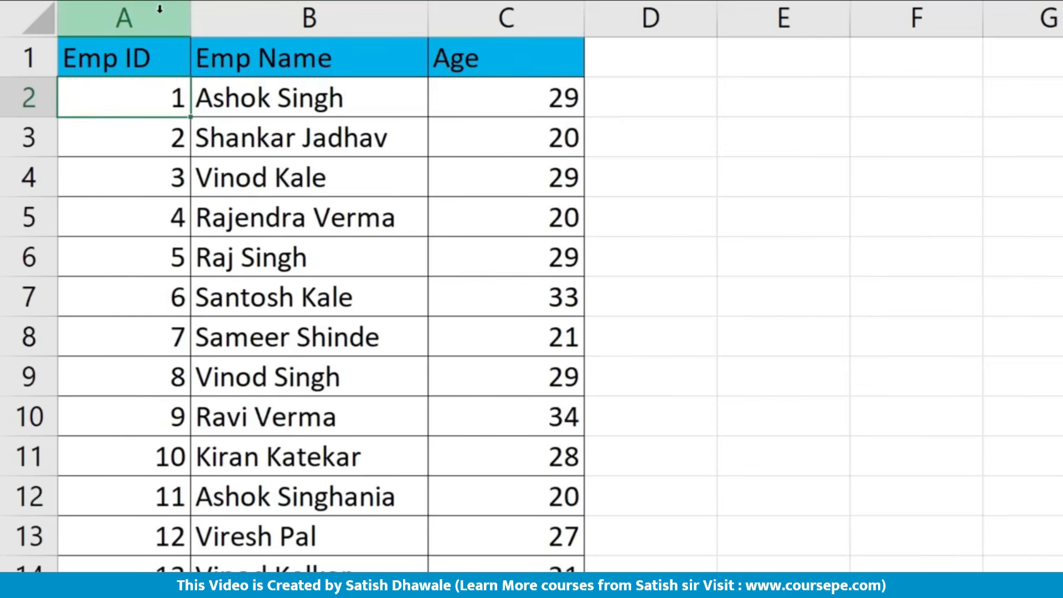
# Step: Select the whole Age column, try bold formatting on it several times, and leave it unbolded
pyautogui.moveTo(160, 8); pyautogui.dragTo(294, 18)
pyautogui.click(305, 18)
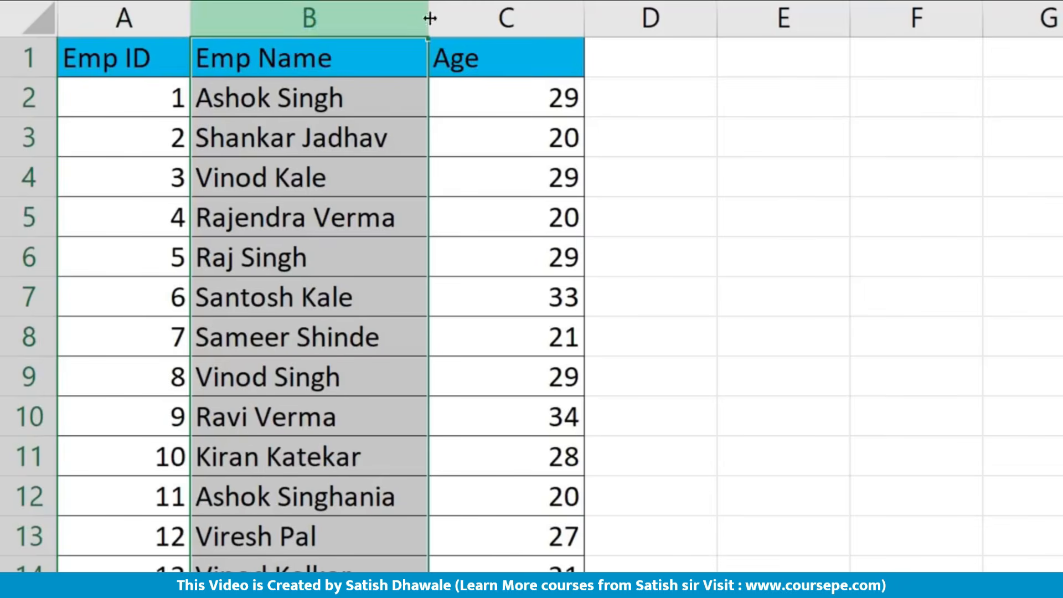
pyautogui.click(487, 17)
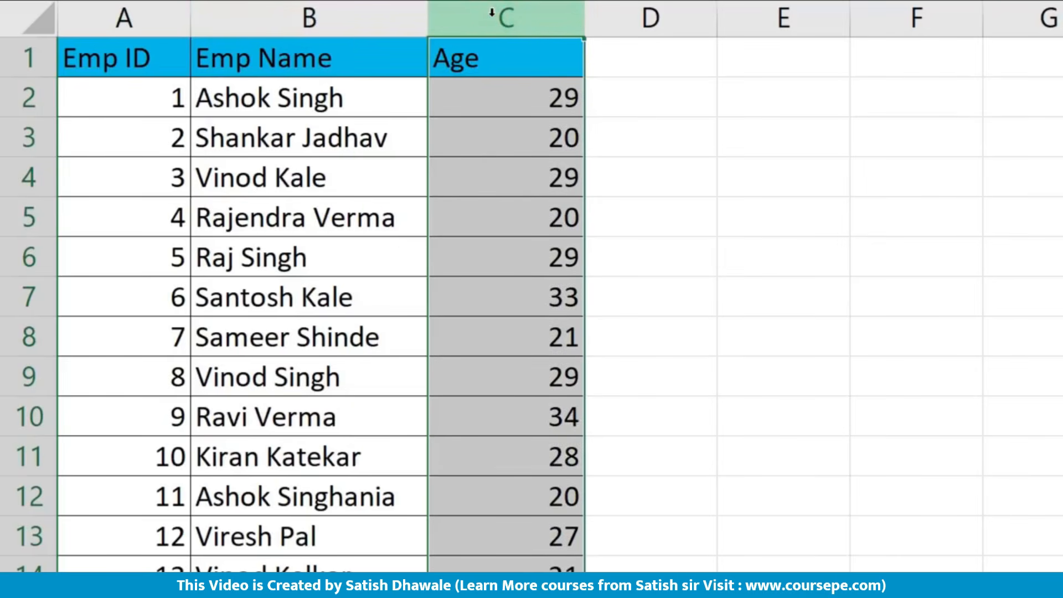
pyautogui.hotkey('ctrl', 'b')
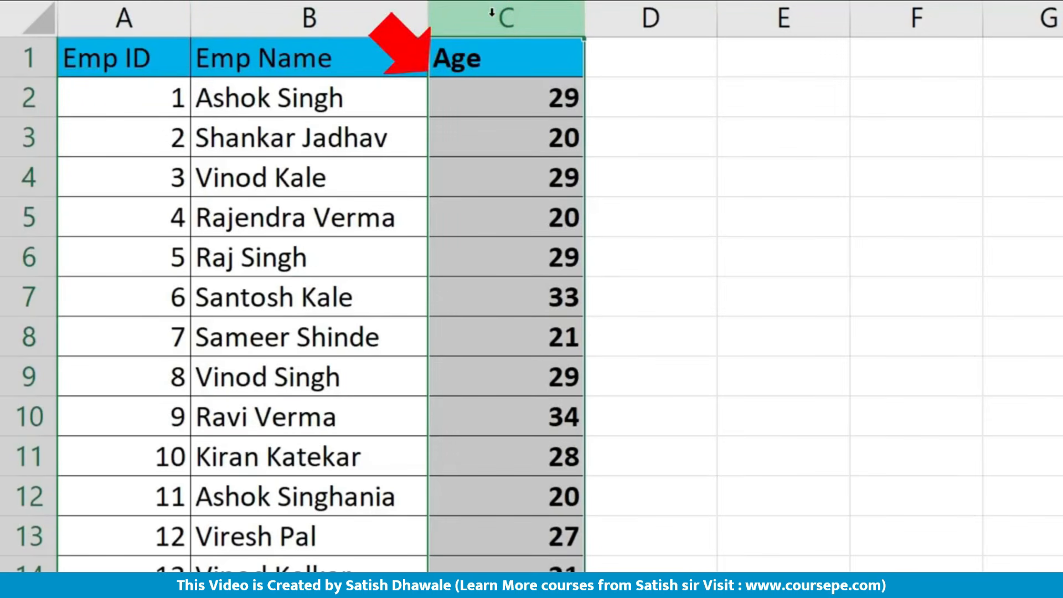
pyautogui.hotkey('ctrl', 'b')
pyautogui.hotkey('ctrl', 'b')
pyautogui.hotkey('ctrl', 'b')
pyautogui.hotkey('ctrl', 'b')
pyautogui.hotkey('ctrl', 'b')
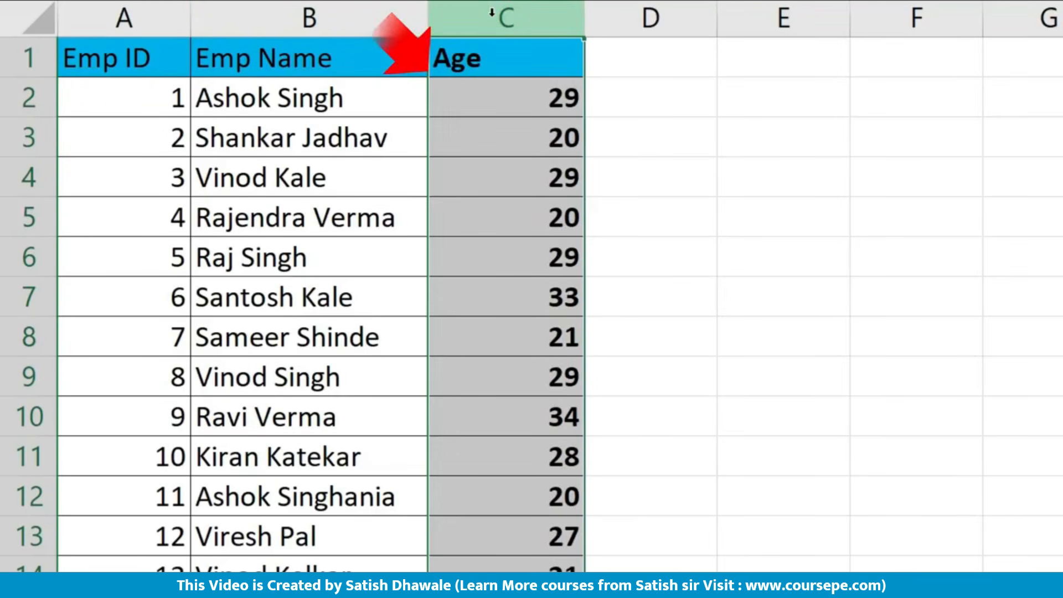
pyautogui.hotkey('ctrl', 'b')
pyautogui.hotkey('ctrl', 'b')
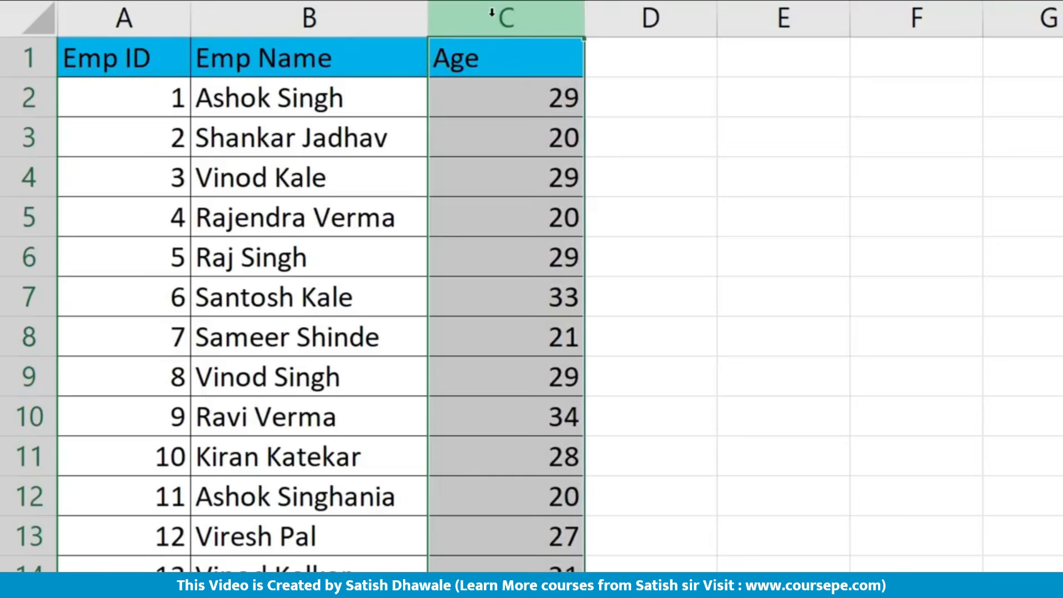
pyautogui.hotkey('ctrl', 'b')
pyautogui.hotkey('ctrl', 'b')
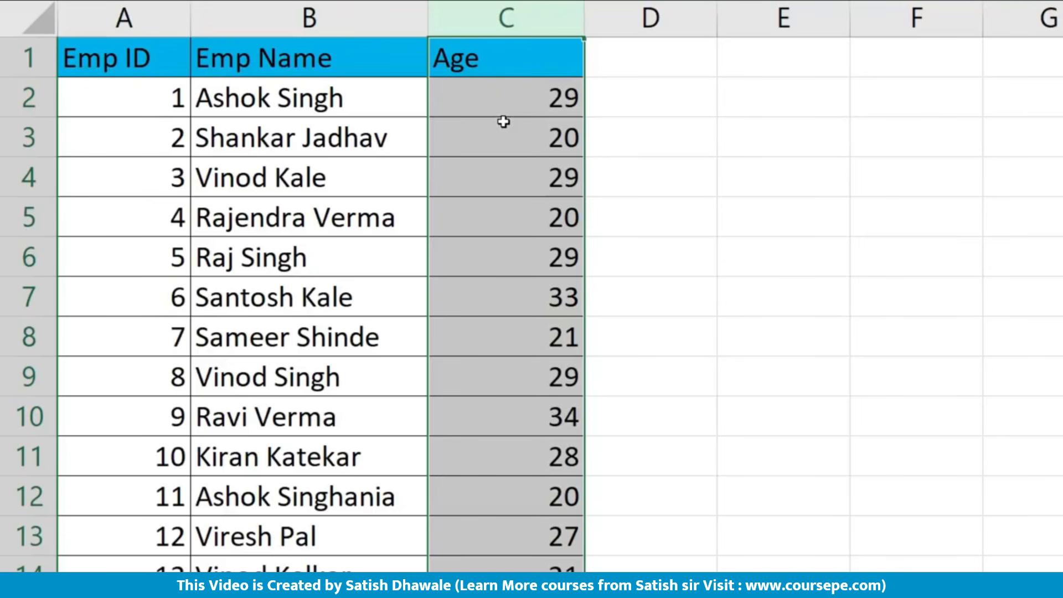
# Step: Copy the Age column and paste it into column D
pyautogui.hotkey('ctrl', 'c')
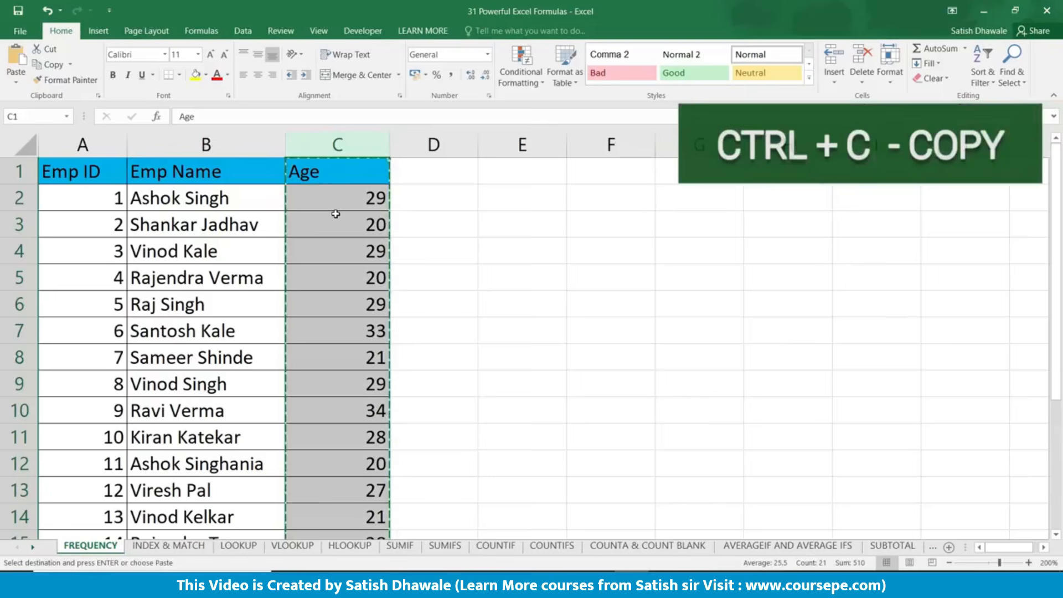
pyautogui.click(466, 174)
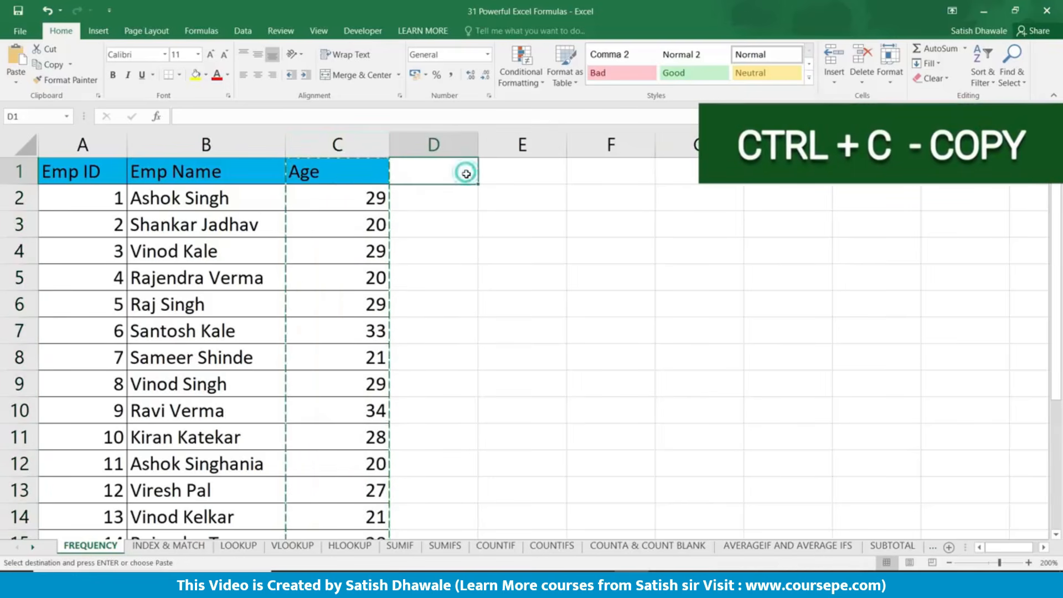
pyautogui.hotkey('ctrl', 'v')
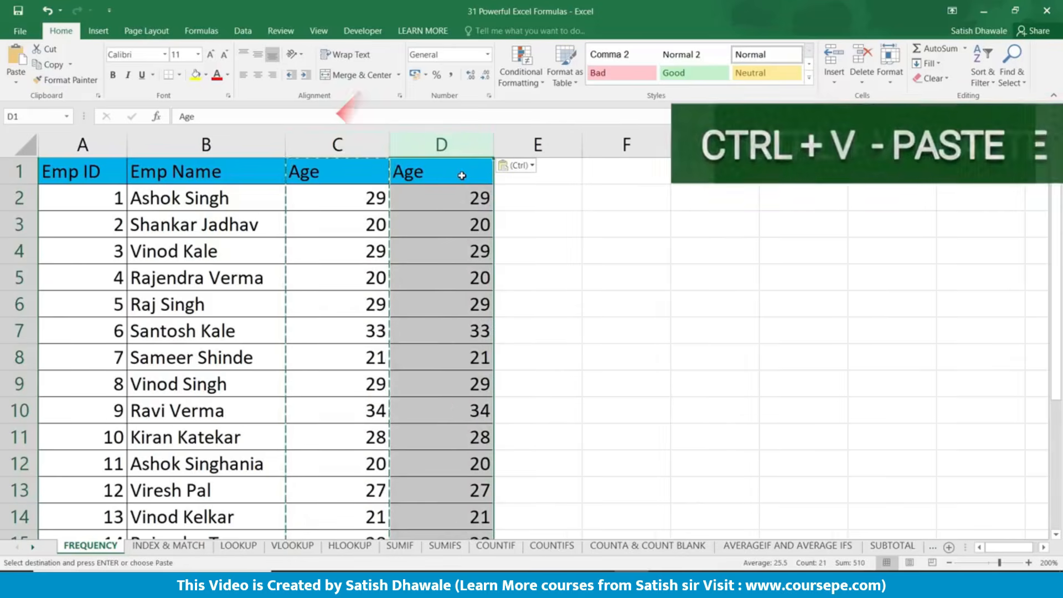
# Step: Change the header of the copied column in D1 to "Unique"
pyautogui.click(463, 175)
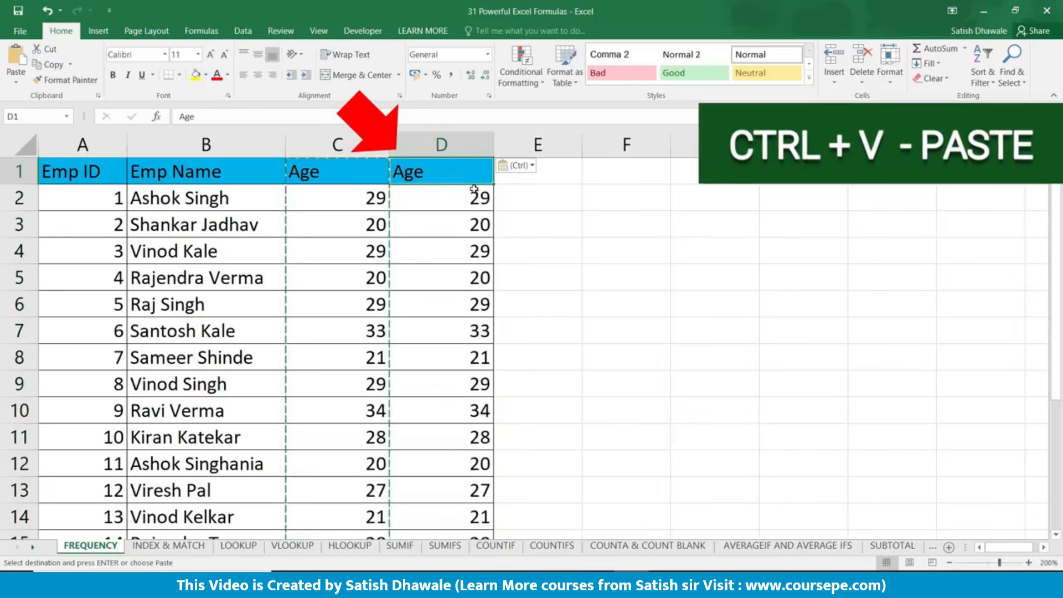
pyautogui.write('un')
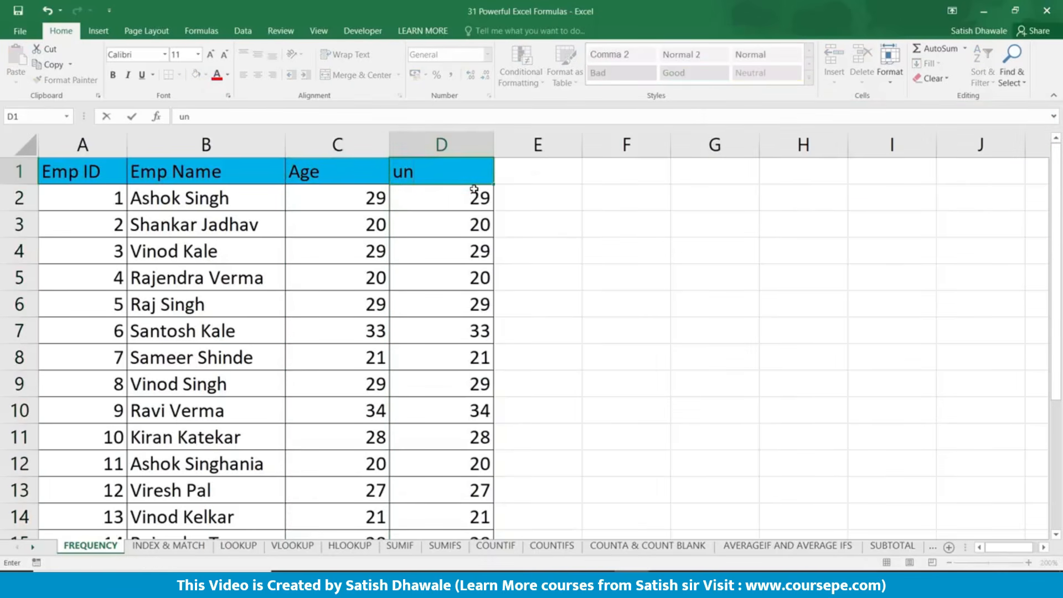
pyautogui.write('Unique')
pyautogui.press('Return')
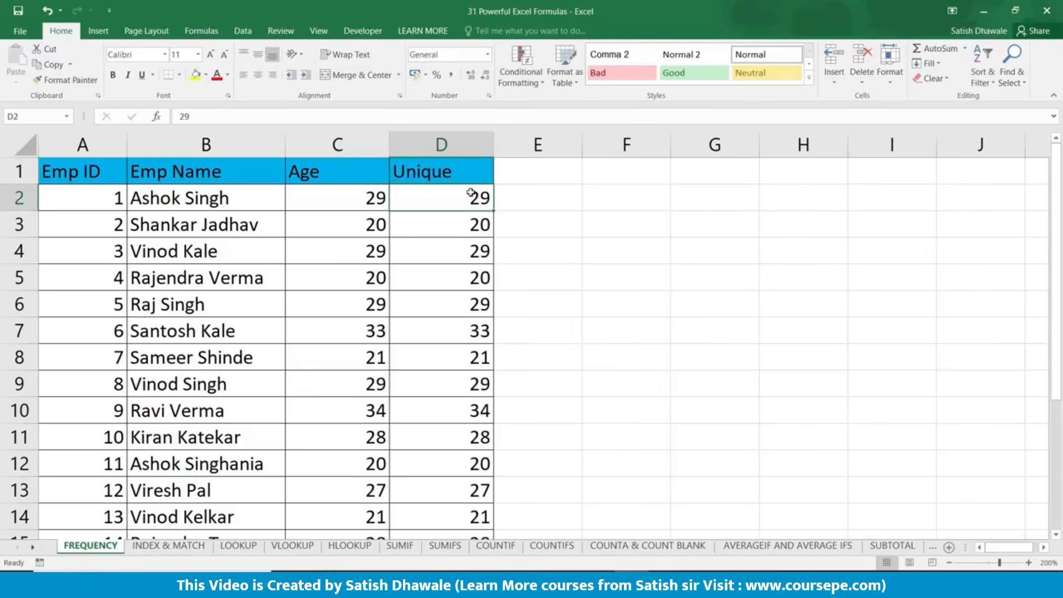
# Step: Remove the duplicate values from D2:D21 in the Unique column, continuing with the current selection only
pyautogui.moveTo(469, 194); pyautogui.dragTo(446, 508)
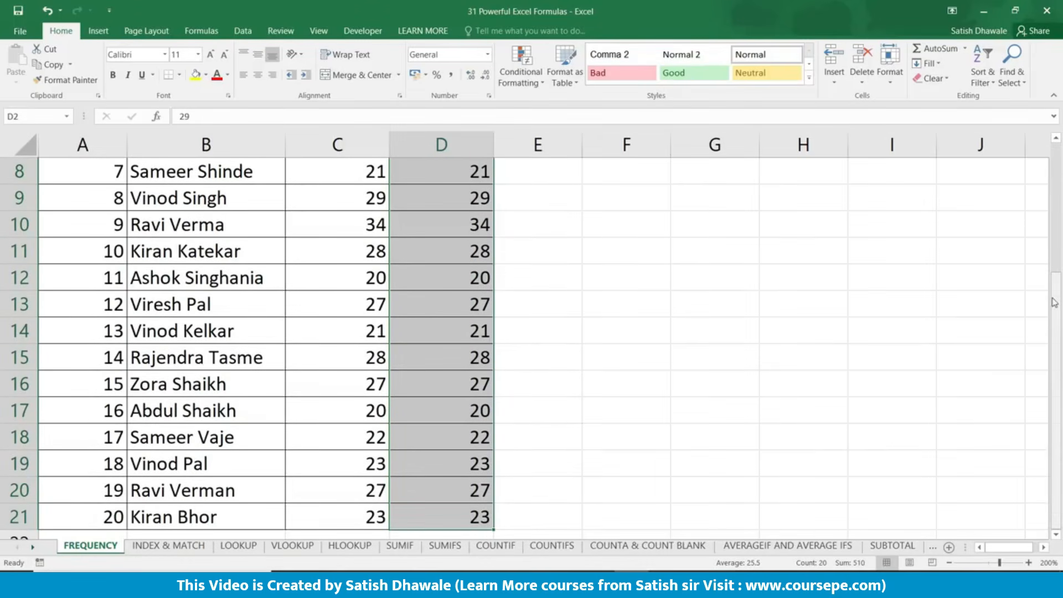
pyautogui.moveTo(1056, 306); pyautogui.dragTo(1061, 161)
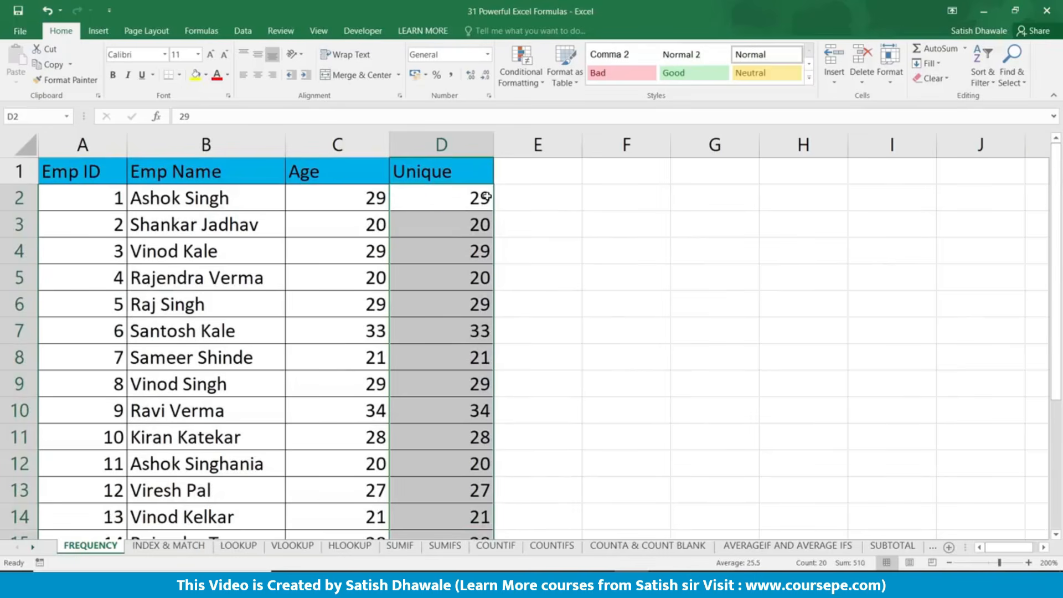
pyautogui.click(242, 32)
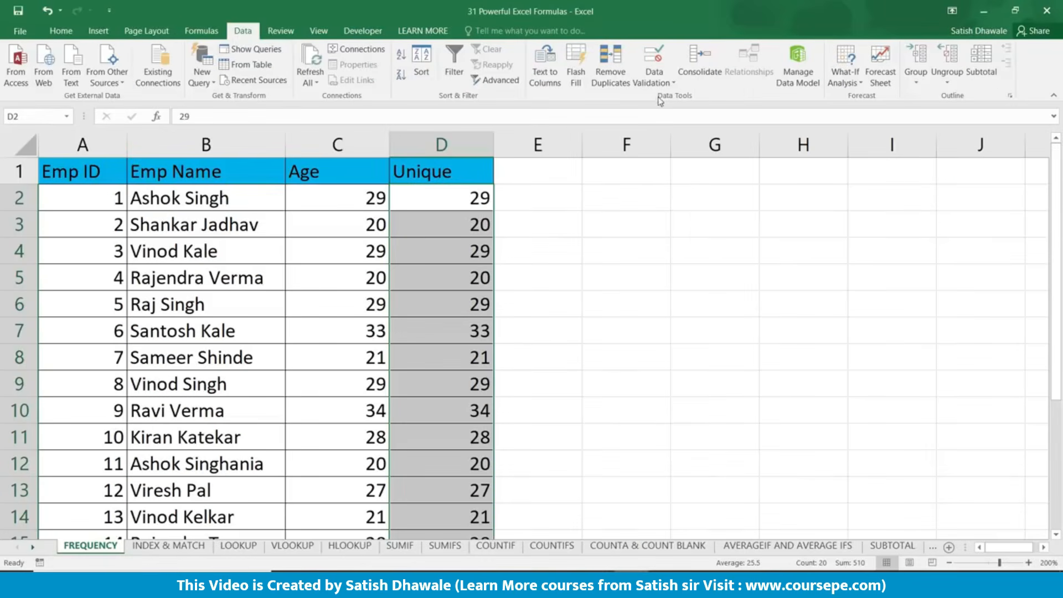
pyautogui.click(615, 71)
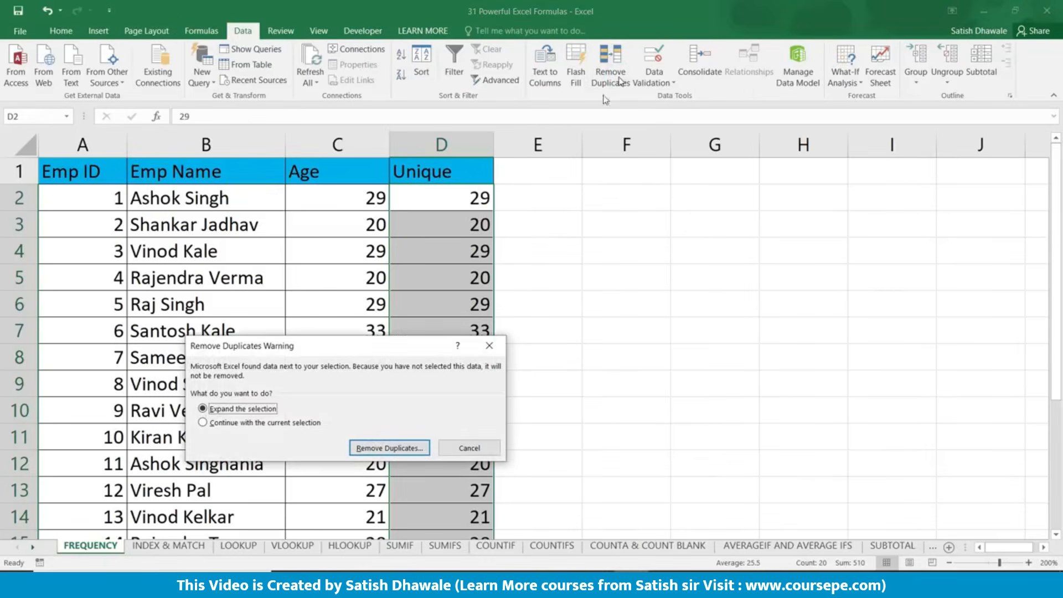
pyautogui.moveTo(358, 353); pyautogui.dragTo(700, 247)
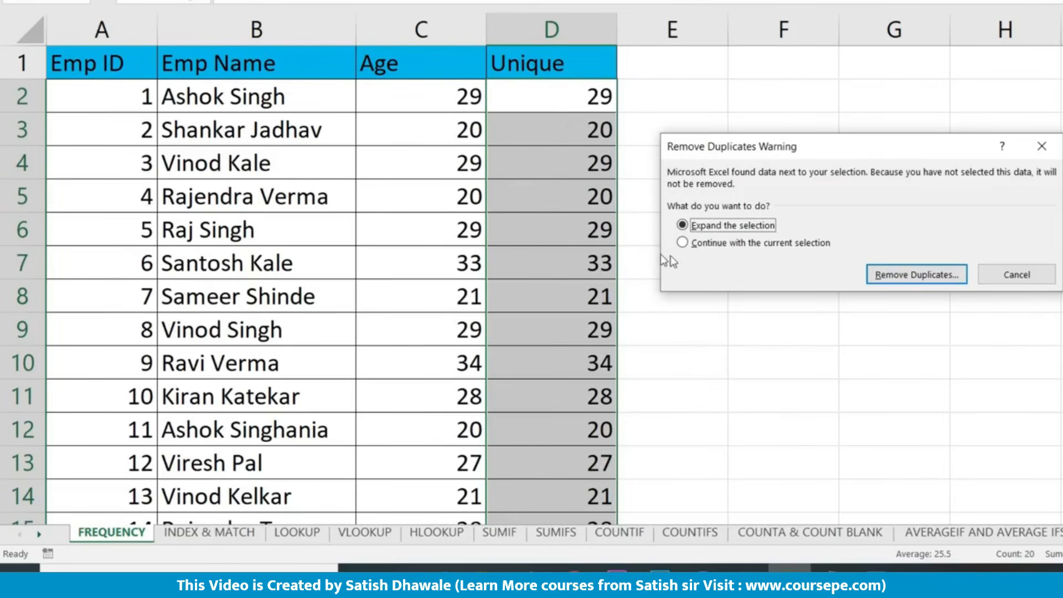
pyautogui.click(720, 244)
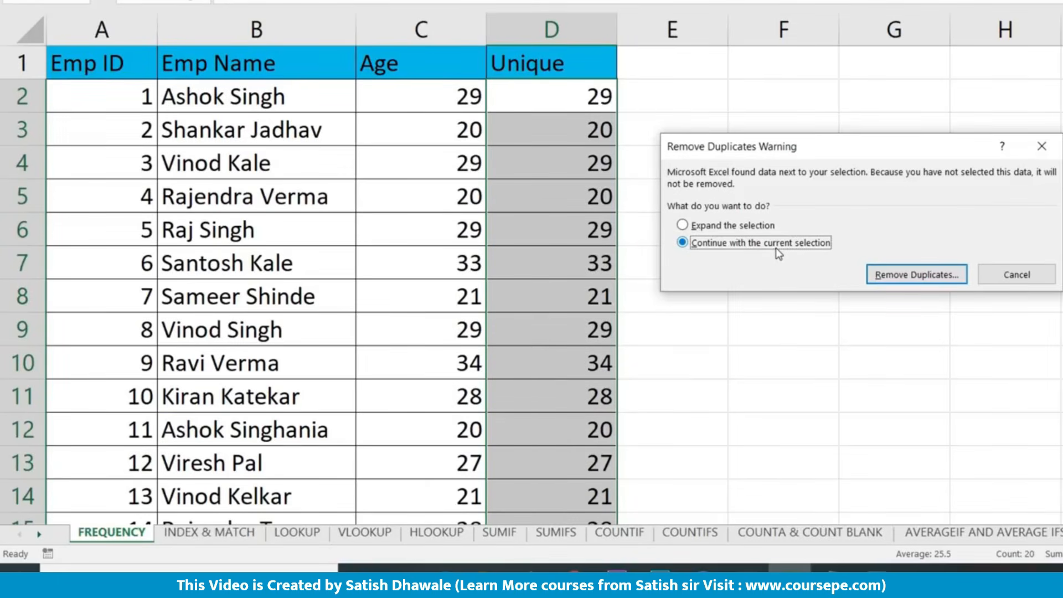
pyautogui.click(892, 279)
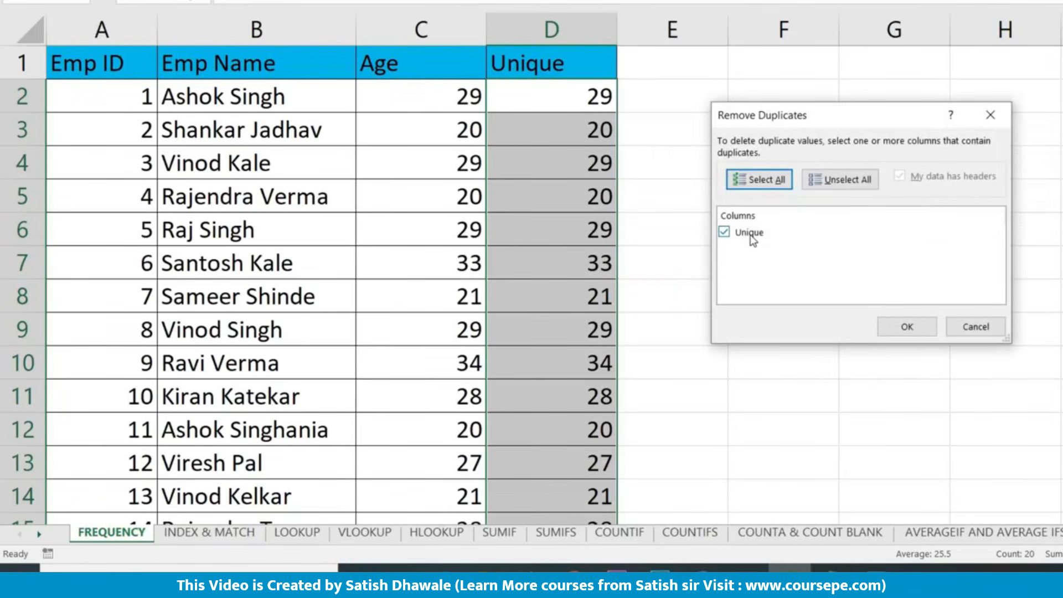
pyautogui.click(911, 326)
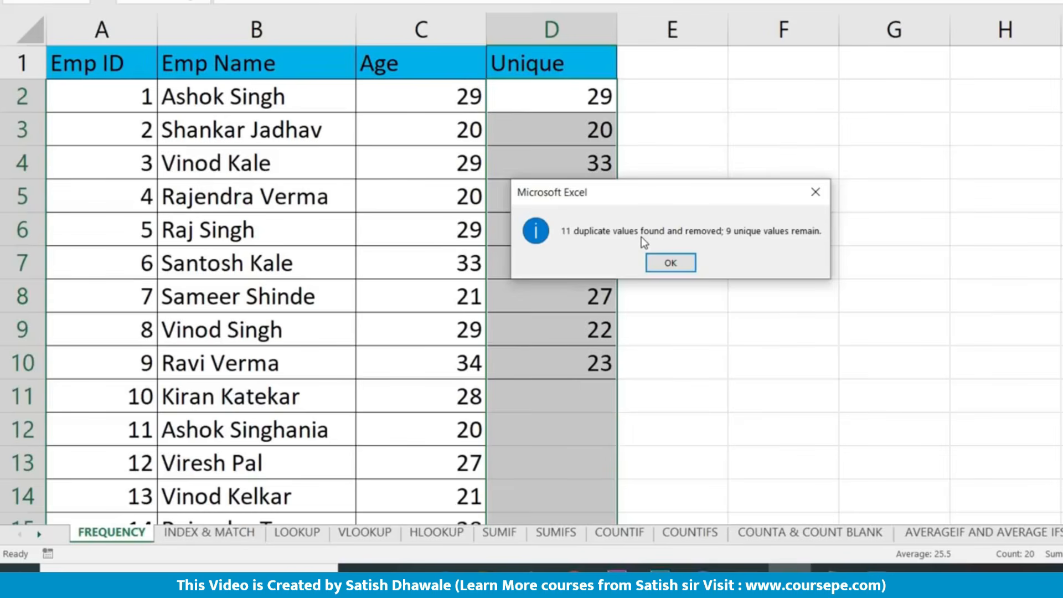
pyautogui.click(670, 262)
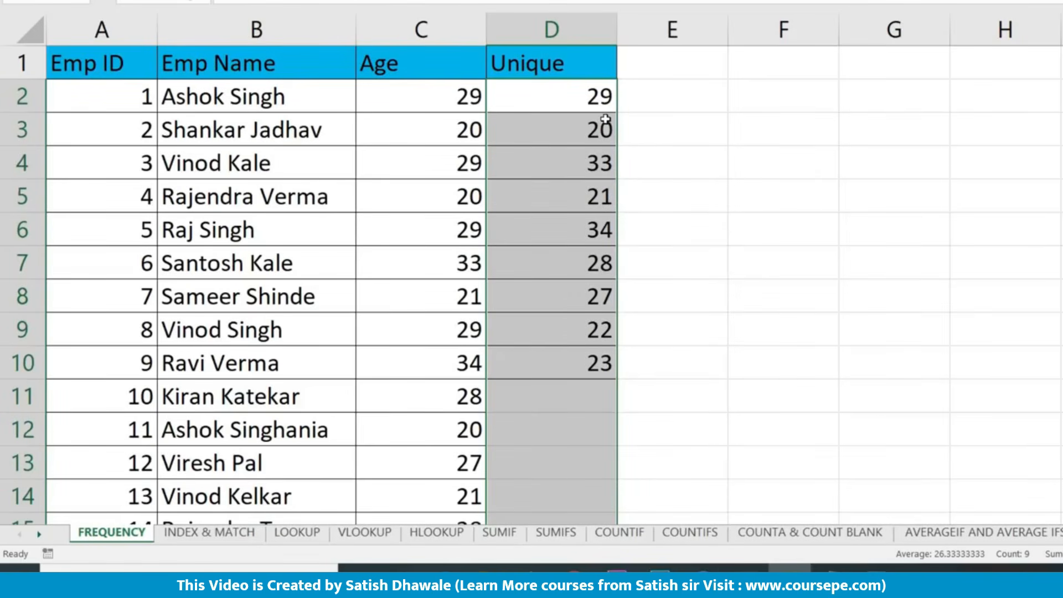
# Step: Enter the column header "frequency" in cell E1
pyautogui.click(709, 101)
pyautogui.click(702, 60)
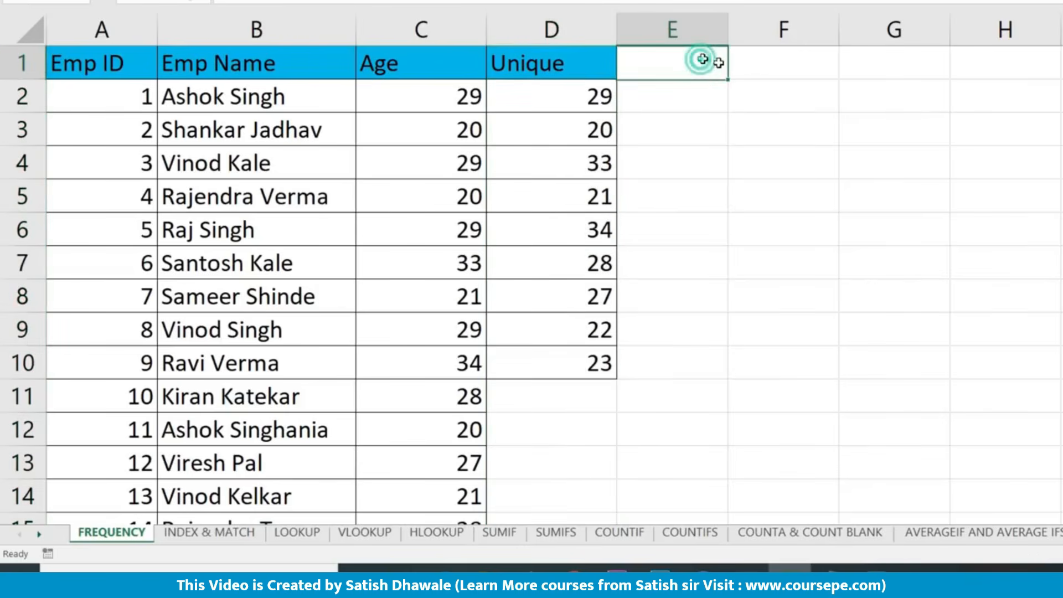
pyautogui.write('fre')
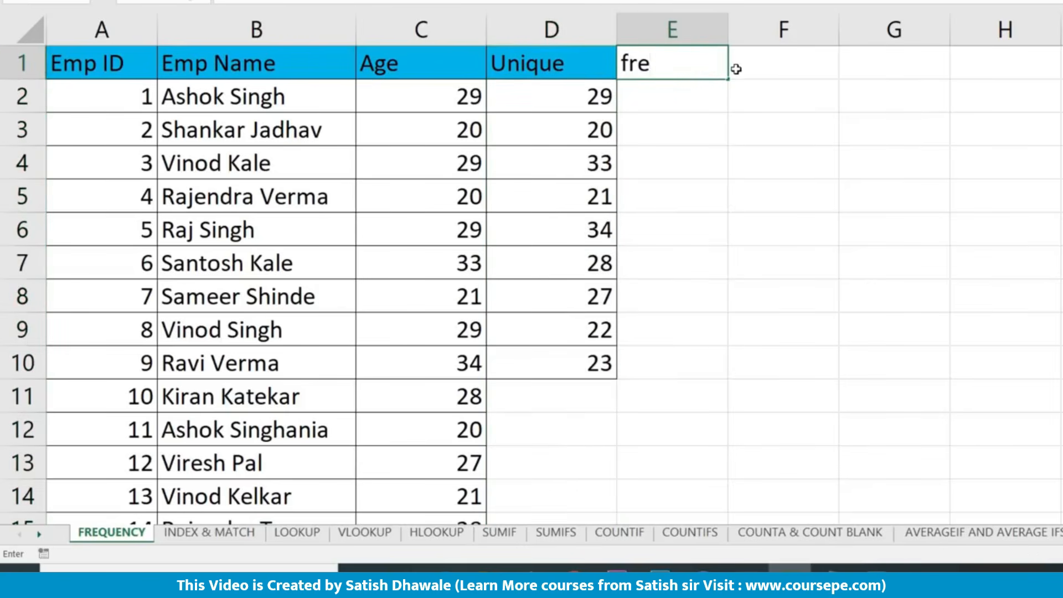
pyautogui.write('quency')
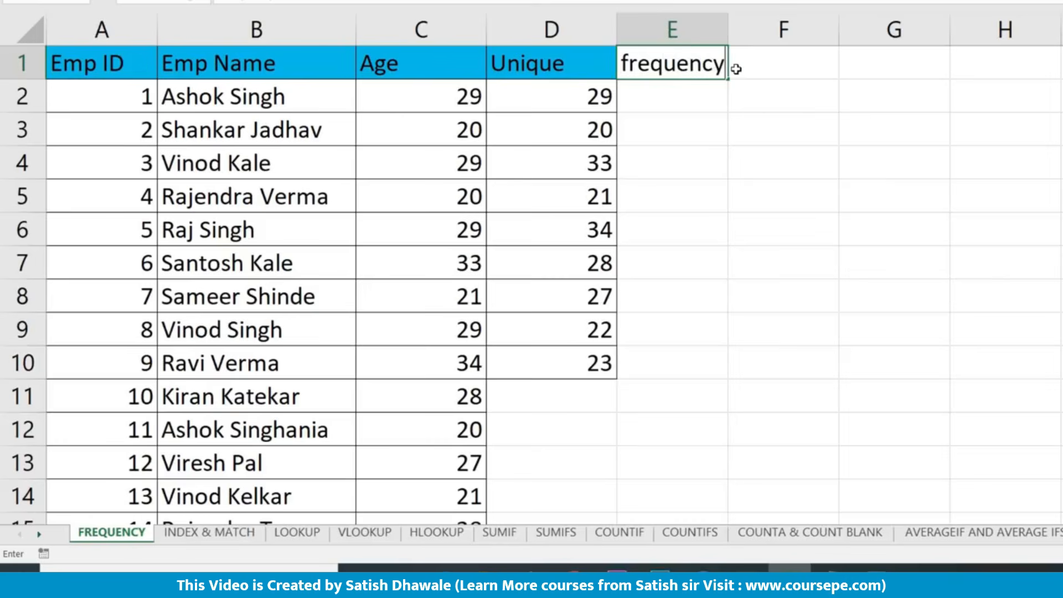
pyautogui.press('Return')
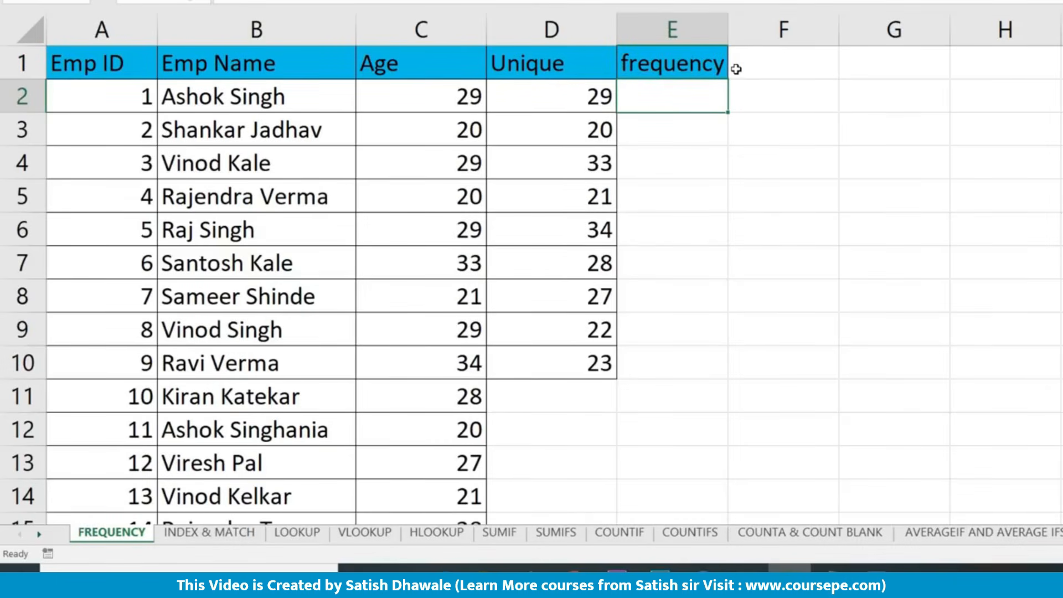
# Step: Enter =FREQUENCY(C2:C21,D2:D10) in E2, with the ages as data array and the unique ages as bins array
pyautogui.write('=fre')
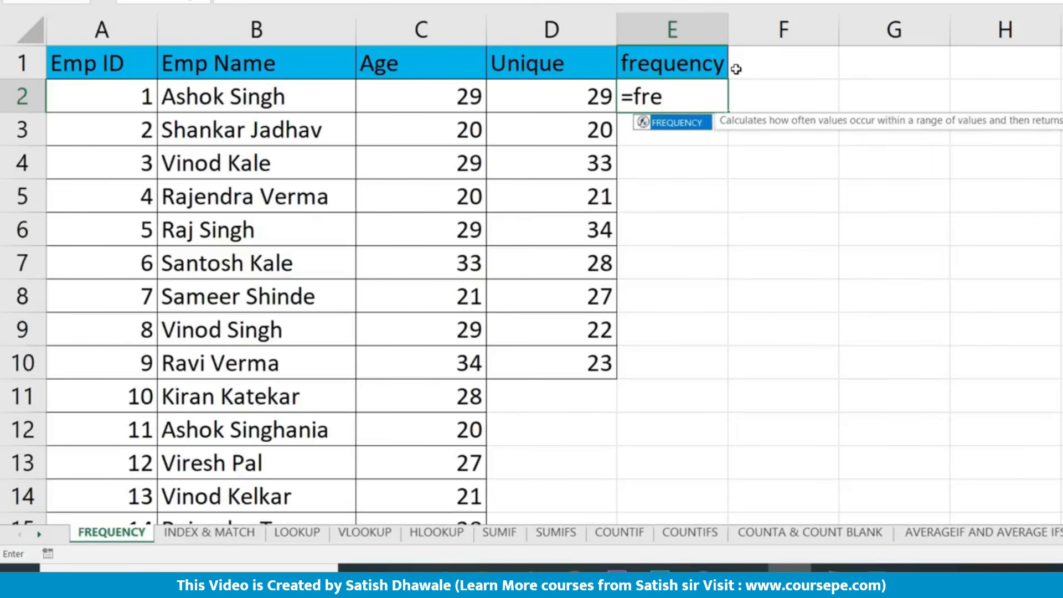
pyautogui.press('Tab')
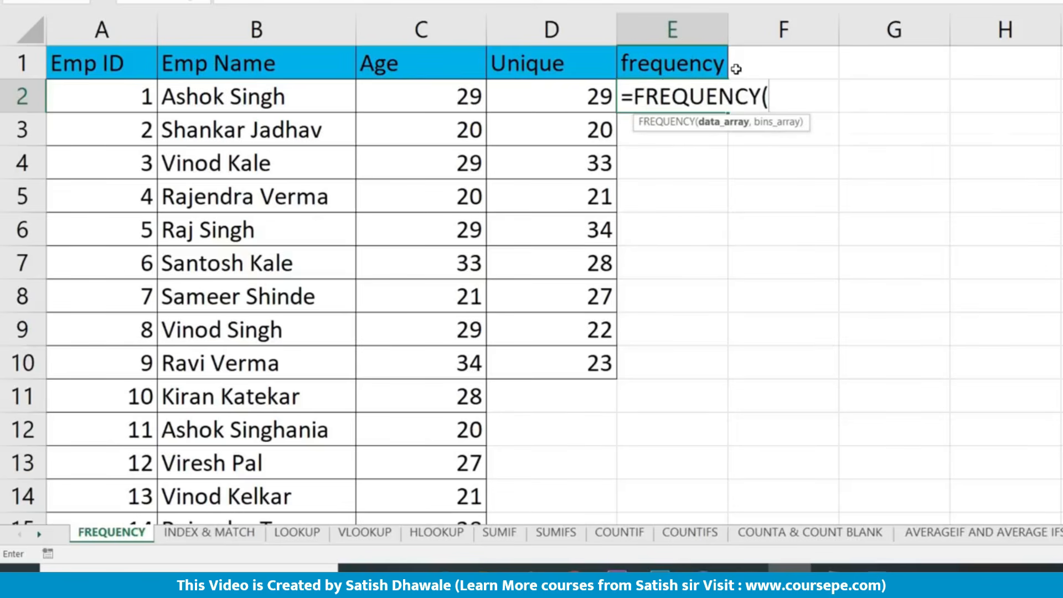
pyautogui.click(445, 90)
pyautogui.moveTo(445, 109); pyautogui.dragTo(420, 464)
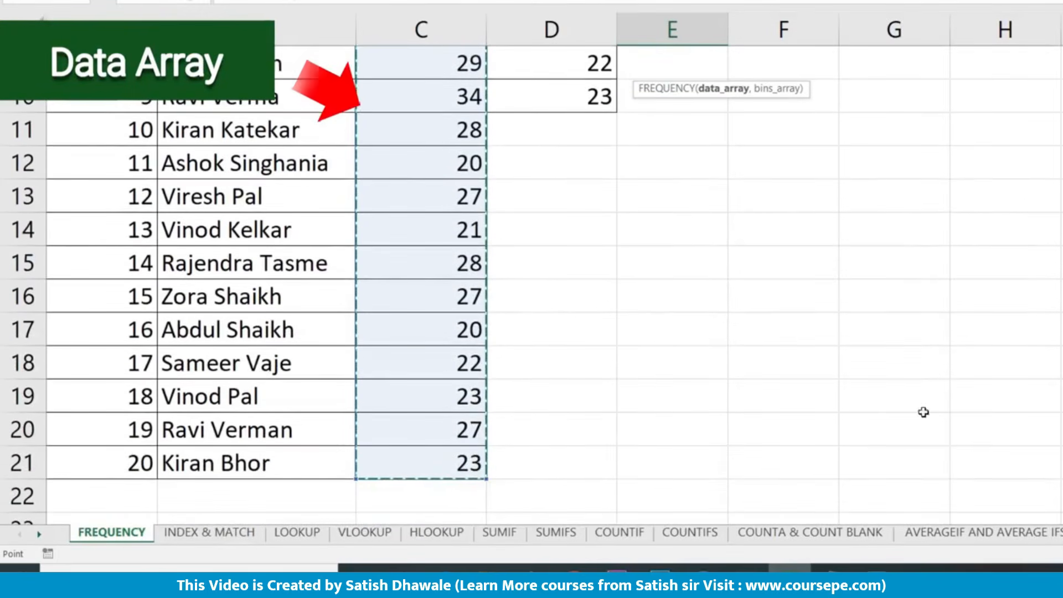
pyautogui.scroll(3, 0, 339)
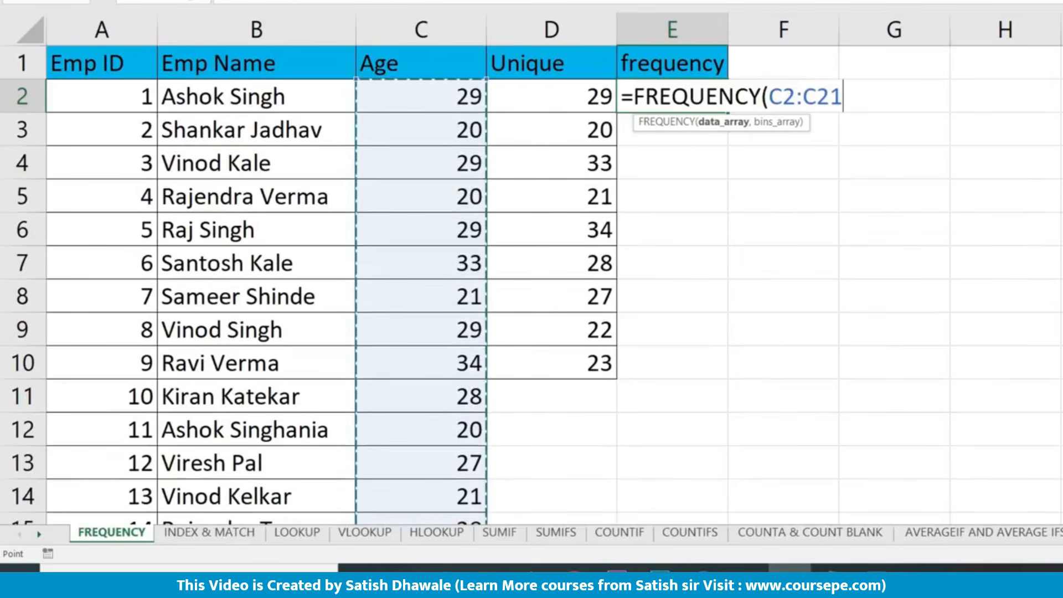
pyautogui.write(',')
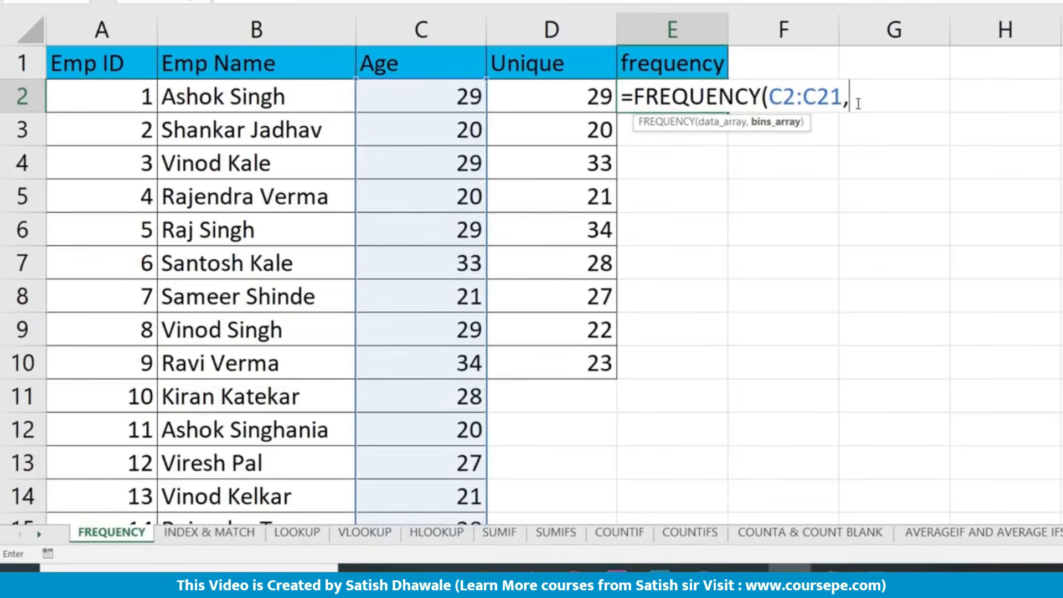
pyautogui.moveTo(562, 99); pyautogui.dragTo(546, 362)
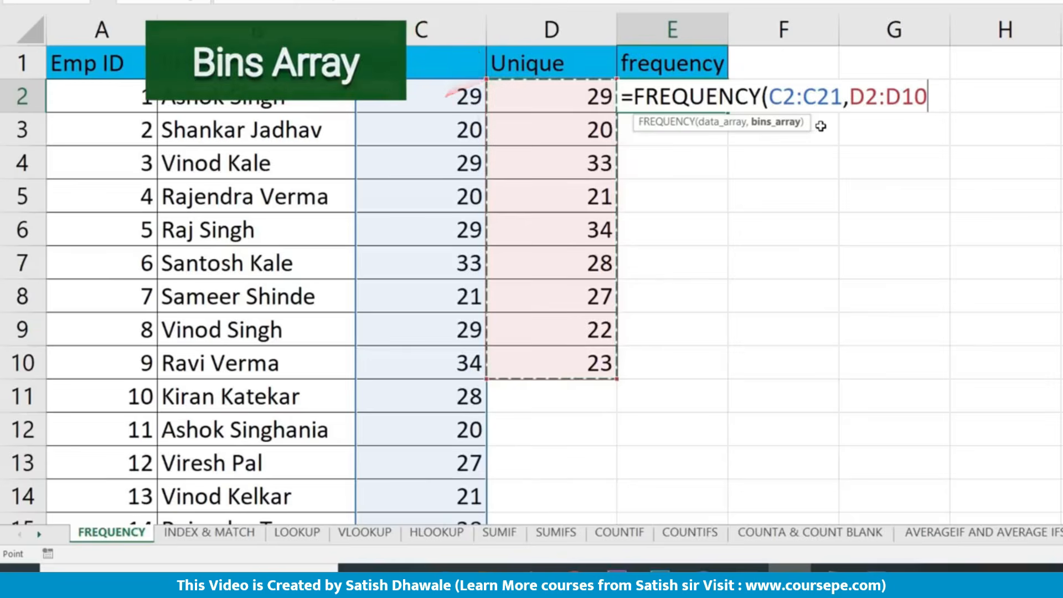
pyautogui.write(')')
pyautogui.press('Return')
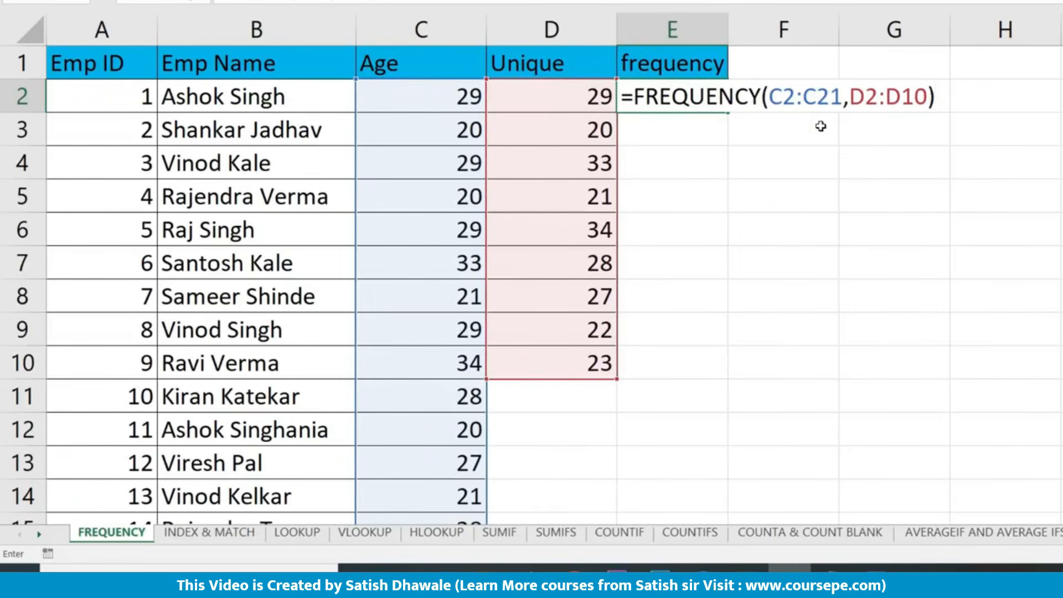
# Step: Fill the FREQUENCY formula from E2 down to E10
pyautogui.click(715, 93)
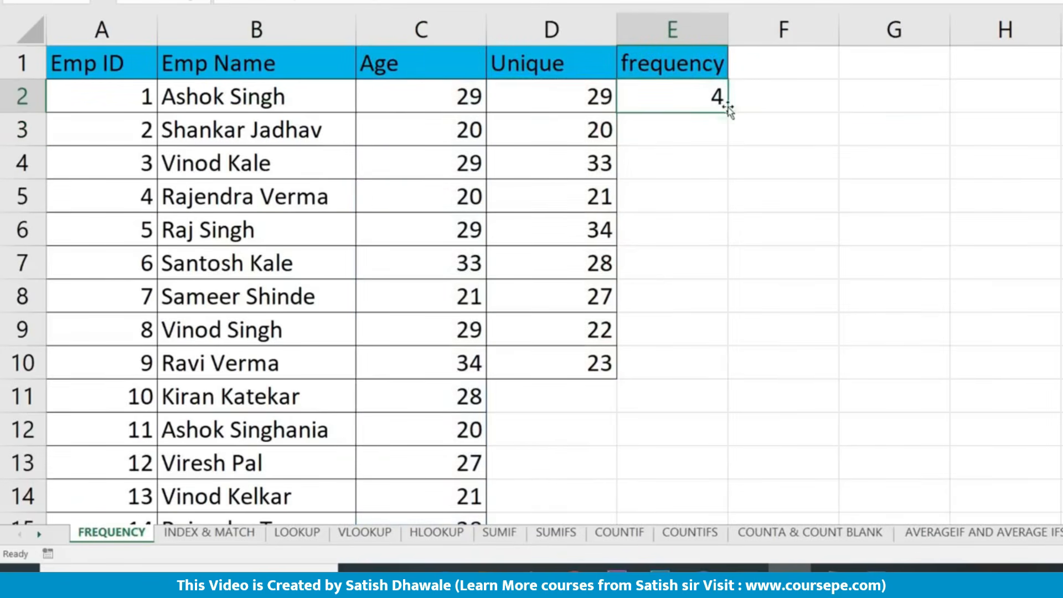
pyautogui.moveTo(727, 111); pyautogui.dragTo(726, 371)
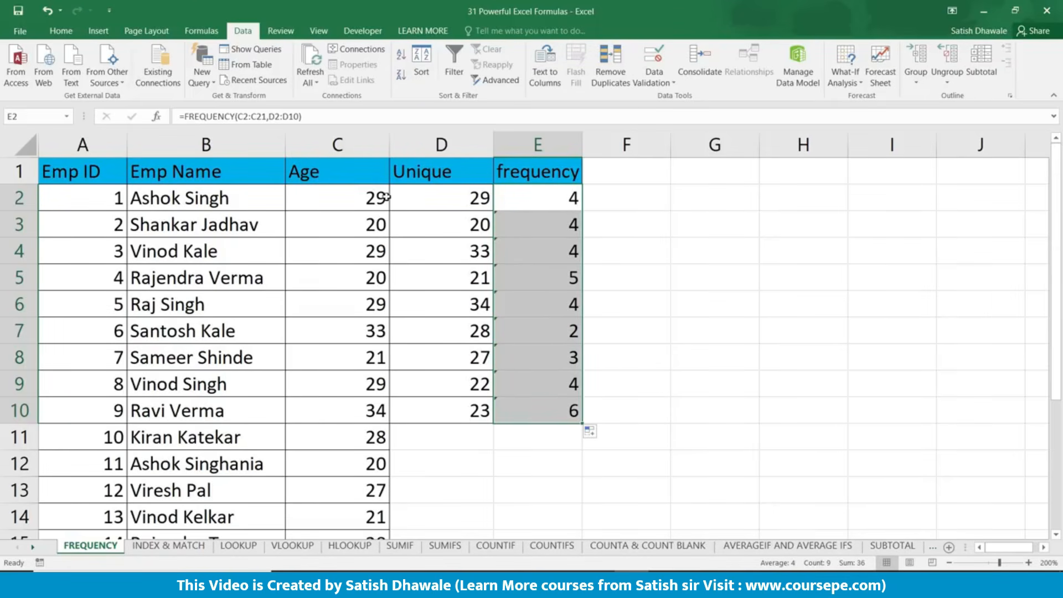
# Step: Review the data array and bins array arguments of the FREQUENCY formula in E2 without changing it
pyautogui.doubleClick(526, 205)
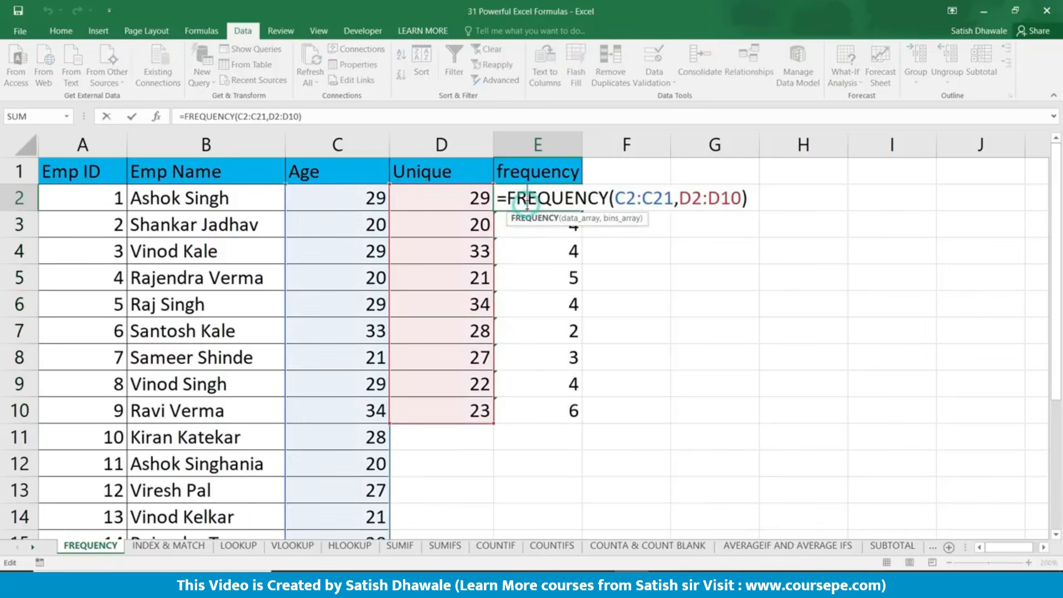
pyautogui.click(623, 199)
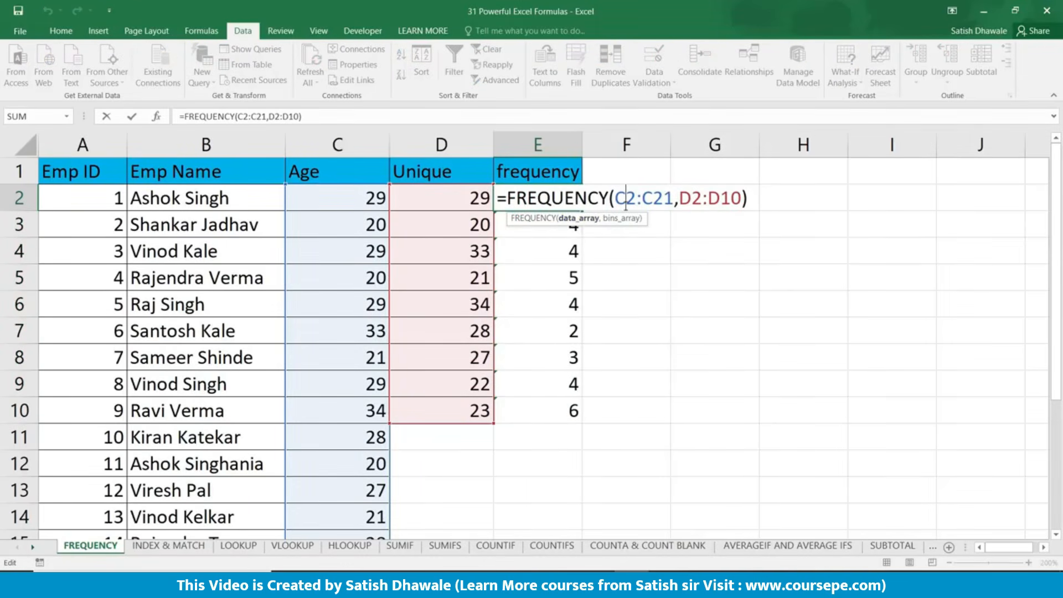
pyautogui.moveTo(615, 201); pyautogui.dragTo(735, 199)
pyautogui.press('Escape')
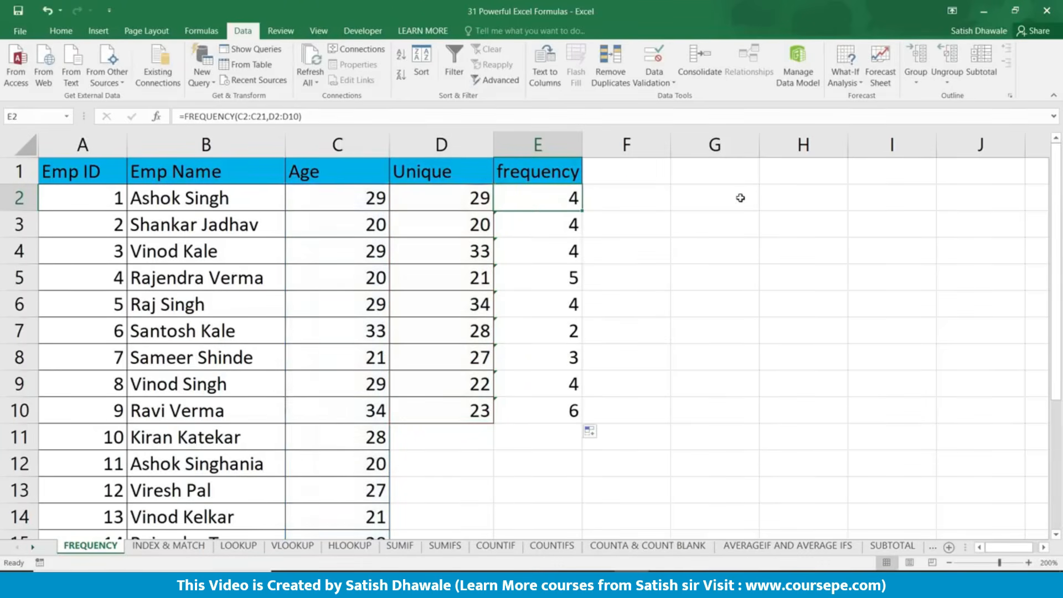
# Step: Convert the FREQUENCY formulas in E2:E10 into one array formula, =FREQUENCY(C2:C21,D2:D10), entered across the whole range
pyautogui.moveTo(570, 199); pyautogui.dragTo(576, 410)
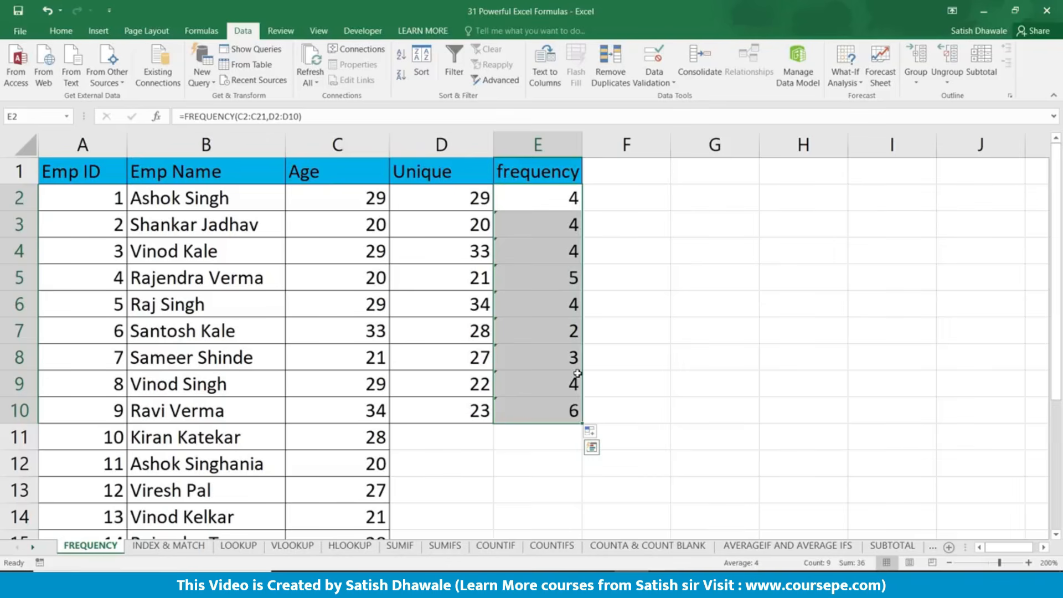
pyautogui.press('F2')
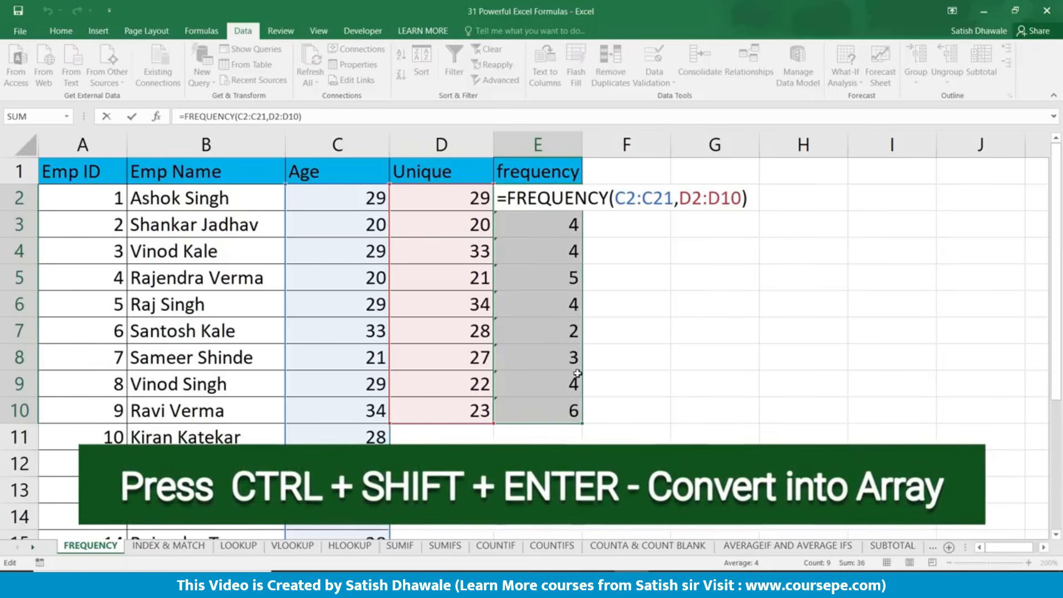
pyautogui.hotkey('ctrl', 'shift', 'Return')
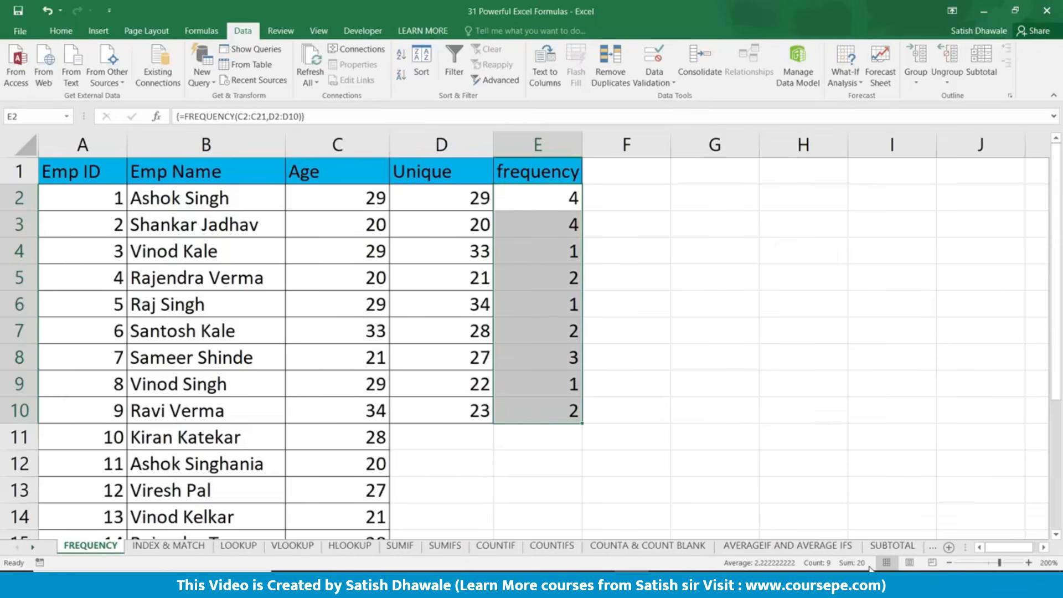
# Step: Compare the first unique ages in column D with their frequencies in column E and the matching entries in the Age column
pyautogui.click(470, 204)
pyautogui.click(545, 204)
pyautogui.click(465, 222)
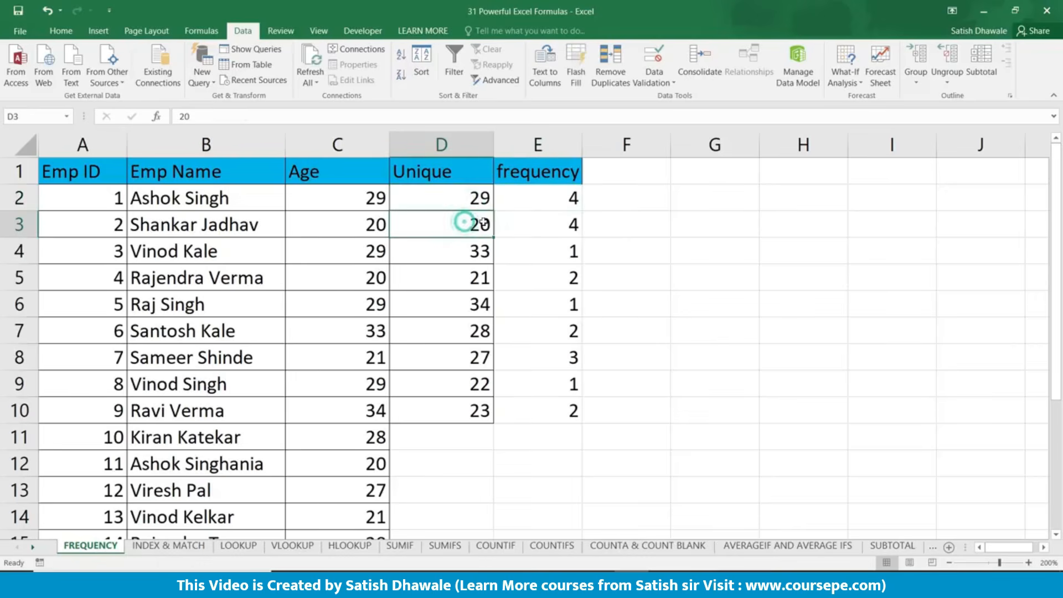
pyautogui.click(536, 221)
pyautogui.click(459, 247)
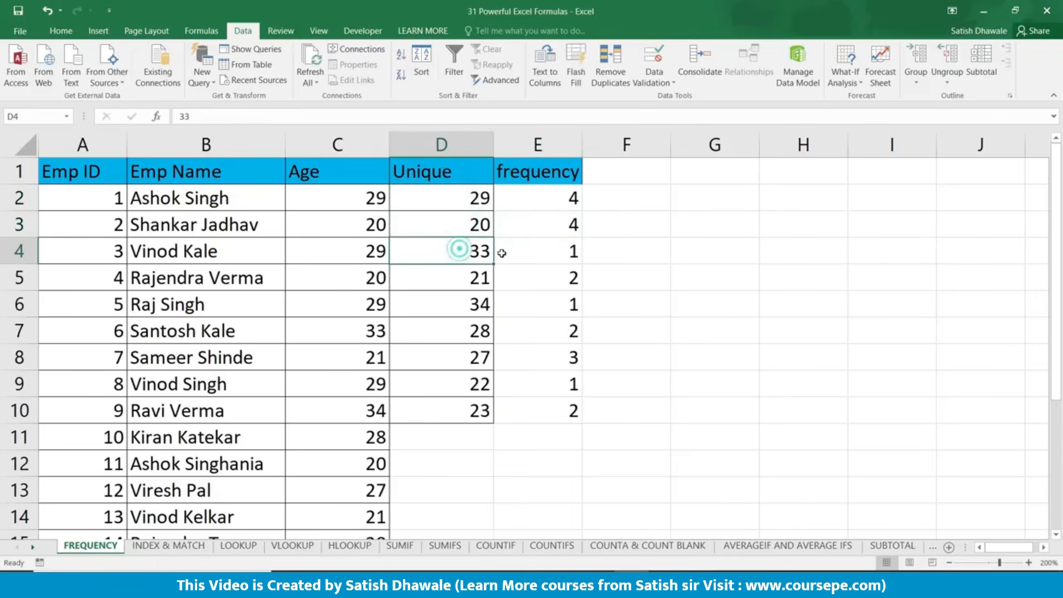
pyautogui.click(522, 252)
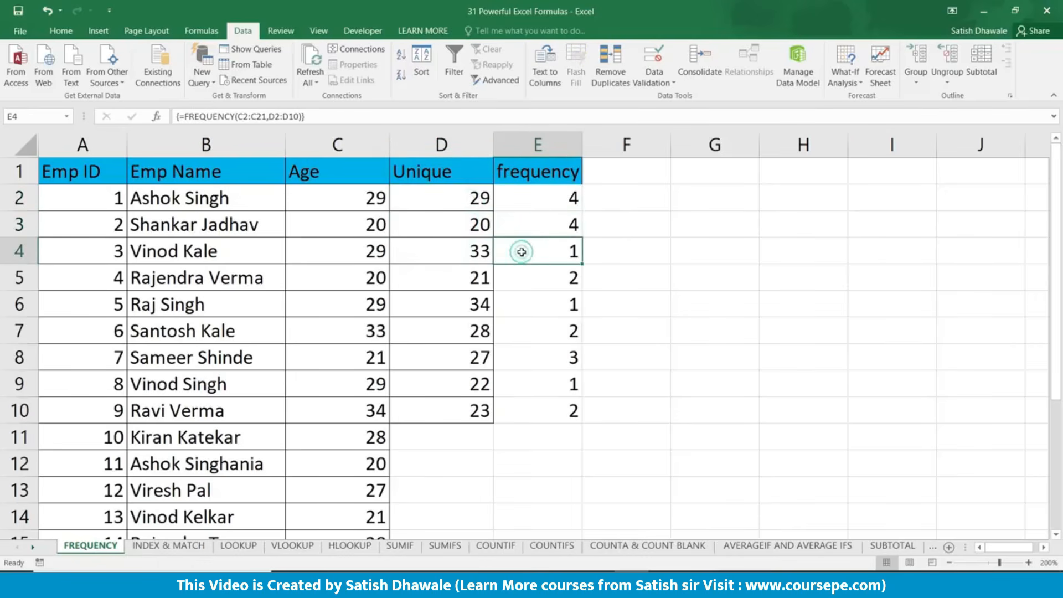
pyautogui.click(361, 336)
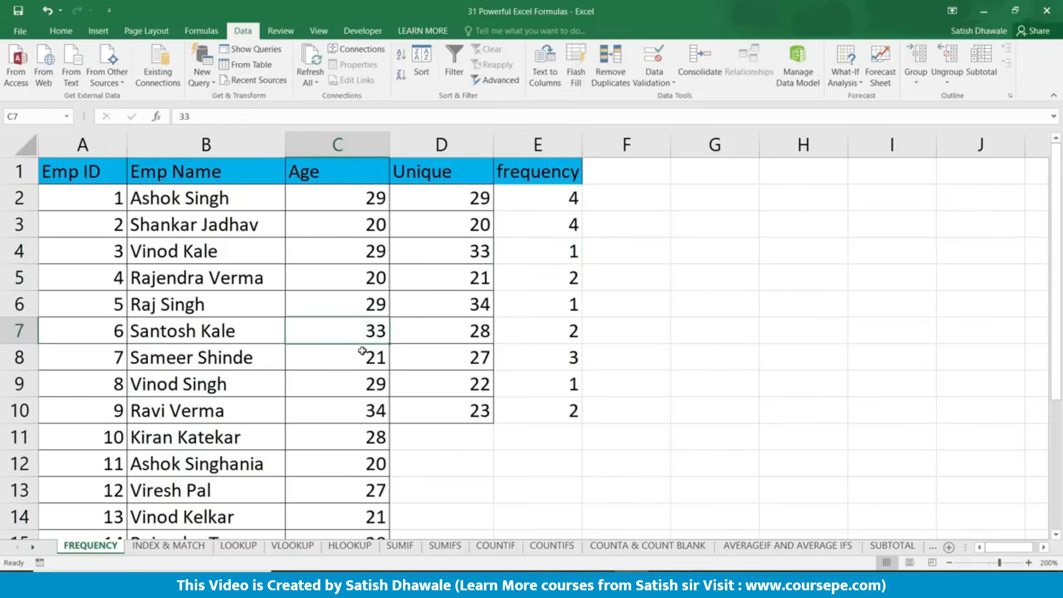
pyautogui.moveTo(1059, 348); pyautogui.dragTo(1060, 322)
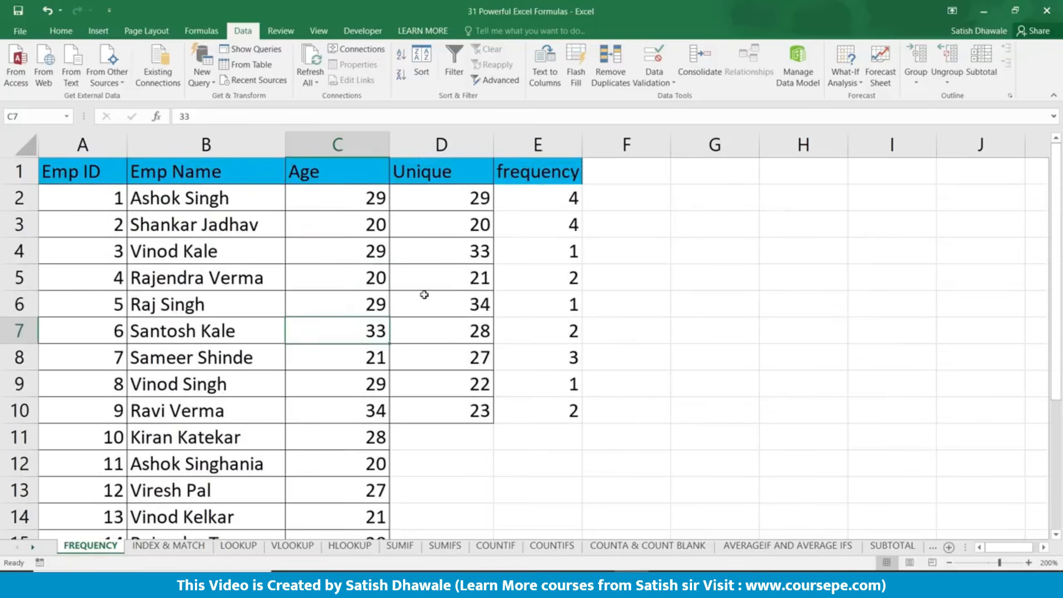
# Step: Change the age in C4 to 33 and check the frequency of that age in E4
pyautogui.click(340, 250)
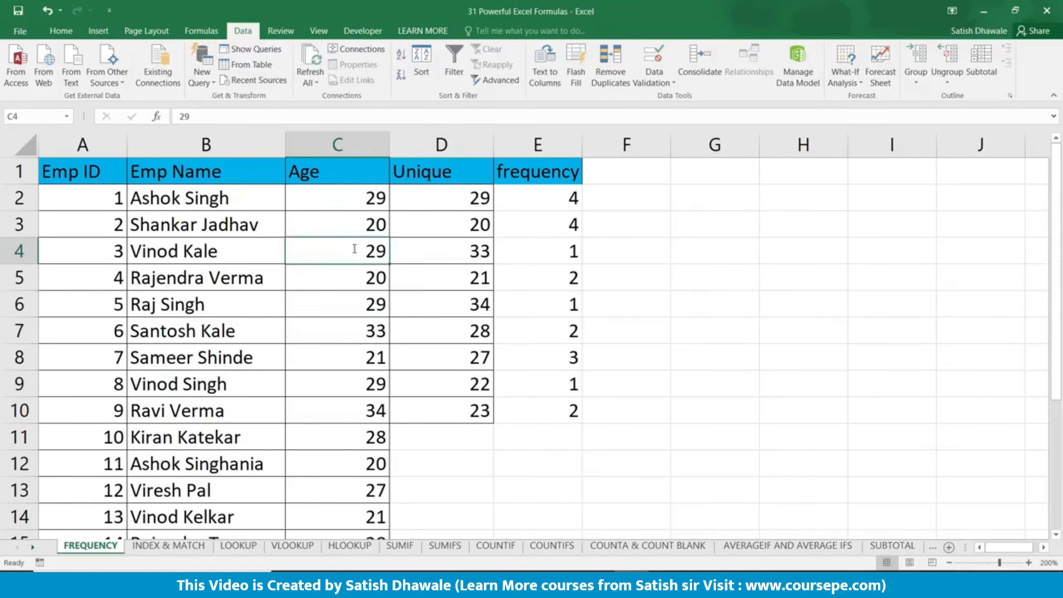
pyautogui.write('33')
pyautogui.press('Return')
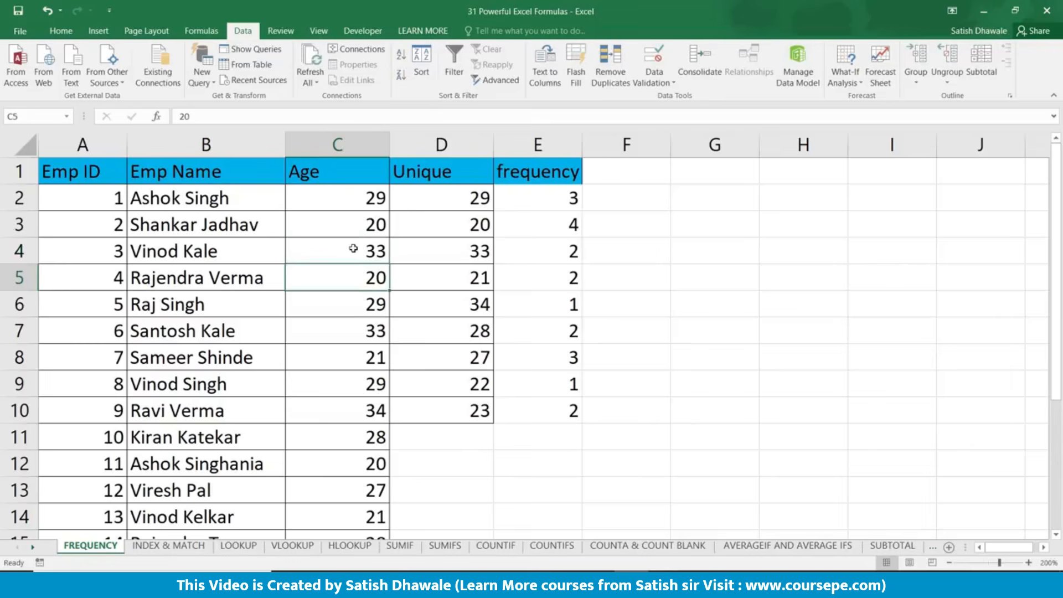
pyautogui.click(532, 249)
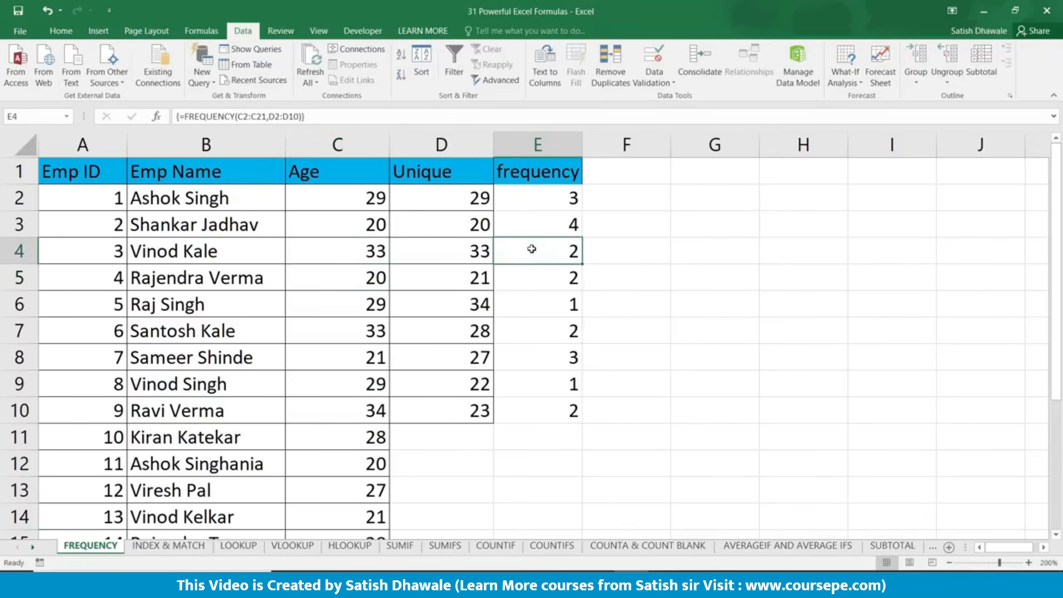
# Step: Re-enter the existing FREQUENCY formula as an array formula over E2:E10
pyautogui.moveTo(548, 198); pyautogui.dragTo(560, 413)
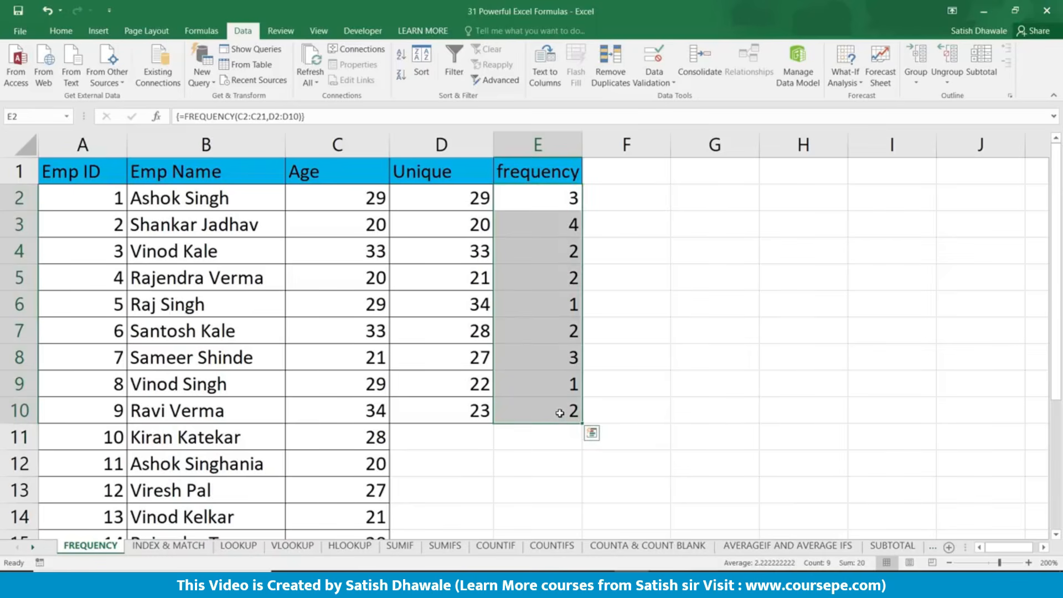
pyautogui.click(552, 198)
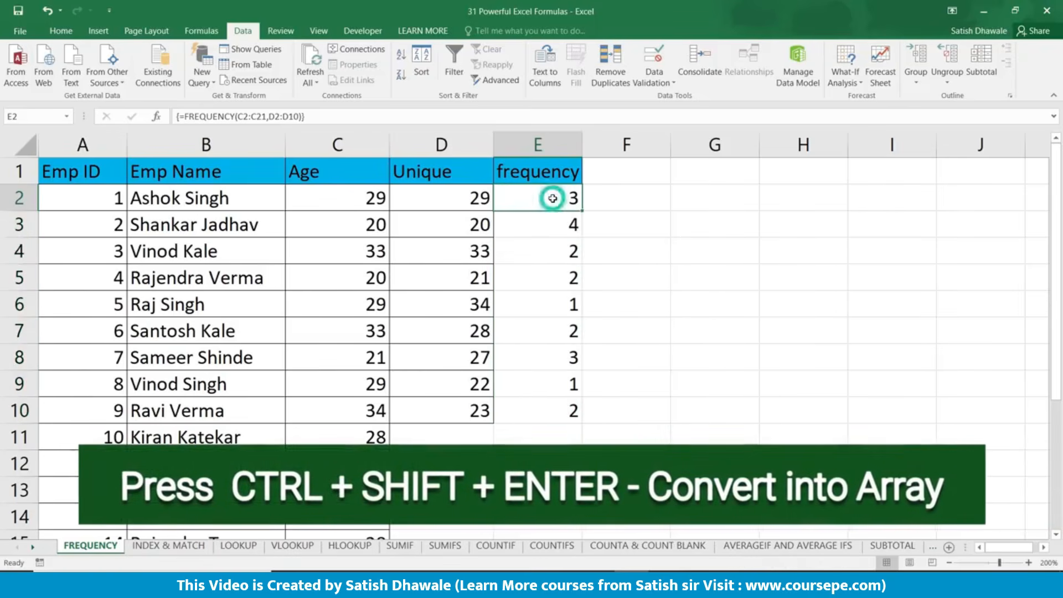
pyautogui.moveTo(552, 198); pyautogui.dragTo(568, 426)
pyautogui.click(569, 426)
pyautogui.moveTo(555, 199); pyautogui.dragTo(566, 408)
pyautogui.press('F2')
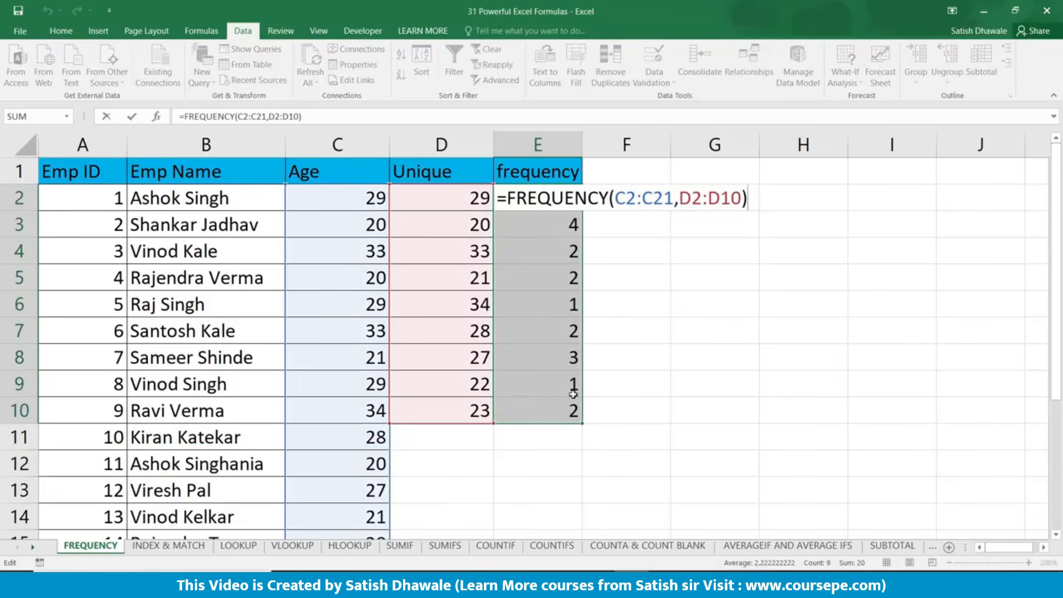
pyautogui.hotkey('ctrl', 'shift', 'Return')
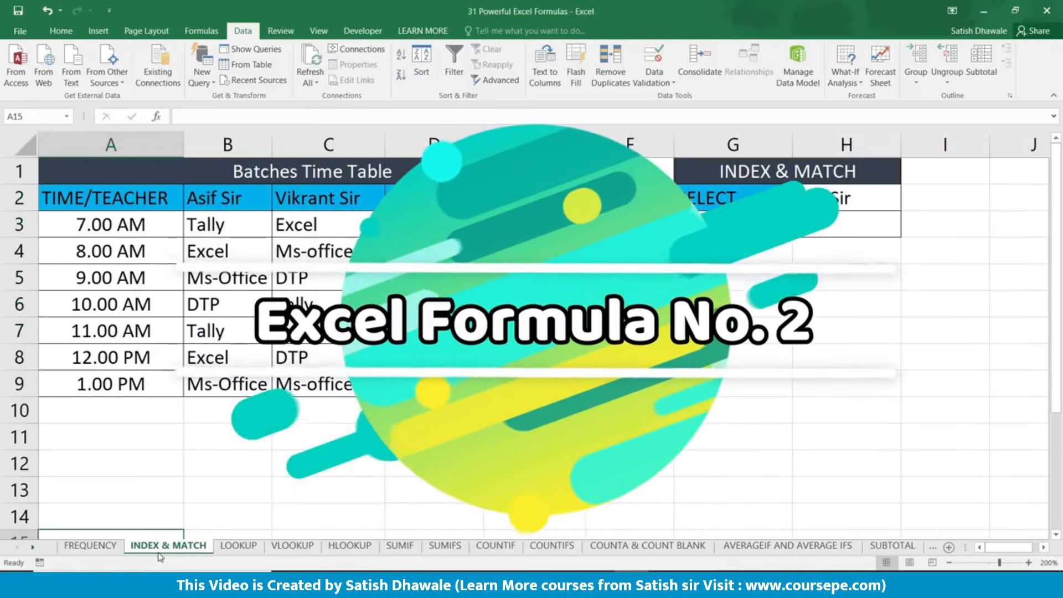
# Step: Examine the Batches Time Table on the INDEX & MATCH sheet, including its teacher headings in B2:E2
pyautogui.click(135, 465)
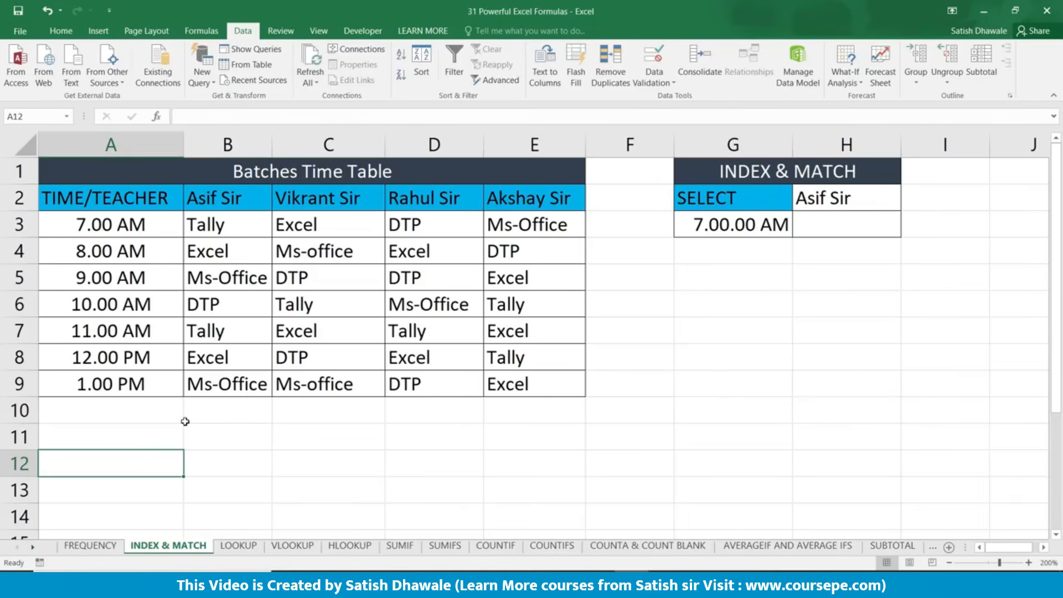
pyautogui.click(809, 225)
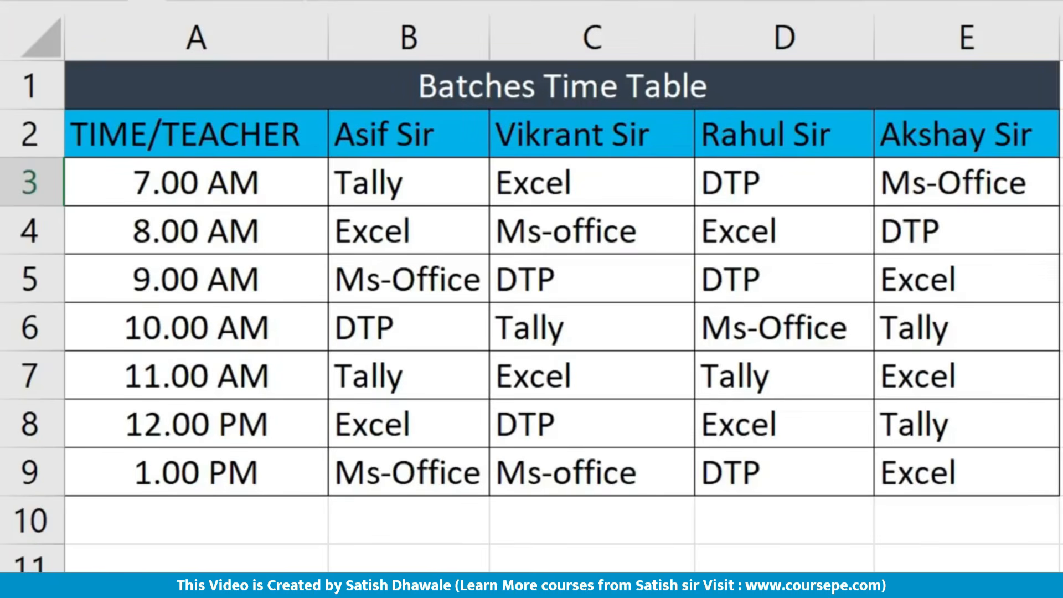
pyautogui.press('Up')
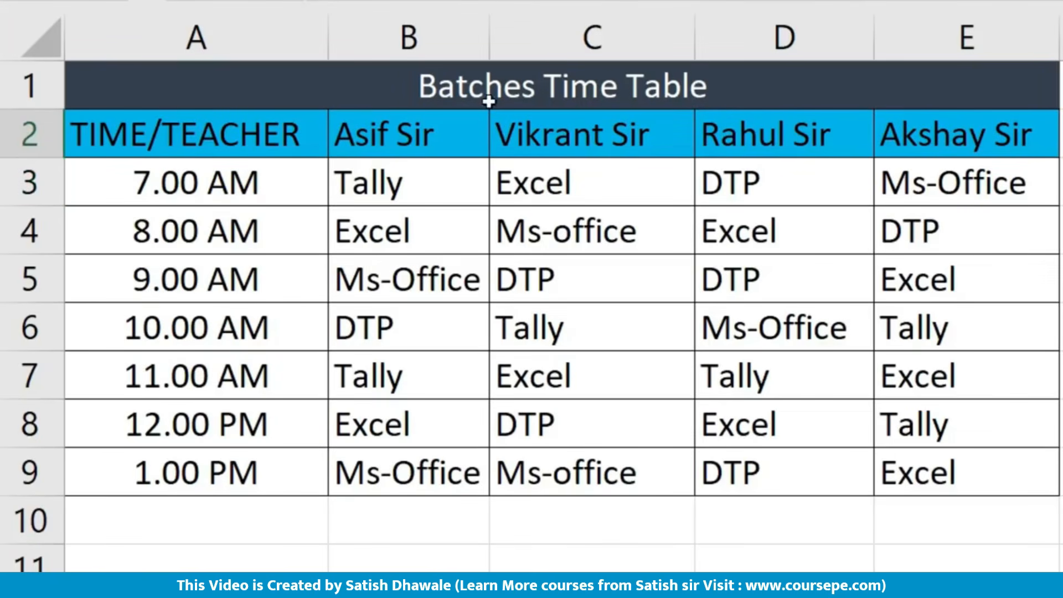
pyautogui.moveTo(498, 81); pyautogui.dragTo(526, 466)
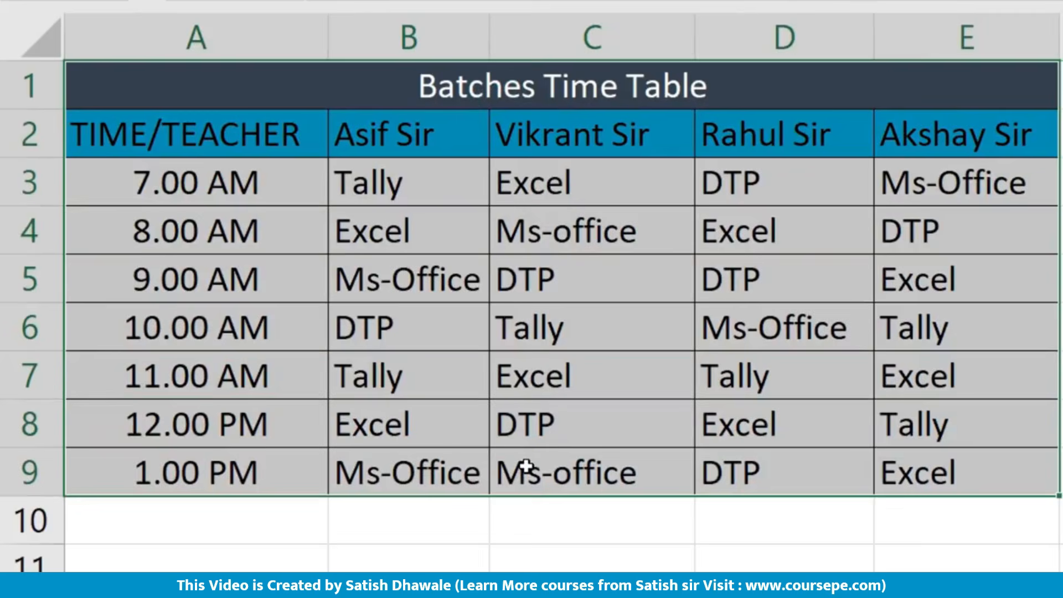
pyautogui.moveTo(423, 137); pyautogui.dragTo(964, 148)
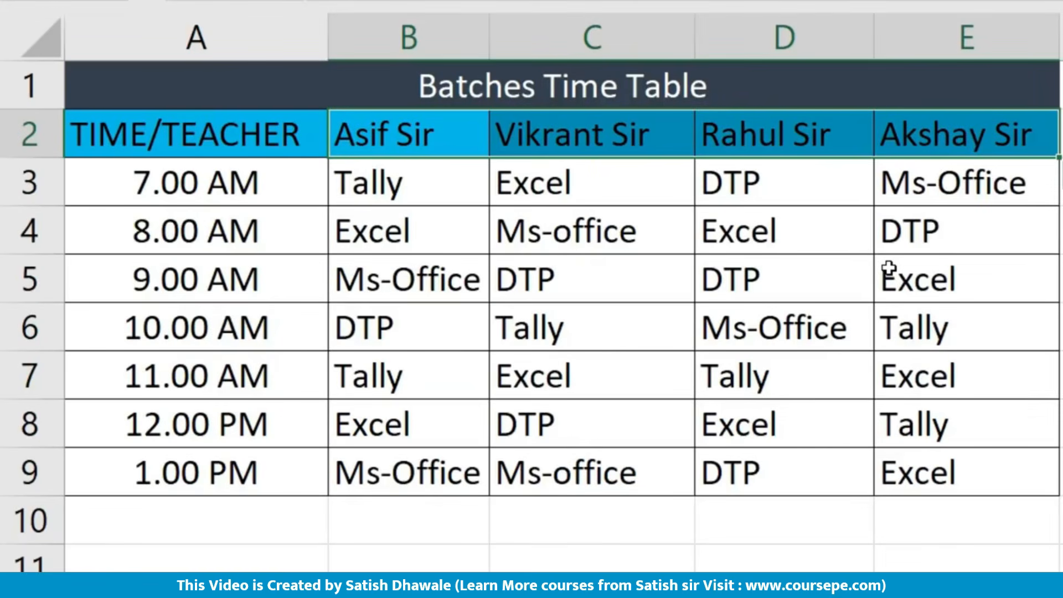
# Step: Inspect the dropdown choices for the teacher in H2 and the time in G3, keeping the current selections
pyautogui.click(712, 197)
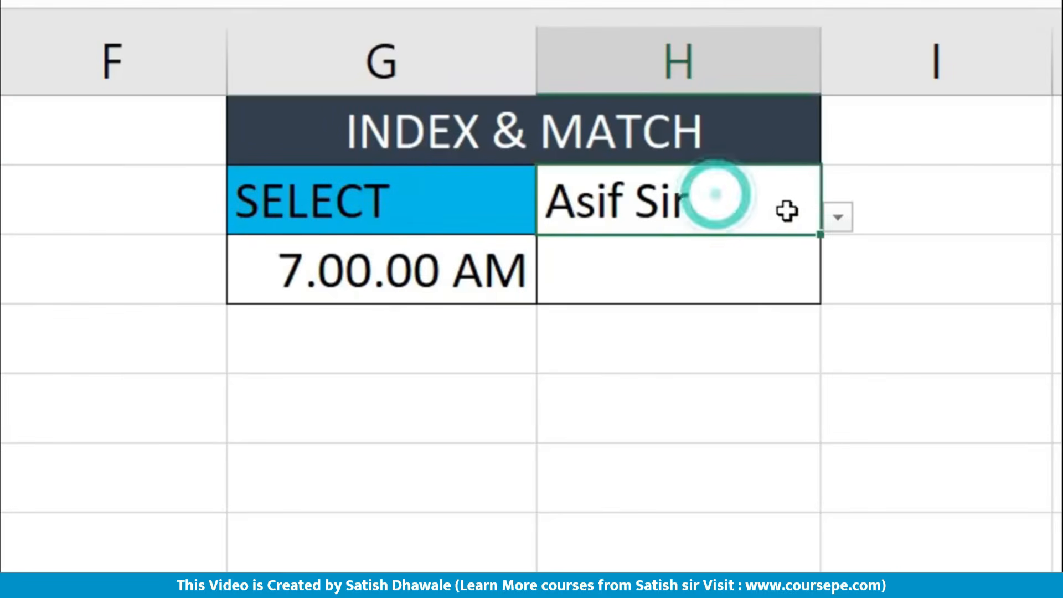
pyautogui.click(836, 218)
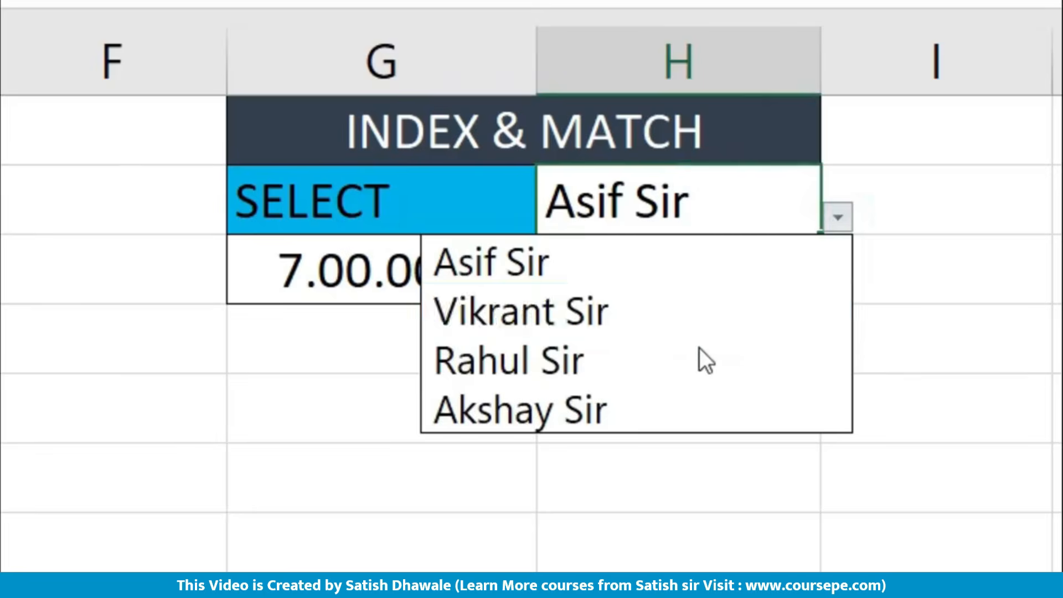
pyautogui.press('Escape')
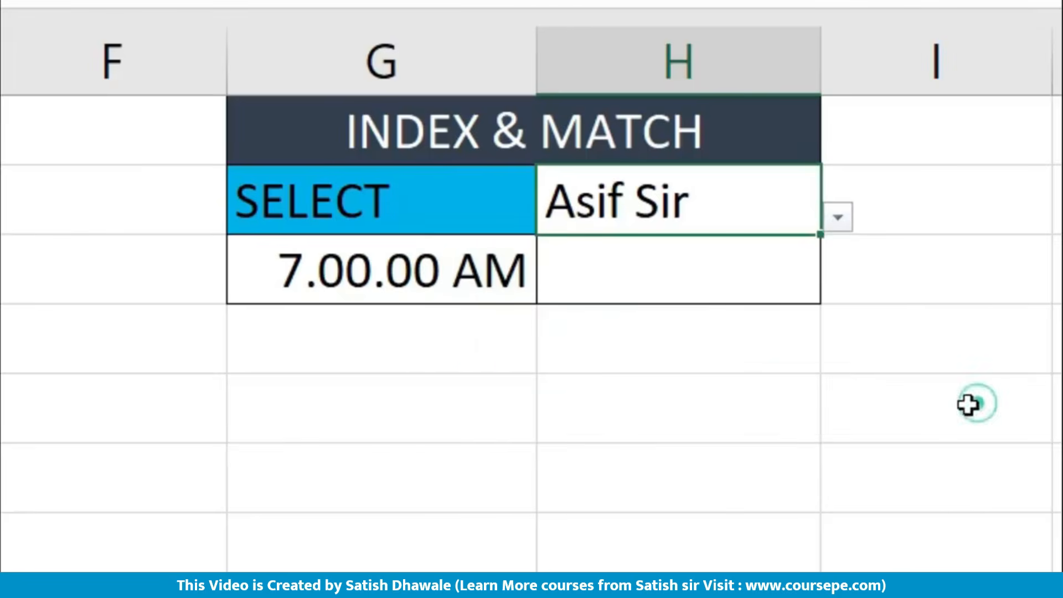
pyautogui.click(465, 266)
pyautogui.click(553, 287)
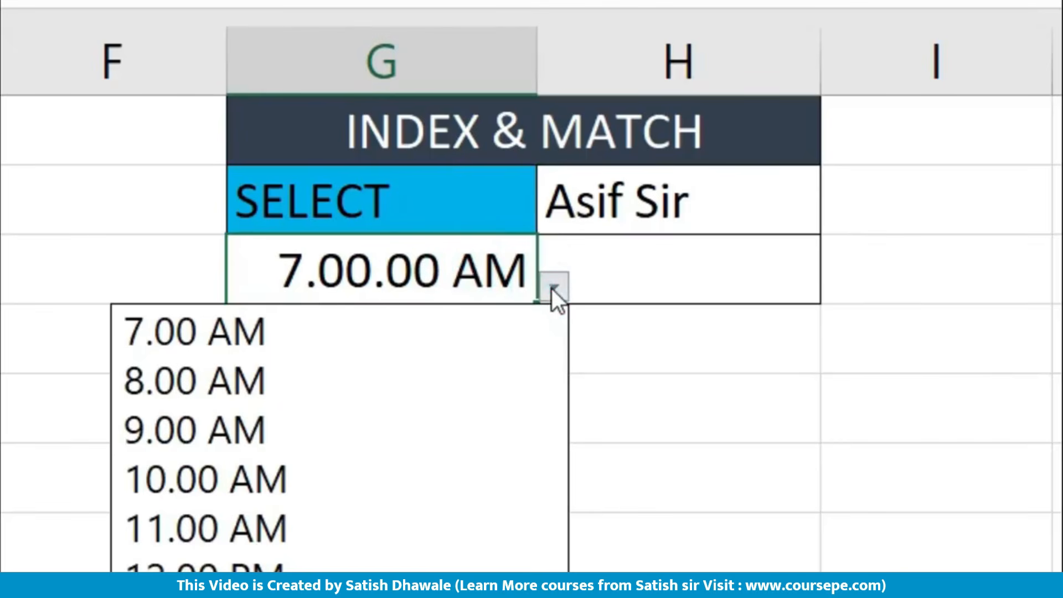
pyautogui.click(719, 387)
# Step: Add List data validation to cell G6 with the source =$A$3:$A$9 and check the resulting dropdown of batch times
pyautogui.click(451, 456)
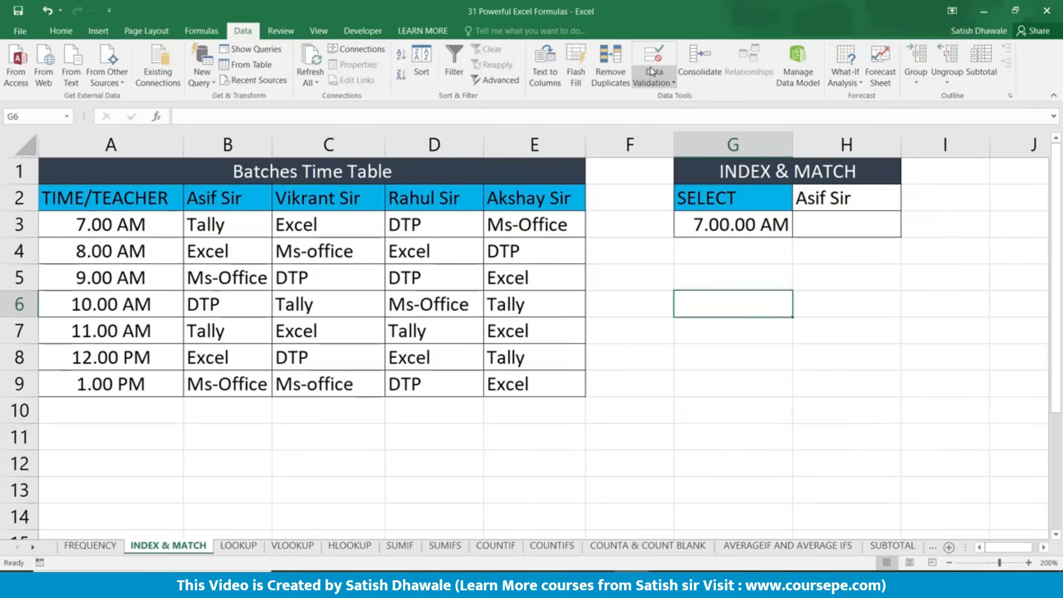
pyautogui.click(652, 70)
pyautogui.click(658, 97)
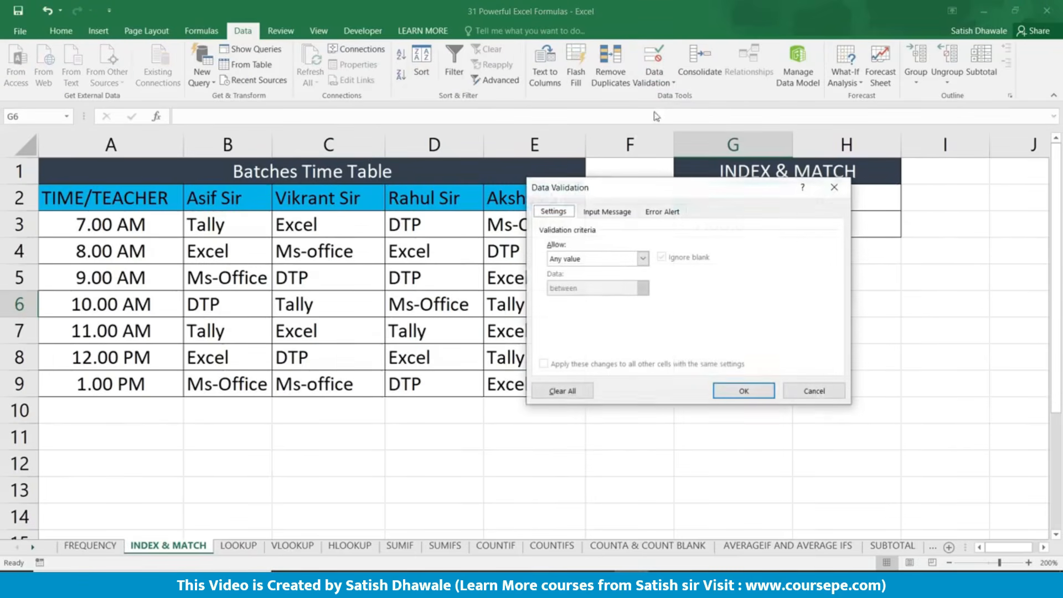
pyautogui.click(642, 258)
pyautogui.click(561, 296)
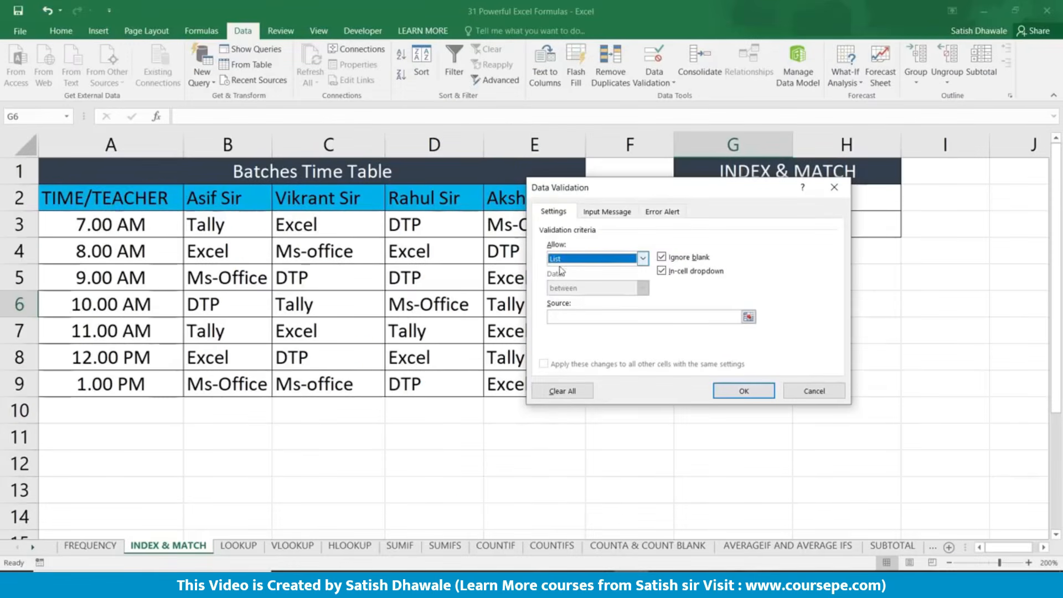
pyautogui.click(562, 373)
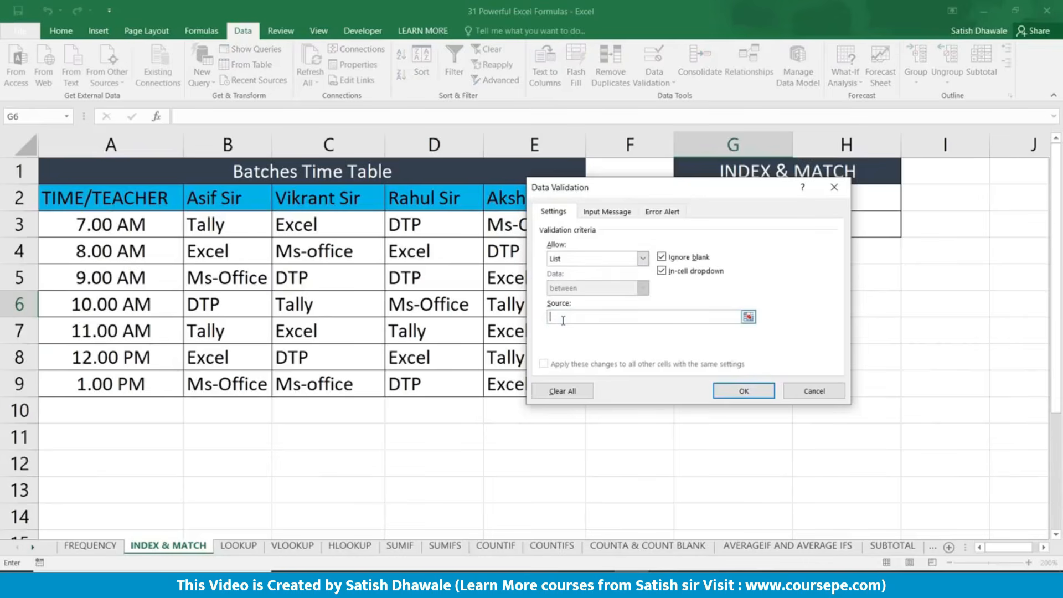
pyautogui.moveTo(75, 224); pyautogui.dragTo(88, 379)
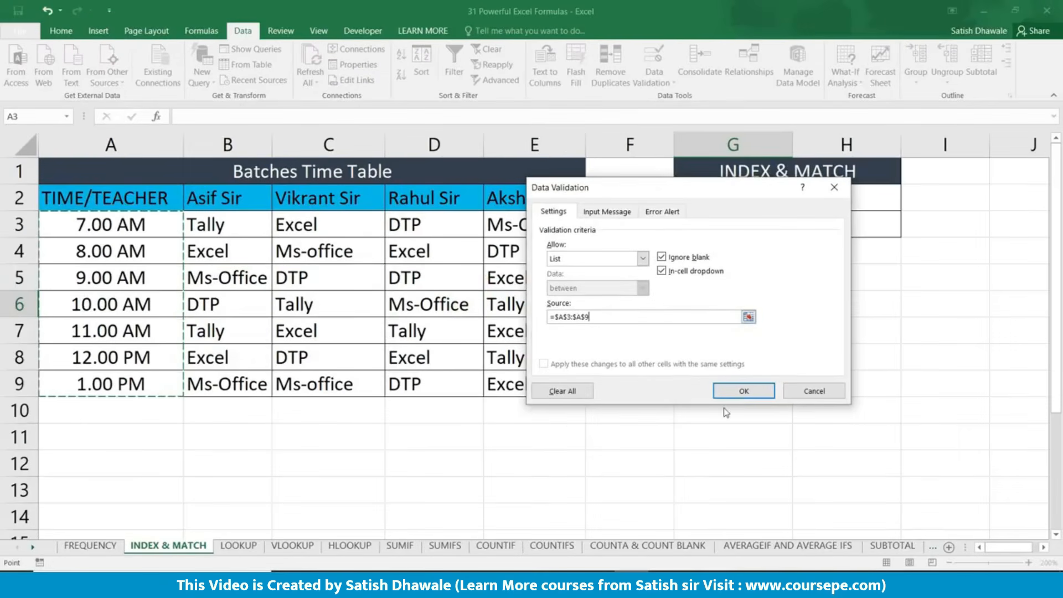
pyautogui.click(901, 470)
pyautogui.click(801, 311)
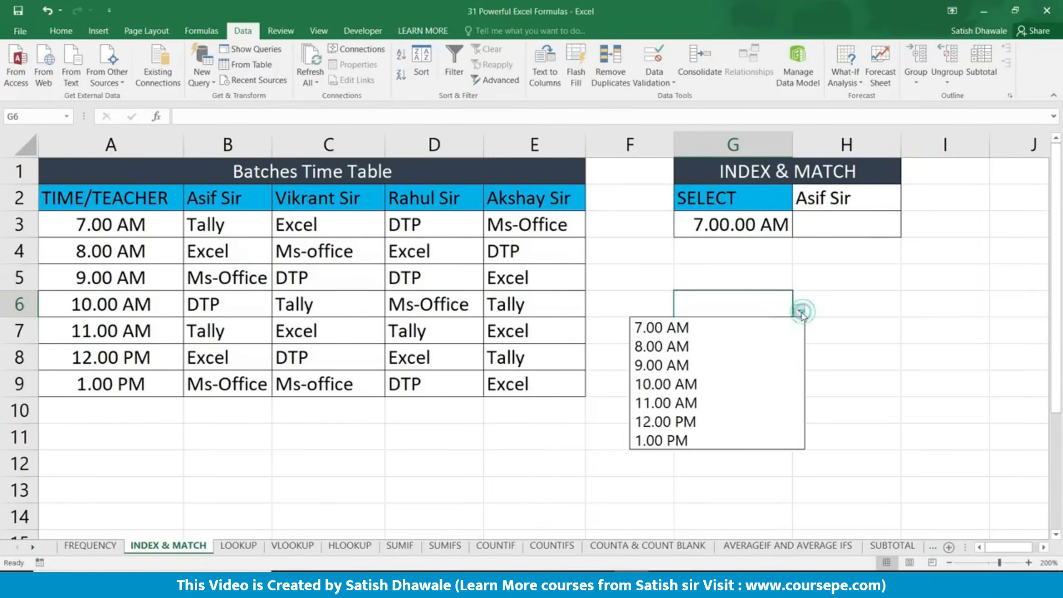
pyautogui.click(744, 272)
# Step: Review the teacher selection in H2 and the time choices in G3, and locate the matching subject in B3 of the timetable
pyautogui.click(826, 203)
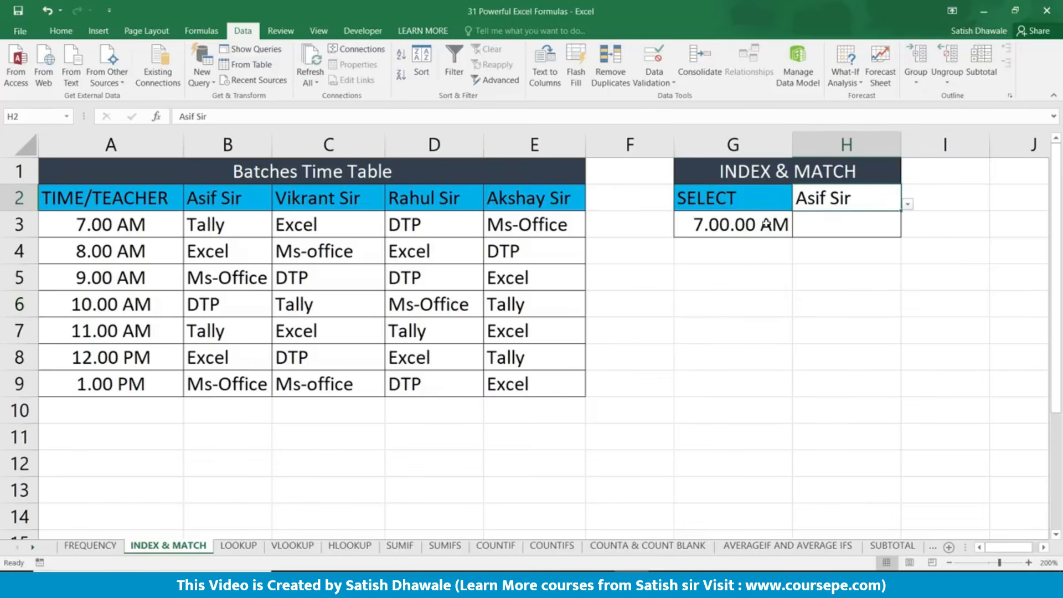
pyautogui.click(766, 224)
pyautogui.click(800, 230)
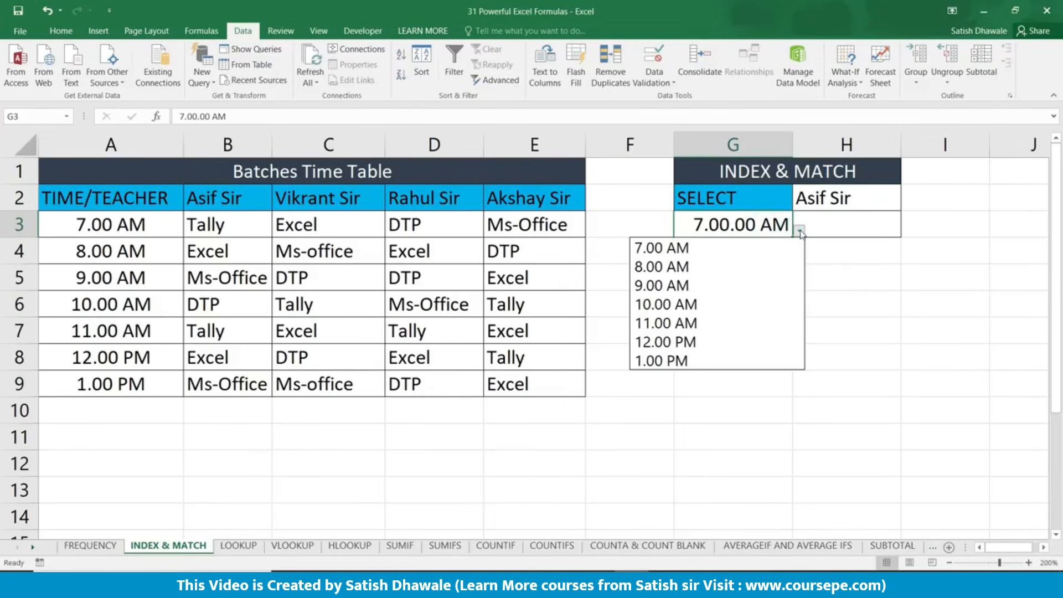
pyautogui.click(868, 206)
pyautogui.click(872, 201)
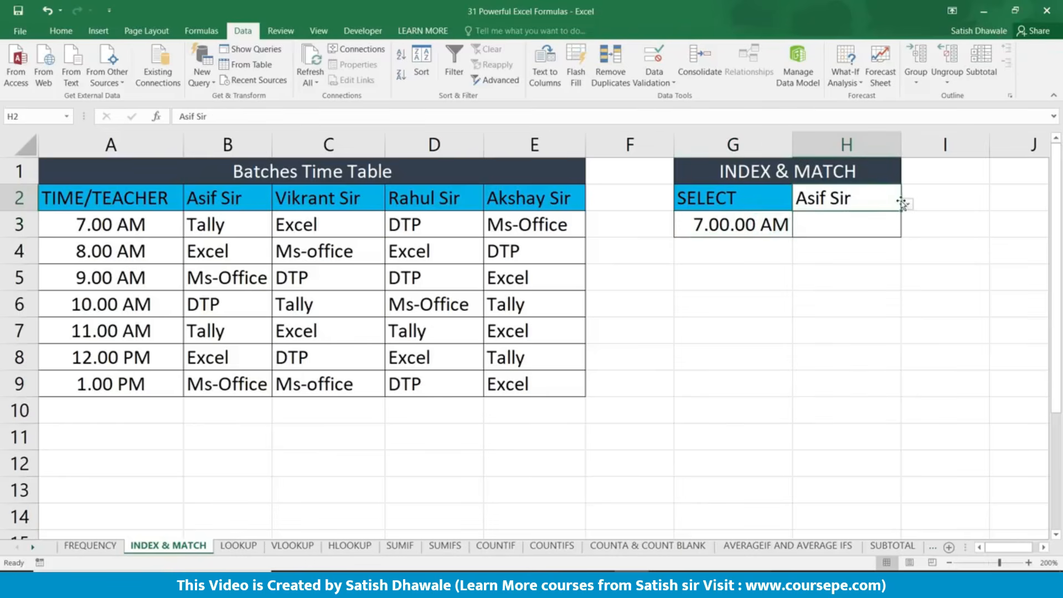
pyautogui.click(847, 225)
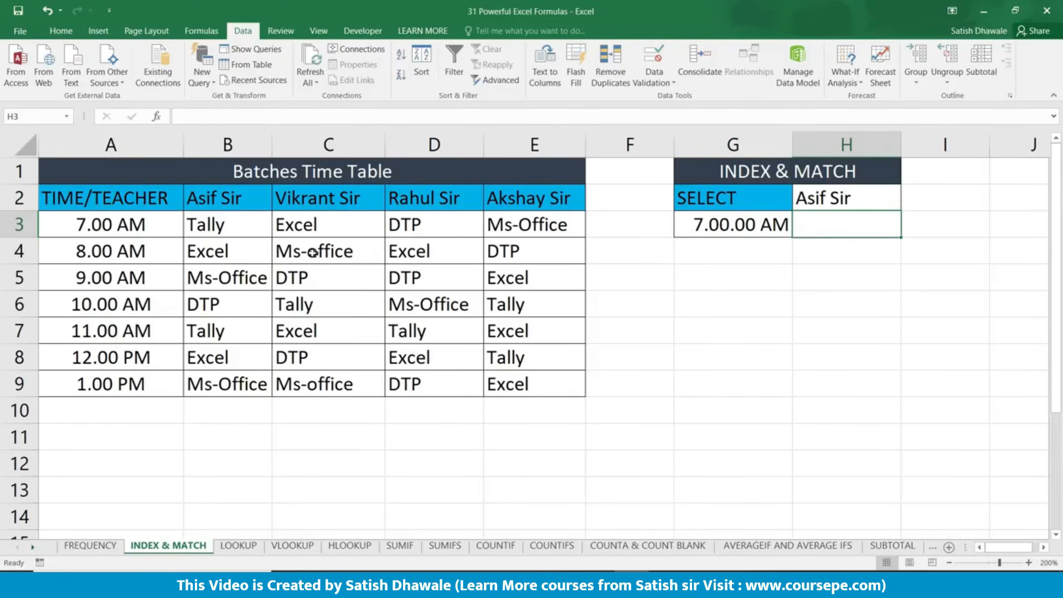
pyautogui.click(233, 220)
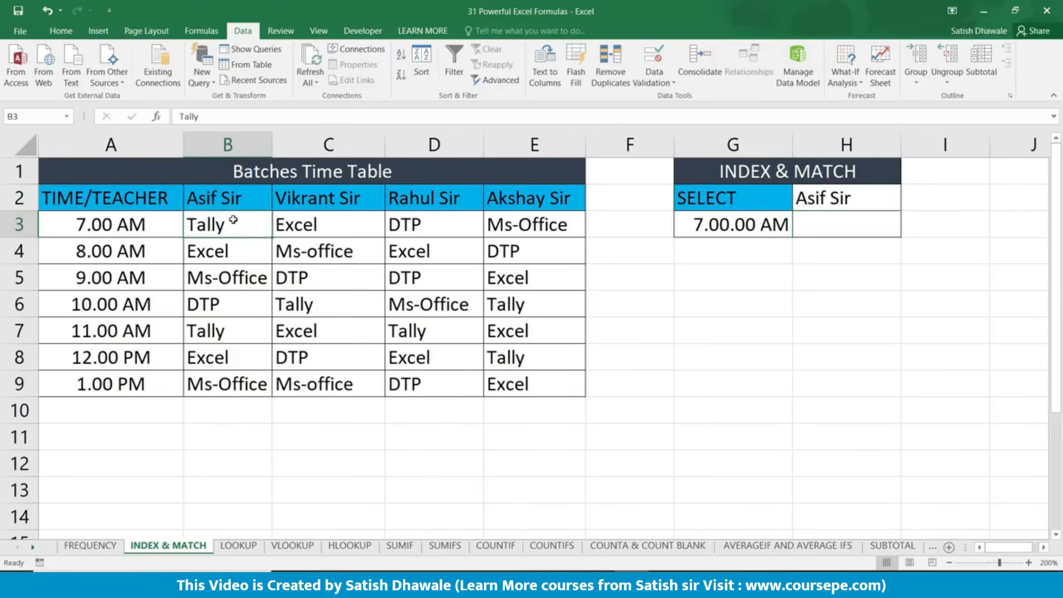
# Step: Enter the formula =INDEX(A2:E9,2,2) in H3 to return the subject from the timetable
pyautogui.click(843, 229)
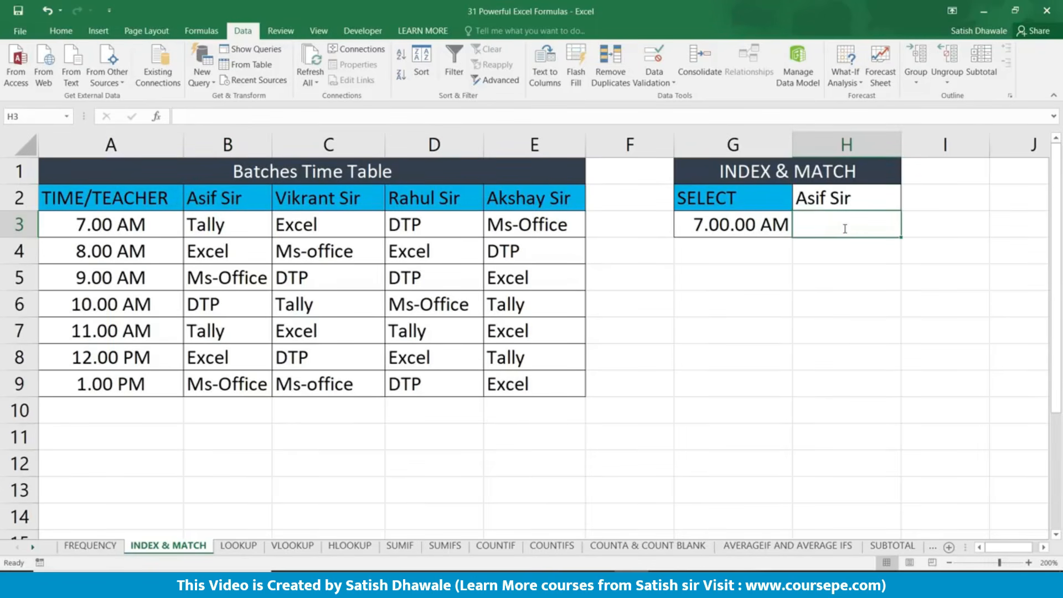
pyautogui.write('=in')
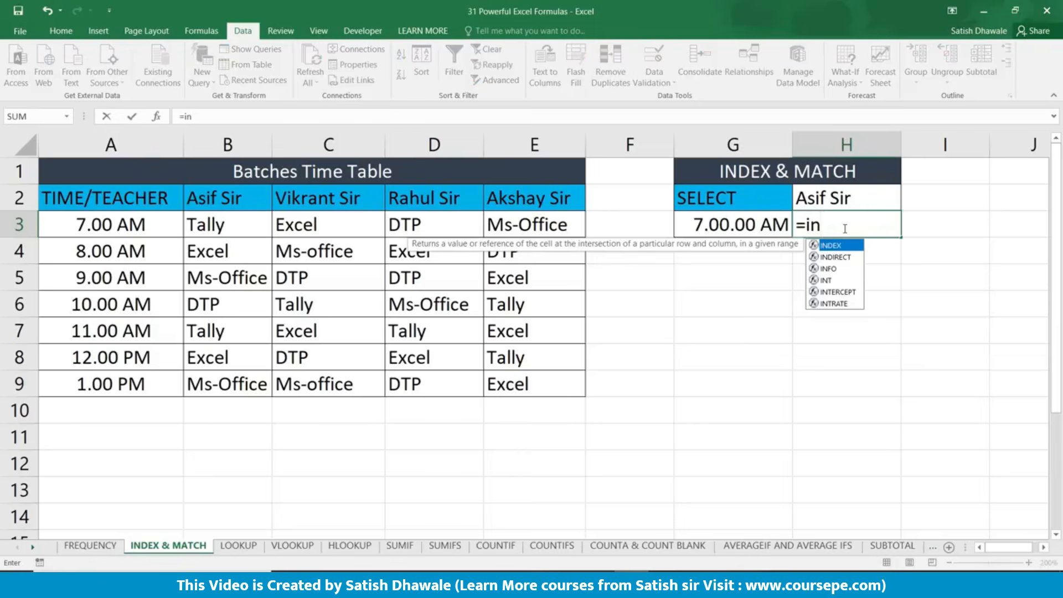
pyautogui.press('Tab')
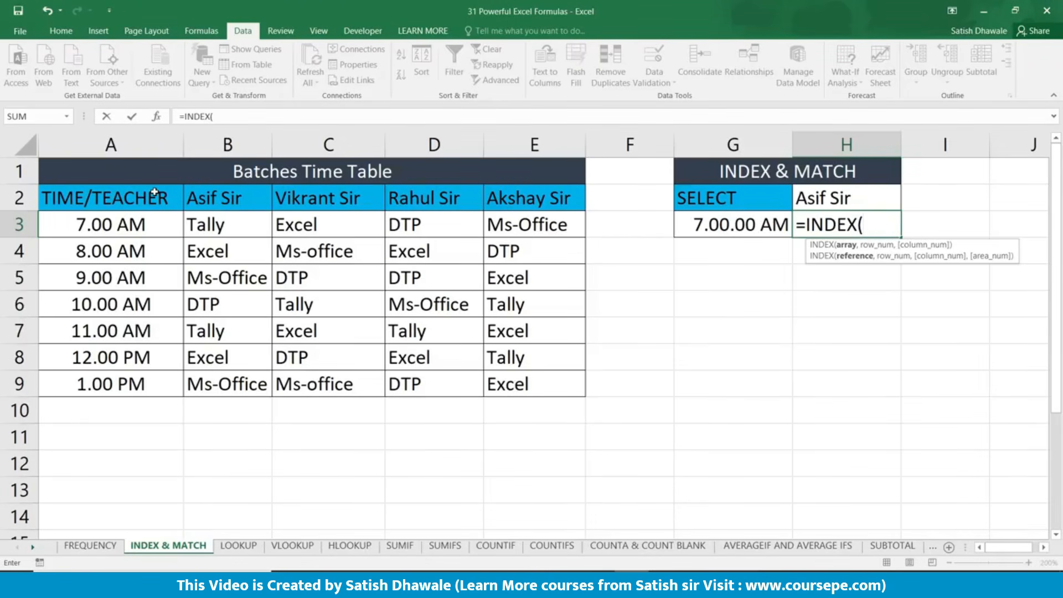
pyautogui.moveTo(155, 192); pyautogui.dragTo(536, 377)
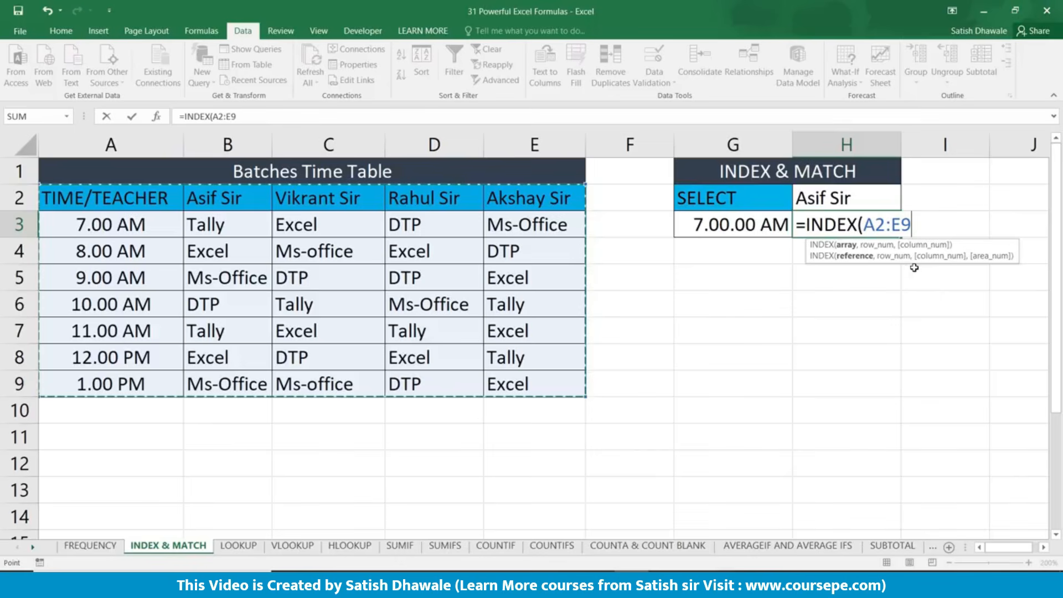
pyautogui.write(',')
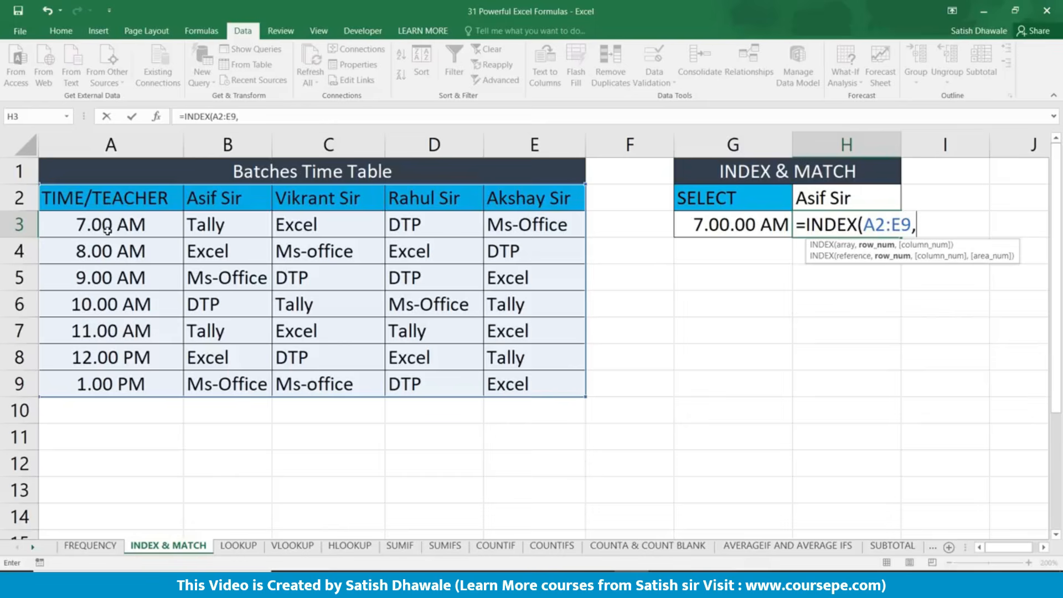
pyautogui.write('2,')
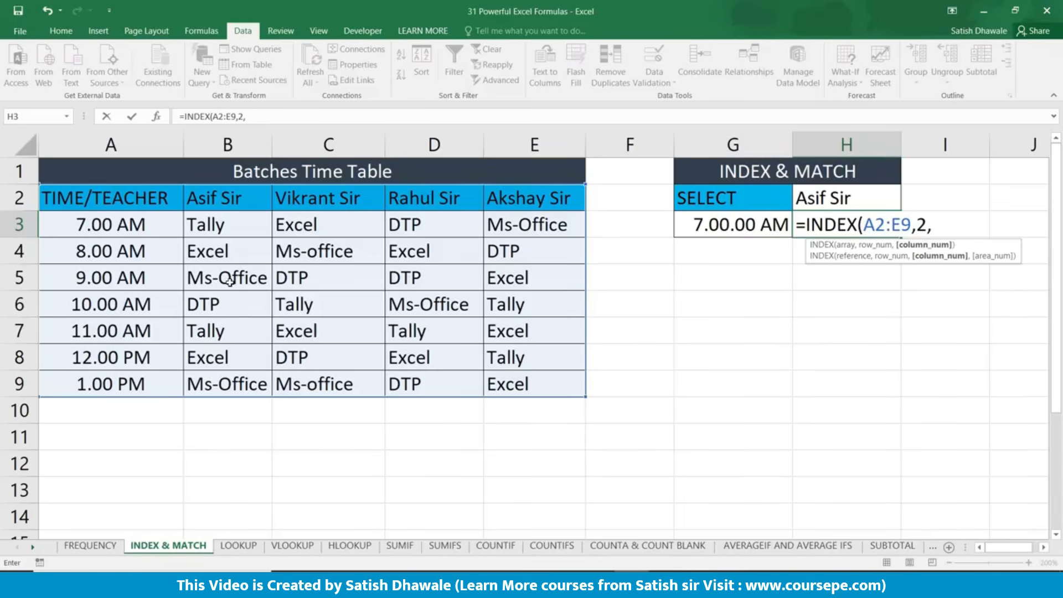
pyautogui.write('2)')
pyautogui.press('Return')
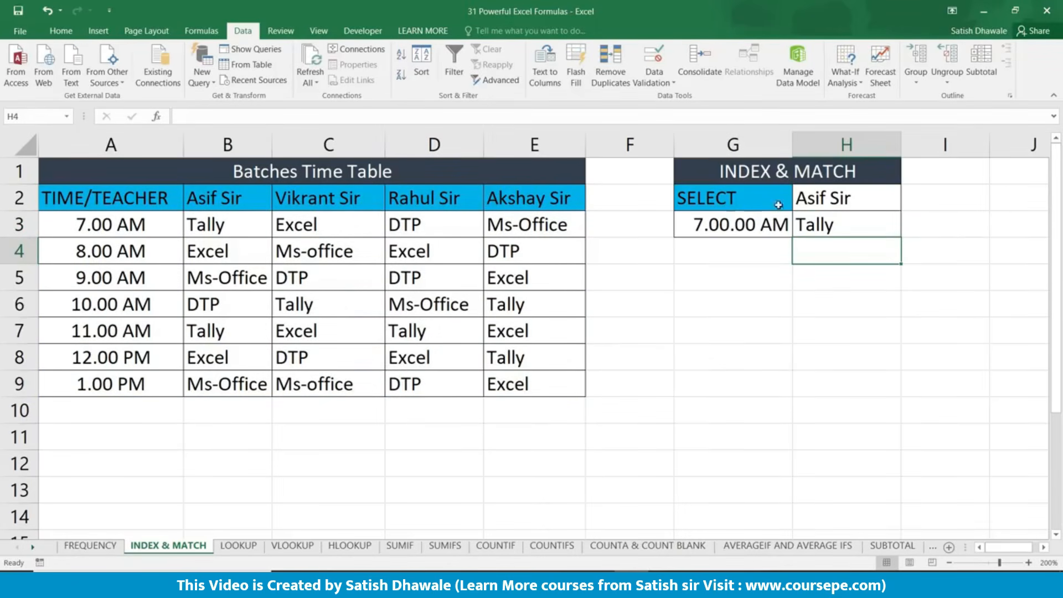
# Step: Choose the column C teacher in H2, set the column number of the H3 INDEX formula to 3, and compare with C3
pyautogui.click(856, 206)
pyautogui.click(908, 204)
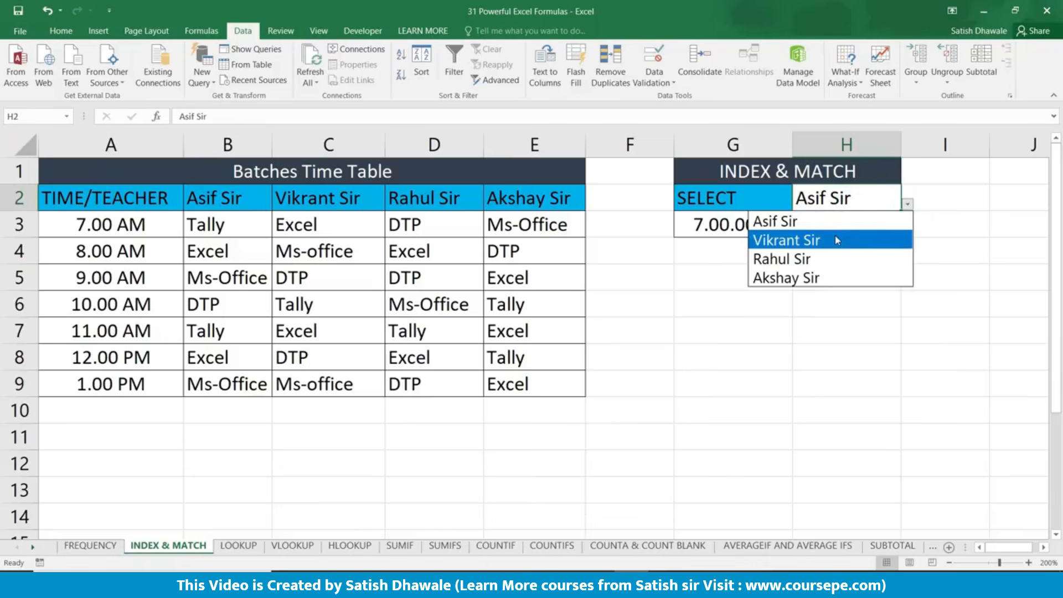
pyautogui.click(835, 234)
pyautogui.click(850, 221)
pyautogui.doubleClick(850, 221)
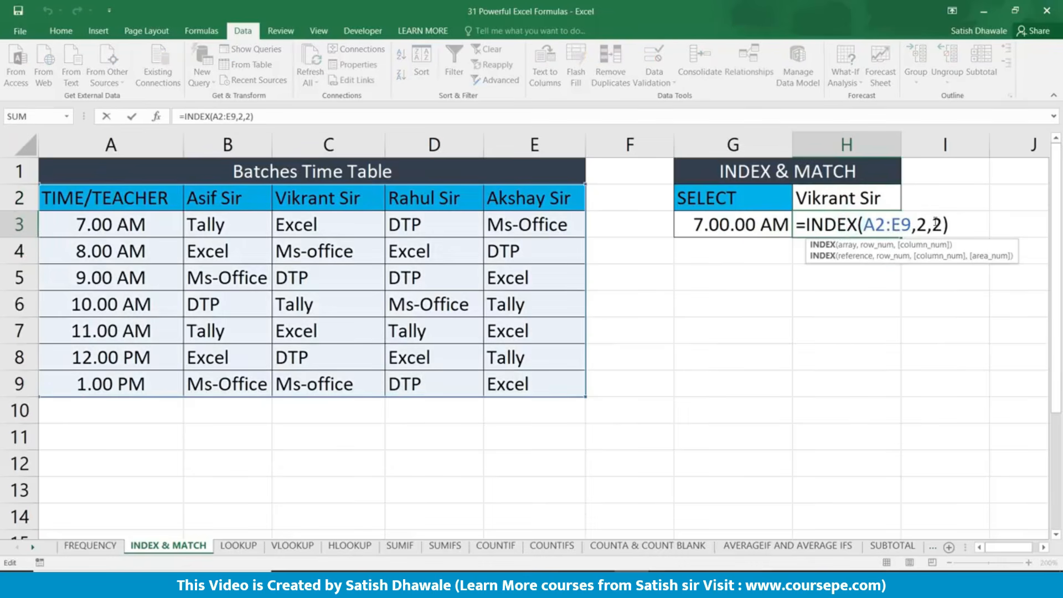
pyautogui.click(940, 224)
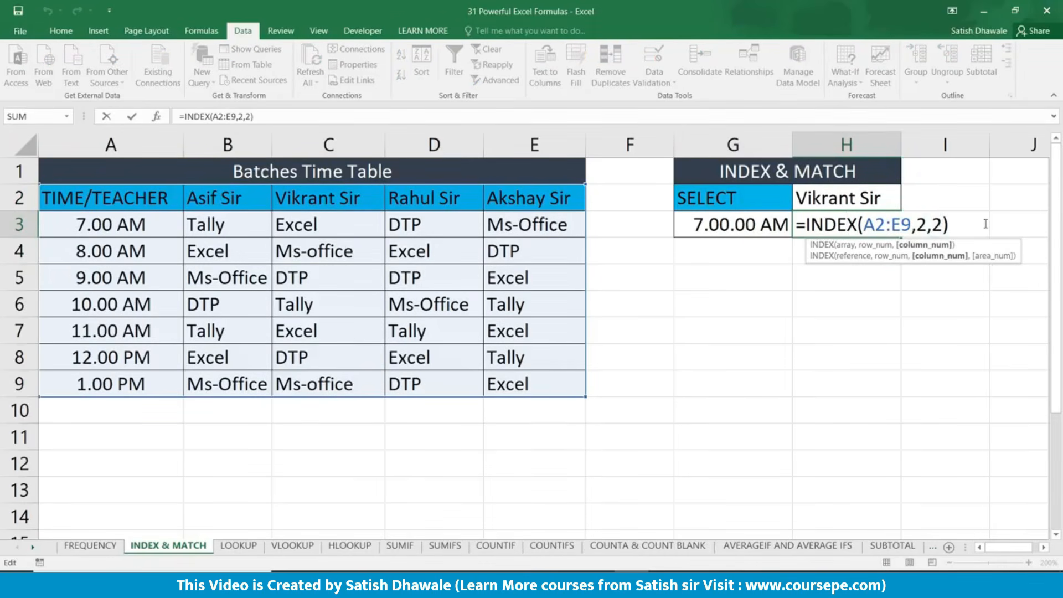
pyautogui.press('BackSpace')
pyautogui.write('3')
pyautogui.press('Return')
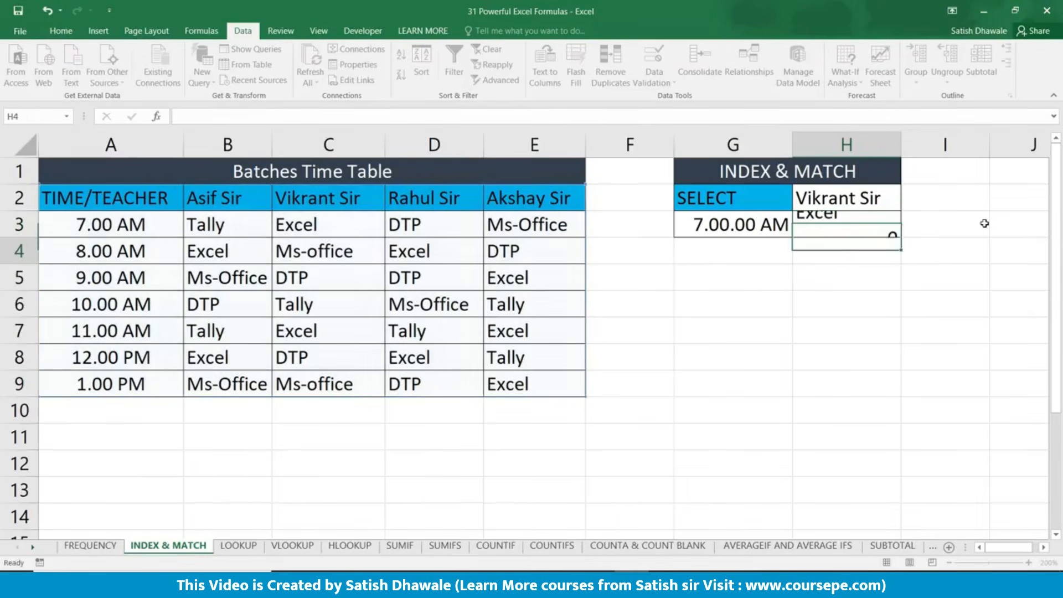
pyautogui.click(302, 227)
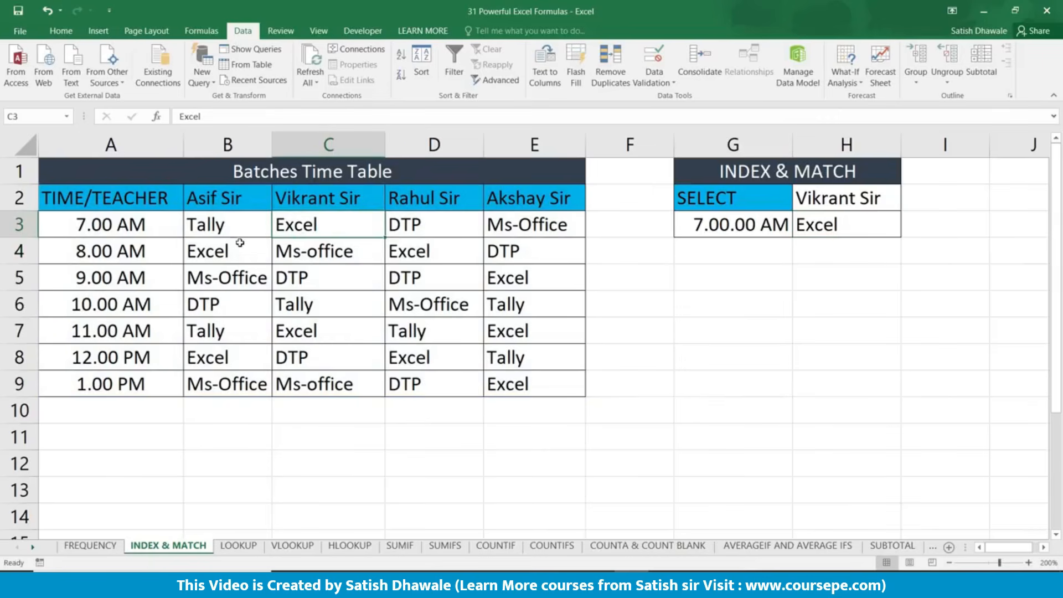
# Step: Choose 9.00 AM as the time in G3 and count its row position through A2:A5
pyautogui.click(772, 232)
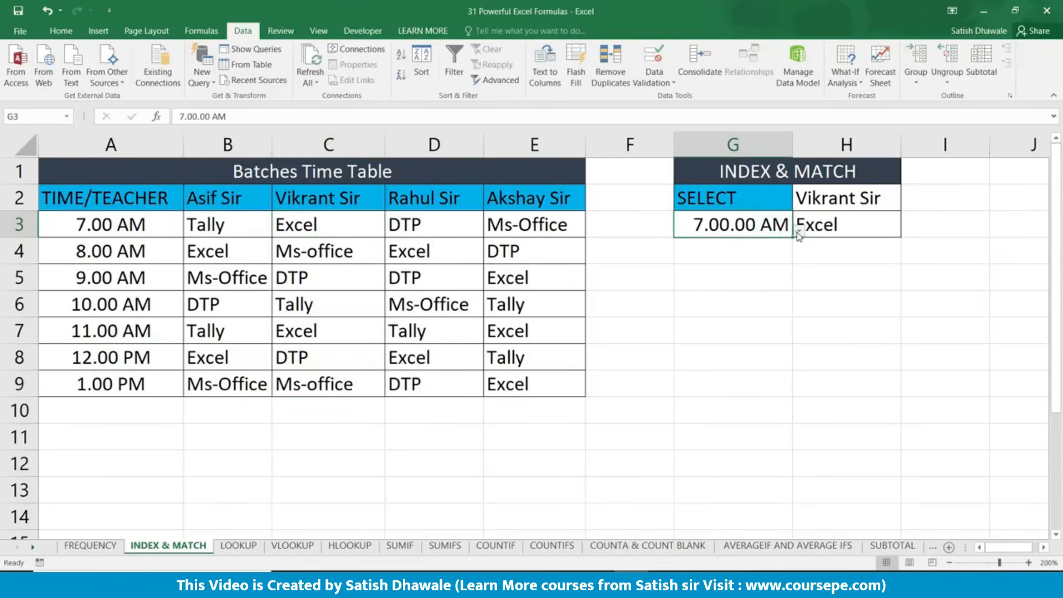
pyautogui.click(799, 231)
pyautogui.click(735, 285)
pyautogui.click(104, 201)
pyautogui.click(102, 221)
pyautogui.click(100, 252)
pyautogui.click(92, 277)
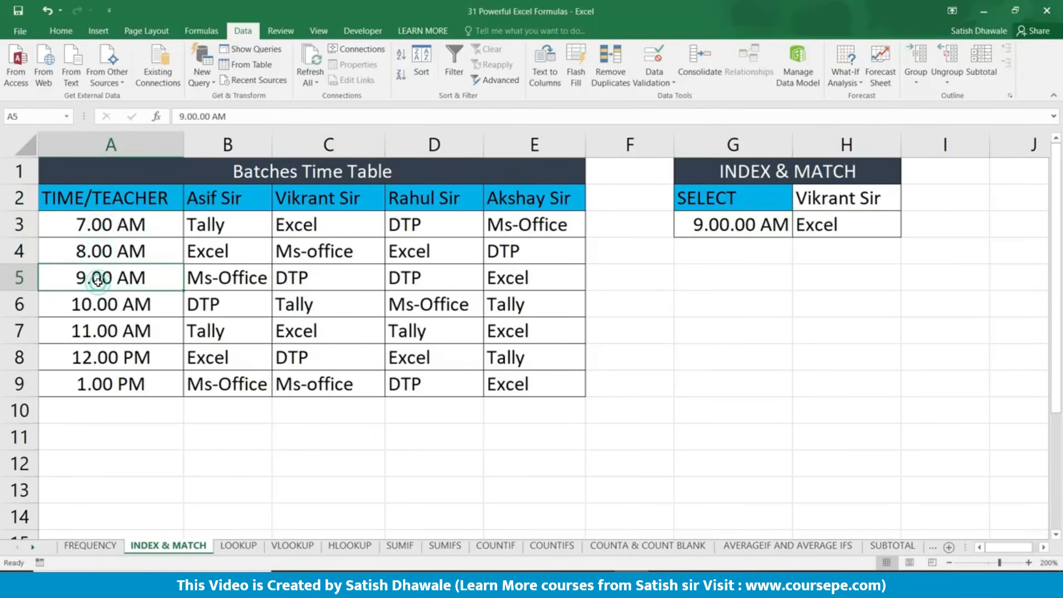
# Step: Set the row number of the INDEX formula in H3 to 4 and check the result against C5
pyautogui.doubleClick(881, 220)
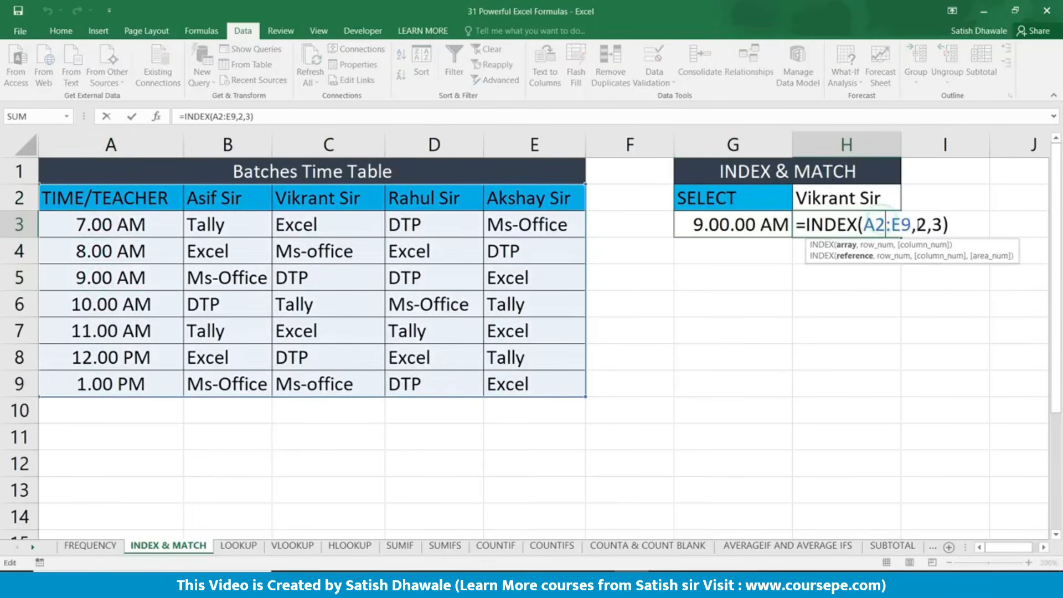
pyautogui.doubleClick(921, 224)
pyautogui.write('4')
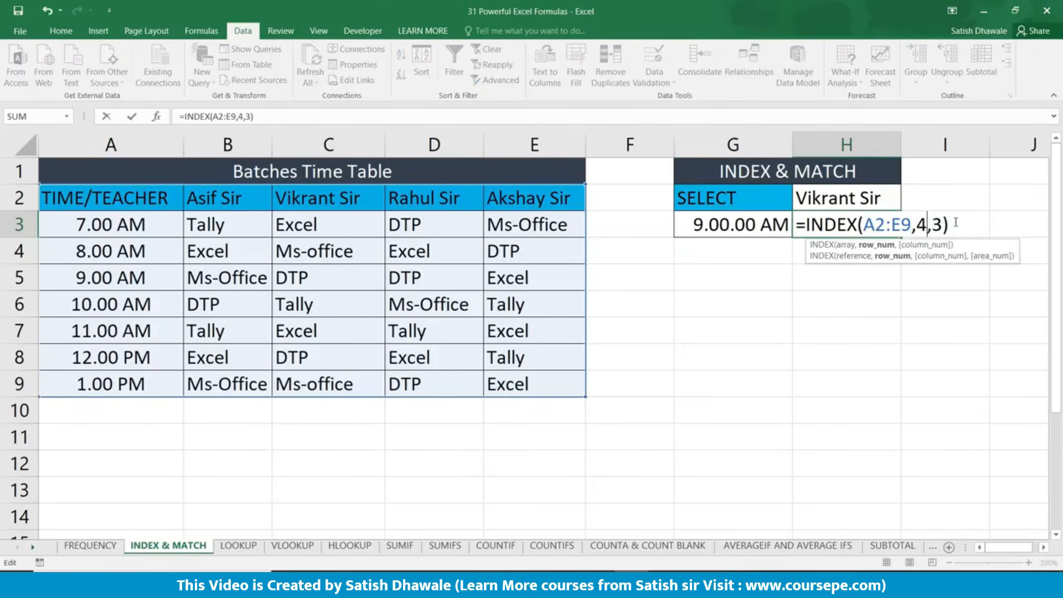
pyautogui.press('Return')
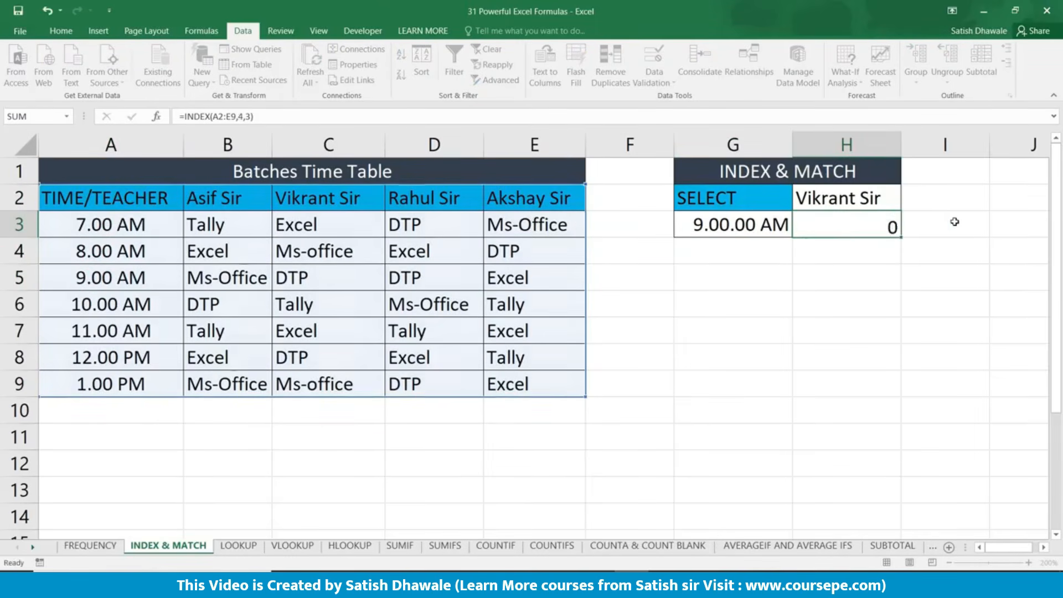
pyautogui.click(142, 279)
pyautogui.click(321, 283)
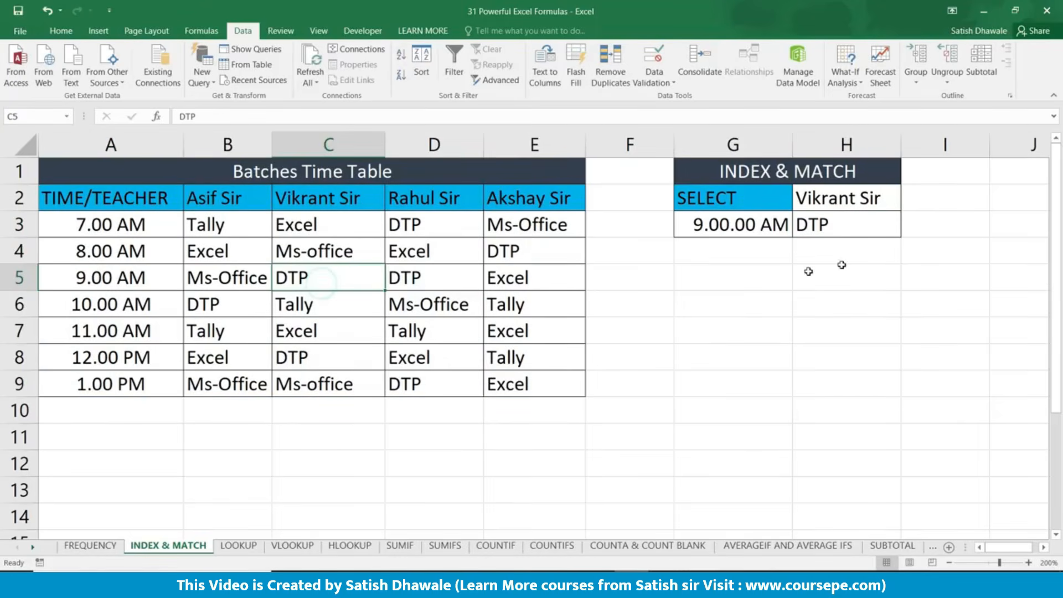
# Step: Choose the column D teacher in H2 and inspect the INDEX arguments in H3 without editing them
pyautogui.click(860, 222)
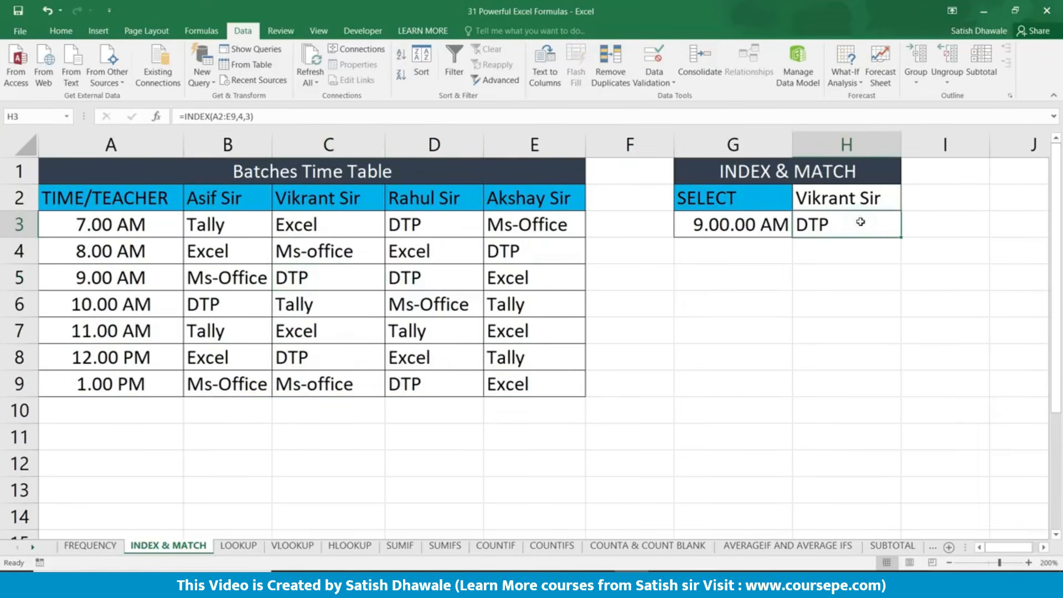
pyautogui.click(857, 196)
pyautogui.click(907, 204)
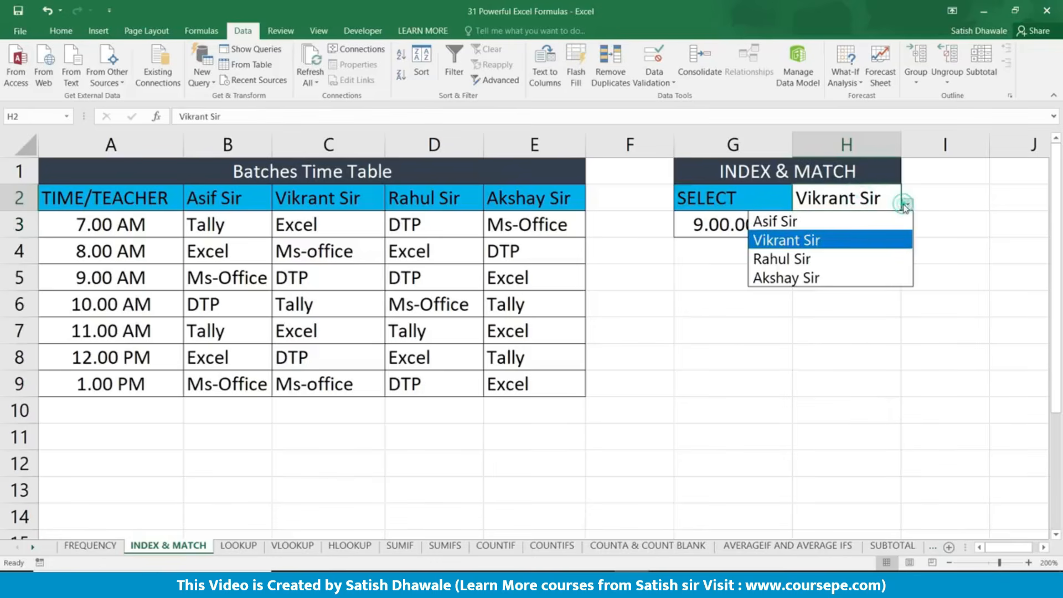
pyautogui.click(809, 259)
pyautogui.click(861, 224)
pyautogui.doubleClick(862, 224)
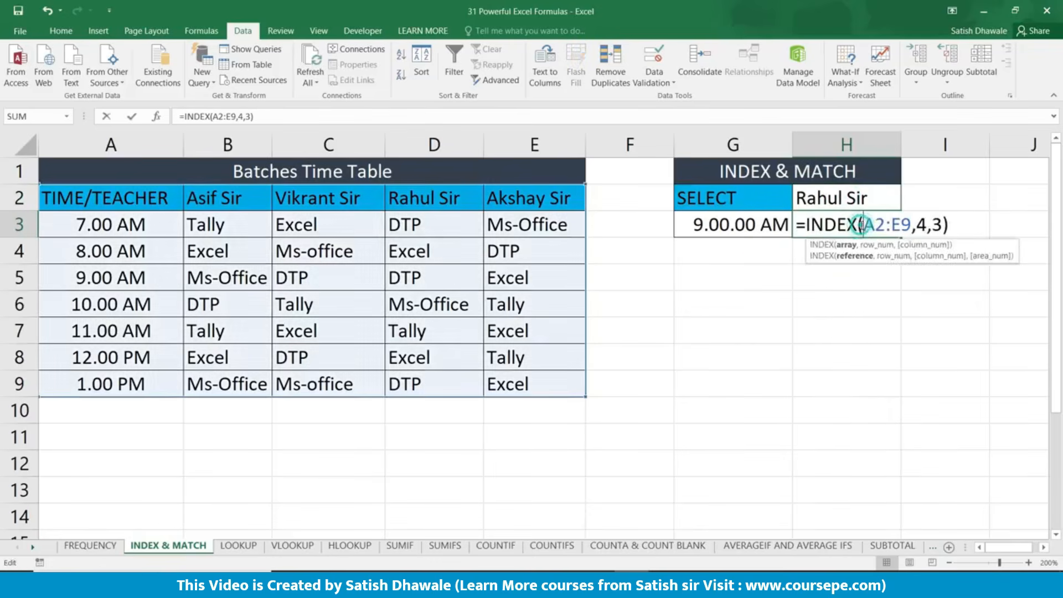
pyautogui.press('Escape')
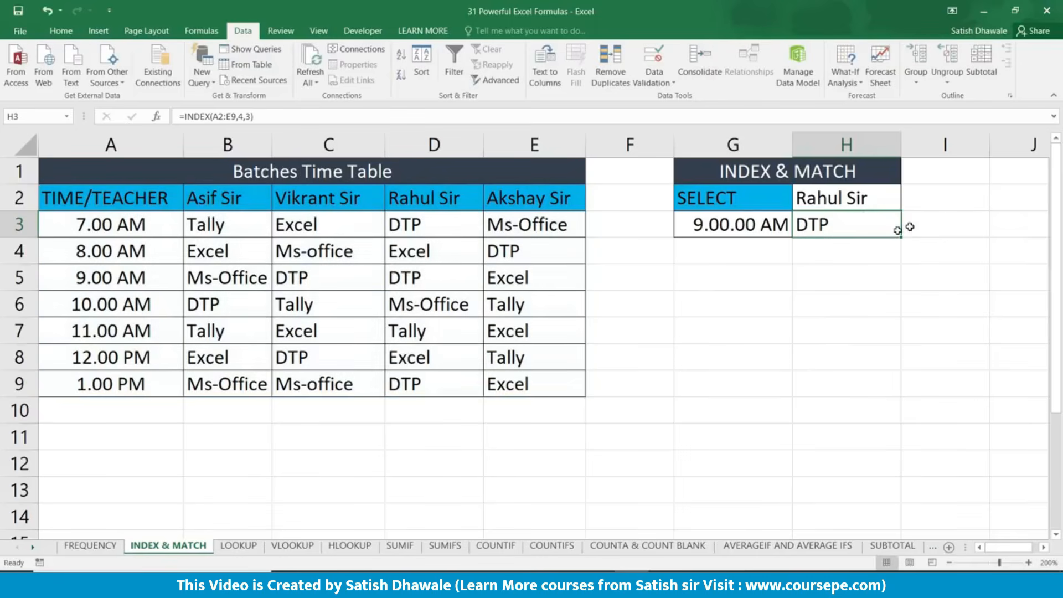
# Step: Clear all data validation settings from cell G6
pyautogui.click(750, 293)
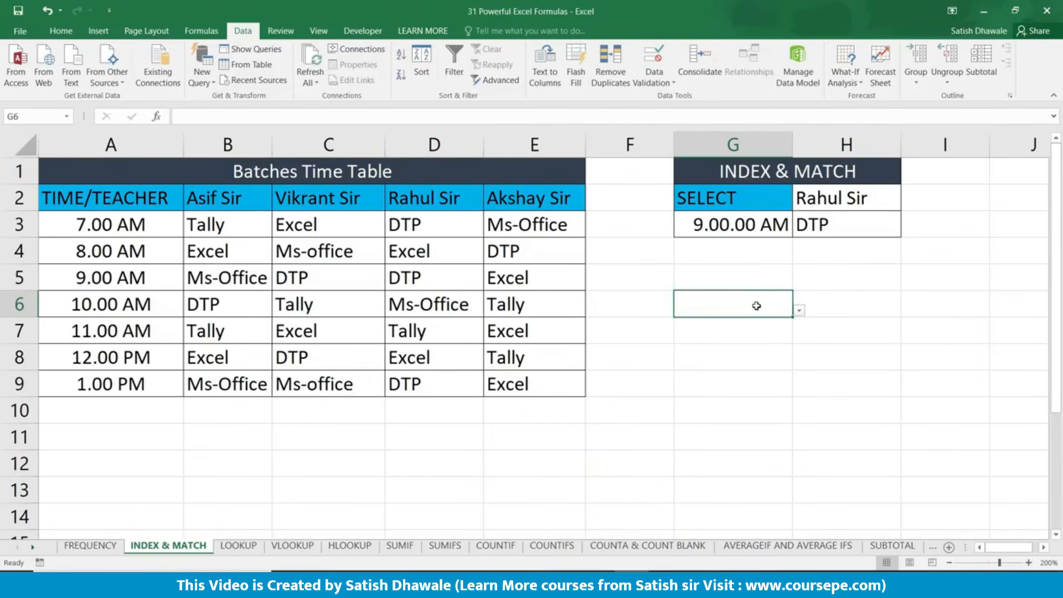
pyautogui.click(654, 78)
pyautogui.click(659, 100)
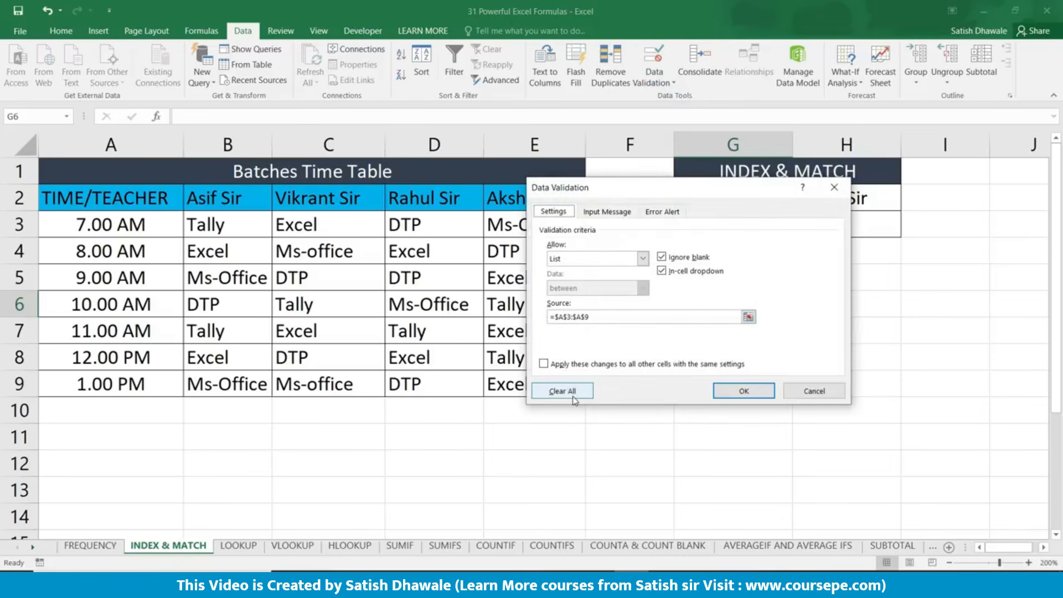
pyautogui.click(570, 392)
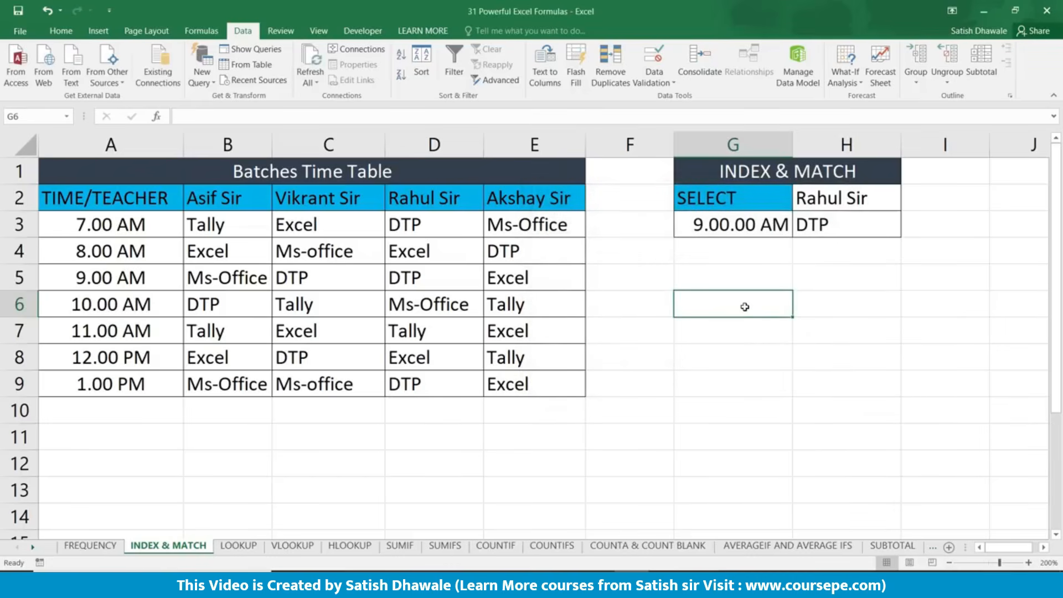
# Step: Enter =MATCH(G3,A2:A9,0) in G5 to find the selected time's row position with an exact match
pyautogui.press('Up')
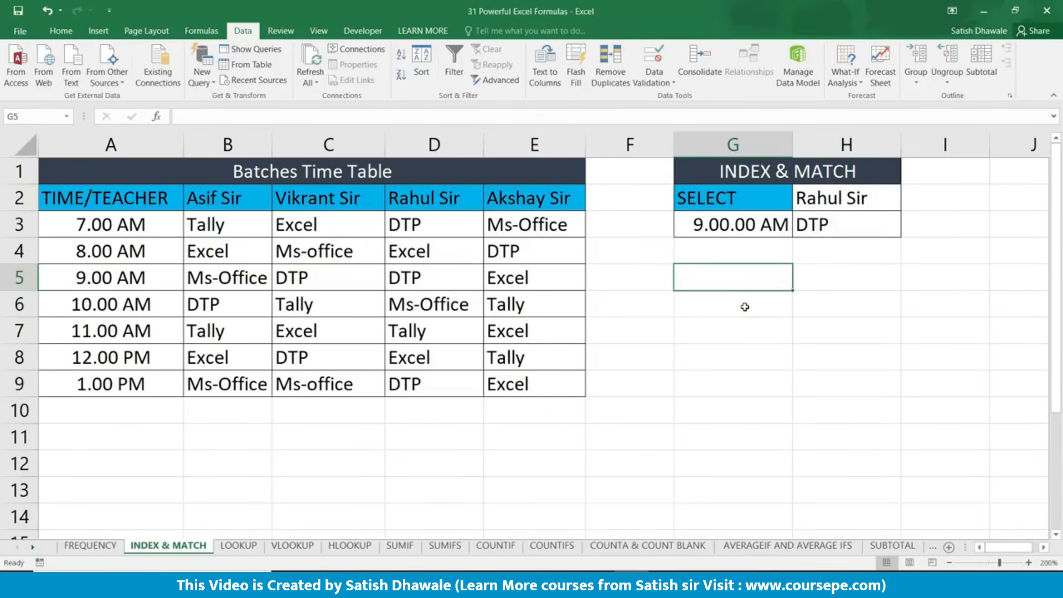
pyautogui.write('=m')
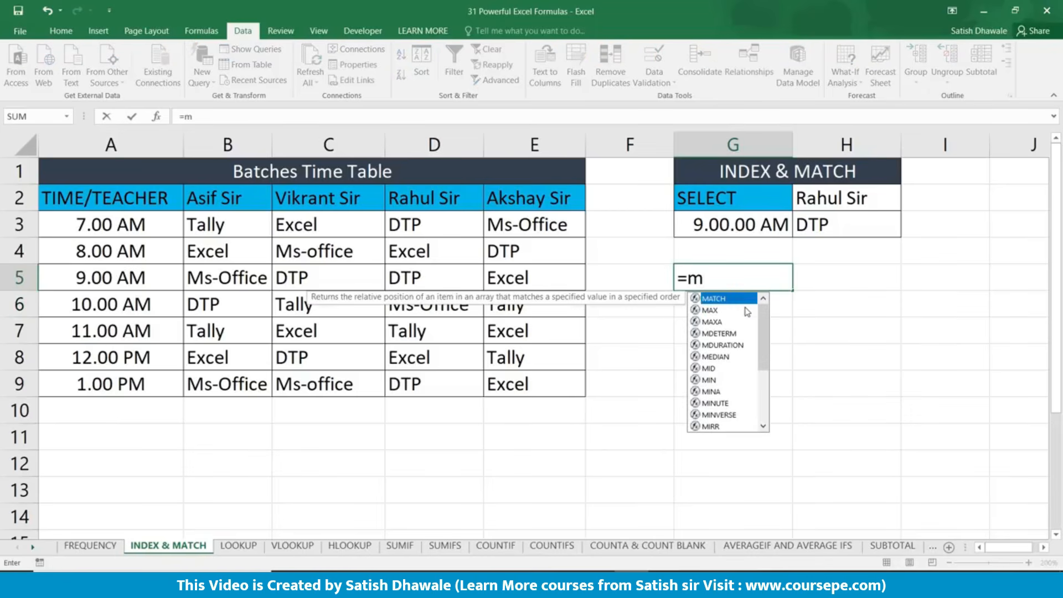
pyautogui.press('Tab')
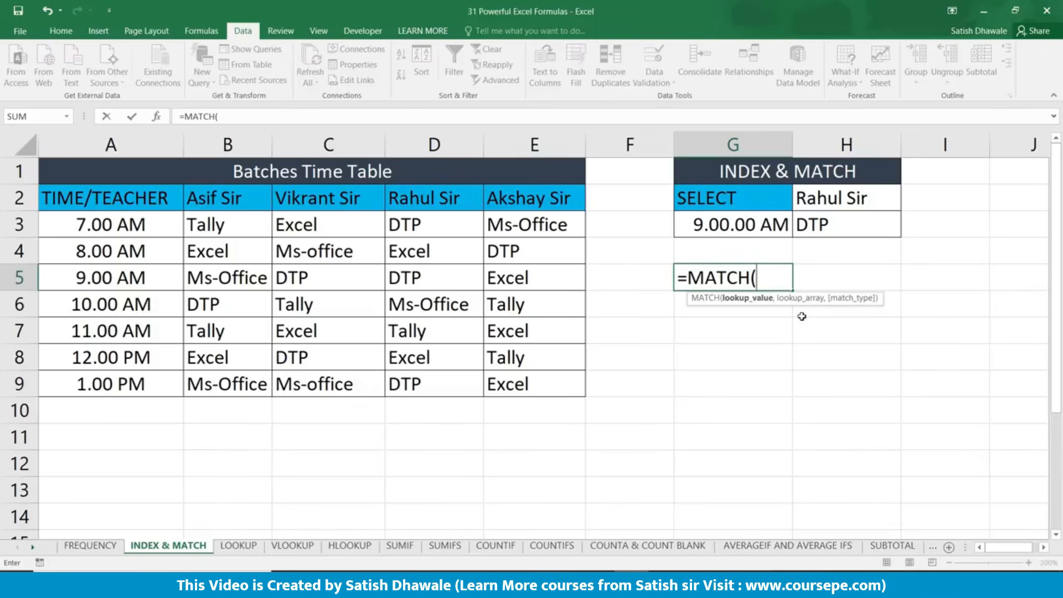
pyautogui.click(758, 229)
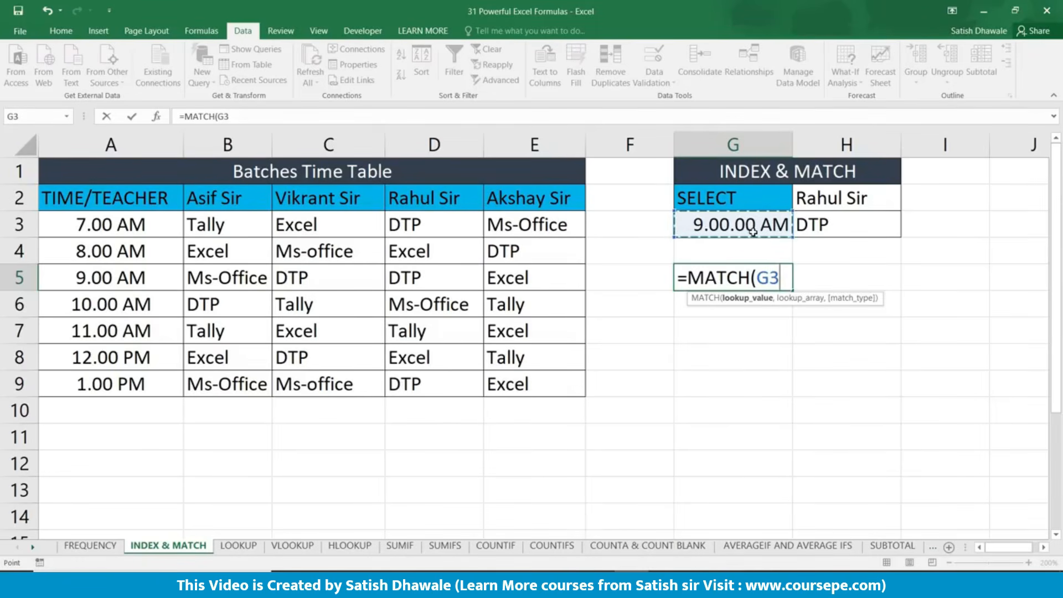
pyautogui.write(',')
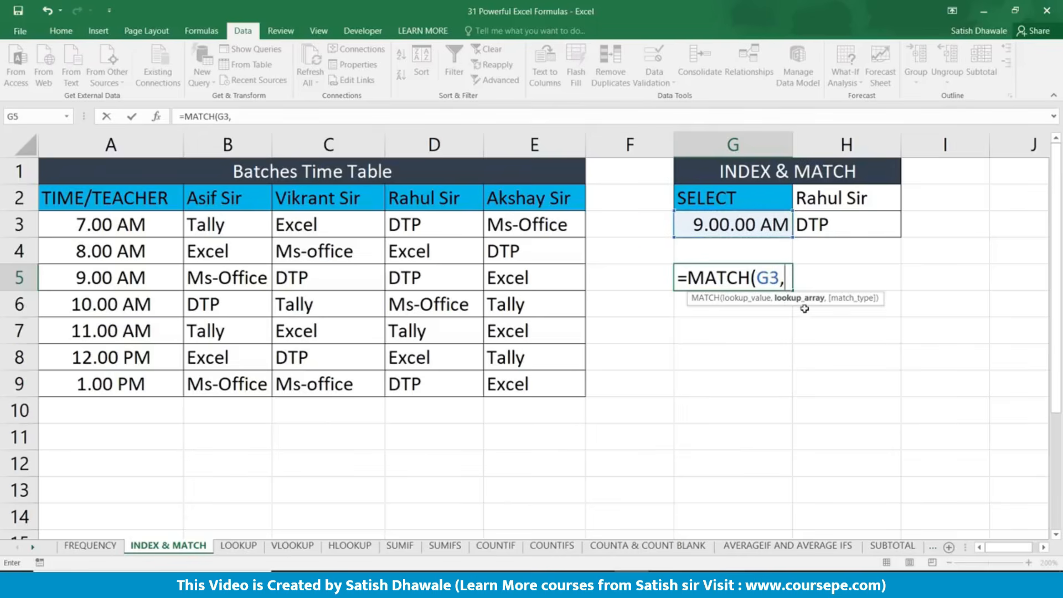
pyautogui.moveTo(99, 203); pyautogui.dragTo(97, 378)
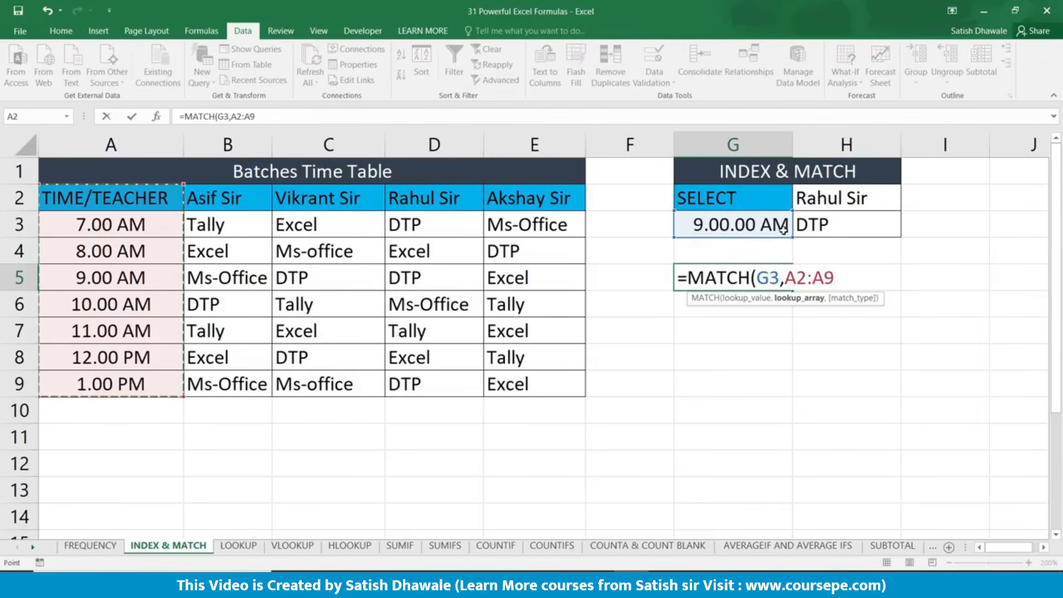
pyautogui.write(',0')
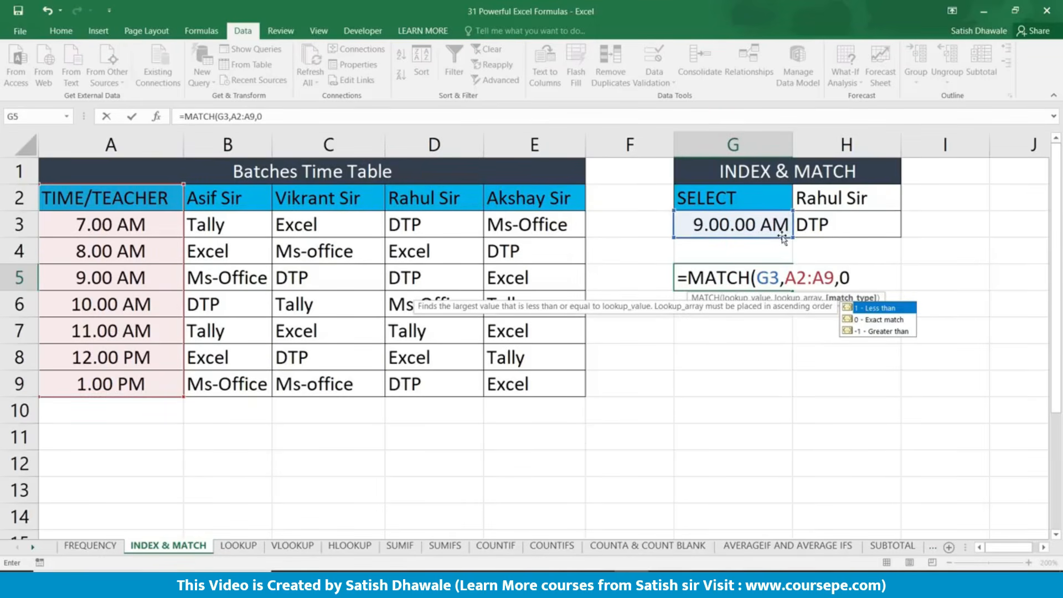
pyautogui.write(')')
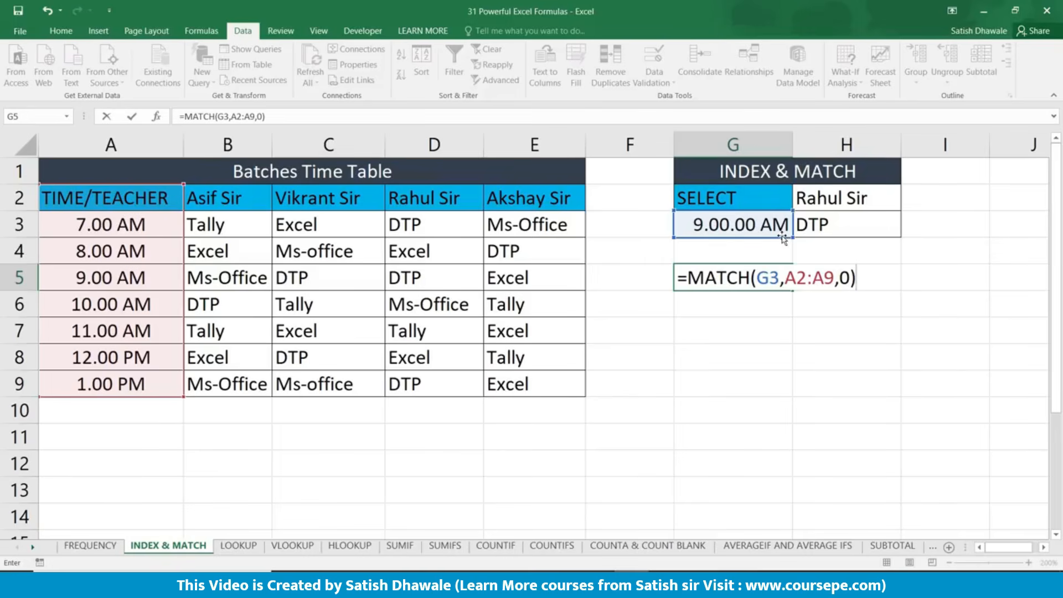
pyautogui.press('Return')
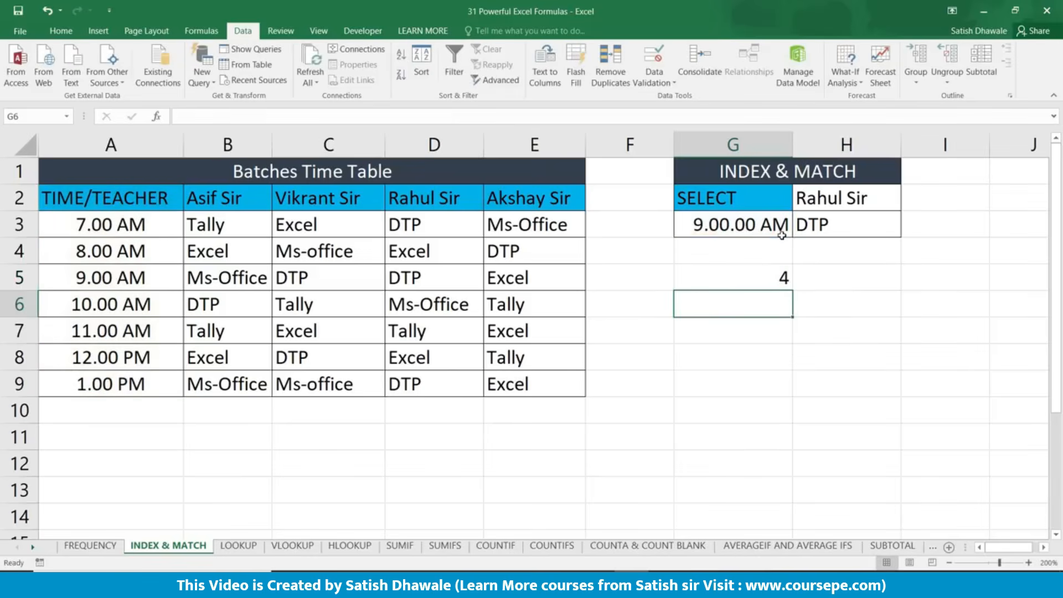
# Step: Check the MATCH result in G5 by counting the cells from A2 down to A5
pyautogui.click(764, 283)
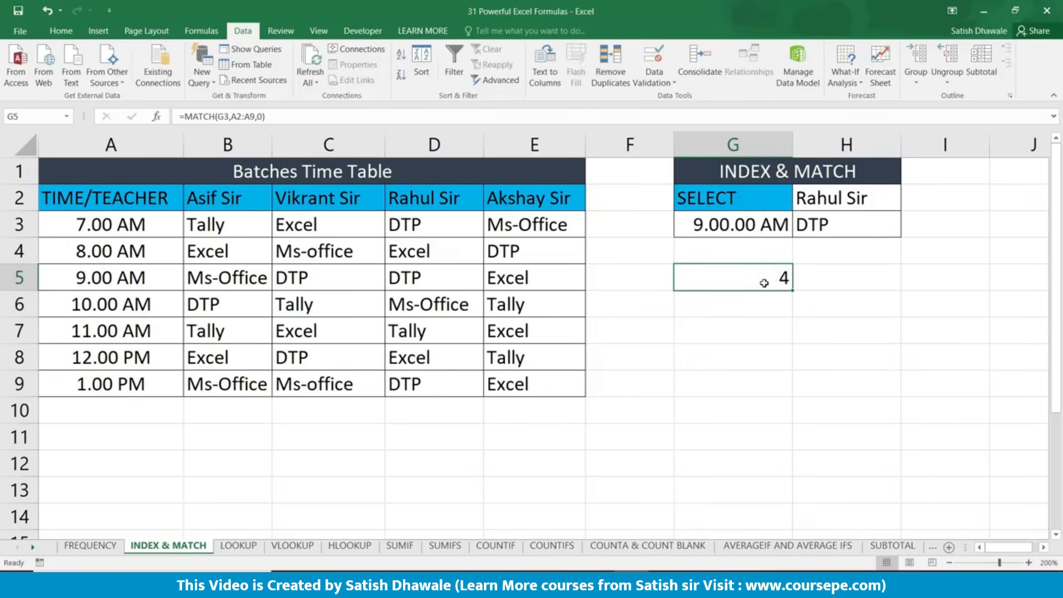
pyautogui.click(97, 199)
pyautogui.click(108, 229)
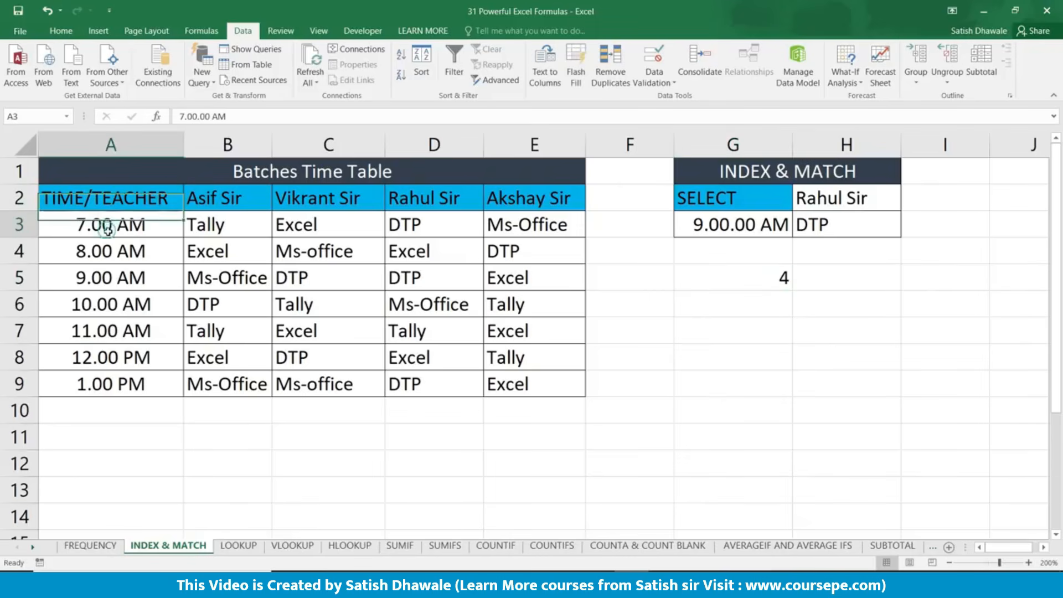
pyautogui.click(112, 249)
pyautogui.click(125, 273)
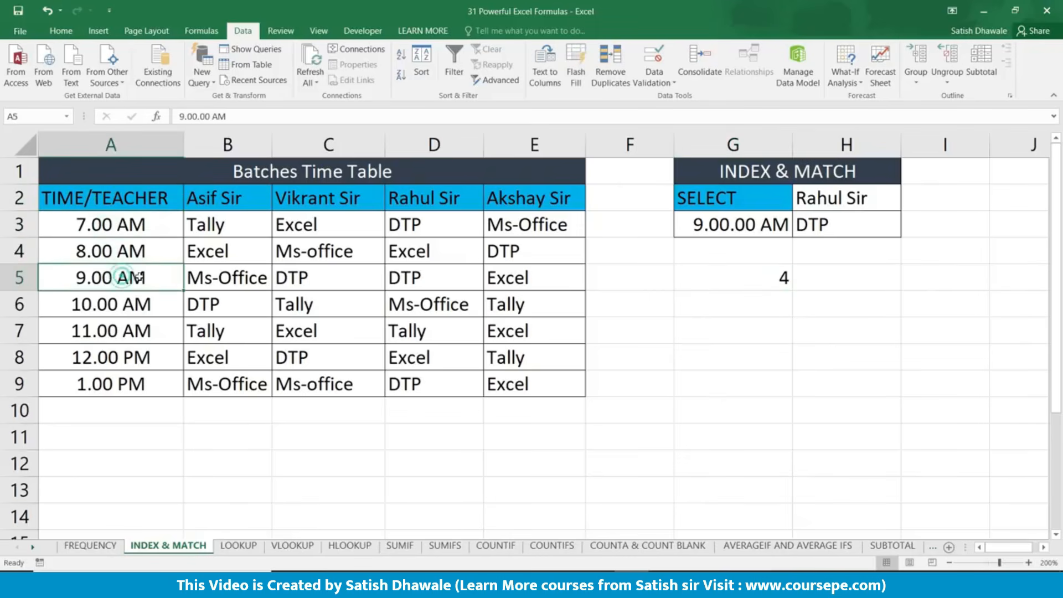
pyautogui.click(758, 272)
# Step: Enter =MATCH(H2,A2:E2,0) in G6 to find the selected teacher's column position in the header row
pyautogui.click(842, 198)
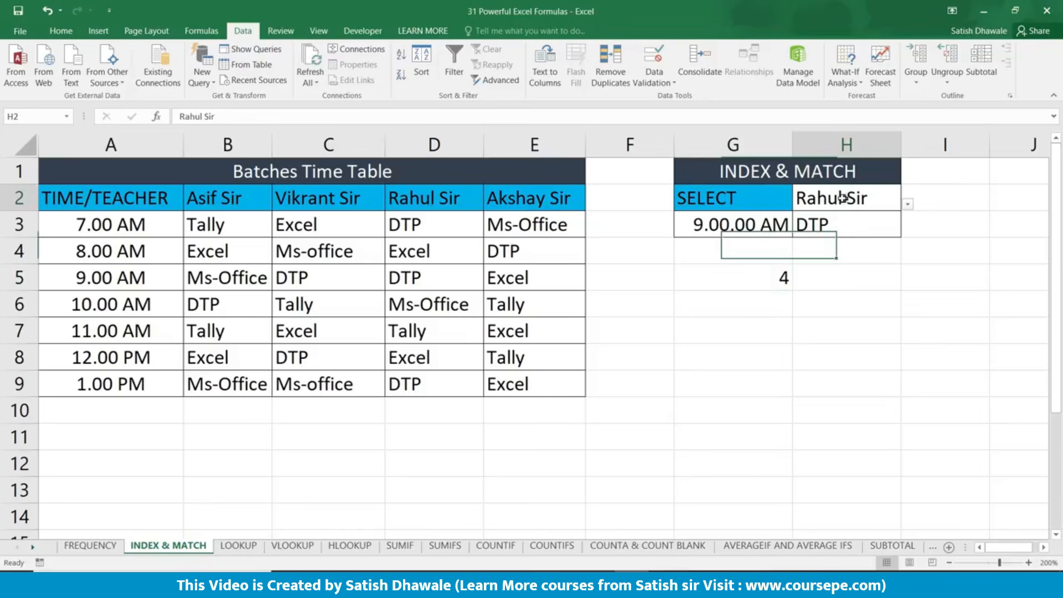
pyautogui.moveTo(109, 198); pyautogui.dragTo(539, 198)
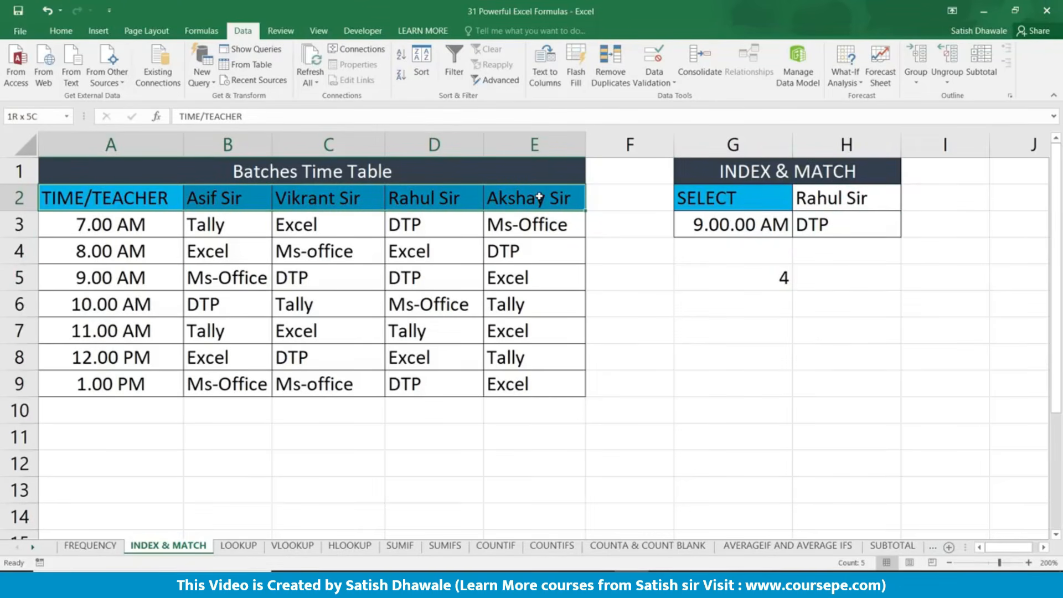
pyautogui.click(745, 303)
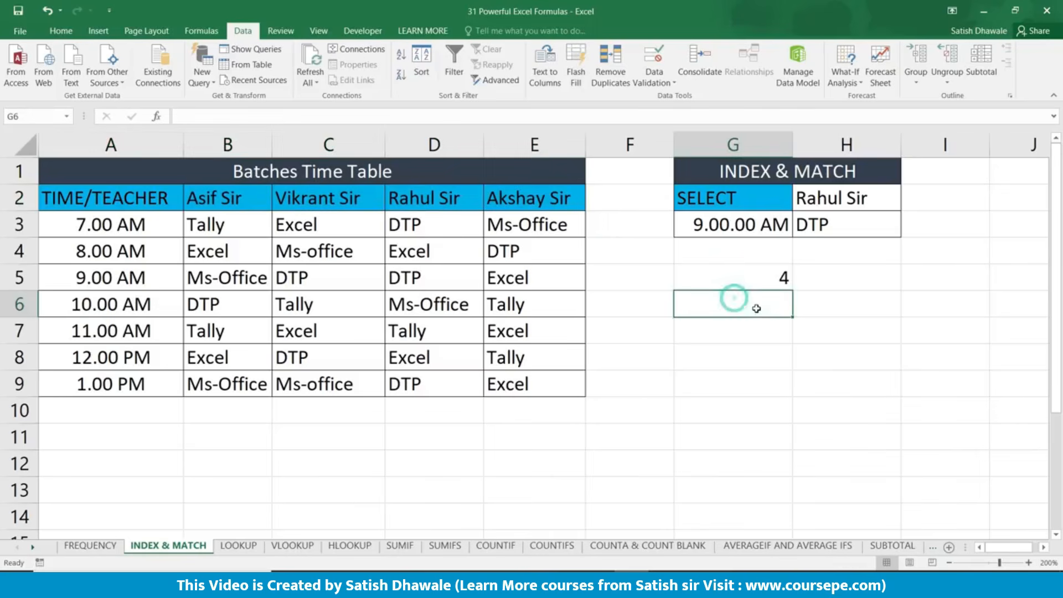
pyautogui.write('=mat')
pyautogui.press('Tab')
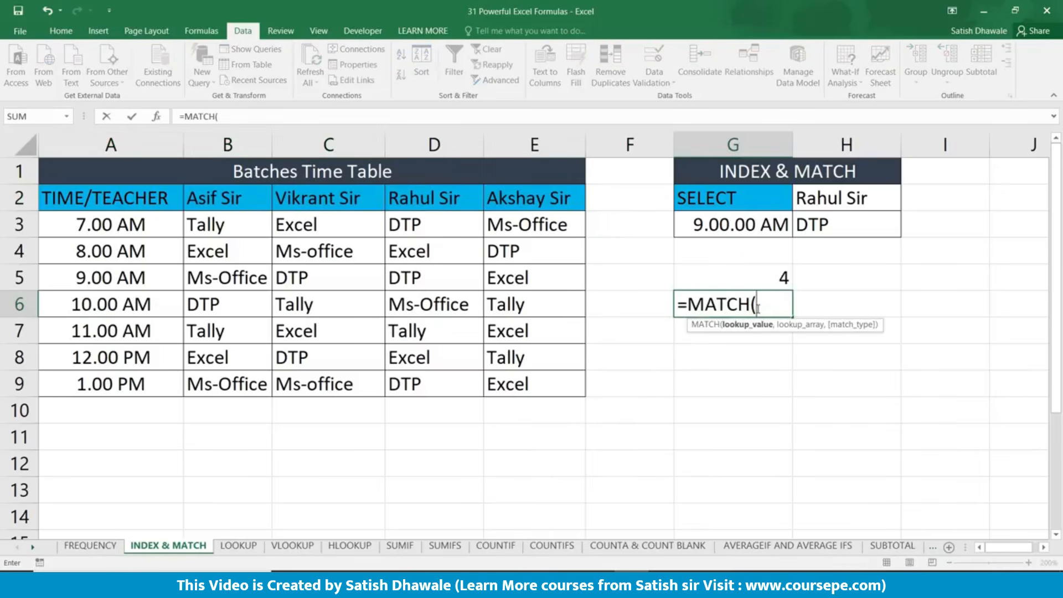
pyautogui.click(863, 199)
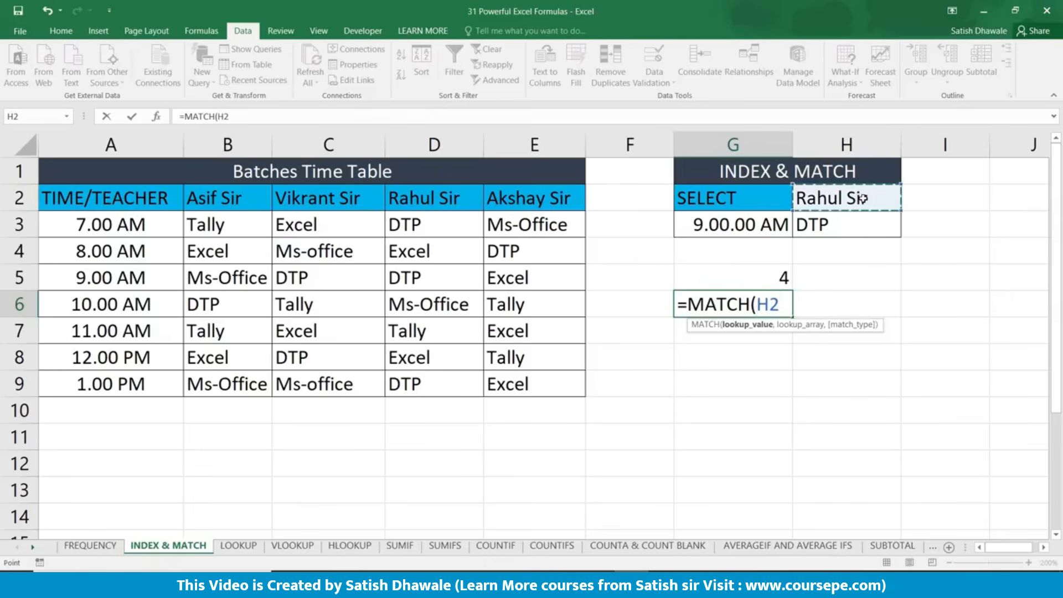
pyautogui.write(',')
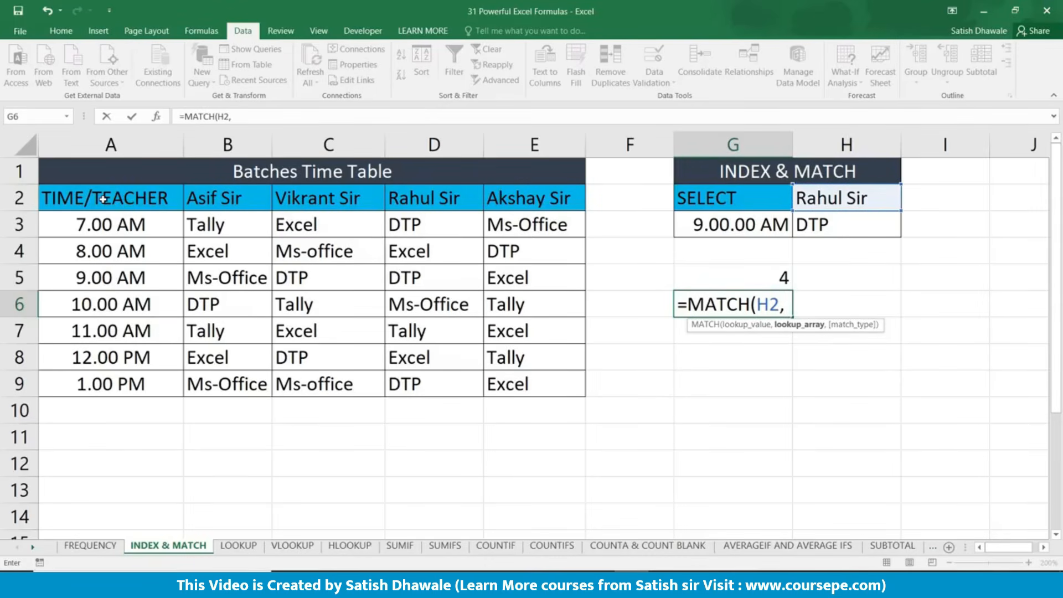
pyautogui.moveTo(103, 200); pyautogui.dragTo(498, 199)
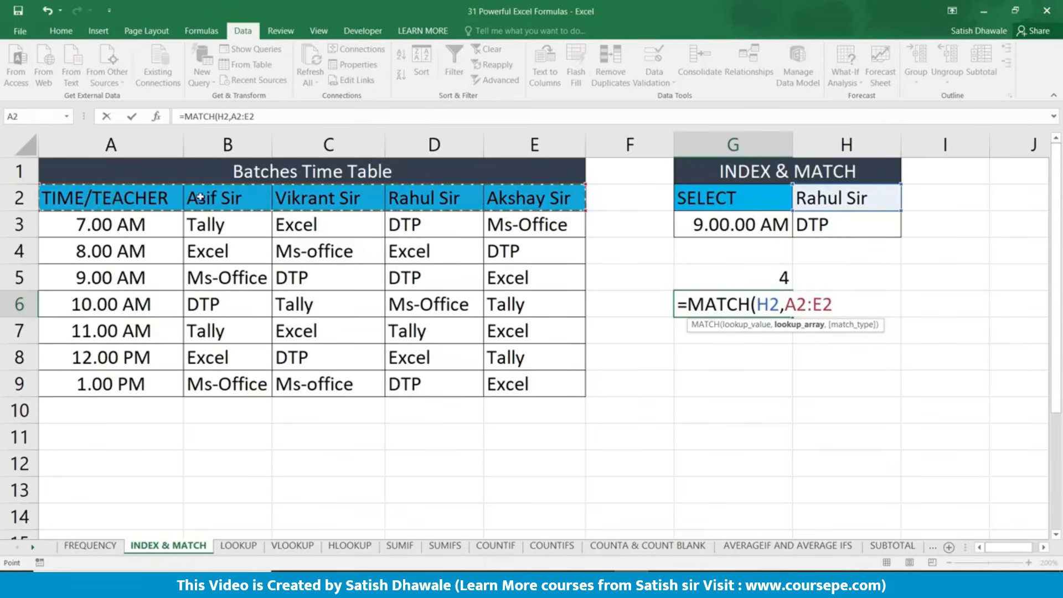
pyautogui.write(',')
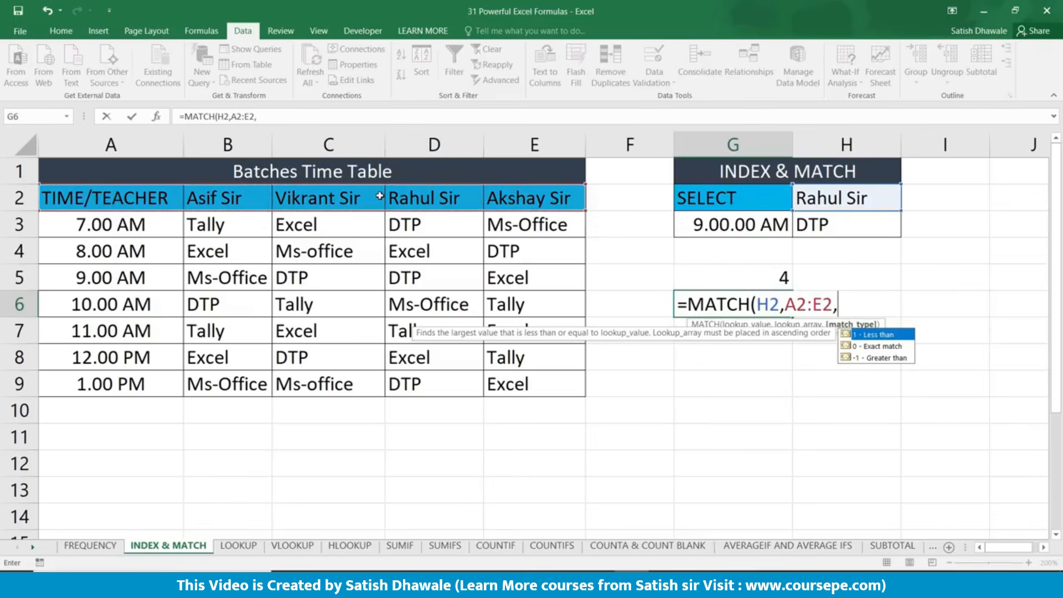
pyautogui.write('0)')
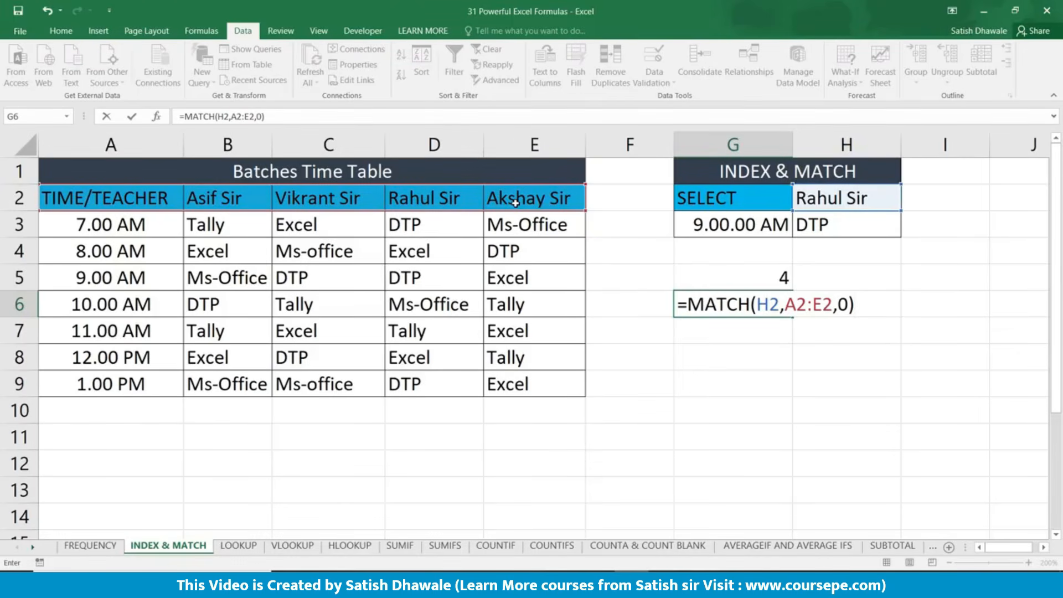
pyautogui.press('Return')
pyautogui.click(755, 301)
# Step: Label the two MATCH results by entering "col num" in F6 and "row no" in F5
pyautogui.click(649, 302)
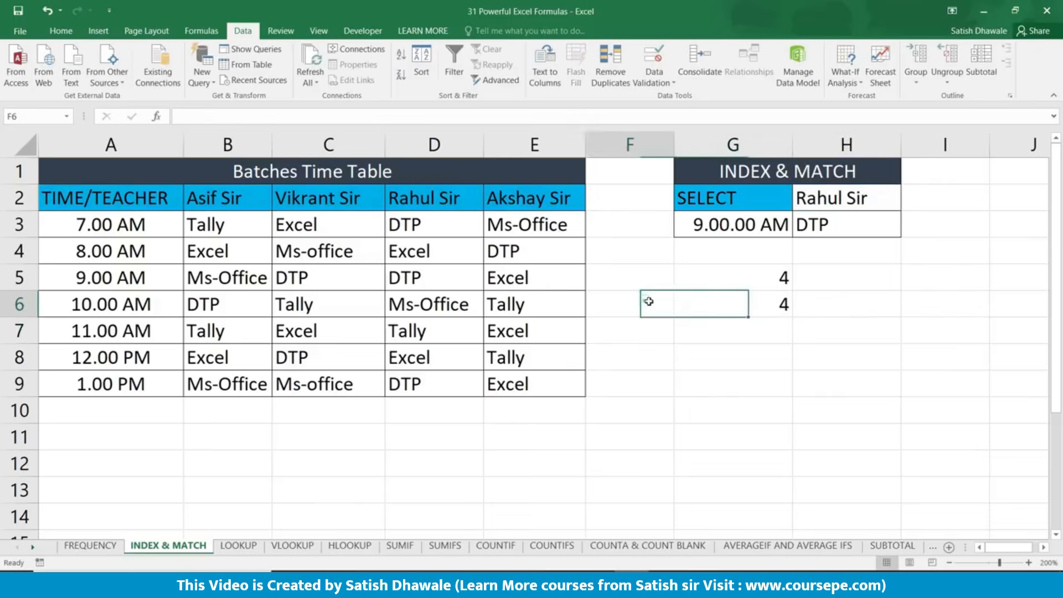
pyautogui.write('col')
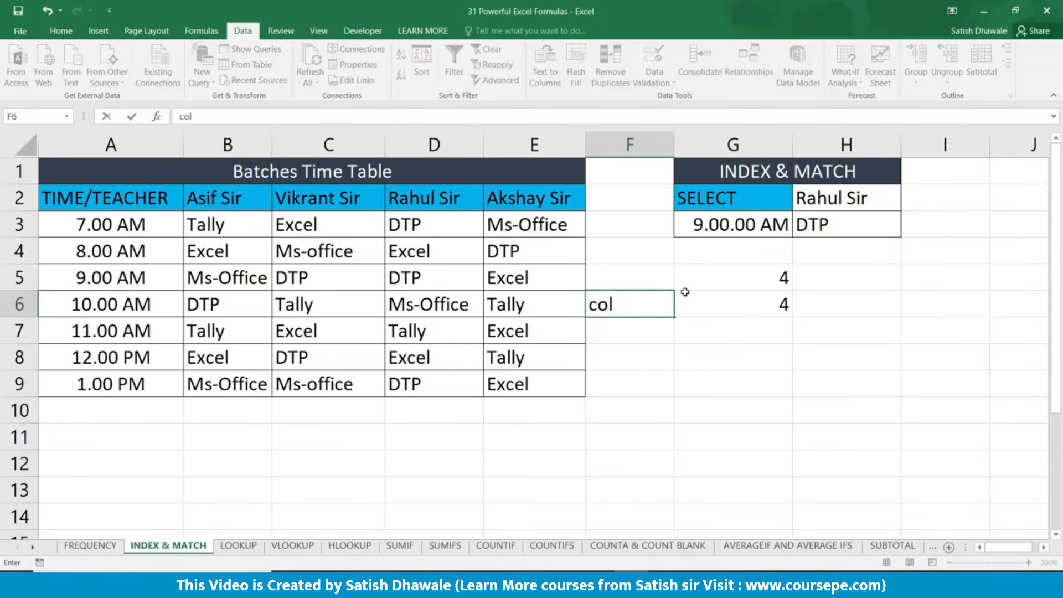
pyautogui.write(' num')
pyautogui.press('Return')
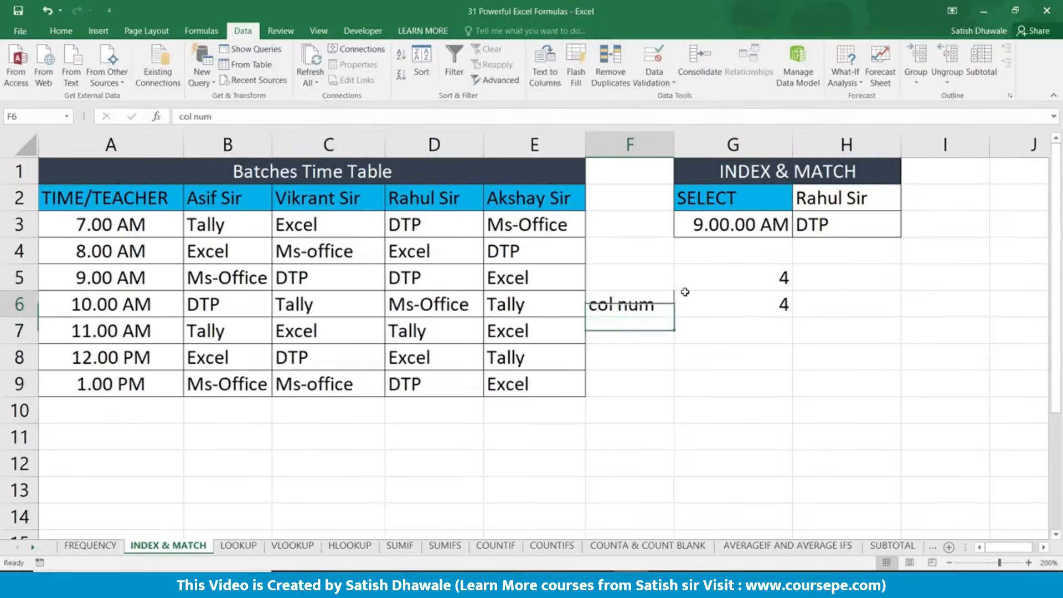
pyautogui.press('Up')
pyautogui.press('Up')
pyautogui.write('row n')
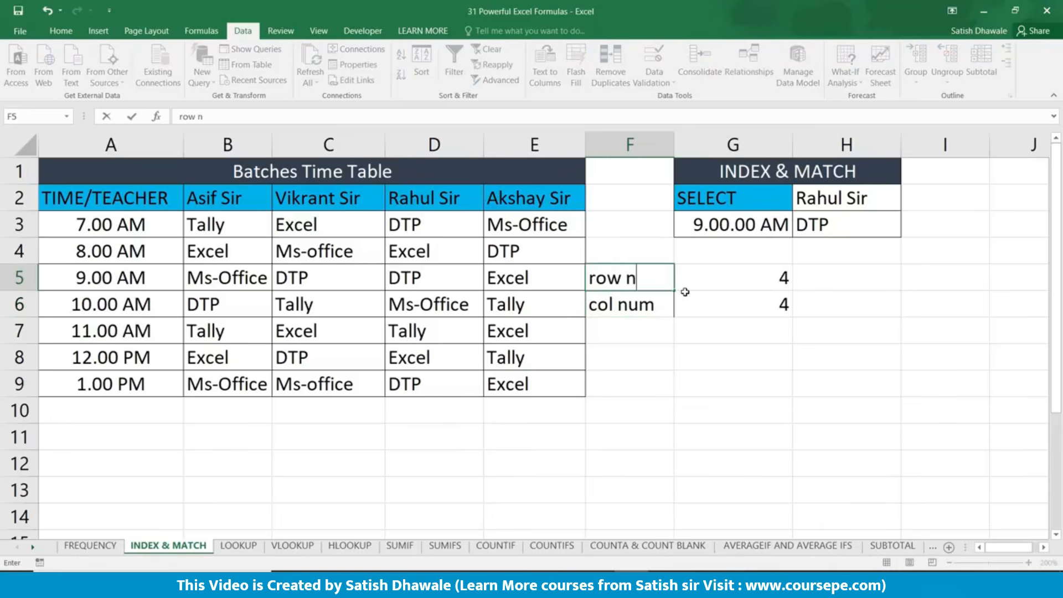
pyautogui.write('o')
pyautogui.press('Return')
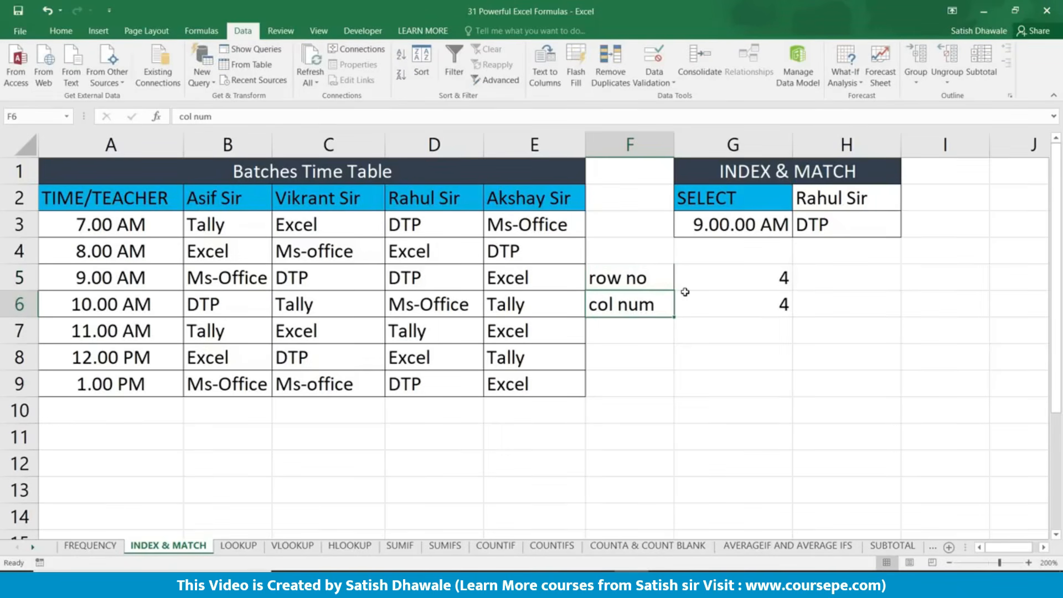
# Step: Choose 1.00 PM as the time in G3 and check the row number in G5 against the times down to A9
pyautogui.click(766, 233)
pyautogui.click(799, 229)
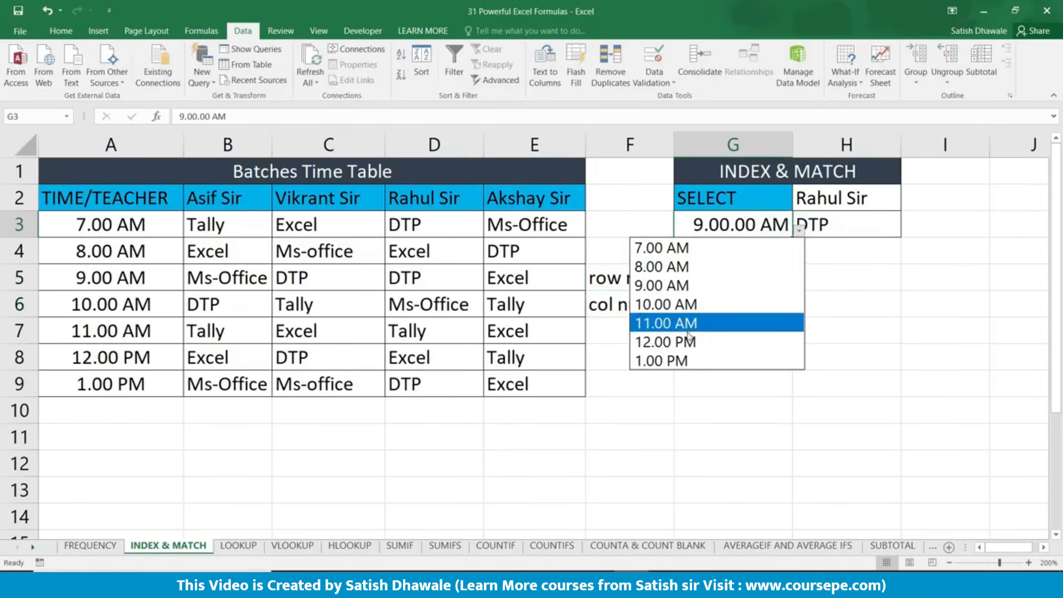
pyautogui.click(676, 360)
pyautogui.click(761, 281)
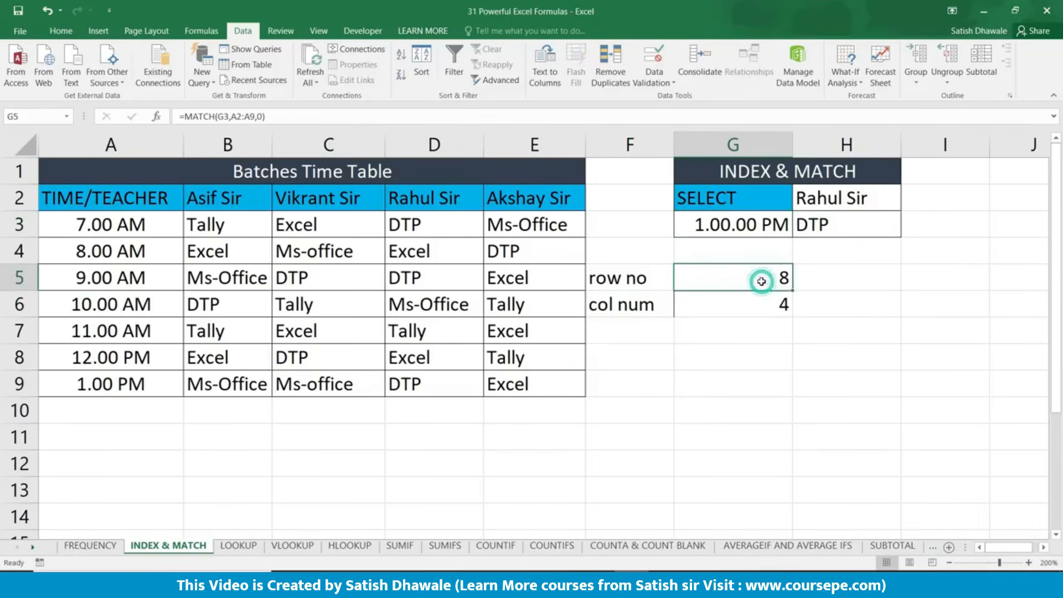
pyautogui.moveTo(130, 383)
pyautogui.mouseDown()
pyautogui.moveTo(120, 213)
pyautogui.moveTo(109, 383)
pyautogui.mouseUp()
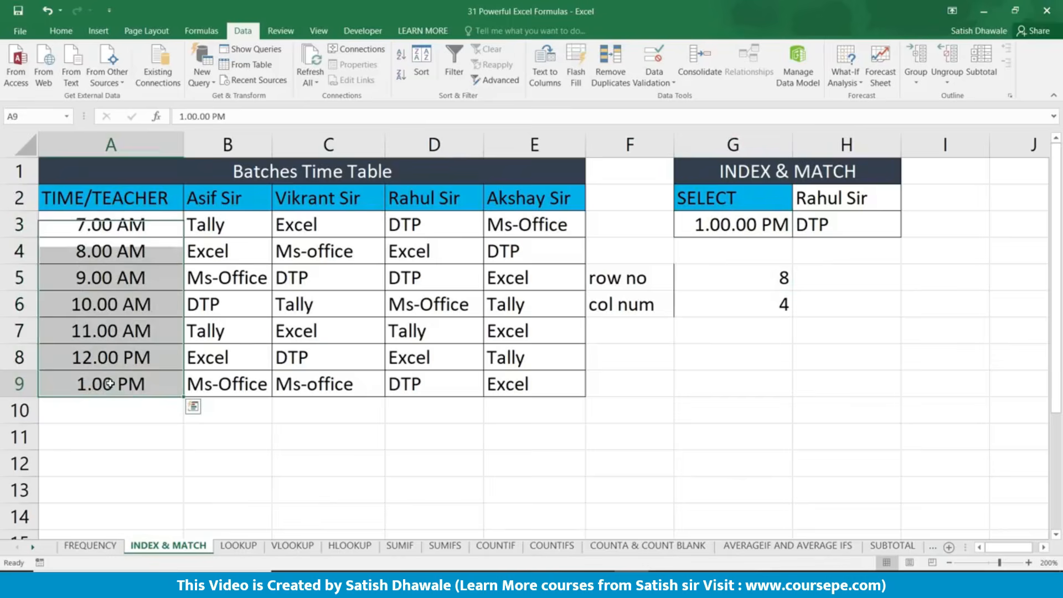
pyautogui.click(109, 383)
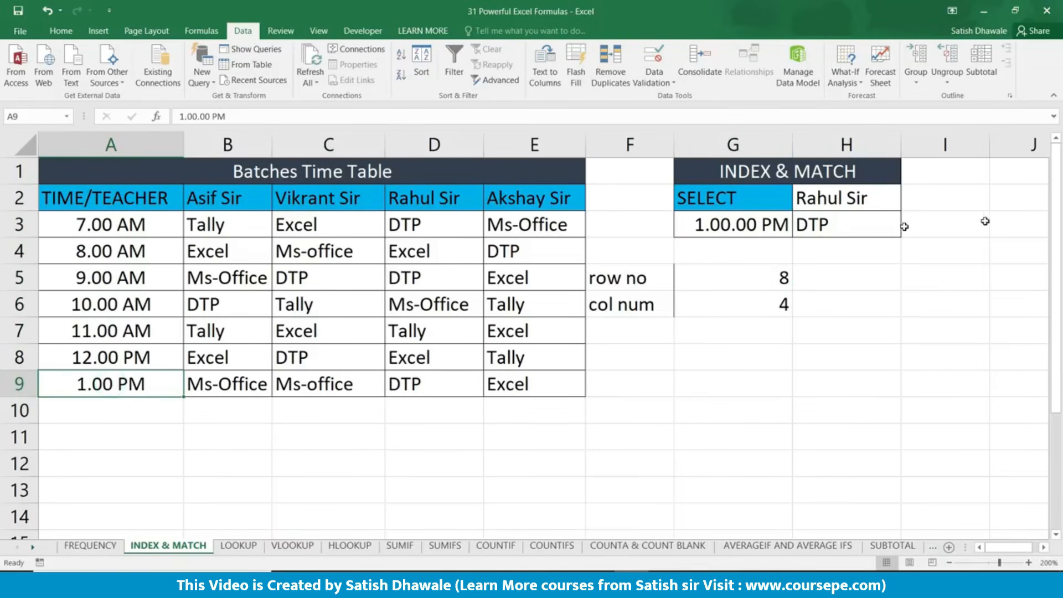
# Step: Choose the column E teacher in H2 and check the column number in G6 against headers A2:E2
pyautogui.click(863, 199)
pyautogui.click(907, 204)
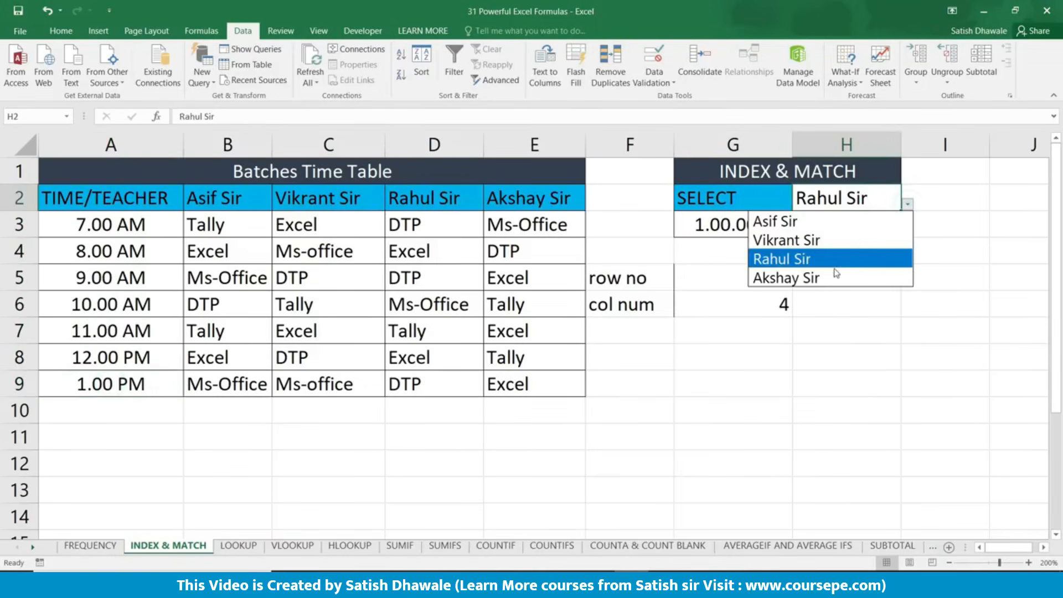
pyautogui.click(833, 277)
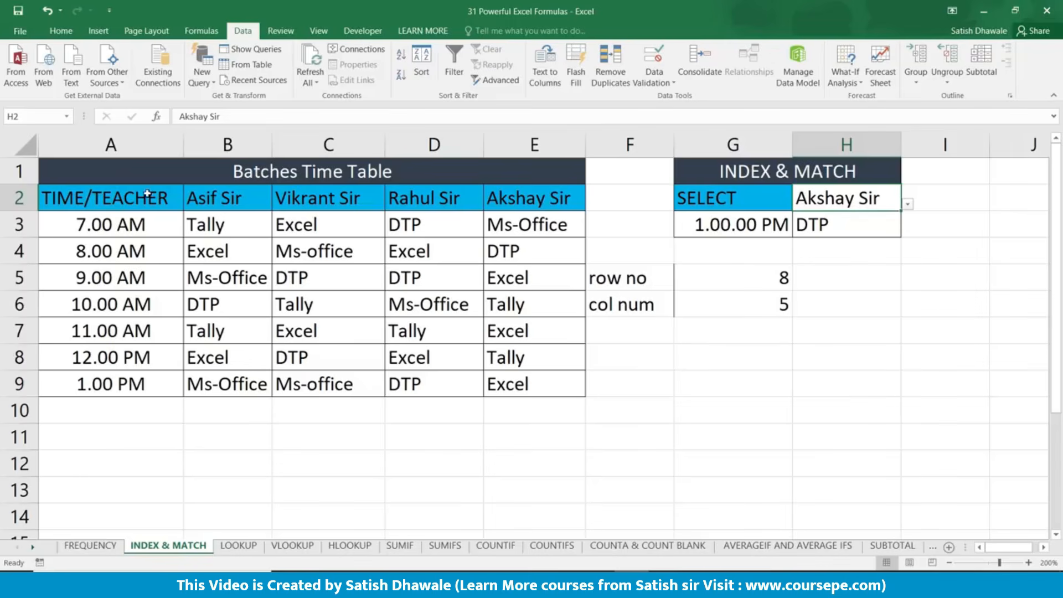
pyautogui.moveTo(147, 195); pyautogui.dragTo(531, 201)
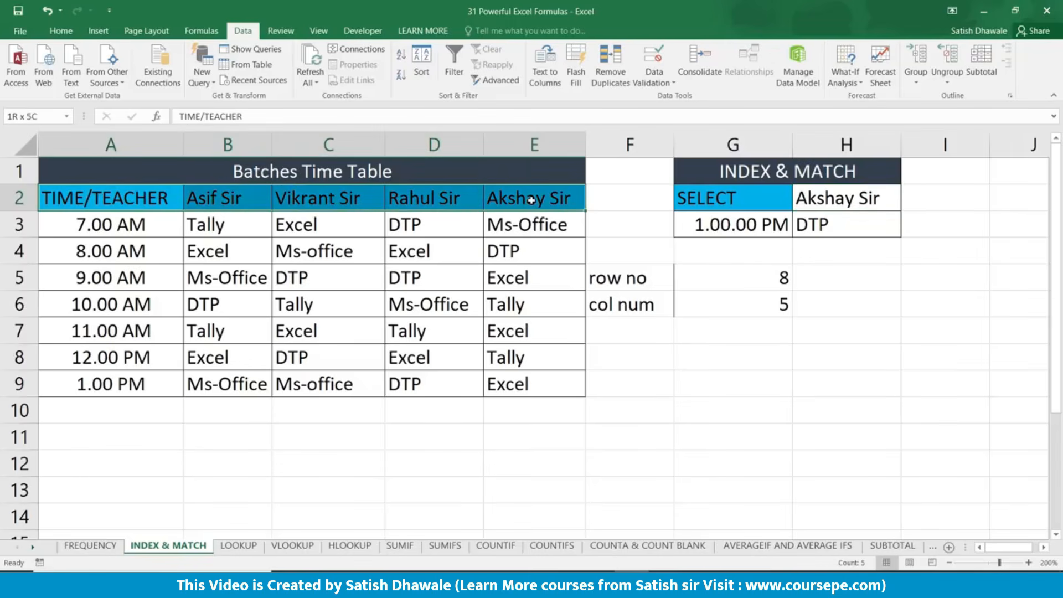
pyautogui.click(770, 305)
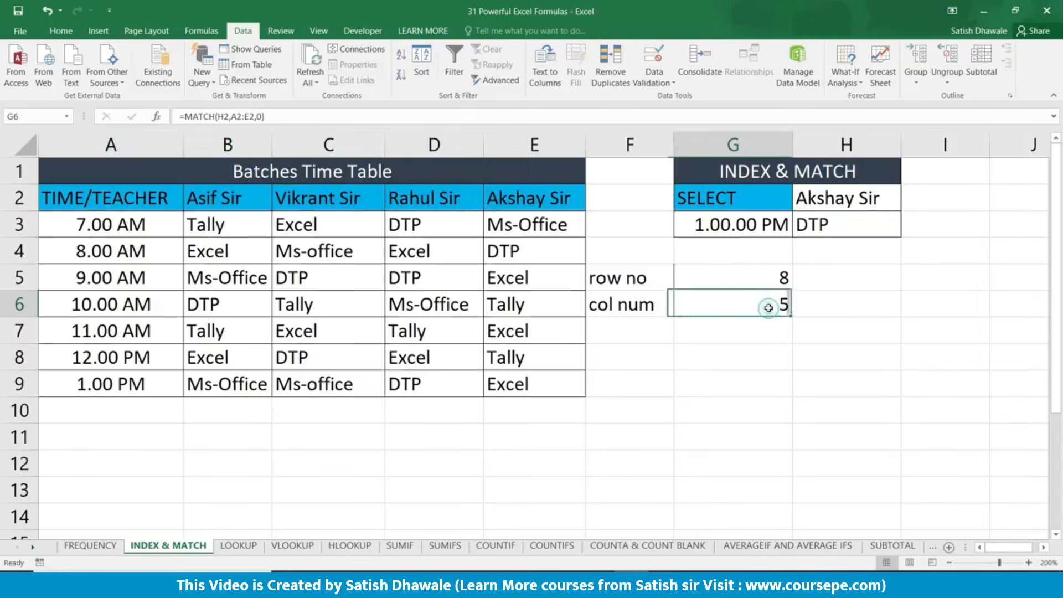
pyautogui.click(771, 278)
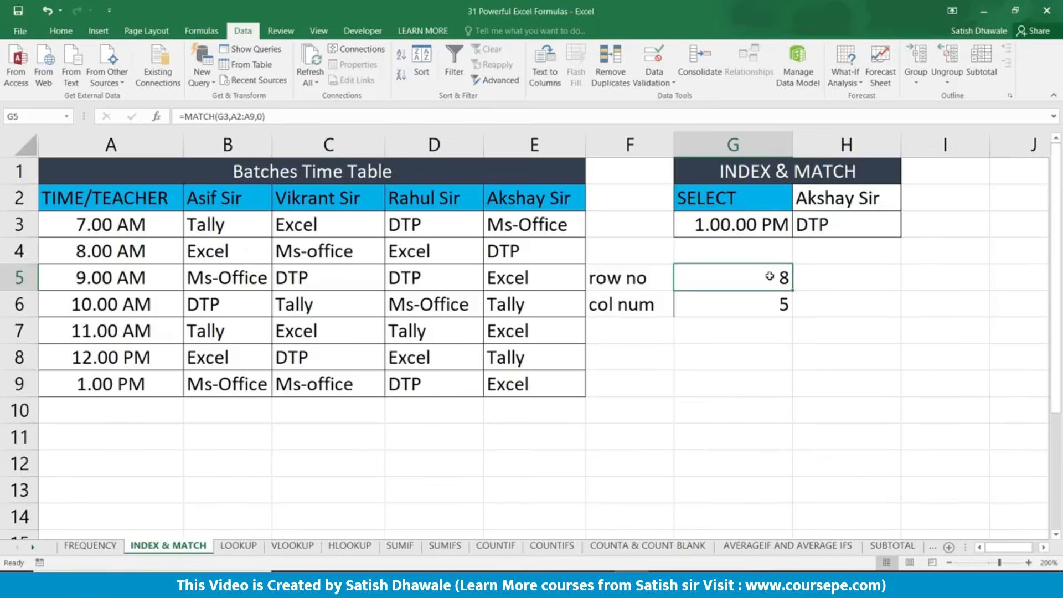
# Step: Replace the row and column numbers in H3's INDEX formula with cell references G5 and G6, giving =INDEX(A2:E9,G5,G6)
pyautogui.doubleClick(845, 227)
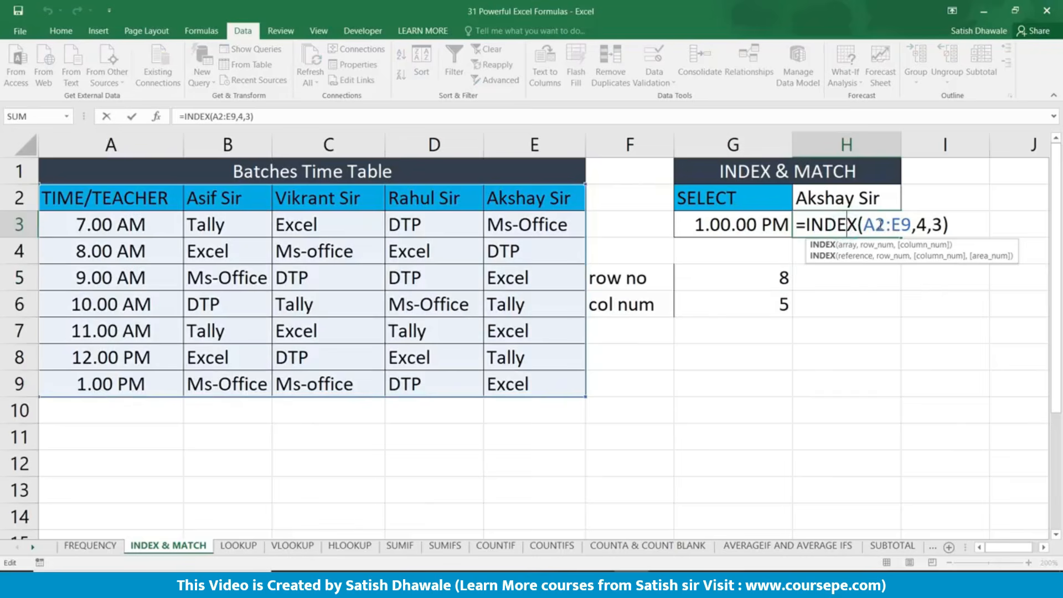
pyautogui.moveTo(916, 224); pyautogui.dragTo(928, 229)
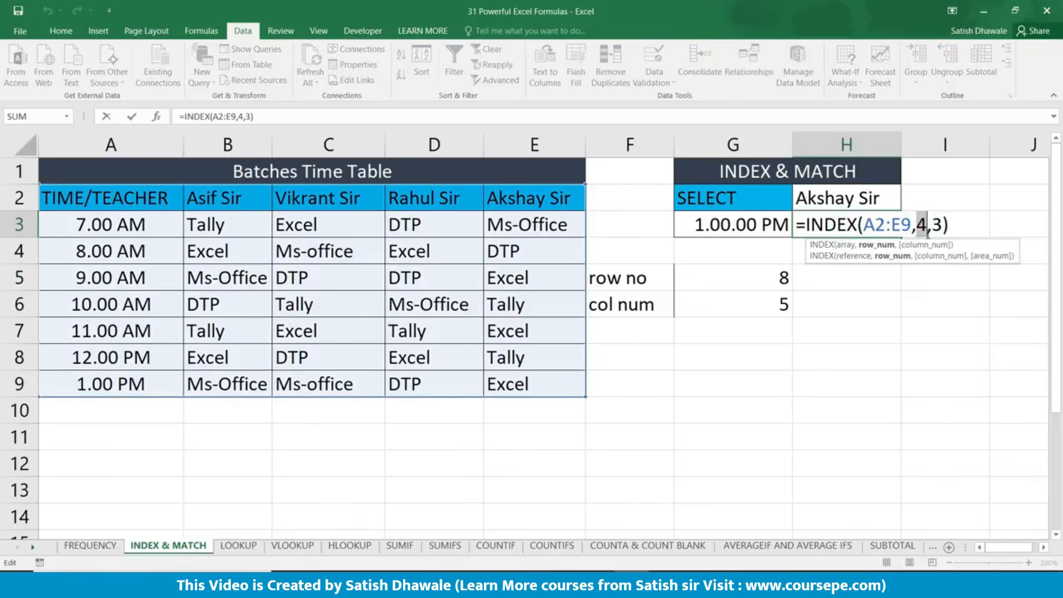
pyautogui.click(769, 284)
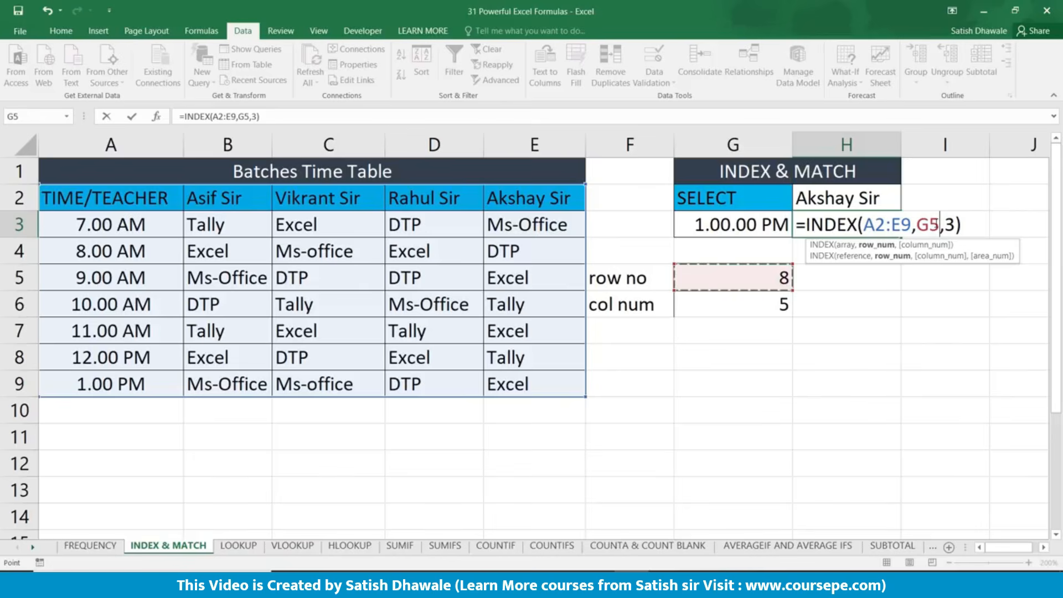
pyautogui.moveTo(946, 224); pyautogui.dragTo(953, 226)
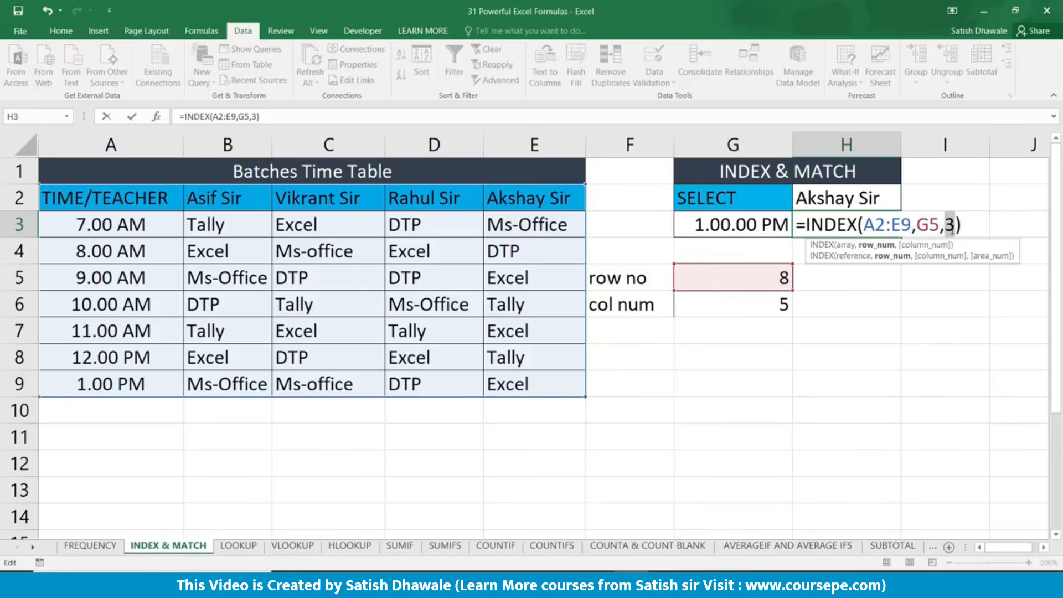
pyautogui.press('BackSpace')
pyautogui.click(738, 303)
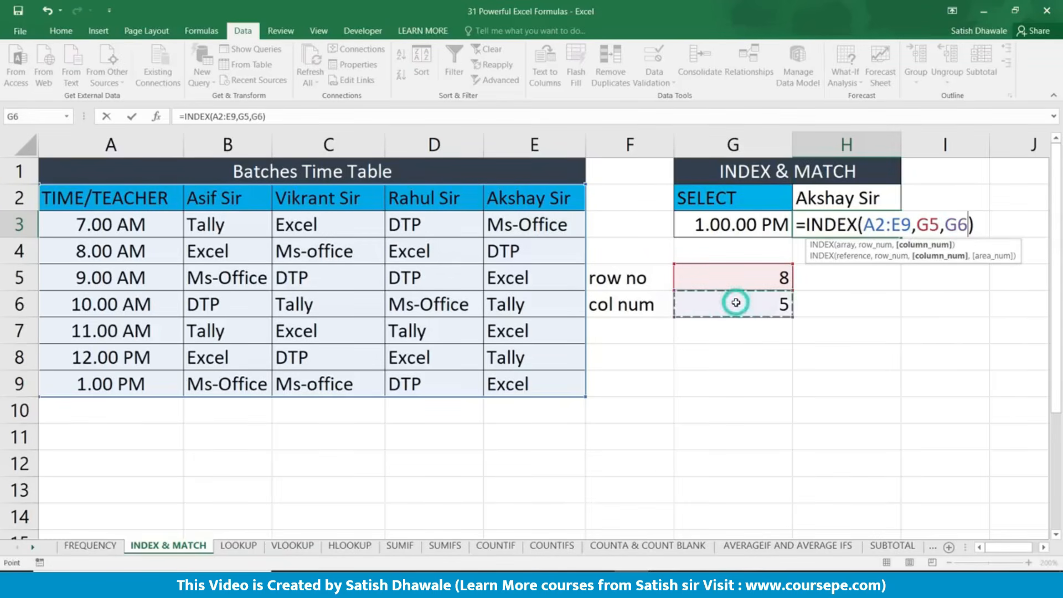
pyautogui.press('Return')
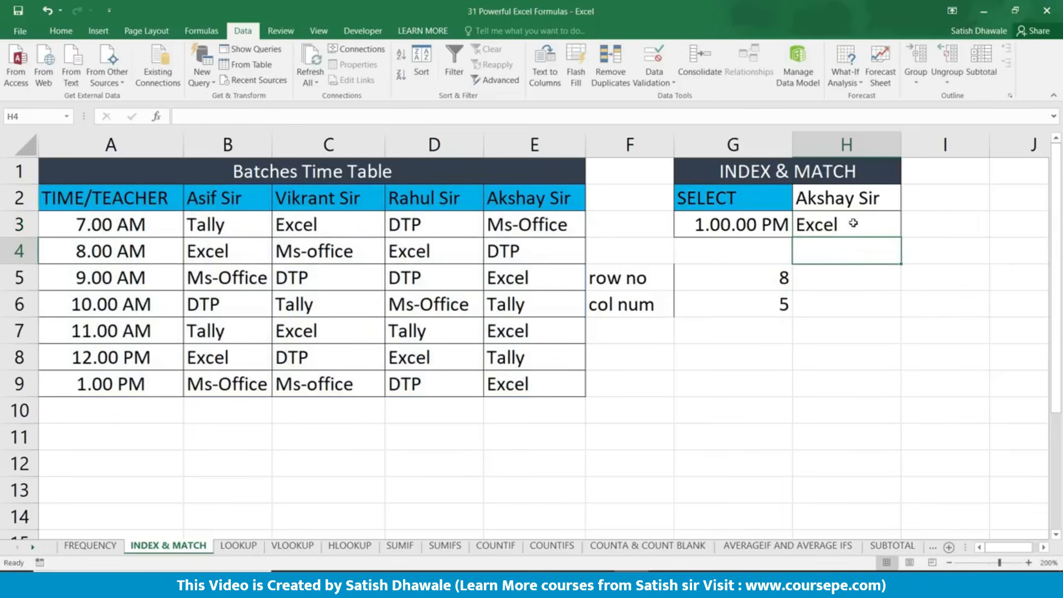
pyautogui.click(853, 223)
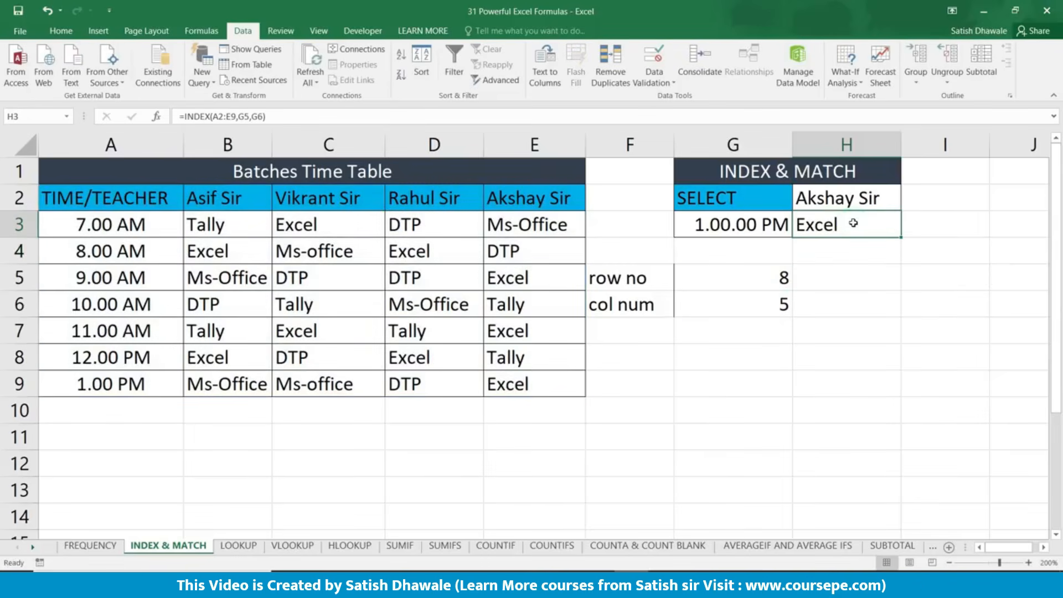
# Step: Choose the column B teacher in H2 and check H3's subject against B9 and the row and column numbers in G5:G6
pyautogui.click(870, 199)
pyautogui.click(908, 204)
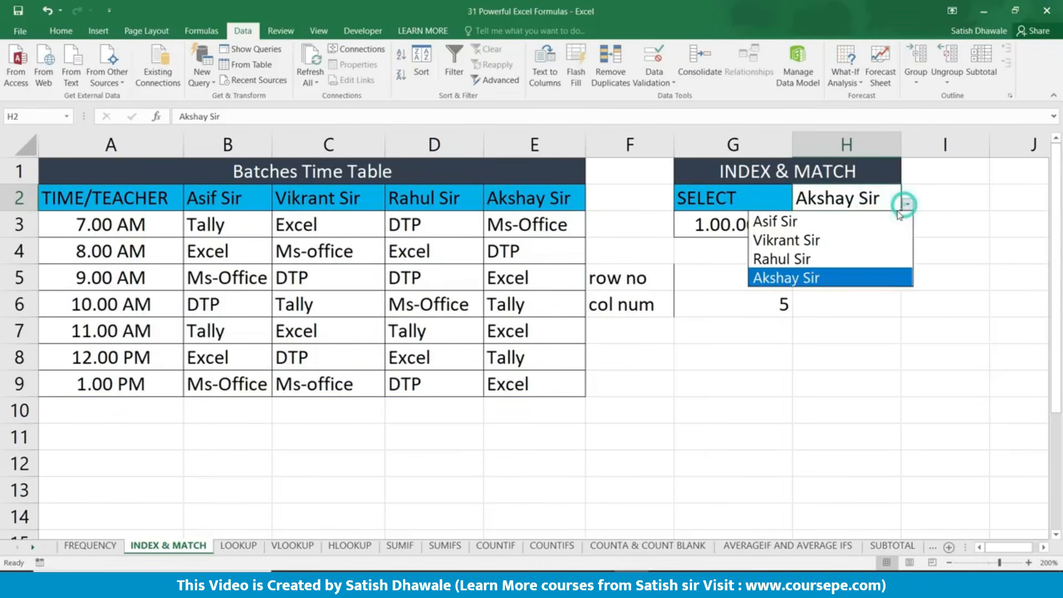
pyautogui.click(841, 223)
pyautogui.click(736, 230)
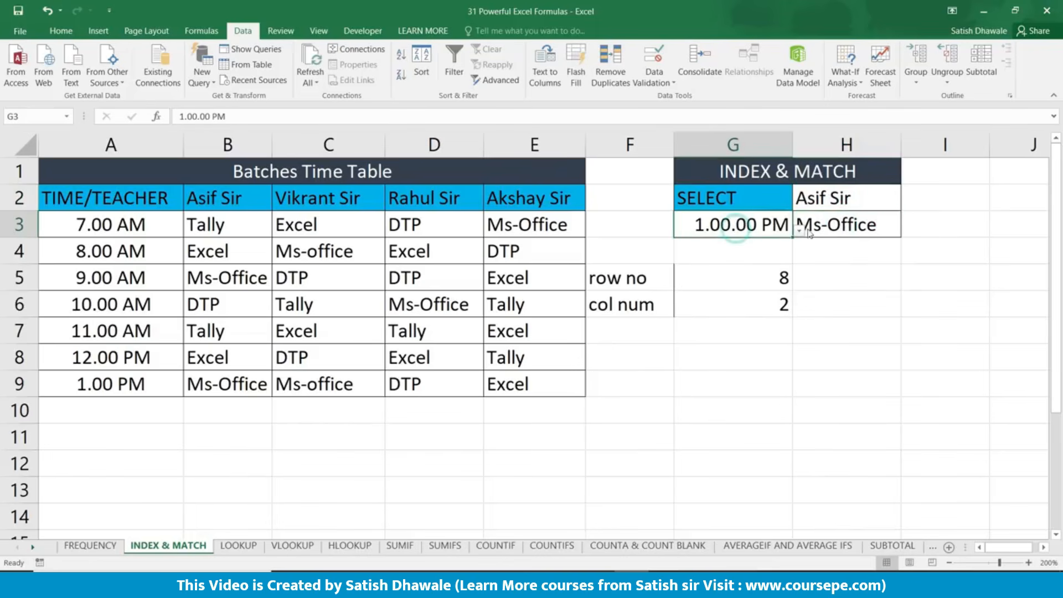
pyautogui.click(831, 227)
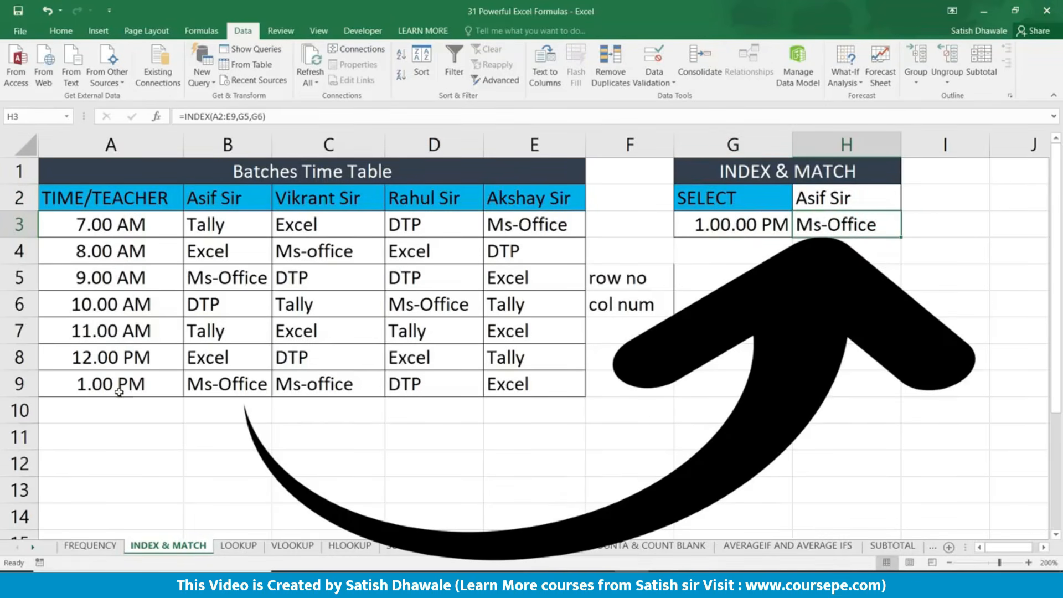
pyautogui.moveTo(118, 392); pyautogui.dragTo(224, 394)
pyautogui.click(237, 386)
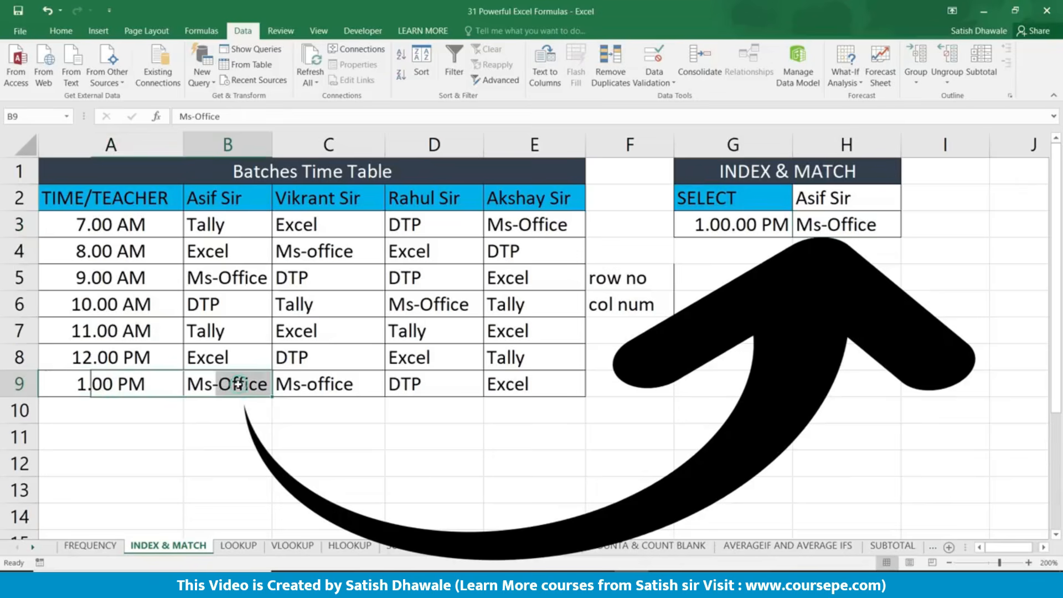
pyautogui.click(854, 221)
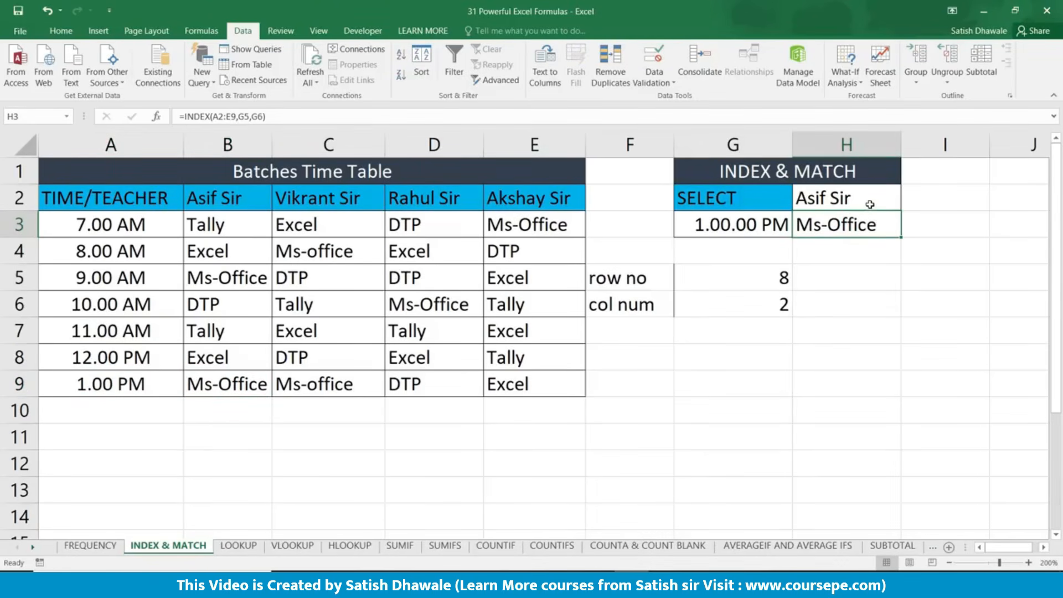
pyautogui.click(776, 277)
pyautogui.click(775, 306)
pyautogui.click(835, 232)
pyautogui.moveTo(776, 279); pyautogui.dragTo(778, 307)
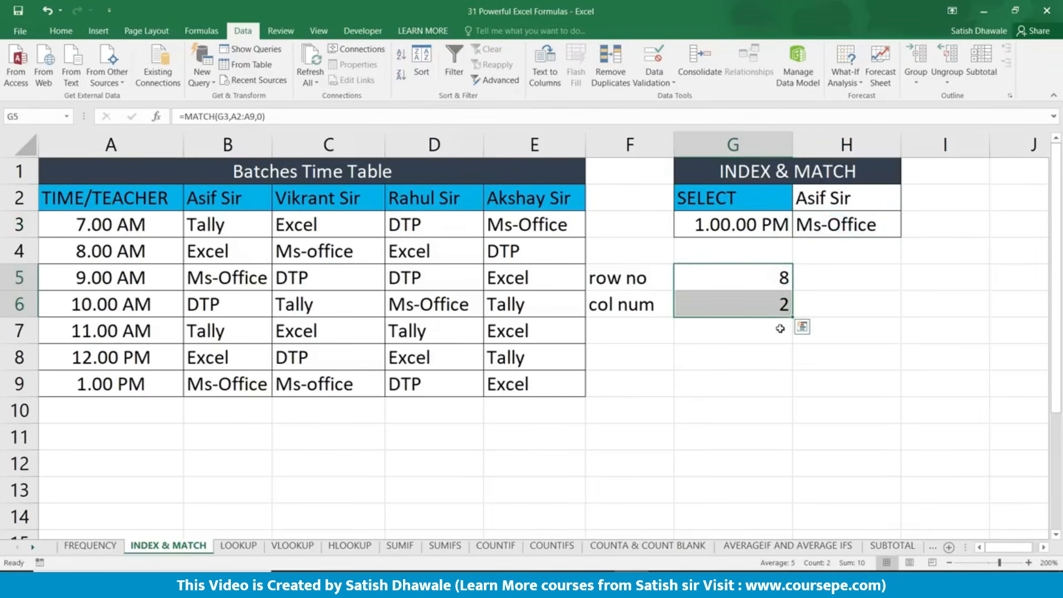
# Step: Replace the G5 reference in H3's INDEX formula with a nested MATCH(G3,A2:A9,0) for the row number
pyautogui.doubleClick(875, 227)
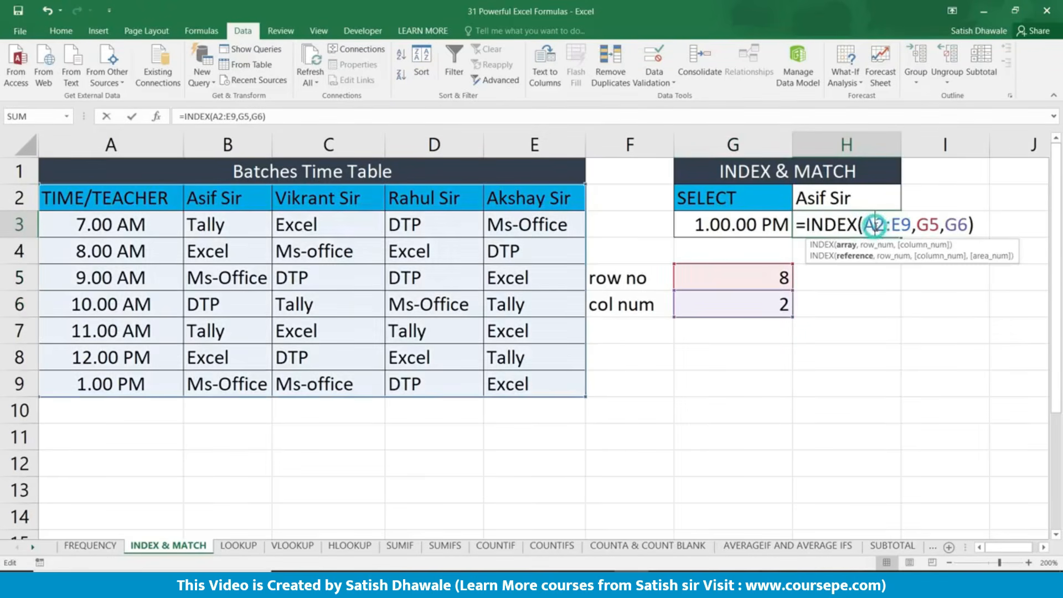
pyautogui.doubleClick(923, 224)
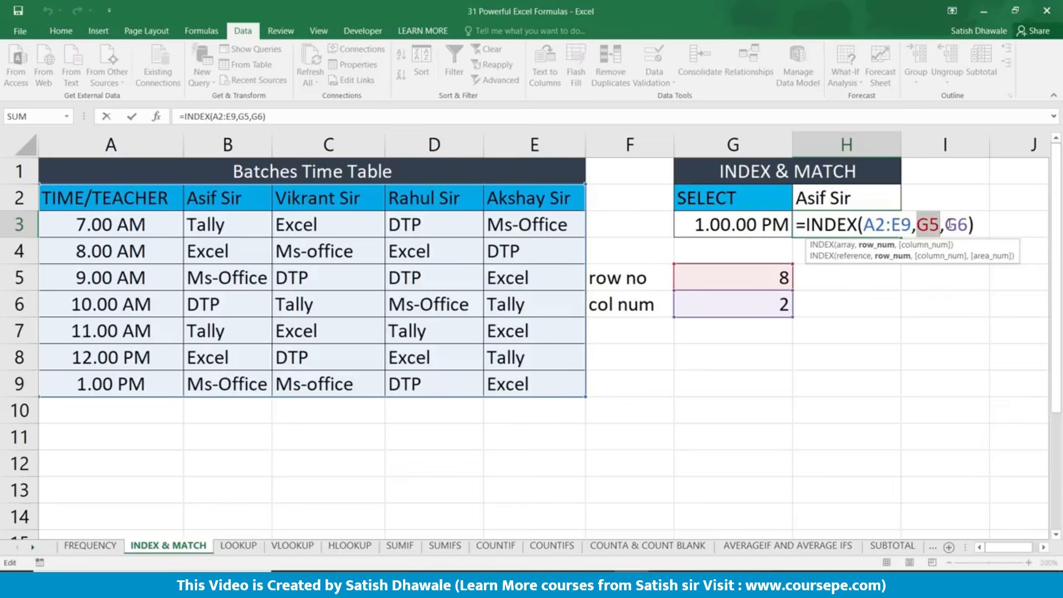
pyautogui.press('Delete')
pyautogui.write('mat')
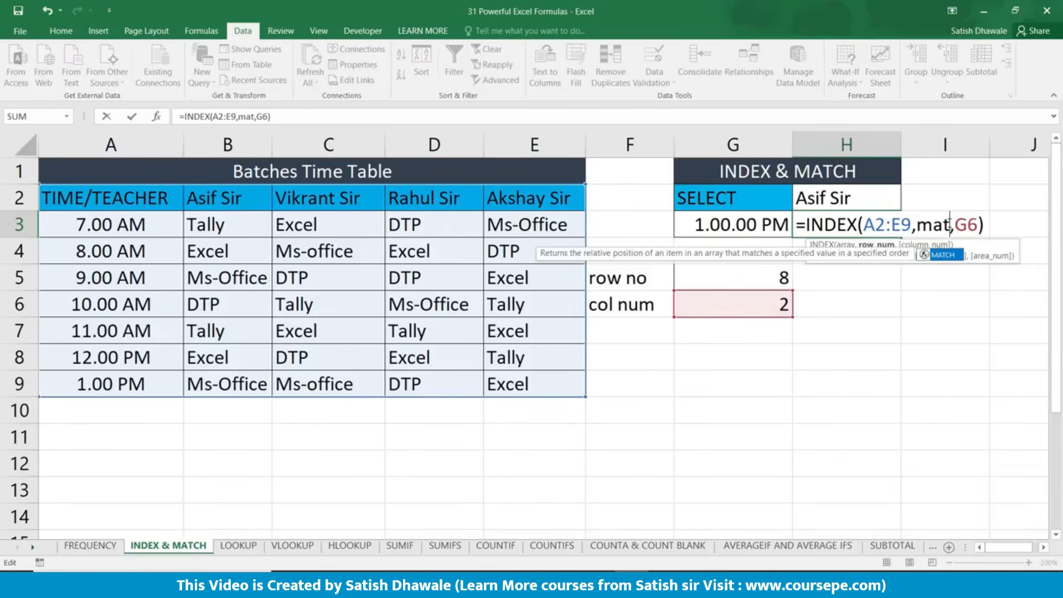
pyautogui.press('Tab')
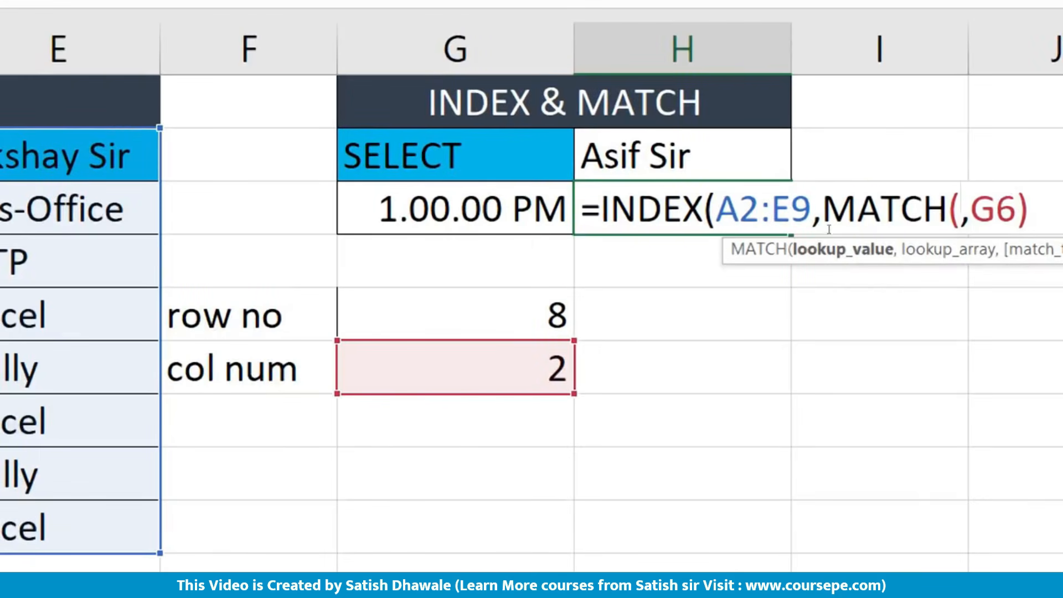
pyautogui.click(532, 214)
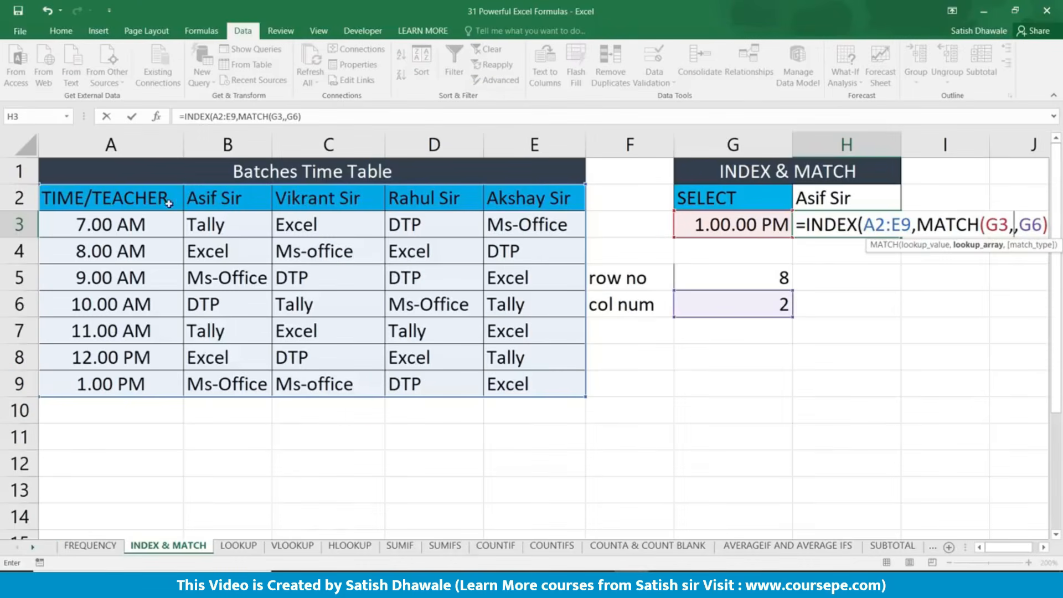
pyautogui.moveTo(111, 197); pyautogui.dragTo(131, 383)
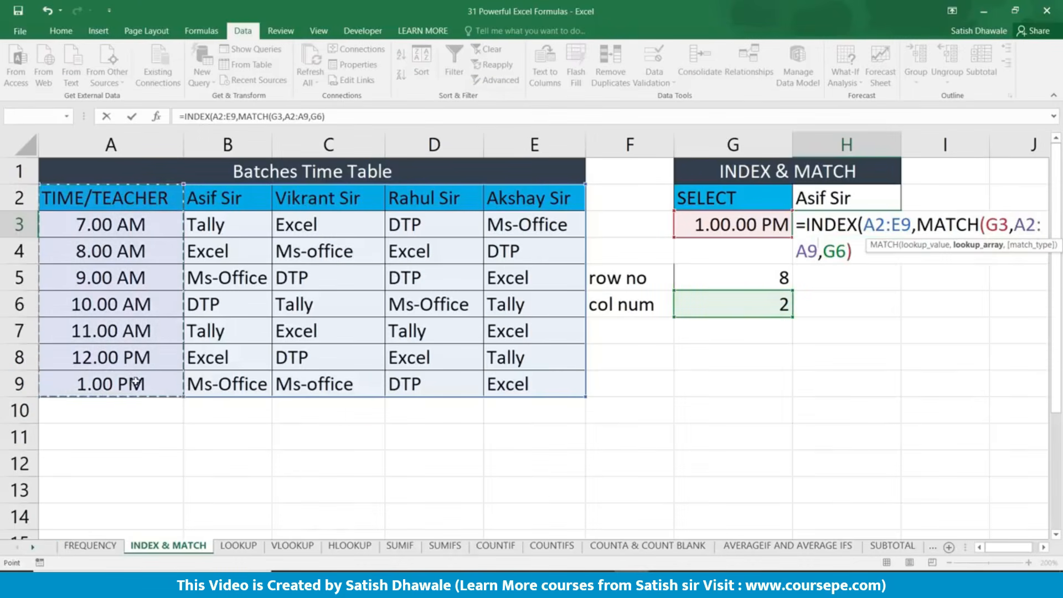
pyautogui.write(',0')
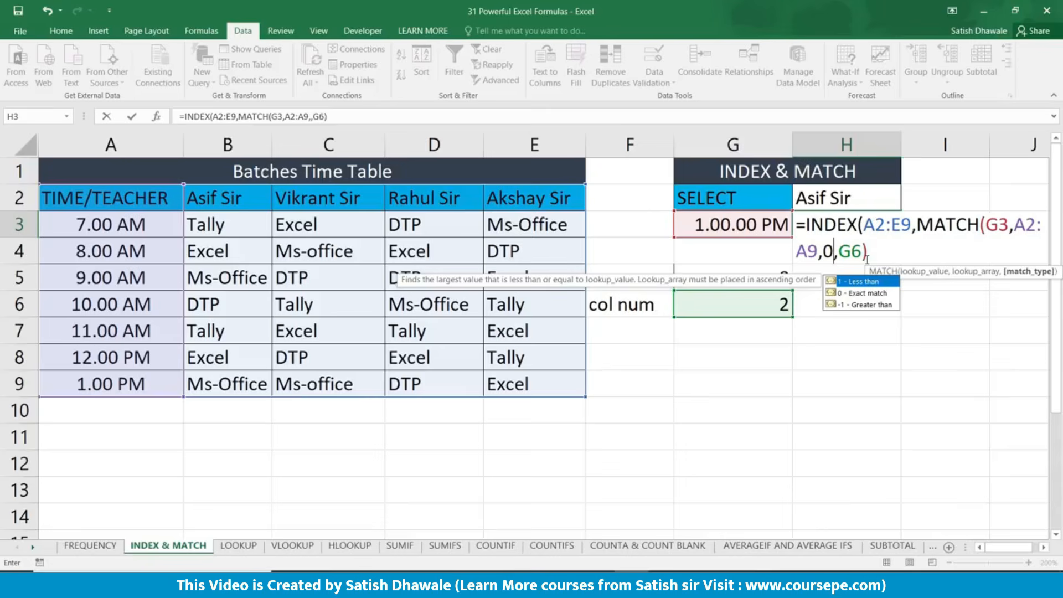
pyautogui.write(')')
pyautogui.press('Right')
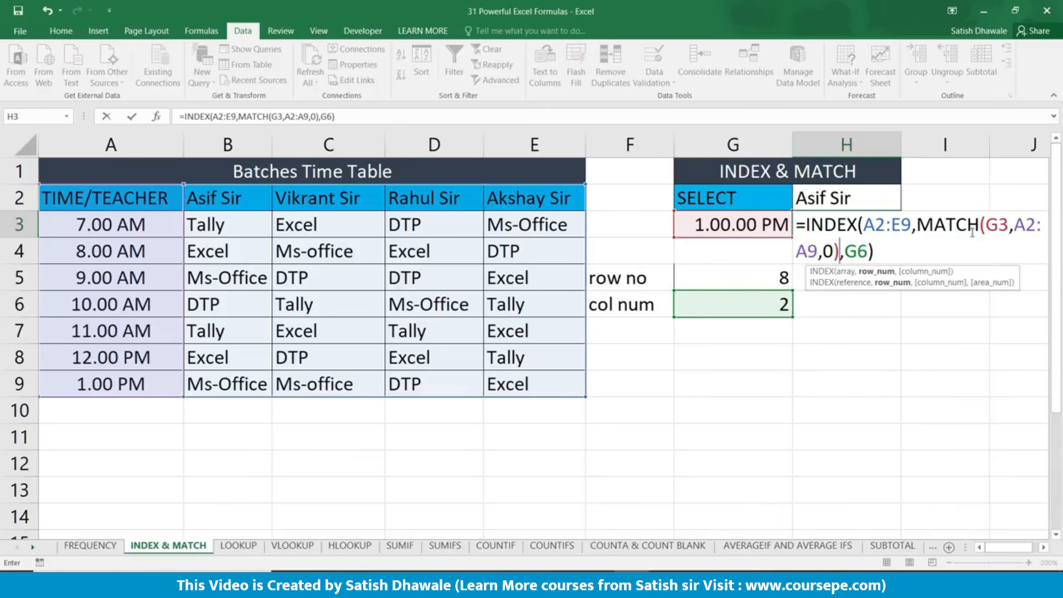
# Step: Replace the G6 reference in H3's formula with MATCH(H2,A2:E2,0) for the column number and enter the formula
pyautogui.moveTo(915, 224); pyautogui.dragTo(865, 251)
pyautogui.press('BackSpace')
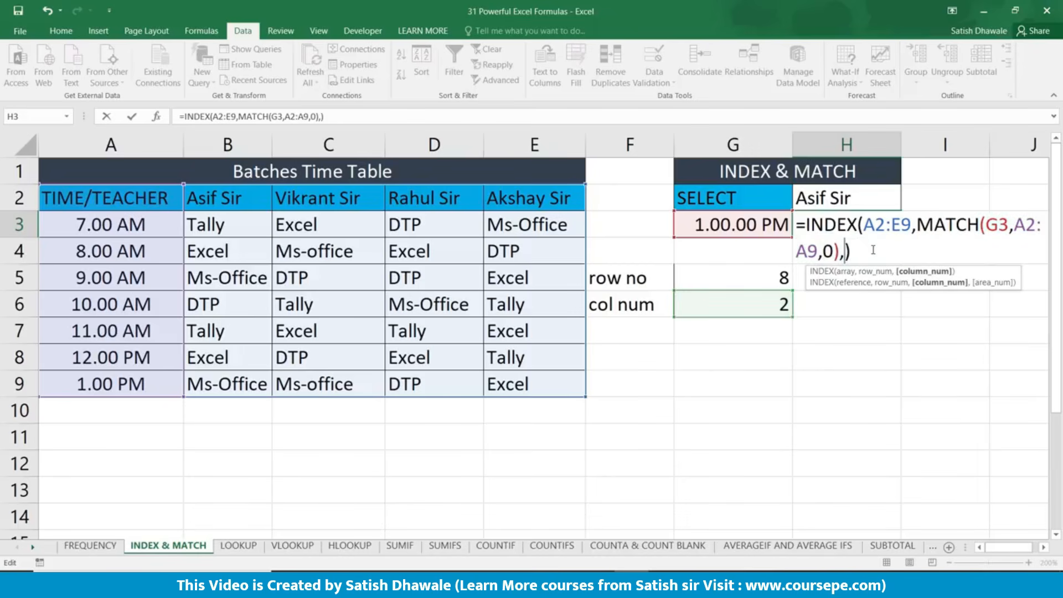
pyautogui.write('mat')
pyautogui.press('Tab')
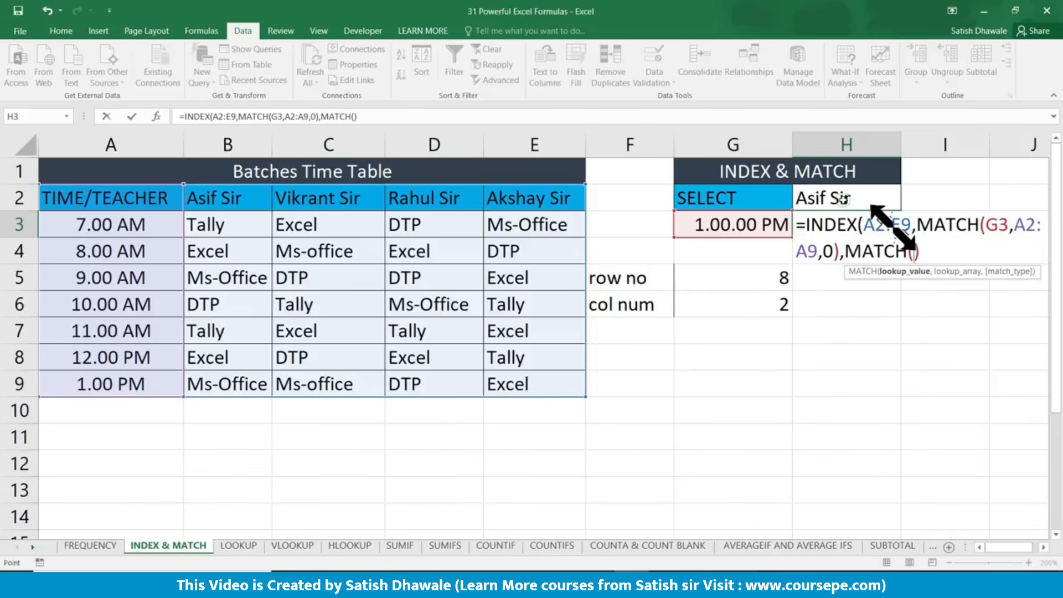
pyautogui.click(853, 200)
pyautogui.write(',')
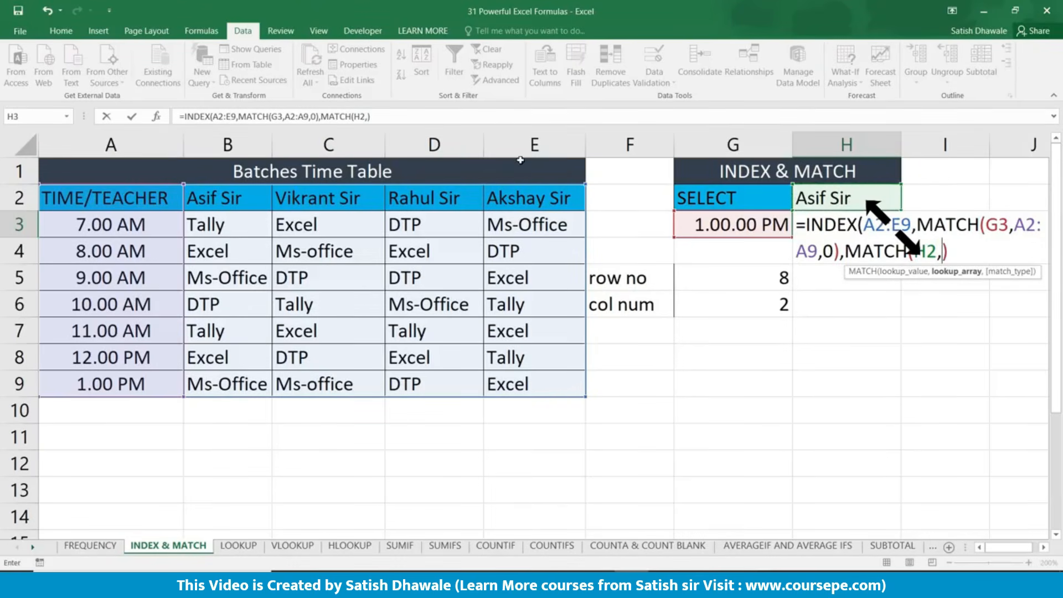
pyautogui.moveTo(149, 198); pyautogui.dragTo(501, 198)
pyautogui.write(',')
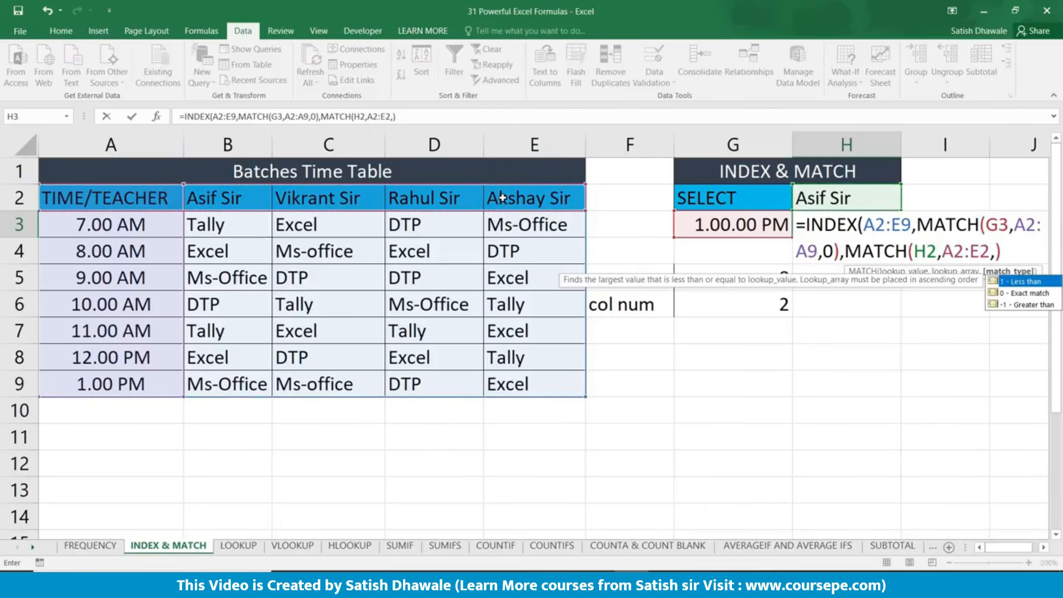
pyautogui.write('0)')
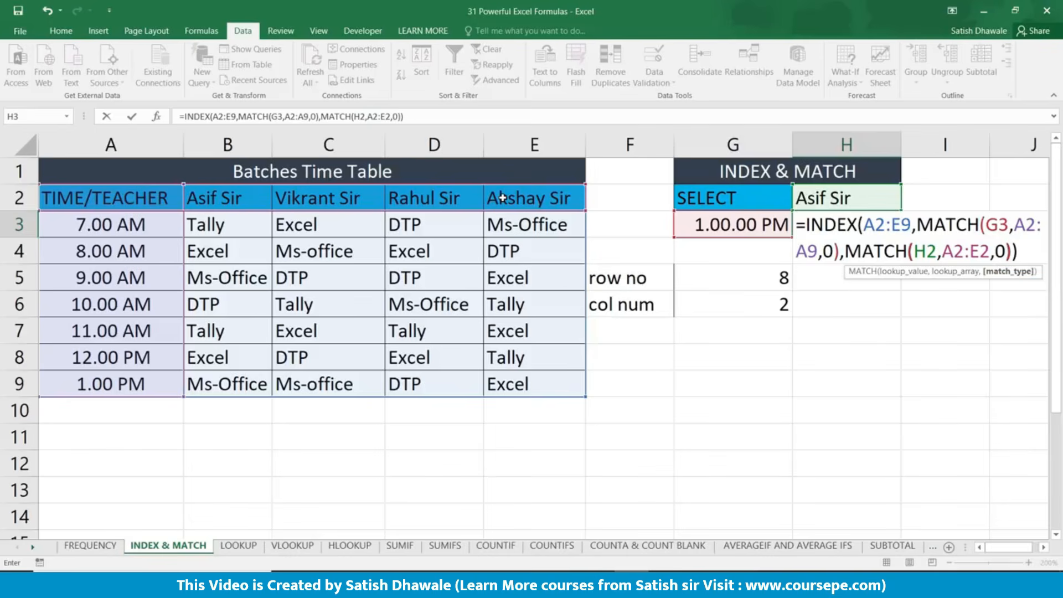
pyautogui.press('Return')
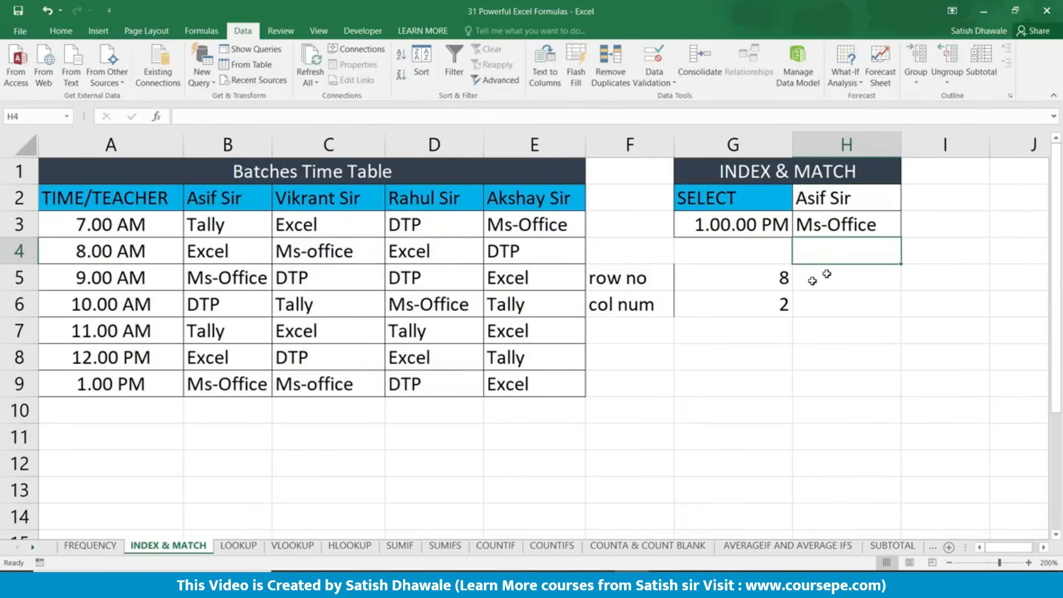
# Step: Choose the column C teacher in H2 and 8.00 AM in G3, and check the subject H3 returns
pyautogui.click(850, 198)
pyautogui.click(906, 204)
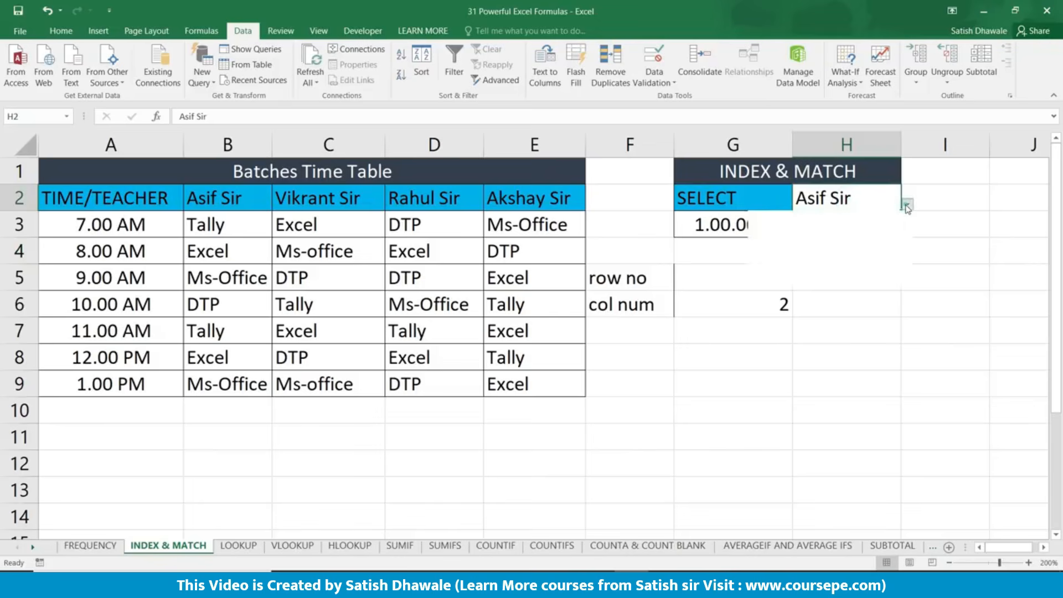
pyautogui.click(822, 241)
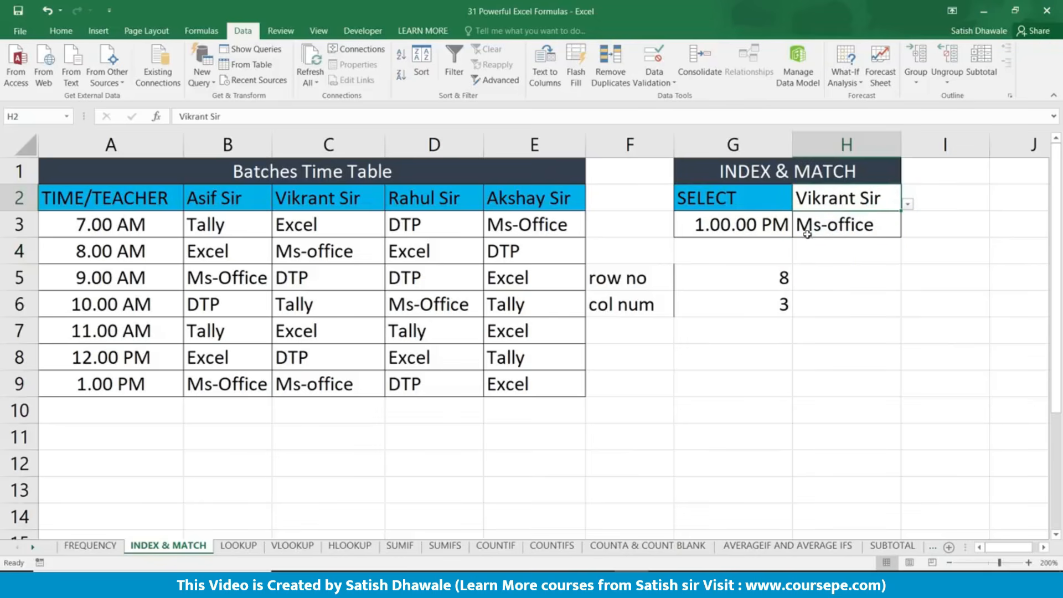
pyautogui.click(761, 223)
pyautogui.click(799, 232)
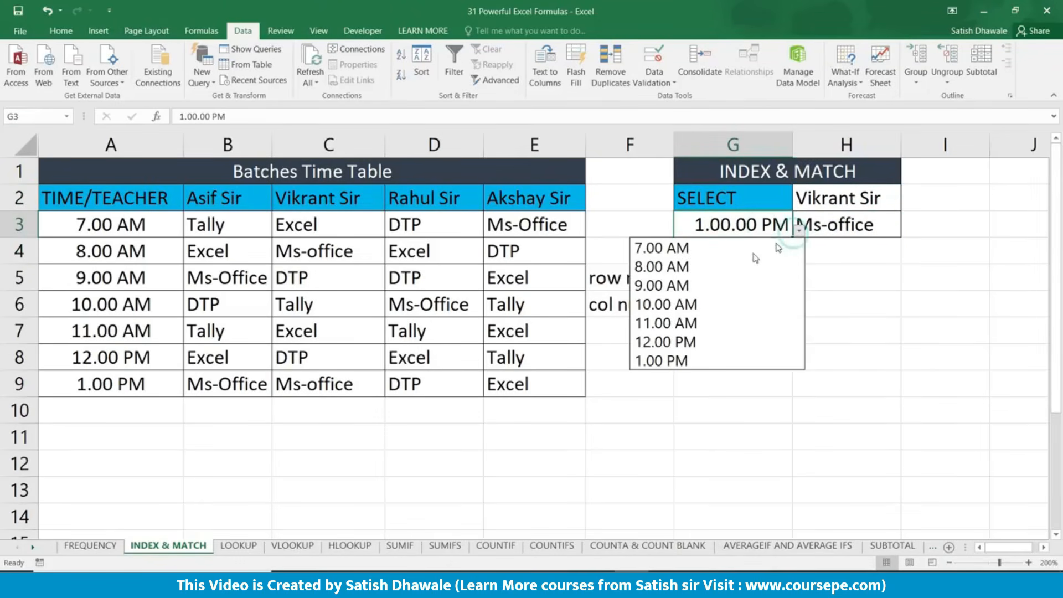
pyautogui.click(711, 267)
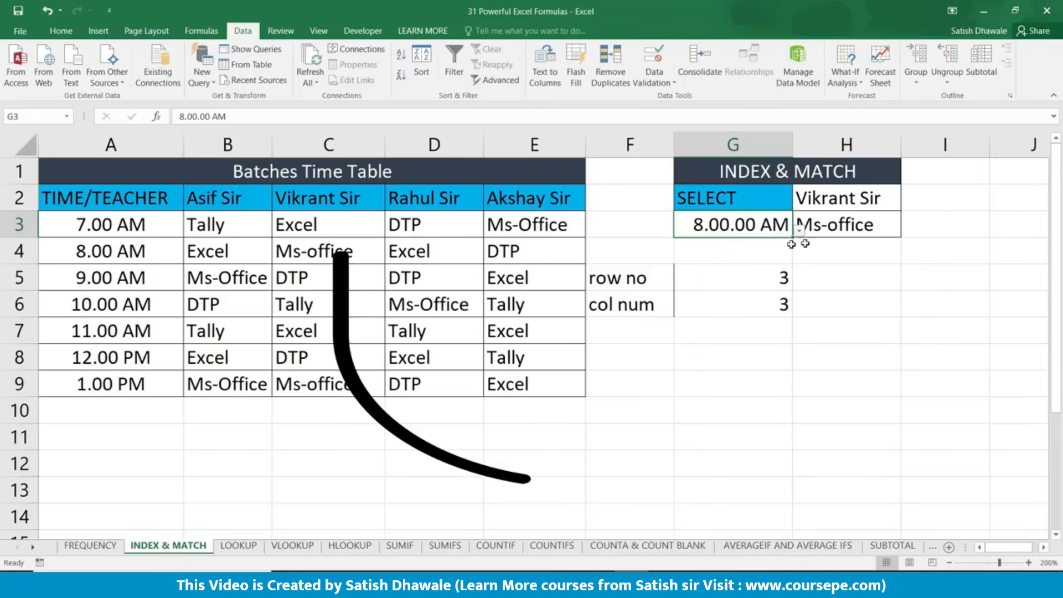
pyautogui.click(825, 232)
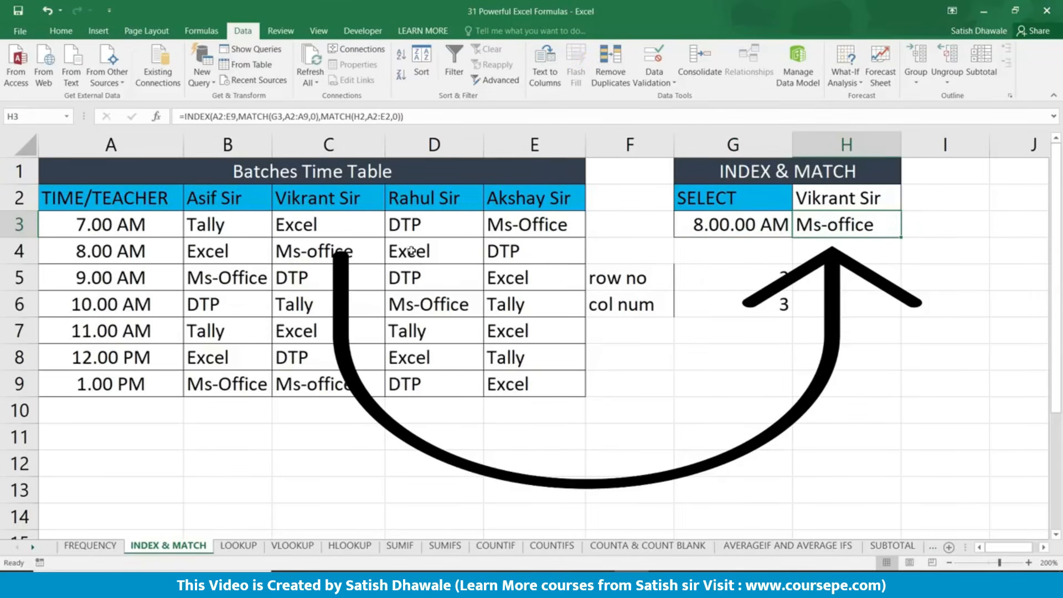
# Step: Choose 7.00 AM as the time in G3 and check the combined INDEX and MATCH formula in H3
pyautogui.click(756, 228)
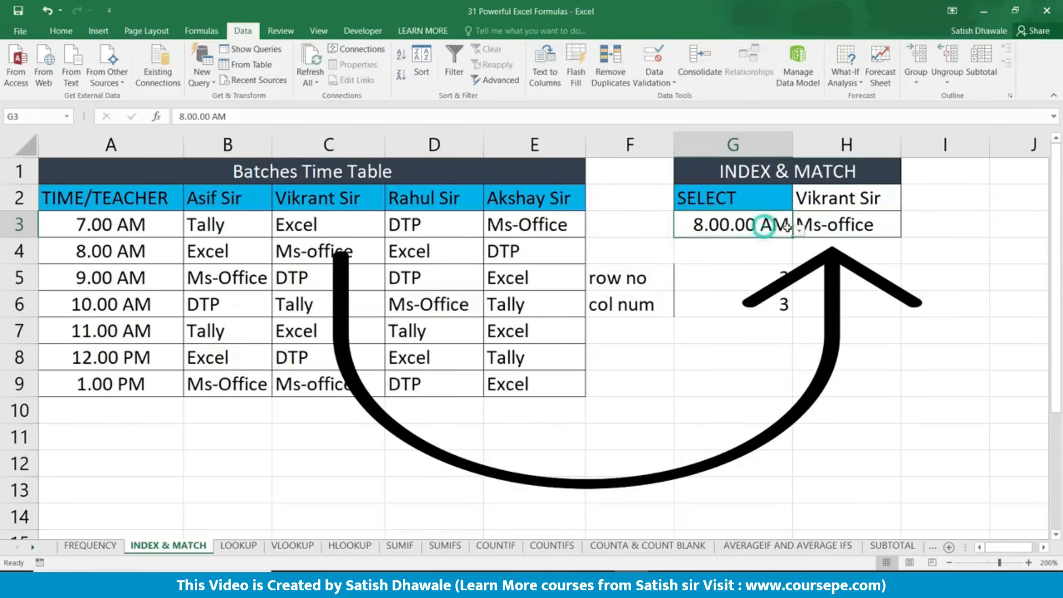
pyautogui.click(799, 232)
pyautogui.click(738, 249)
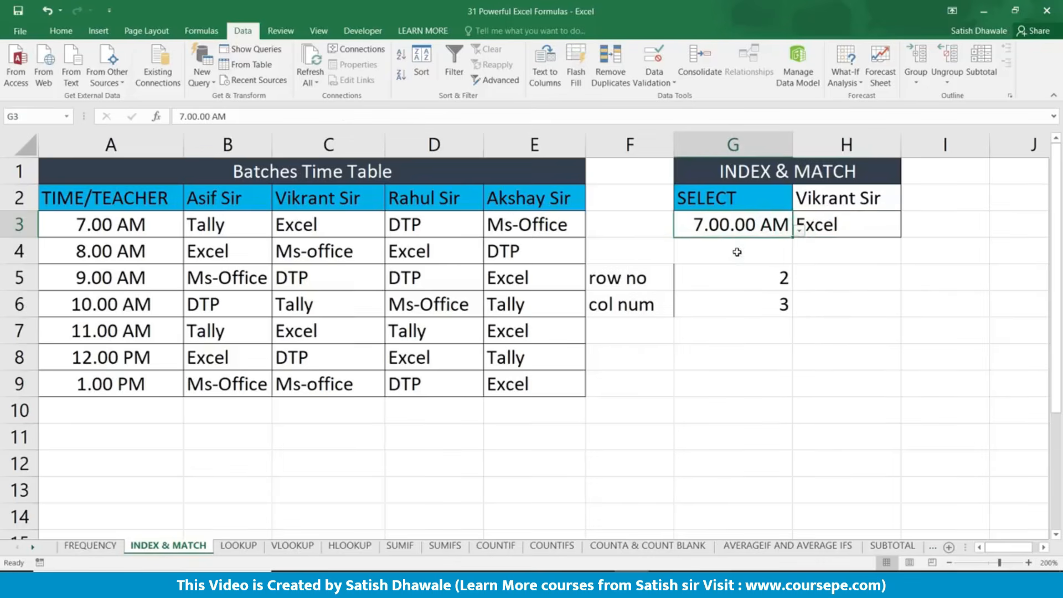
pyautogui.click(842, 233)
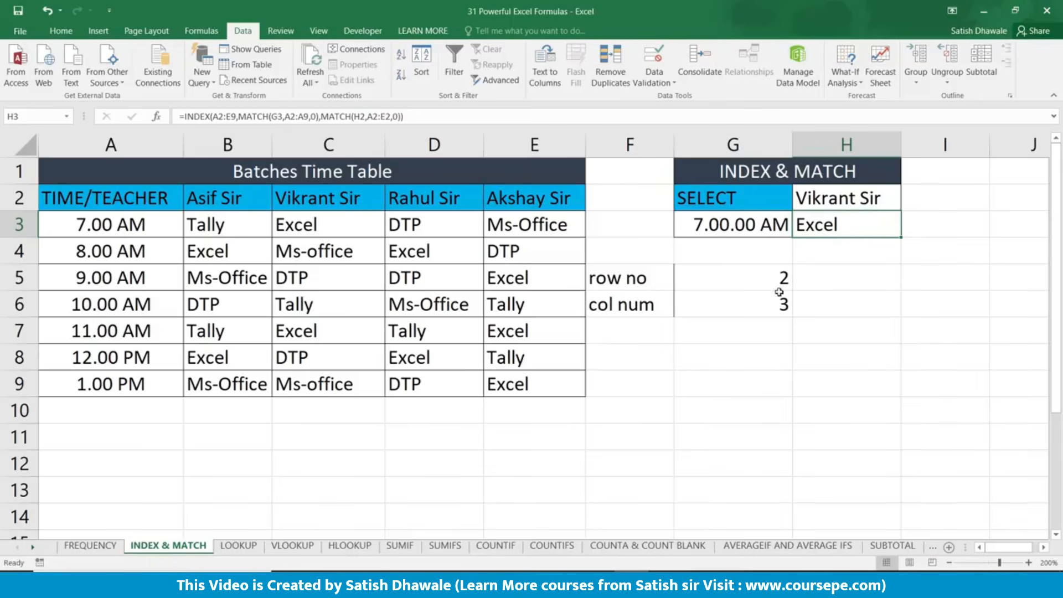
# Step: Clear the row and column number helpers in G5:G6, check H3's result, and undo the clearing
pyautogui.moveTo(764, 275); pyautogui.dragTo(755, 306)
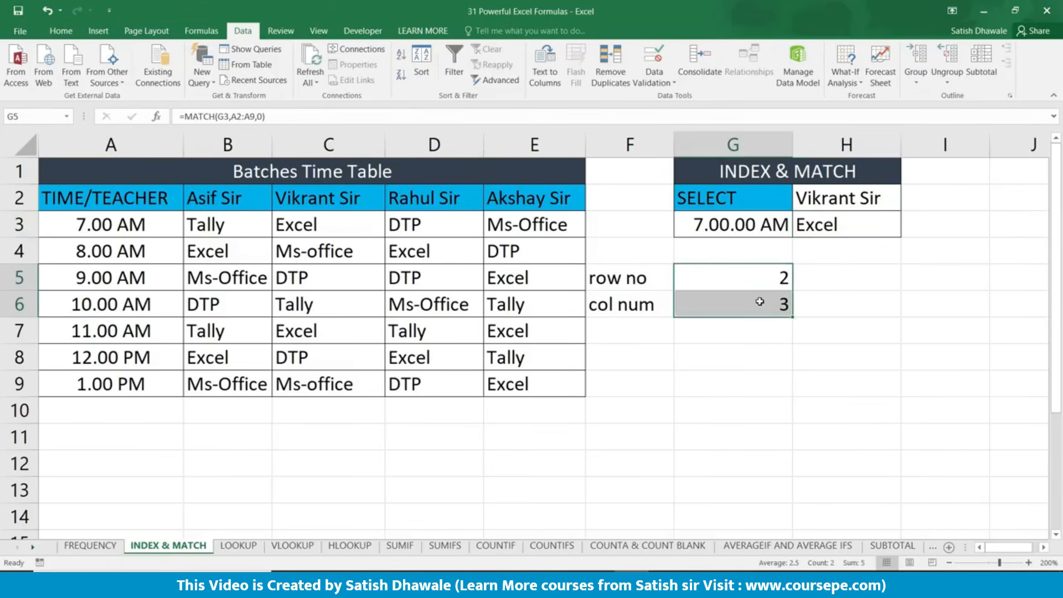
pyautogui.press('Delete')
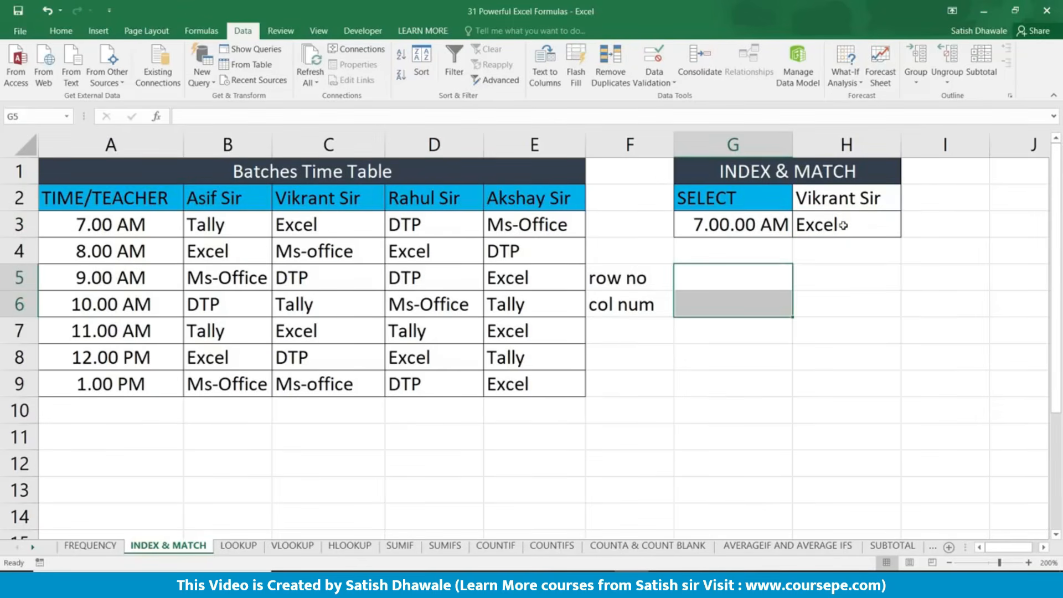
pyautogui.hotkey('ctrl', 'z')
# Step: Review the MATCH formula in G5 and the time column range A2:A9 it searches
pyautogui.doubleClick(750, 277)
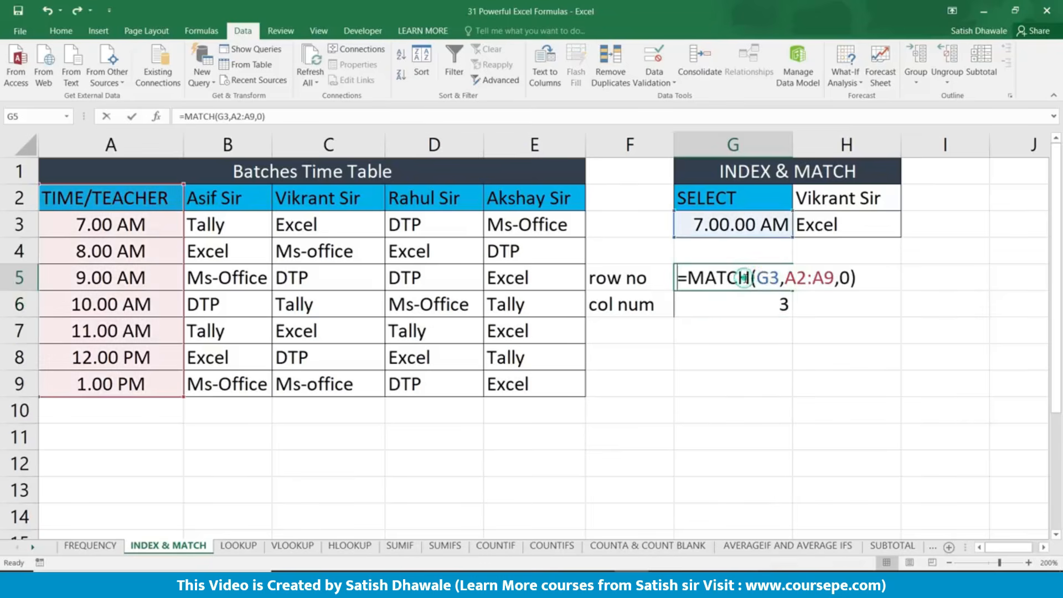
pyautogui.press('Escape')
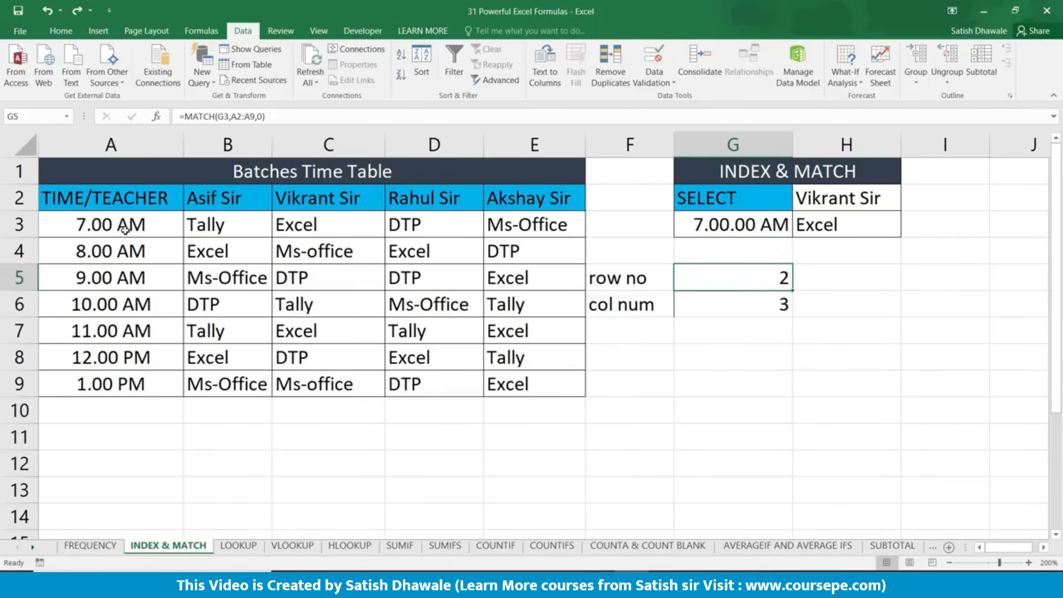
pyautogui.moveTo(125, 198); pyautogui.dragTo(123, 395)
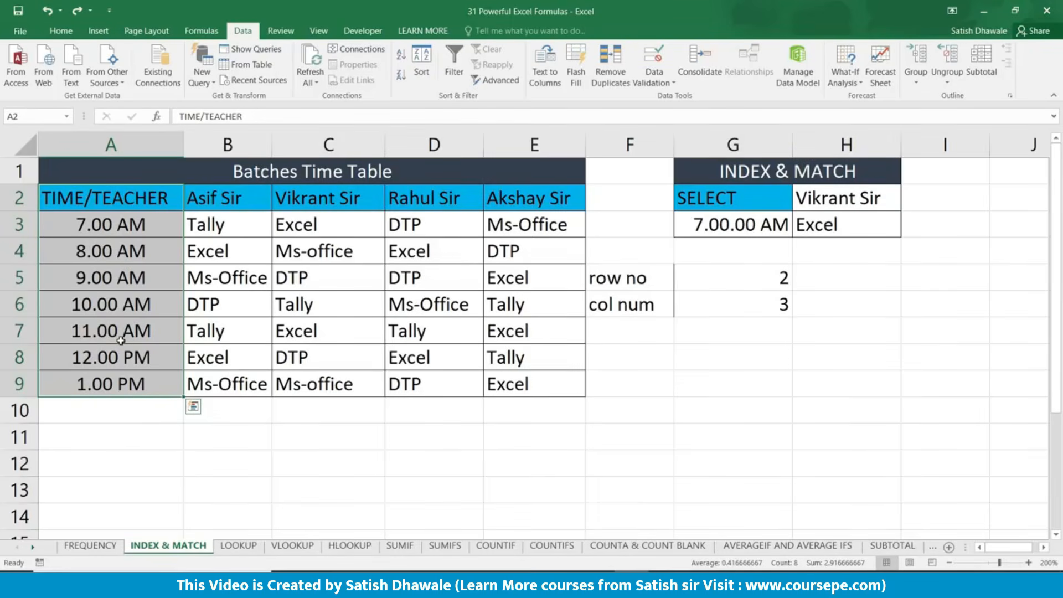
pyautogui.click(841, 226)
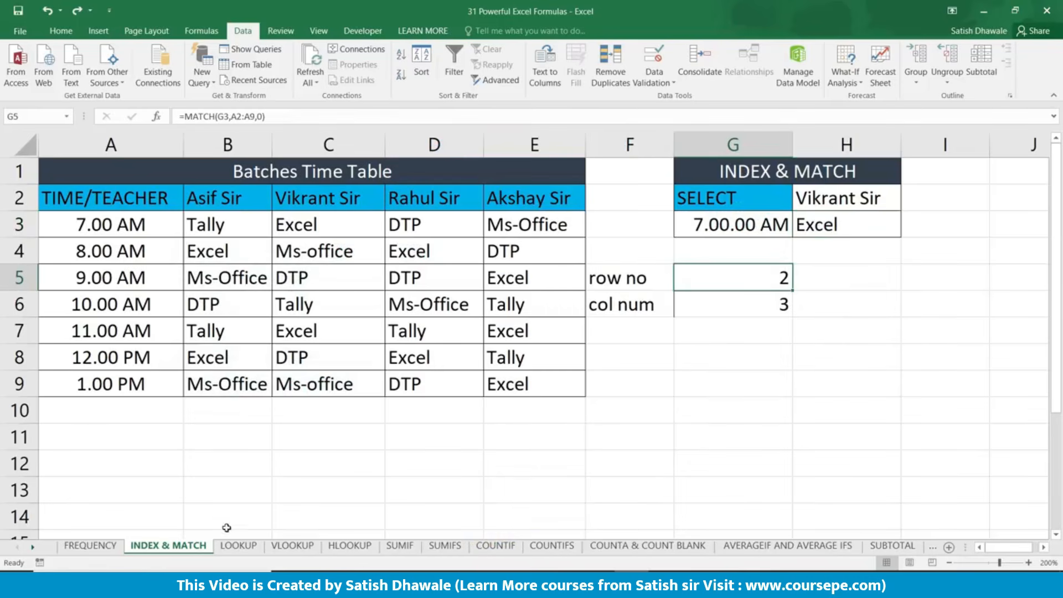
# Step: Switch to the LOOKUP sheet and clear the existing PAY DAYS formula in L2
pyautogui.click(238, 546)
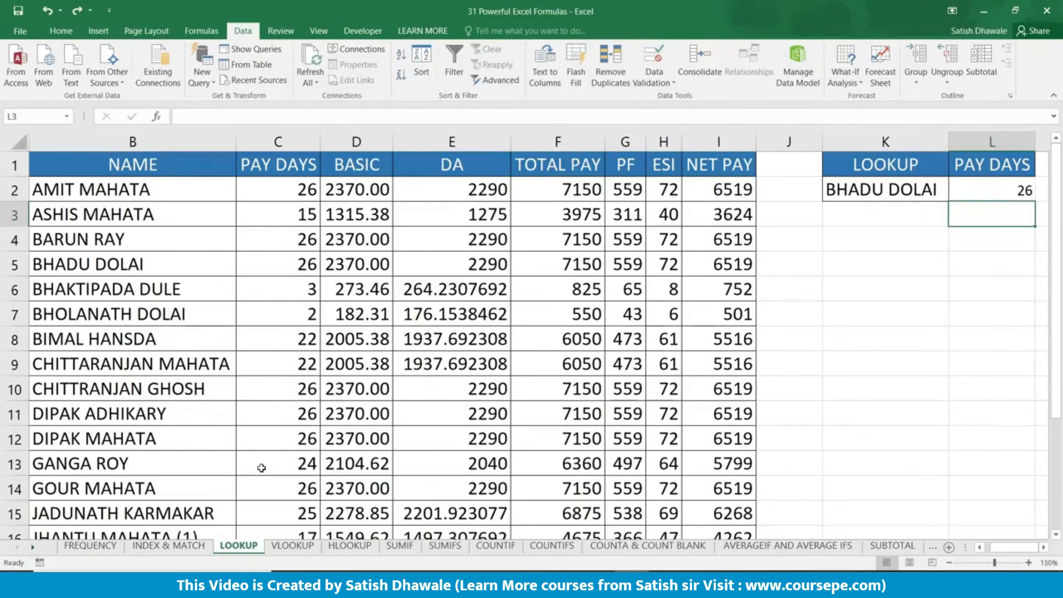
pyautogui.click(1006, 184)
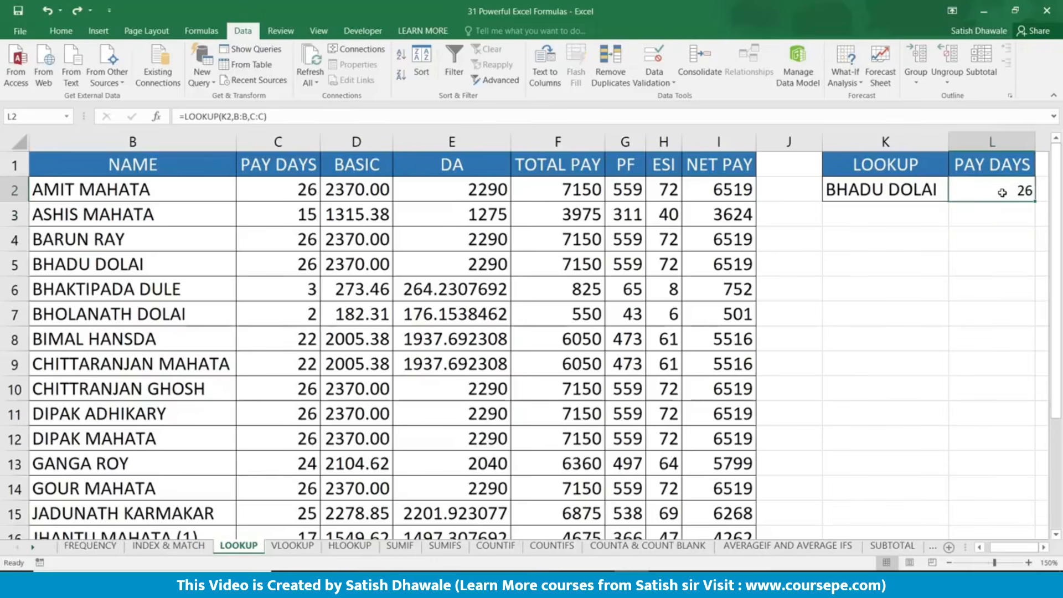
pyautogui.press('Delete')
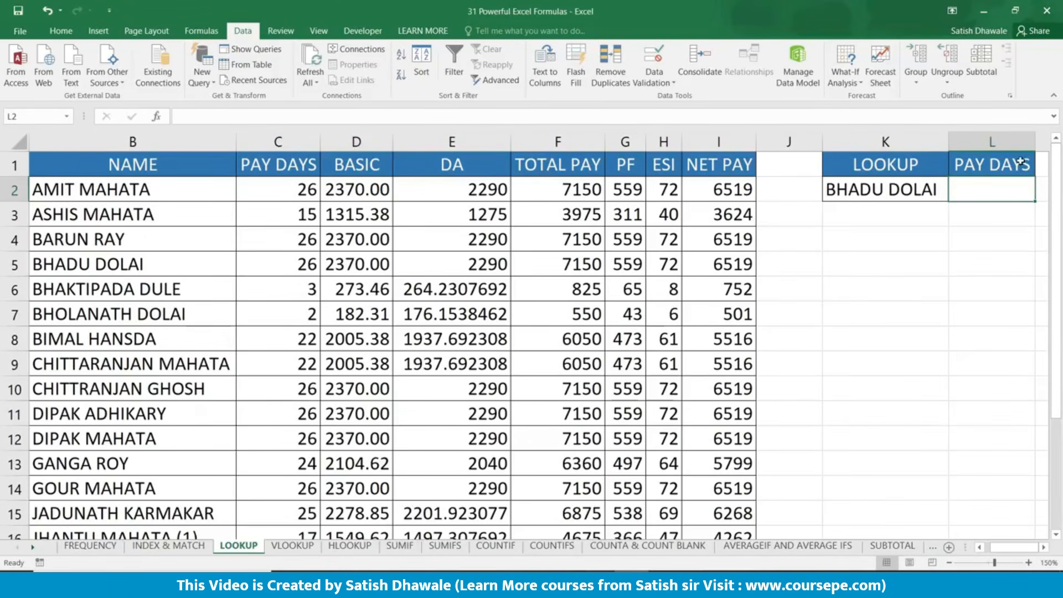
# Step: Try another employee in K2's validation list, ending with the employee listed in B8 as the lookup name
pyautogui.click(923, 191)
pyautogui.click(954, 193)
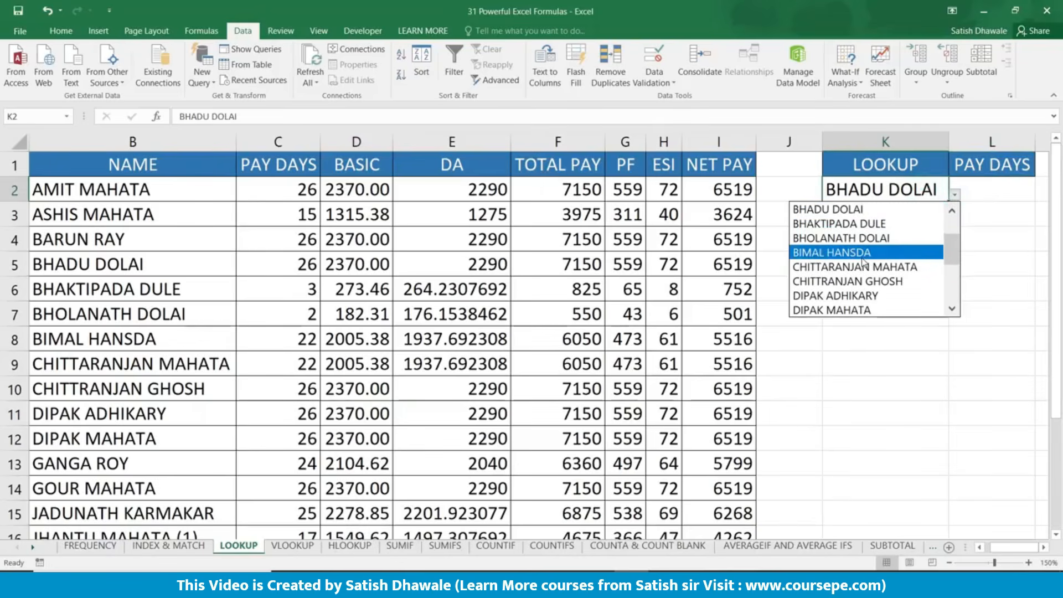
pyautogui.click(856, 224)
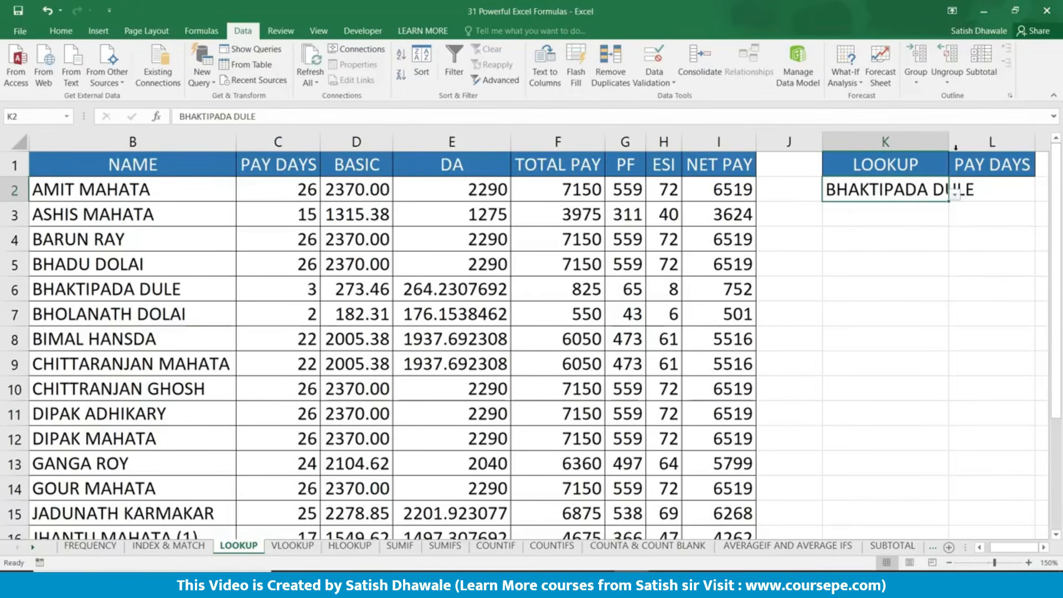
pyautogui.click(954, 195)
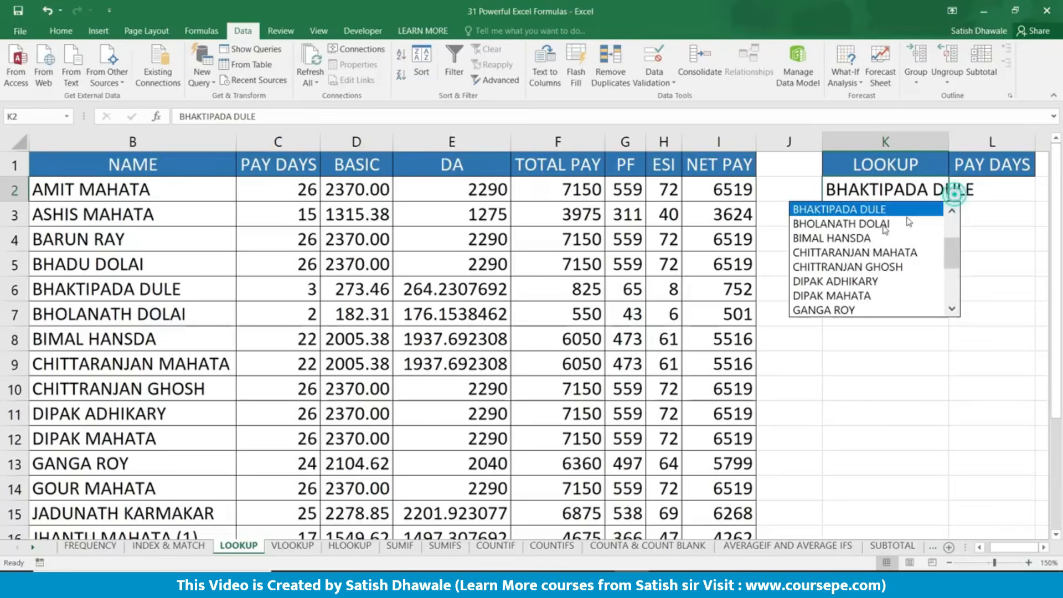
pyautogui.click(853, 238)
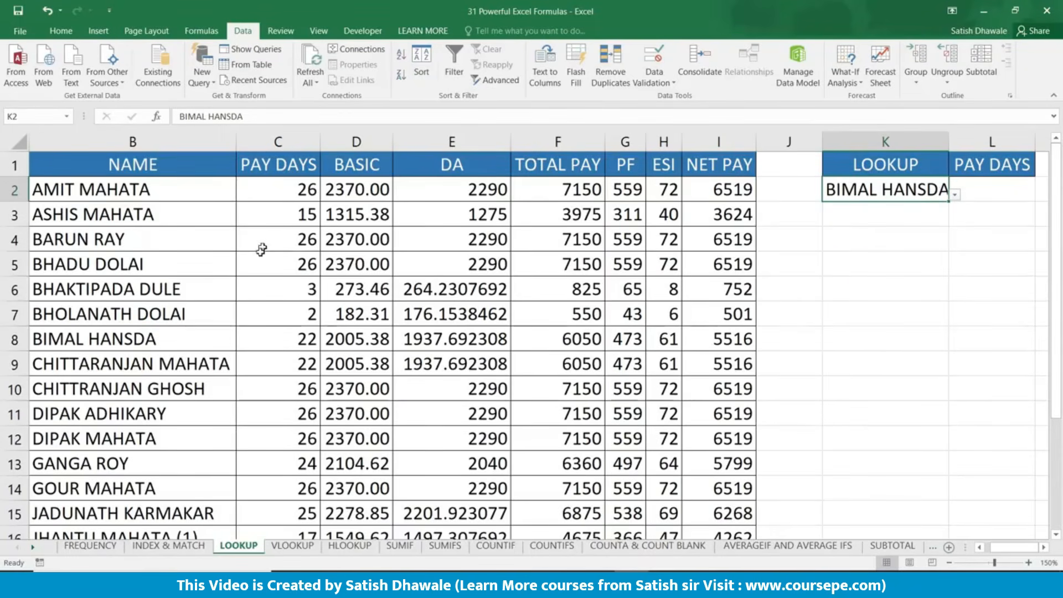
# Step: Check the chosen employee's name and pay days in B8 and C8, and autofit column K to the lookup name
pyautogui.click(76, 336)
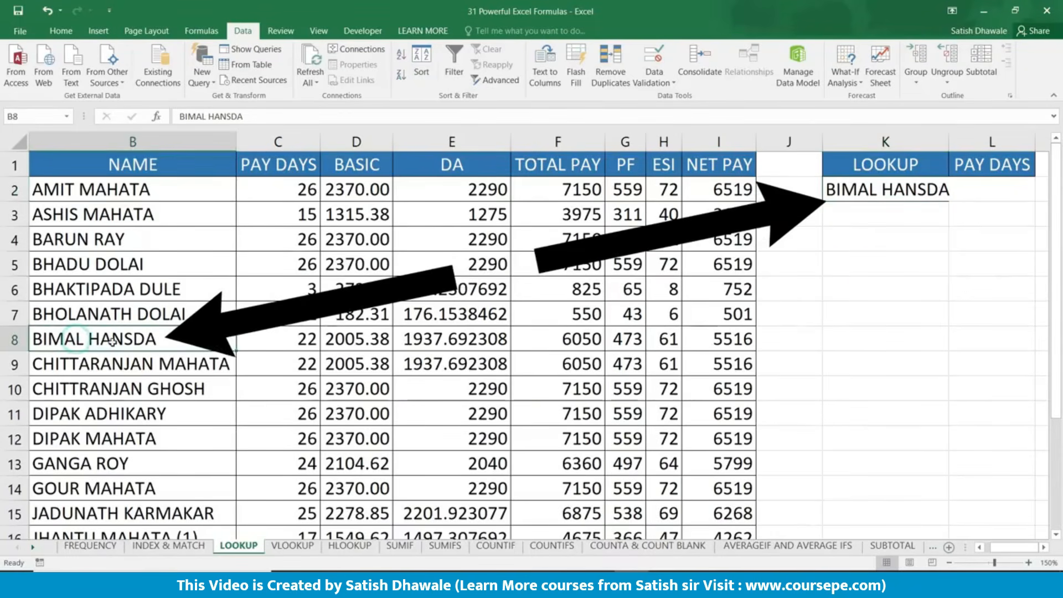
pyautogui.click(284, 340)
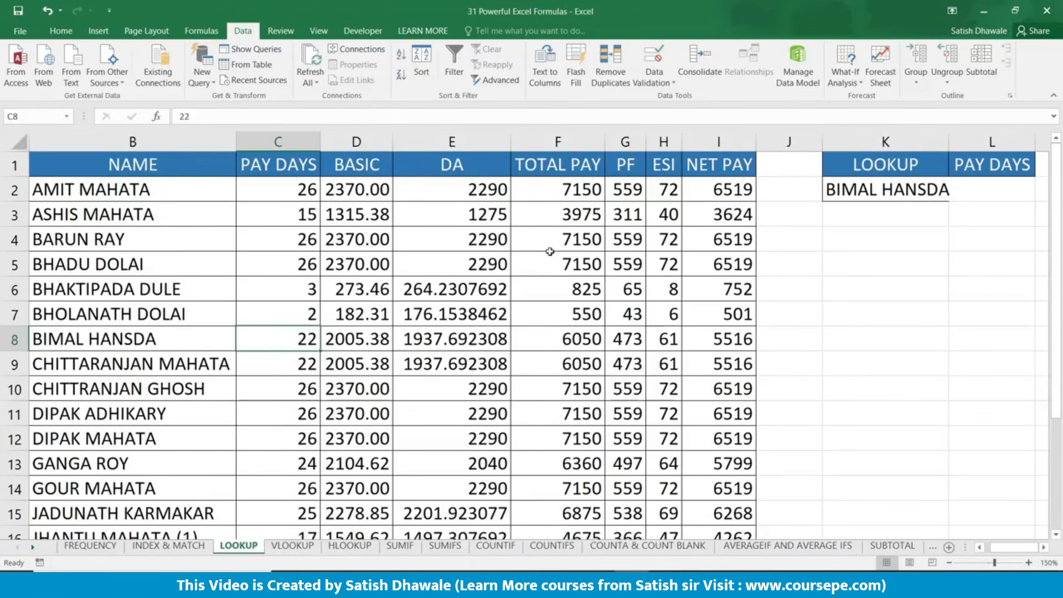
pyautogui.doubleClick(949, 138)
# Step: Start a LOOKUP formula in L2 with K2 as the lookup value
pyautogui.click(979, 197)
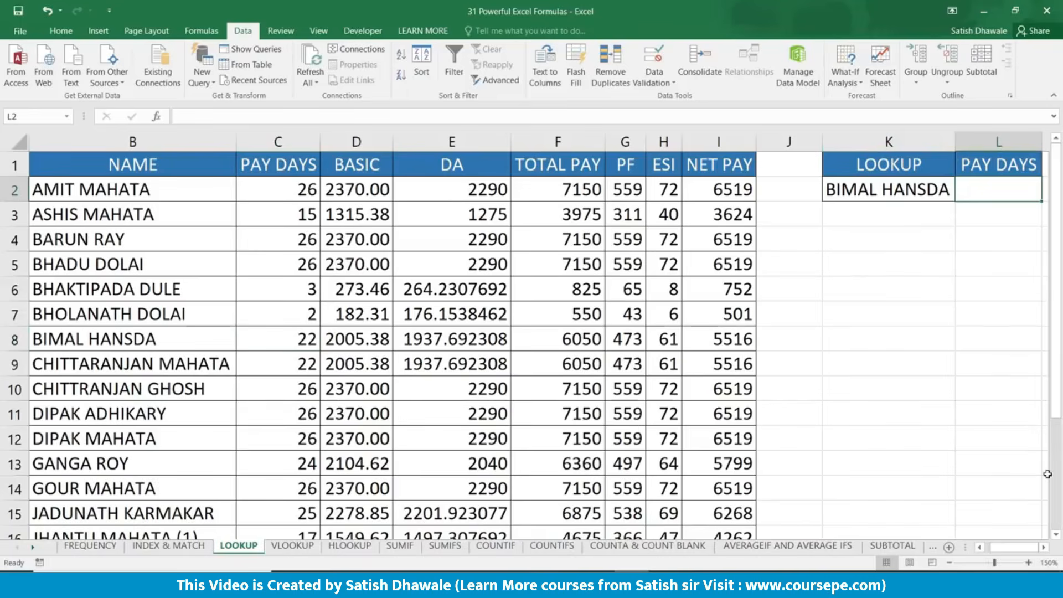
pyautogui.click(1043, 547)
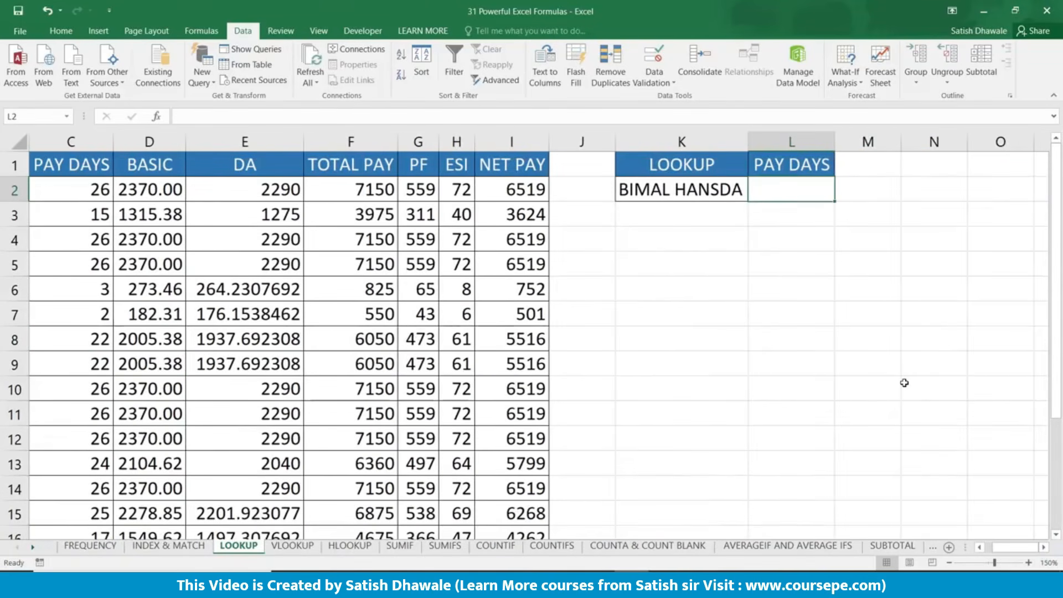
pyautogui.write('=vlo')
pyautogui.press('BackSpace')
pyautogui.press('BackSpace')
pyautogui.press('BackSpace')
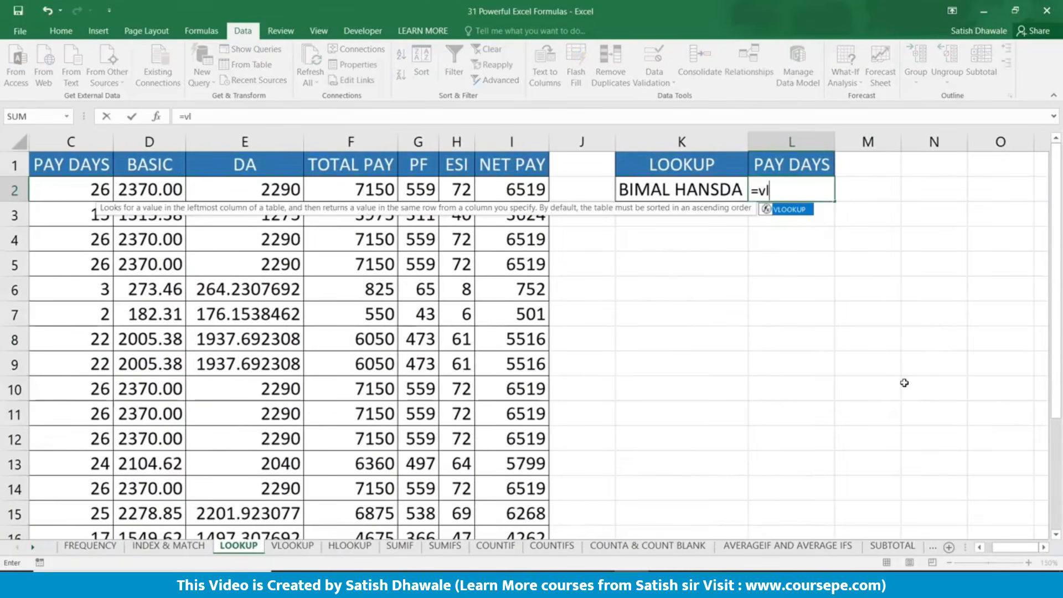
pyautogui.write('vlo')
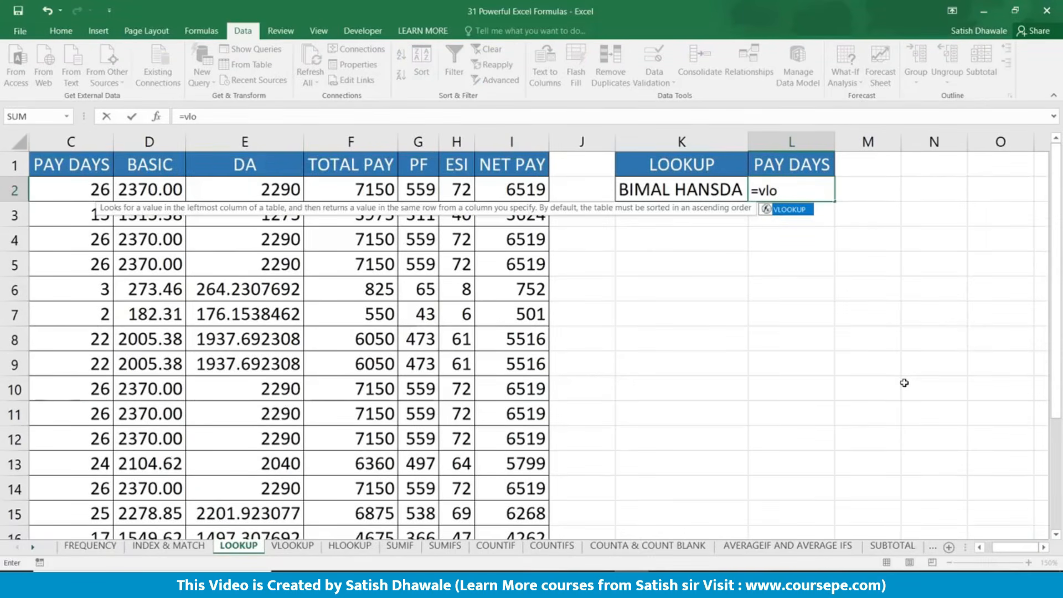
pyautogui.press('BackSpace')
pyautogui.press('BackSpace')
pyautogui.press('BackSpace')
pyautogui.write('LO')
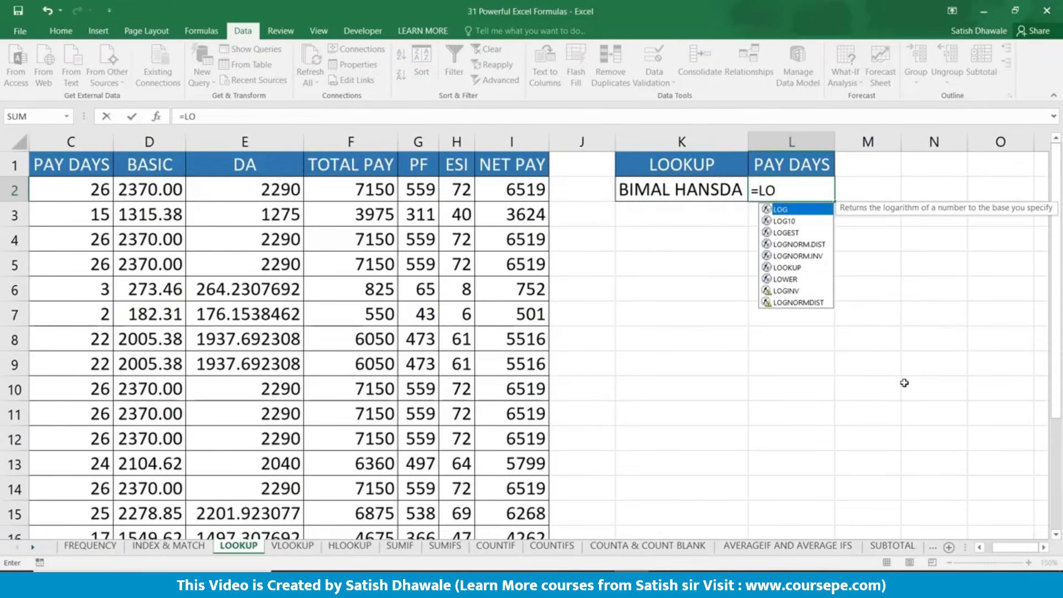
pyautogui.write('OK')
pyautogui.press('Tab')
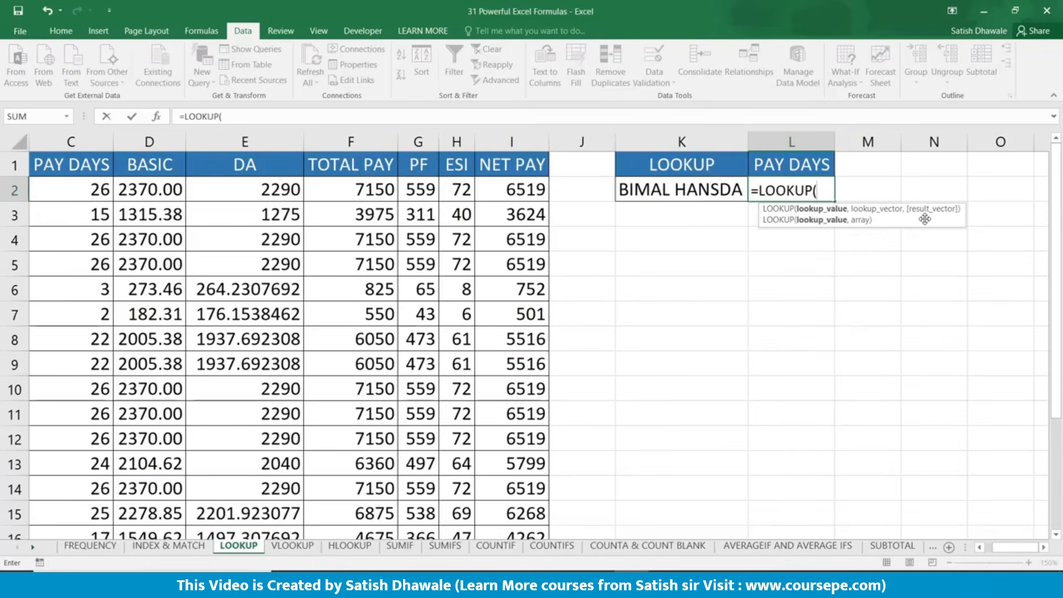
pyautogui.click(719, 191)
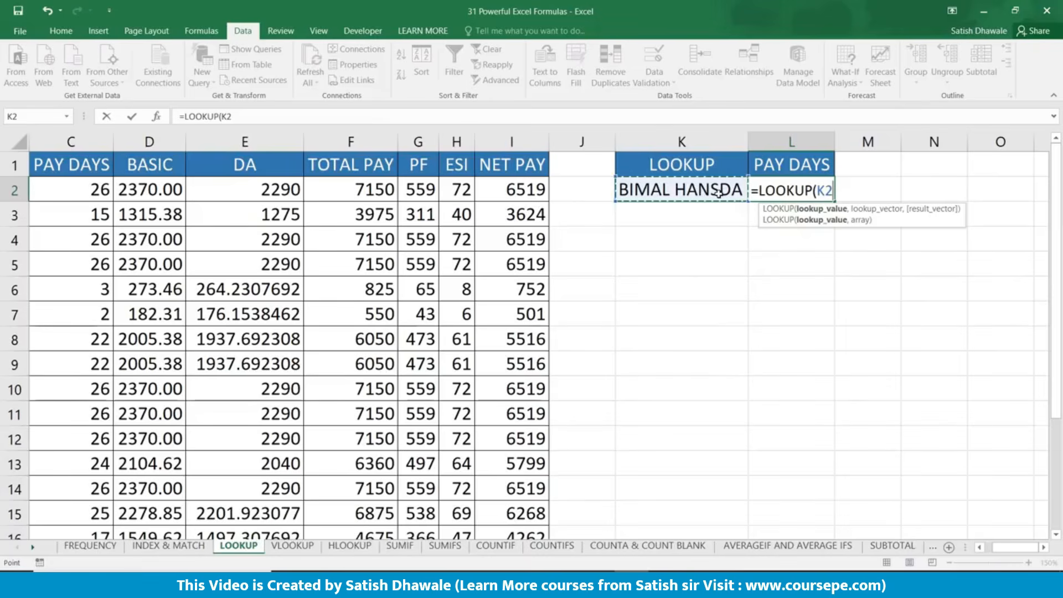
pyautogui.write(',')
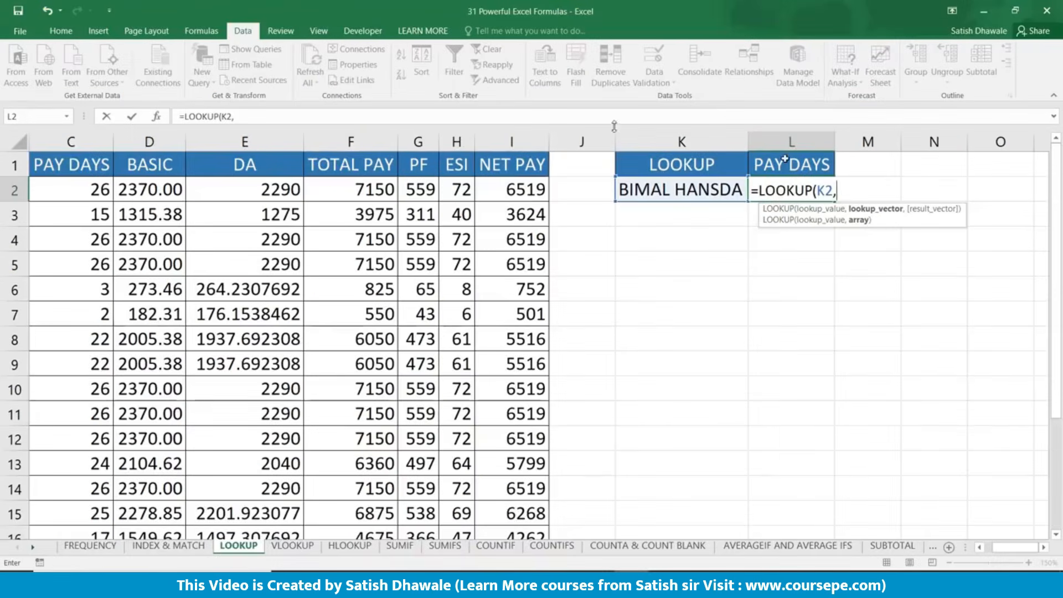
# Step: Set the NAME column range B1:B21 as the lookup vector in L2's LOOKUP formula
pyautogui.hscroll(-2, 65, 178)
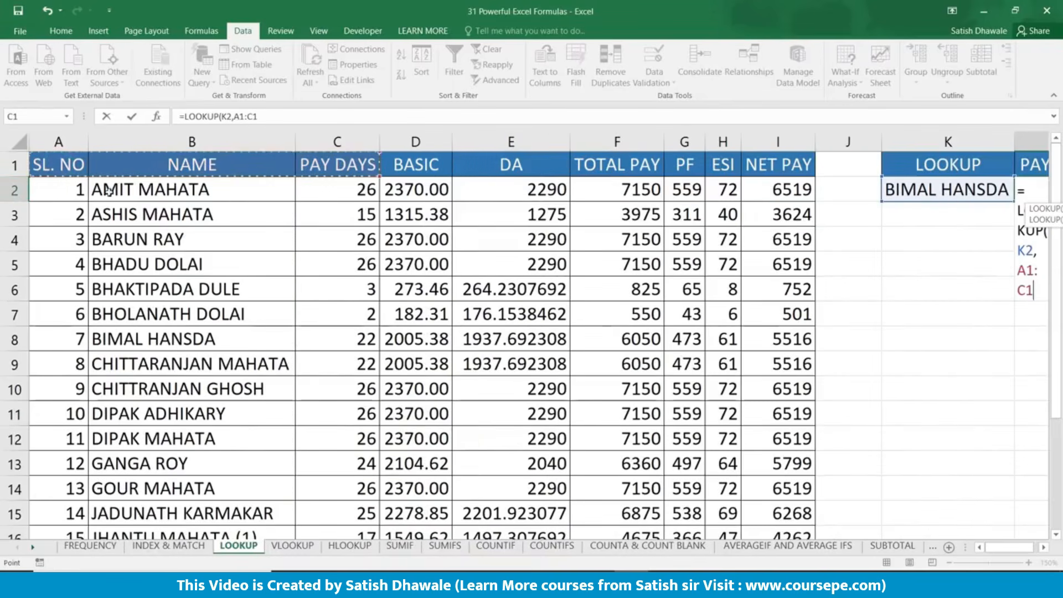
pyautogui.click(176, 190)
pyautogui.moveTo(182, 228); pyautogui.dragTo(291, 421)
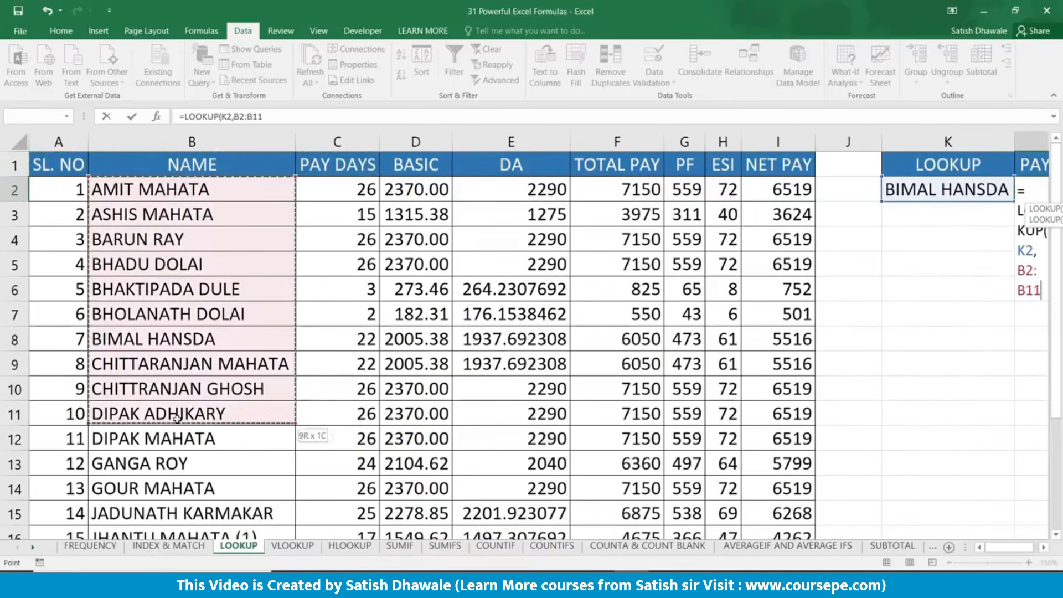
pyautogui.moveTo(194, 164); pyautogui.dragTo(212, 459)
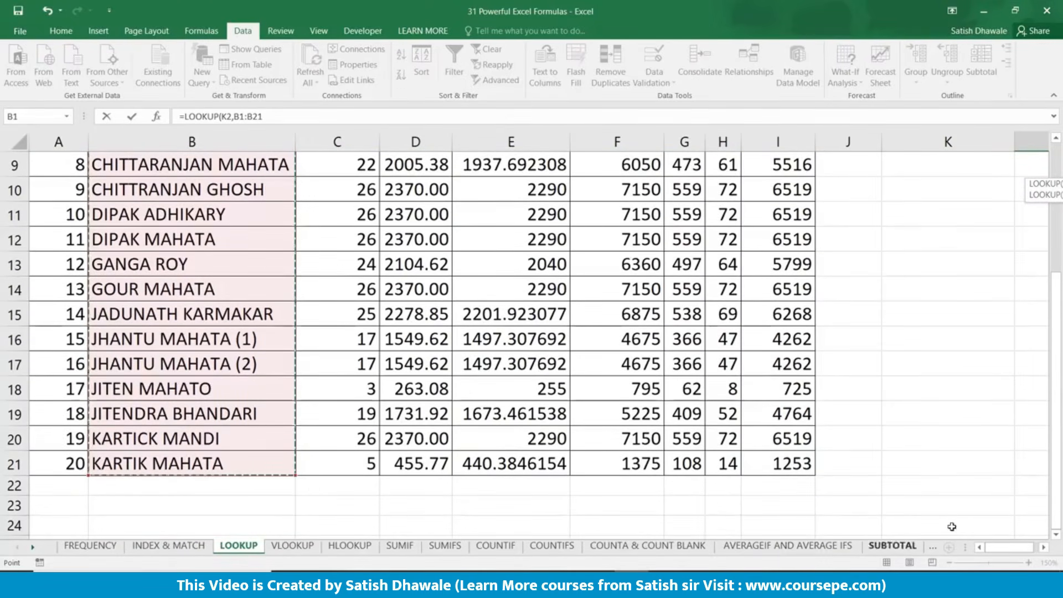
pyautogui.scroll(3, 1058, 389)
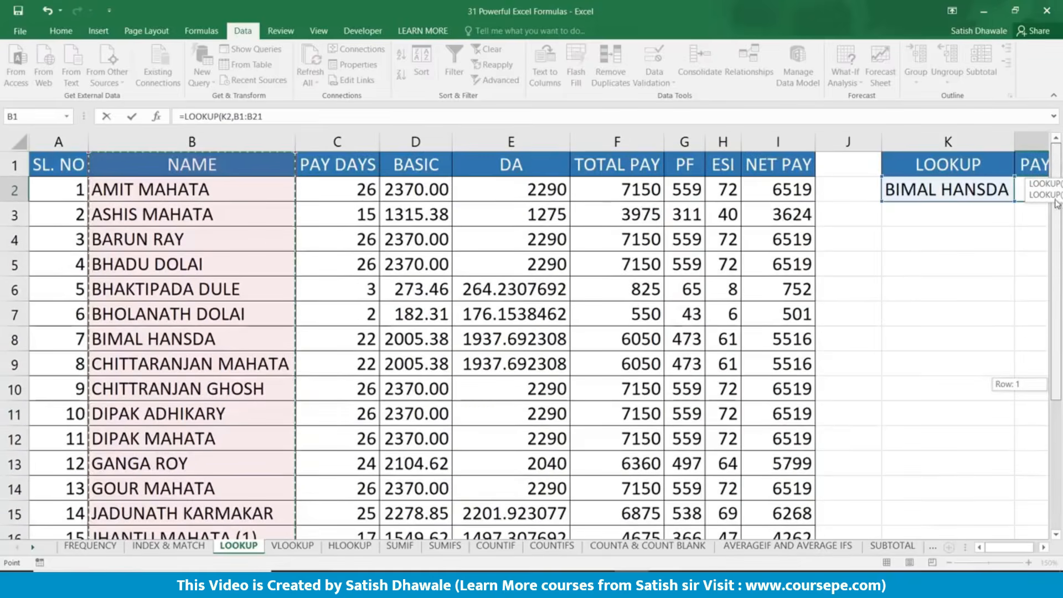
pyautogui.moveTo(1008, 548); pyautogui.dragTo(1014, 548)
pyautogui.click(1045, 548)
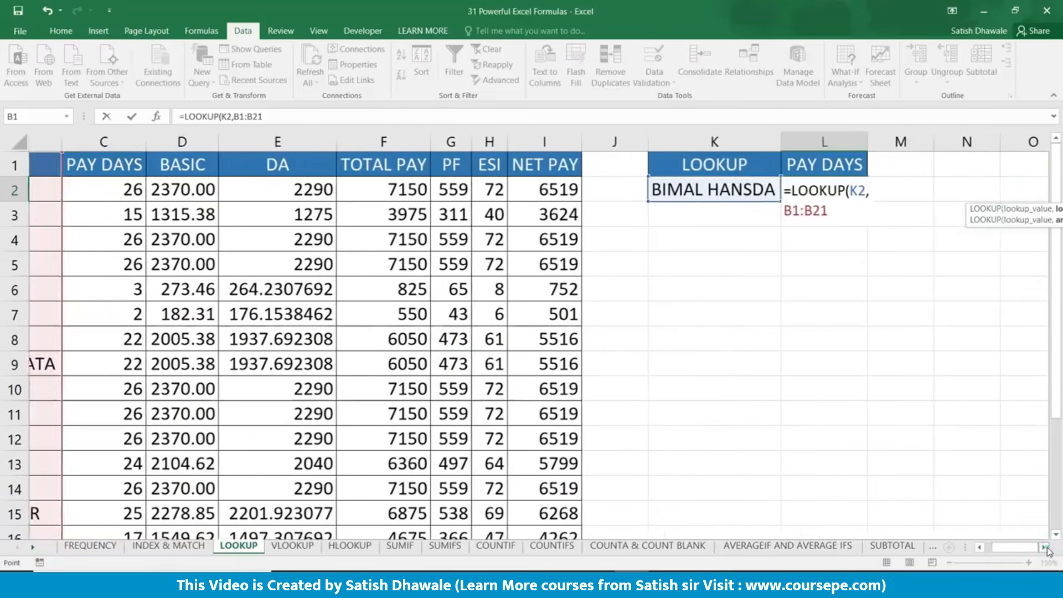
pyautogui.click(1044, 548)
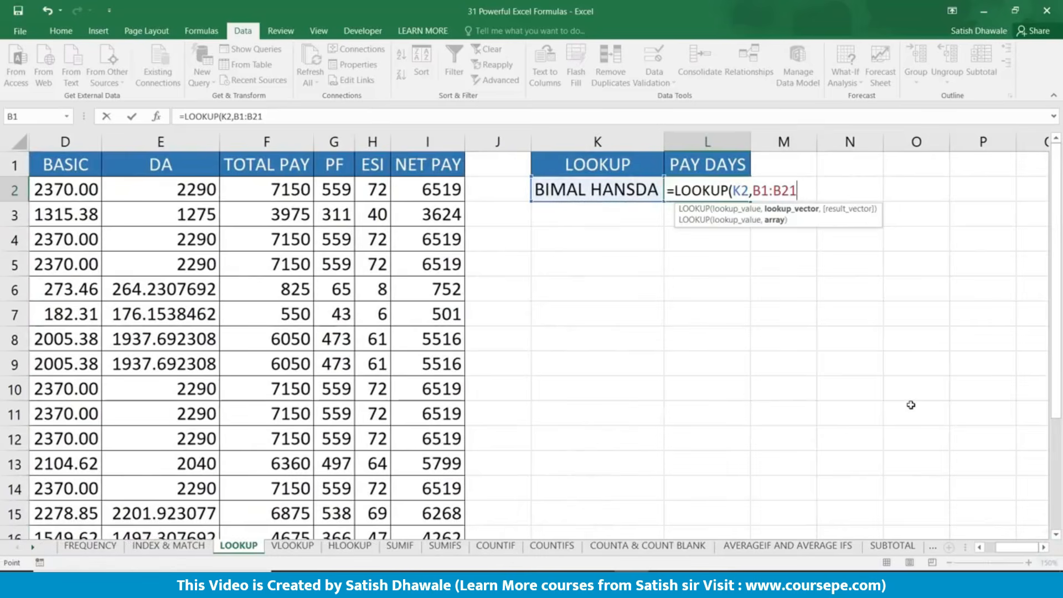
pyautogui.write(',')
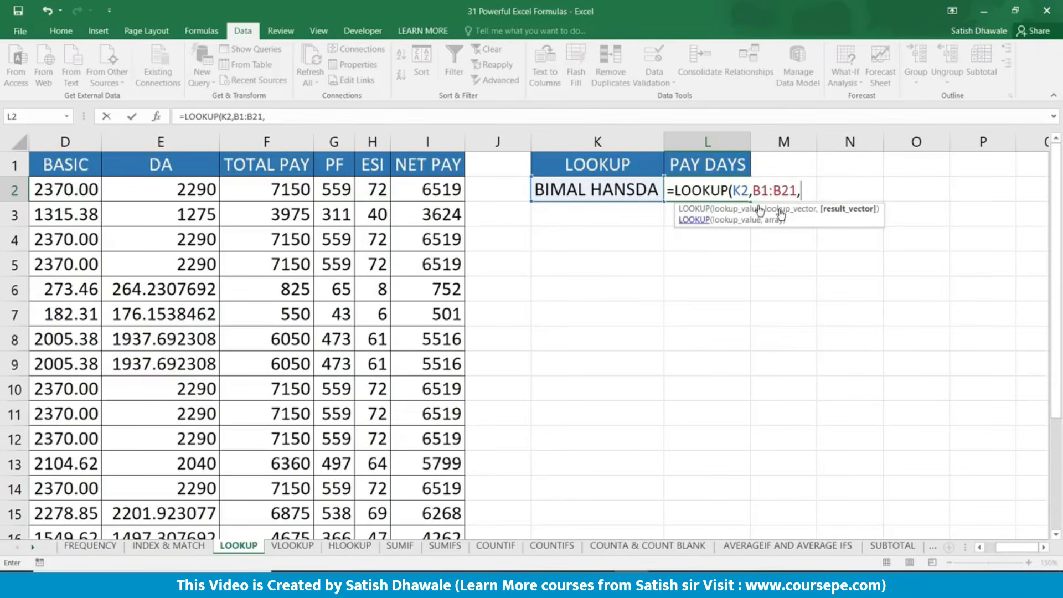
# Step: Set the PAY DAYS range C1:C21 as the result vector and enter the LOOKUP formula in L2
pyautogui.moveTo(153, 187); pyautogui.dragTo(348, 239)
pyautogui.moveTo(351, 159); pyautogui.dragTo(352, 463)
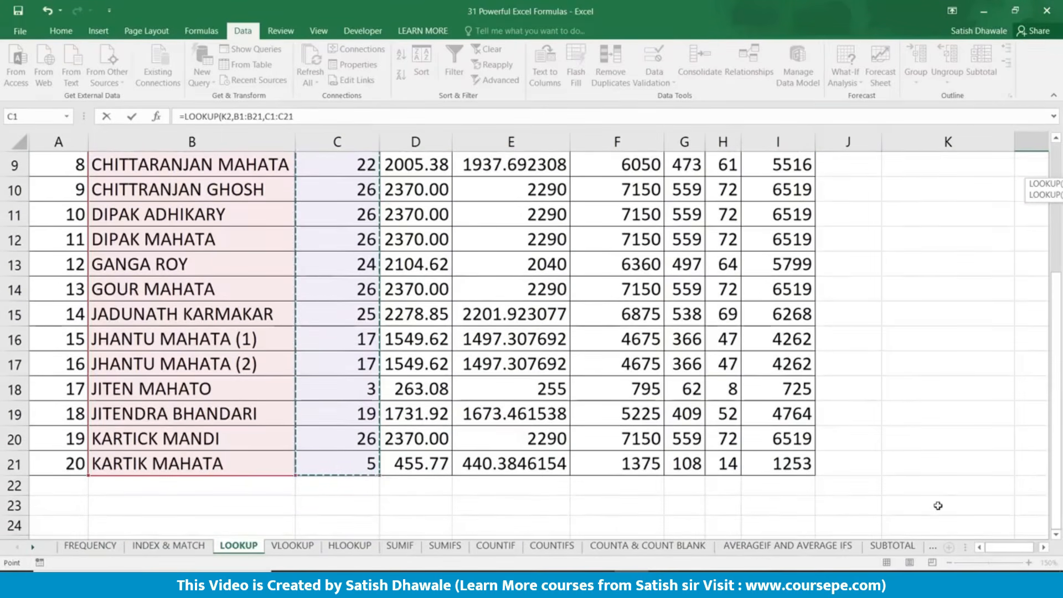
pyautogui.click(1045, 548)
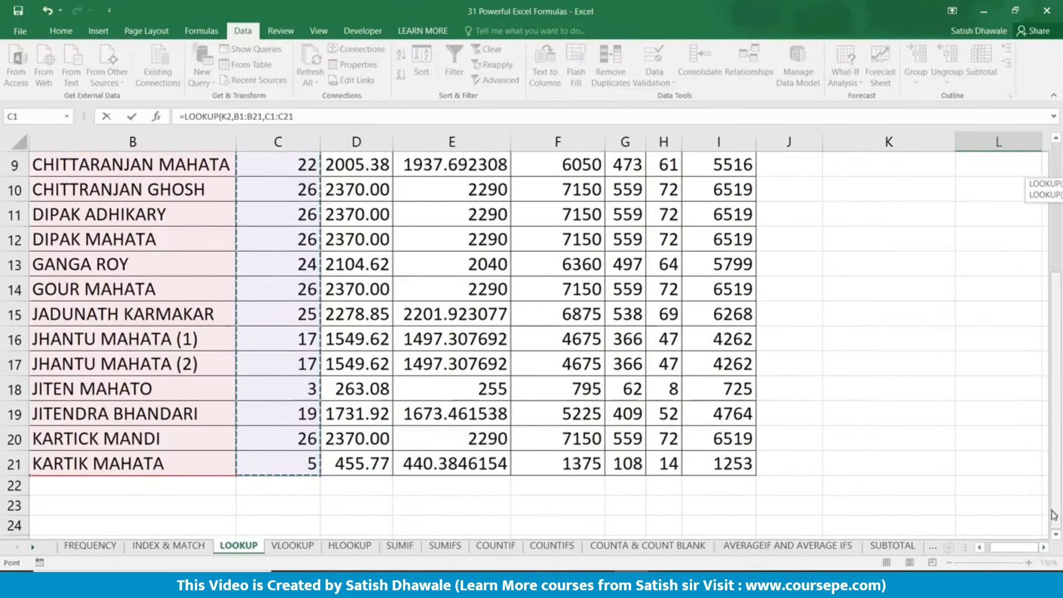
pyautogui.scroll(3, 1047, 513)
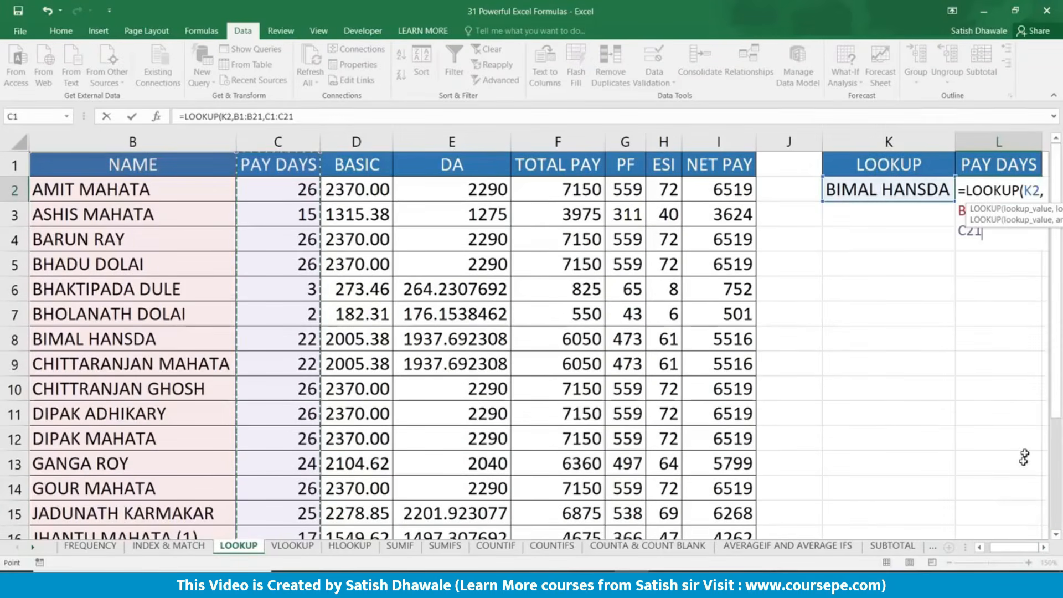
pyautogui.click(1044, 548)
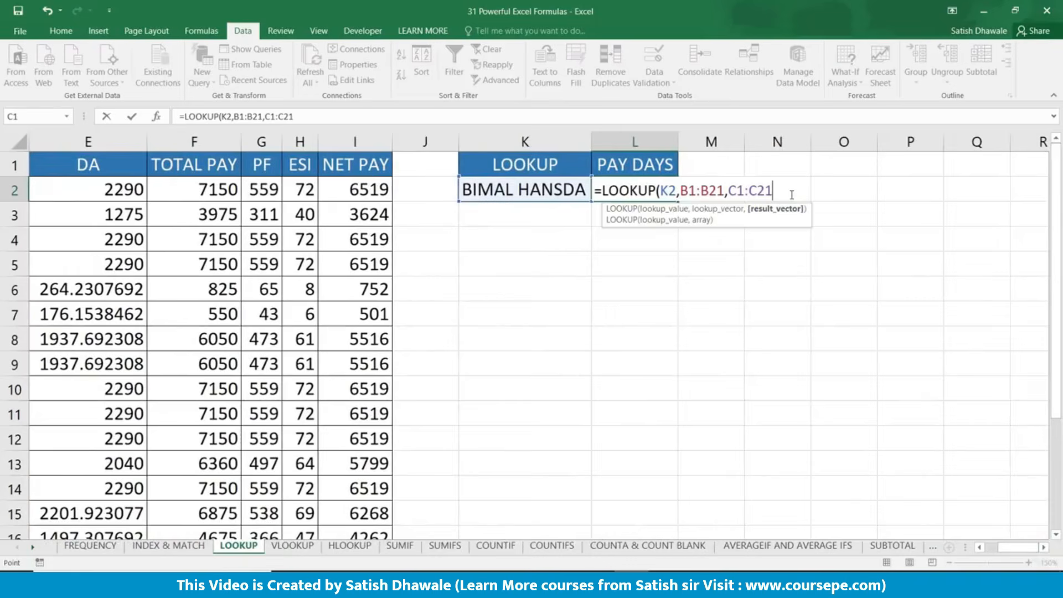
pyautogui.press('Return')
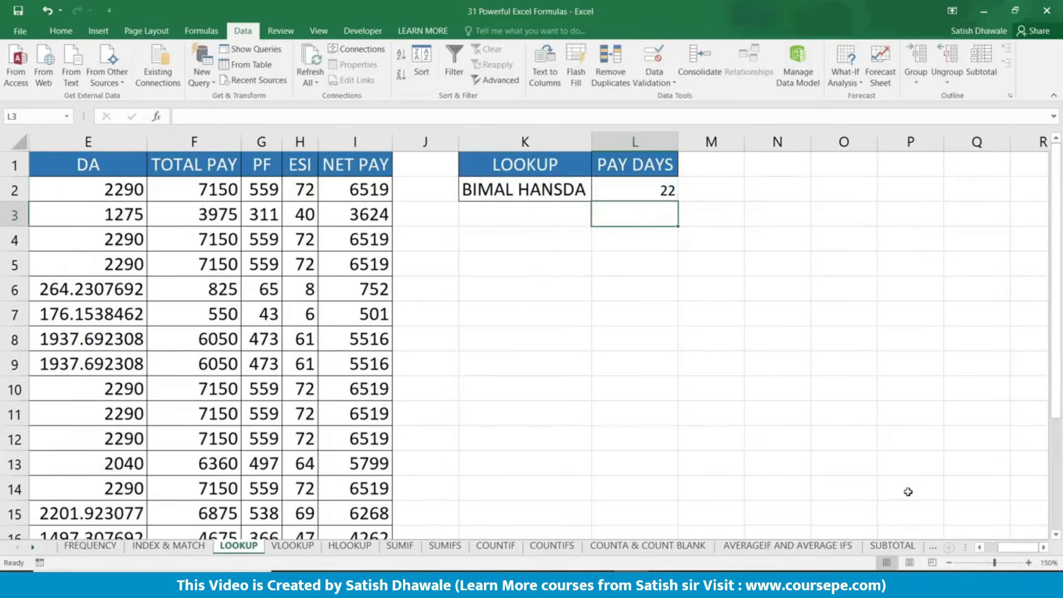
# Step: Replace the result vector in L2's LOOKUP formula with the NET PAY range I1:I21
pyautogui.moveTo(1029, 549); pyautogui.dragTo(1022, 549)
pyautogui.doubleClick(810, 190)
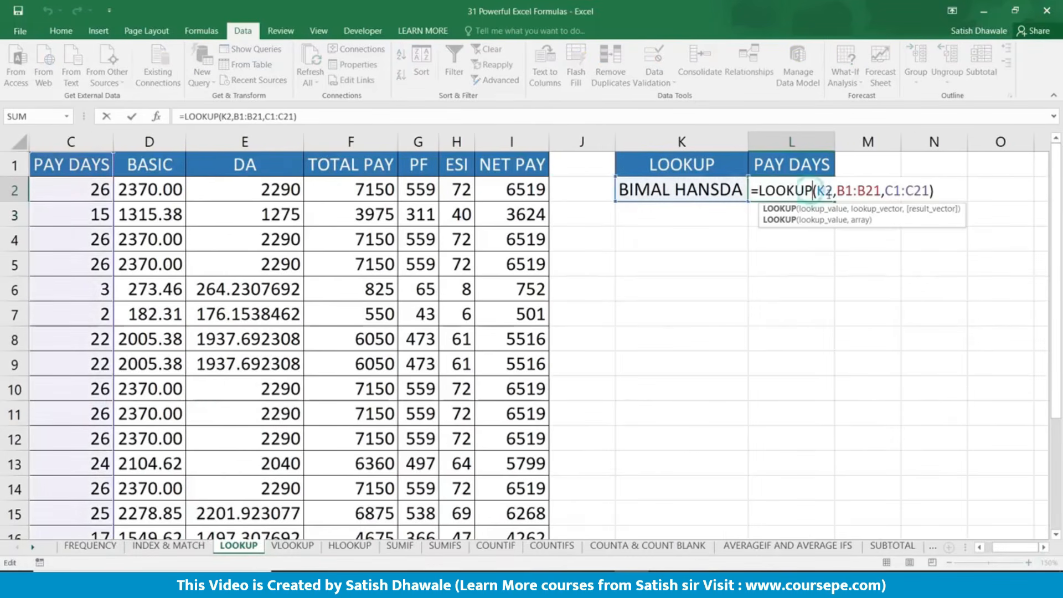
pyautogui.moveTo(885, 191); pyautogui.dragTo(923, 196)
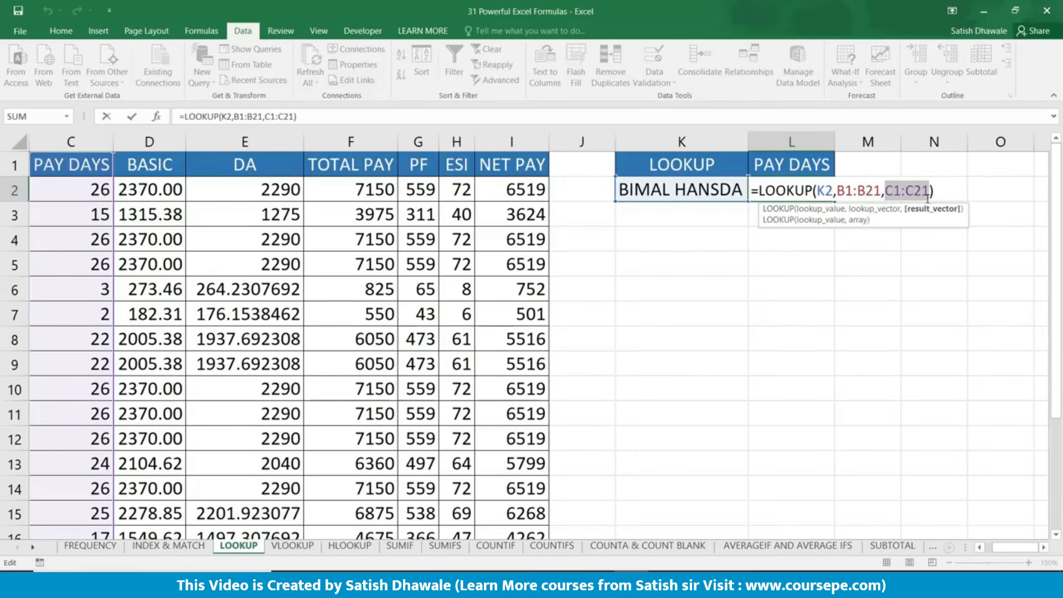
pyautogui.press('BackSpace')
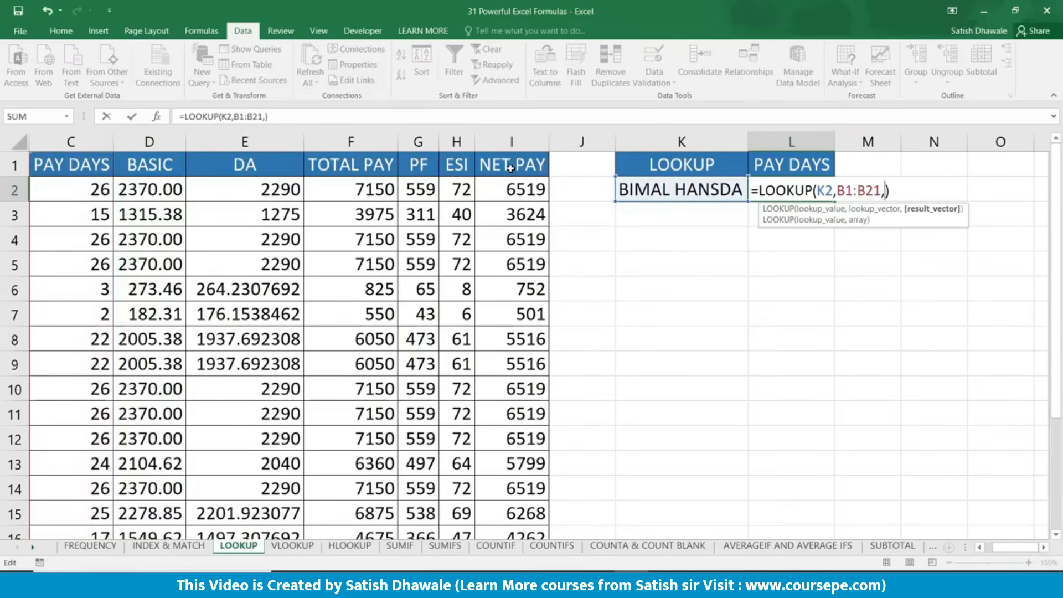
pyautogui.moveTo(506, 167); pyautogui.dragTo(532, 489)
pyautogui.press('Return')
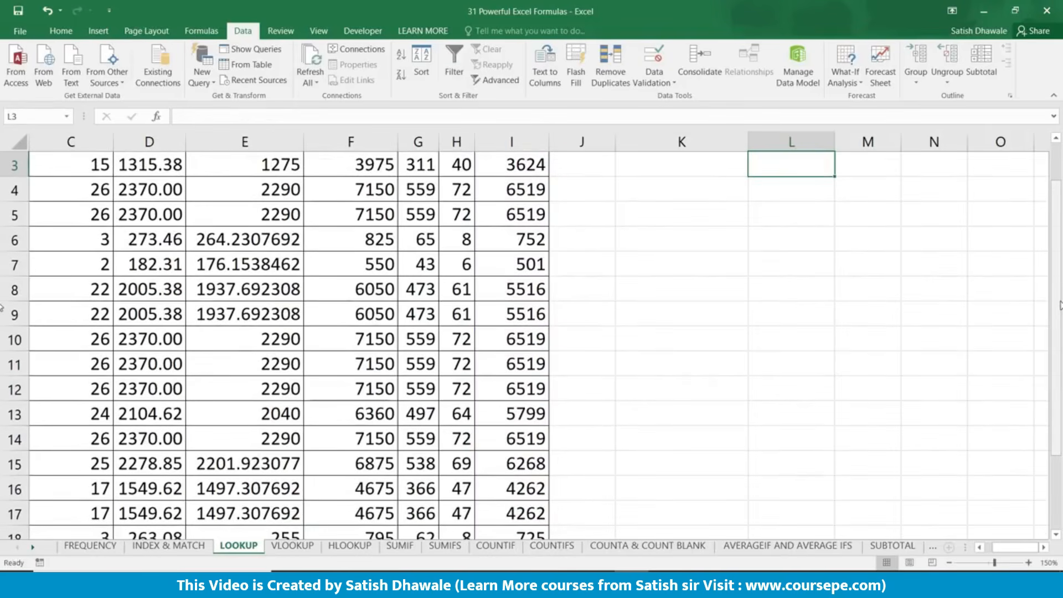
pyautogui.moveTo(1057, 311); pyautogui.dragTo(1058, 241)
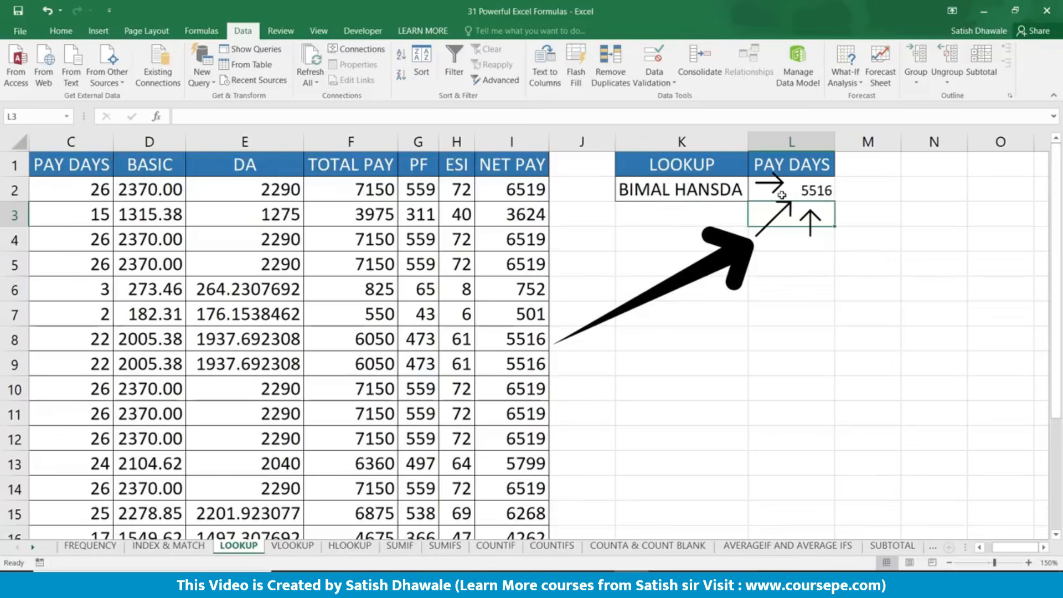
# Step: Check the chosen employee's net pay along row 8 and review the lookup and result ranges in L2's formula
pyautogui.moveTo(521, 343); pyautogui.dragTo(33, 336)
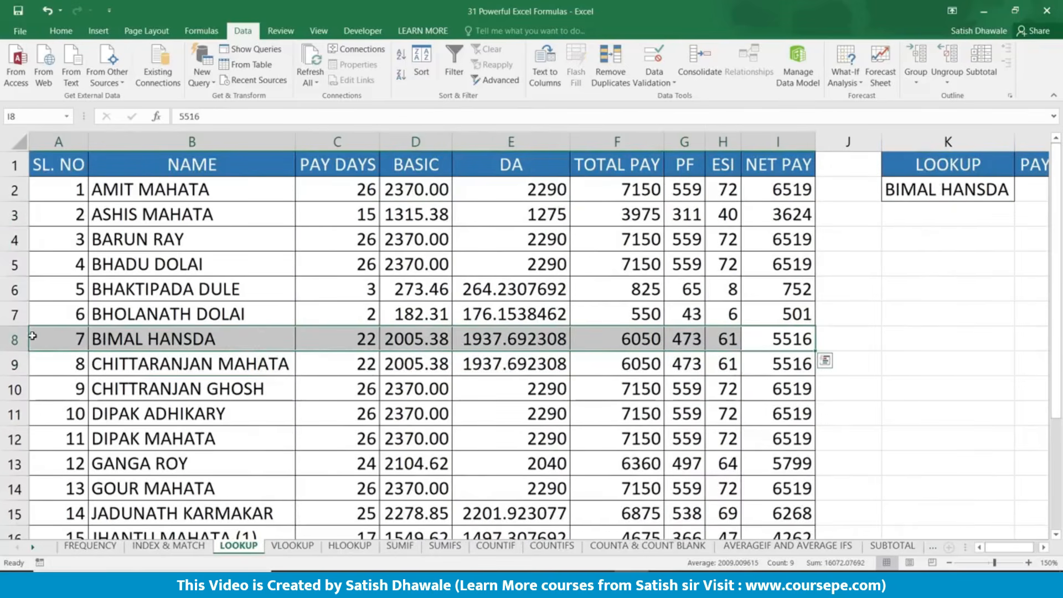
pyautogui.moveTo(1005, 547)
pyautogui.mouseDown()
pyautogui.moveTo(1025, 551)
pyautogui.moveTo(966, 552)
pyautogui.moveTo(1031, 546)
pyautogui.moveTo(968, 541)
pyautogui.moveTo(999, 545)
pyautogui.mouseUp()
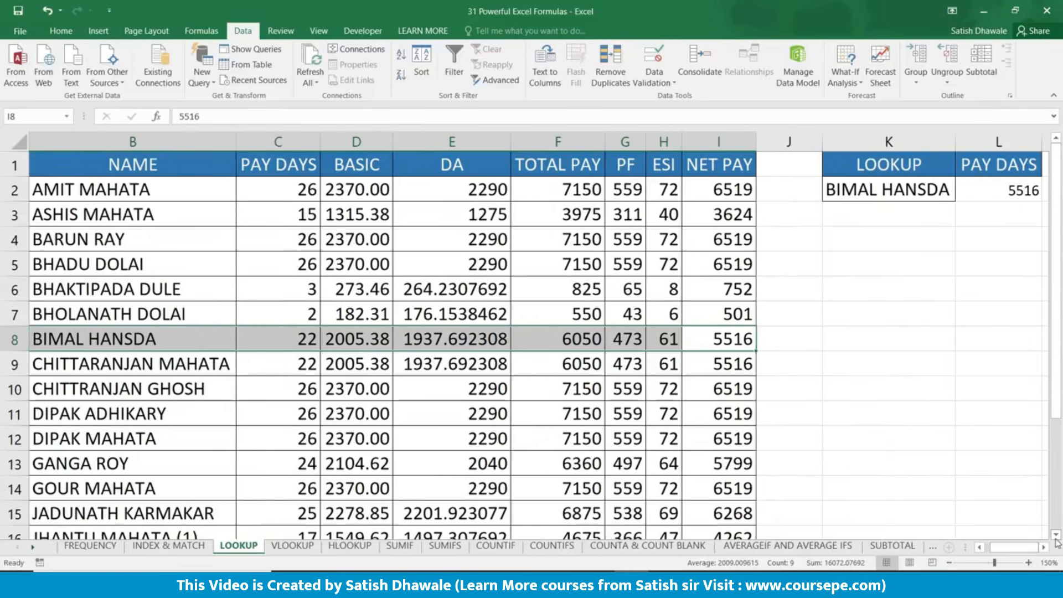
pyautogui.click(1043, 547)
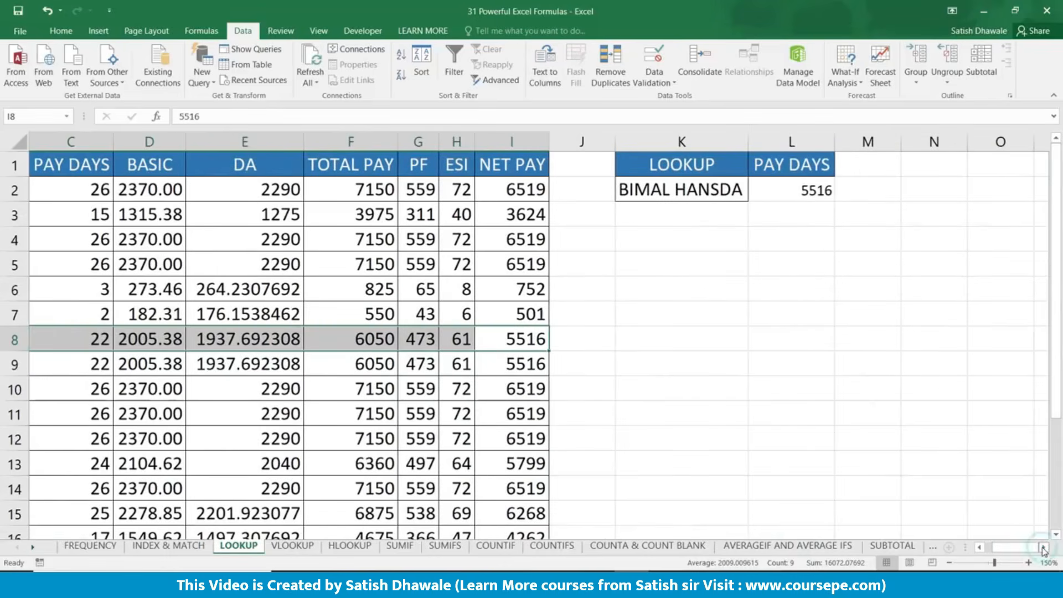
pyautogui.click(801, 195)
pyautogui.doubleClick(802, 190)
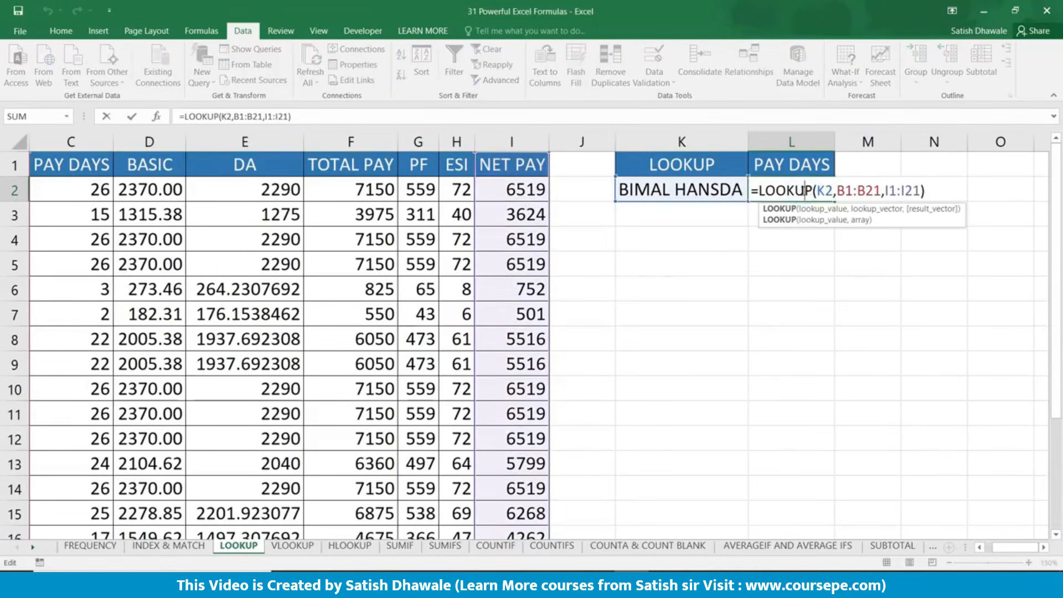
pyautogui.moveTo(838, 190); pyautogui.dragTo(921, 191)
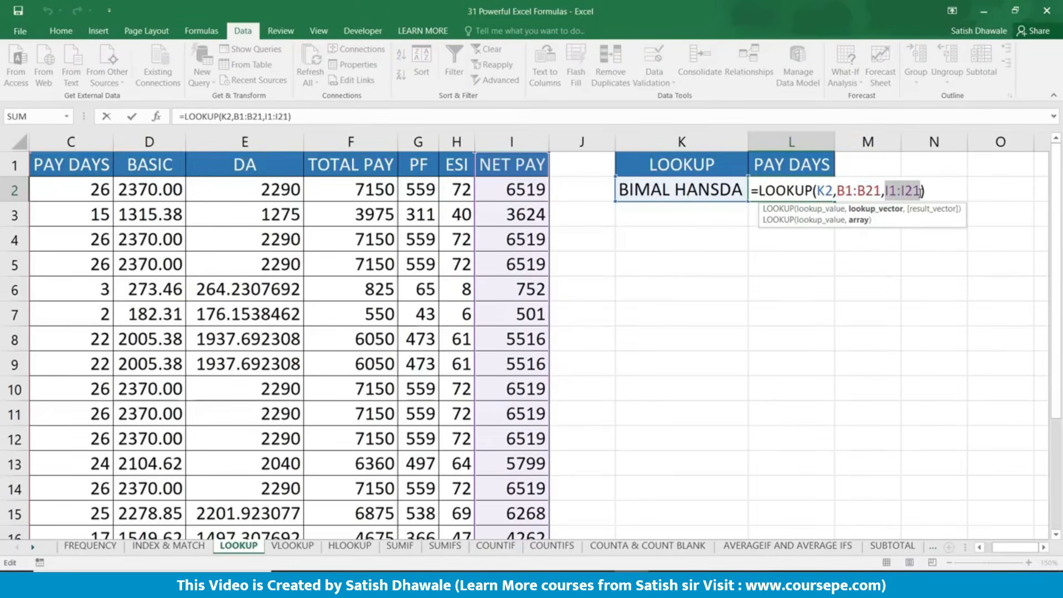
pyautogui.click(922, 191)
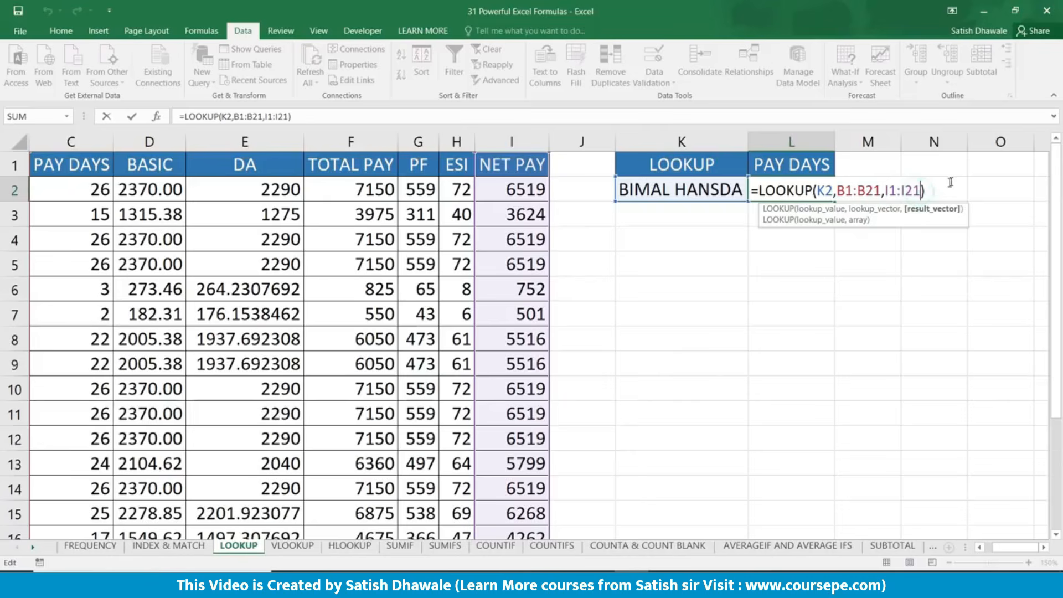
pyautogui.hotkey('ctrl', 'Return')
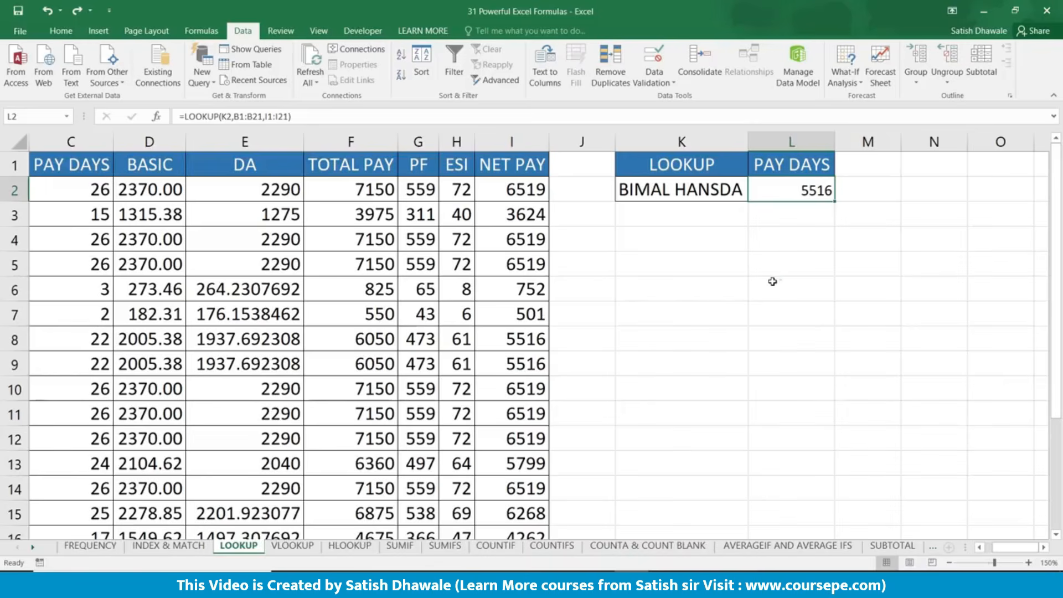
# Step: Change the header in L1 to SR NO and clear the formula in L2
pyautogui.moveTo(772, 283); pyautogui.dragTo(33, 286)
pyautogui.click(310, 165)
pyautogui.moveTo(1007, 547); pyautogui.dragTo(1014, 548)
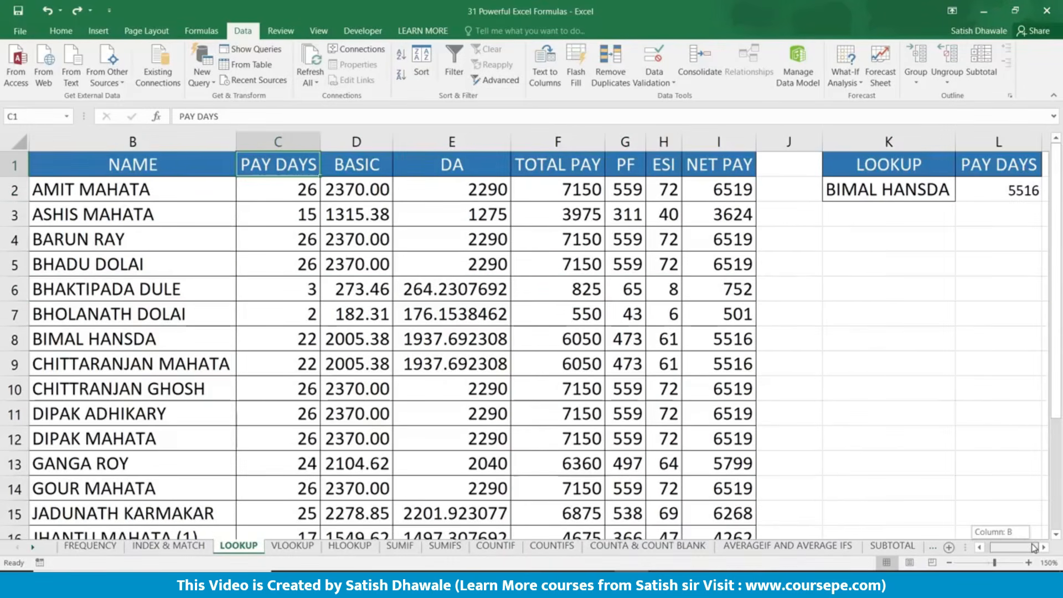
pyautogui.click(998, 167)
pyautogui.write('SR')
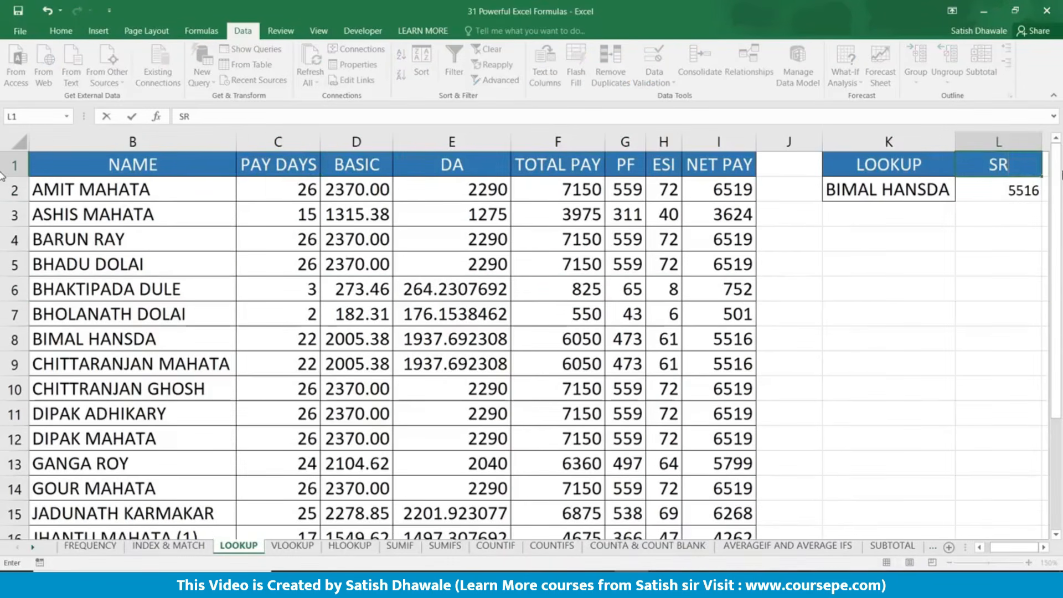
pyautogui.write(' NO')
pyautogui.press('Return')
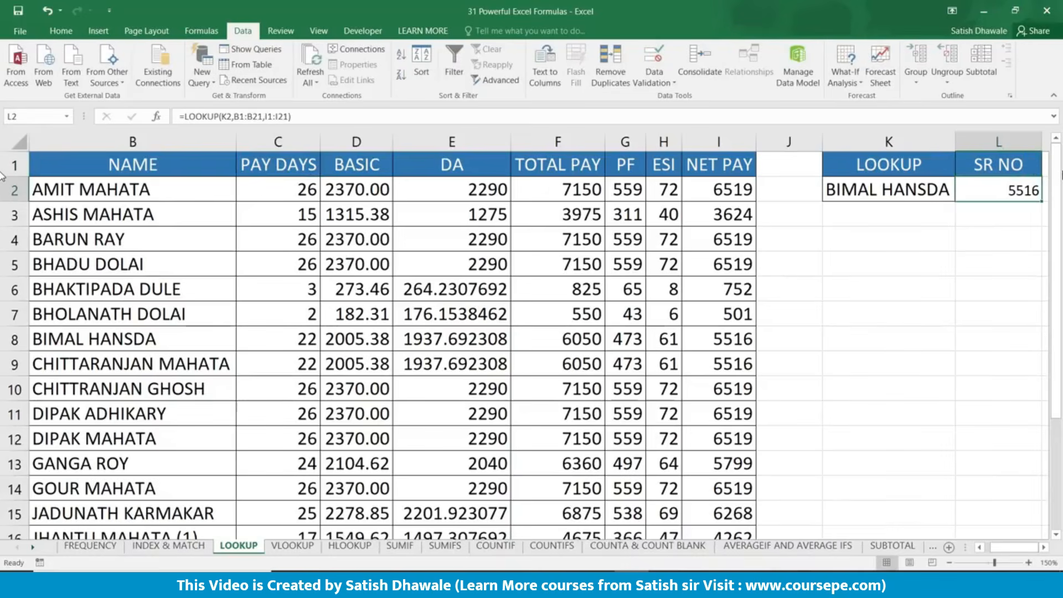
pyautogui.press('Delete')
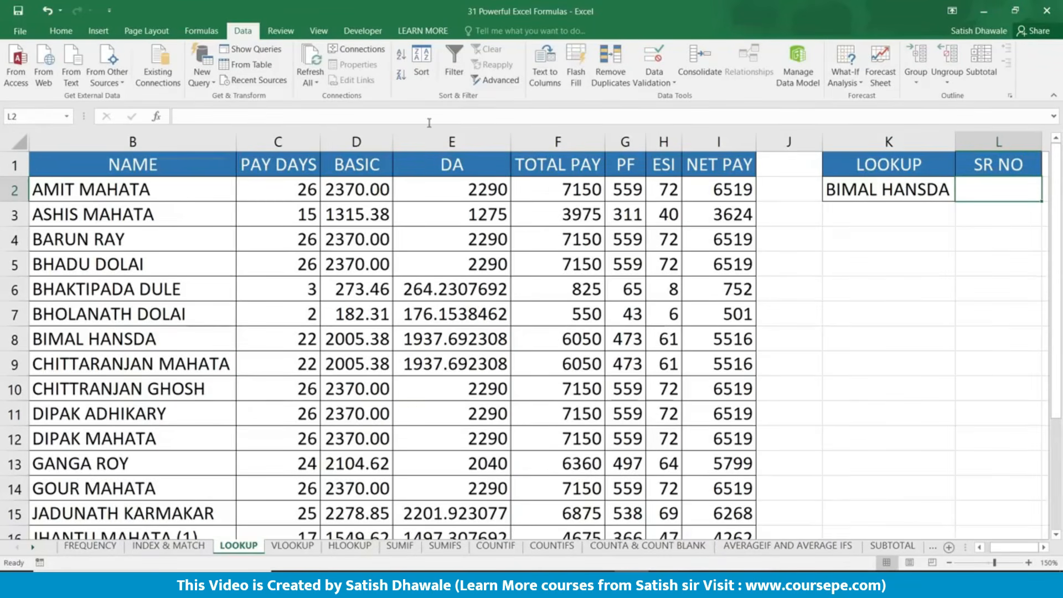
# Step: Start a new LOOKUP formula in L2 under SR NO, with K2 as the lookup value
pyautogui.moveTo(264, 238); pyautogui.dragTo(10, 239)
pyautogui.moveTo(54, 180); pyautogui.dragTo(50, 304)
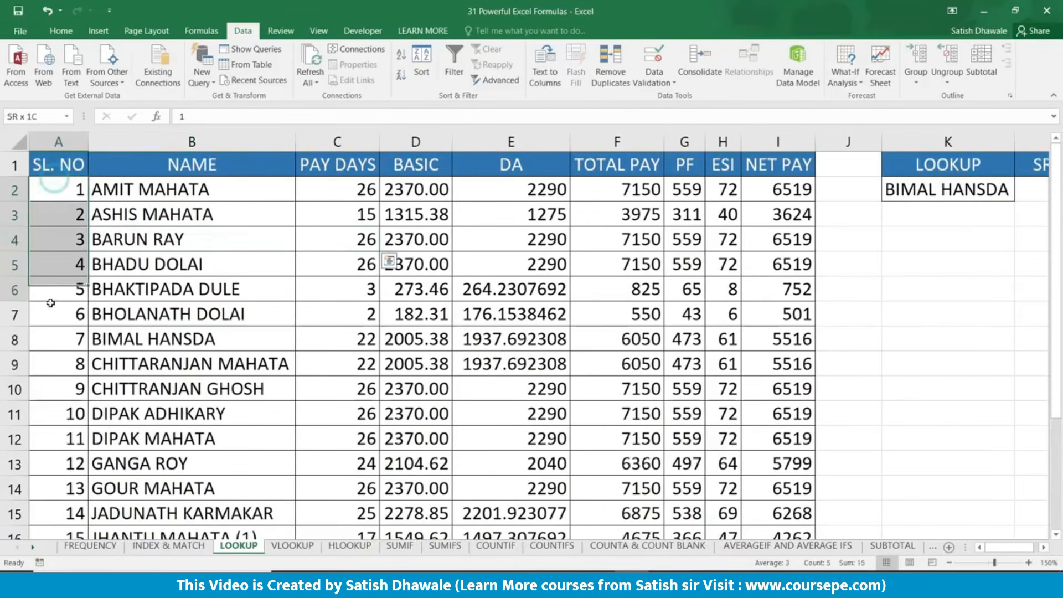
pyautogui.moveTo(227, 166); pyautogui.dragTo(233, 390)
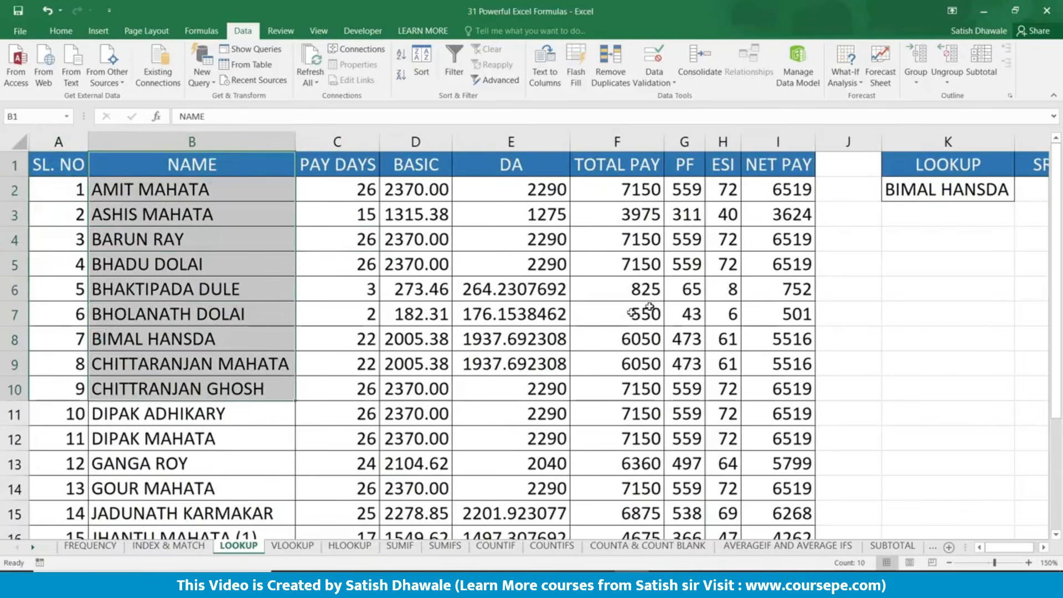
pyautogui.moveTo(649, 308); pyautogui.dragTo(880, 266)
pyautogui.click(507, 193)
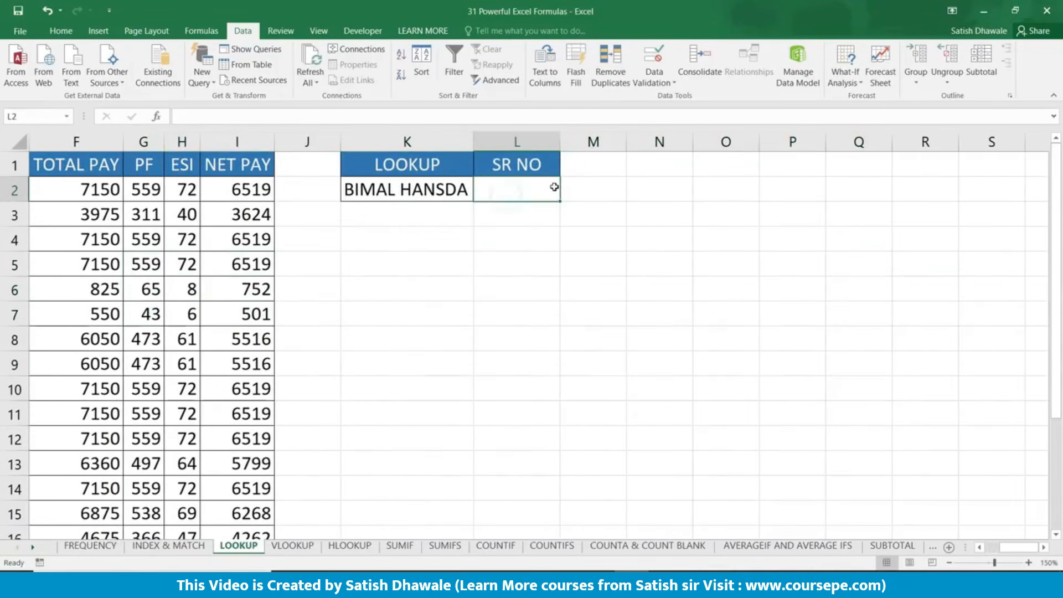
pyautogui.write('=LO')
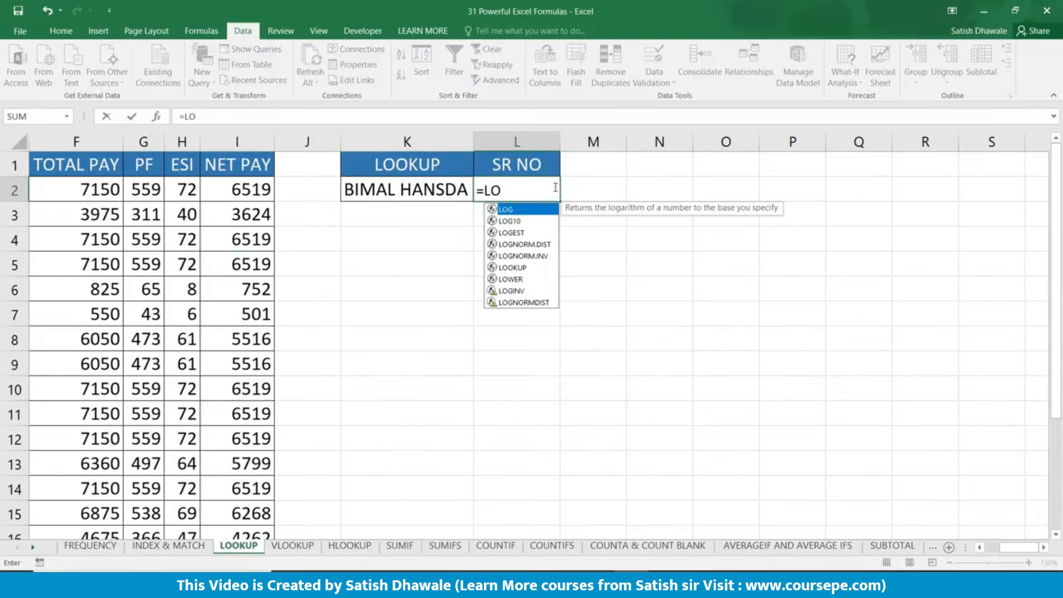
pyautogui.write('OKUP(')
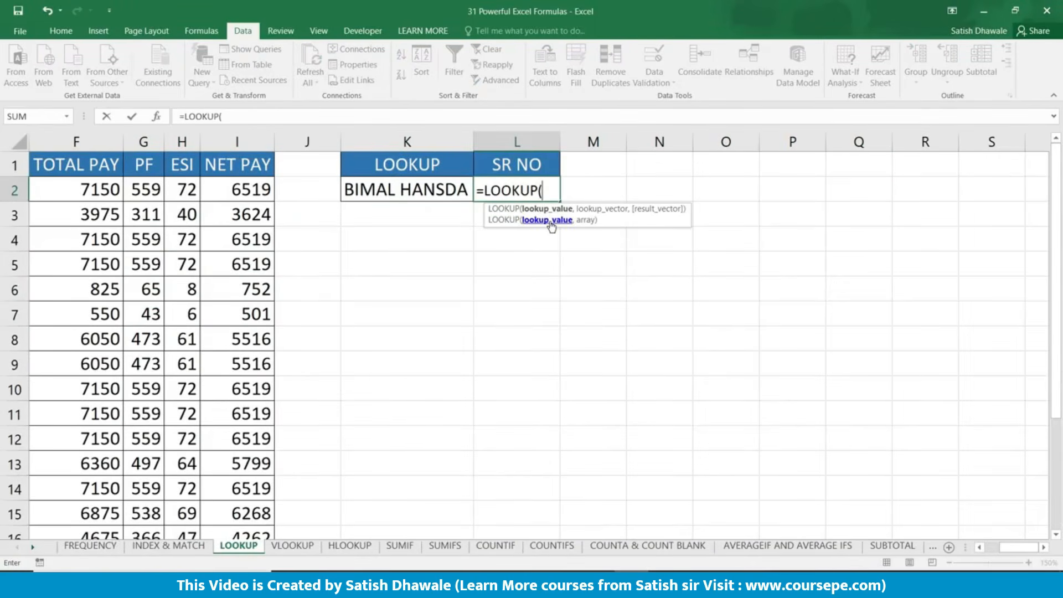
pyautogui.click(443, 190)
pyautogui.write(',')
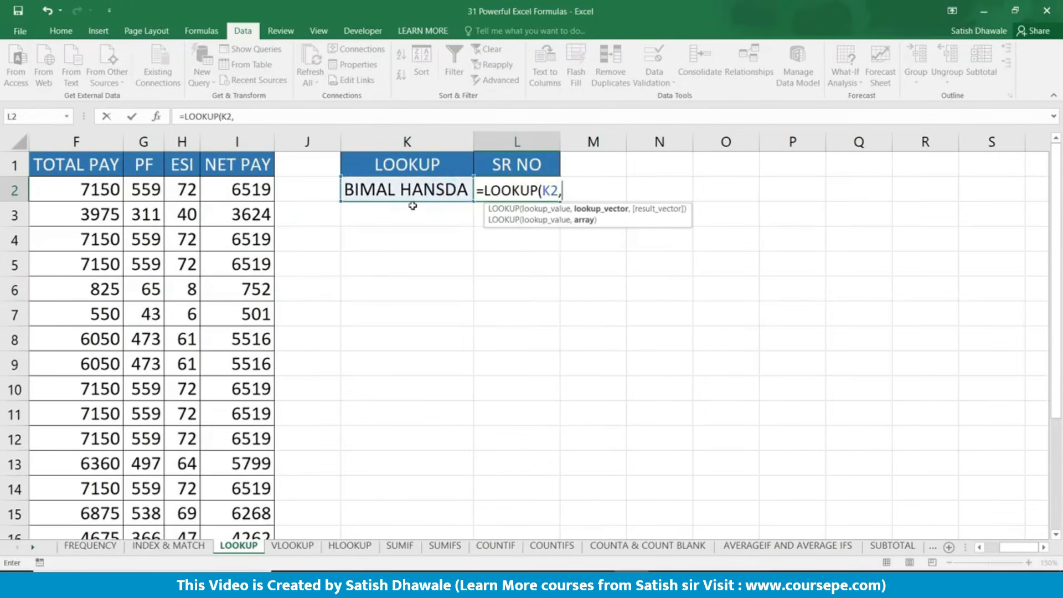
# Step: Set the NAME column range B1:B21 as the lookup vector in L2's LOOKUP formula
pyautogui.moveTo(204, 214); pyautogui.dragTo(5, 180)
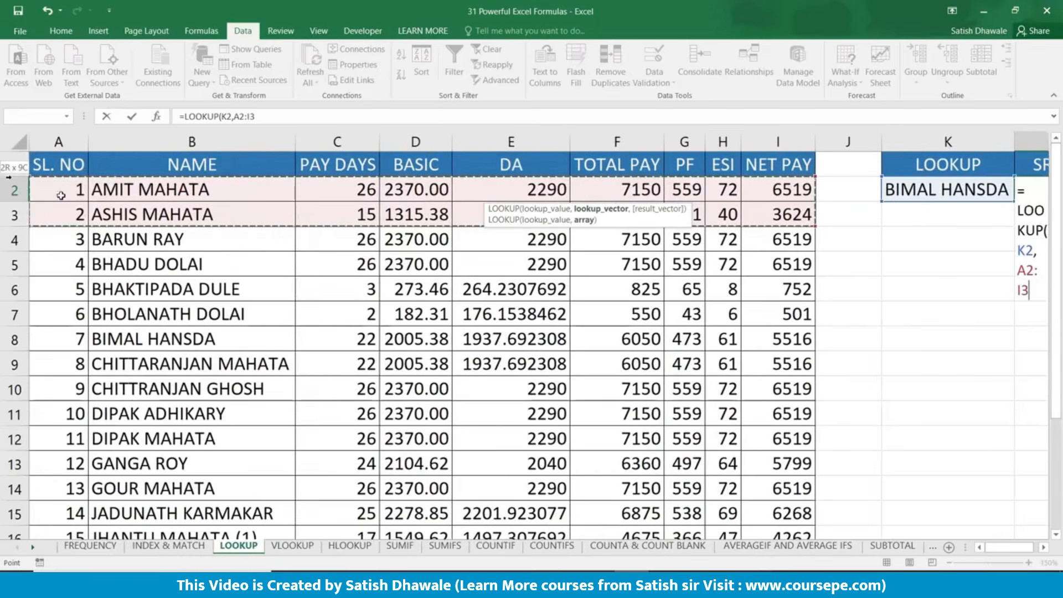
pyautogui.moveTo(228, 165); pyautogui.dragTo(210, 489)
pyautogui.moveTo(994, 548); pyautogui.dragTo(1006, 549)
pyautogui.moveTo(1056, 420); pyautogui.dragTo(1057, 288)
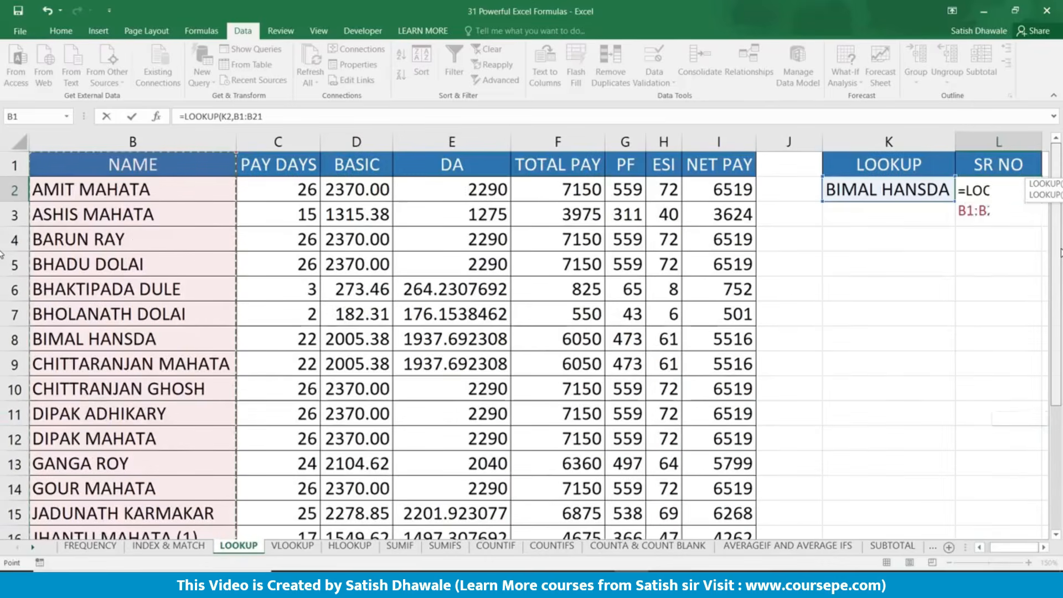
pyautogui.click(1042, 549)
pyautogui.click(1042, 548)
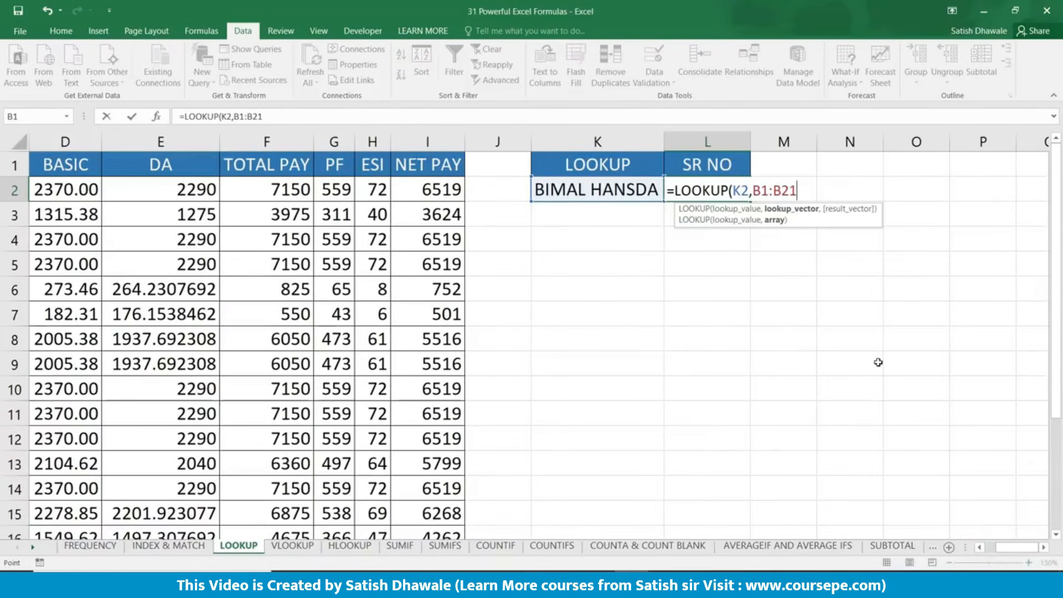
pyautogui.write(',')
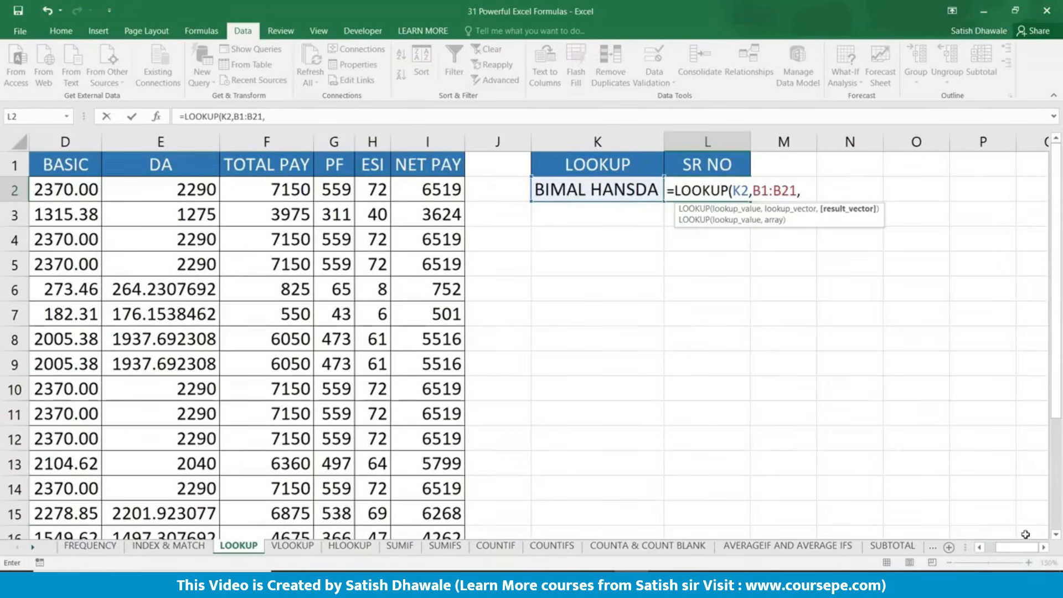
# Step: Set the SL. NO range A1:A21 as the result vector and enter the LOOKUP formula in L2
pyautogui.moveTo(1017, 549); pyautogui.dragTo(972, 551)
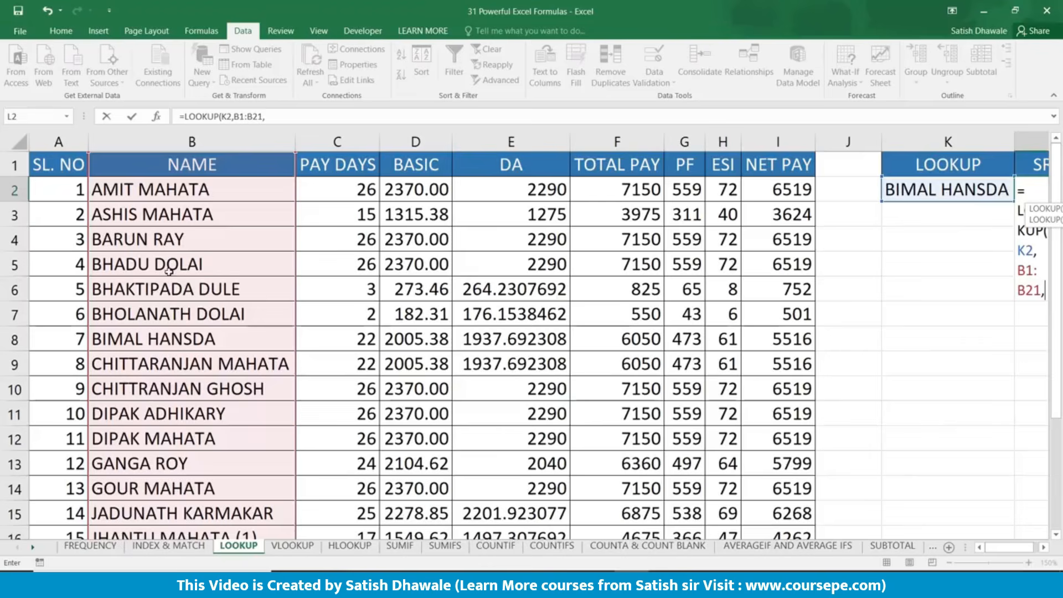
pyautogui.moveTo(55, 162); pyautogui.dragTo(67, 518)
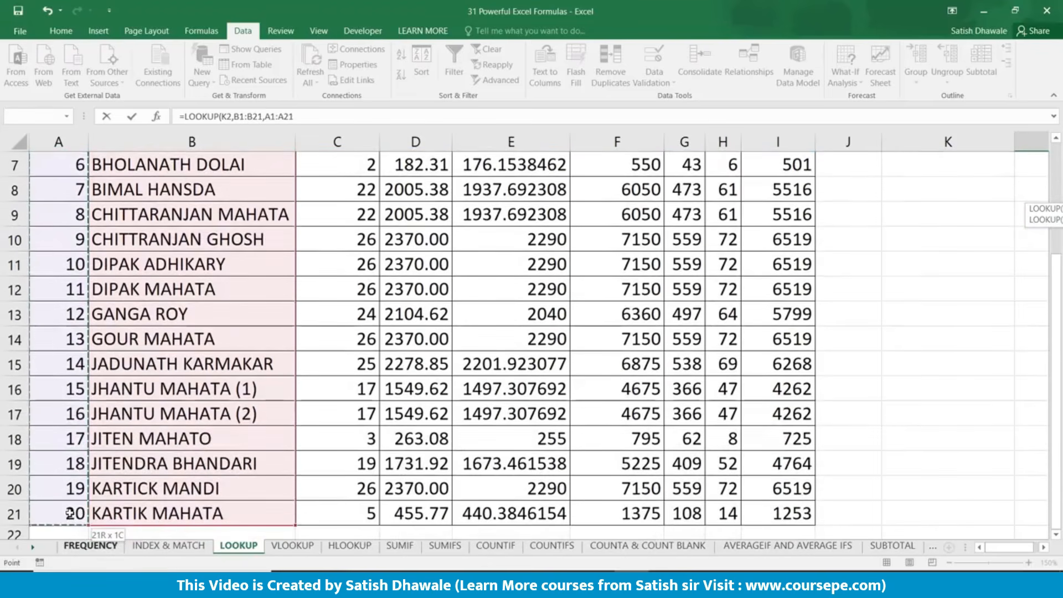
pyautogui.press('Return')
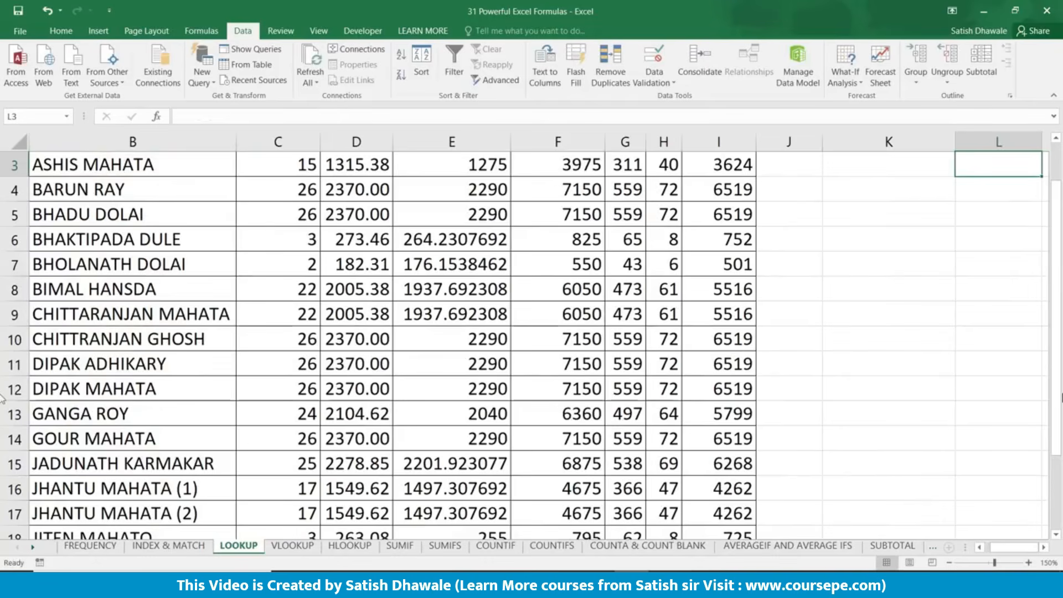
pyautogui.moveTo(1057, 388); pyautogui.dragTo(1056, 382)
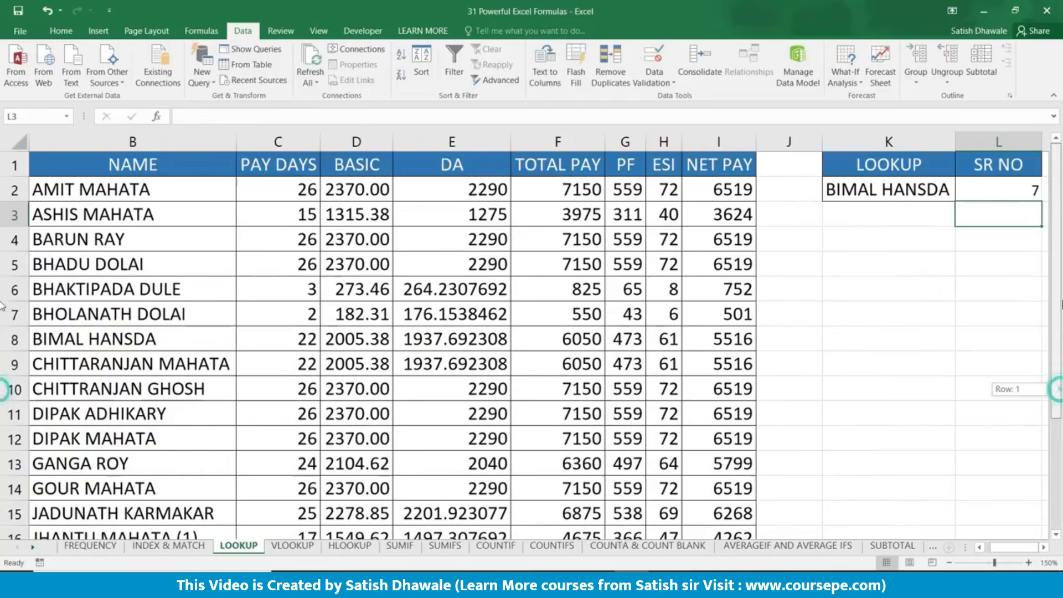
# Step: Compare the serial number returned in L2 with the chosen employee's entry in A8 and B8
pyautogui.click(1010, 192)
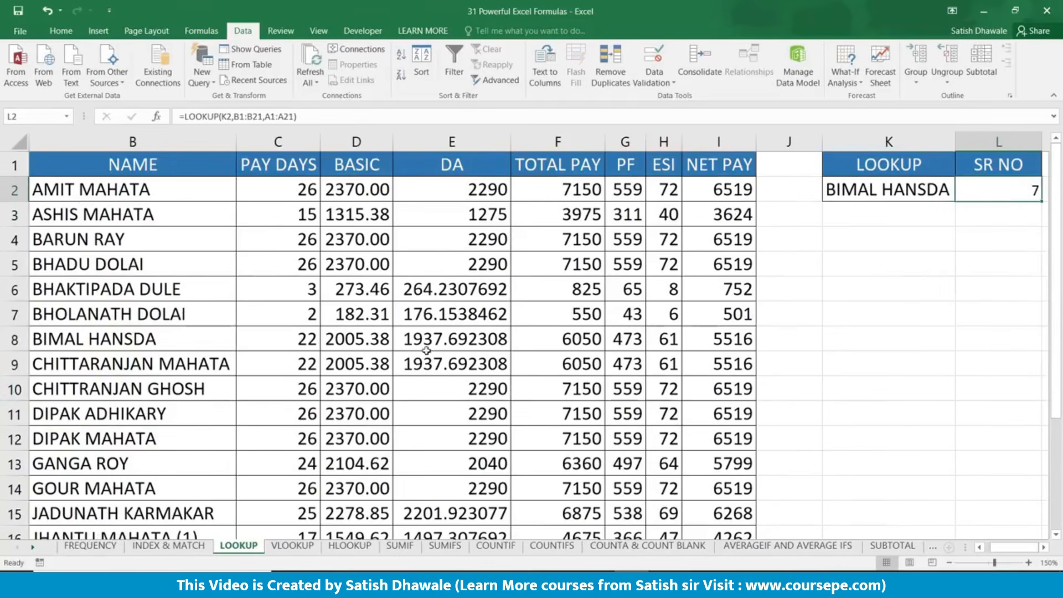
pyautogui.moveTo(273, 373); pyautogui.dragTo(29, 359)
pyautogui.moveTo(171, 342); pyautogui.dragTo(166, 355)
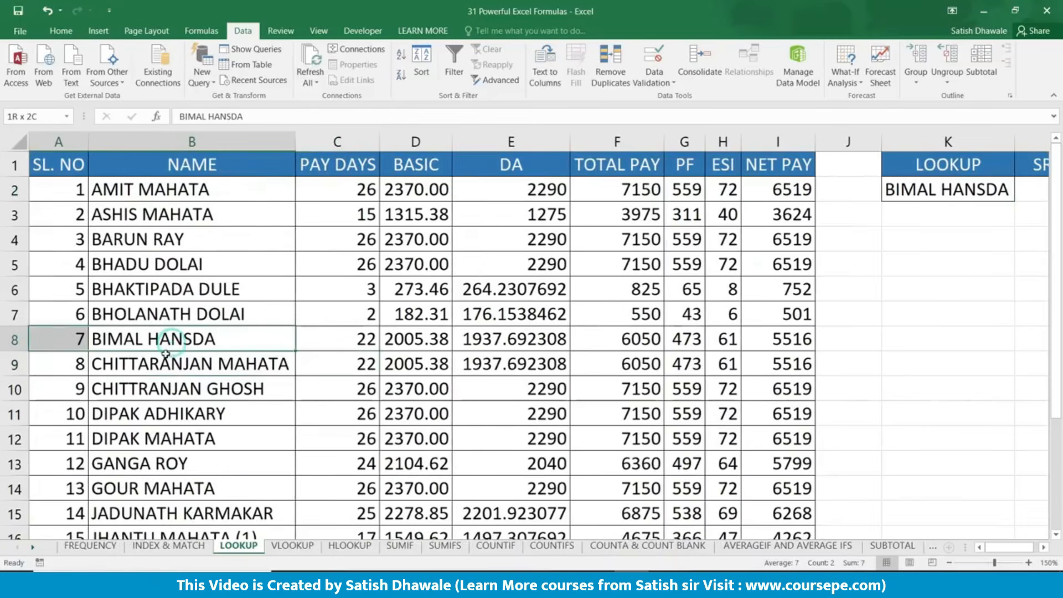
pyautogui.moveTo(723, 413); pyautogui.dragTo(820, 413)
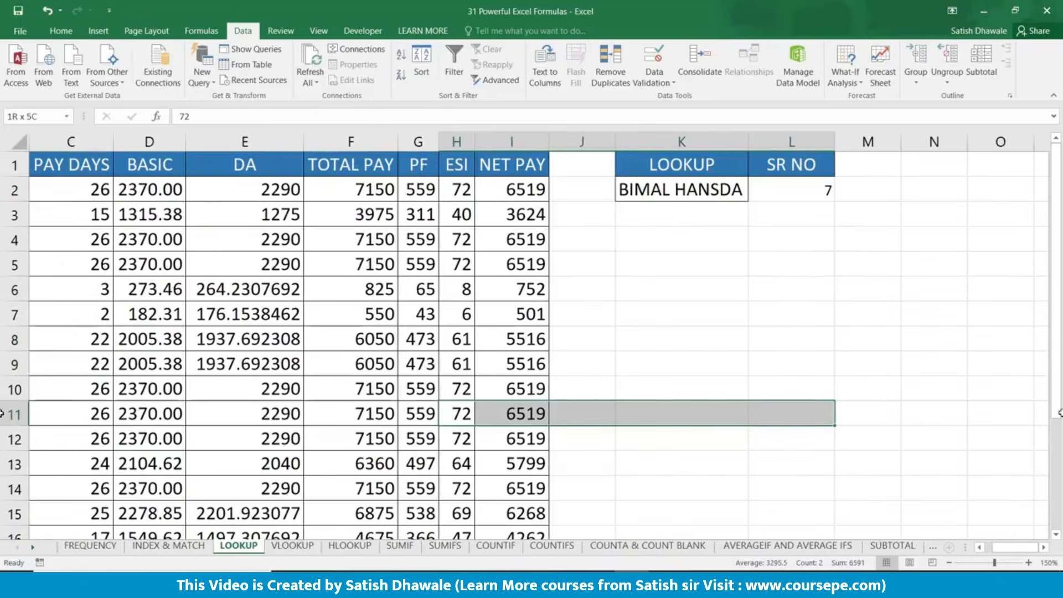
pyautogui.click(793, 190)
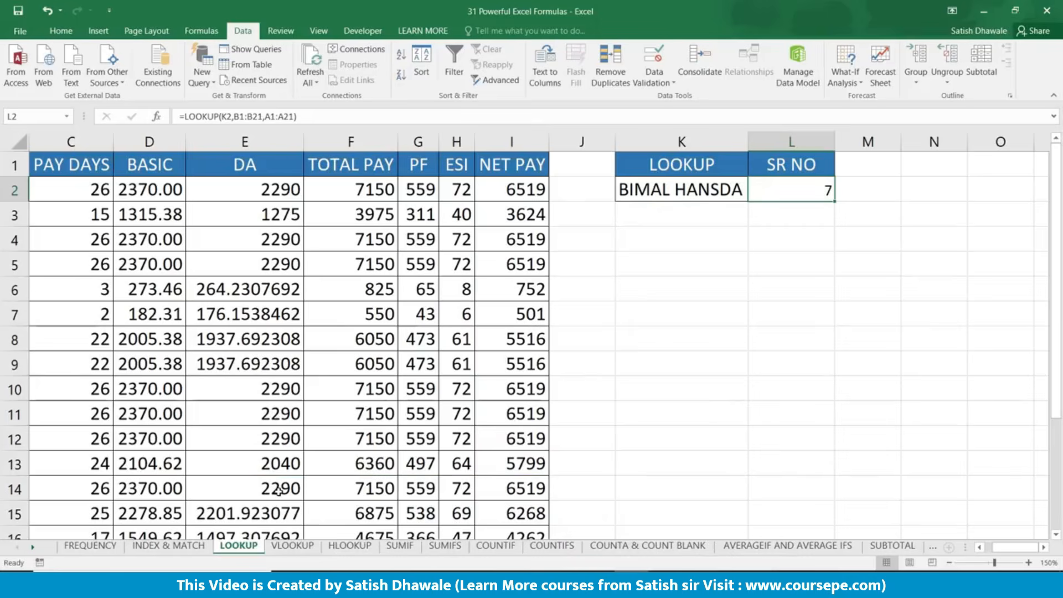
# Step: Switch to the VLOOKUP sheet
pyautogui.click(294, 543)
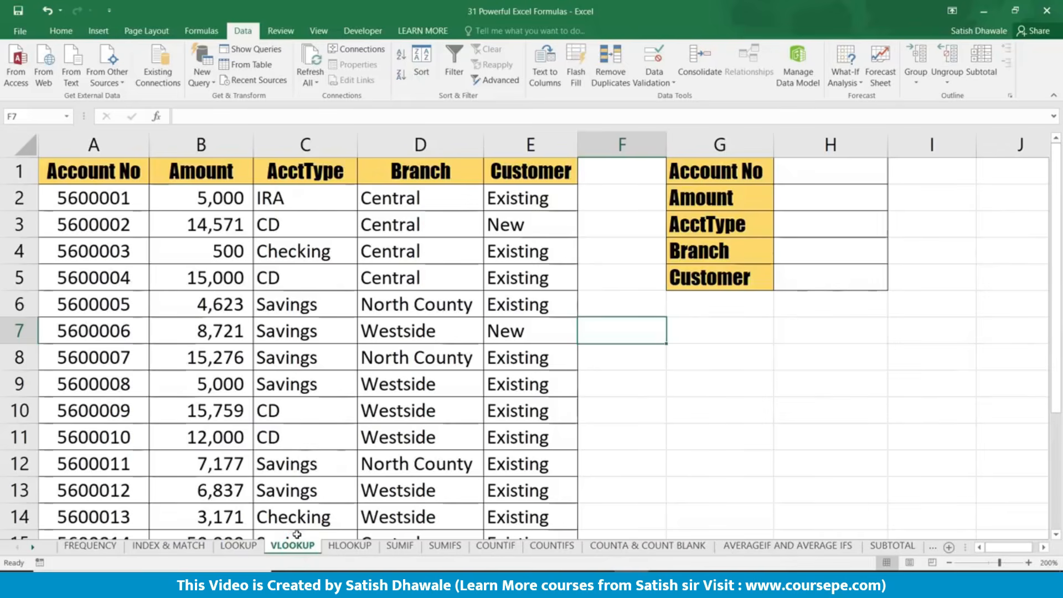
# Step: Review the account table's columns and the empty lookup fields in H1:H5 that are meant to pull from it
pyautogui.moveTo(362, 331); pyautogui.dragTo(41, 334)
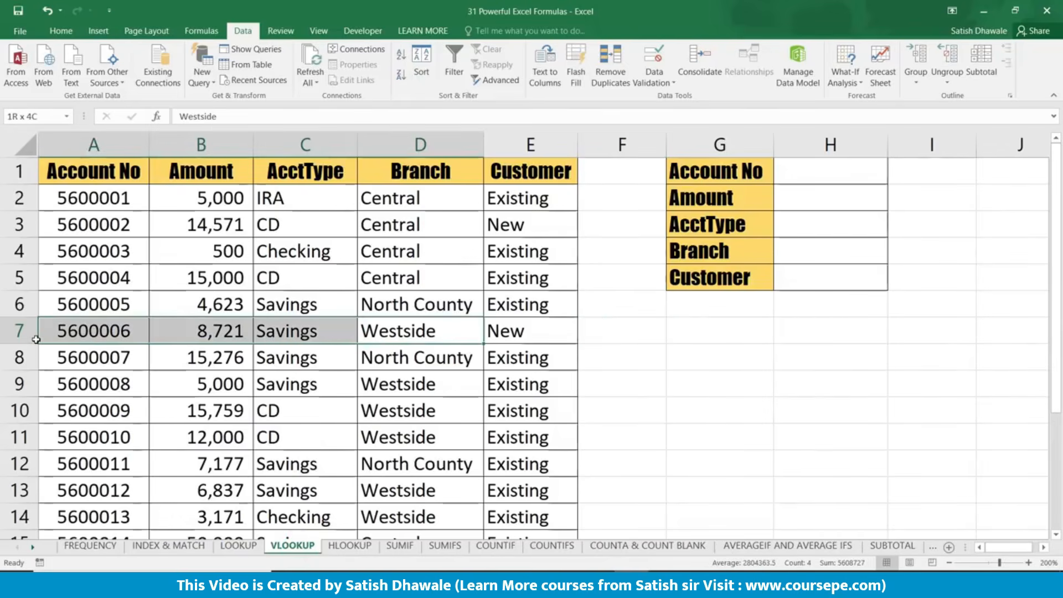
pyautogui.click(119, 252)
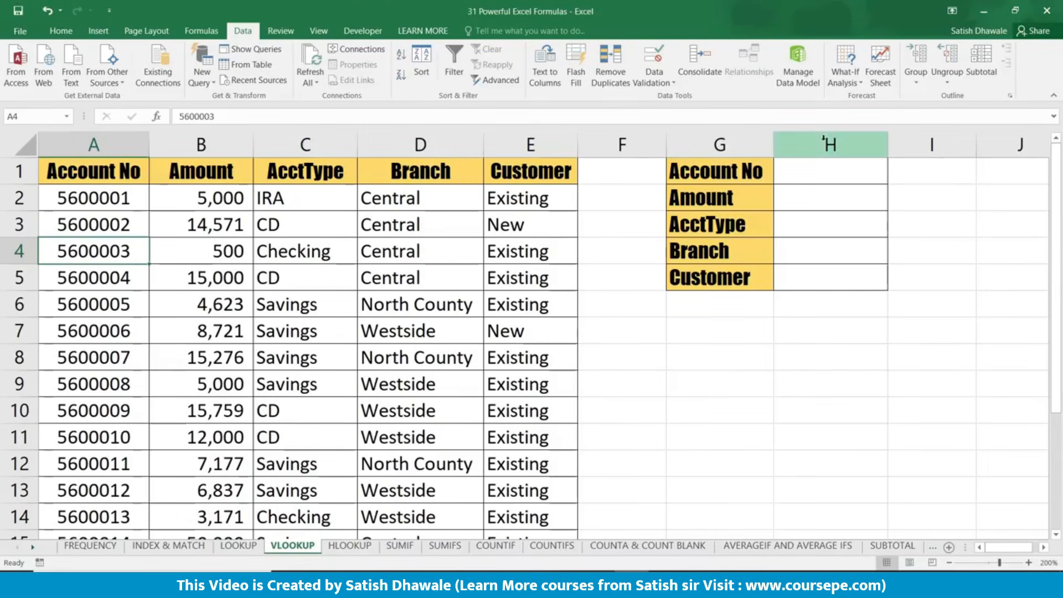
pyautogui.click(811, 168)
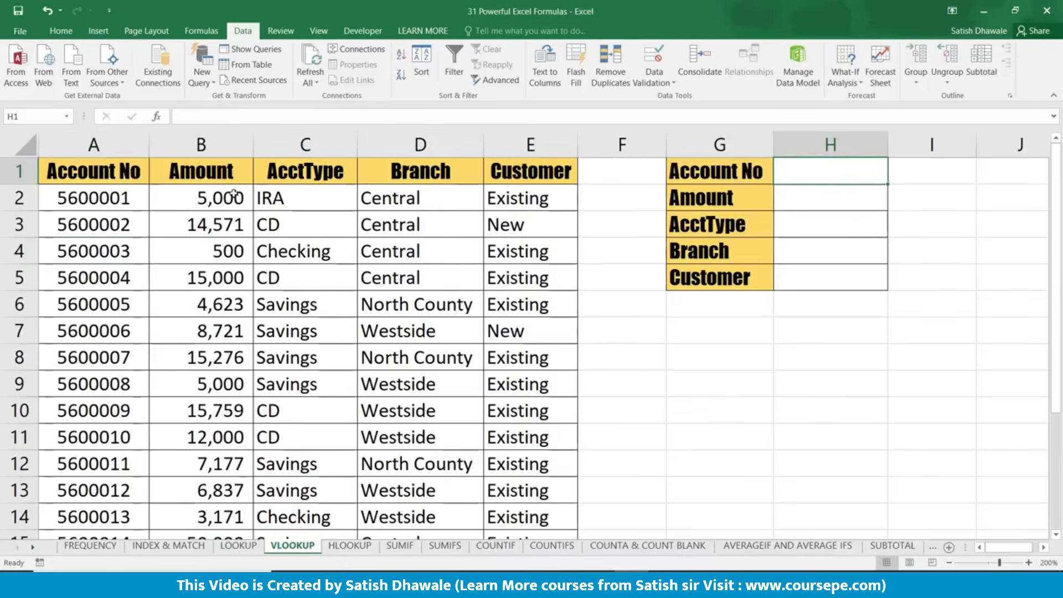
pyautogui.moveTo(234, 193); pyautogui.dragTo(235, 277)
pyautogui.moveTo(302, 196); pyautogui.dragTo(333, 280)
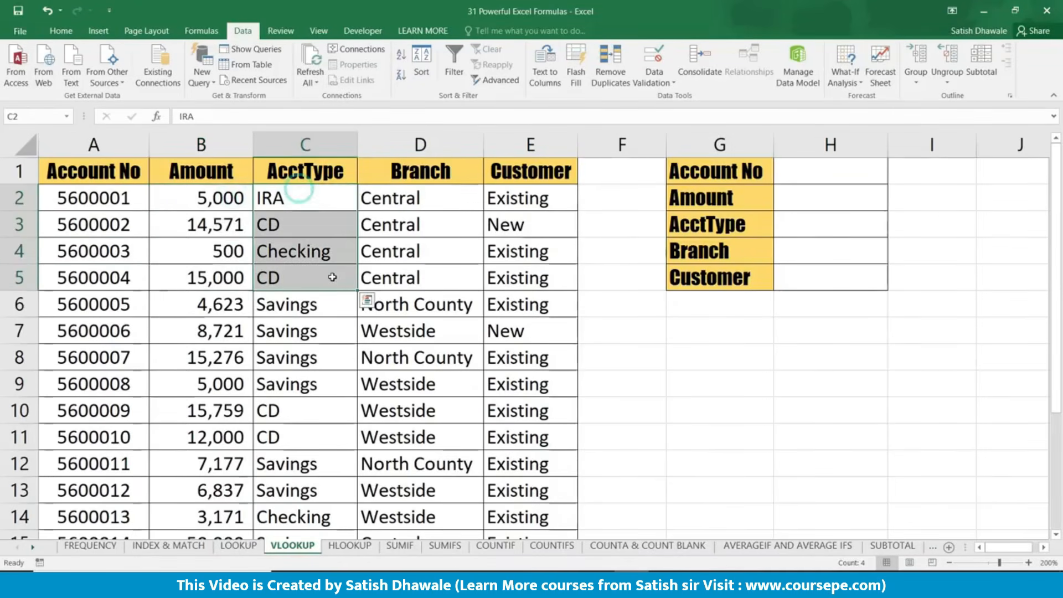
pyautogui.moveTo(433, 208); pyautogui.dragTo(421, 357)
pyautogui.moveTo(526, 198); pyautogui.dragTo(532, 357)
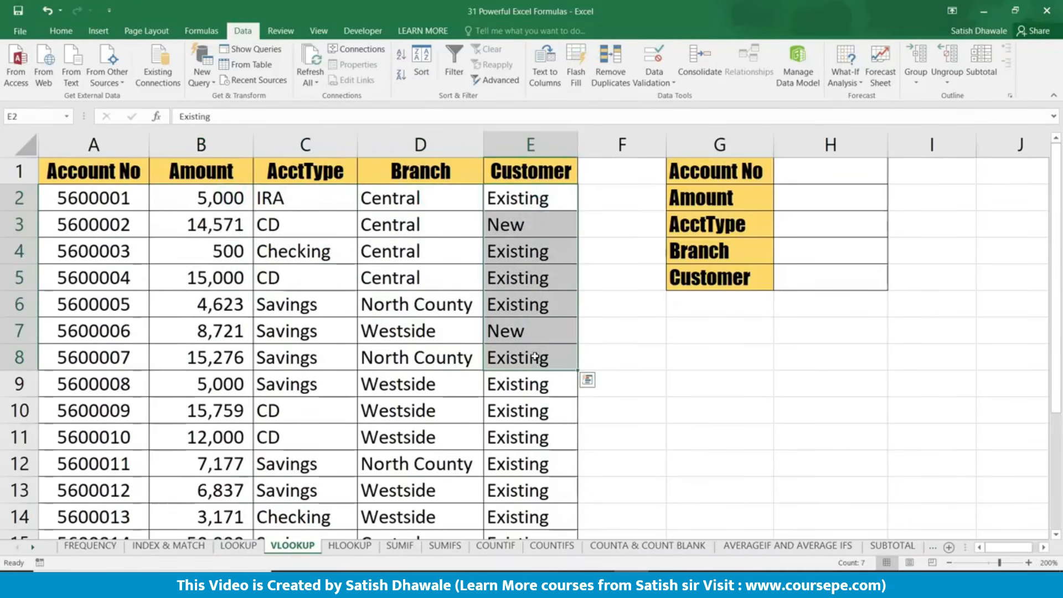
pyautogui.moveTo(805, 201); pyautogui.dragTo(790, 299)
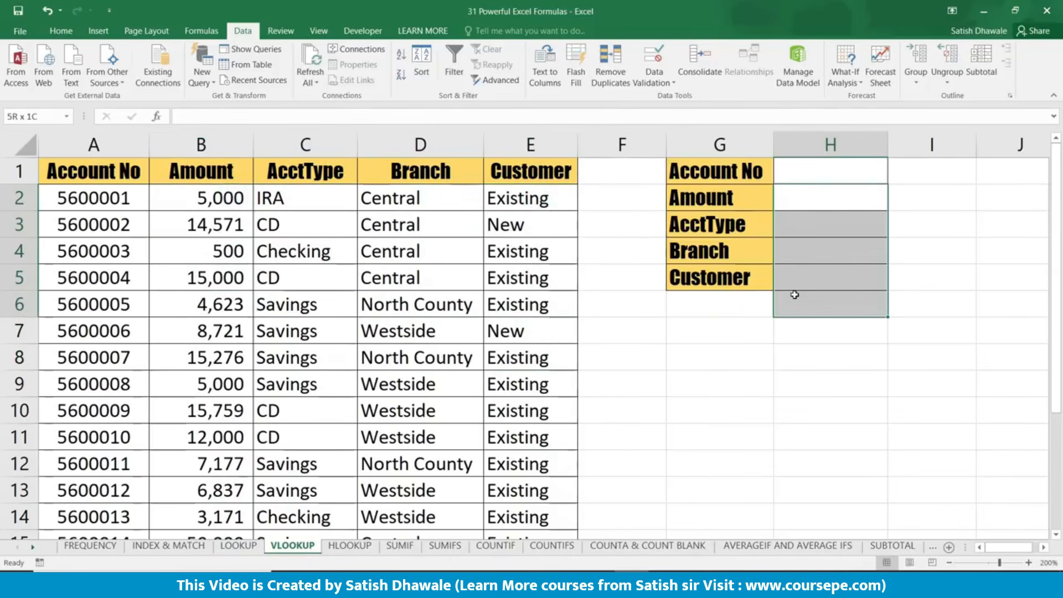
pyautogui.click(856, 180)
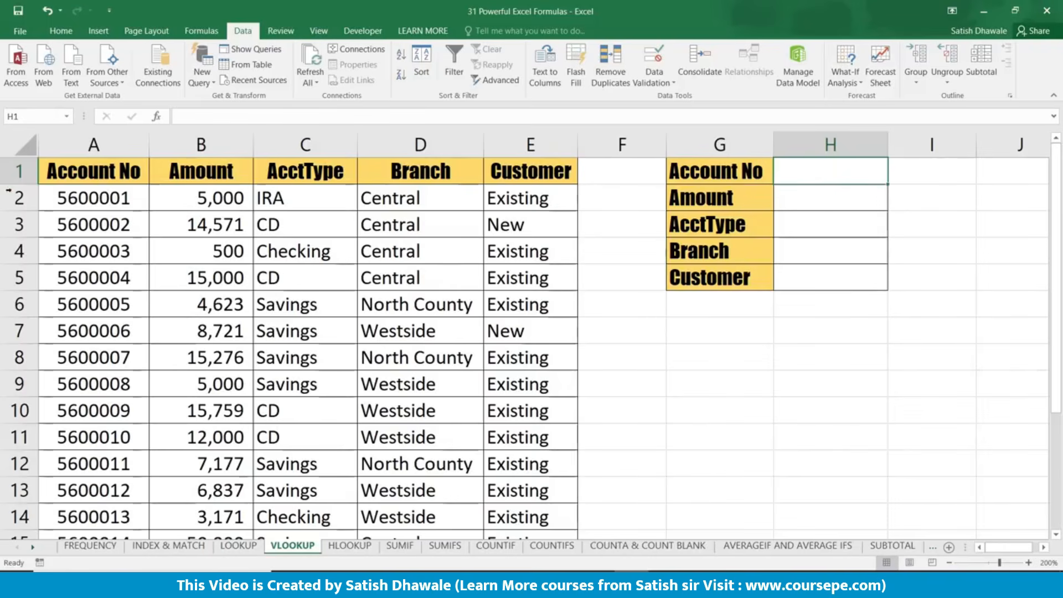
pyautogui.moveTo(89, 171); pyautogui.dragTo(518, 460)
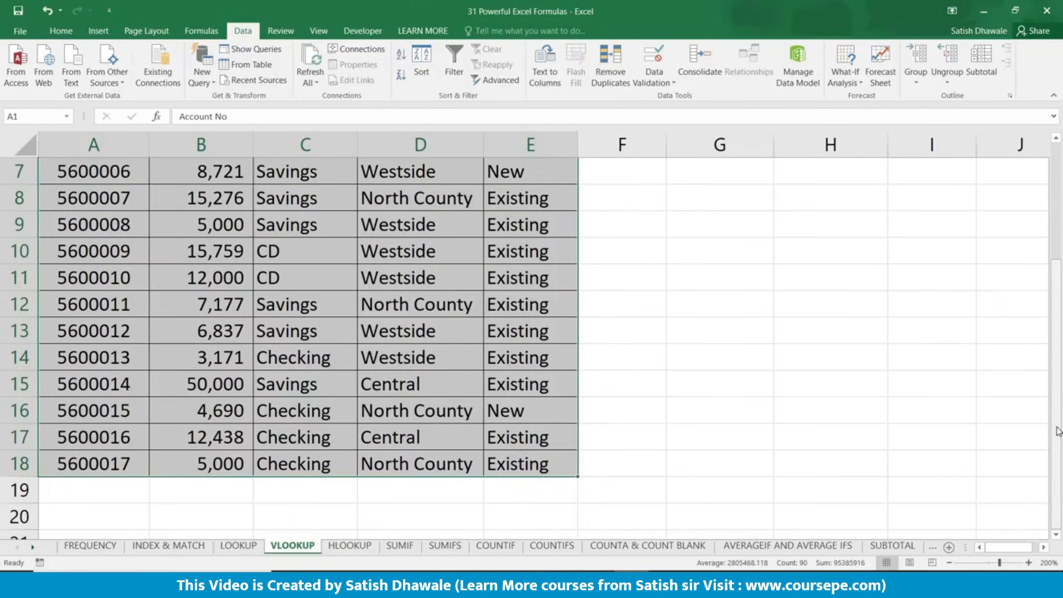
pyautogui.moveTo(1057, 427); pyautogui.dragTo(1059, 233)
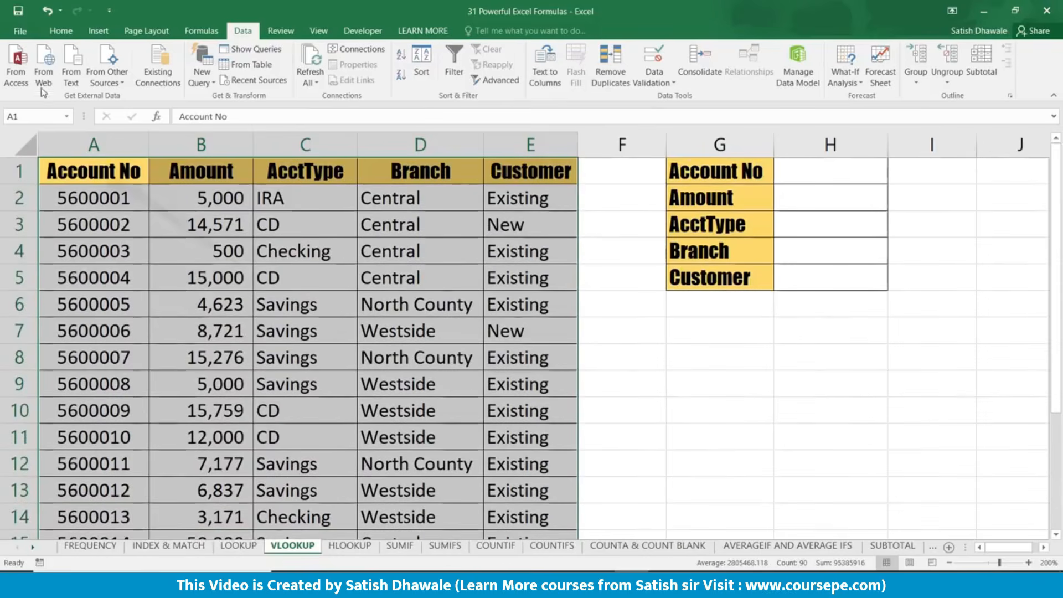
pyautogui.click(23, 115)
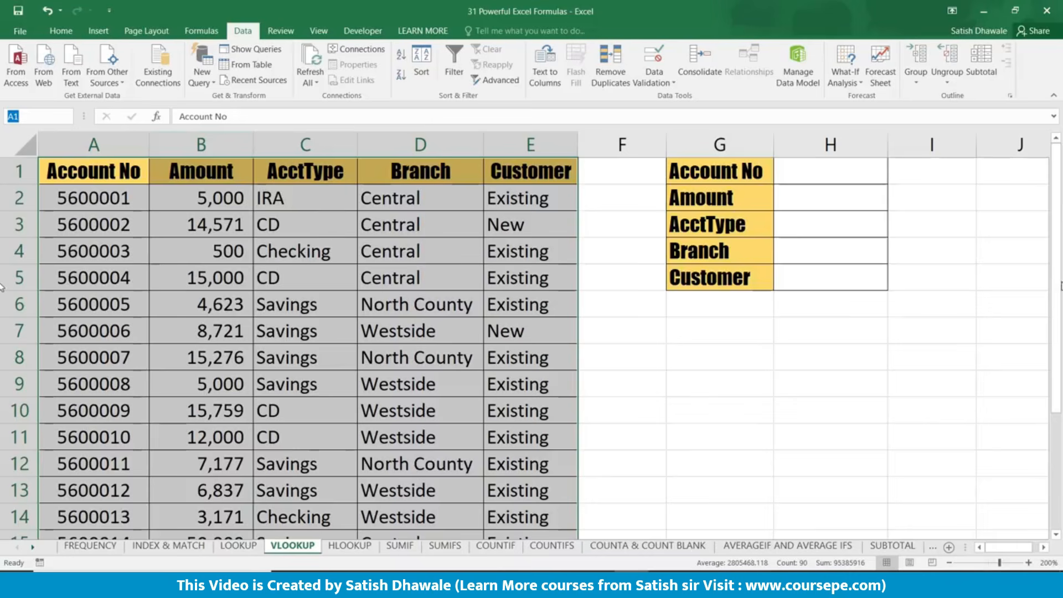
pyautogui.moveTo(1058, 283); pyautogui.dragTo(1056, 403)
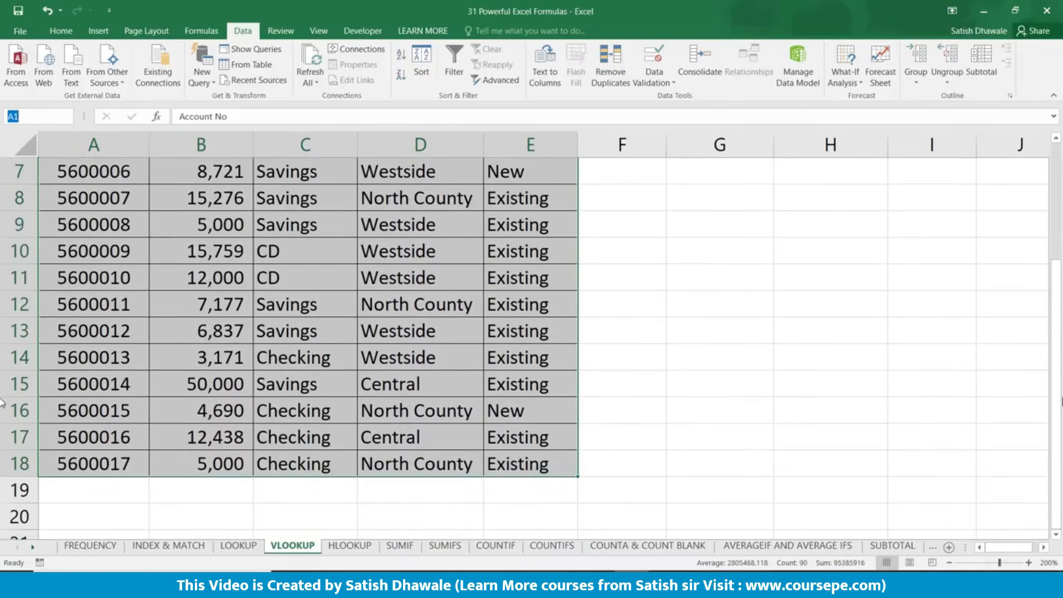
pyautogui.moveTo(1058, 400); pyautogui.dragTo(1057, 270)
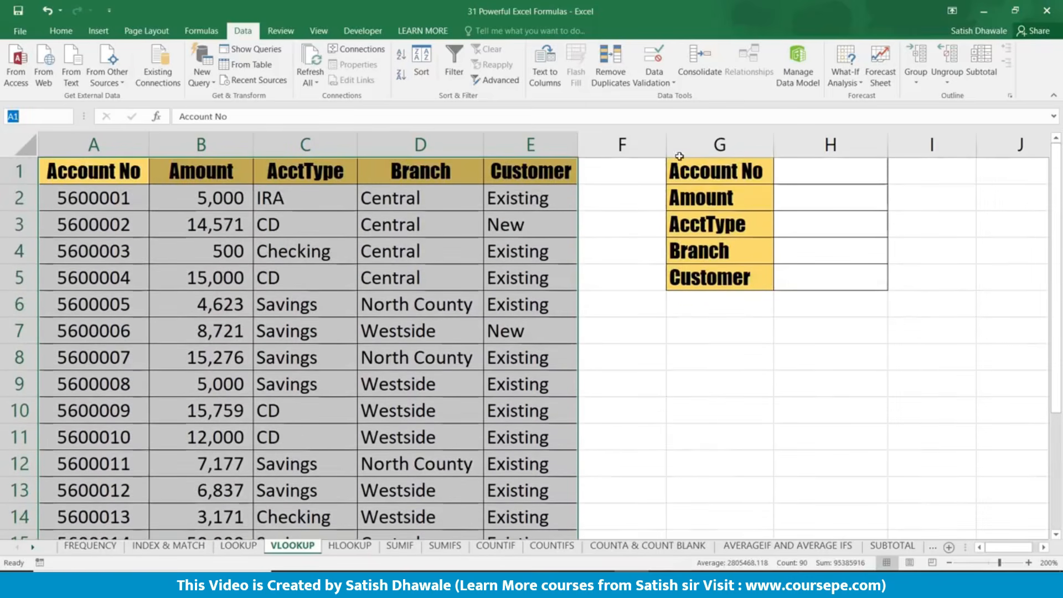
# Step: Name the whole columns A through E as the range LIST1
pyautogui.moveTo(86, 143); pyautogui.dragTo(562, 145)
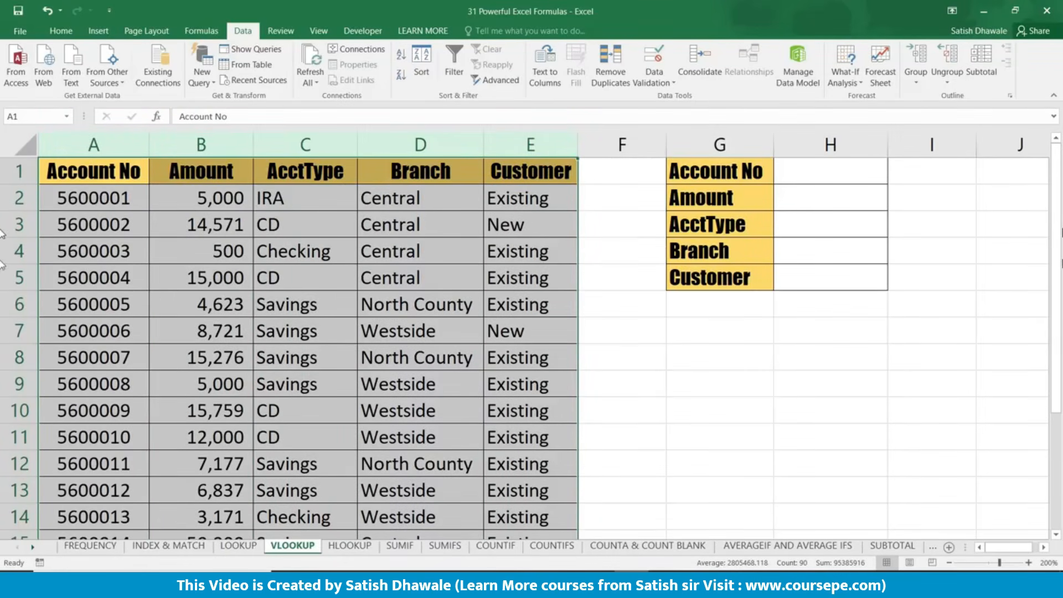
pyautogui.moveTo(1059, 293); pyautogui.dragTo(1052, 216)
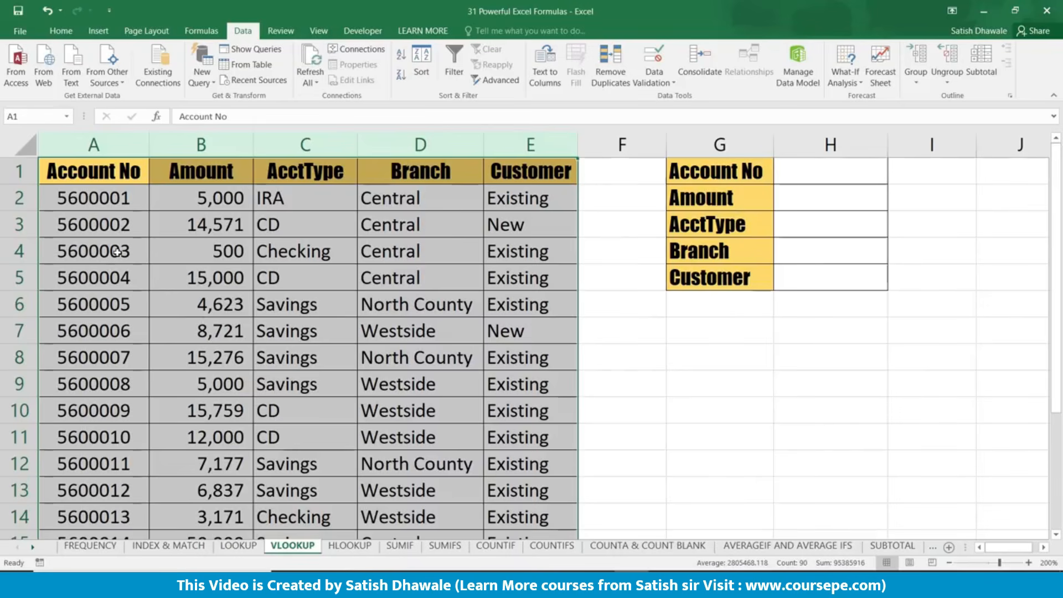
pyautogui.click(5, 116)
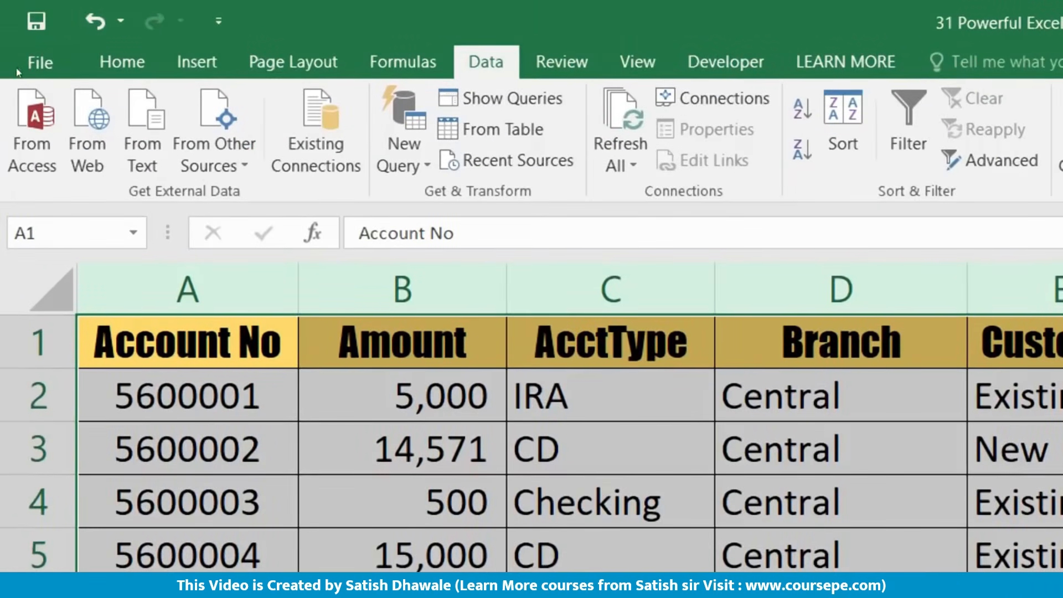
pyautogui.click(47, 233)
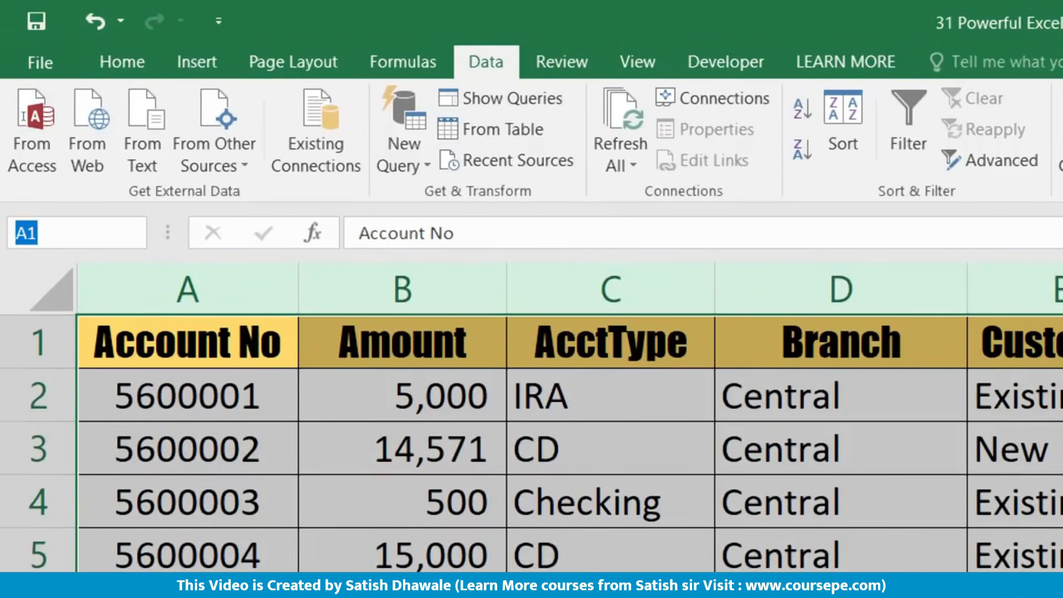
pyautogui.write('LIST')
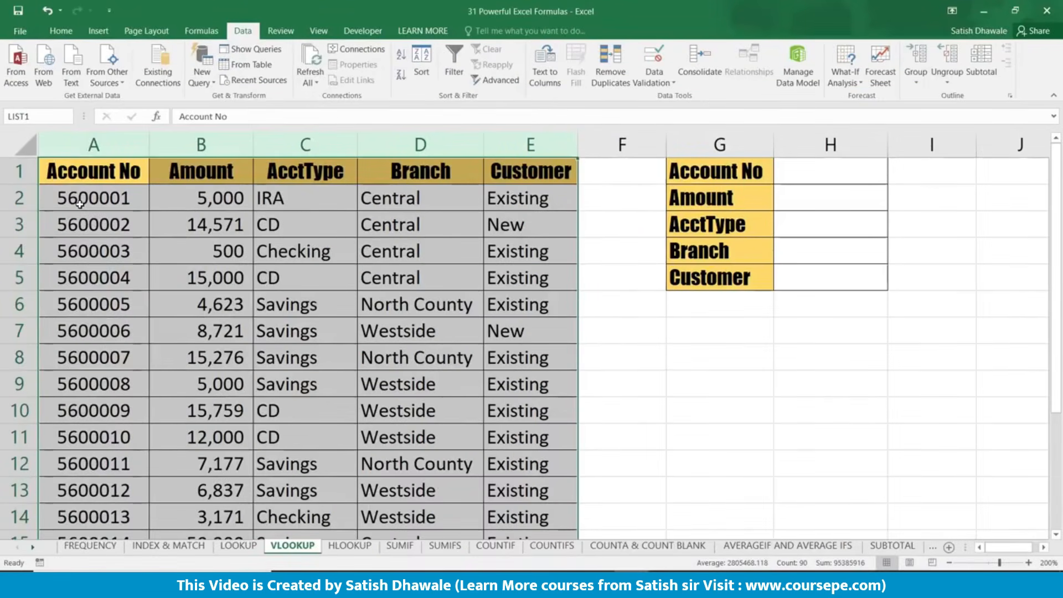
pyautogui.press('Return')
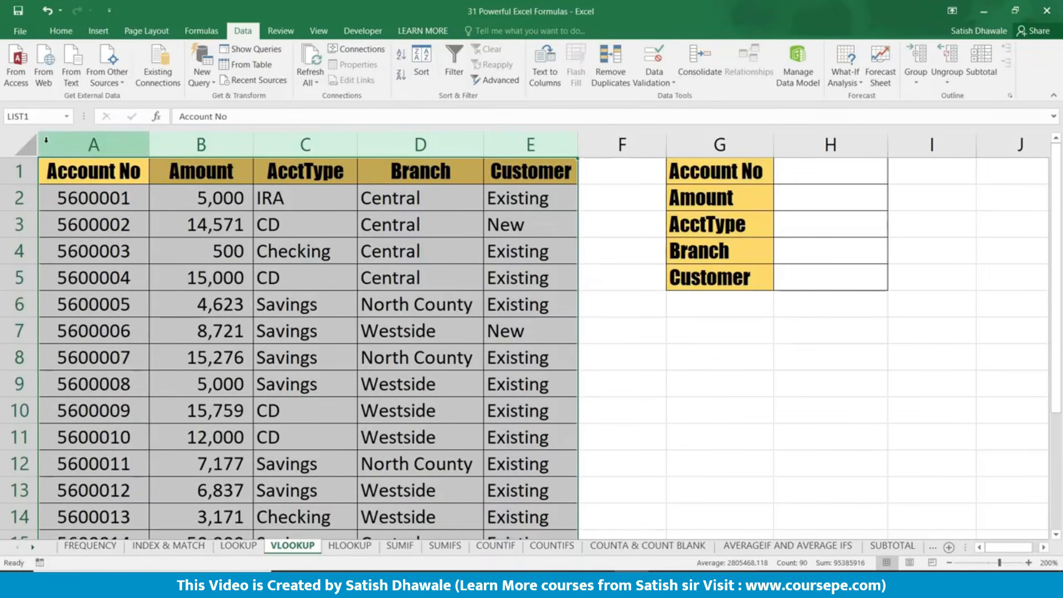
# Step: Add list validation to H1 with column A (=$A:$A) as its source, and choose the account number from A3
pyautogui.click(802, 166)
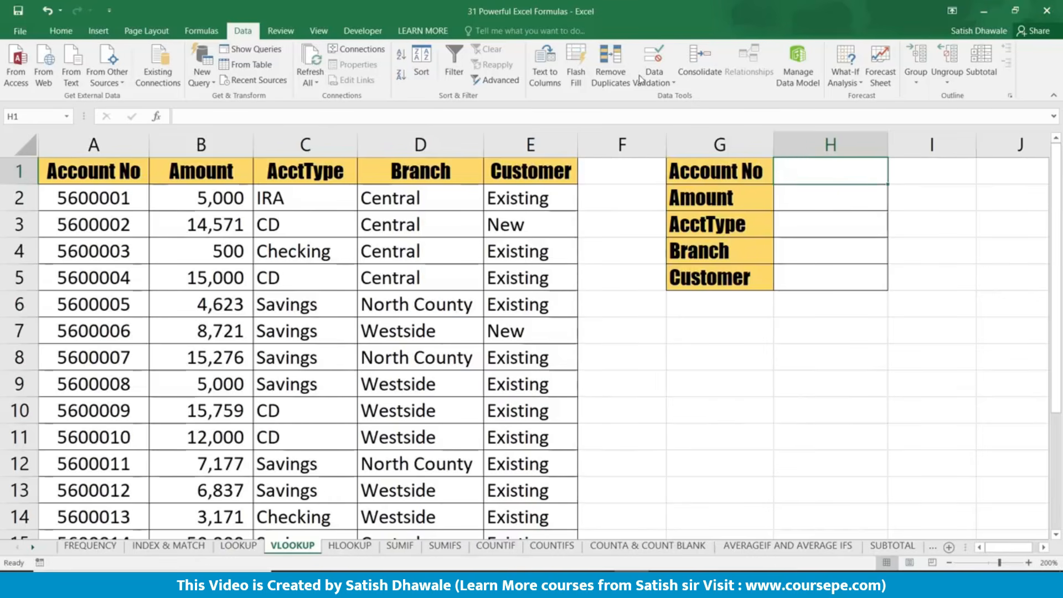
pyautogui.click(654, 56)
pyautogui.click(609, 258)
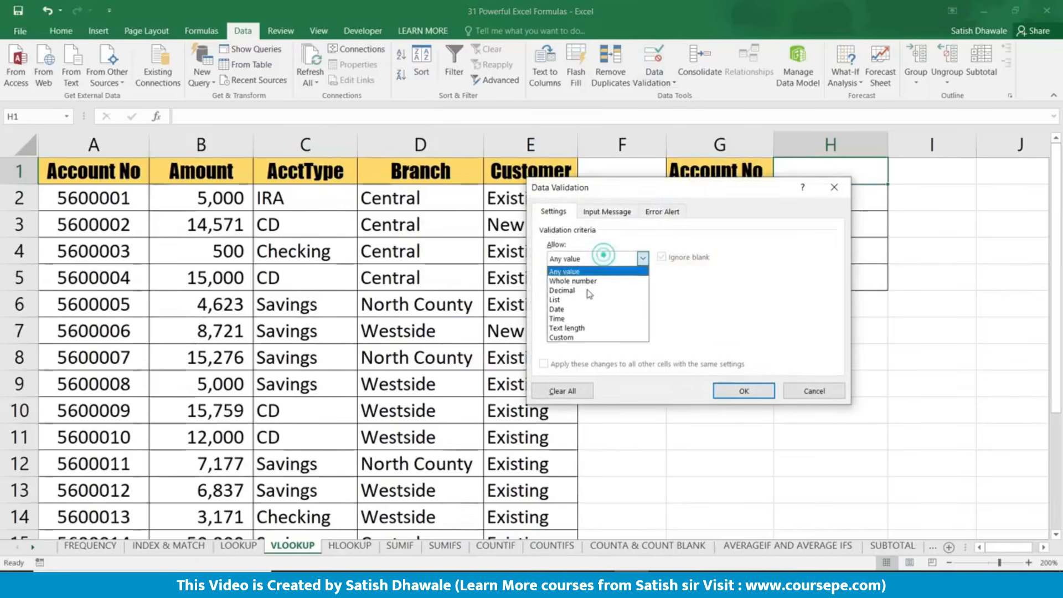
pyautogui.click(571, 294)
pyautogui.click(623, 318)
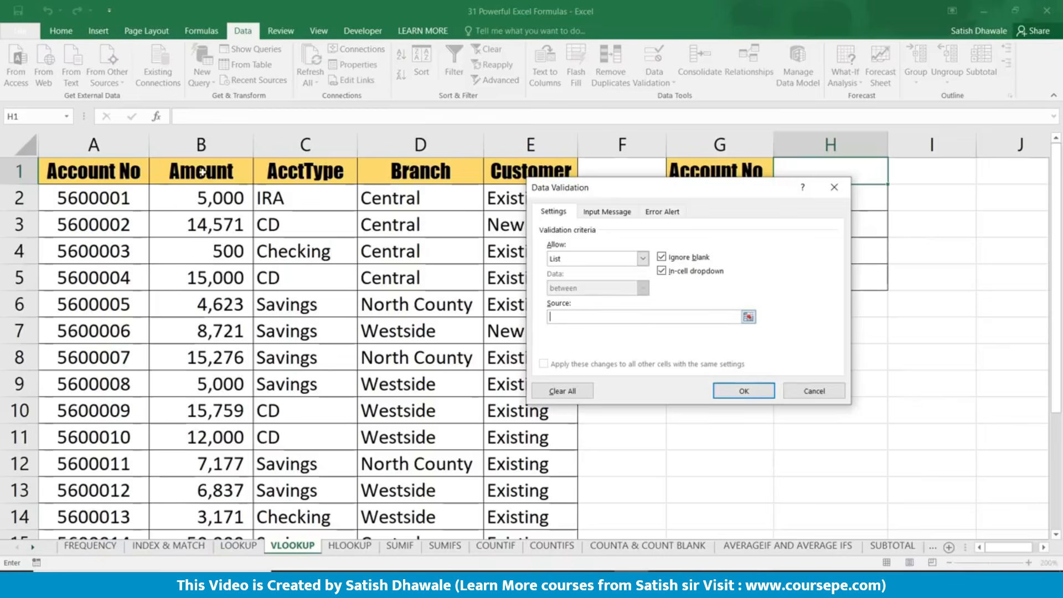
pyautogui.click(130, 145)
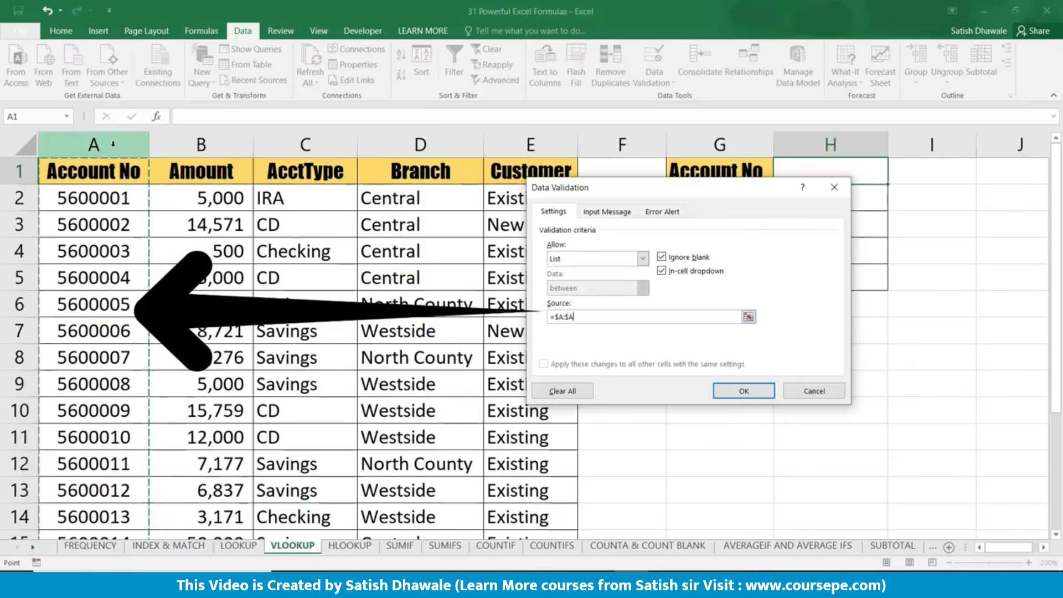
pyautogui.click(732, 392)
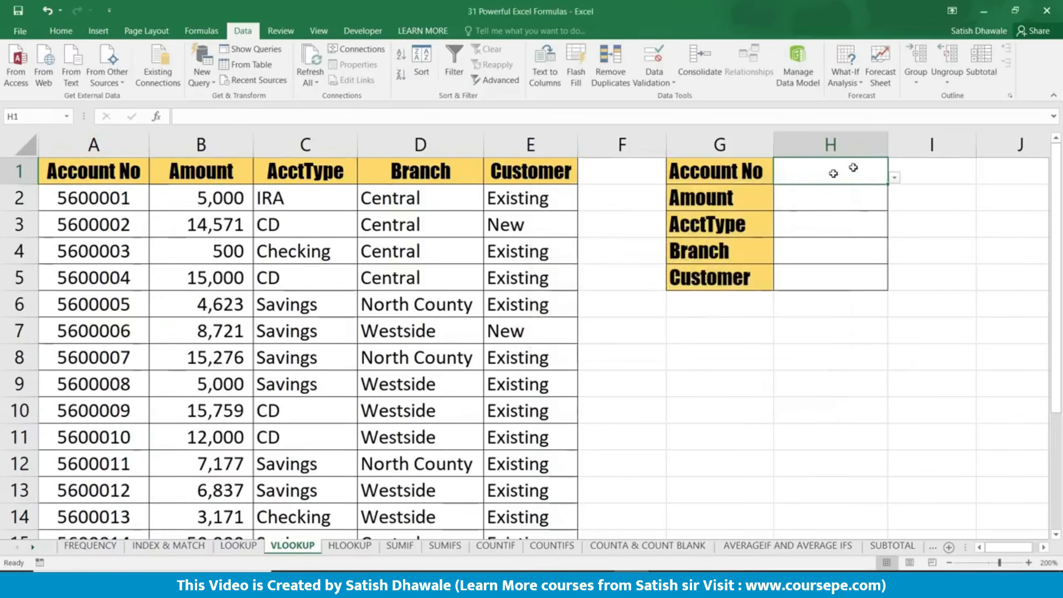
pyautogui.click(893, 177)
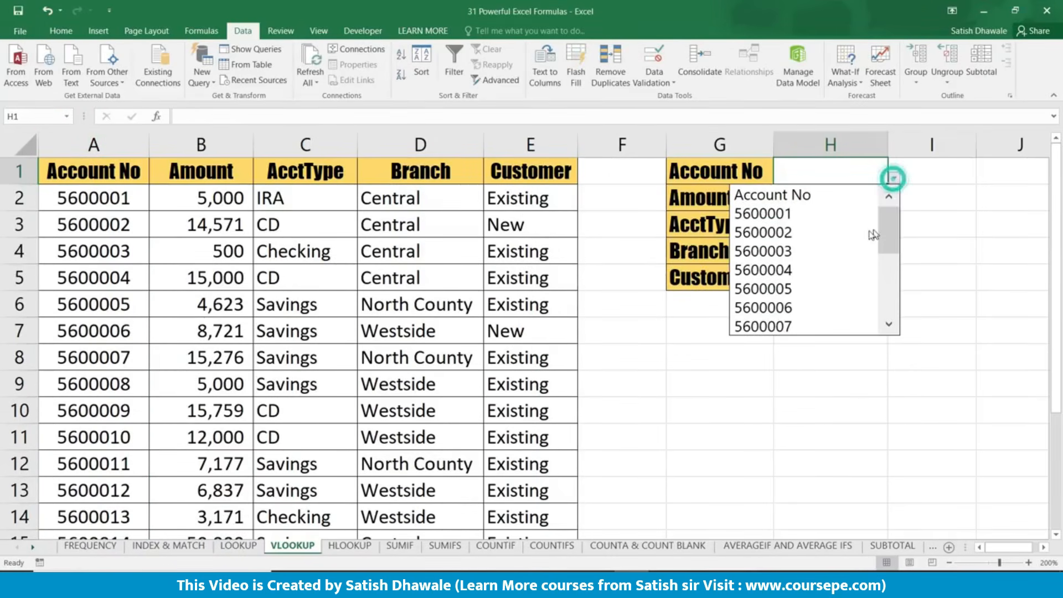
pyautogui.click(812, 233)
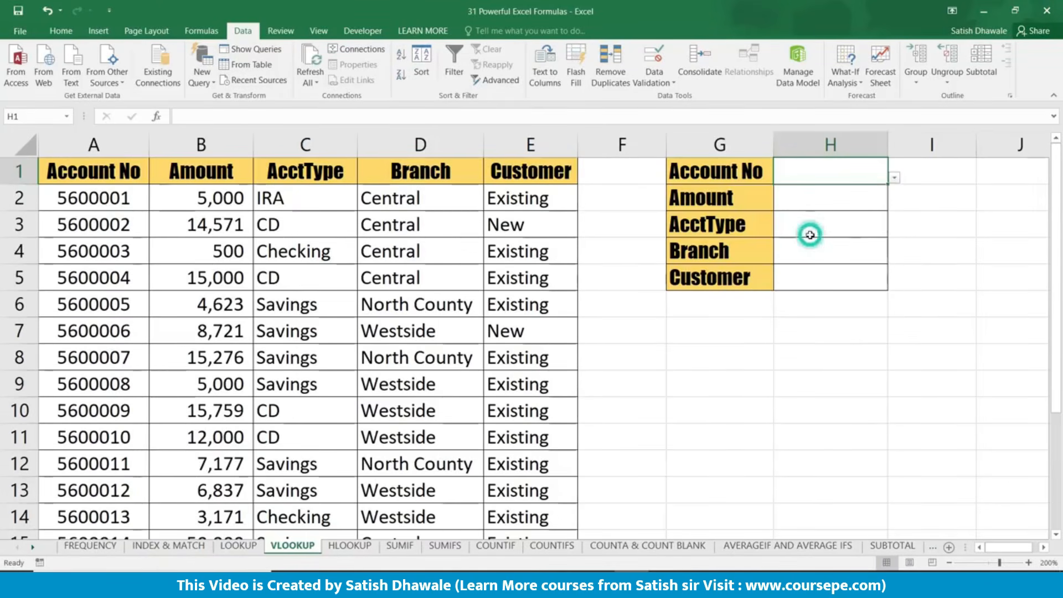
# Step: Start a VLOOKUP formula in the Amount cell H2 with H1 as the lookup value
pyautogui.click(836, 198)
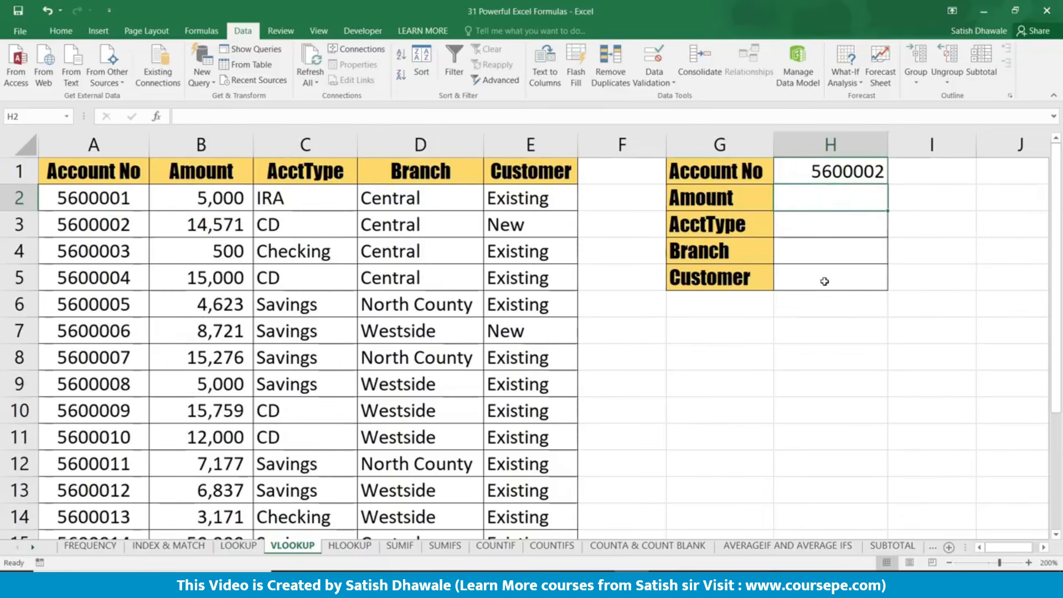
pyautogui.write('=VLO')
pyautogui.press('Tab')
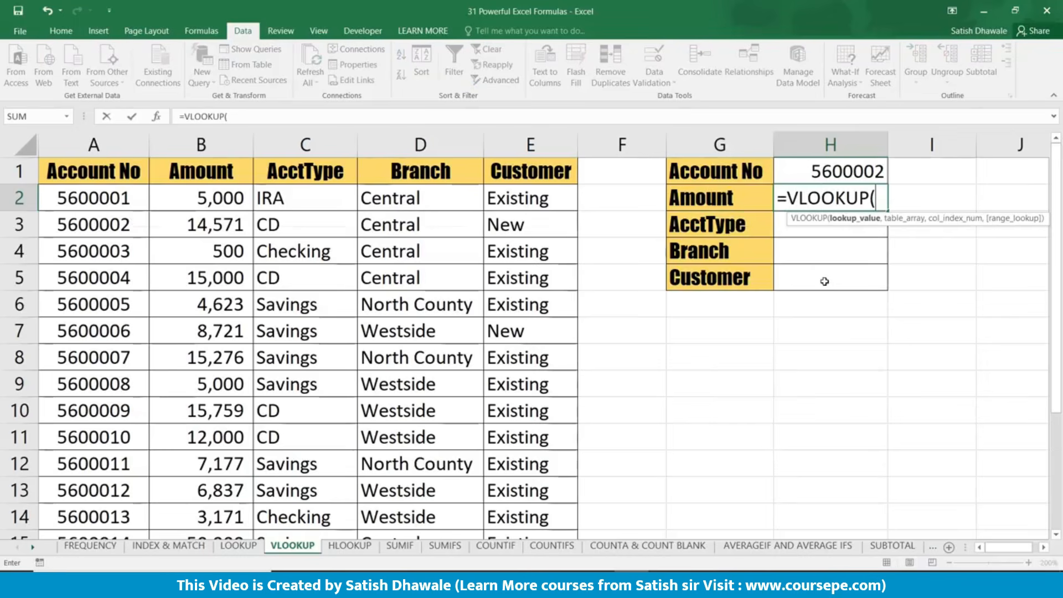
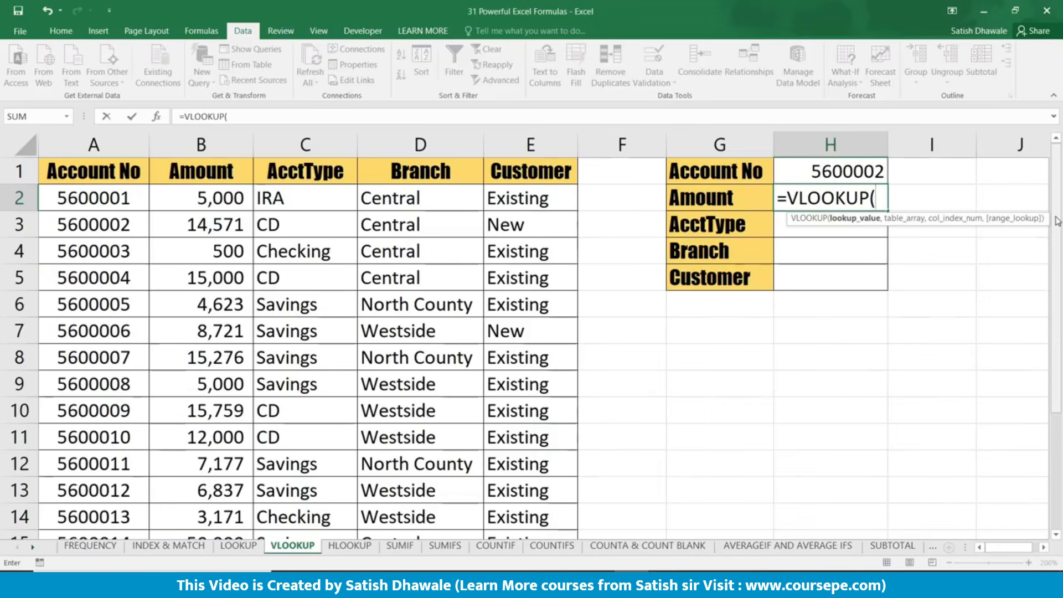
pyautogui.click(839, 172)
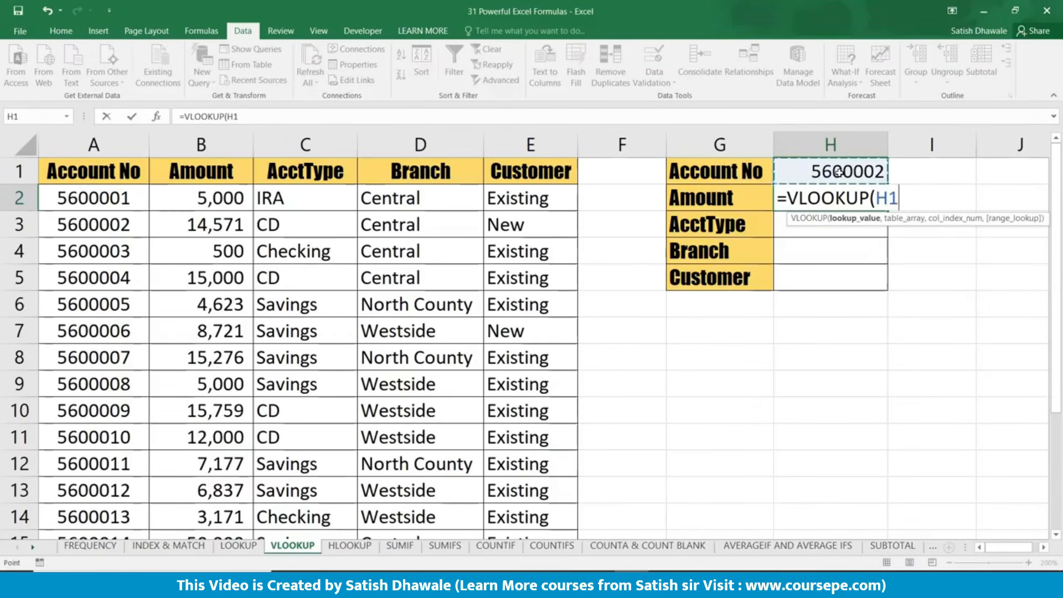
pyautogui.write(',')
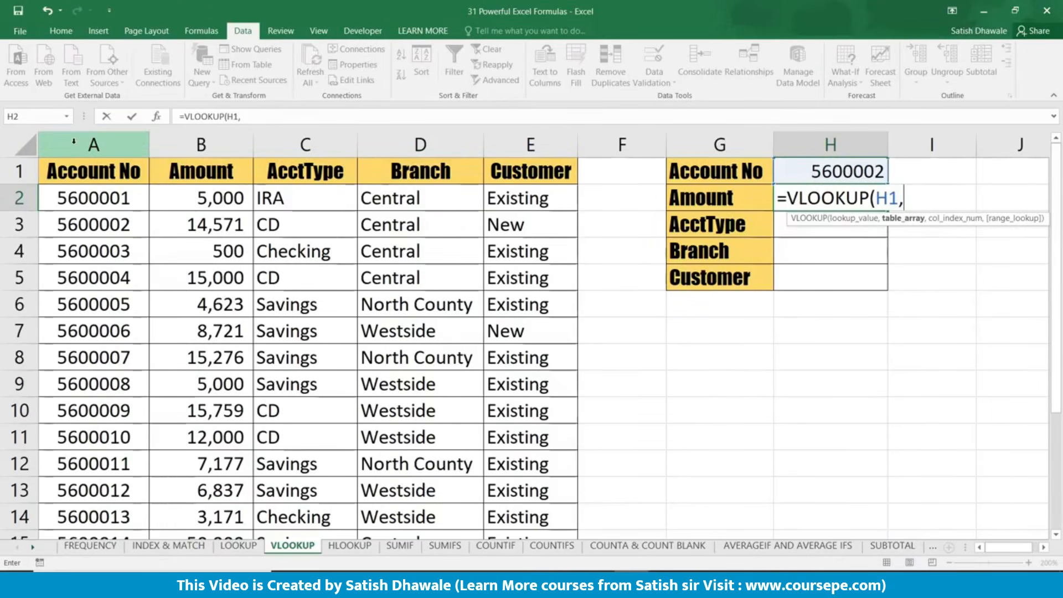
# Step: Set the named range LIST1, covering columns A to E, as the table array in H2's VLOOKUP formula
pyautogui.moveTo(73, 141); pyautogui.dragTo(381, 143)
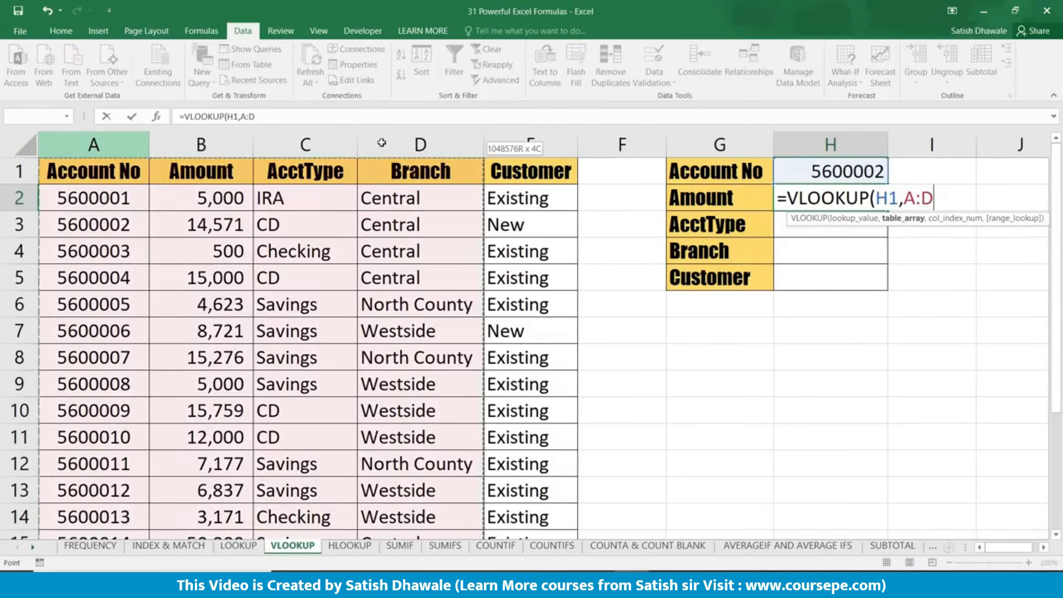
pyautogui.moveTo(457, 150); pyautogui.dragTo(502, 158)
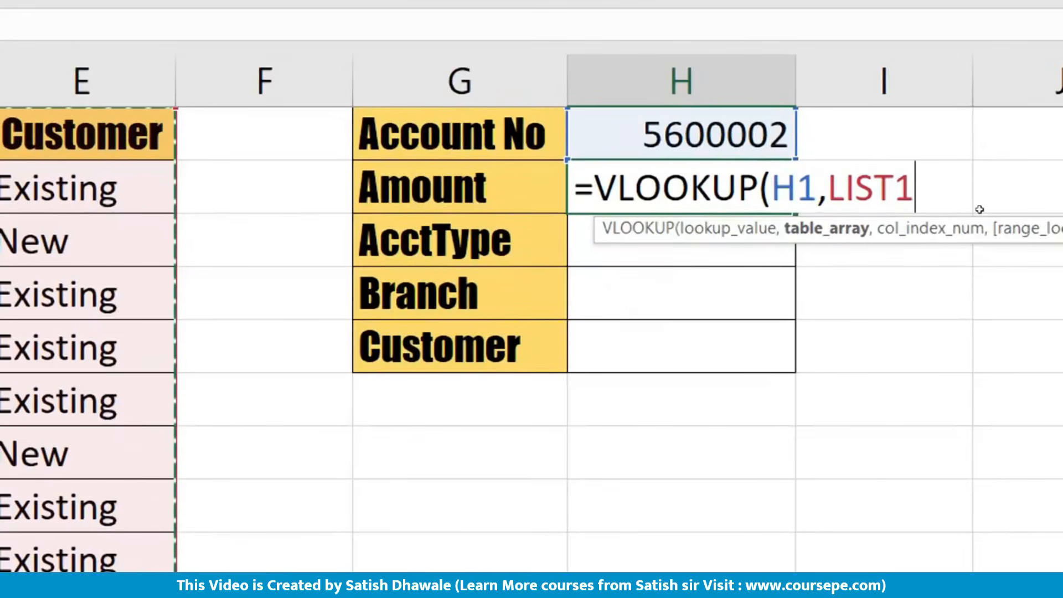
pyautogui.press('BackSpace')
pyautogui.press('BackSpace')
pyautogui.press('BackSpace')
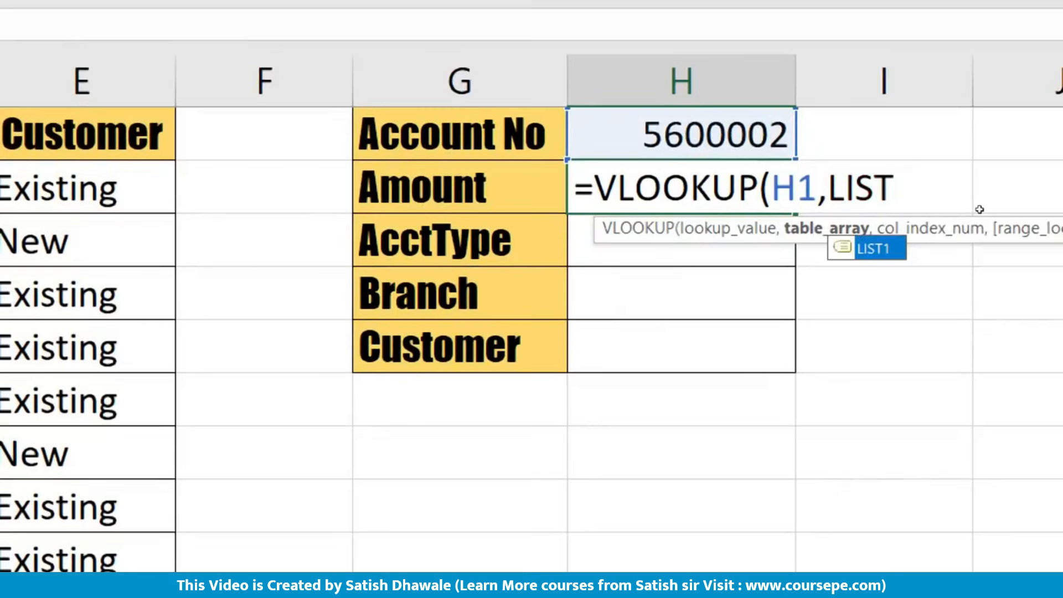
pyautogui.press('BackSpace')
pyautogui.press('BackSpace')
pyautogui.write('LIST')
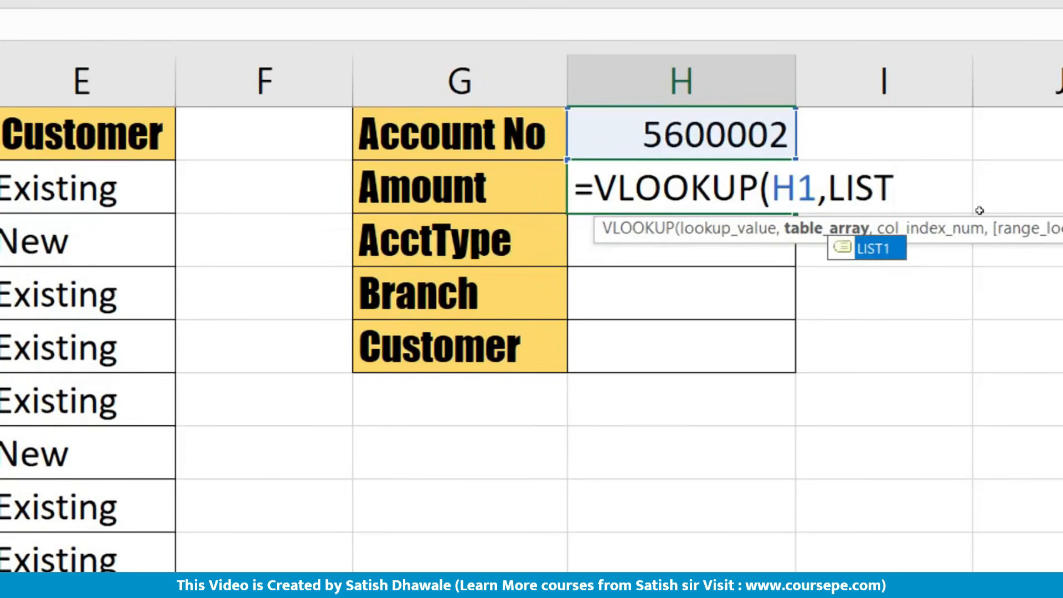
pyautogui.press('Tab')
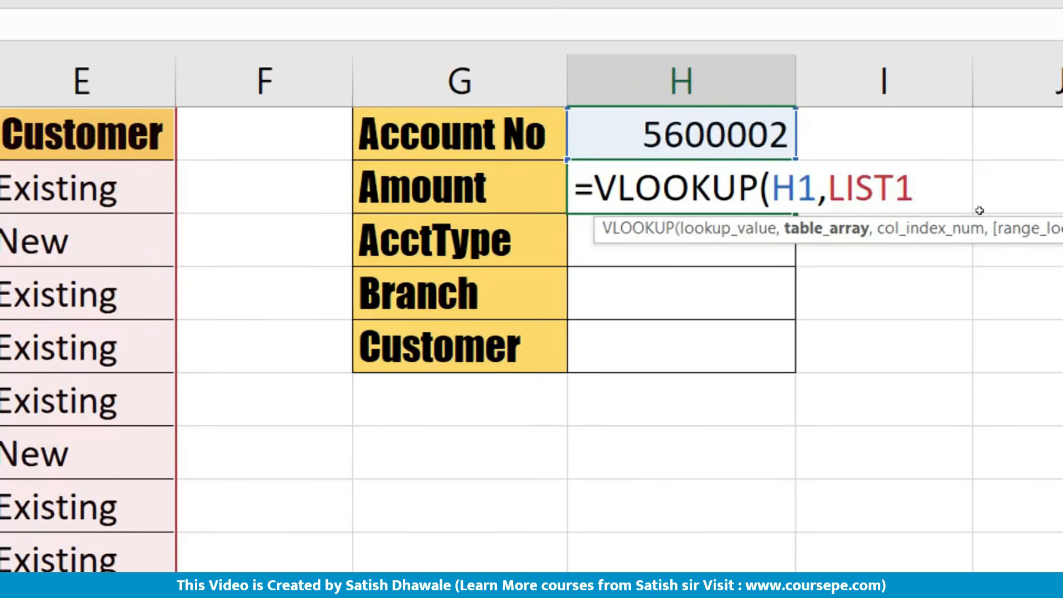
# Step: Complete the VLOOKUP formula in H2 with column index 2 and range lookup 0 for an exact match
pyautogui.write(',2')
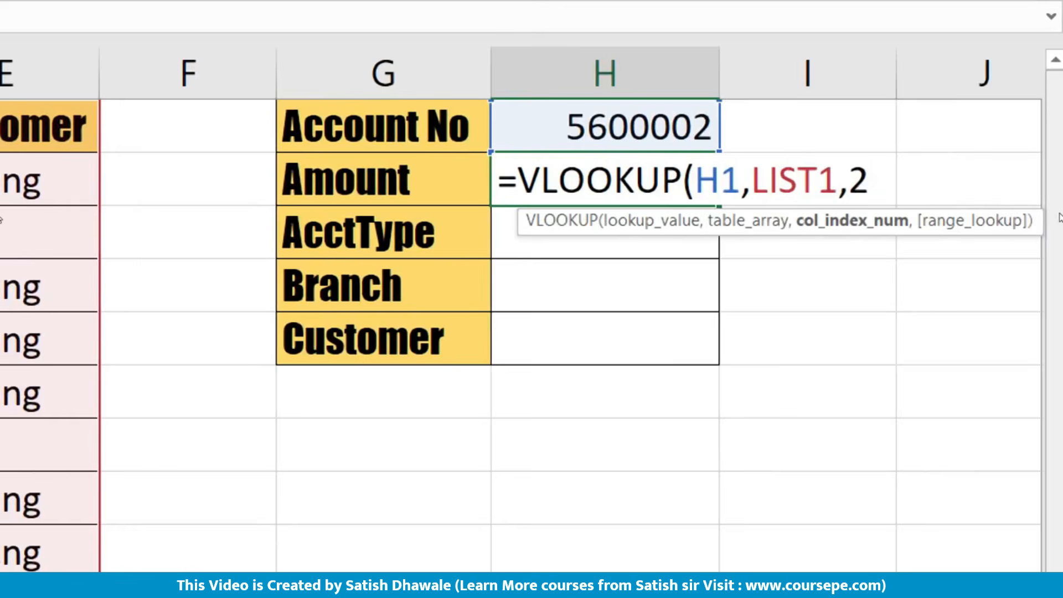
pyautogui.write(',0')
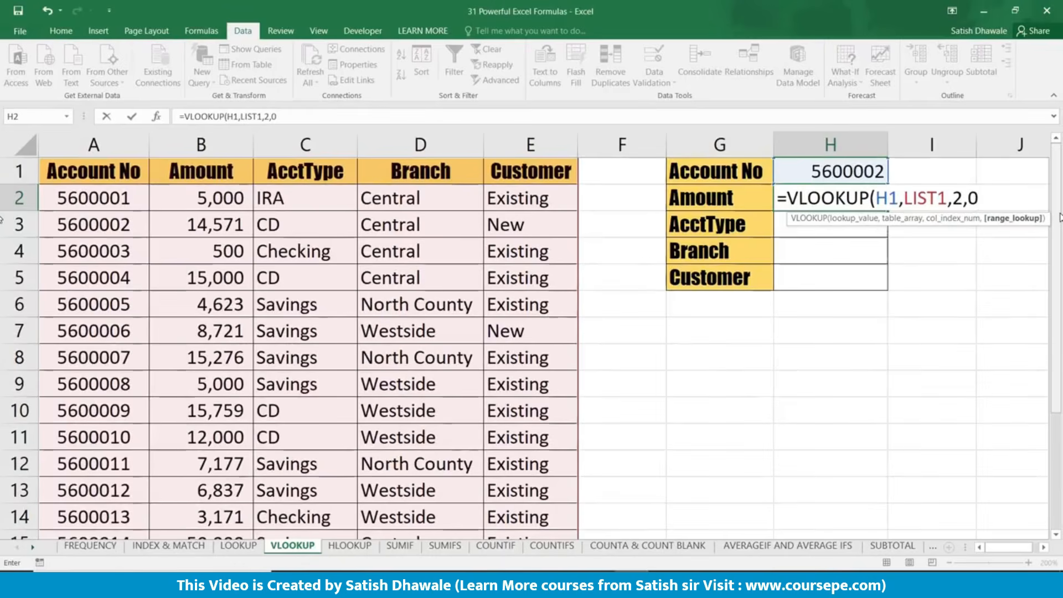
pyautogui.write(')')
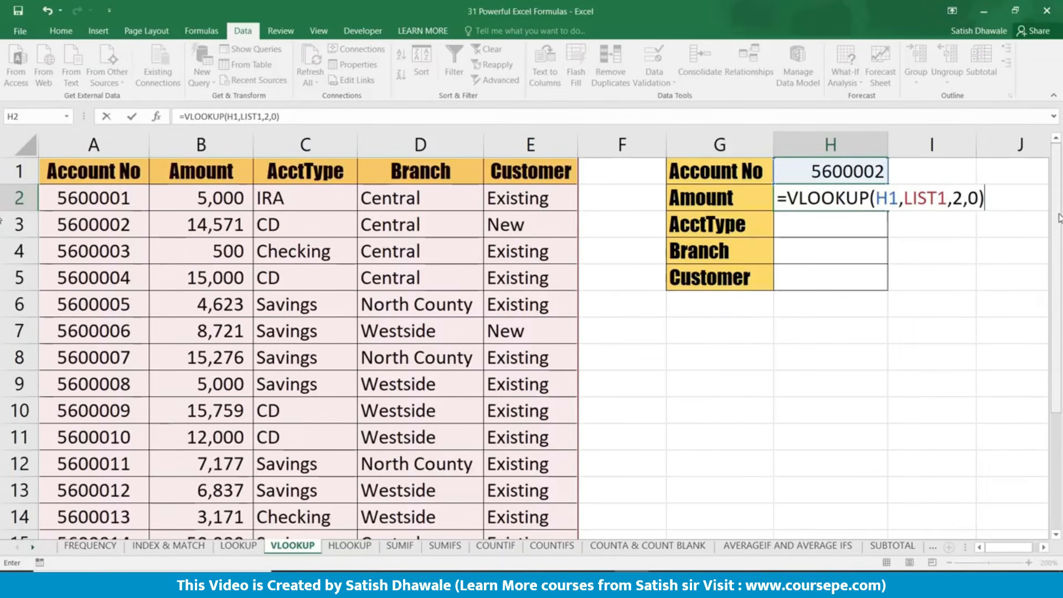
pyautogui.hotkey('ctrl', 'Return')
pyautogui.press('Return')
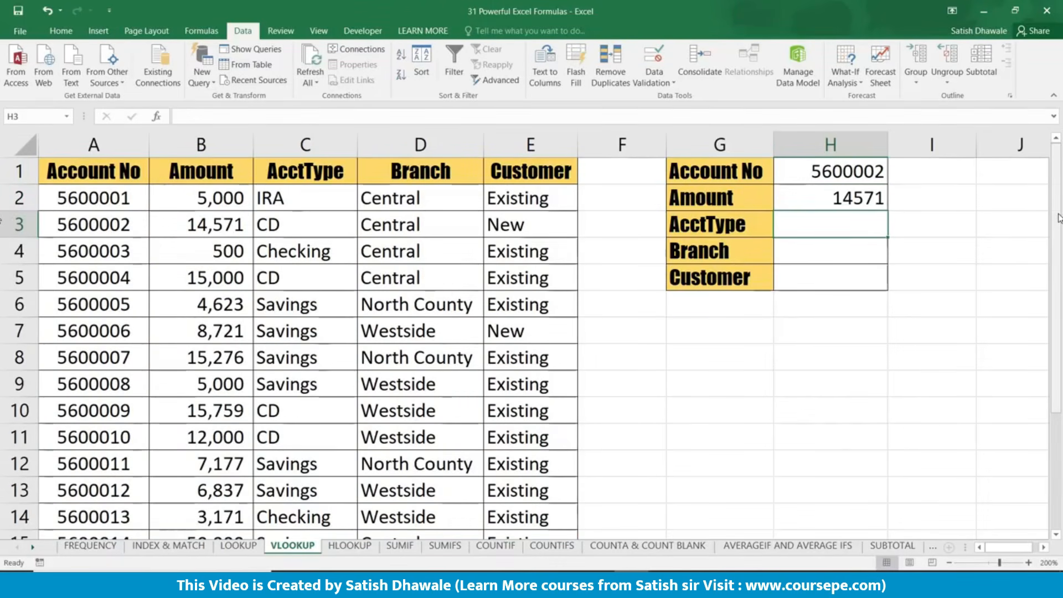
# Step: Test the Amount lookup by choosing the account number from A4 in H1's dropdown list
pyautogui.click(870, 172)
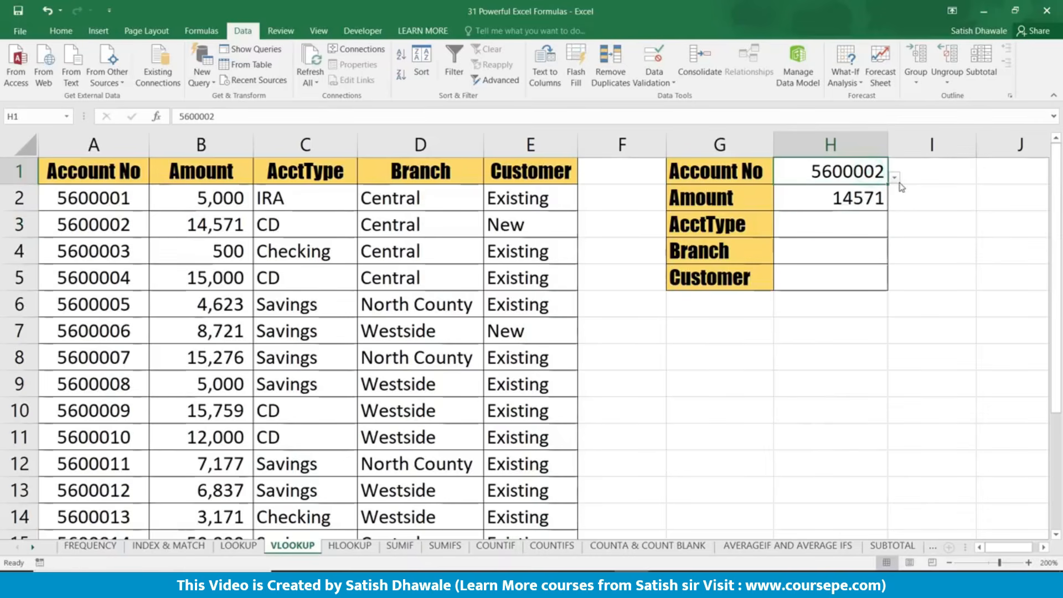
pyautogui.click(894, 177)
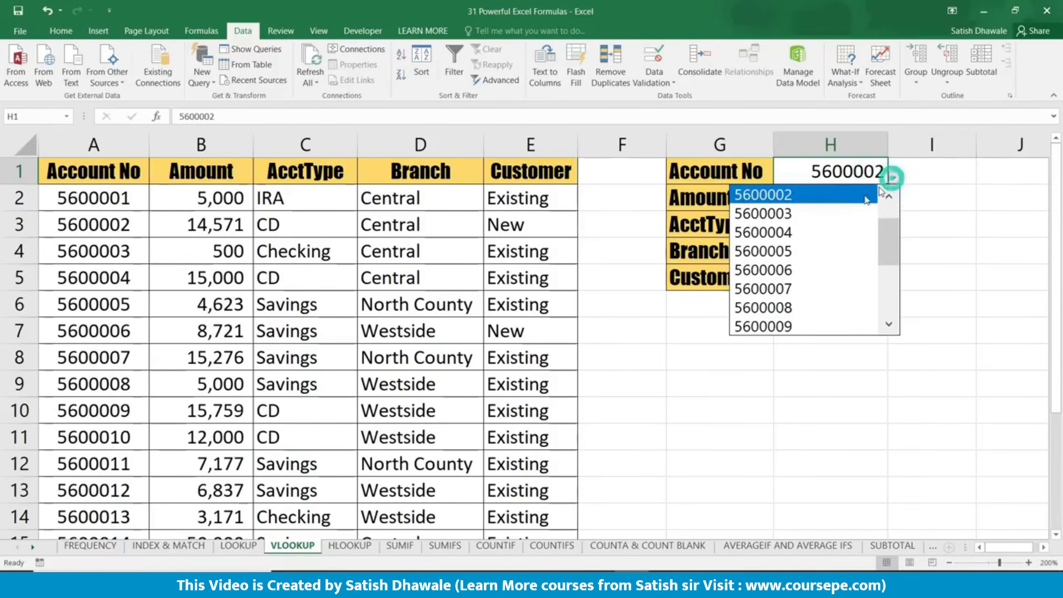
pyautogui.click(850, 209)
pyautogui.click(856, 207)
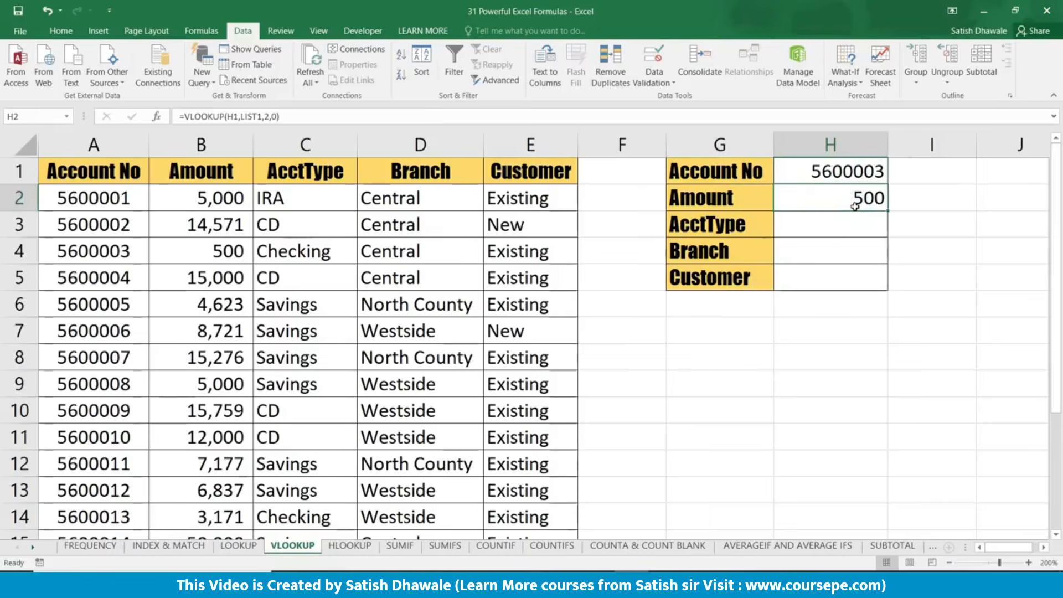
pyautogui.click(862, 217)
pyautogui.click(865, 202)
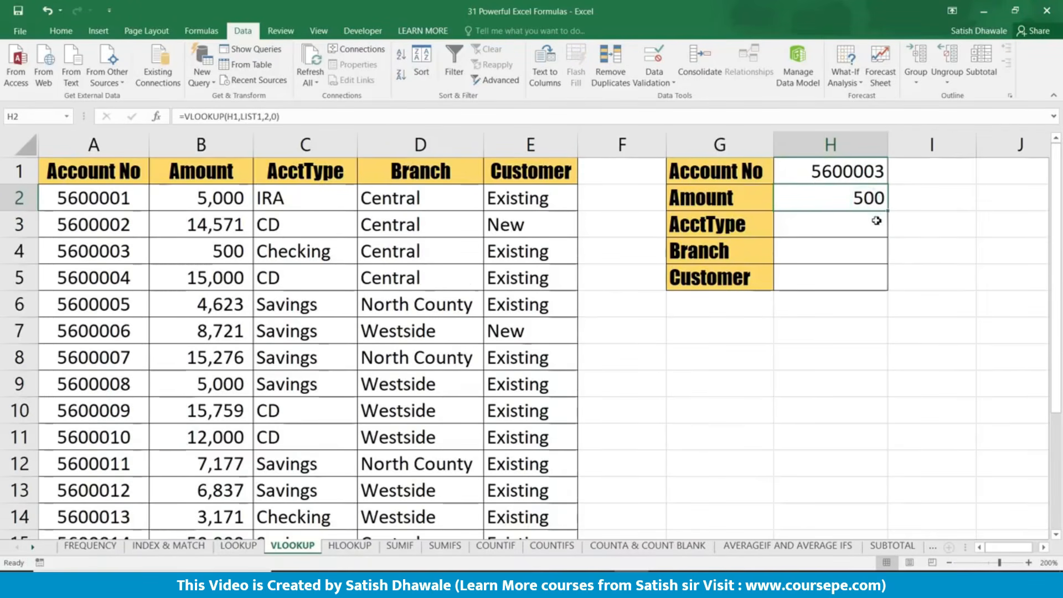
# Step: Copy the formula text from H2 into the AcctType cell H3 and set its column index to 3
pyautogui.click(865, 223)
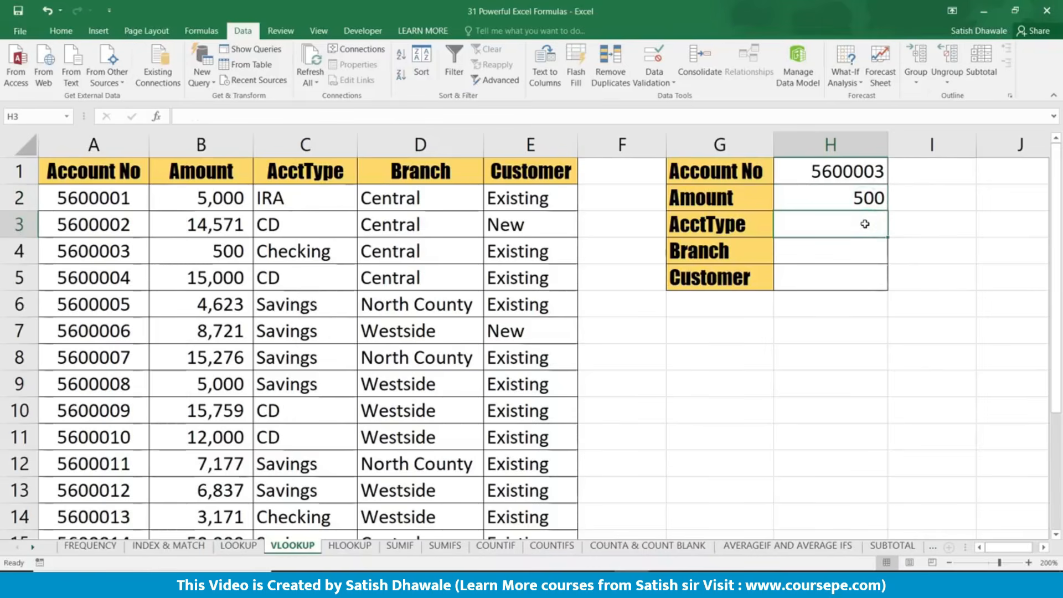
pyautogui.doubleClick(865, 200)
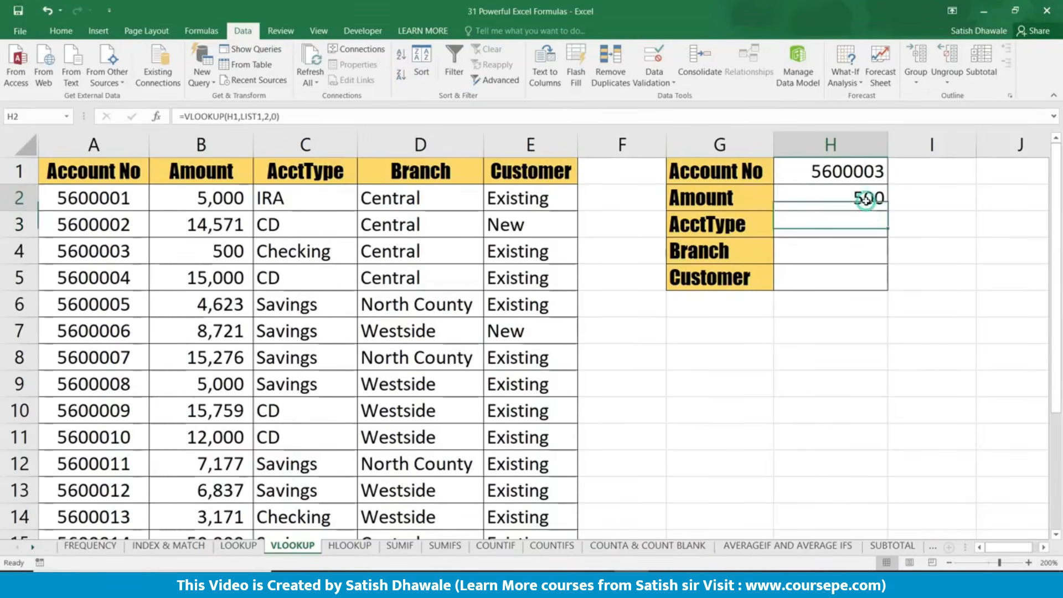
pyautogui.moveTo(803, 200); pyautogui.dragTo(782, 202)
pyautogui.hotkey('ctrl', 'c')
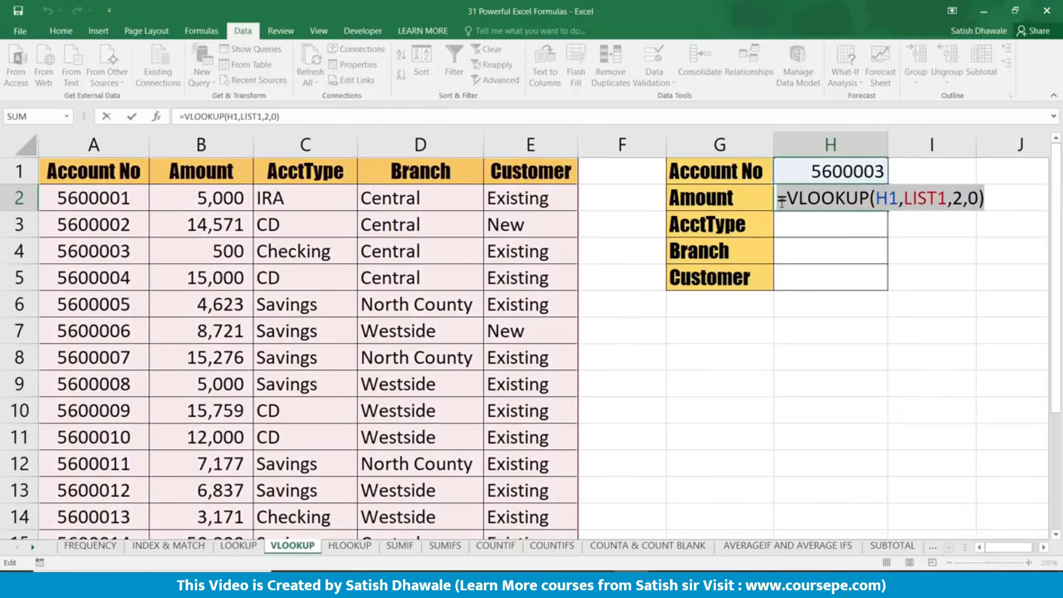
pyautogui.doubleClick(818, 224)
pyautogui.hotkey('ctrl', 'v')
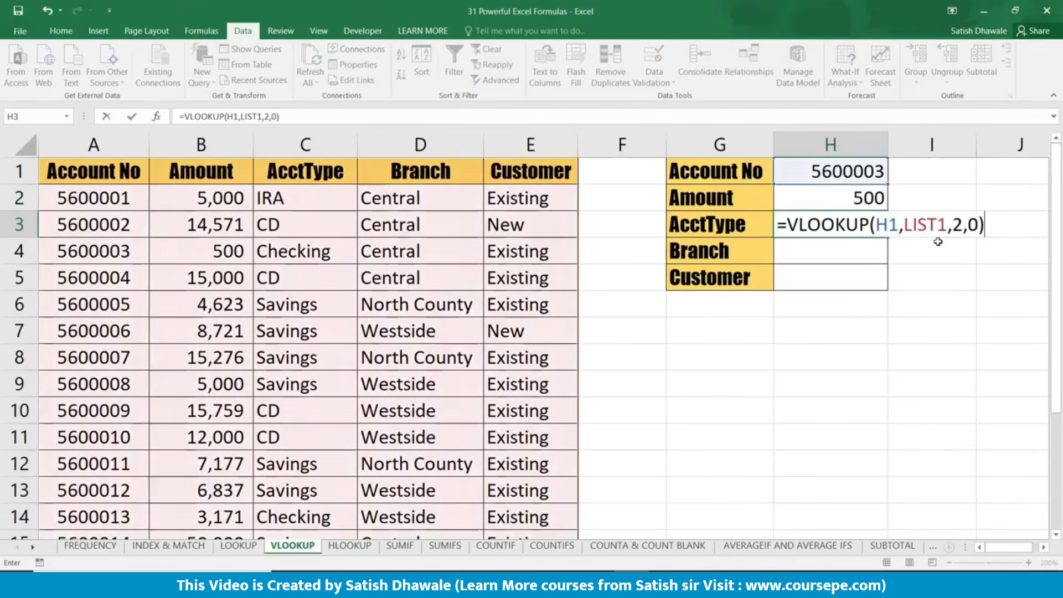
pyautogui.click(961, 224)
pyautogui.press('BackSpace')
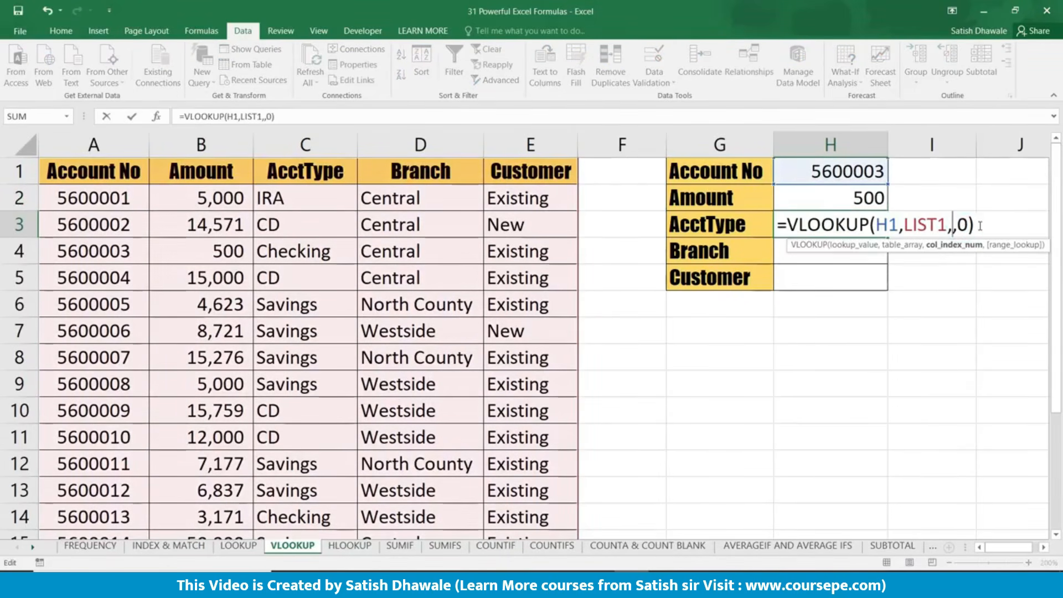
pyautogui.write('3')
pyautogui.press('Return')
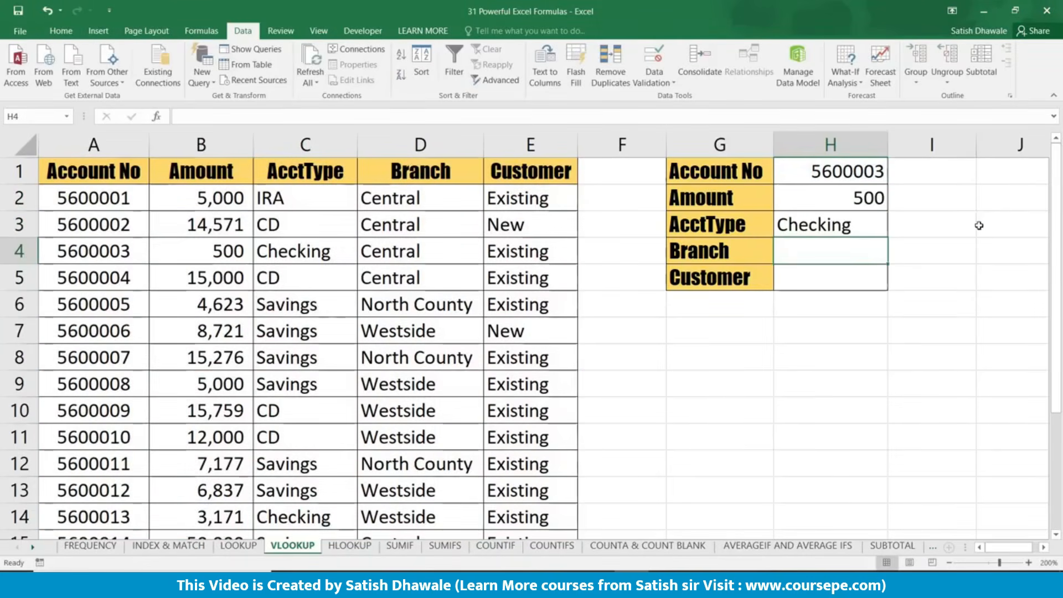
# Step: Inspect the VLOOKUP formula in H2 and the column index argument of the formula in H3
pyautogui.doubleClick(859, 198)
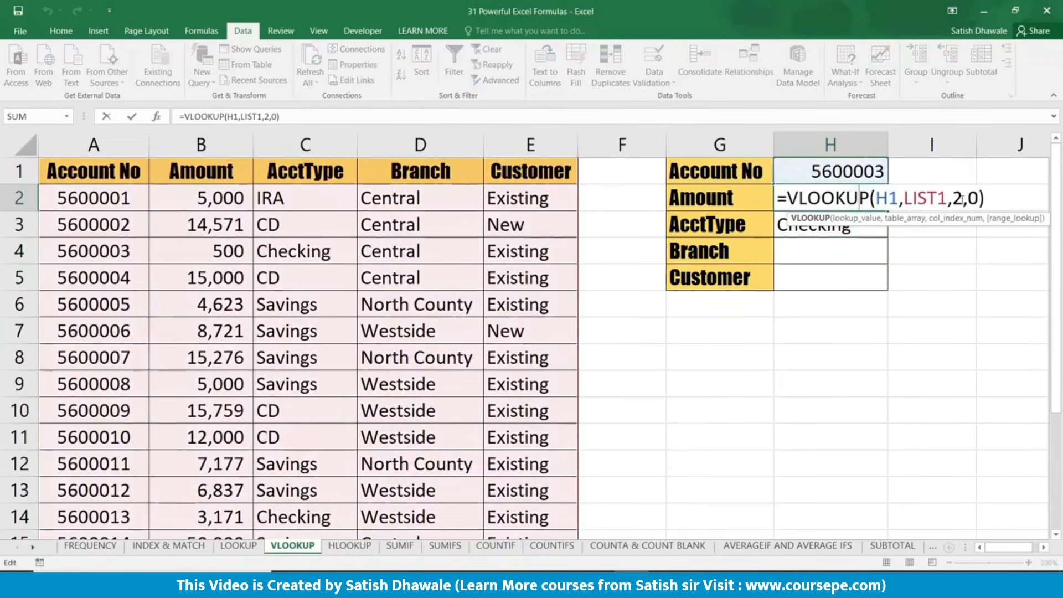
pyautogui.moveTo(984, 198); pyautogui.dragTo(778, 194)
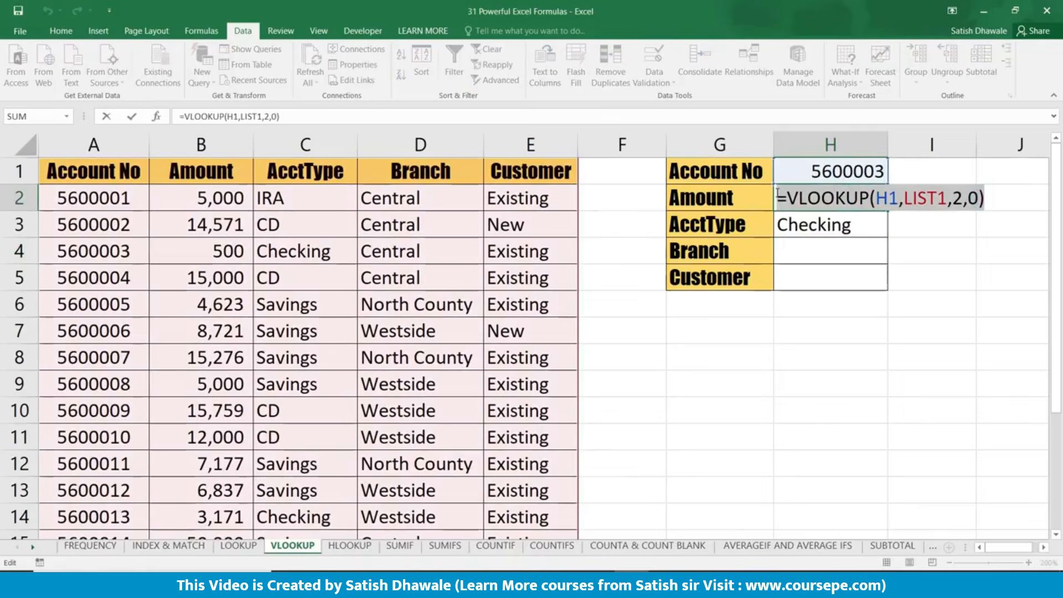
pyautogui.press('Escape')
pyautogui.doubleClick(820, 224)
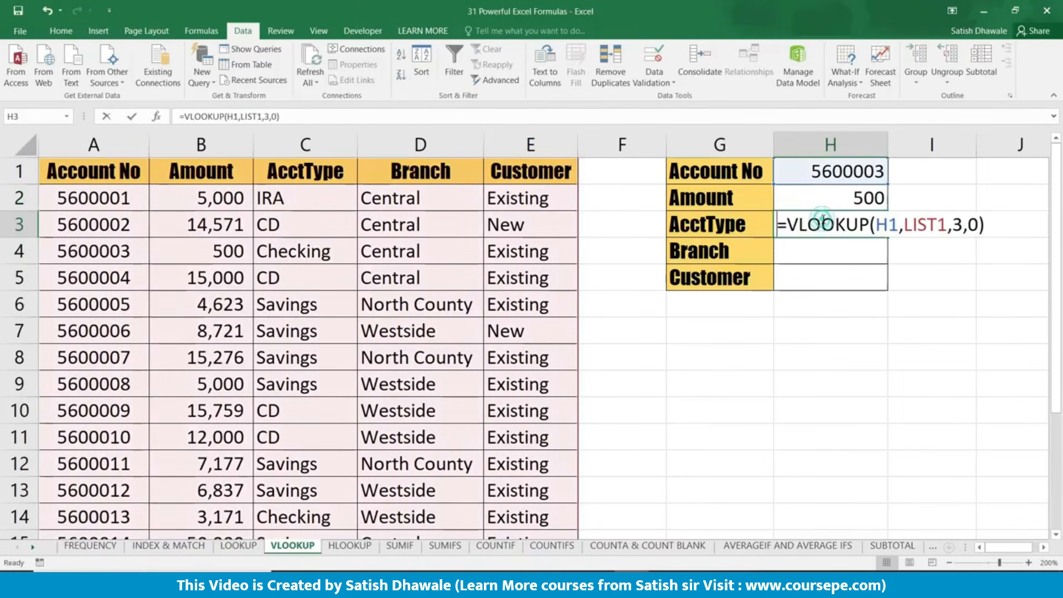
pyautogui.doubleClick(958, 224)
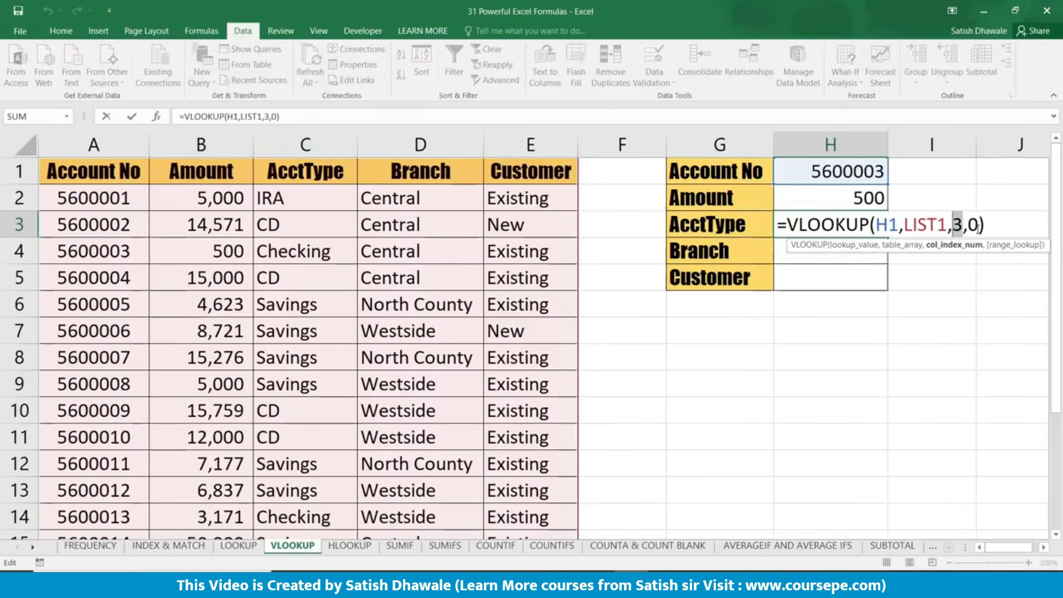
pyautogui.press('Return')
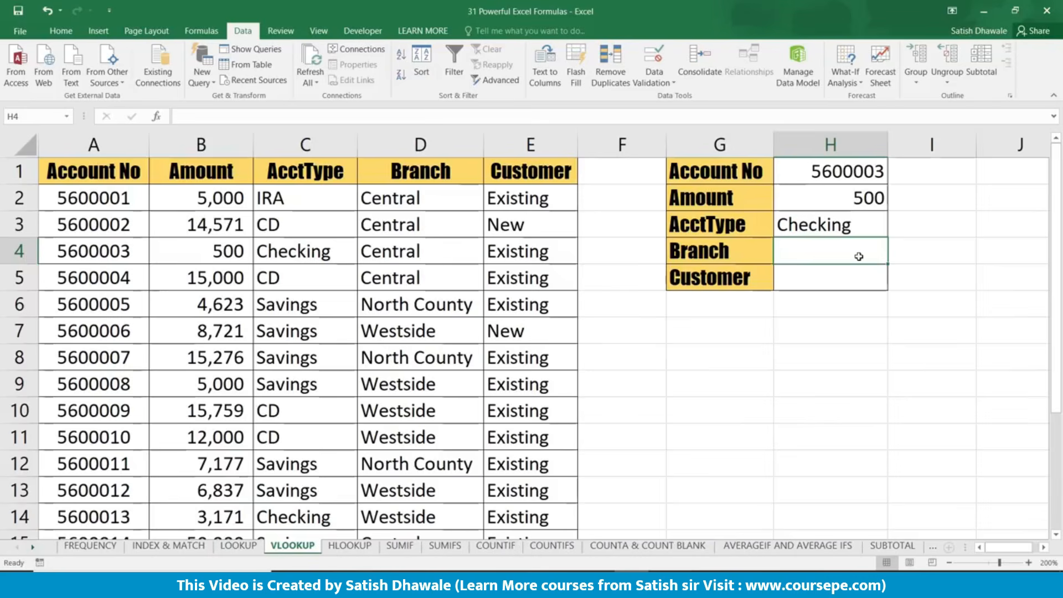
# Step: Repeat the formula from the cell above in the Branch cell H4 and set its column index to 4
pyautogui.write('=VLOOKUP(H1,LIST1,3,0)')
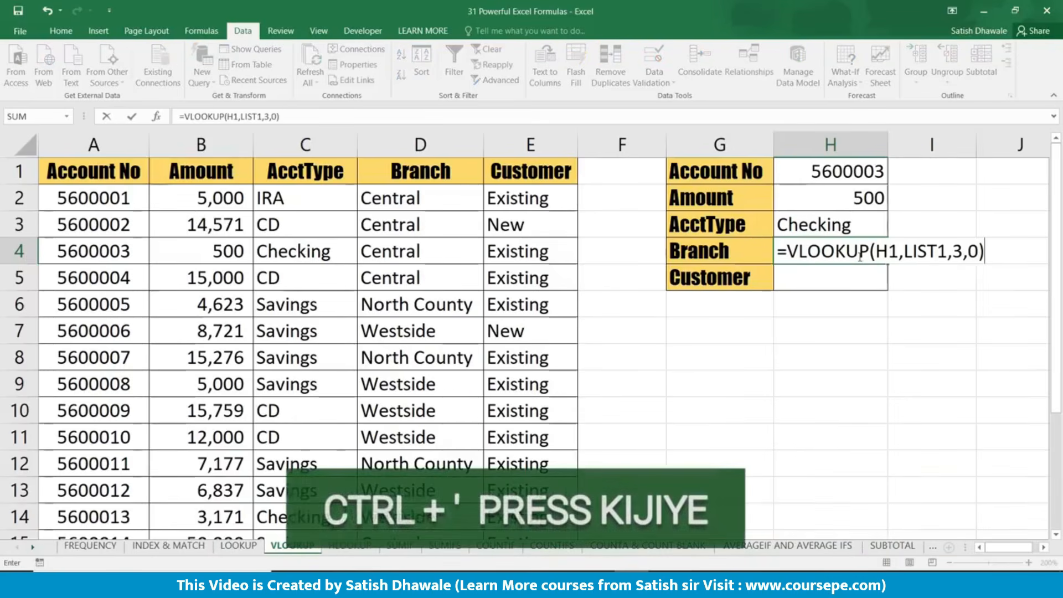
pyautogui.doubleClick(958, 250)
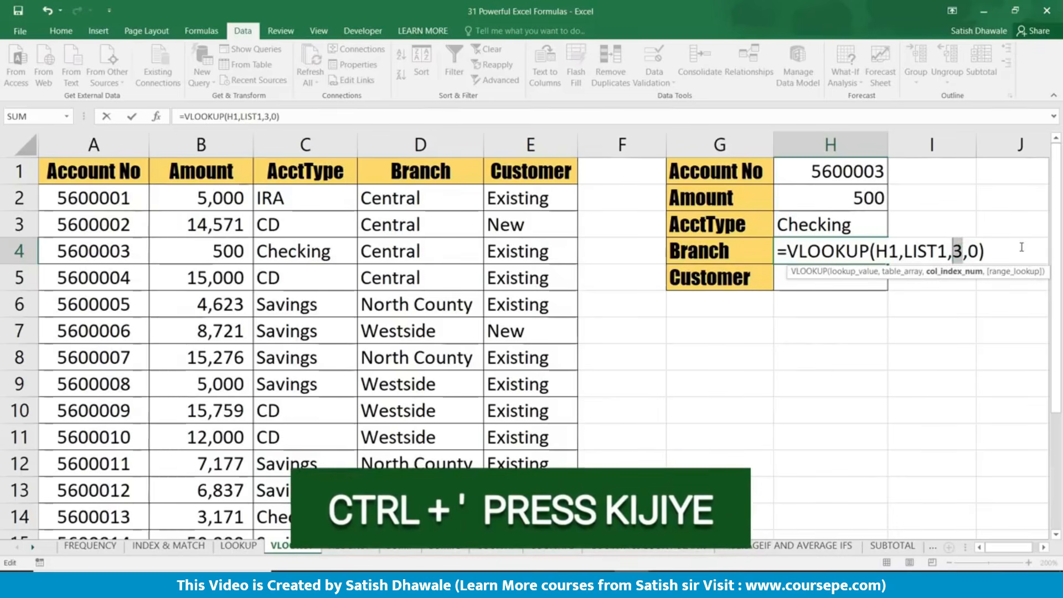
pyautogui.write('4')
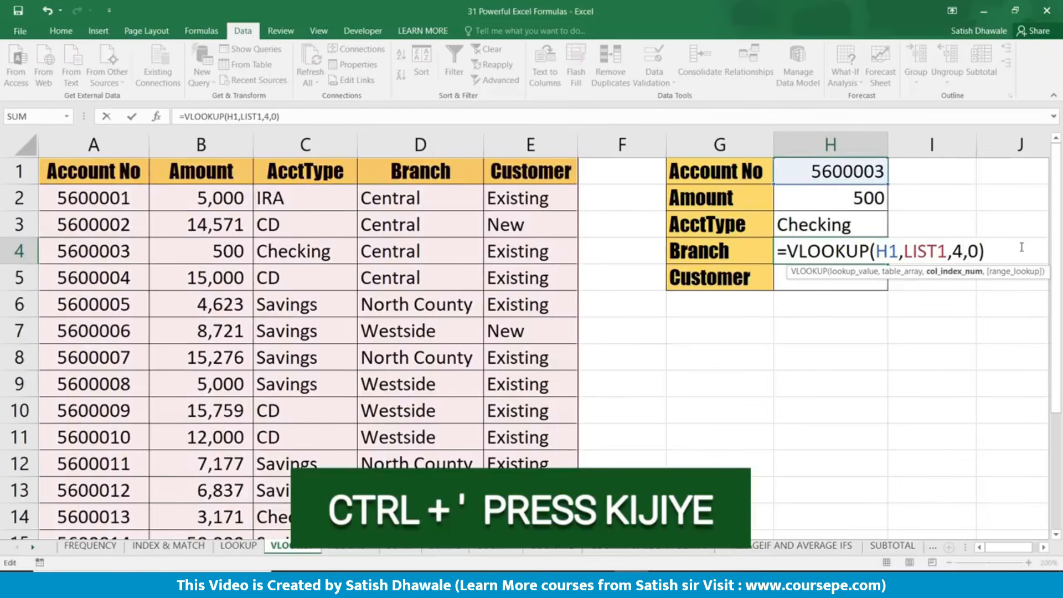
pyautogui.press('Return')
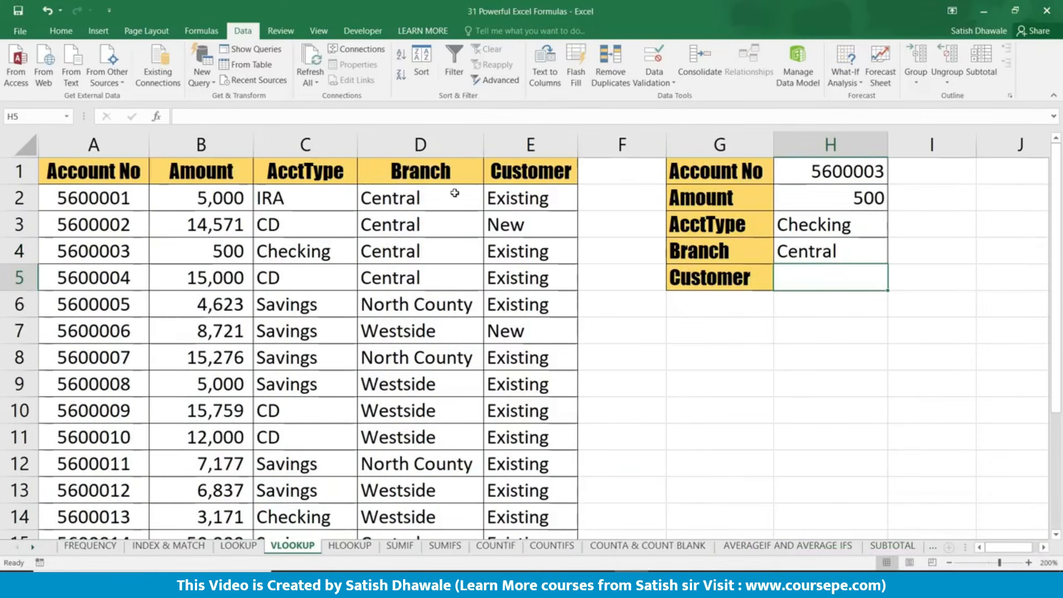
pyautogui.click(846, 258)
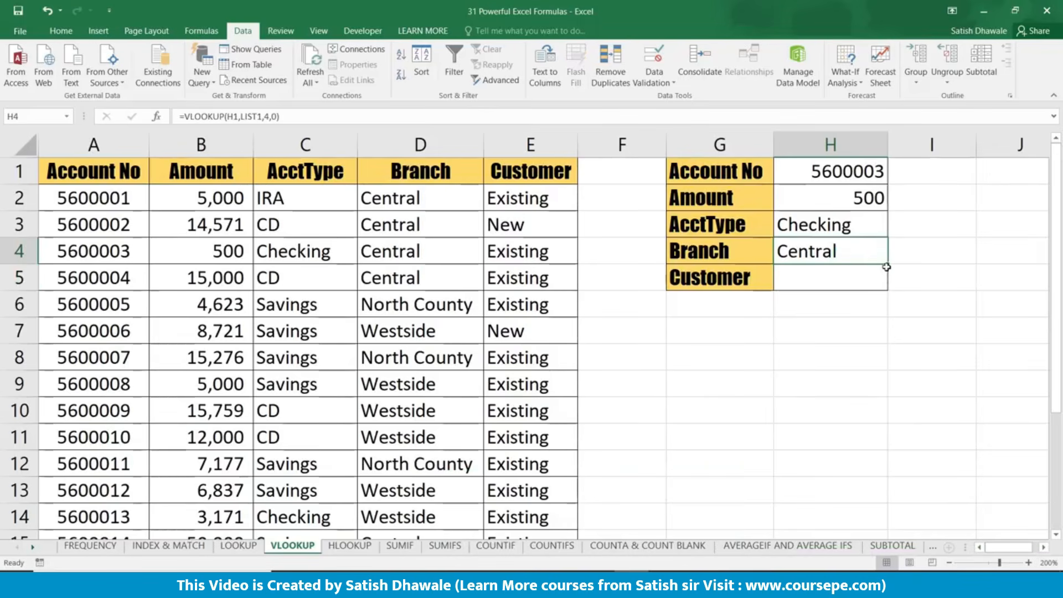
# Step: Put the copied H2 lookup formula in the Customer cell H5 and set its column index to 5
pyautogui.click(843, 275)
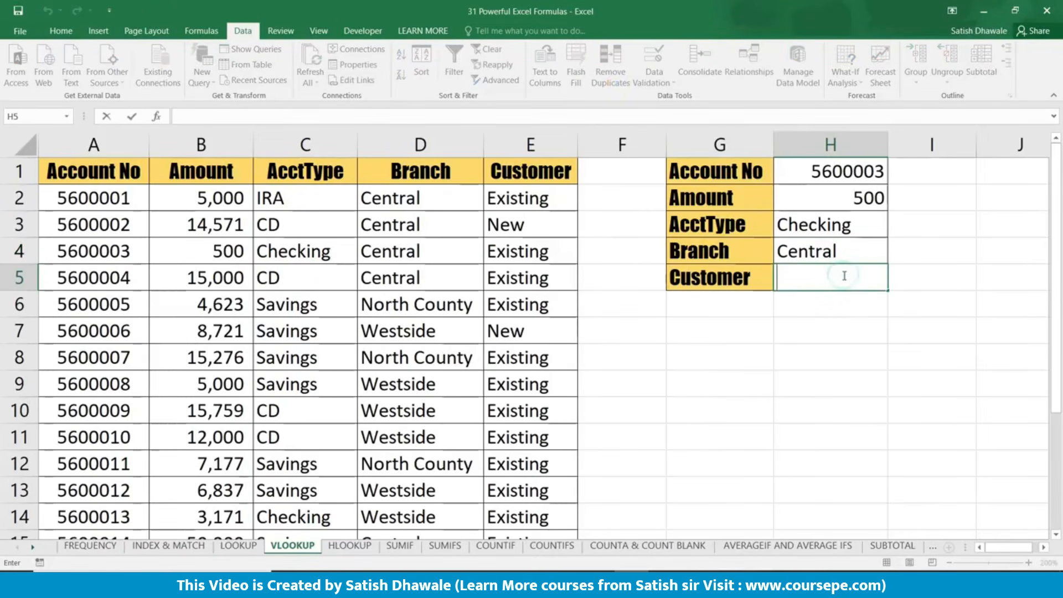
pyautogui.write('=VLOOKUP(H1,LIST1,2,0)')
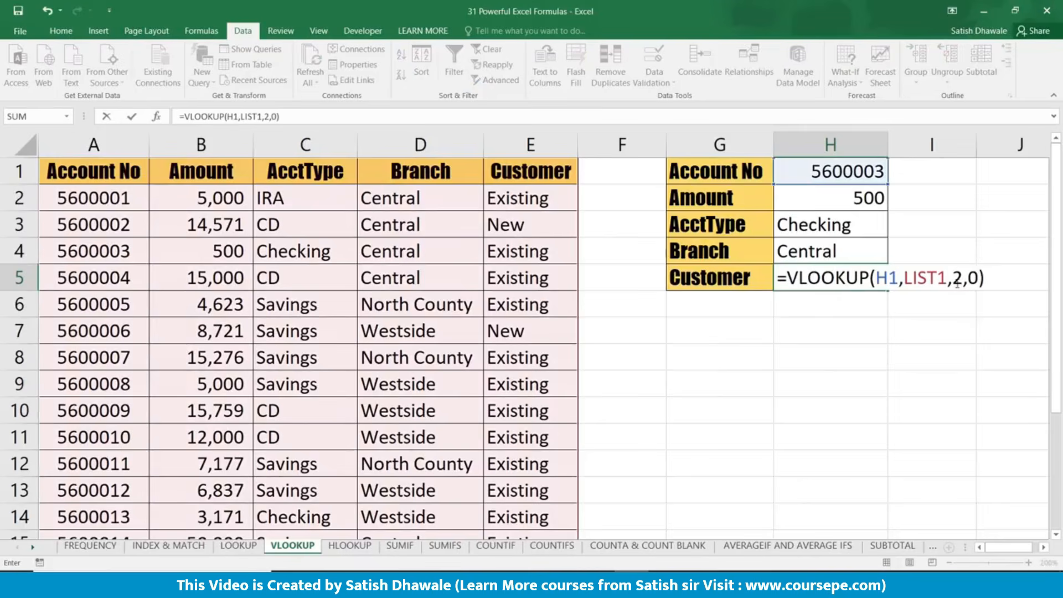
pyautogui.click(958, 280)
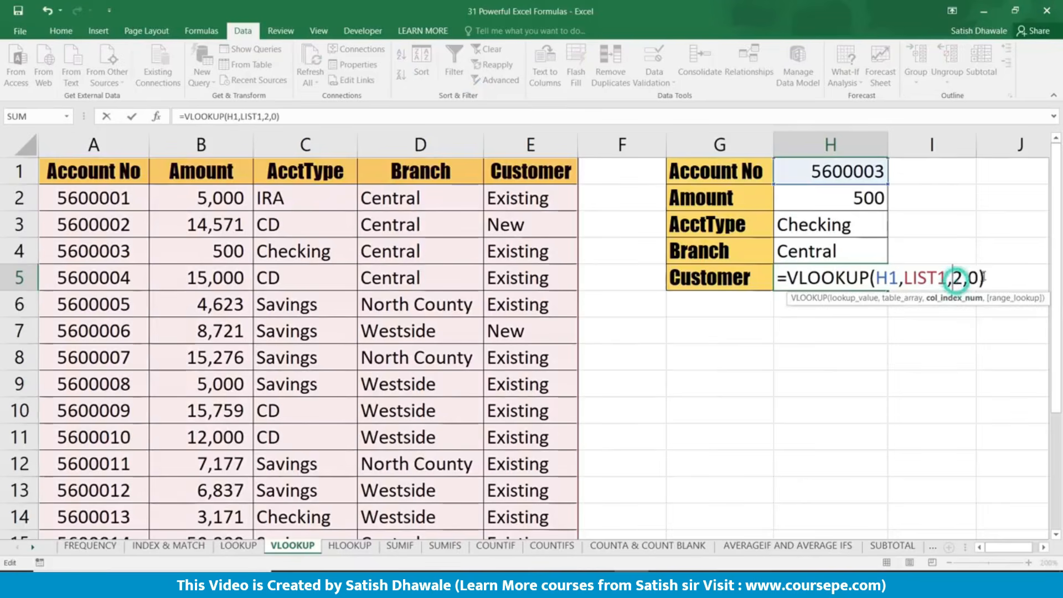
pyautogui.press('BackSpace')
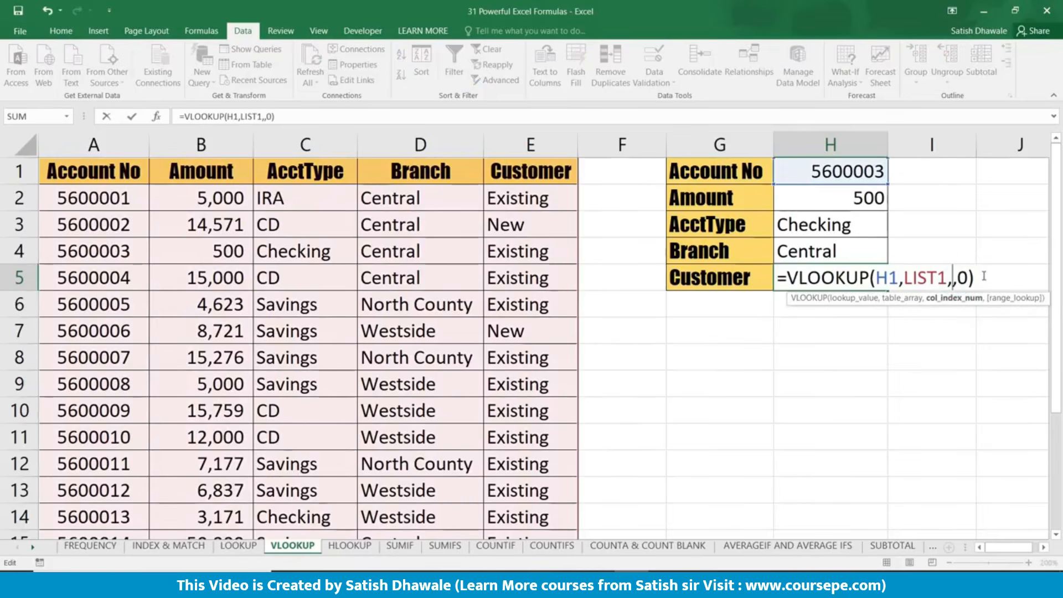
pyautogui.write('5')
pyautogui.press('Return')
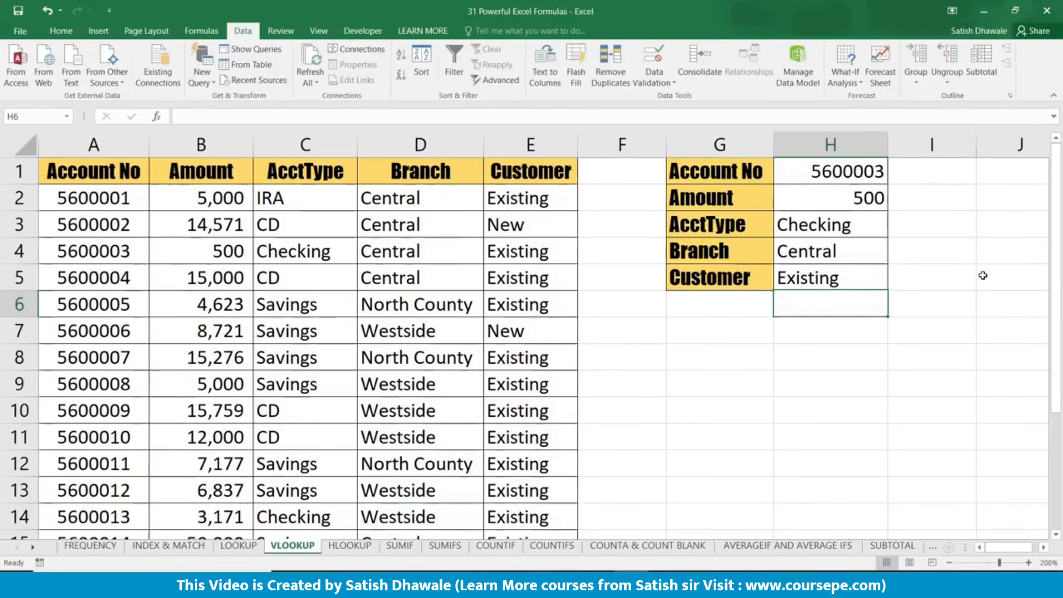
# Step: Test the lookups by choosing the account number from A7 in H1's dropdown, followed by the one from A10
pyautogui.click(852, 170)
pyautogui.click(894, 177)
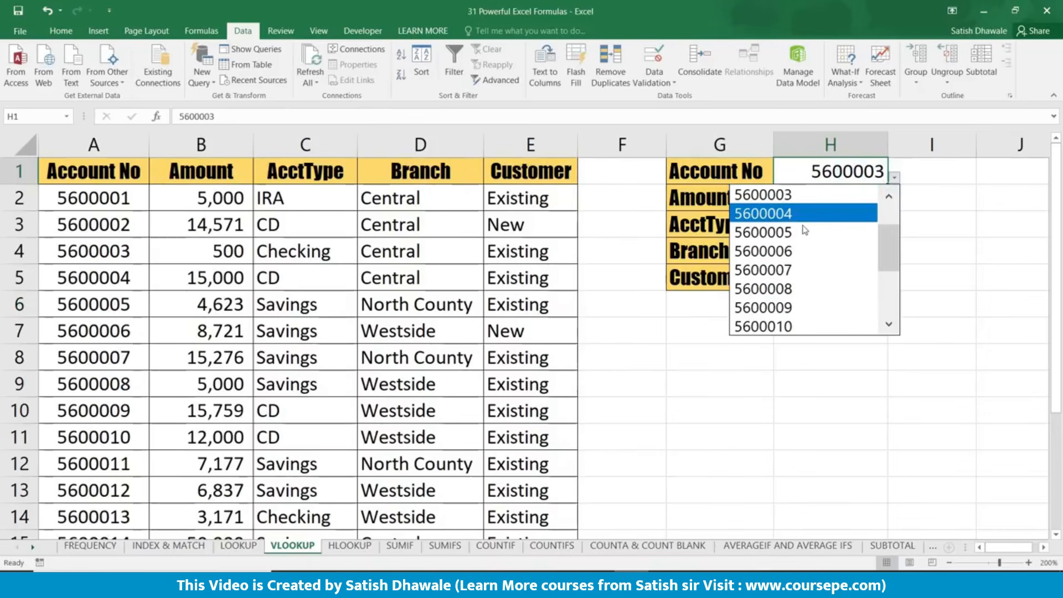
pyautogui.click(797, 252)
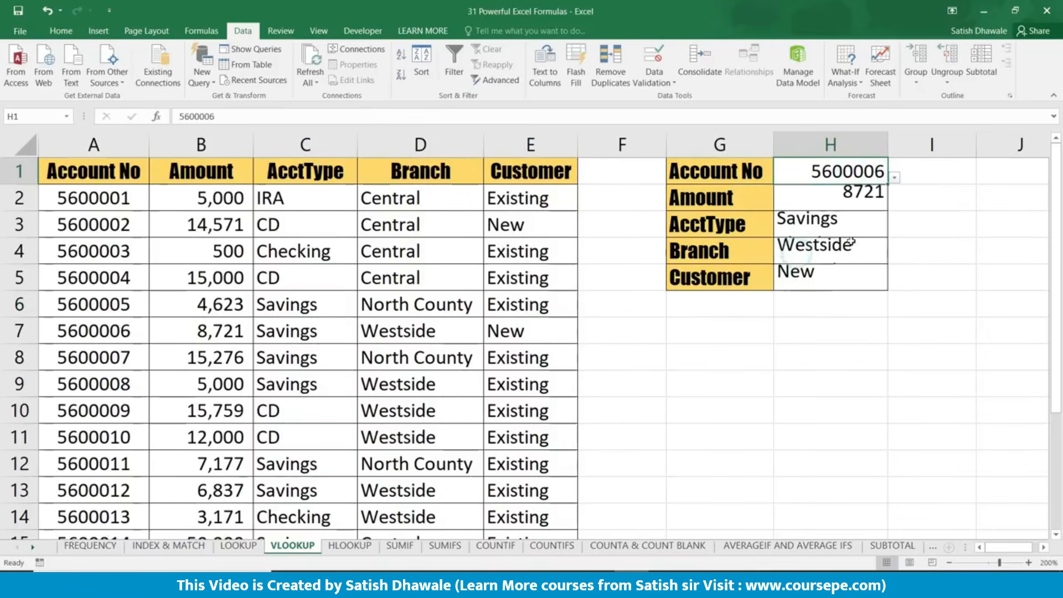
pyautogui.click(895, 178)
pyautogui.click(800, 251)
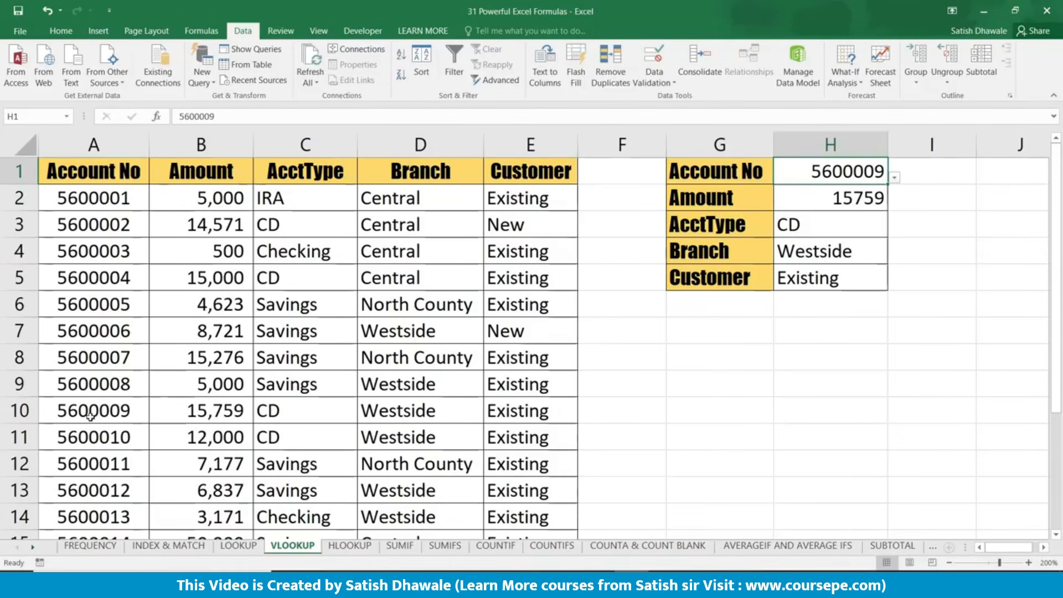
# Step: Compare the source record in A10:E10 with the account number and lookup results in H1:H5
pyautogui.moveTo(87, 410); pyautogui.dragTo(532, 412)
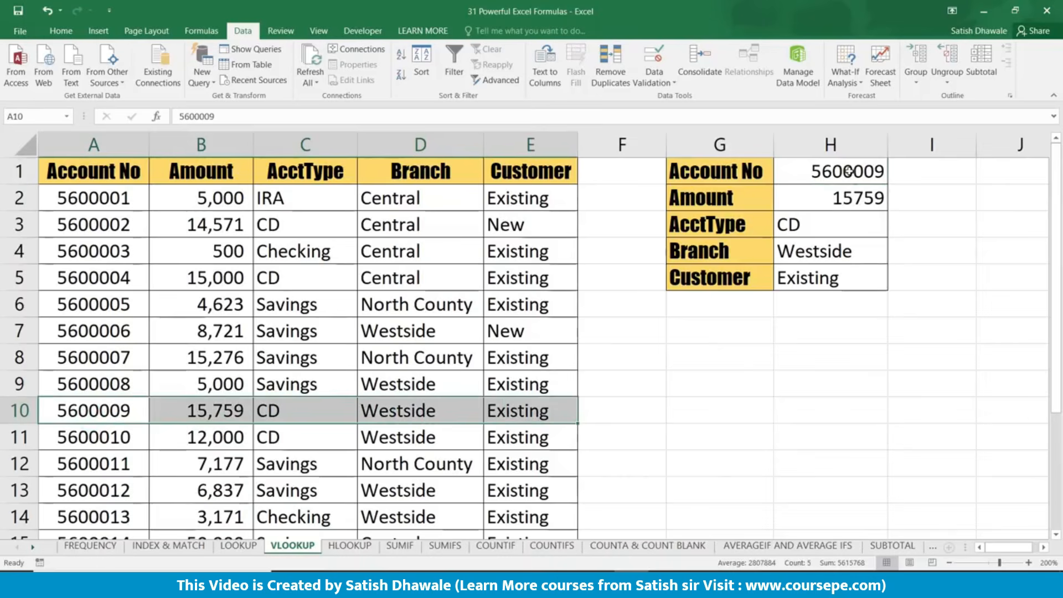
pyautogui.moveTo(846, 171); pyautogui.dragTo(839, 274)
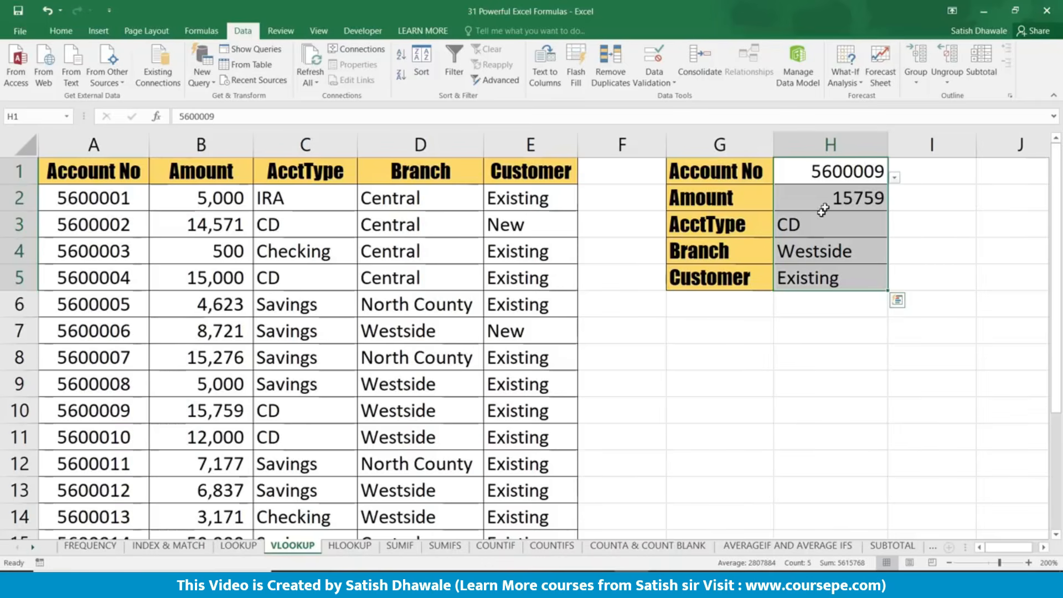
pyautogui.moveTo(828, 201); pyautogui.dragTo(819, 276)
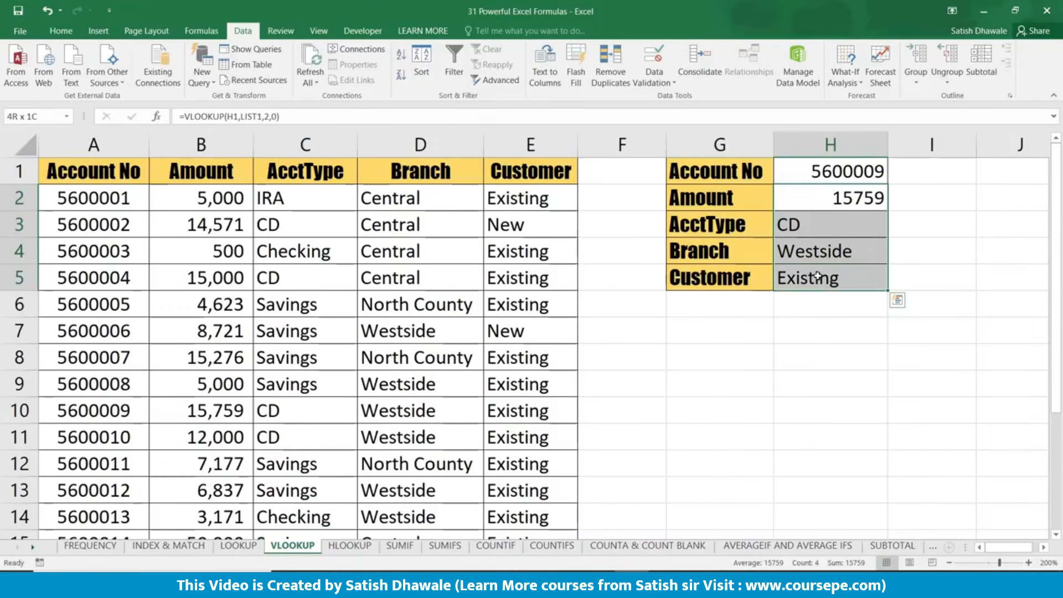
# Step: Clear the lookup formulas from H3:H5 and highlight the column index argument in the Amount formula in H2
pyautogui.click(870, 205)
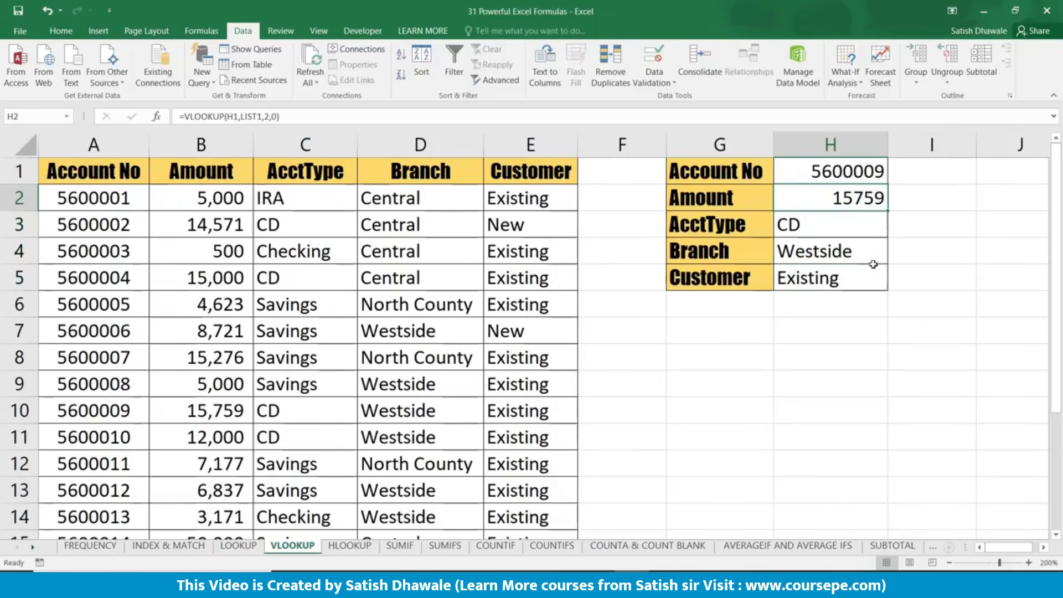
pyautogui.moveTo(856, 226); pyautogui.dragTo(852, 269)
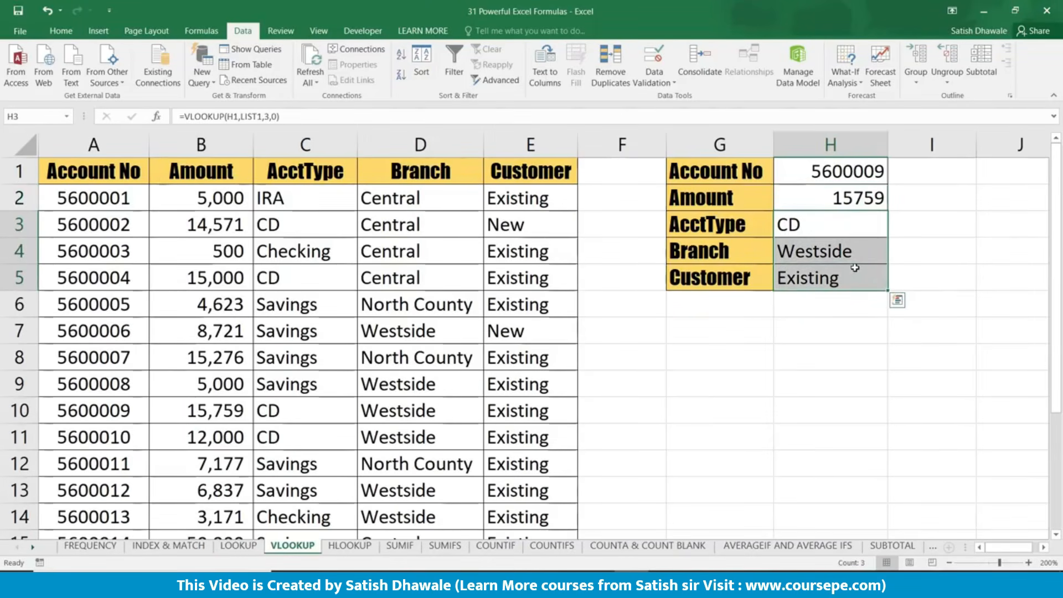
pyautogui.press('Delete')
pyautogui.click(859, 197)
pyautogui.doubleClick(859, 198)
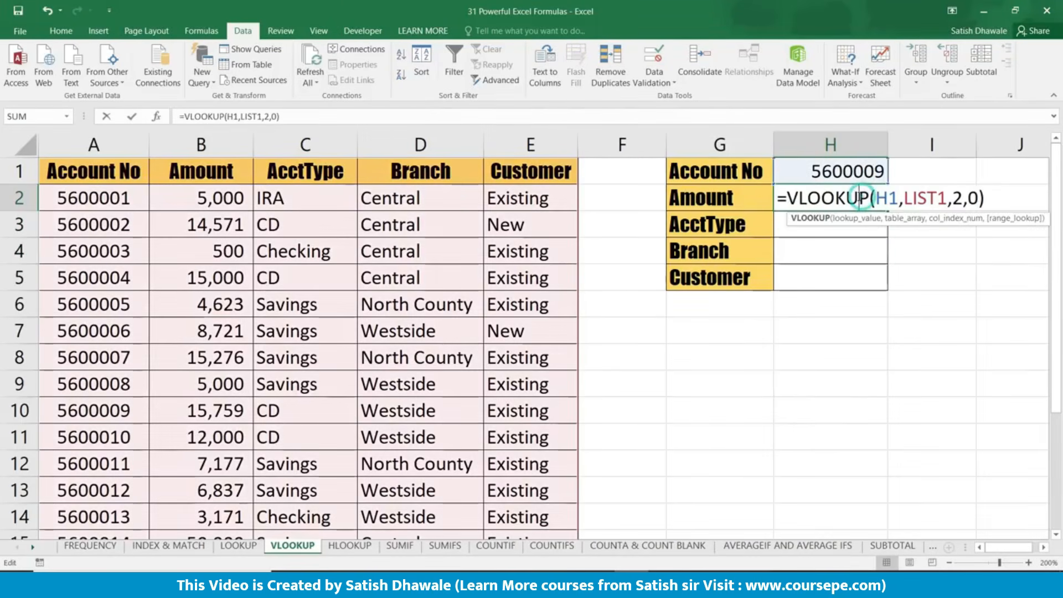
pyautogui.doubleClick(958, 198)
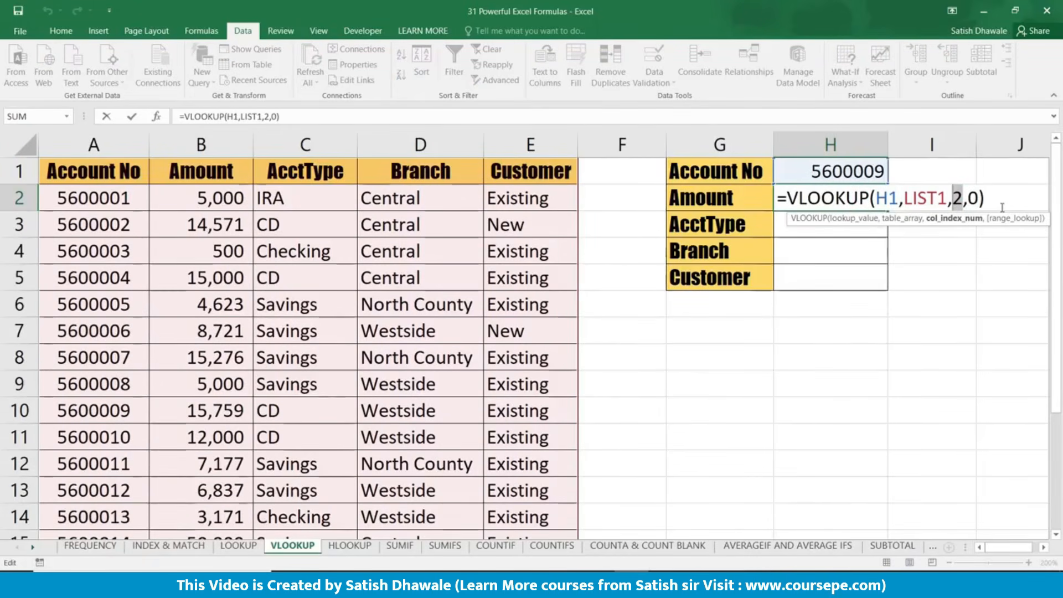
# Step: Enter =ROW() in F2 beside the Amount label and fill it down through F5
pyautogui.click(623, 197)
pyautogui.write('=ROW()')
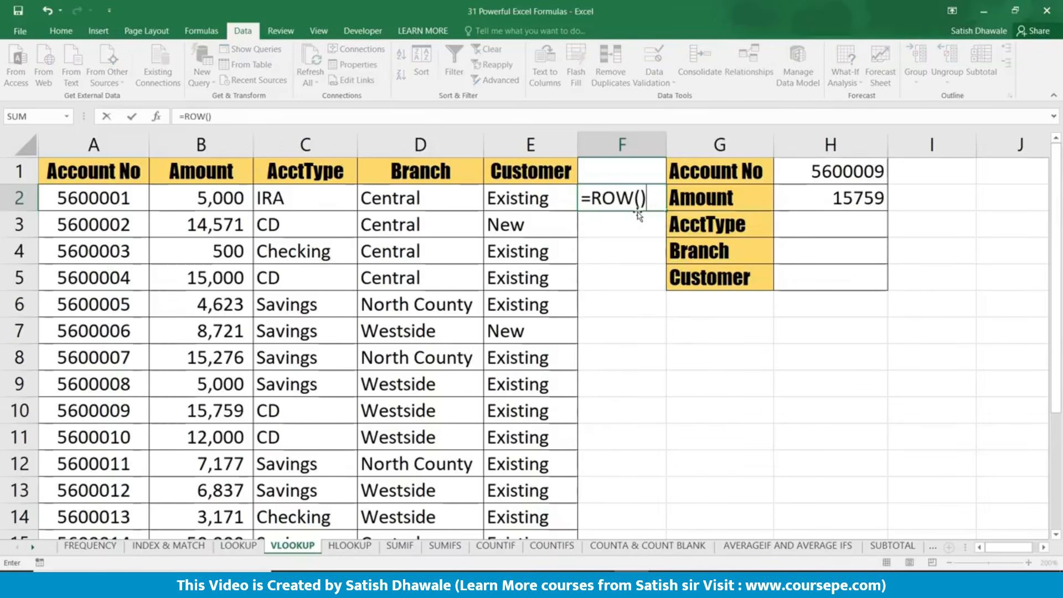
pyautogui.press('Return')
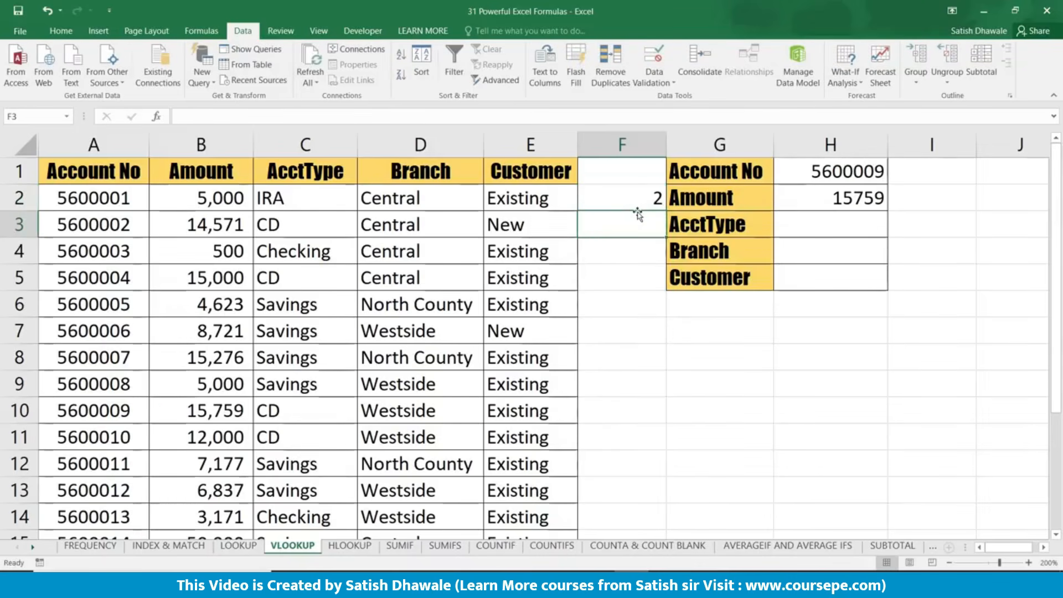
pyautogui.doubleClick(627, 203)
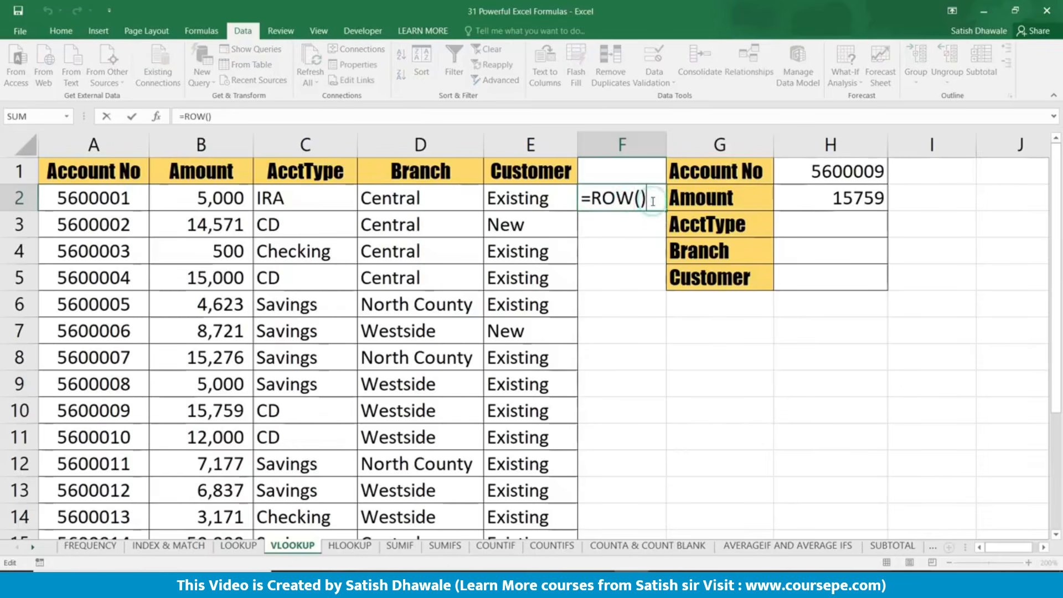
pyautogui.hotkey('ctrl', 'Return')
pyautogui.moveTo(664, 210); pyautogui.dragTo(680, 284)
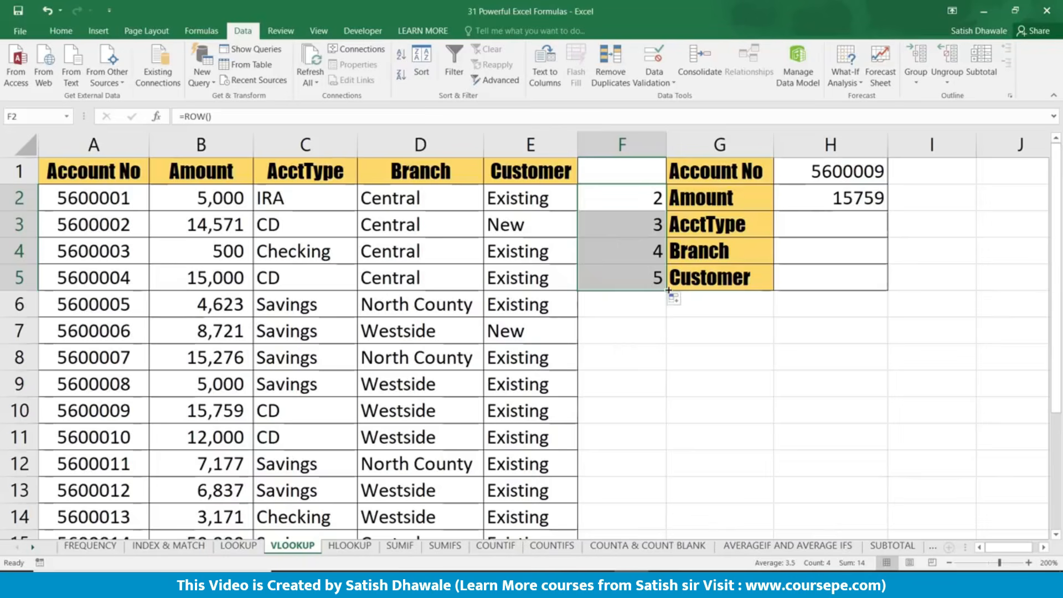
# Step: Extend the ROW formula from F5 down to F8 and clear the extra cells below F5
pyautogui.moveTo(667, 291); pyautogui.dragTo(654, 378)
pyautogui.click(657, 305)
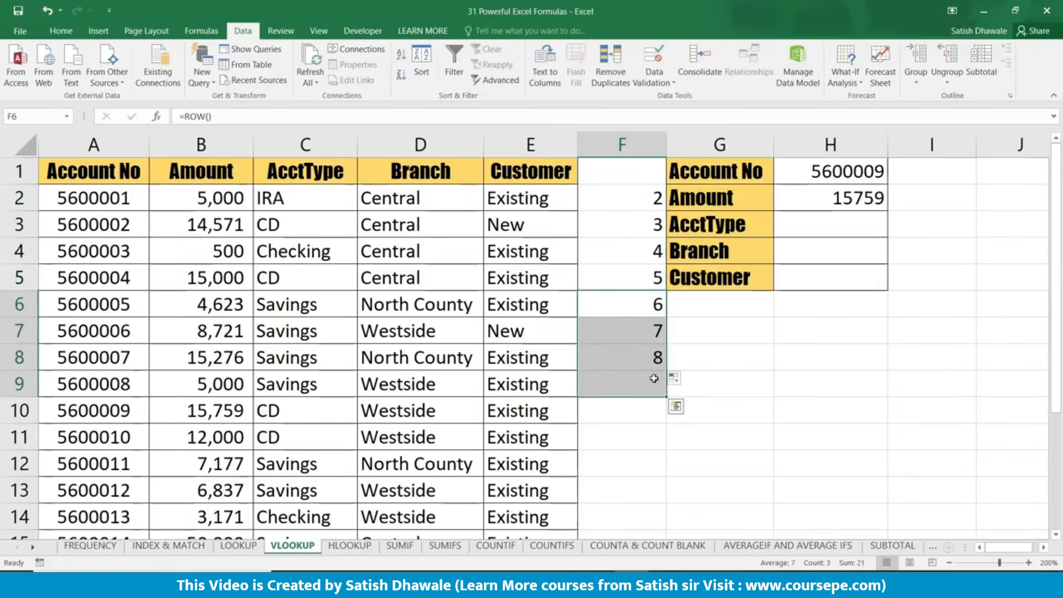
pyautogui.press('Delete')
# Step: Test =ROW() in G11, compare it with the sheet's row number, and clear the test cell
pyautogui.click(726, 442)
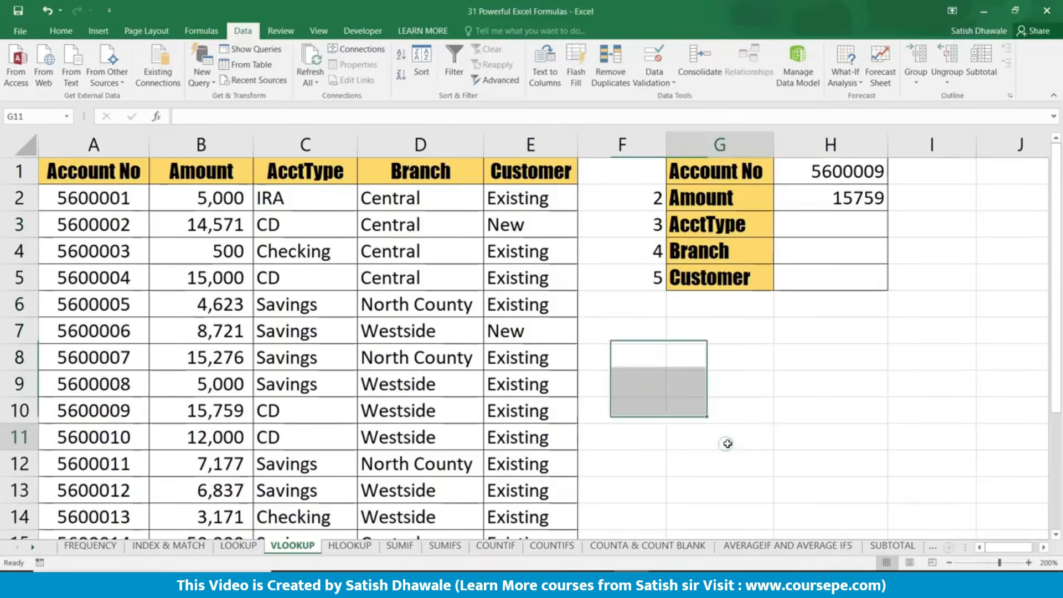
pyautogui.write('=ROW()')
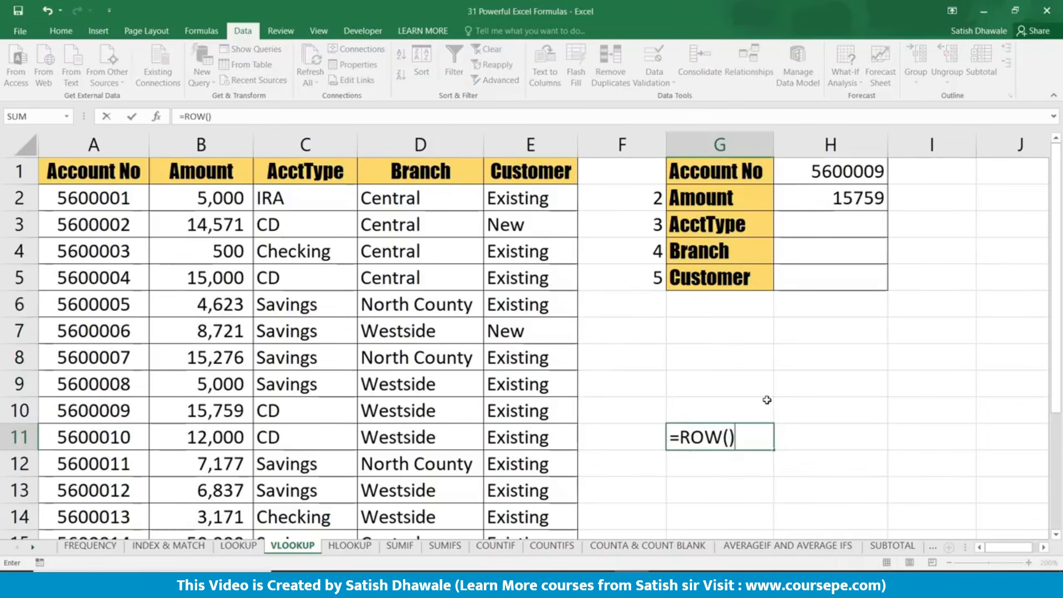
pyautogui.press('Return')
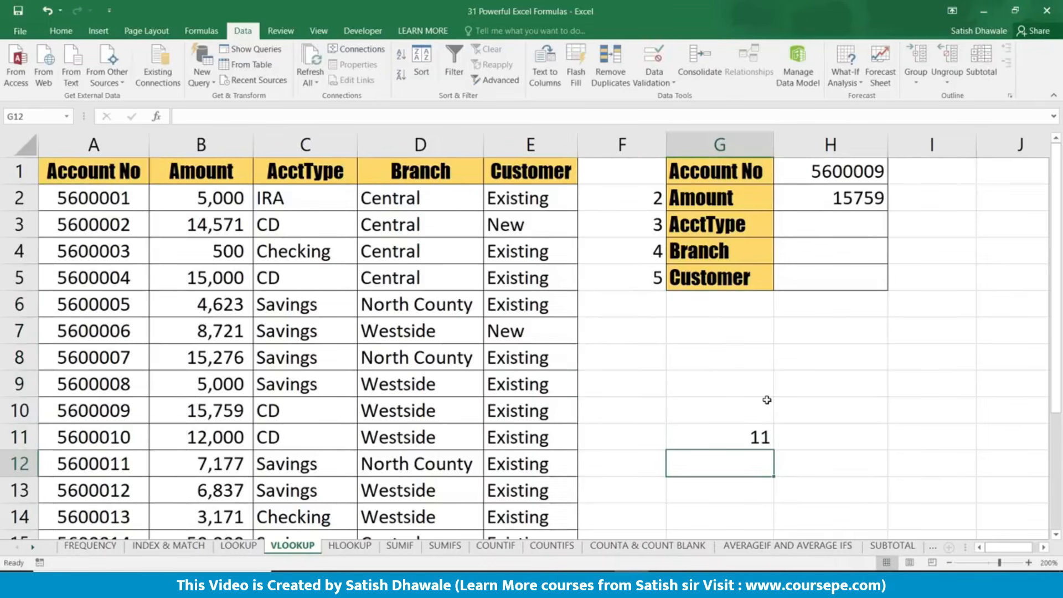
pyautogui.click(701, 444)
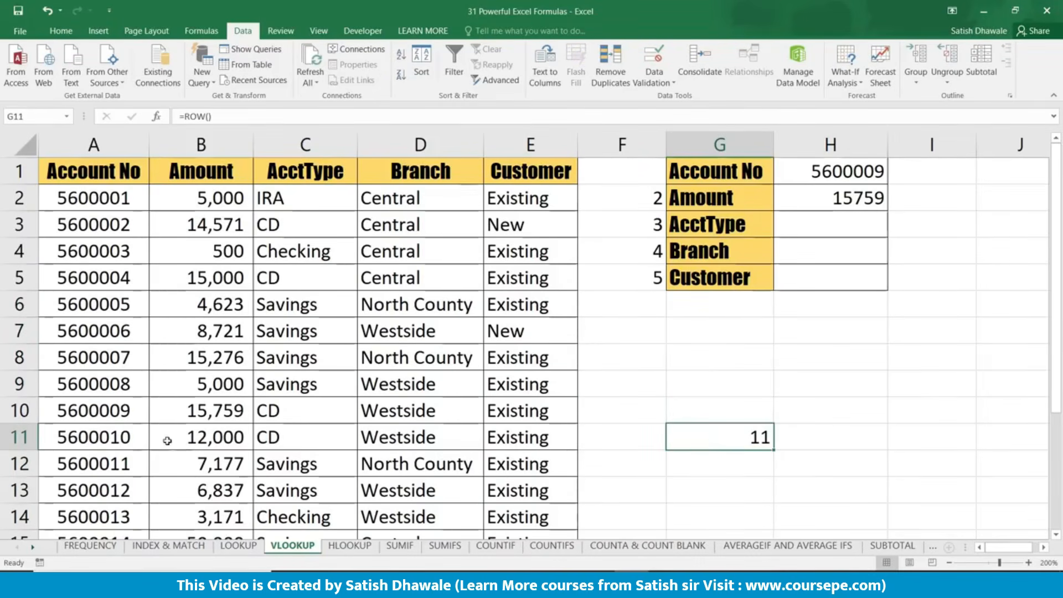
pyautogui.click(9, 442)
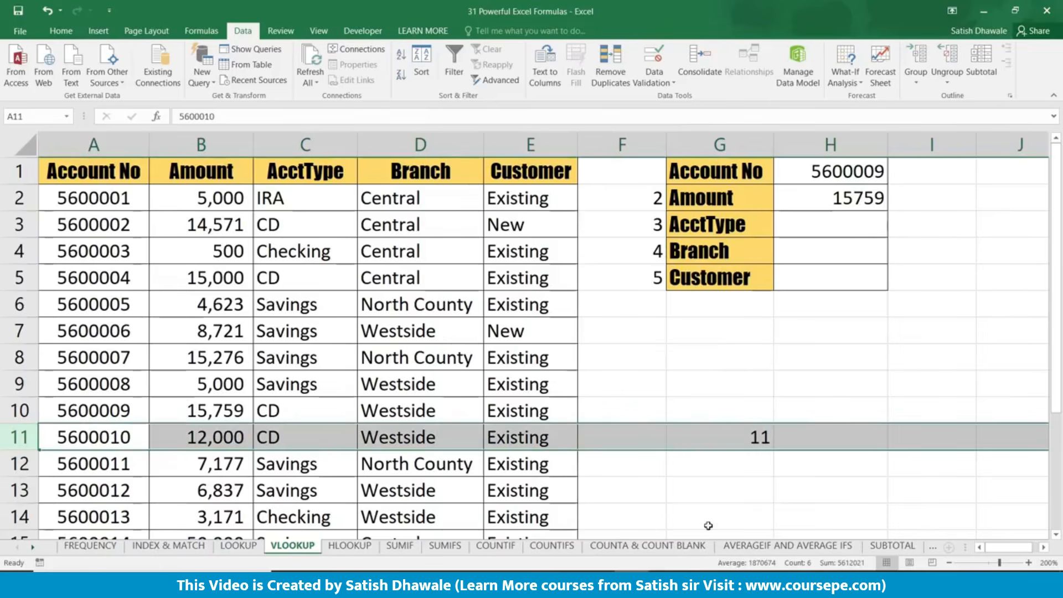
pyautogui.click(740, 441)
pyautogui.press('Delete')
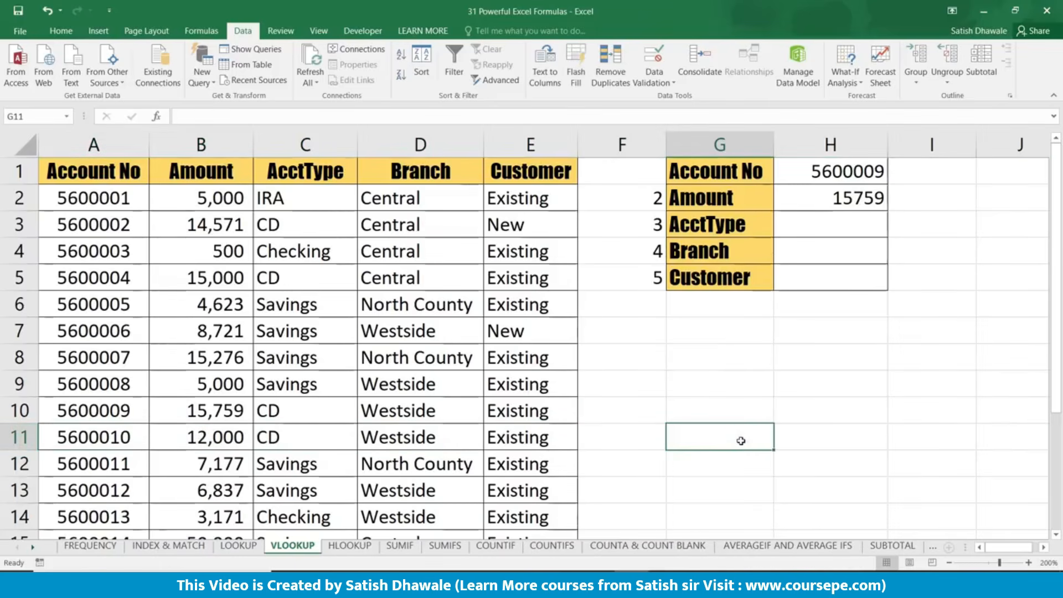
# Step: Review the ROW formulas in F2 and F3 and clear the helper cells F2:F5
pyautogui.doubleClick(626, 202)
pyautogui.press('Escape')
pyautogui.doubleClick(643, 199)
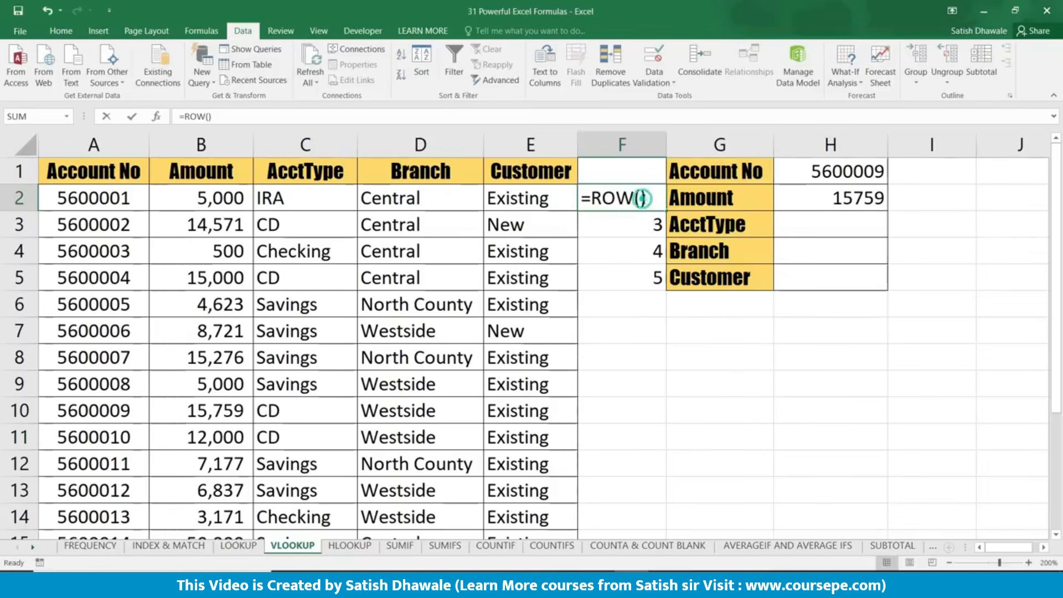
pyautogui.press('Escape')
pyautogui.doubleClick(633, 222)
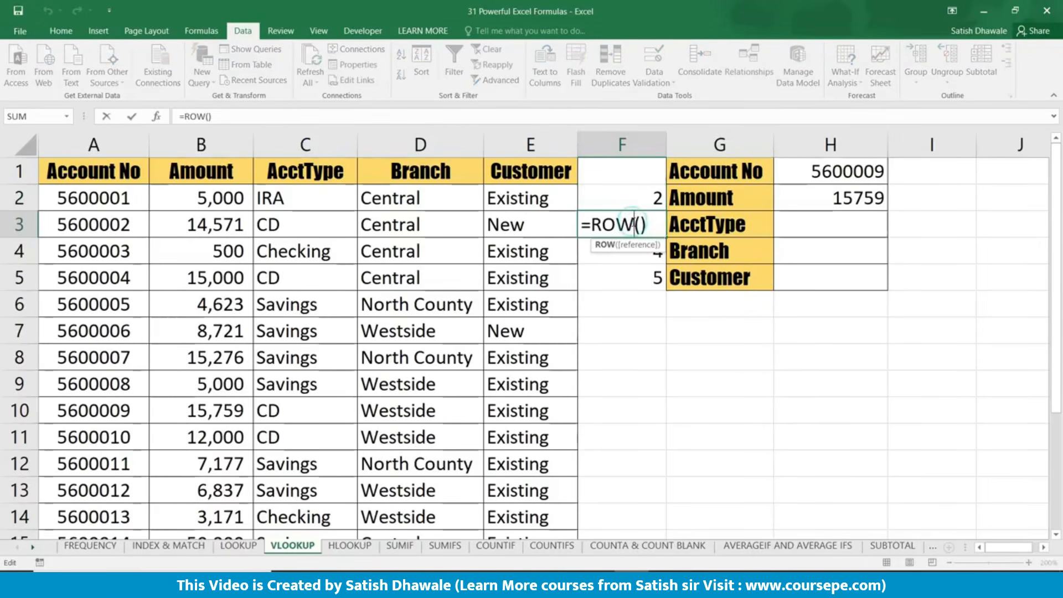
pyautogui.press('Escape')
pyautogui.click(638, 198)
pyautogui.moveTo(637, 257); pyautogui.dragTo(641, 270)
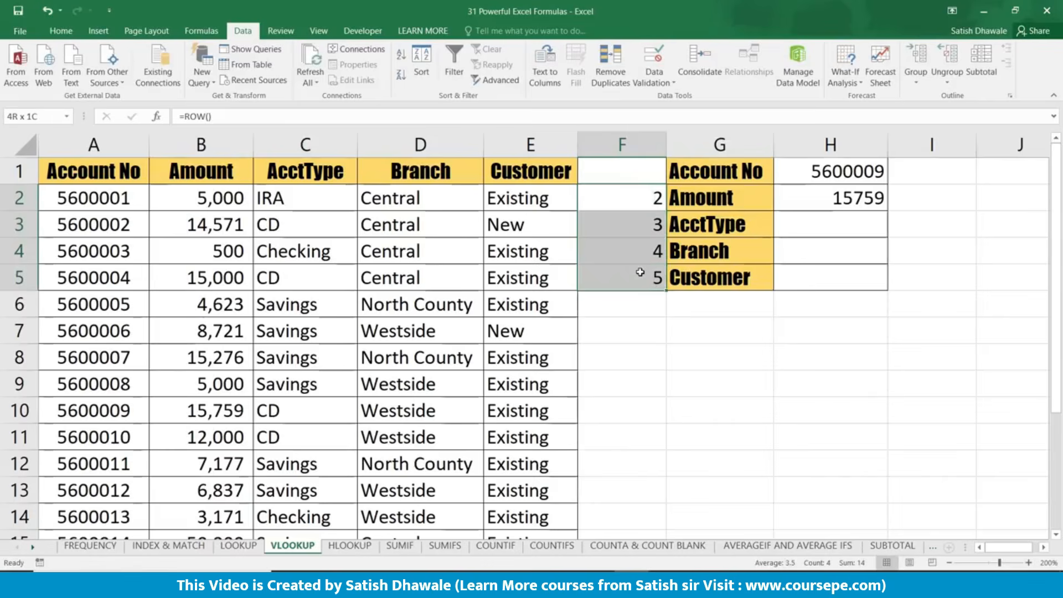
pyautogui.press('Delete')
# Step: Replace the column index in H2's VLOOKUP formula with ROW() and select its H1 lookup reference
pyautogui.doubleClick(849, 201)
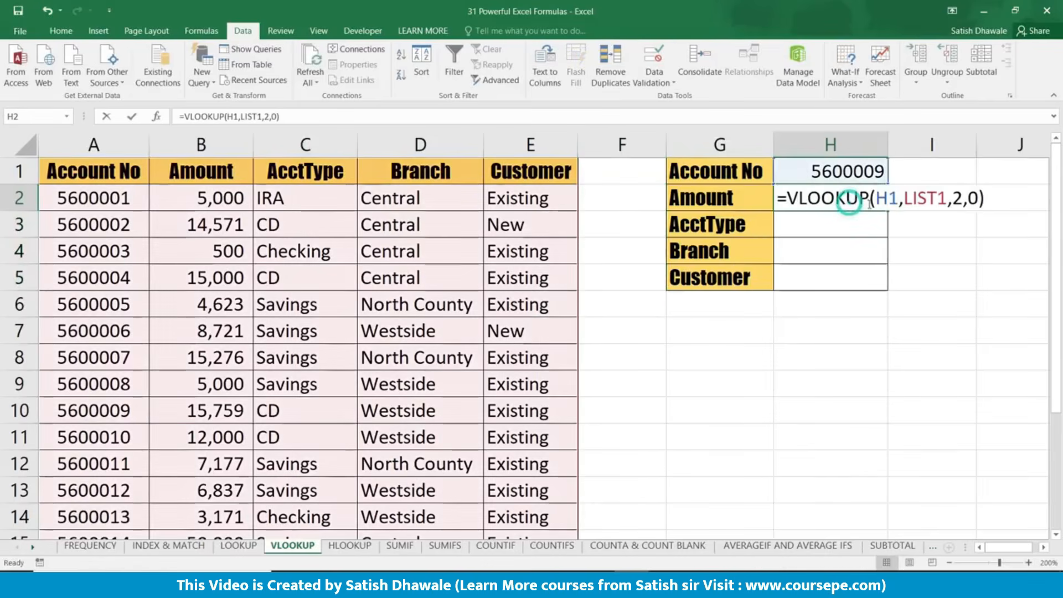
pyautogui.click(960, 198)
pyautogui.doubleClick(959, 197)
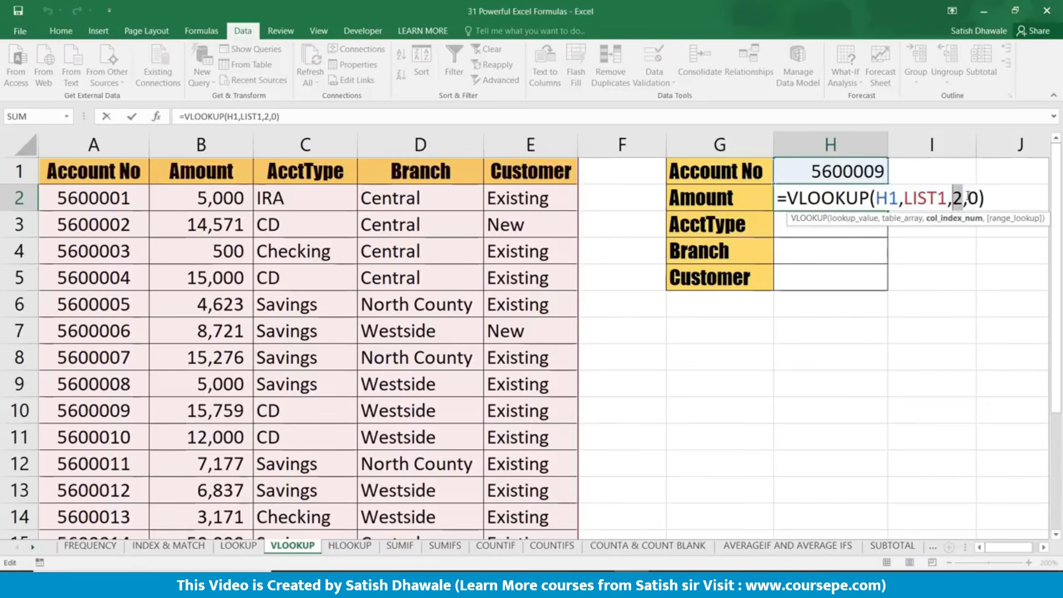
pyautogui.write('ROW()')
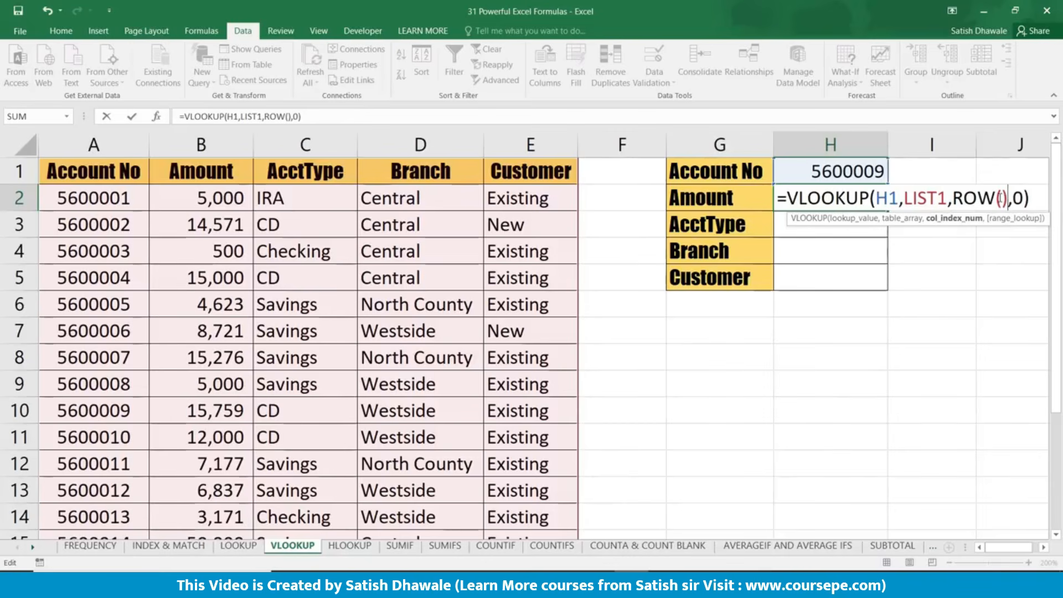
pyautogui.moveTo(898, 198); pyautogui.dragTo(878, 198)
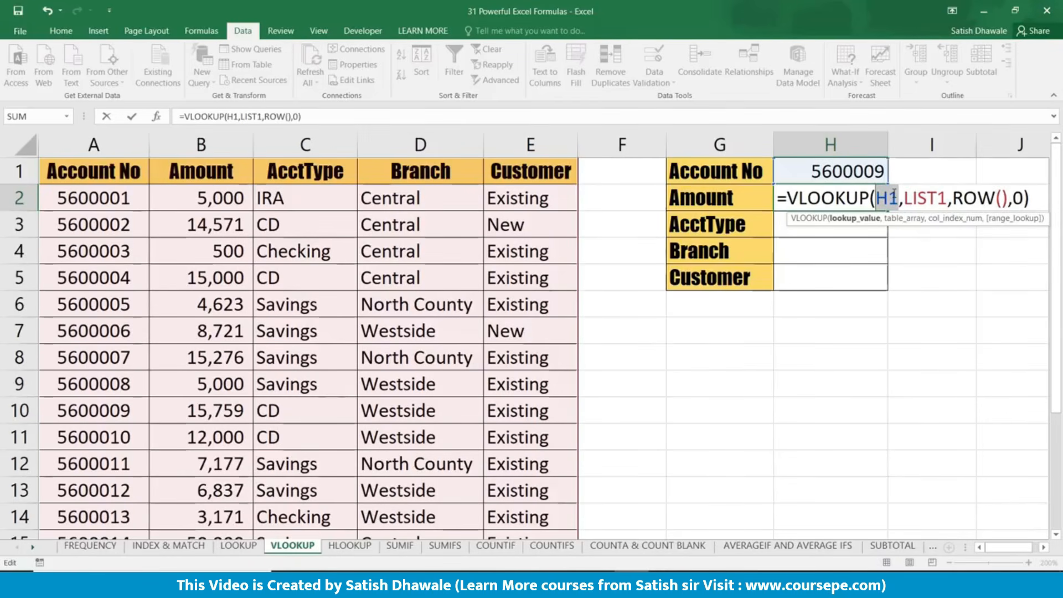
# Step: Make the lookup reference in H2's VLOOKUP formula absolute as $H$1 and fill the formula down through H5
pyautogui.press('F4')
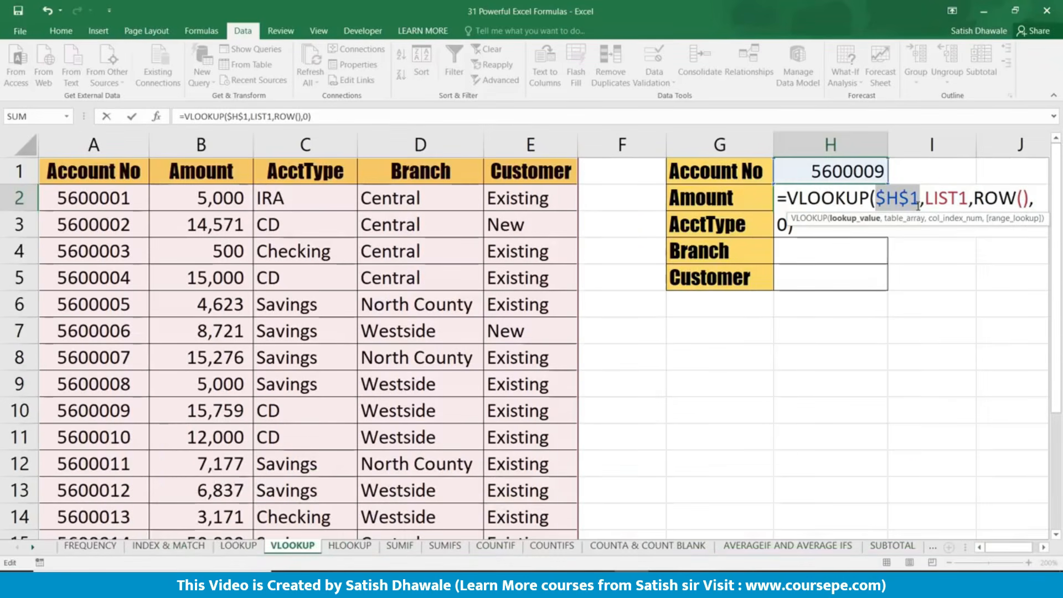
pyautogui.press('Return')
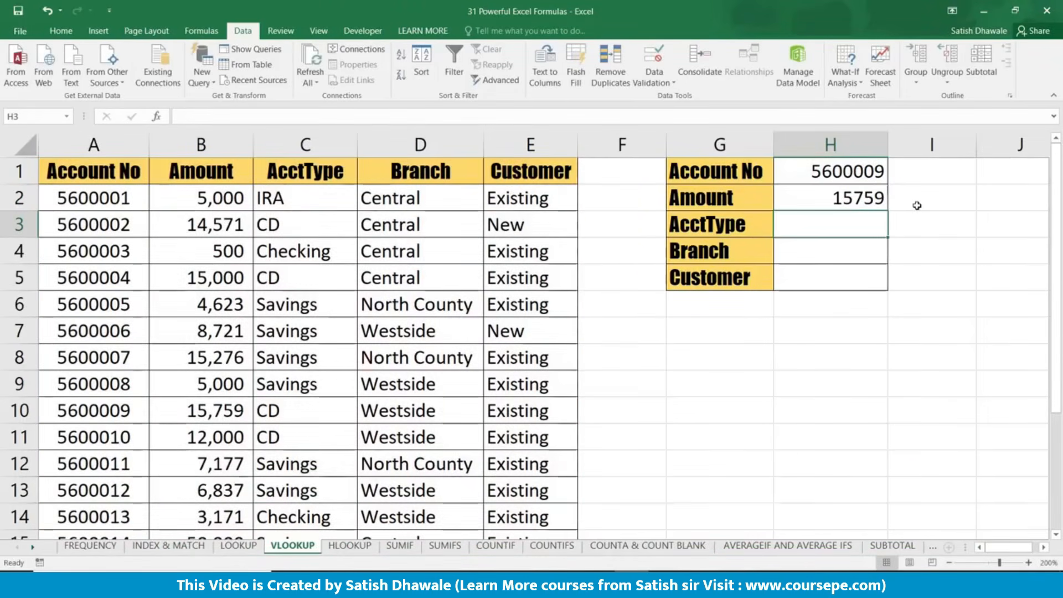
pyautogui.click(839, 198)
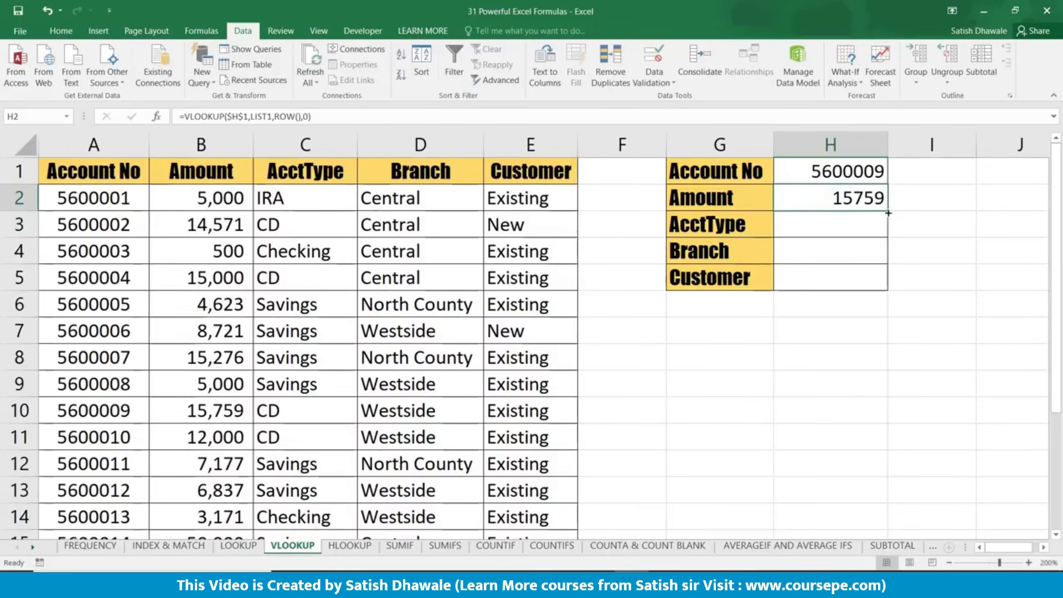
pyautogui.moveTo(888, 211); pyautogui.dragTo(888, 280)
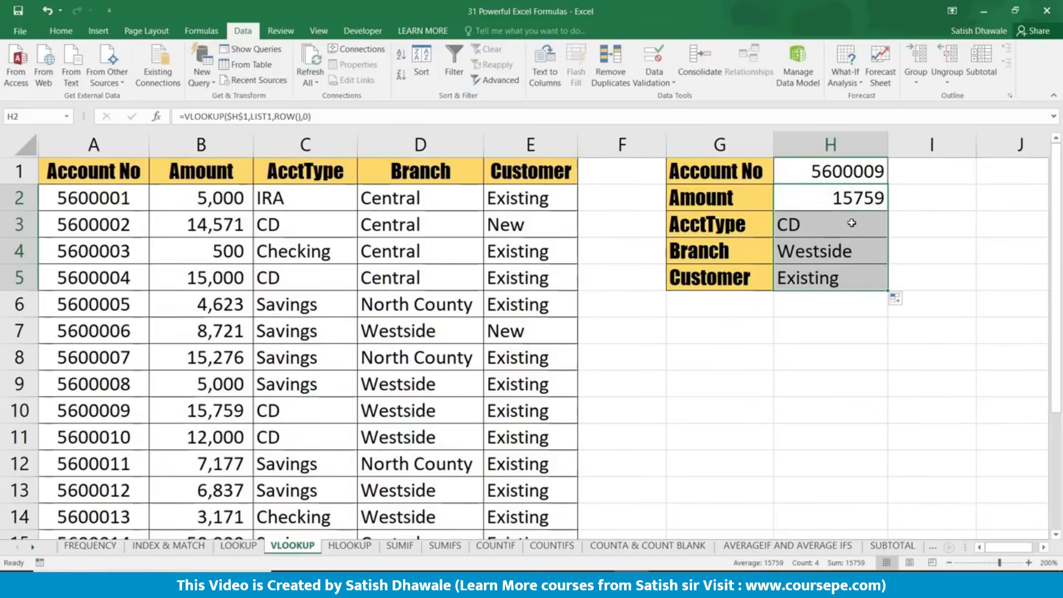
# Step: Examine the filled VLOOKUP formulas in H3, H4 and H5, checking the absolute lookup reference
pyautogui.click(852, 224)
pyautogui.doubleClick(852, 224)
pyautogui.moveTo(898, 226); pyautogui.dragTo(921, 230)
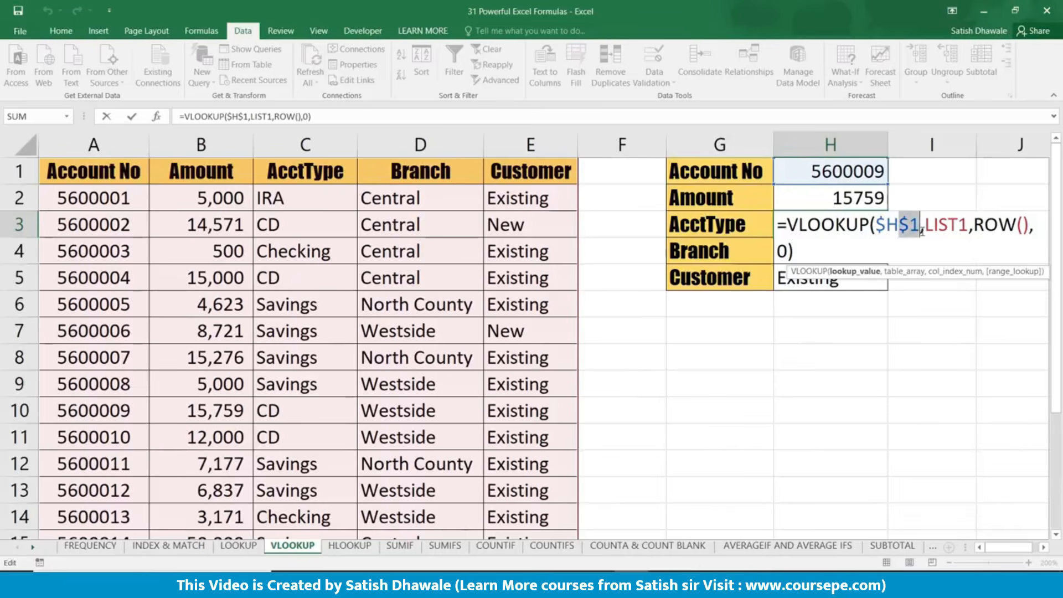
pyautogui.press('Escape')
pyautogui.doubleClick(853, 259)
pyautogui.moveTo(898, 253); pyautogui.dragTo(880, 261)
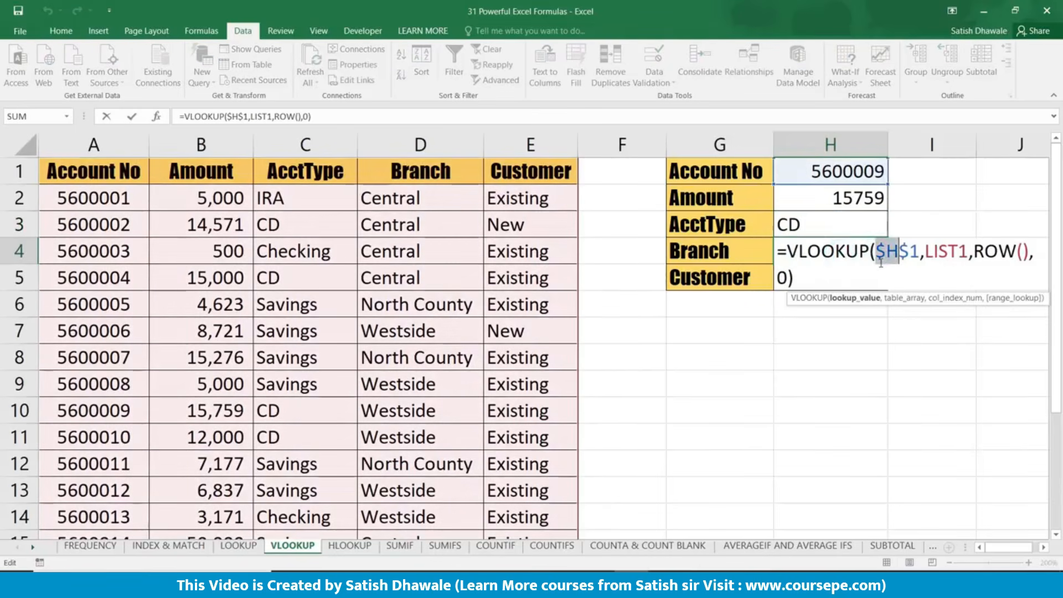
pyautogui.press('Escape')
pyautogui.doubleClick(814, 277)
pyautogui.press('Escape')
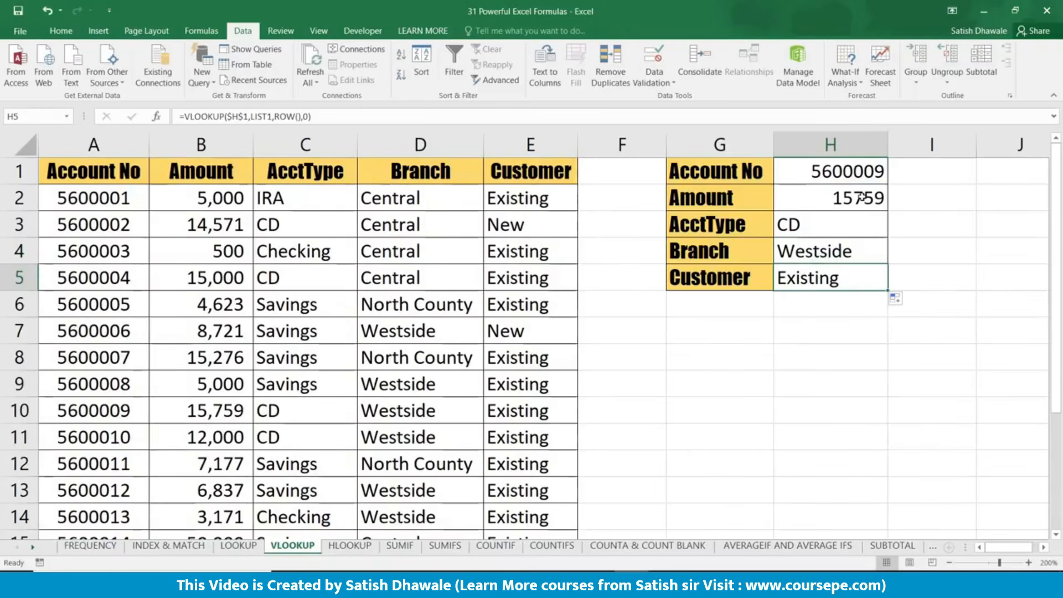
# Step: Compare the VLOOKUP formulas for Amount in H2 and AcctType in H3 against the lookup cell H1
pyautogui.doubleClick(860, 196)
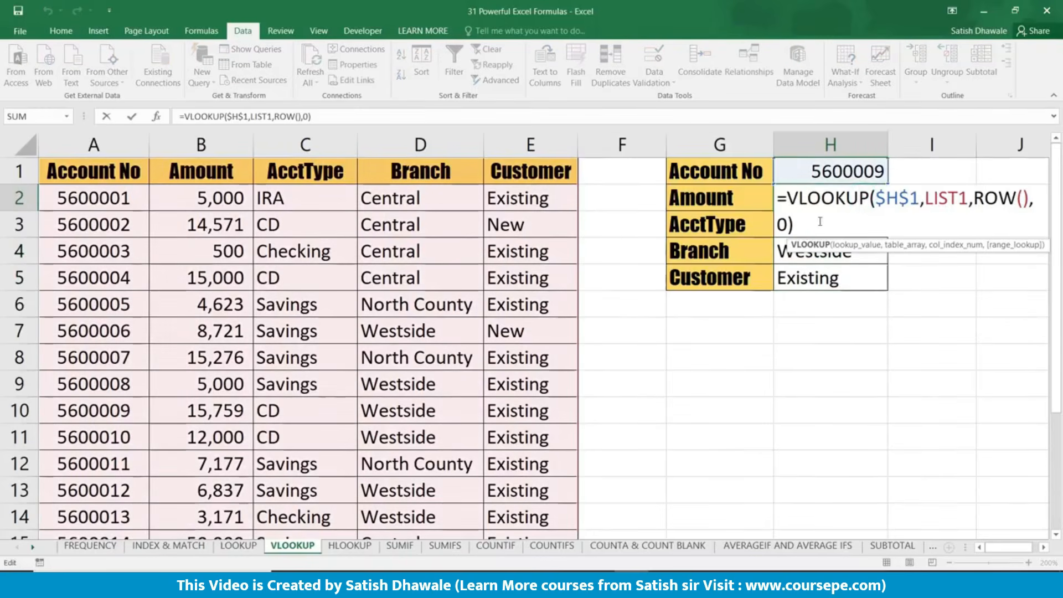
pyautogui.press('Escape')
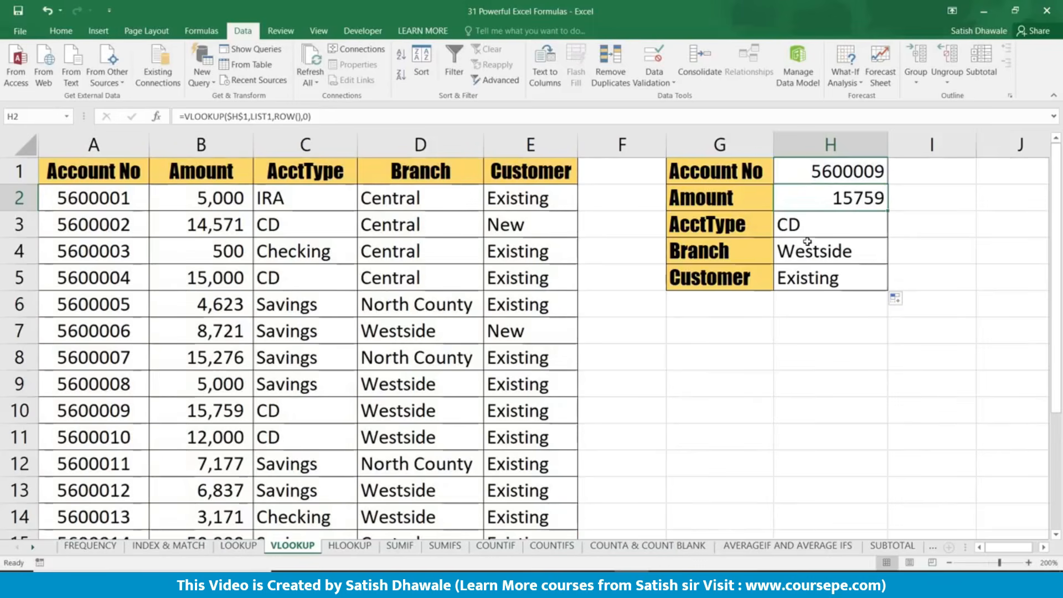
pyautogui.click(862, 172)
pyautogui.doubleClick(845, 198)
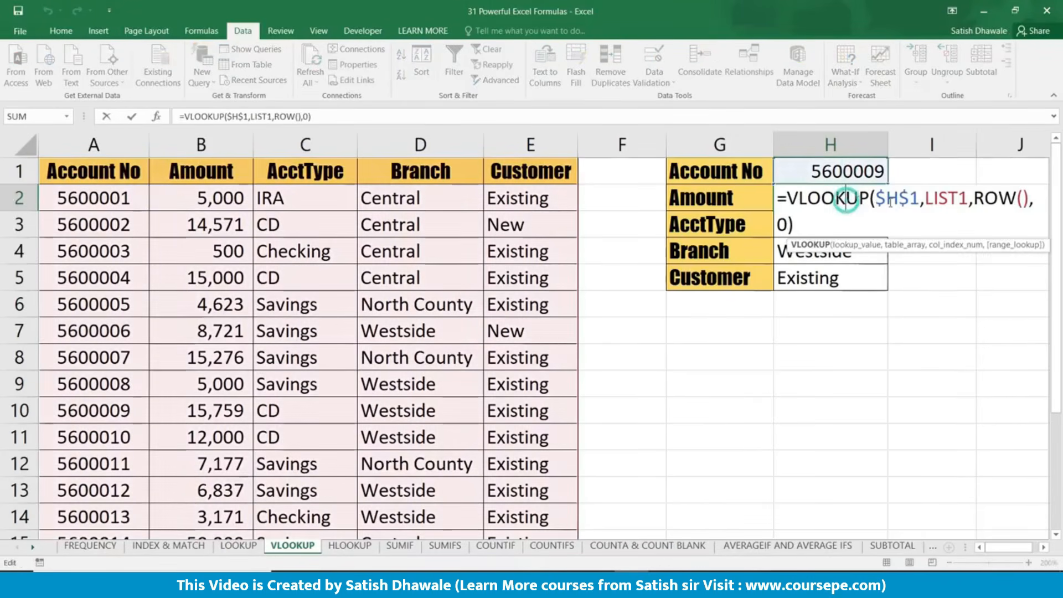
pyautogui.press('Return')
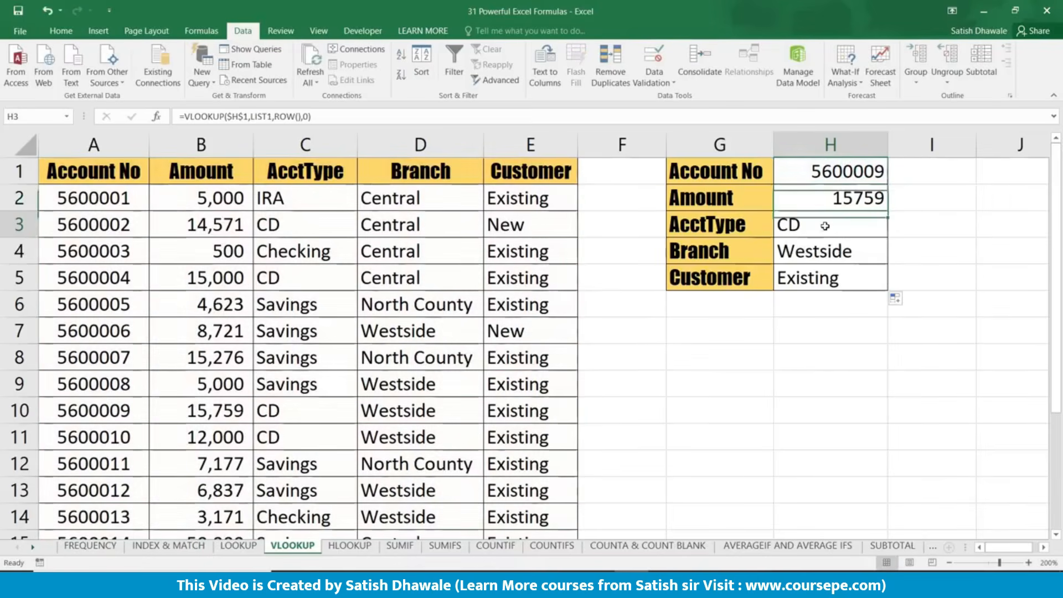
pyautogui.doubleClick(827, 232)
pyautogui.press('Escape')
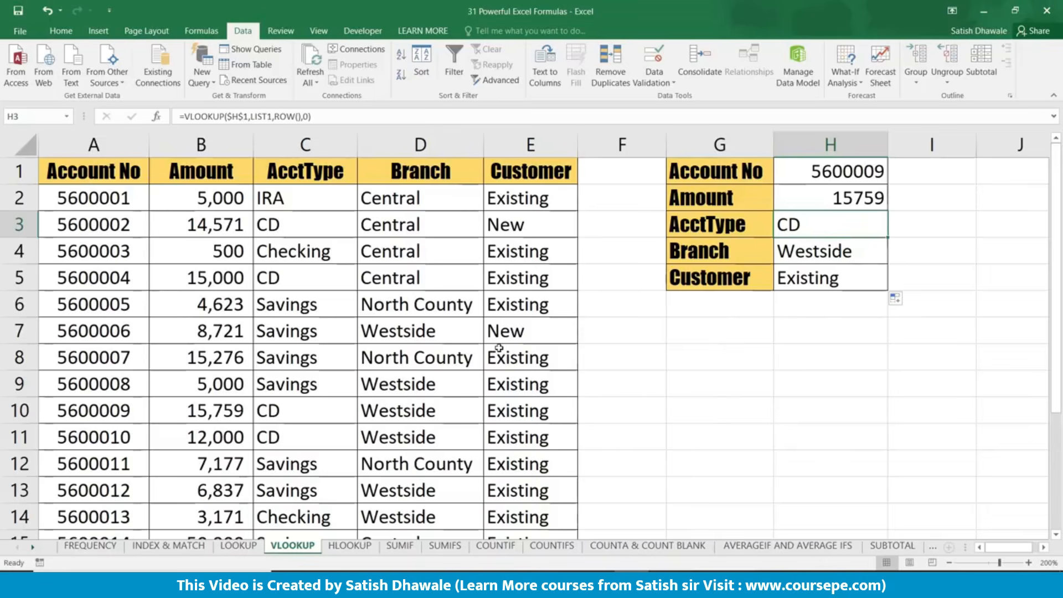
# Step: Copy the entire account table A1:E18 from the VLOOKUP sheet
pyautogui.click(137, 178)
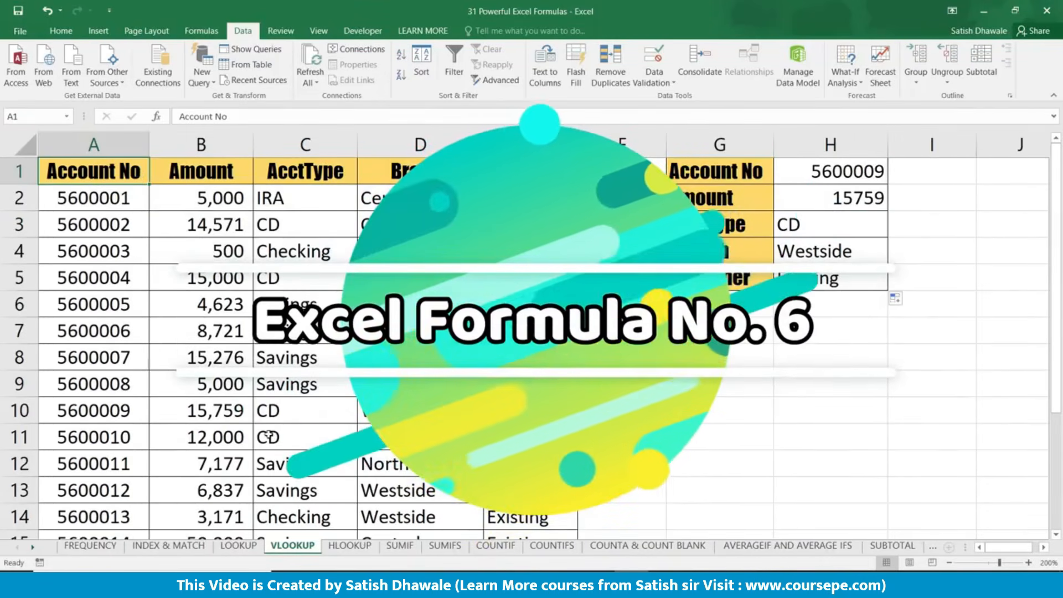
pyautogui.click(350, 545)
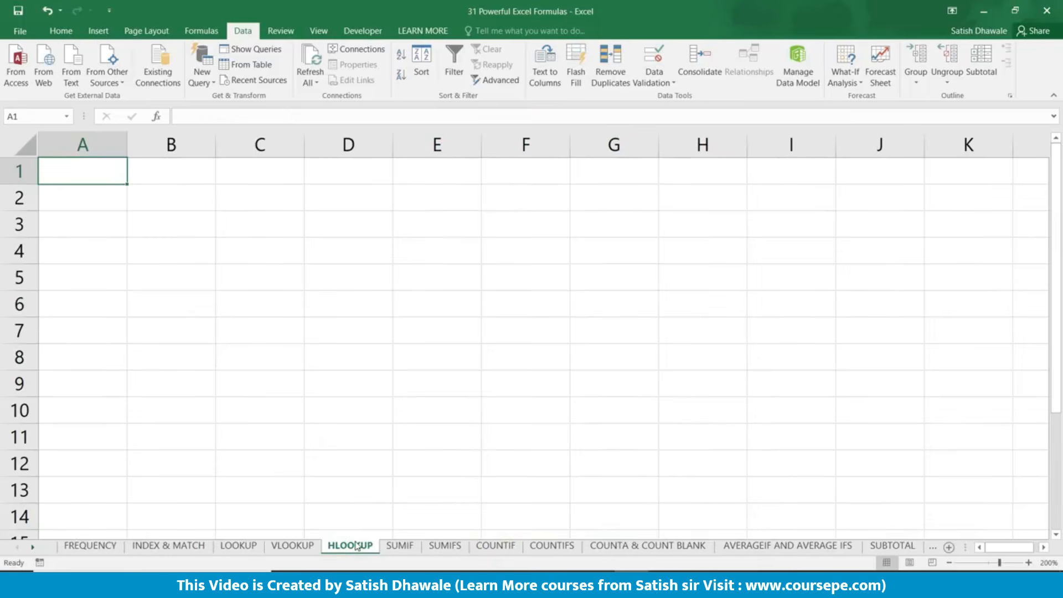
pyautogui.click(293, 545)
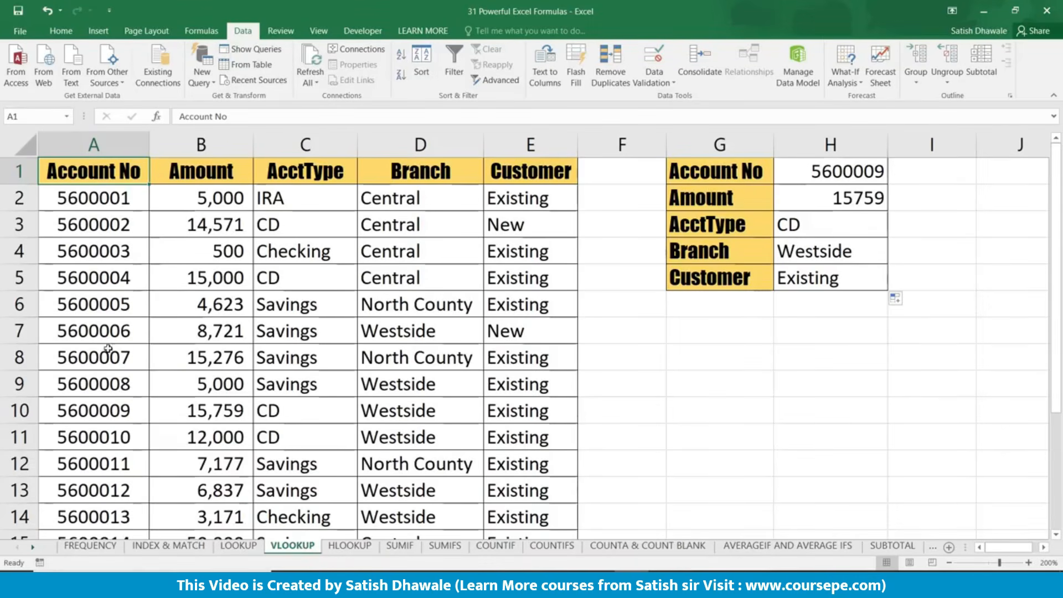
pyautogui.moveTo(94, 144); pyautogui.dragTo(521, 153)
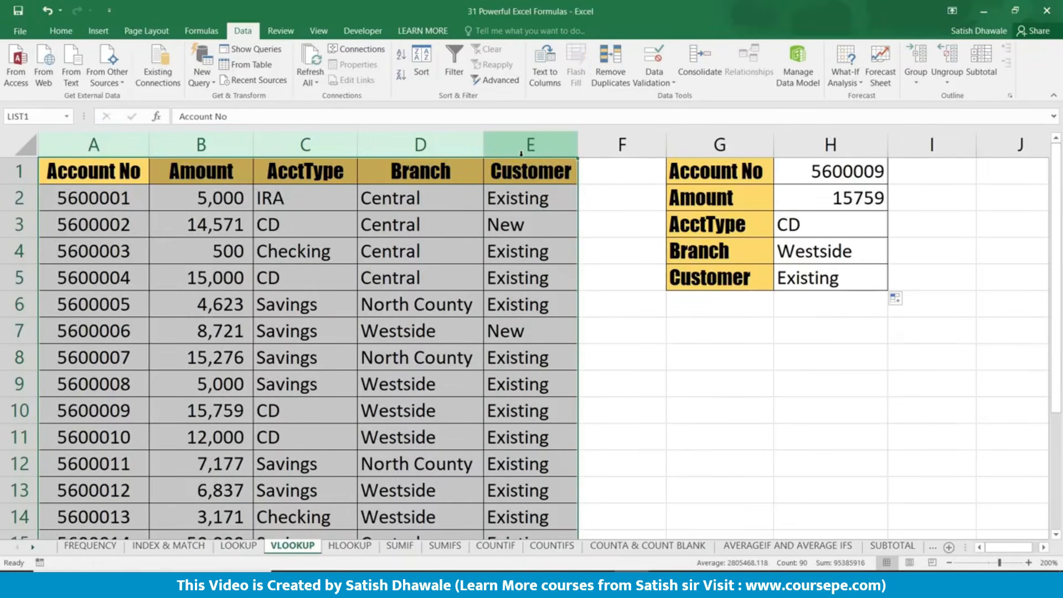
pyautogui.click(119, 169)
pyautogui.hotkey('ctrl', 'shift', 'Right')
pyautogui.hotkey('ctrl', 'shift', 'Down')
pyautogui.hotkey('ctrl', 'c')
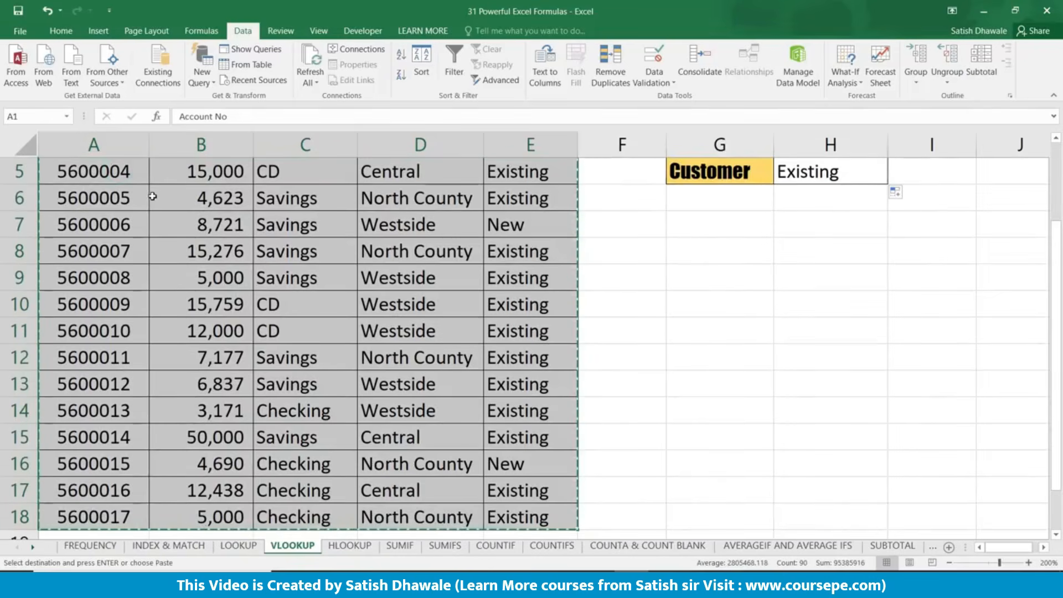
# Step: Paste the copied account table transposed into the HLOOKUP sheet, starting at cell A1
pyautogui.click(353, 546)
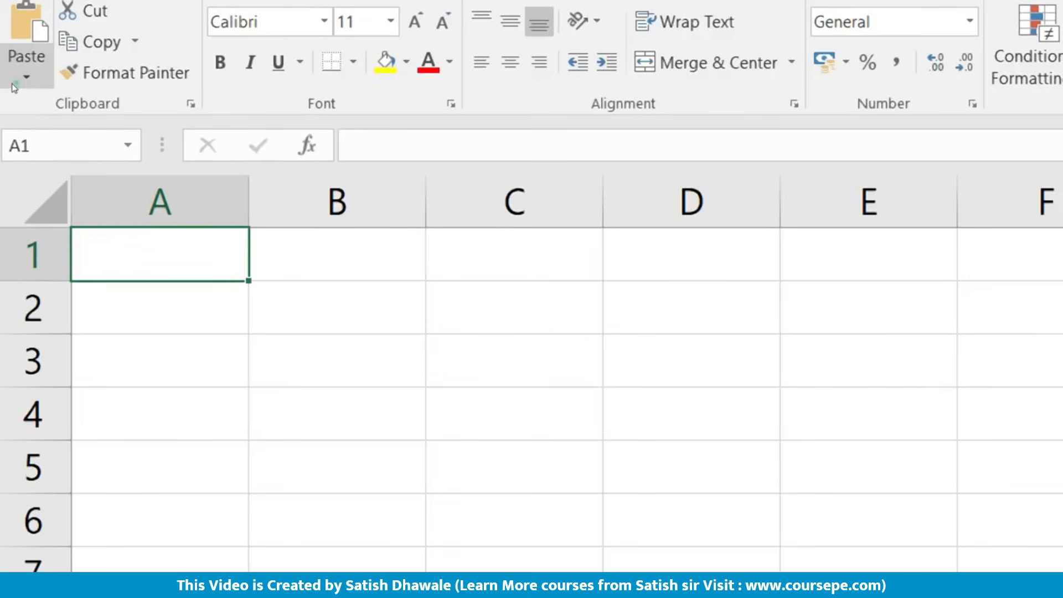
pyautogui.click(14, 87)
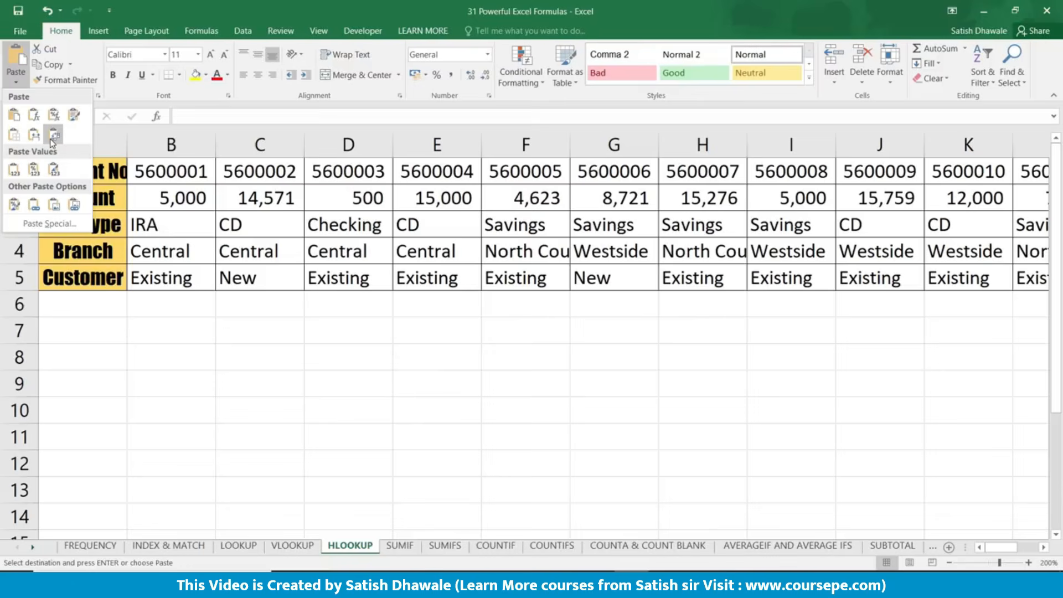
pyautogui.click(52, 137)
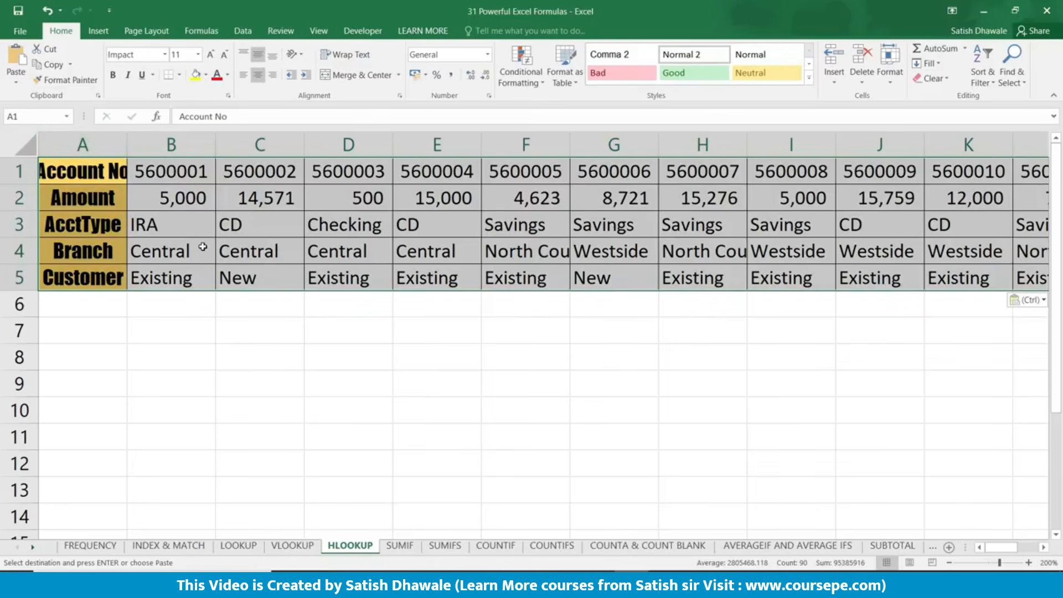
# Step: Autofit the column widths of the whole transposed table on the HLOOKUP sheet
pyautogui.doubleClick(128, 149)
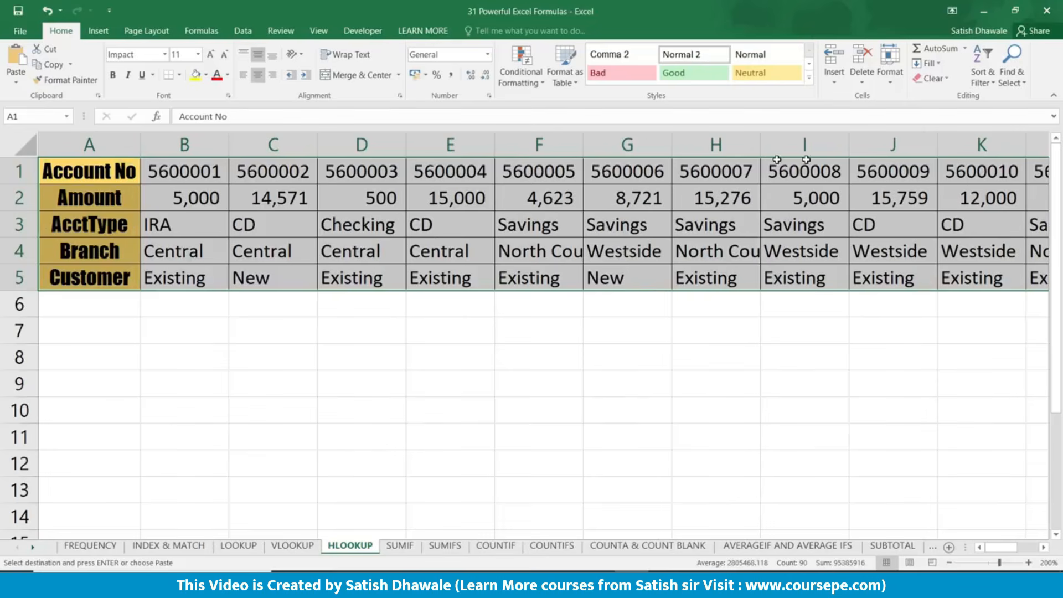
pyautogui.click(124, 194)
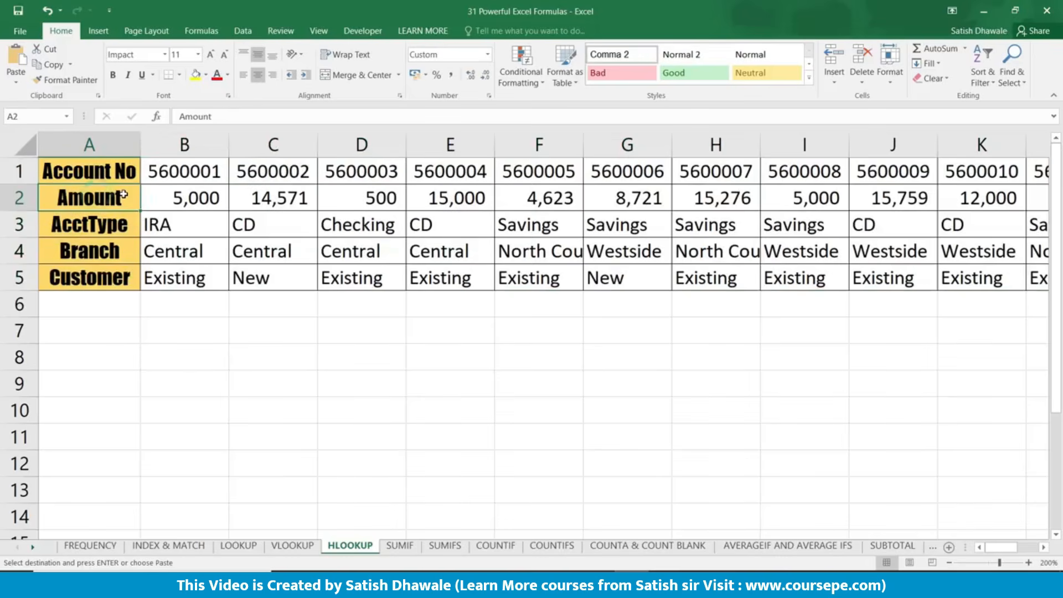
pyautogui.hotkey('ctrl', 'a')
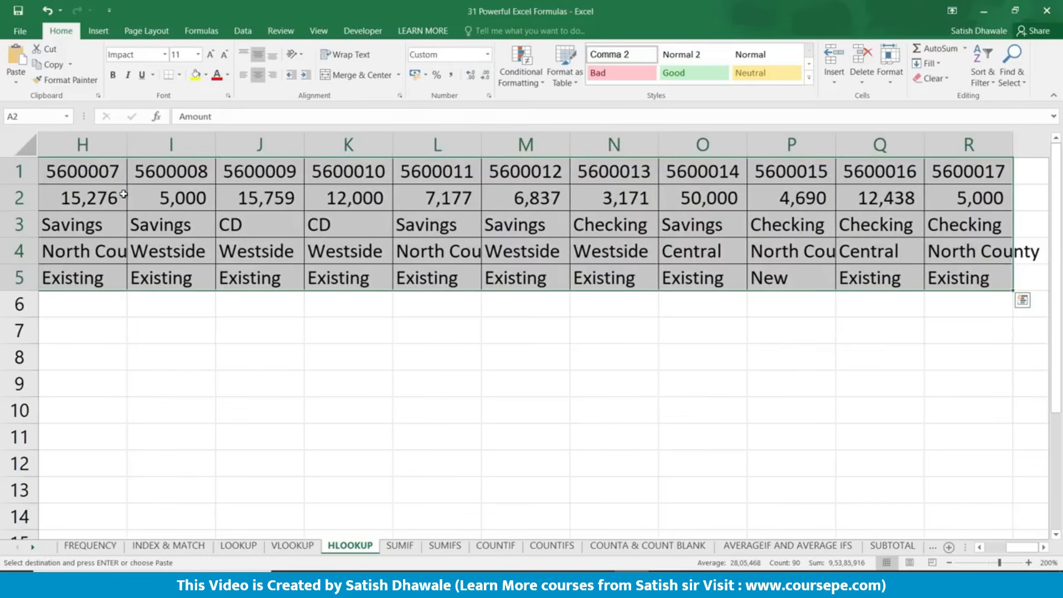
pyautogui.hotkey('alt', 'h')
pyautogui.press('o')
pyautogui.press('i')
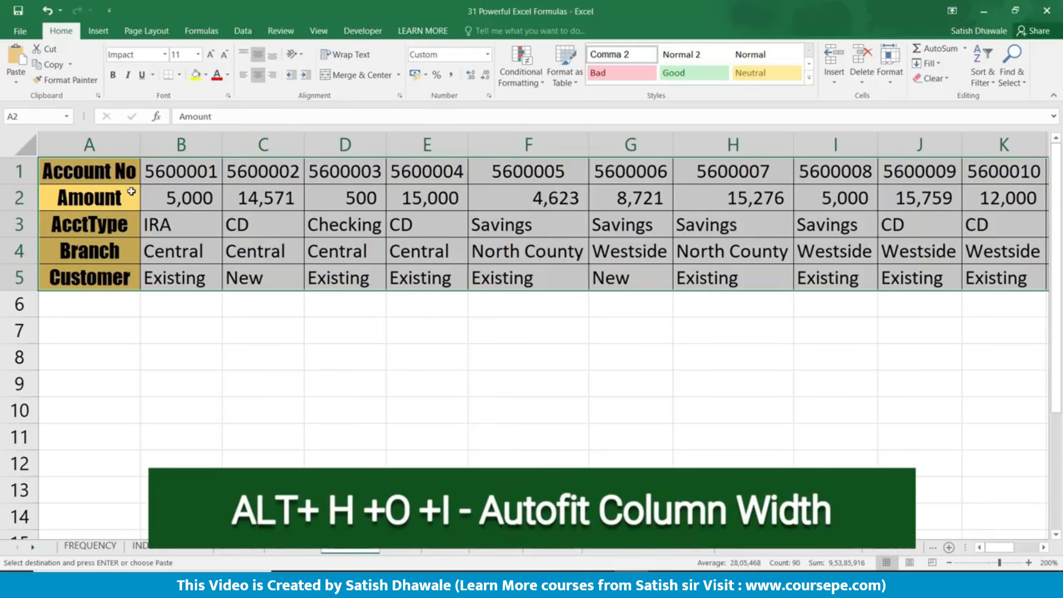
# Step: Narrow column A and autofit the table's column widths again
pyautogui.moveTo(142, 145); pyautogui.dragTo(103, 153)
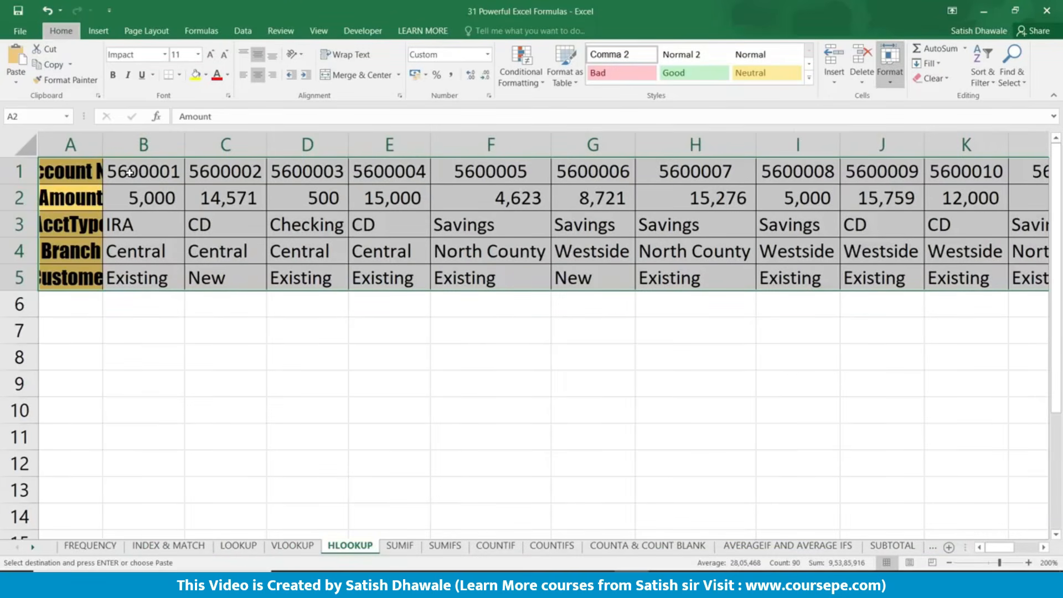
pyautogui.hotkey('alt', 'h')
pyautogui.press('o')
pyautogui.press('i')
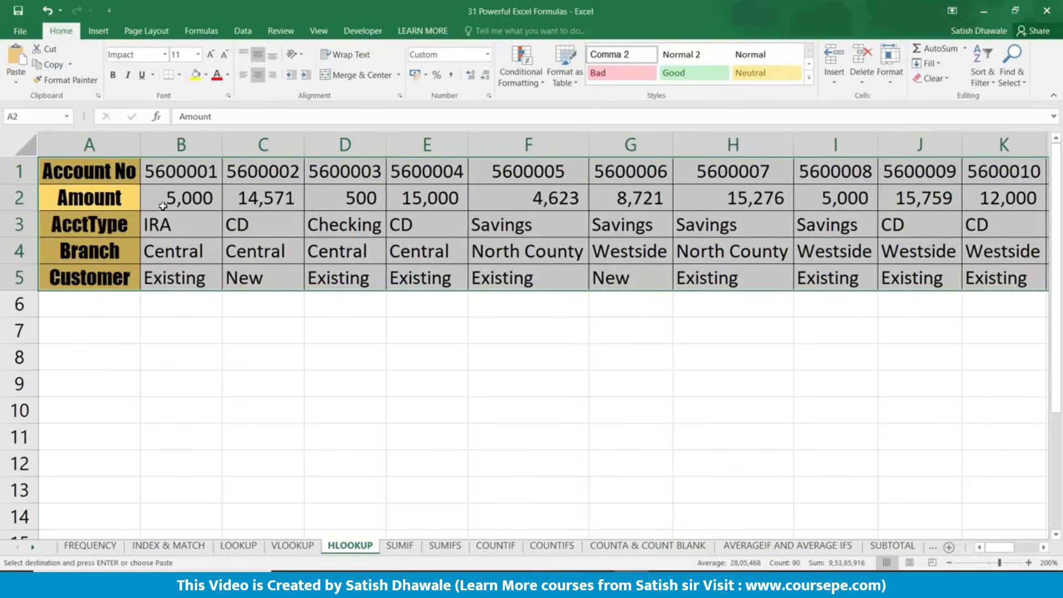
pyautogui.click(175, 299)
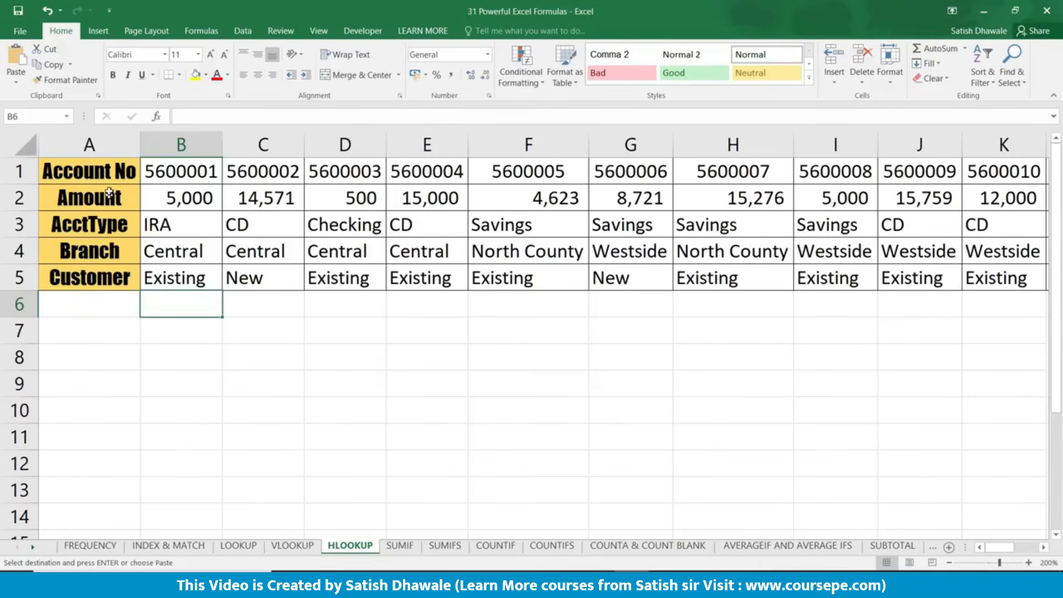
# Step: Copy the headings in A1:A5 and paste them transposed as a row starting at cell C8
pyautogui.moveTo(107, 172); pyautogui.dragTo(87, 277)
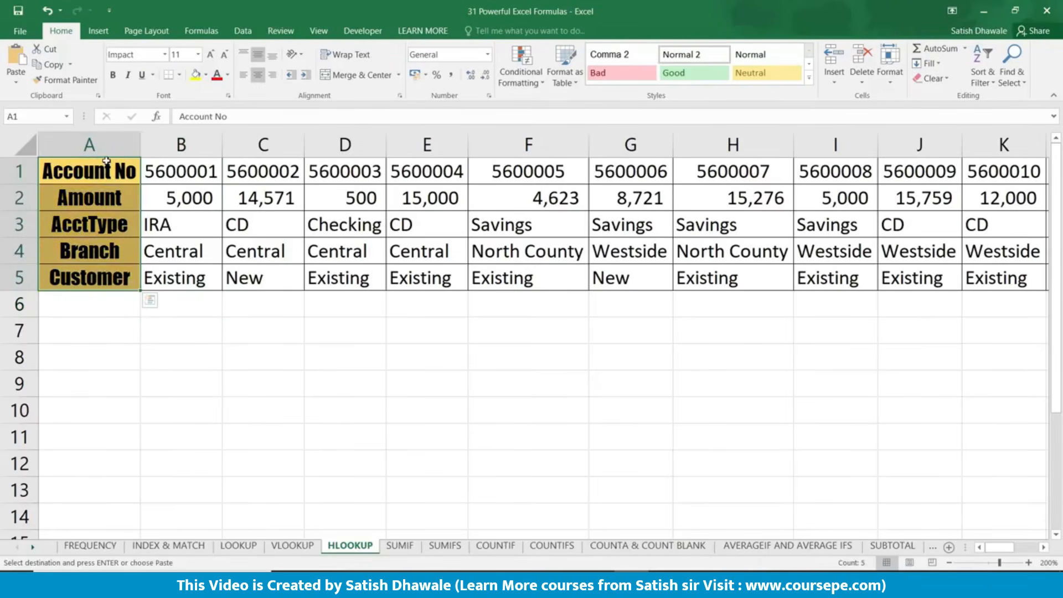
pyautogui.click(253, 362)
pyautogui.click(16, 82)
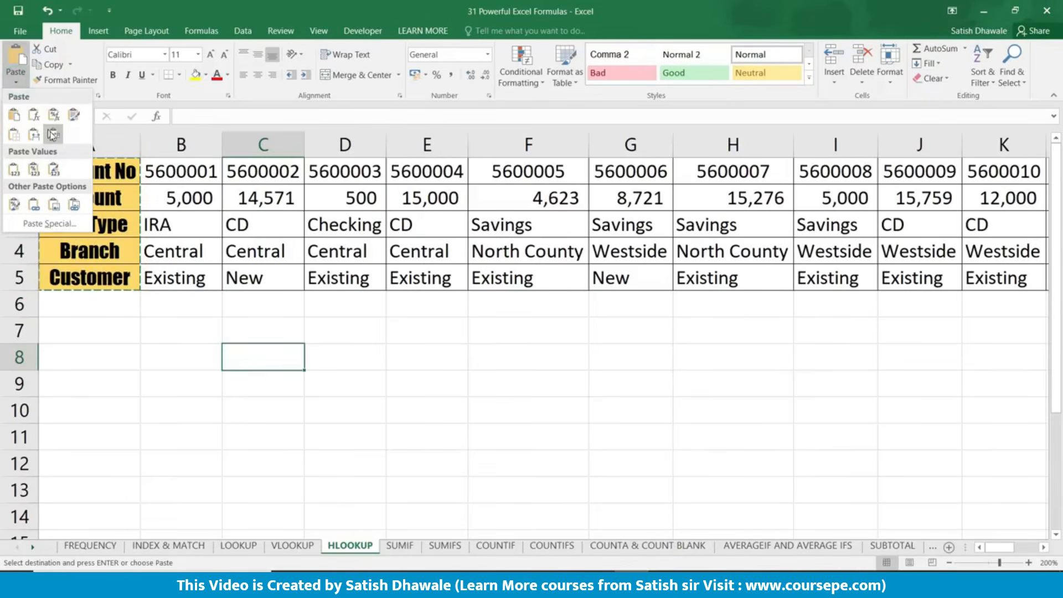
pyautogui.click(53, 137)
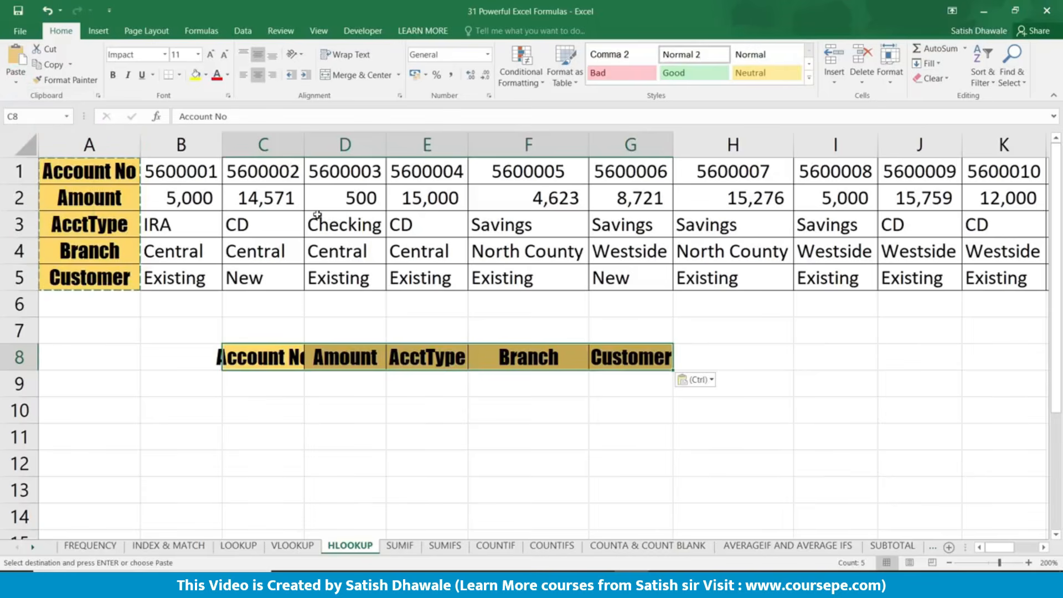
# Step: Autofit the columns of the pasted heading row C8:G8
pyautogui.hotkey('alt', 'h')
pyautogui.press('o')
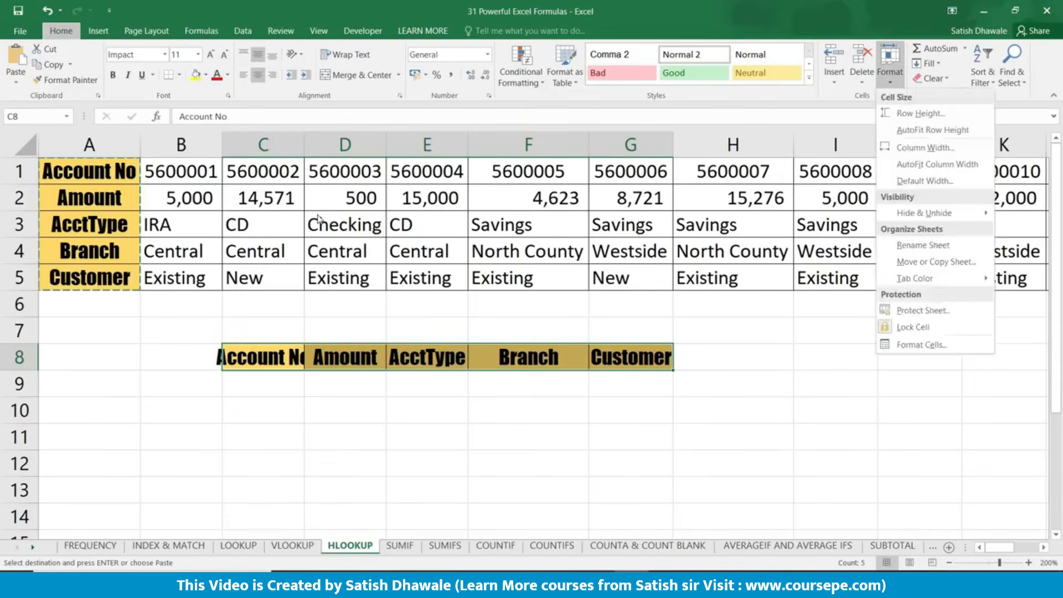
pyautogui.press('i')
pyautogui.click(485, 410)
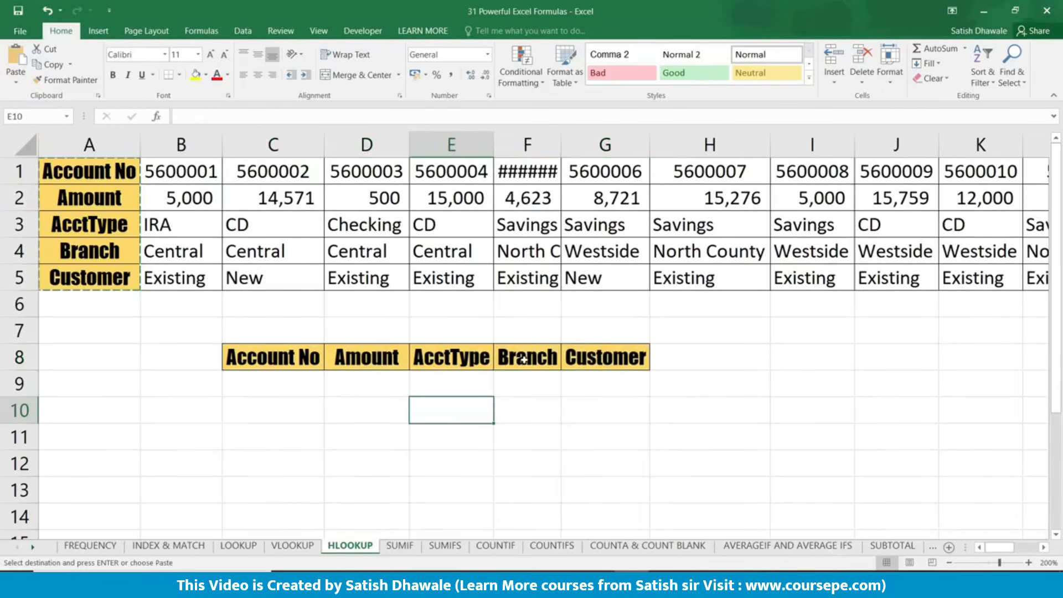
# Step: Add list data validation to cell C9 with source =$A$1:$A$5 and check its dropdown
pyautogui.click(253, 387)
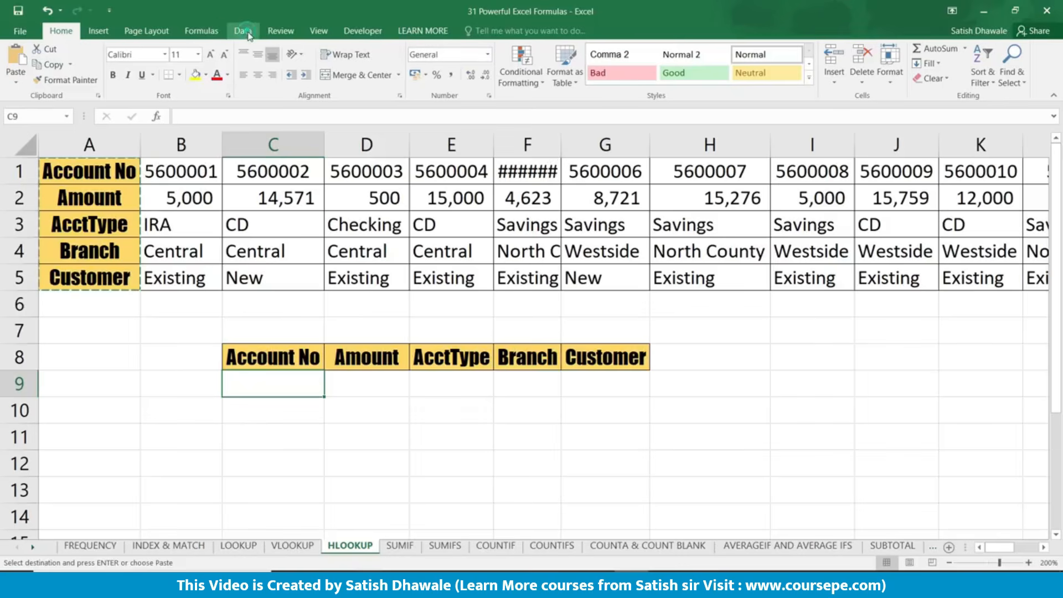
pyautogui.click(243, 31)
pyautogui.click(653, 77)
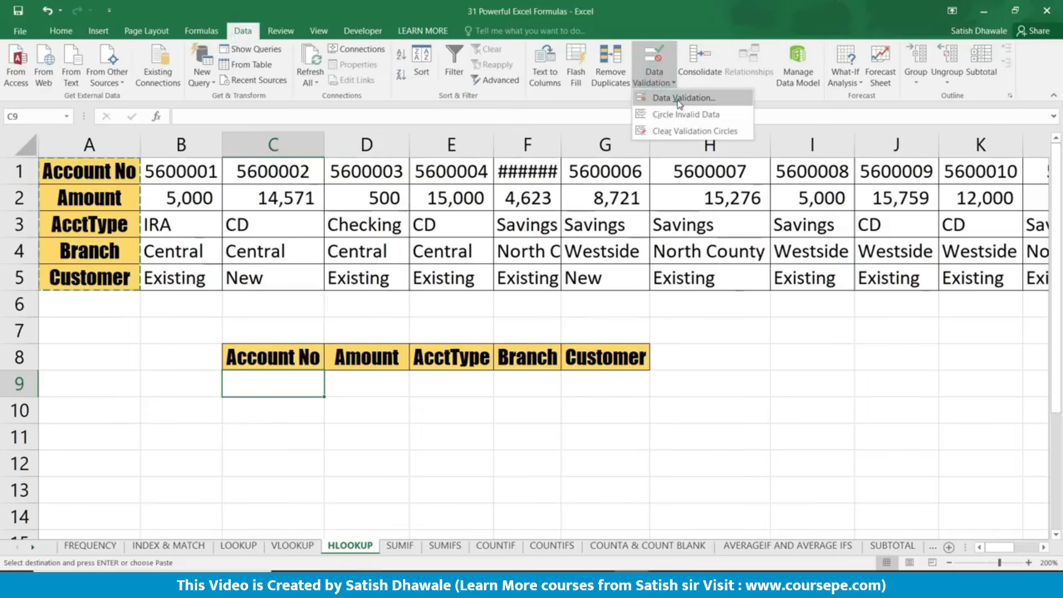
pyautogui.click(679, 102)
pyautogui.click(616, 259)
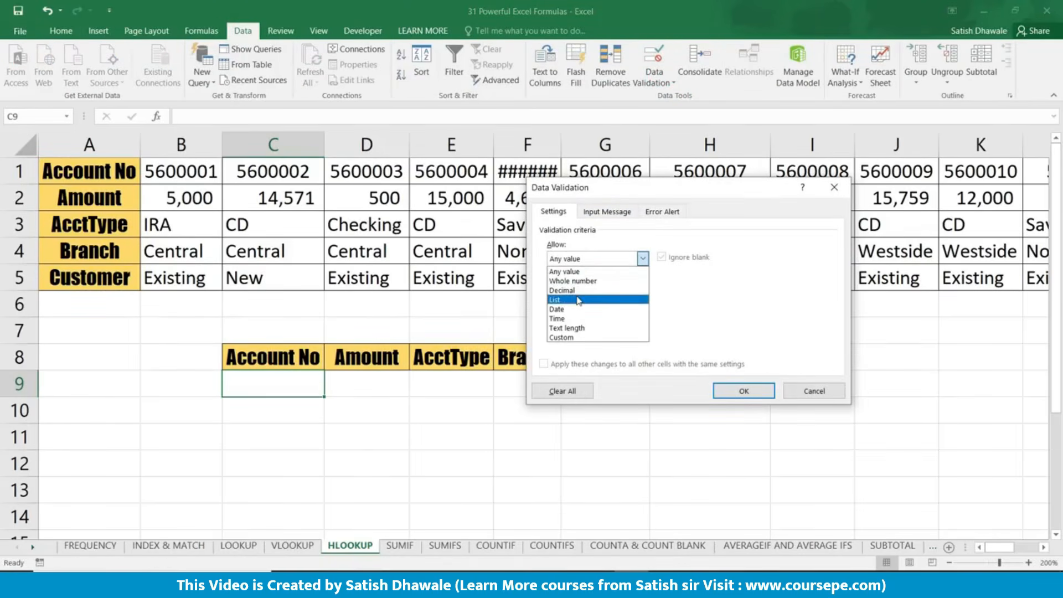
pyautogui.click(578, 300)
pyautogui.click(573, 317)
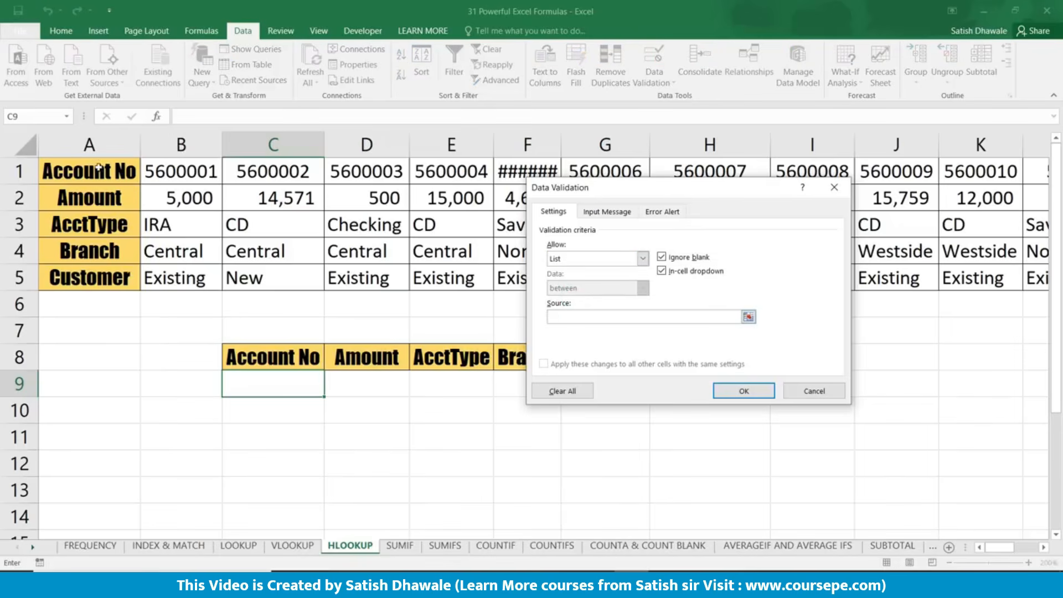
pyautogui.moveTo(98, 168); pyautogui.dragTo(97, 231)
pyautogui.moveTo(101, 277); pyautogui.dragTo(101, 277)
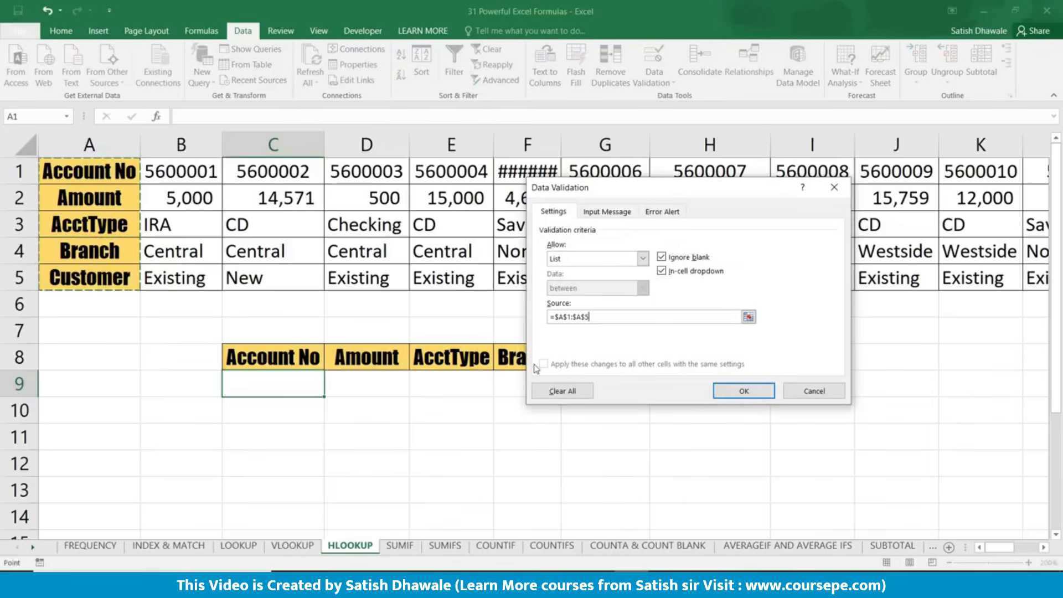
pyautogui.click(750, 394)
pyautogui.click(331, 391)
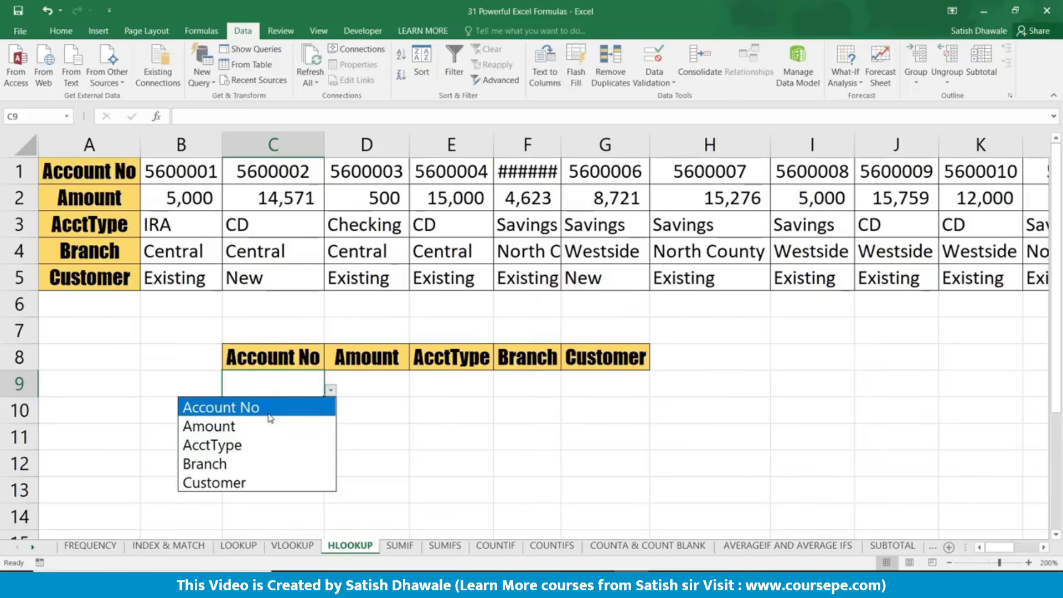
pyautogui.click(310, 386)
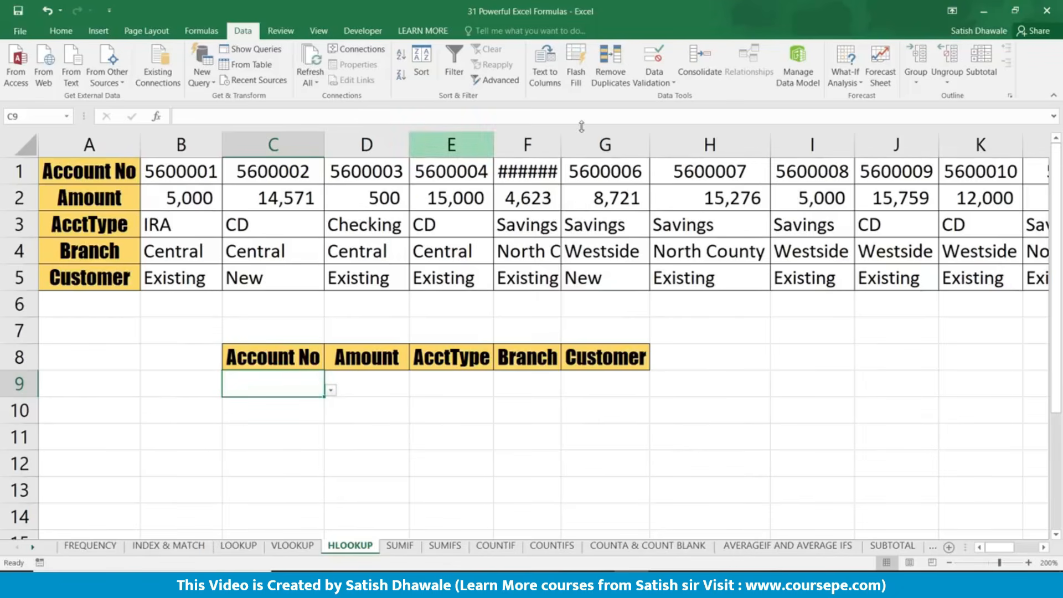
# Step: Change the source of C9's validation list to the account numbers in =$B$1:$R$1
pyautogui.click(659, 80)
pyautogui.click(664, 100)
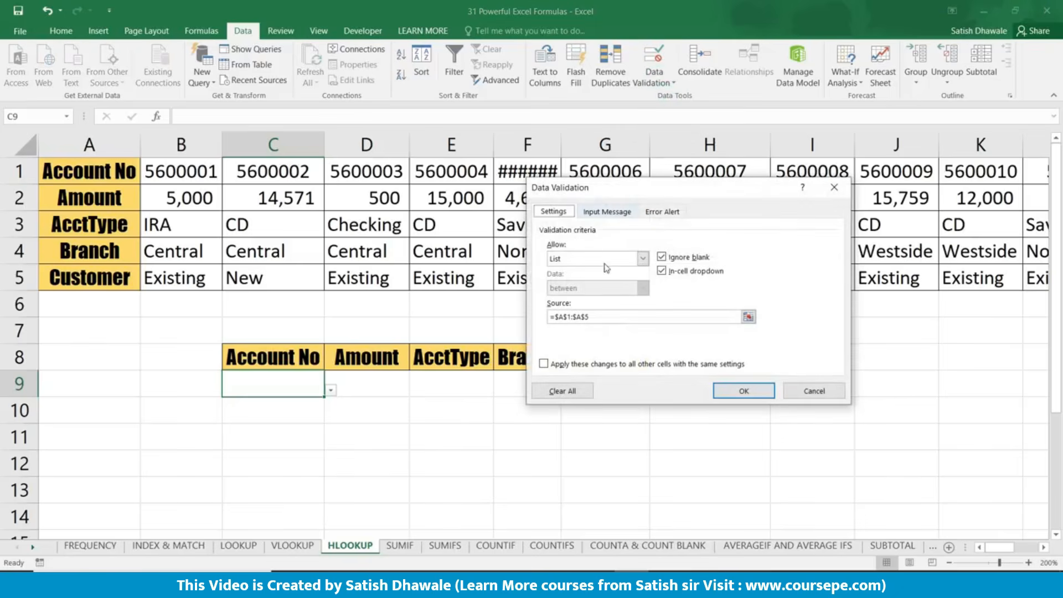
pyautogui.moveTo(590, 316); pyautogui.dragTo(549, 316)
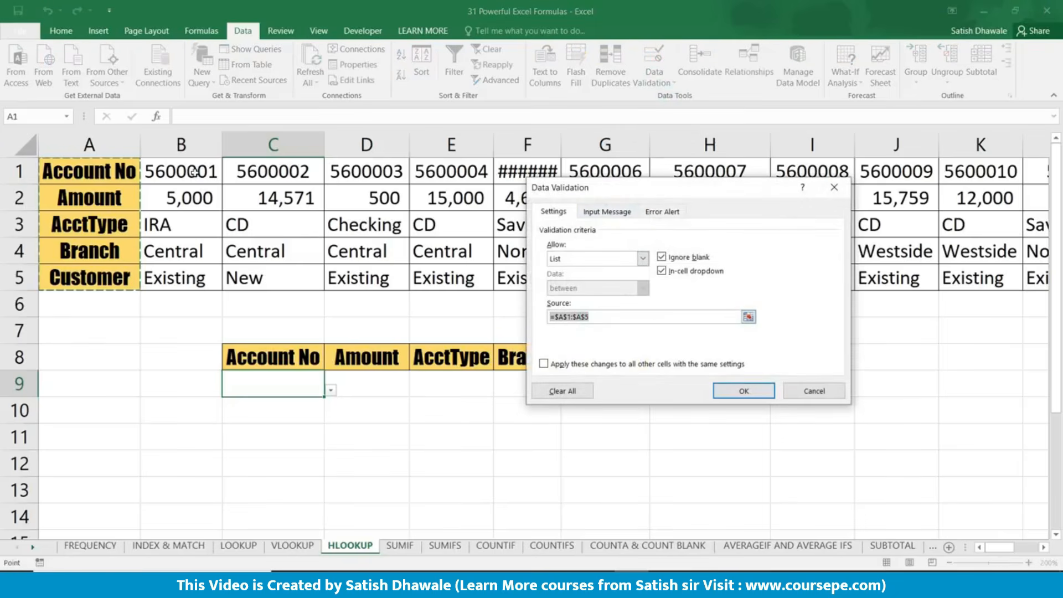
pyautogui.moveTo(183, 171); pyautogui.dragTo(852, 168)
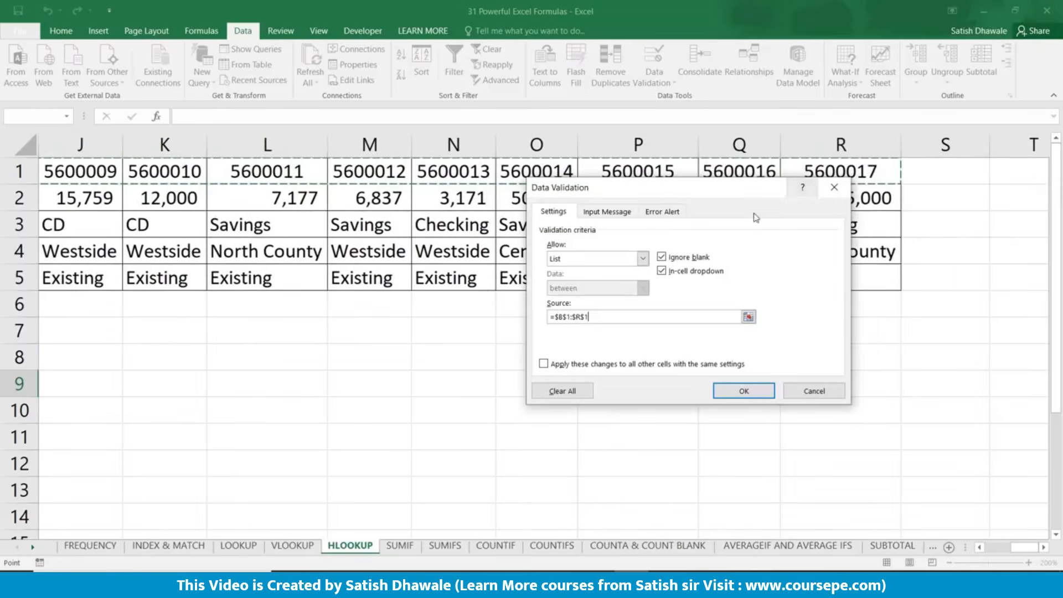
pyautogui.click(729, 392)
# Step: Choose the third account number from the dropdown list in C9
pyautogui.moveTo(565, 384); pyautogui.dragTo(33, 382)
pyautogui.click(288, 387)
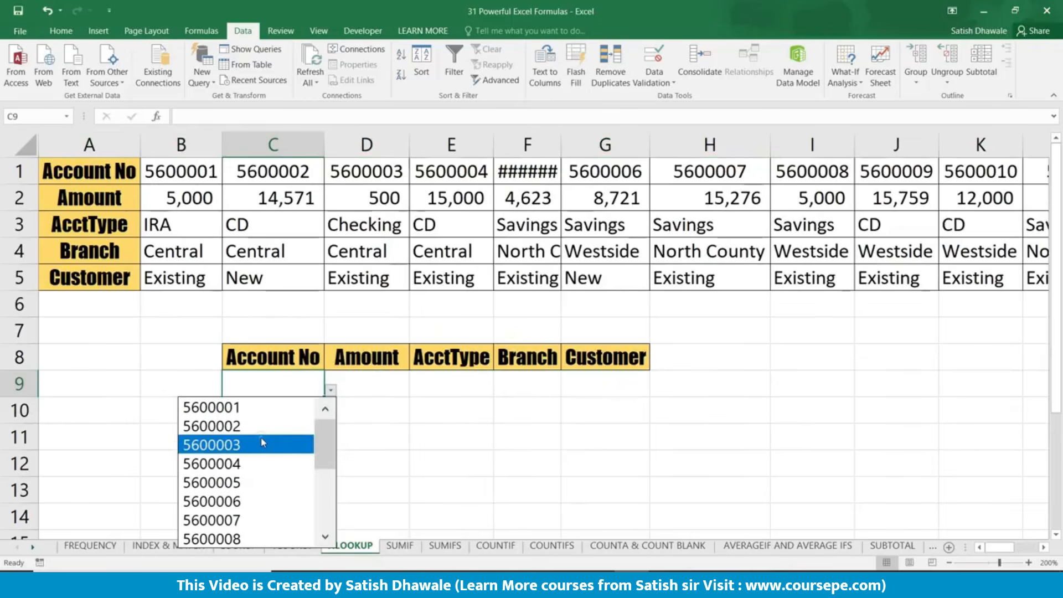
pyautogui.click(263, 442)
# Step: Enter =HLOOKUP(C9,1:5,2,0) in D9 under Amount and compare the result with the source table
pyautogui.click(361, 392)
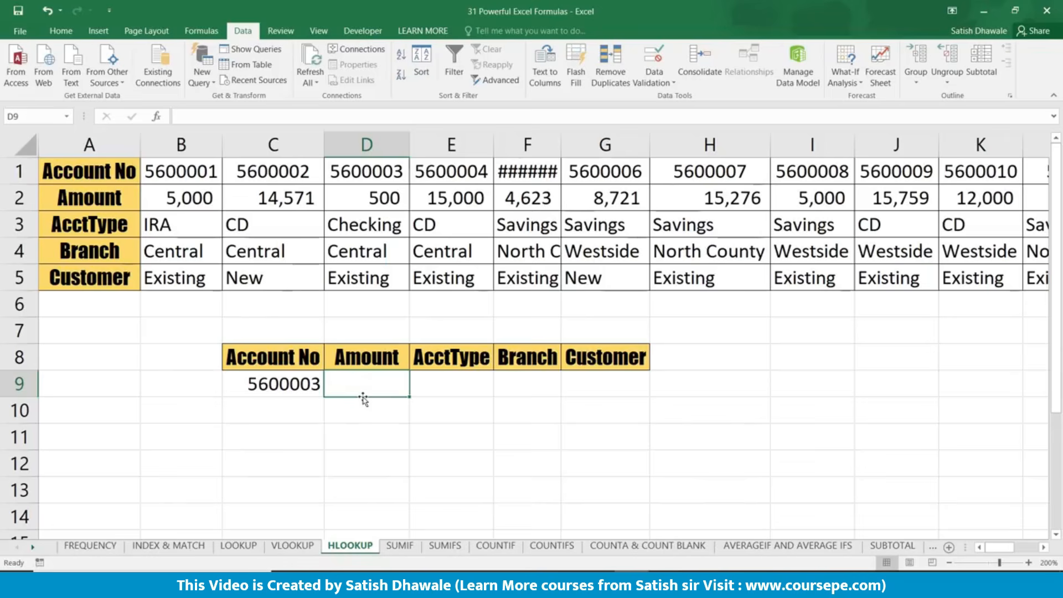
pyautogui.write('=')
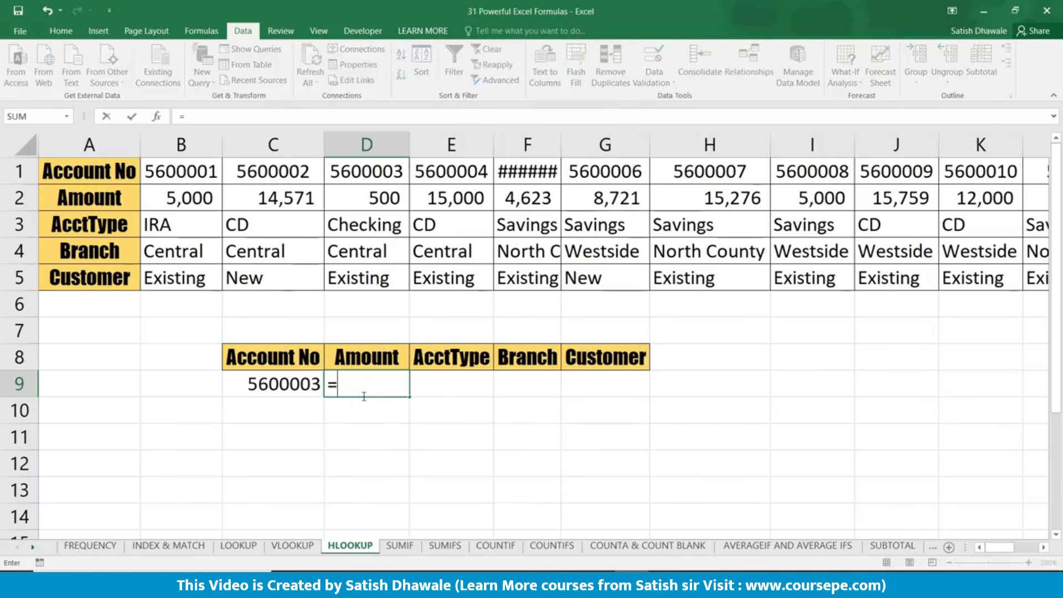
pyautogui.write('HLOOKUP(')
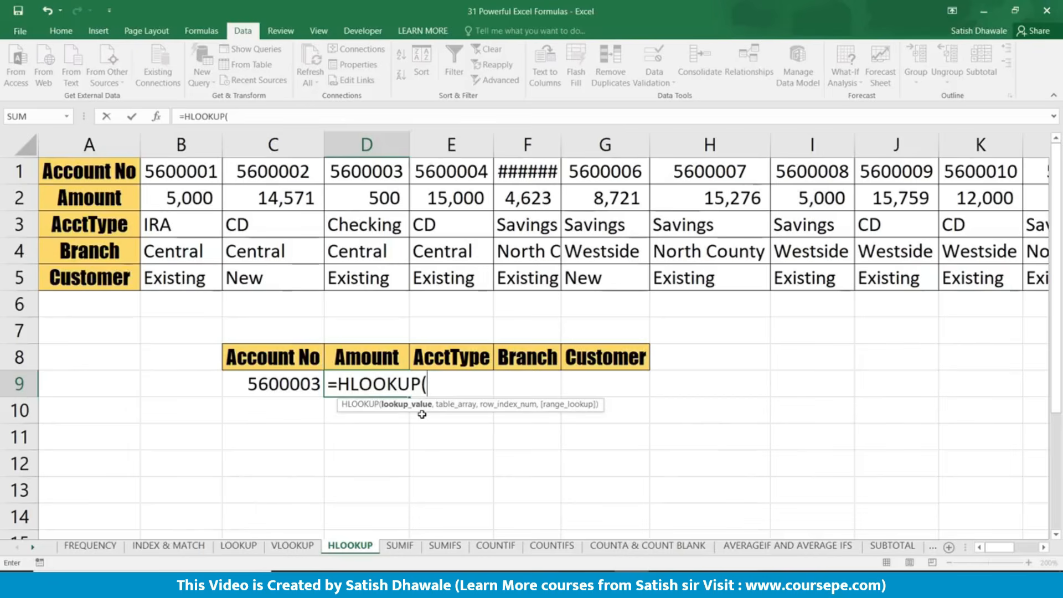
pyautogui.click(281, 384)
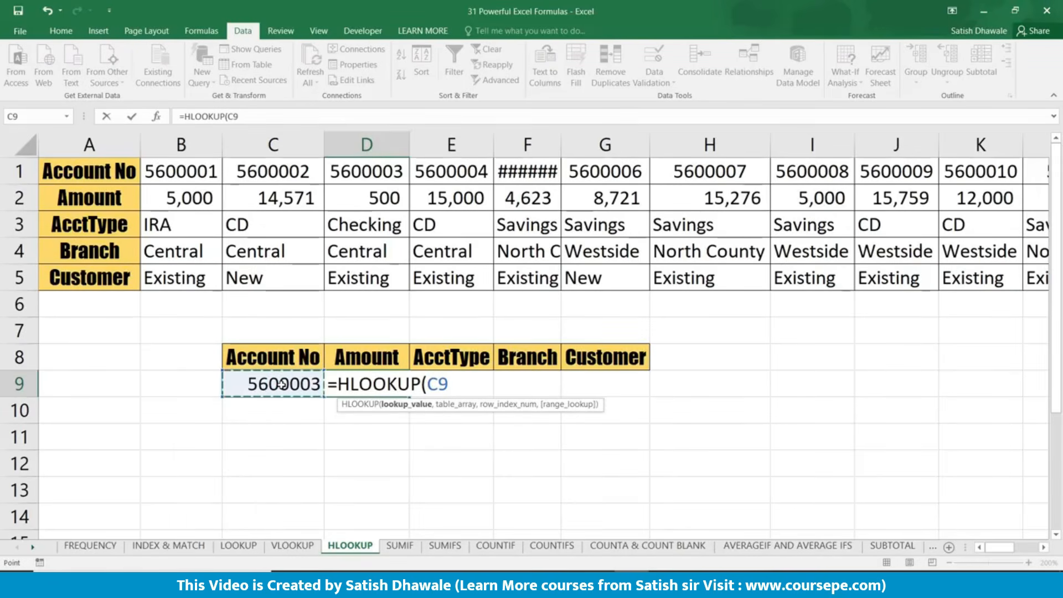
pyautogui.write(',')
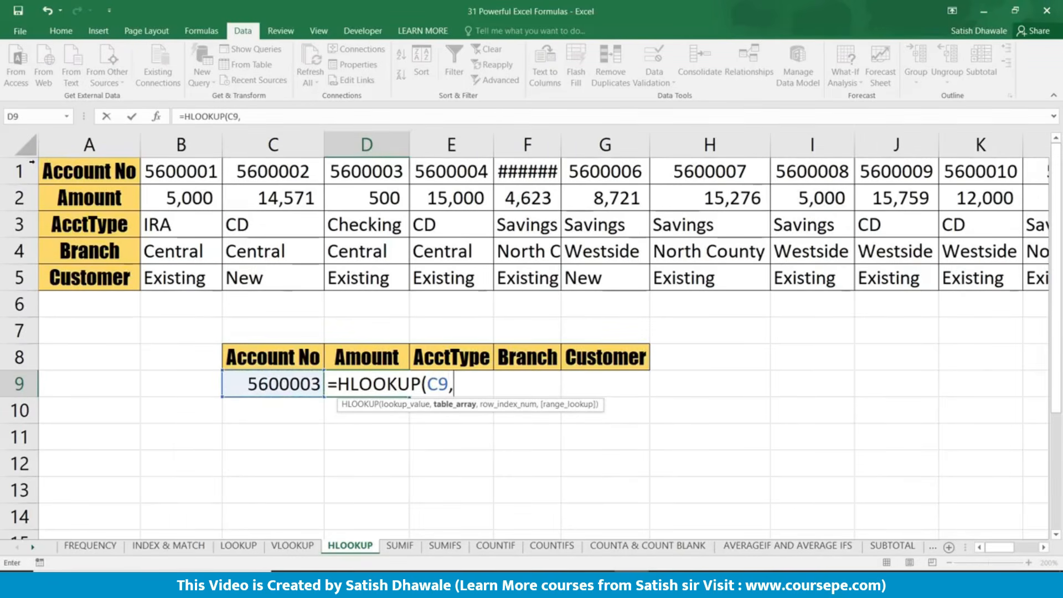
pyautogui.moveTo(18, 166); pyautogui.dragTo(10, 278)
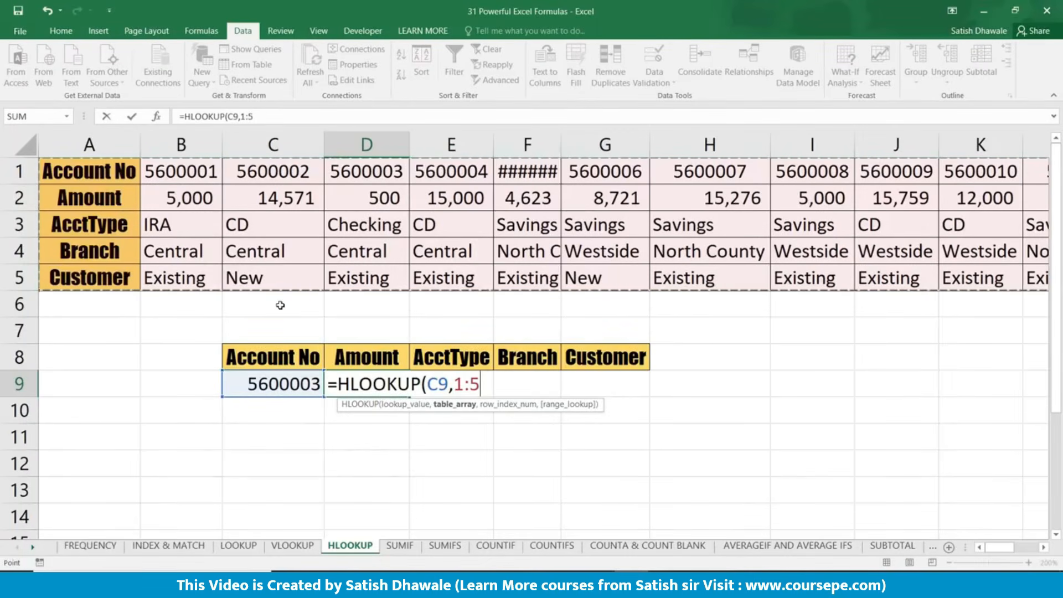
pyautogui.write(',')
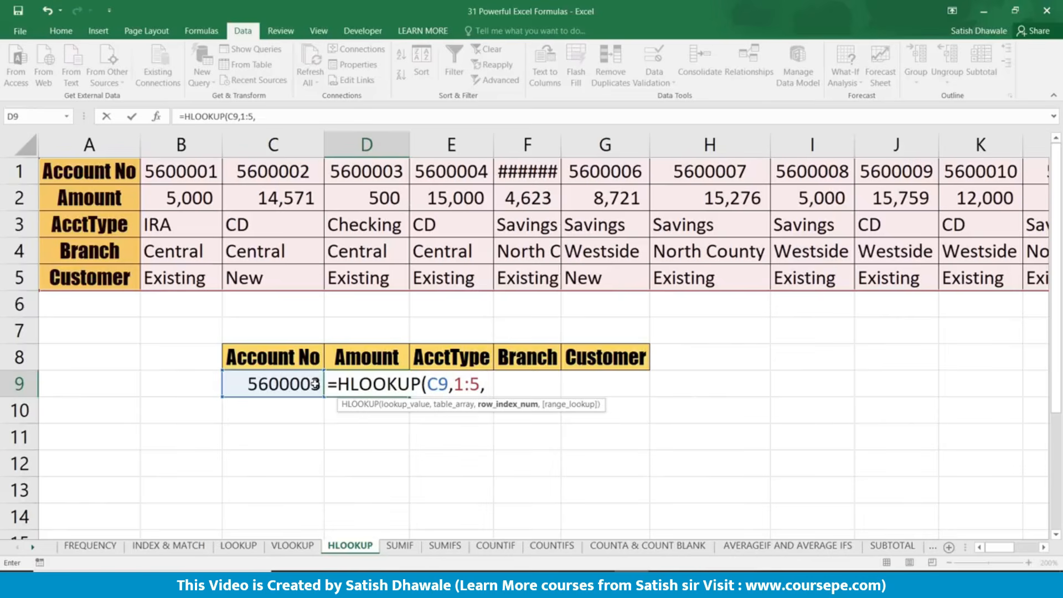
pyautogui.write('2,0)')
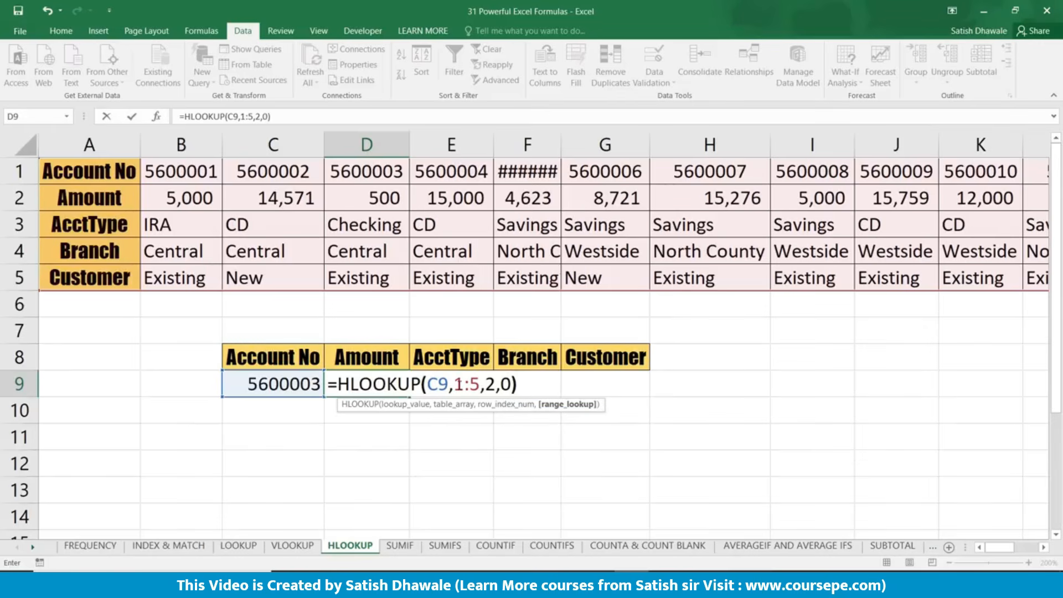
pyautogui.press('Return')
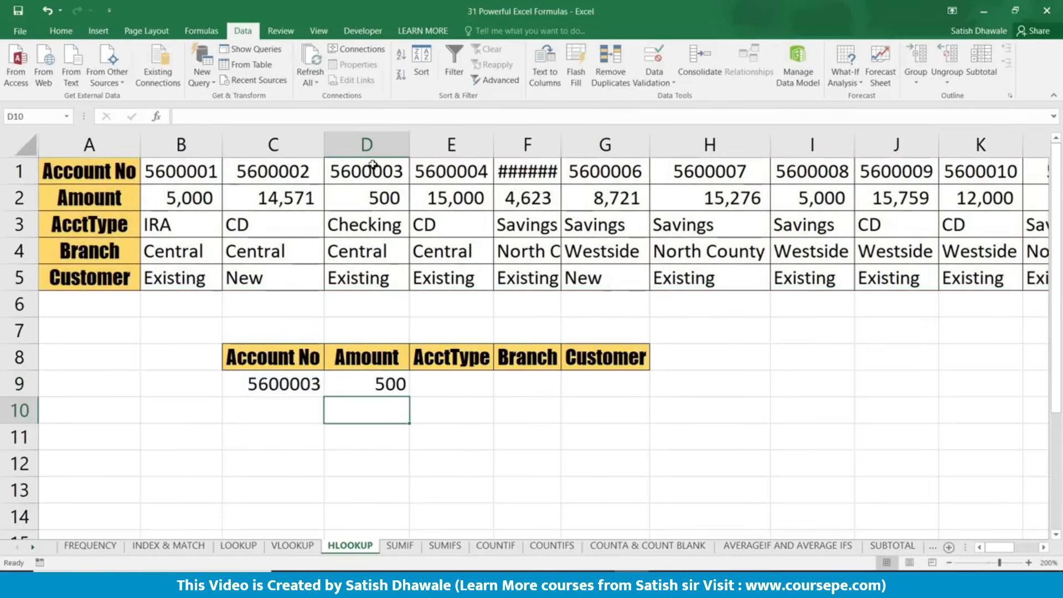
pyautogui.moveTo(373, 164); pyautogui.dragTo(376, 197)
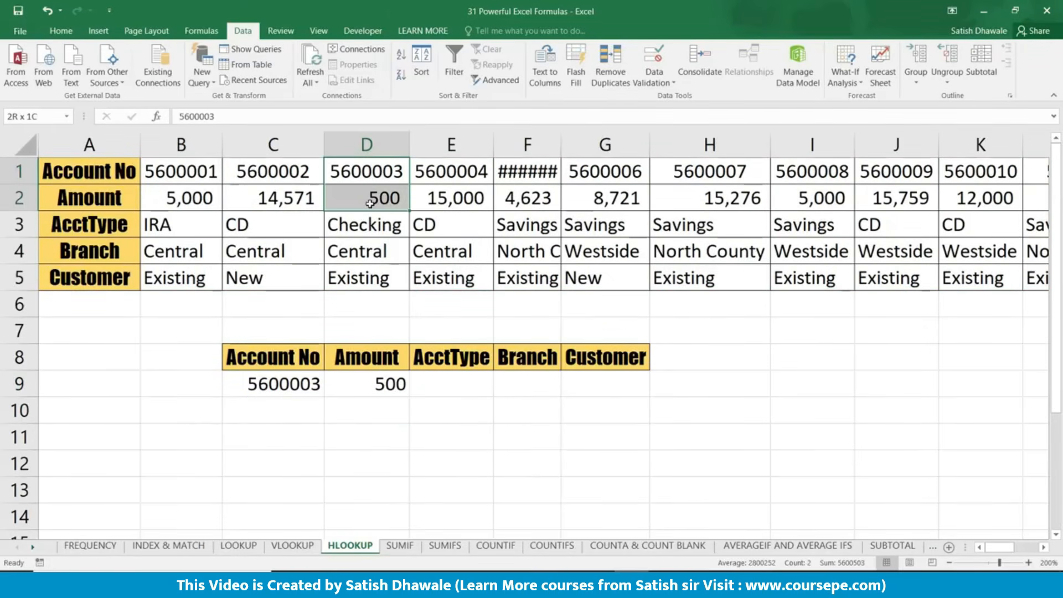
pyautogui.click(4, 198)
pyautogui.click(360, 199)
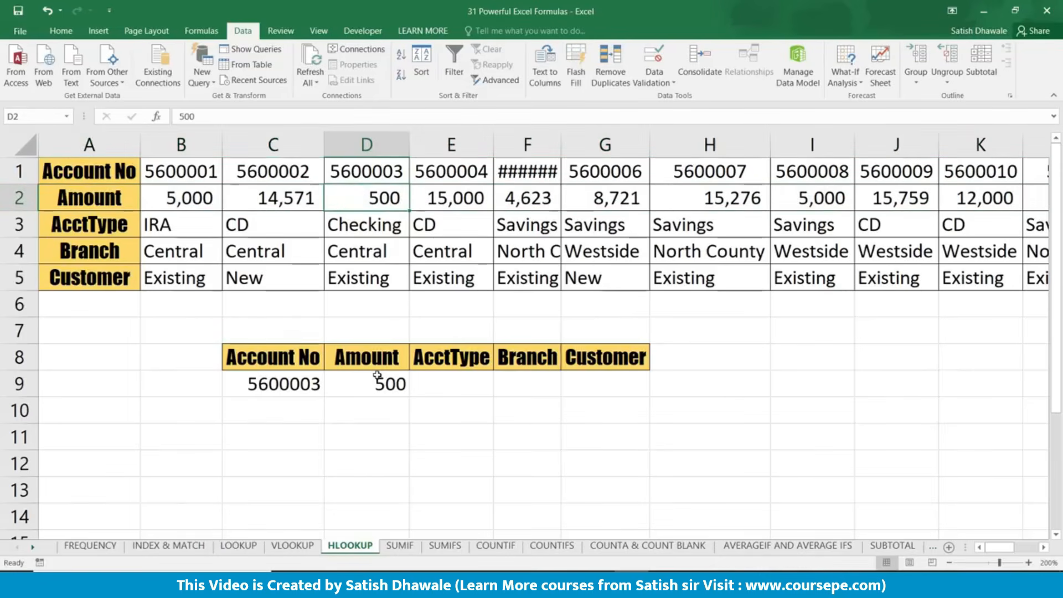
# Step: Copy the D9 formula text into E9 under AcctType and set its row index to 3
pyautogui.click(382, 384)
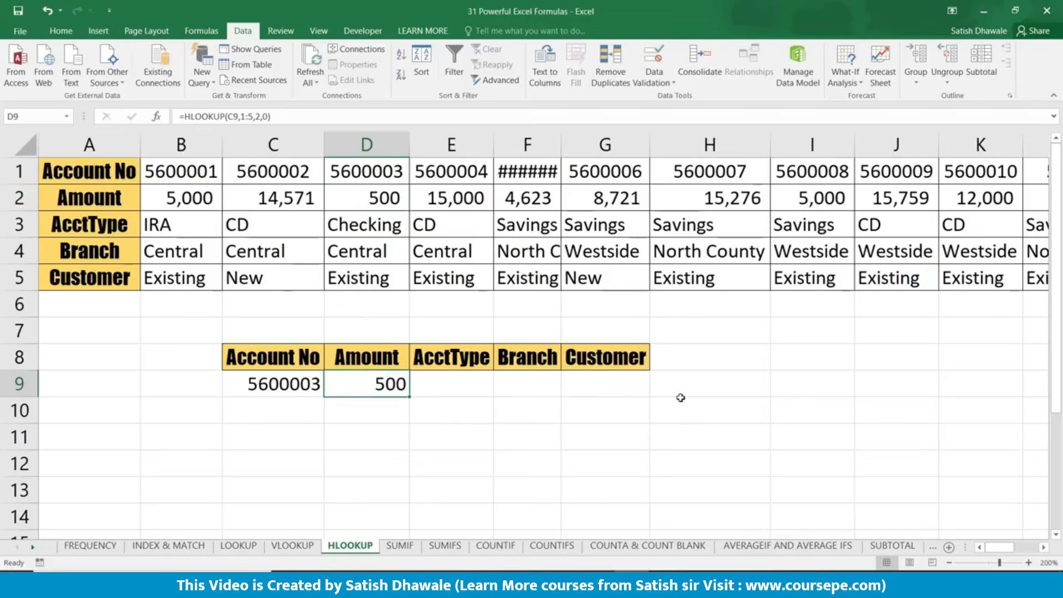
pyautogui.doubleClick(392, 383)
pyautogui.moveTo(519, 383); pyautogui.dragTo(292, 390)
pyautogui.hotkey('ctrl', 'c')
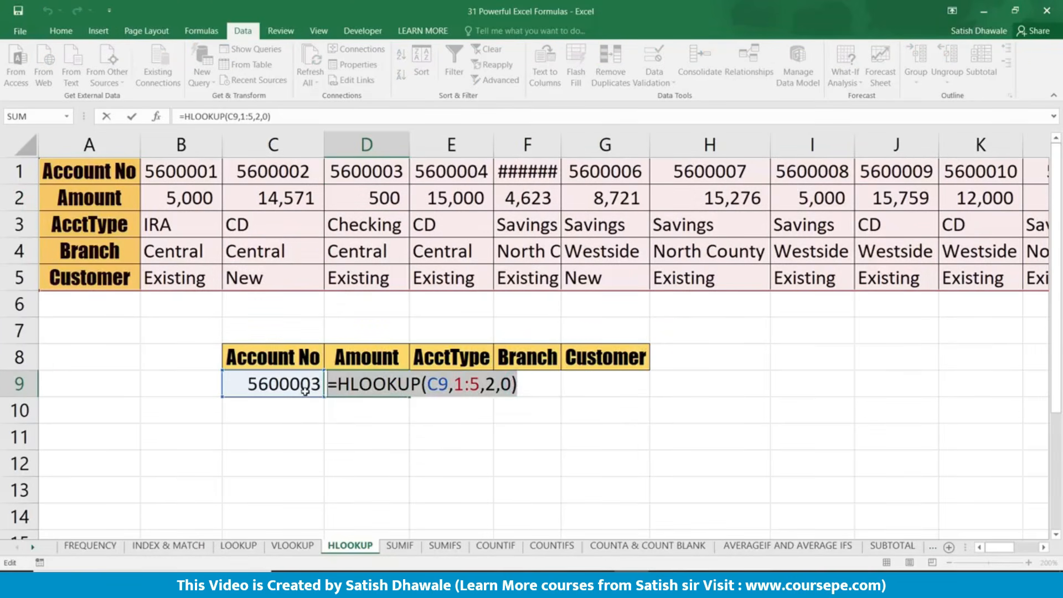
pyautogui.press('Escape')
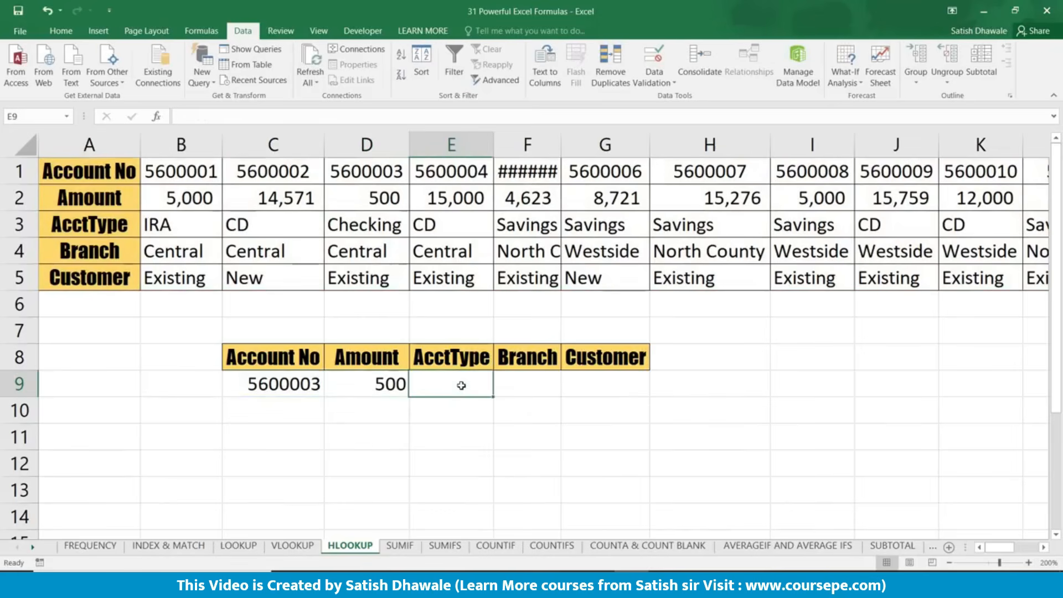
pyautogui.doubleClick(463, 382)
pyautogui.hotkey('ctrl', 'v')
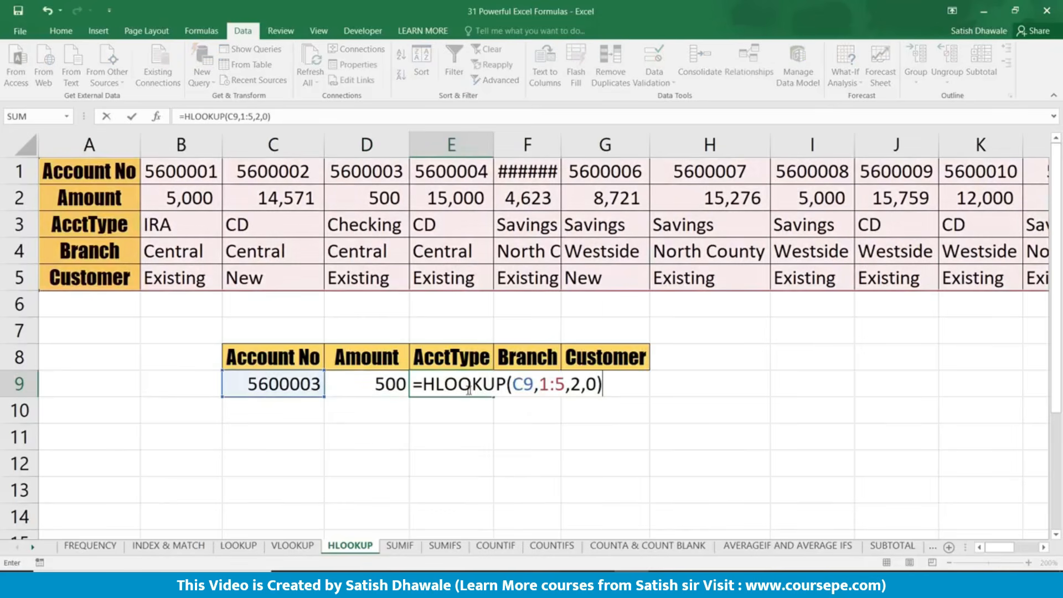
pyautogui.click(579, 384)
pyautogui.press('BackSpace')
pyautogui.write('3')
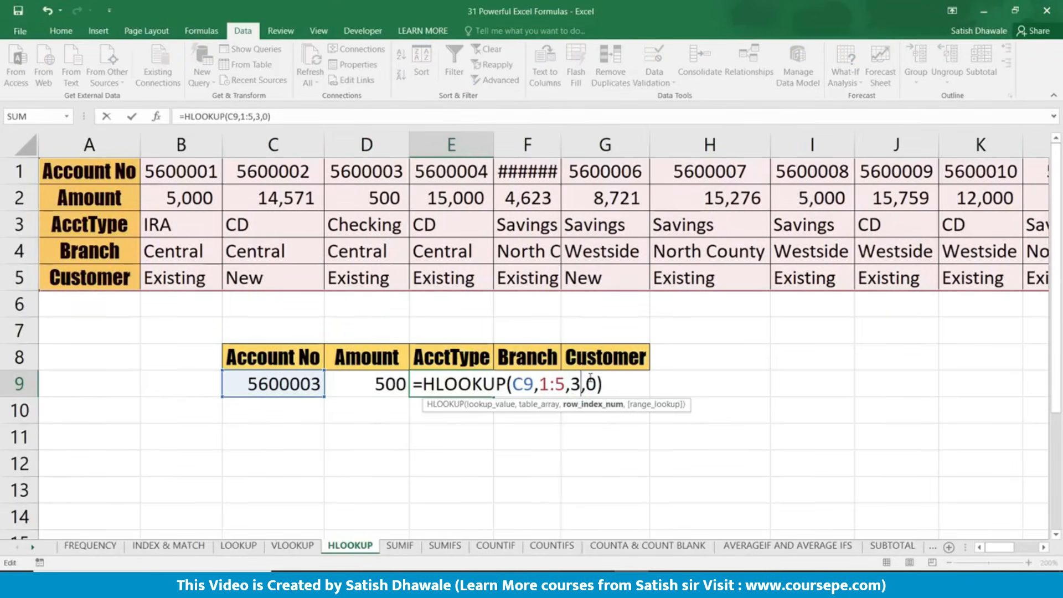
pyautogui.press('Return')
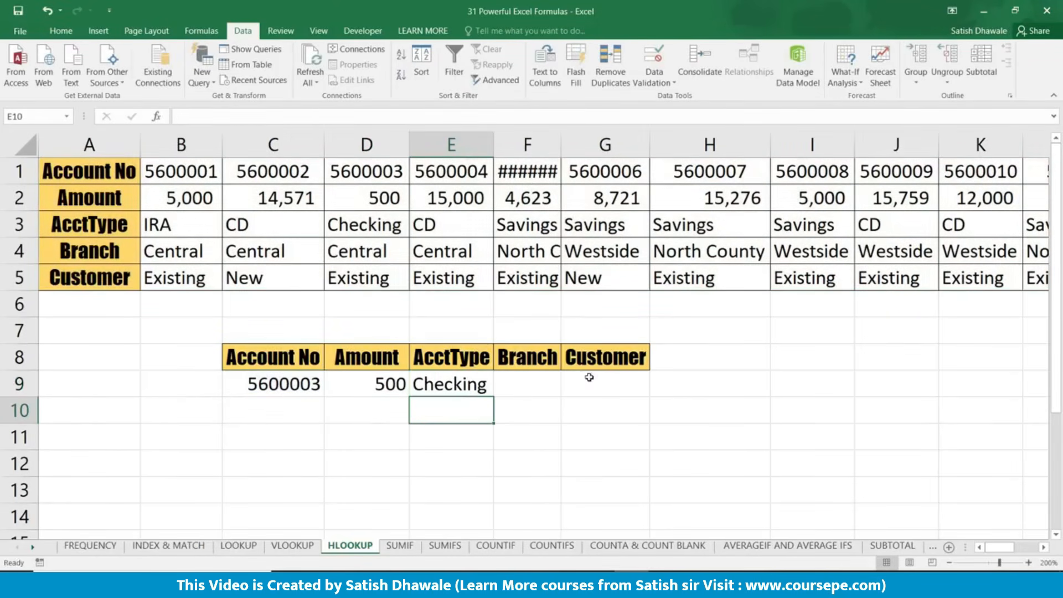
# Step: Clear the AcctType lookup formula from E9
pyautogui.click(22, 224)
pyautogui.click(378, 382)
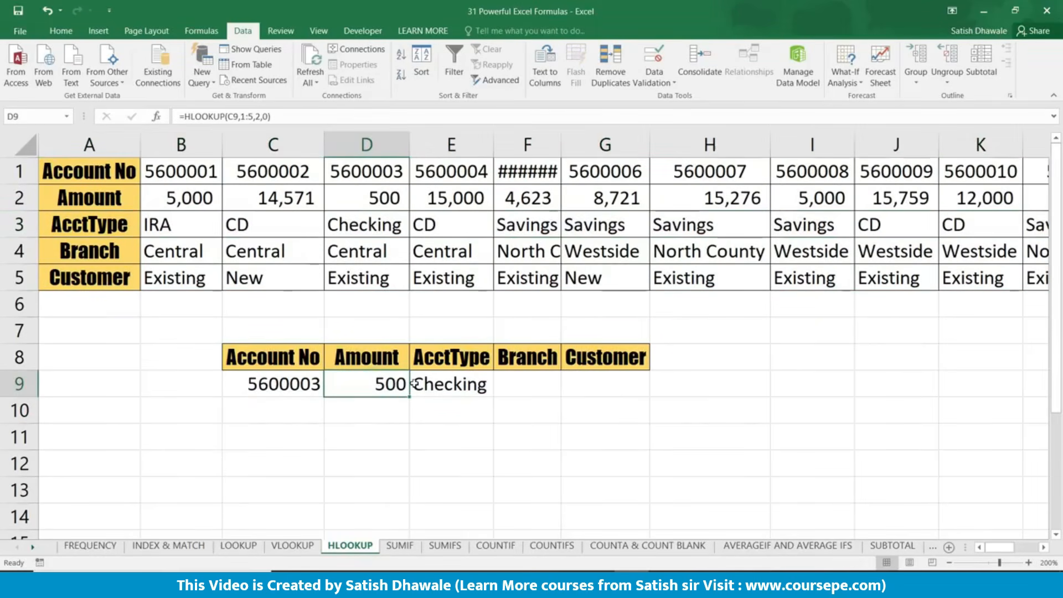
pyautogui.click(447, 382)
pyautogui.press('Delete')
# Step: Examine the row index argument in the D9 HLOOKUP formula
pyautogui.doubleClick(374, 385)
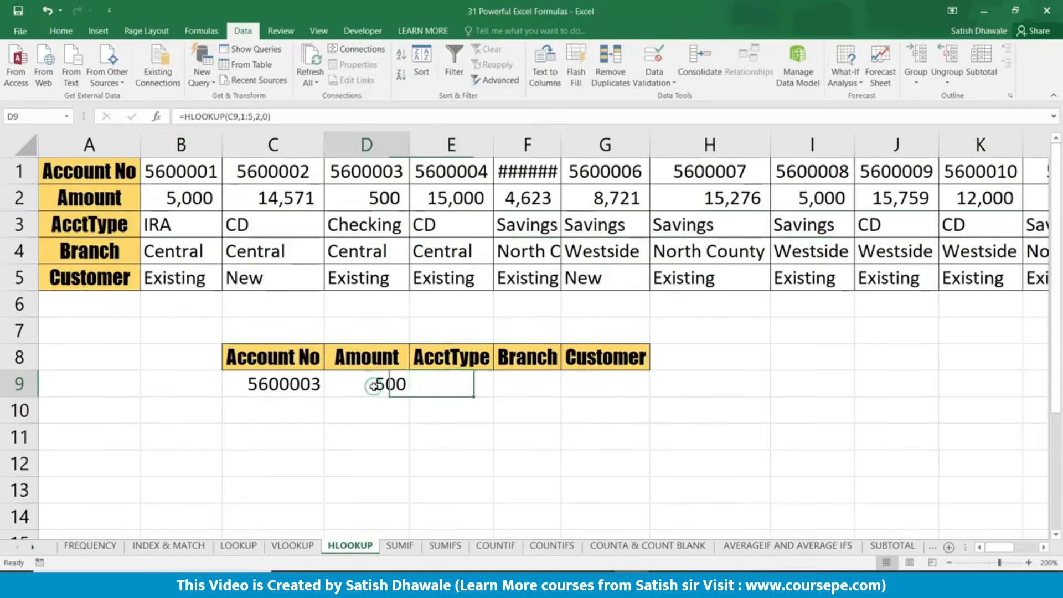
pyautogui.doubleClick(490, 383)
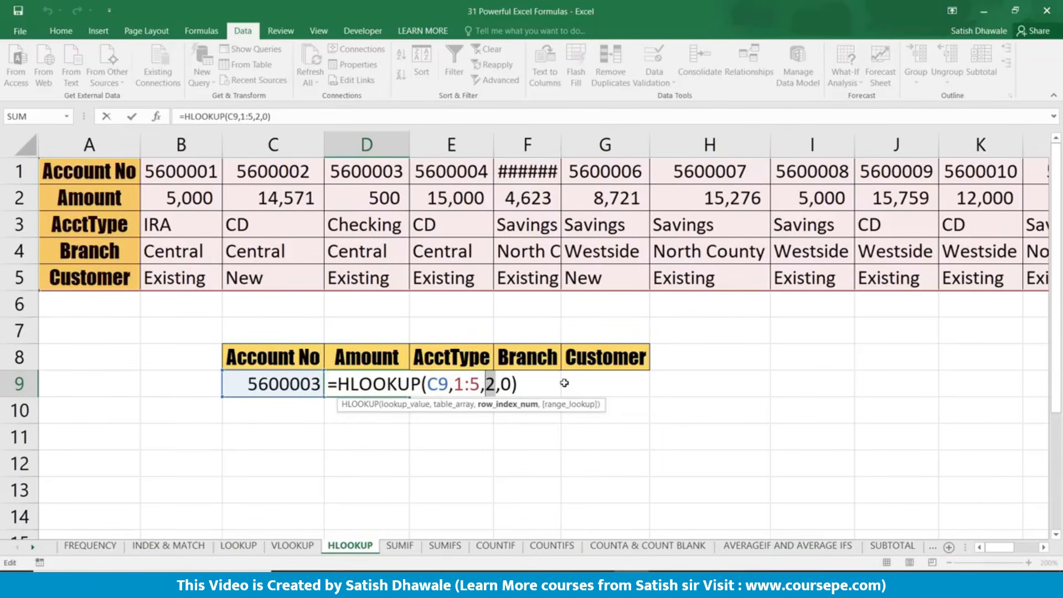
pyautogui.press('Return')
# Step: Enter =COLUMN() in cell D11 as a test of a dynamic index number
pyautogui.click(372, 441)
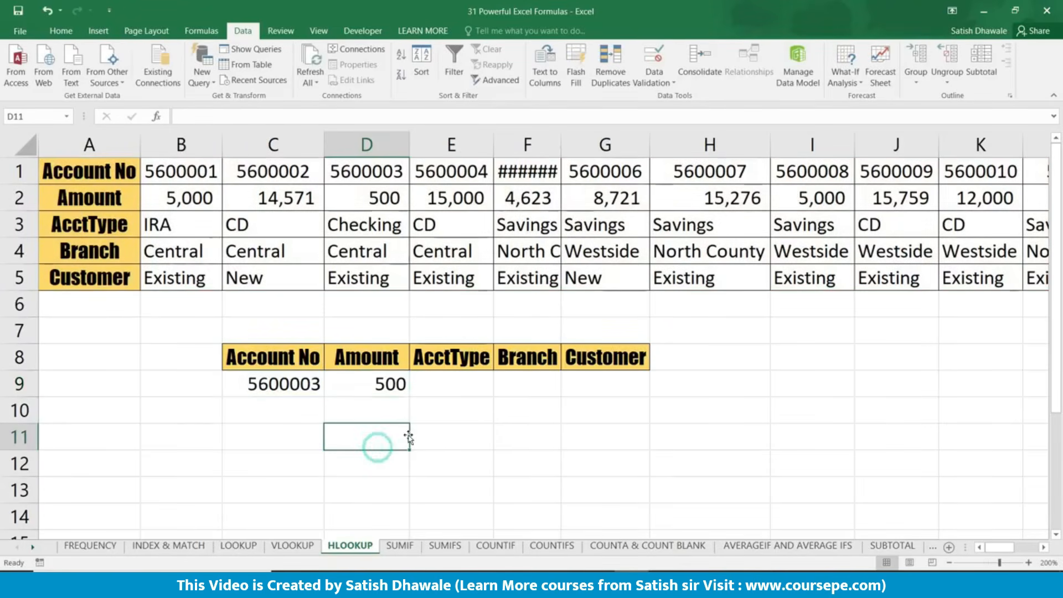
pyautogui.write('=CL')
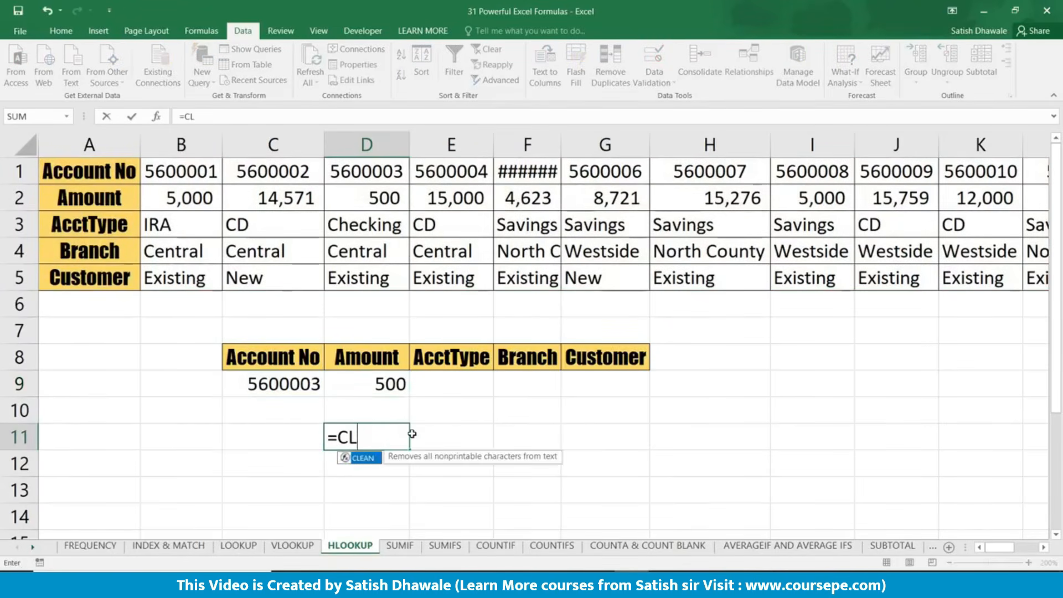
pyautogui.press('BackSpace')
pyautogui.write('OL')
pyautogui.press('Tab')
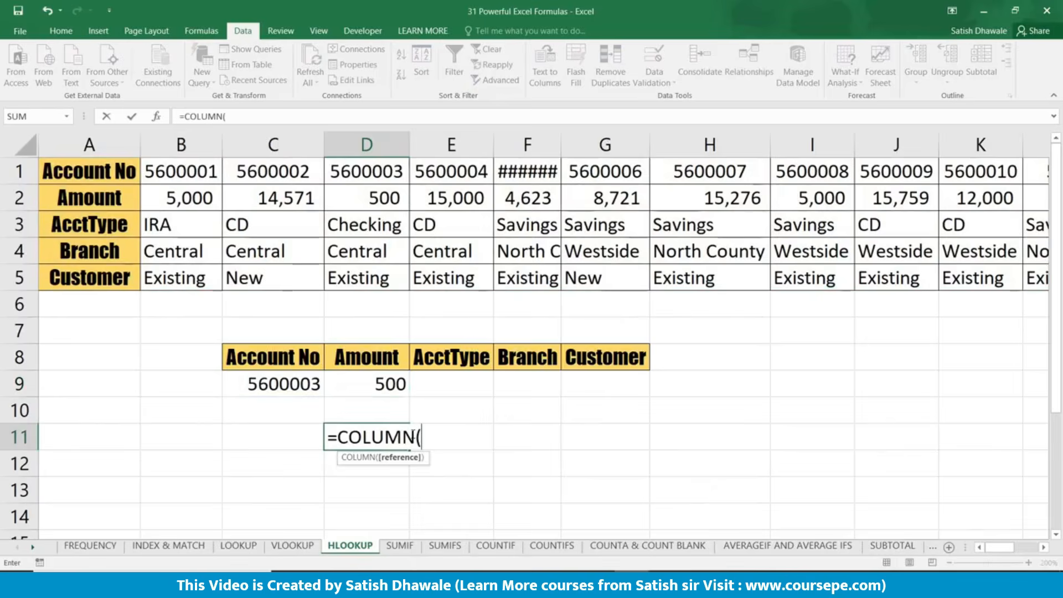
pyautogui.write(')')
pyautogui.press('Return')
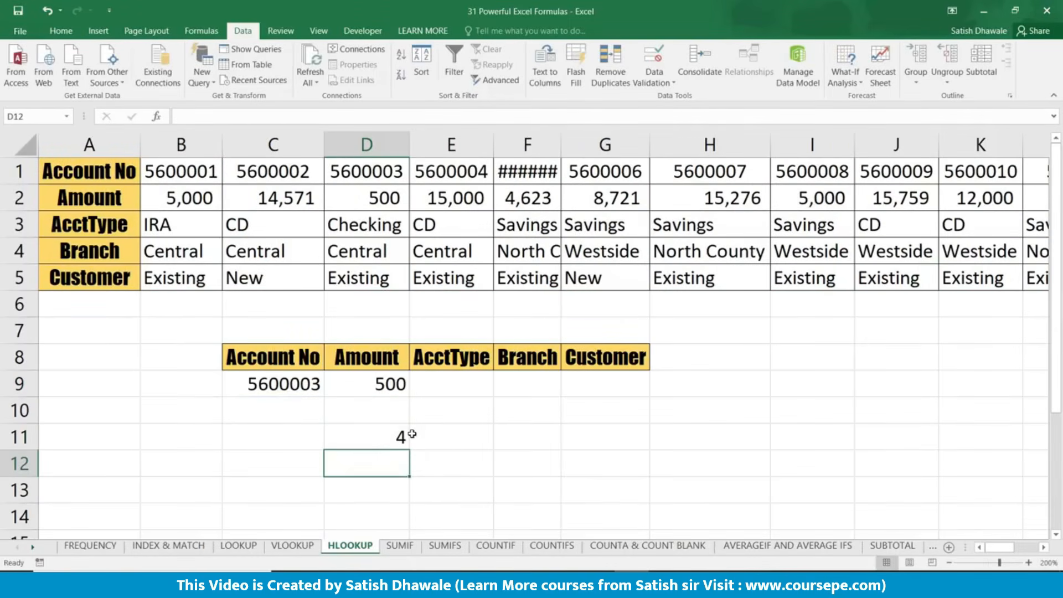
# Step: Fill the COLUMN test formula from D11 across to G11
pyautogui.click(382, 434)
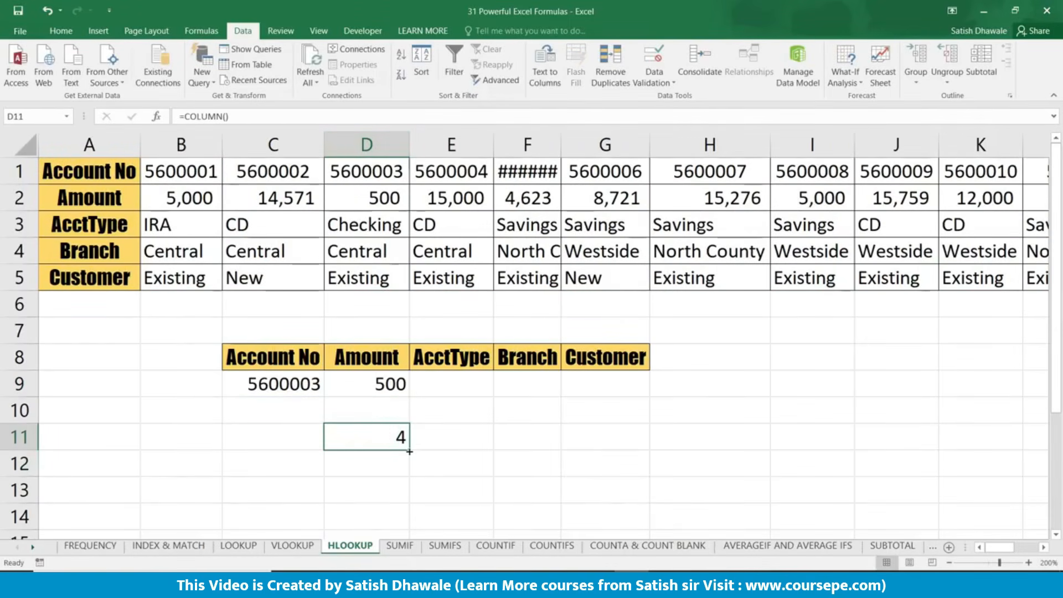
pyautogui.moveTo(409, 449); pyautogui.dragTo(641, 443)
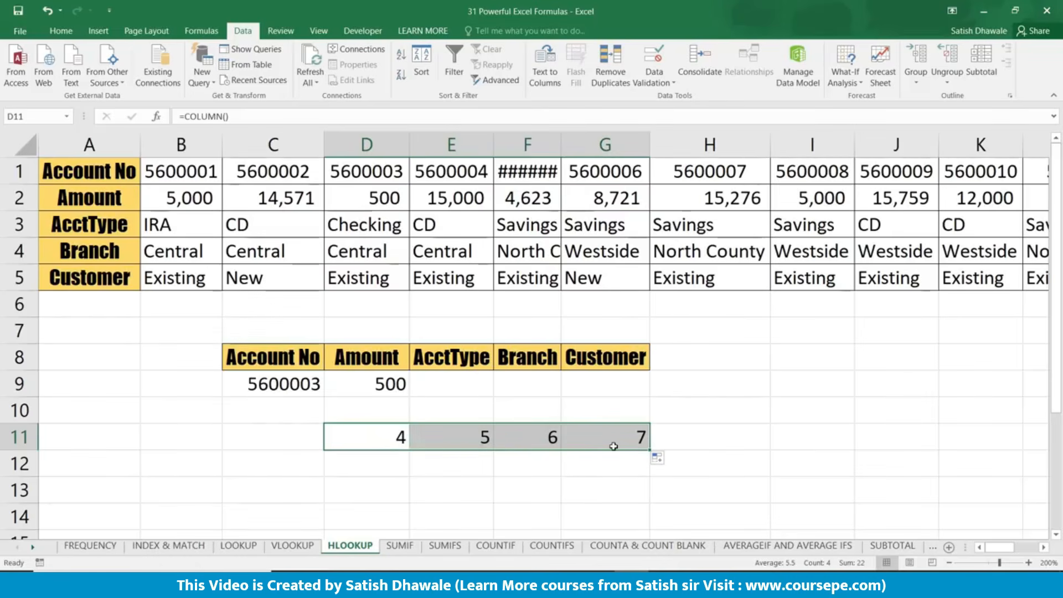
pyautogui.click(401, 436)
# Step: Replace the row index in the D9 HLOOKUP formula with COLUMN()
pyautogui.doubleClick(383, 382)
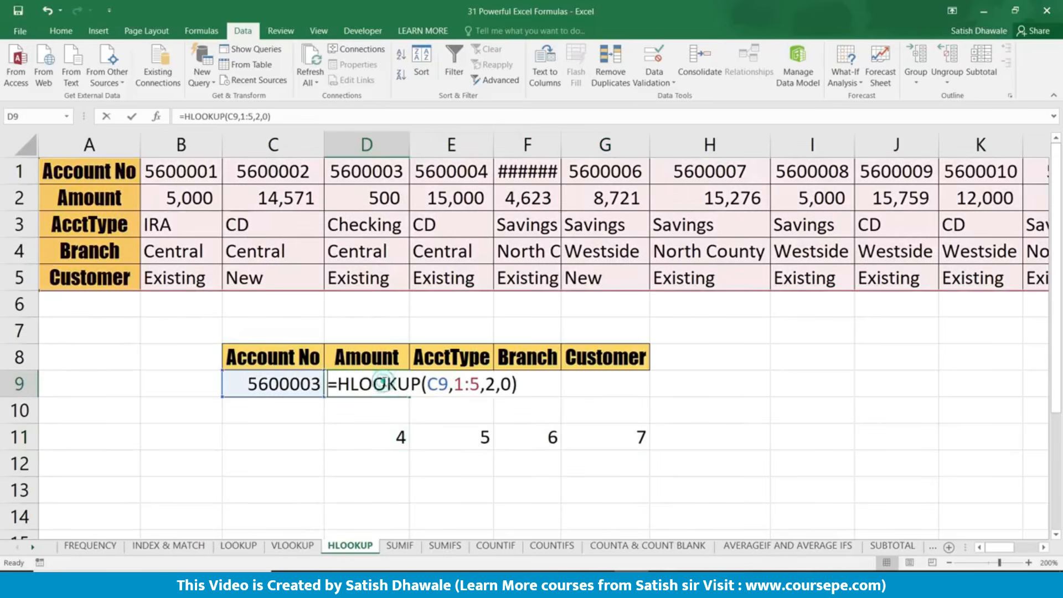
pyautogui.doubleClick(490, 383)
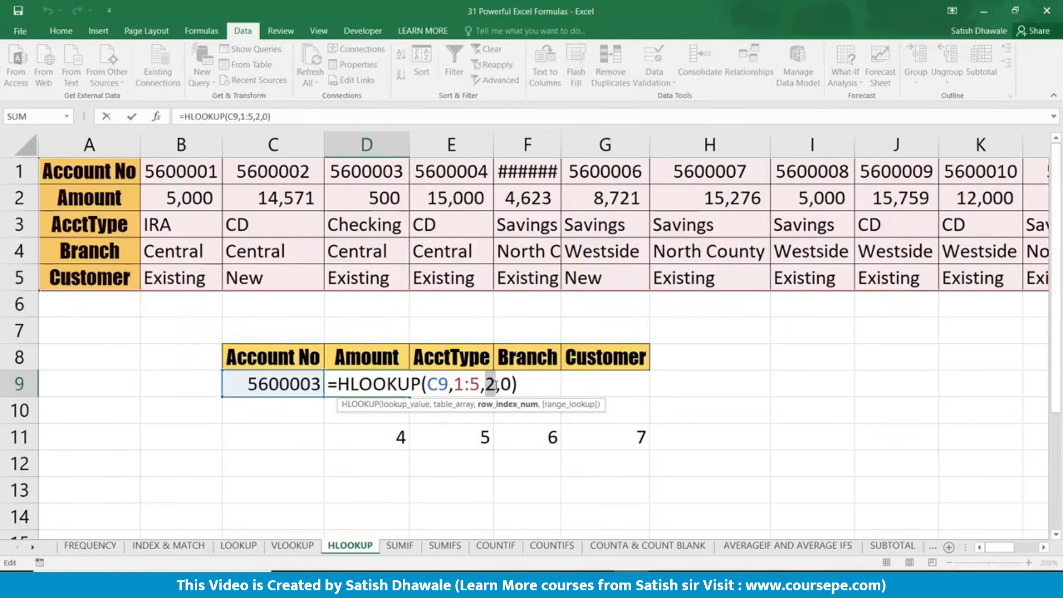
pyautogui.press('BackSpace')
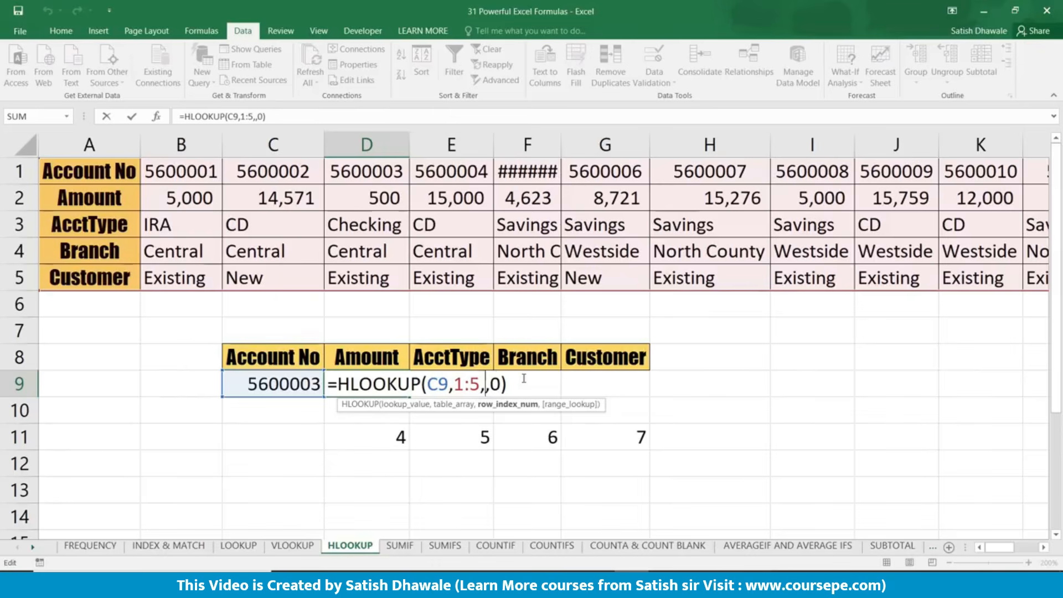
pyautogui.write('COL')
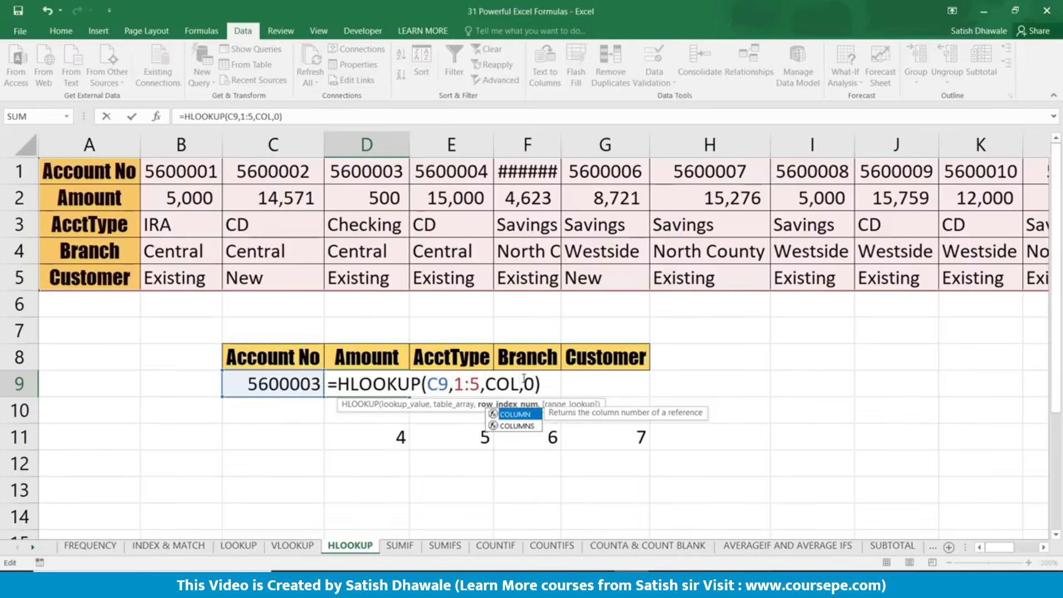
pyautogui.press('Tab')
pyautogui.write(')')
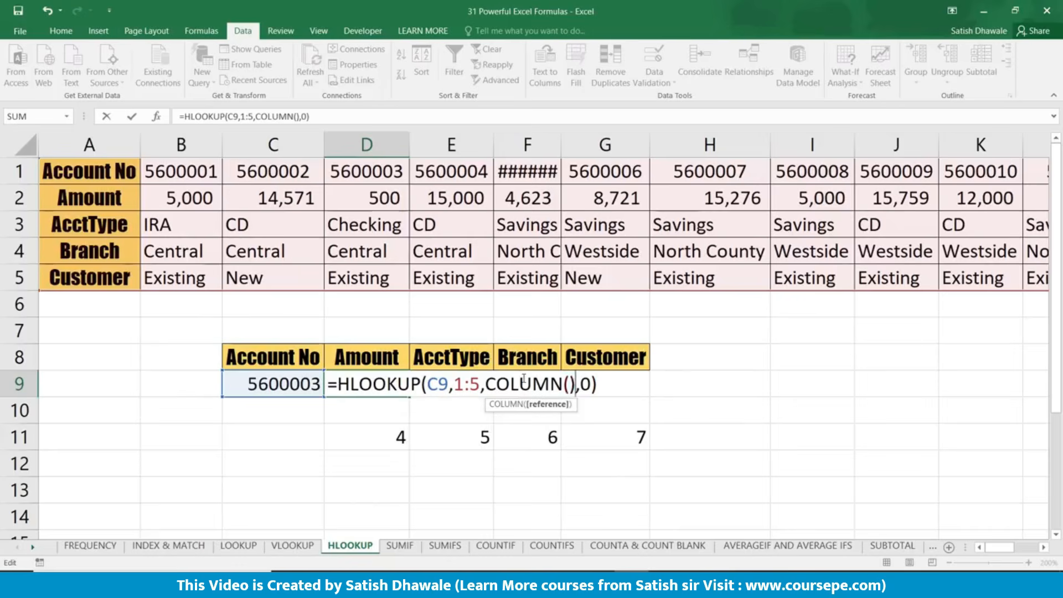
pyautogui.press('Return')
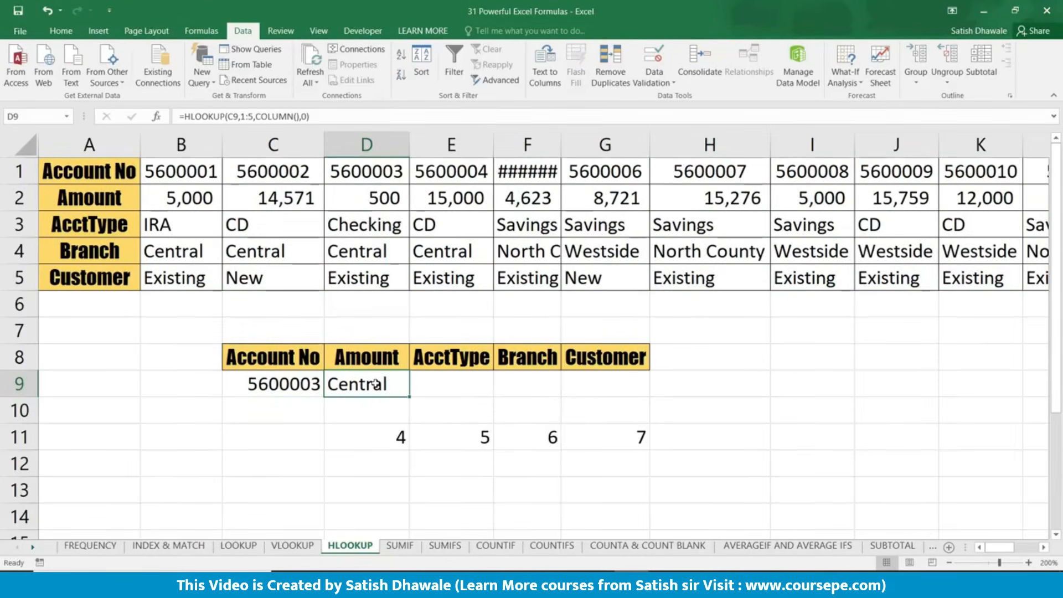
# Step: Compare the D9 result with the Branch row and change the formula's row index to COLUMN()-2
pyautogui.click(375, 359)
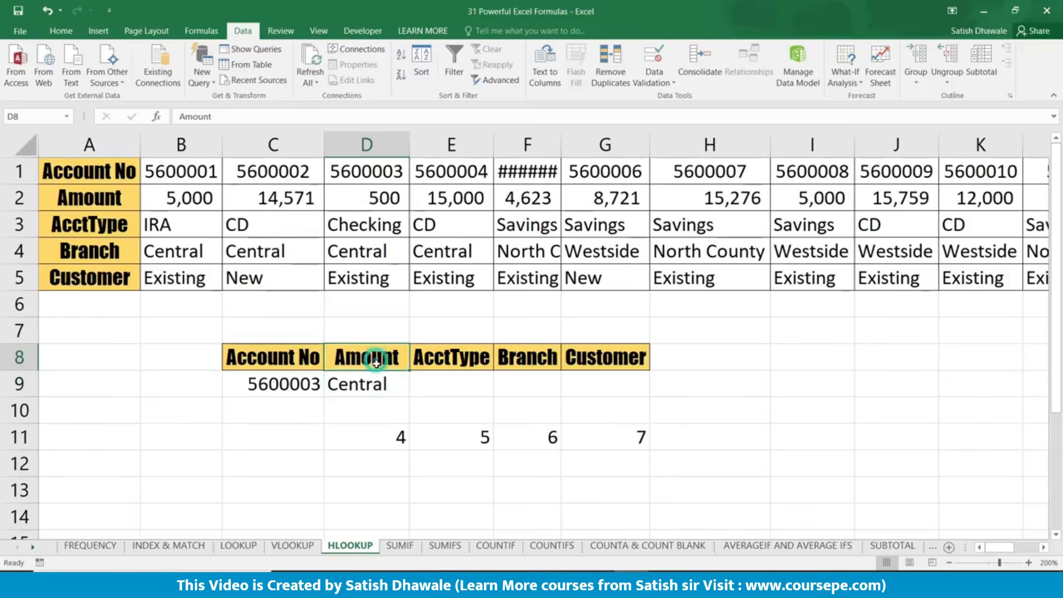
pyautogui.click(379, 384)
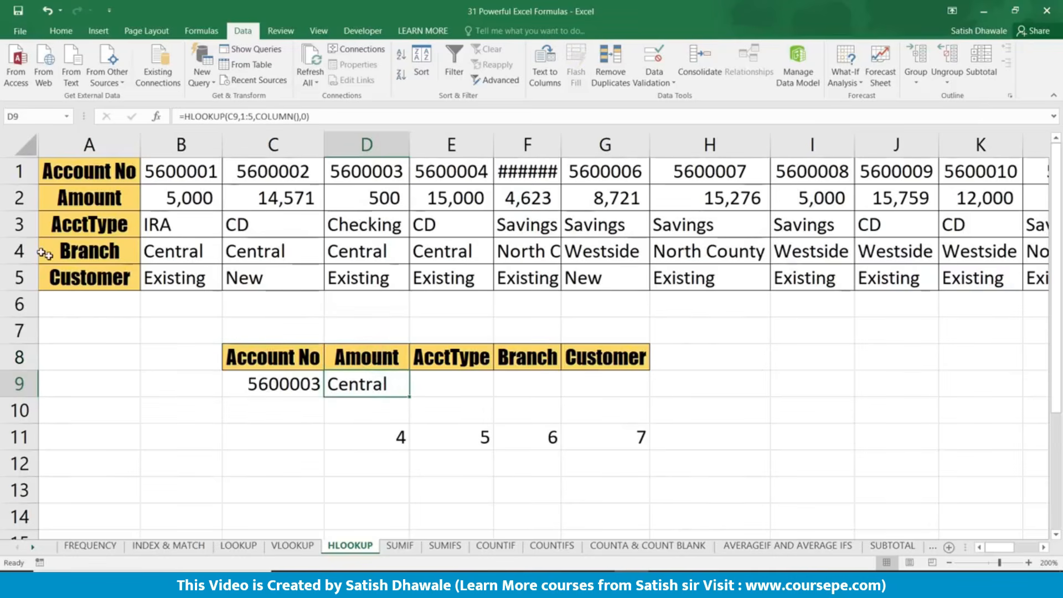
pyautogui.click(22, 251)
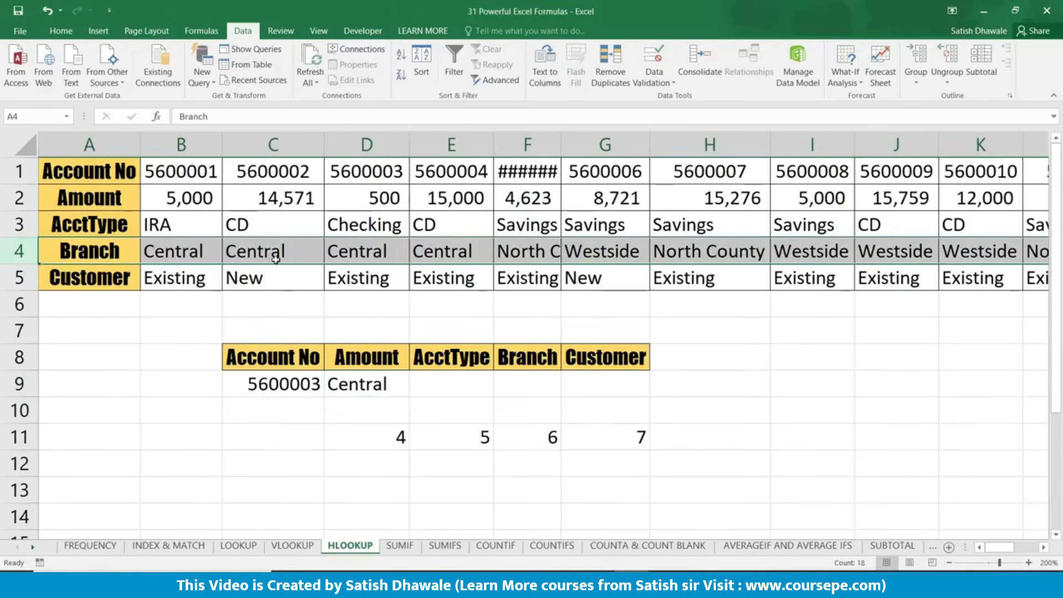
pyautogui.click(388, 255)
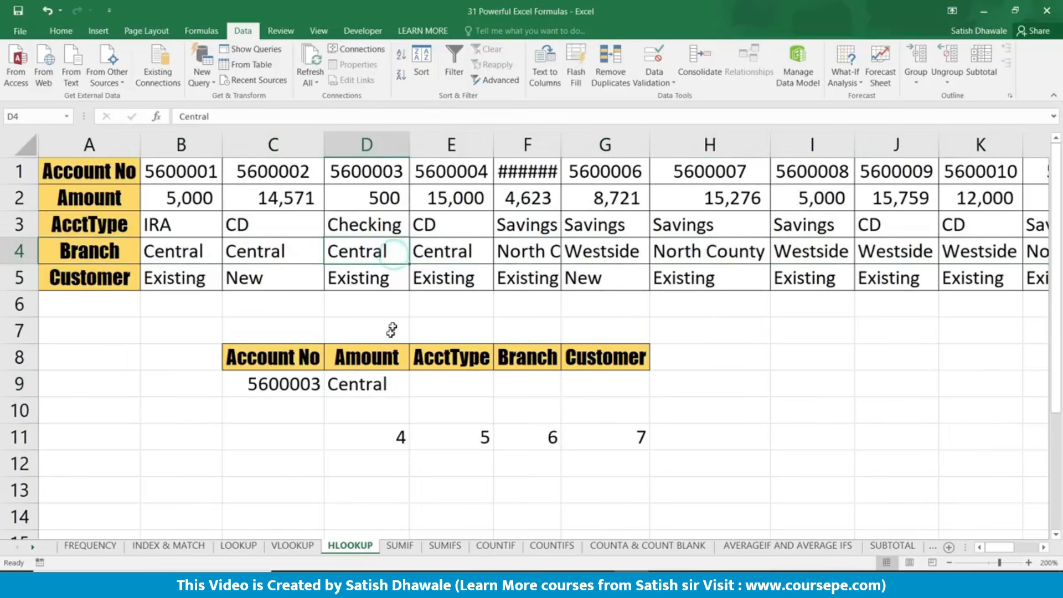
pyautogui.click(378, 388)
pyautogui.doubleClick(379, 388)
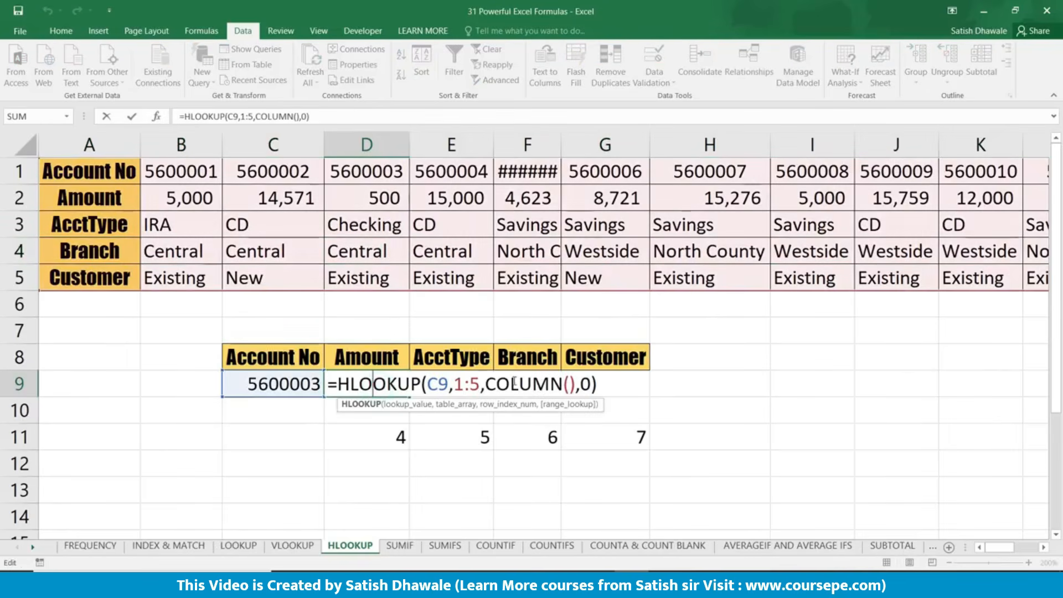
pyautogui.click(575, 384)
pyautogui.write('-2')
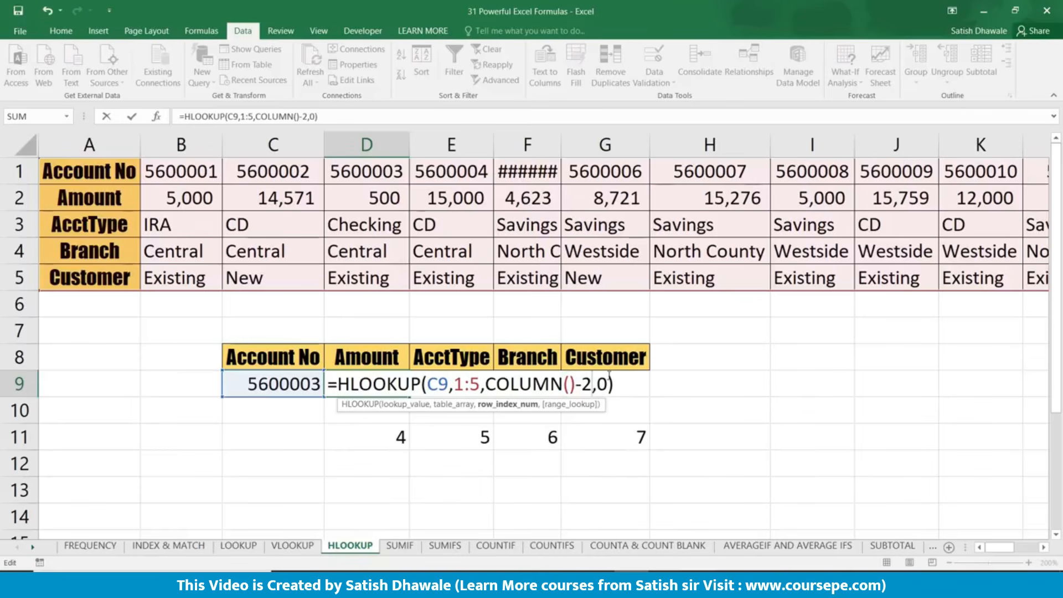
pyautogui.write(',0)')
pyautogui.press('Return')
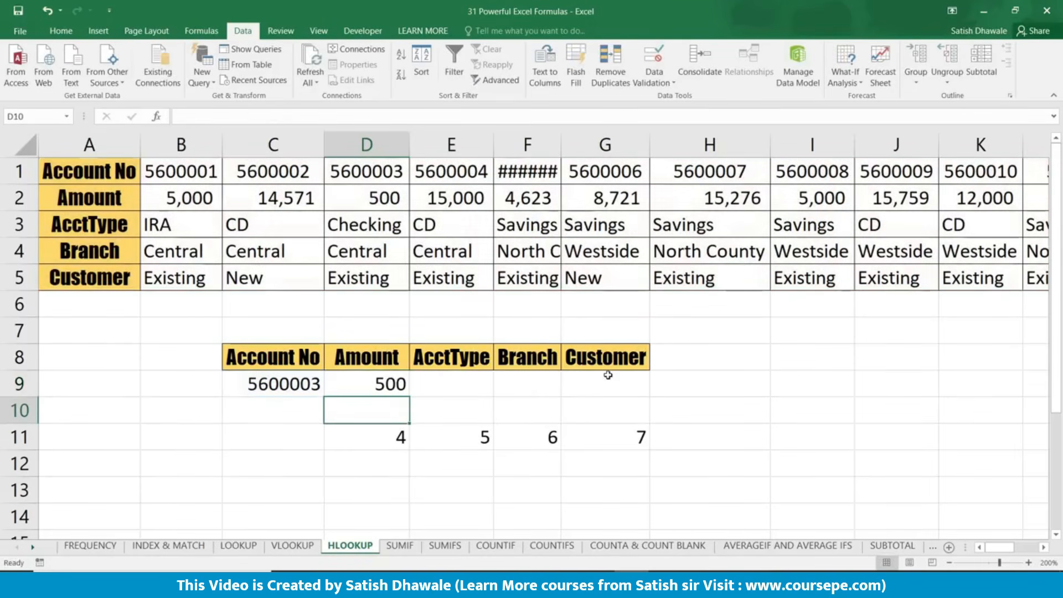
# Step: Try to fill the D9 lookup formula into E9 with its relative C9 reference
pyautogui.click(378, 379)
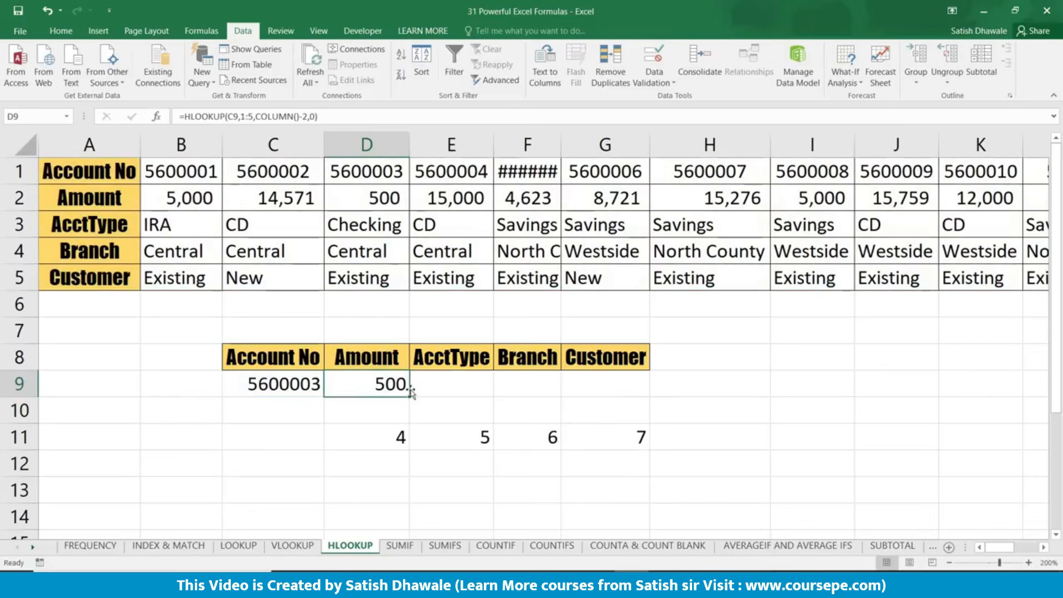
pyautogui.moveTo(409, 396); pyautogui.dragTo(483, 394)
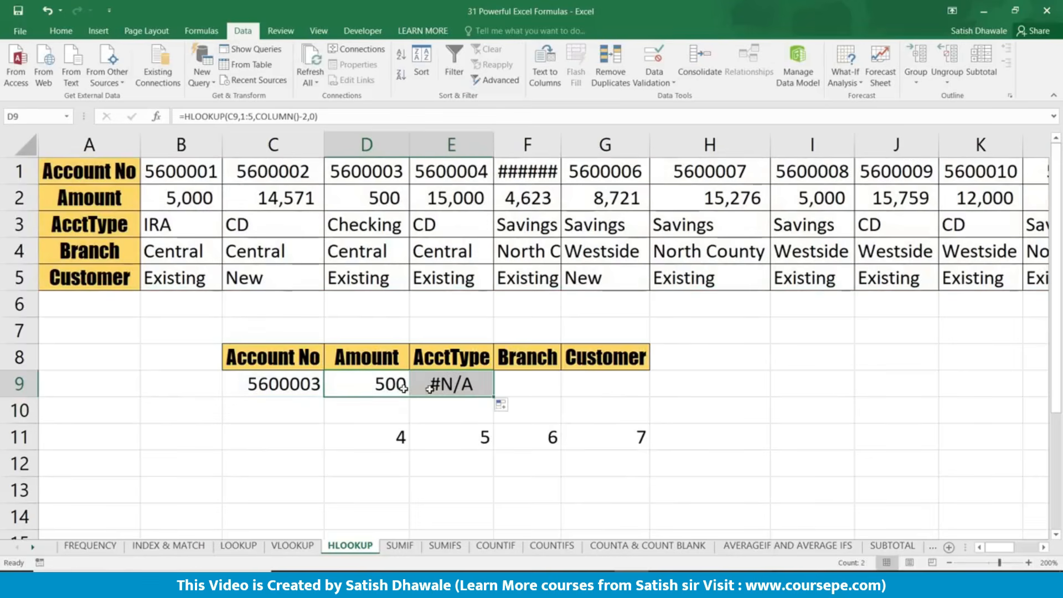
pyautogui.click(449, 383)
pyautogui.press('Delete')
# Step: Make the lookup value in the D9 HLOOKUP formula an absolute reference, $C$9
pyautogui.click(351, 382)
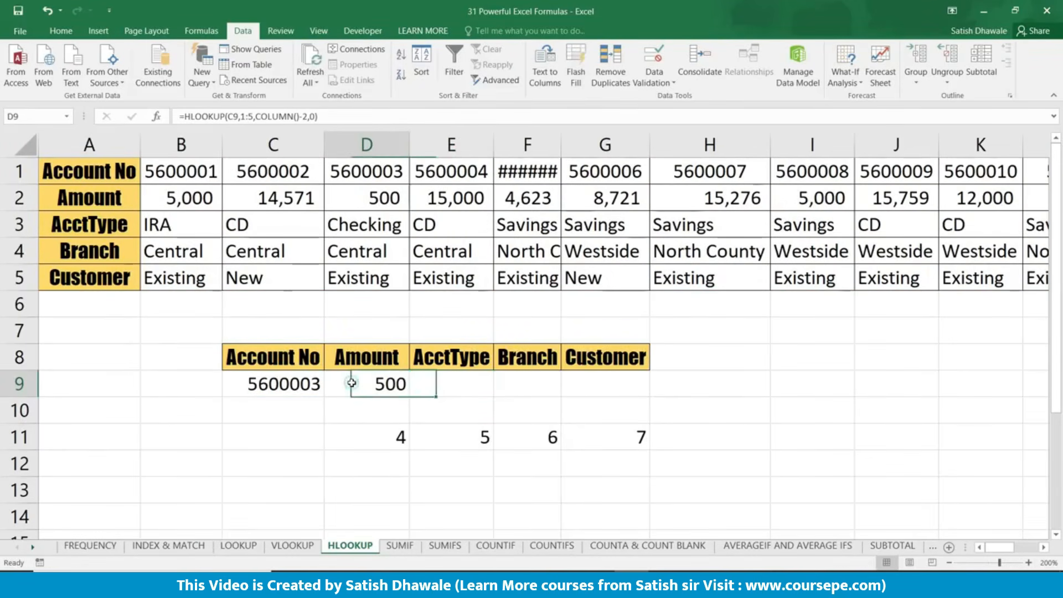
pyautogui.doubleClick(351, 382)
pyautogui.doubleClick(441, 383)
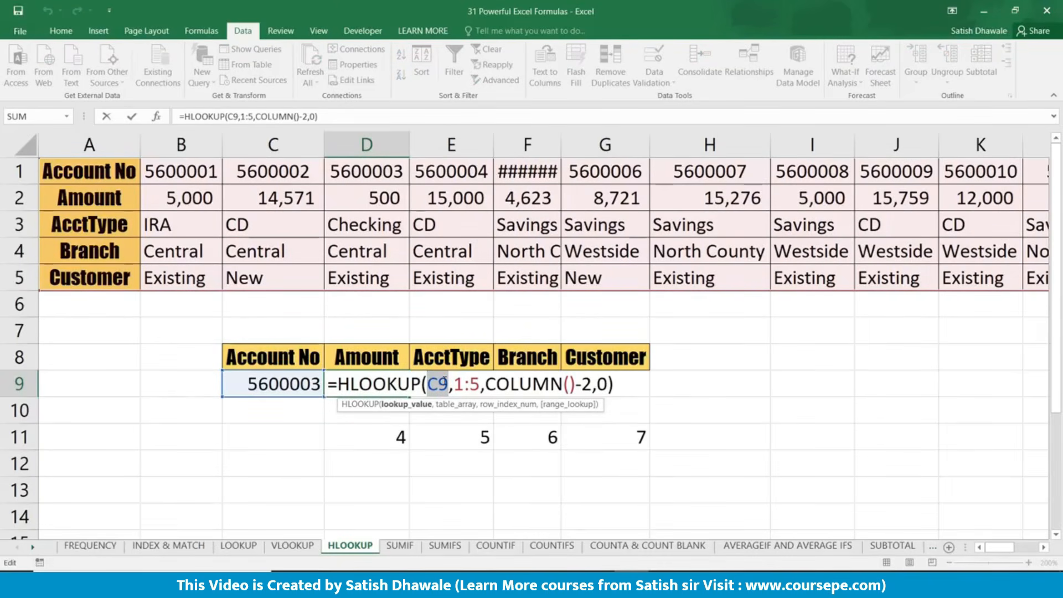
pyautogui.press('F4')
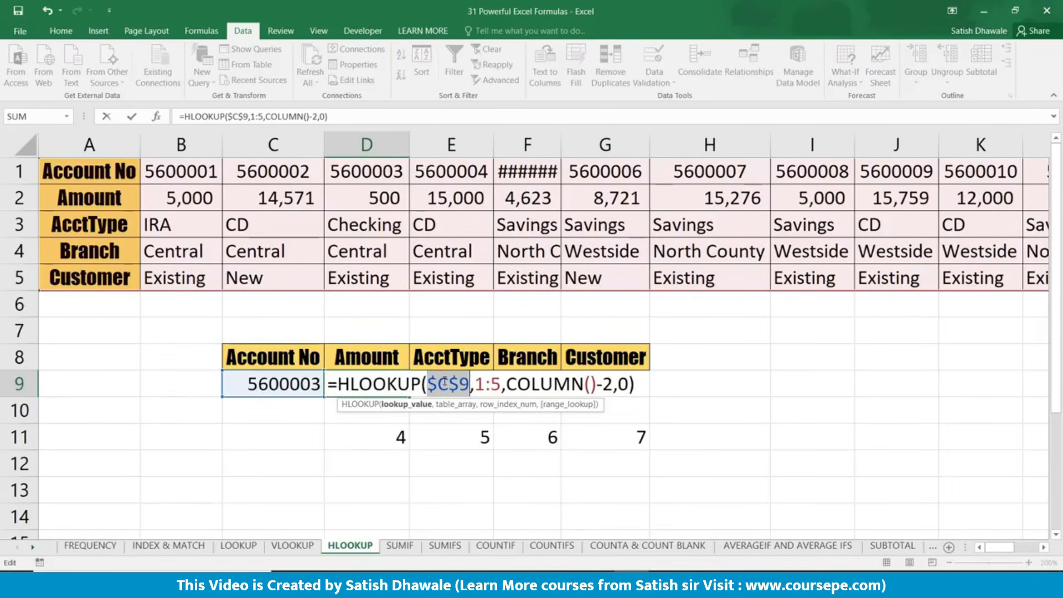
pyautogui.press('Return')
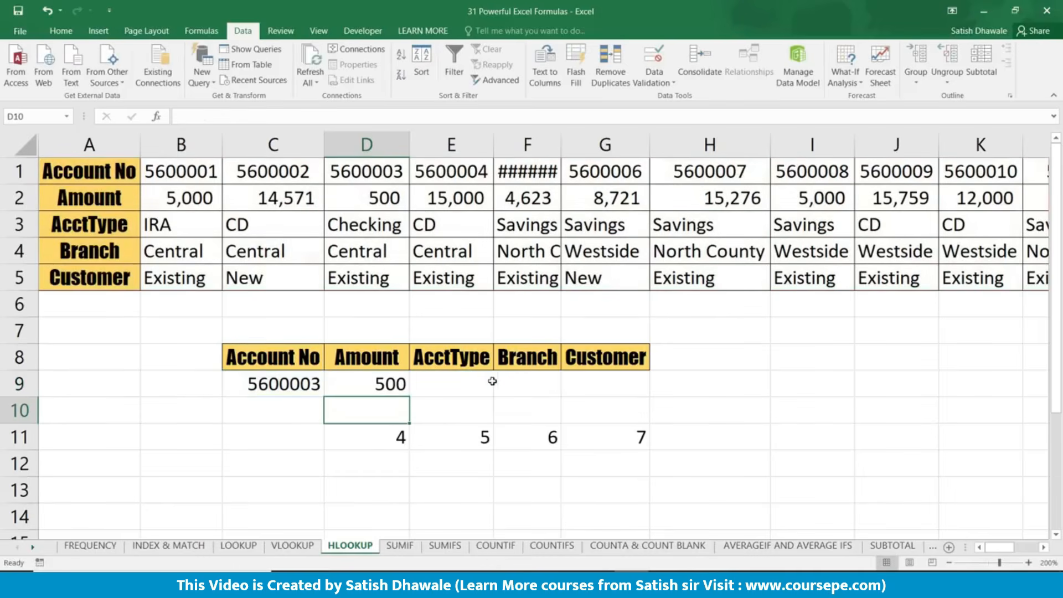
# Step: Fill the D9 lookup formula into E9 under AcctType and check its row index against row 3
pyautogui.click(388, 384)
pyautogui.moveTo(409, 397); pyautogui.dragTo(500, 393)
pyautogui.click(473, 384)
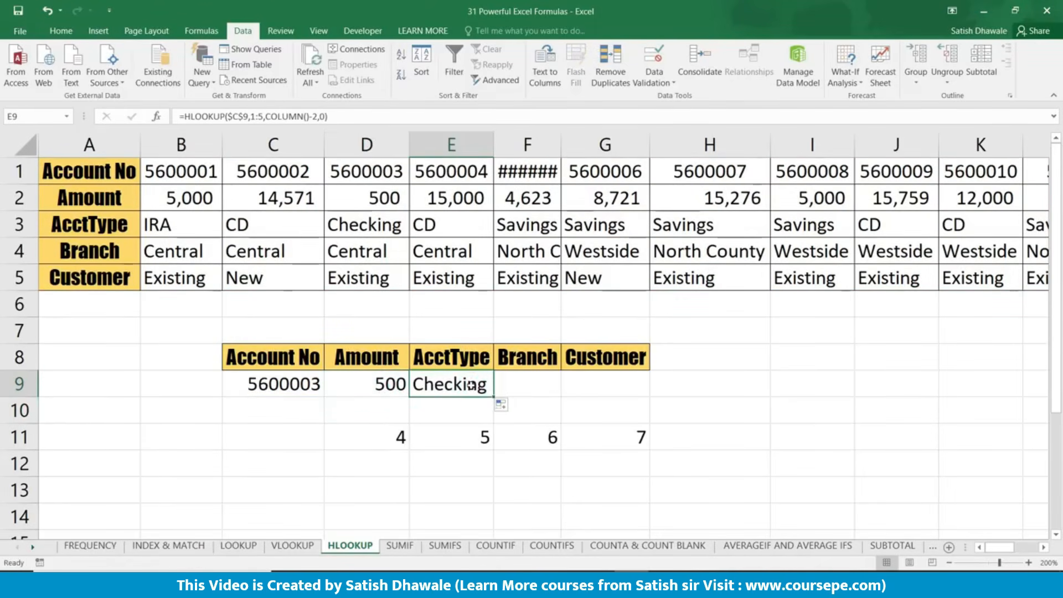
pyautogui.doubleClick(471, 385)
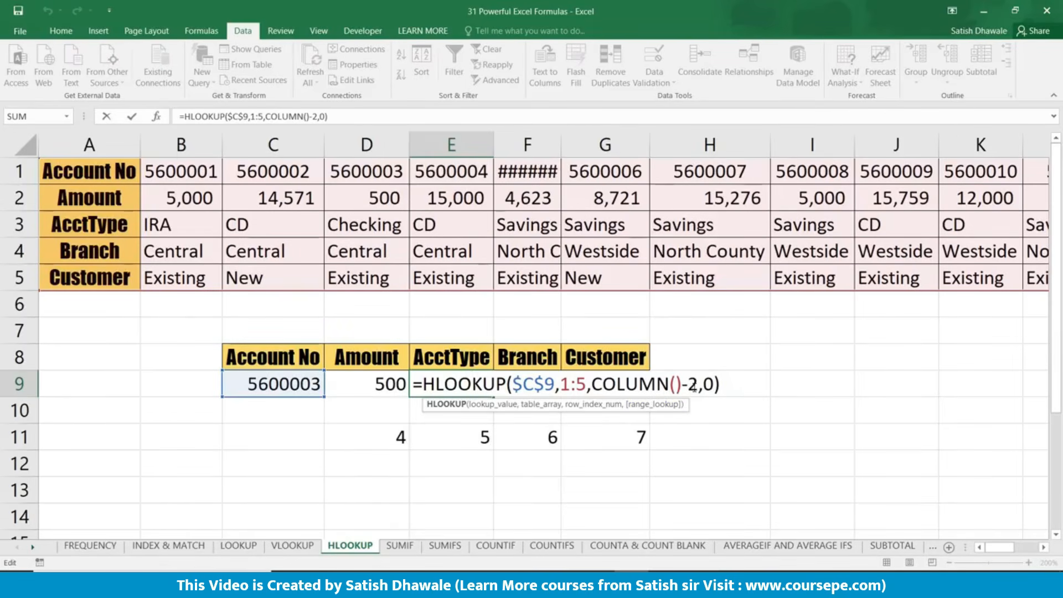
pyautogui.hotkey('ctrl', 'Return')
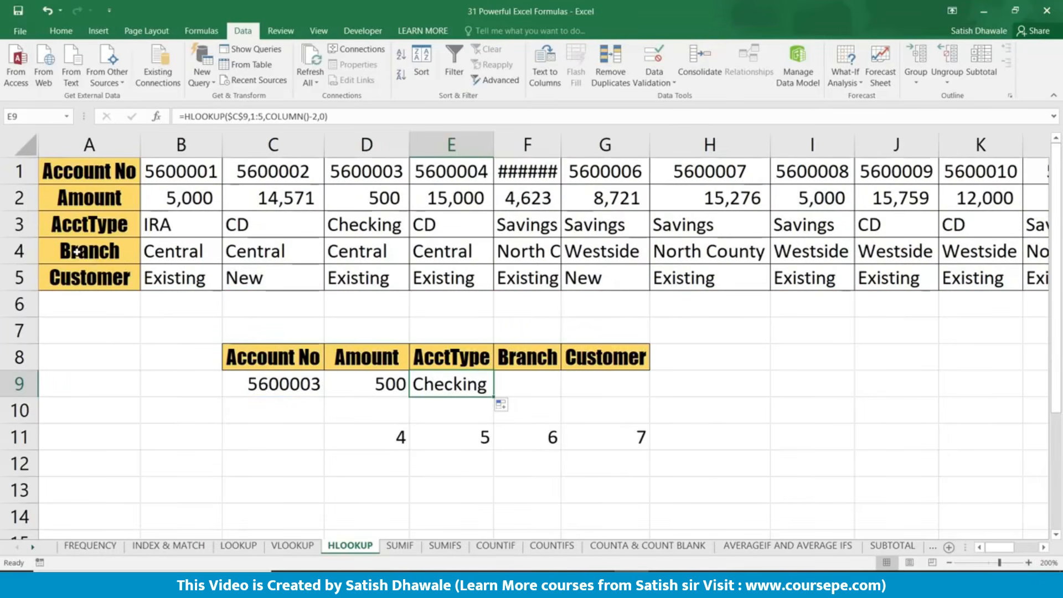
pyautogui.click(17, 226)
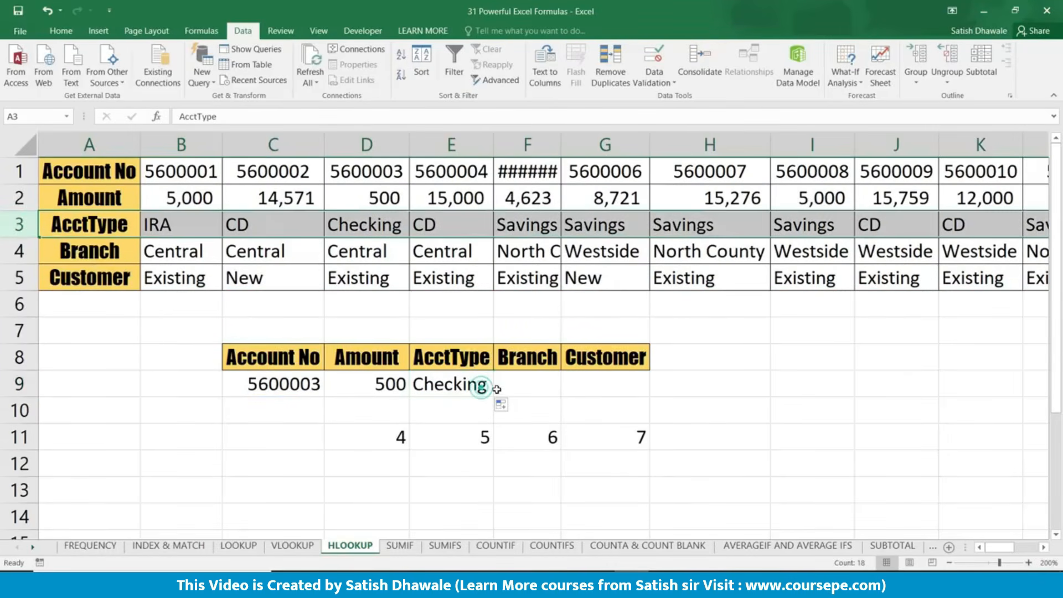
# Step: Extend the E9 lookup formula through F9 and G9 to fill Branch and Customer
pyautogui.click(491, 388)
pyautogui.moveTo(494, 397); pyautogui.dragTo(631, 396)
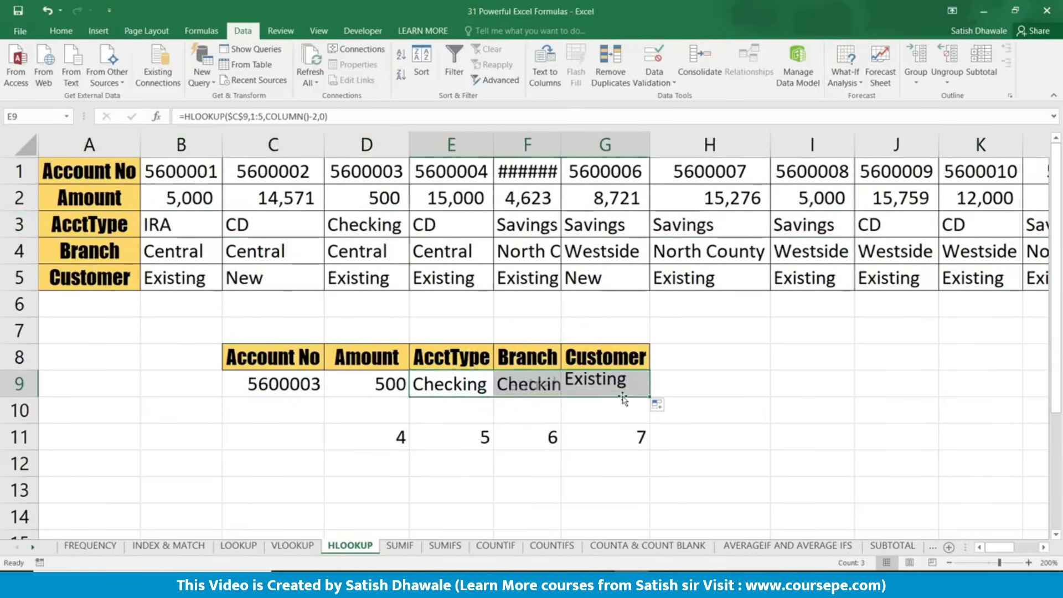
pyautogui.click(619, 383)
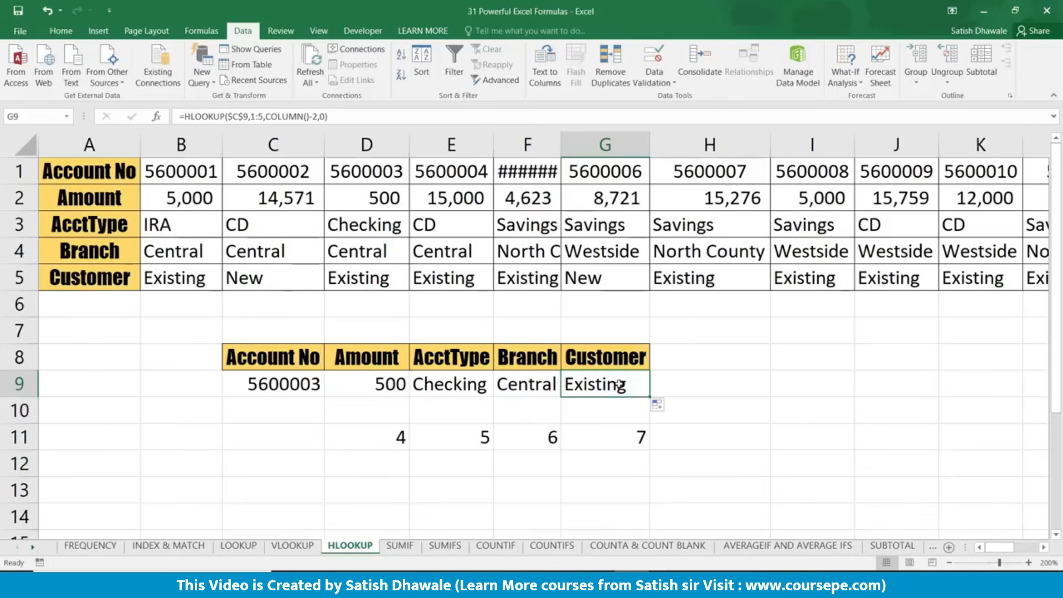
# Step: Examine the lookup formulas in D9:G9, including the COLUMN()-2 row index in G9, and compare their results with source cells D1:D5
pyautogui.click(523, 389)
pyautogui.click(474, 386)
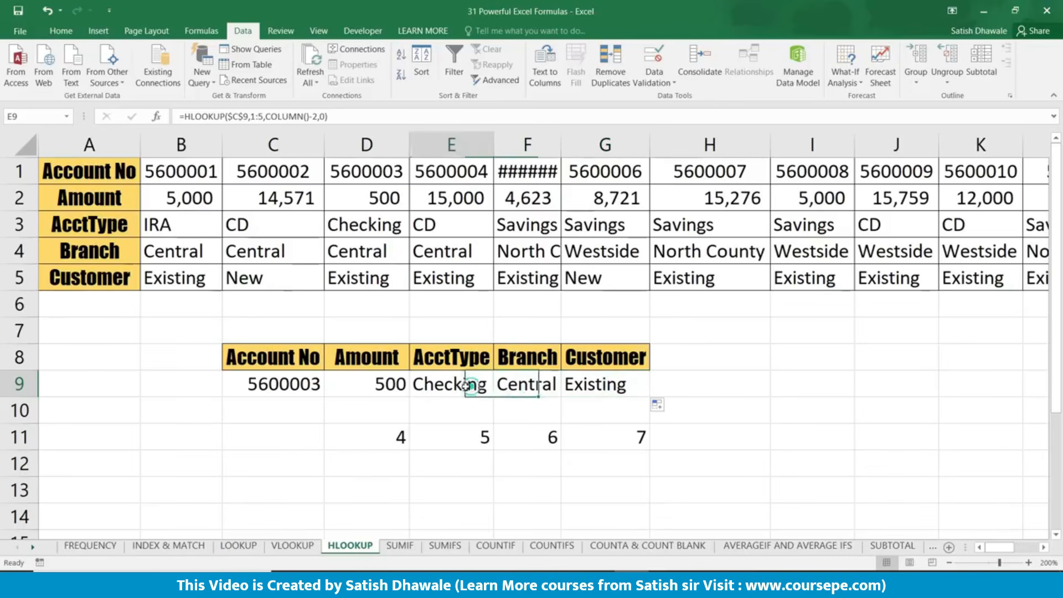
pyautogui.click(396, 386)
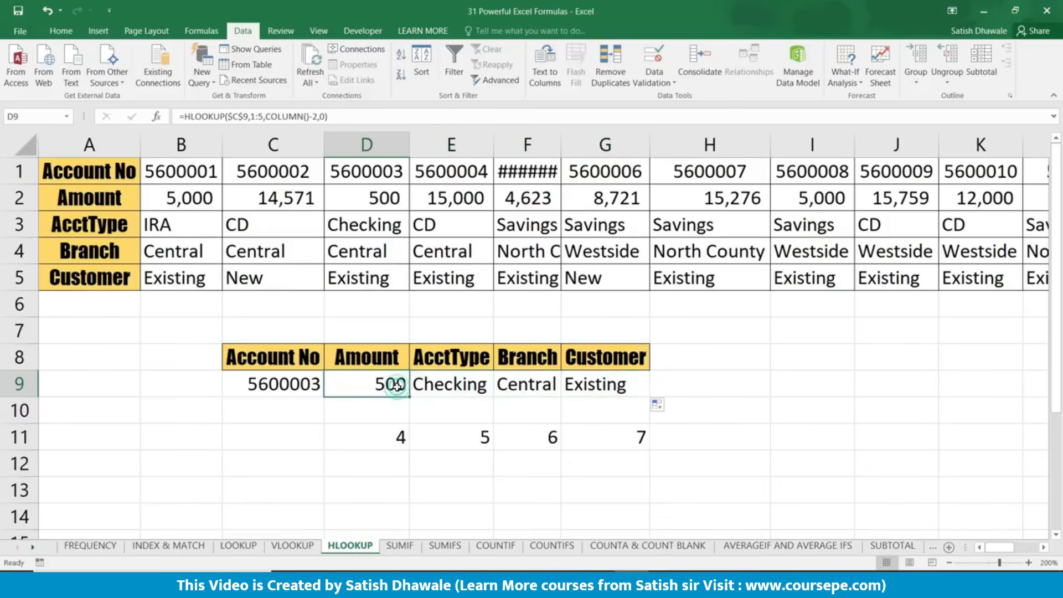
pyautogui.click(451, 386)
pyautogui.click(534, 387)
pyautogui.click(608, 387)
pyautogui.doubleClick(607, 387)
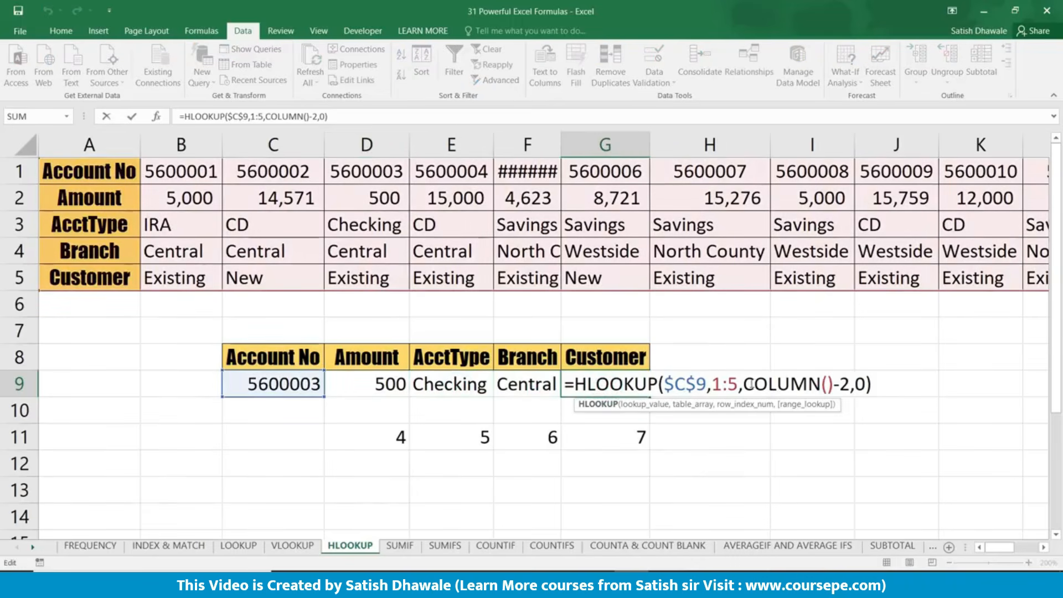
pyautogui.moveTo(745, 384); pyautogui.dragTo(832, 382)
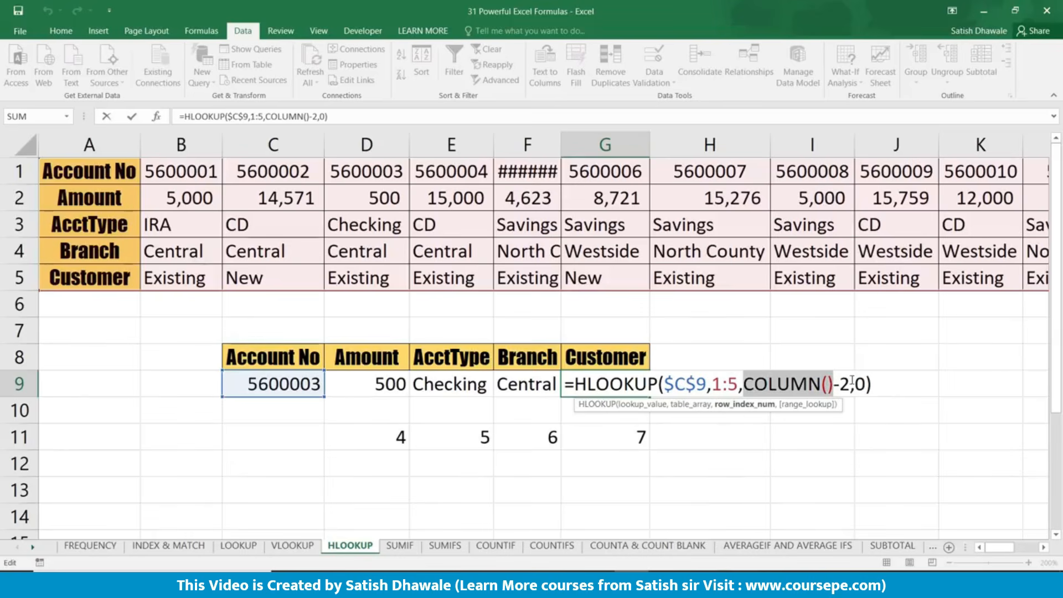
pyautogui.press('Escape')
pyautogui.click(70, 278)
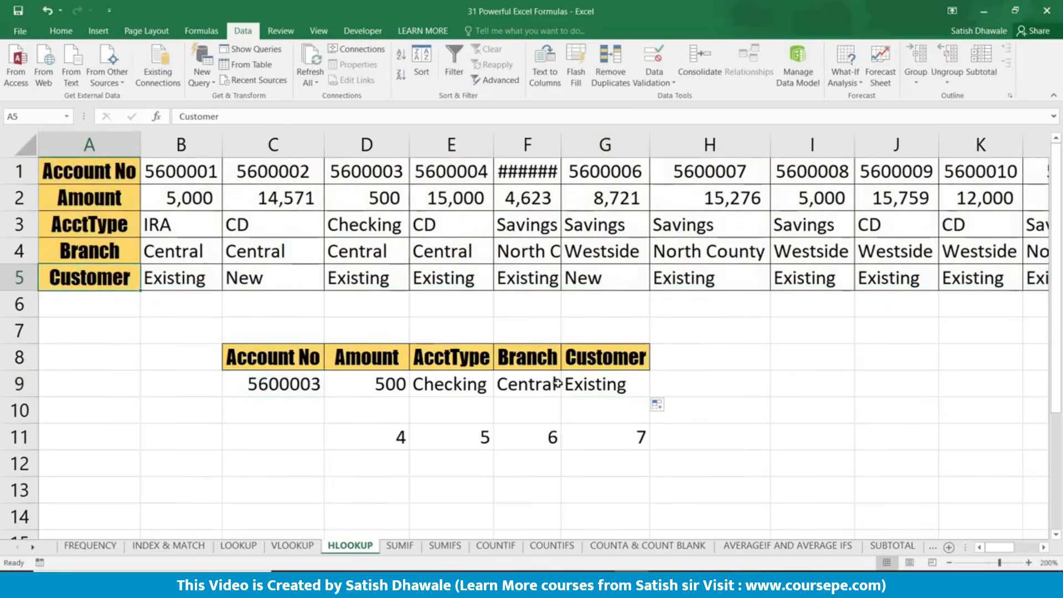
pyautogui.click(586, 391)
pyautogui.moveTo(385, 176); pyautogui.dragTo(364, 279)
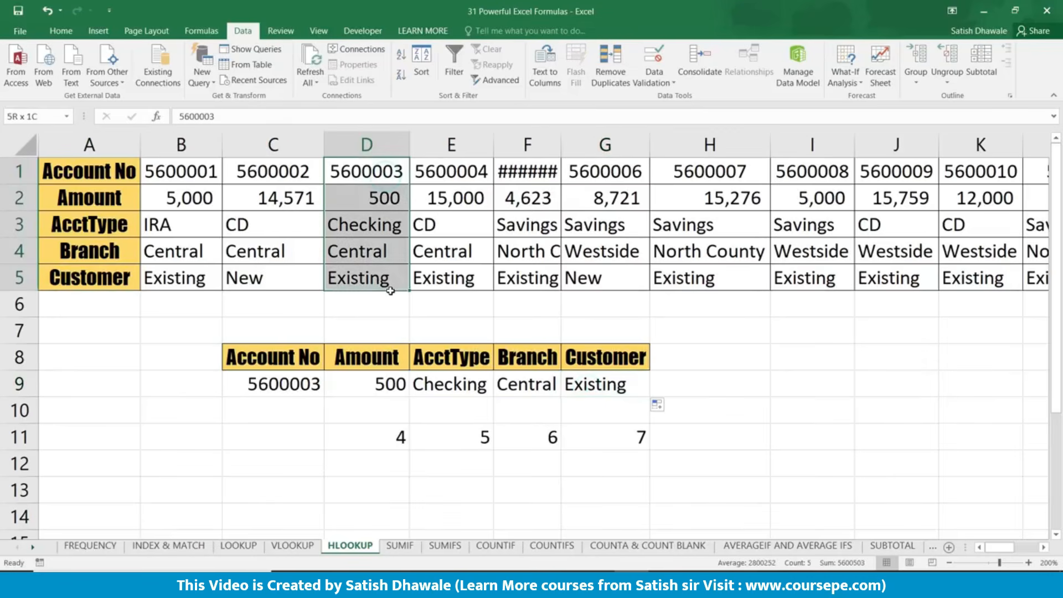
# Step: Test the lookup by setting the Account No in C9 to the account number listed in E1
pyautogui.click(321, 381)
pyautogui.click(331, 390)
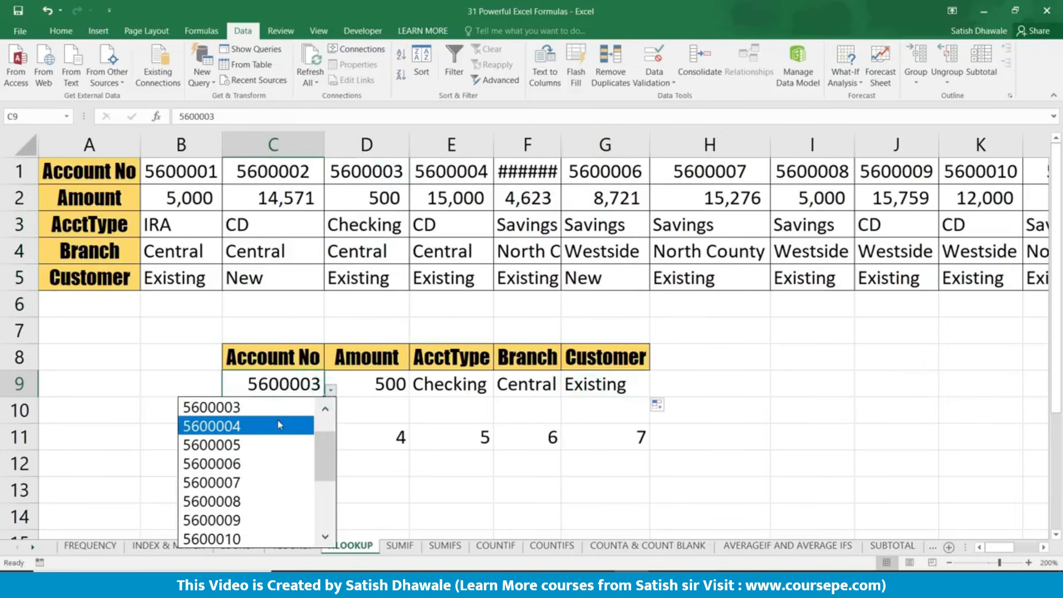
pyautogui.click(283, 427)
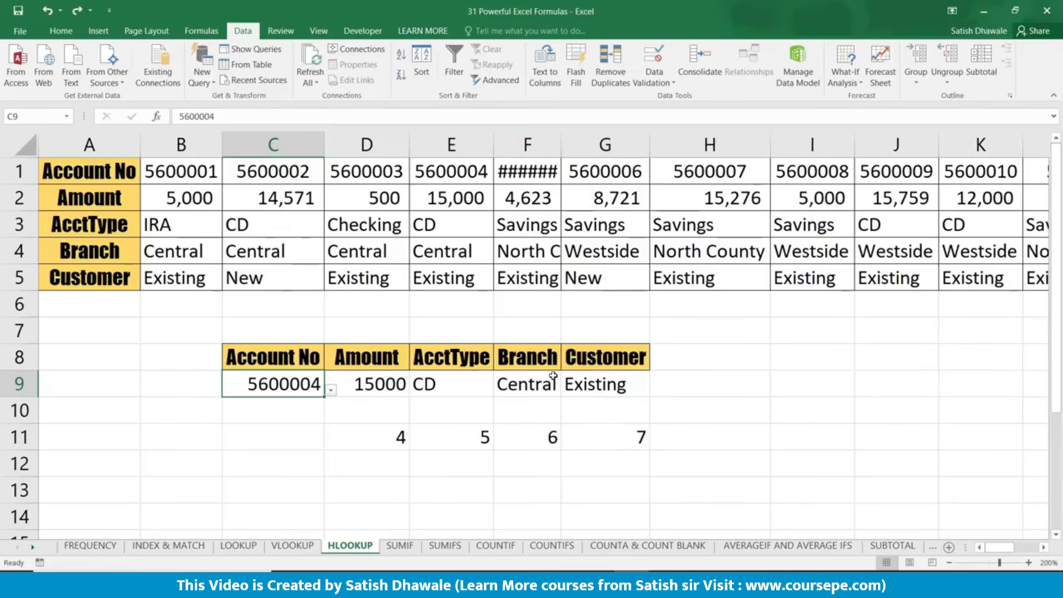
# Step: Compare the lookup results with source cells E2:E5 and autofit column F so its account number displays in full
pyautogui.moveTo(464, 198); pyautogui.dragTo(464, 283)
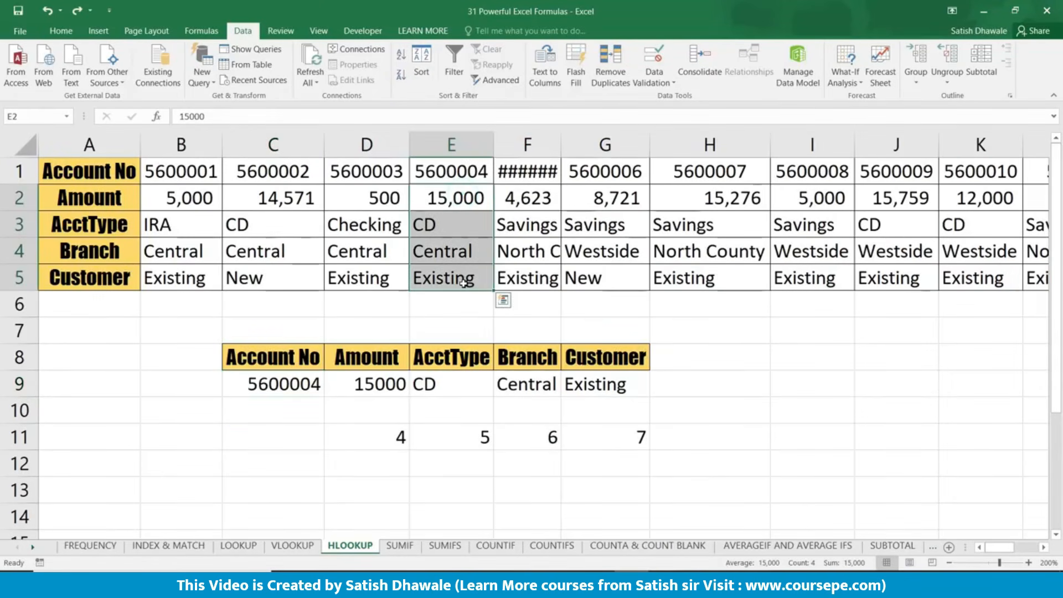
pyautogui.click(527, 172)
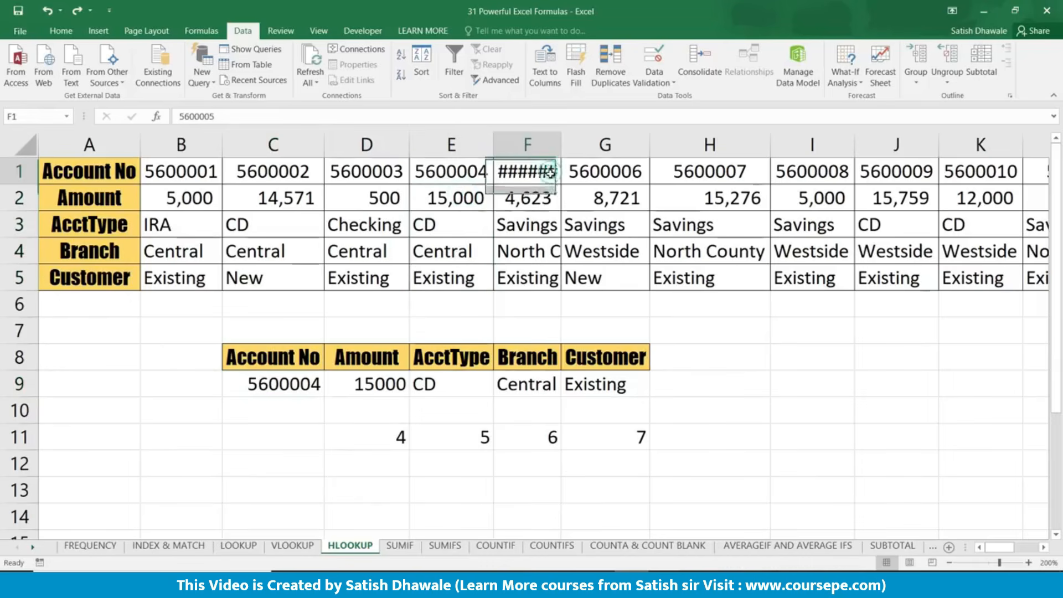
pyautogui.doubleClick(562, 143)
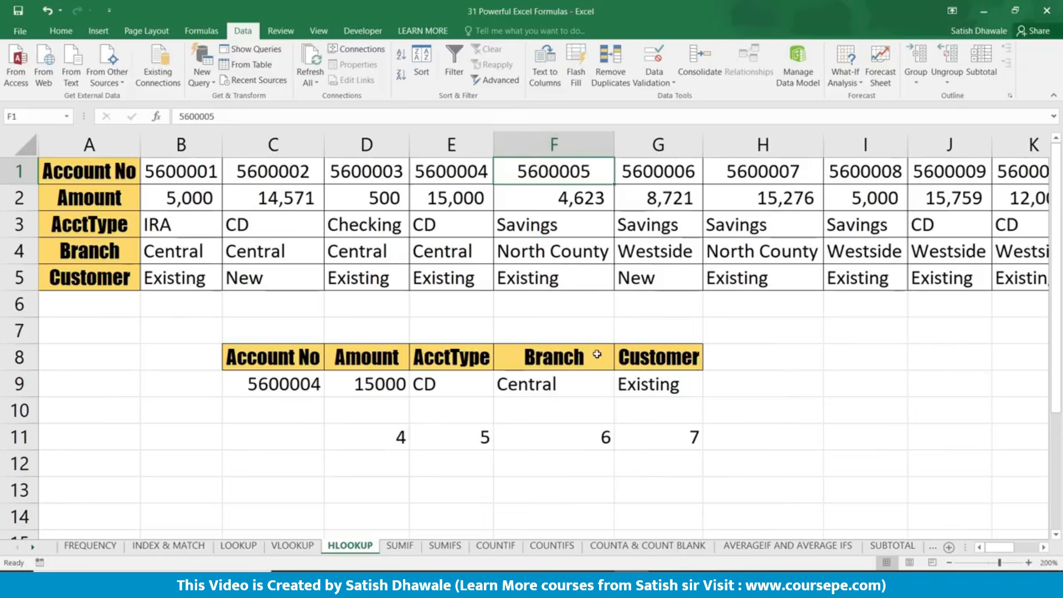
pyautogui.moveTo(597, 354); pyautogui.dragTo(451, 357)
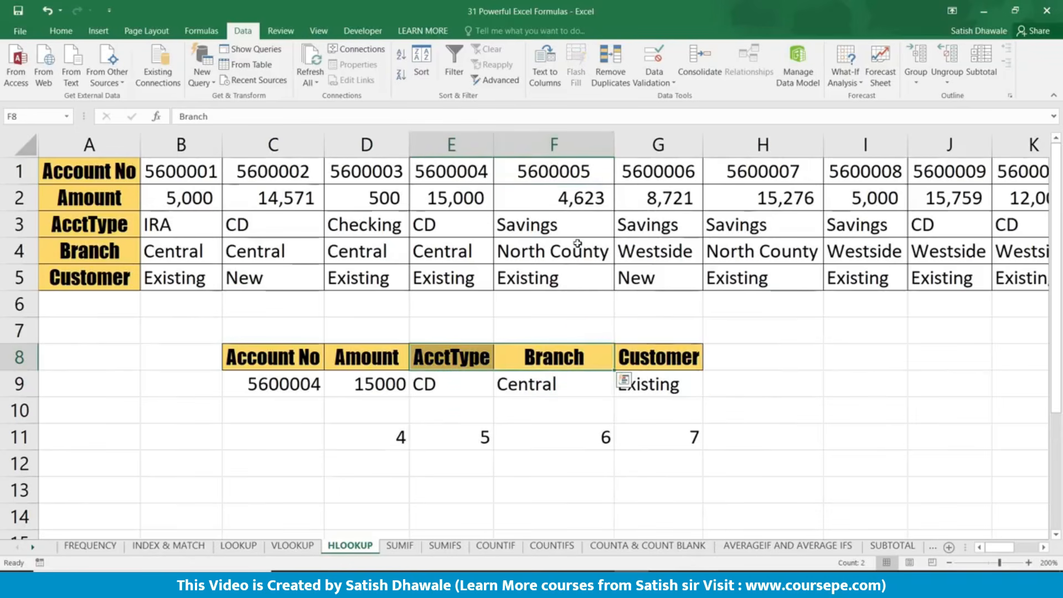
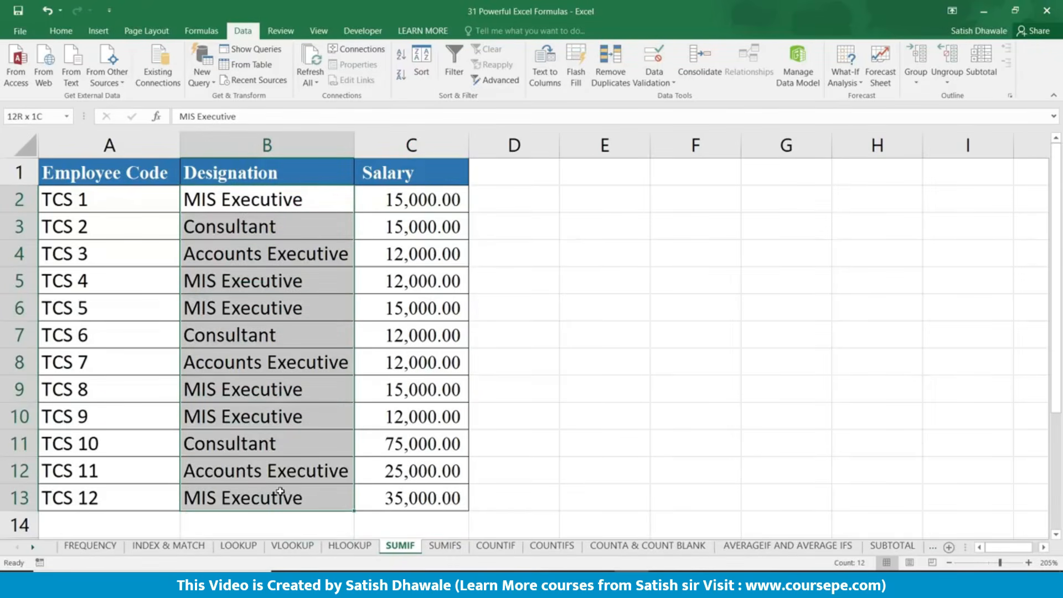
# Step: Copy the designations in B2:B13 on the SUMIF sheet to a new list starting at E1
pyautogui.hotkey('ctrl', 'c')
pyautogui.click(621, 173)
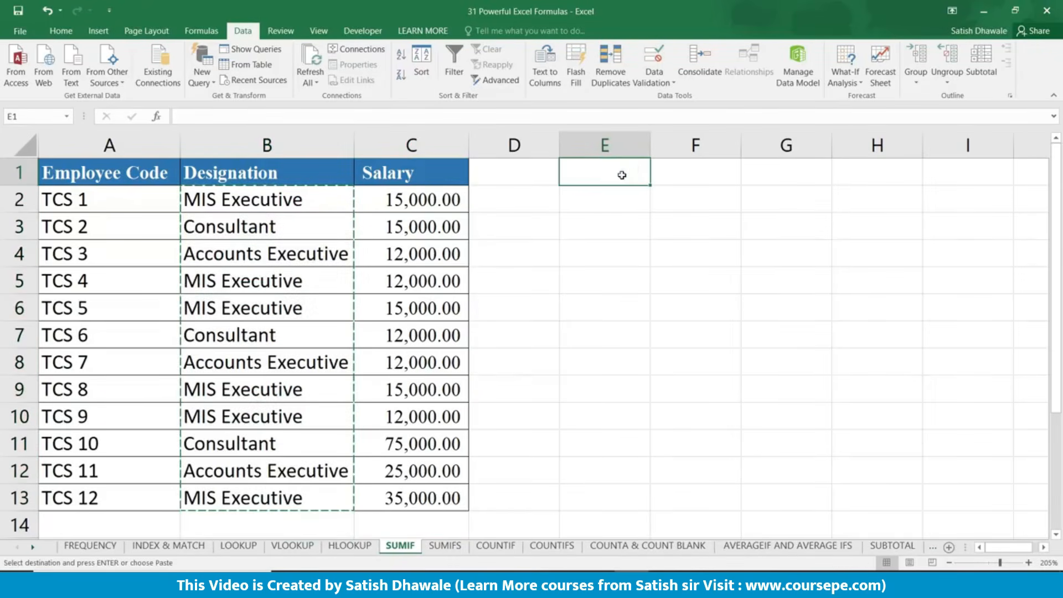
pyautogui.hotkey('ctrl', 'v')
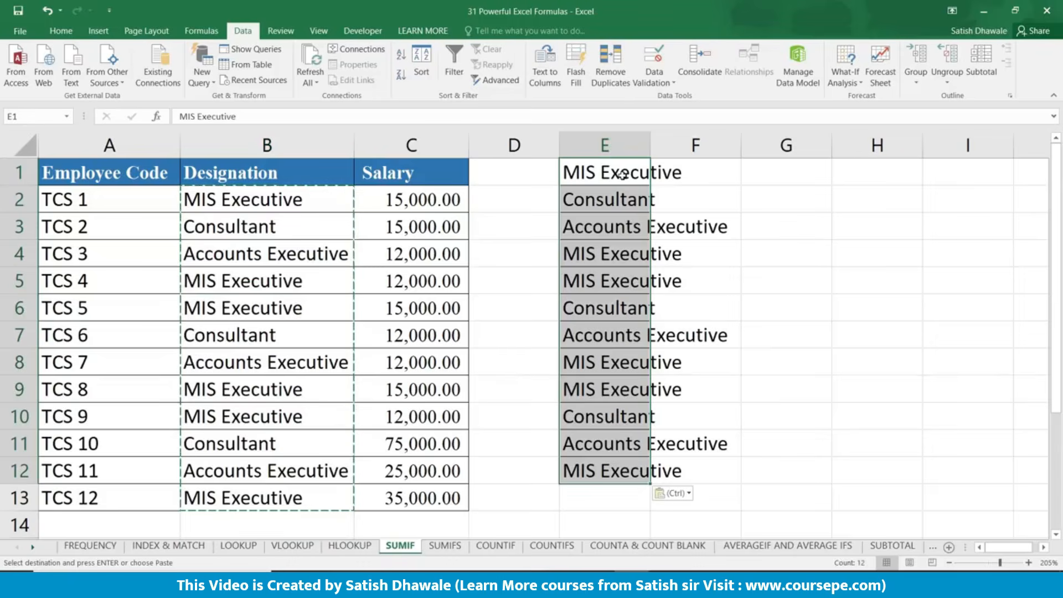
# Step: Remove the duplicate values from the designation list in column E and autofit the column to its contents
pyautogui.click(613, 73)
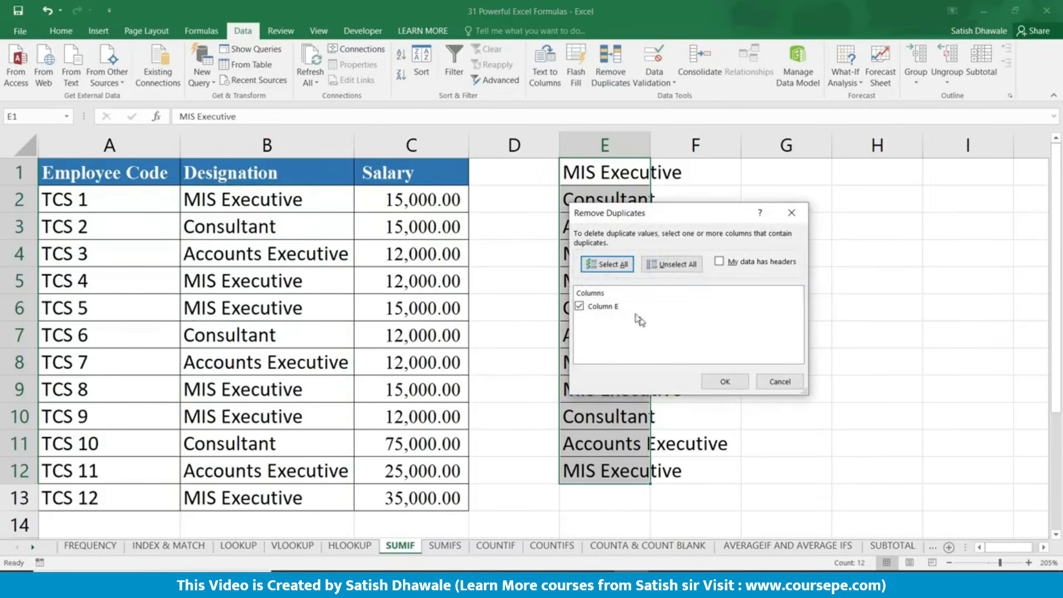
pyautogui.click(725, 381)
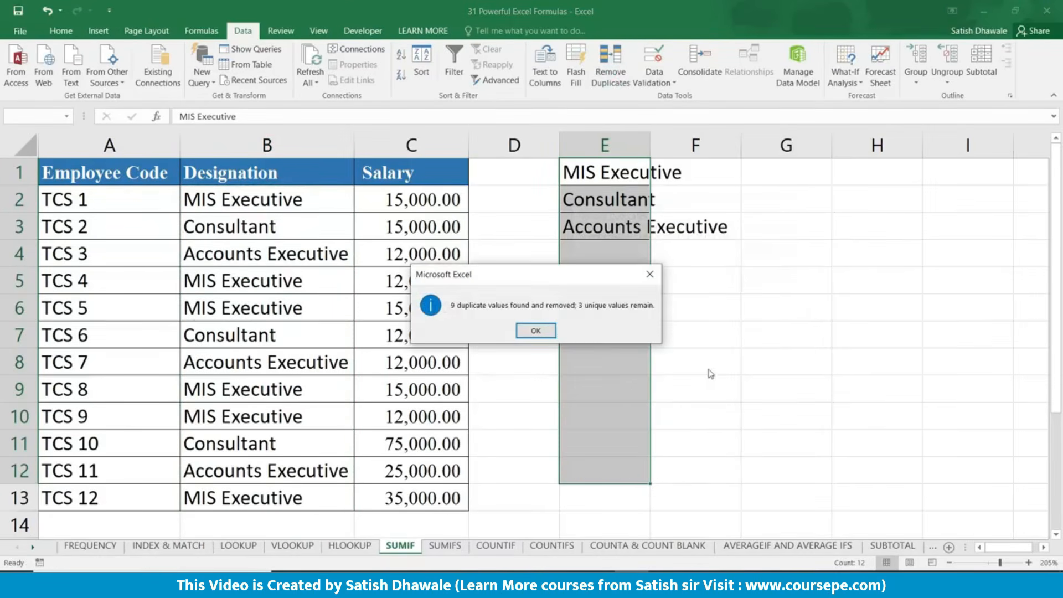
pyautogui.click(539, 330)
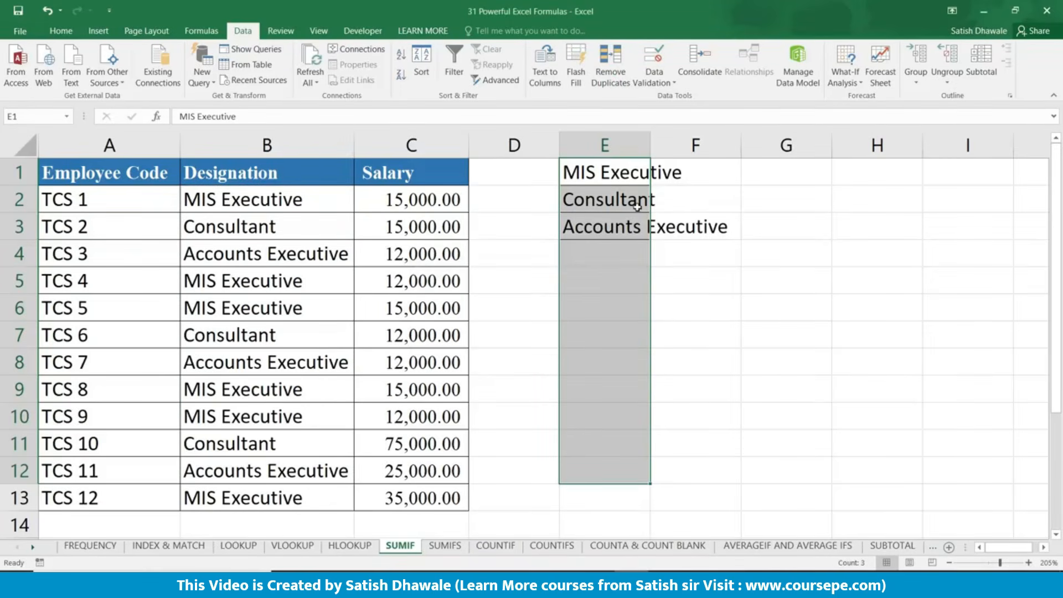
pyautogui.click(689, 191)
pyautogui.doubleClick(651, 148)
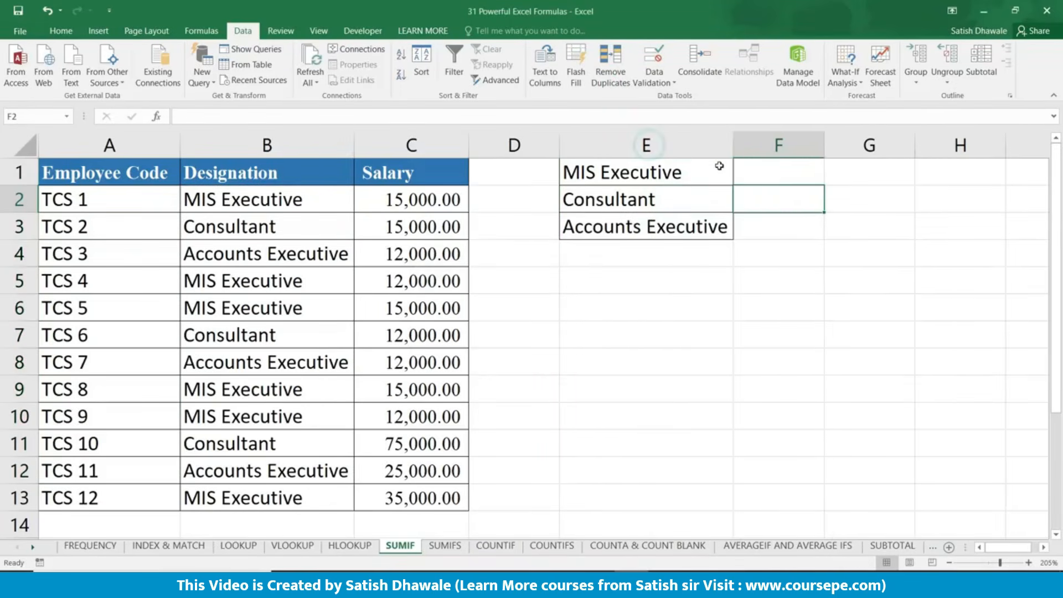
# Step: Start a SUMIF formula in F1 beside MIS Executive, using the designations B2:B13 as its range
pyautogui.click(761, 172)
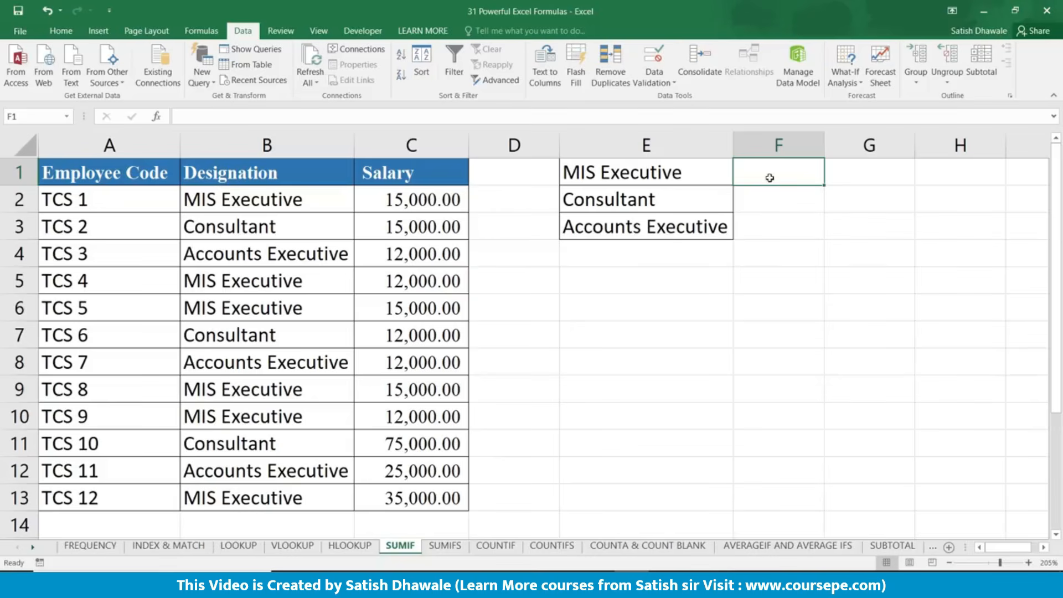
pyautogui.click(786, 200)
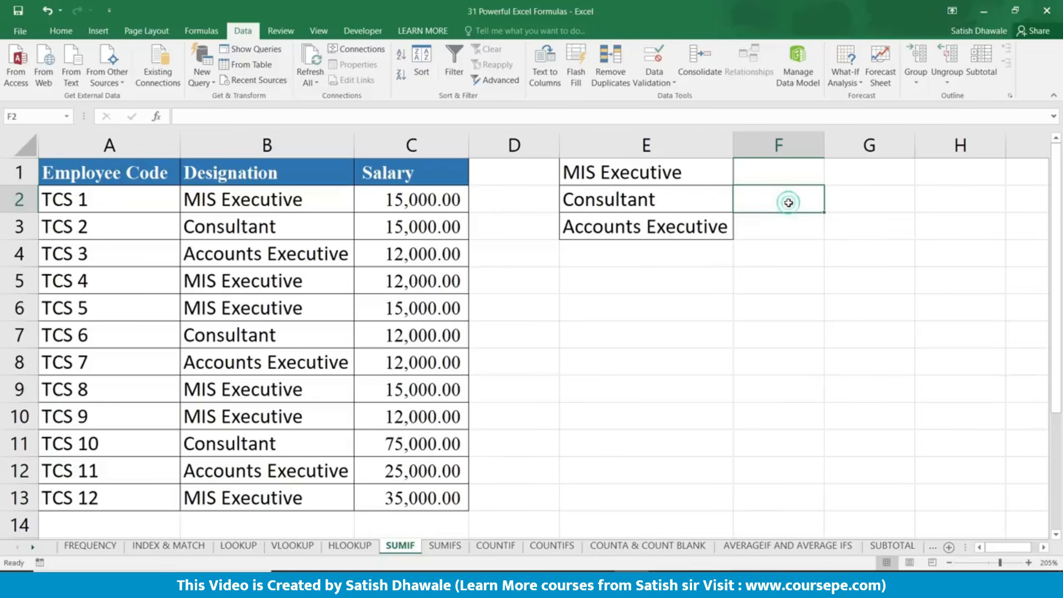
pyautogui.click(784, 226)
pyautogui.click(786, 174)
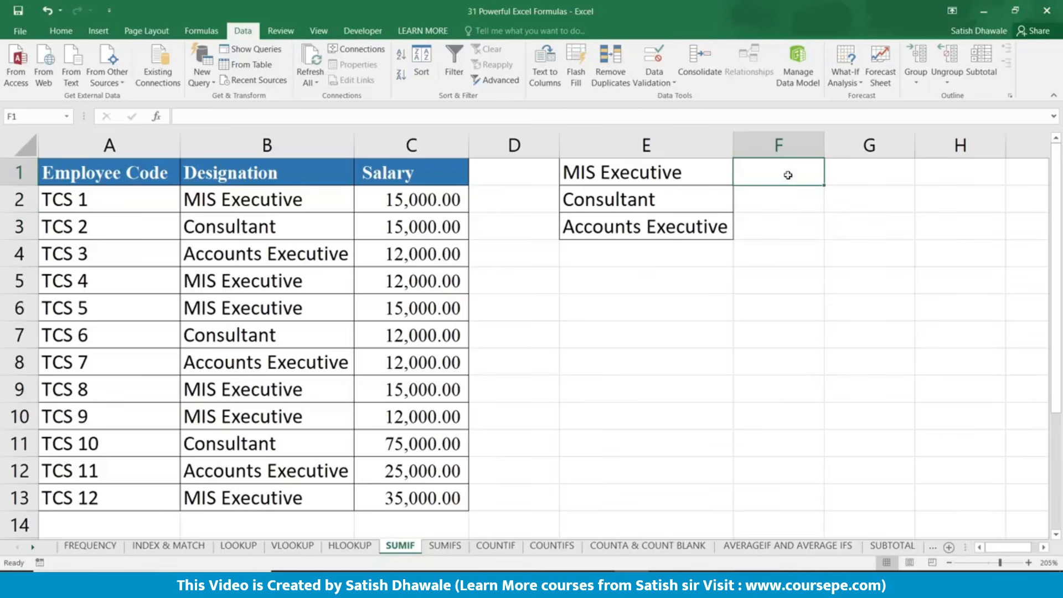
pyautogui.write('=')
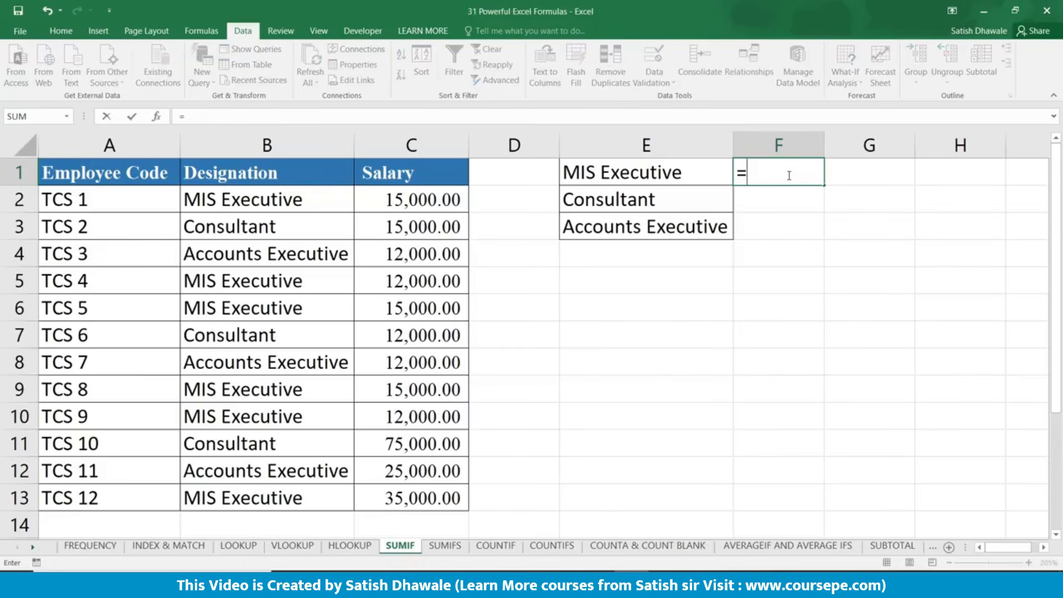
pyautogui.write('SUM')
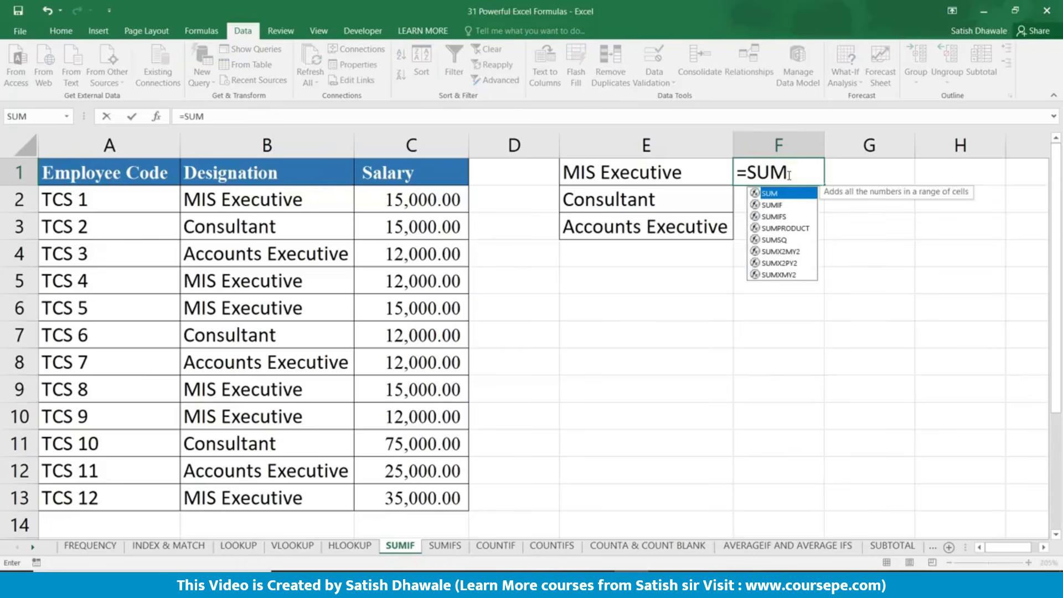
pyautogui.write('IF')
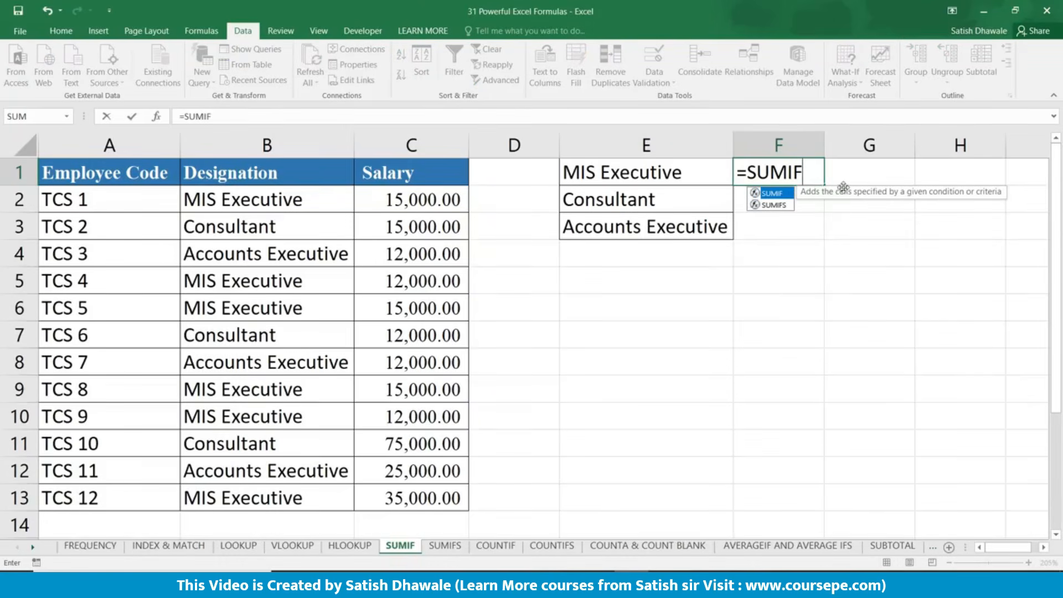
pyautogui.write('(')
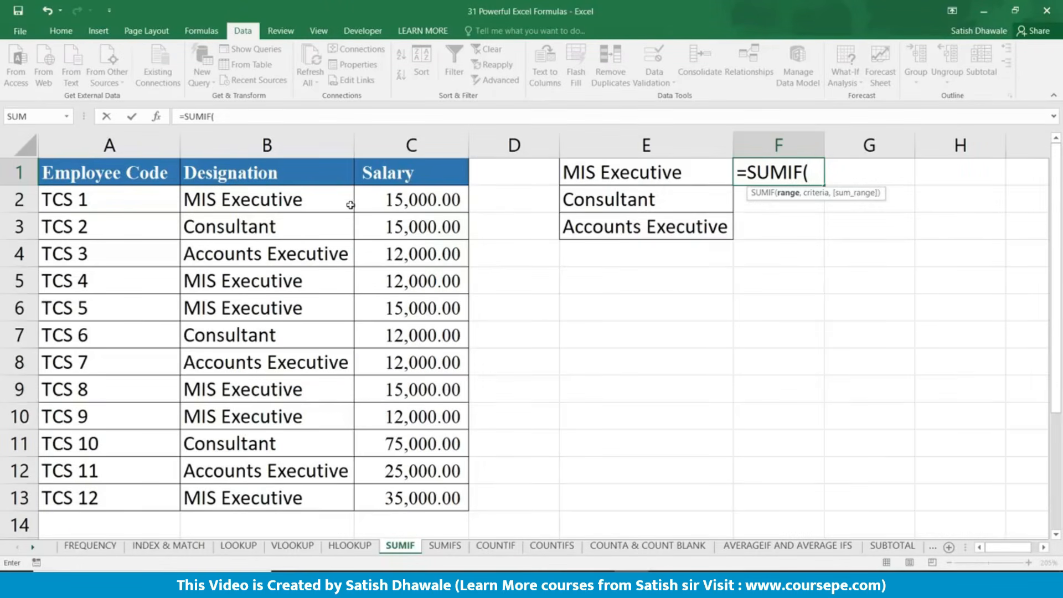
pyautogui.moveTo(302, 197); pyautogui.dragTo(289, 500)
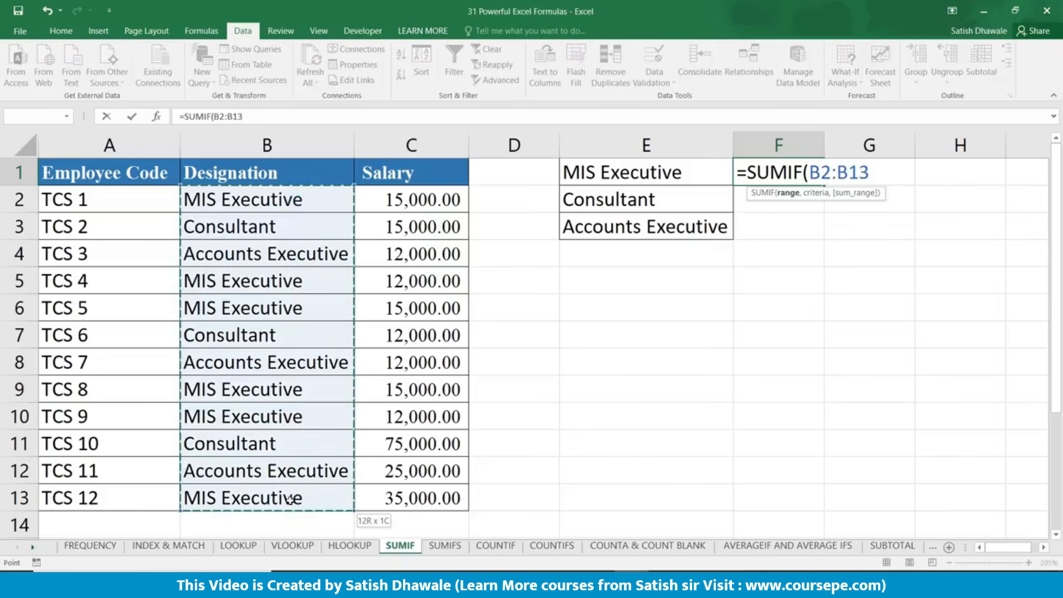
# Step: Complete the F1 SUMIF formula with E1 as the criteria and the salaries C2:C13 as the sum range
pyautogui.write(',')
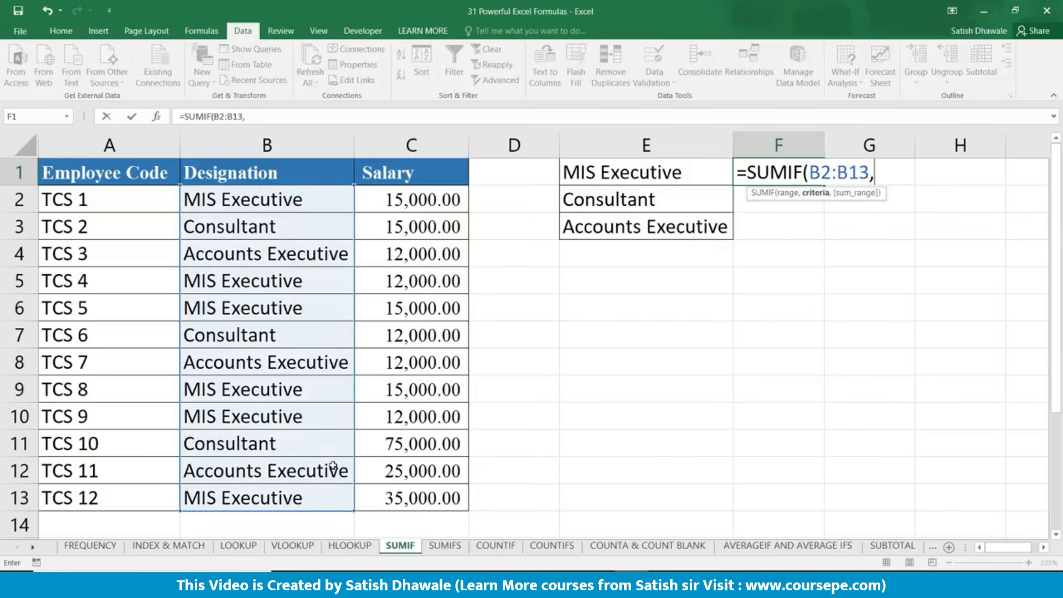
pyautogui.click(676, 173)
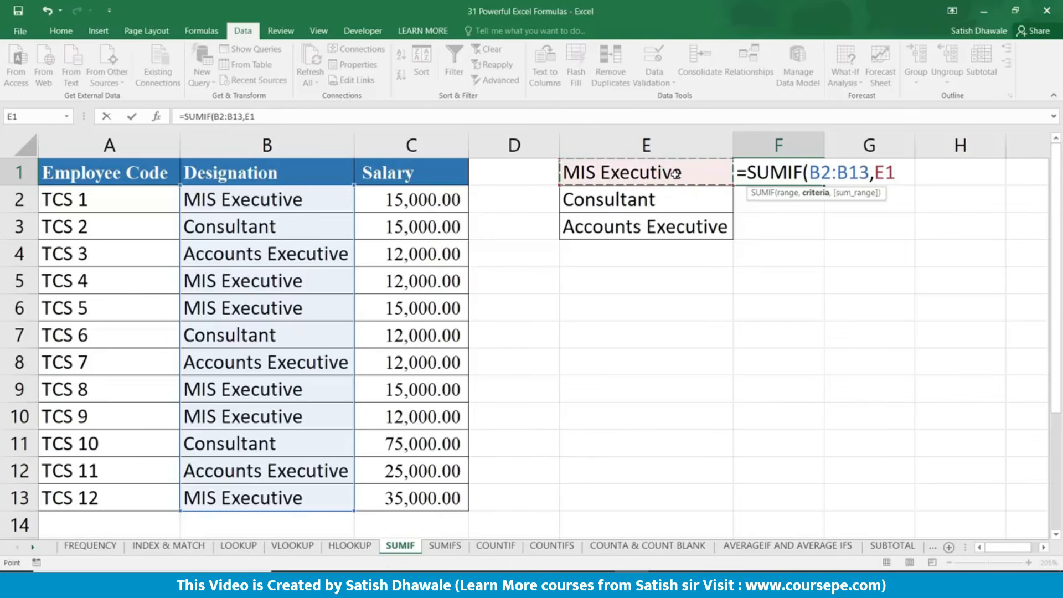
pyautogui.write(',')
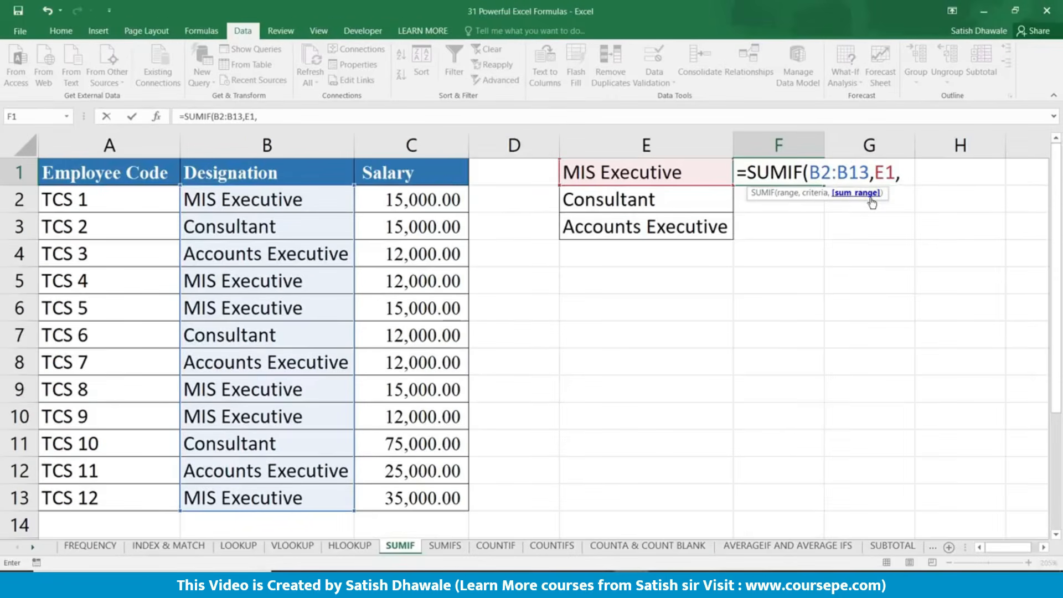
pyautogui.moveTo(399, 200); pyautogui.dragTo(417, 501)
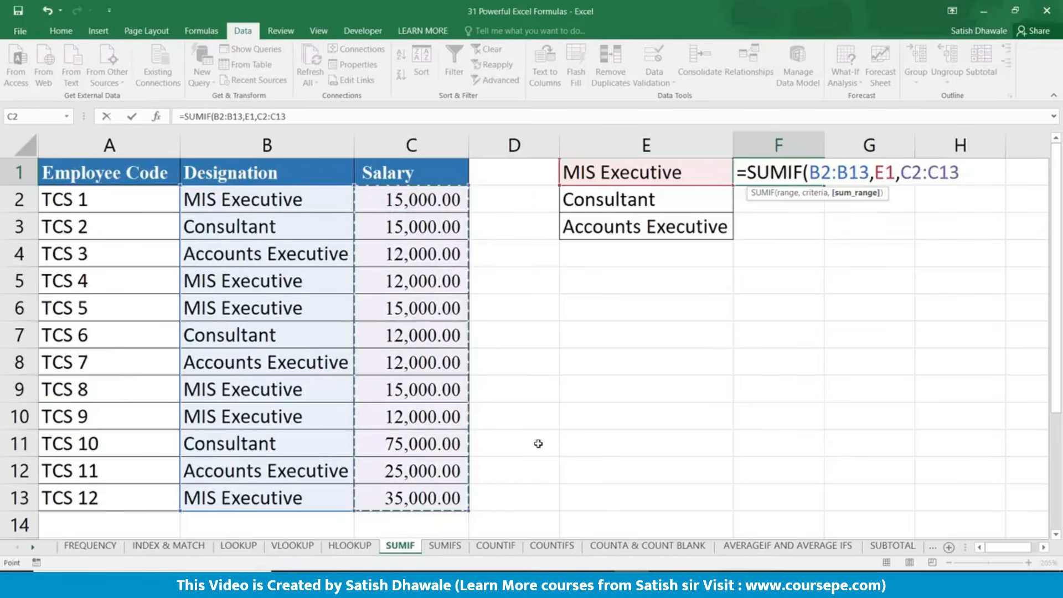
pyautogui.press('Return')
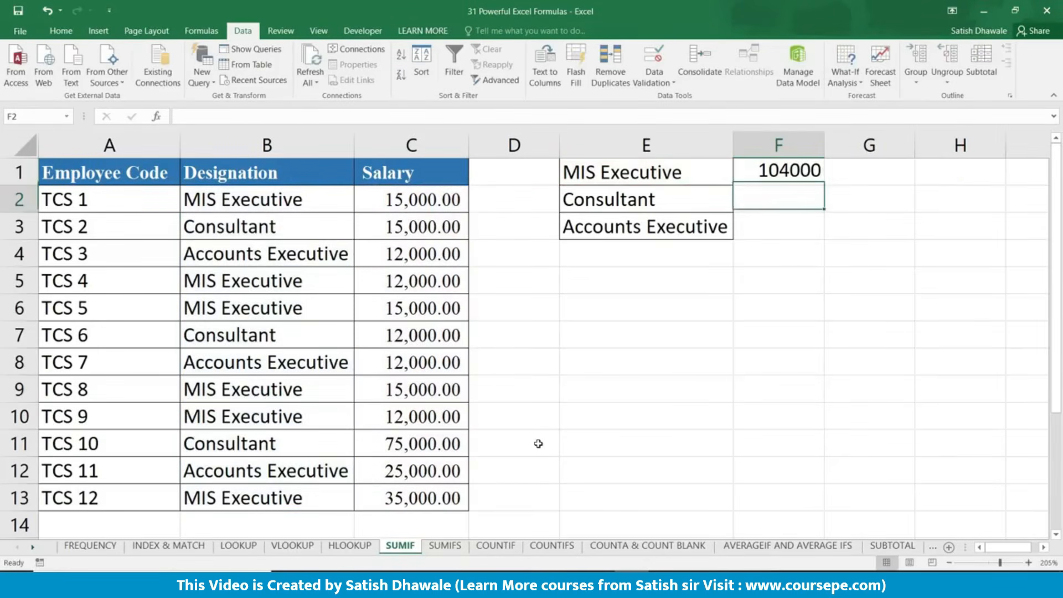
# Step: Make both ranges in the F1 formula absolute, as $B$2:$B$13 and $C$2:$C$13, keeping the criteria E1 relative
pyautogui.click(813, 180)
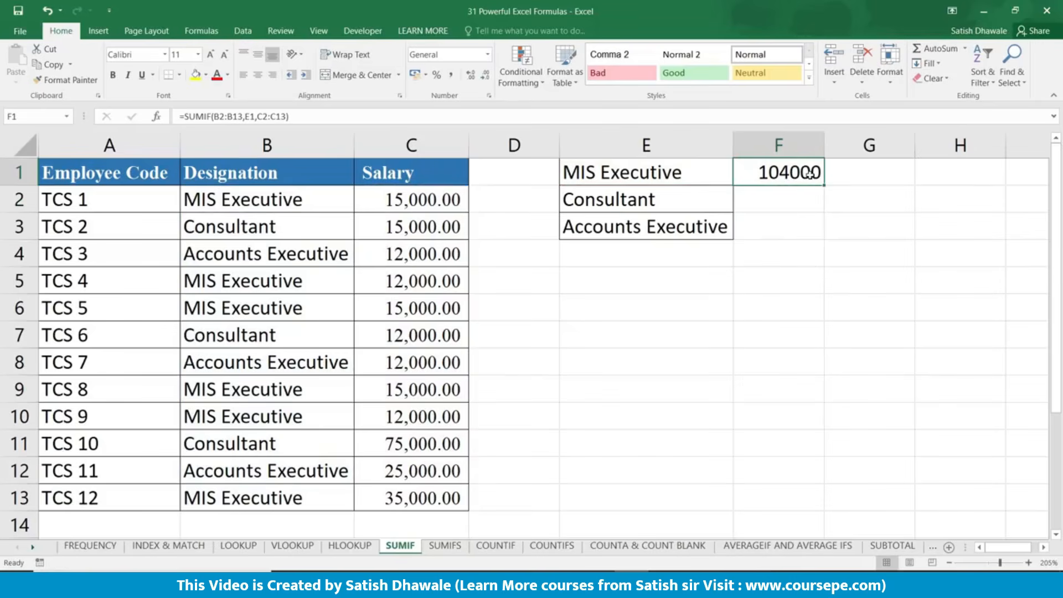
pyautogui.doubleClick(809, 175)
pyautogui.moveTo(869, 175); pyautogui.dragTo(816, 177)
pyautogui.press('F4')
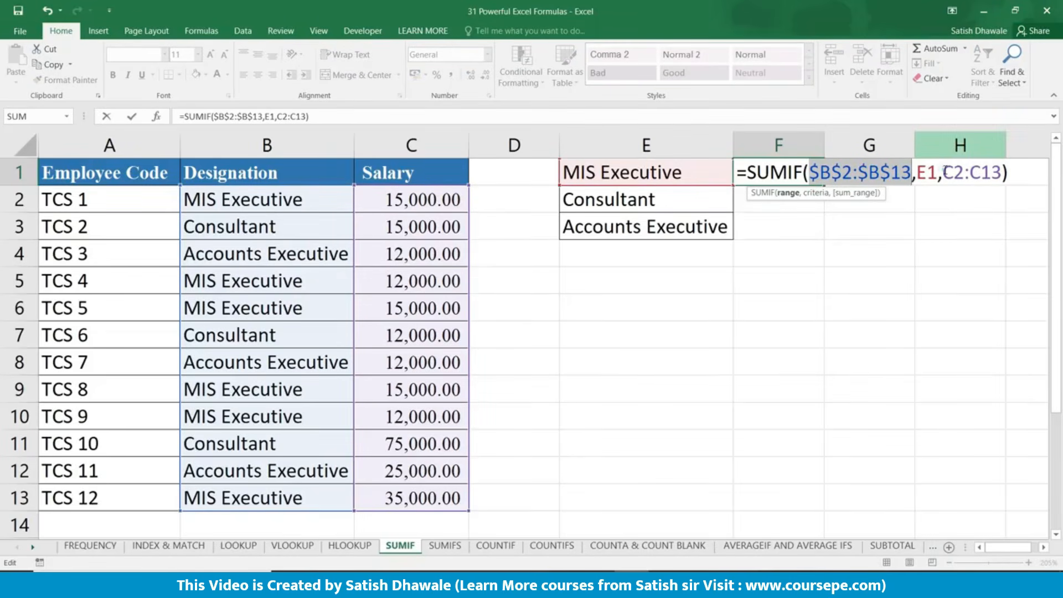
pyautogui.moveTo(943, 173); pyautogui.dragTo(1001, 174)
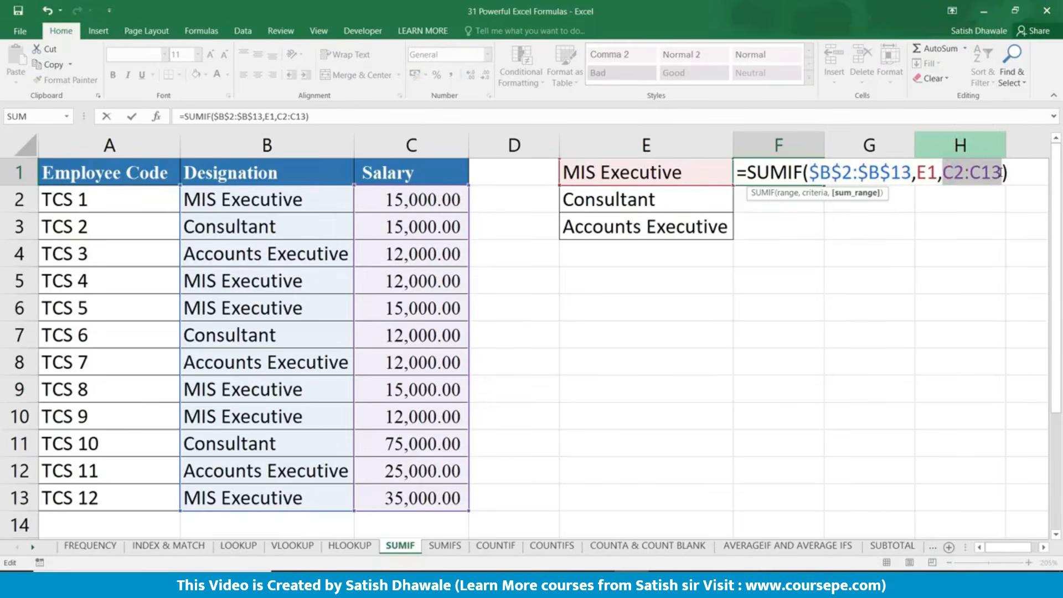
pyautogui.press('F4')
pyautogui.press('Return')
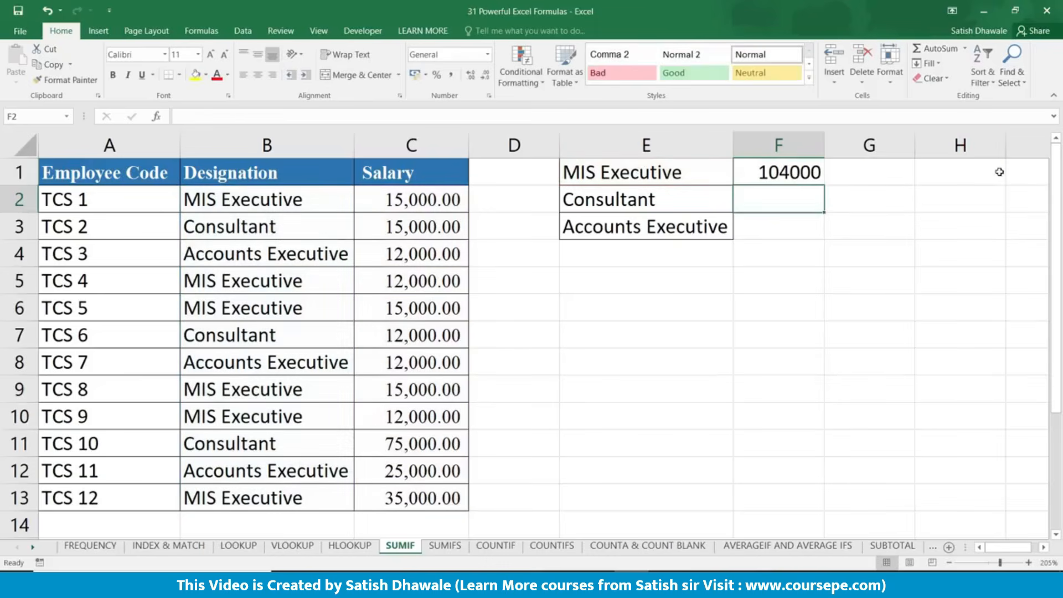
# Step: Fill the F1 SUMIF formula down through F3 and inspect the ranges and criteria in F2 and F3
pyautogui.click(819, 173)
pyautogui.moveTo(824, 186); pyautogui.dragTo(824, 240)
pyautogui.click(797, 201)
pyautogui.doubleClick(797, 200)
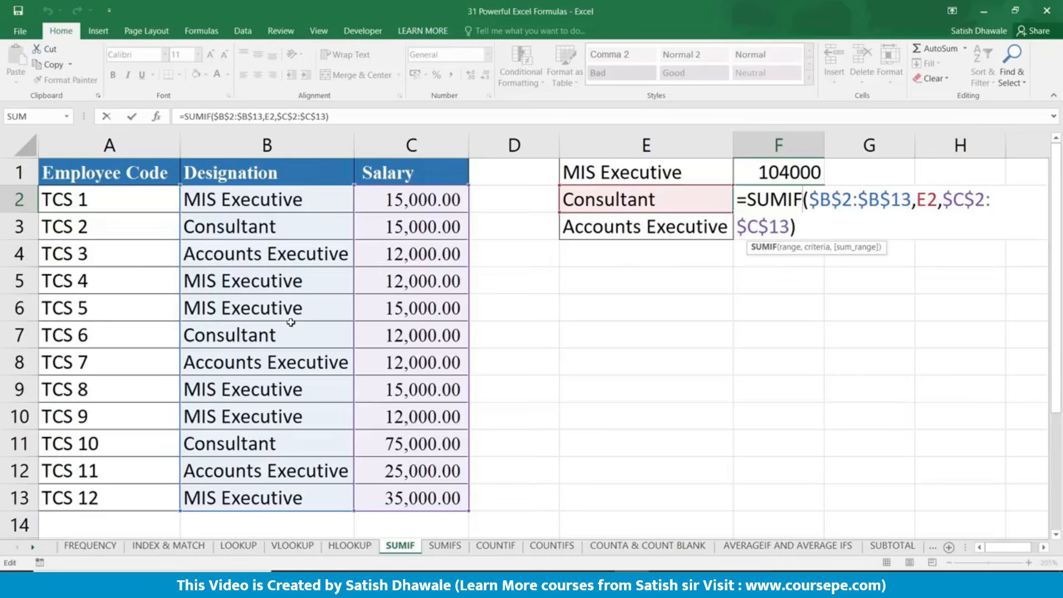
pyautogui.press('Return')
pyautogui.doubleClick(806, 228)
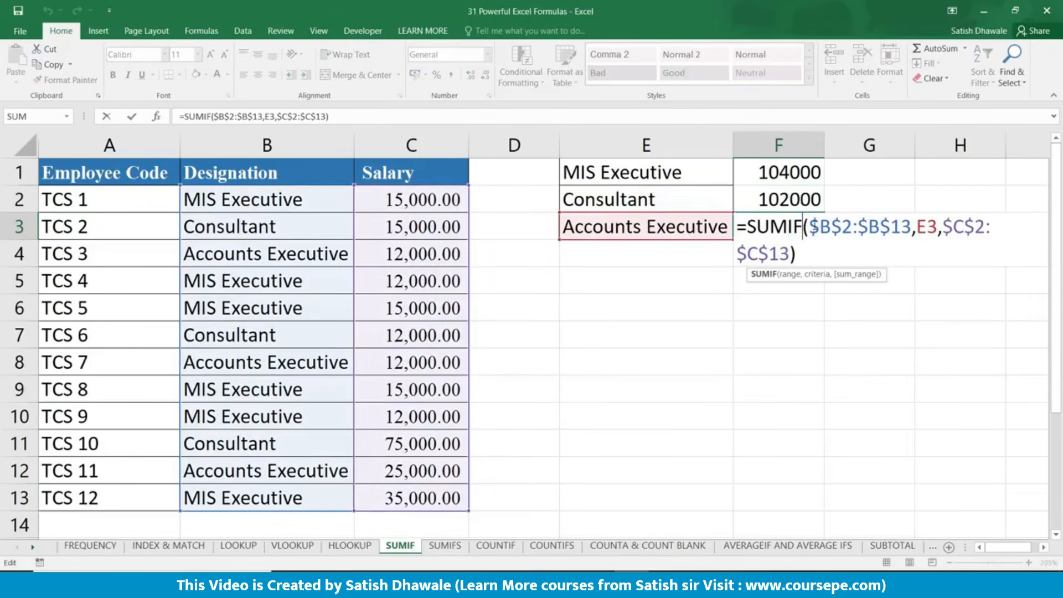
pyautogui.moveTo(808, 227); pyautogui.dragTo(908, 232)
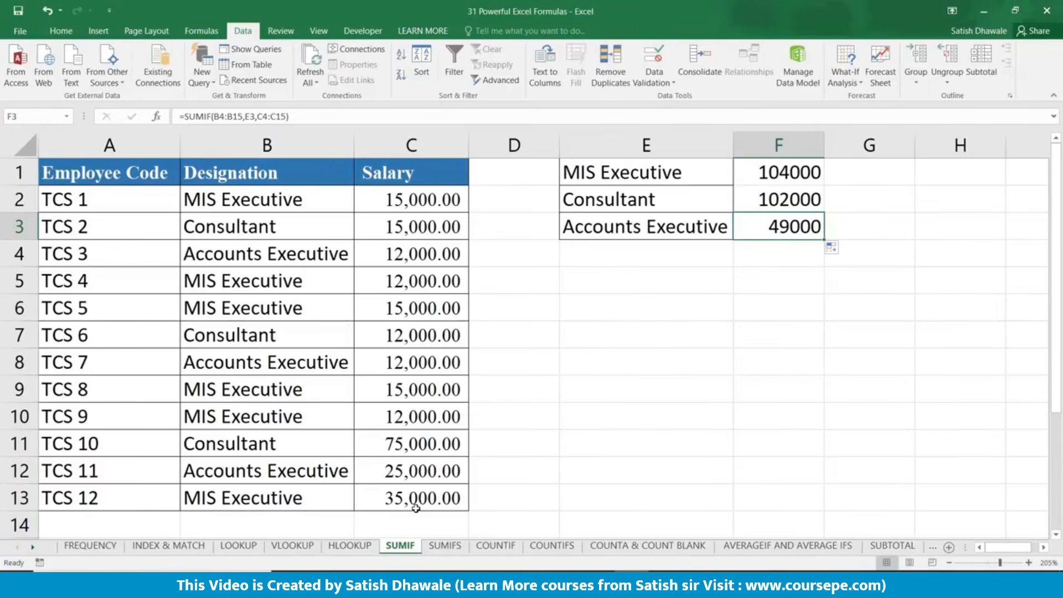
# Step: Open the SUMIFS sheet and examine the transaction table A1:D13, its Debit/Credit column and the summary cell G2
pyautogui.click(445, 546)
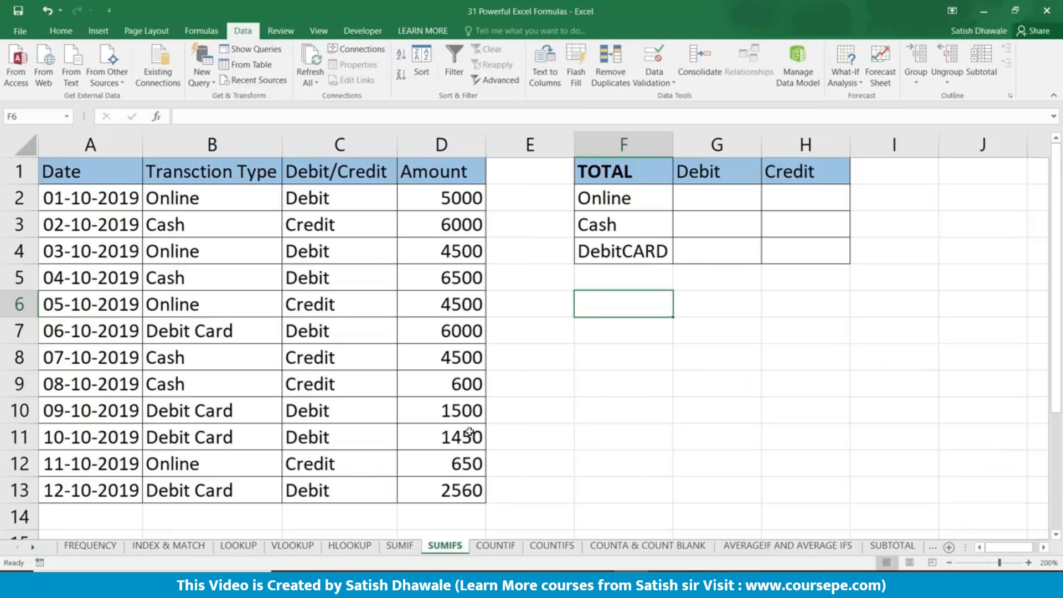
pyautogui.click(722, 196)
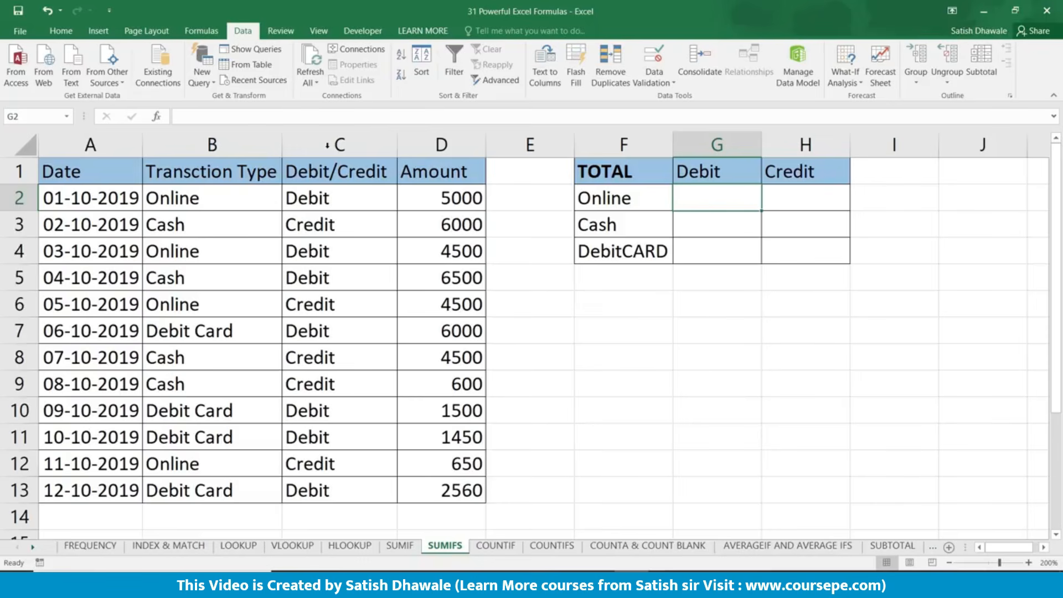
pyautogui.moveTo(430, 172); pyautogui.dragTo(65, 495)
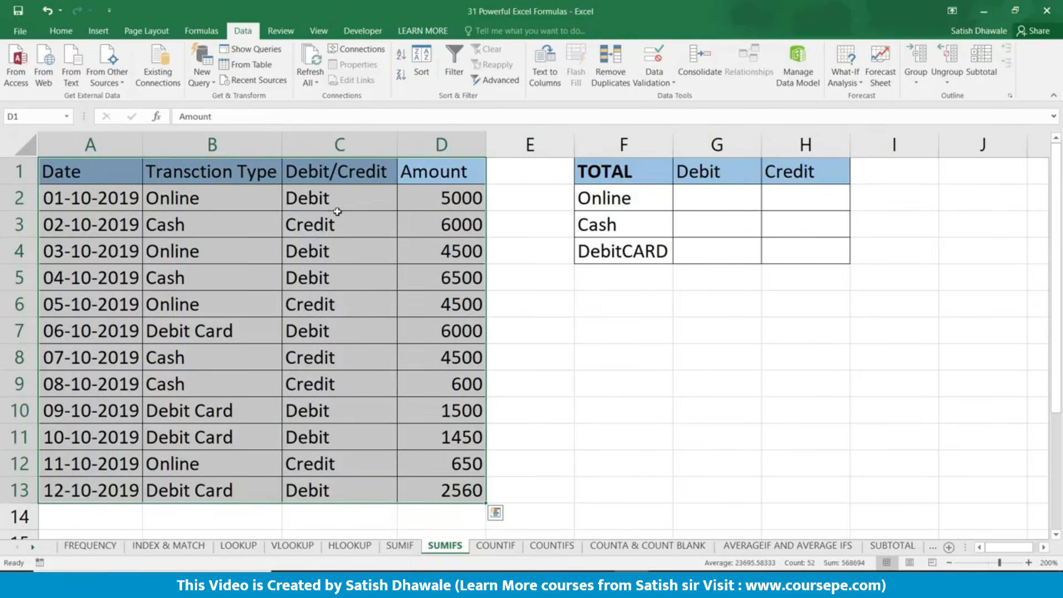
pyautogui.moveTo(332, 206); pyautogui.dragTo(333, 437)
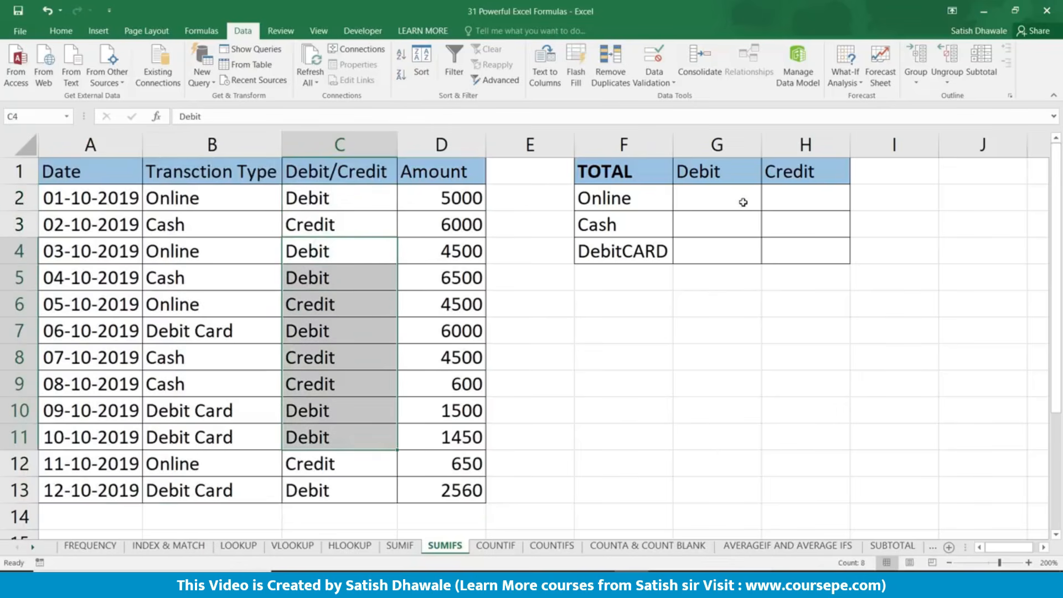
# Step: Examine the empty Debit and Credit total cells G2:H4 and the transaction types in B2:B13
pyautogui.moveTo(742, 201); pyautogui.dragTo(746, 249)
pyautogui.moveTo(800, 196); pyautogui.dragTo(800, 257)
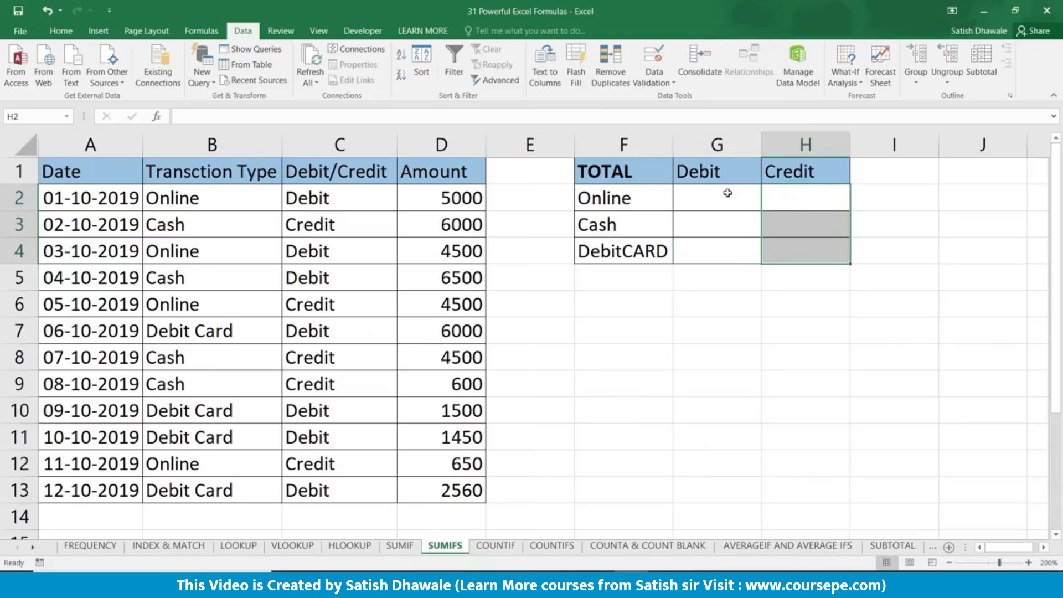
pyautogui.moveTo(728, 195); pyautogui.dragTo(729, 254)
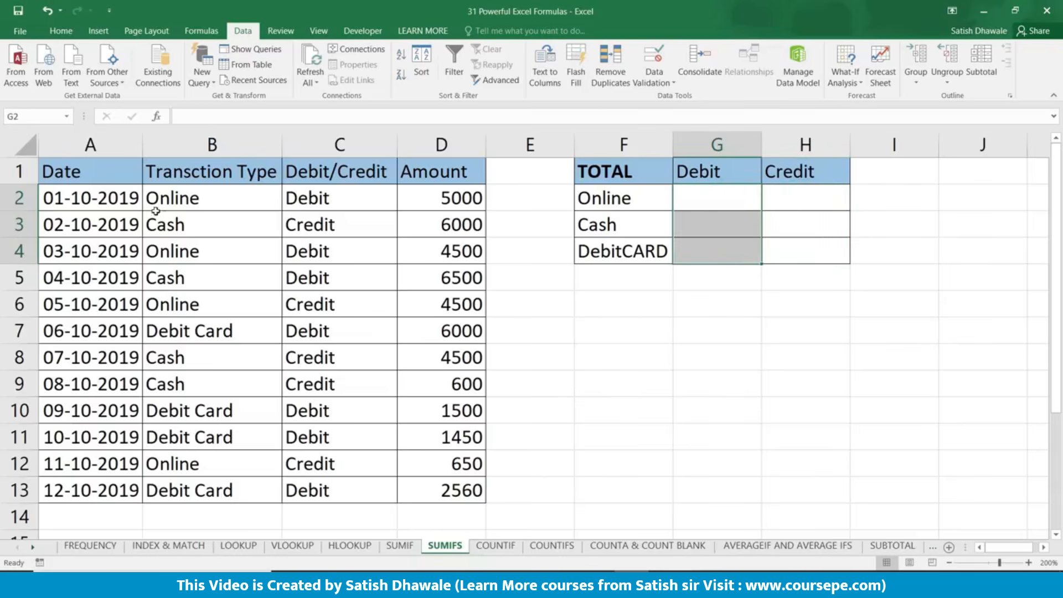
pyautogui.moveTo(194, 197); pyautogui.dragTo(203, 498)
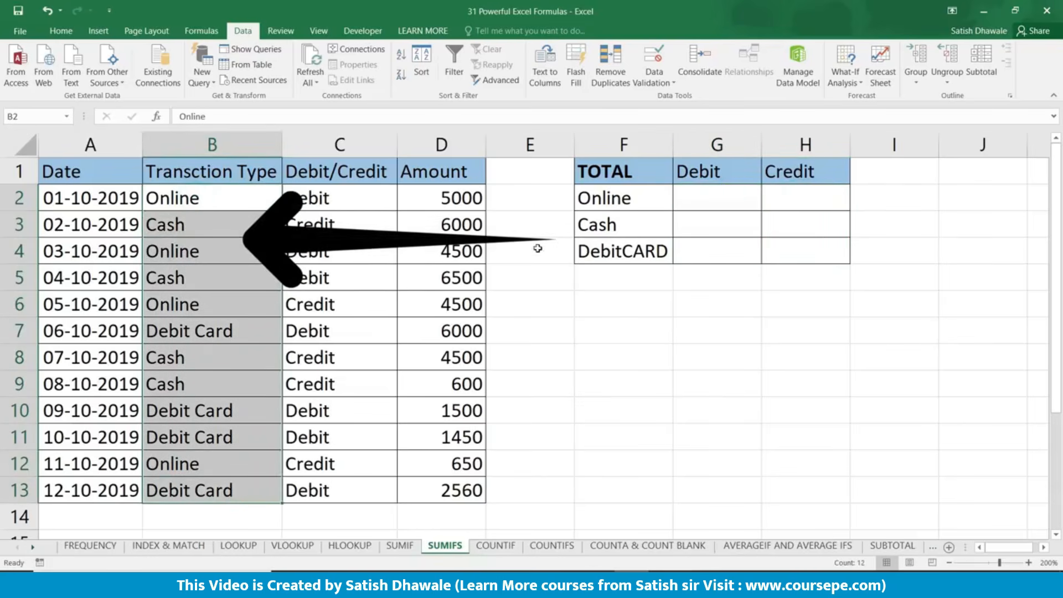
# Step: Correct the transaction type label in F4 to "Debit CARD" and widen column F slightly to fit it
pyautogui.click(620, 228)
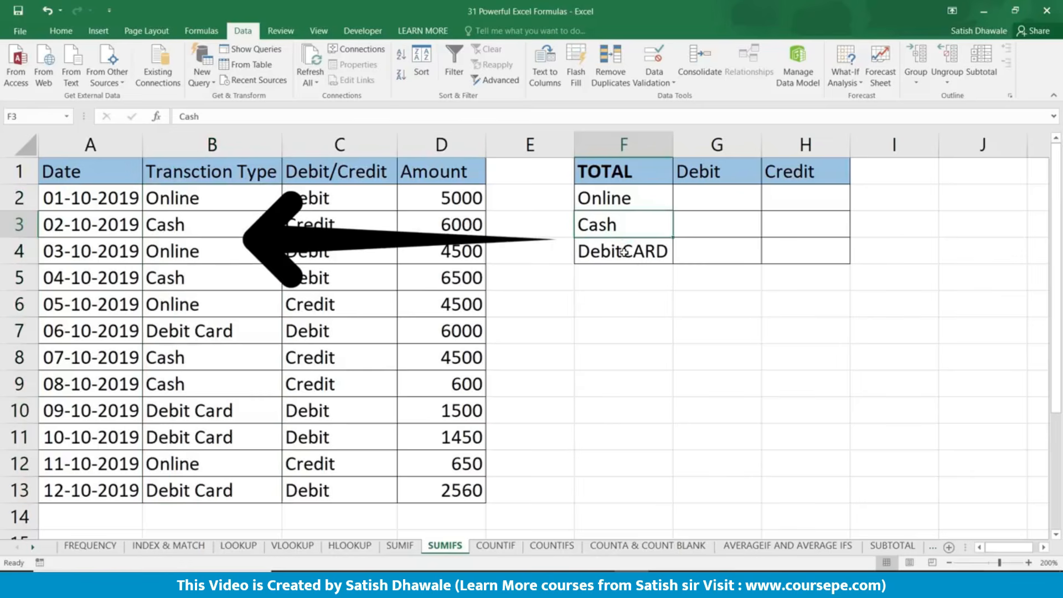
pyautogui.click(624, 252)
pyautogui.doubleClick(622, 251)
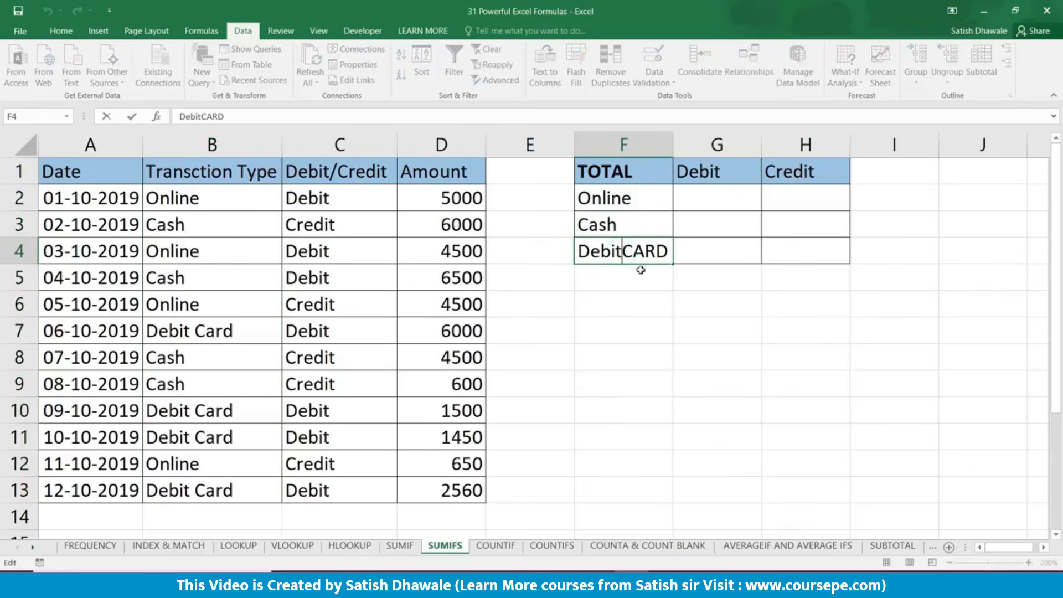
pyautogui.press('Return')
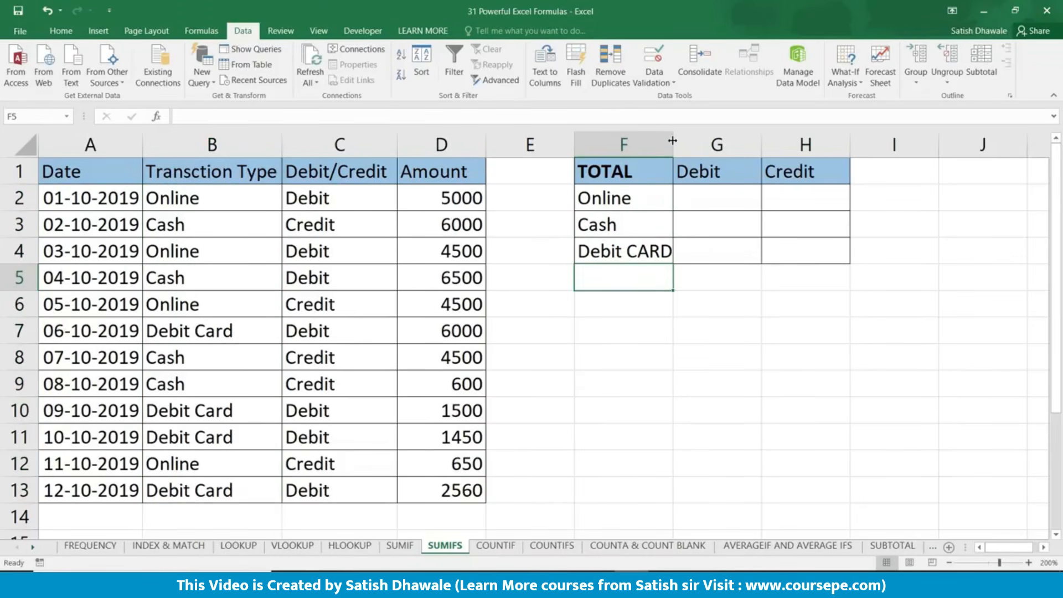
pyautogui.moveTo(672, 141); pyautogui.dragTo(677, 142)
# Step: Compare the Debit Card entries in column B with the F4 label and review the summary cells F2:H4
pyautogui.moveTo(202, 410); pyautogui.dragTo(219, 432)
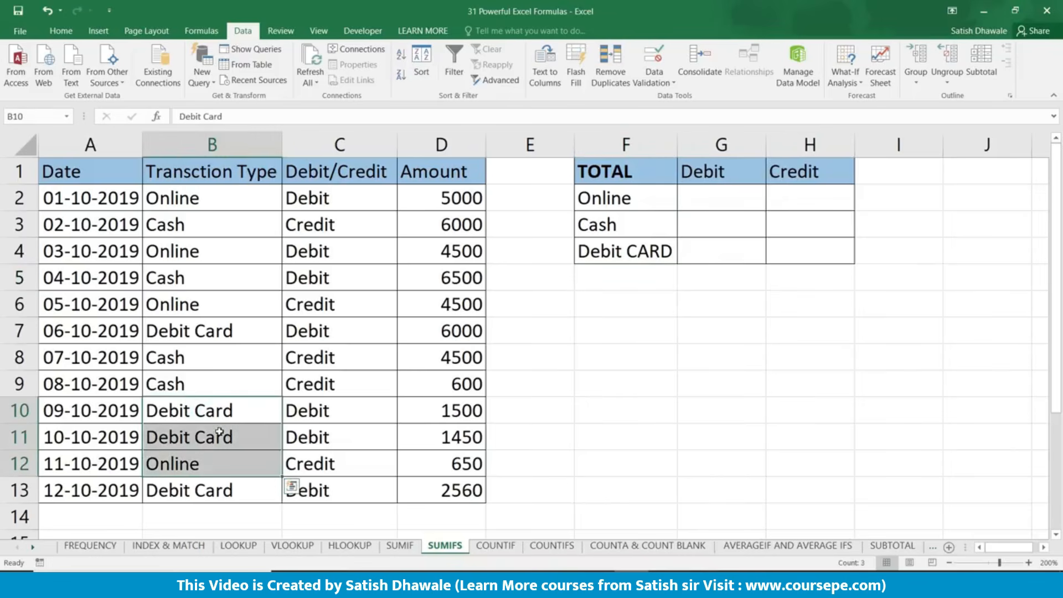
pyautogui.click(228, 438)
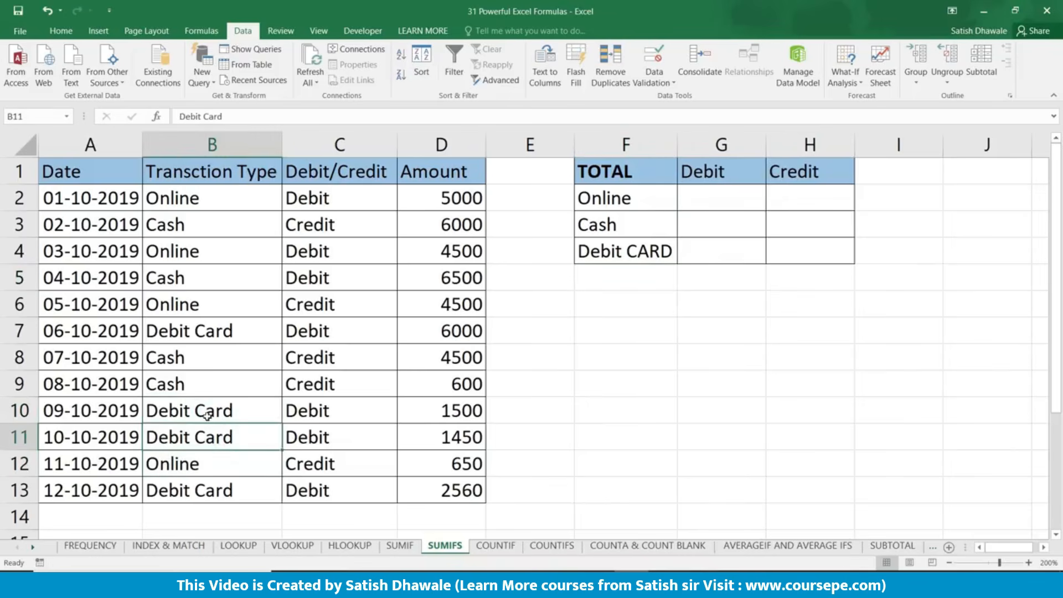
pyautogui.click(609, 254)
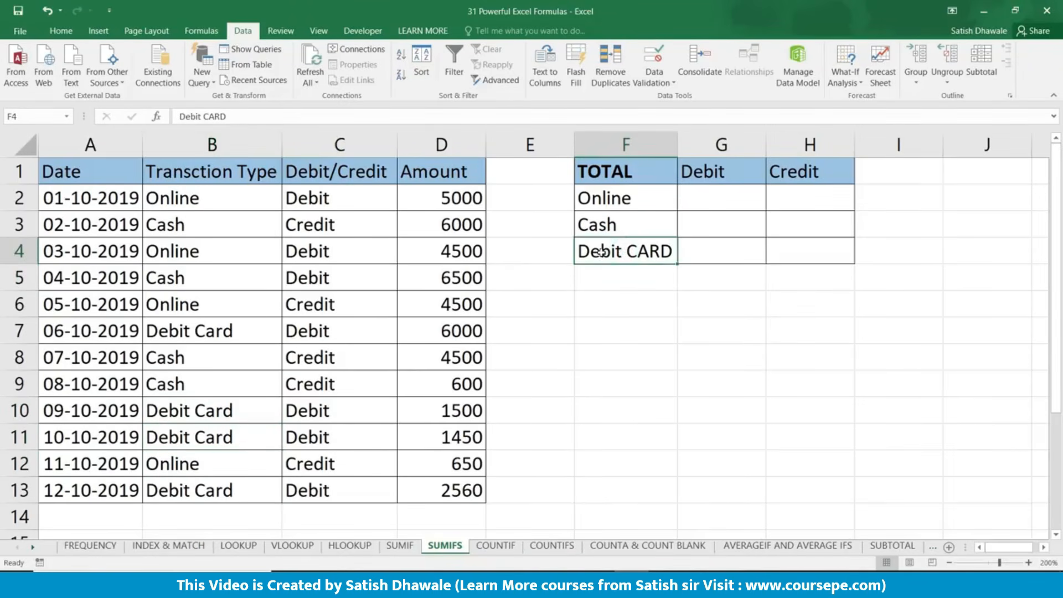
pyautogui.moveTo(636, 197); pyautogui.dragTo(668, 250)
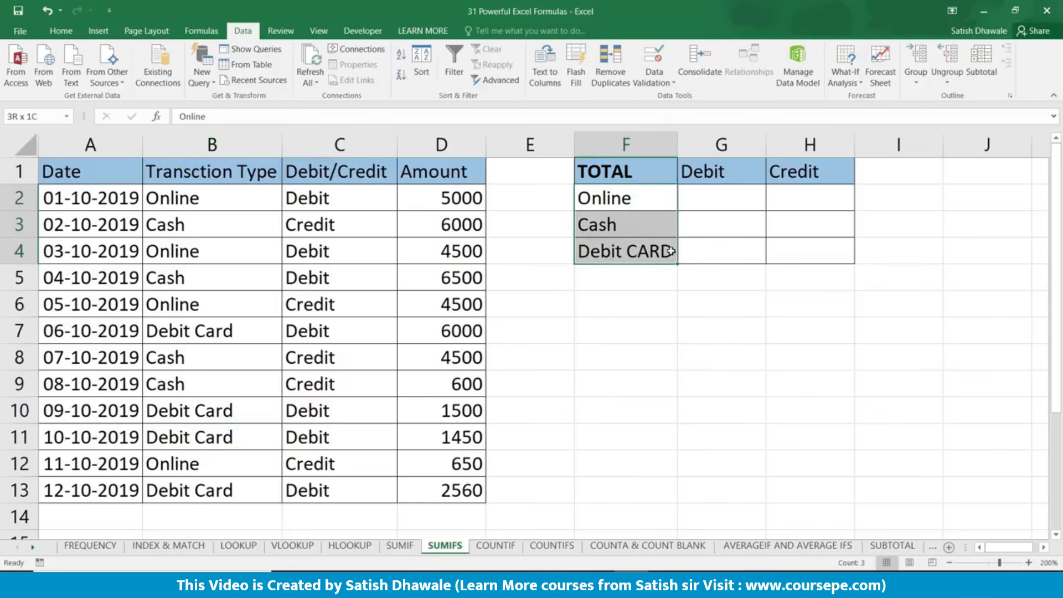
pyautogui.moveTo(722, 201); pyautogui.dragTo(816, 268)
pyautogui.click(814, 270)
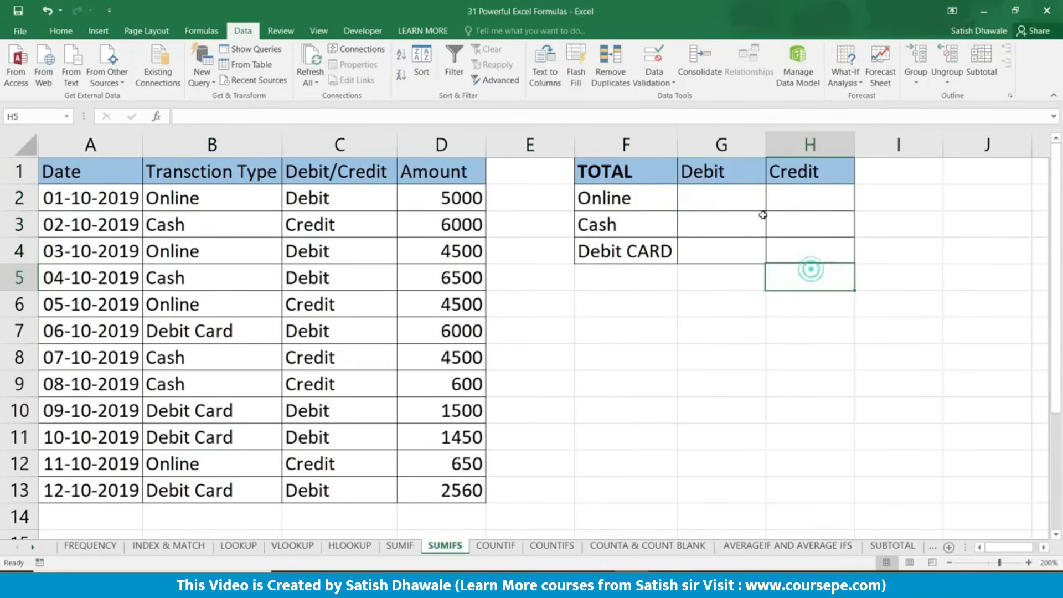
# Step: Start a SUMIFS formula in G2 with the amounts D2:D13 as the sum range
pyautogui.click(726, 192)
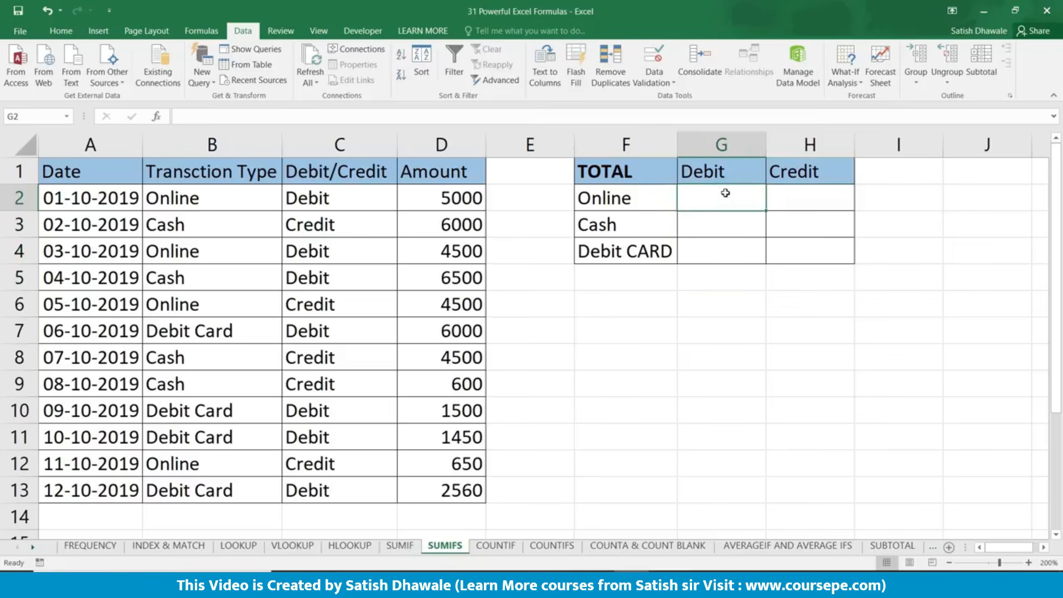
pyautogui.click(708, 202)
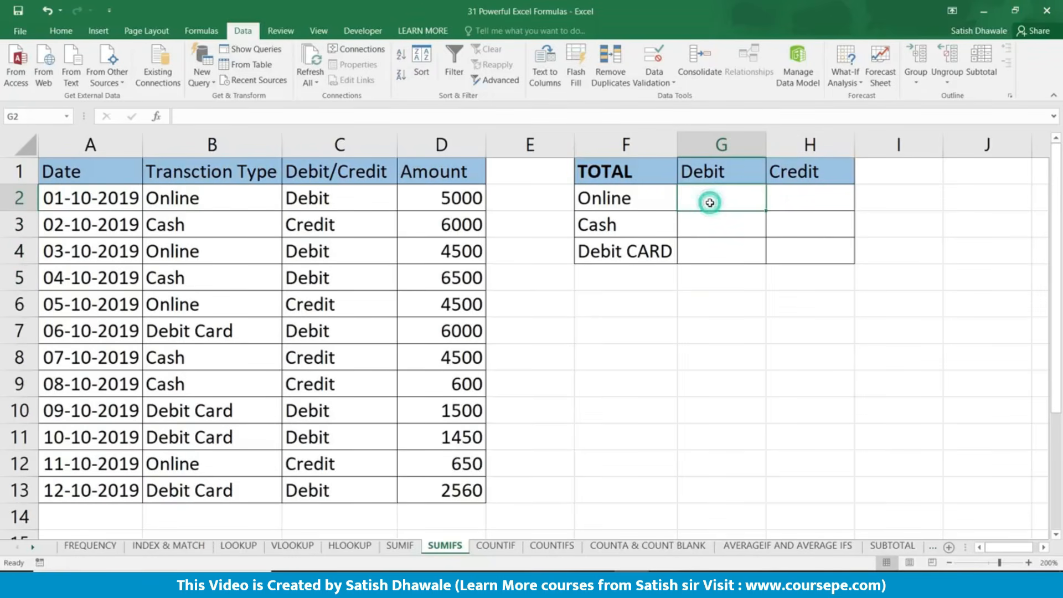
pyautogui.write('=')
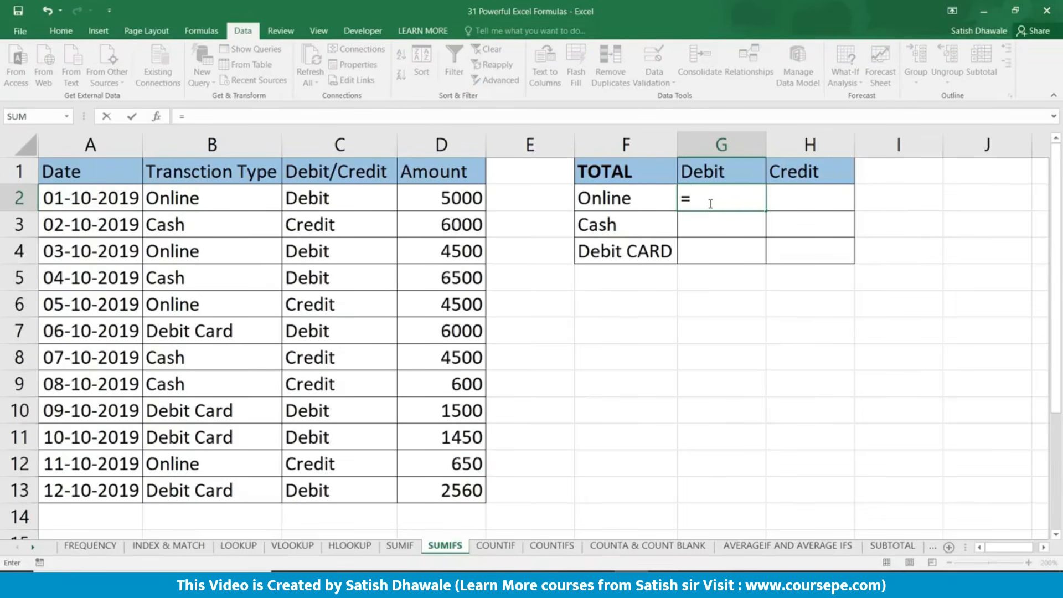
pyautogui.write('SUMIF')
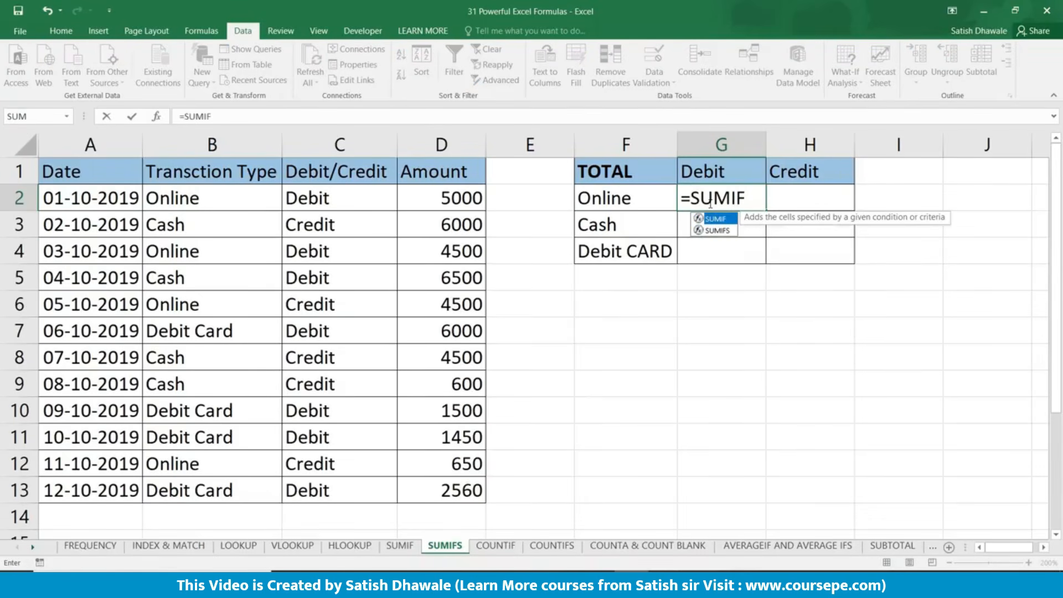
pyautogui.press('Down')
pyautogui.press('Tab')
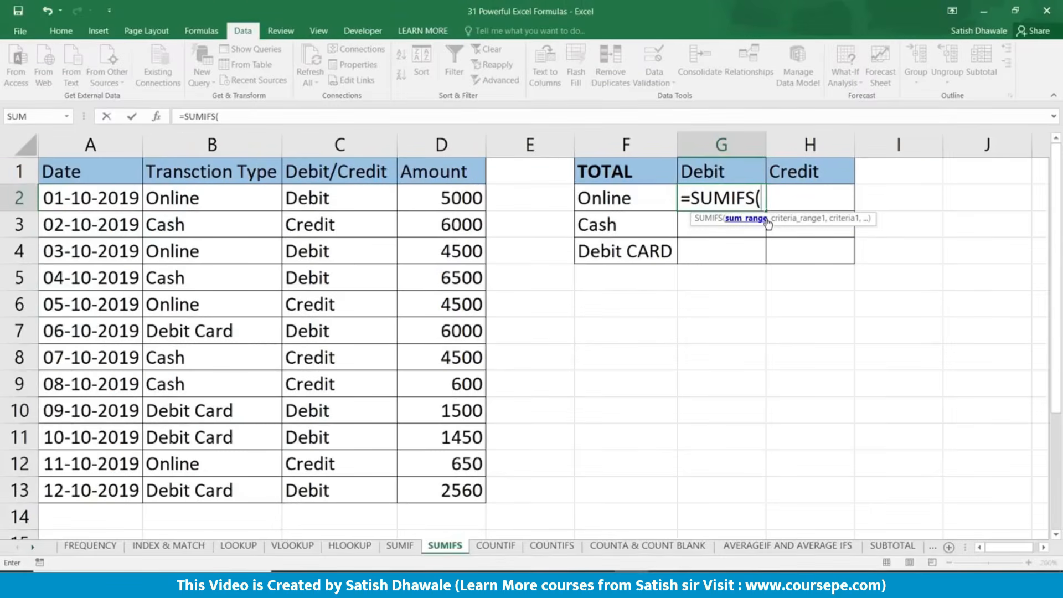
pyautogui.moveTo(464, 200); pyautogui.dragTo(467, 491)
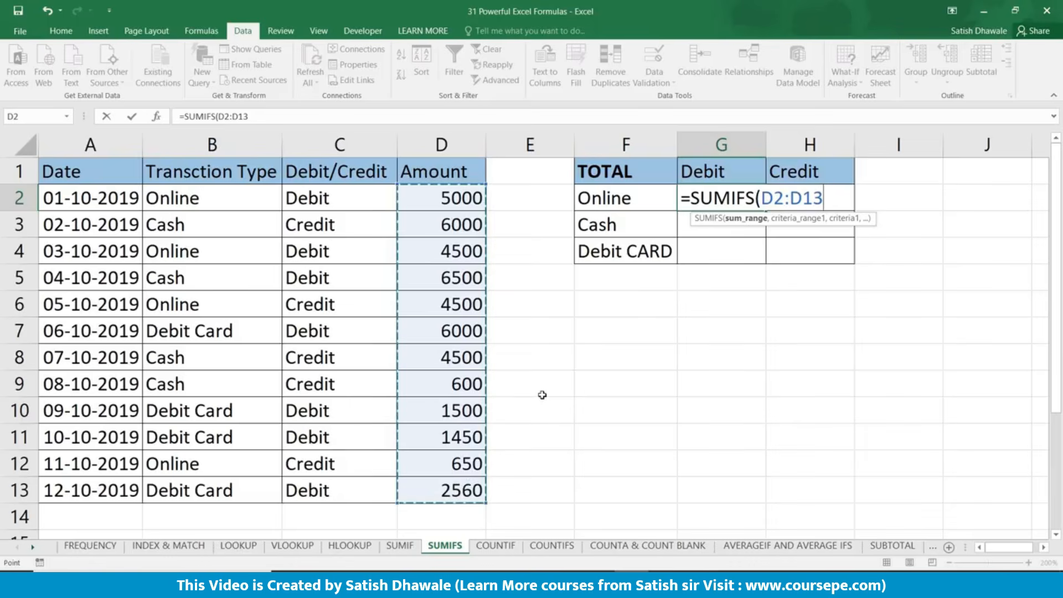
pyautogui.write(',')
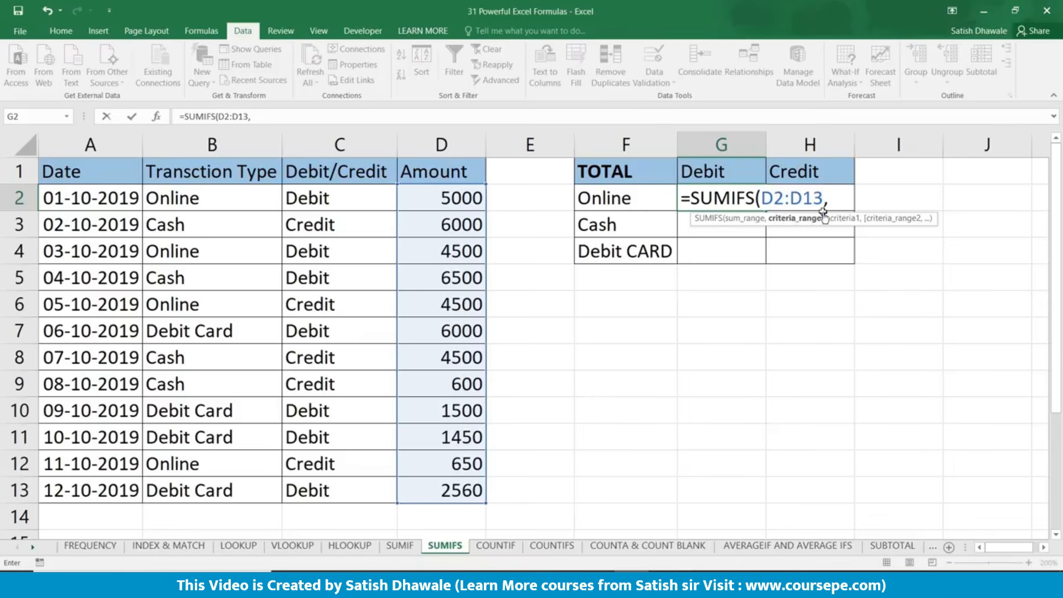
# Step: Add the transaction types B2:B13 as the first criteria range and F2 as its criteria in the G2 formula
pyautogui.moveTo(220, 198); pyautogui.dragTo(222, 492)
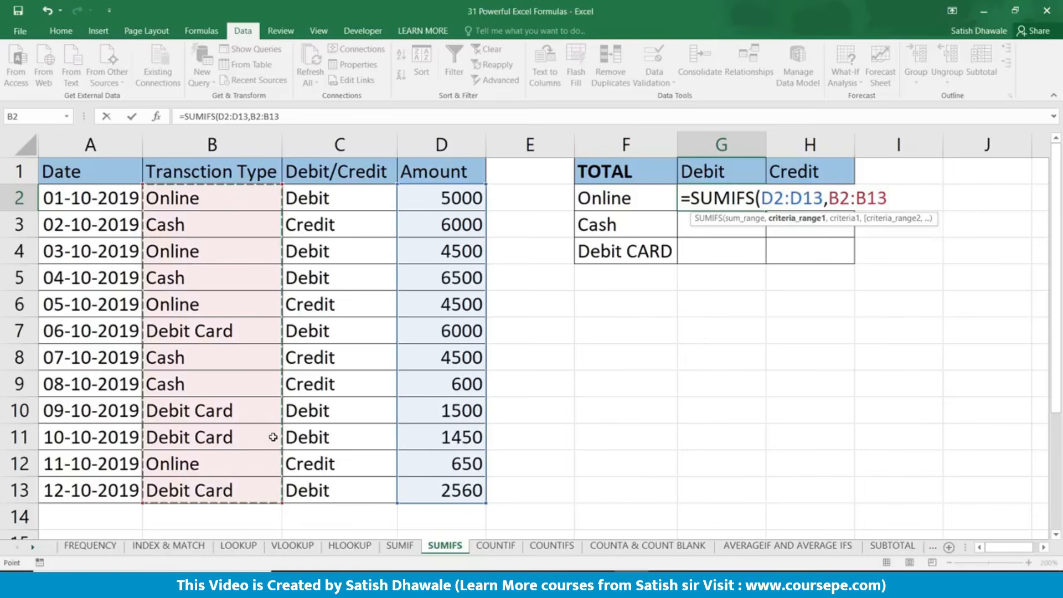
pyautogui.write(',')
pyautogui.click(637, 204)
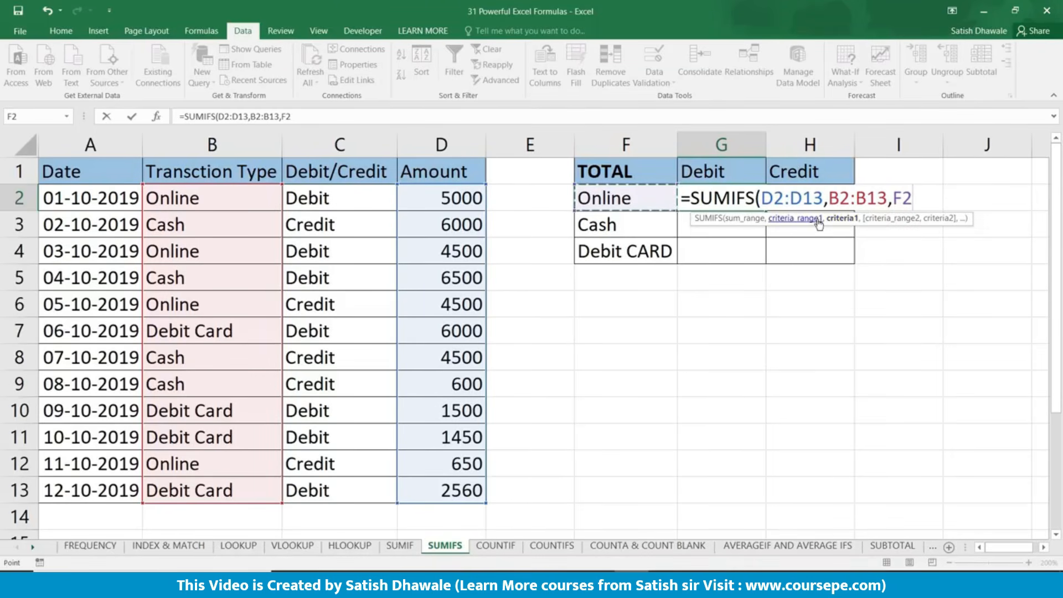
pyautogui.write(',')
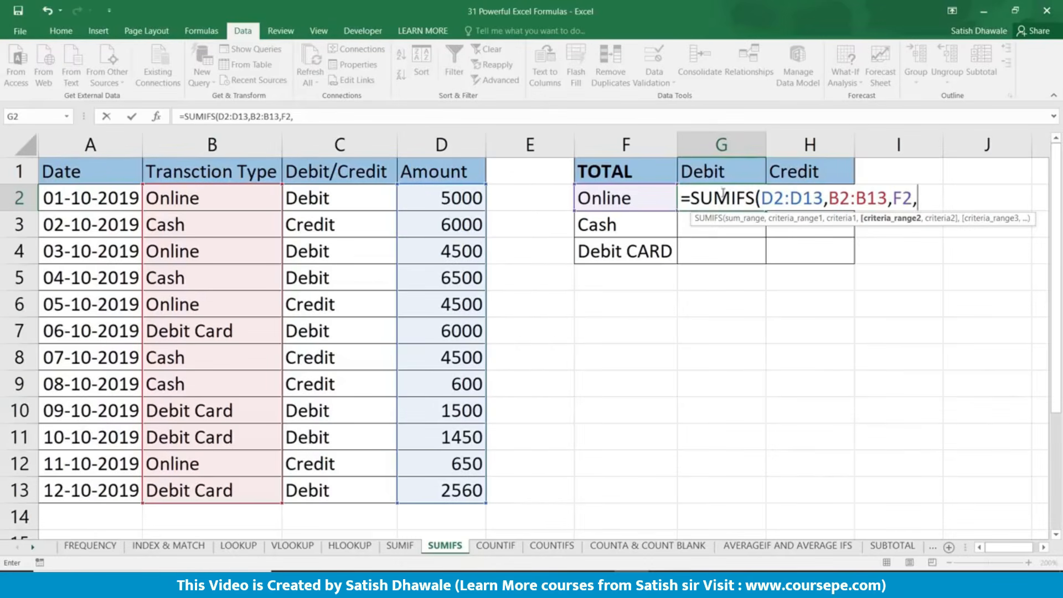
# Step: Complete the G2 SUMIFS formula with C2:C13 as the second criteria range and G1 as its criteria
pyautogui.moveTo(365, 198); pyautogui.dragTo(365, 490)
pyautogui.write(',')
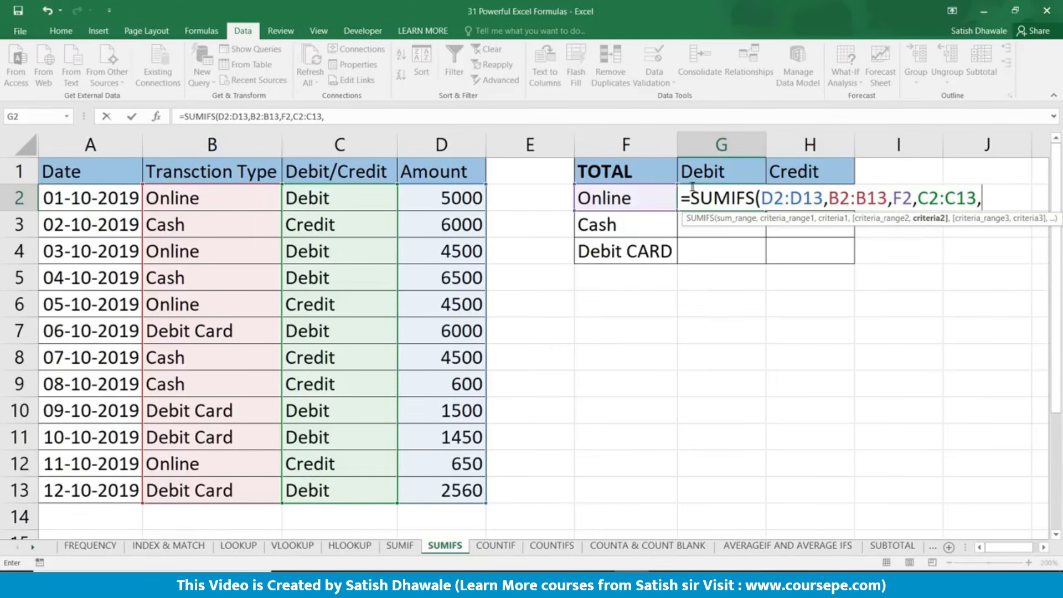
pyautogui.click(701, 172)
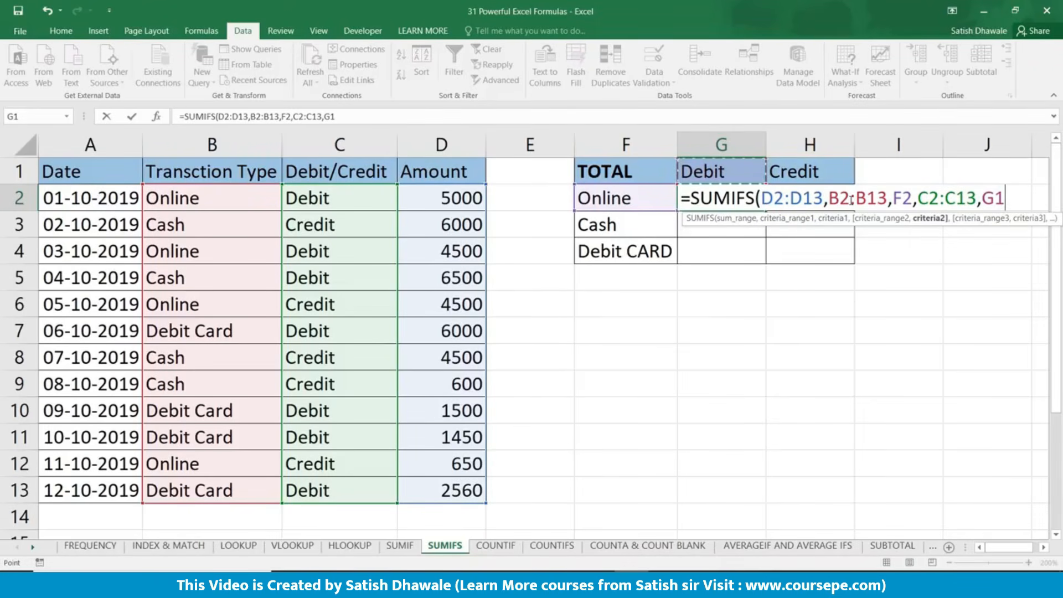
pyautogui.press('Return')
# Step: Check the G2 total against the Online transactions, examining the type, Debit/Credit entry and amount in rows 2 and 4
pyautogui.click(741, 199)
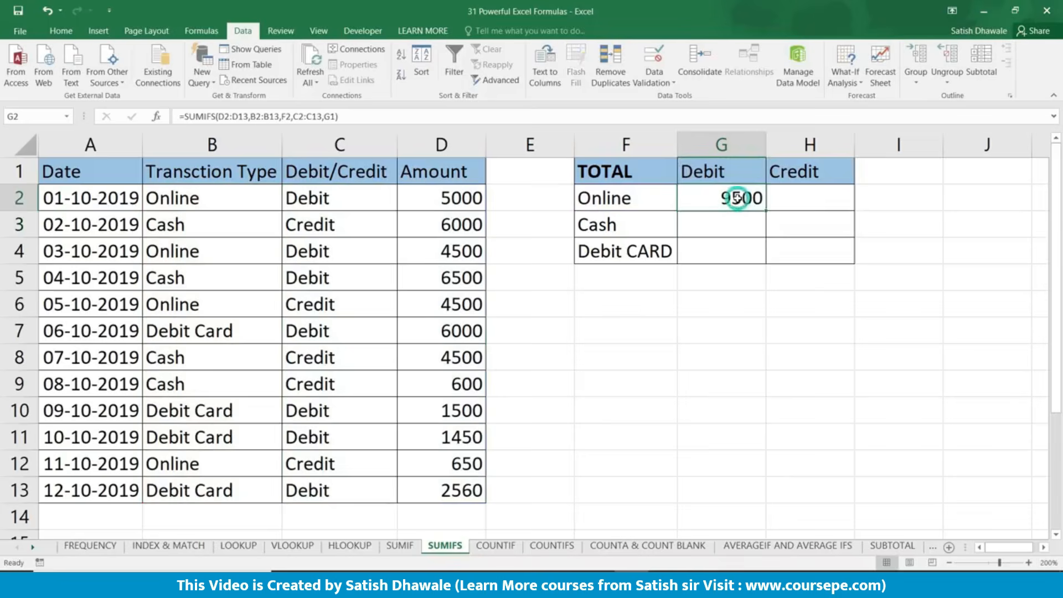
pyautogui.click(362, 198)
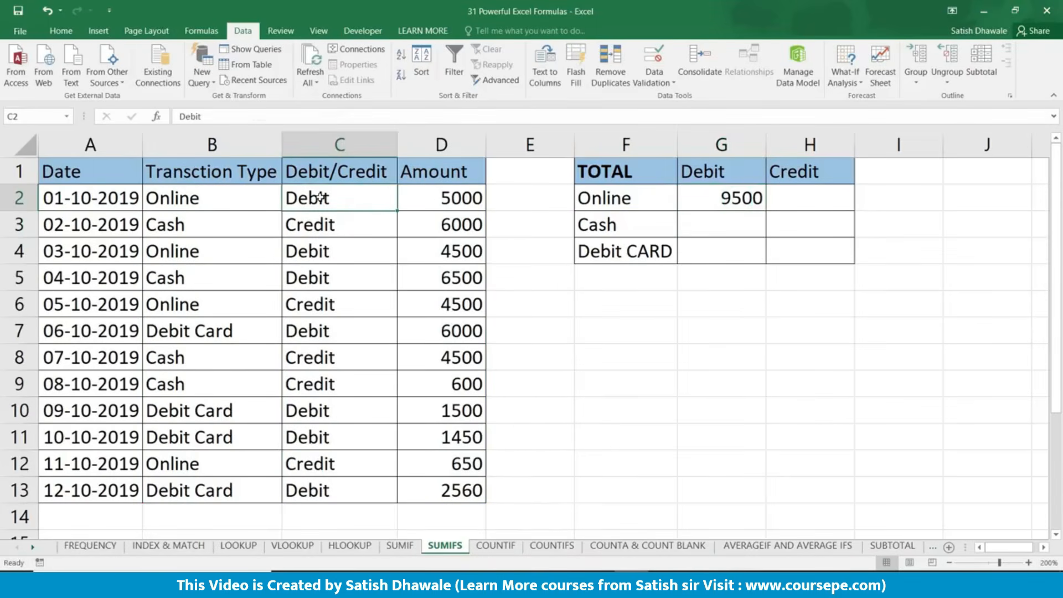
pyautogui.click(406, 197)
pyautogui.click(373, 196)
pyautogui.click(219, 199)
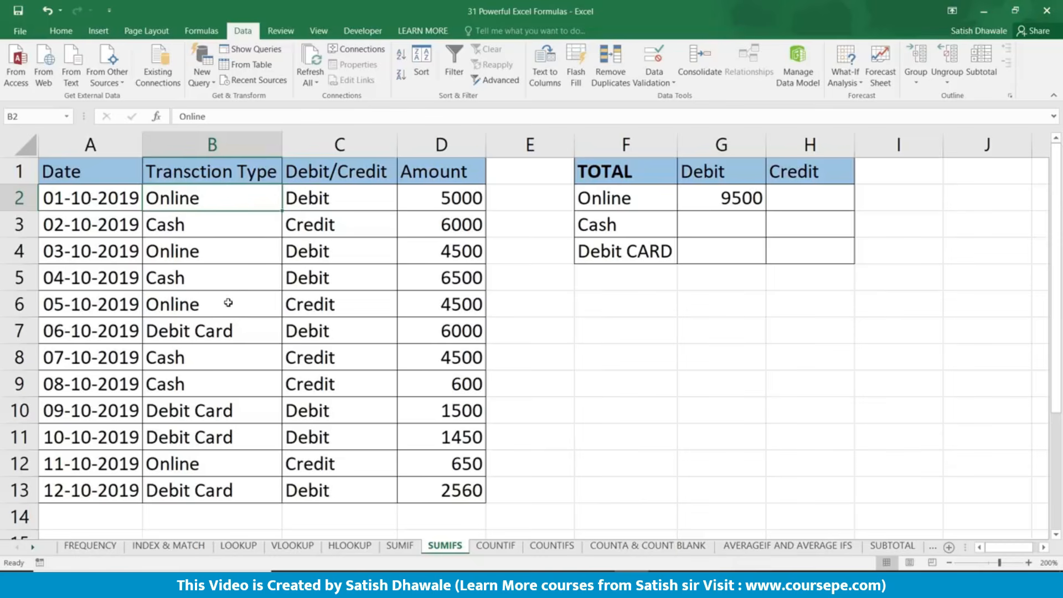
pyautogui.click(423, 191)
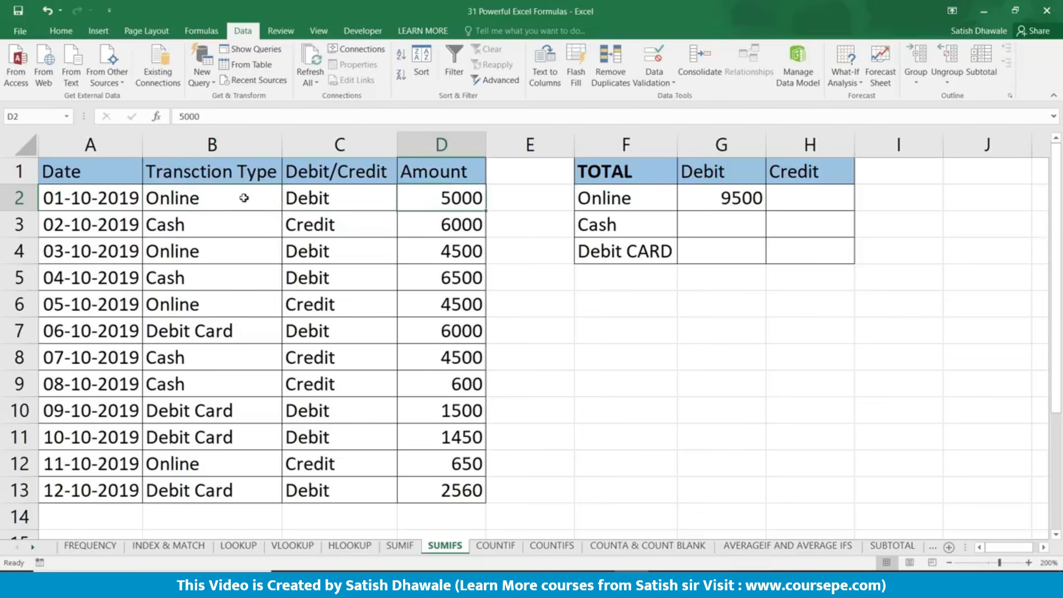
pyautogui.moveTo(244, 196); pyautogui.dragTo(441, 199)
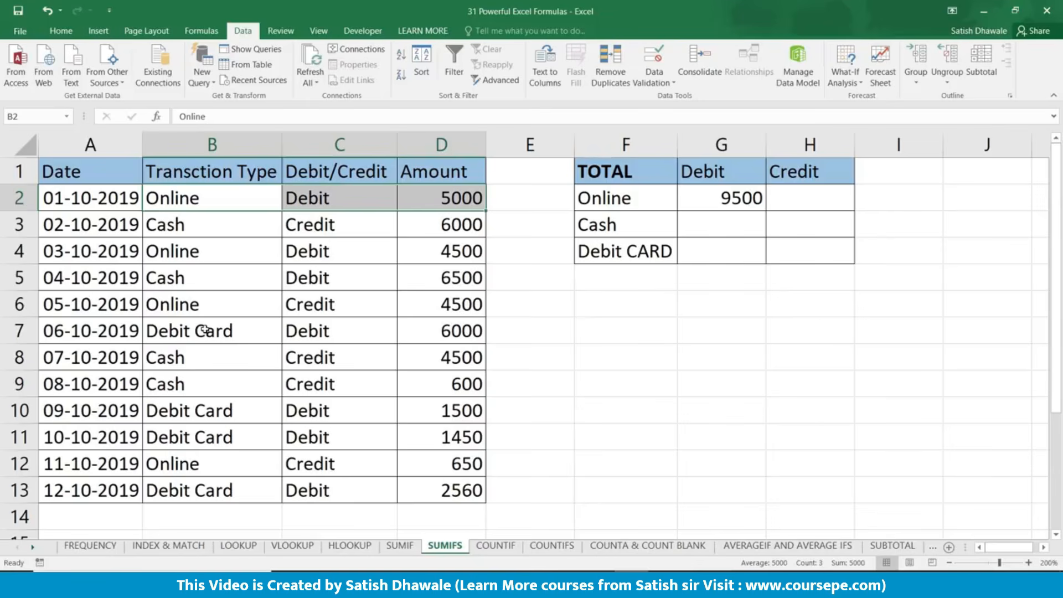
pyautogui.click(209, 463)
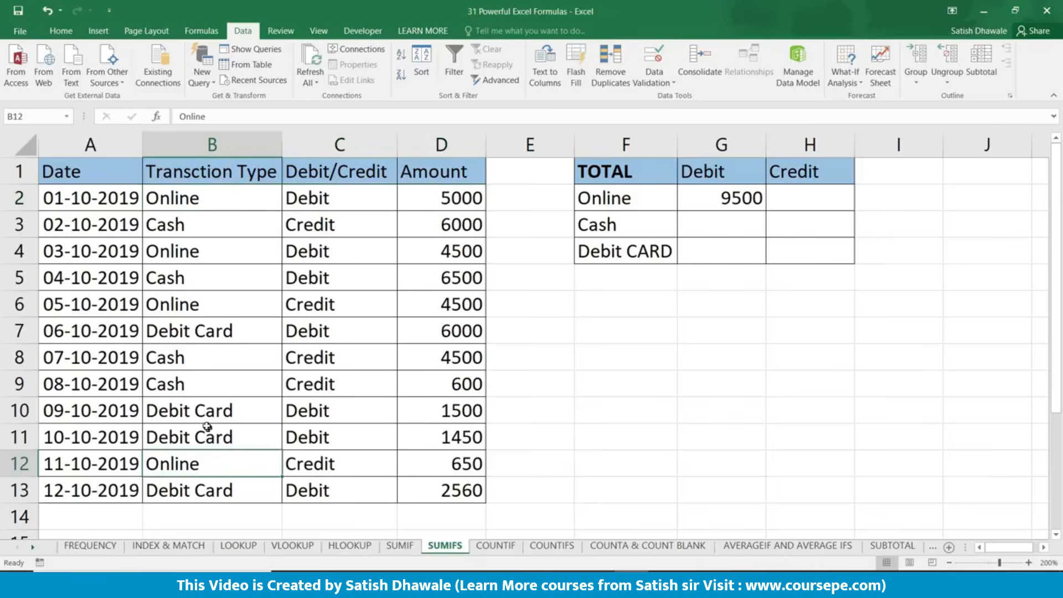
pyautogui.click(201, 305)
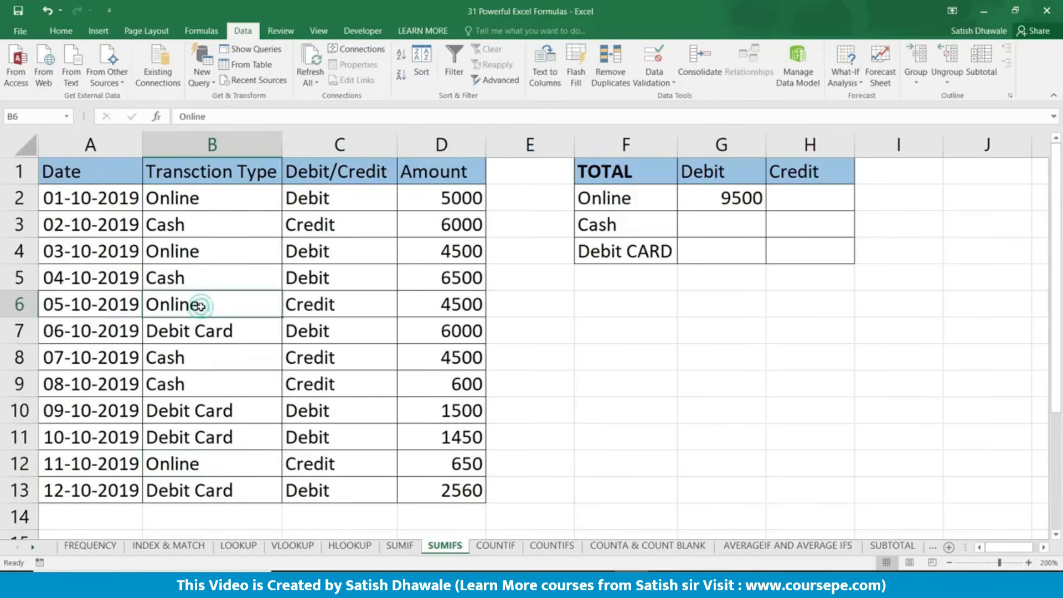
pyautogui.moveTo(214, 248); pyautogui.dragTo(382, 249)
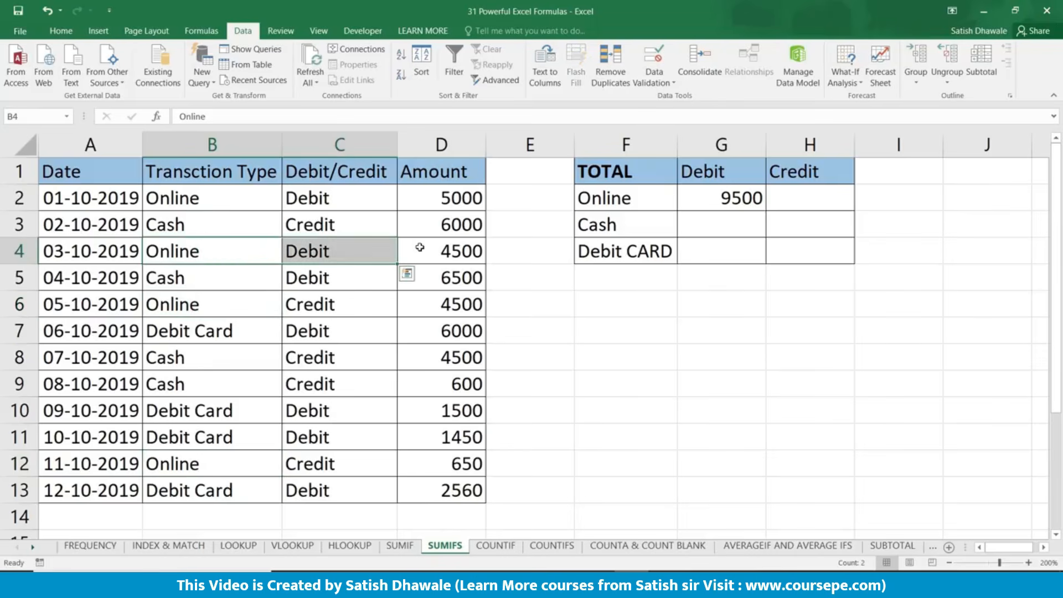
pyautogui.click(420, 247)
# Step: Make the ranges D2:D13, B2:B13 and C2:C13 absolute in the G2 SUMIFS formula
pyautogui.click(707, 199)
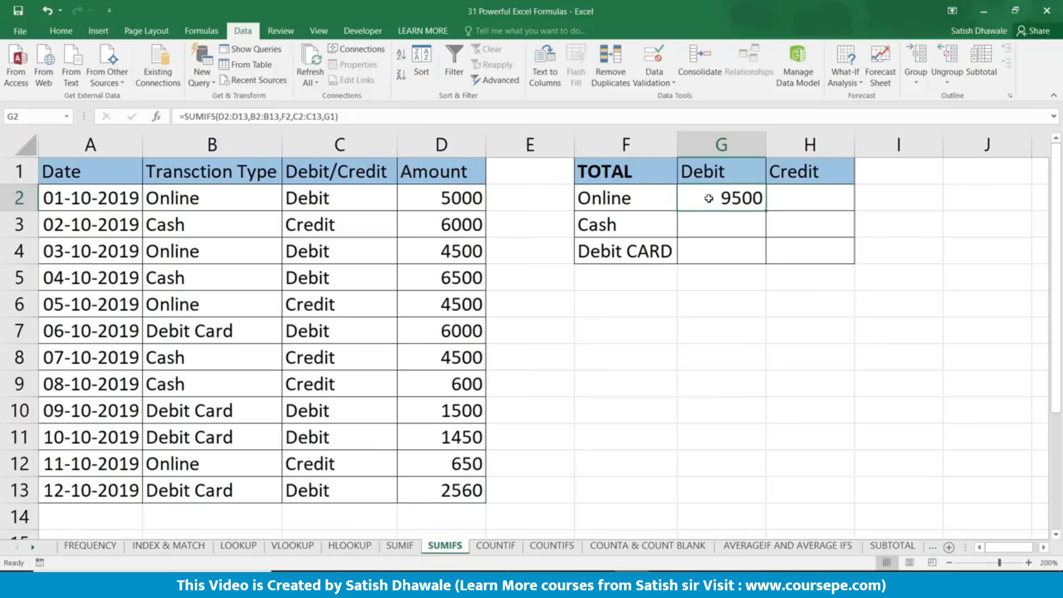
pyautogui.doubleClick(746, 198)
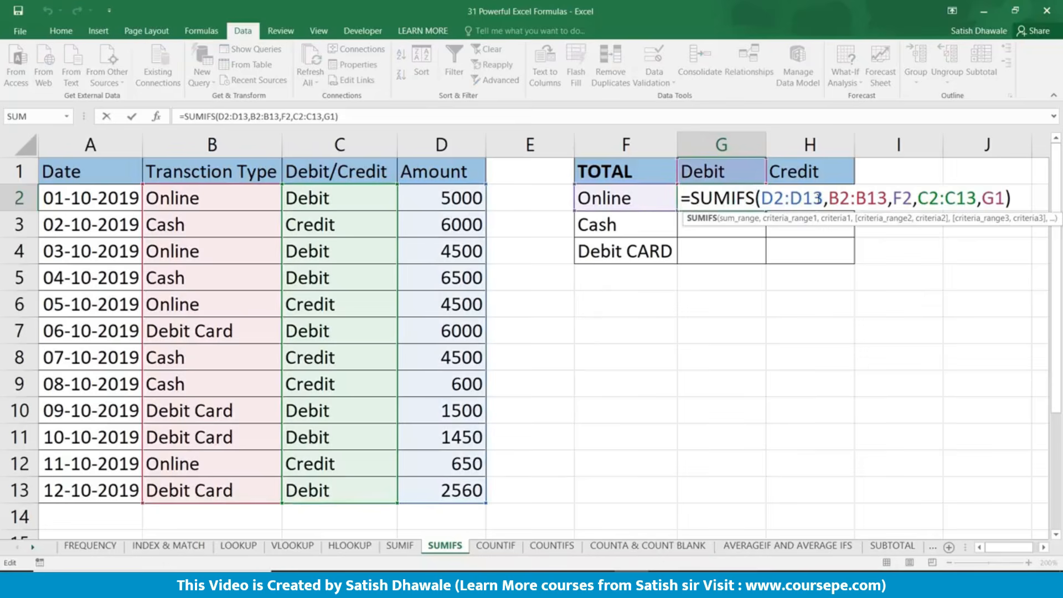
pyautogui.moveTo(824, 197); pyautogui.dragTo(759, 198)
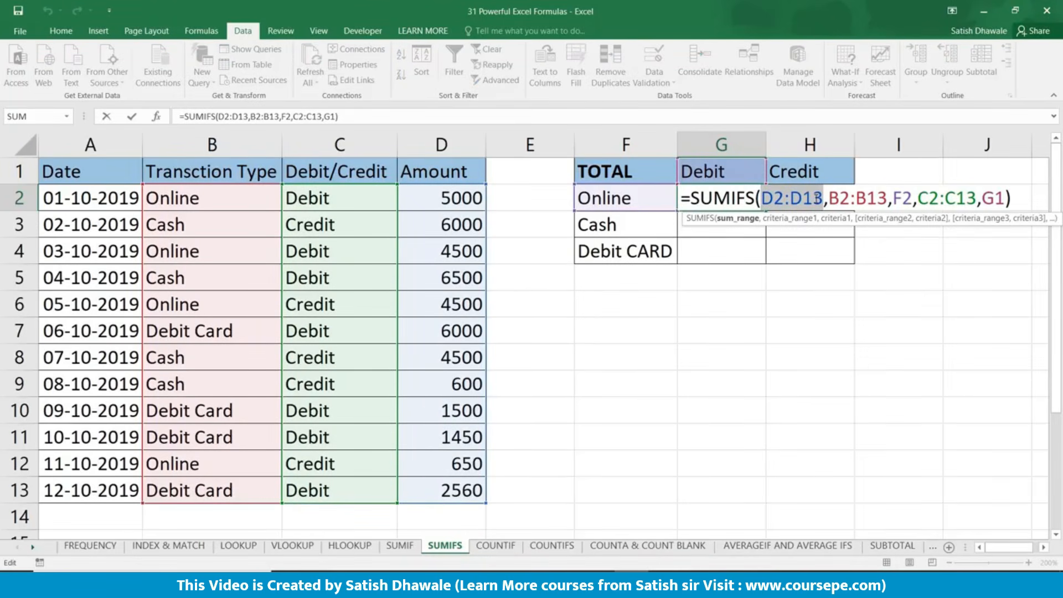
pyautogui.press('F4')
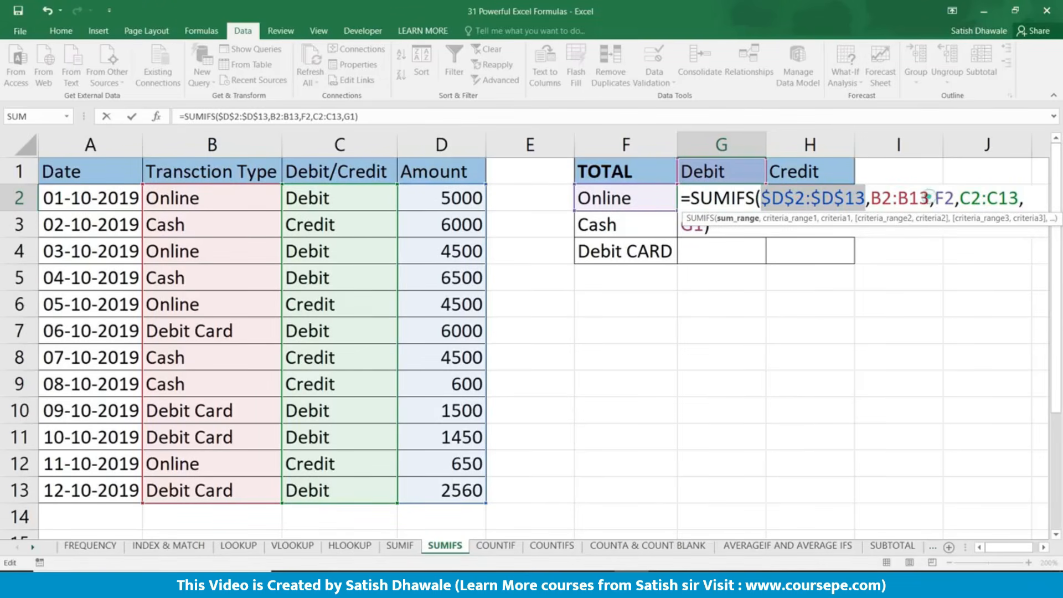
pyautogui.moveTo(929, 198); pyautogui.dragTo(875, 200)
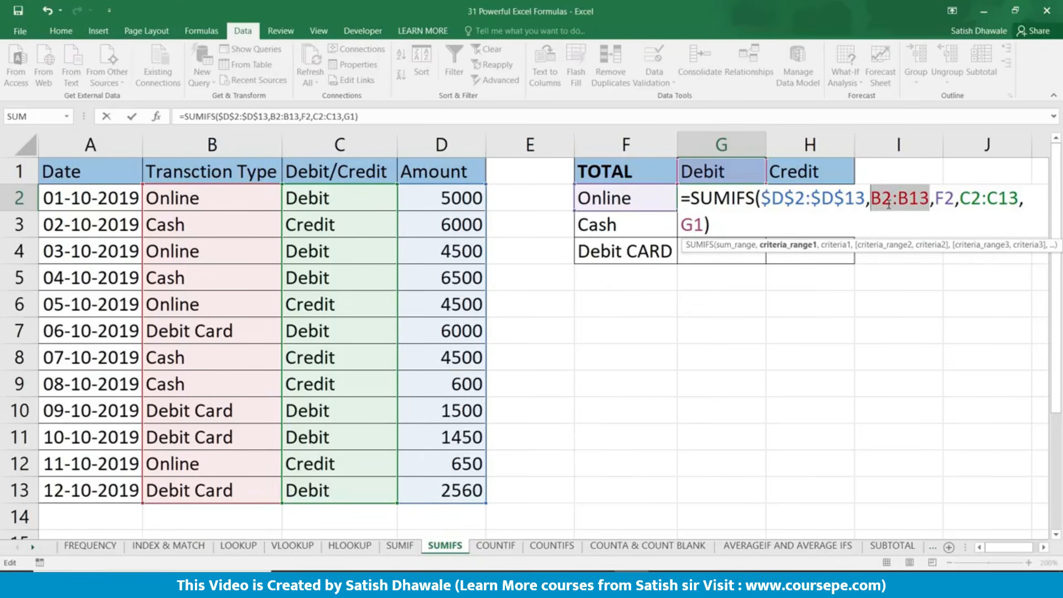
pyautogui.press('F4')
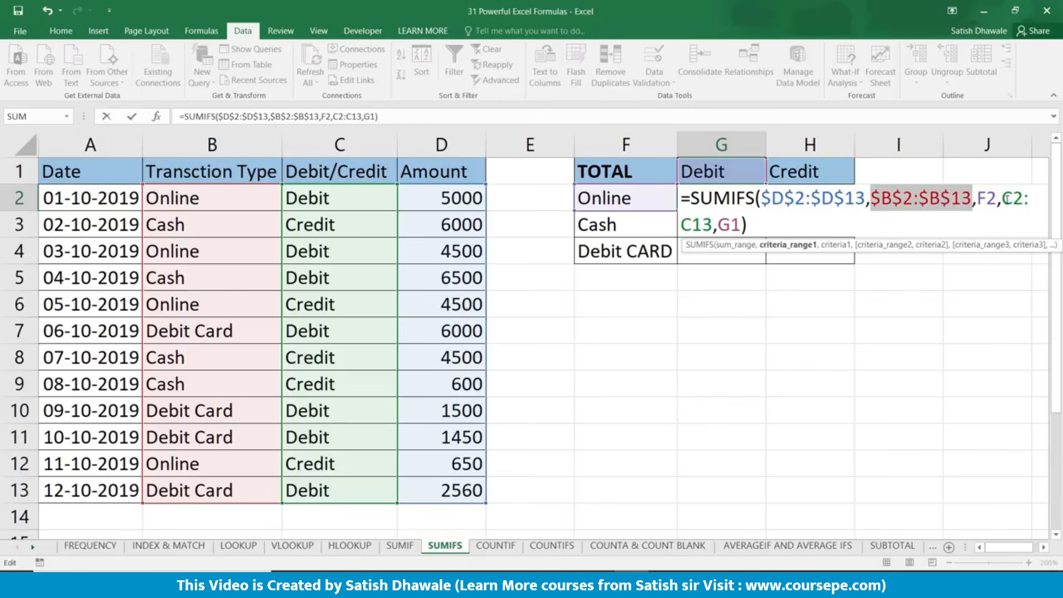
pyautogui.moveTo(1005, 198); pyautogui.dragTo(714, 225)
pyautogui.press('F4')
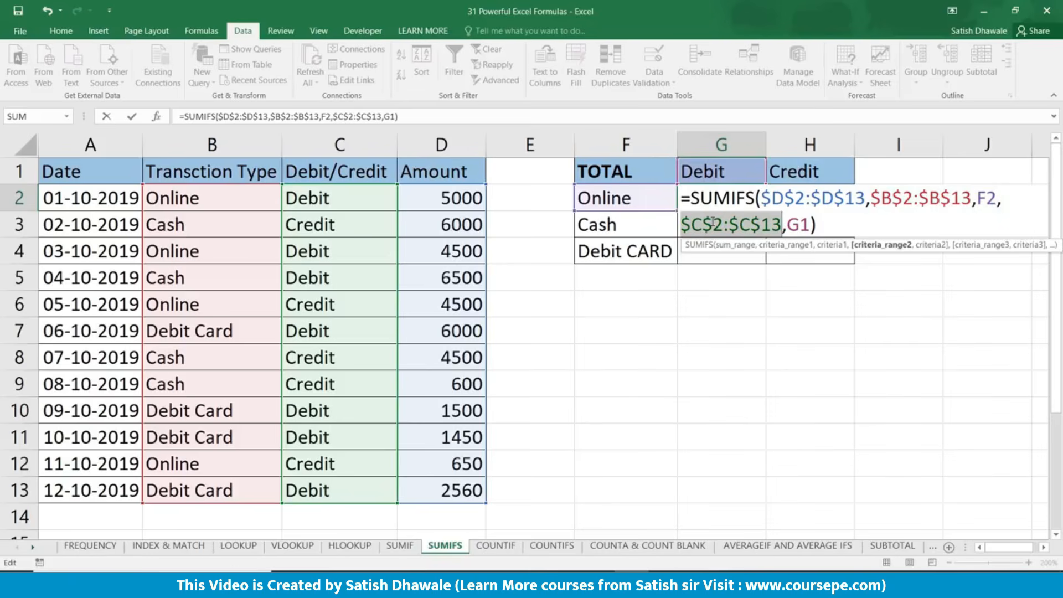
# Step: Lock only the column of the first criteria reference in the G2 formula, making it $F2
pyautogui.click(1043, 548)
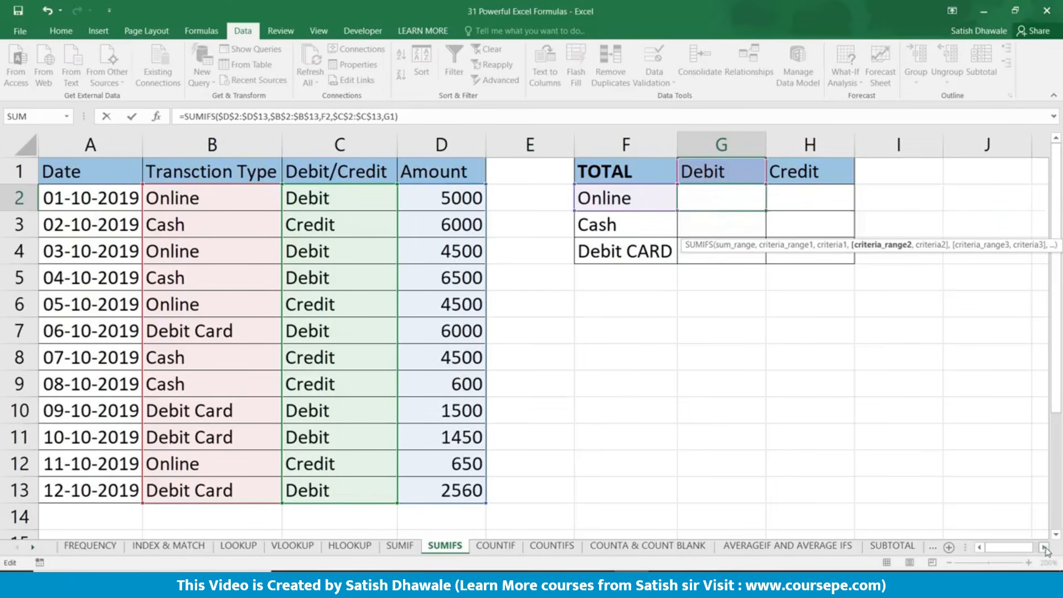
pyautogui.click(1044, 548)
pyautogui.click(1044, 548)
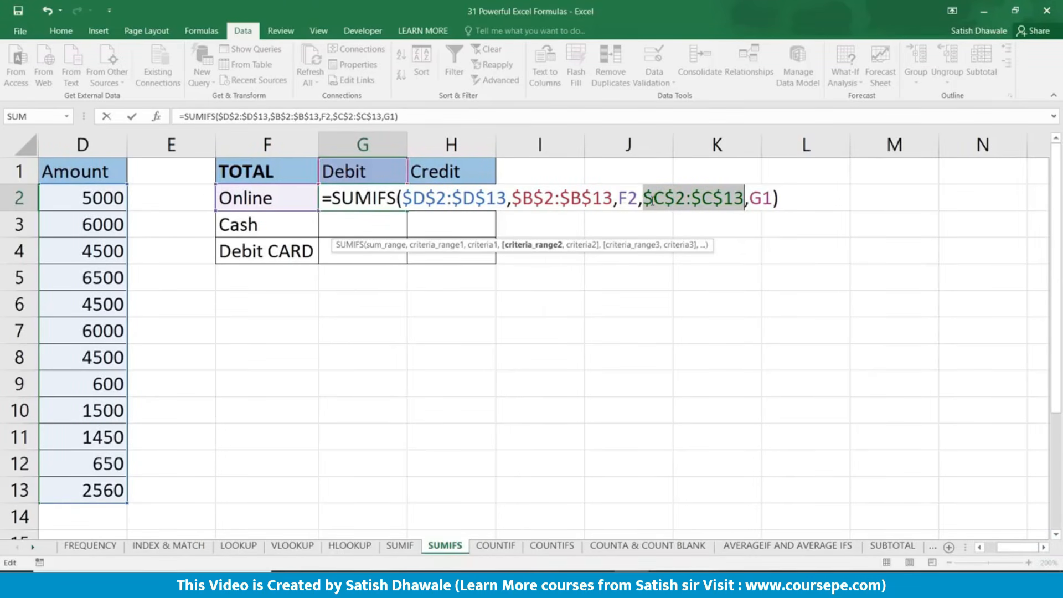
pyautogui.doubleClick(627, 198)
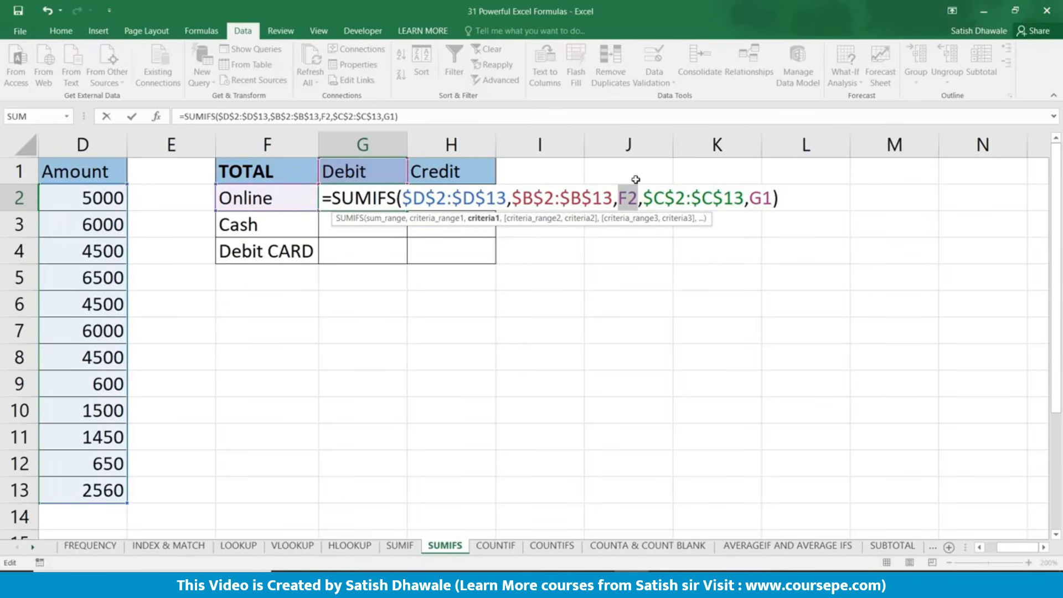
pyautogui.click(623, 197)
pyautogui.write('$')
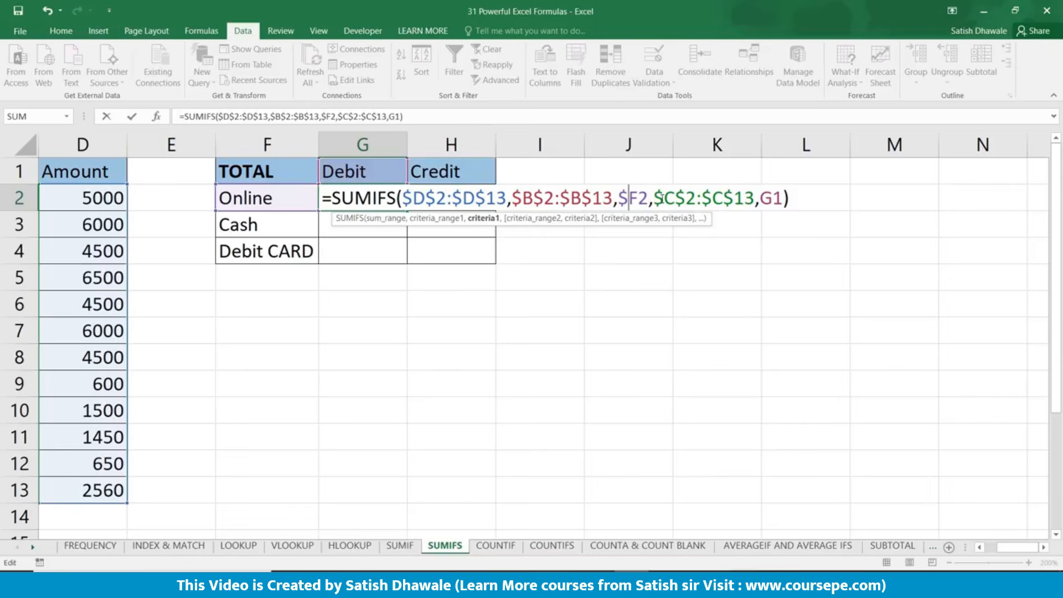
pyautogui.moveTo(645, 198); pyautogui.dragTo(628, 199)
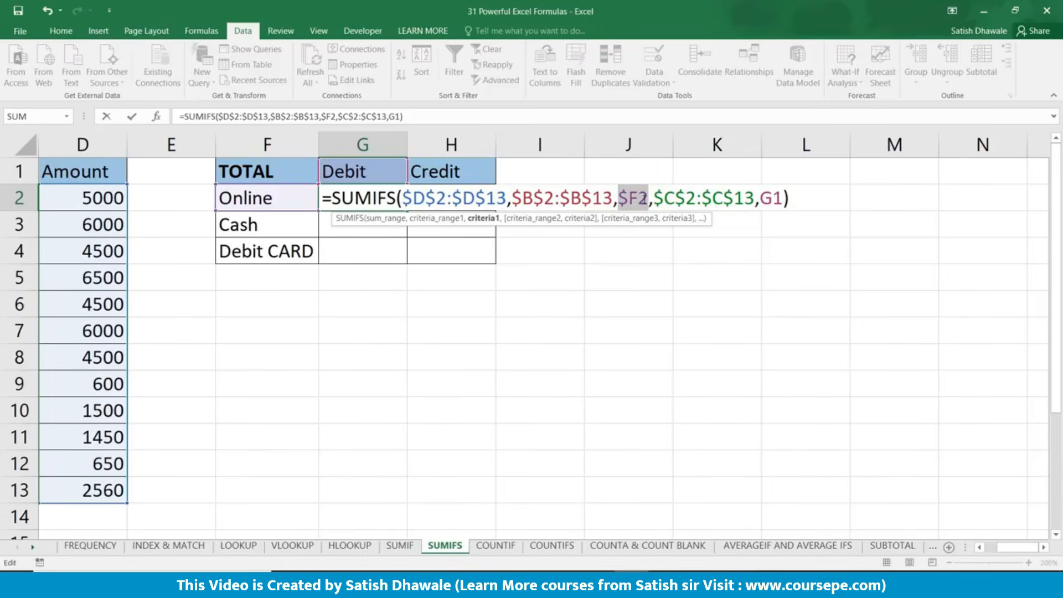
# Step: Lock only the row of the second criteria reference as G$1 and enter the G2 formula
pyautogui.doubleClick(775, 197)
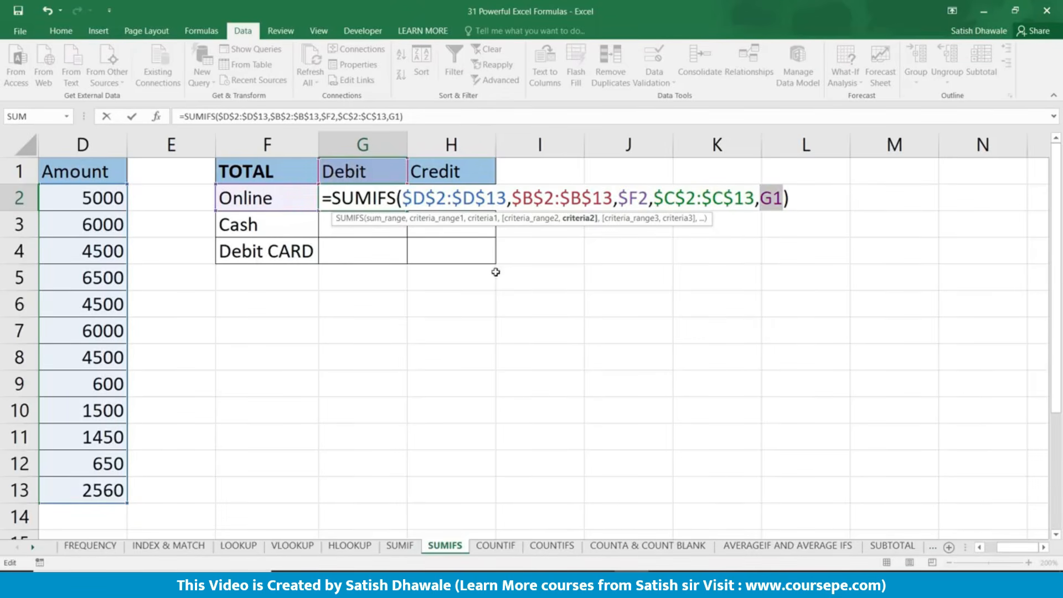
pyautogui.click(777, 198)
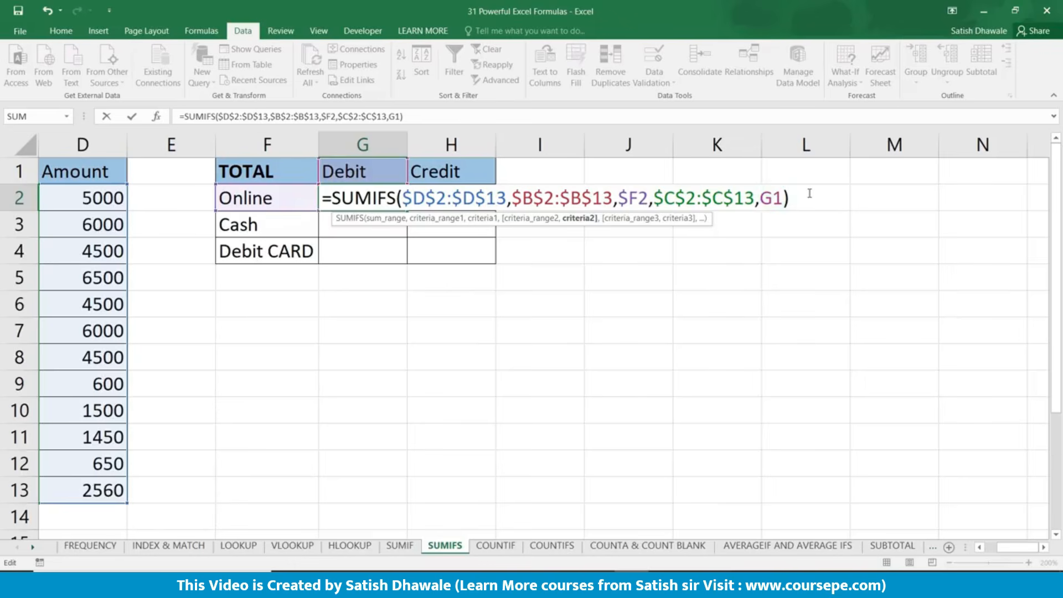
pyautogui.write('$')
pyautogui.press('Return')
# Step: Fill the G2 SUMIFS formula across the Debit and Credit columns down to the Debit CARD row, G2:H4
pyautogui.click(403, 206)
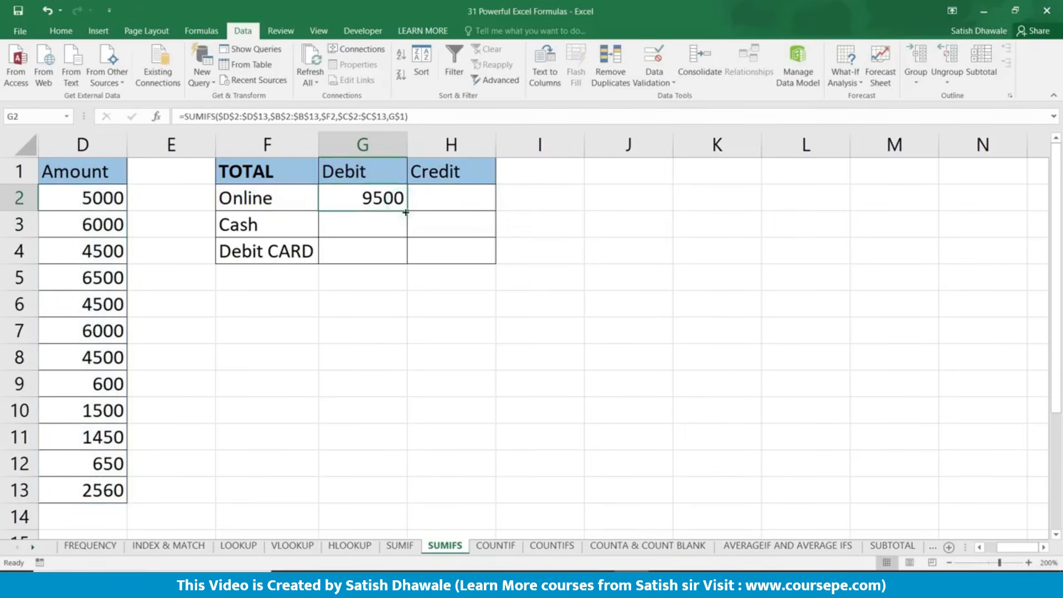
pyautogui.moveTo(406, 212); pyautogui.dragTo(490, 267)
pyautogui.moveTo(490, 303); pyautogui.dragTo(36, 294)
pyautogui.click(529, 331)
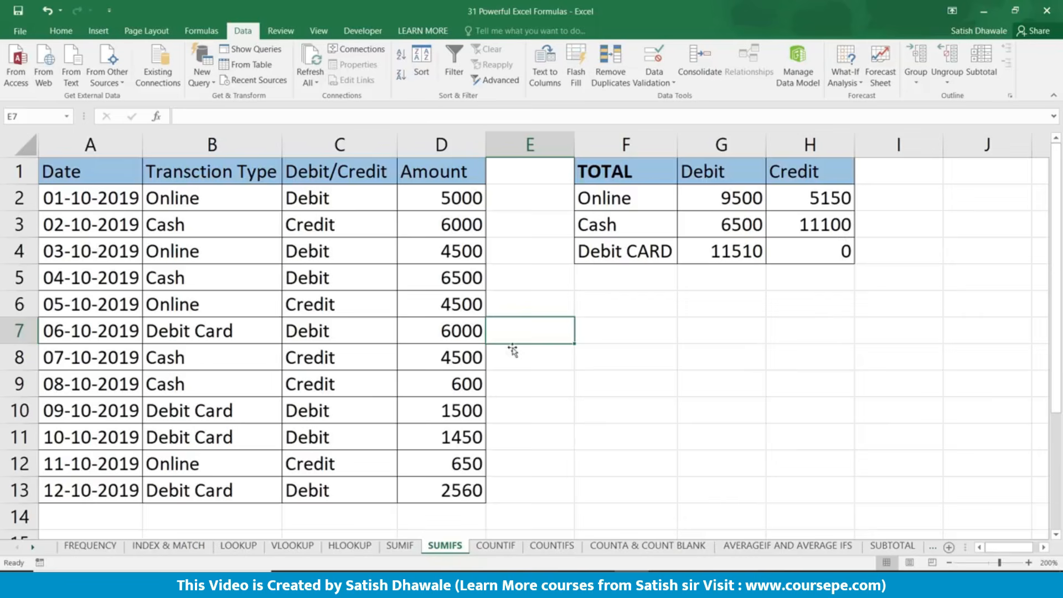
# Step: Test the totals by changing the Debit/Credit entry in C10 to Credit, and undo that change
pyautogui.click(327, 414)
pyautogui.write('Credit')
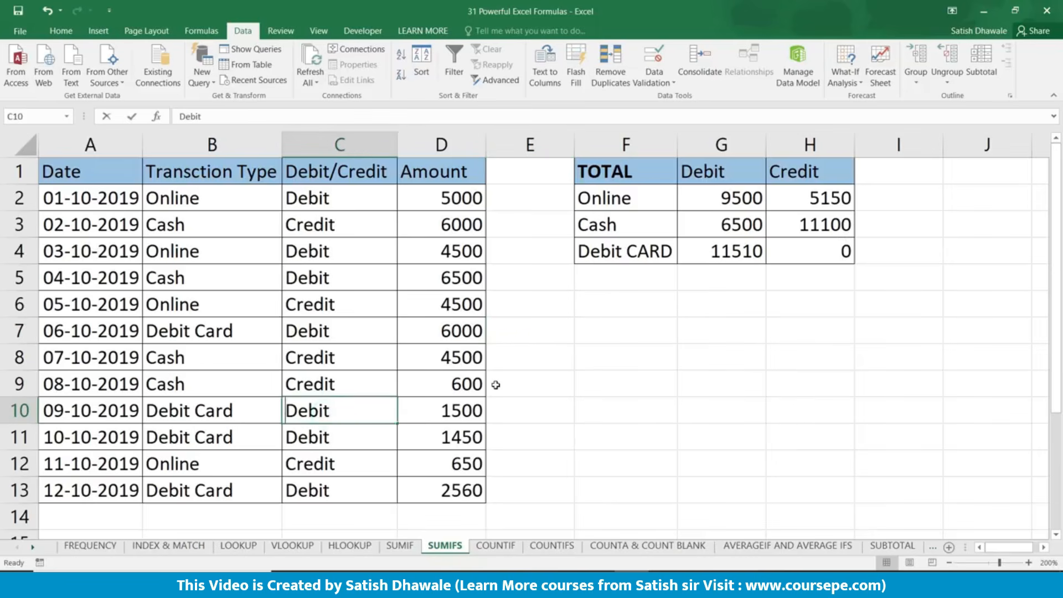
pyautogui.press('Return')
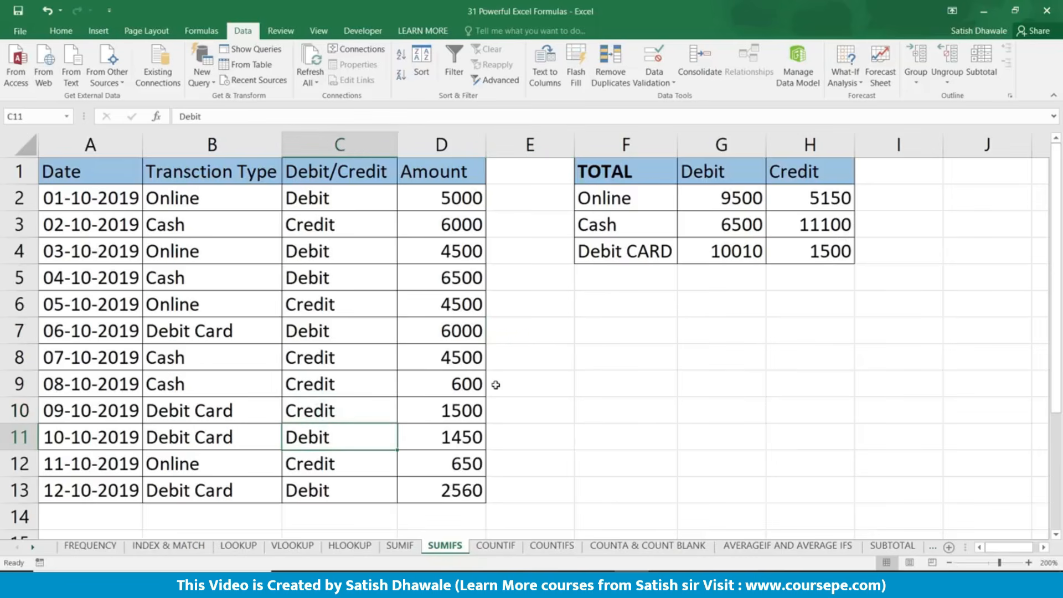
pyautogui.hotkey('ctrl', 'z')
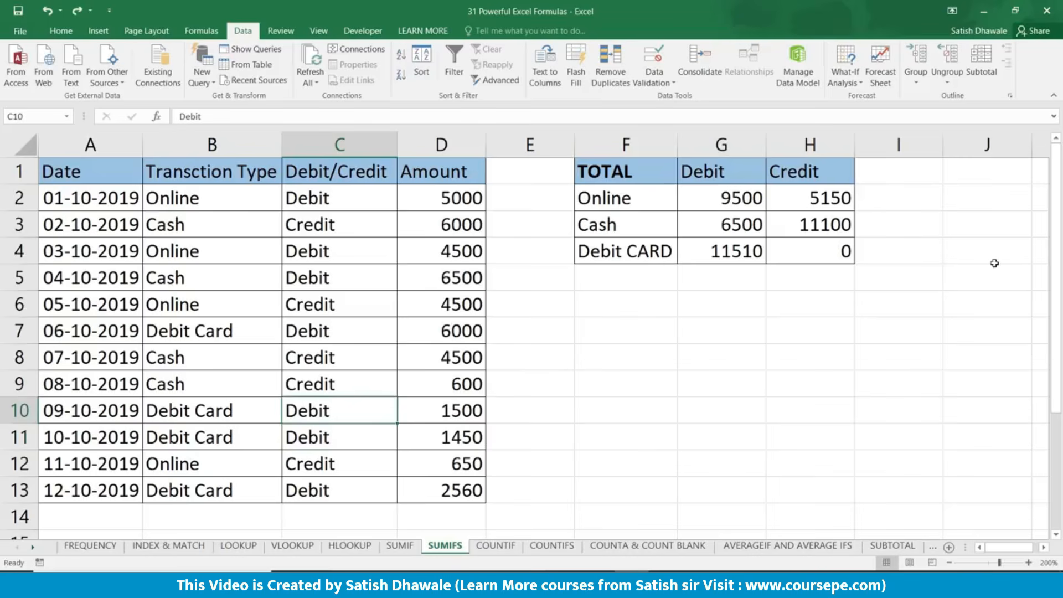
# Step: Examine the criteria references in the Debit column formulas G2, G3 and G4 without changing them
pyautogui.doubleClick(730, 198)
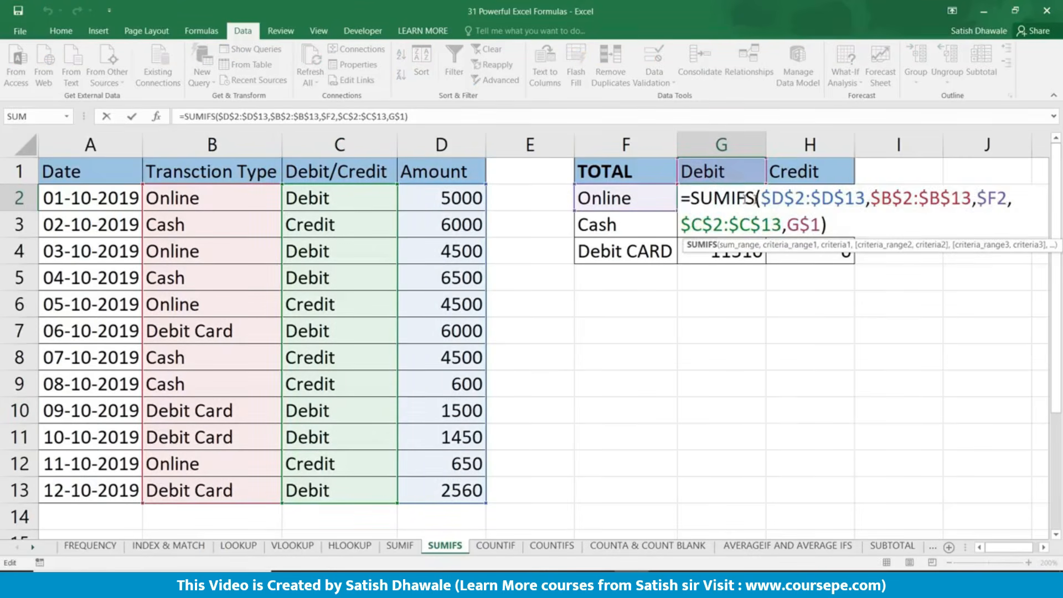
pyautogui.press('Escape')
pyautogui.doubleClick(745, 219)
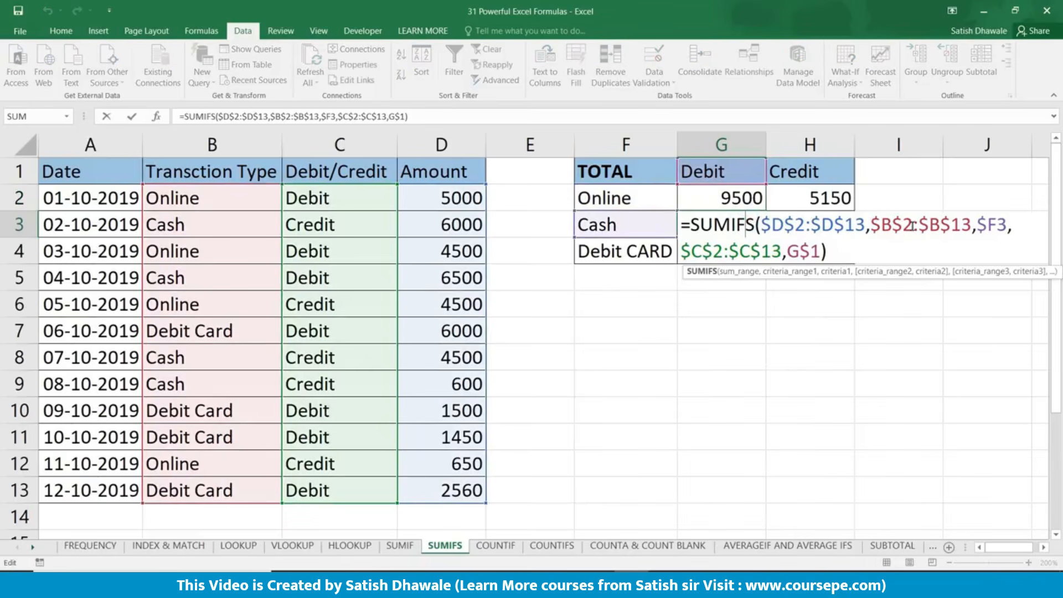
pyautogui.moveTo(988, 224); pyautogui.dragTo(1012, 225)
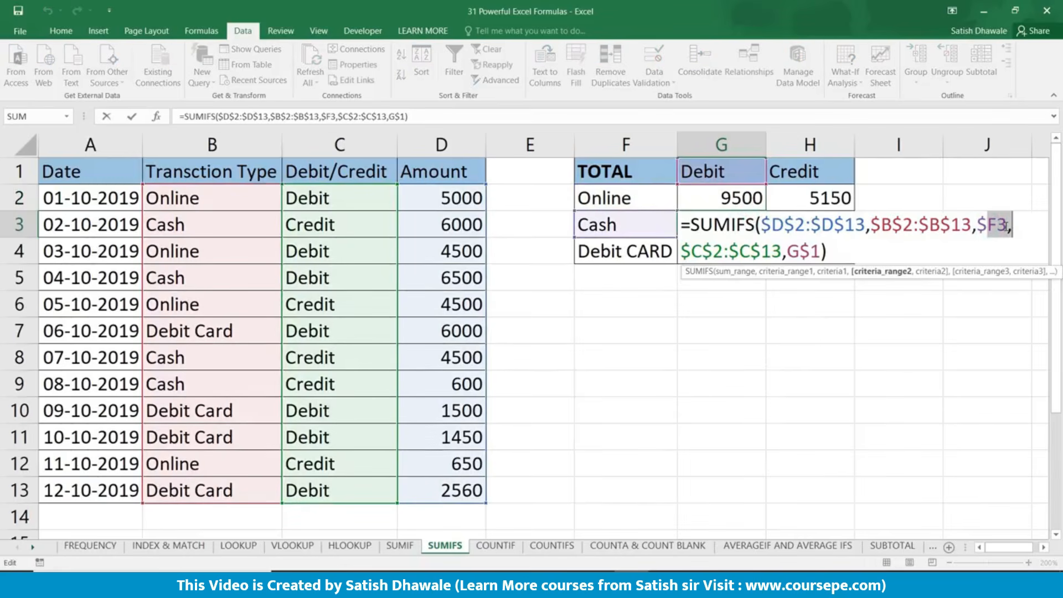
pyautogui.moveTo(825, 251); pyautogui.dragTo(785, 250)
pyautogui.press('Escape')
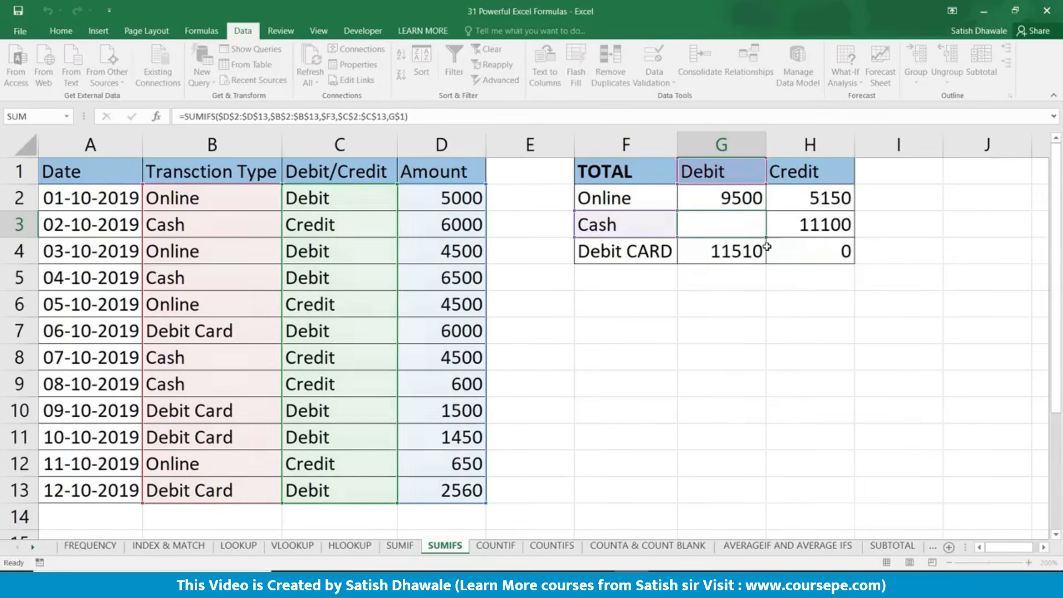
pyautogui.doubleClick(734, 251)
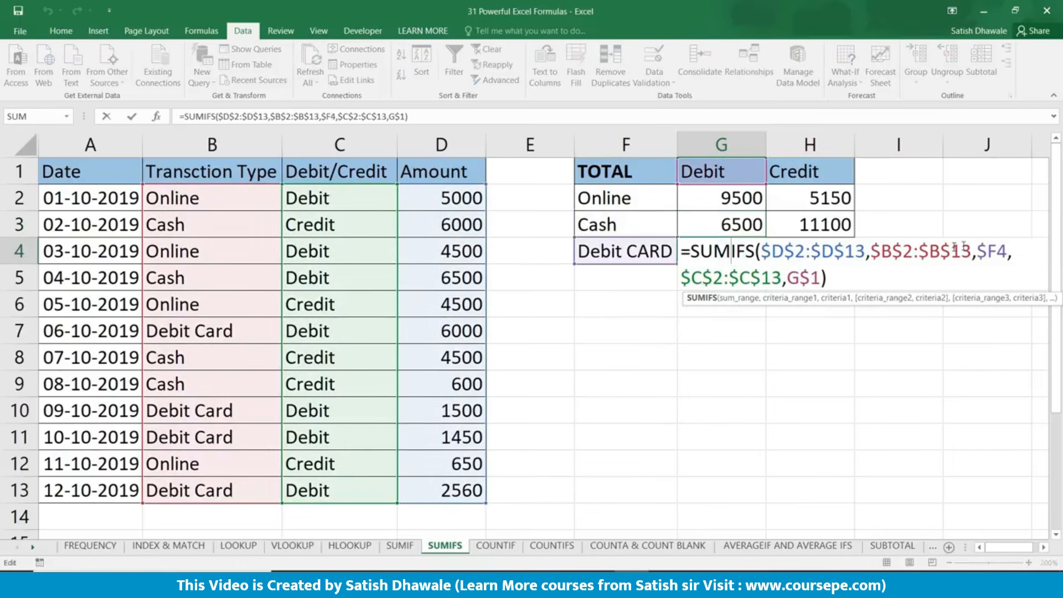
pyautogui.moveTo(974, 251); pyautogui.dragTo(1027, 244)
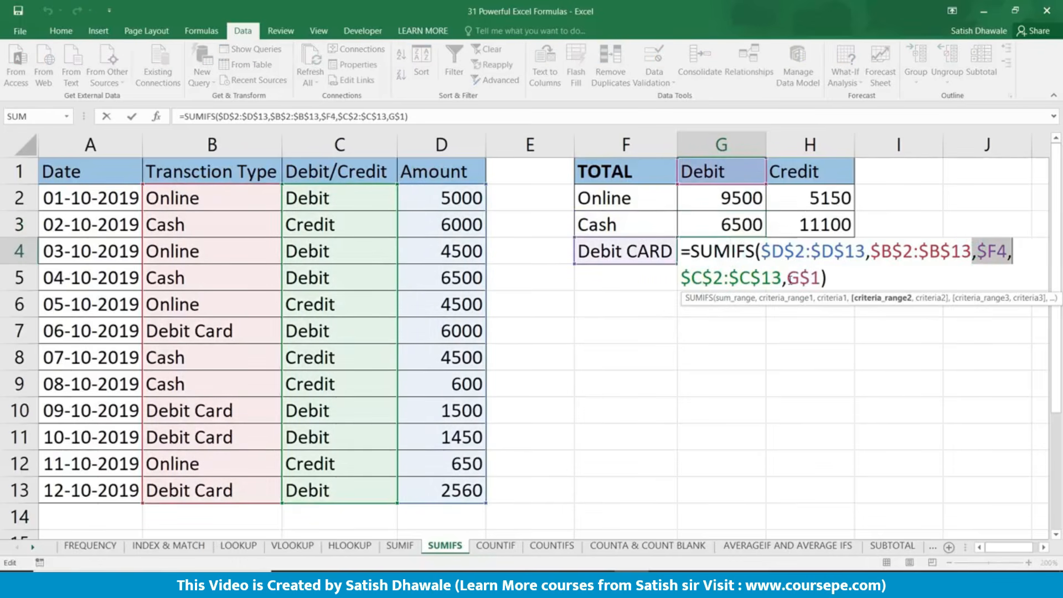
pyautogui.click(787, 277)
pyautogui.doubleClick(793, 277)
pyautogui.press('Escape')
# Step: Examine the row and column criteria references in the Credit column formulas H2, H3 and H4
pyautogui.doubleClick(813, 200)
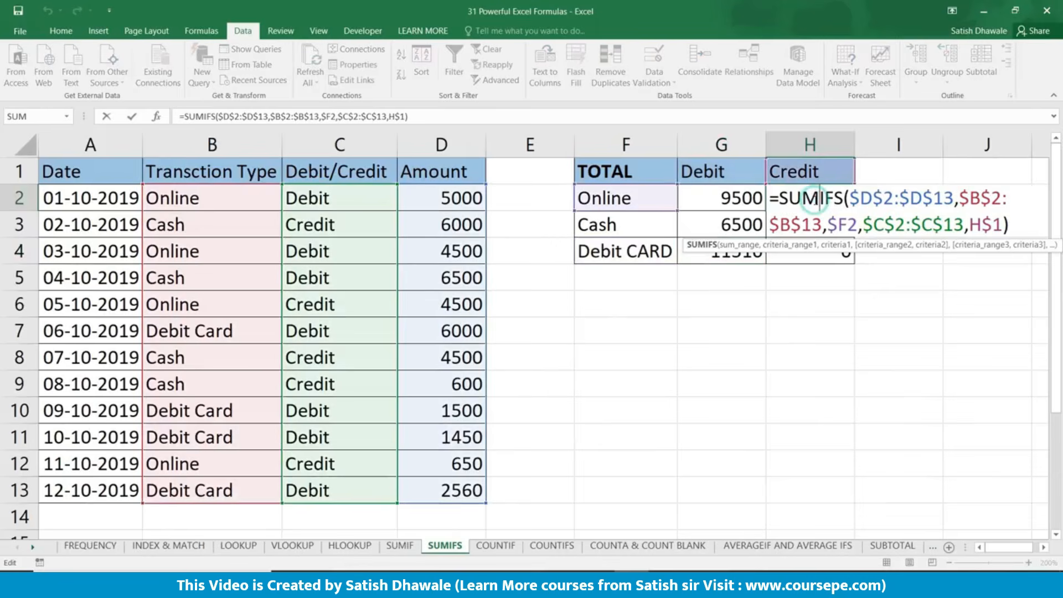
pyautogui.doubleClick(980, 225)
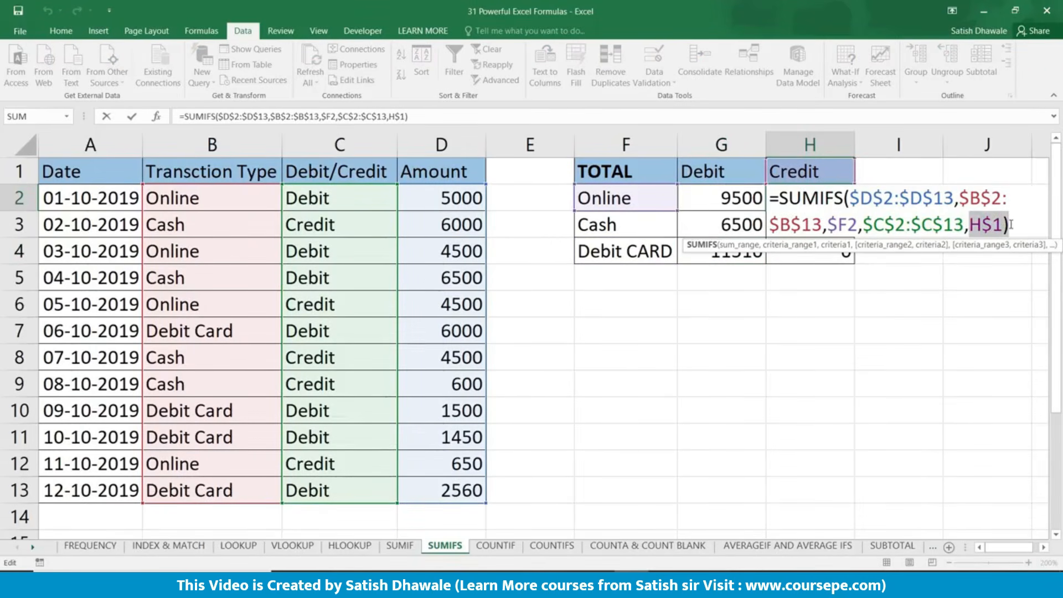
pyautogui.doubleClick(839, 225)
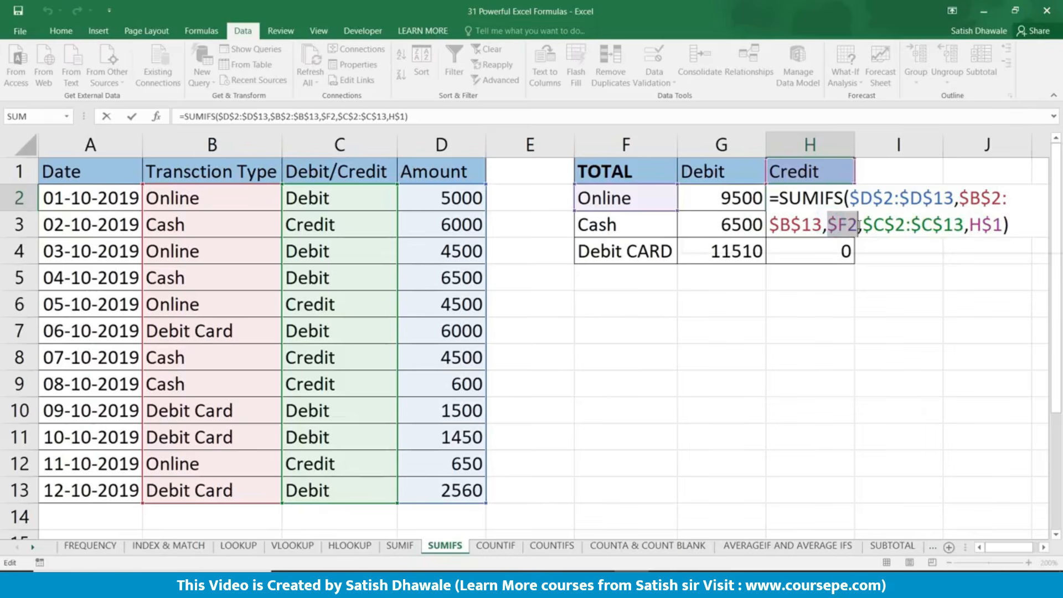
pyautogui.press('Return')
pyautogui.doubleClick(813, 230)
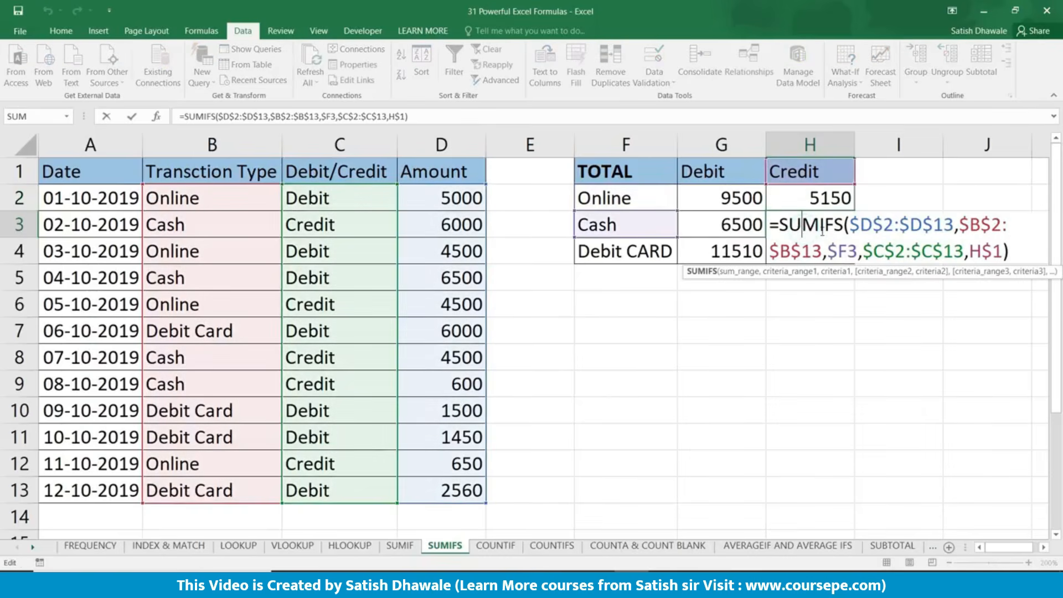
pyautogui.doubleClick(829, 251)
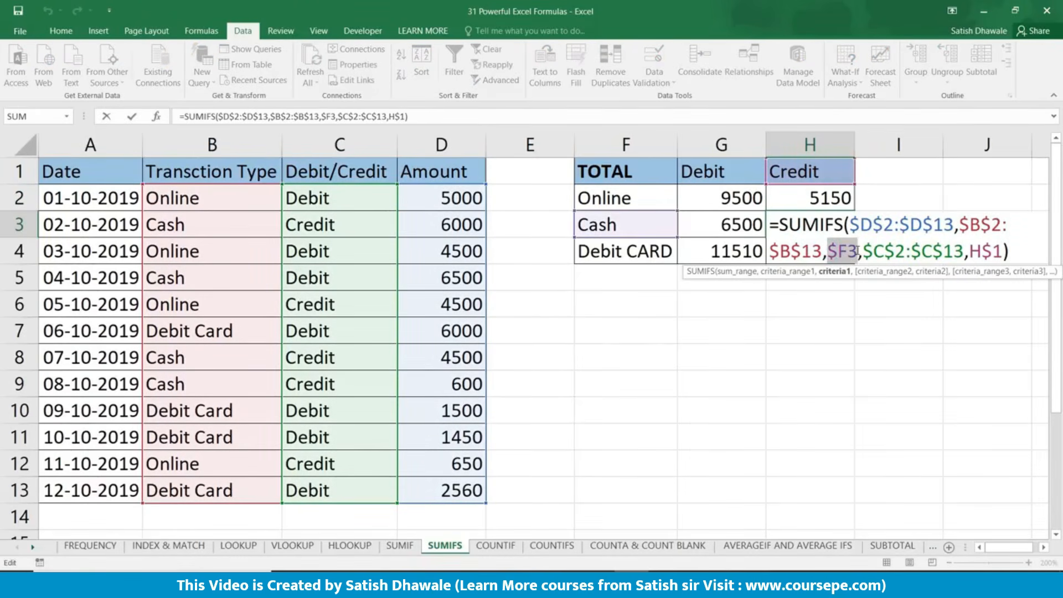
pyautogui.doubleClick(980, 251)
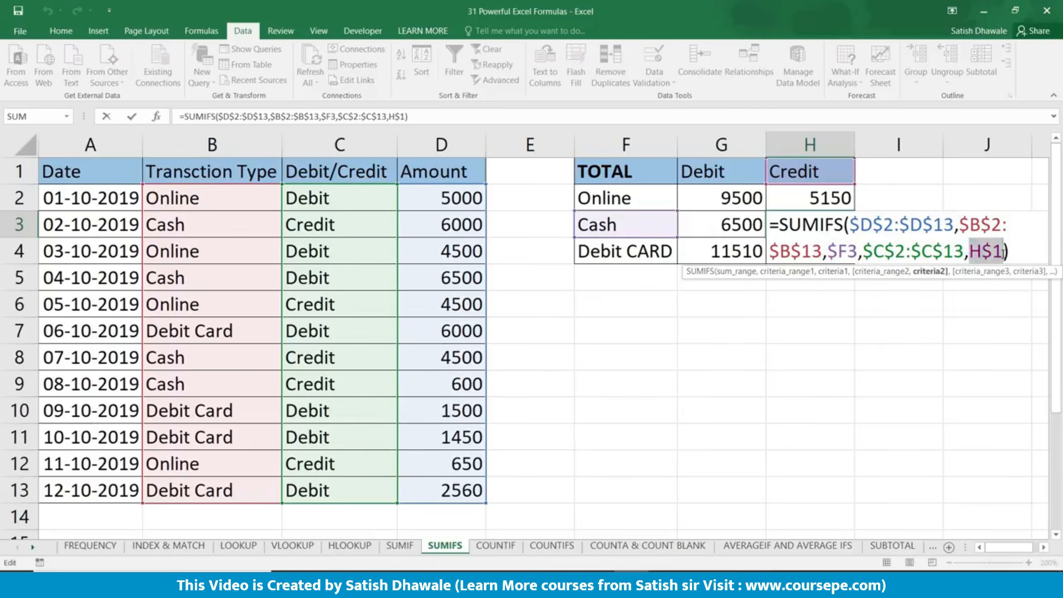
pyautogui.press('Return')
pyautogui.doubleClick(808, 250)
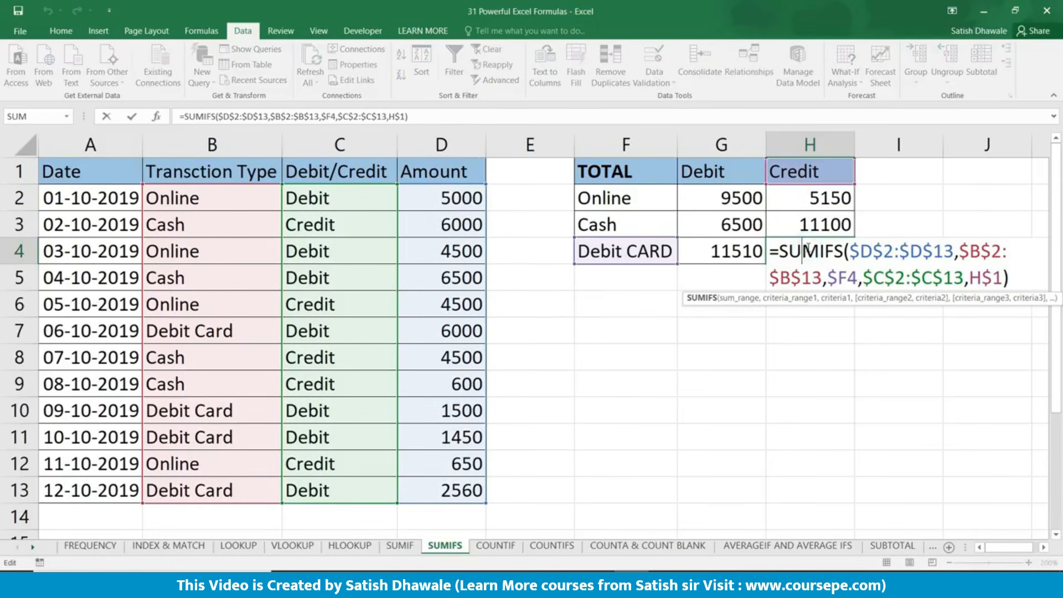
pyautogui.hotkey('ctrl', 'Return')
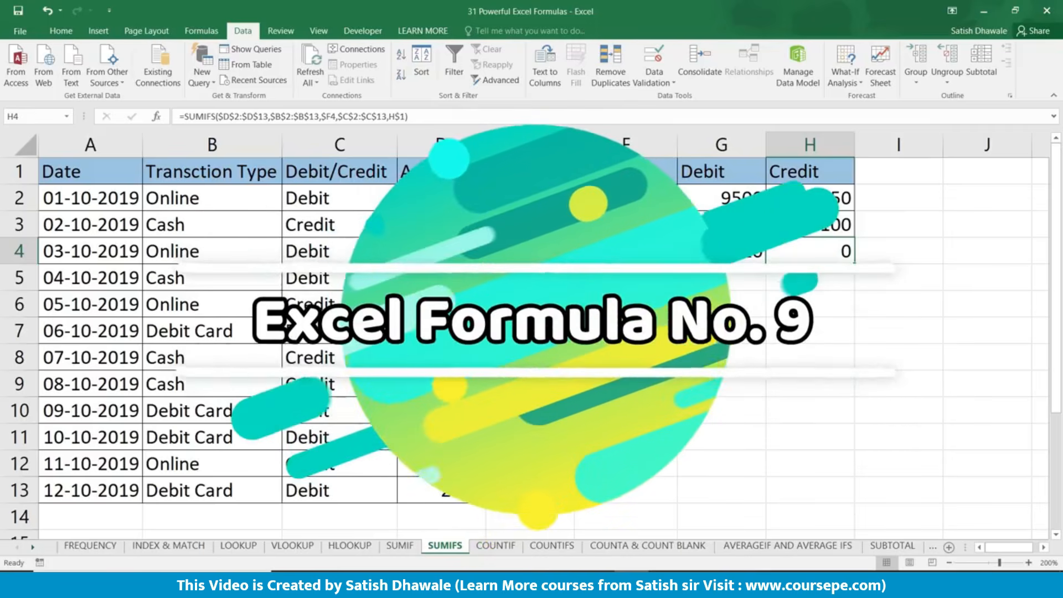
# Step: Open the COUNTIF sheet and select G2, the Debit cell of the Online row
pyautogui.click(496, 543)
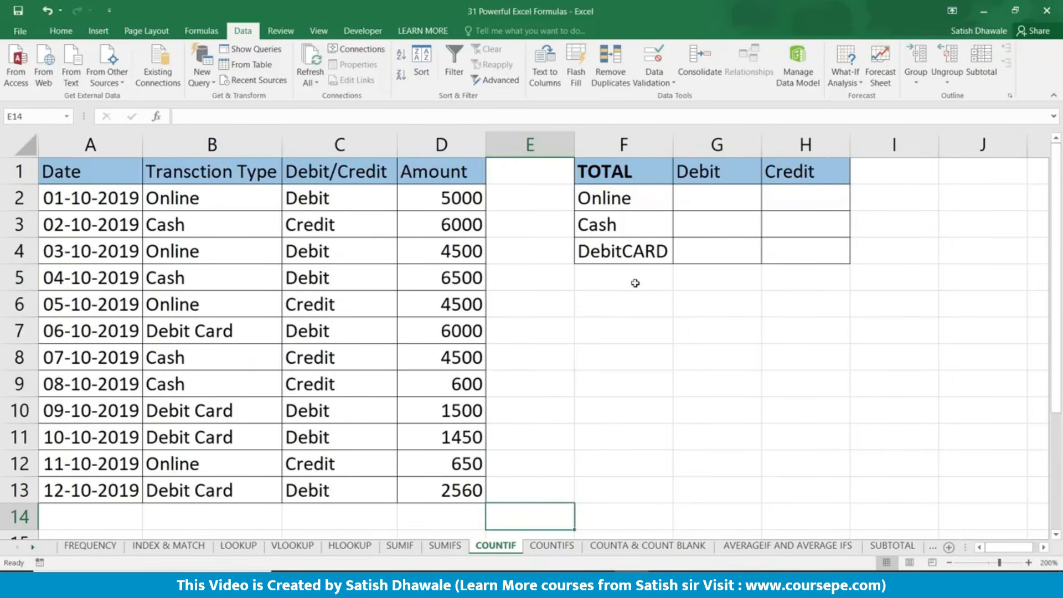
pyautogui.moveTo(702, 197); pyautogui.dragTo(780, 256)
pyautogui.click(704, 198)
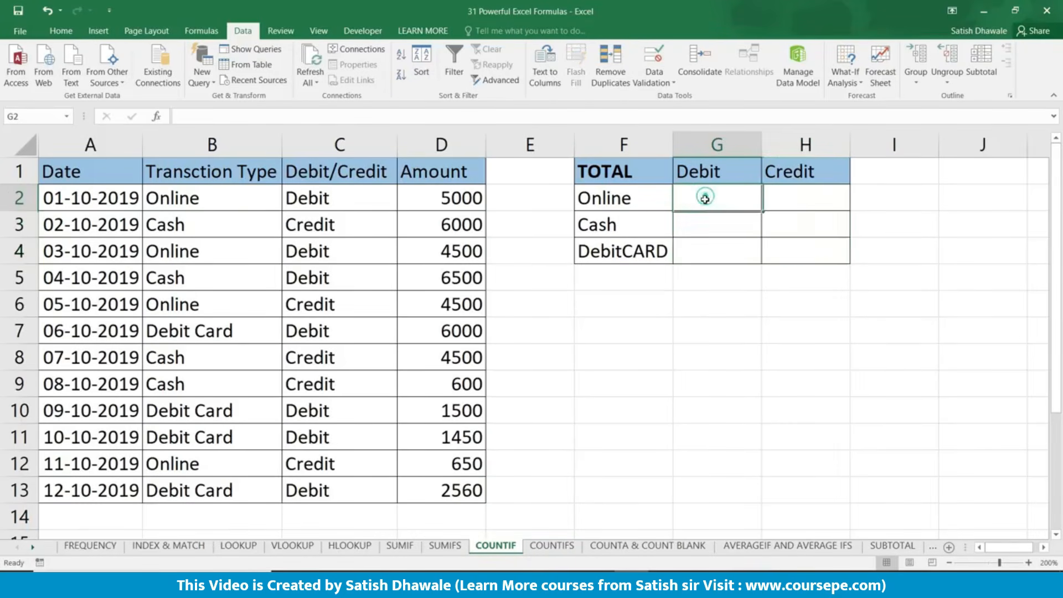
# Step: Clear the Debit and Credit headings from G1:H1 of the summary table
pyautogui.click(809, 198)
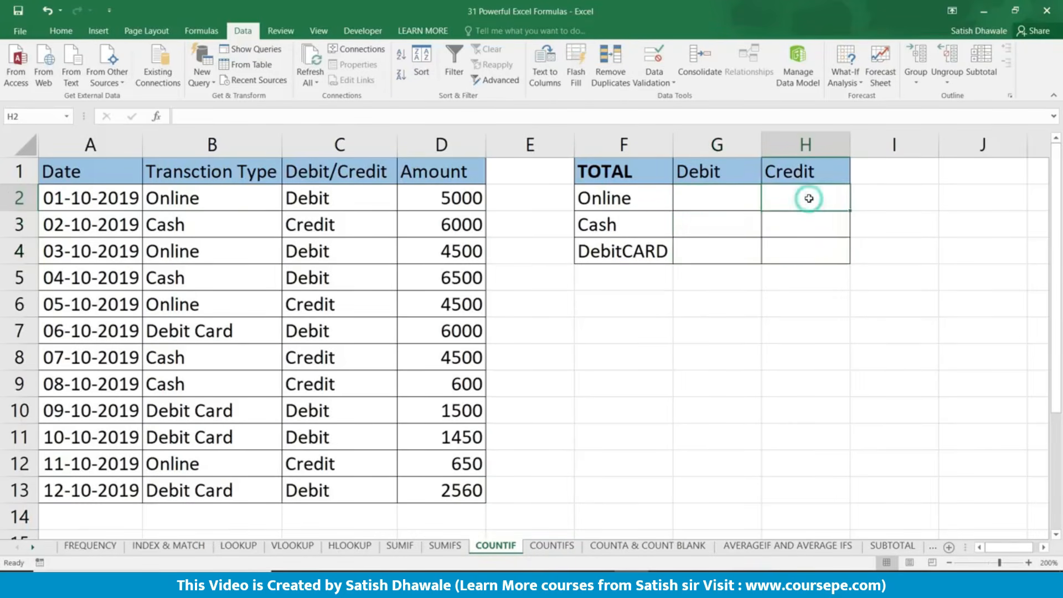
pyautogui.click(625, 204)
pyautogui.click(643, 223)
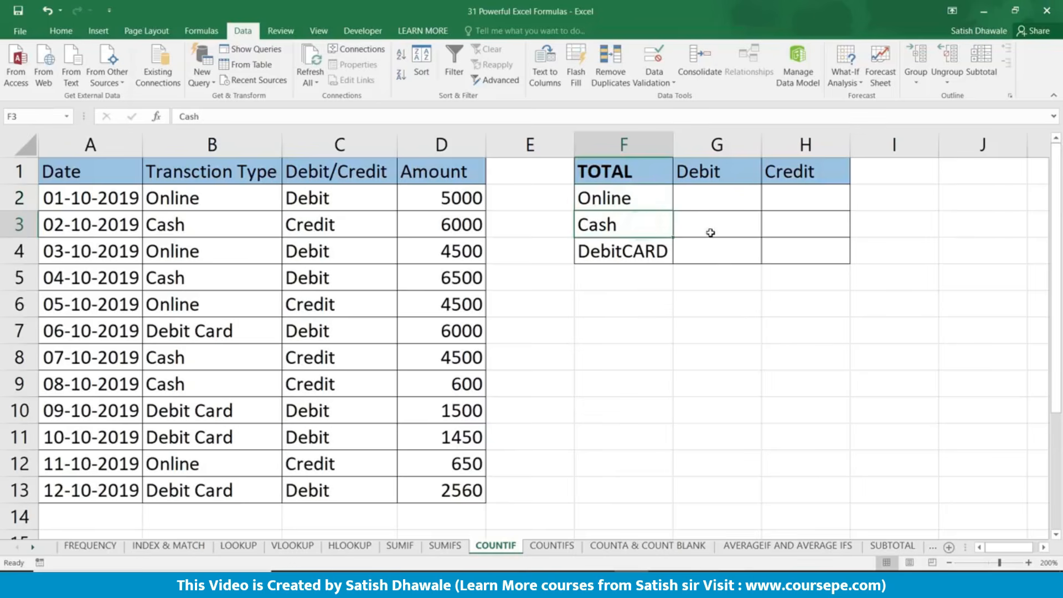
pyautogui.click(711, 232)
pyautogui.moveTo(713, 168); pyautogui.dragTo(820, 176)
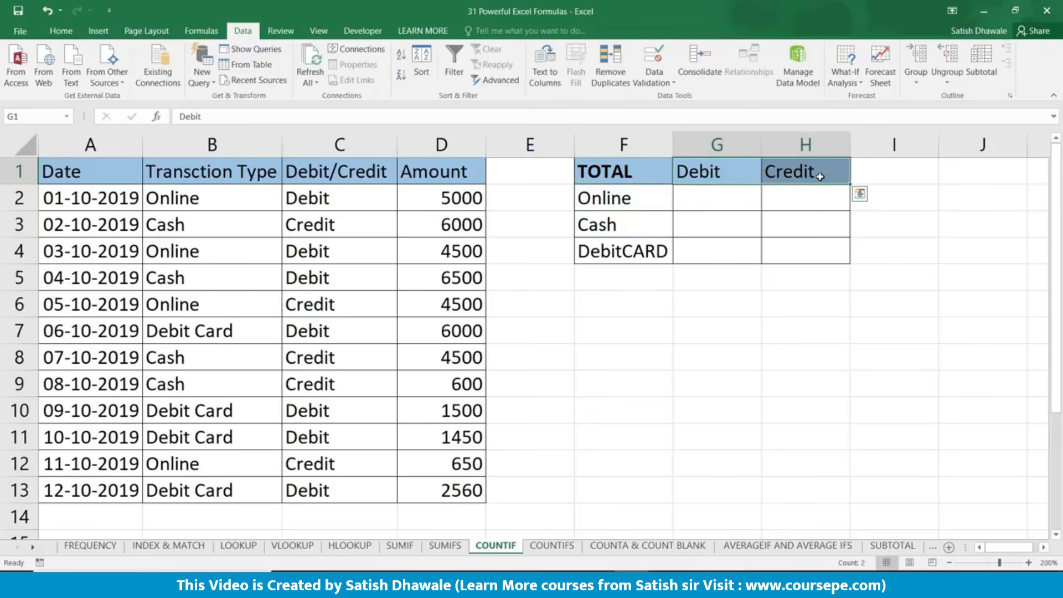
pyautogui.press('Delete')
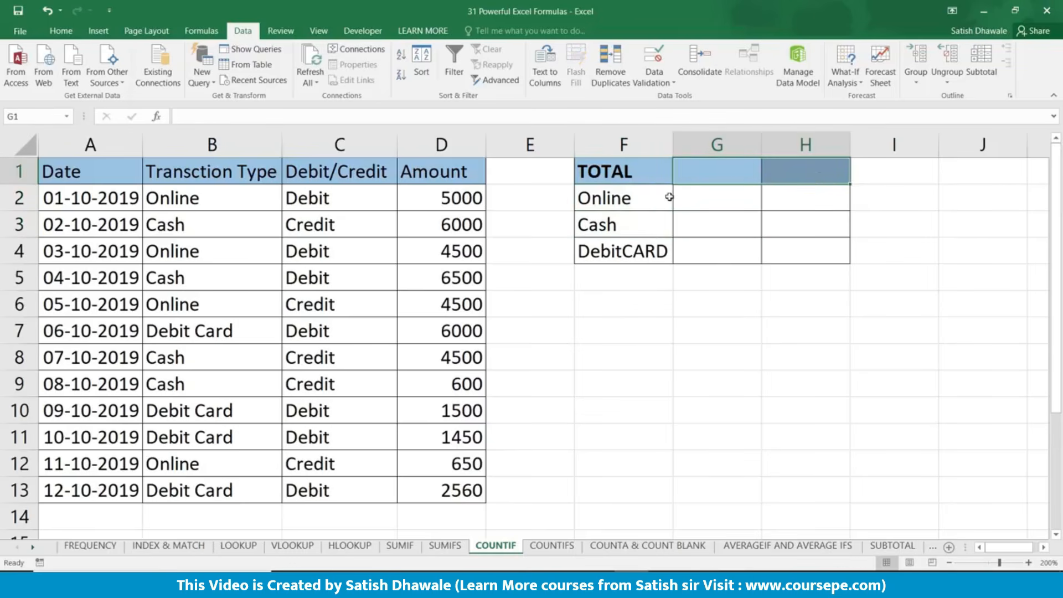
# Step: Enter the heading COUNTING in G1 and autofit column G to it
pyautogui.click(700, 200)
pyautogui.click(698, 226)
pyautogui.click(699, 255)
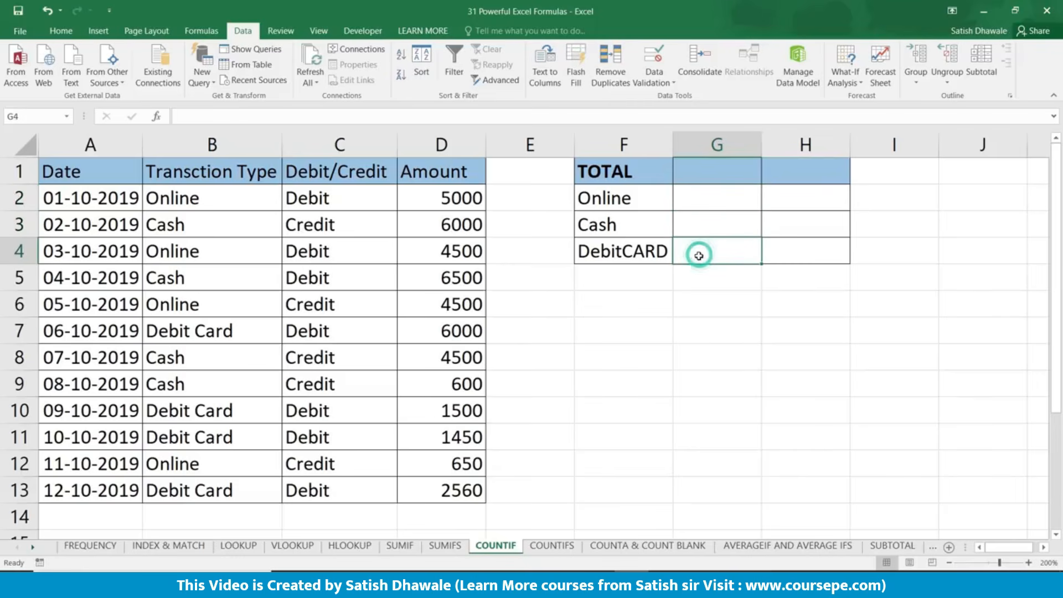
pyautogui.click(711, 198)
pyautogui.click(715, 177)
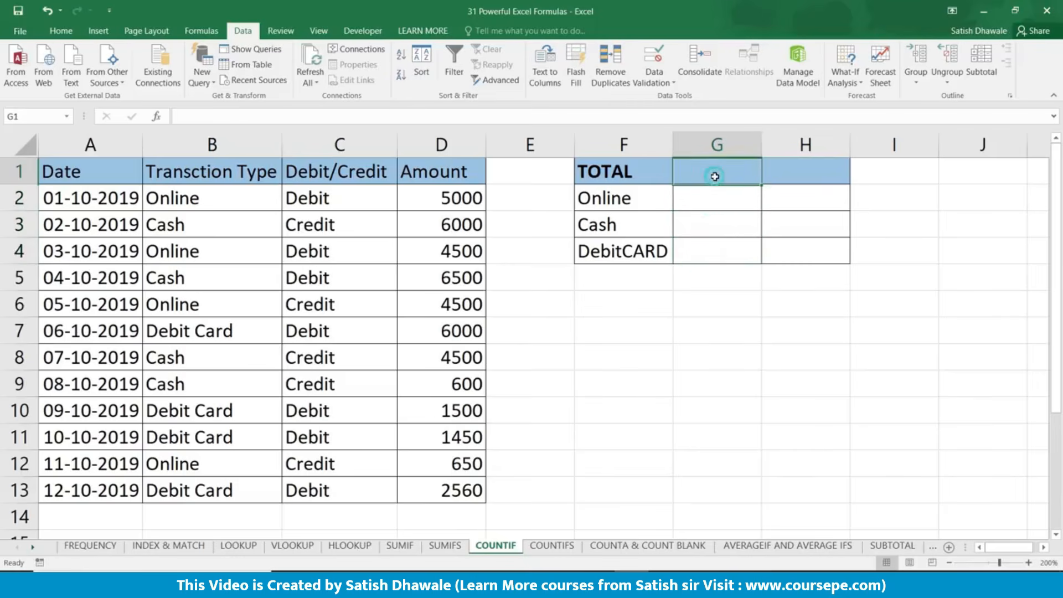
pyautogui.write('COU')
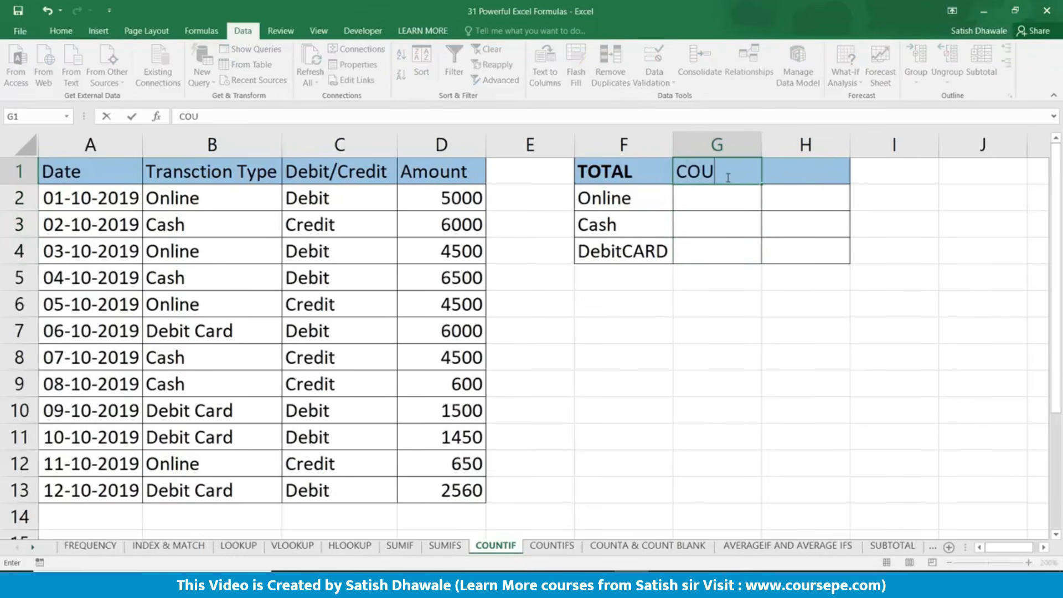
pyautogui.write('NT')
pyautogui.press('BackSpace')
pyautogui.write('NTING')
pyautogui.press('Return')
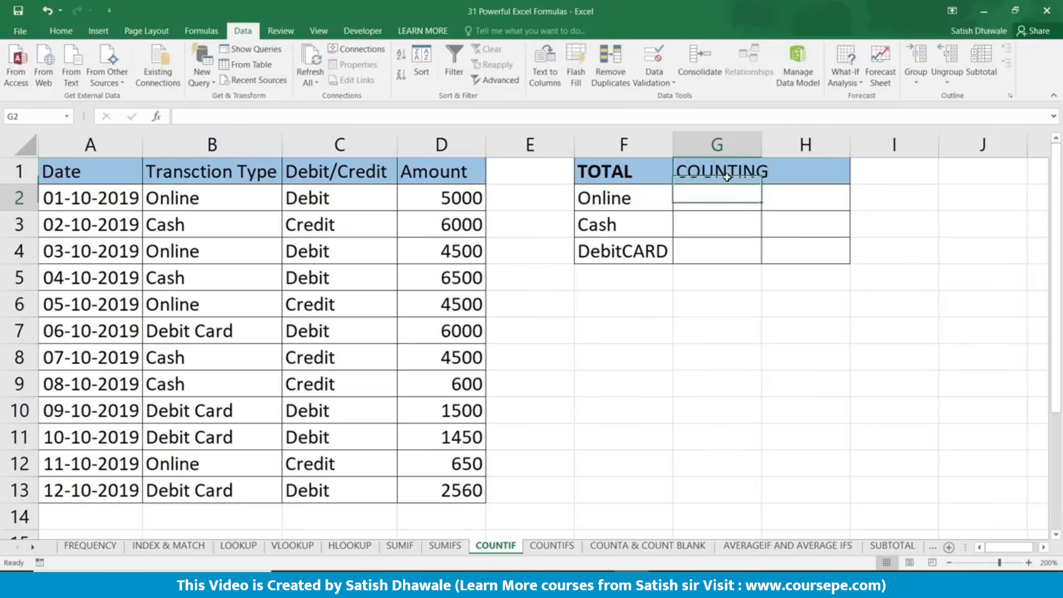
pyautogui.doubleClick(762, 144)
# Step: Count the Online transactions in G2 with =COUNTIF(B2:B13,F2) and fill the formula down to G4
pyautogui.write('=C')
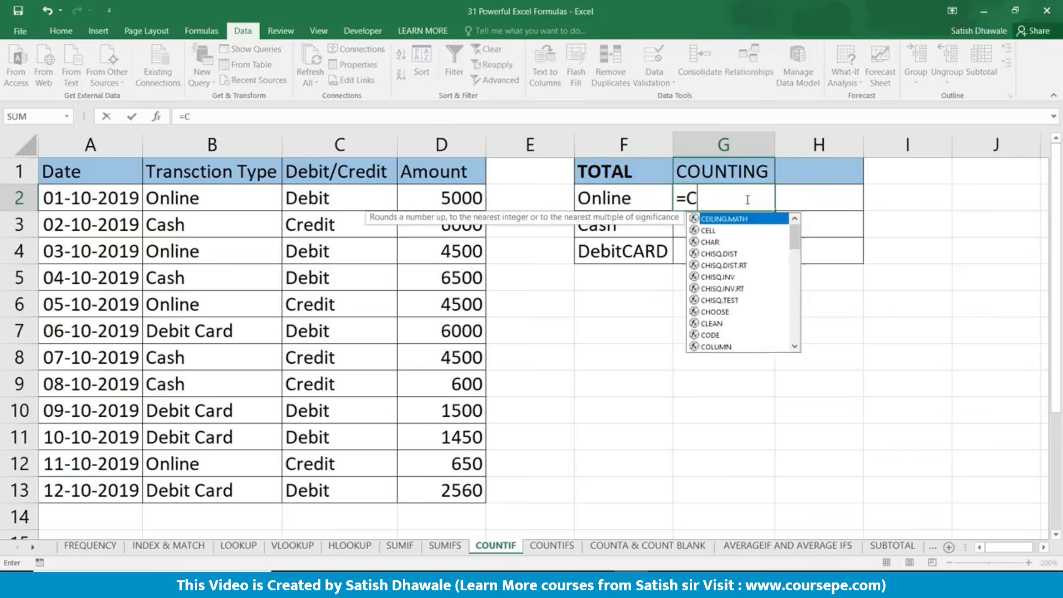
pyautogui.write('OUNTIF(')
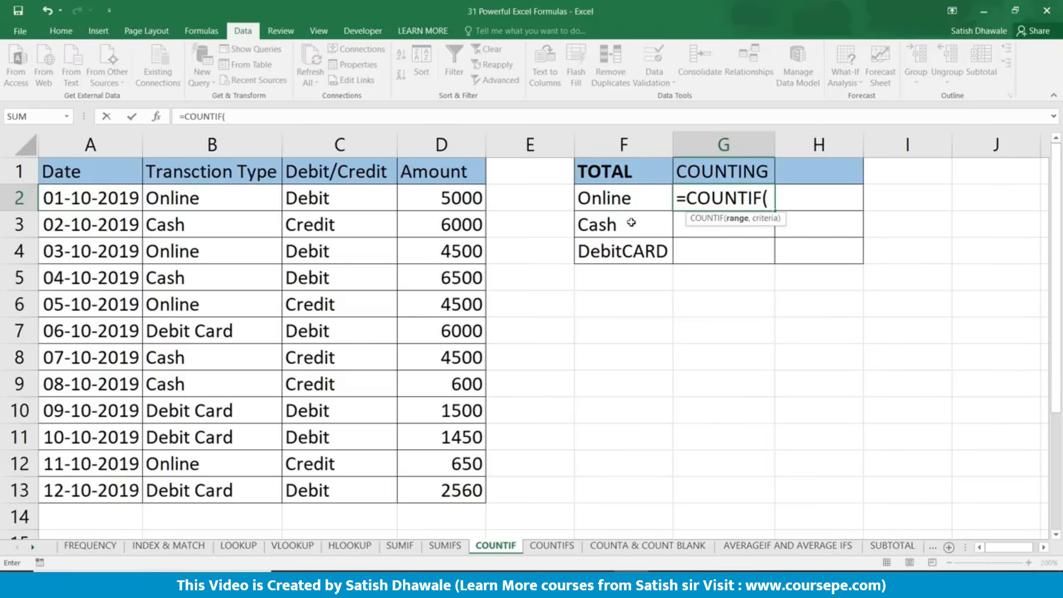
pyautogui.moveTo(238, 197); pyautogui.dragTo(275, 489)
pyautogui.write(',')
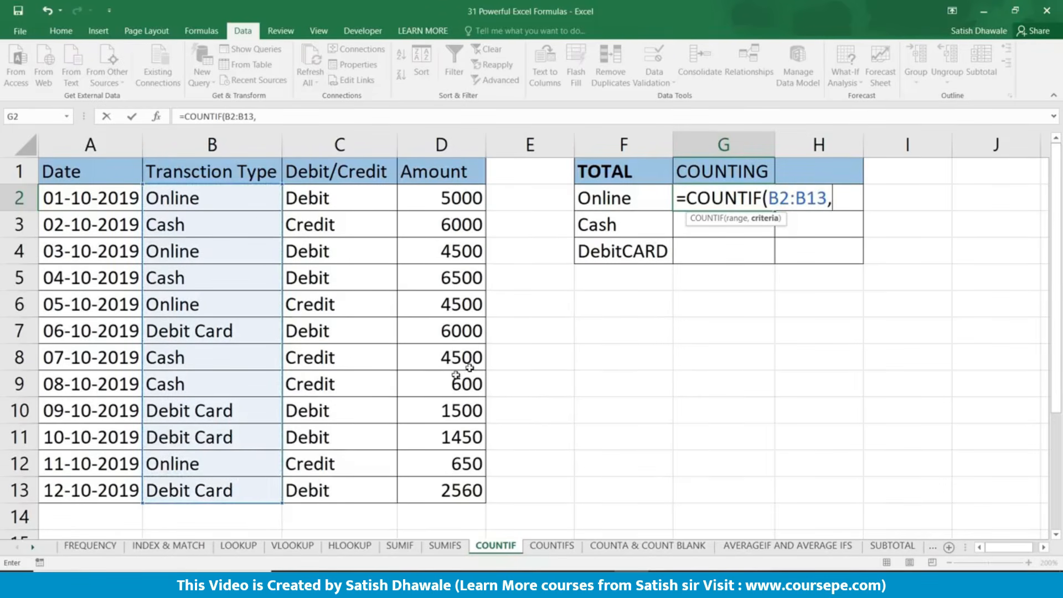
pyautogui.click(621, 201)
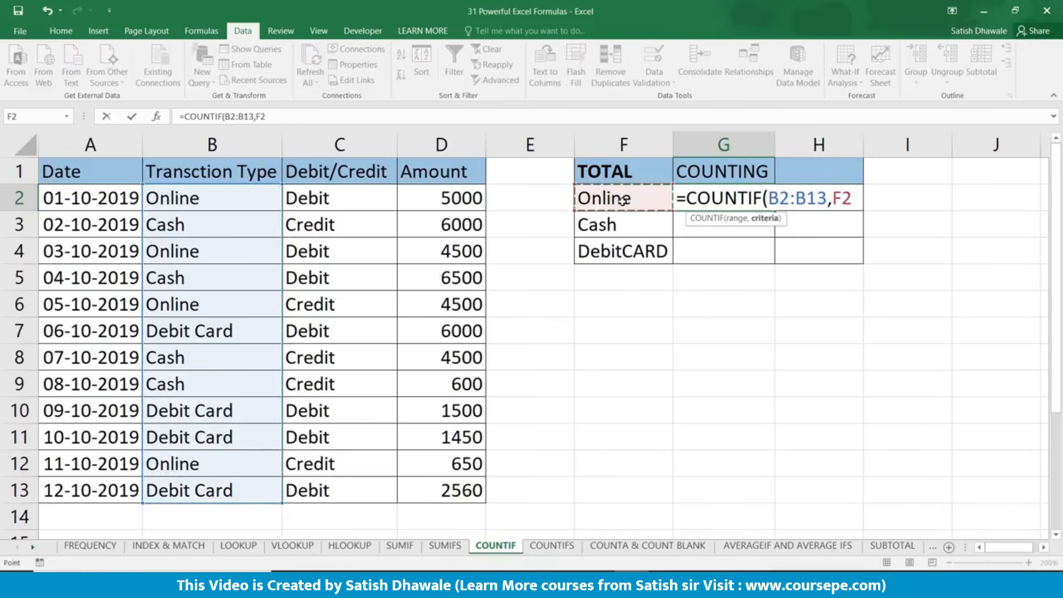
pyautogui.press('Return')
pyautogui.click(742, 201)
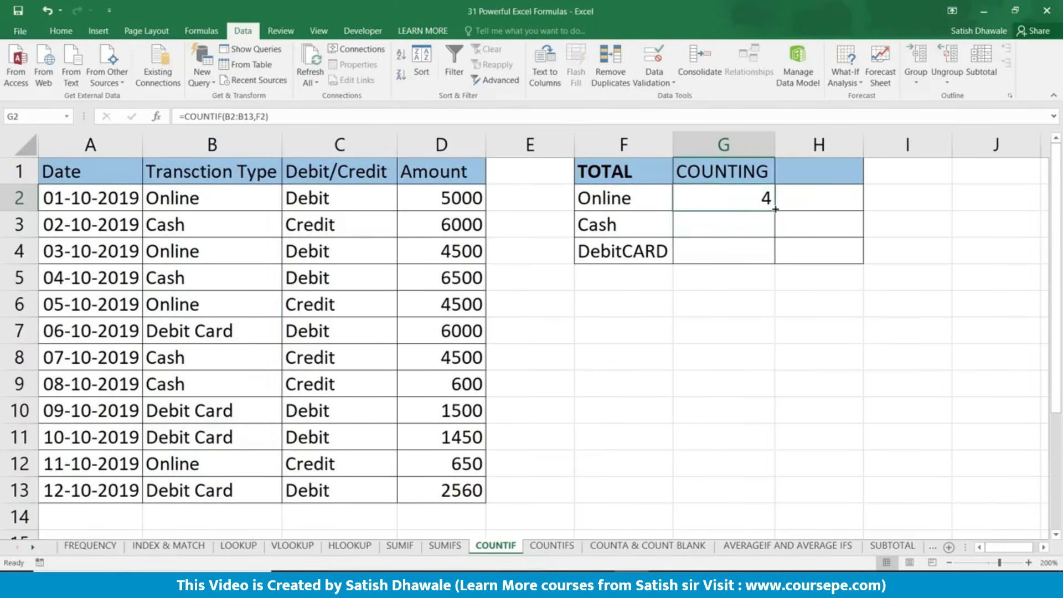
pyautogui.moveTo(776, 210); pyautogui.dragTo(778, 254)
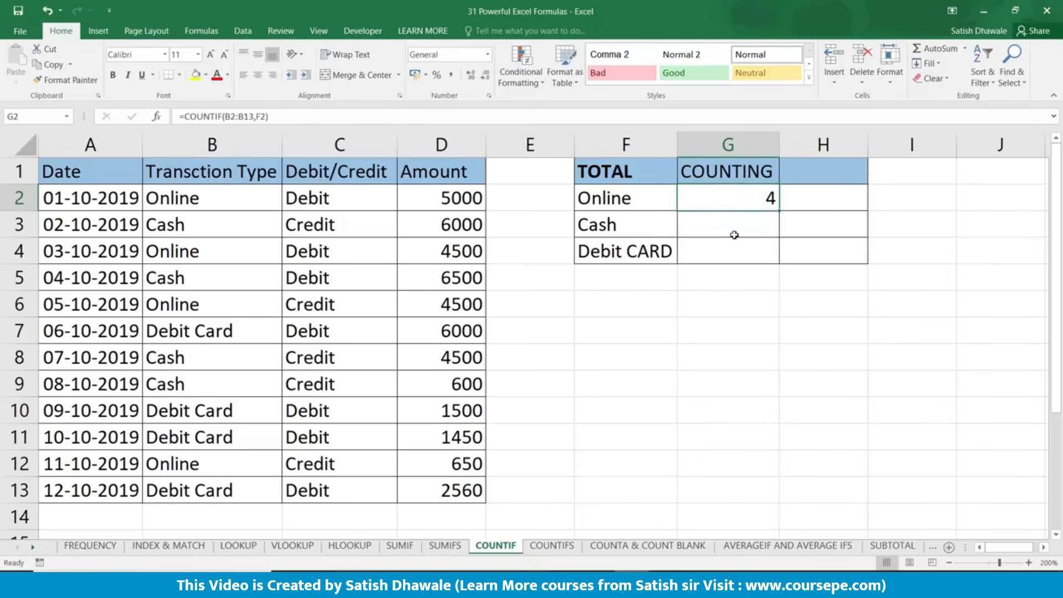
# Step: Review the range B2:B13 in the G2 formula, leave it as is, and copy the formula down through G4 again
pyautogui.doubleClick(747, 202)
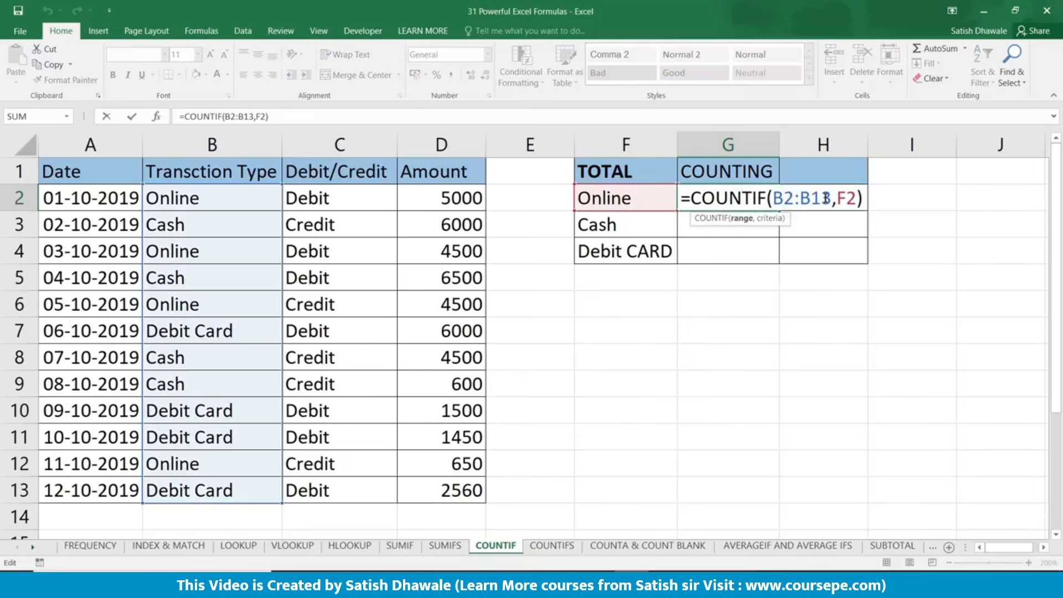
pyautogui.moveTo(832, 198); pyautogui.dragTo(778, 202)
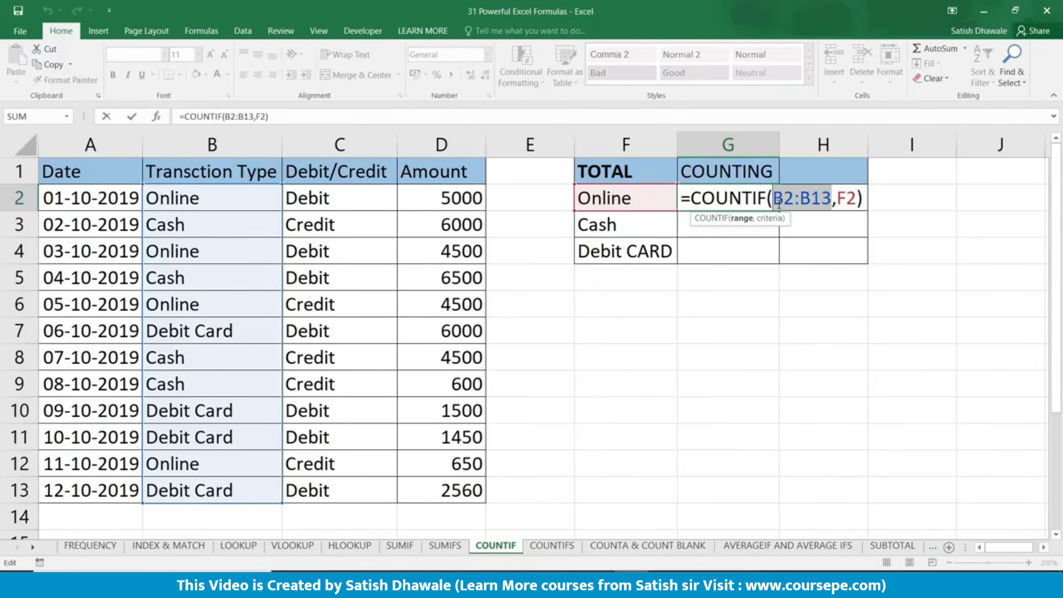
pyautogui.press('Escape')
pyautogui.moveTo(778, 243); pyautogui.dragTo(775, 265)
# Step: Examine the range references in the copied COUNTIF formulas in G3 and G4 without changing them
pyautogui.doubleClick(759, 225)
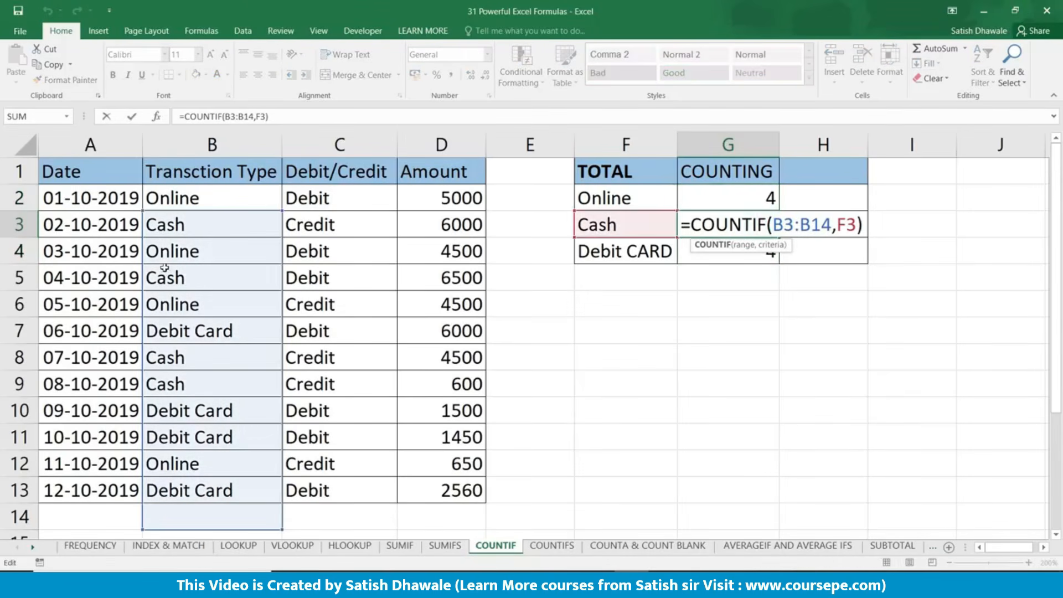
pyautogui.press('Escape')
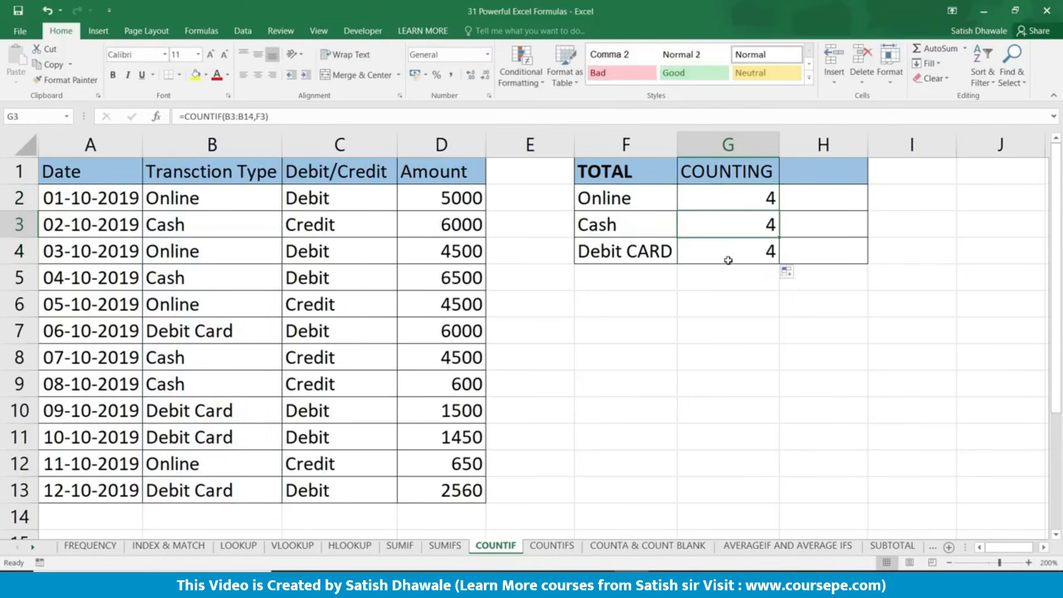
pyautogui.doubleClick(728, 256)
pyautogui.press('Escape')
# Step: Make the range in the G2 formula absolute as $B$2:$B$13 and refill the formula down to G4
pyautogui.doubleClick(734, 204)
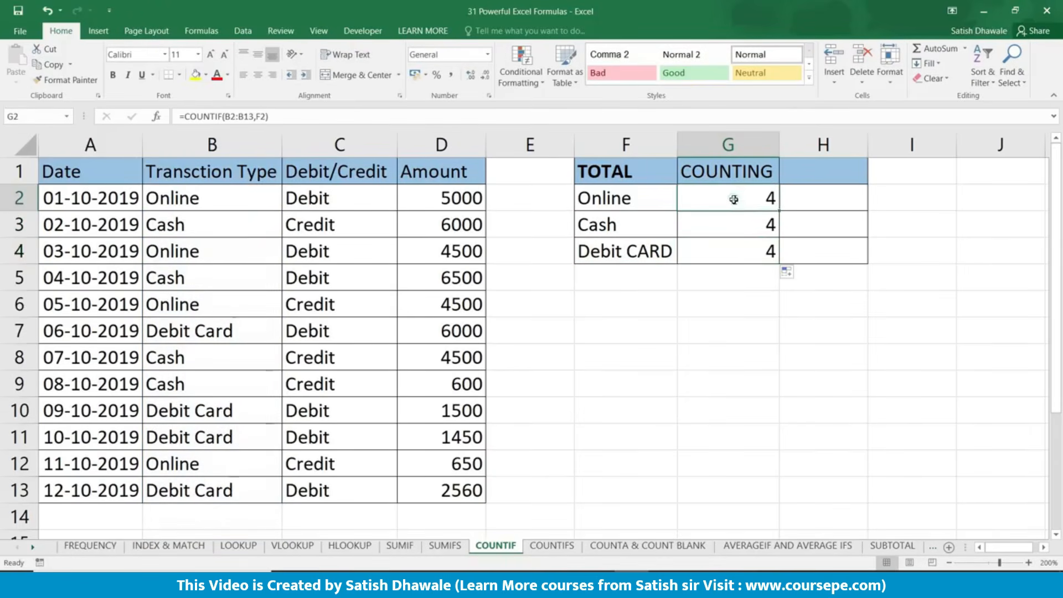
pyautogui.click(834, 198)
pyautogui.moveTo(795, 197); pyautogui.dragTo(774, 198)
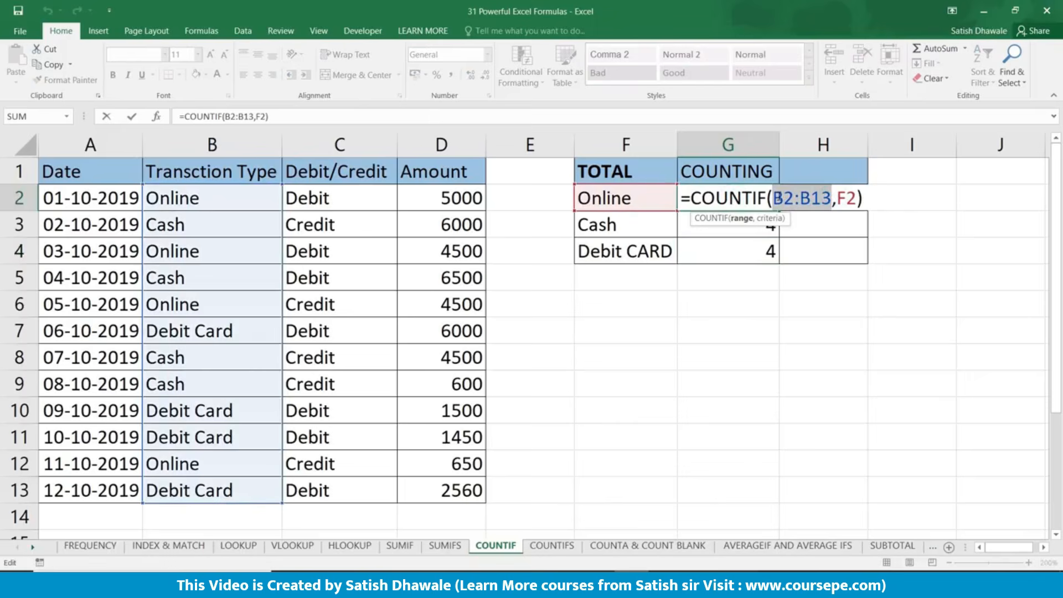
pyautogui.press('F4')
pyautogui.press('Return')
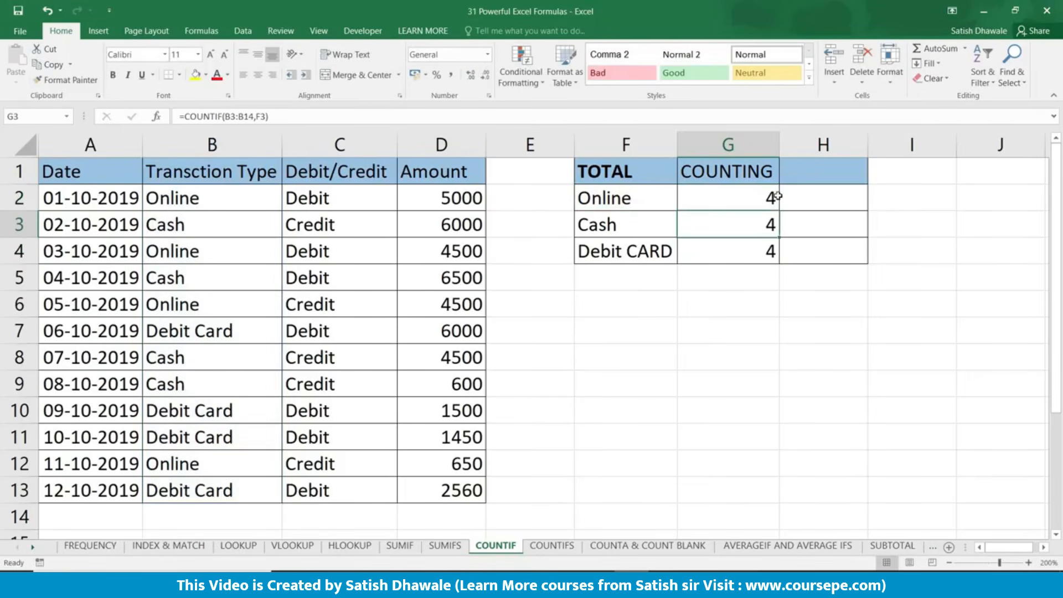
pyautogui.click(775, 199)
pyautogui.moveTo(779, 211); pyautogui.dragTo(774, 265)
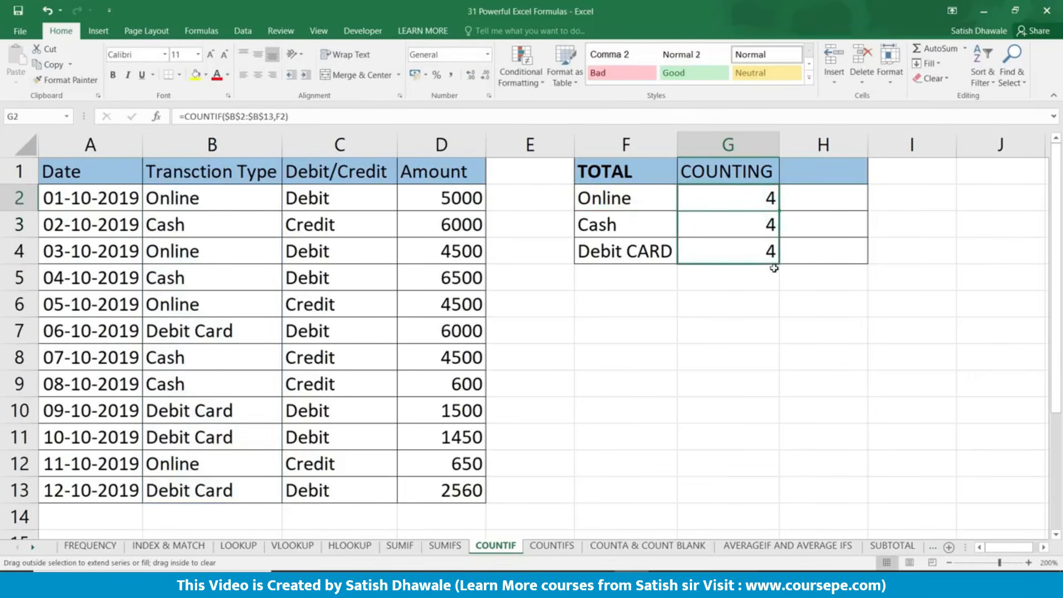
# Step: Check the locked range and the criteria reference in the COUNTIF formulas in G2, G3 and G4
pyautogui.doubleClick(759, 201)
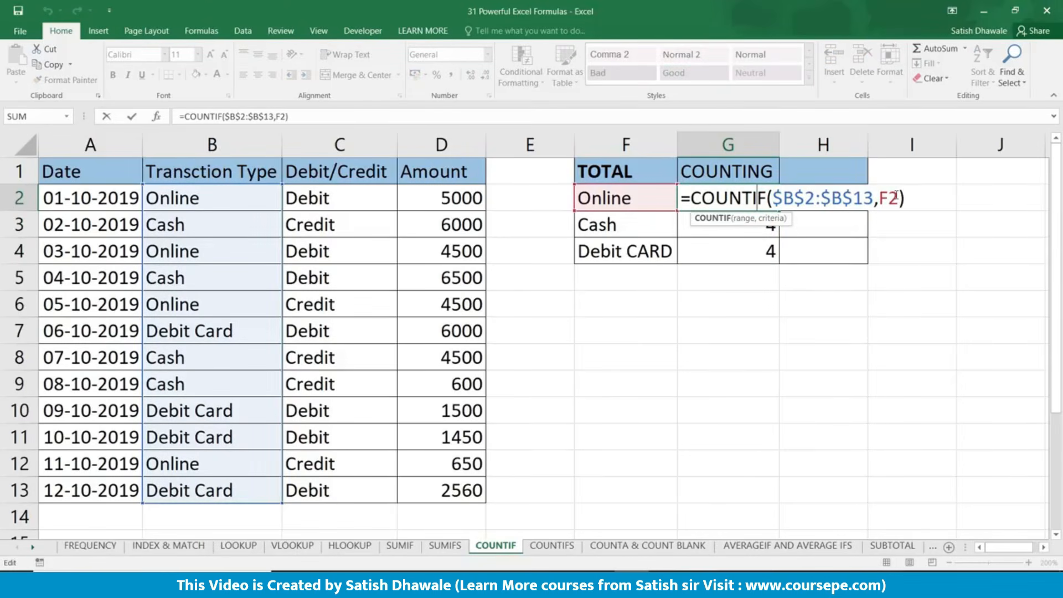
pyautogui.press('Return')
pyautogui.doubleClick(728, 221)
pyautogui.press('Return')
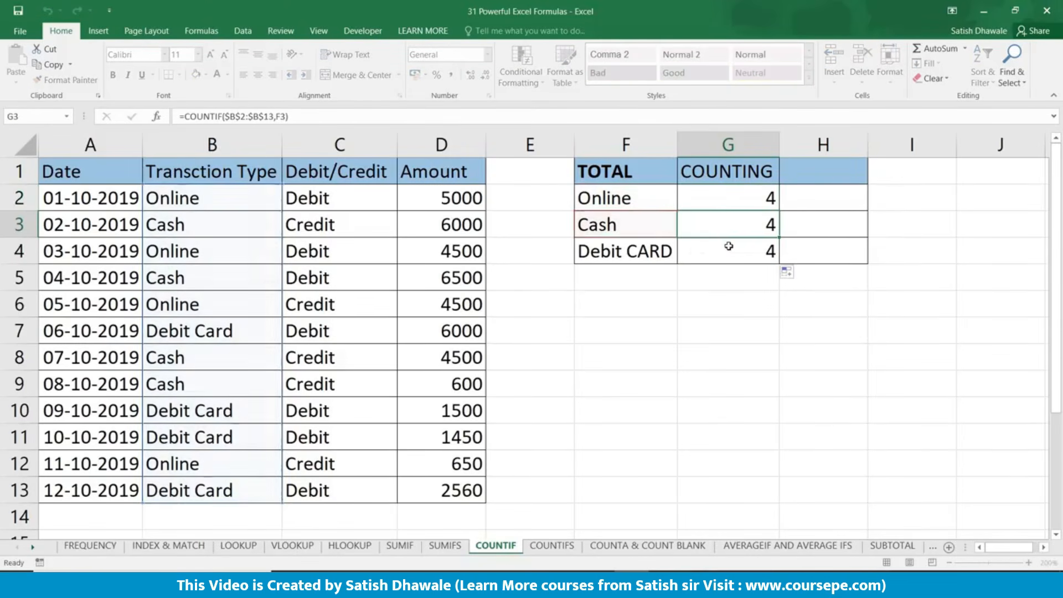
pyautogui.doubleClick(730, 247)
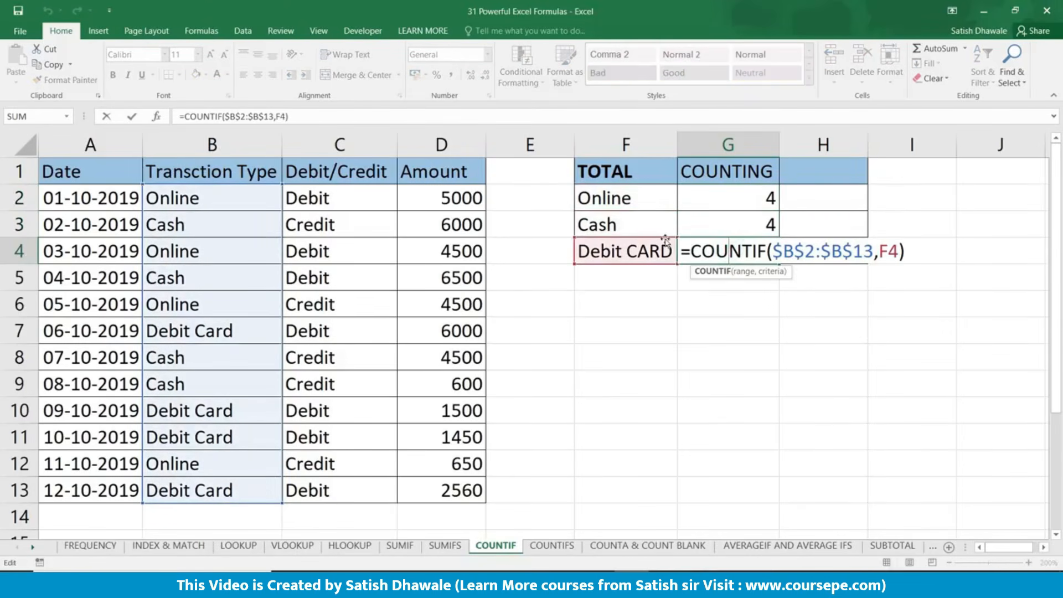
pyautogui.press('Escape')
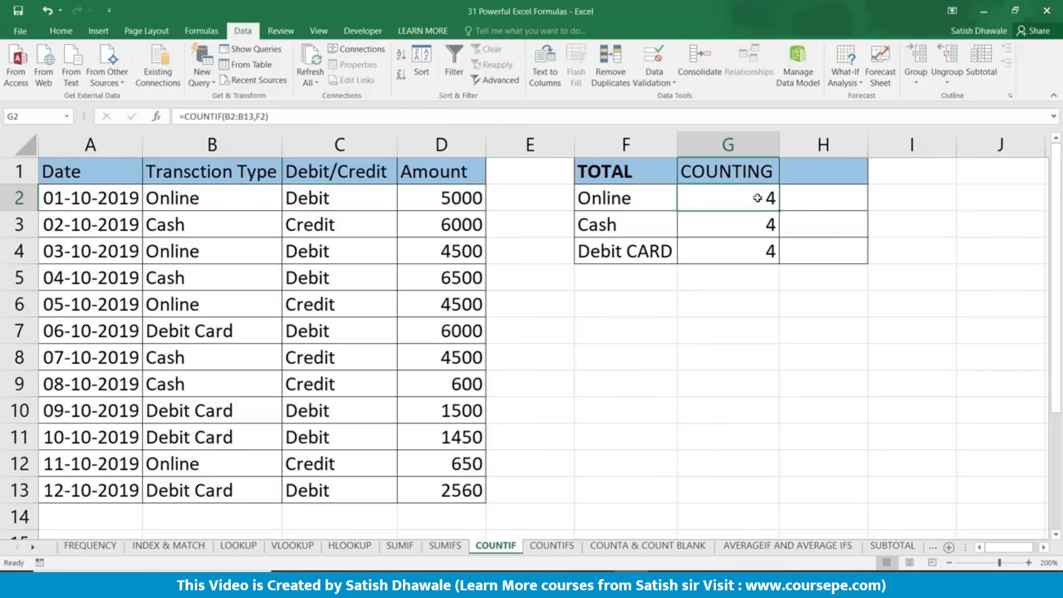
pyautogui.moveTo(758, 198); pyautogui.dragTo(762, 244)
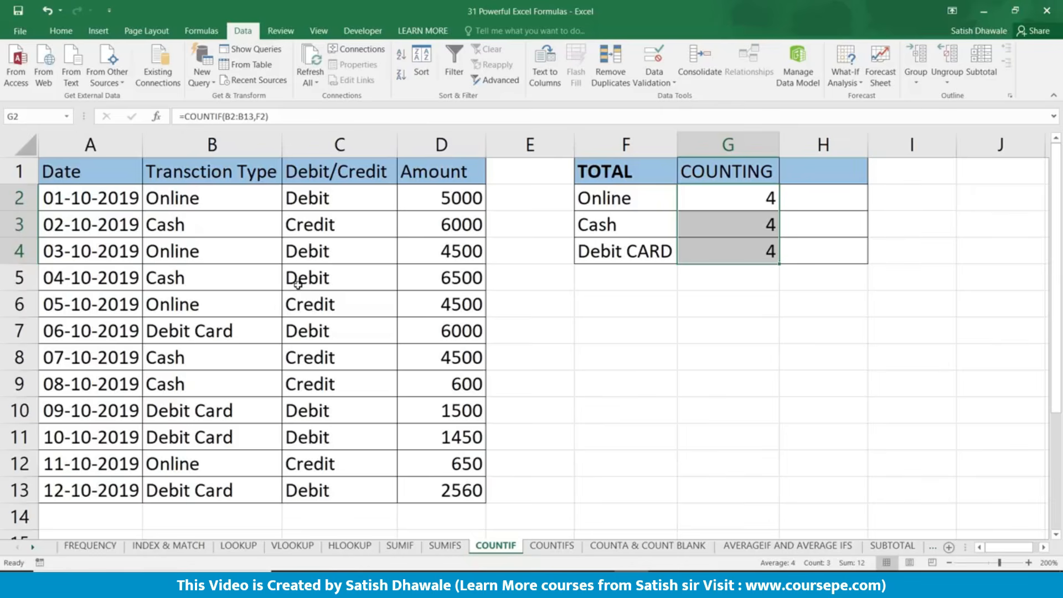
# Step: On the COUNTIFS sheet, start a COUNTIFS formula in G2 with criteria range B2:B13 and criterion F2
pyautogui.click(573, 555)
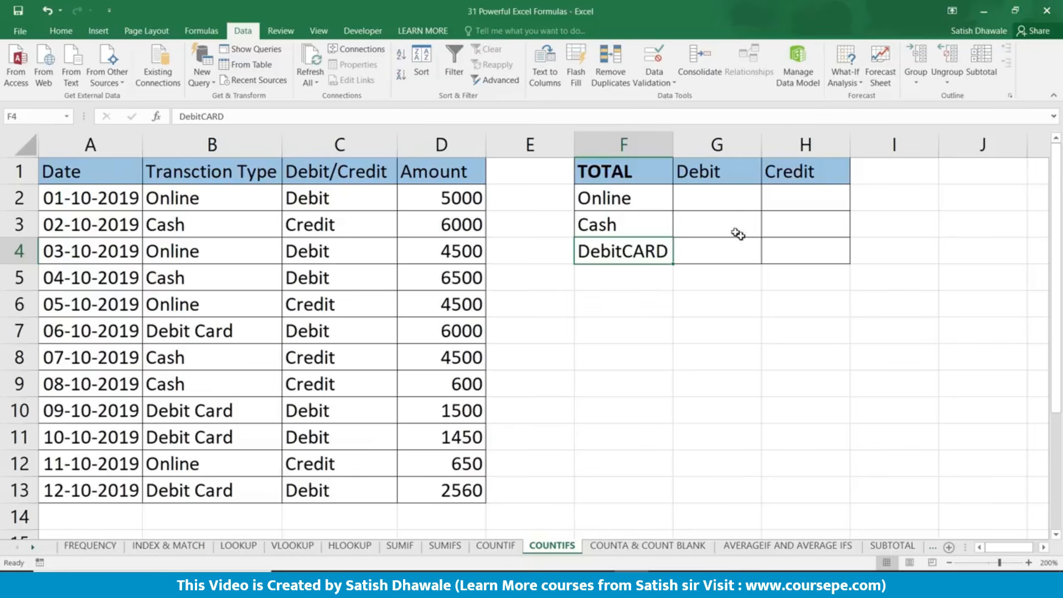
pyautogui.click(725, 207)
pyautogui.write('=')
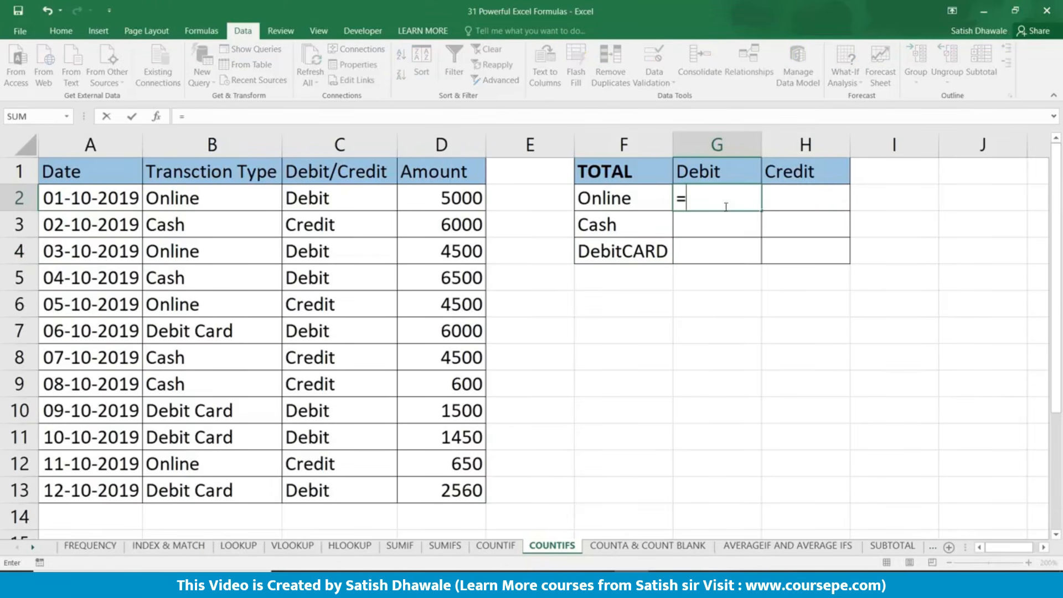
pyautogui.write('COUNTIFS')
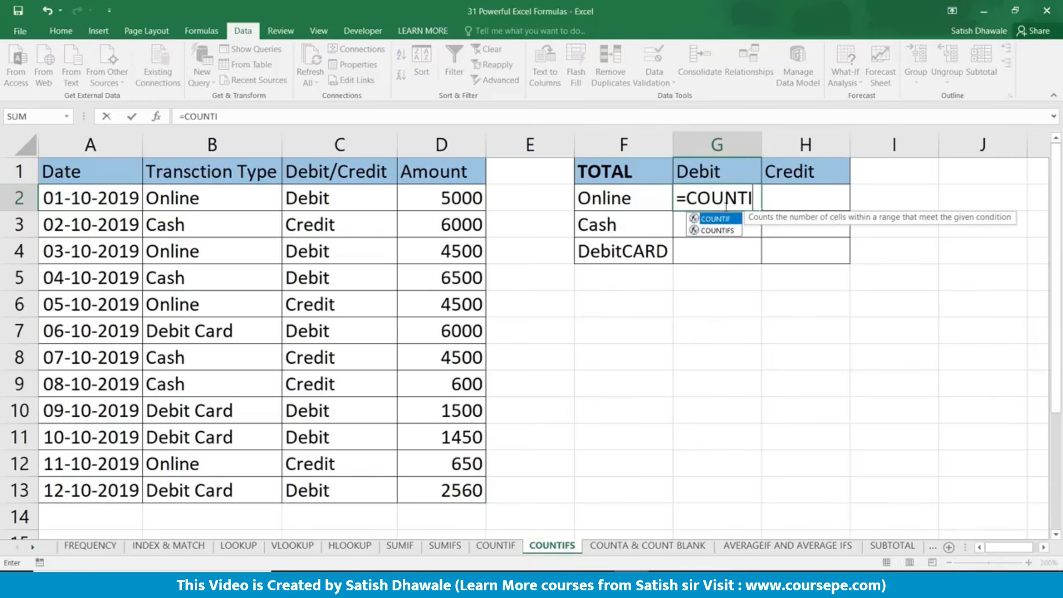
pyautogui.write('(')
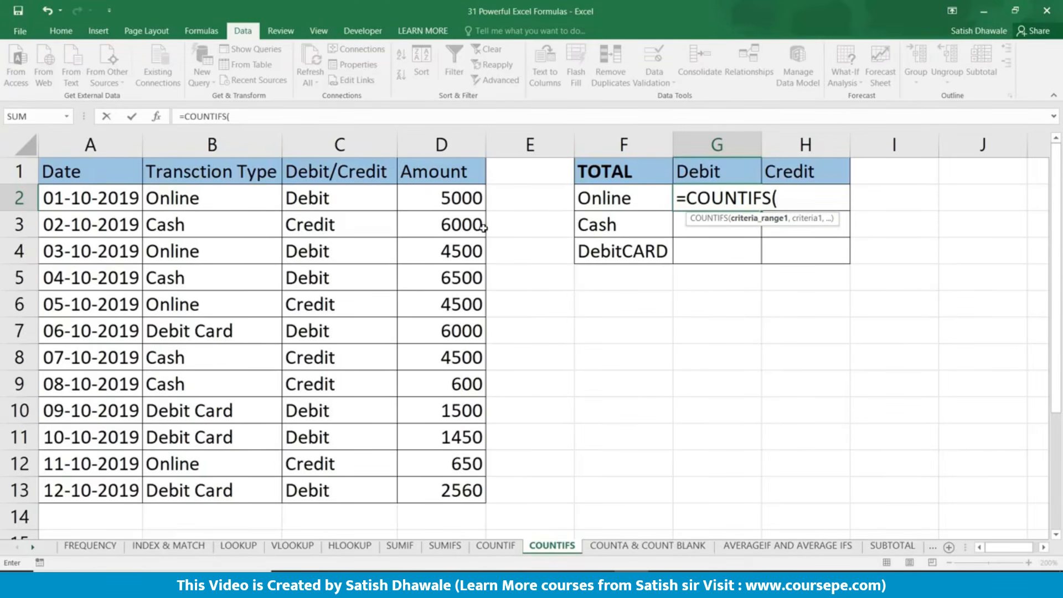
pyautogui.moveTo(224, 200); pyautogui.dragTo(239, 483)
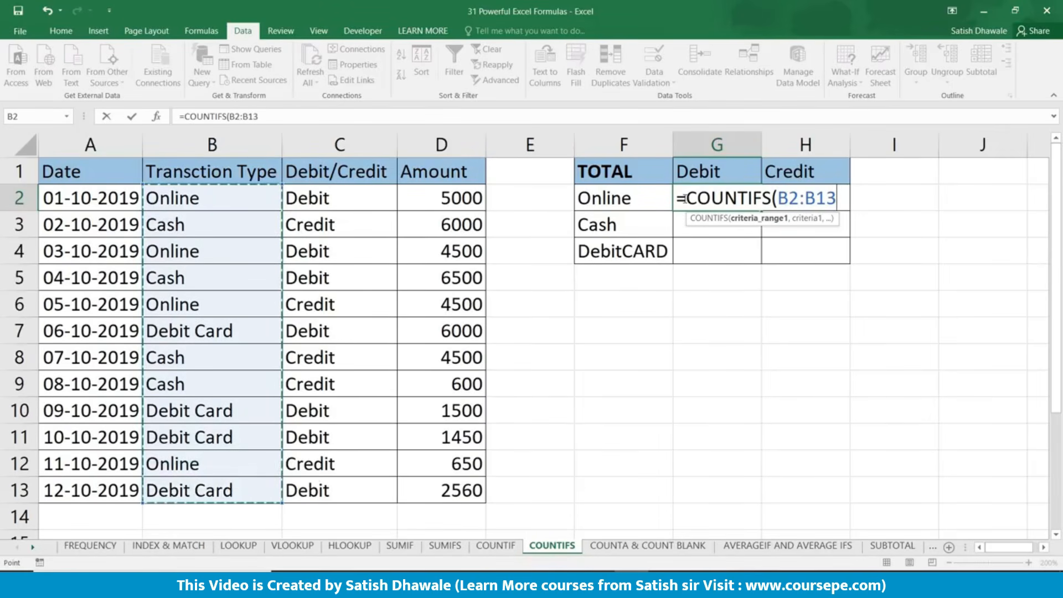
pyautogui.write(',')
pyautogui.click(635, 201)
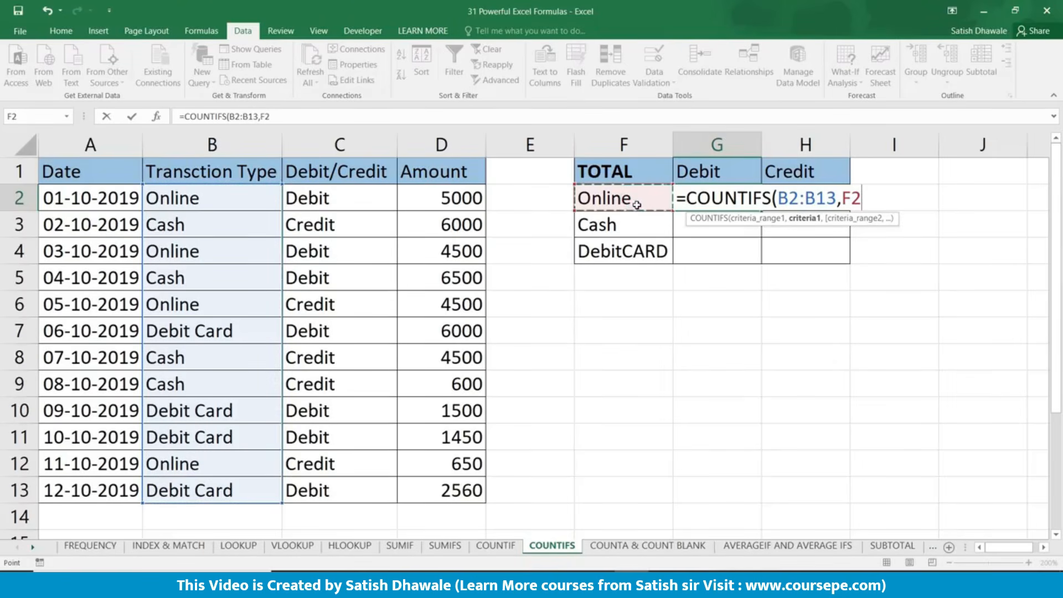
# Step: Add C2:C13 as the second criteria range with G1 as its criterion and complete the G2 formula
pyautogui.write(',')
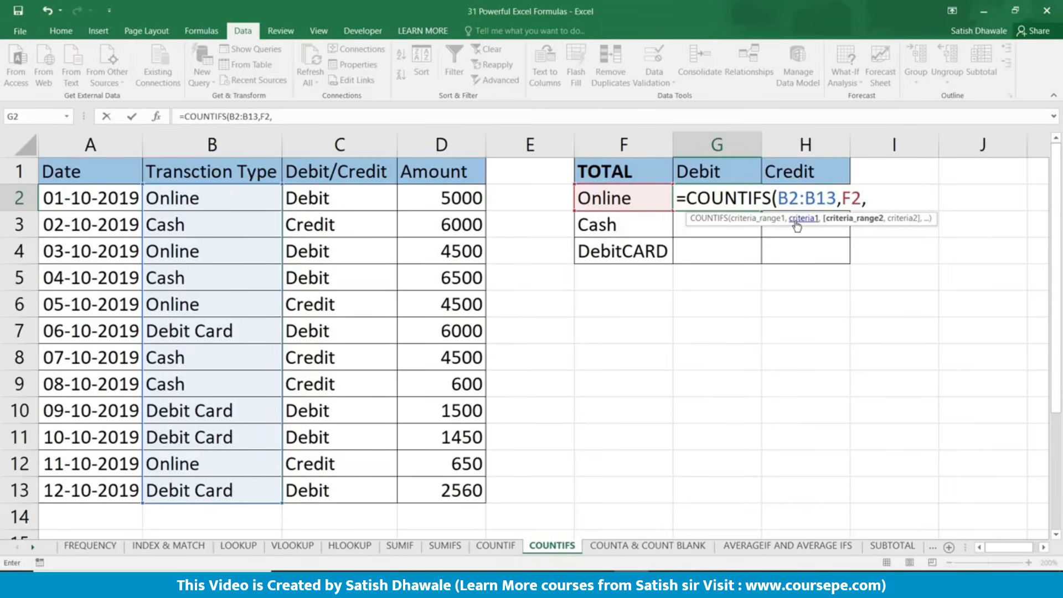
pyautogui.moveTo(340, 197); pyautogui.dragTo(349, 493)
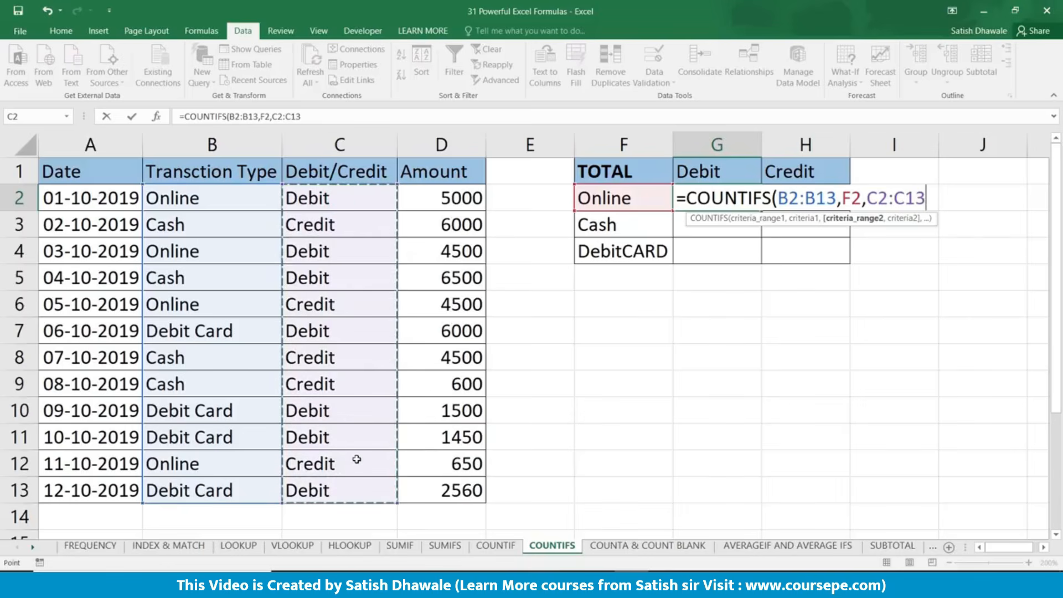
pyautogui.write(',')
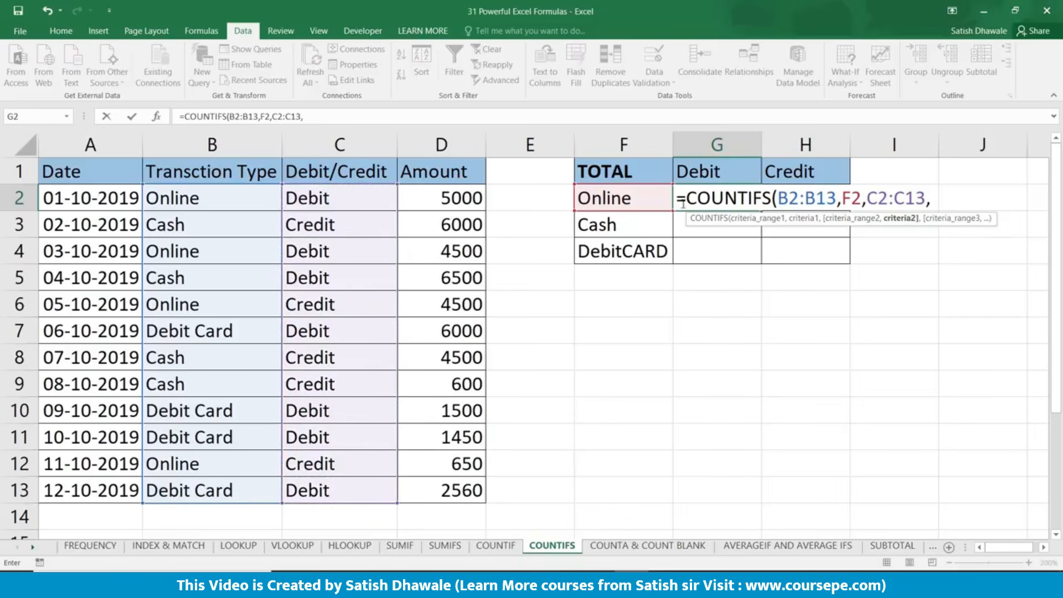
pyautogui.click(700, 172)
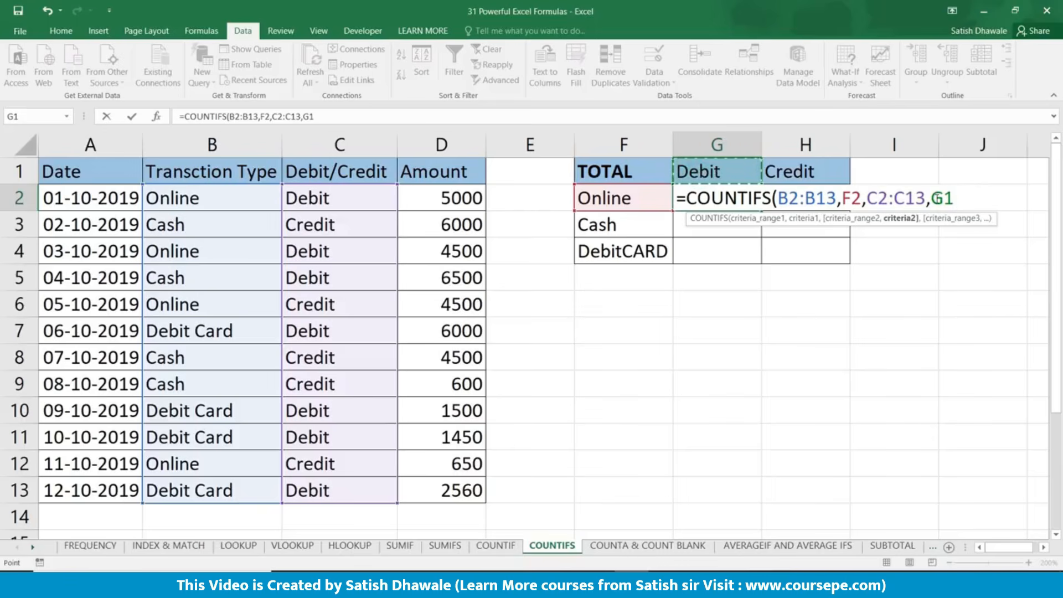
pyautogui.press('Return')
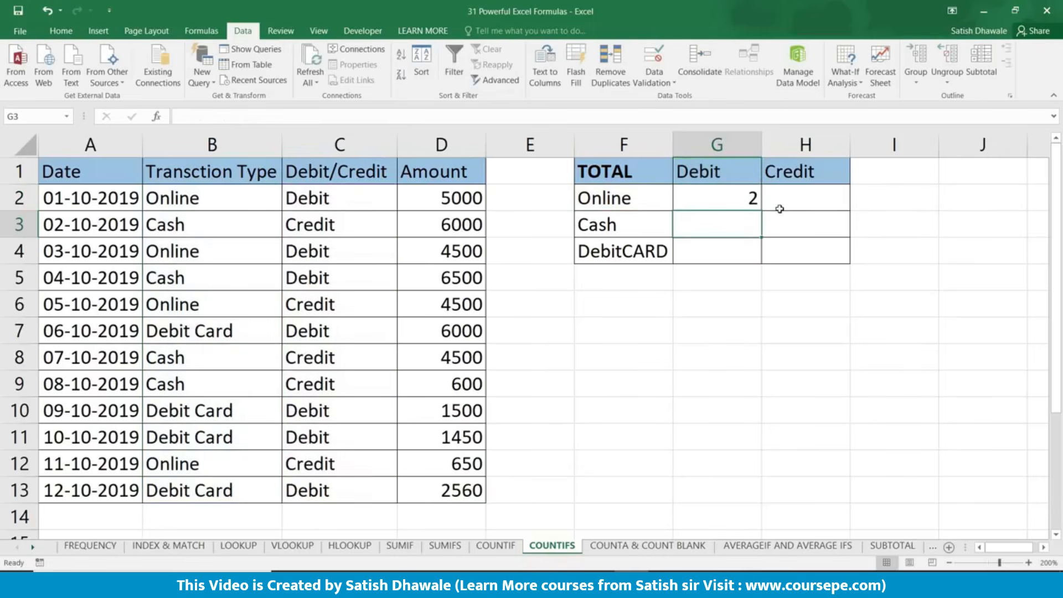
# Step: Make both criteria ranges in the G2 formula absolute as $B$2:$B$13 and $C$2:$C$13
pyautogui.doubleClick(732, 200)
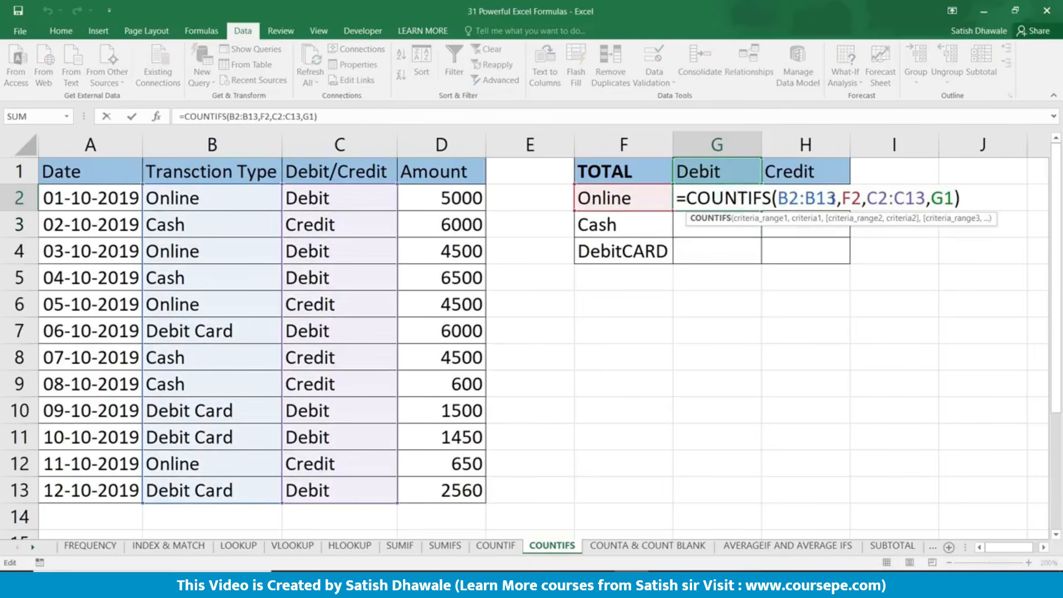
pyautogui.moveTo(835, 200); pyautogui.dragTo(780, 198)
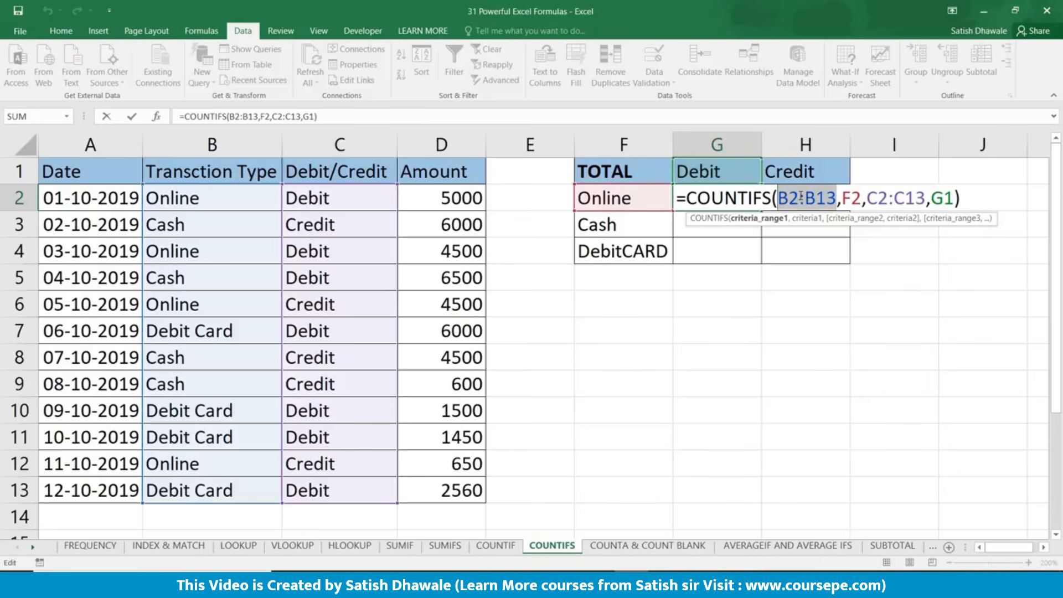
pyautogui.press('F4')
pyautogui.moveTo(967, 199); pyautogui.dragTo(910, 199)
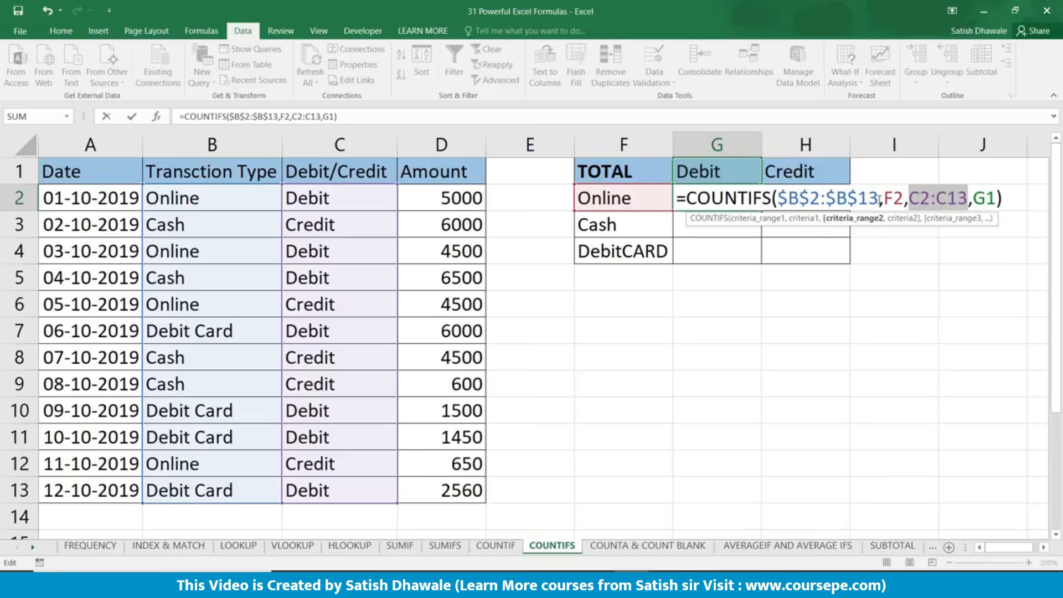
pyautogui.press('F4')
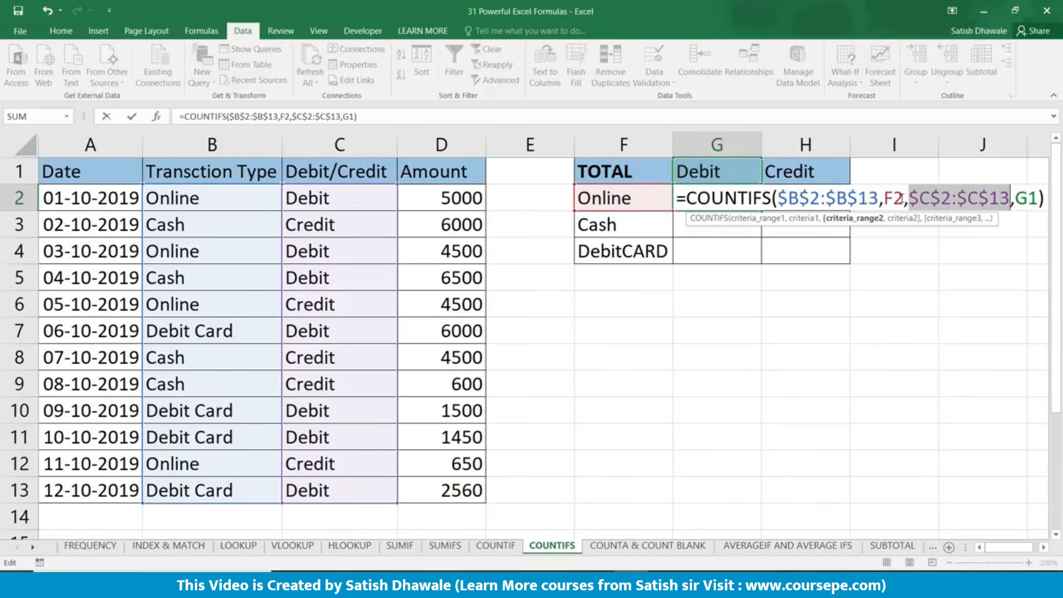
# Step: Change the criteria in the G2 formula to the mixed references $F2 and G$1 and confirm the formula
pyautogui.moveTo(904, 199); pyautogui.dragTo(886, 199)
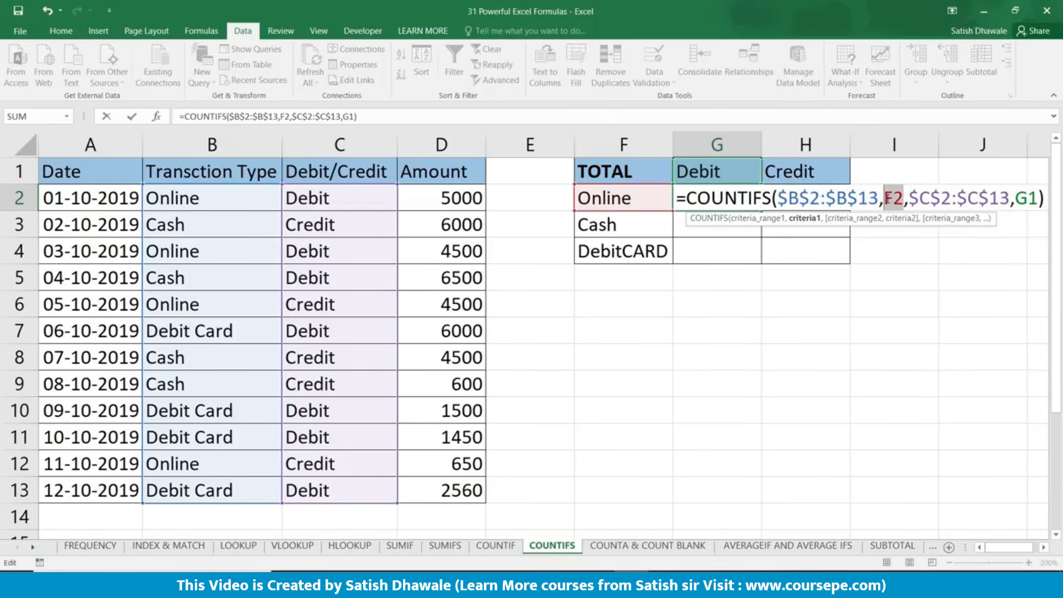
pyautogui.click(905, 197)
pyautogui.write('$')
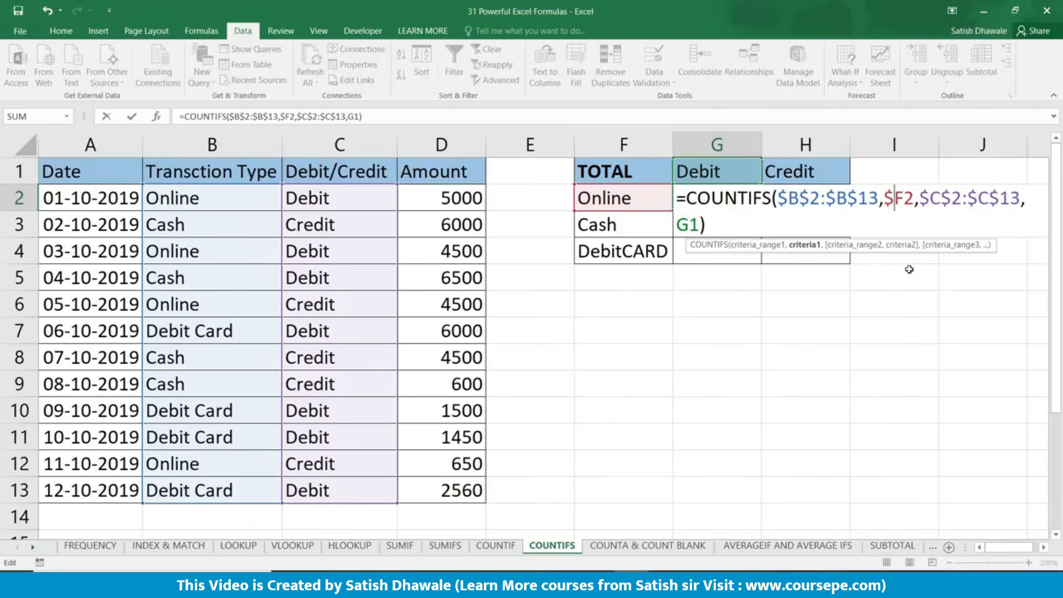
pyautogui.click(690, 226)
pyautogui.write('$')
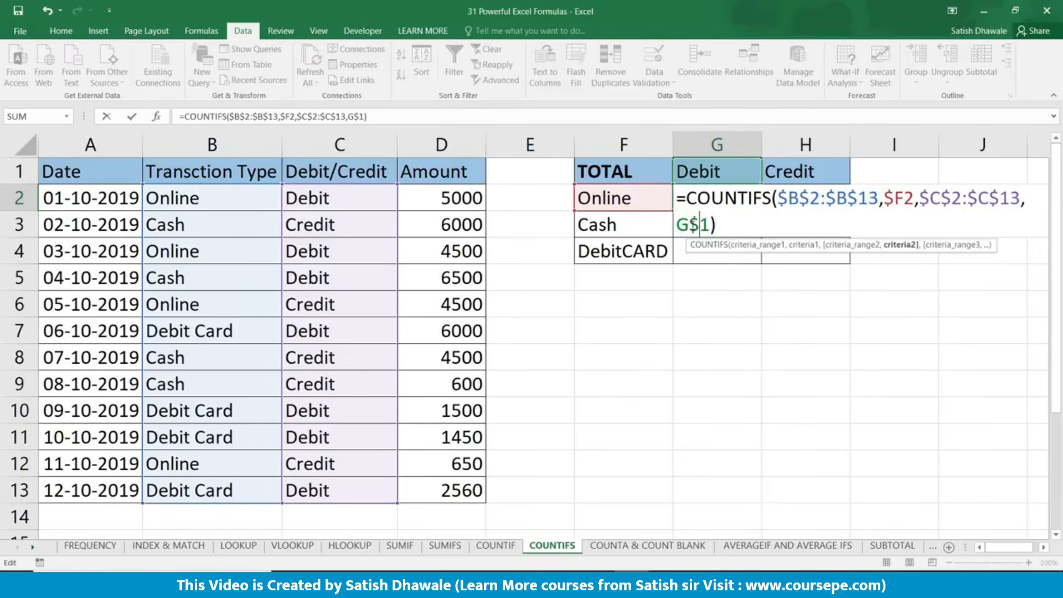
pyautogui.press('Return')
# Step: Copy the G2 formula down to G4 and across the Credit column to H4
pyautogui.click(708, 200)
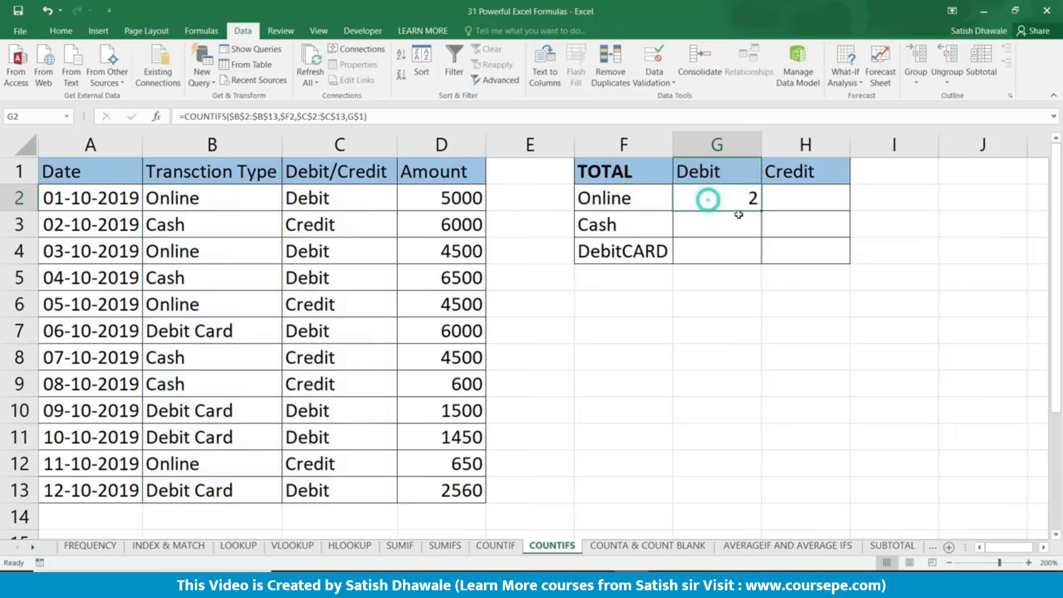
pyautogui.moveTo(761, 211); pyautogui.dragTo(759, 270)
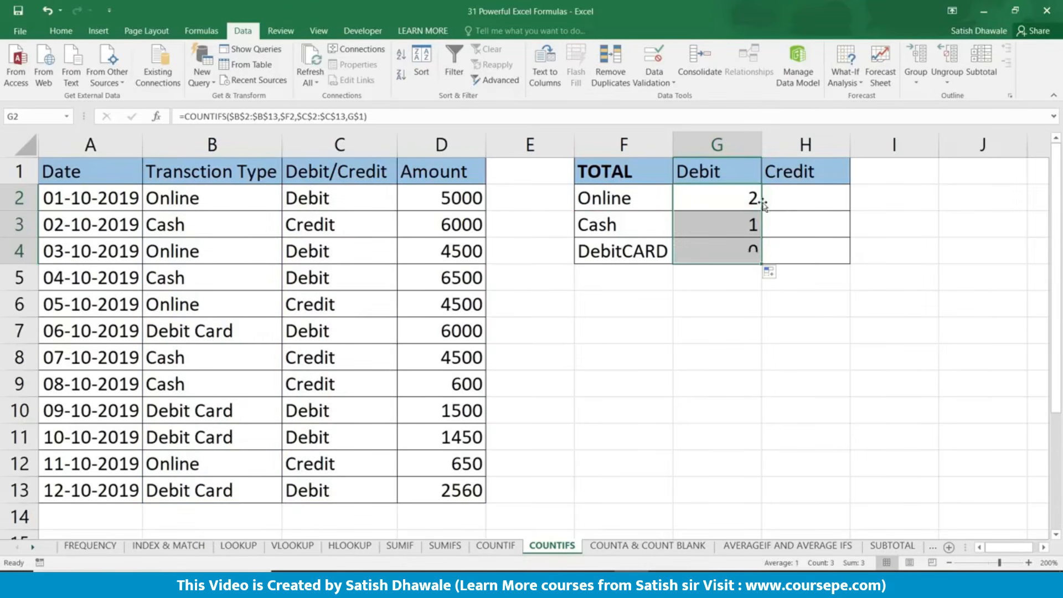
pyautogui.click(760, 204)
pyautogui.moveTo(764, 211); pyautogui.dragTo(840, 251)
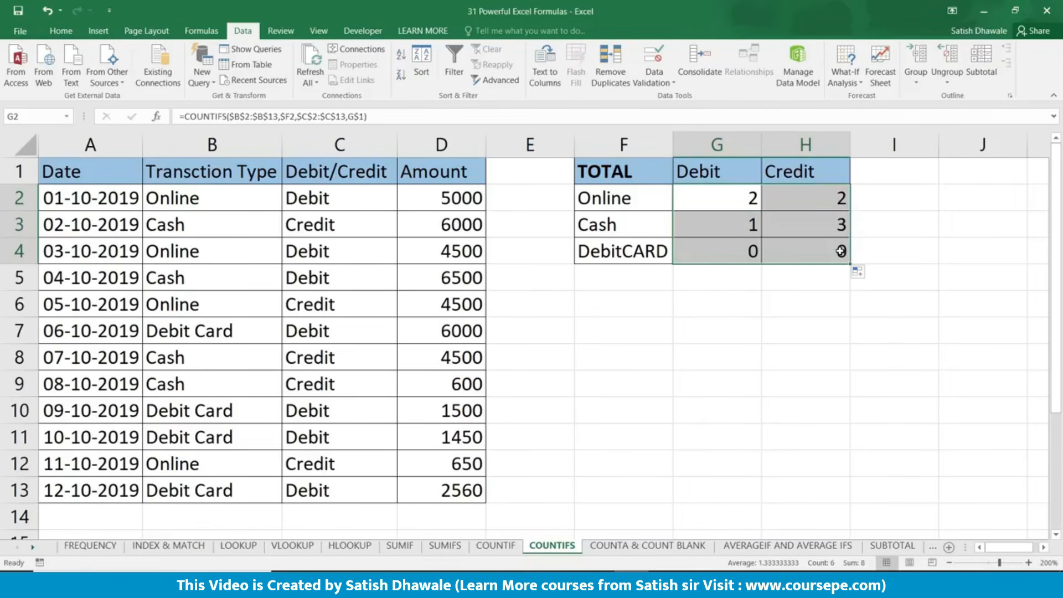
# Step: Correct the label in F4 to "Debit CARD" and fit column F to its contents
pyautogui.click(624, 250)
pyautogui.doubleClick(624, 250)
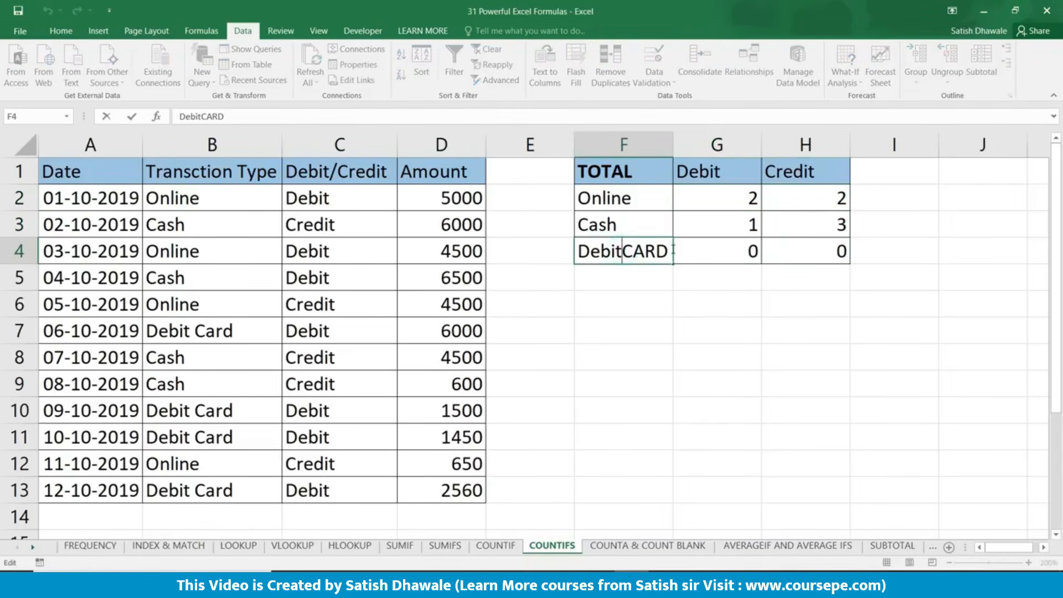
pyautogui.press('Return')
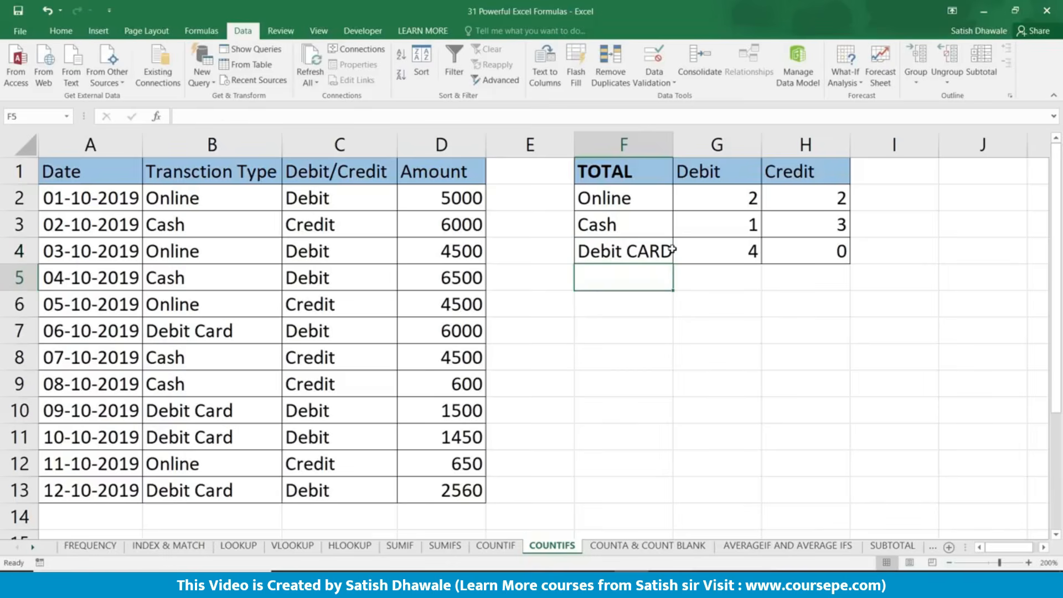
pyautogui.doubleClick(673, 138)
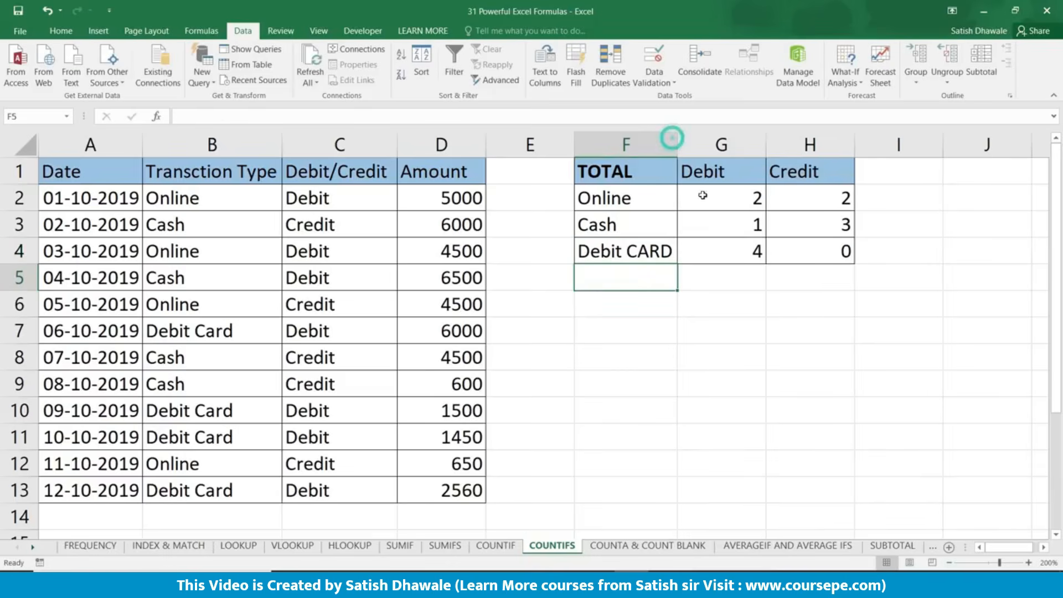
pyautogui.click(727, 248)
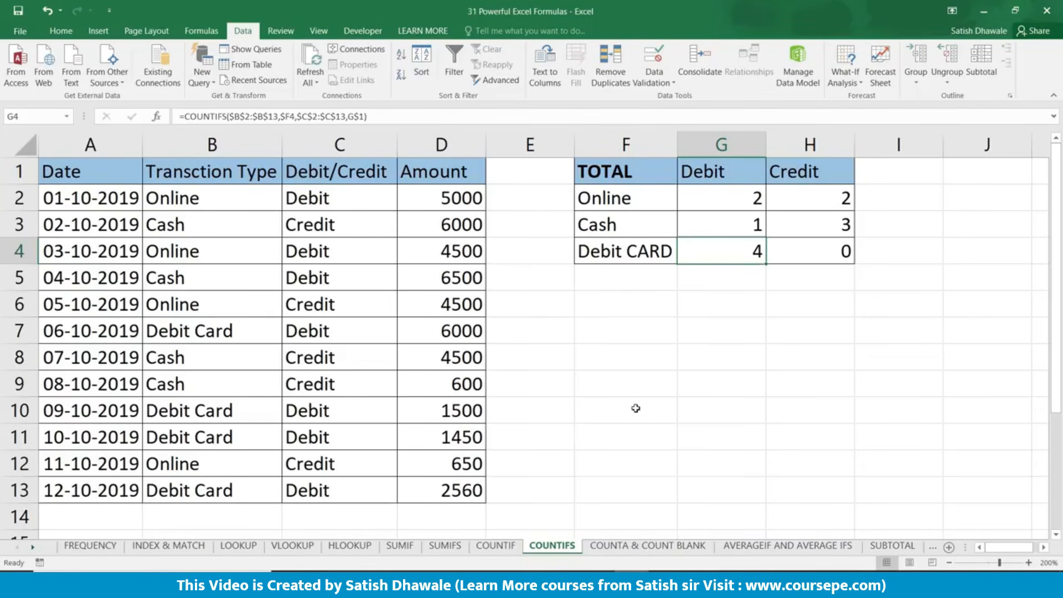
# Step: Open the COUNTA & COUNT BLANK sheet and examine the seat grid C3:U15 and the BOOKED, PENDING, MALE and FEMALE summary rows
pyautogui.click(633, 547)
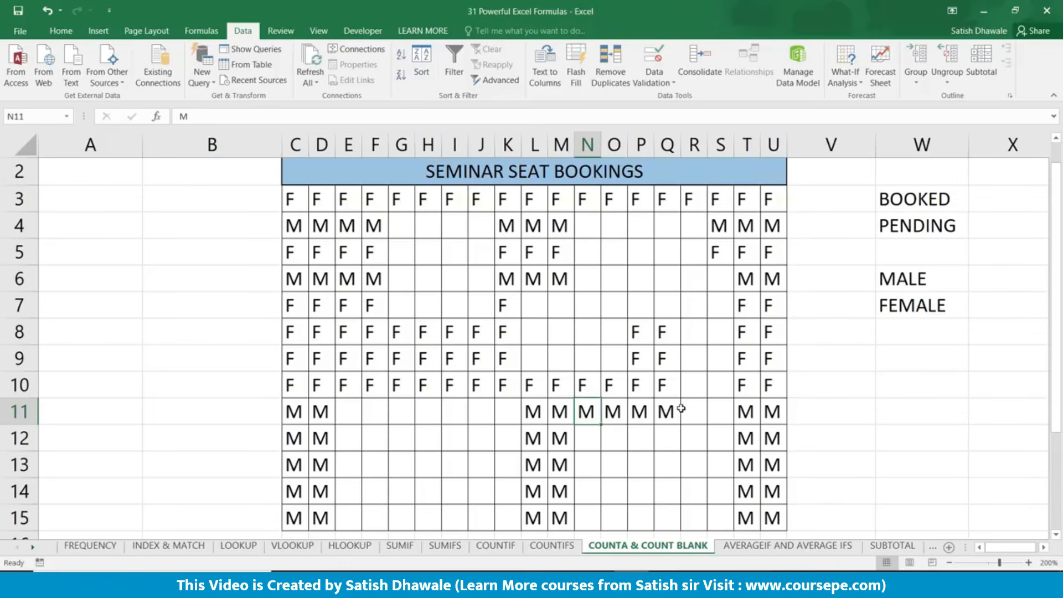
pyautogui.click(1044, 548)
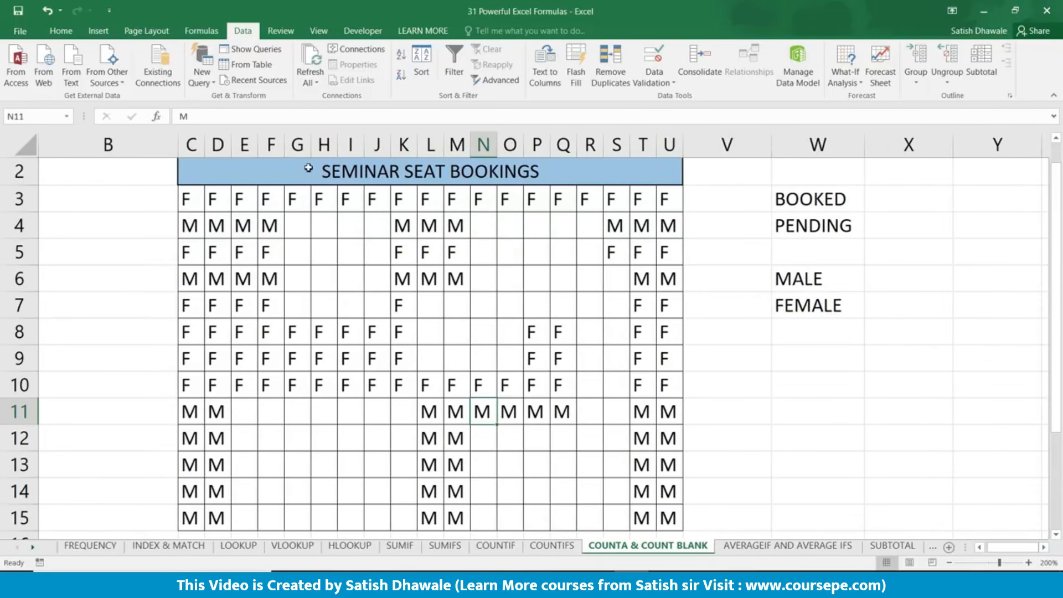
pyautogui.moveTo(309, 168); pyautogui.dragTo(373, 478)
pyautogui.click(350, 385)
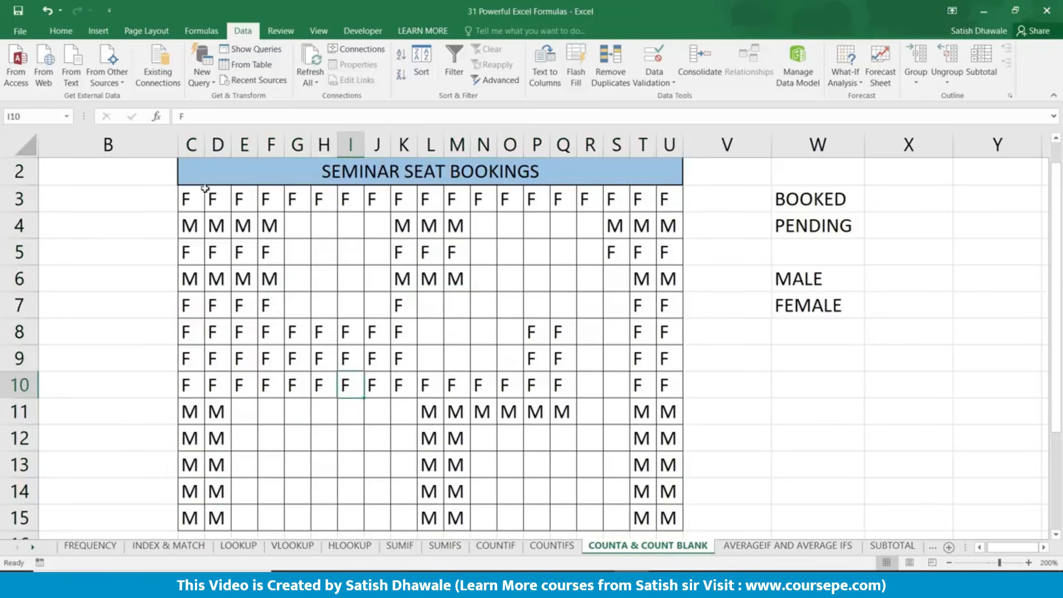
pyautogui.moveTo(197, 198); pyautogui.dragTo(665, 514)
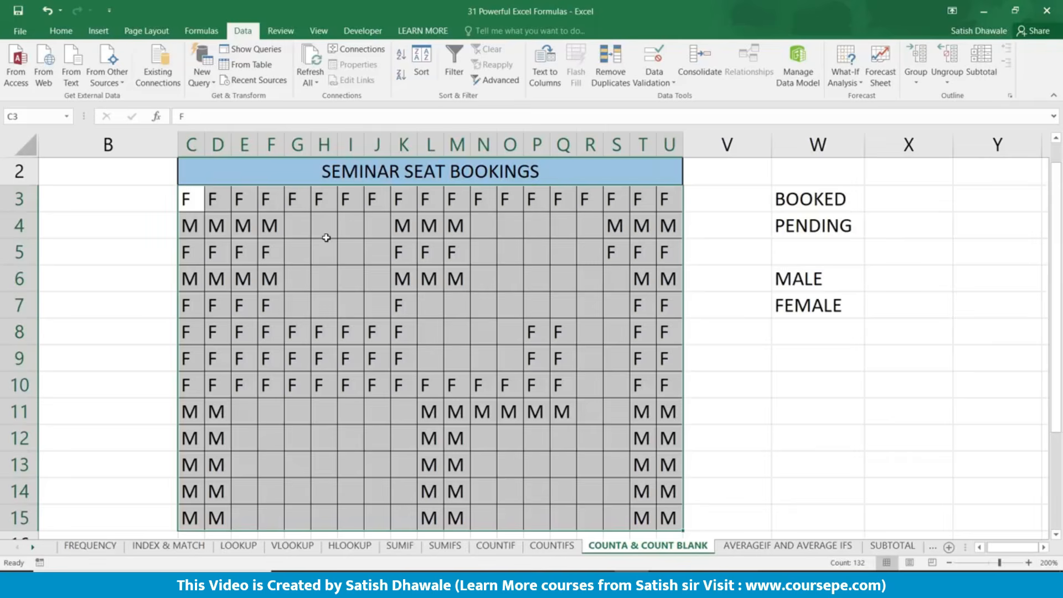
pyautogui.click(818, 321)
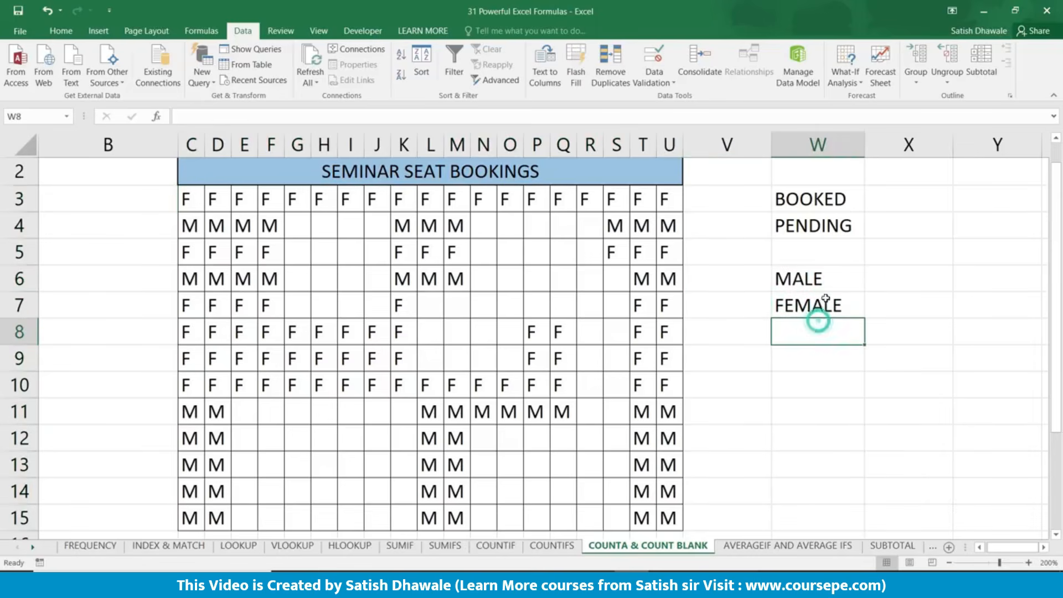
pyautogui.click(825, 280)
pyautogui.click(828, 304)
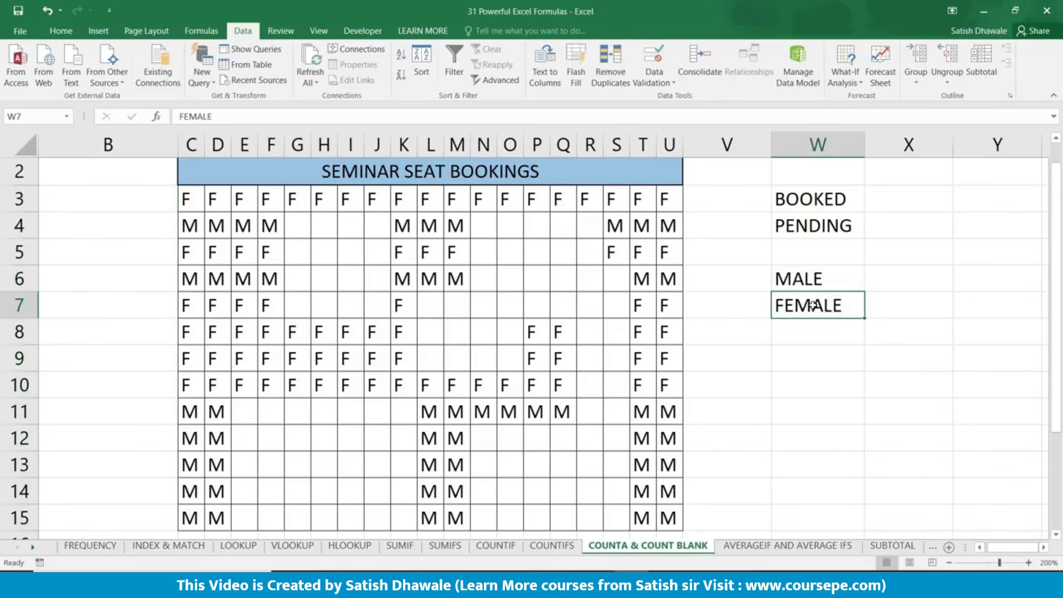
pyautogui.click(896, 279)
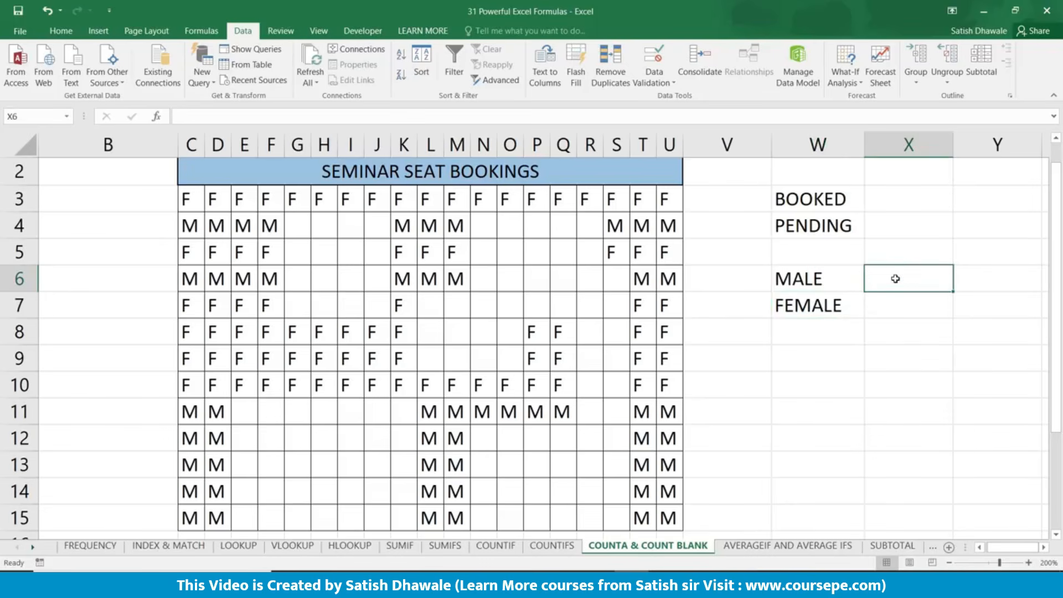
pyautogui.click(877, 203)
pyautogui.click(875, 224)
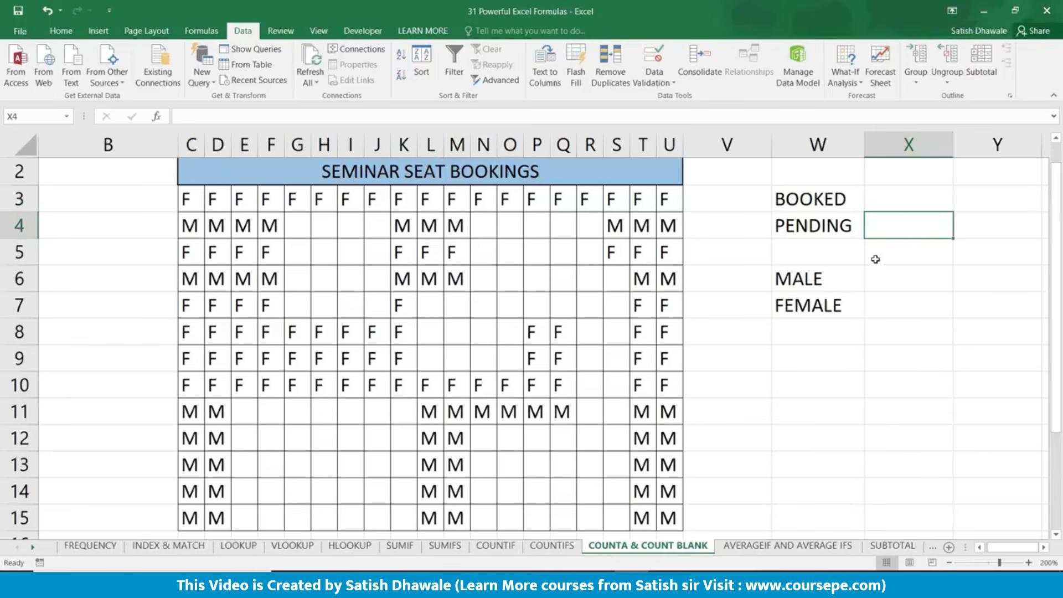
# Step: Count the booked seats in X3 with a COUNTA formula over the seat grid C3:U15
pyautogui.click(888, 206)
pyautogui.write('=COUN')
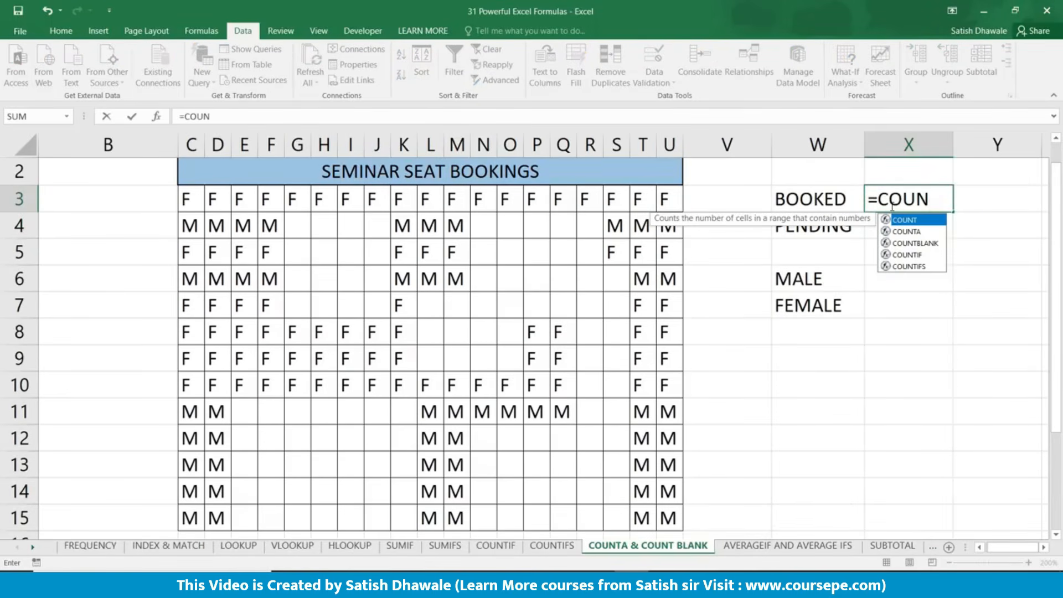
pyautogui.press('Down')
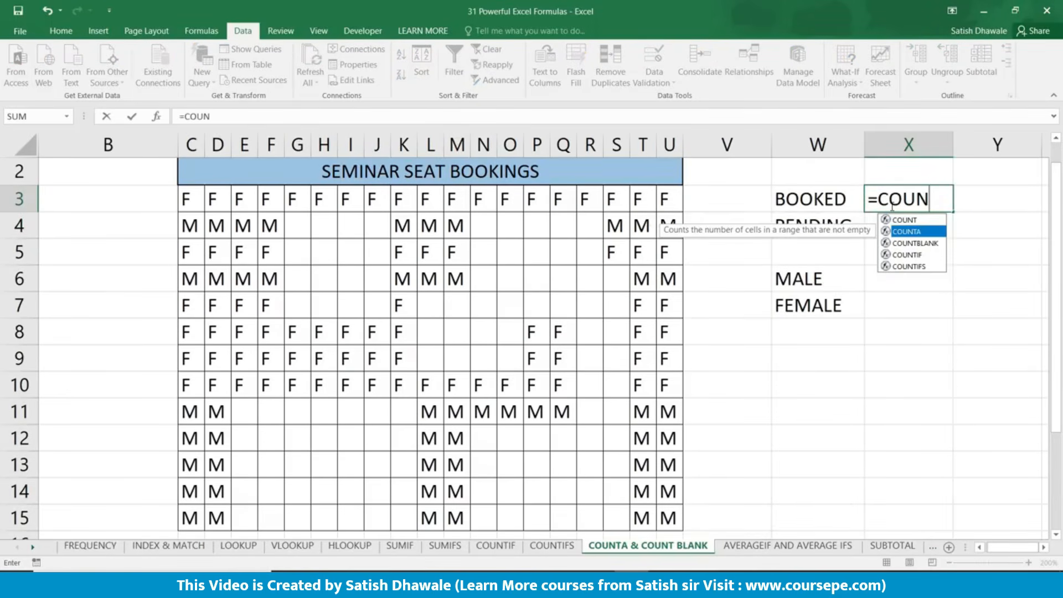
pyautogui.press('Tab')
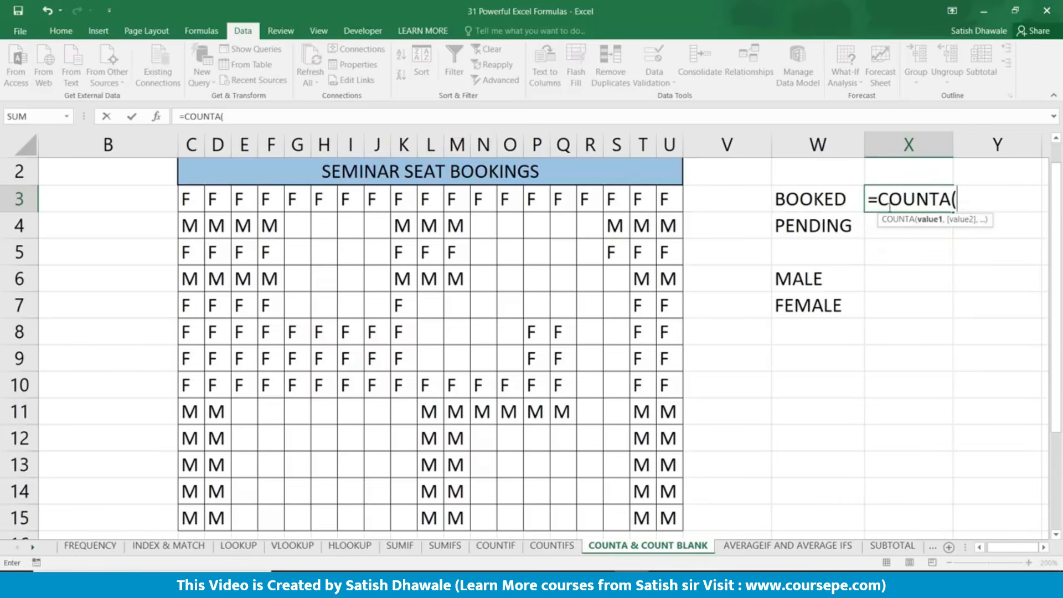
pyautogui.moveTo(195, 198); pyautogui.dragTo(674, 514)
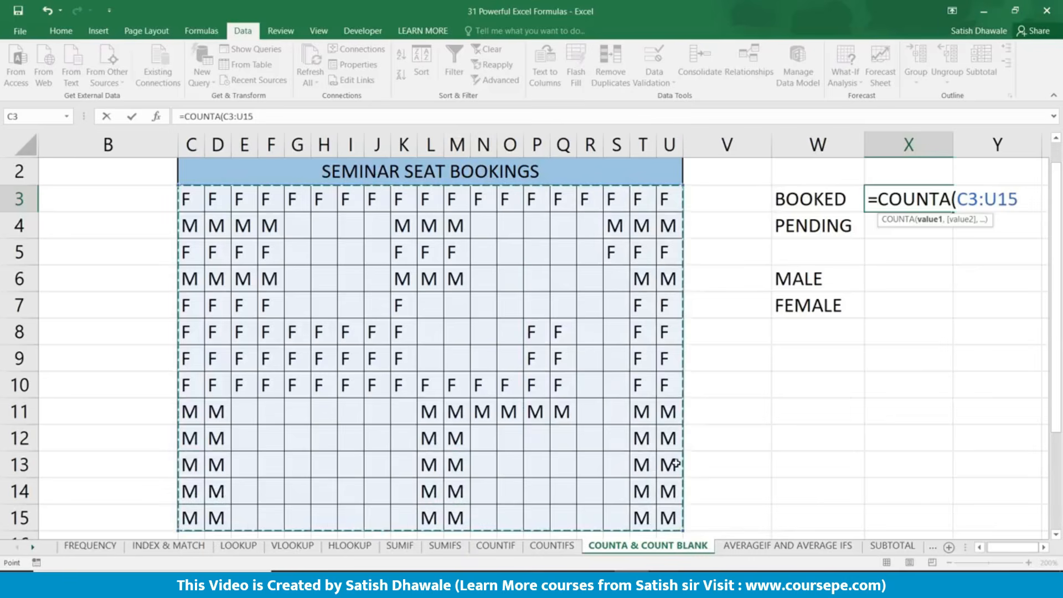
pyautogui.press('Return')
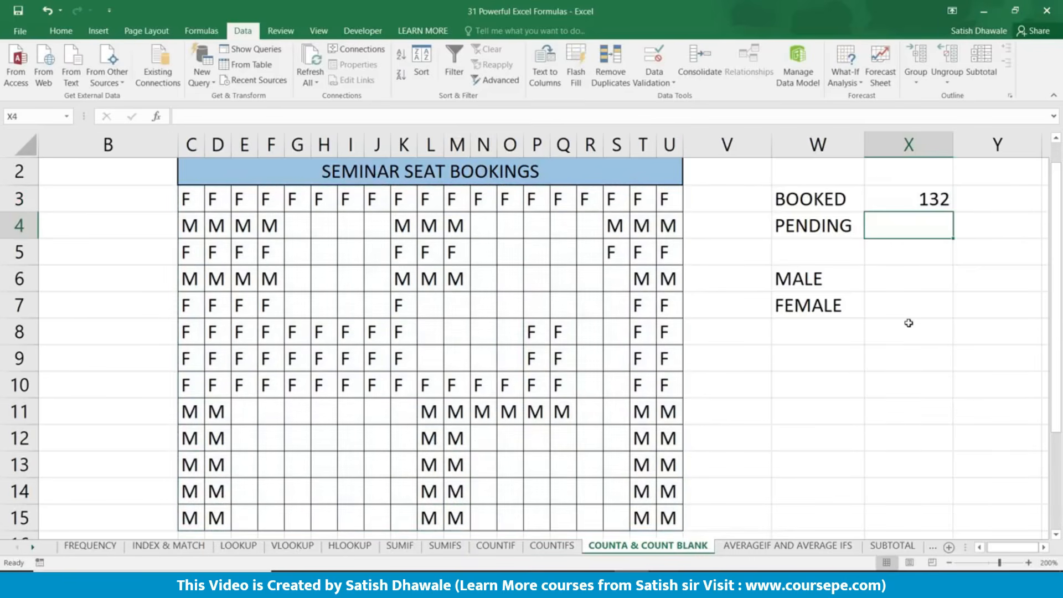
# Step: Count the pending seats in X4 with a COUNTBLANK formula over the seat grid C3:U15
pyautogui.write('=')
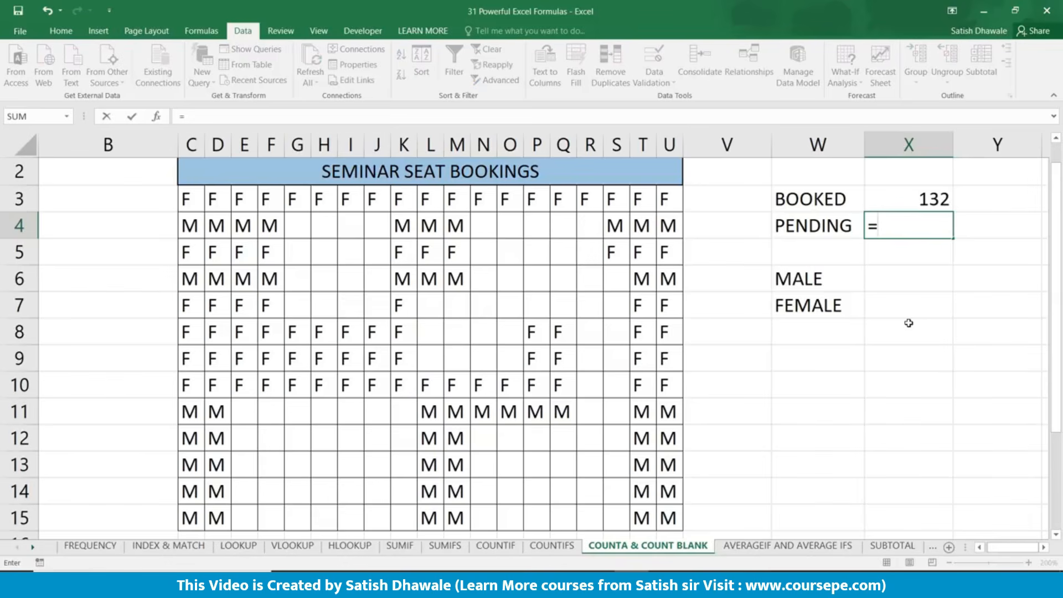
pyautogui.write('COUN')
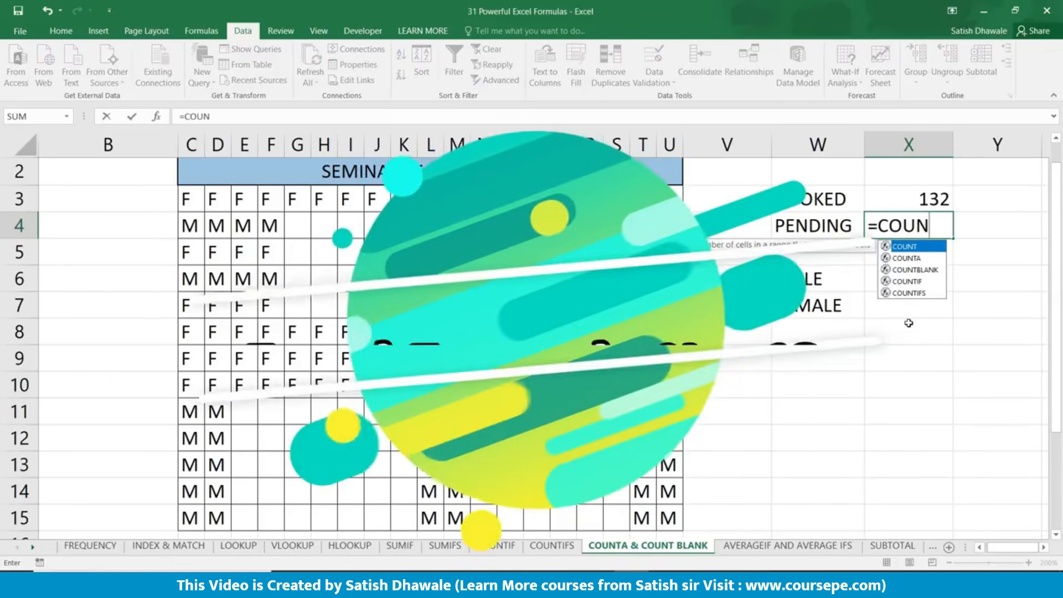
pyautogui.press('Down')
pyautogui.press('Down')
pyautogui.press('Tab')
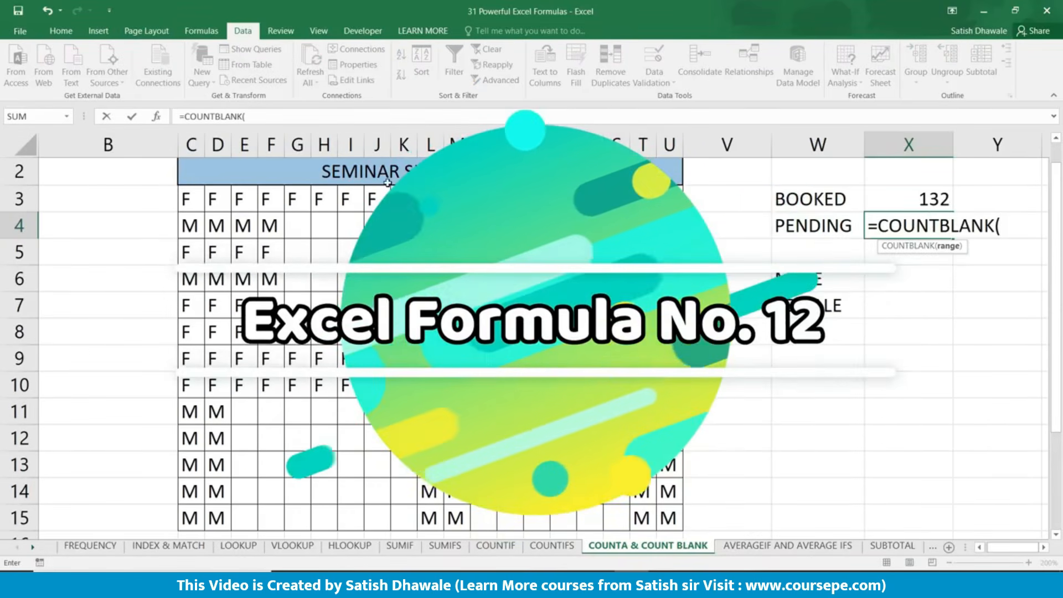
pyautogui.moveTo(187, 198); pyautogui.dragTo(668, 515)
pyautogui.press('Return')
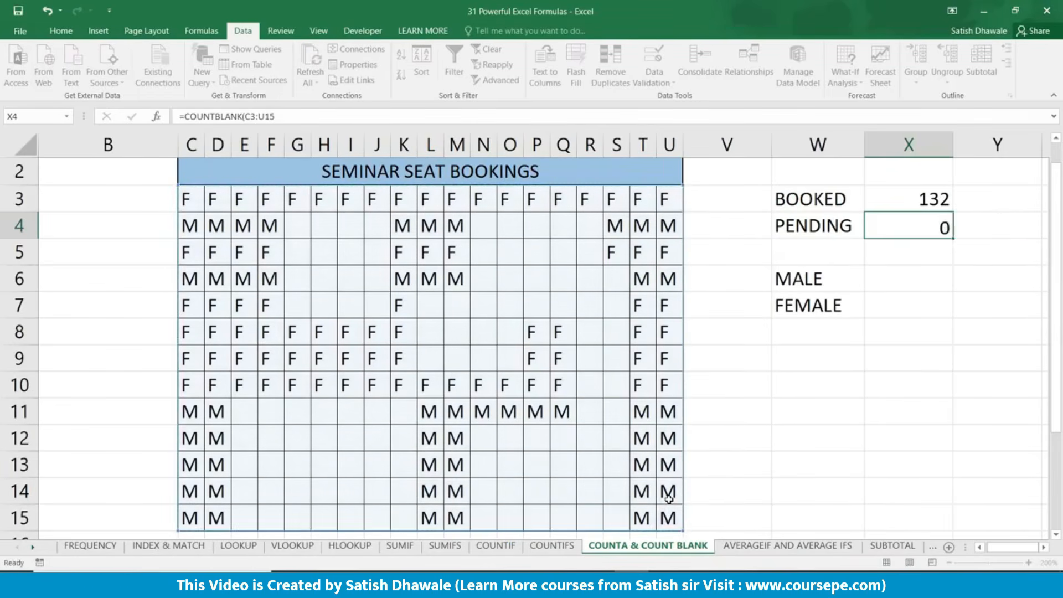
pyautogui.click(917, 226)
# Step: Book two empty seats by entering M in O5 and F in O6, and check the BOOKED and PENDING counts
pyautogui.click(485, 255)
pyautogui.click(520, 252)
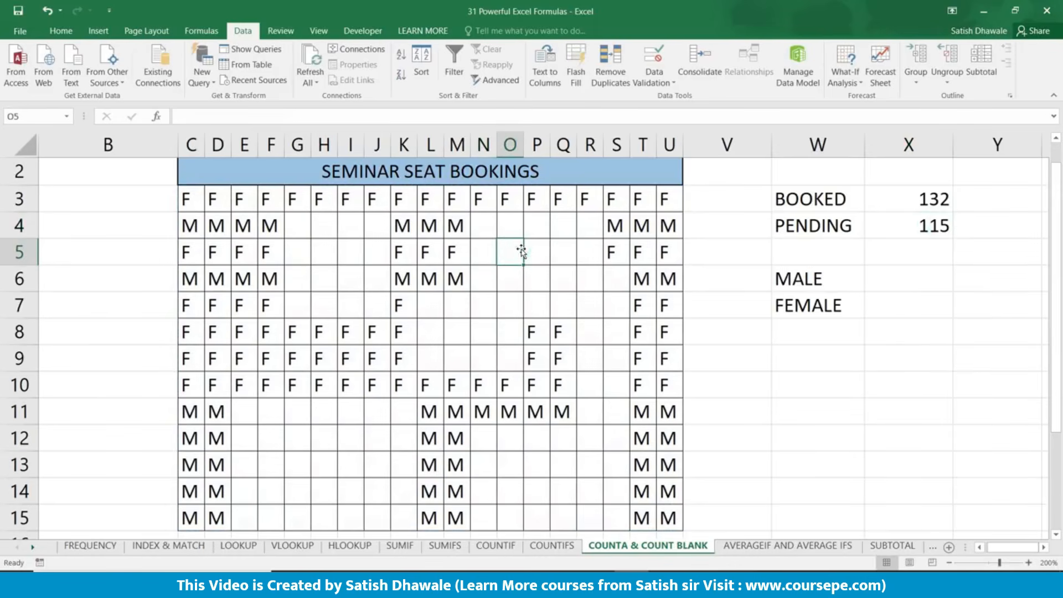
pyautogui.write('M')
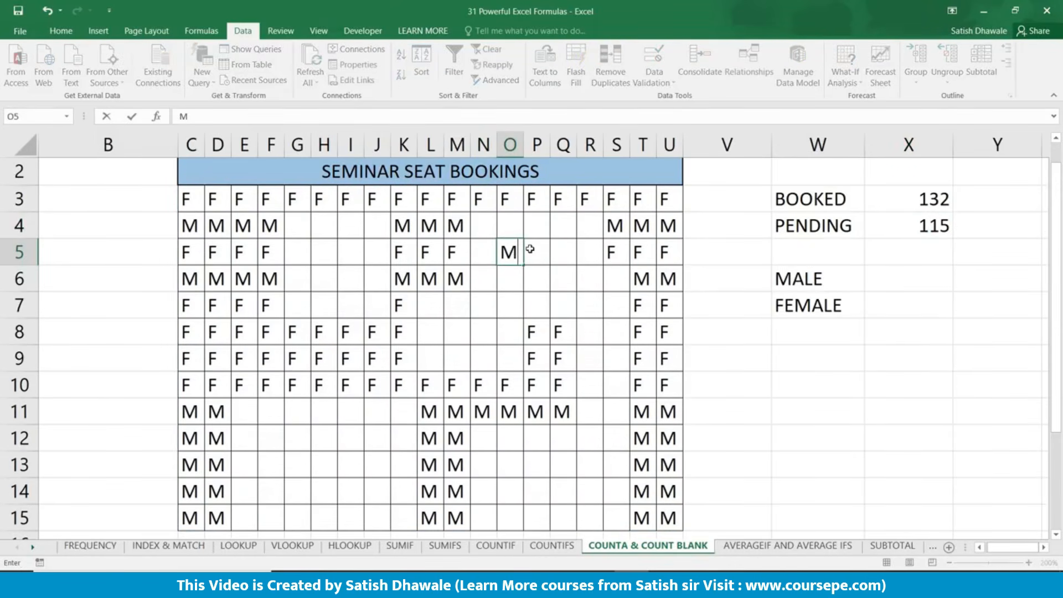
pyautogui.press('Return')
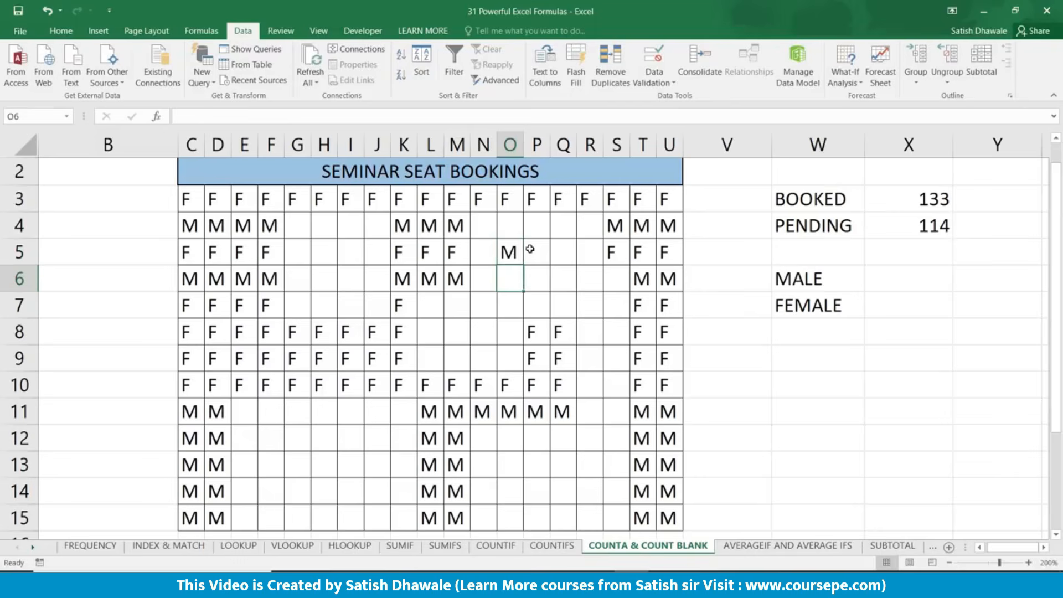
pyautogui.write('F')
pyautogui.press('Return')
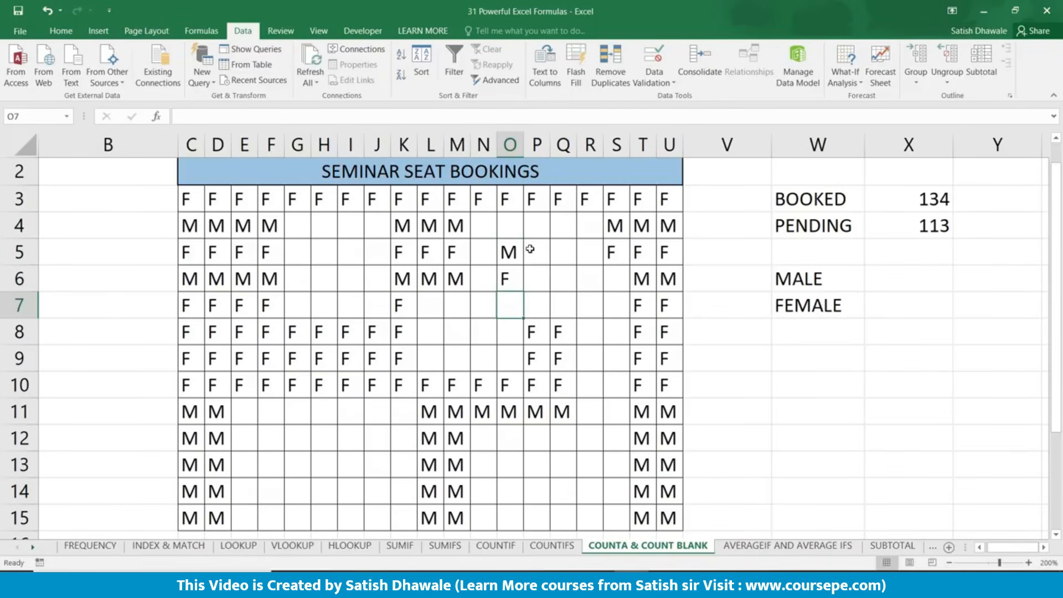
pyautogui.click(928, 202)
pyautogui.click(923, 227)
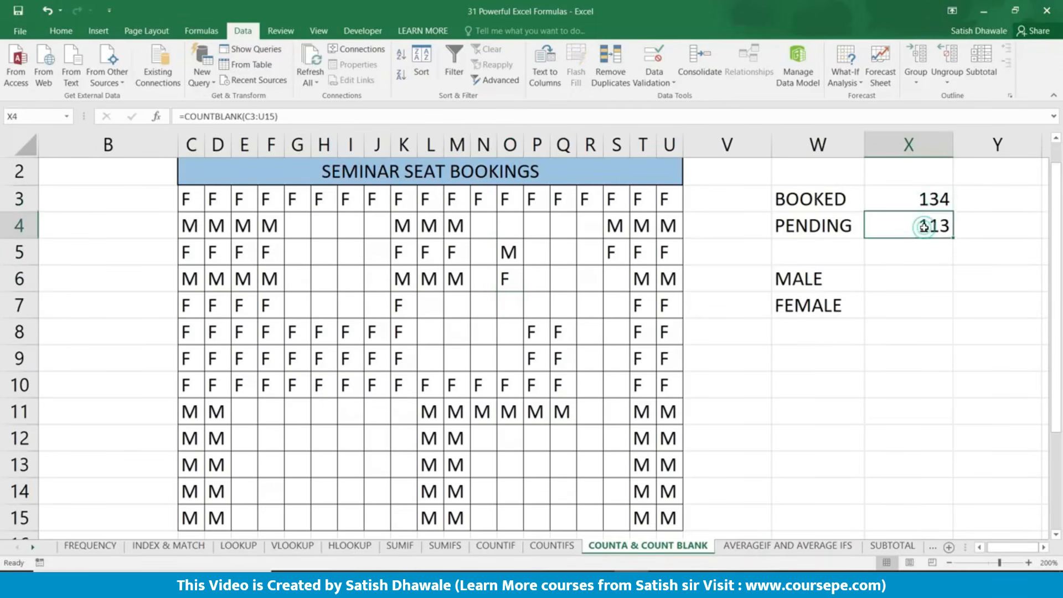
# Step: Book two more empty seats by entering M in Q6 and F in Q7
pyautogui.click(561, 280)
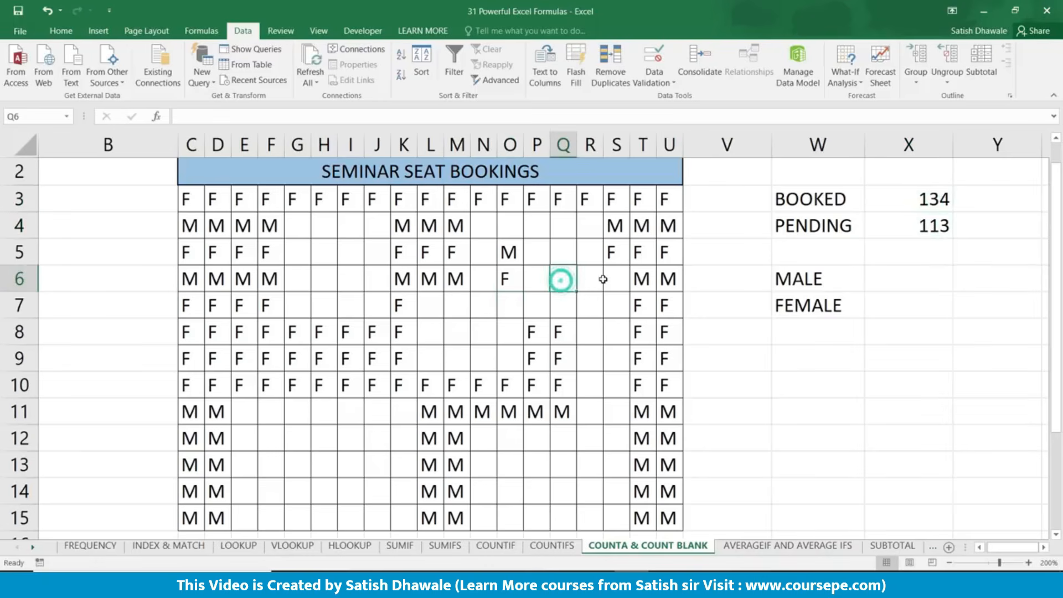
pyautogui.write('M')
pyautogui.press('Return')
pyautogui.write('F')
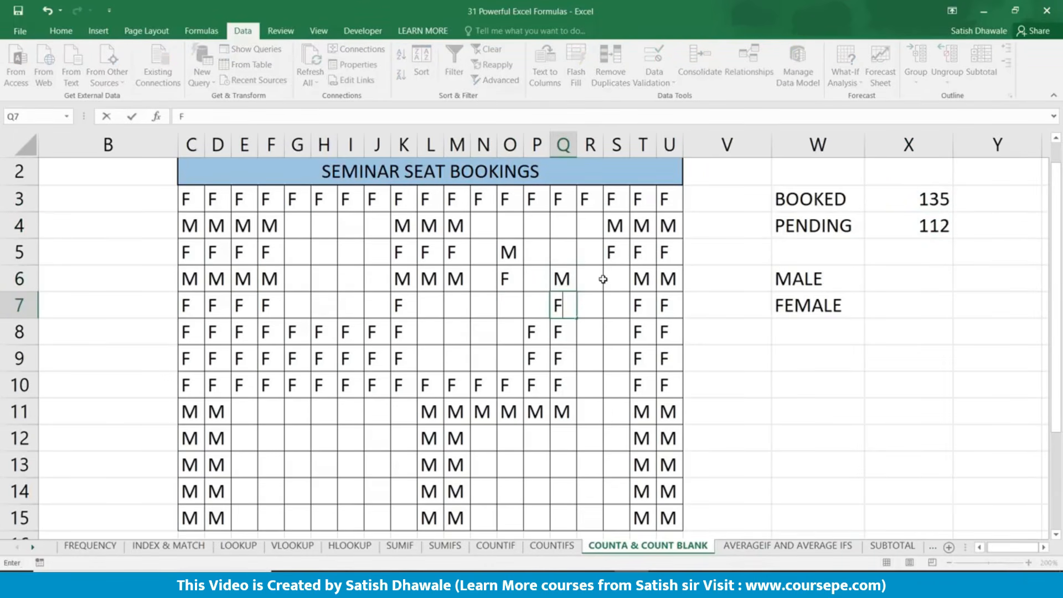
pyautogui.press('Return')
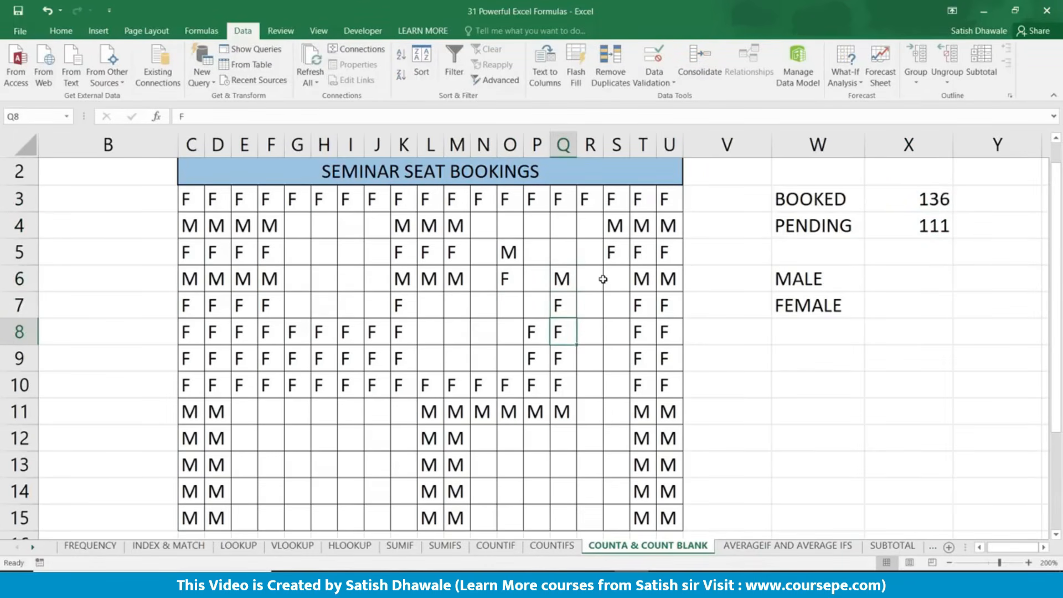
# Step: Count the male bookings in X6 with a COUNTIF formula over C3:U15 using the criterion "M"
pyautogui.click(918, 279)
pyautogui.write('=COUN')
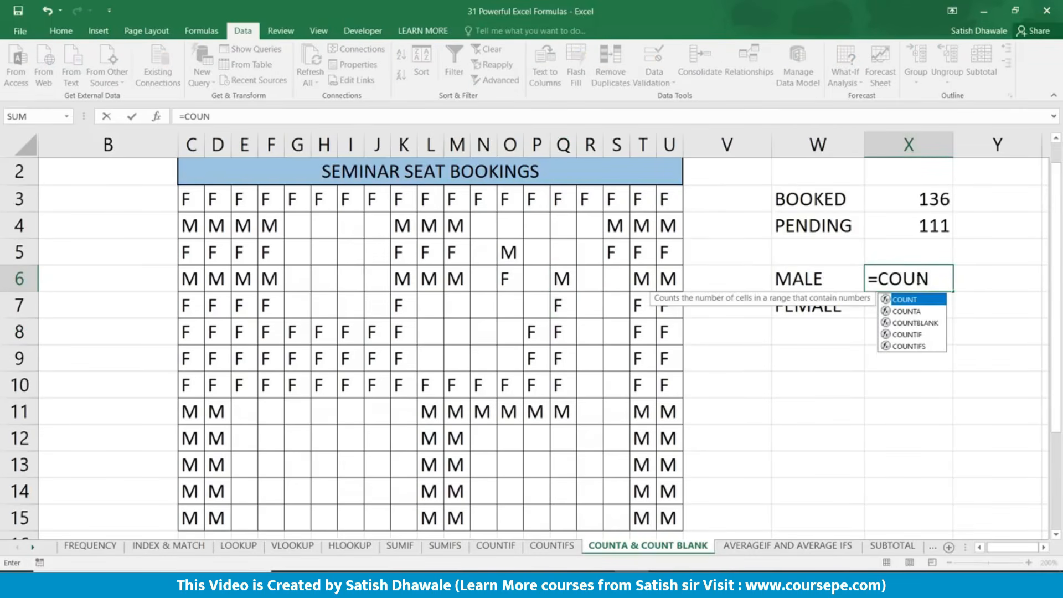
pyautogui.write('TIF(')
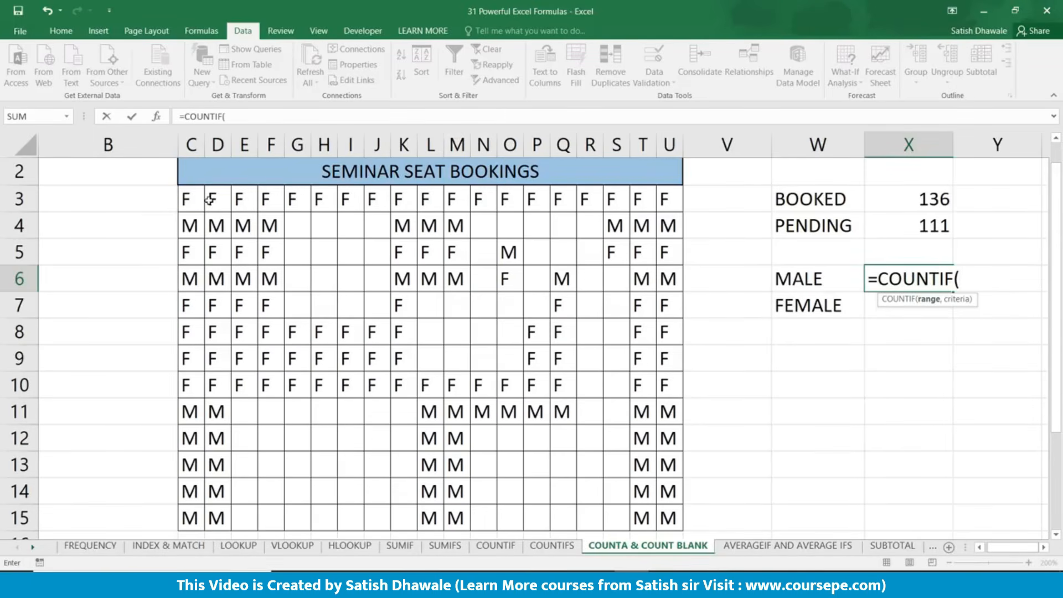
pyautogui.moveTo(196, 200); pyautogui.dragTo(666, 505)
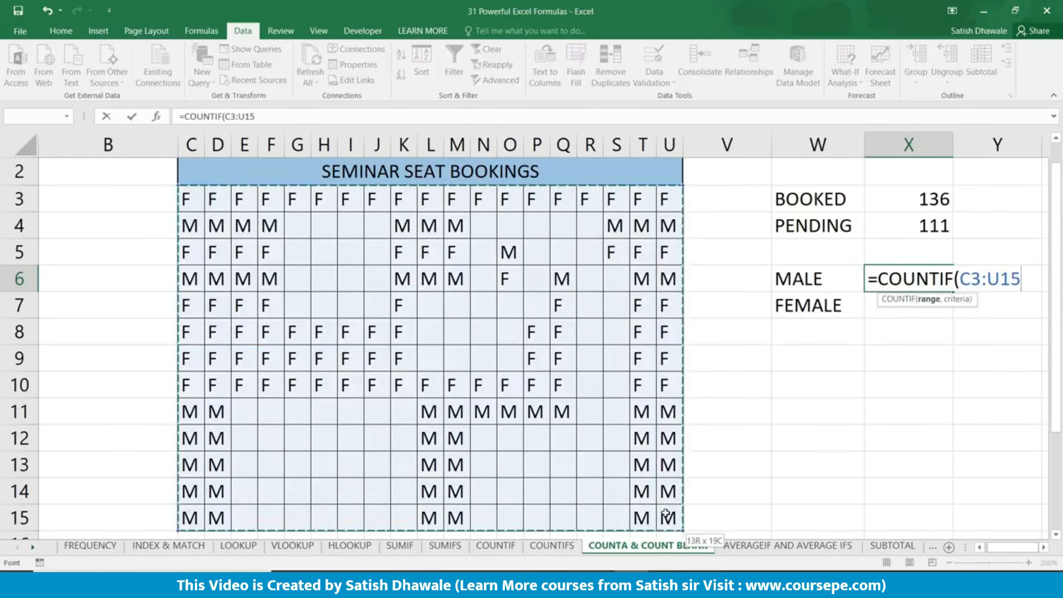
pyautogui.write(',')
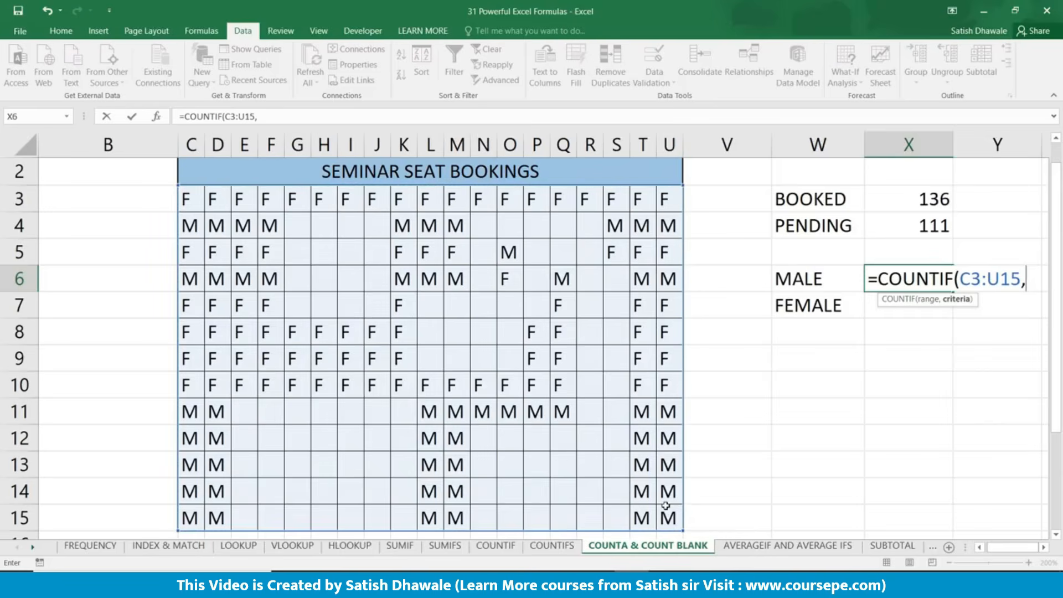
pyautogui.write('"M"')
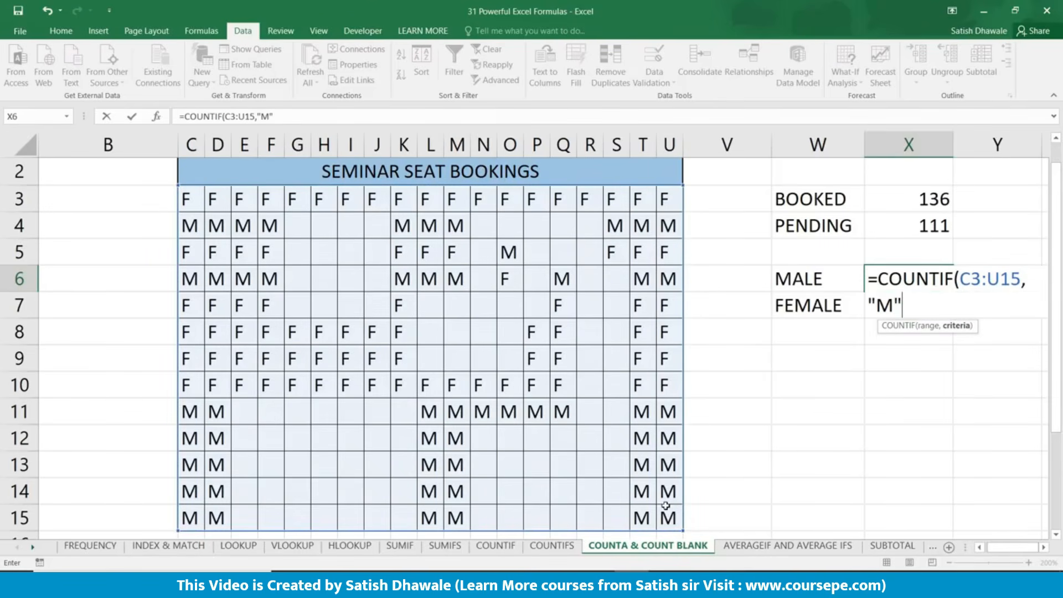
pyautogui.press('Return')
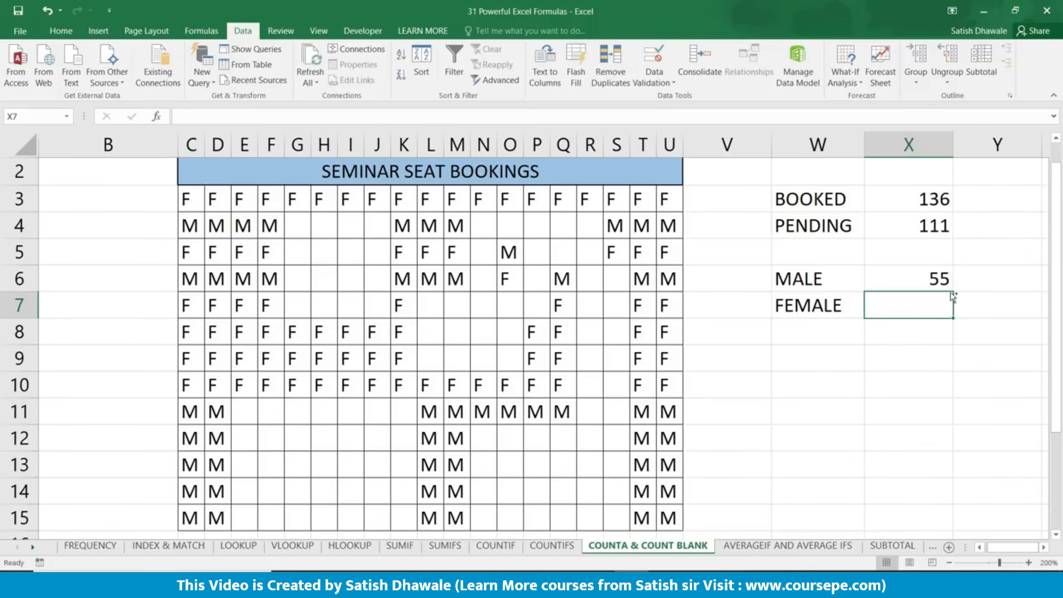
# Step: Duplicate the MALE formula into X7 for the FEMALE row and change its criterion to "F"
pyautogui.hotkey('ctrl', "'")
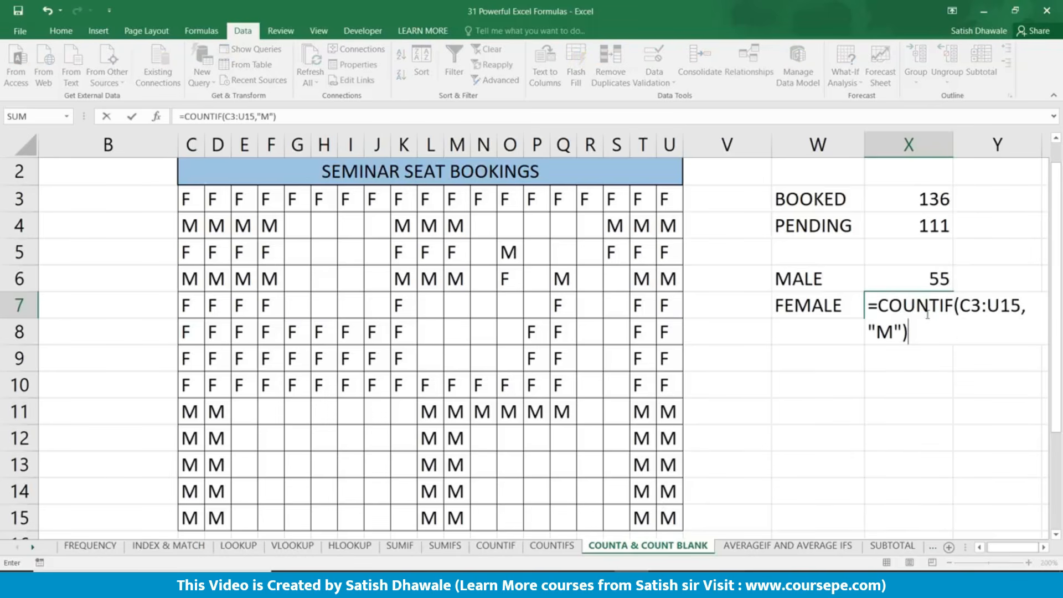
pyautogui.click(894, 329)
pyautogui.press('BackSpace')
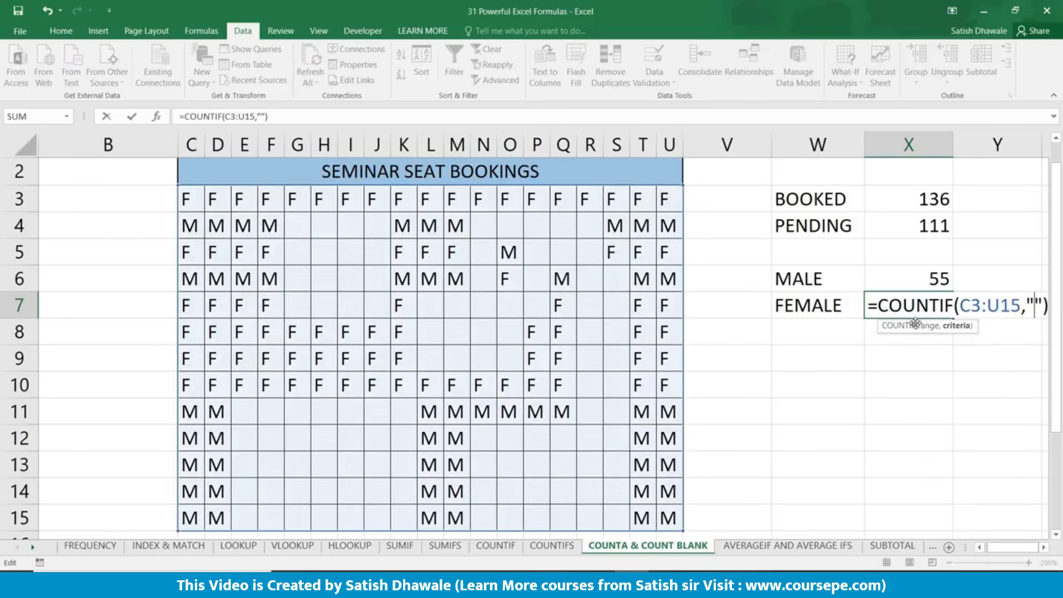
pyautogui.write('F')
pyautogui.press('Return')
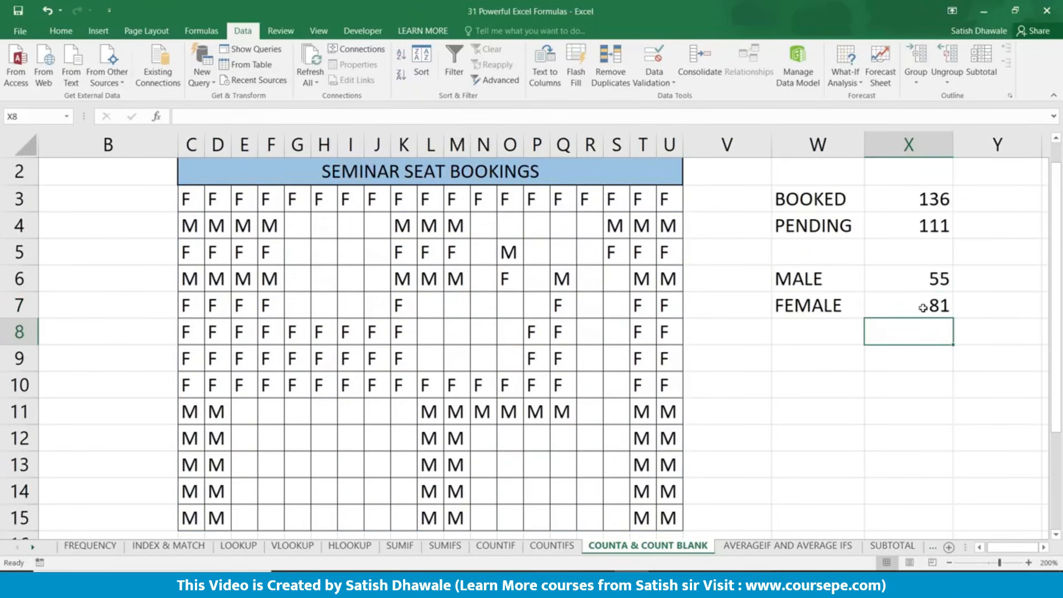
# Step: Compare the sum of the MALE and FEMALE counts with the BOOKED count, and review the X3 and X4 formulas
pyautogui.moveTo(927, 279); pyautogui.dragTo(844, 301)
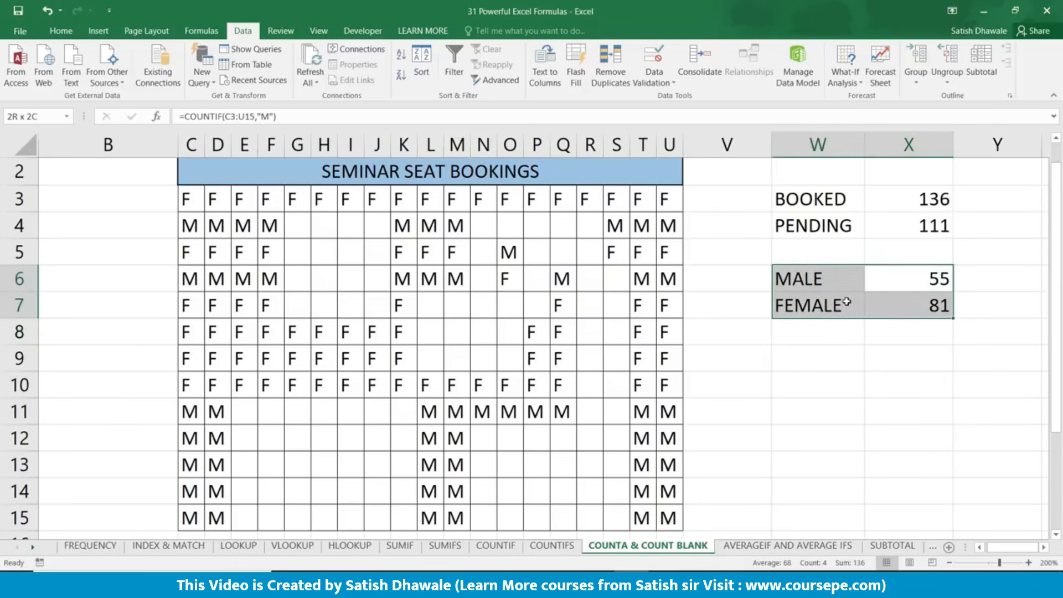
pyautogui.moveTo(903, 277); pyautogui.dragTo(907, 300)
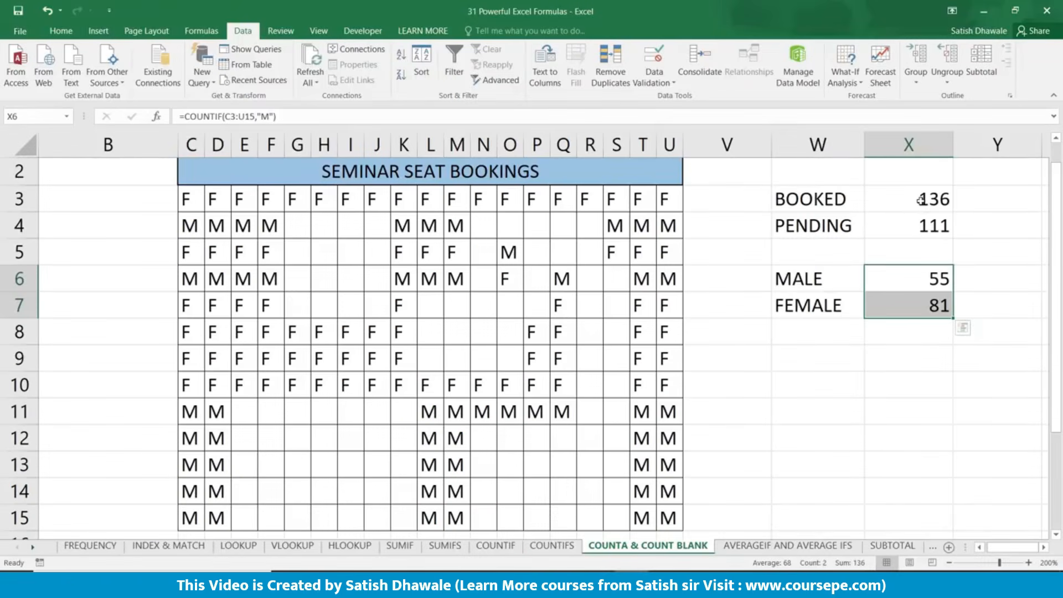
pyautogui.click(917, 200)
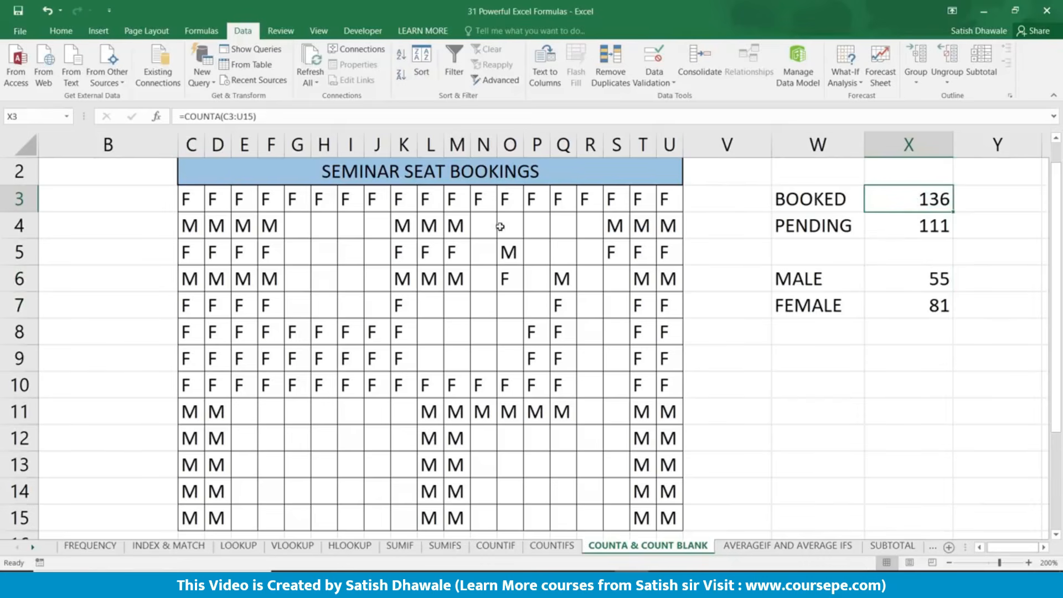
pyautogui.click(917, 216)
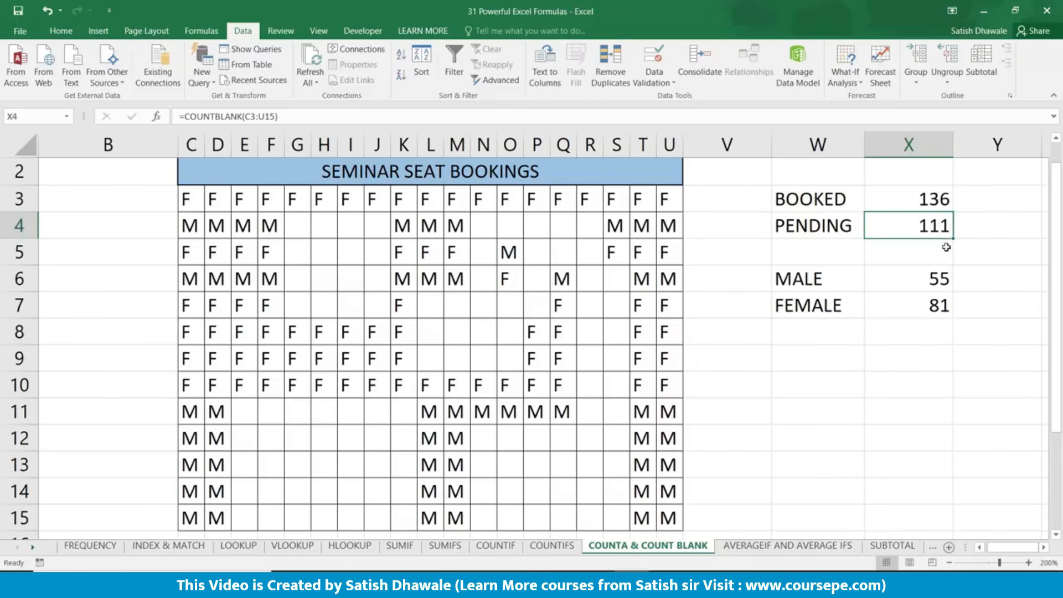
# Step: Highlight the cells equal to F in the seat grid C3:U15 with Light Red Fill with Dark Red Text using conditional formatting
pyautogui.click(190, 194)
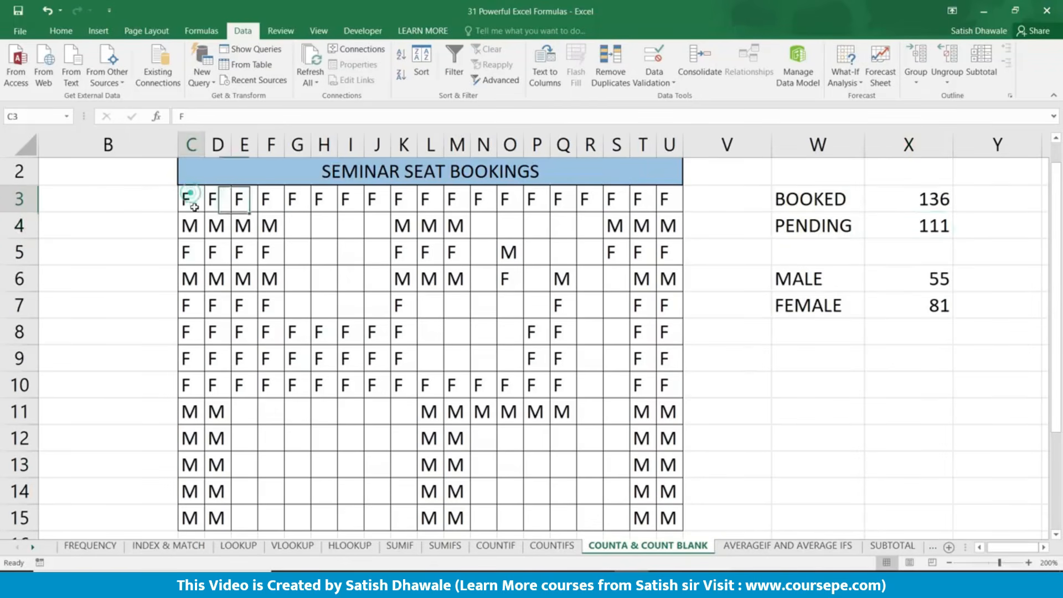
pyautogui.moveTo(194, 207); pyautogui.dragTo(671, 517)
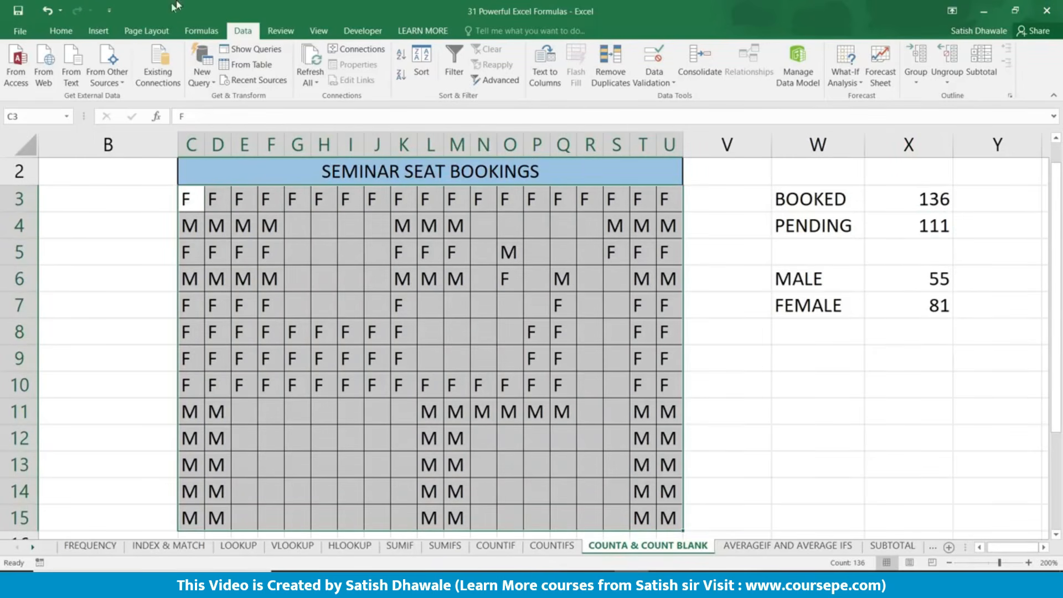
pyautogui.click(61, 30)
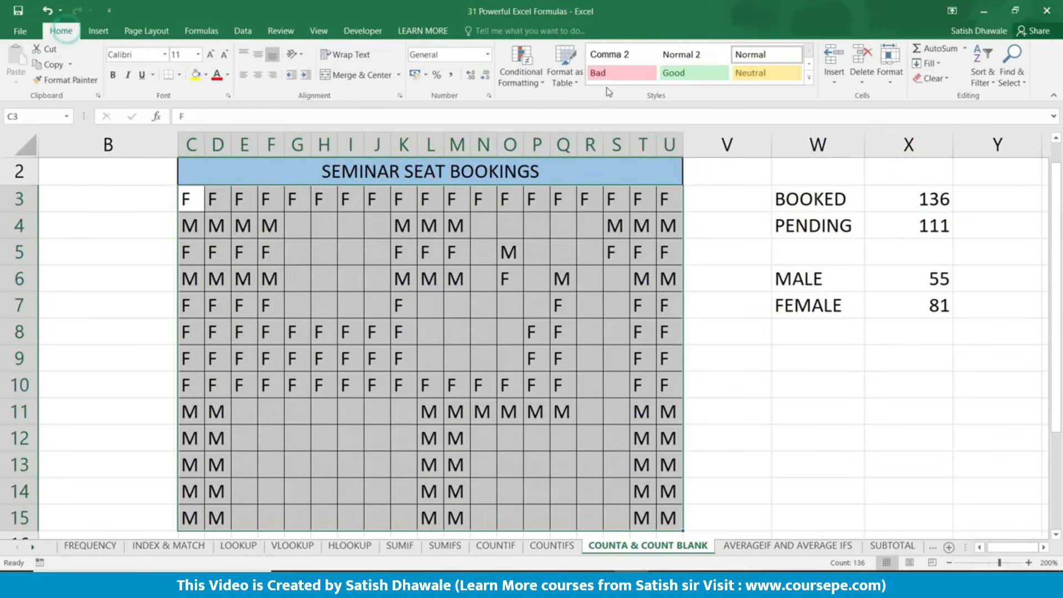
pyautogui.click(524, 87)
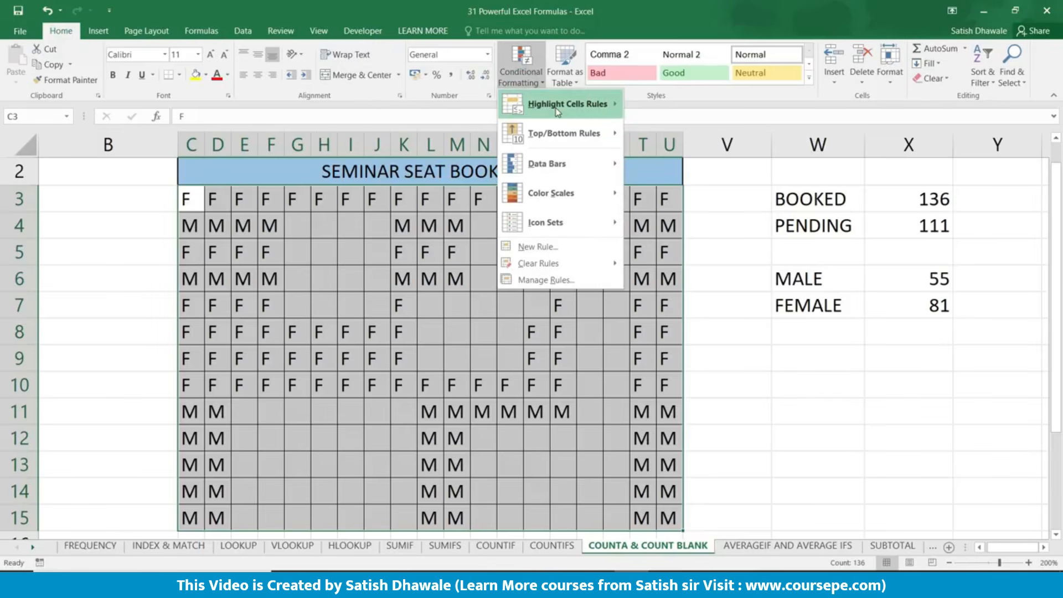
pyautogui.moveTo(571, 105)
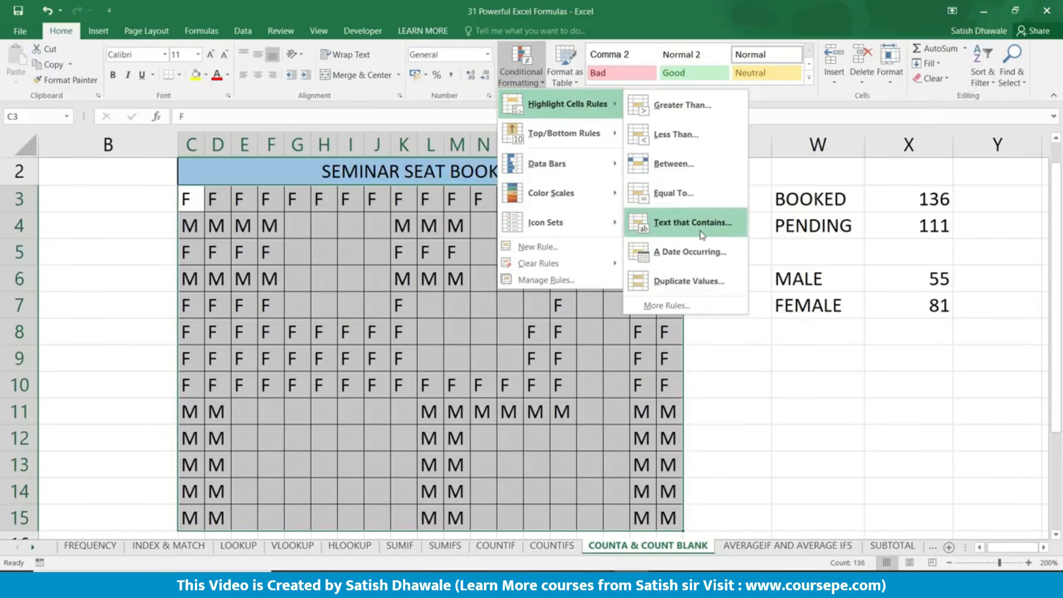
pyautogui.click(696, 188)
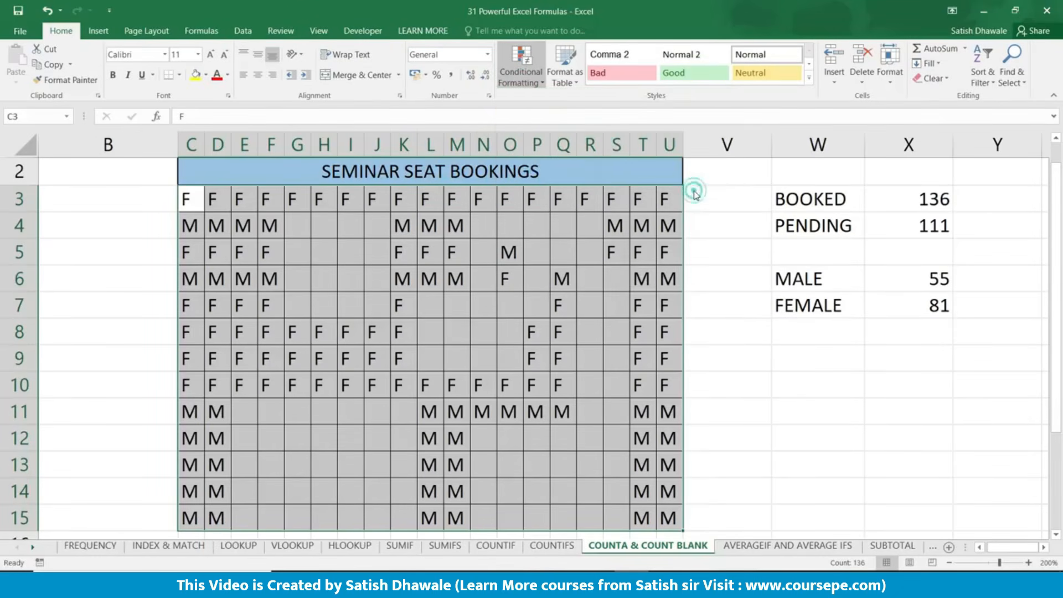
pyautogui.write('F')
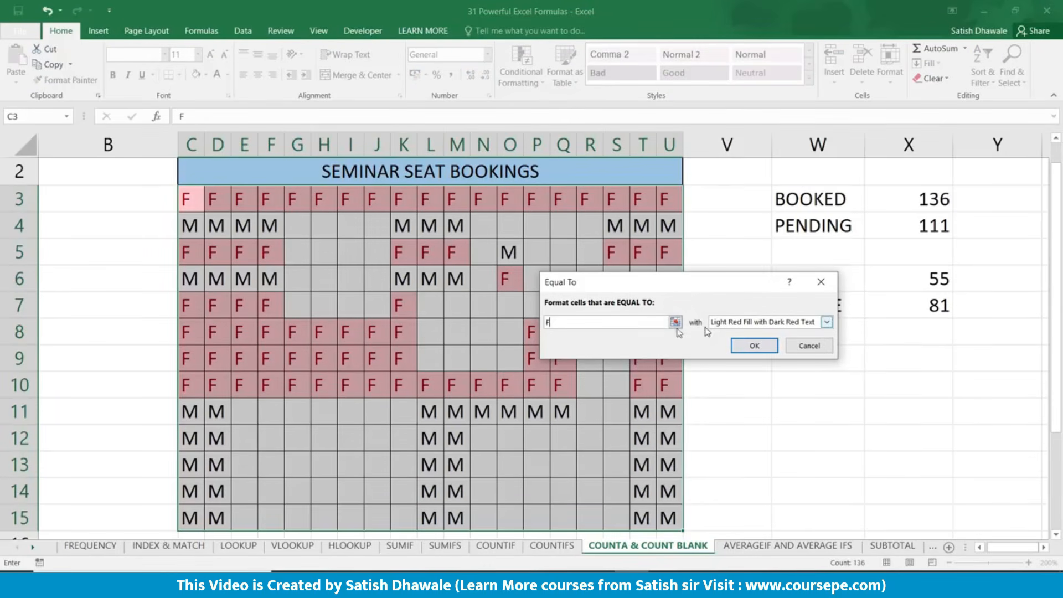
pyautogui.click(752, 345)
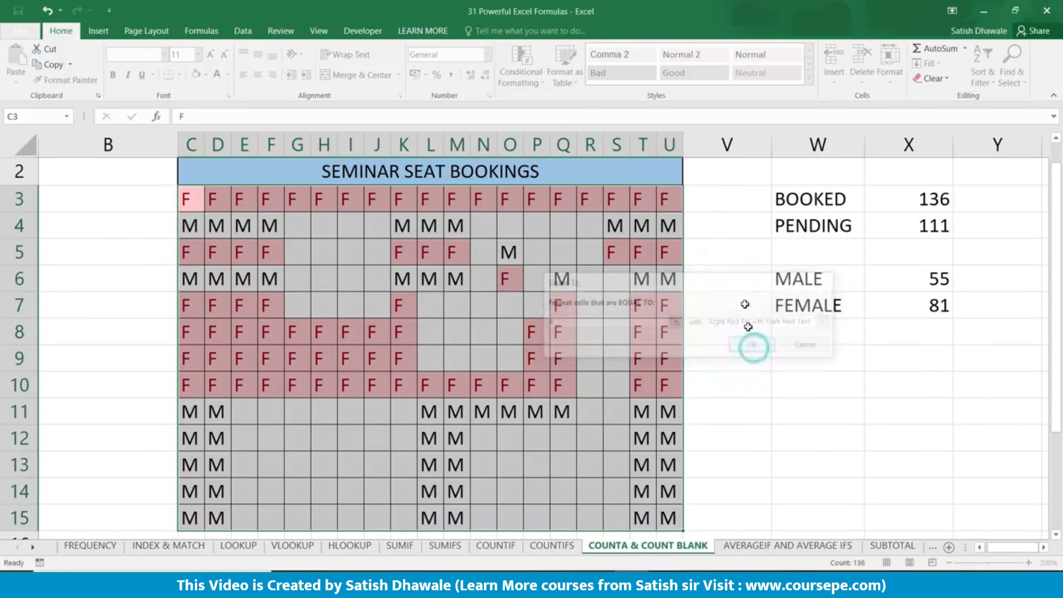
# Step: Add an Equal To highlighting rule for M on the same seat grid with Green Fill with Dark Green Text
pyautogui.click(531, 78)
pyautogui.moveTo(545, 105)
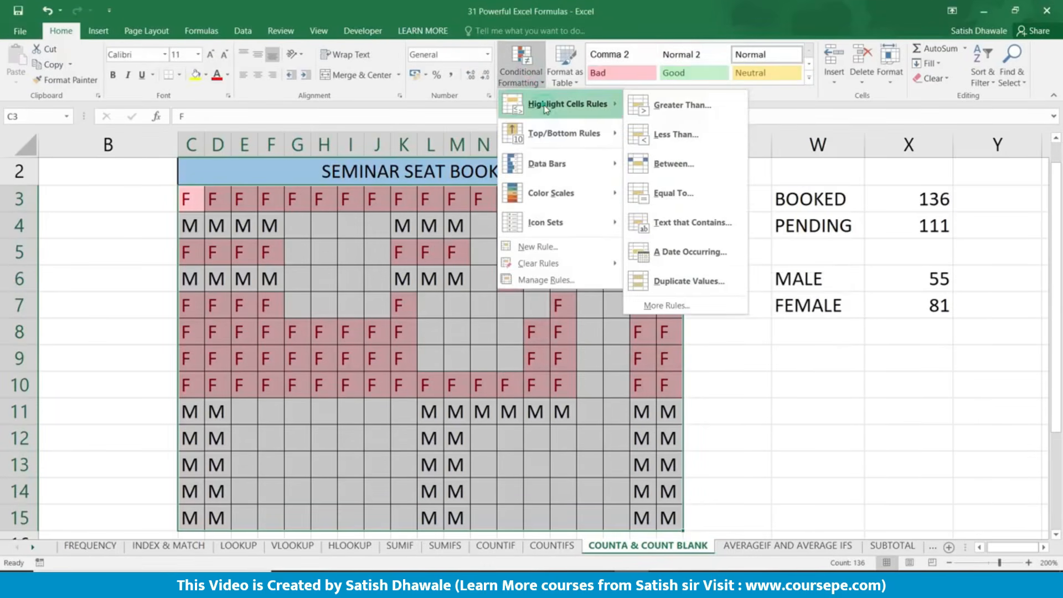
pyautogui.click(685, 194)
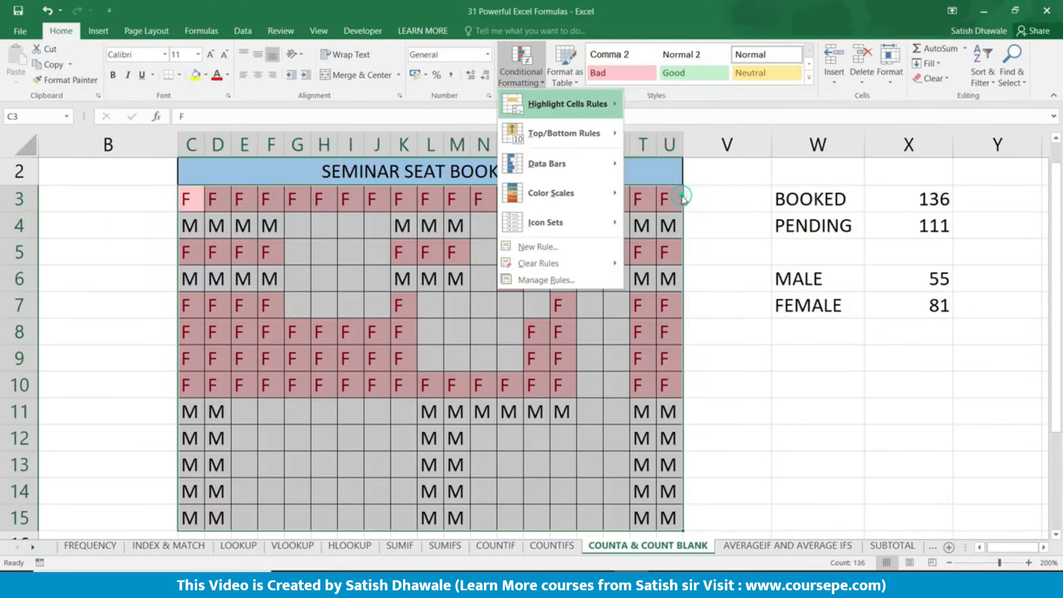
pyautogui.write('M')
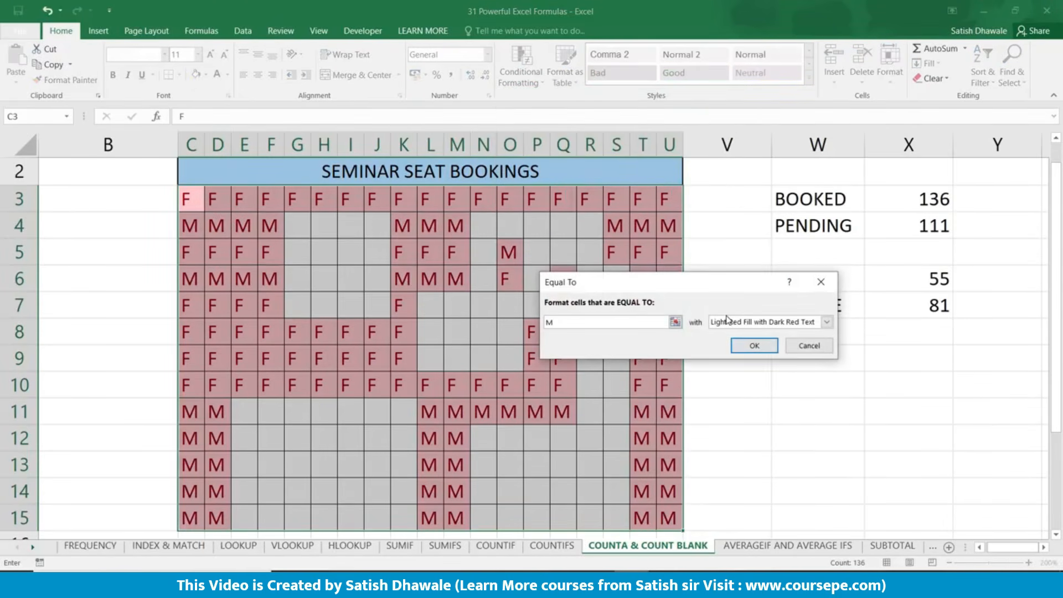
pyautogui.click(827, 322)
pyautogui.click(733, 355)
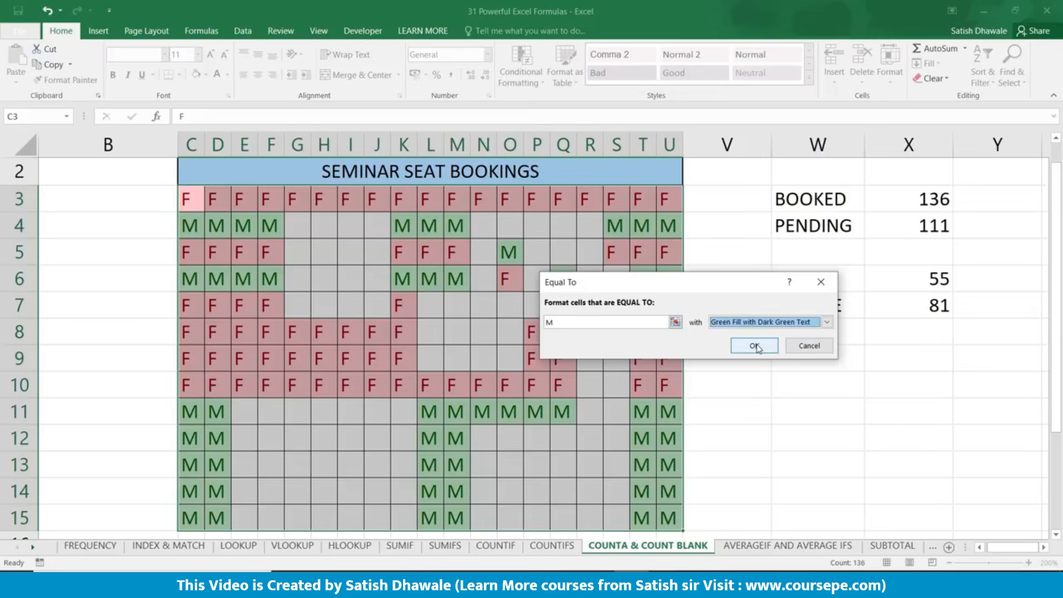
pyautogui.click(755, 346)
pyautogui.click(531, 331)
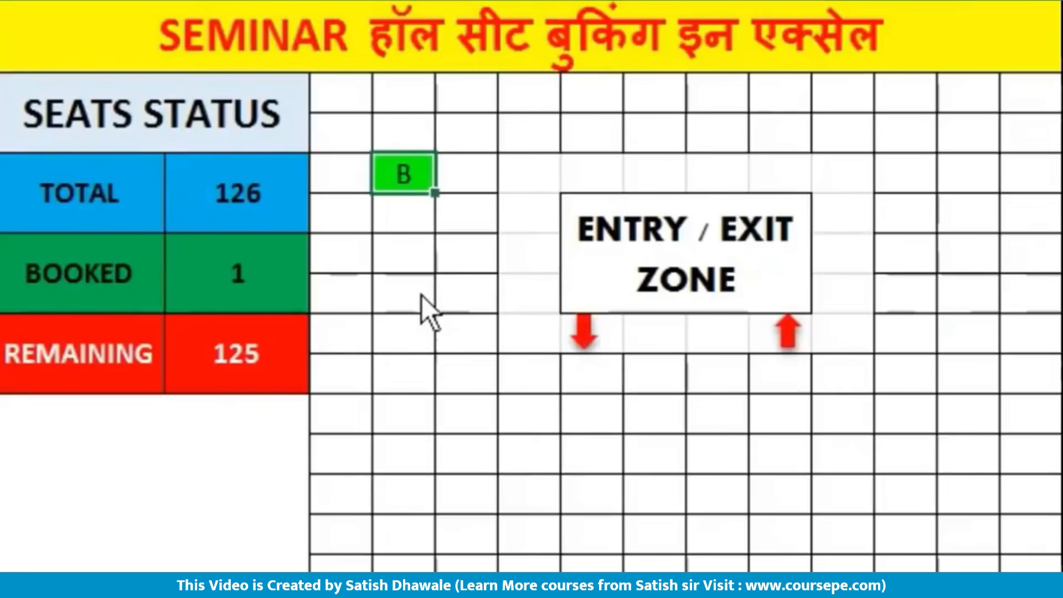
# Step: In the seminar hall booking sheet, book one more seat in the second column and a nine-seat run below the ENTRY / EXIT ZONE
pyautogui.click(422, 300)
pyautogui.click(425, 370)
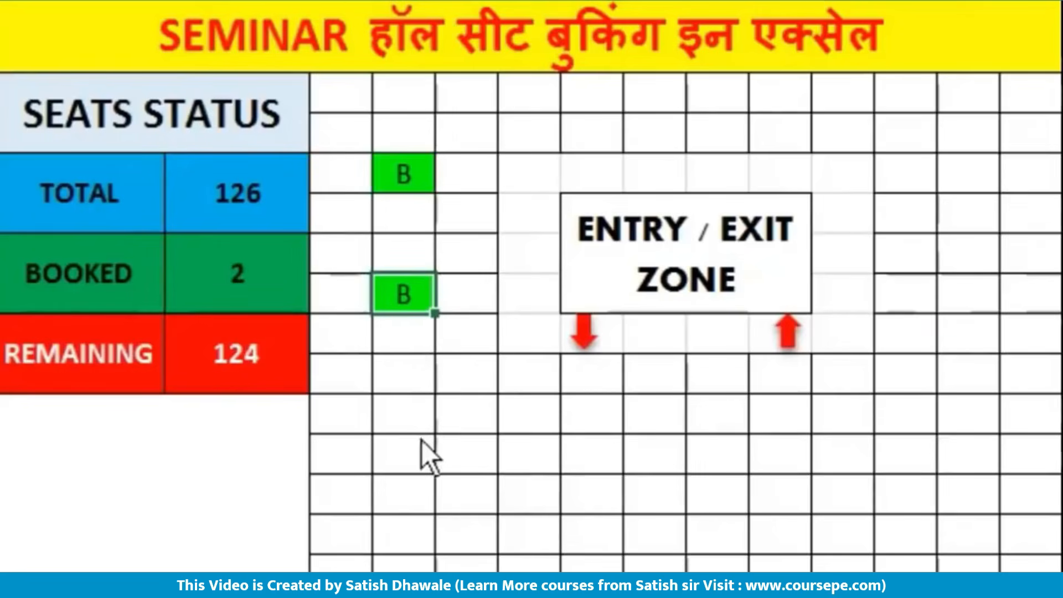
pyautogui.moveTo(427, 456); pyautogui.dragTo(747, 456)
pyautogui.moveTo(842, 457); pyautogui.dragTo(890, 456)
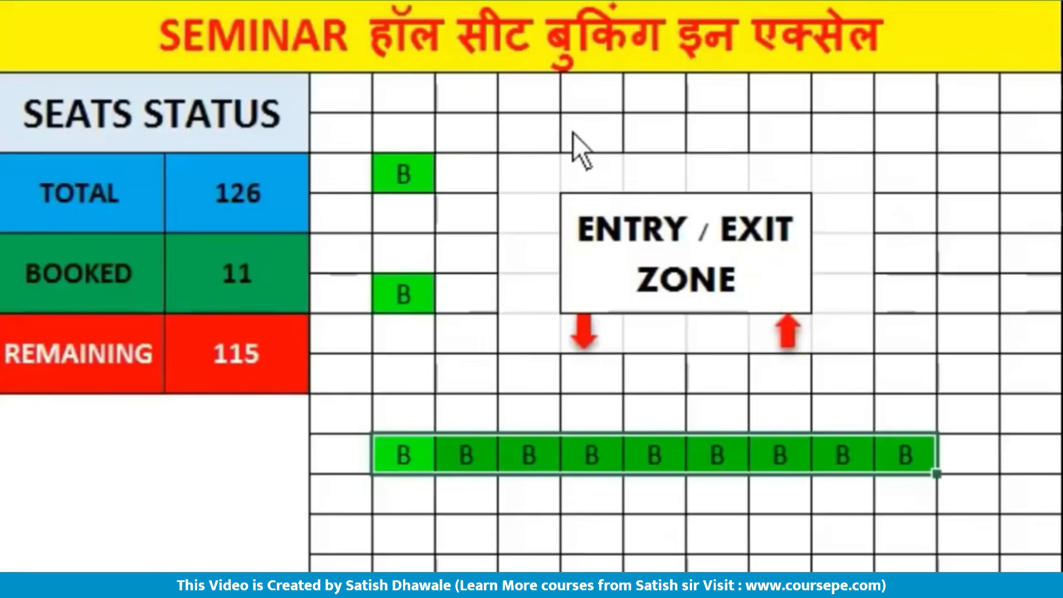
# Step: Book three scattered seats in the first row, three alternating seats to the right of the ENTRY / EXIT ZONE and one first-column seat beside REMAINING
pyautogui.click(351, 97)
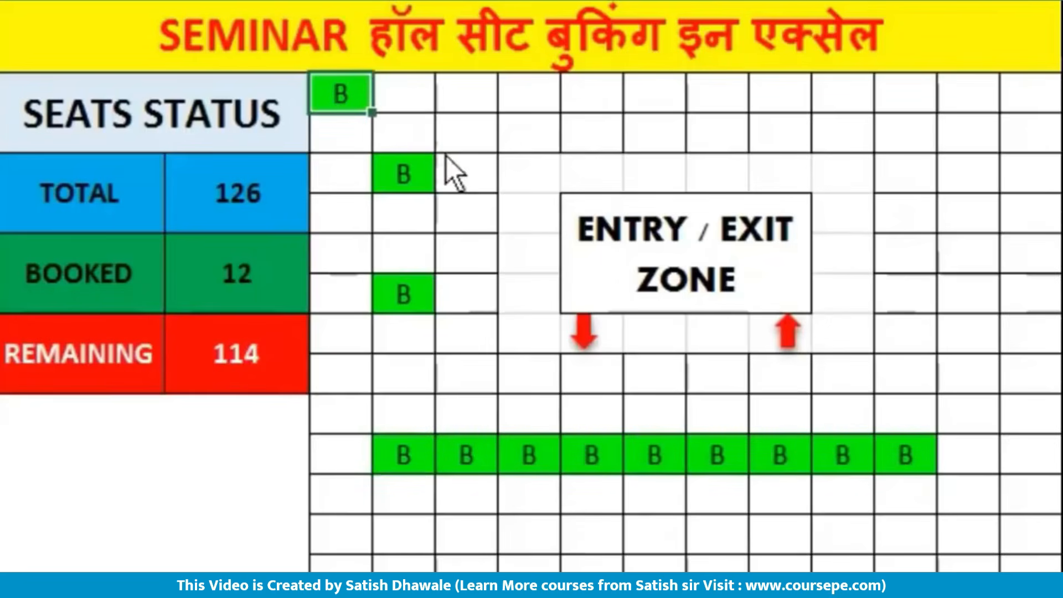
pyautogui.click(531, 103)
pyautogui.click(861, 93)
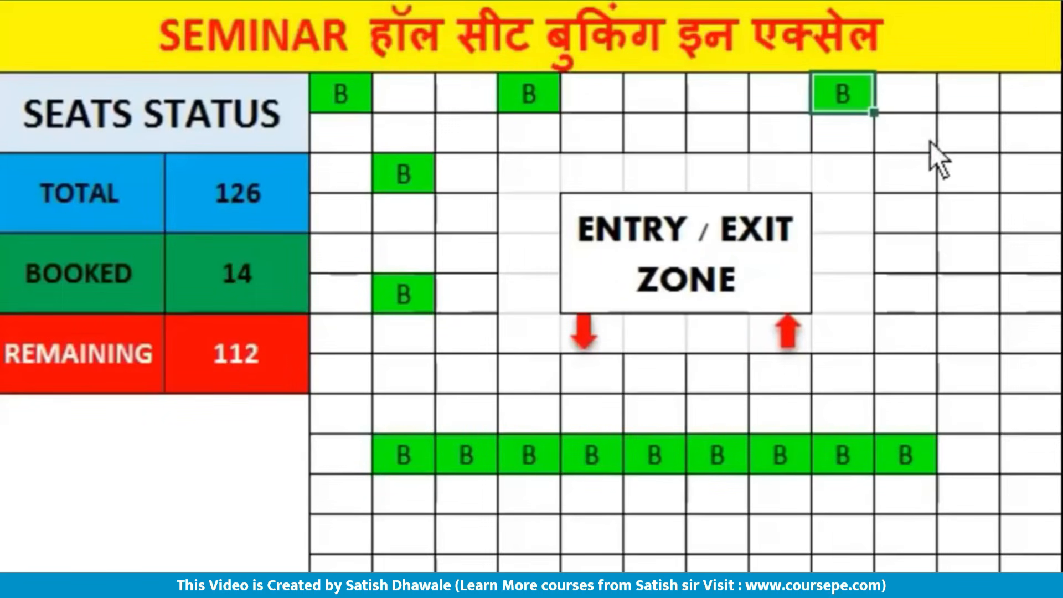
pyautogui.click(949, 139)
pyautogui.click(973, 228)
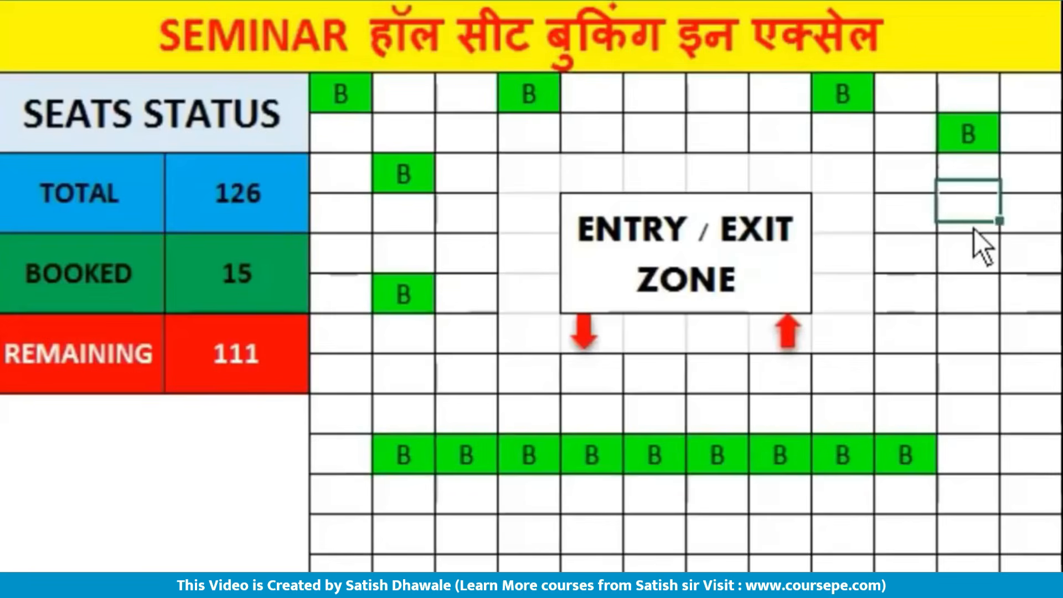
pyautogui.click(973, 310)
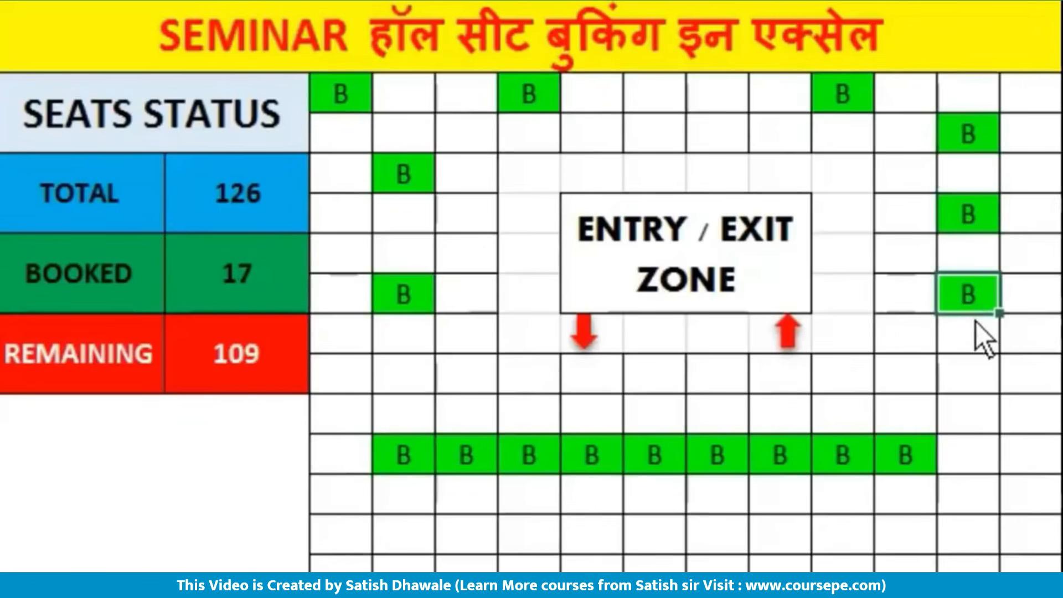
pyautogui.click(353, 386)
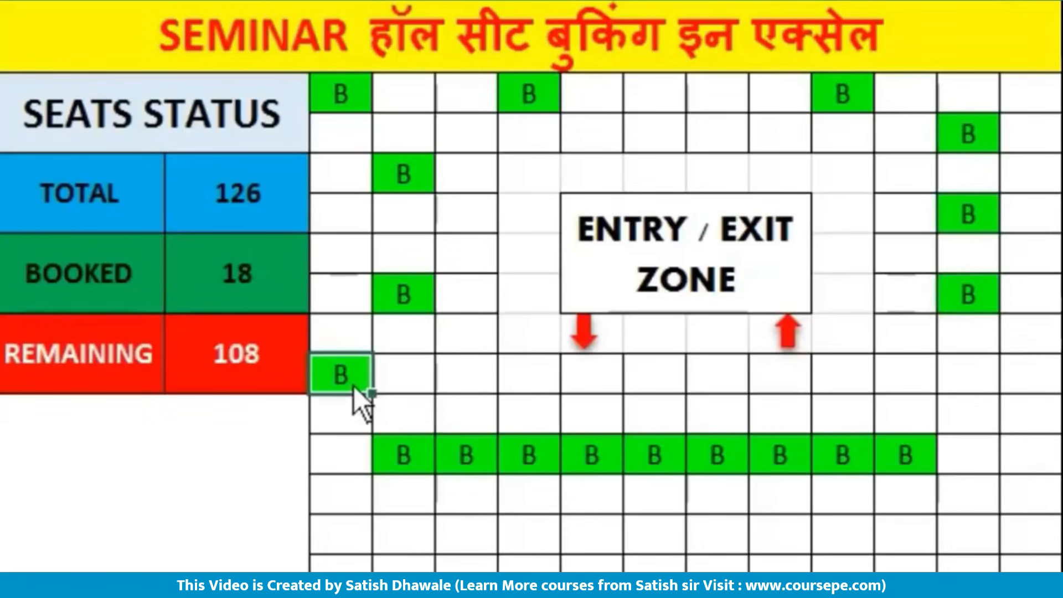
# Step: Book the first-column seat beside BOOKED and cancel that booking again
pyautogui.click(347, 246)
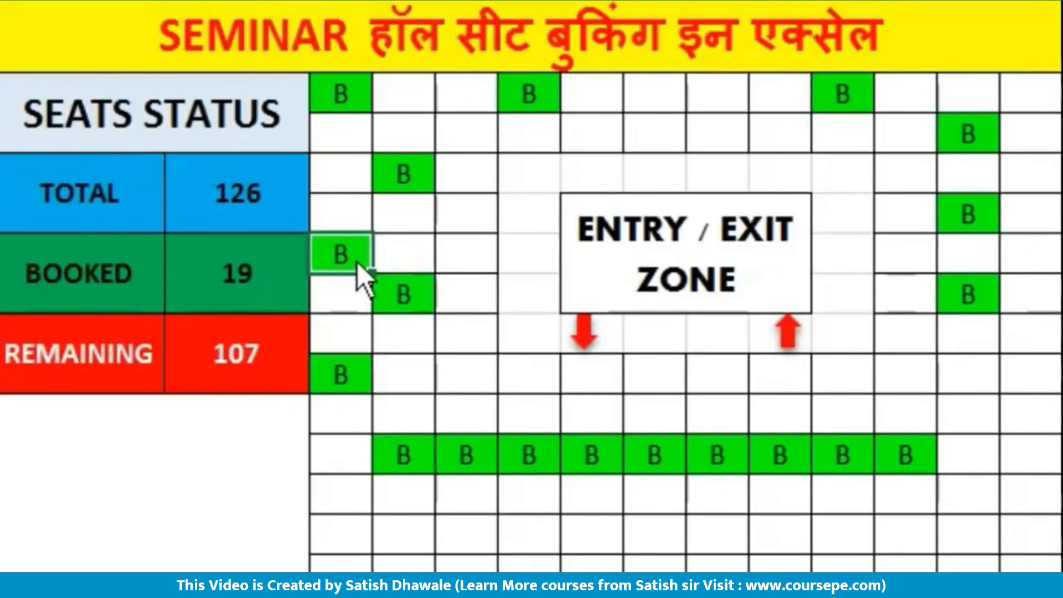
pyautogui.press('Delete')
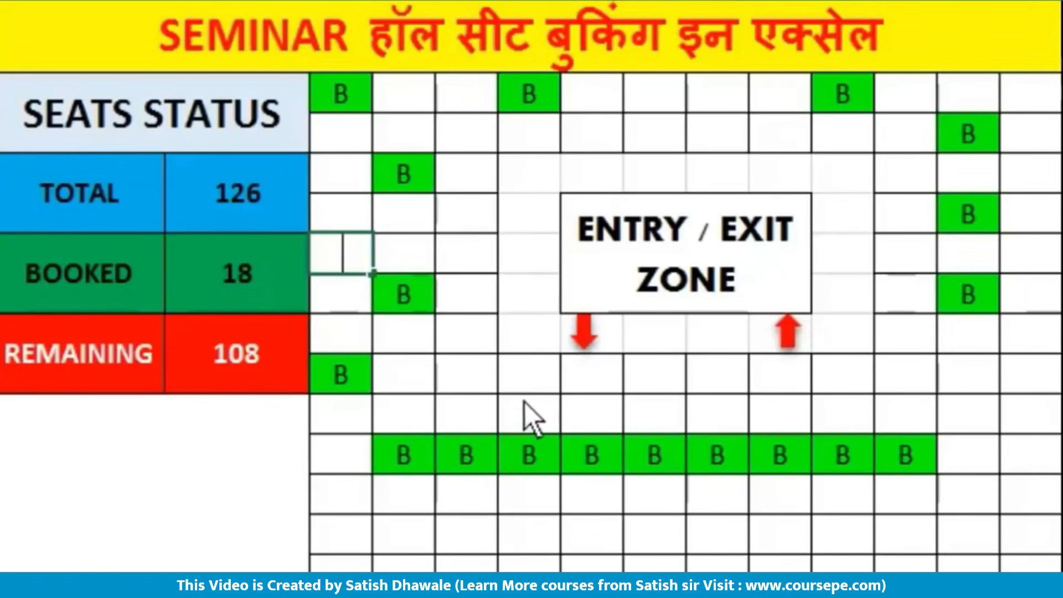
pyautogui.doubleClick(523, 388)
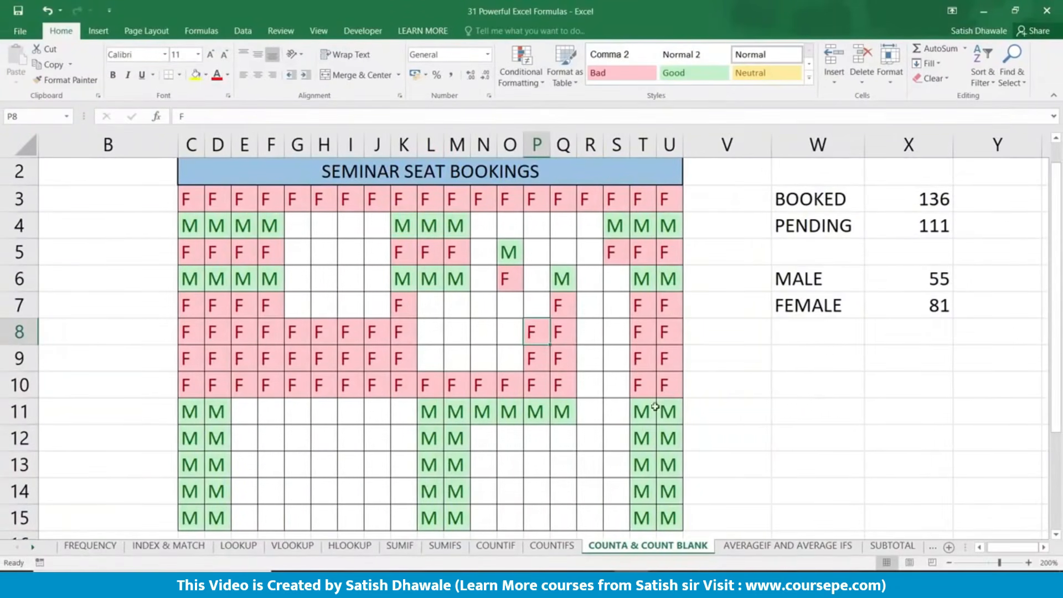
# Step: Switch to the AVERAGEIF AND AVERAGE IFS sheet and review the summary table against the Debit/Credit column
pyautogui.click(808, 545)
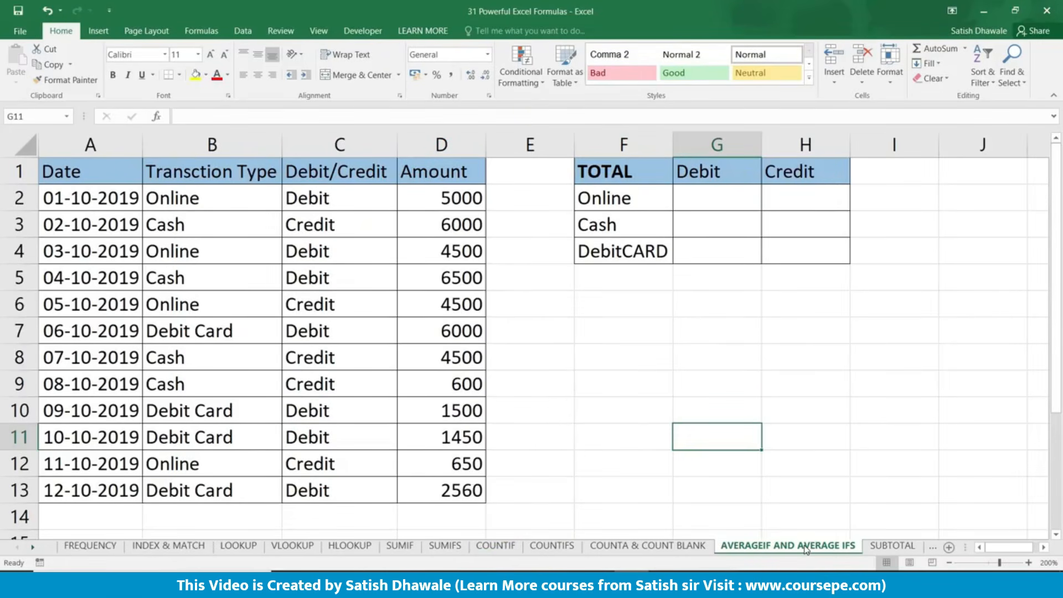
pyautogui.click(641, 364)
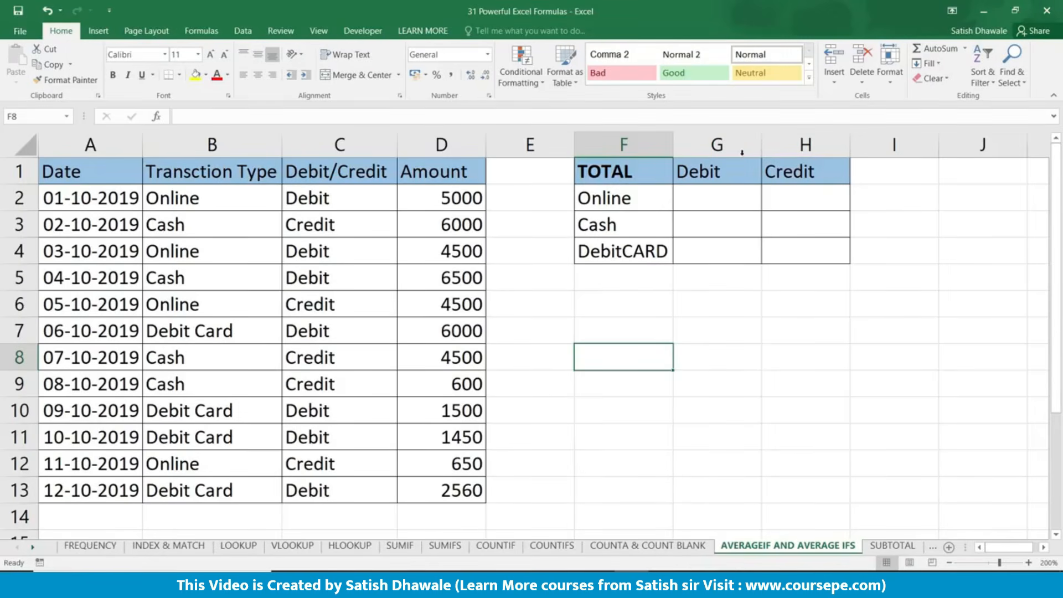
pyautogui.click(685, 195)
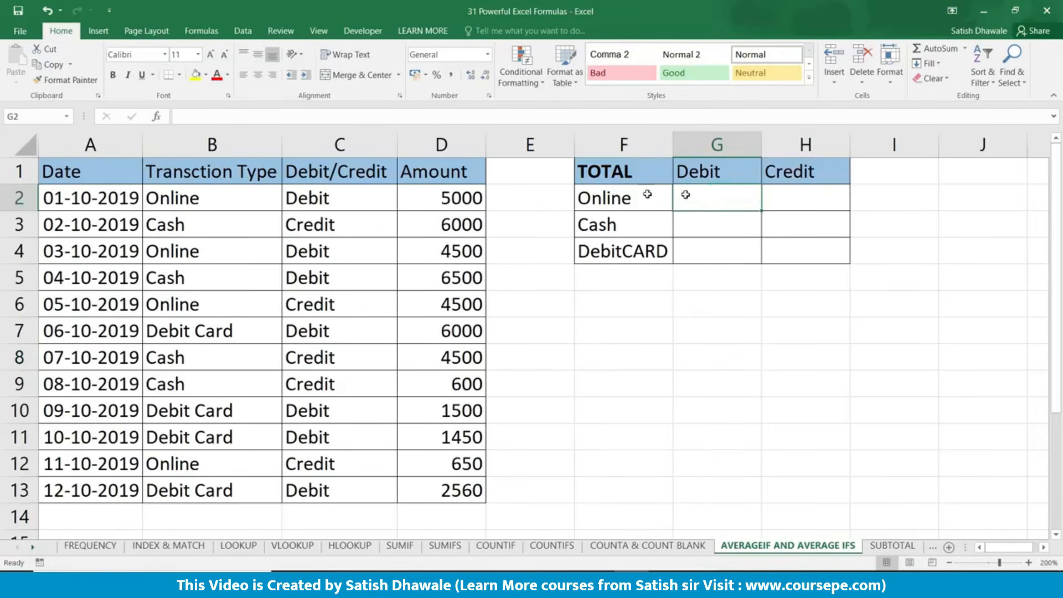
pyautogui.moveTo(362, 199); pyautogui.dragTo(356, 494)
# Step: Clear the Debit and Credit headings from G1:H1 and compare the types in F2:F4 with the Transction Type column
pyautogui.moveTo(731, 179); pyautogui.dragTo(825, 176)
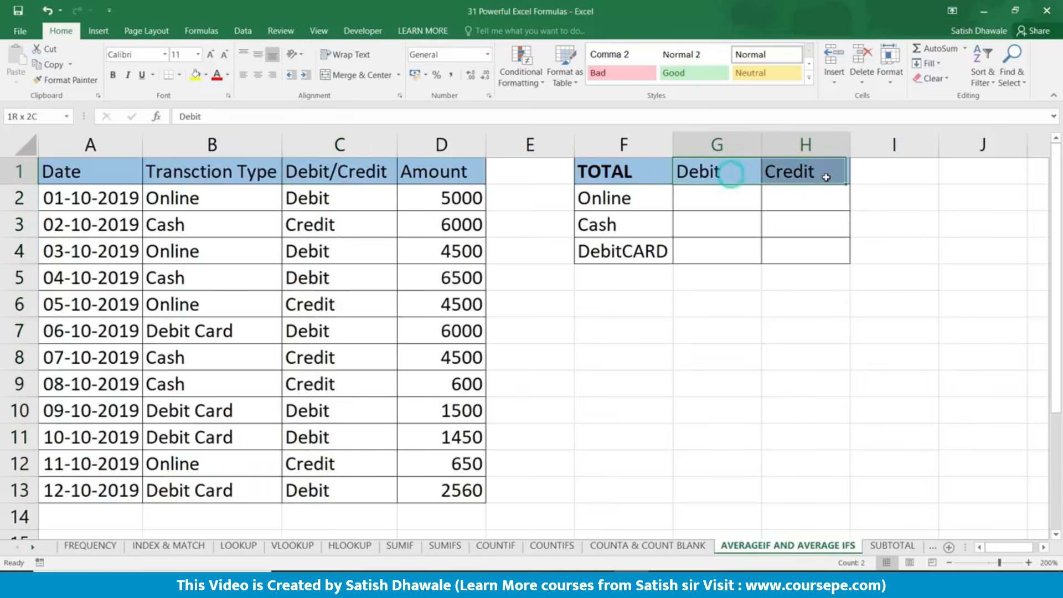
pyautogui.press('Delete')
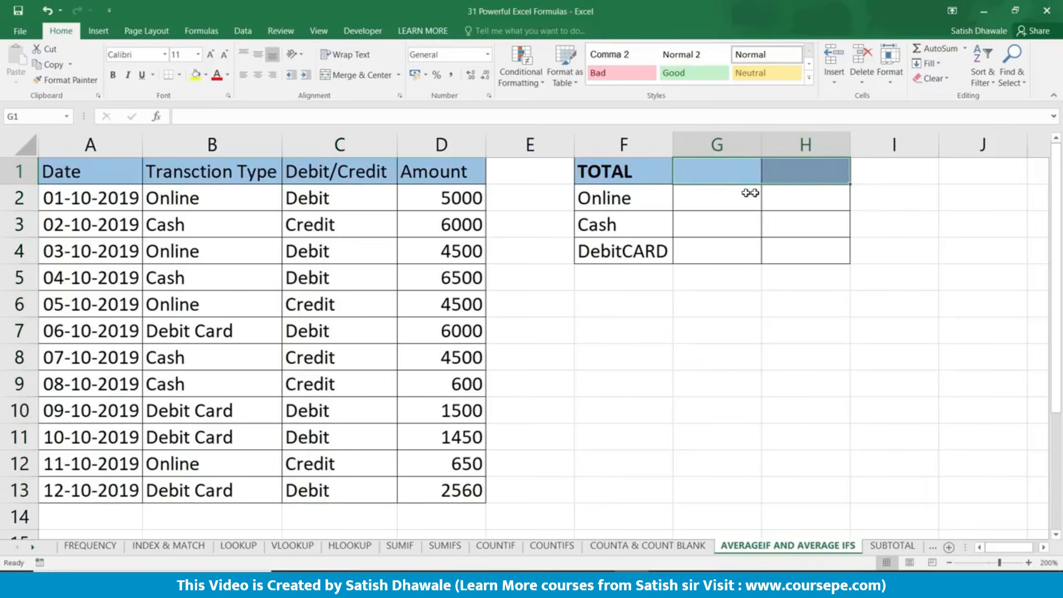
pyautogui.click(712, 197)
pyautogui.moveTo(627, 209); pyautogui.dragTo(630, 255)
pyautogui.click(703, 202)
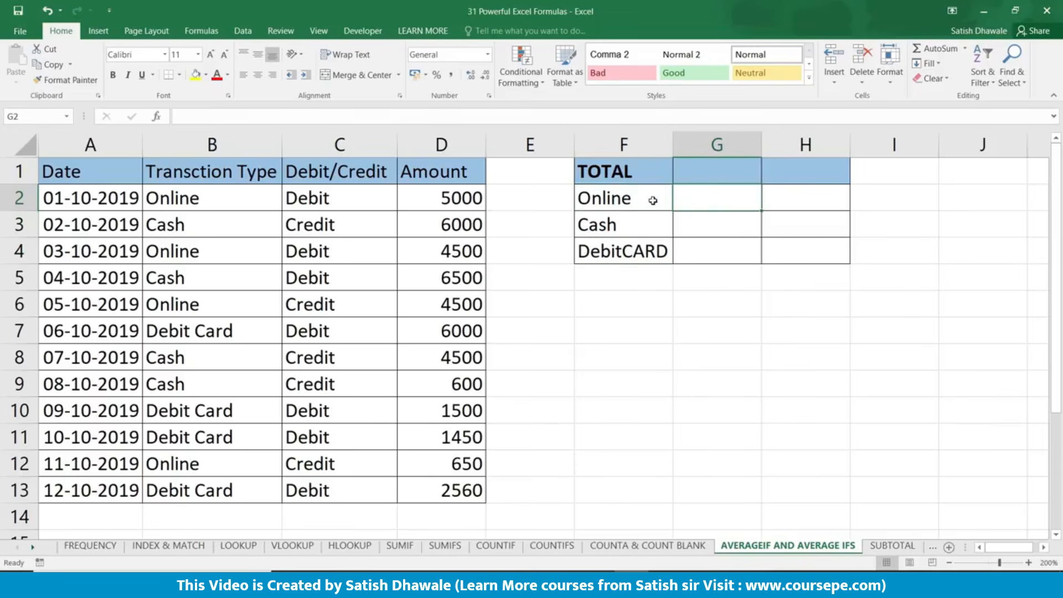
pyautogui.moveTo(654, 203); pyautogui.dragTo(655, 252)
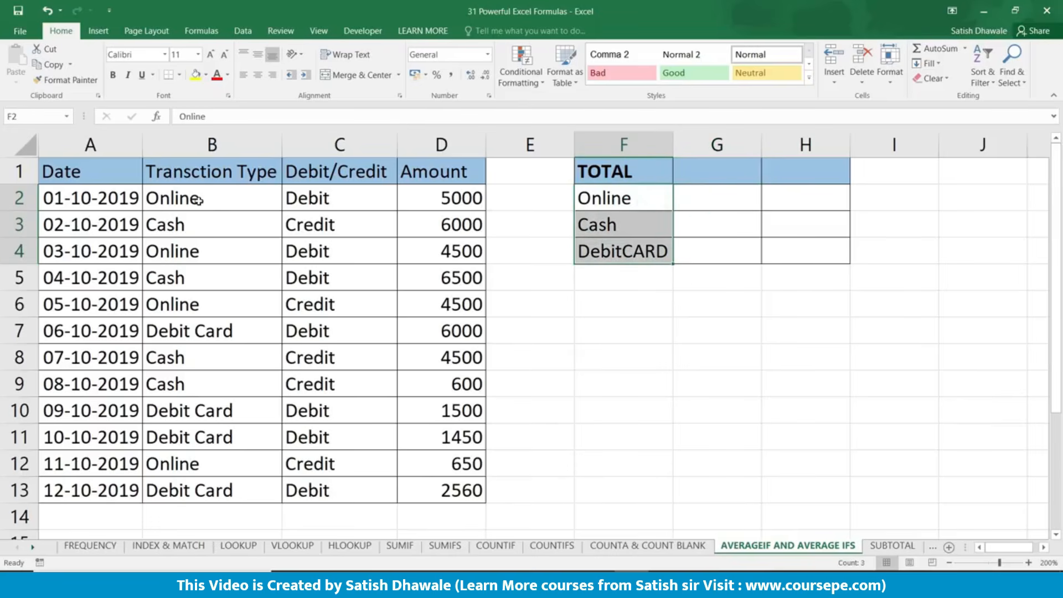
pyautogui.moveTo(200, 202); pyautogui.dragTo(224, 491)
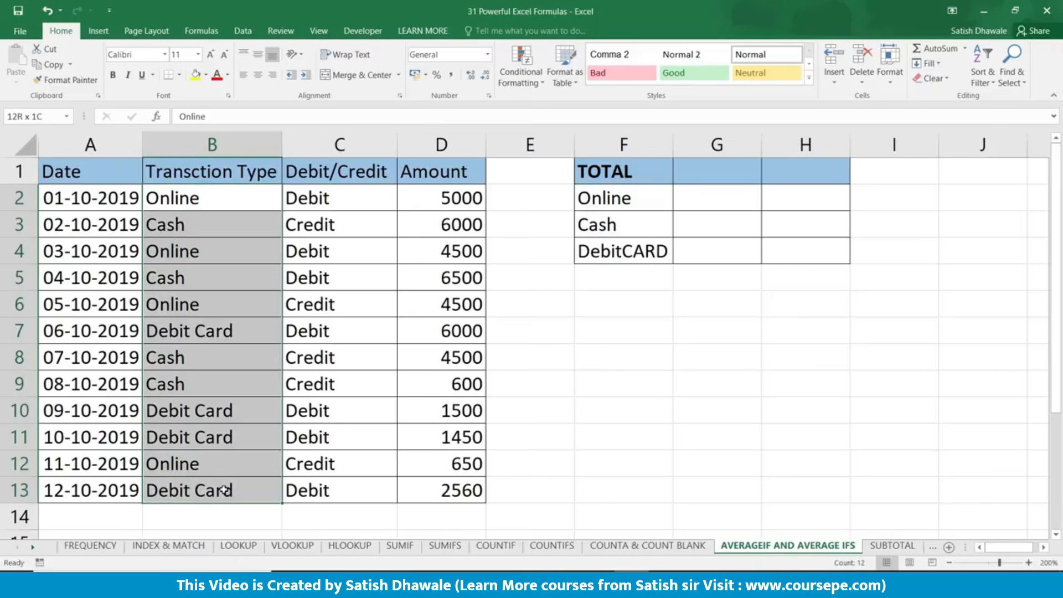
pyautogui.click(703, 202)
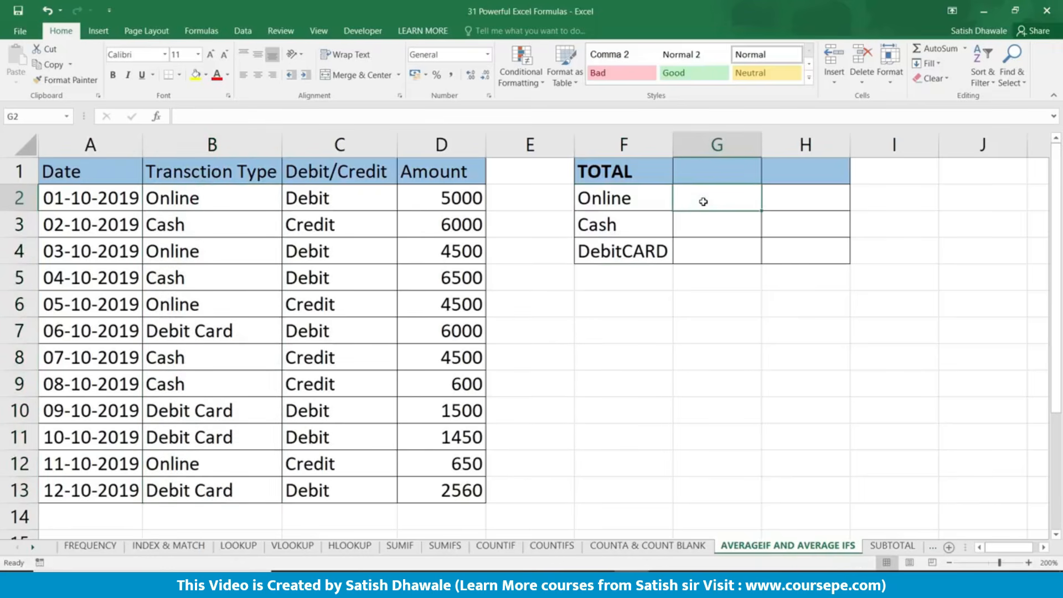
# Step: Review the blank headings and the type list, and undo the clearing of G1:H1
pyautogui.click(739, 170)
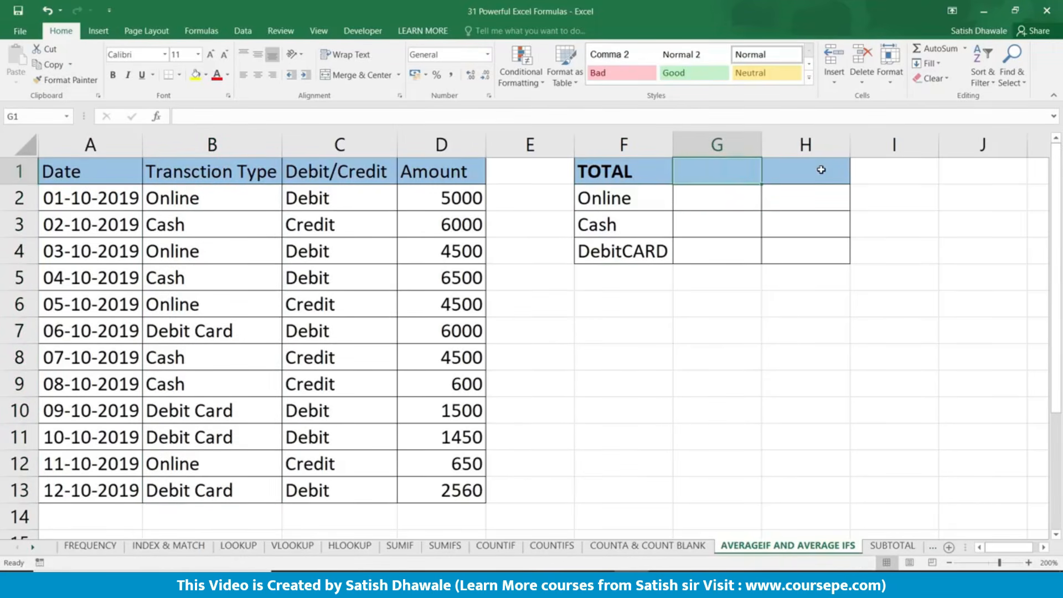
pyautogui.click(820, 170)
pyautogui.moveTo(653, 197); pyautogui.dragTo(631, 271)
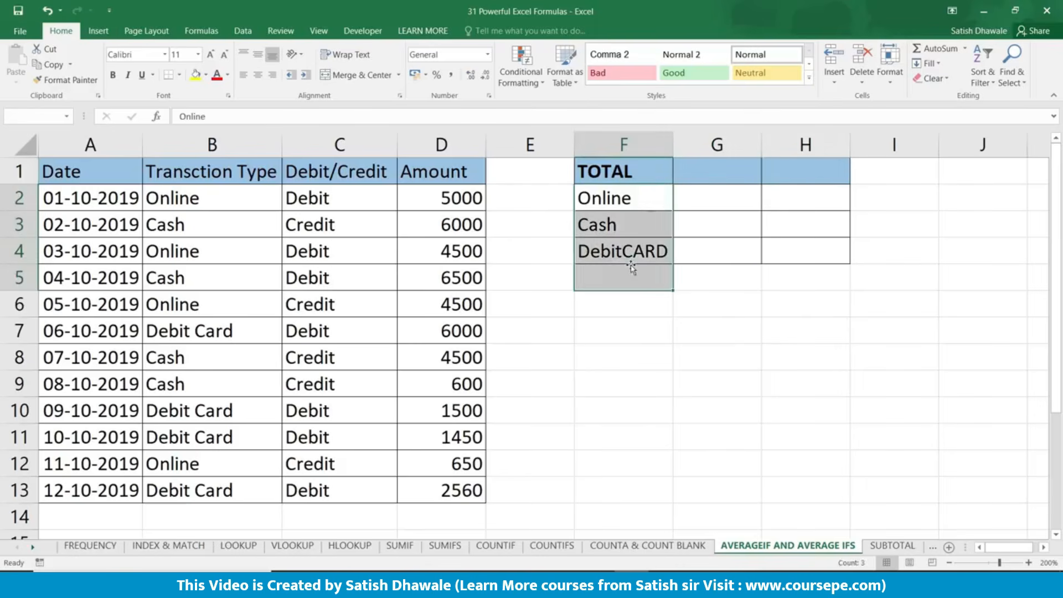
pyautogui.click(631, 275)
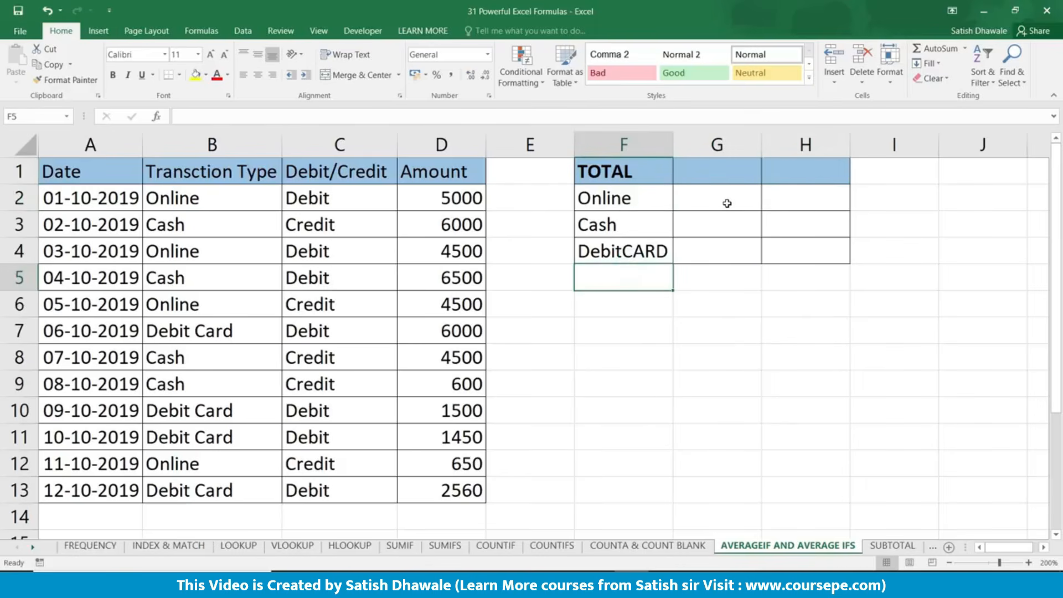
pyautogui.hotkey('ctrl', 'z')
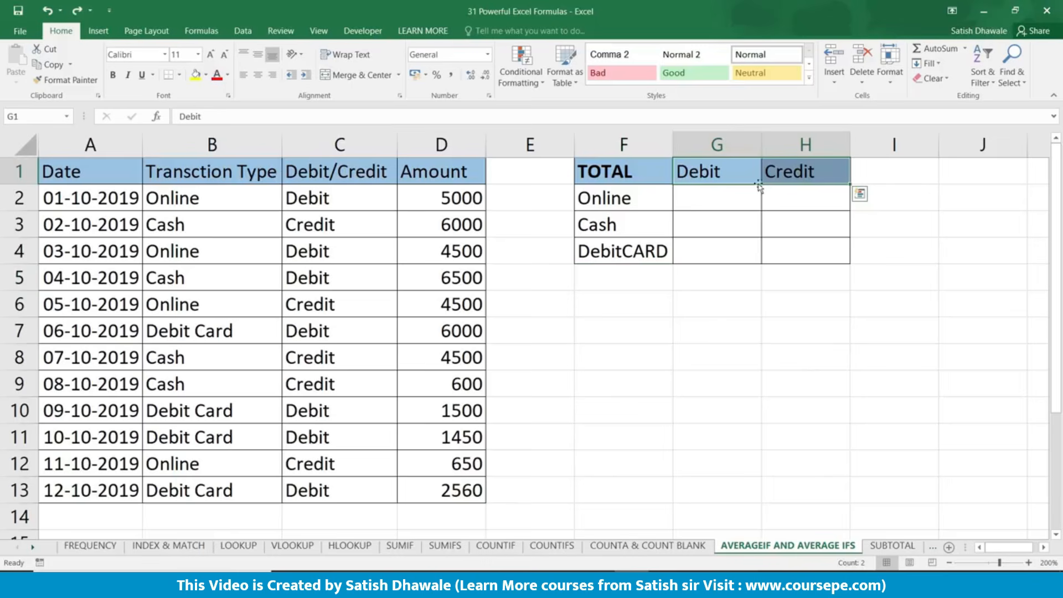
pyautogui.click(699, 203)
pyautogui.moveTo(708, 199); pyautogui.dragTo(712, 249)
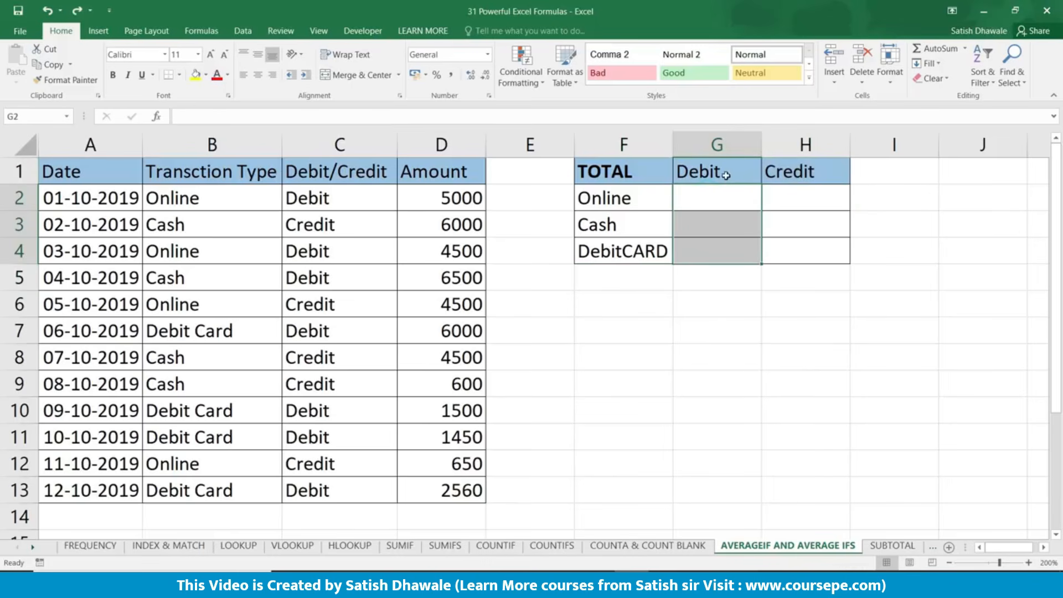
pyautogui.moveTo(714, 168); pyautogui.dragTo(790, 169)
pyautogui.moveTo(640, 201); pyautogui.dragTo(650, 247)
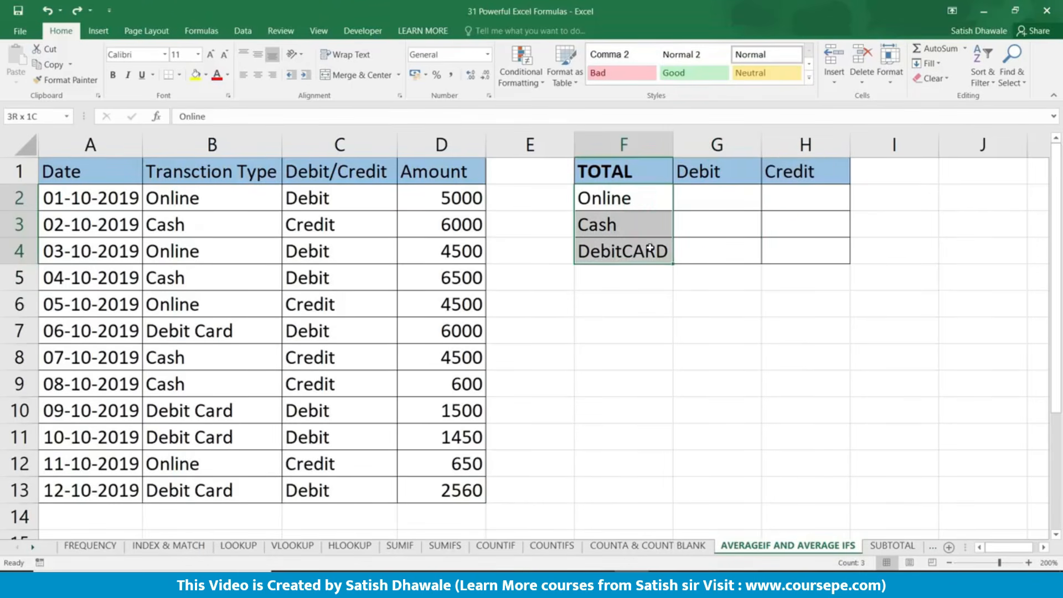
# Step: In G2, enter an AVERAGEIF formula with range B2:B13, criteria F2 and average range D2:D13
pyautogui.click(707, 200)
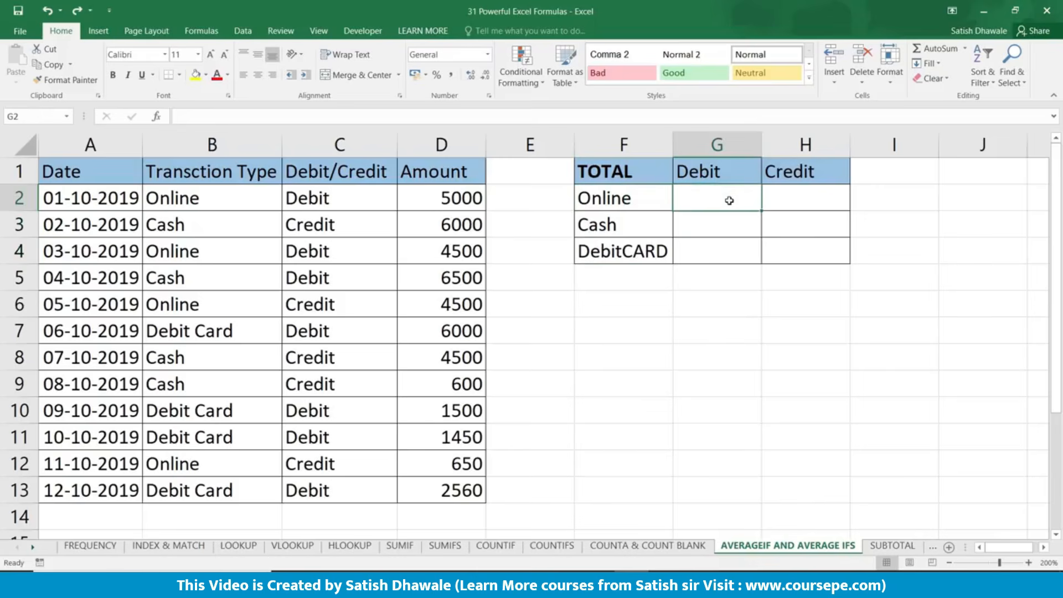
pyautogui.write('=AVER')
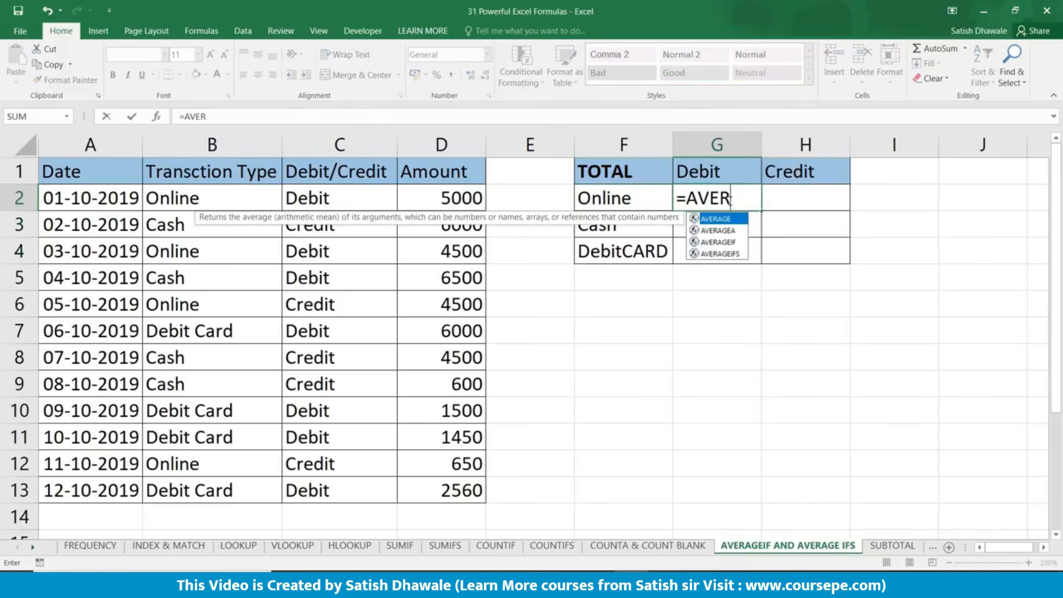
pyautogui.press('Down')
pyautogui.press('Down')
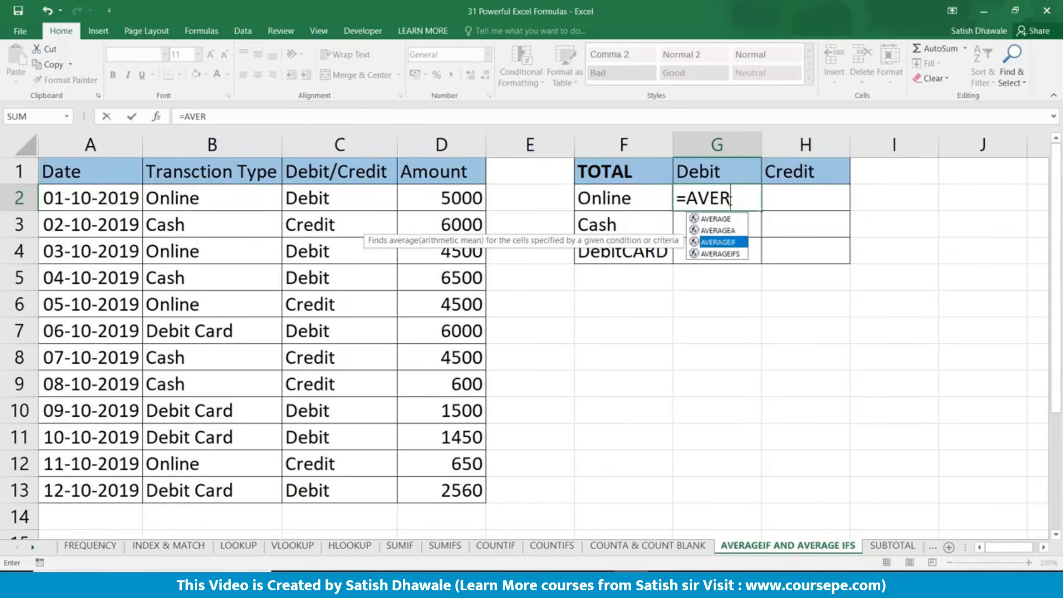
pyautogui.press('Tab')
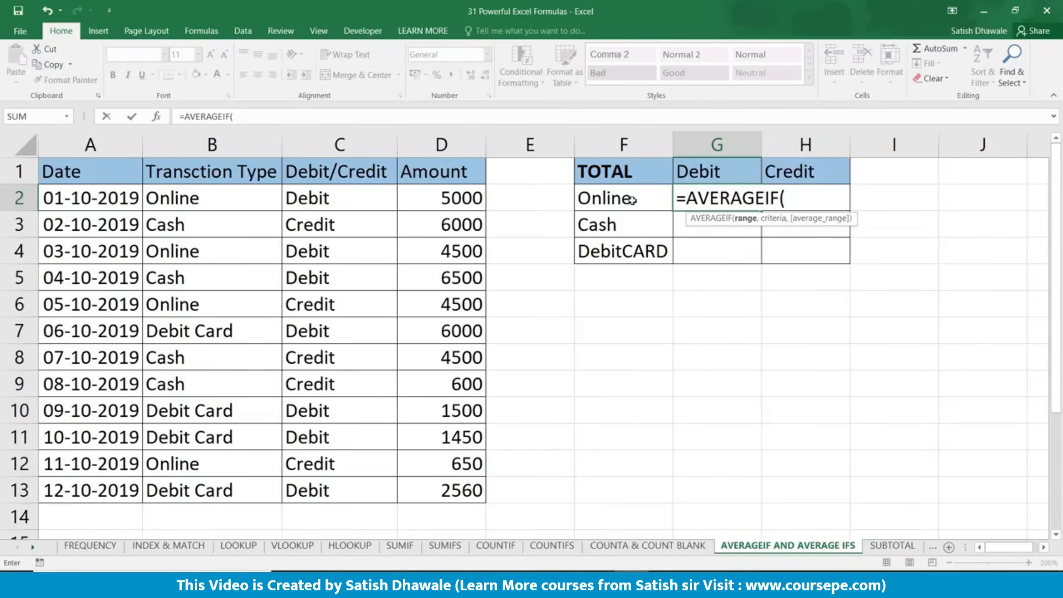
pyautogui.moveTo(206, 199); pyautogui.dragTo(227, 477)
pyautogui.write(',')
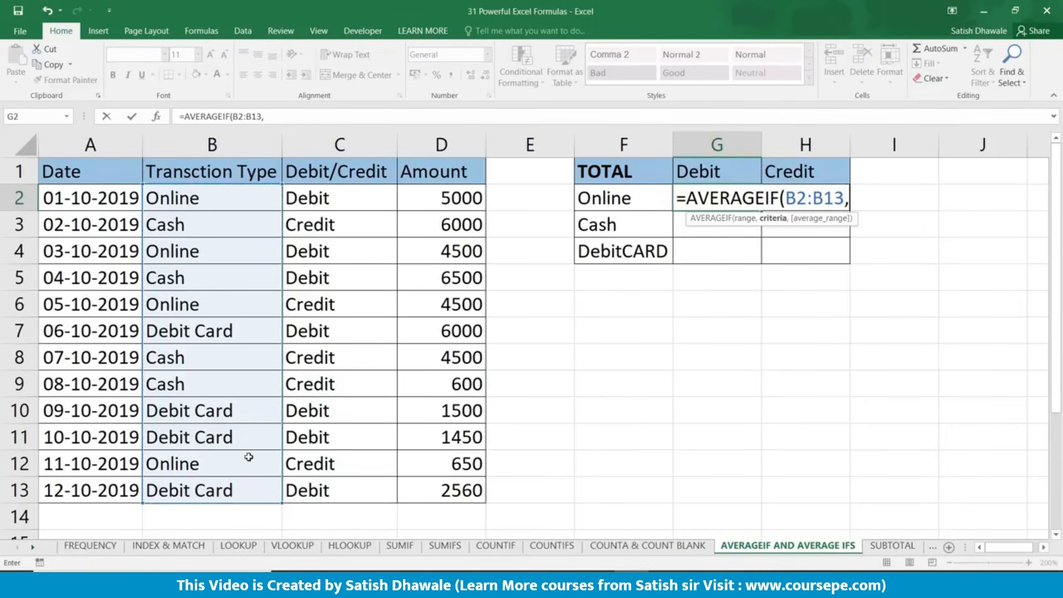
pyautogui.click(607, 197)
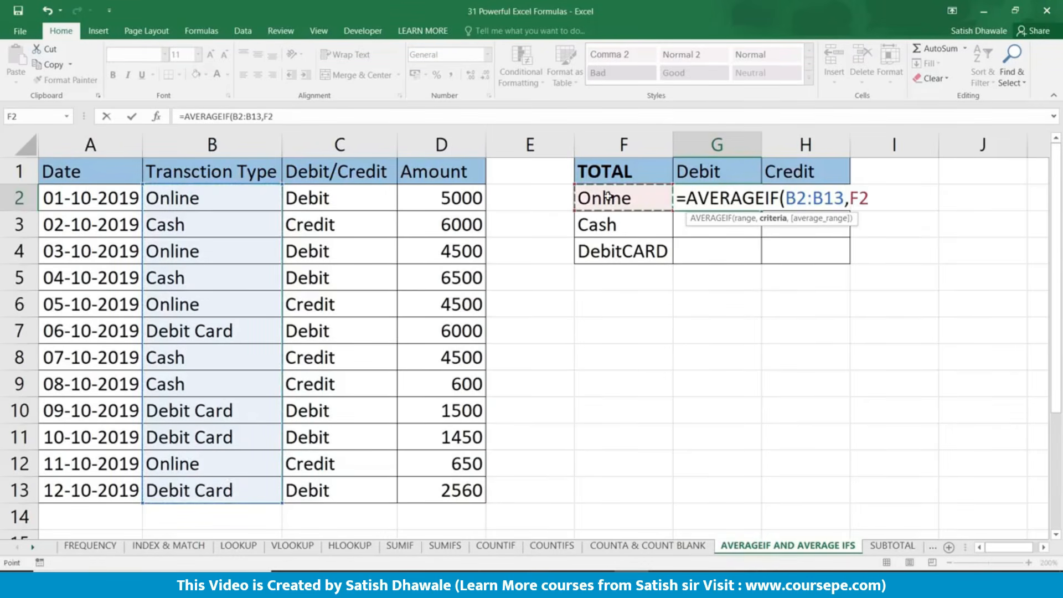
pyautogui.write(',')
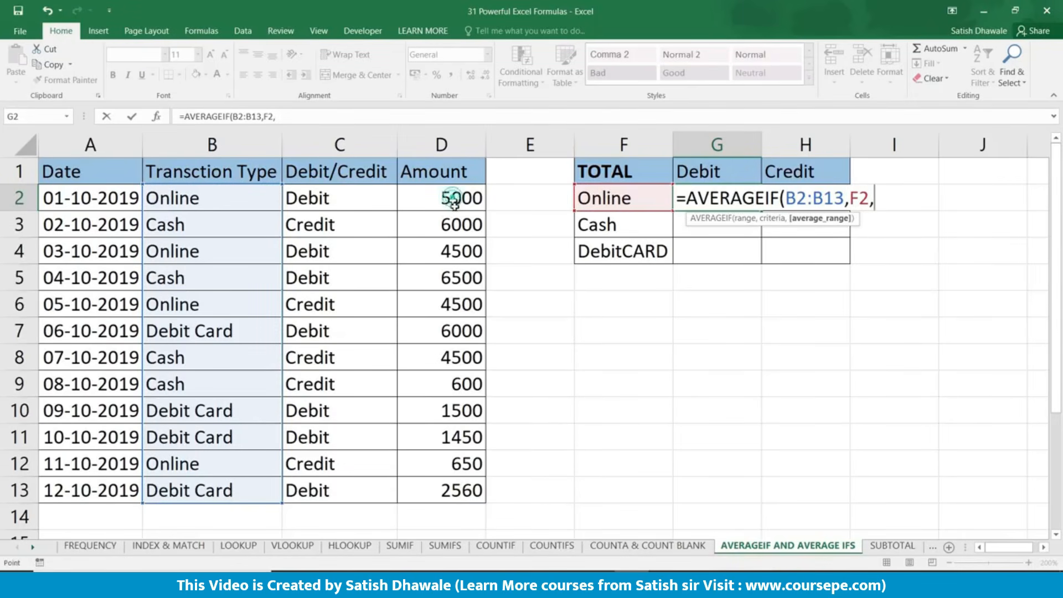
pyautogui.moveTo(451, 199); pyautogui.dragTo(465, 480)
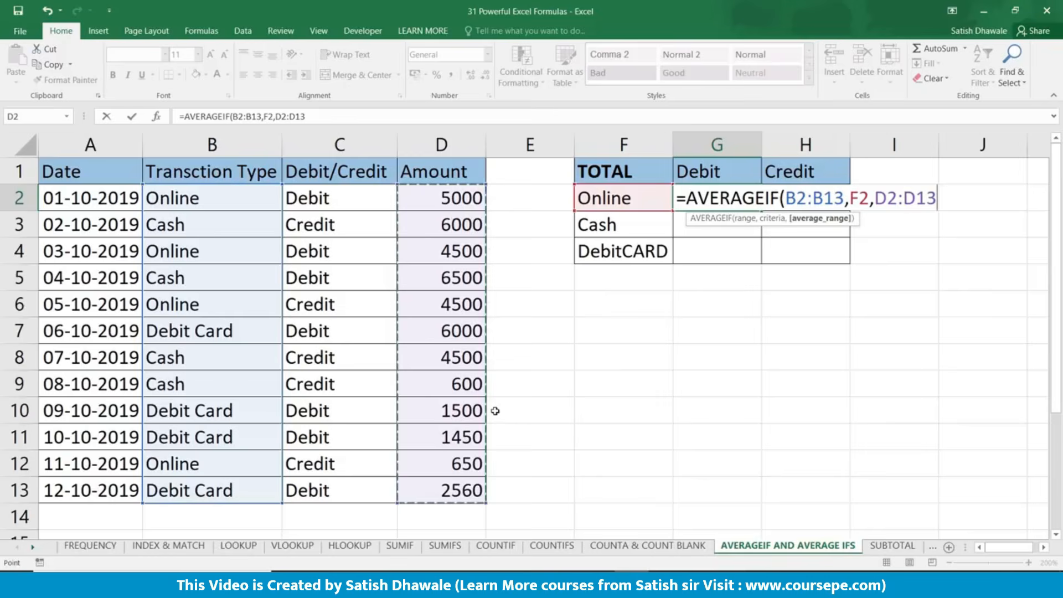
pyautogui.press('Return')
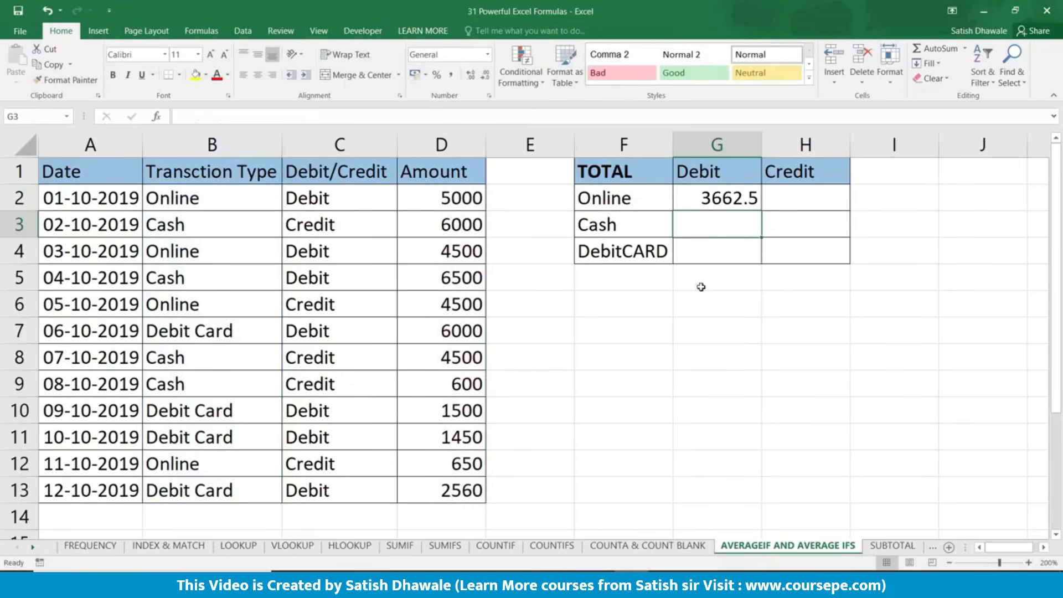
# Step: In G6, enter a SUMIF formula totalling D2:D13 where the transaction type in B2:B13 matches F2
pyautogui.click(696, 311)
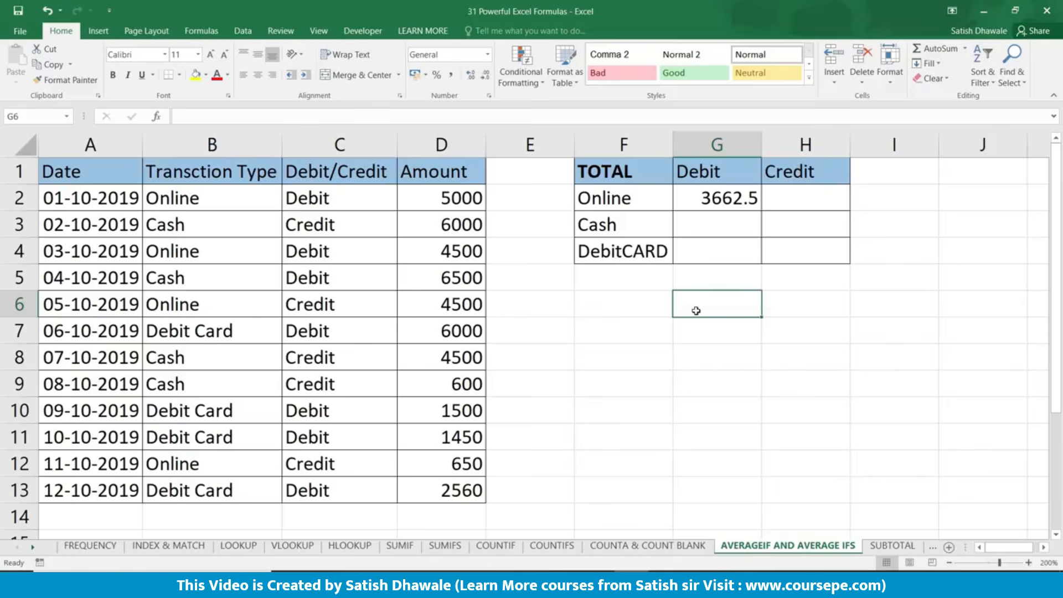
pyautogui.write('=')
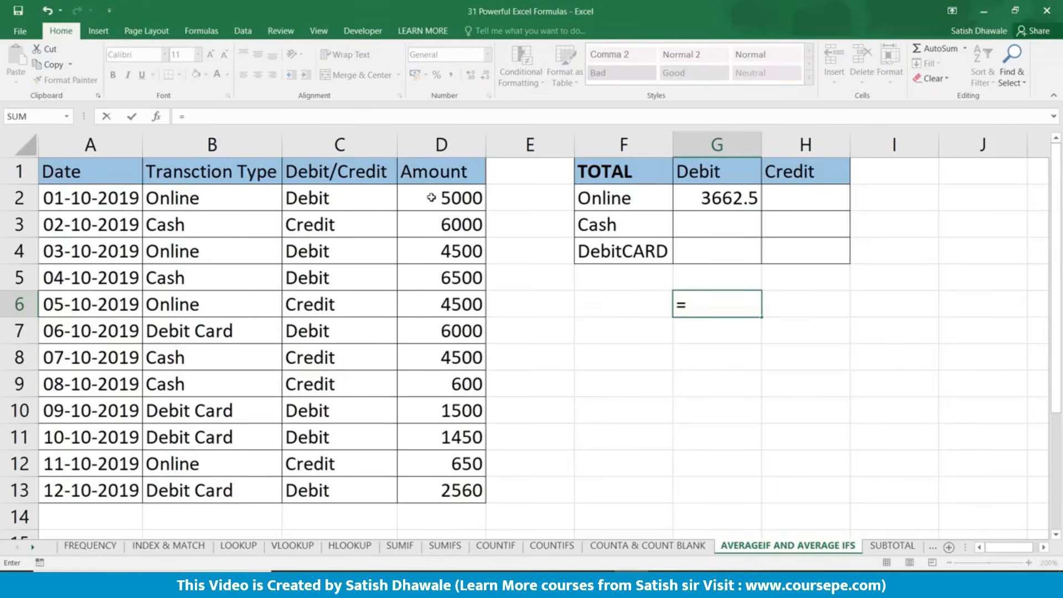
pyautogui.write('SUMIF(')
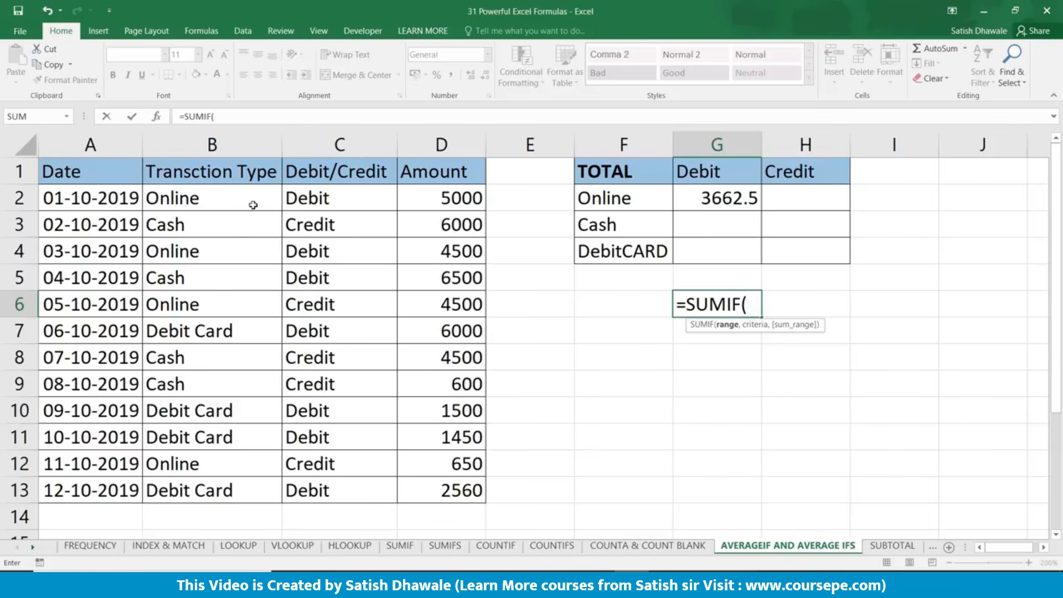
pyautogui.moveTo(250, 200); pyautogui.dragTo(247, 492)
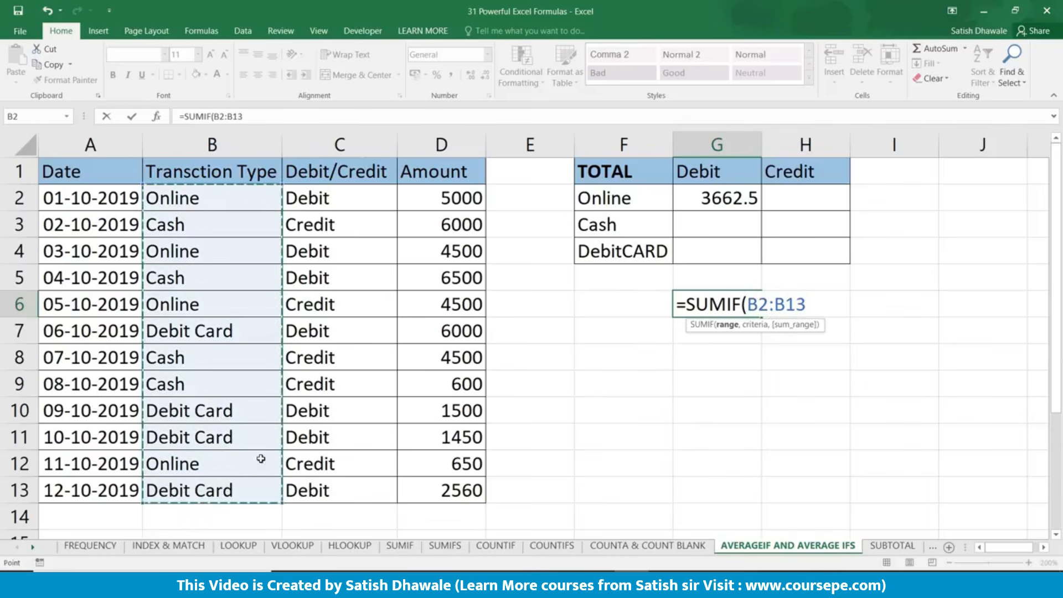
pyautogui.write(',')
pyautogui.click(638, 204)
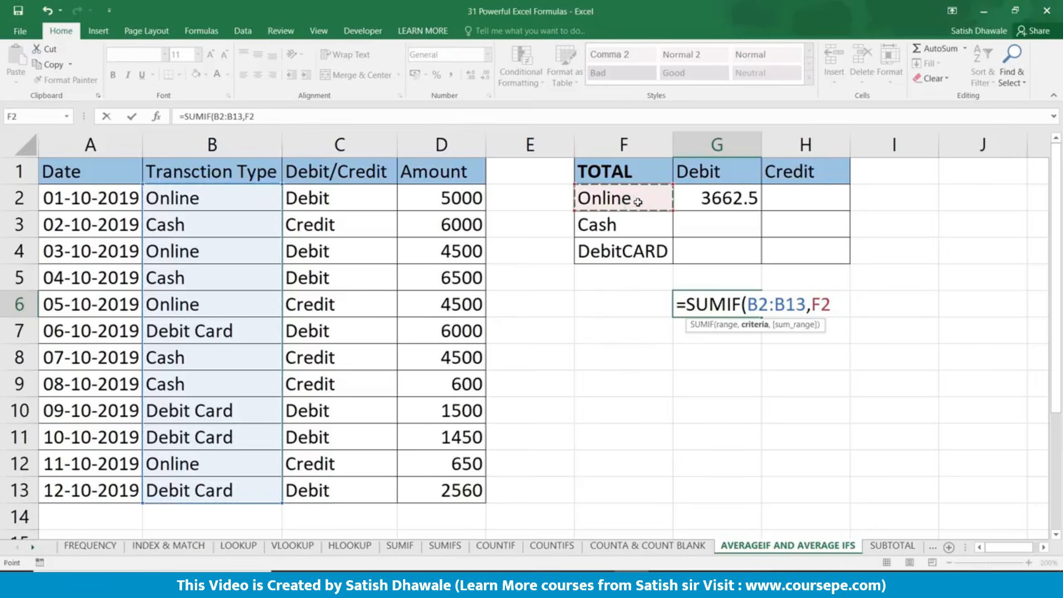
pyautogui.write(',')
pyautogui.click(439, 198)
pyautogui.moveTo(453, 326); pyautogui.dragTo(474, 491)
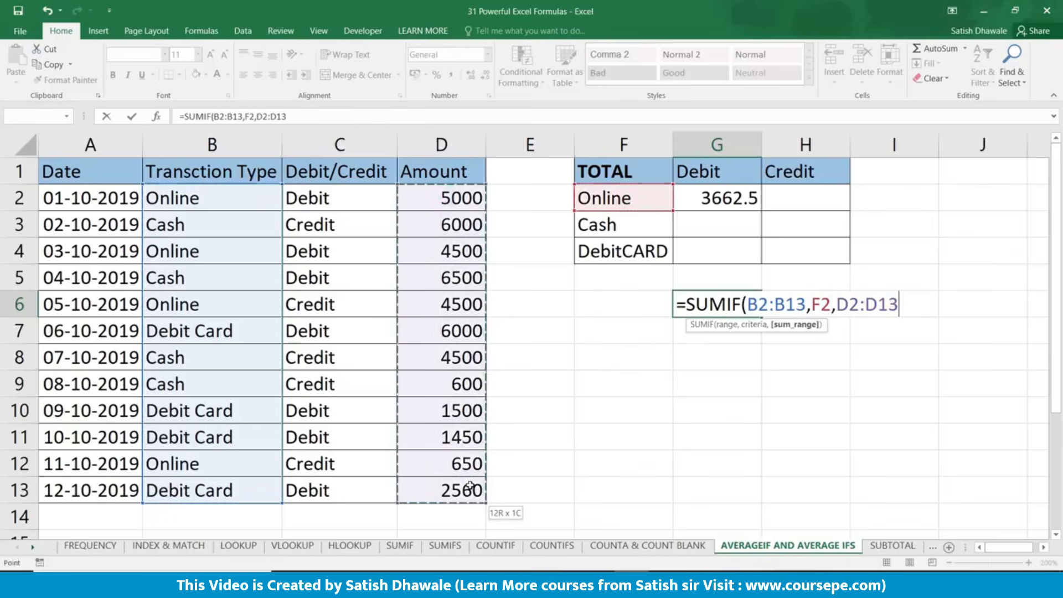
pyautogui.press('Return')
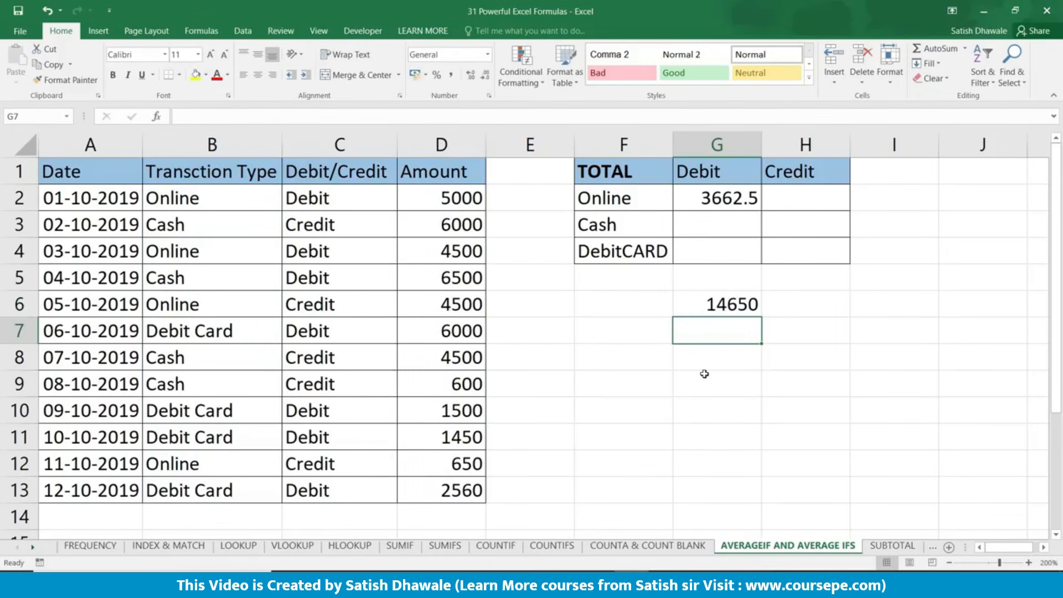
# Step: In G7, enter a COUNTIF formula counting the entries in B2:B13 that match F2
pyautogui.write('=COUNI')
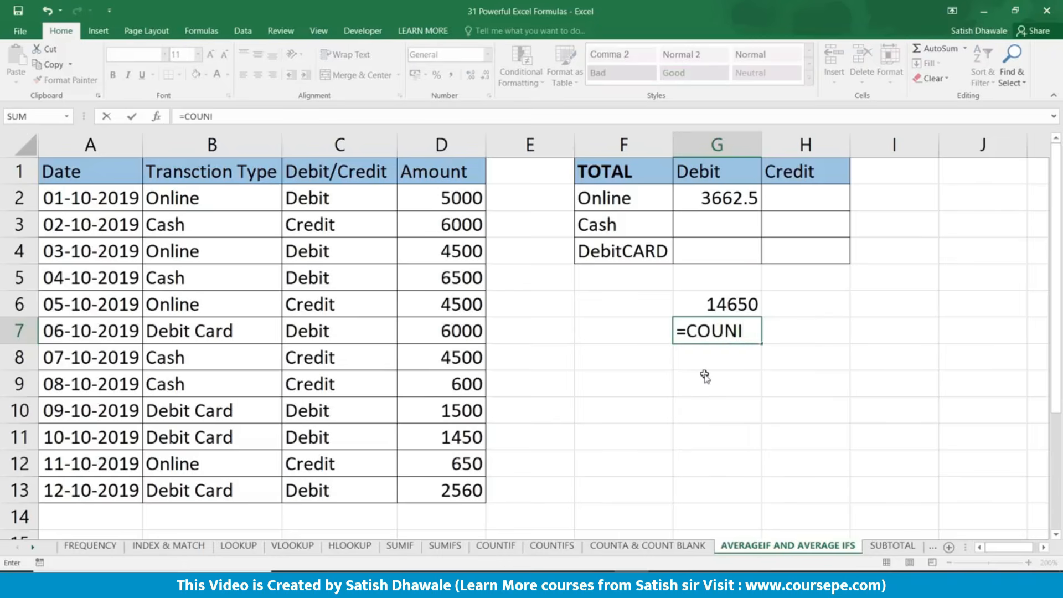
pyautogui.press('BackSpace')
pyautogui.write('TIF(')
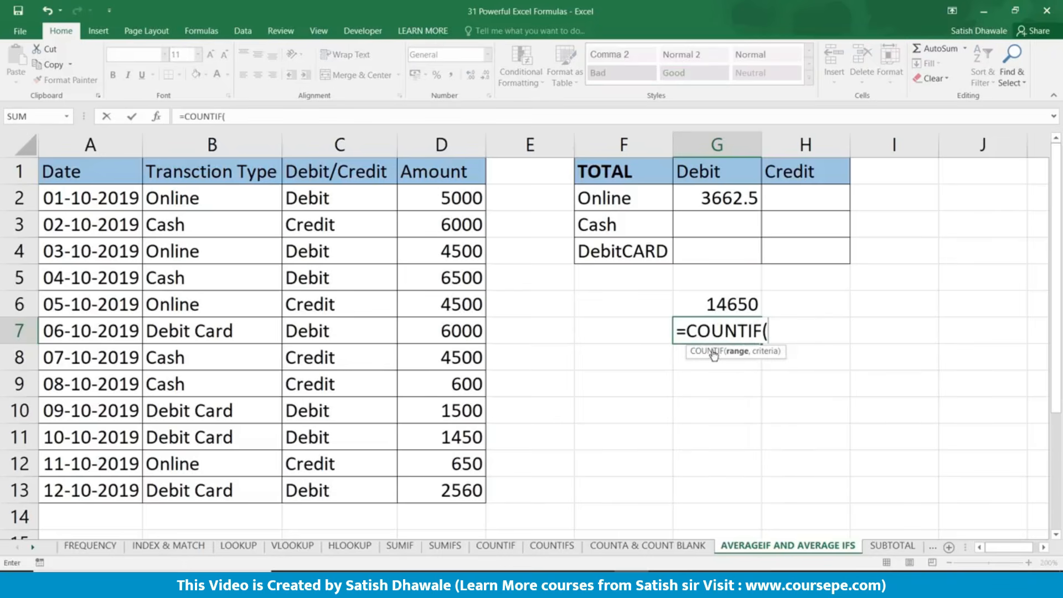
pyautogui.moveTo(242, 199); pyautogui.dragTo(257, 489)
pyautogui.write(',')
pyautogui.click(645, 200)
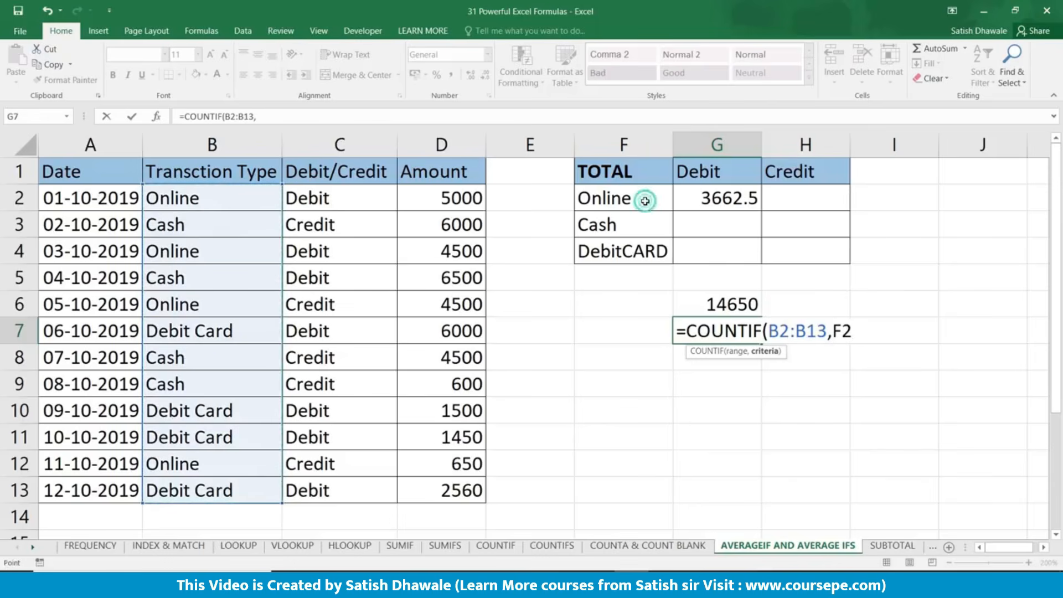
pyautogui.press('Return')
# Step: In H6, divide the sum in G6 by the count in G7 to cross-check the Online average
pyautogui.click(781, 303)
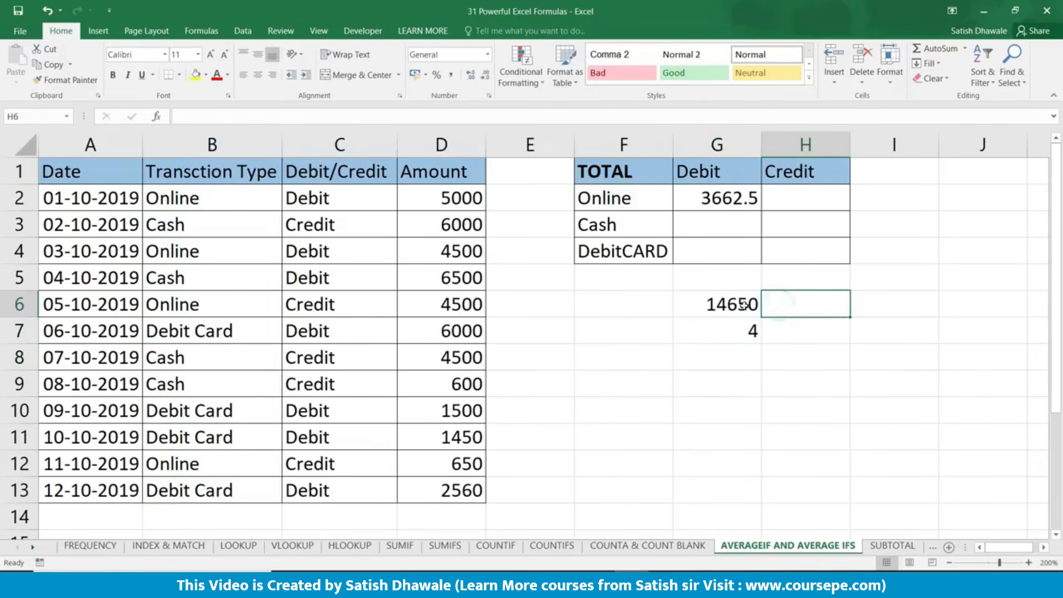
pyautogui.click(744, 304)
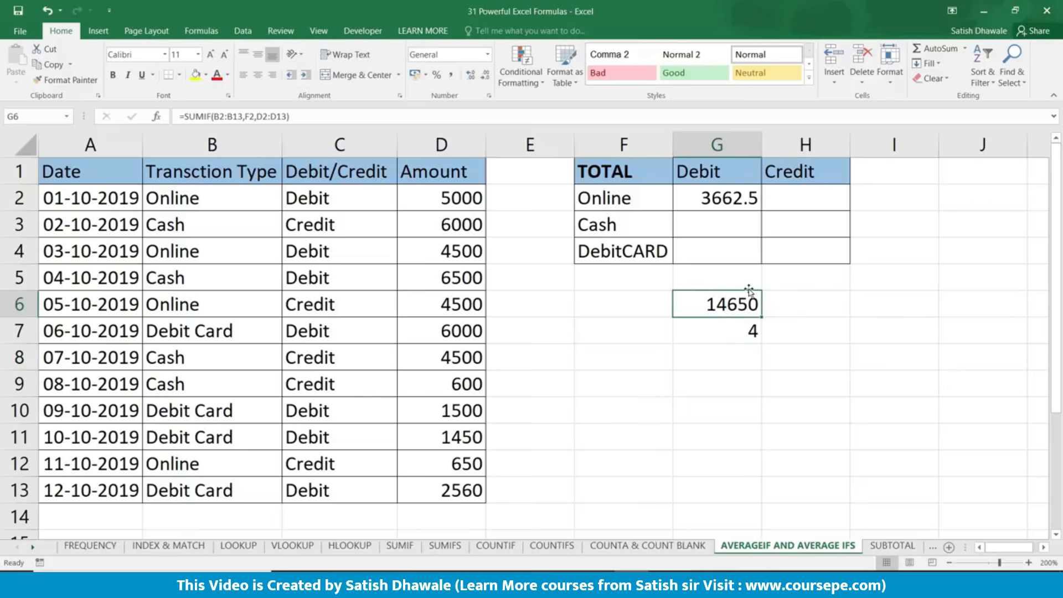
pyautogui.click(801, 307)
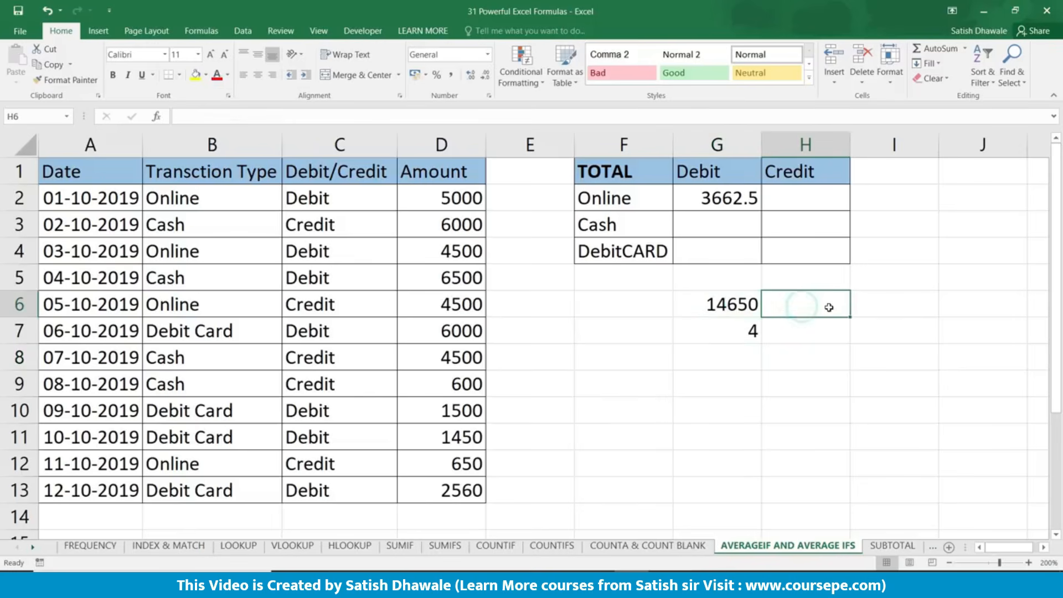
pyautogui.write('=')
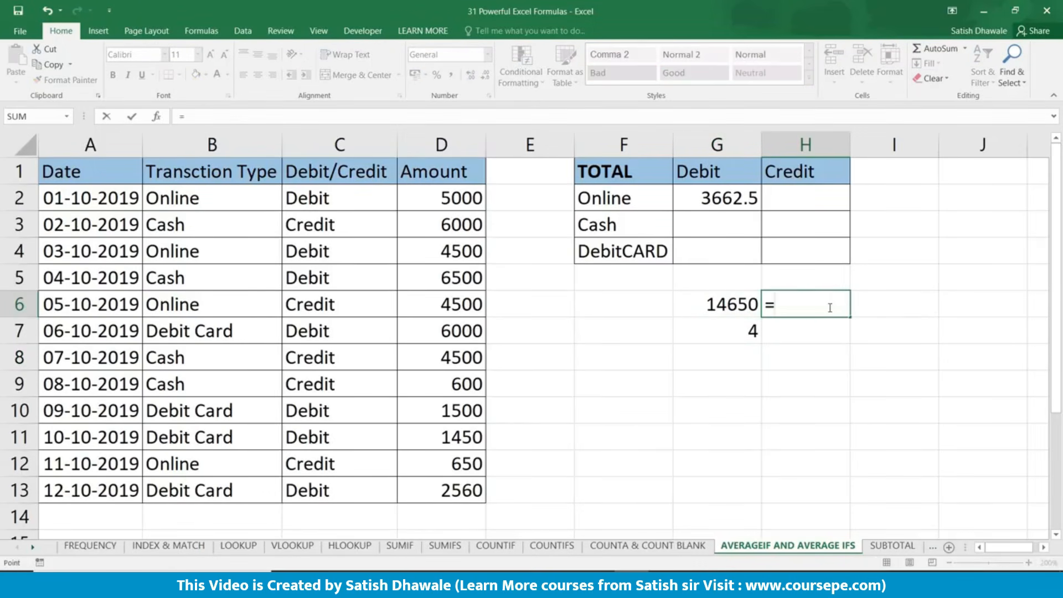
pyautogui.press('Left')
pyautogui.write('/')
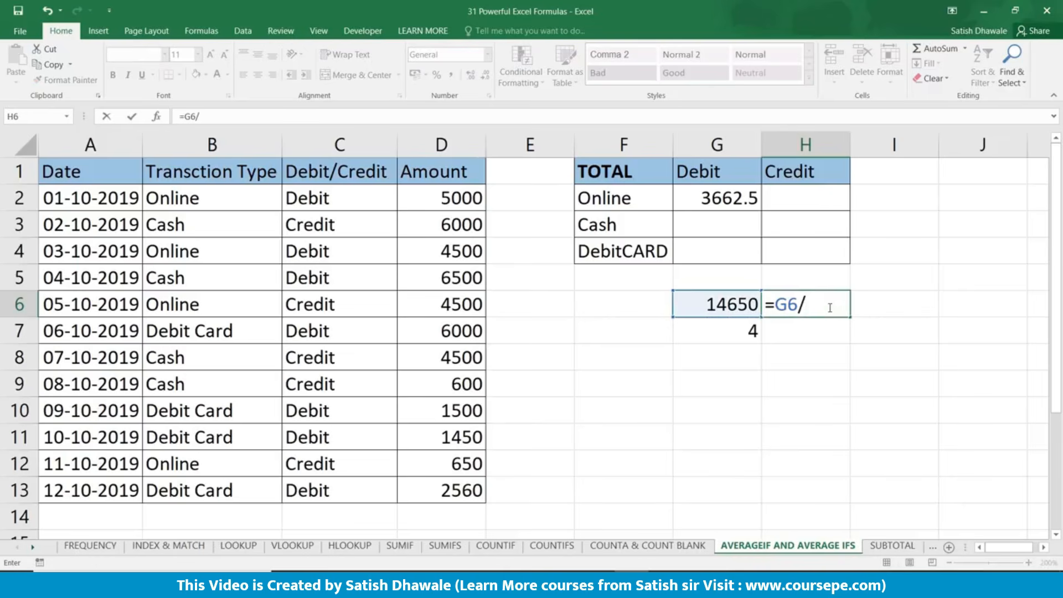
pyautogui.click(741, 330)
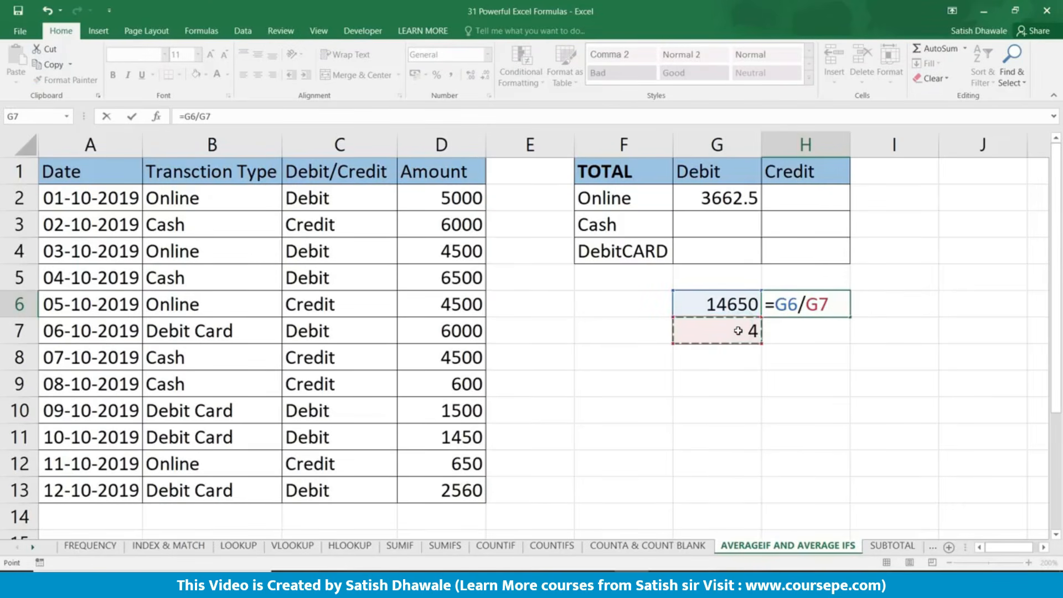
pyautogui.press('Return')
pyautogui.click(840, 304)
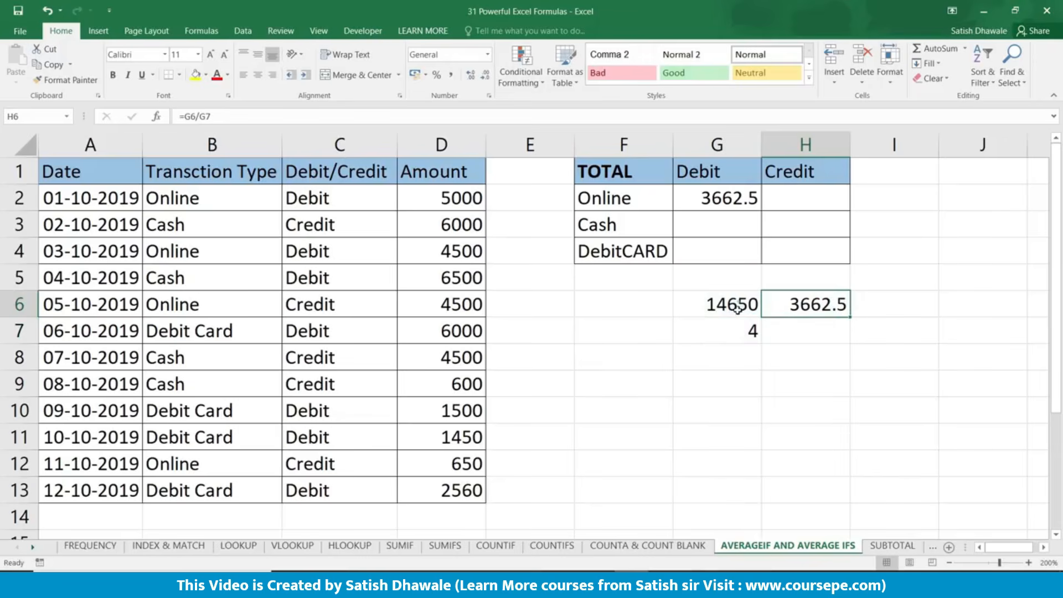
# Step: Clear the scratch calculations from cells G6:H7
pyautogui.moveTo(737, 308); pyautogui.dragTo(829, 333)
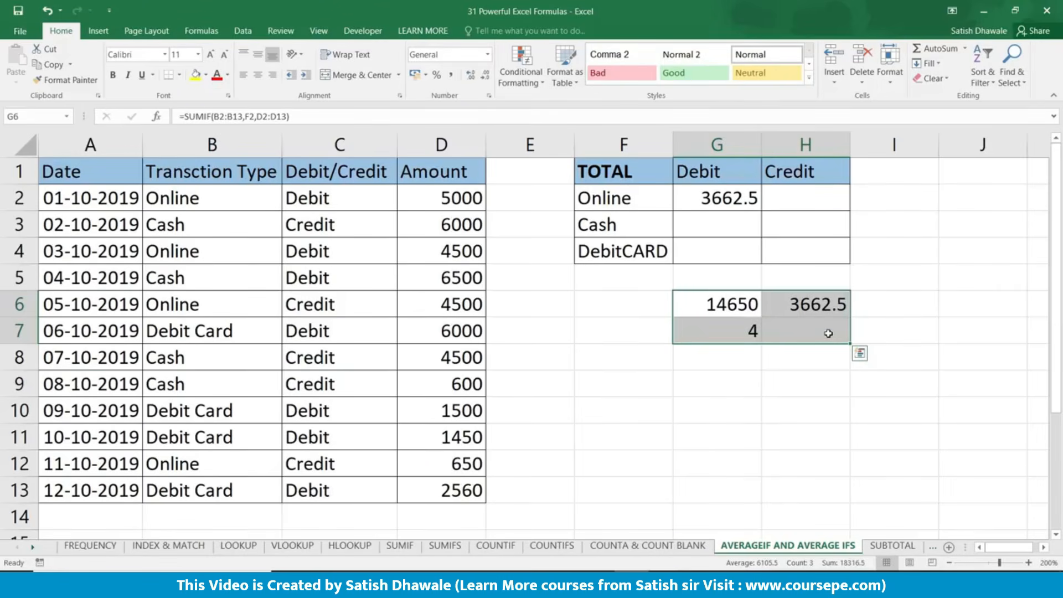
pyautogui.press('Delete')
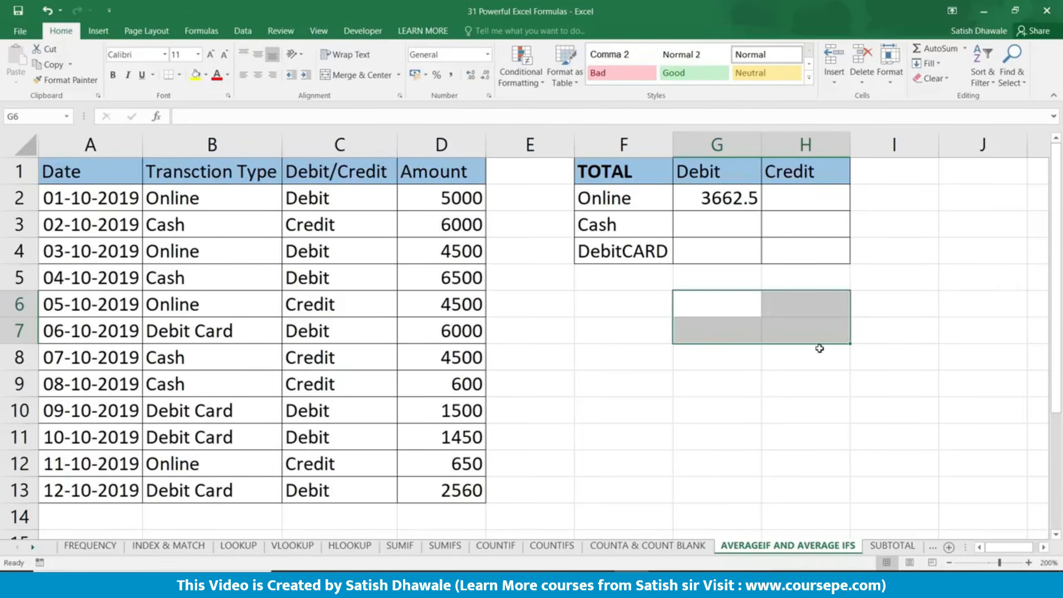
pyautogui.click(728, 310)
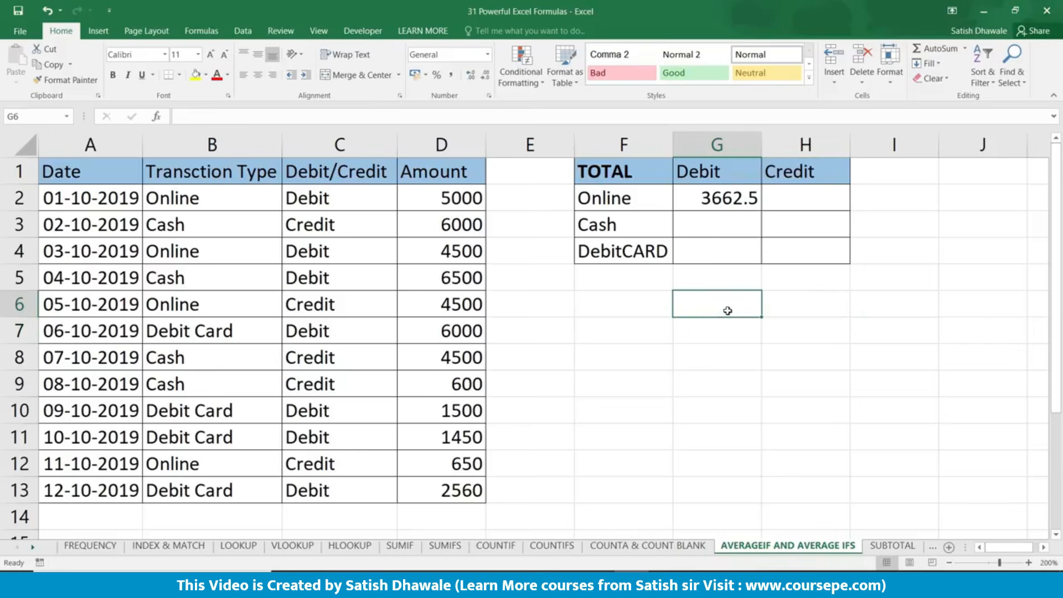
pyautogui.moveTo(424, 202); pyautogui.dragTo(414, 486)
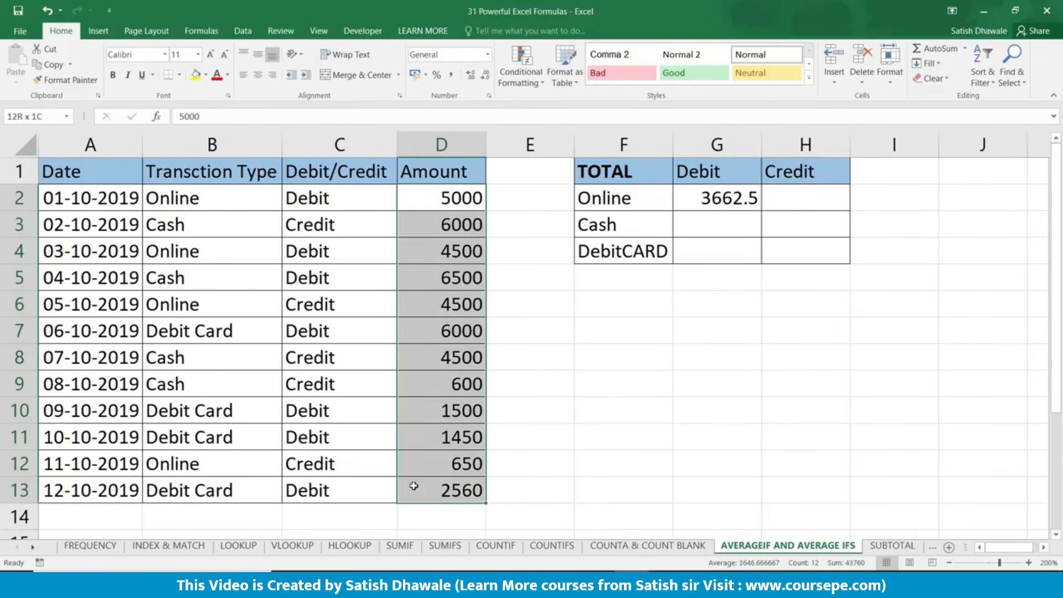
pyautogui.moveTo(211, 205); pyautogui.dragTo(171, 510)
pyautogui.click(607, 361)
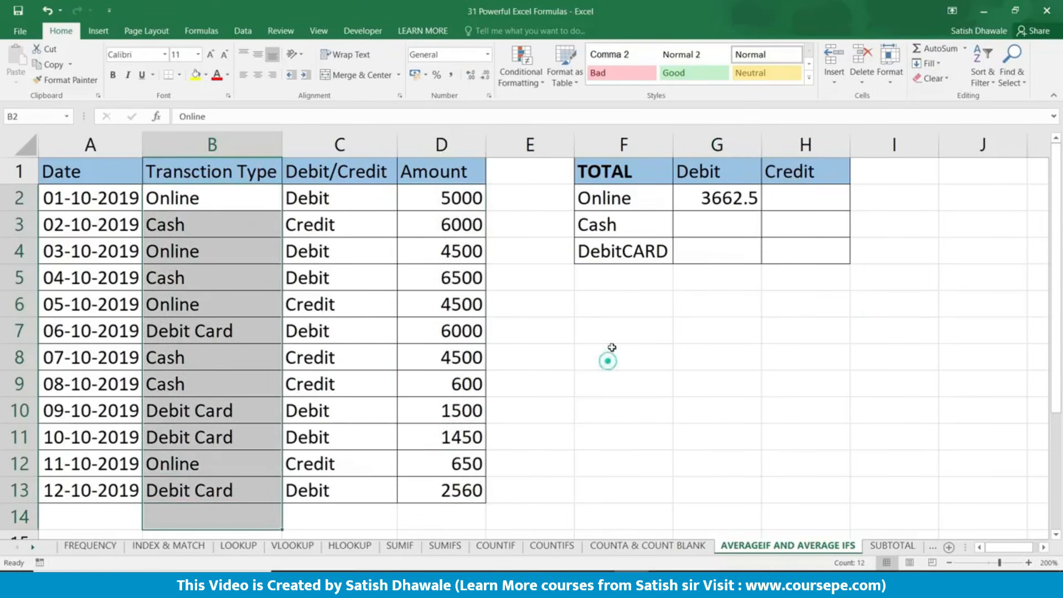
pyautogui.click(691, 178)
pyautogui.click(705, 195)
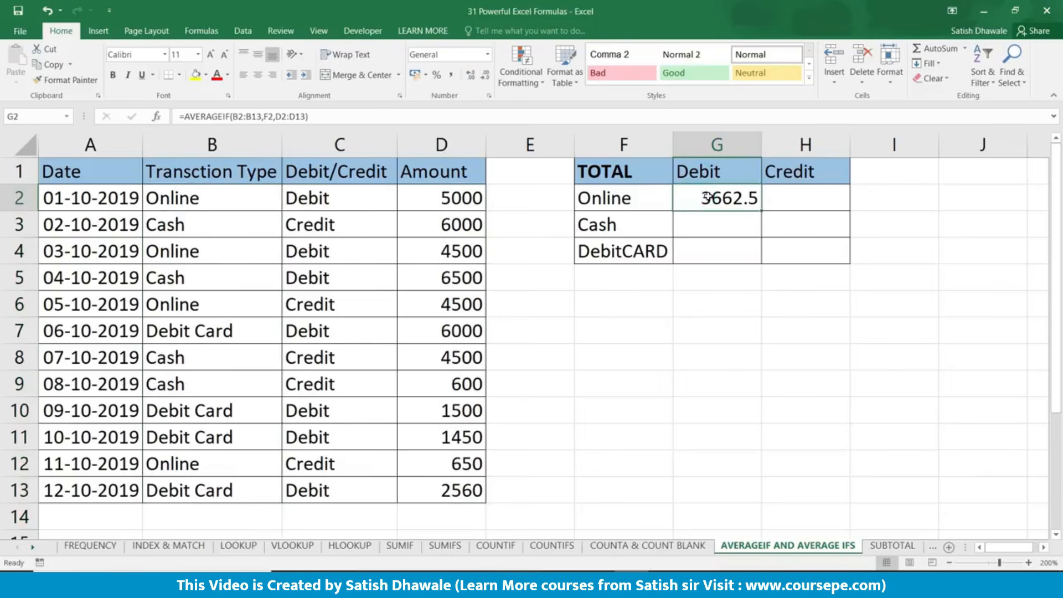
pyautogui.press('Up')
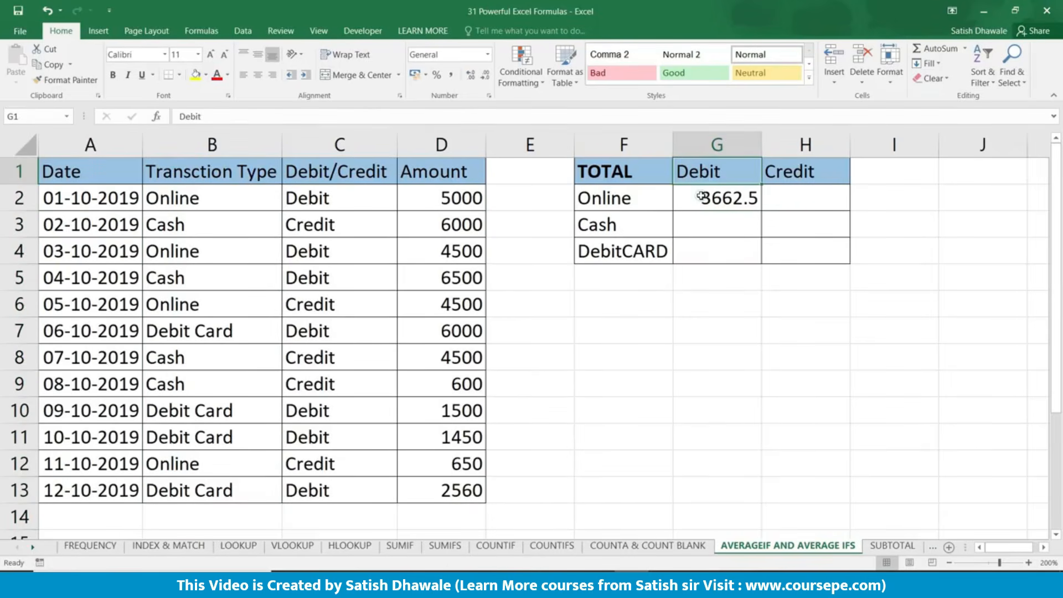
# Step: Make the B2:B13 and D2:D13 ranges absolute in G2's AVERAGEIF formula and fill it down to G4
pyautogui.doubleClick(723, 197)
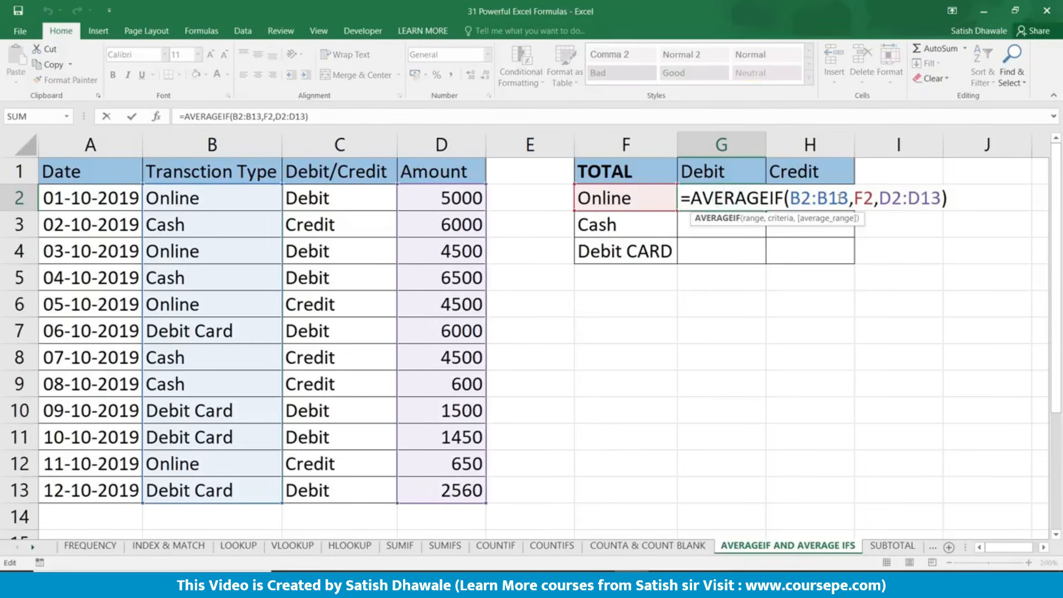
pyautogui.moveTo(848, 198); pyautogui.dragTo(790, 199)
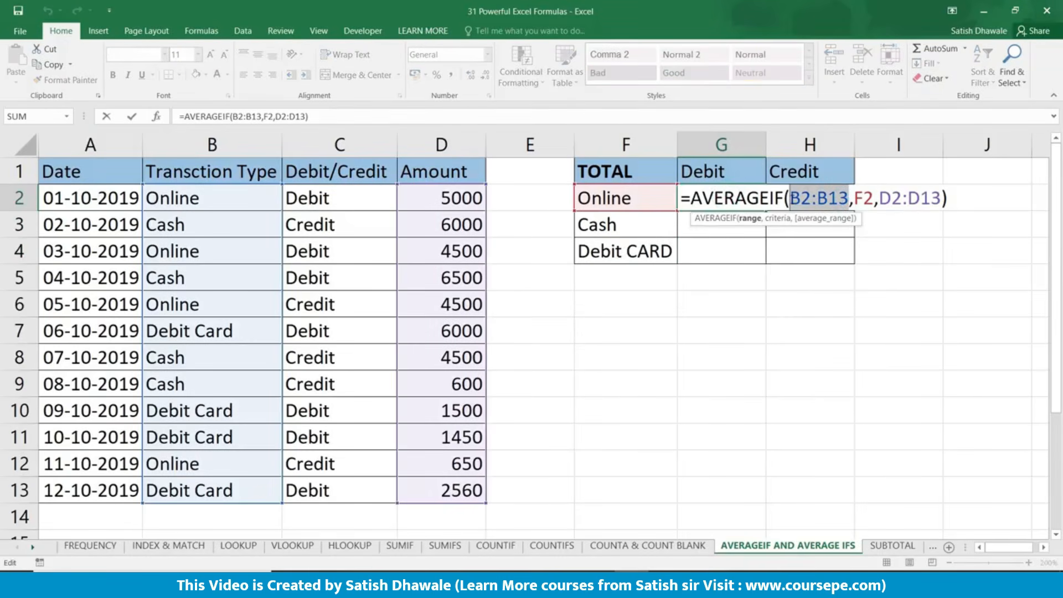
pyautogui.press('F4')
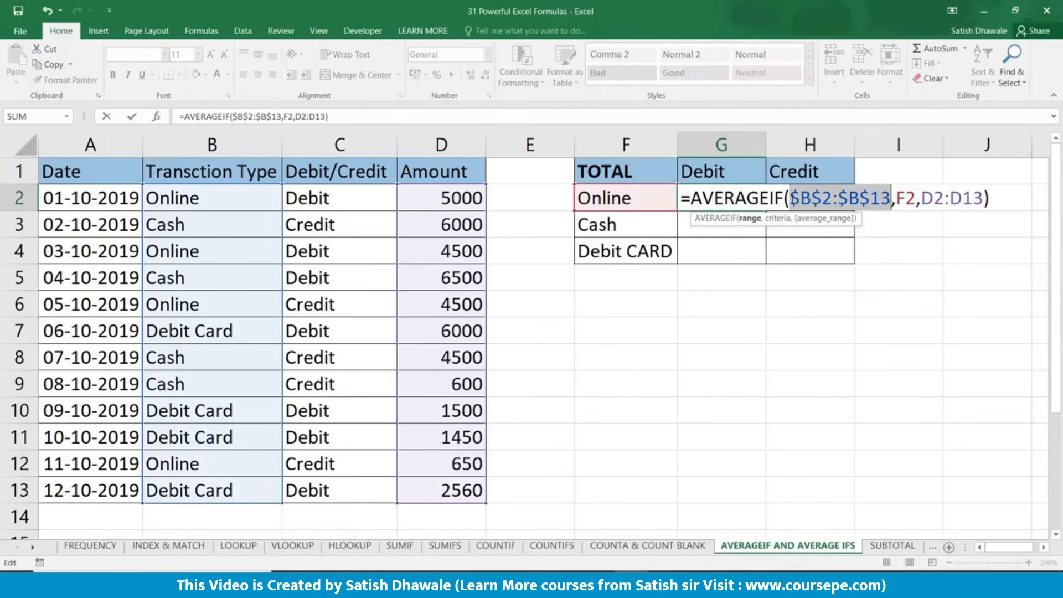
pyautogui.moveTo(923, 198); pyautogui.dragTo(983, 198)
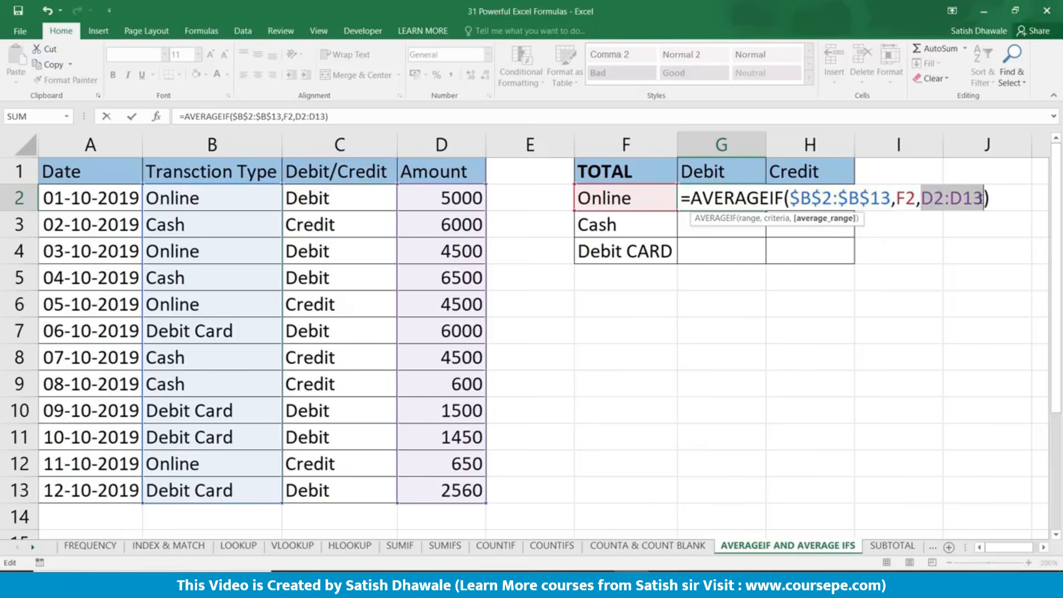
pyautogui.press('F4')
pyautogui.hotkey('ctrl', 'Return')
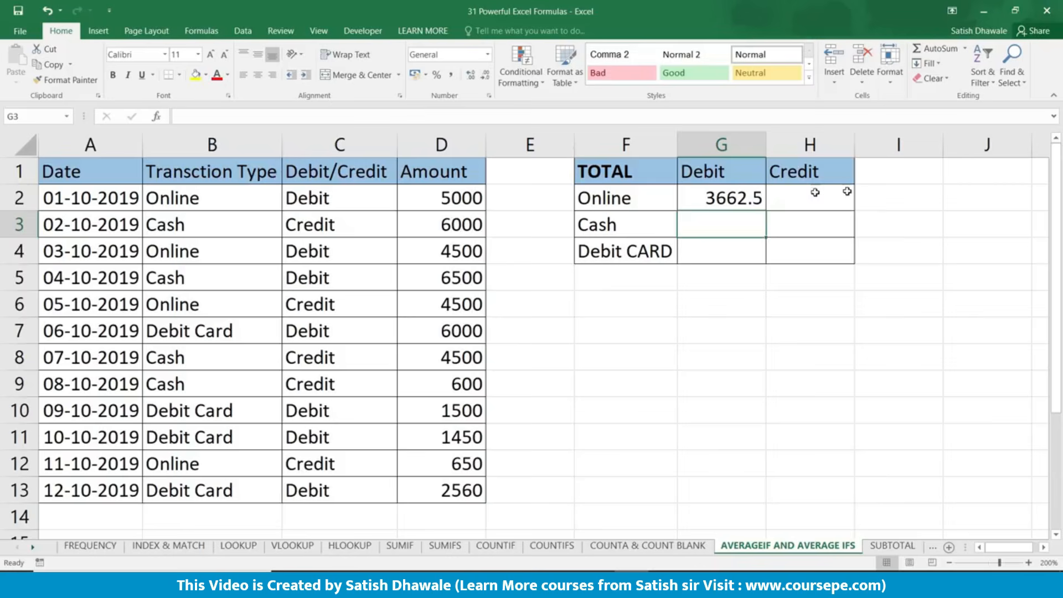
pyautogui.moveTo(765, 208); pyautogui.dragTo(765, 260)
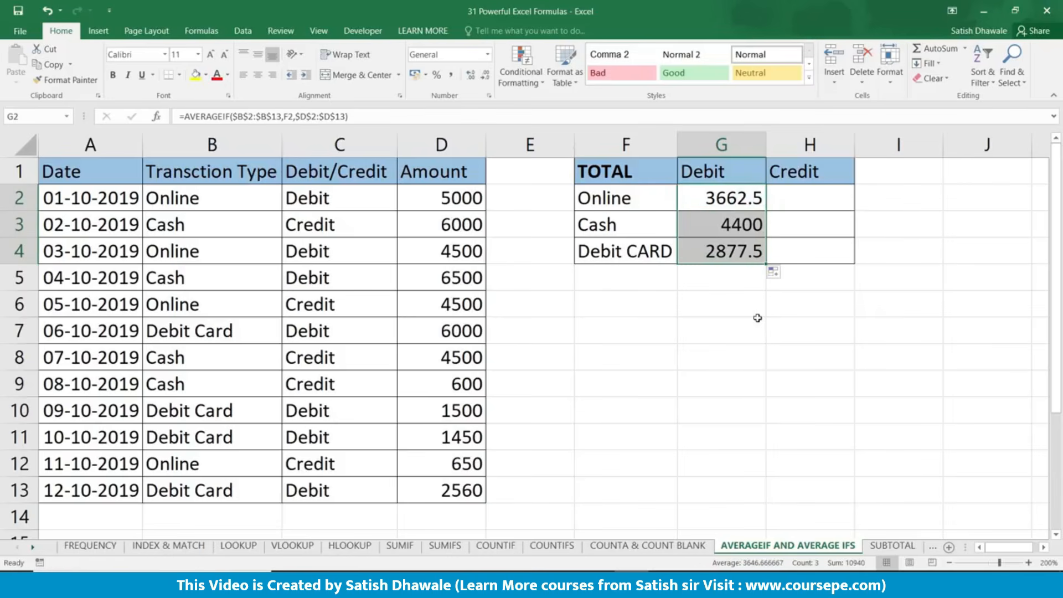
# Step: Replace the criteria range in G2's AVERAGEIF formula with the whole column B:B and fill it down to G4
pyautogui.doubleClick(733, 203)
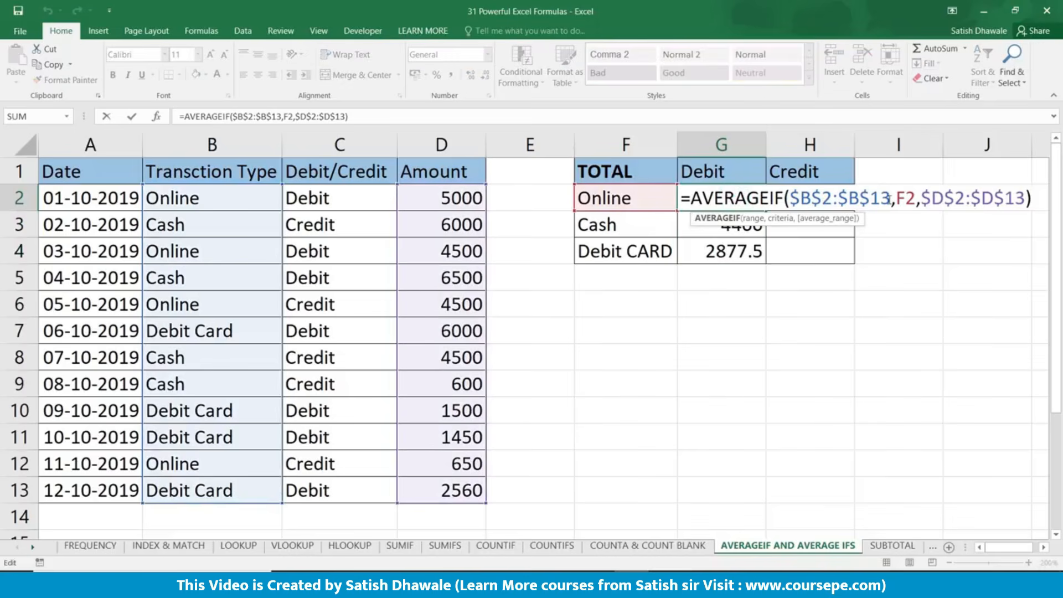
pyautogui.moveTo(891, 200); pyautogui.dragTo(793, 202)
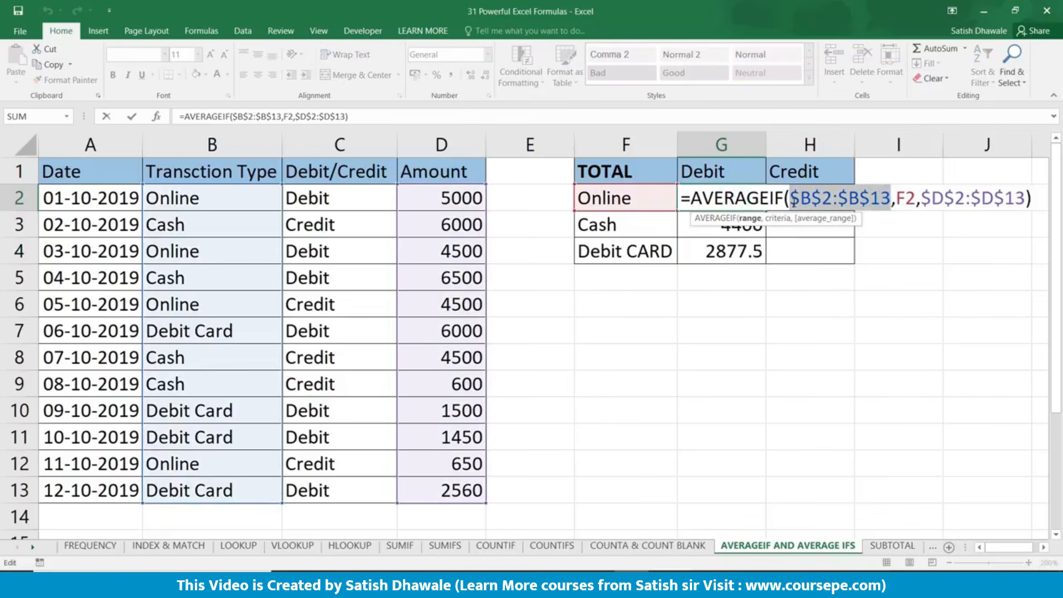
pyautogui.press('Delete')
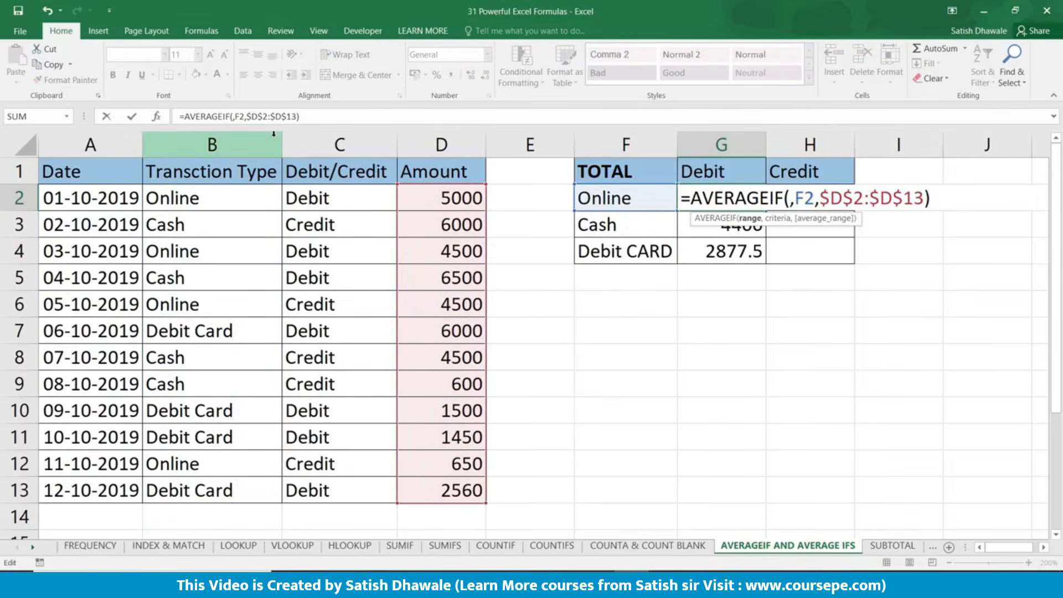
pyautogui.click(246, 142)
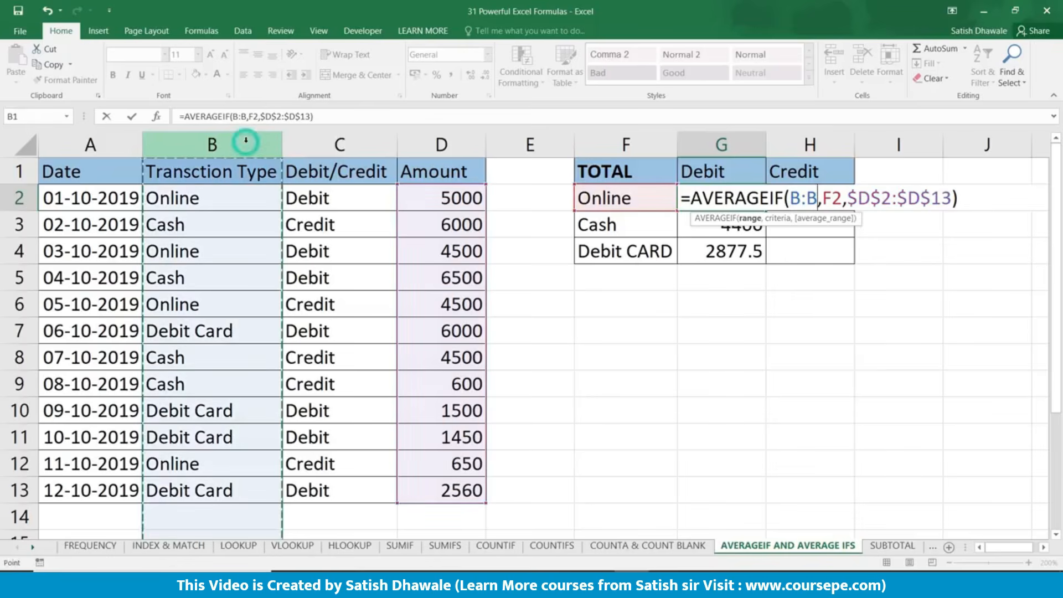
pyautogui.press('Return')
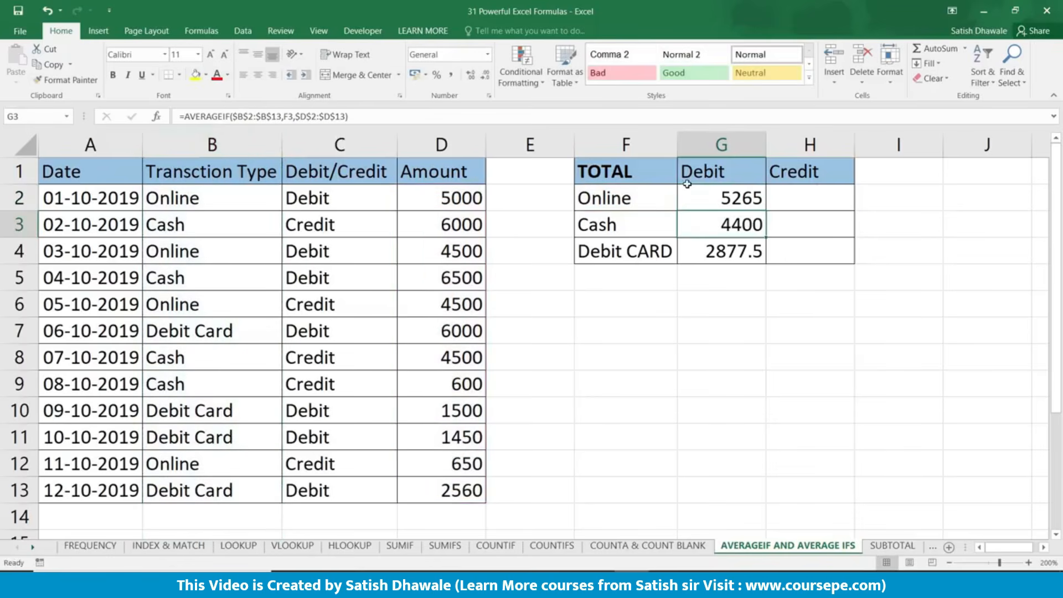
pyautogui.click(737, 193)
pyautogui.moveTo(767, 210); pyautogui.dragTo(766, 262)
# Step: Check the references in the filled AVERAGEIF formulas in G2:G4
pyautogui.doubleClick(774, 203)
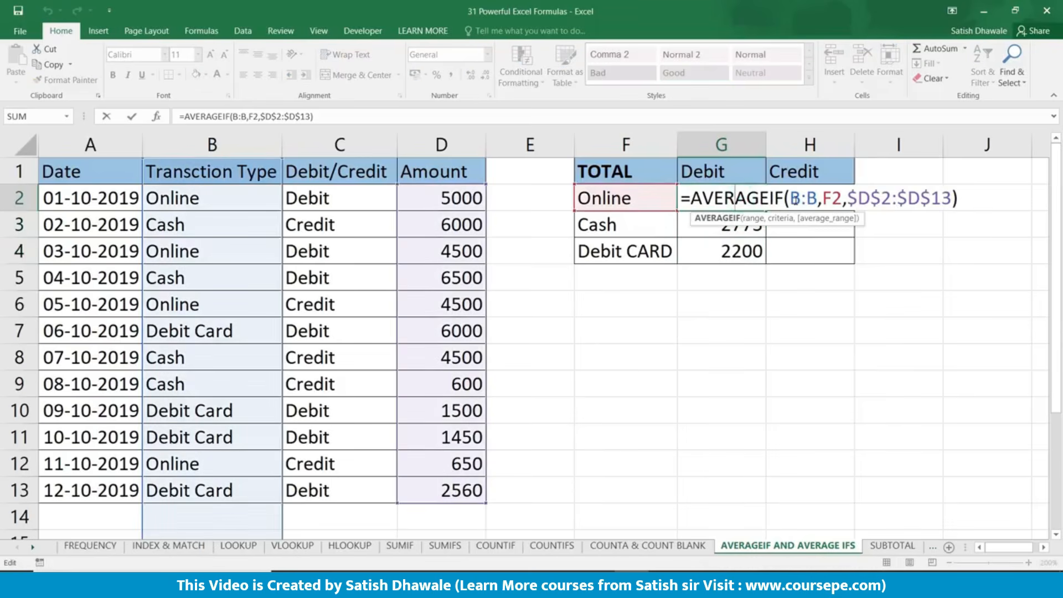
pyautogui.press('Return')
pyautogui.doubleClick(746, 248)
pyautogui.press('Return')
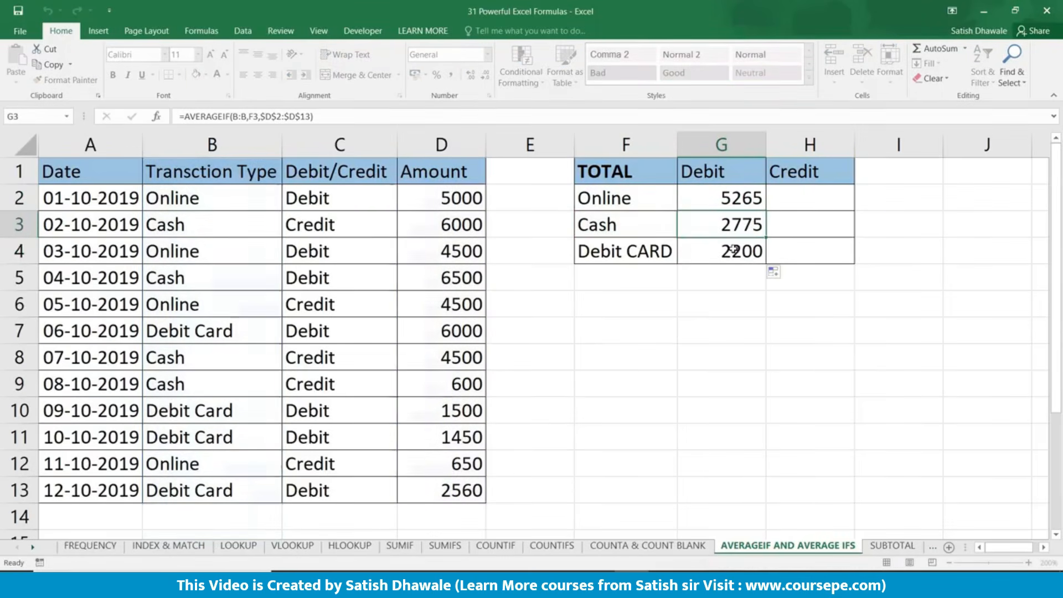
pyautogui.doubleClick(753, 252)
pyautogui.press('Return')
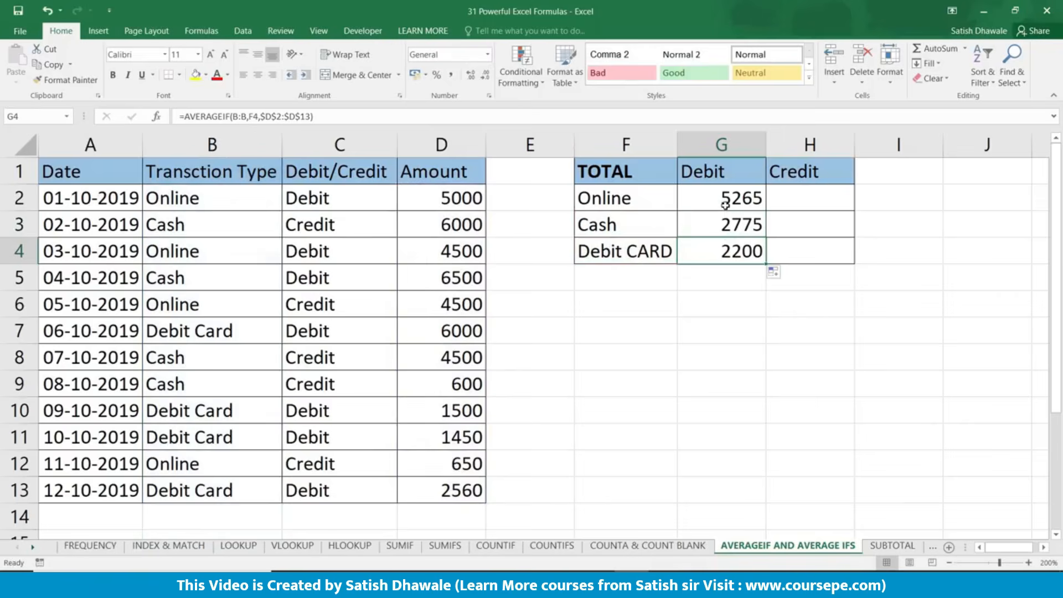
# Step: Move the AVERAGEIF results from G2:G4 to J2:J4 and reapply all borders to the emptied cells
pyautogui.moveTo(738, 197); pyautogui.dragTo(734, 265)
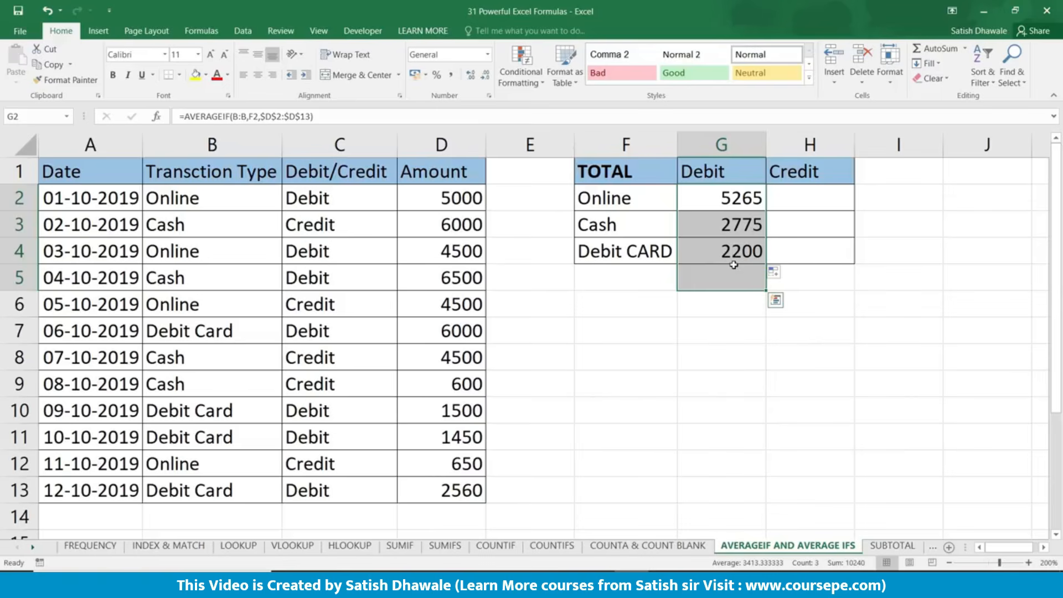
pyautogui.moveTo(744, 197); pyautogui.dragTo(991, 267)
pyautogui.moveTo(721, 200); pyautogui.dragTo(720, 256)
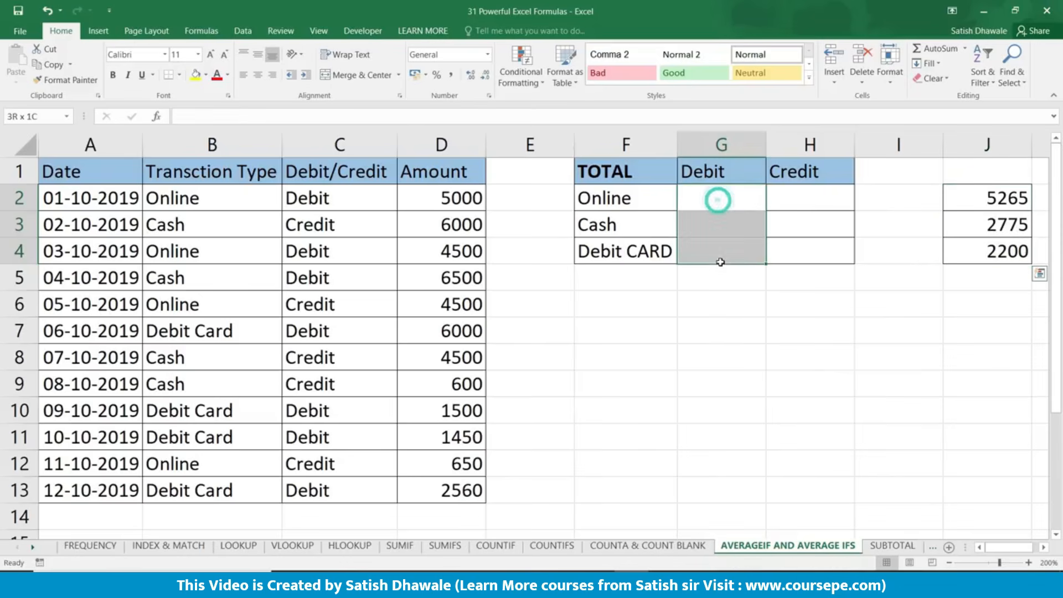
pyautogui.click(179, 75)
pyautogui.click(189, 194)
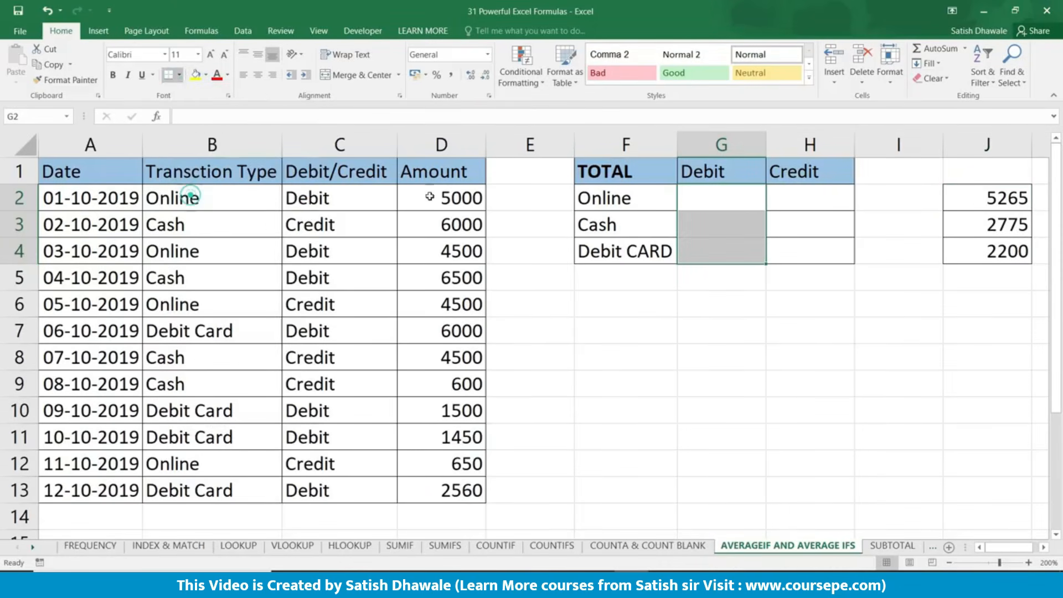
pyautogui.click(731, 197)
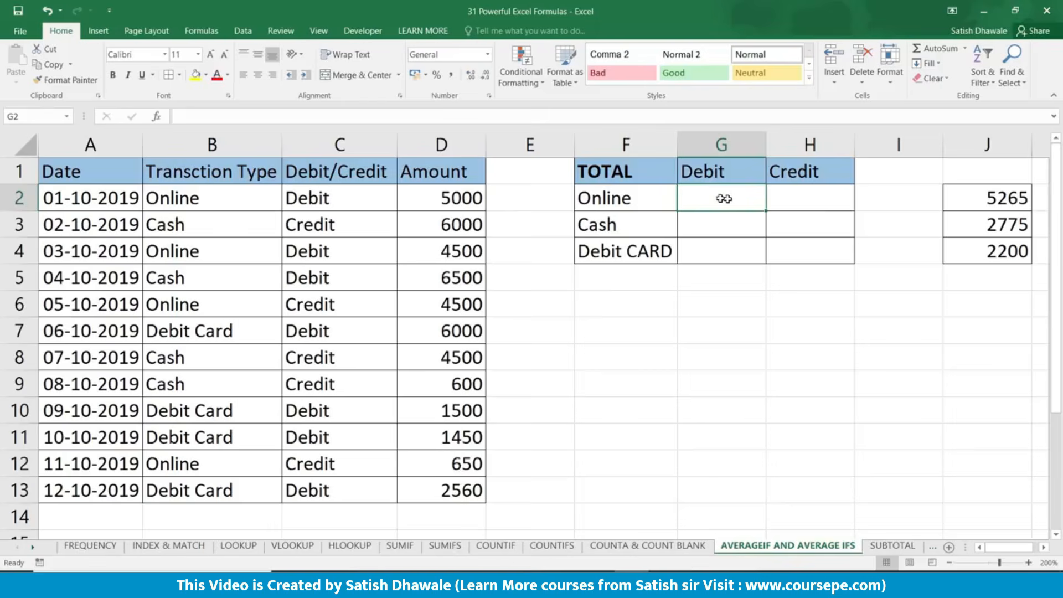
pyautogui.click(822, 205)
pyautogui.click(721, 220)
pyautogui.click(810, 231)
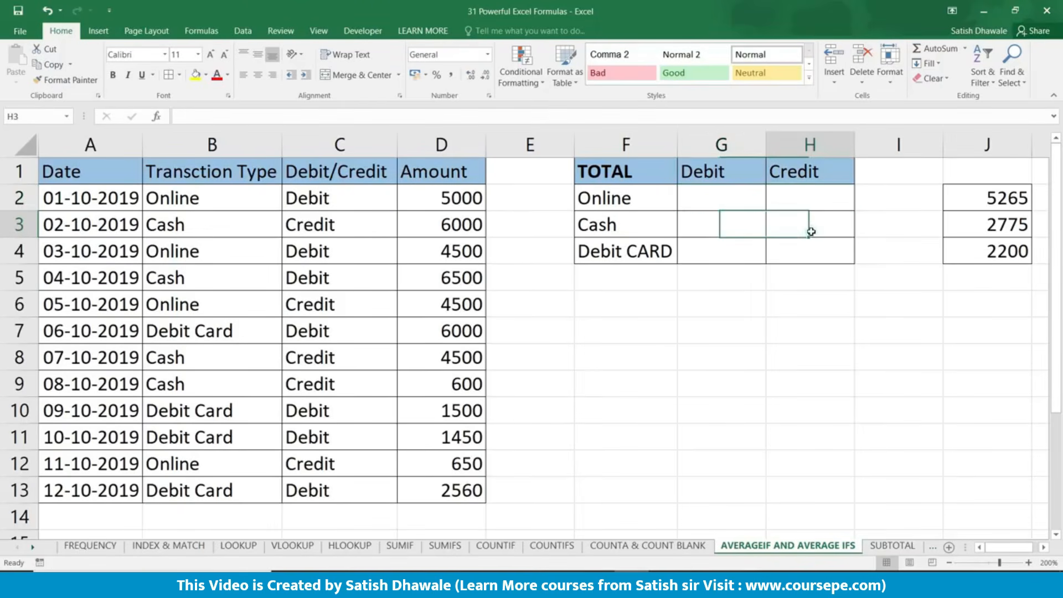
pyautogui.click(738, 251)
pyautogui.click(807, 253)
# Step: Start an AVERAGEIFS formula in G2 with the amounts in D2:D13 as the average range
pyautogui.click(739, 199)
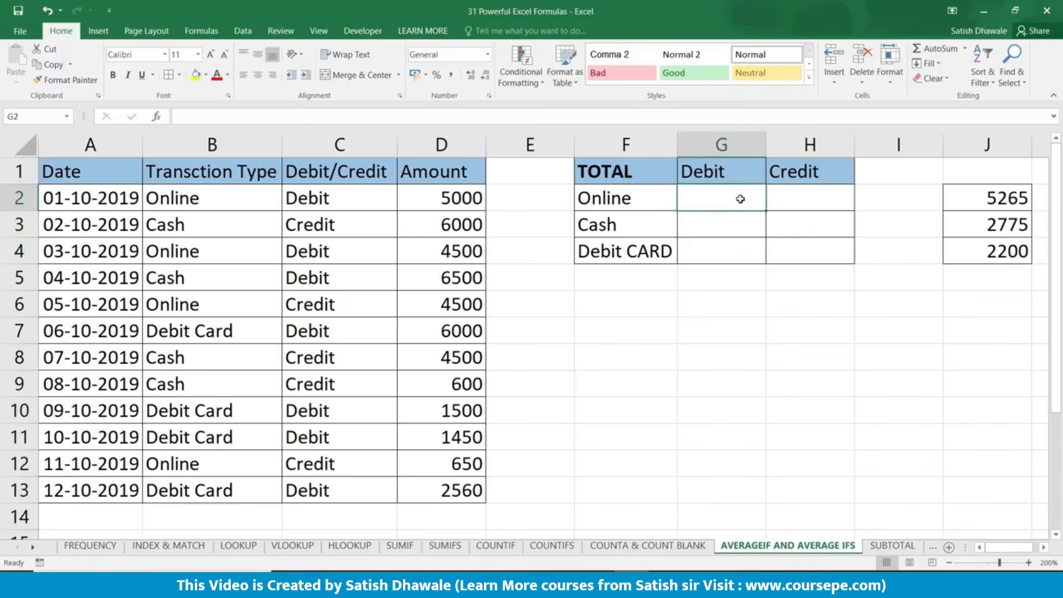
pyautogui.write('=AVER')
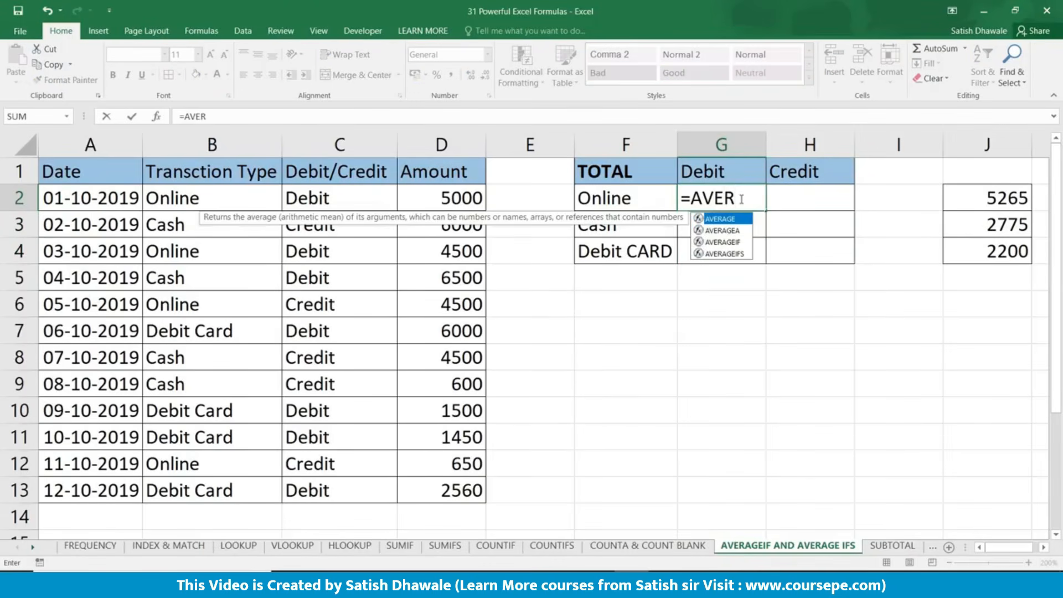
pyautogui.press('Down')
pyautogui.press('Down')
pyautogui.press('Down')
pyautogui.press('Tab')
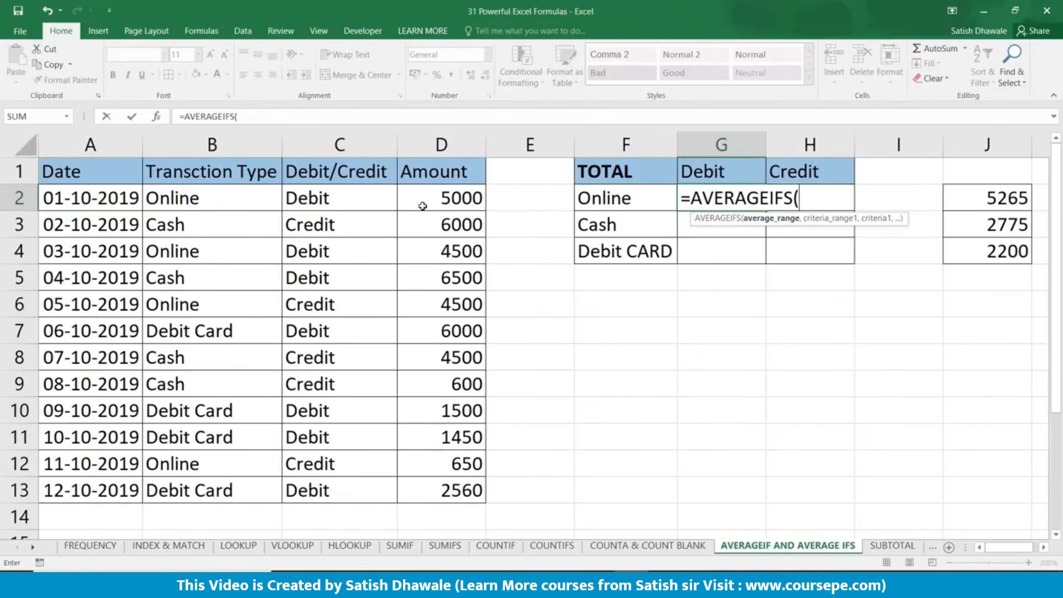
pyautogui.moveTo(413, 201); pyautogui.dragTo(441, 479)
pyautogui.write(',')
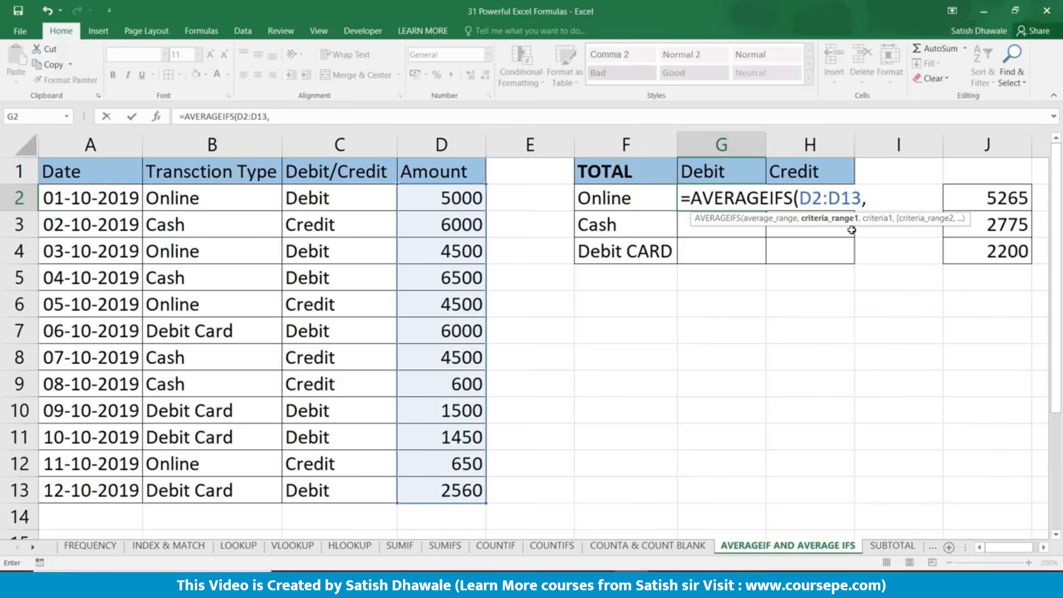
# Step: Add the transaction types in B2:B13 as the first criteria range, with F2 as its criterion
pyautogui.moveTo(248, 199); pyautogui.dragTo(249, 491)
pyautogui.write(',')
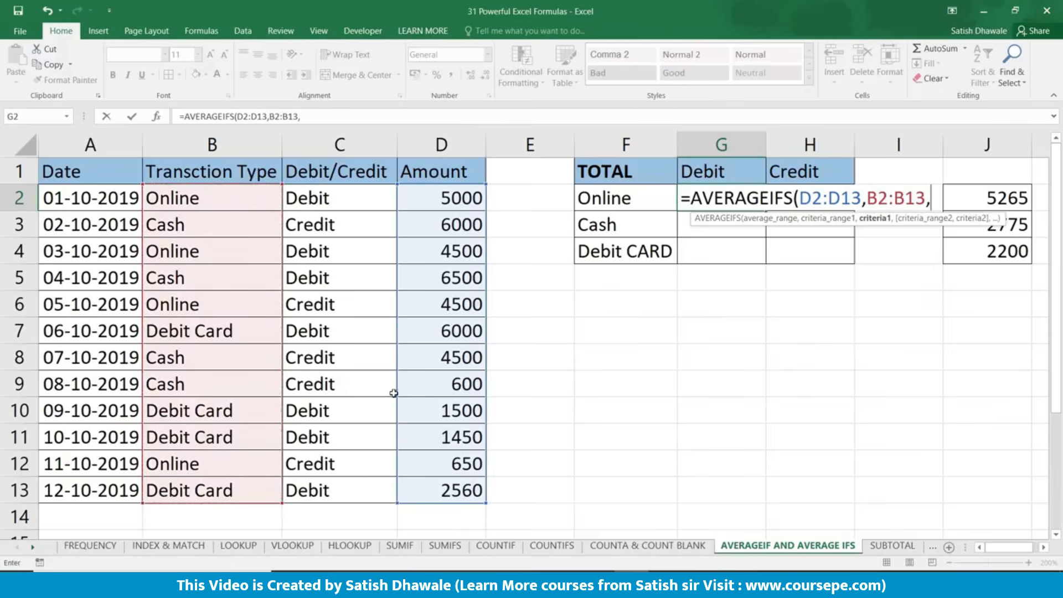
pyautogui.click(604, 204)
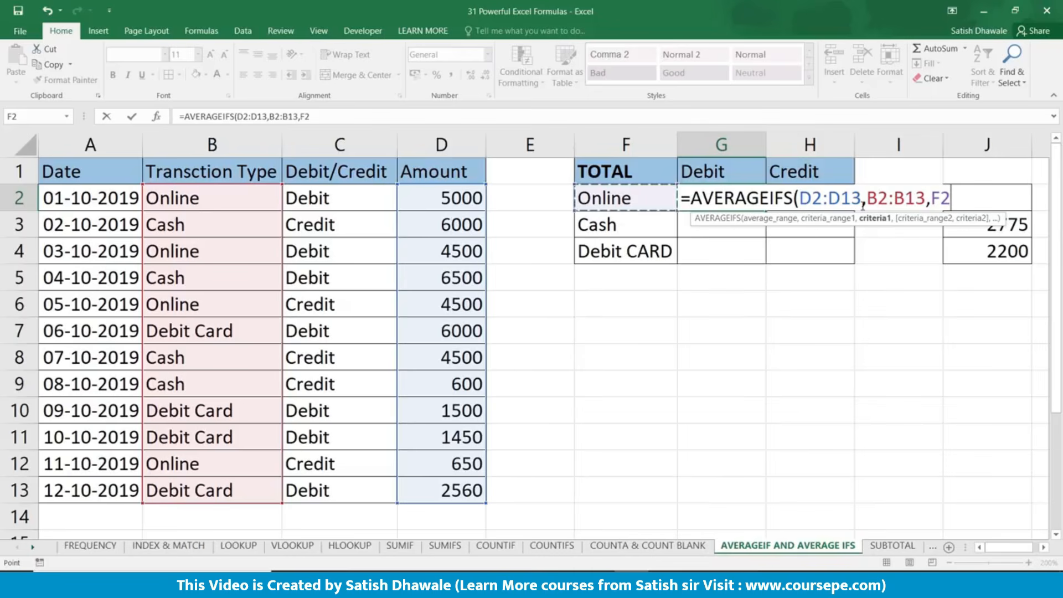
pyautogui.write(',')
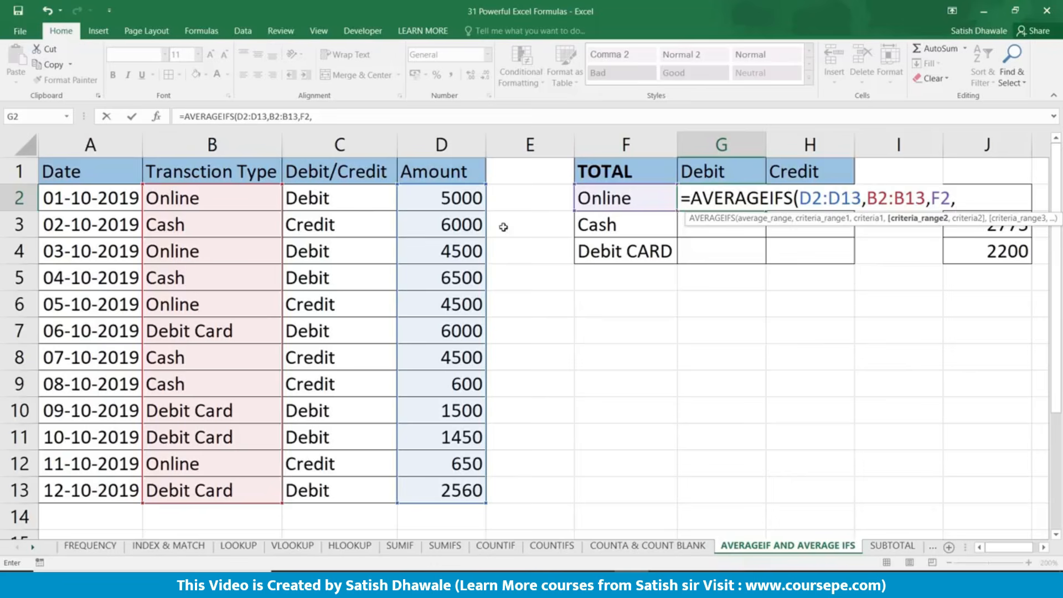
# Step: Add C2:C13 as the second criteria range with G1 as its criterion, and complete the AVERAGEIFS formula
pyautogui.moveTo(347, 197); pyautogui.dragTo(348, 482)
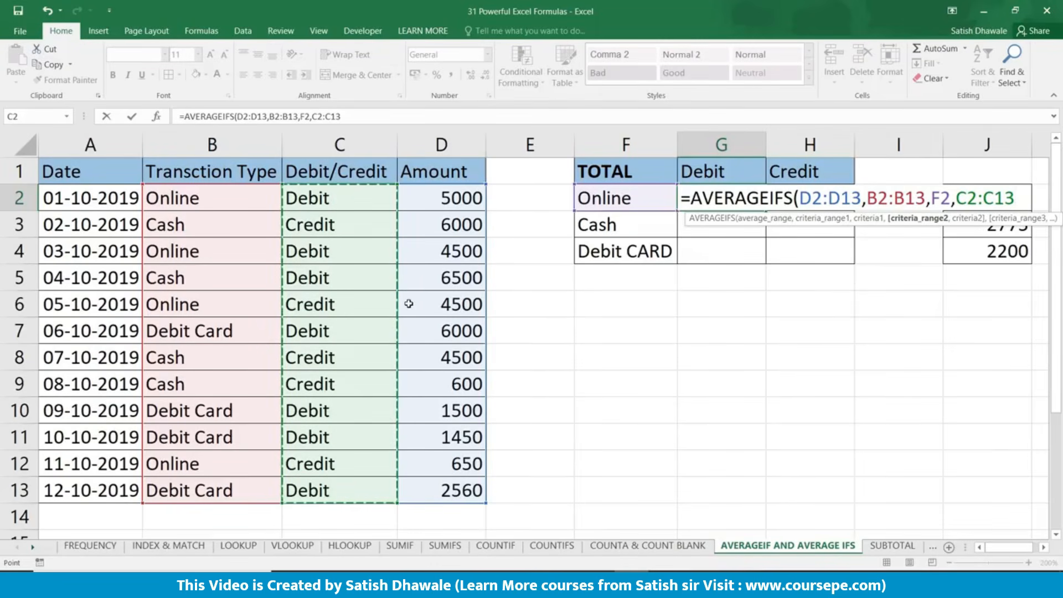
pyautogui.write(',')
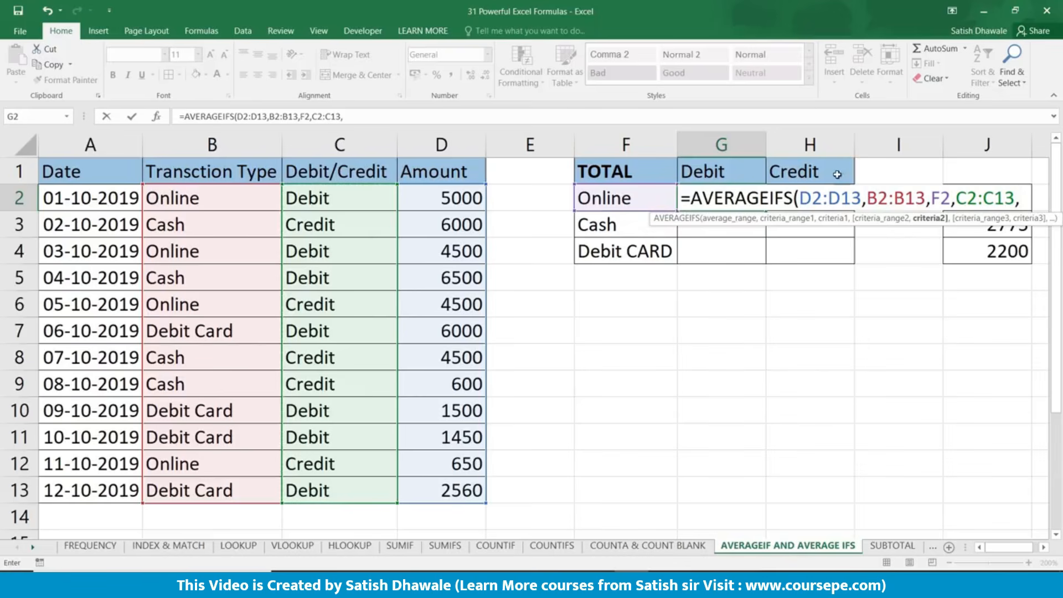
pyautogui.click(741, 172)
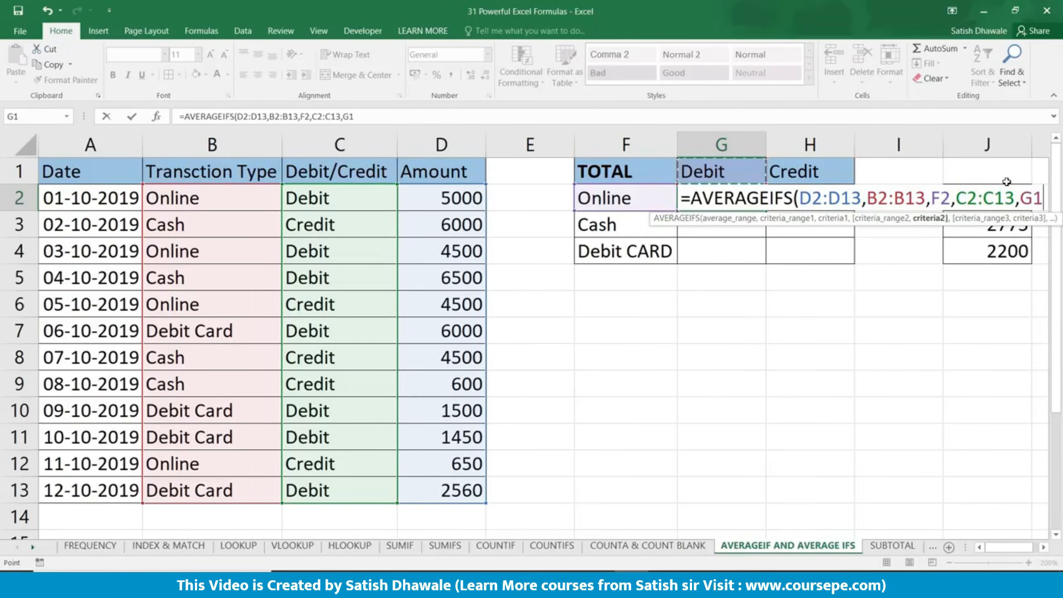
pyautogui.press('Return')
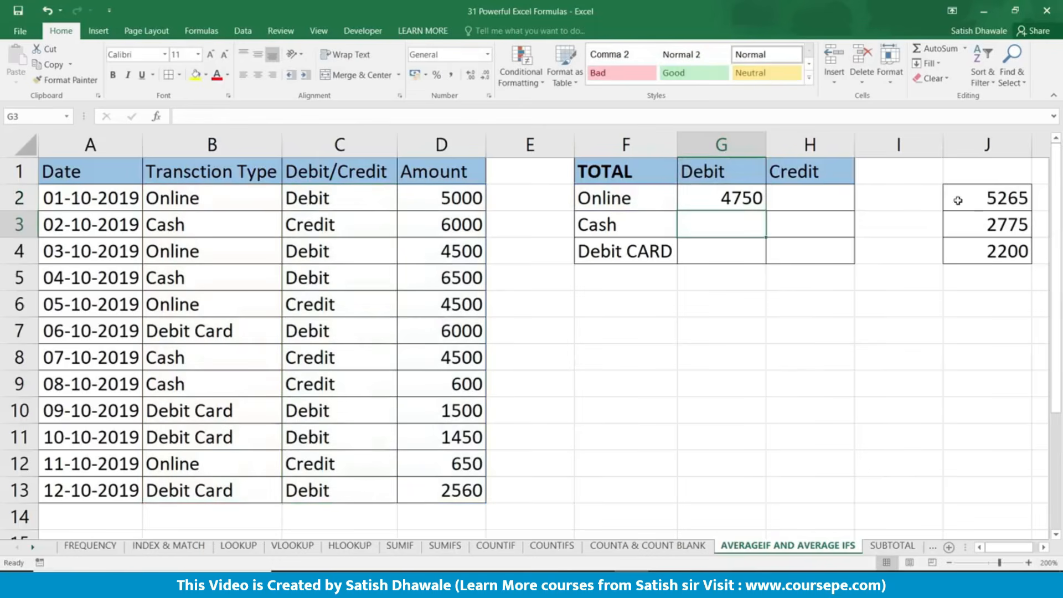
# Step: In G2's AVERAGEIFS formula, make the ranges D2:D13, B2:B13 and C2:C13 absolute references
pyautogui.click(748, 201)
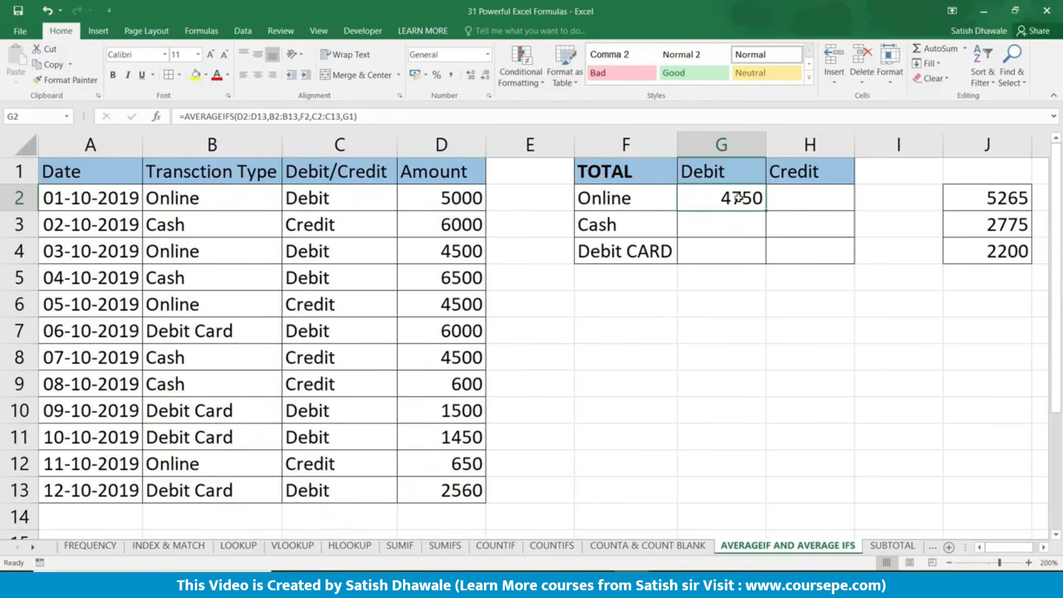
pyautogui.doubleClick(738, 198)
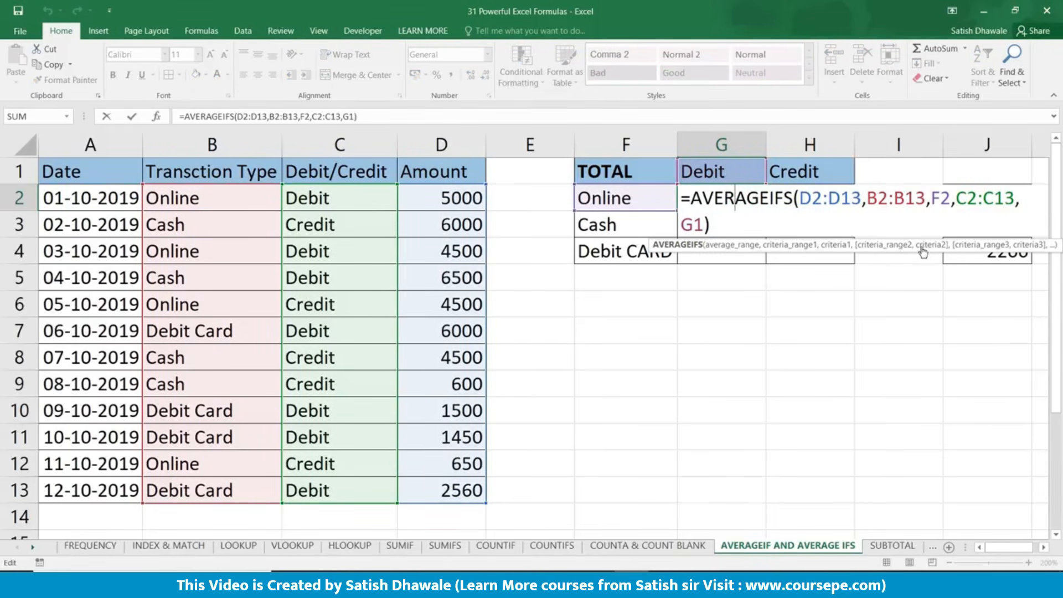
pyautogui.click(1045, 548)
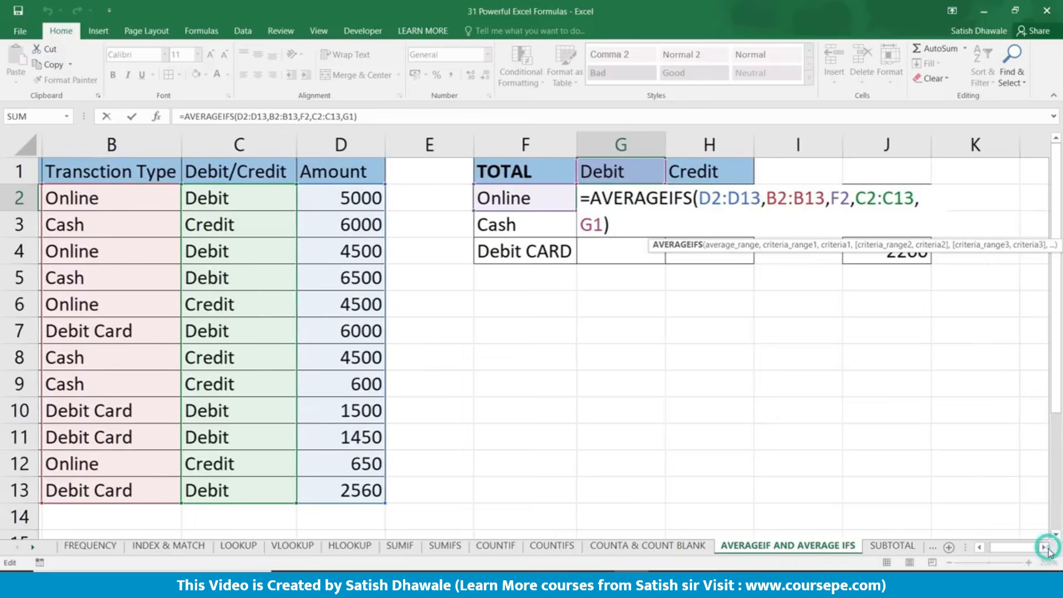
pyautogui.click(1044, 547)
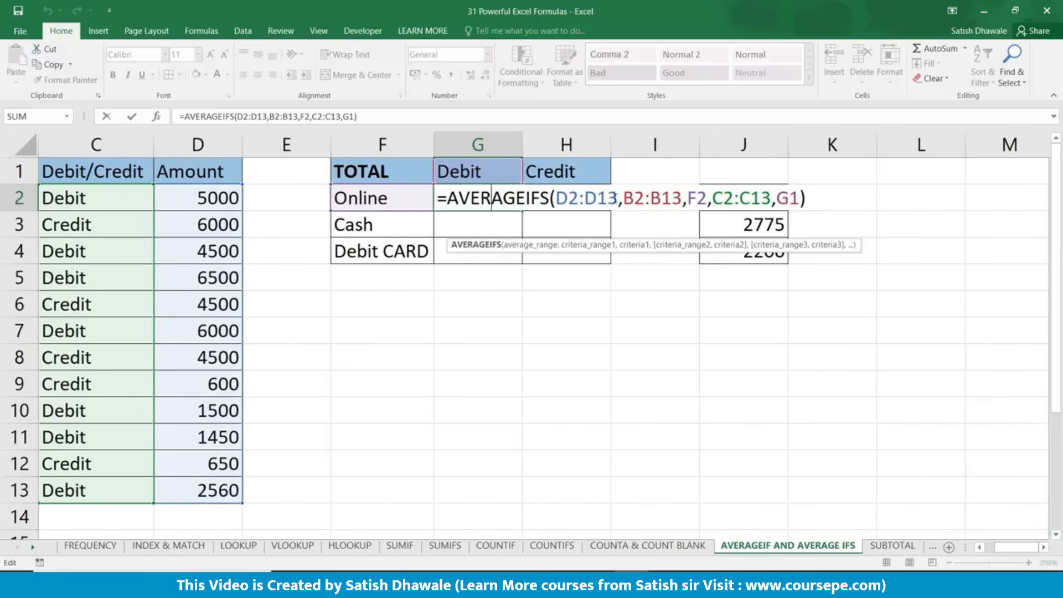
pyautogui.moveTo(618, 195); pyautogui.dragTo(561, 192)
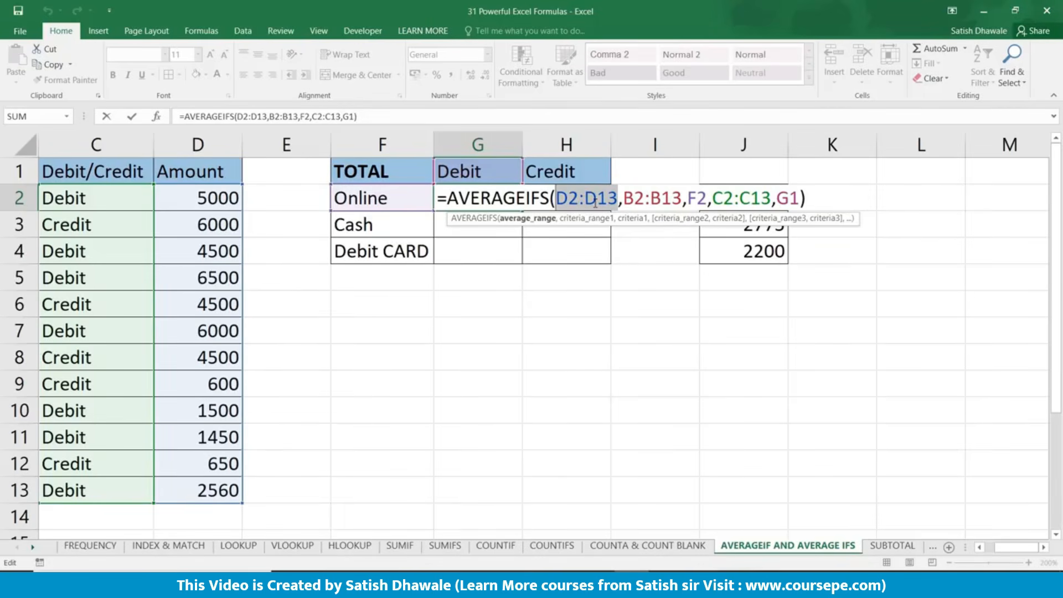
pyautogui.press('F4')
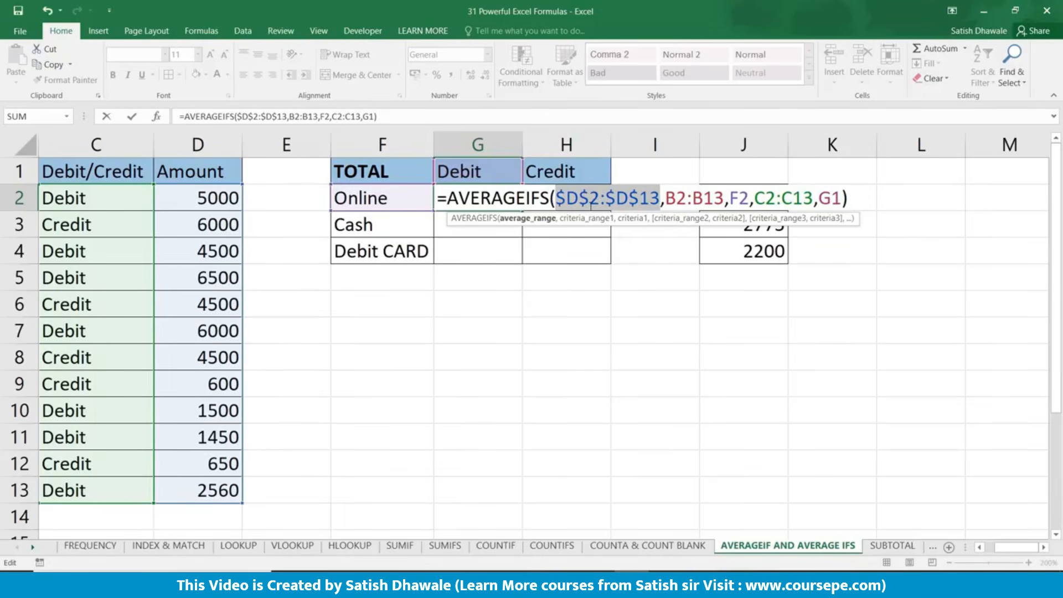
pyautogui.moveTo(724, 200); pyautogui.dragTo(667, 198)
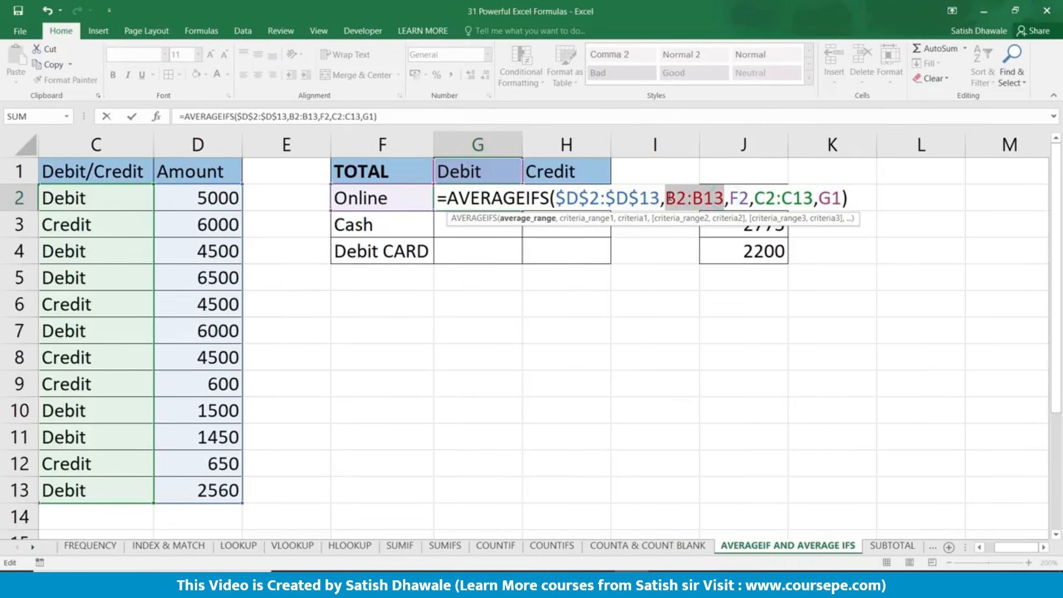
pyautogui.press('F4')
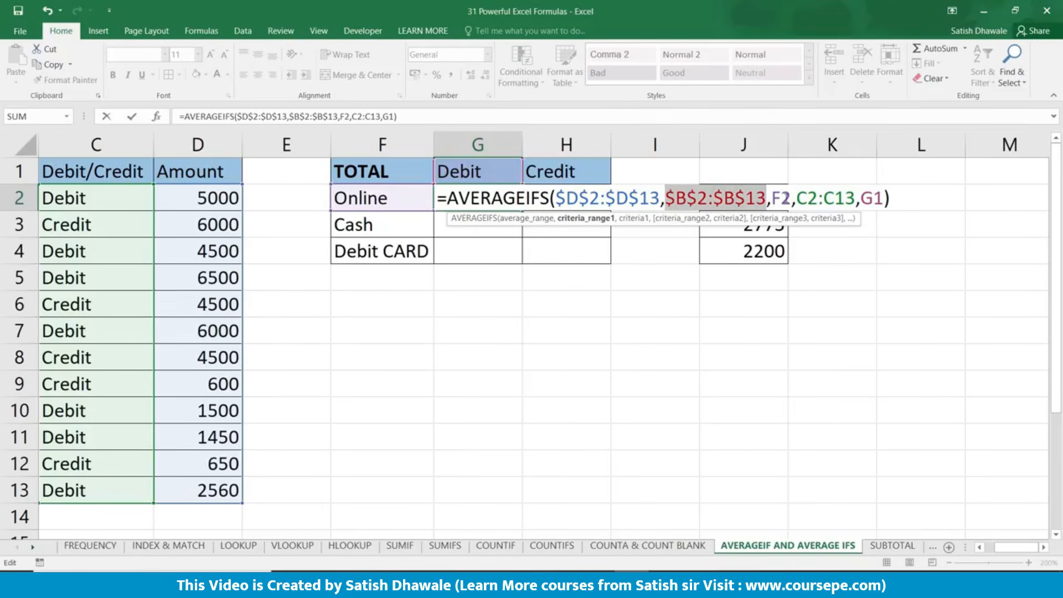
pyautogui.moveTo(856, 200); pyautogui.dragTo(801, 200)
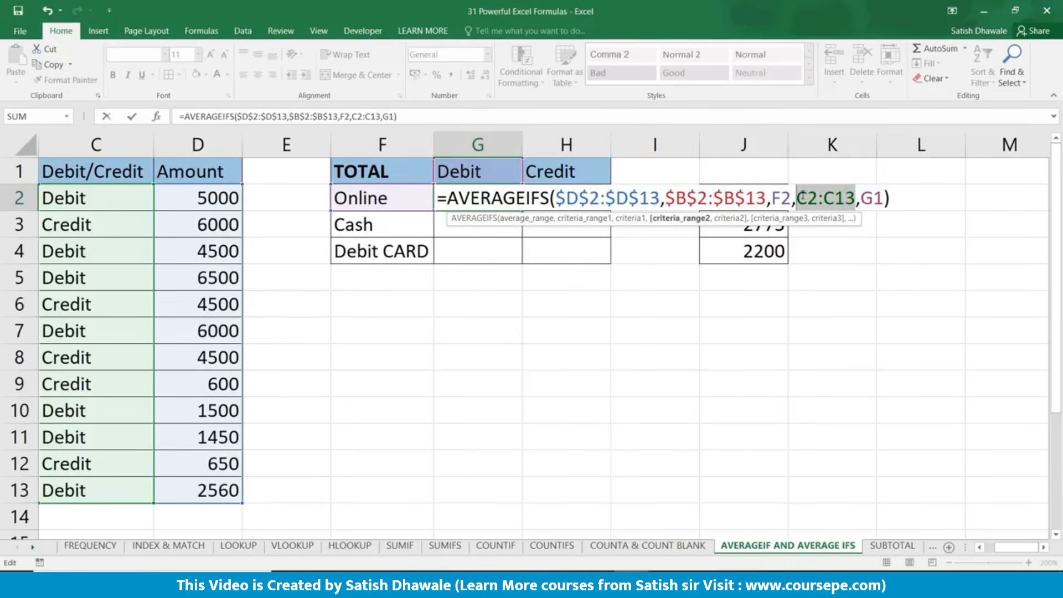
pyautogui.press('F4')
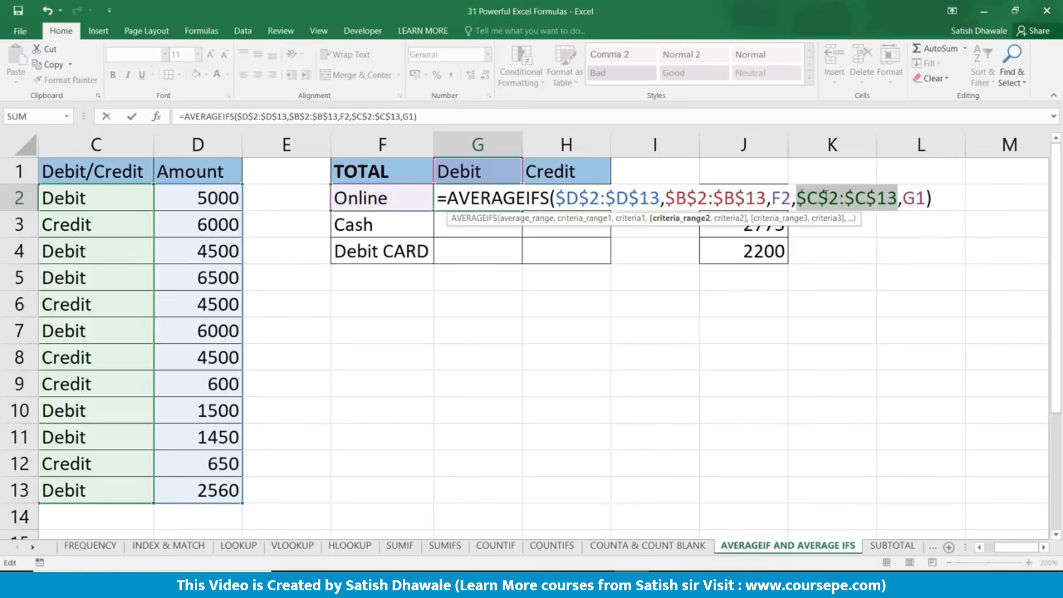
# Step: Lock the criteria references in the G2 formula as $F2 and G$1, and complete the formula
pyautogui.click(786, 200)
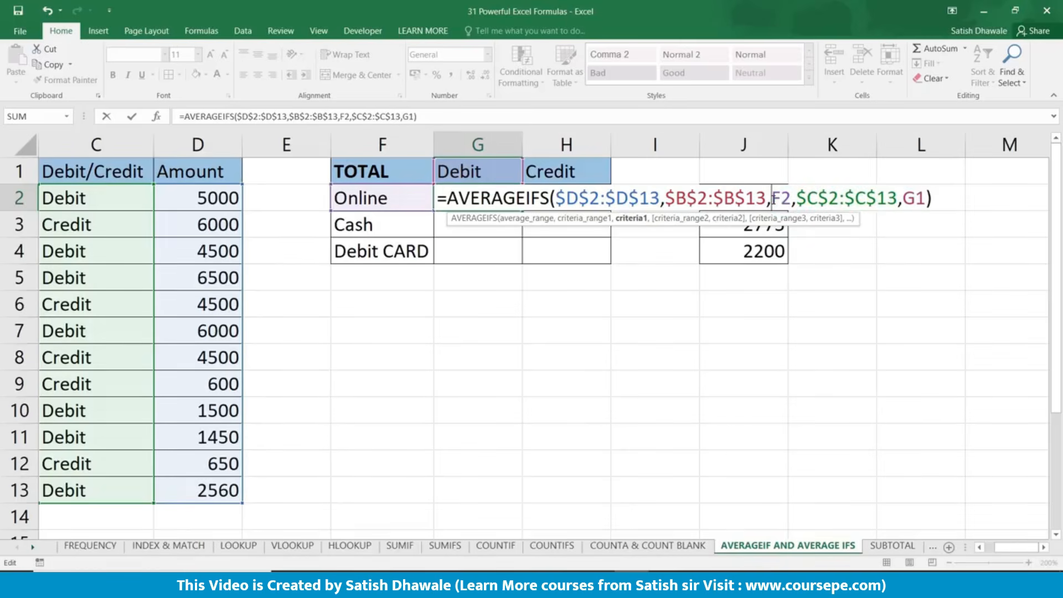
pyautogui.write('$')
pyautogui.click(931, 200)
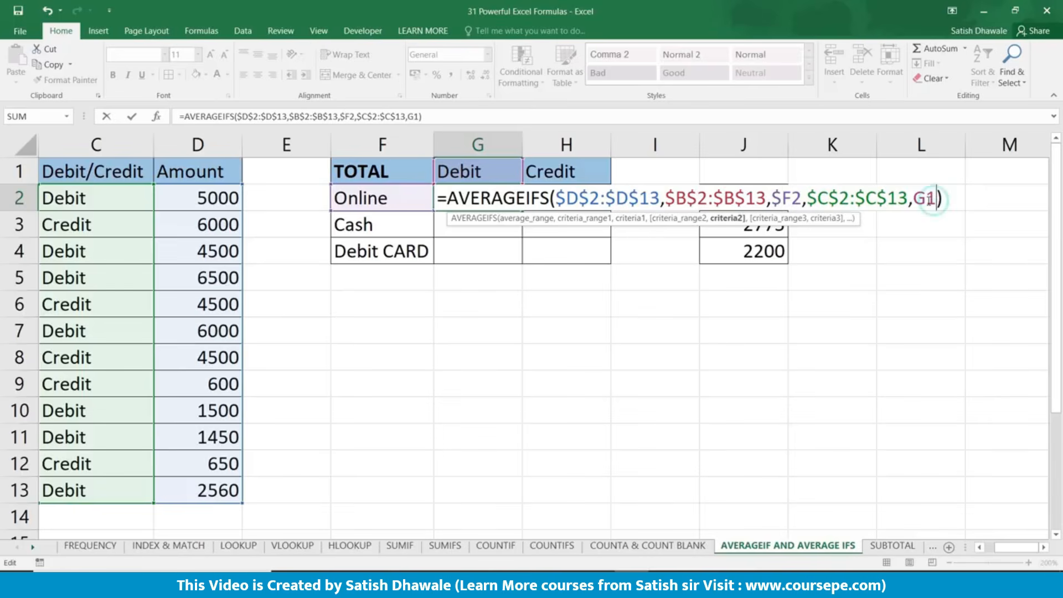
pyautogui.click(928, 201)
pyautogui.write('$')
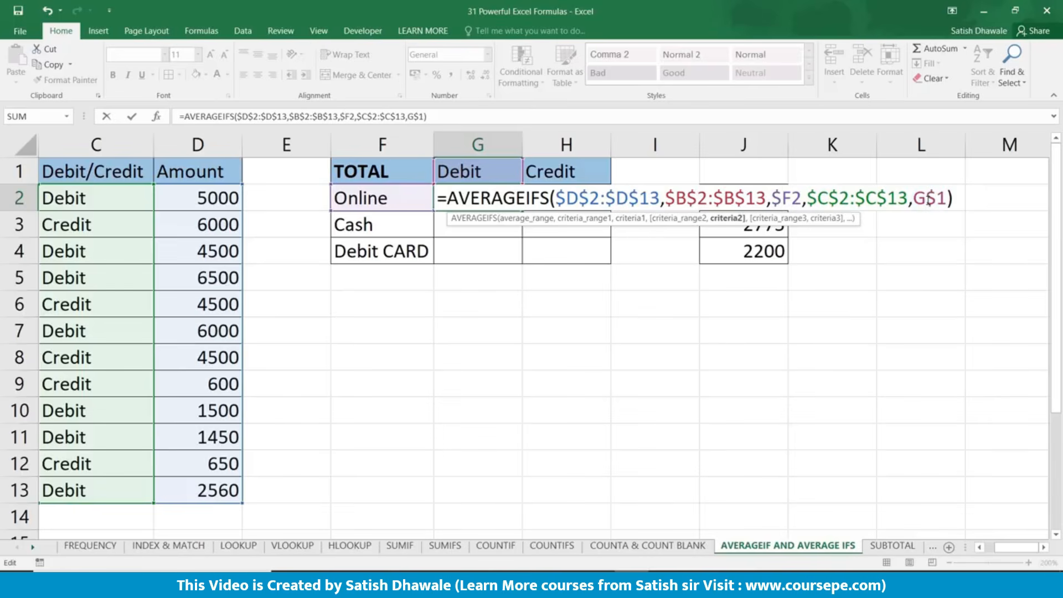
pyautogui.press('Return')
# Step: Fill the AVERAGEIFS formula from G2 across to H2 and down through row 4
pyautogui.click(512, 206)
pyautogui.moveTo(522, 211); pyautogui.dragTo(604, 209)
pyautogui.moveTo(611, 211); pyautogui.dragTo(605, 263)
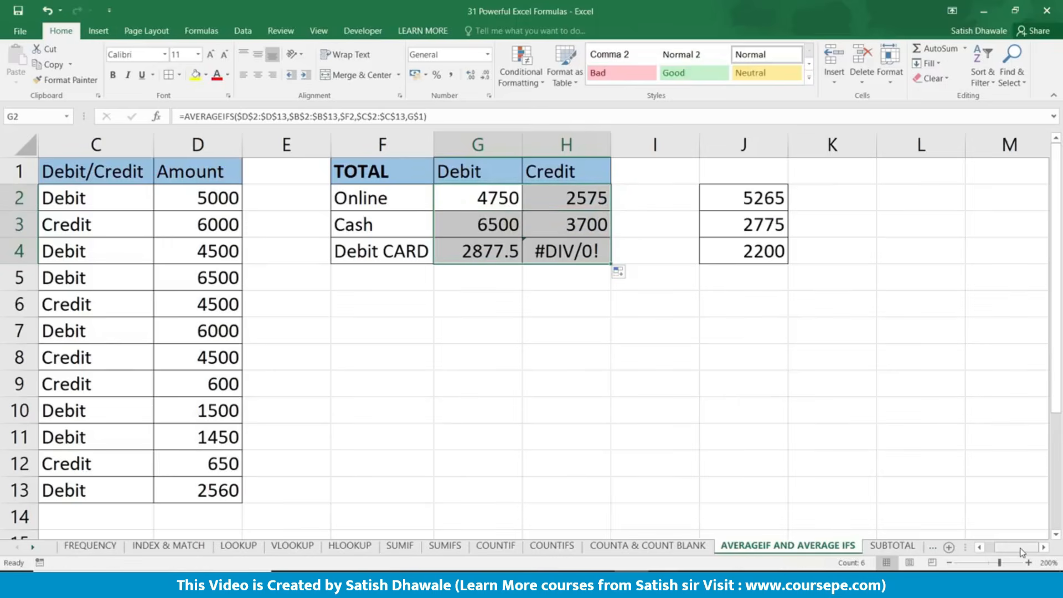
# Step: Check the Debit Card credit average in H4, and change the entry in C13 to Credit
pyautogui.moveTo(1022, 552); pyautogui.dragTo(1018, 552)
pyautogui.click(711, 255)
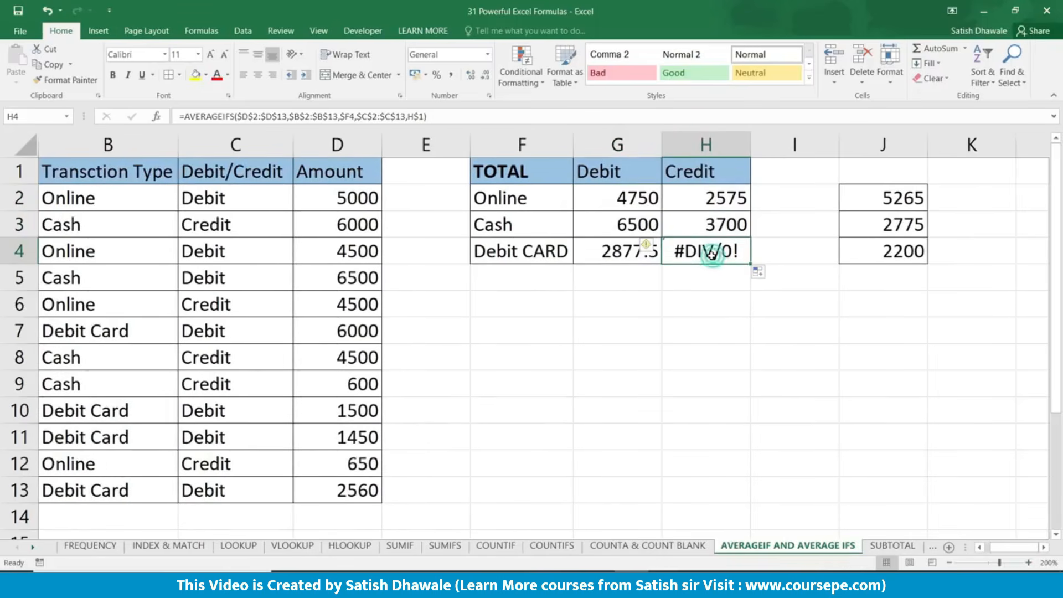
pyautogui.click(96, 490)
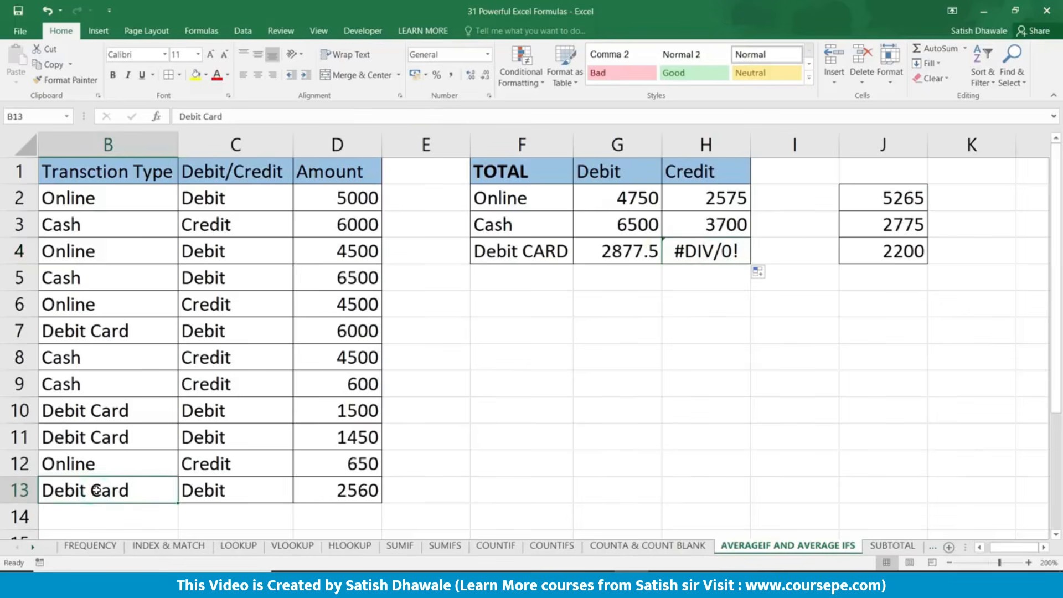
pyautogui.click(269, 490)
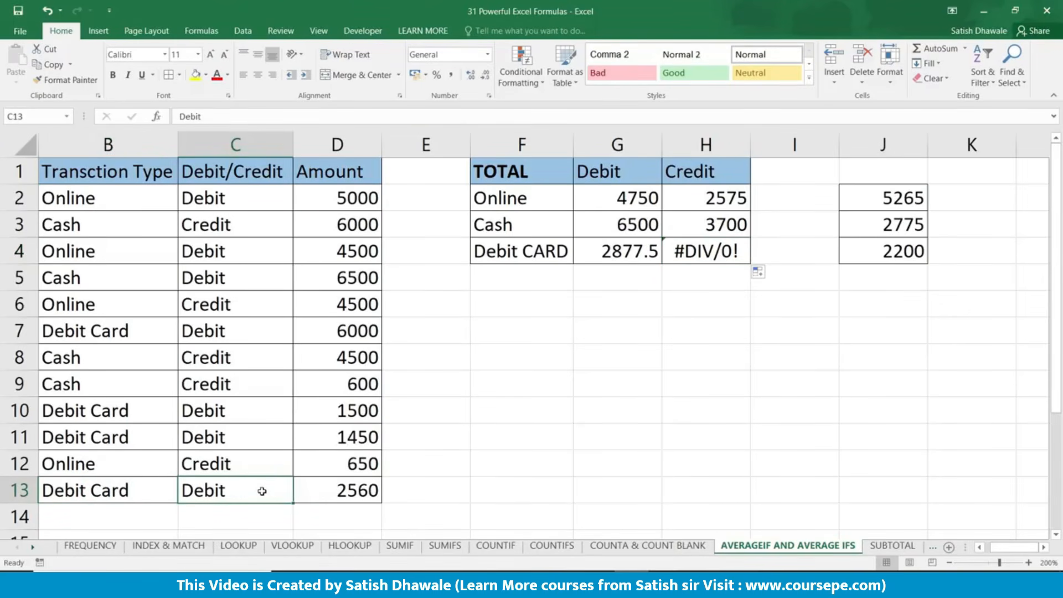
pyautogui.write('Credit')
pyautogui.press('Return')
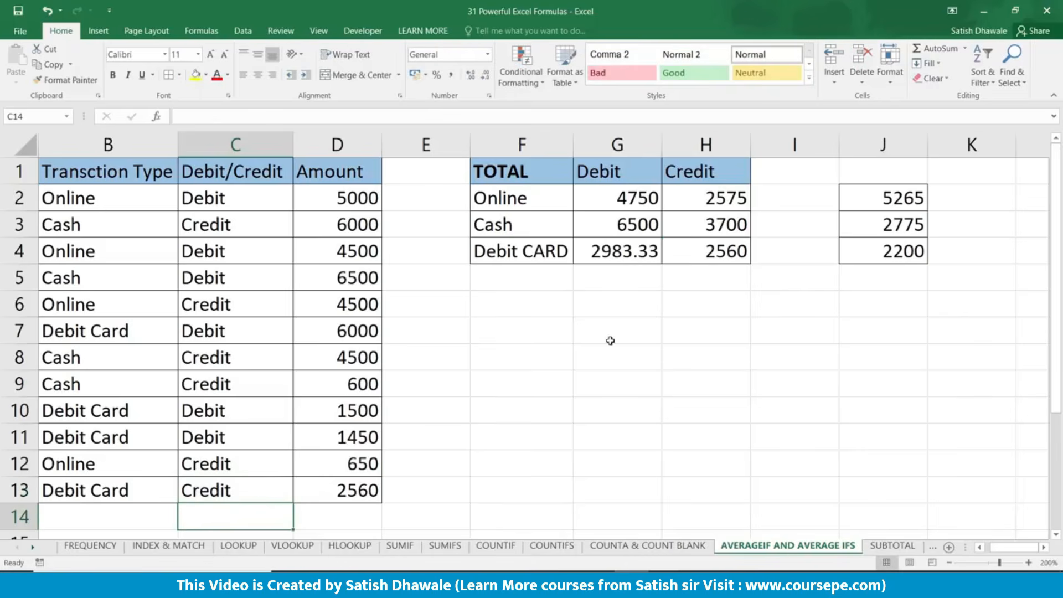
# Step: Compare H4 with the entry in C13, and set C13 back to Debit
pyautogui.click(722, 248)
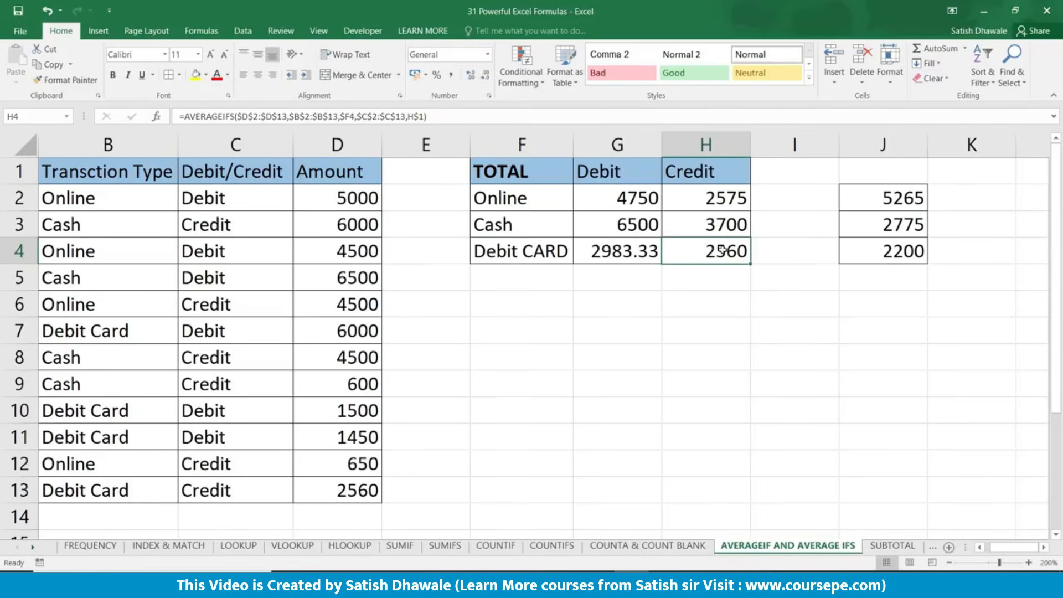
pyautogui.click(244, 488)
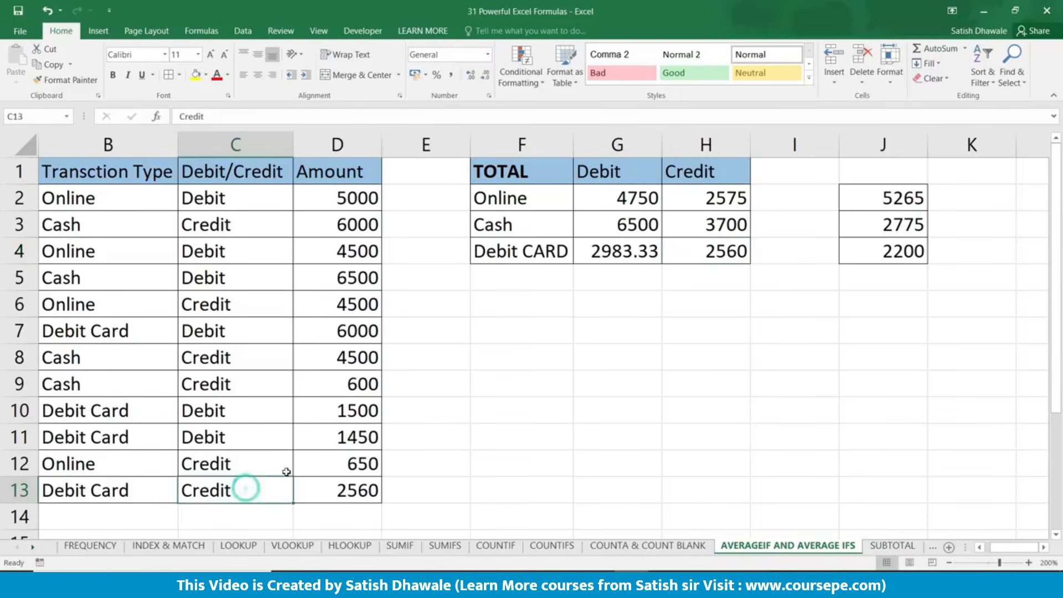
pyautogui.click(684, 253)
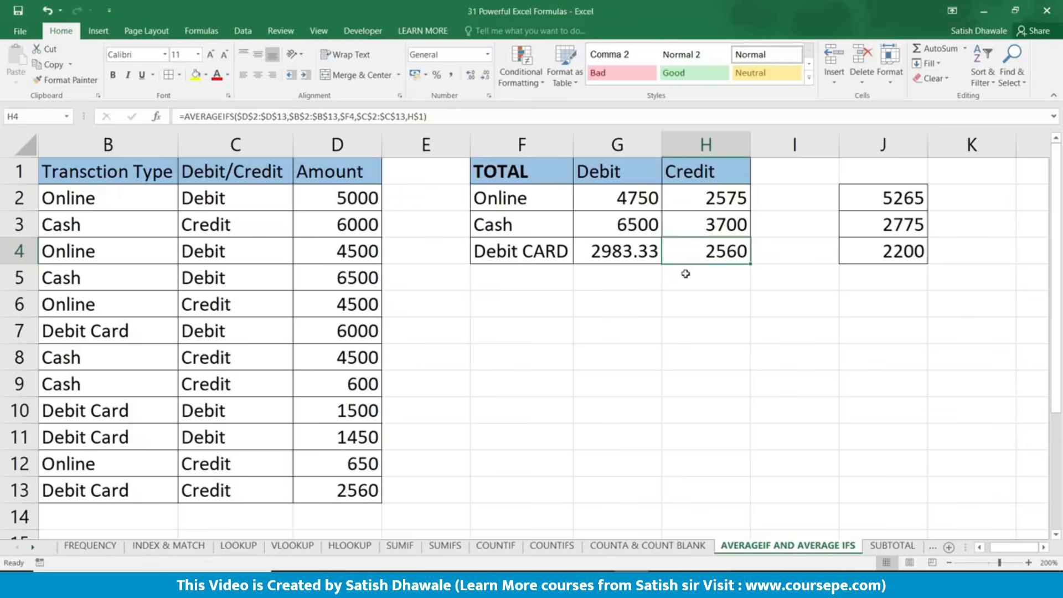
pyautogui.click(224, 492)
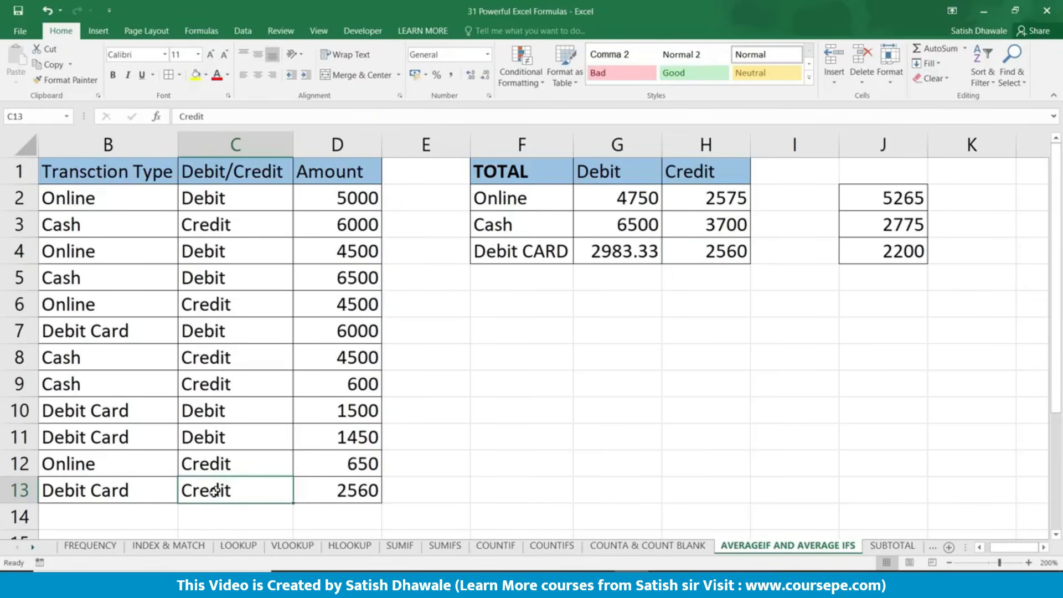
pyautogui.write('Debit')
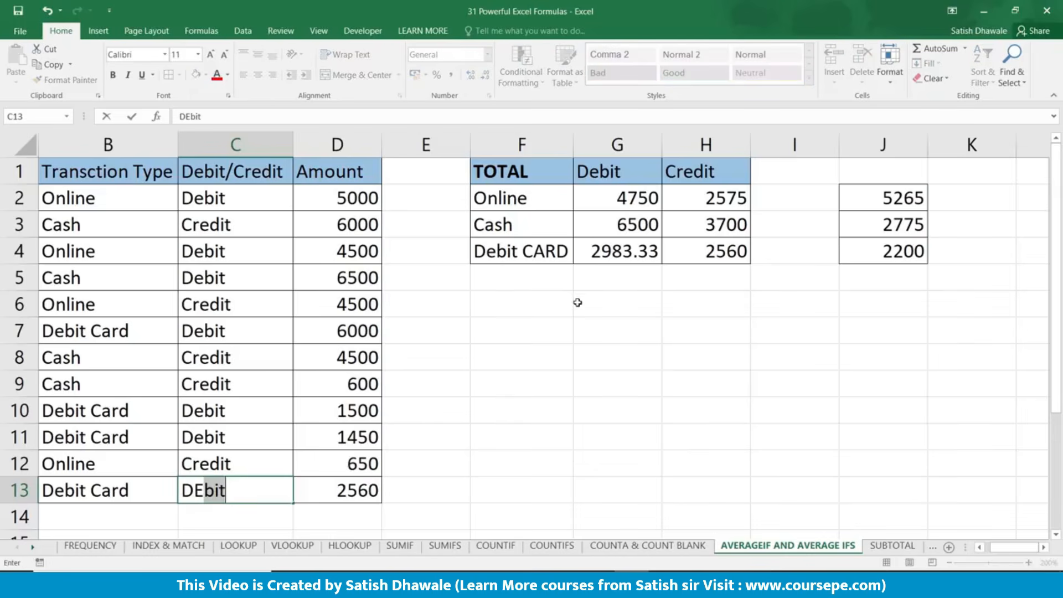
pyautogui.press('Return')
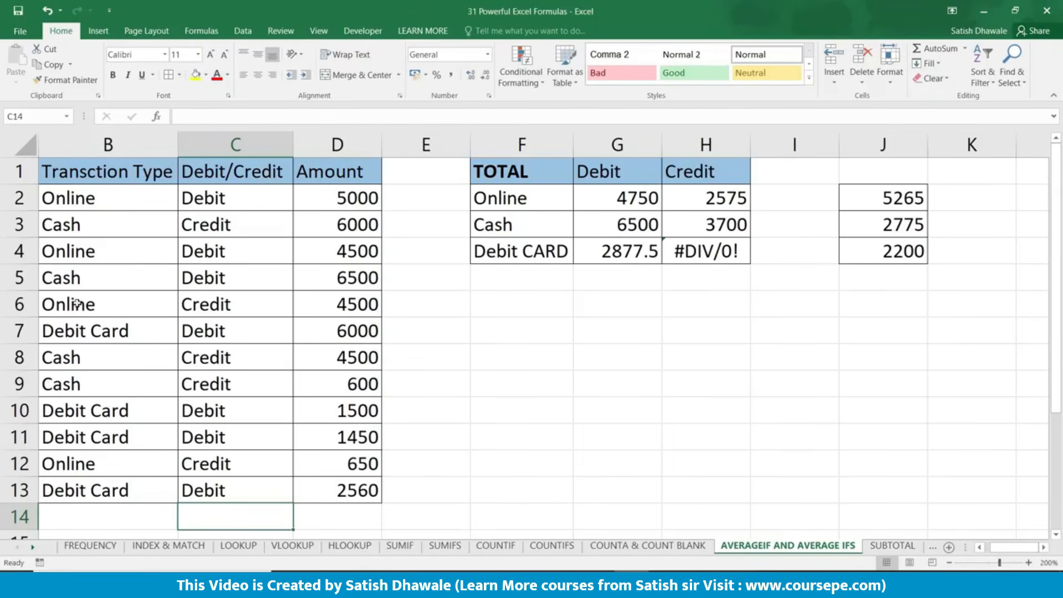
# Step: Wrap the AVERAGEIFS formula in H4 in an IFERROR function
pyautogui.click(108, 498)
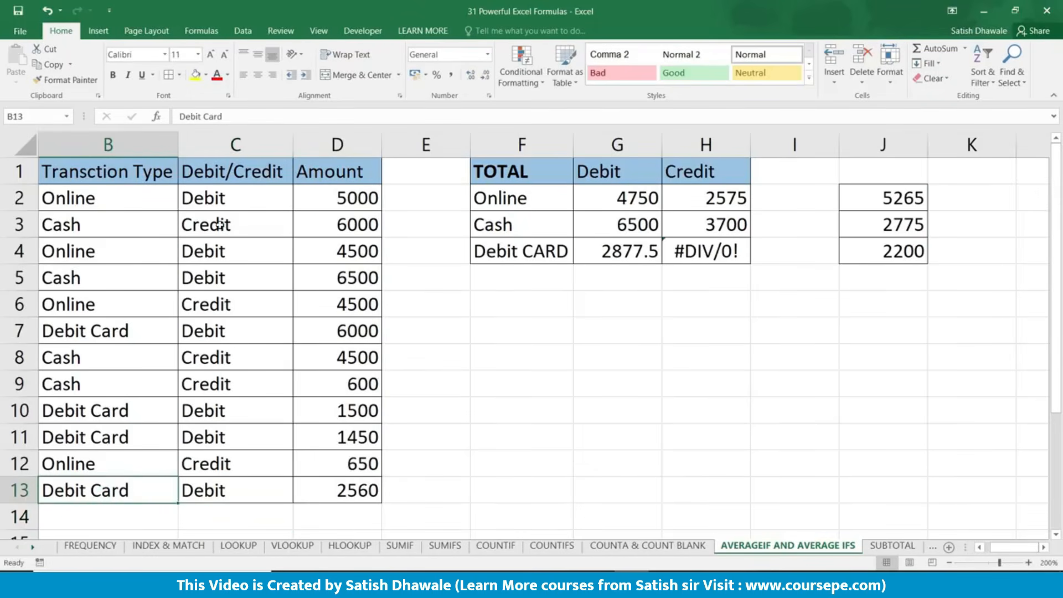
pyautogui.click(700, 250)
pyautogui.doubleClick(700, 250)
pyautogui.press('Left')
pyautogui.press('Left')
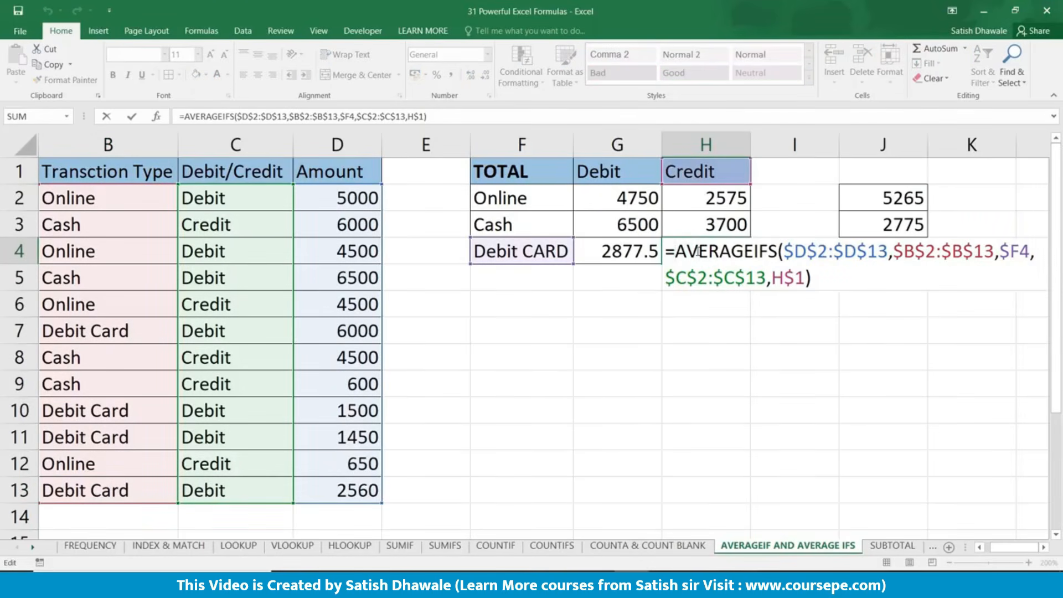
pyautogui.write('IF')
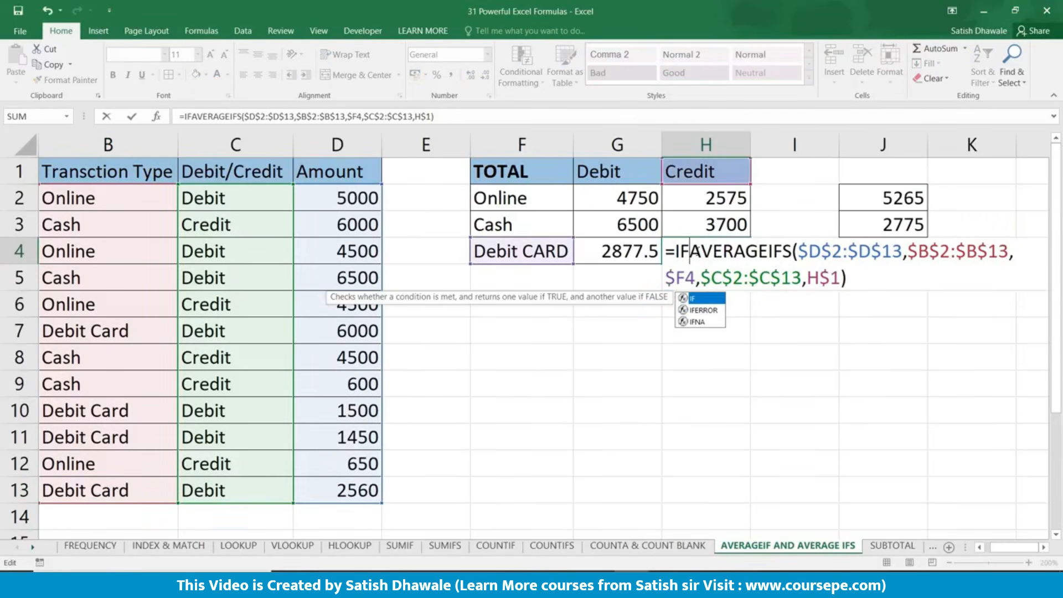
pyautogui.press('Down')
pyautogui.press('Down')
pyautogui.press('Up')
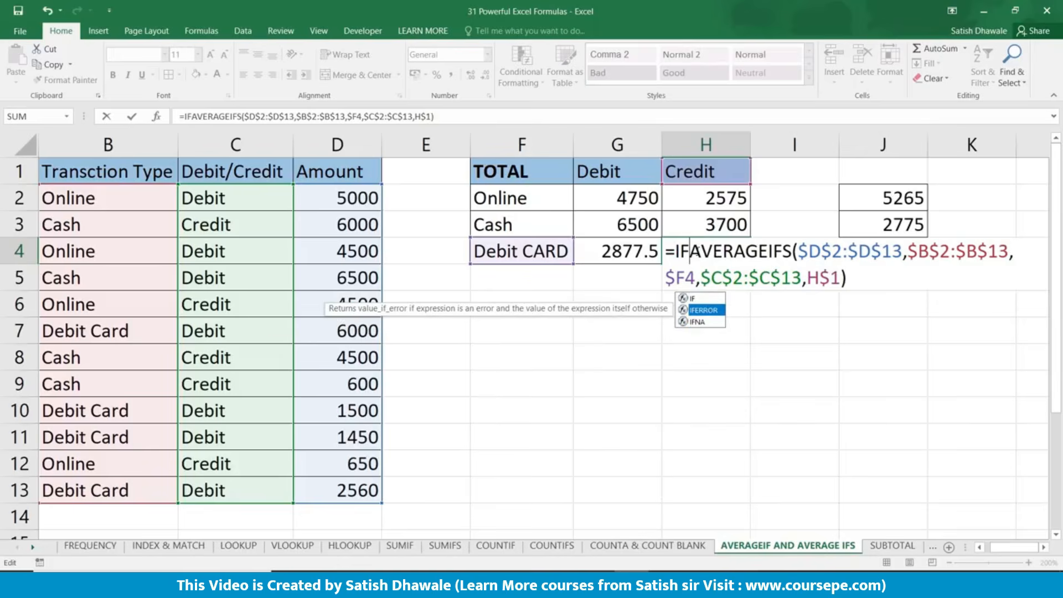
pyautogui.press('Tab')
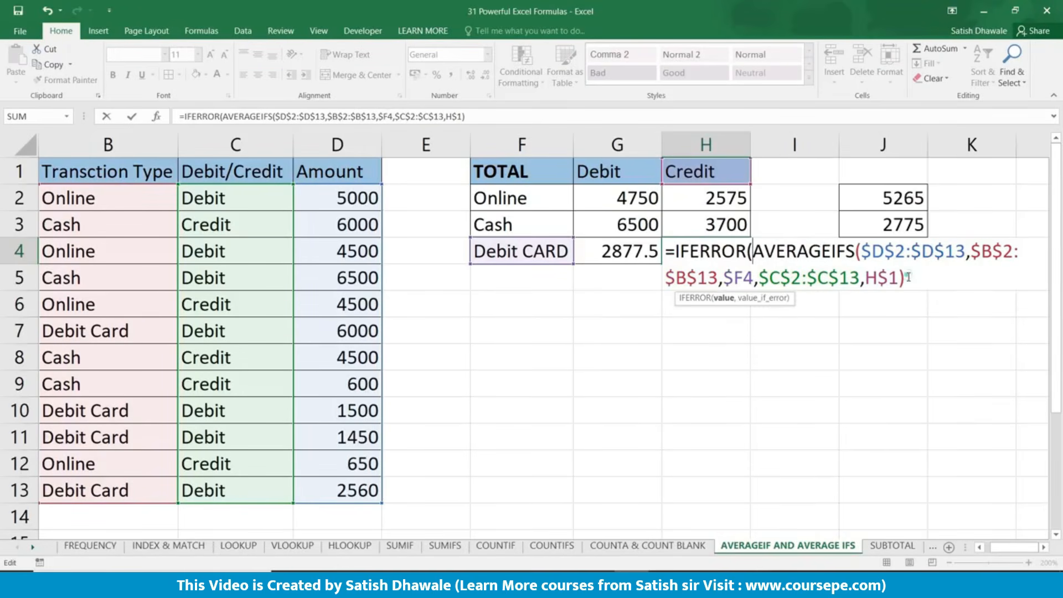
# Step: Add 0 as the value_if_error argument in H4 and accept the formula with its closing parenthesis
pyautogui.click(930, 278)
pyautogui.write(',0')
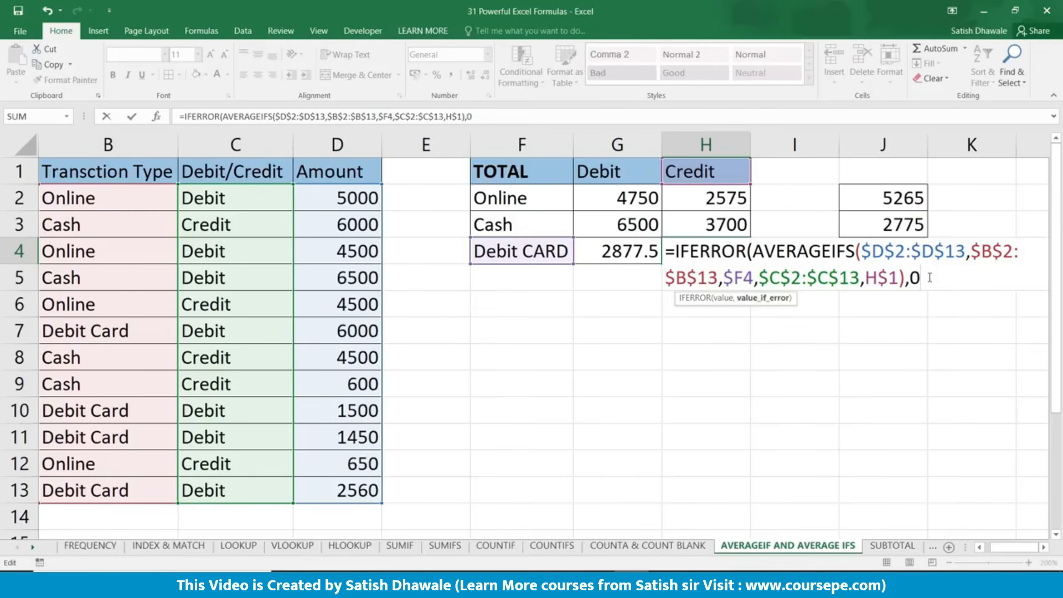
pyautogui.press('Return')
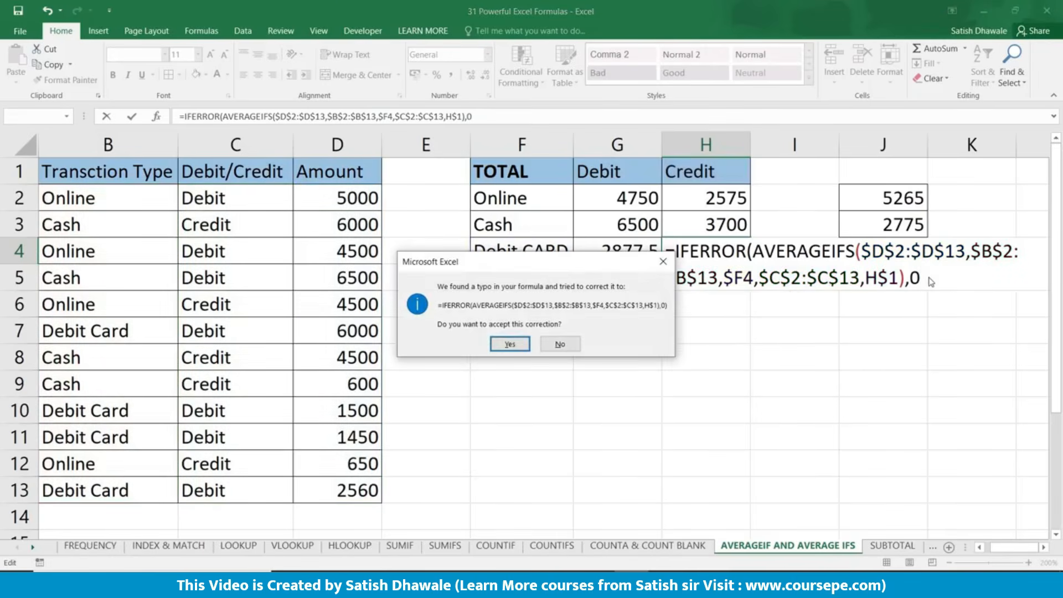
pyautogui.press('Return')
pyautogui.click(745, 250)
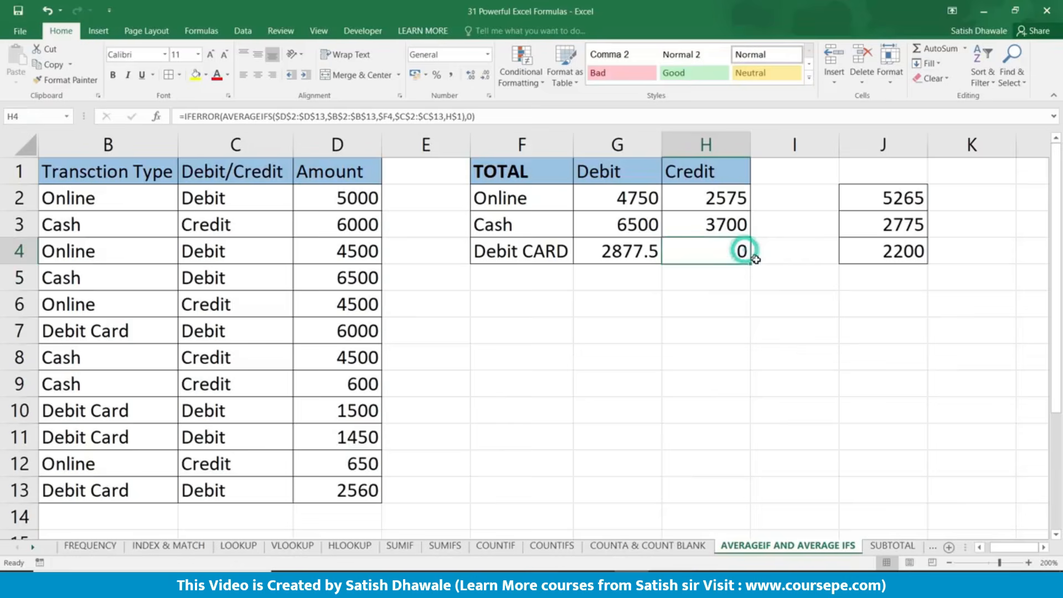
# Step: Replace the value_if_error argument of the IFERROR formula in H4 with an empty string "", and check the edited formula
pyautogui.click(648, 203)
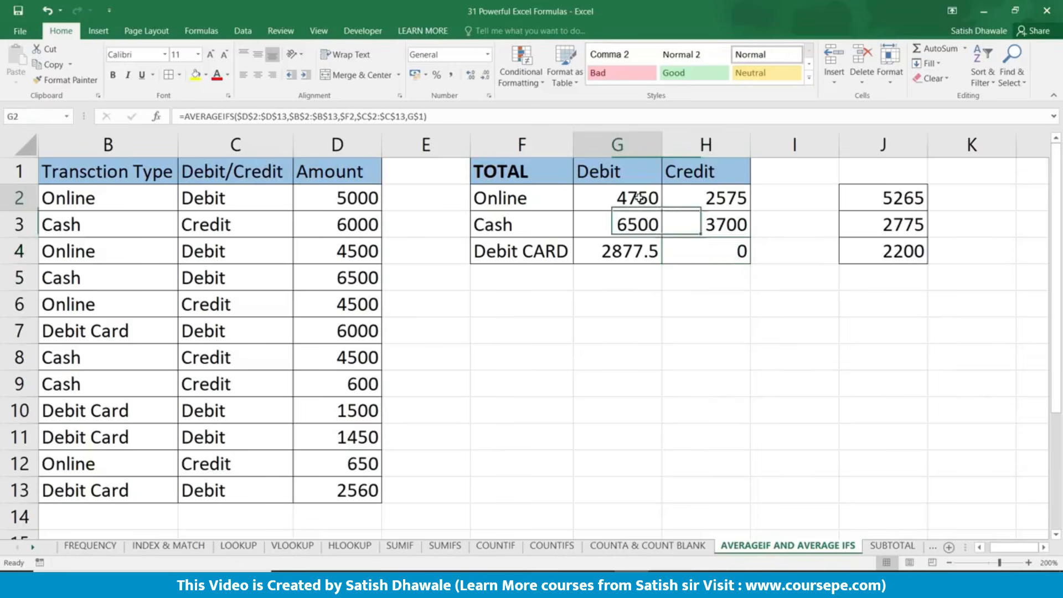
pyautogui.click(725, 254)
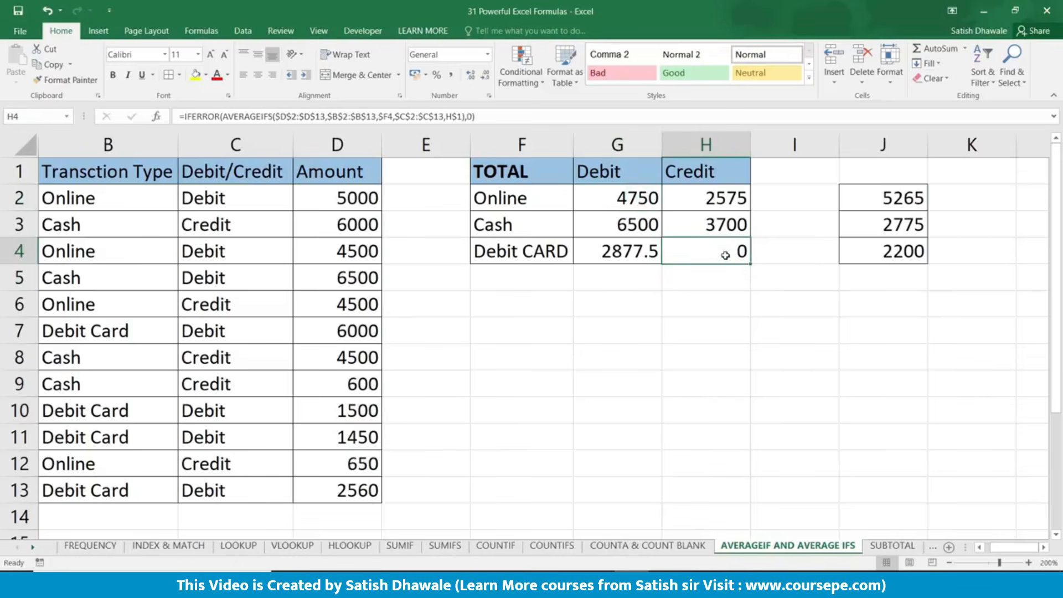
pyautogui.doubleClick(725, 254)
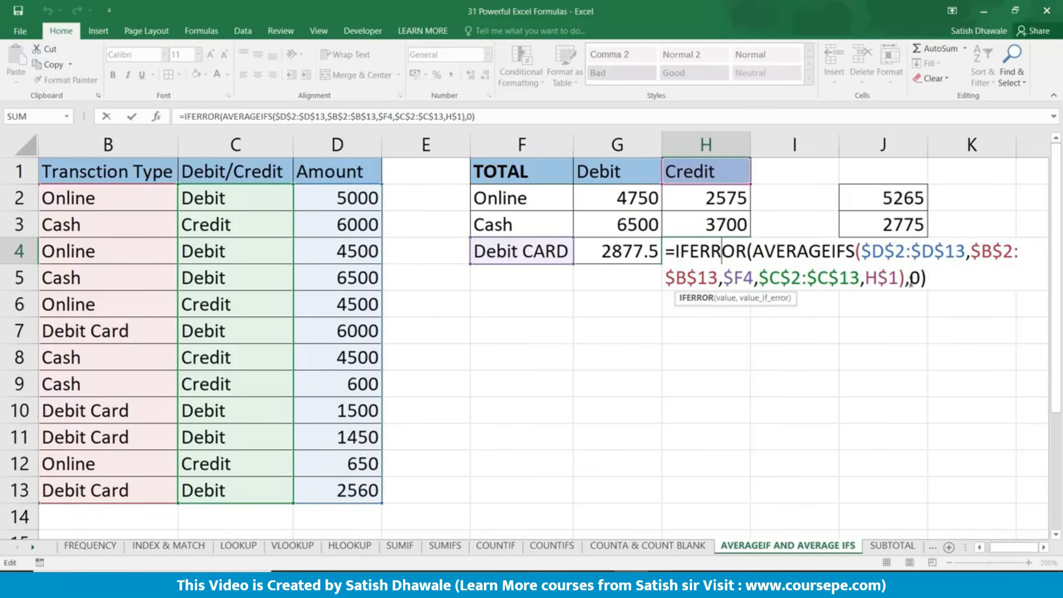
pyautogui.moveTo(908, 279); pyautogui.dragTo(924, 280)
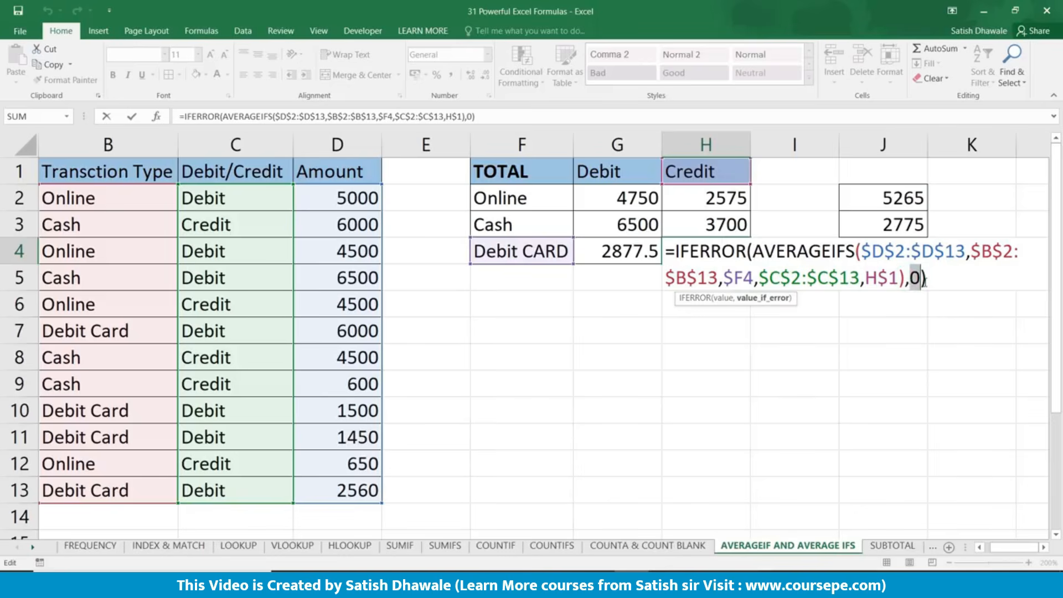
pyautogui.press('BackSpace')
pyautogui.write('""')
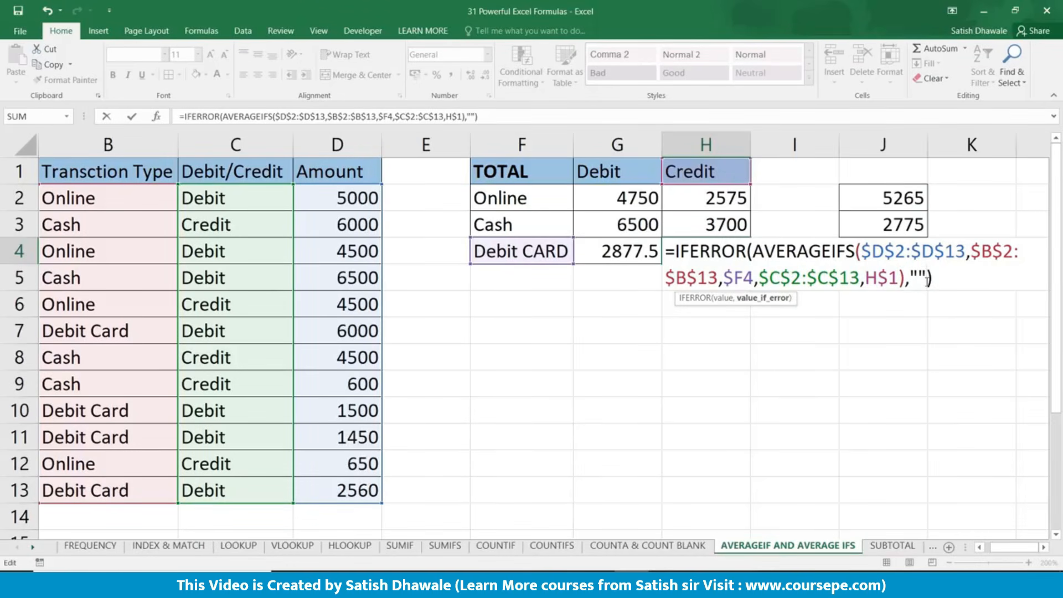
pyautogui.press('Return')
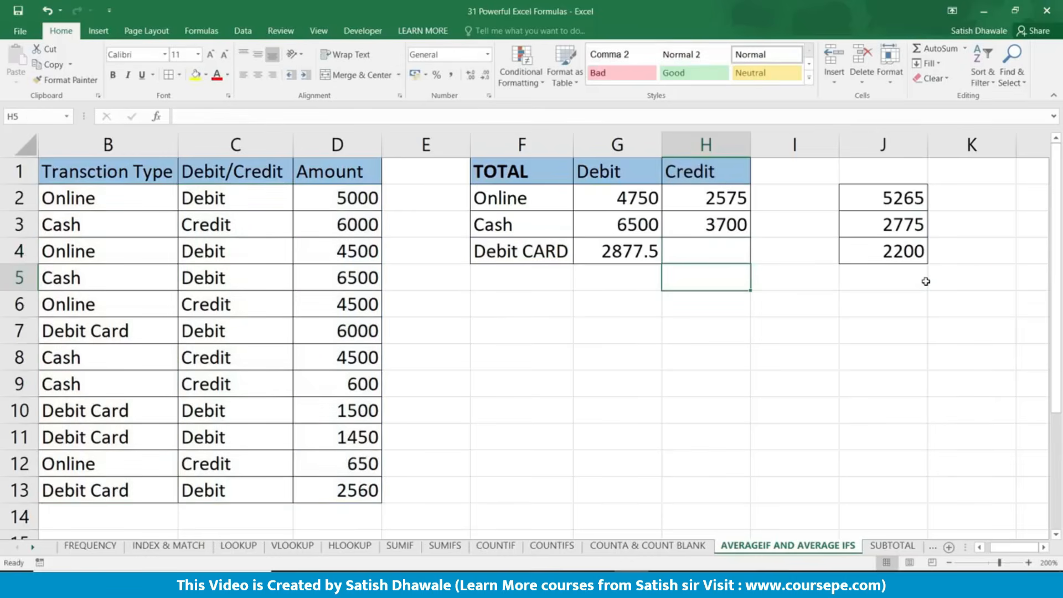
pyautogui.click(716, 245)
pyautogui.doubleClick(719, 249)
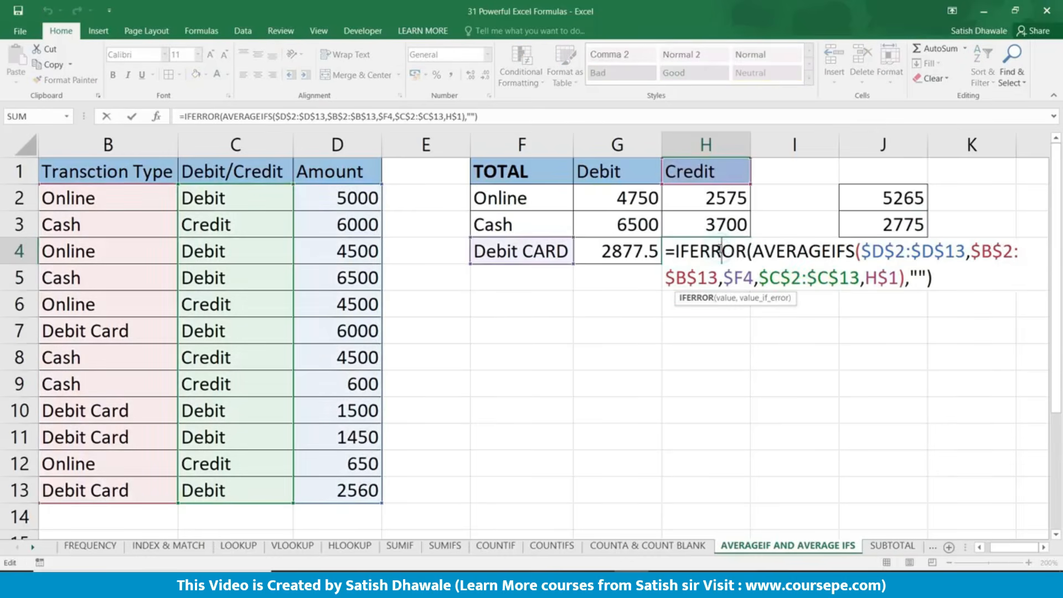
pyautogui.press('Escape')
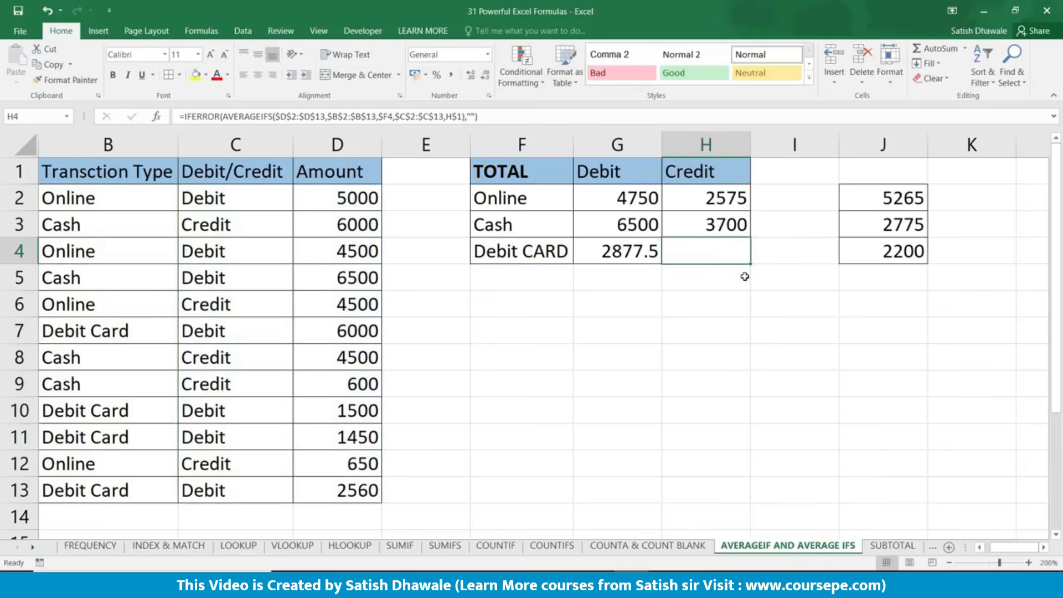
# Step: Sort the SUBTOTAL sheet's table ascending by Transction Type with the selection expanded, and examine the Cash, Debit Card and Online groups
pyautogui.hscroll(-1, 878, 486)
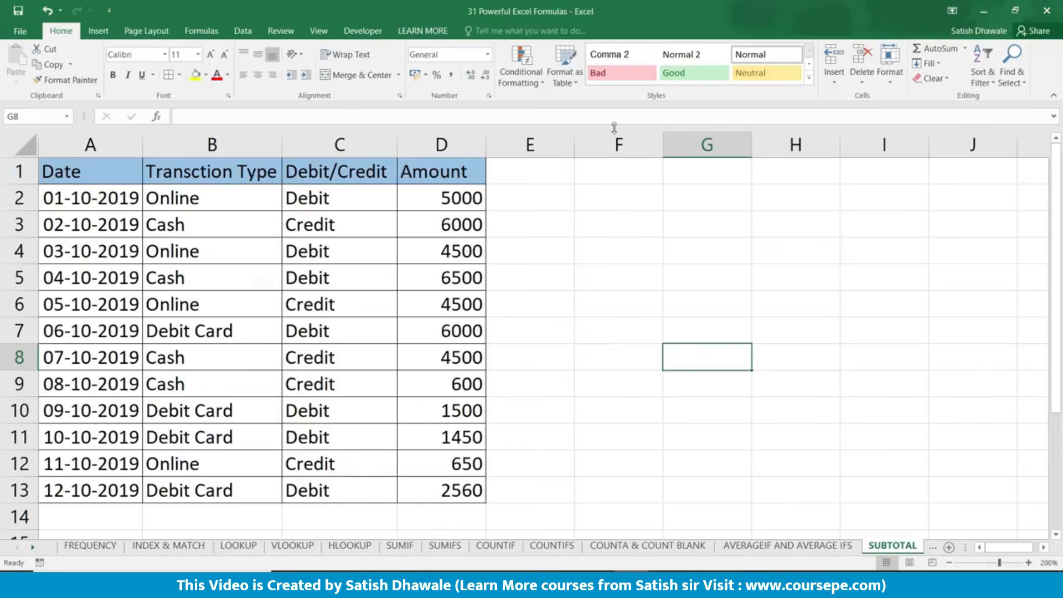
pyautogui.click(242, 30)
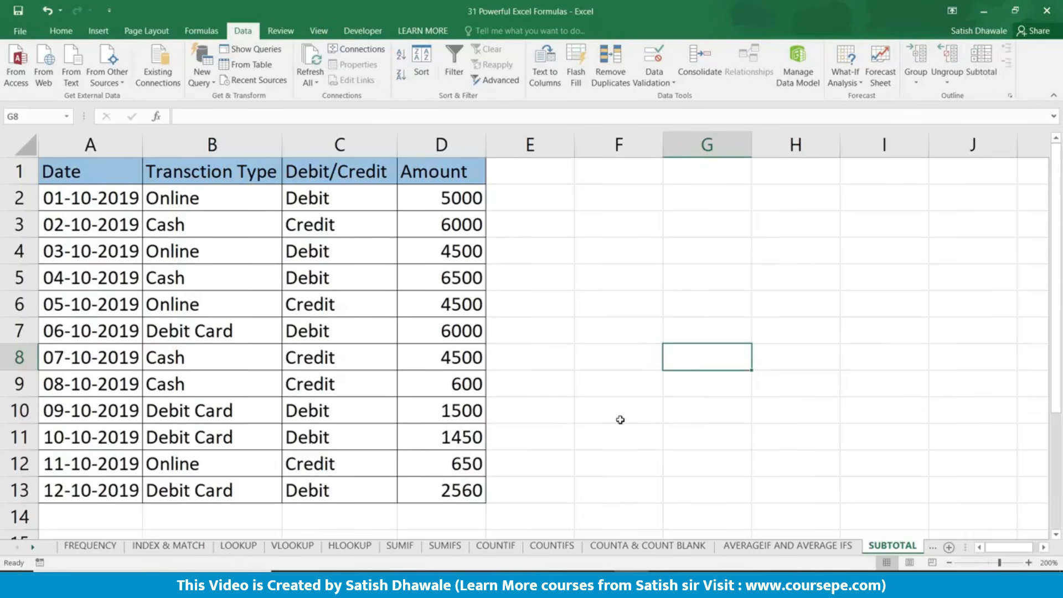
pyautogui.click(174, 218)
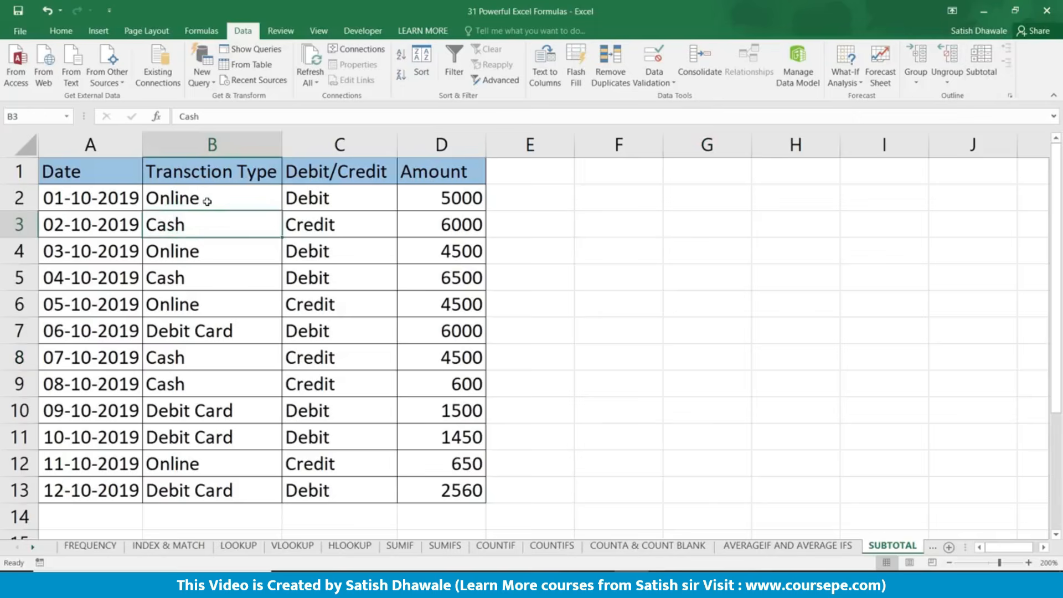
pyautogui.moveTo(211, 199); pyautogui.dragTo(205, 502)
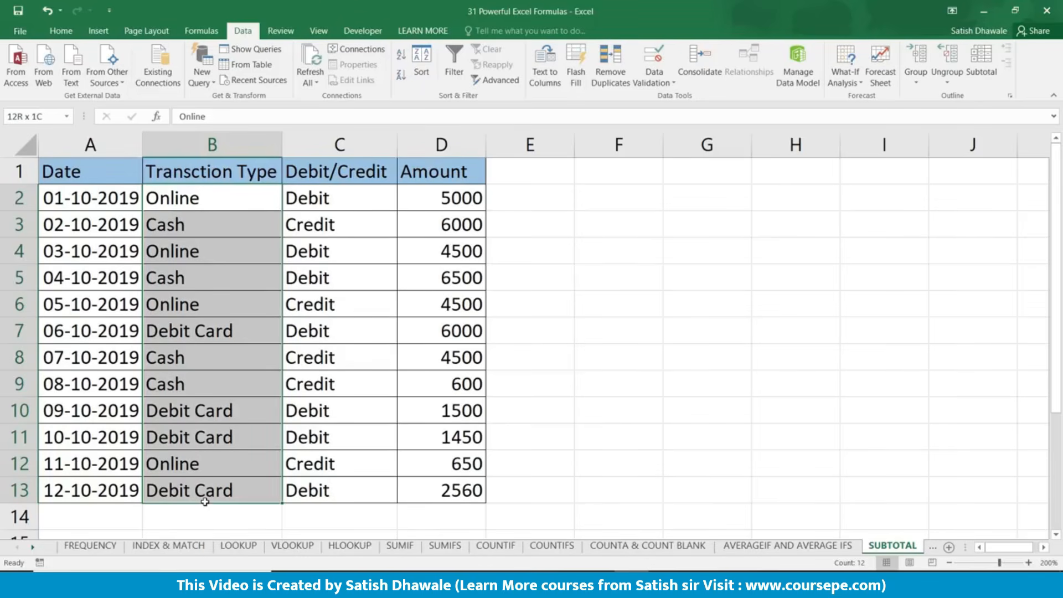
pyautogui.moveTo(204, 502); pyautogui.dragTo(205, 502)
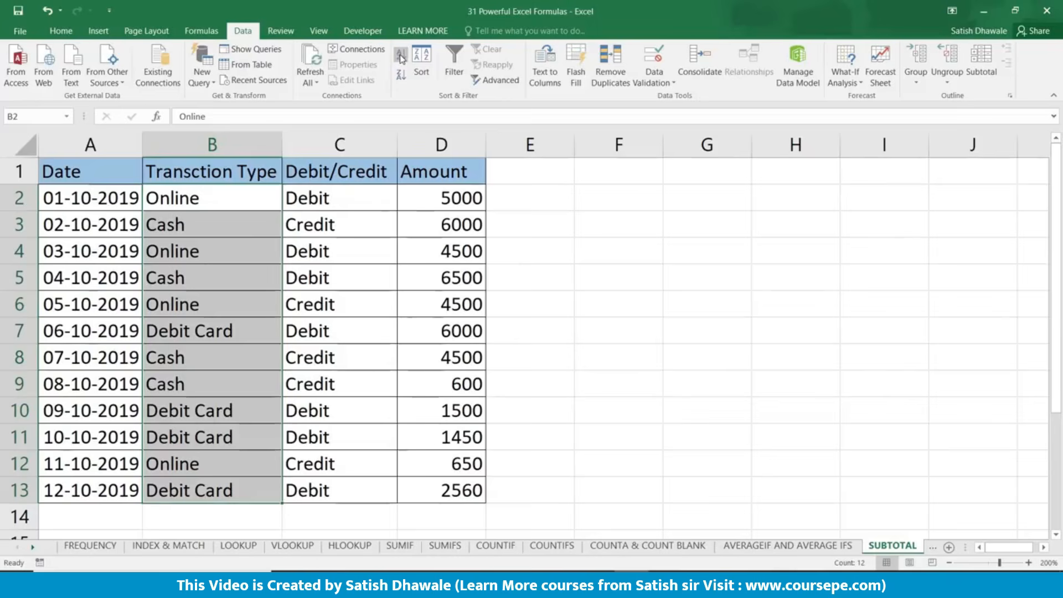
pyautogui.click(402, 57)
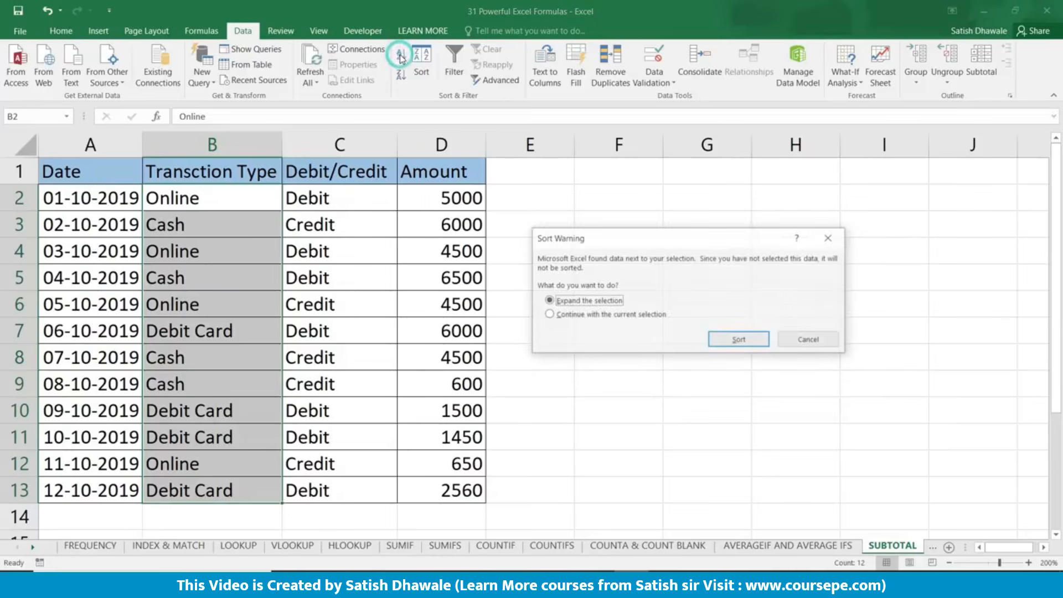
pyautogui.click(742, 342)
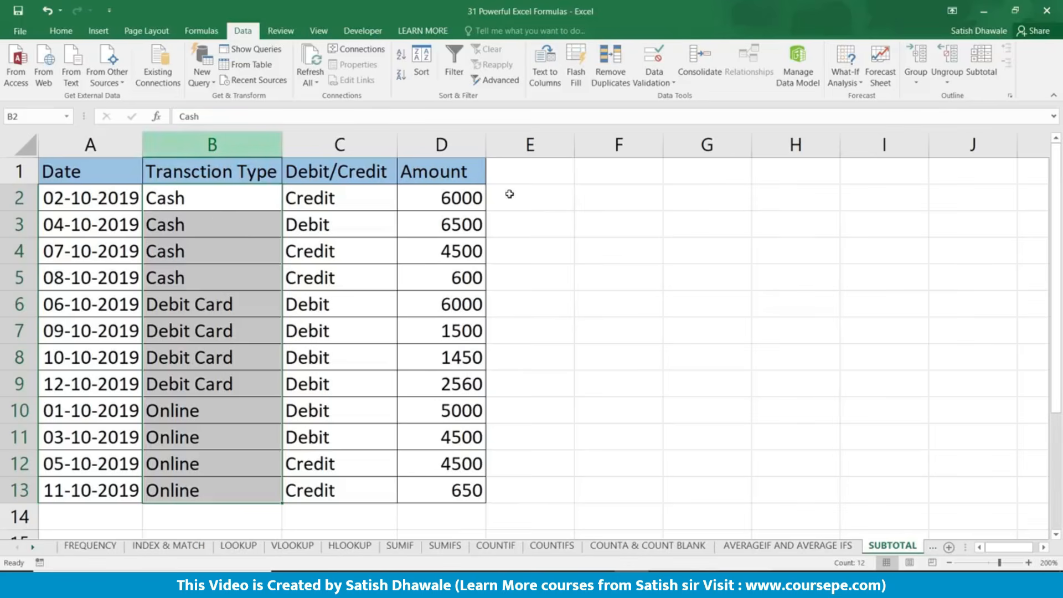
pyautogui.moveTo(171, 200); pyautogui.dragTo(463, 281)
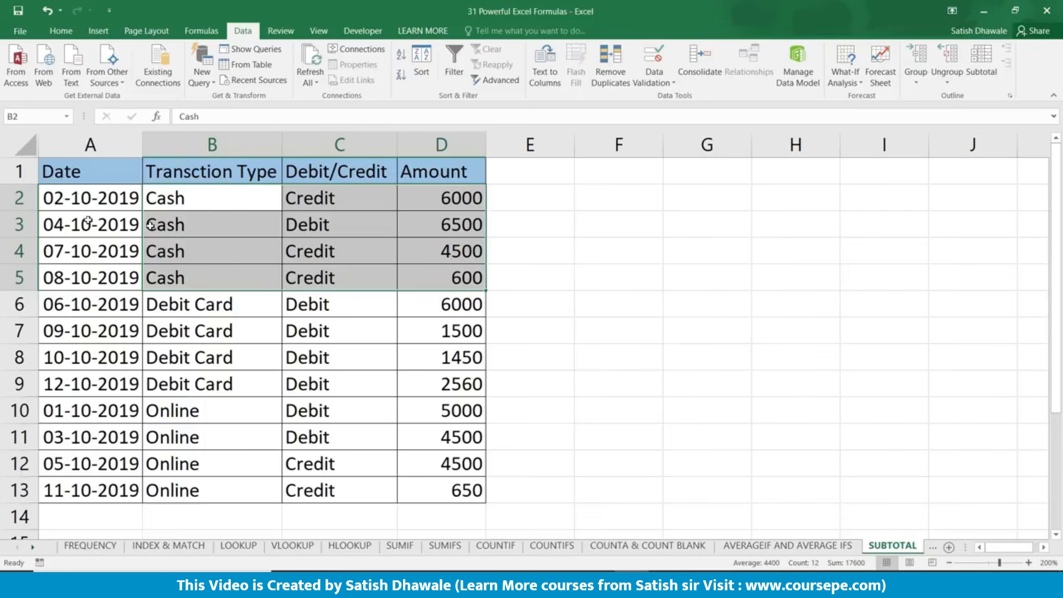
pyautogui.moveTo(171, 306); pyautogui.dragTo(442, 387)
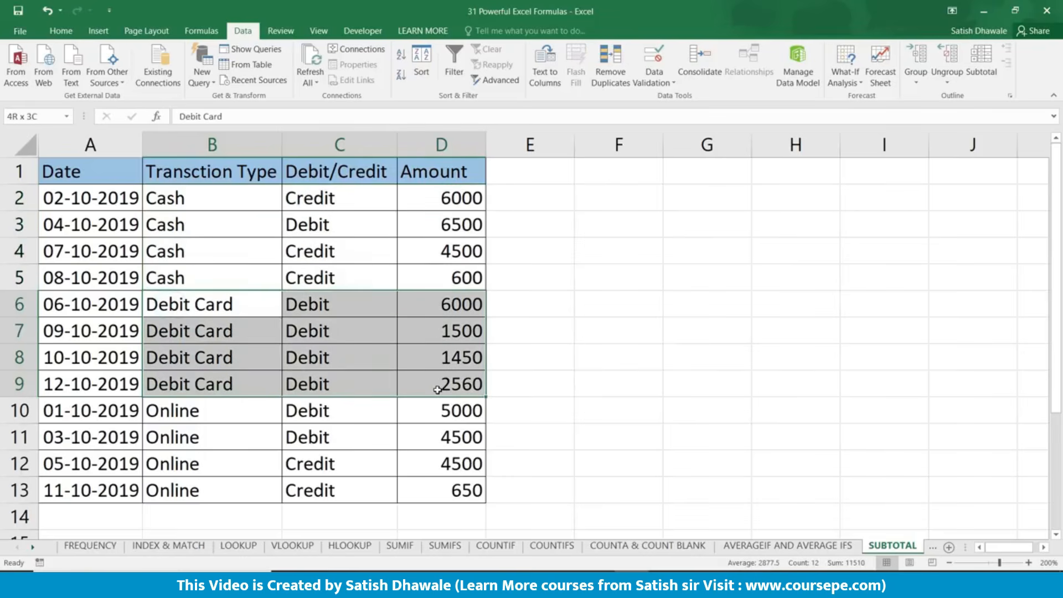
pyautogui.click(186, 413)
pyautogui.moveTo(266, 477); pyautogui.dragTo(440, 486)
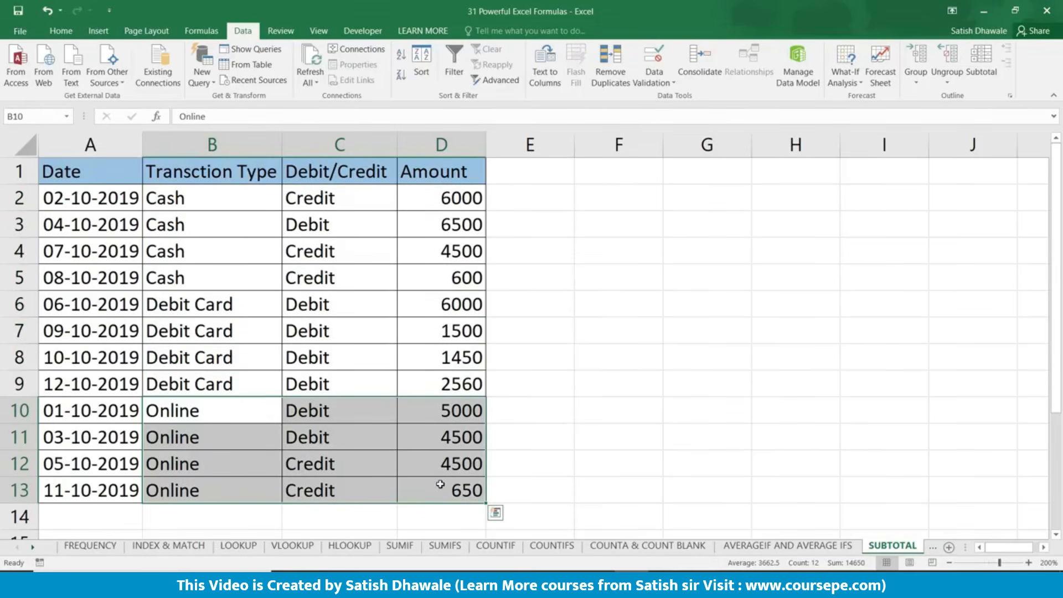
pyautogui.click(254, 275)
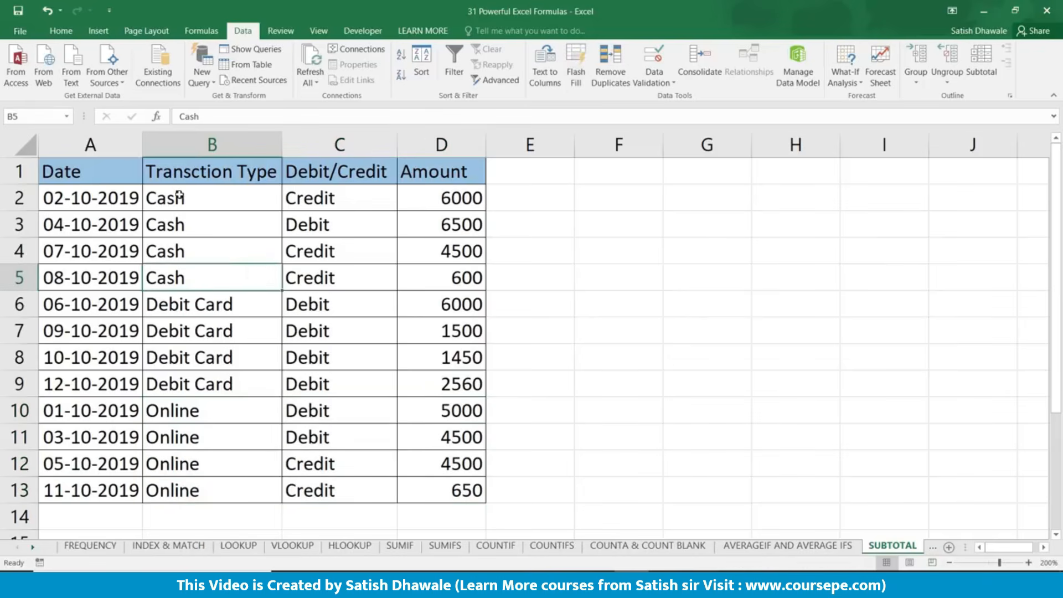
# Step: Add subtotals to the whole table at each change in Transction Type, using Sum on the Amount column
pyautogui.click(69, 177)
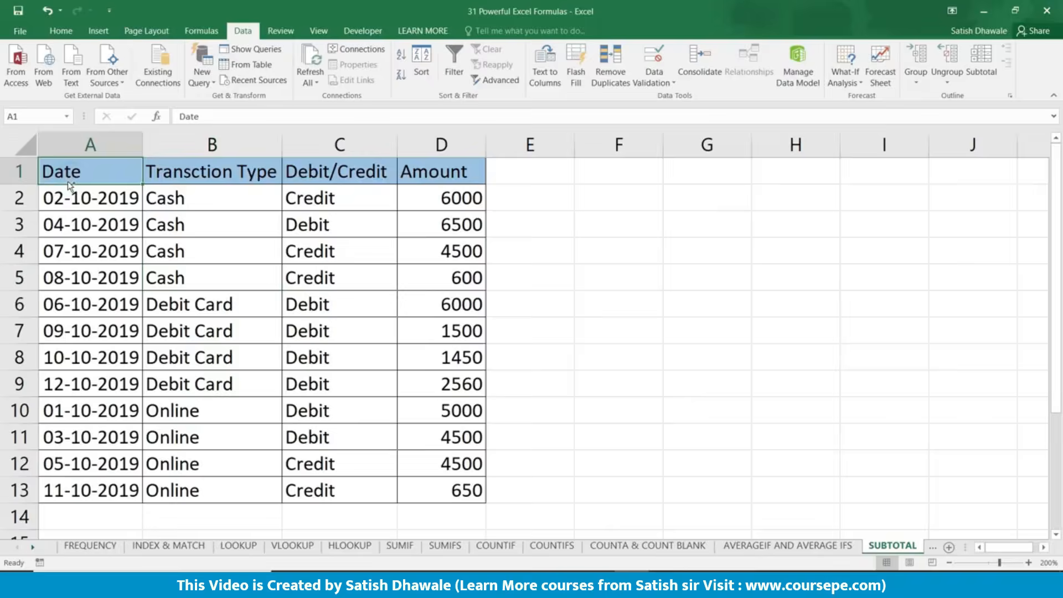
pyautogui.hotkey('ctrl', 'a')
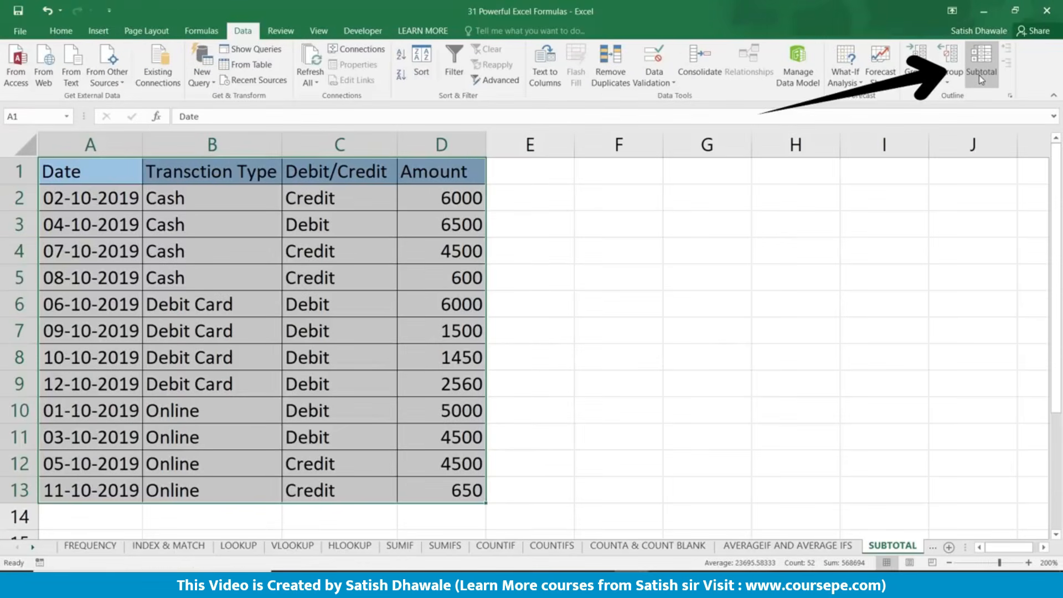
pyautogui.click(979, 72)
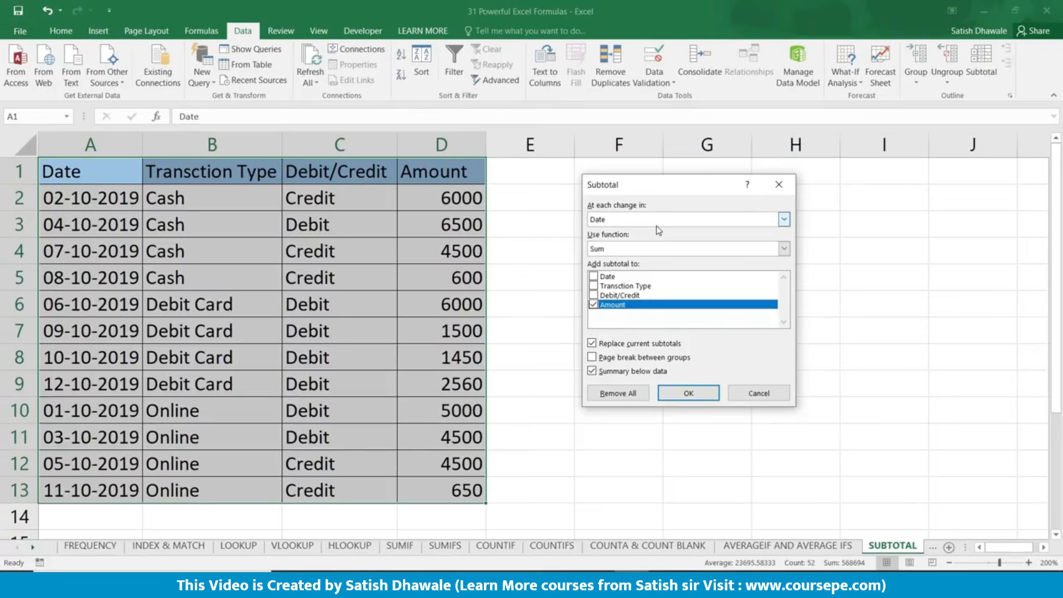
pyautogui.click(659, 230)
pyautogui.click(652, 241)
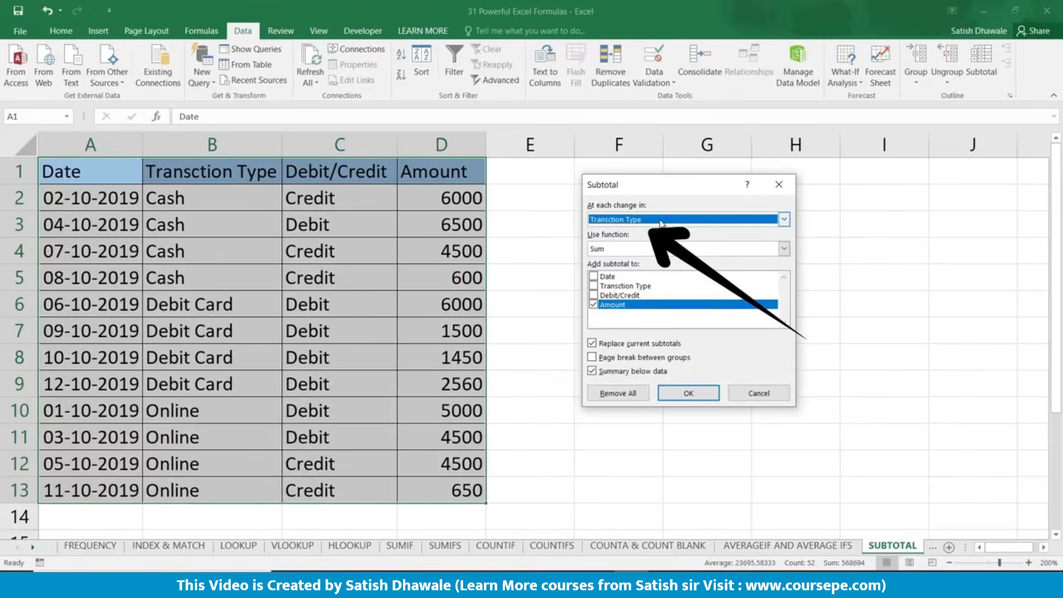
pyautogui.click(651, 249)
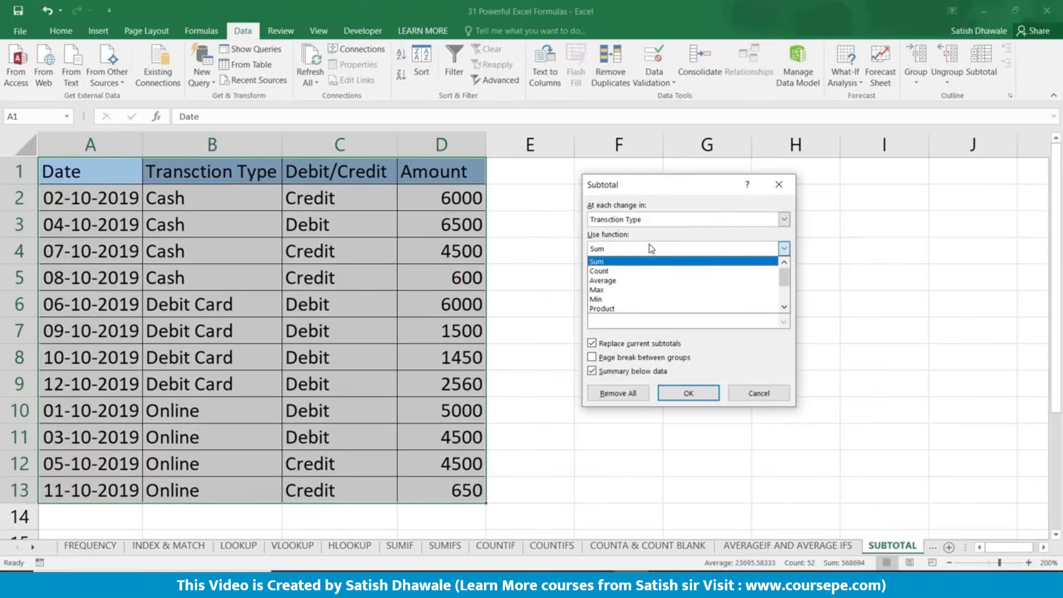
pyautogui.click(652, 252)
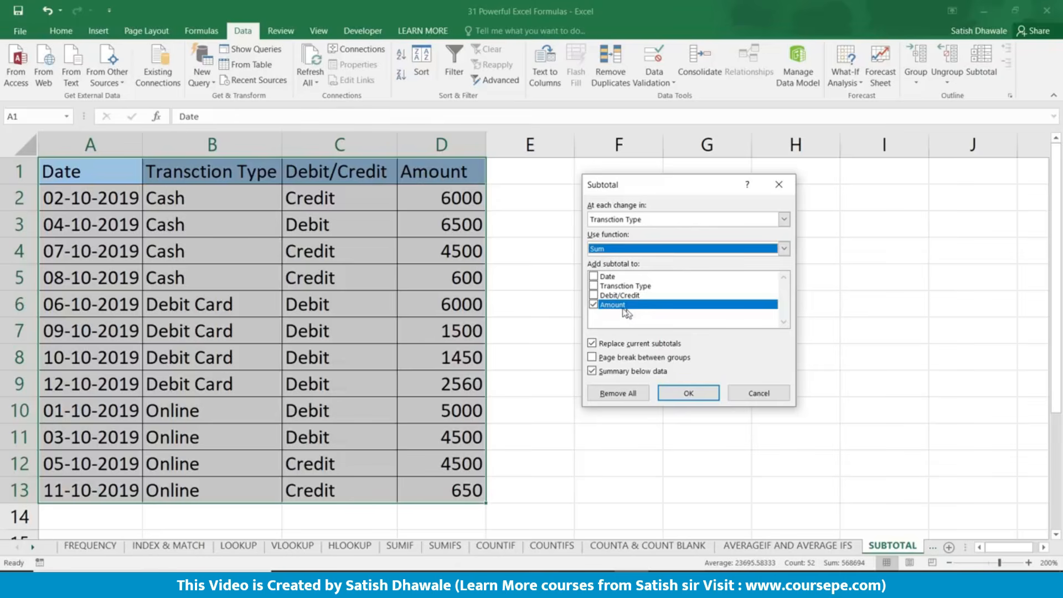
pyautogui.click(702, 395)
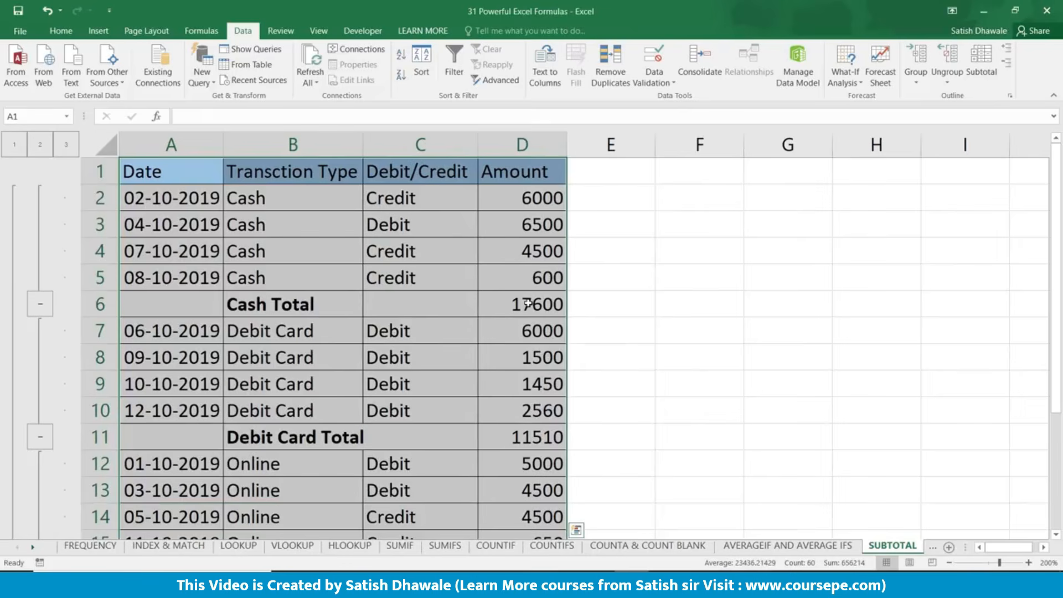
# Step: Examine the total rows for the transaction groups, and remove all subtotals from the table
pyautogui.moveTo(527, 304); pyautogui.dragTo(277, 306)
pyautogui.moveTo(548, 434); pyautogui.dragTo(340, 437)
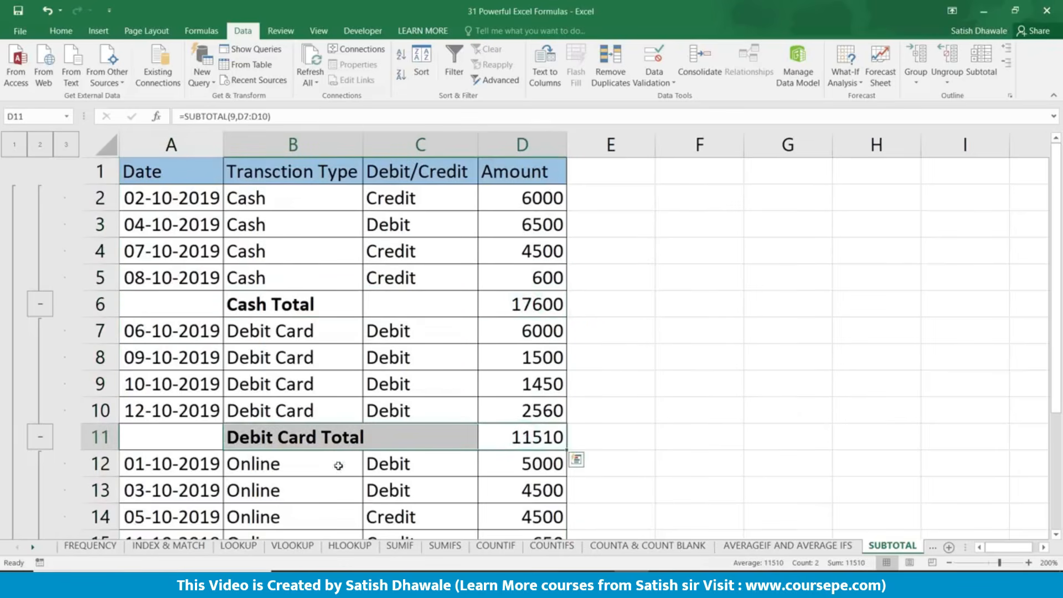
pyautogui.moveTo(369, 496); pyautogui.dragTo(136, 466)
pyautogui.moveTo(437, 429); pyautogui.dragTo(399, 166)
pyautogui.click(265, 174)
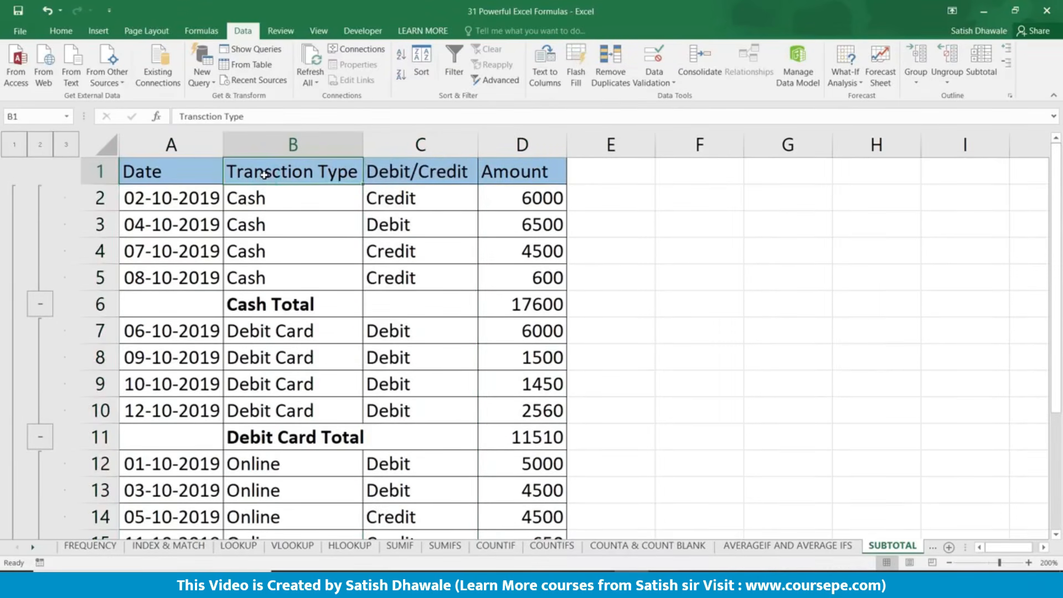
pyautogui.hotkey('ctrl', 'a')
pyautogui.scroll(-1, 265, 174)
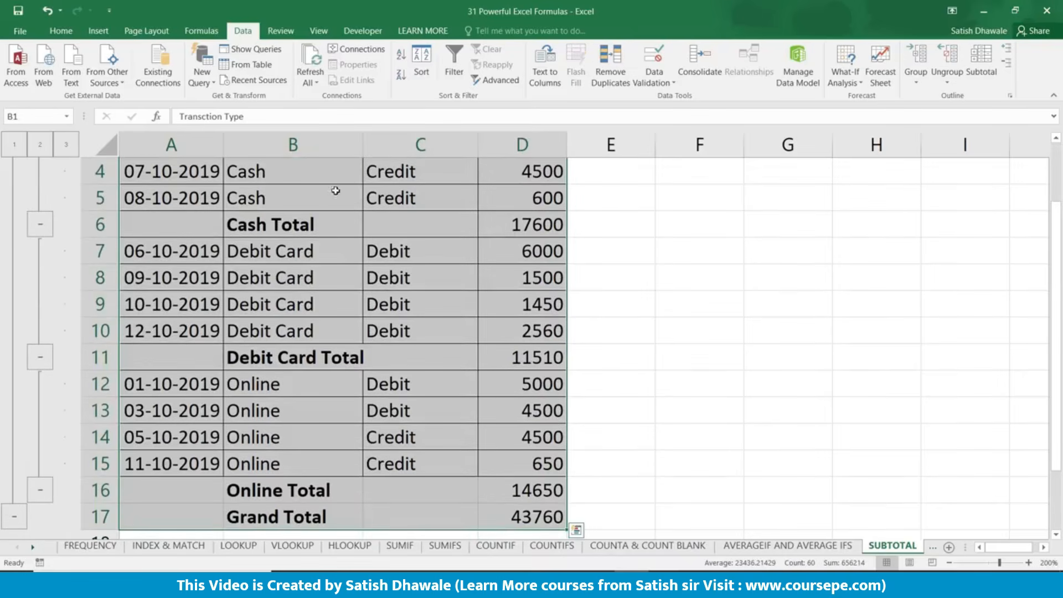
pyautogui.click(981, 63)
pyautogui.click(627, 393)
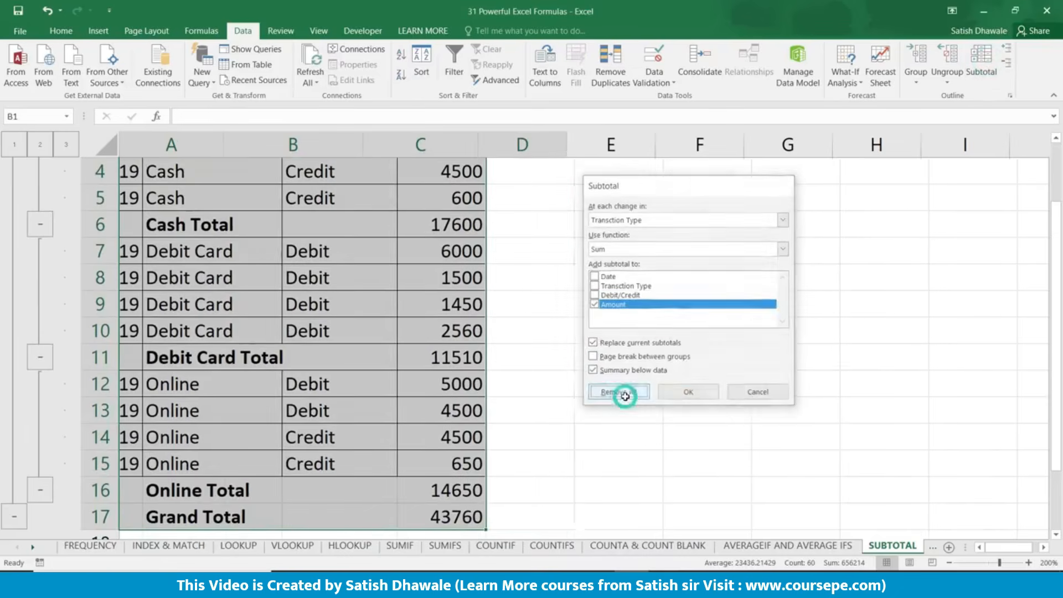
# Step: Start a SUBTOTAL formula in cell F2 and examine the list of available function numbers
pyautogui.moveTo(441, 251); pyautogui.dragTo(57, 120)
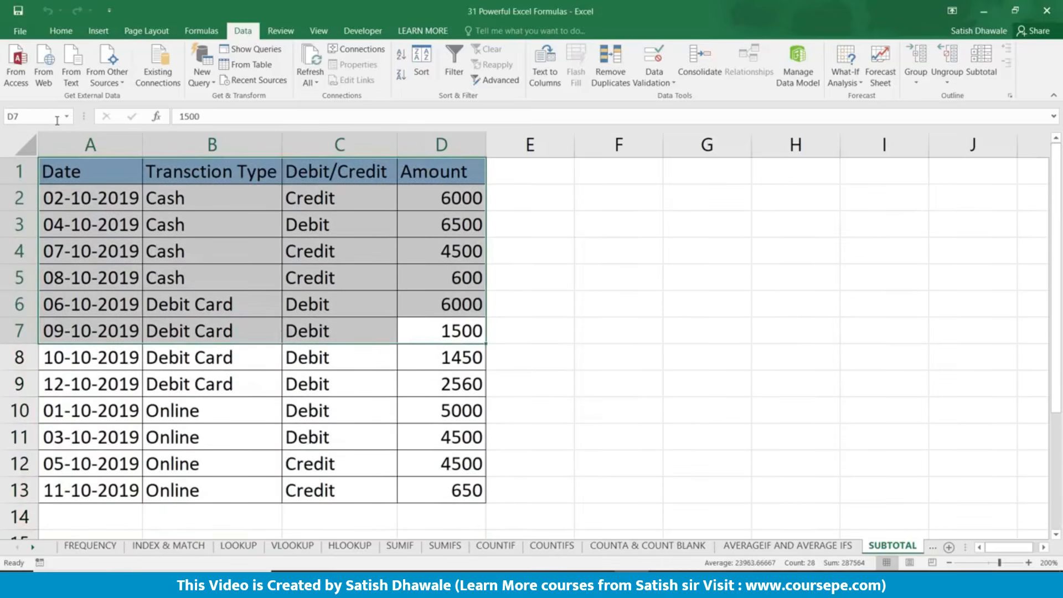
pyautogui.press('Right')
pyautogui.press('Right')
pyautogui.press('Right')
pyautogui.press('Up')
pyautogui.press('Up')
pyautogui.press('Up')
pyautogui.press('Up')
pyautogui.press('Up')
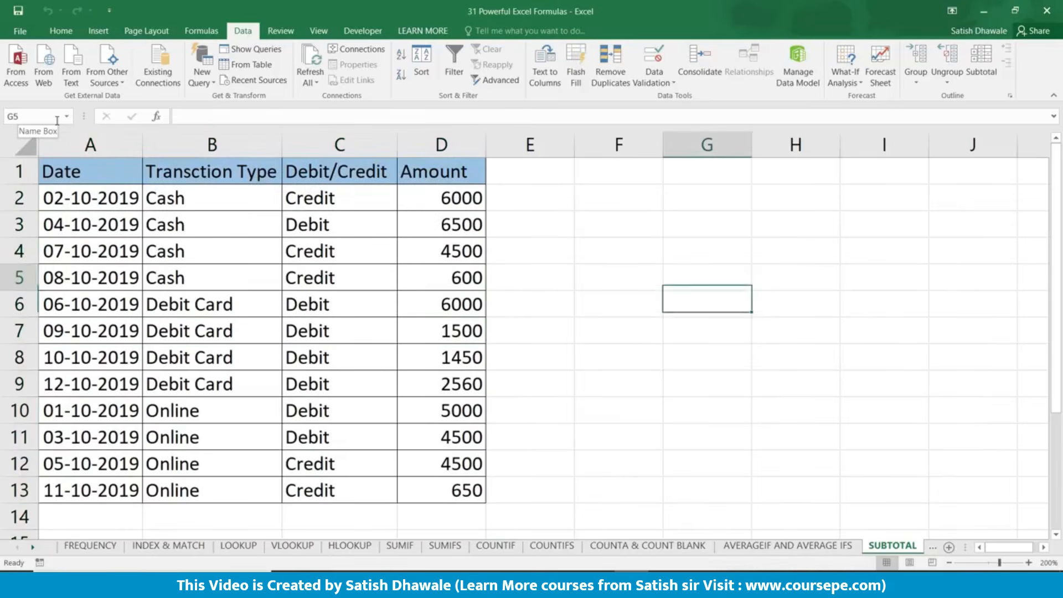
pyautogui.press('Left')
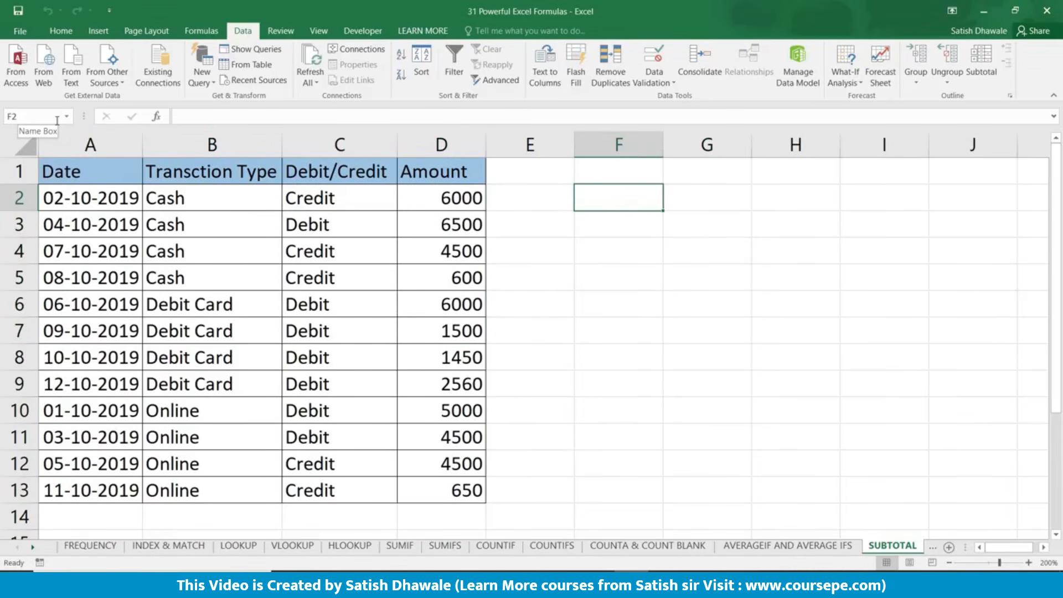
pyautogui.write('=SUB')
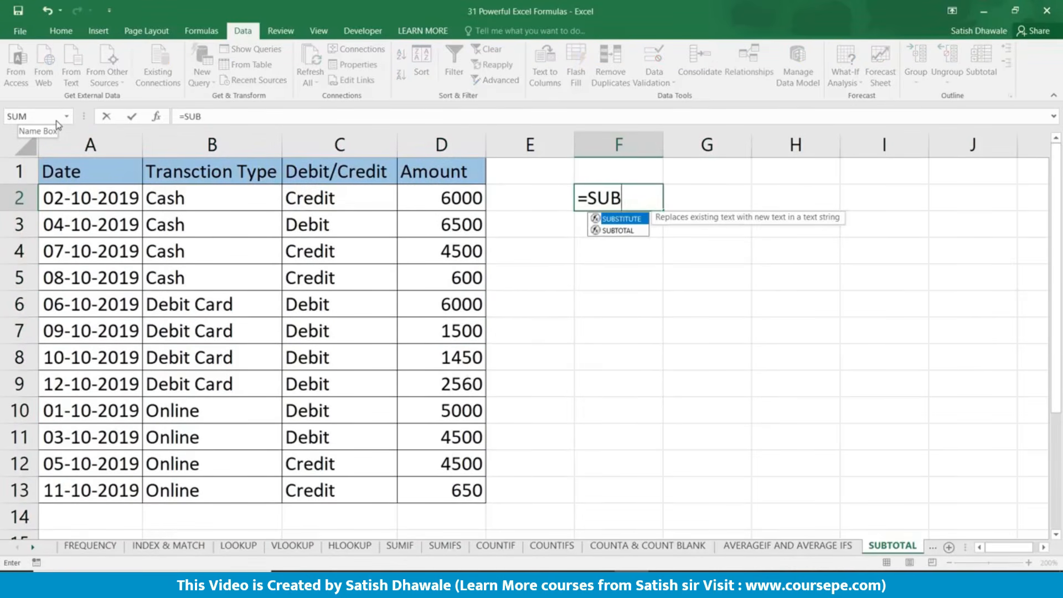
pyautogui.press('Down')
pyautogui.press('Tab')
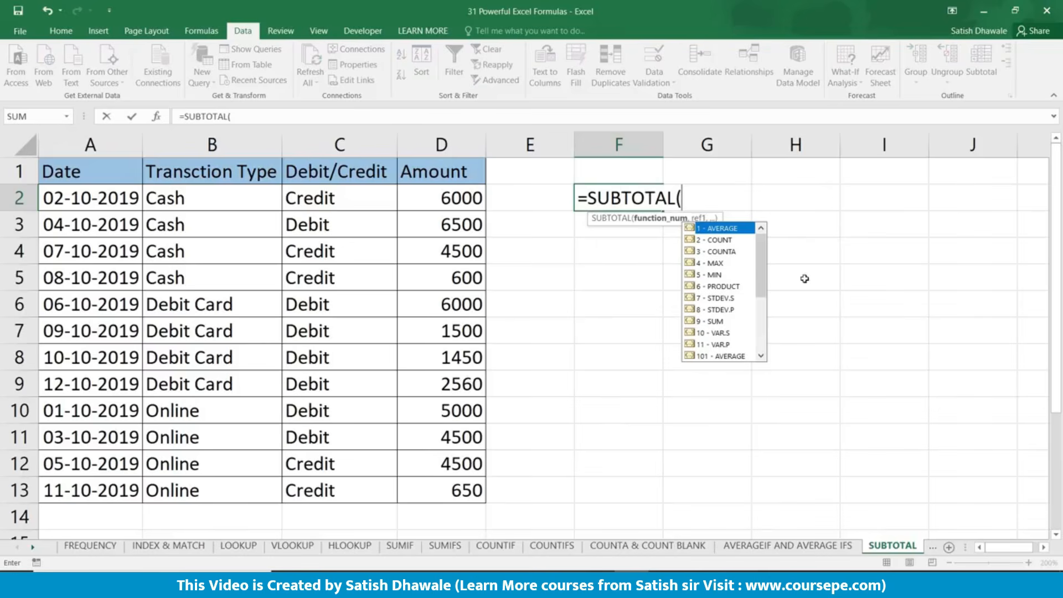
pyautogui.press('Escape')
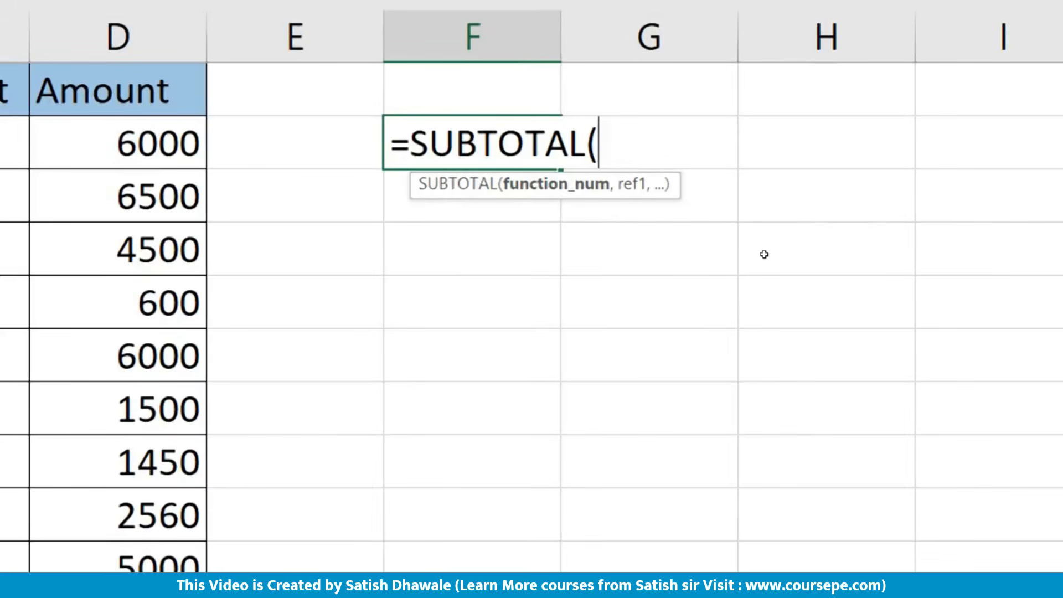
pyautogui.press('BackSpace')
pyautogui.press('Tab')
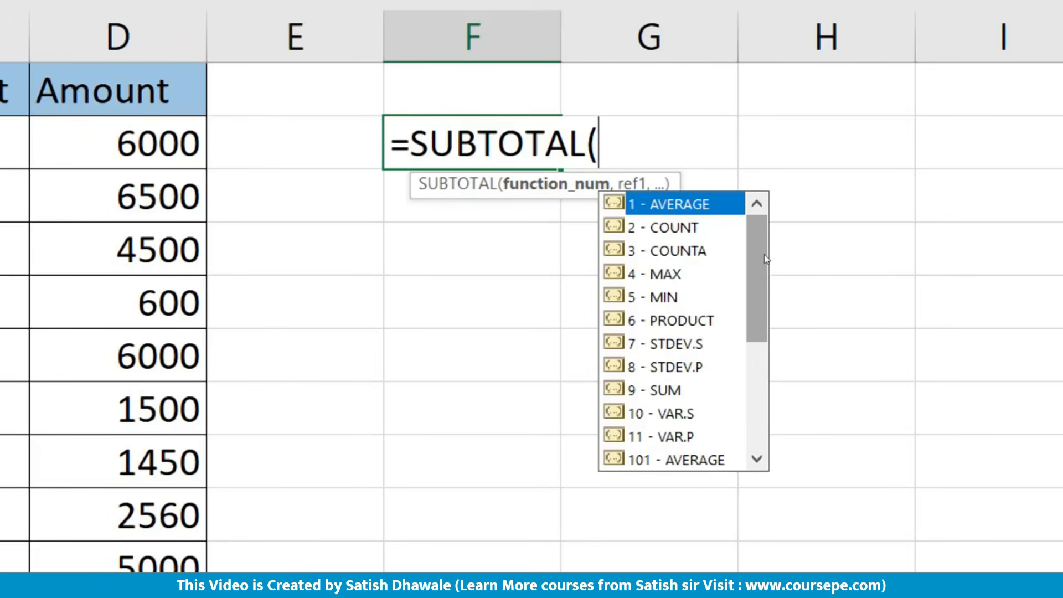
pyautogui.press('Escape')
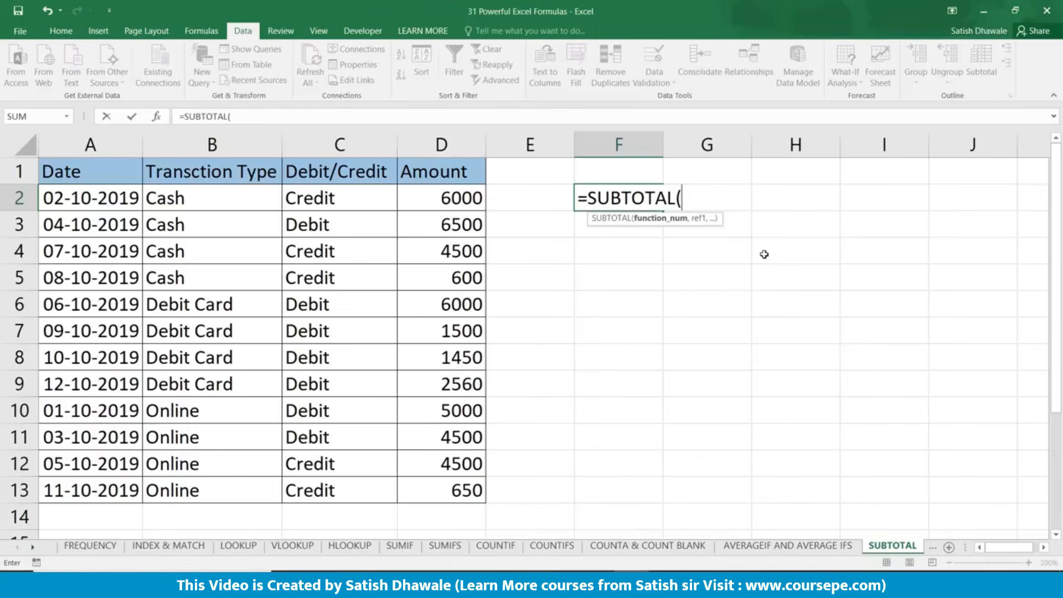
# Step: Complete the SUBTOTAL formula in F2 with function number 9 (SUM) over the Amount range D2:D13
pyautogui.write('1')
pyautogui.press('BackSpace')
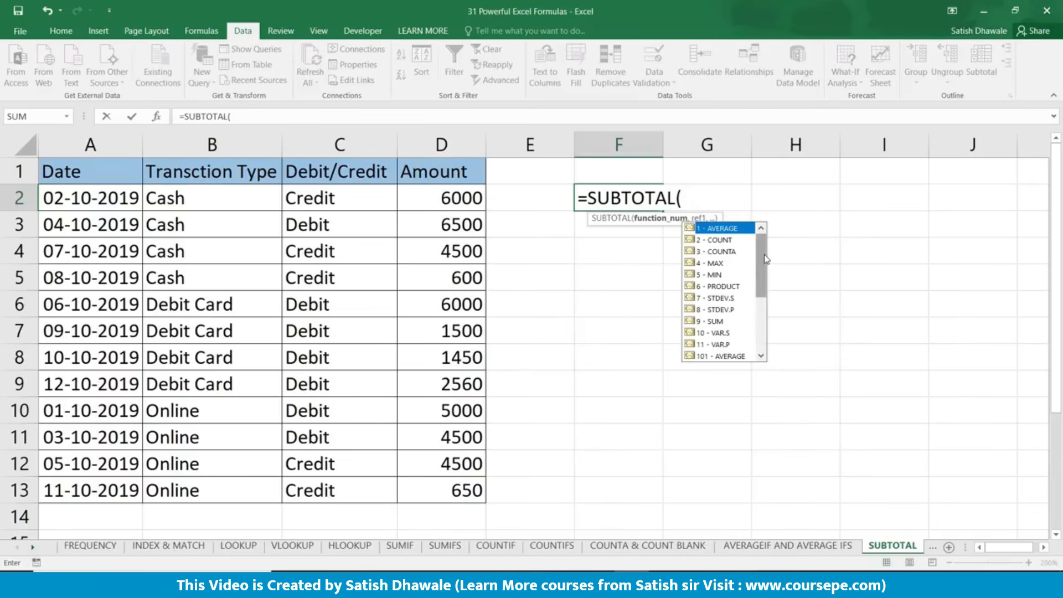
pyautogui.write('9,')
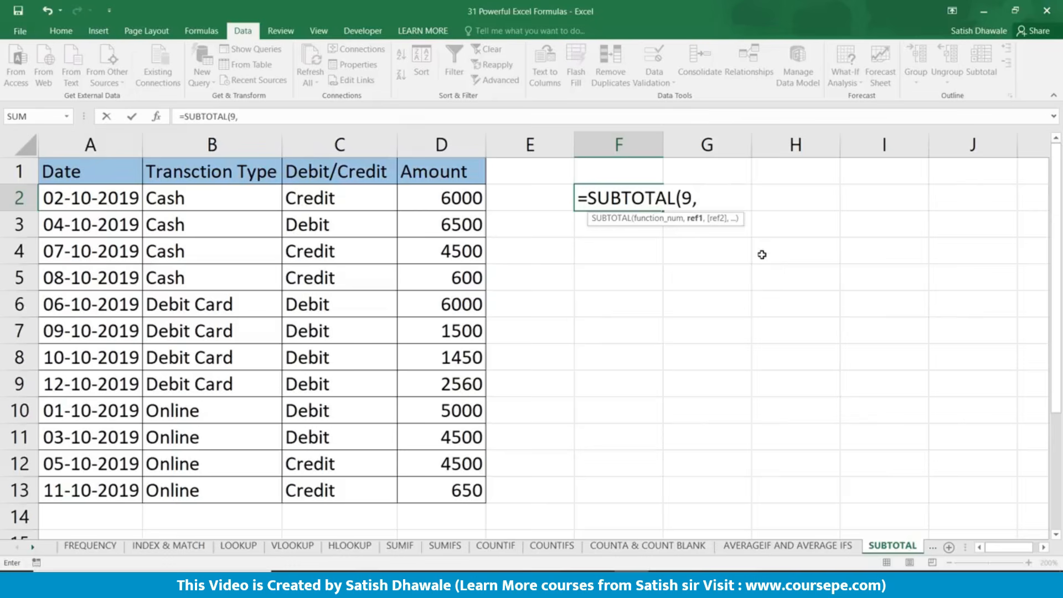
pyautogui.moveTo(415, 203); pyautogui.dragTo(429, 486)
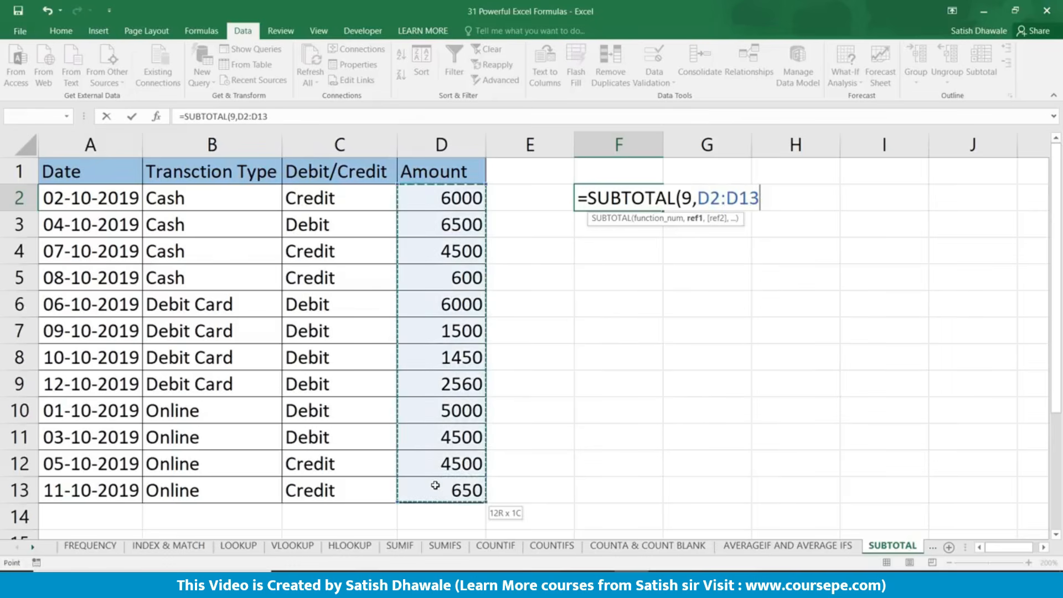
pyautogui.press('Return')
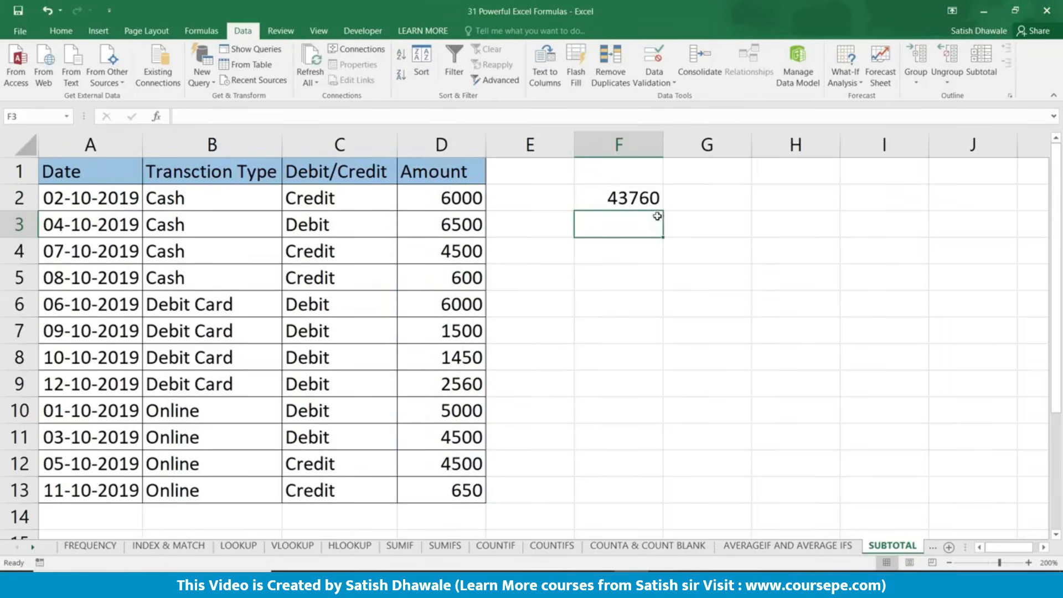
# Step: Change the function number of the SUBTOTAL formula in F2 to 2 (COUNT)
pyautogui.doubleClick(645, 200)
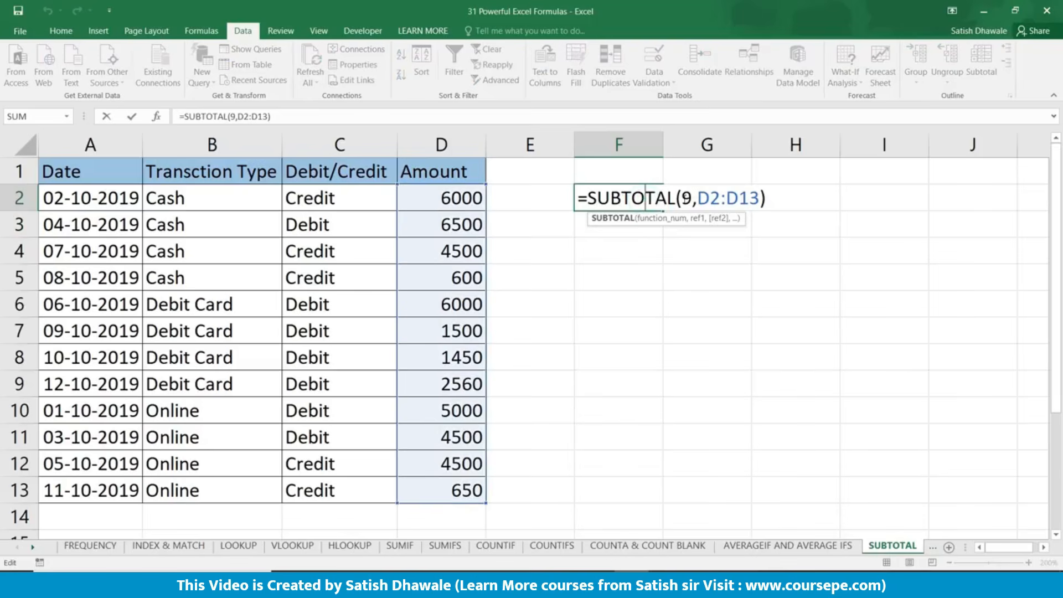
pyautogui.click(688, 198)
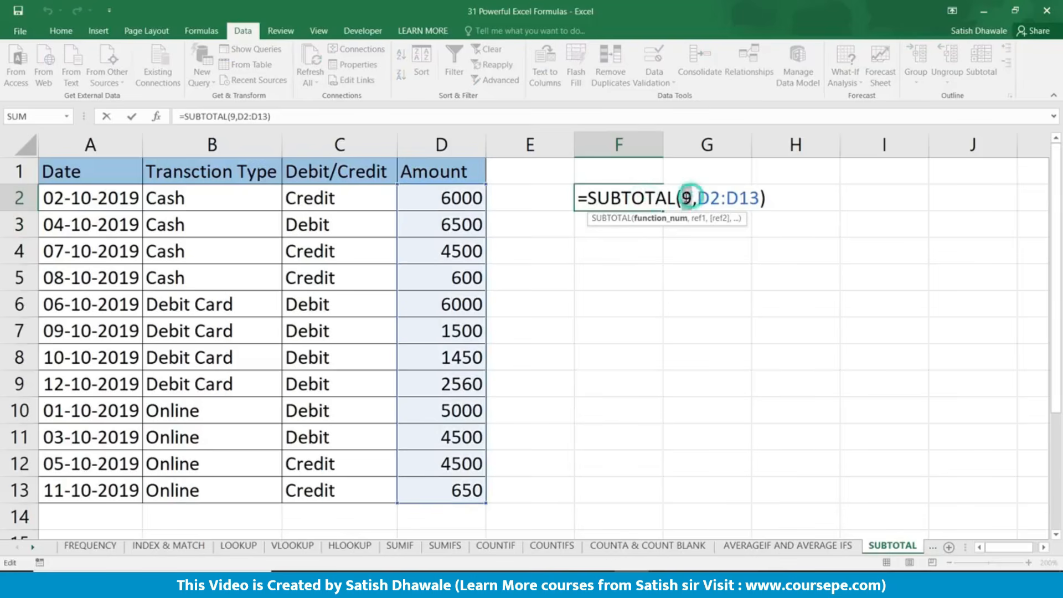
pyautogui.doubleClick(688, 198)
pyautogui.write('3')
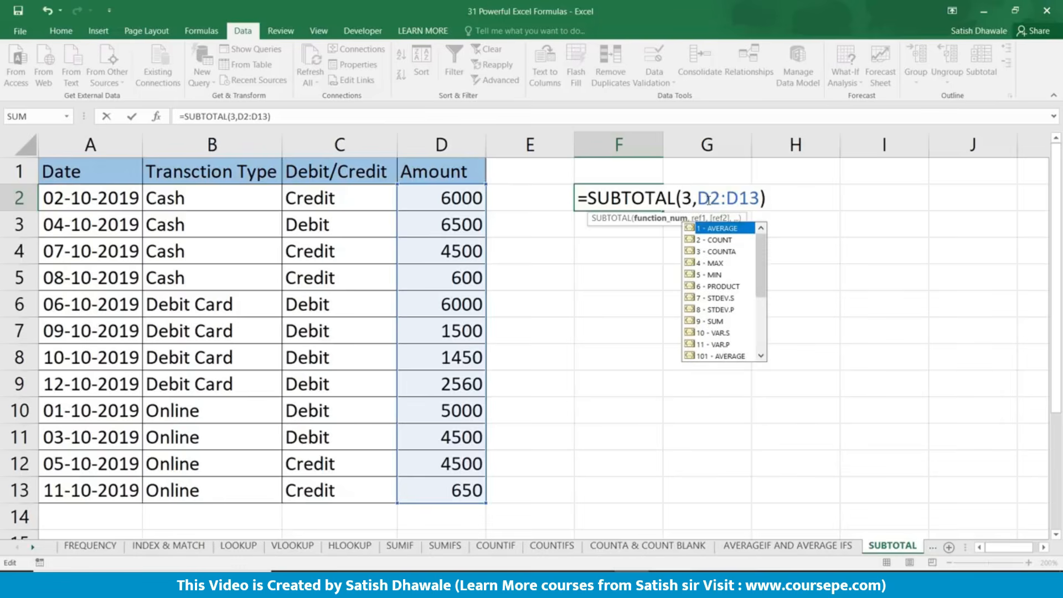
pyautogui.press('BackSpace')
pyautogui.write('2')
pyautogui.press('Return')
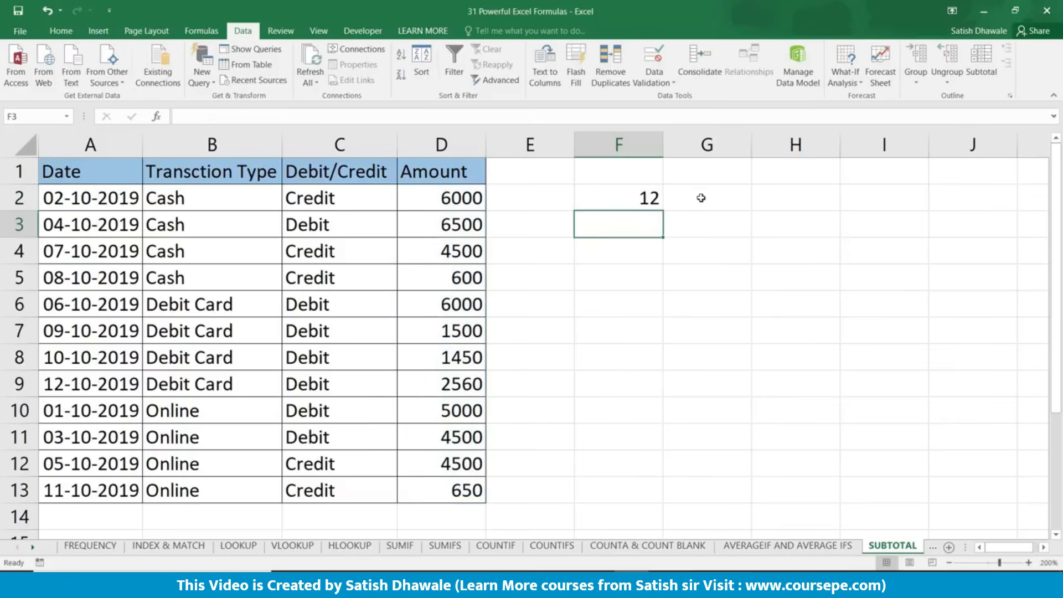
# Step: Change the function number of the SUBTOTAL formula in F2 to 4 (MAX)
pyautogui.click(645, 199)
pyautogui.doubleClick(646, 198)
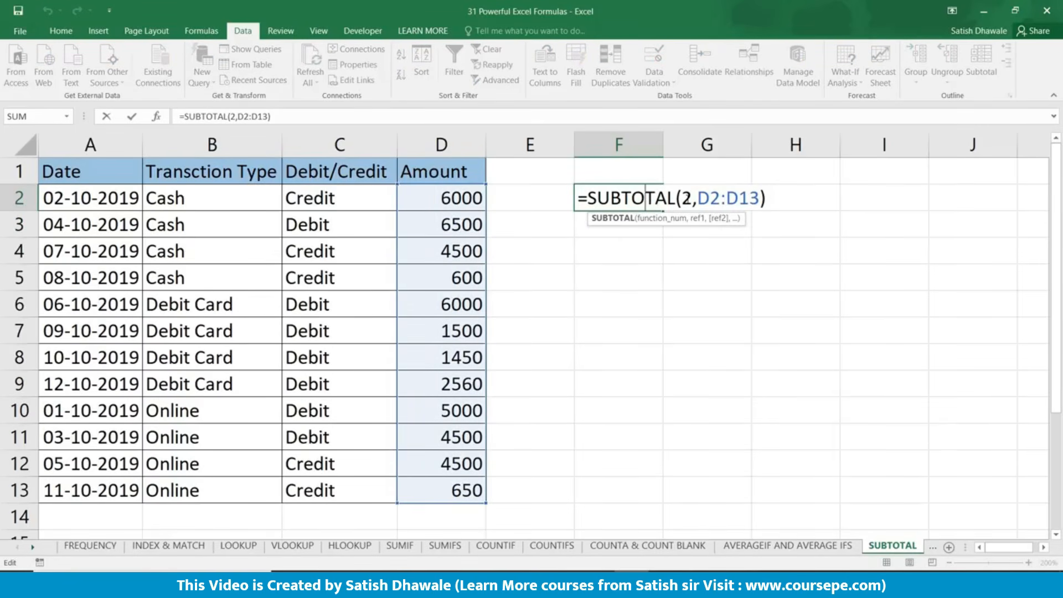
pyautogui.doubleClick(686, 197)
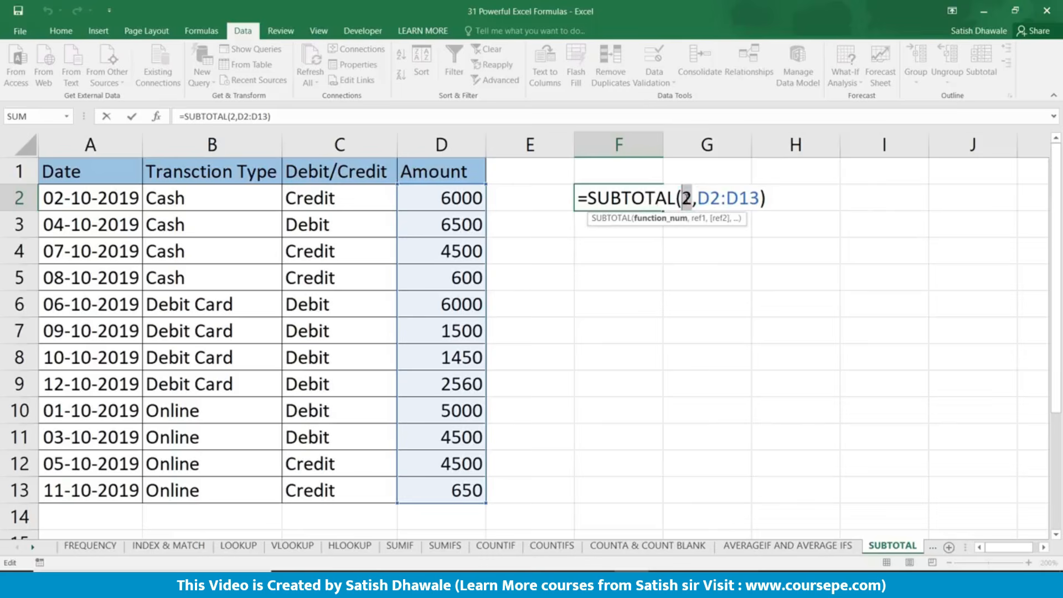
pyautogui.press('Delete')
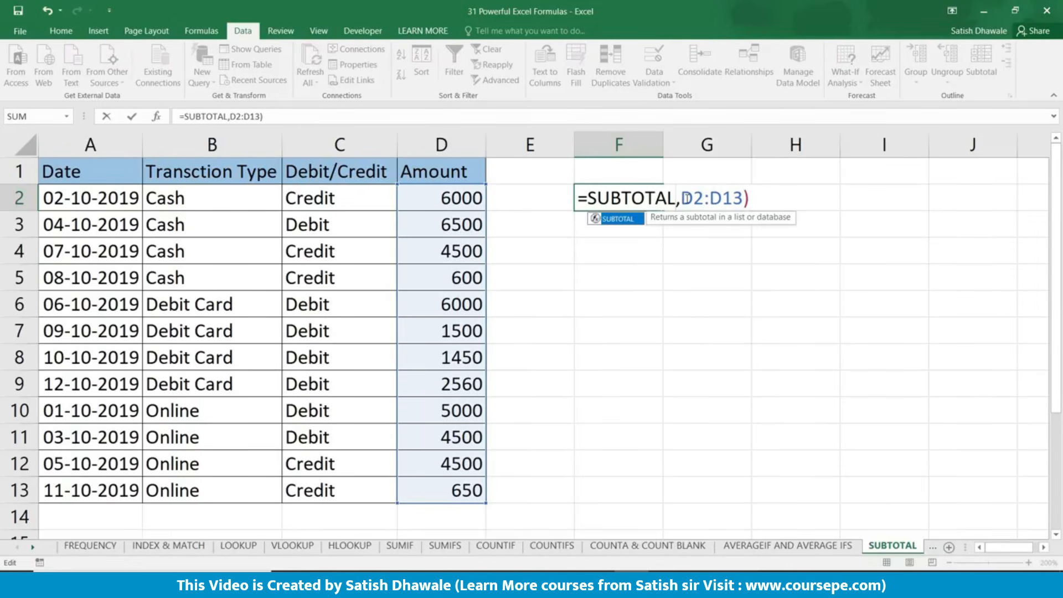
pyautogui.click(687, 197)
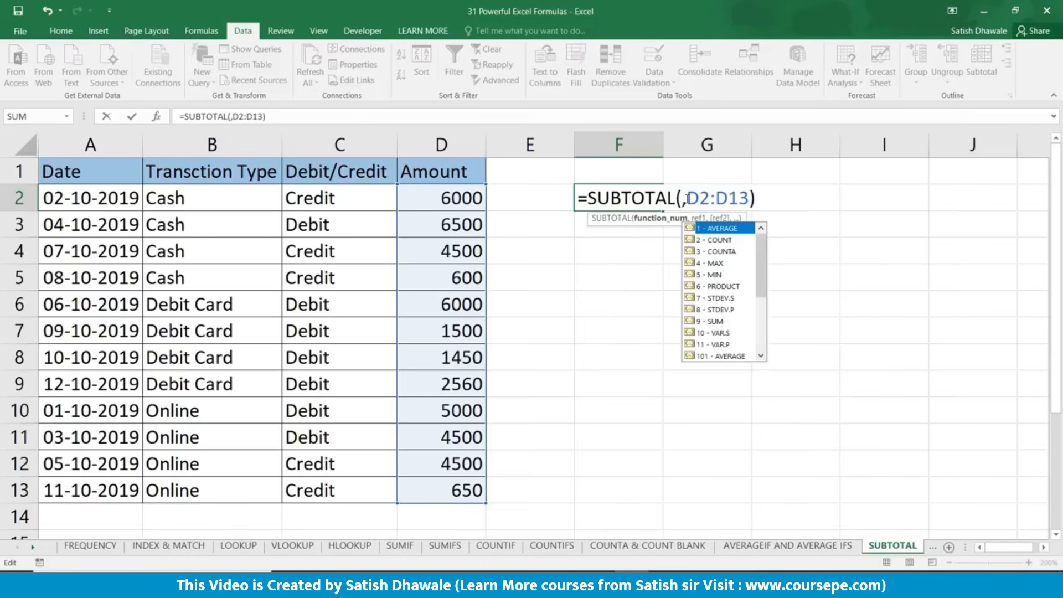
pyautogui.write('1')
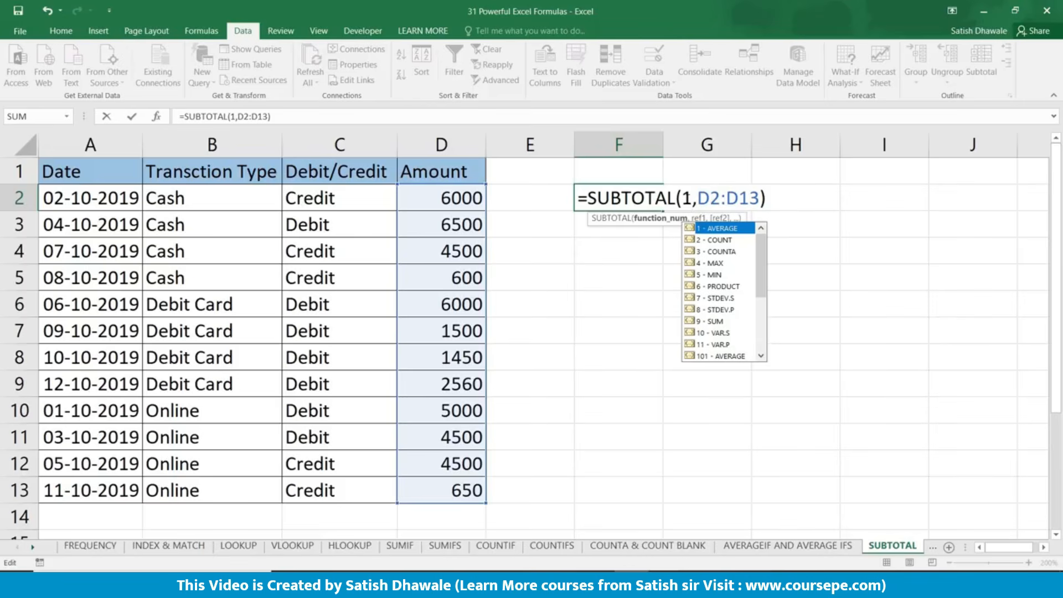
pyautogui.press('BackSpace')
pyautogui.write('4')
pyautogui.press('Return')
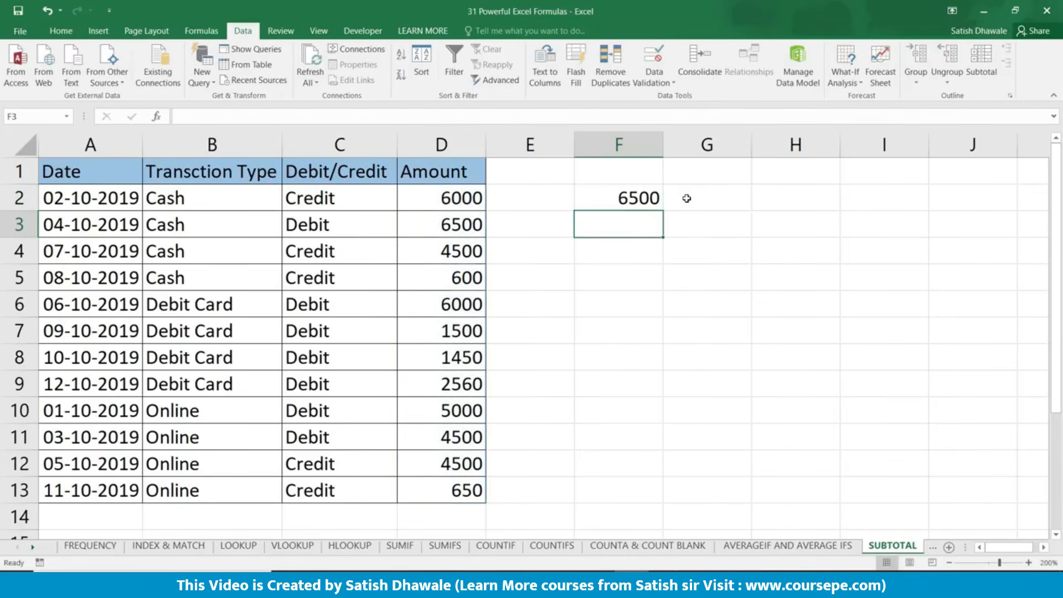
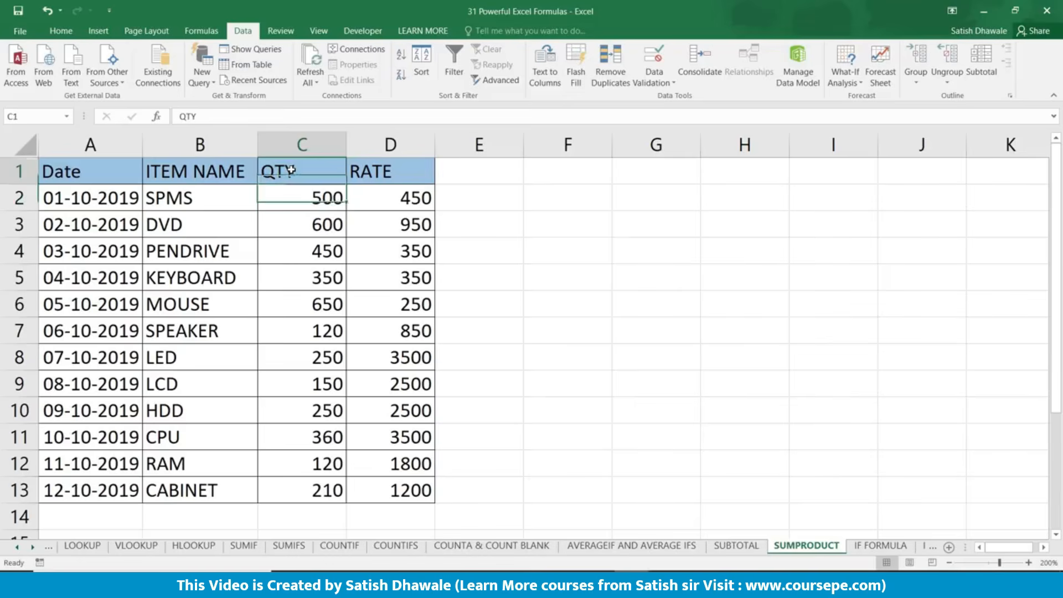
# Step: Add the header TOTAL in E1 of the SUMPRODUCT sheet, next to the RATE column
pyautogui.click(368, 176)
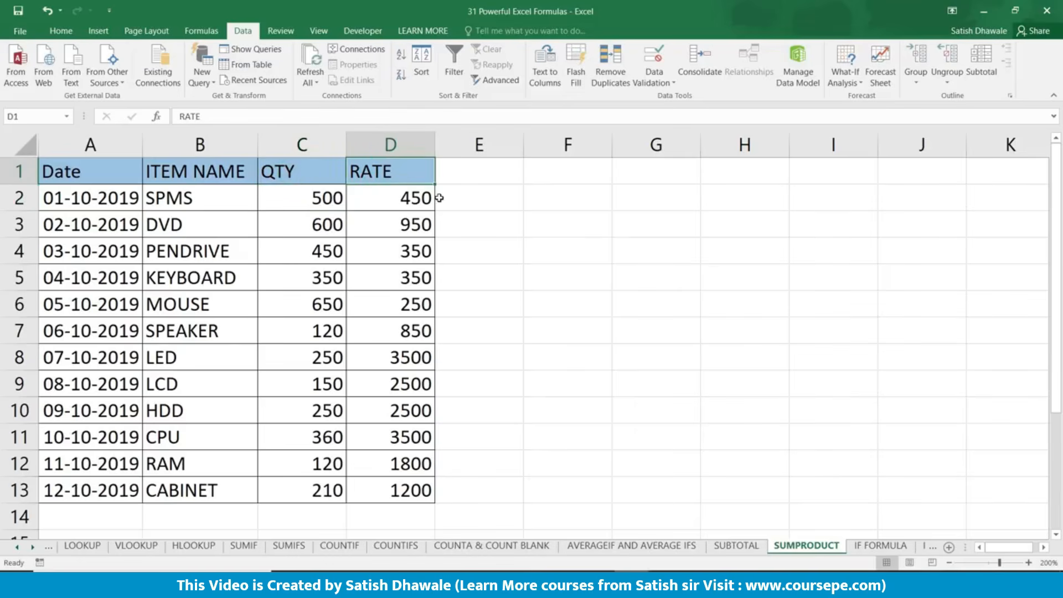
pyautogui.click(476, 198)
pyautogui.click(489, 170)
pyautogui.write('TOT')
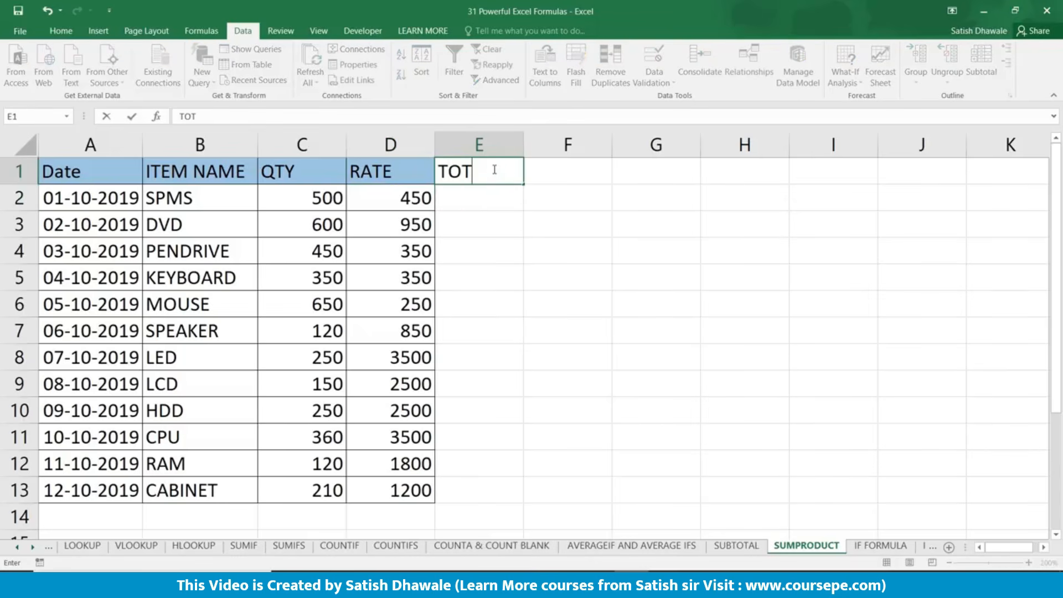
pyautogui.write('AL')
pyautogui.press('Return')
# Step: Enter the formula =C2*D2 in E2 to multiply the first item's QTY by its RATE
pyautogui.write('=')
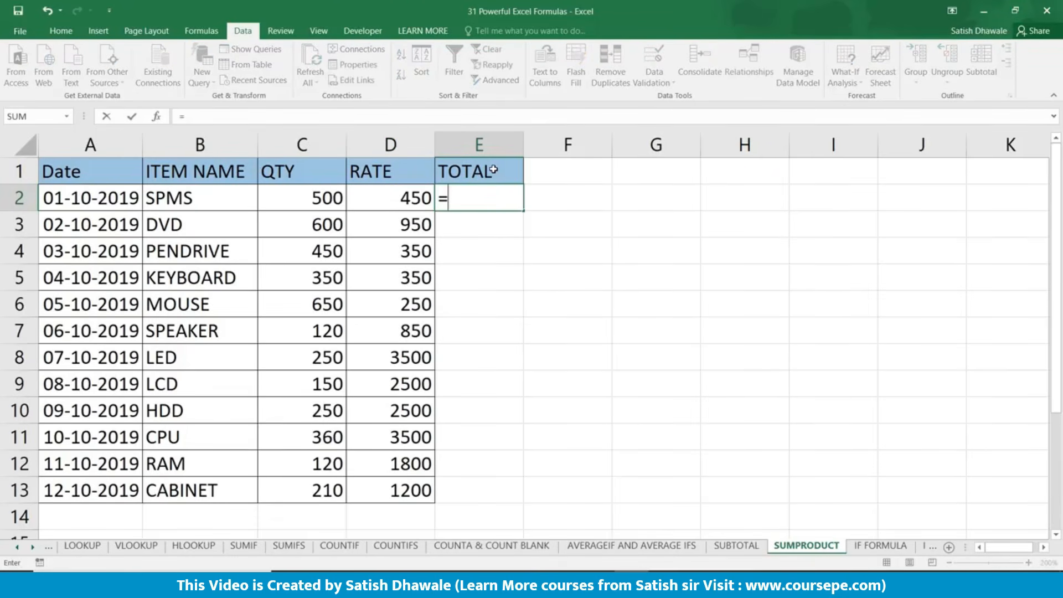
pyautogui.click(325, 194)
pyautogui.write('*')
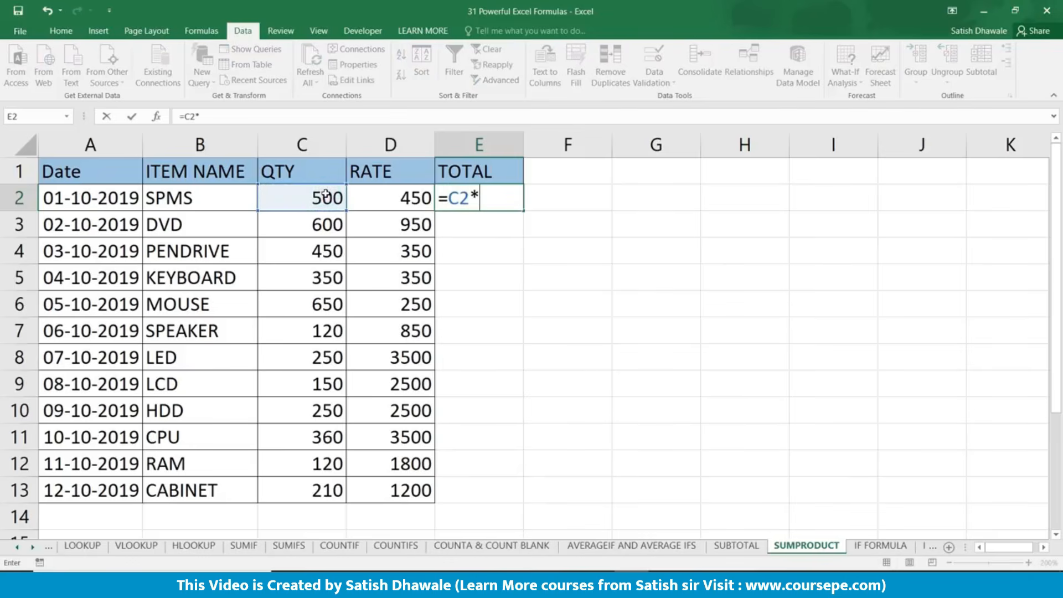
pyautogui.click(365, 198)
pyautogui.press('Return')
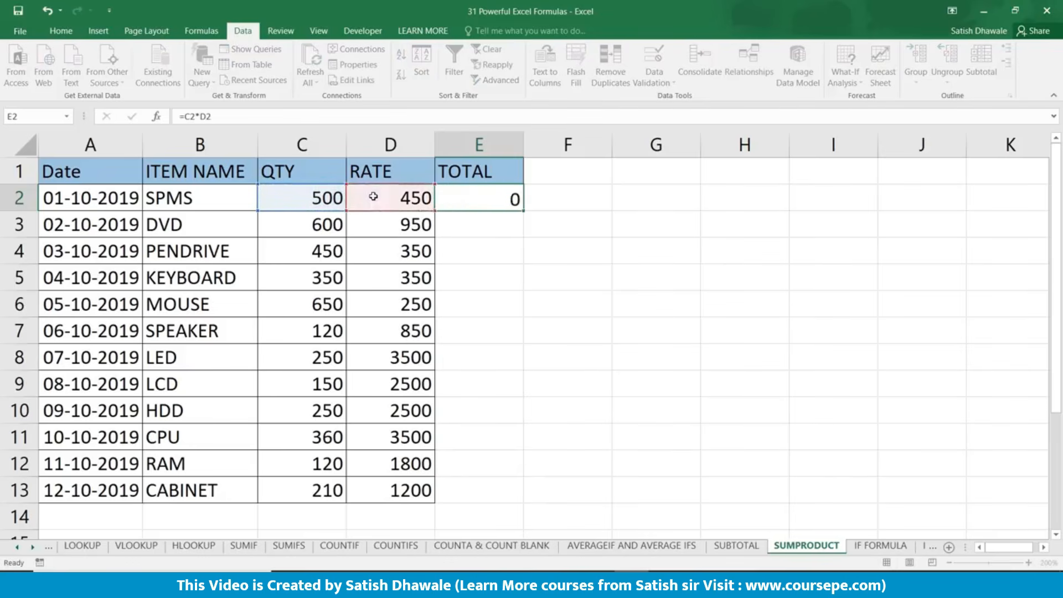
# Step: Enter a PRODUCT formula over C2:D2 in F2 and compare it with the multiplication formula in E2
pyautogui.click(571, 210)
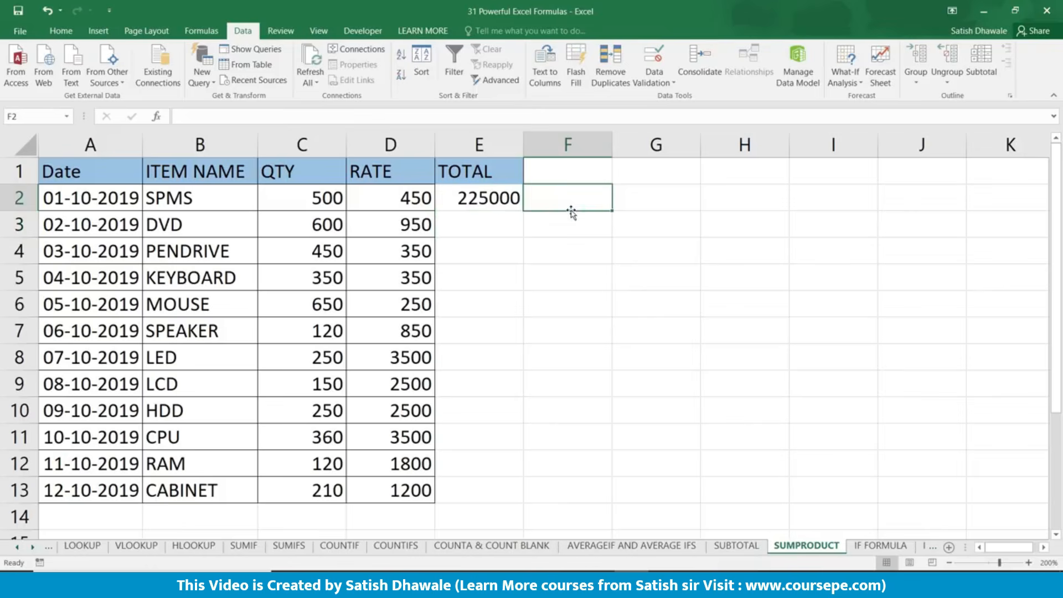
pyautogui.write('=PRO')
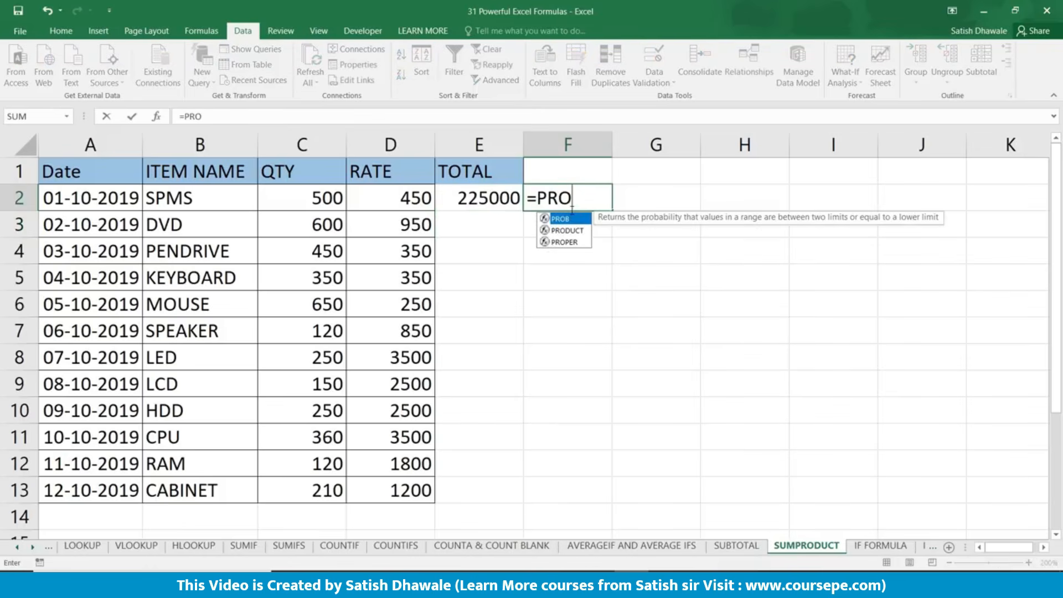
pyautogui.press('Down')
pyautogui.press('Tab')
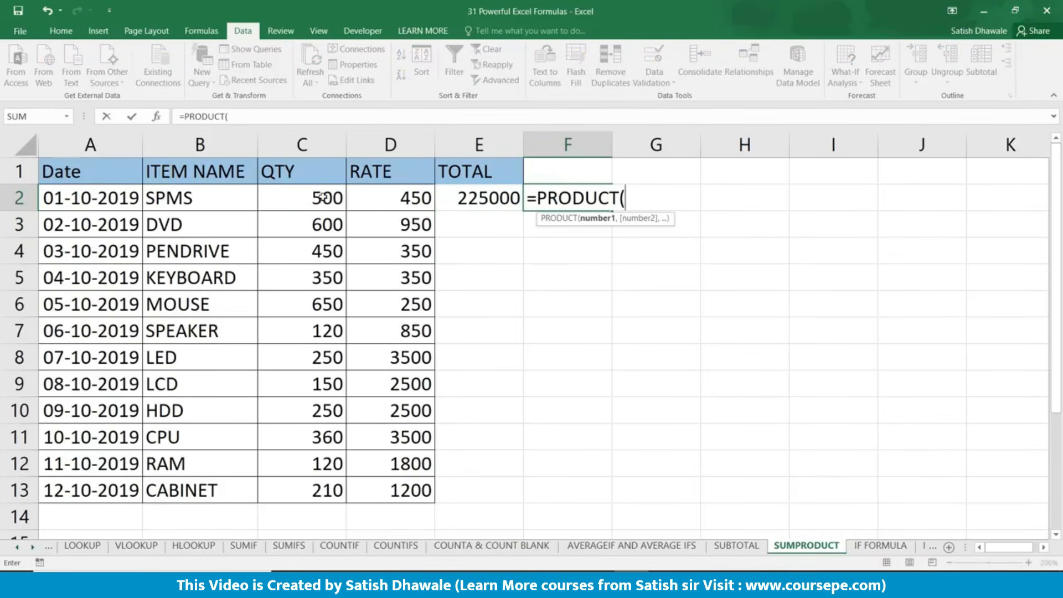
pyautogui.moveTo(323, 196); pyautogui.dragTo(413, 198)
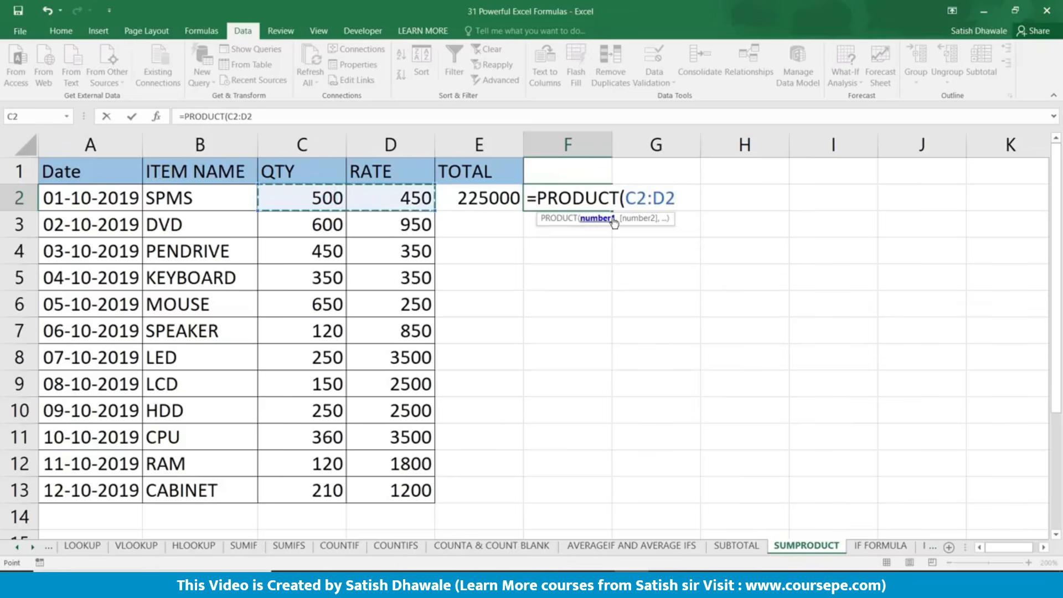
pyautogui.press('Return')
pyautogui.click(562, 202)
pyautogui.doubleClick(516, 200)
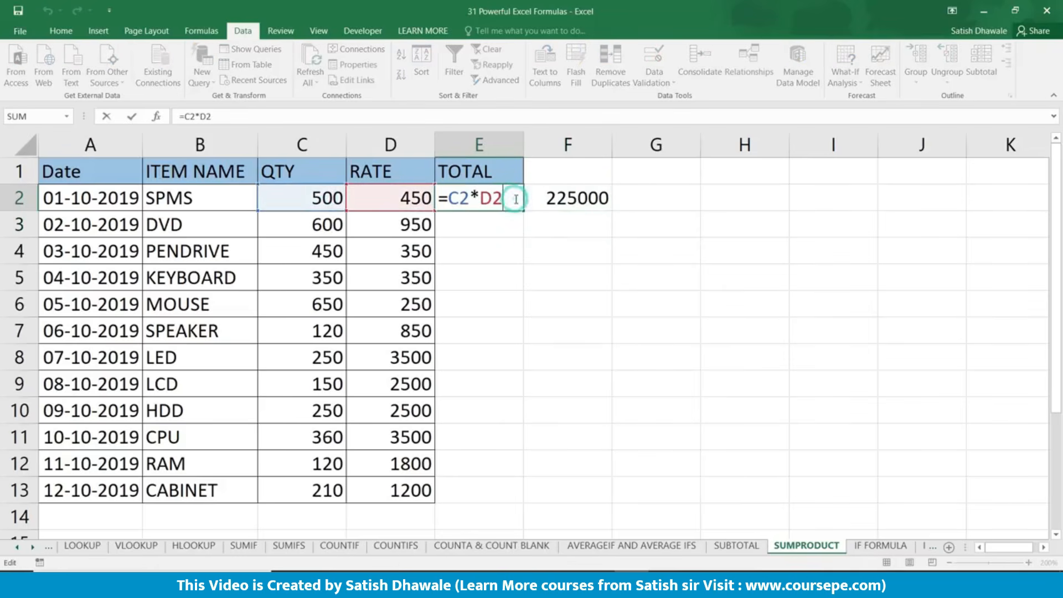
pyautogui.press('Escape')
pyautogui.doubleClick(576, 199)
pyautogui.press('Escape')
# Step: Fill the formulas of E2 and F2 down to row 13 for all items
pyautogui.click(504, 198)
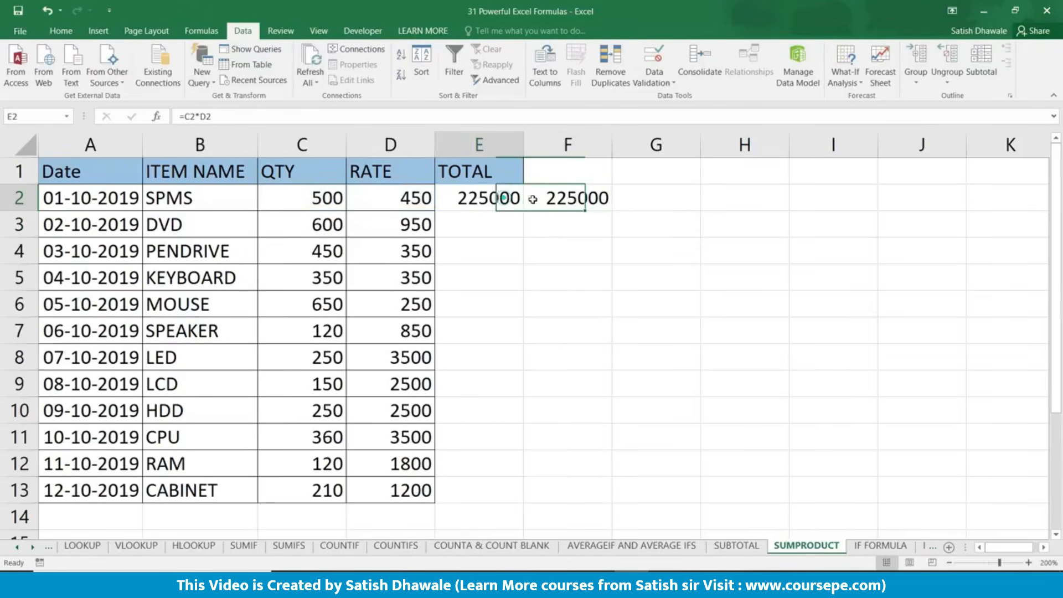
pyautogui.moveTo(532, 199); pyautogui.dragTo(598, 496)
pyautogui.click(570, 465)
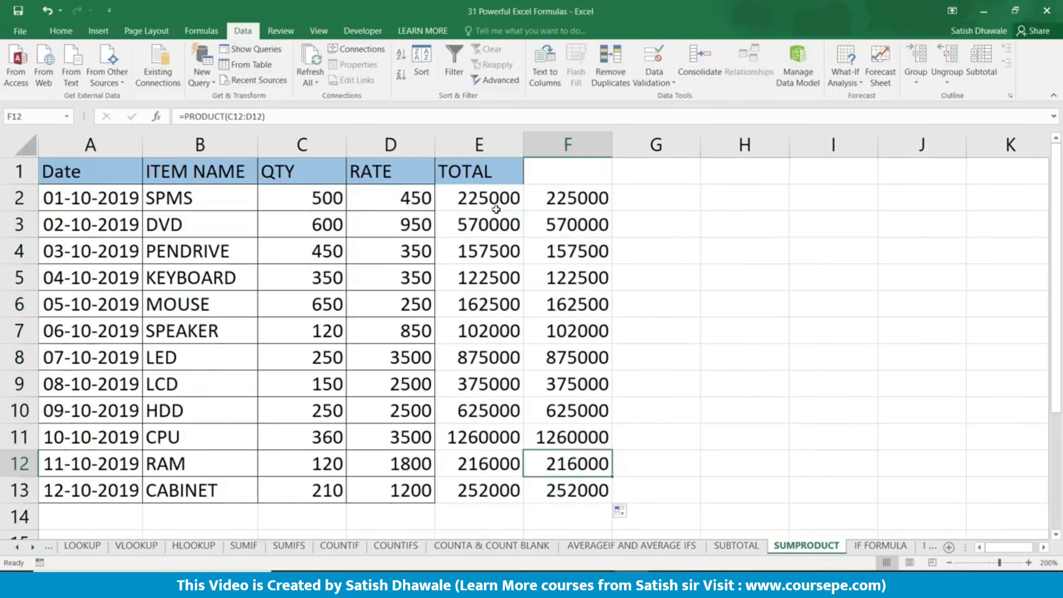
# Step: Sum the TOTAL column's E2:E13 values with AutoSum in E14
pyautogui.moveTo(491, 202); pyautogui.dragTo(489, 492)
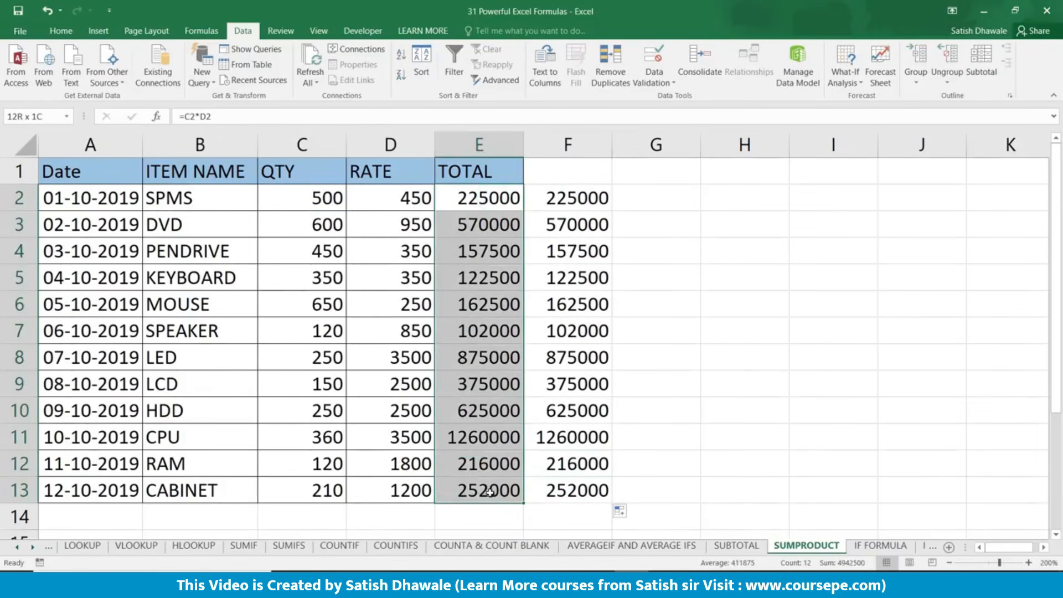
pyautogui.click(490, 519)
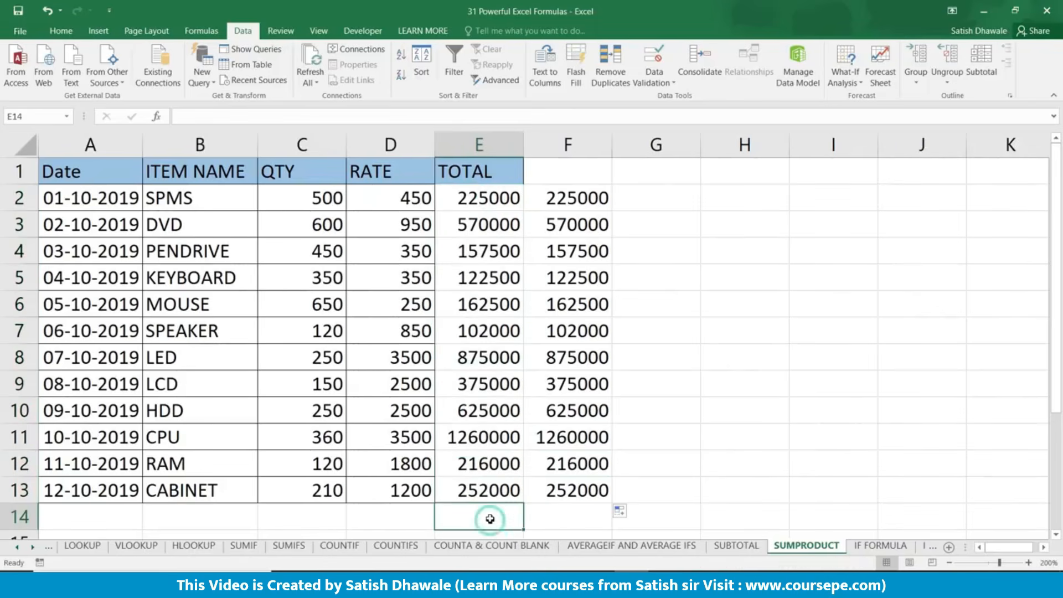
pyautogui.hotkey('alt', '=')
pyautogui.press('Return')
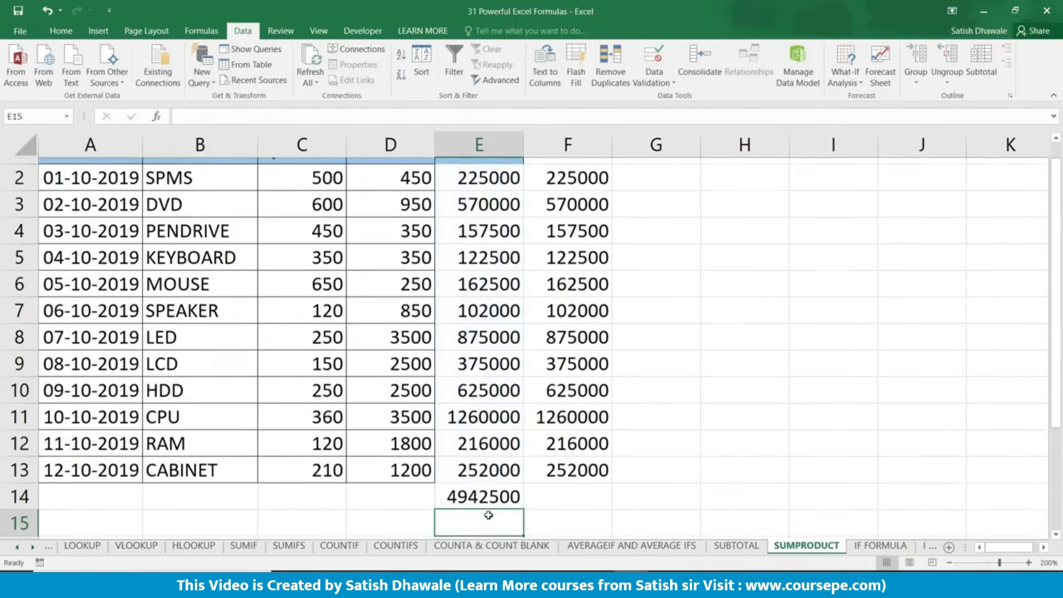
pyautogui.scroll(1, 486, 481)
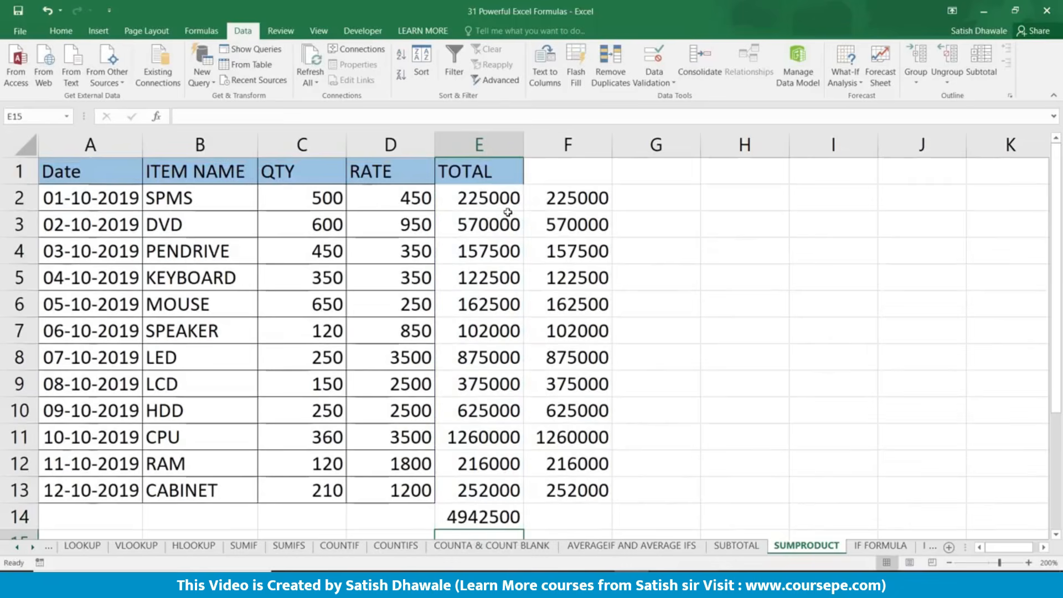
pyautogui.moveTo(508, 212); pyautogui.dragTo(570, 490)
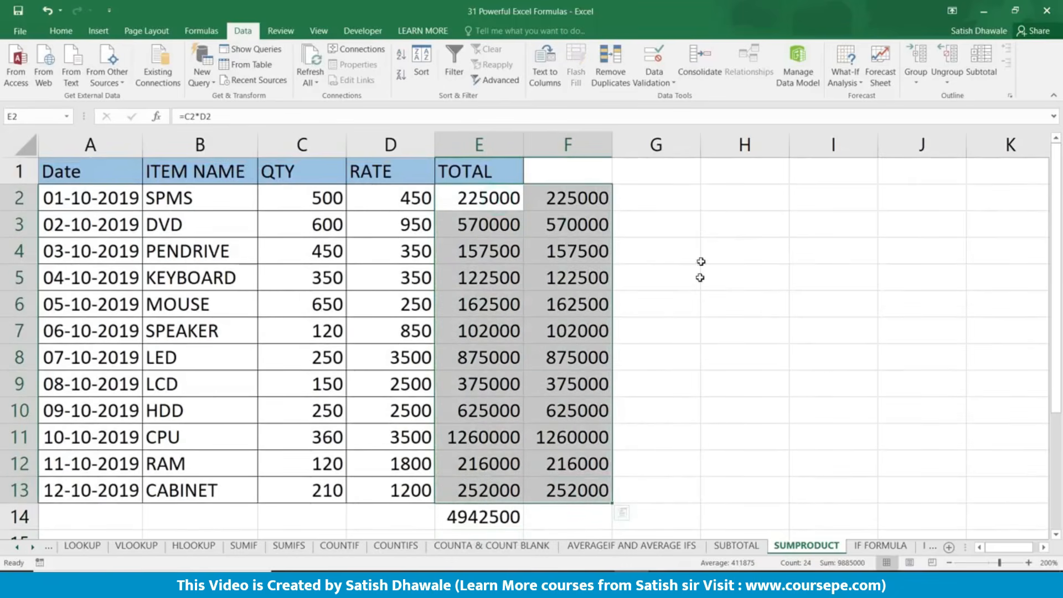
# Step: Enter a SUMPRODUCT formula in H2 with the QTY range C2:C13 and the RATE range D2:D13 as its arrays
pyautogui.click(719, 197)
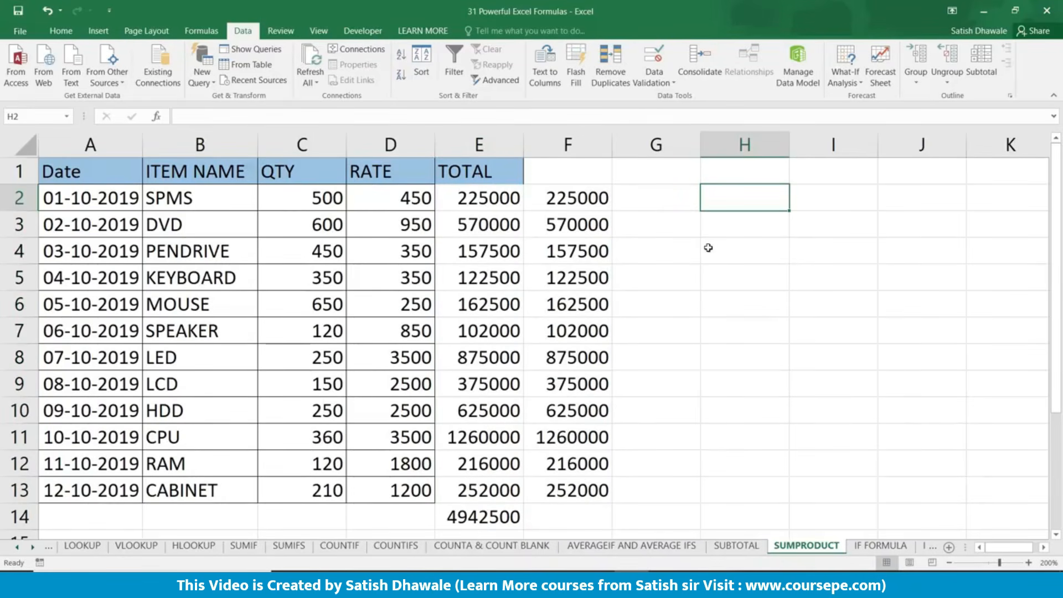
pyautogui.write('=SUMP')
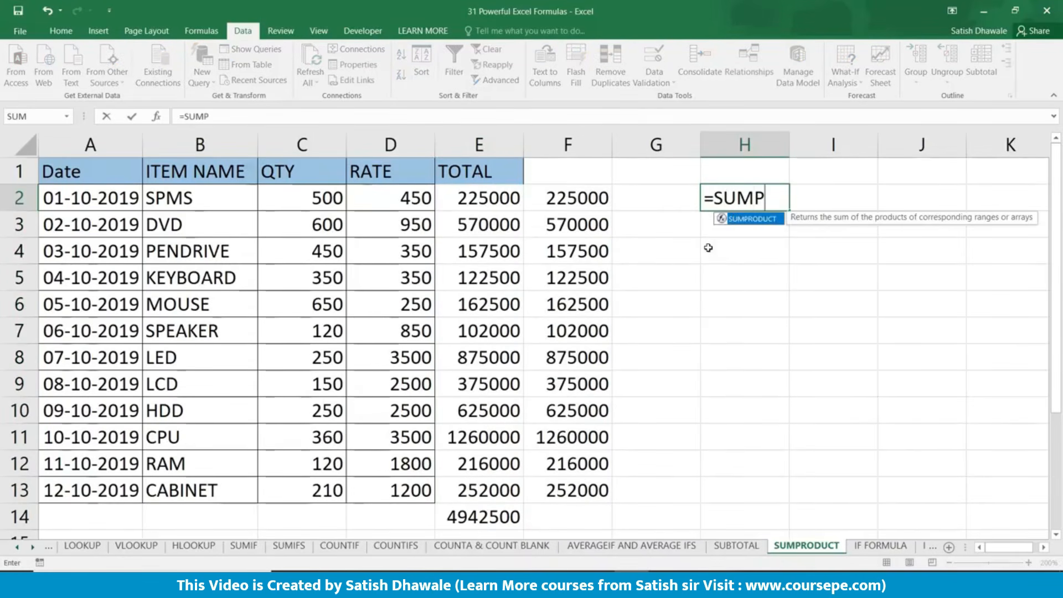
pyautogui.write('RO')
pyautogui.press('BackSpace')
pyautogui.press('BackSpace')
pyautogui.press('BackSpace')
pyautogui.press('BackSpace')
pyautogui.write('M')
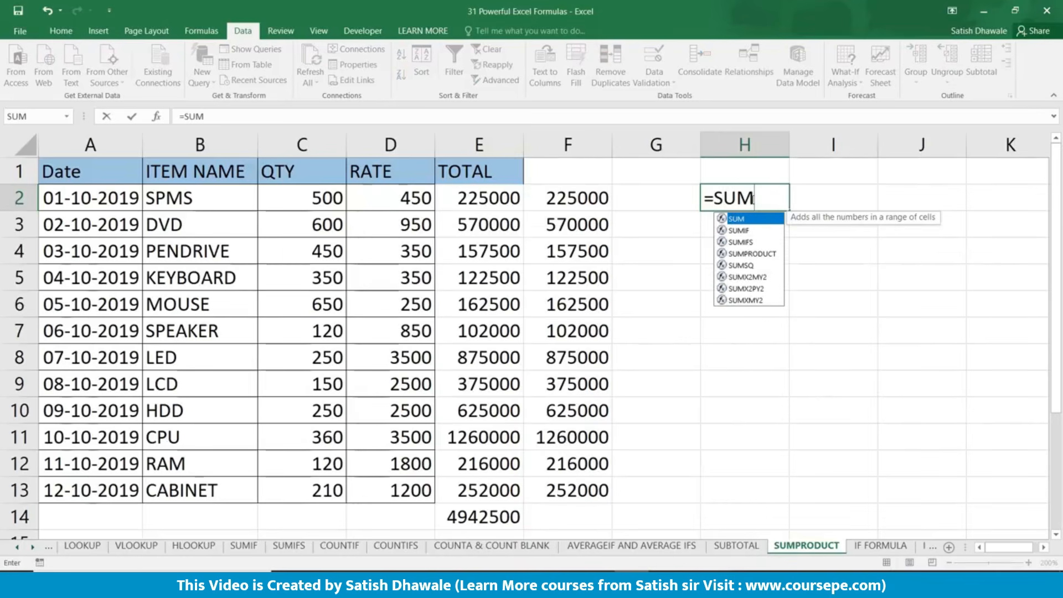
pyautogui.write('PRO')
pyautogui.press('Tab')
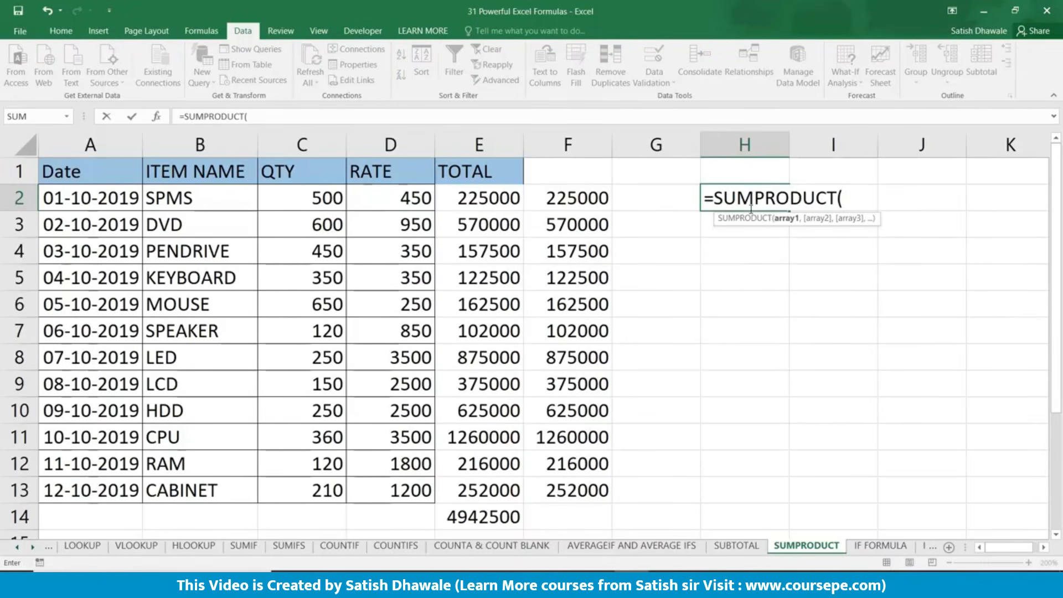
pyautogui.moveTo(310, 197); pyautogui.dragTo(321, 487)
pyautogui.write(',')
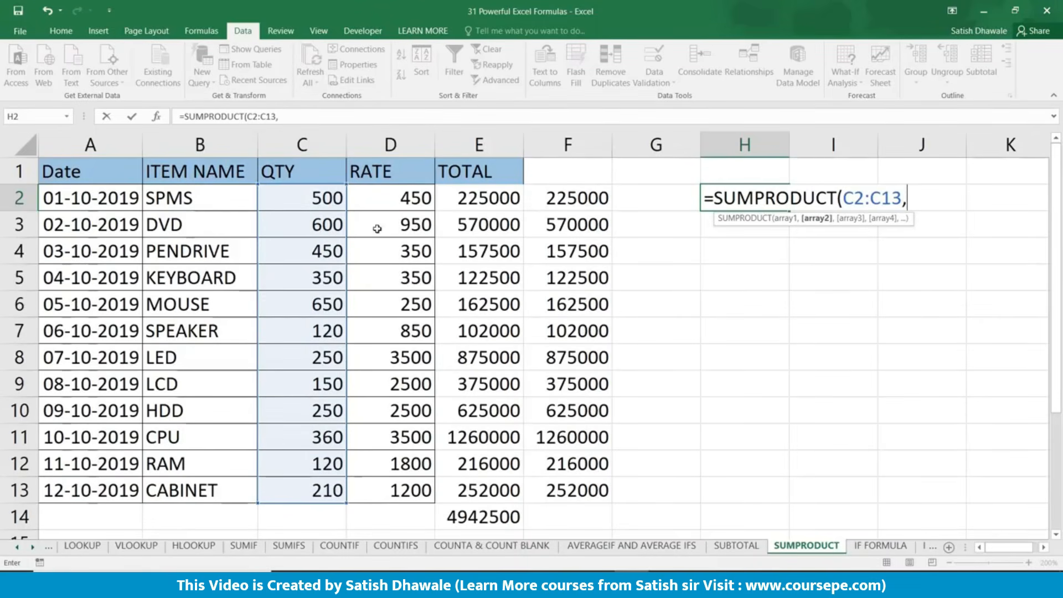
pyautogui.moveTo(398, 199); pyautogui.dragTo(400, 483)
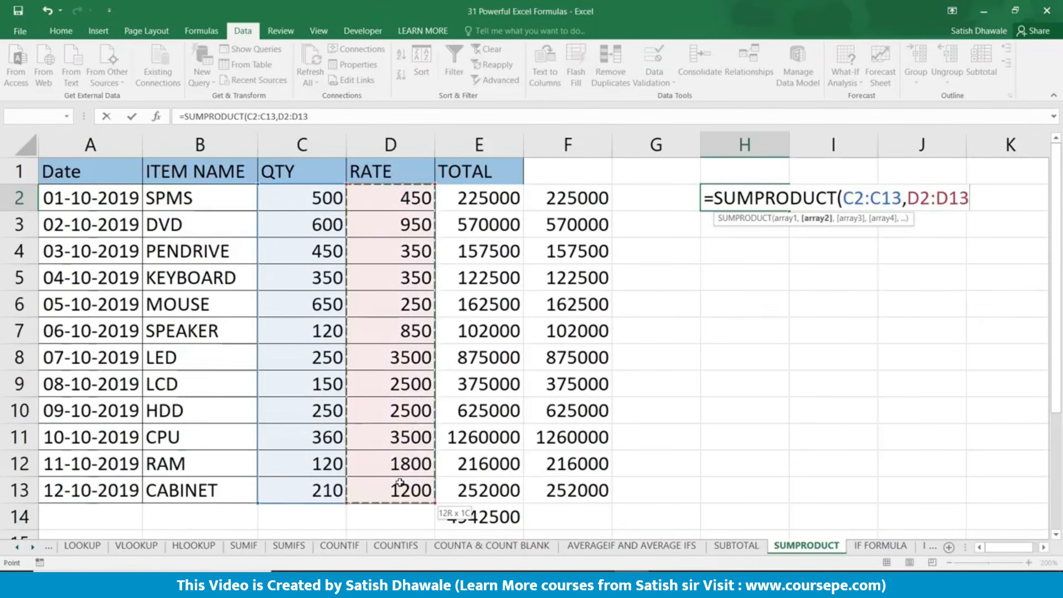
pyautogui.press('Return')
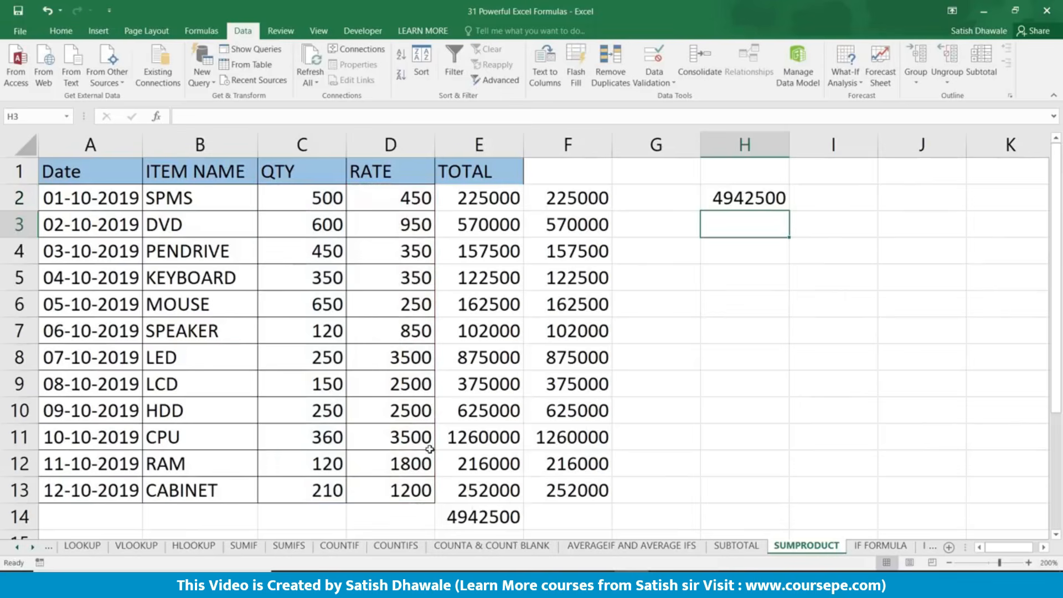
# Step: Compare the SUMPRODUCT result in H2 with the SUM of the TOTAL column in E14
pyautogui.moveTo(501, 207); pyautogui.dragTo(570, 491)
pyautogui.click(719, 197)
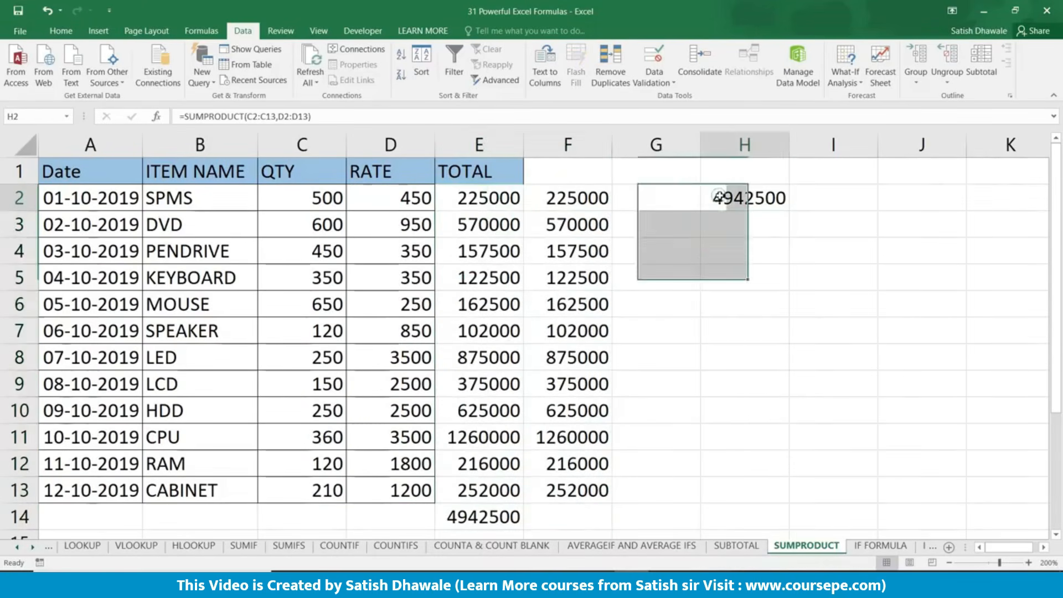
pyautogui.click(501, 516)
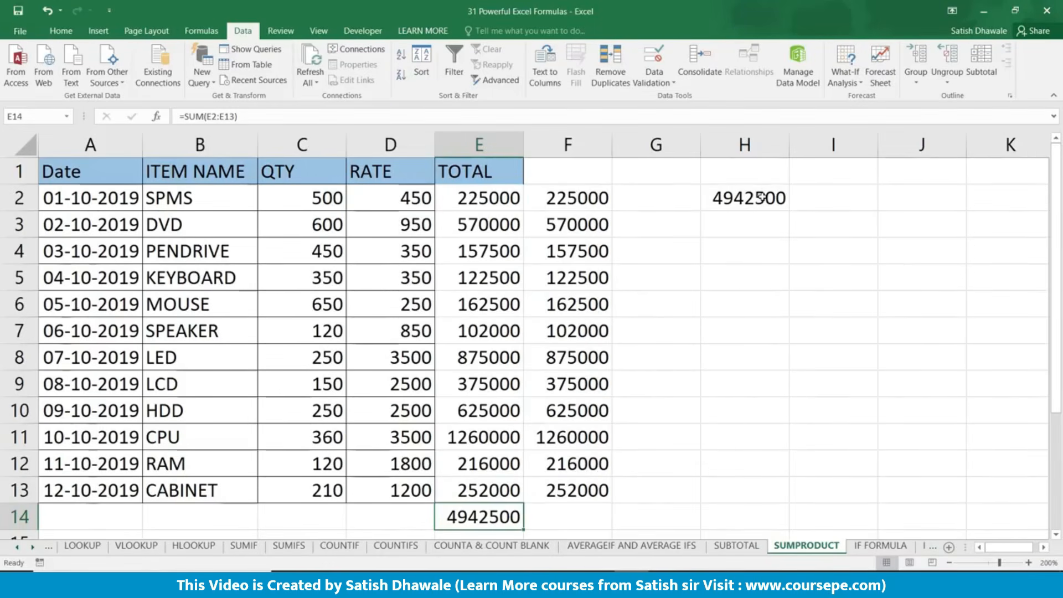
# Step: Change the second array of the SUMPRODUCT formula in H2 to D2:D14 to test arrays of unequal size
pyautogui.click(762, 220)
pyautogui.doubleClick(761, 198)
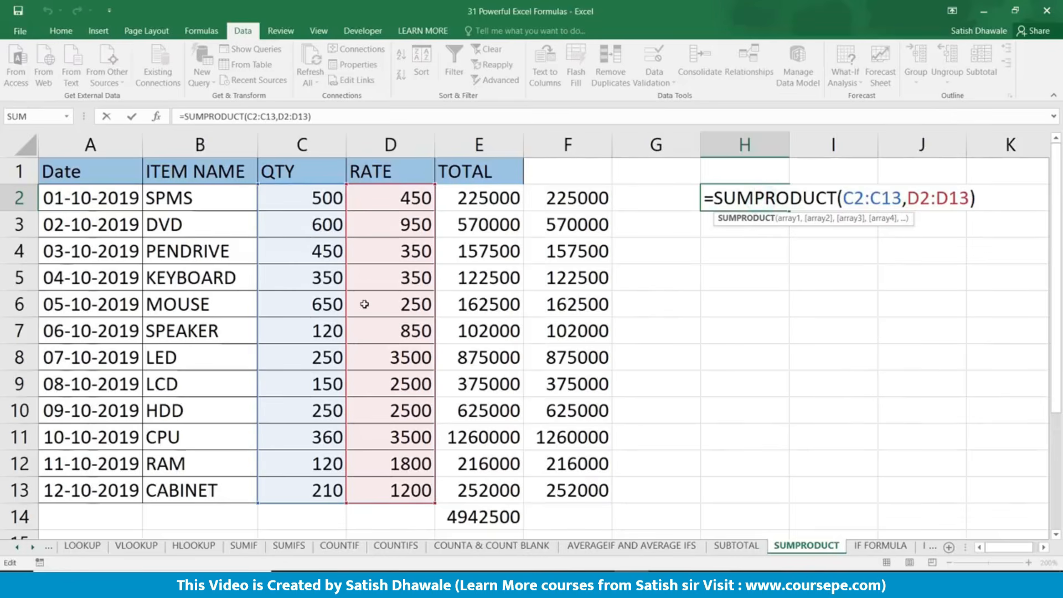
pyautogui.click(968, 199)
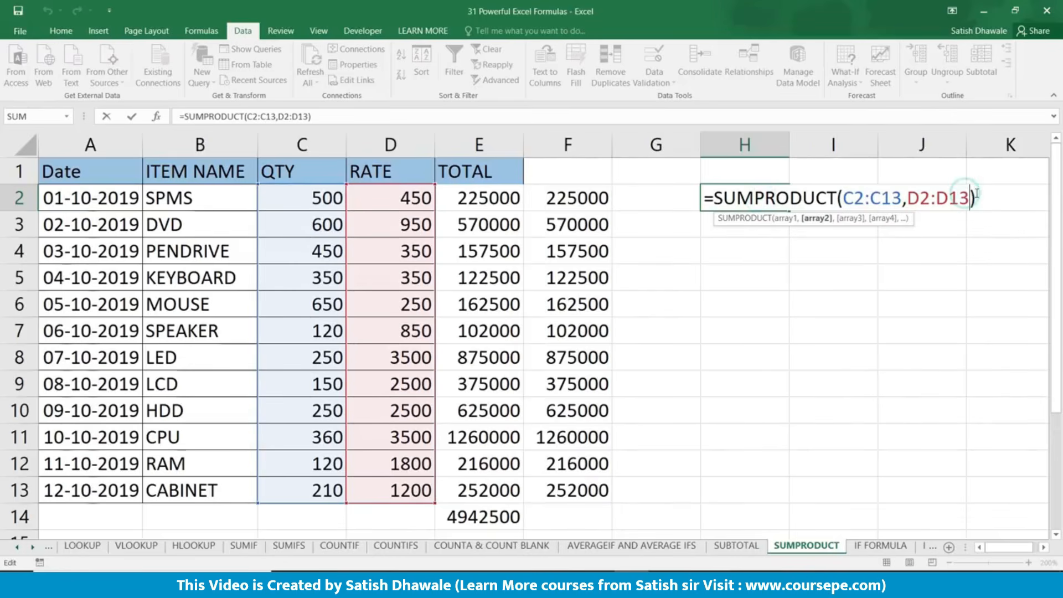
pyautogui.press('BackSpace')
pyautogui.write('4')
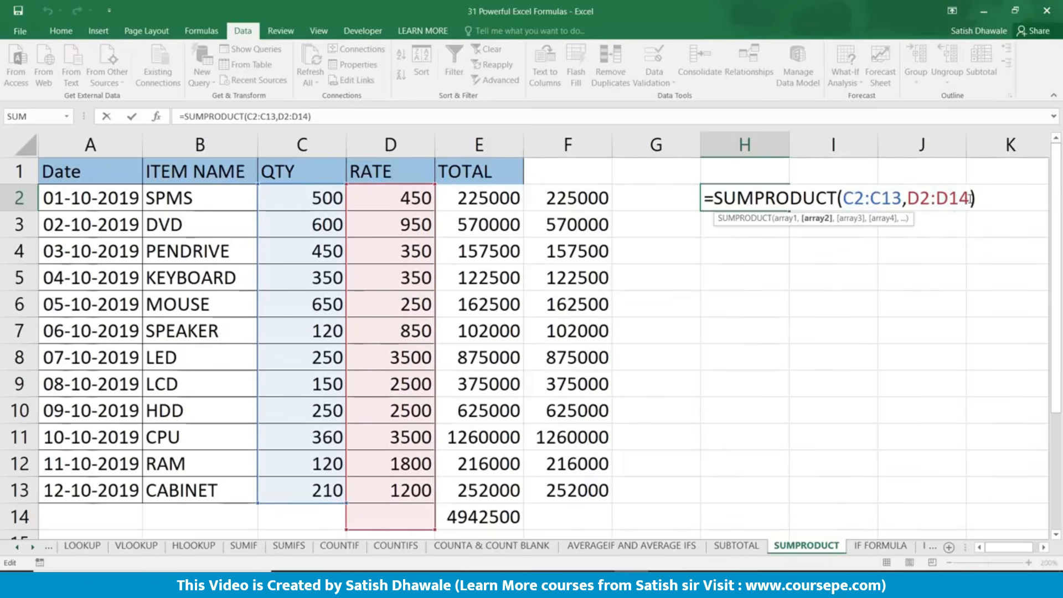
pyautogui.click(974, 198)
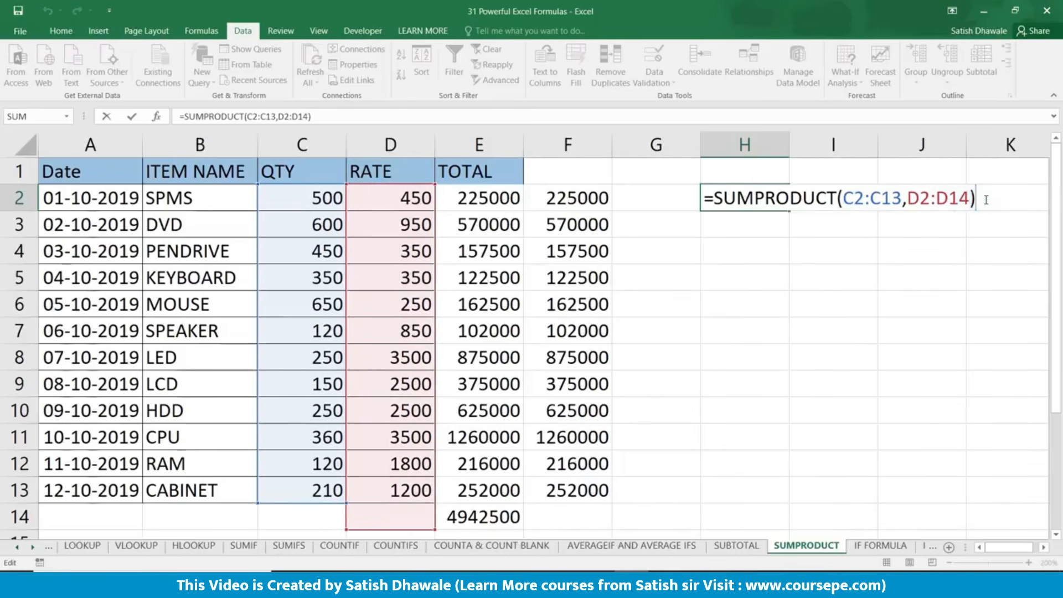
pyautogui.press('Return')
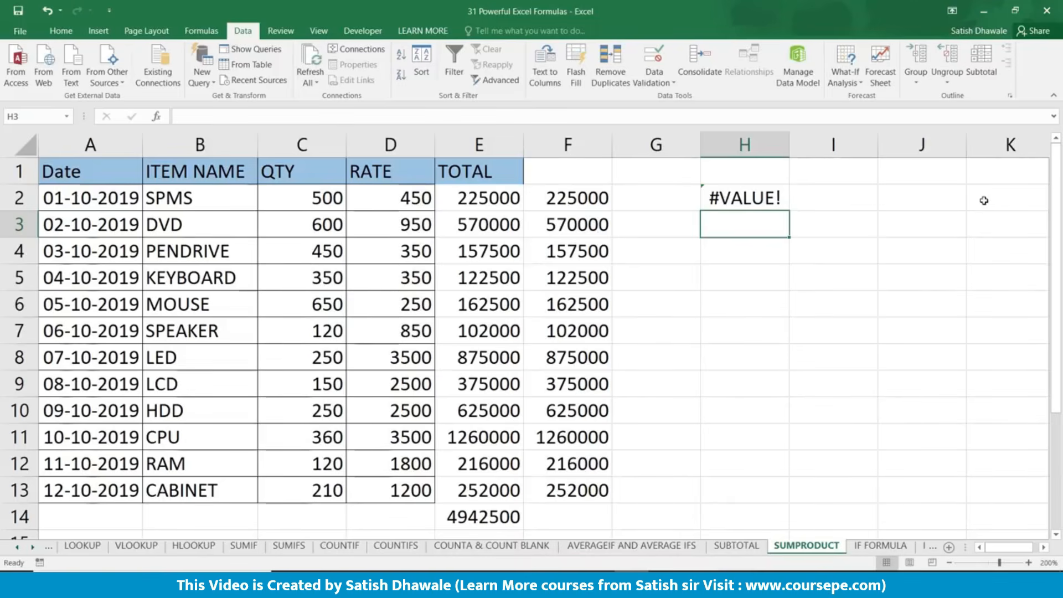
# Step: Look through the sheets from IF FORMULA to PMT,IPMT,PPMT,PV,FV and return to the IF FORMULA sheet
pyautogui.click(895, 547)
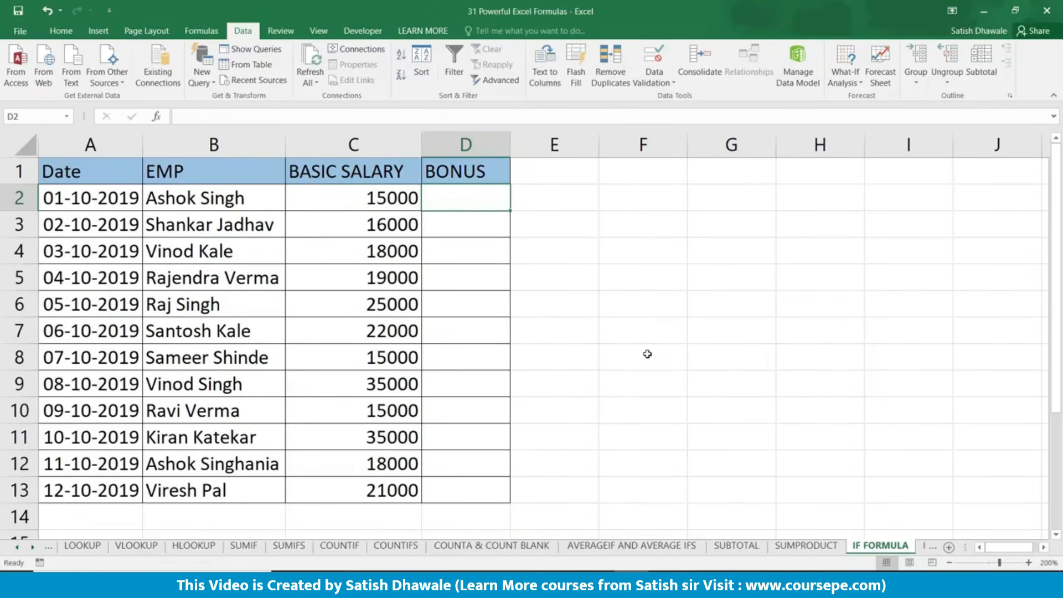
pyautogui.hotkey('ctrl', 'pagedown')
pyautogui.hotkey('ctrl', 'pagedown')
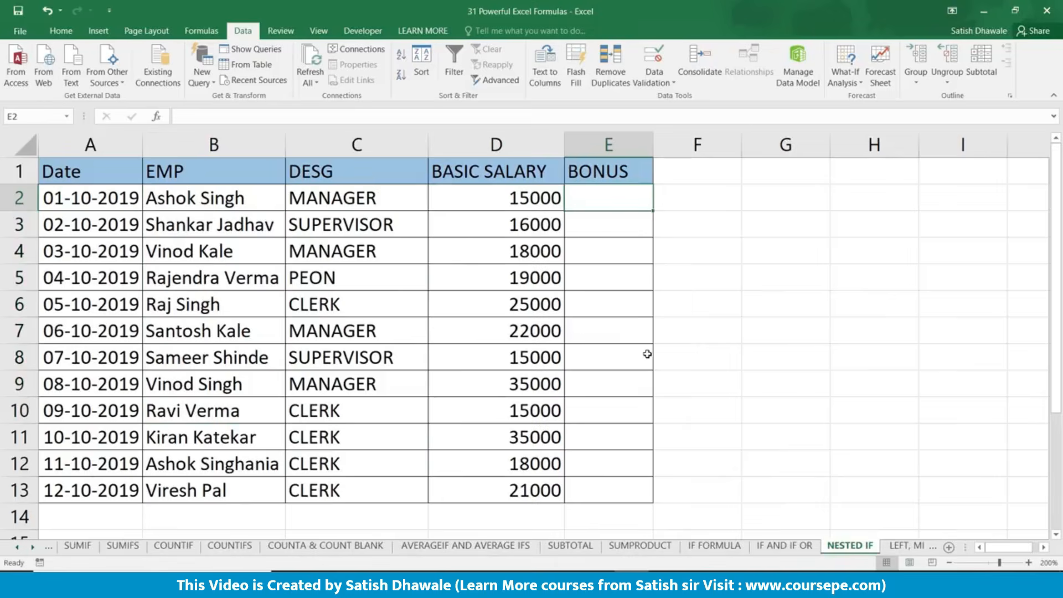
pyautogui.hotkey('ctrl', 'pagedown')
pyautogui.hotkey('ctrl', 'pagedown')
pyautogui.hotkey('ctrl', 'pagedown')
pyautogui.hotkey('ctrl', 'pagedown')
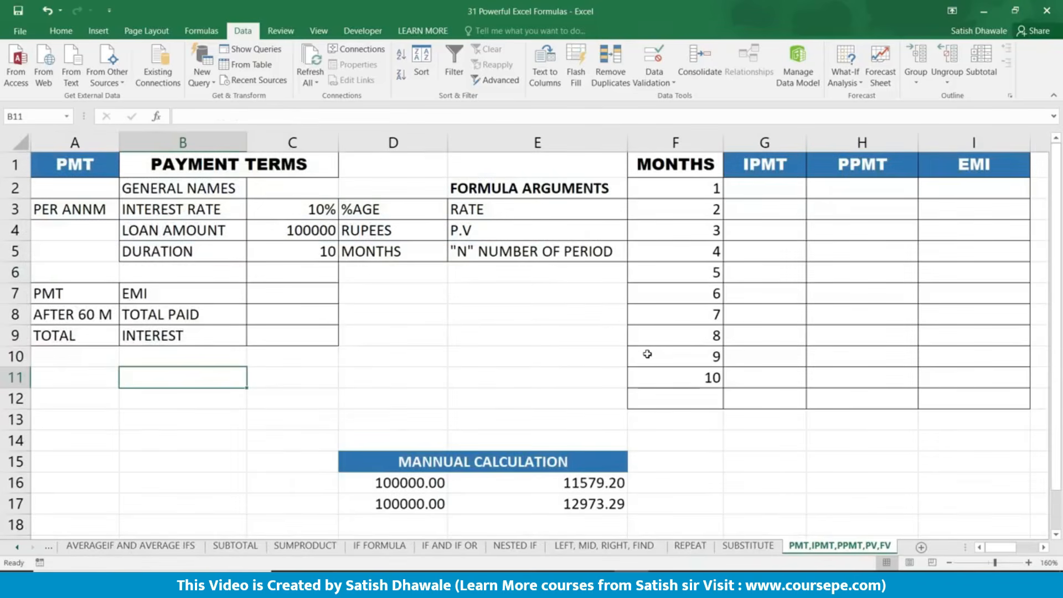
pyautogui.click(450, 546)
pyautogui.click(380, 546)
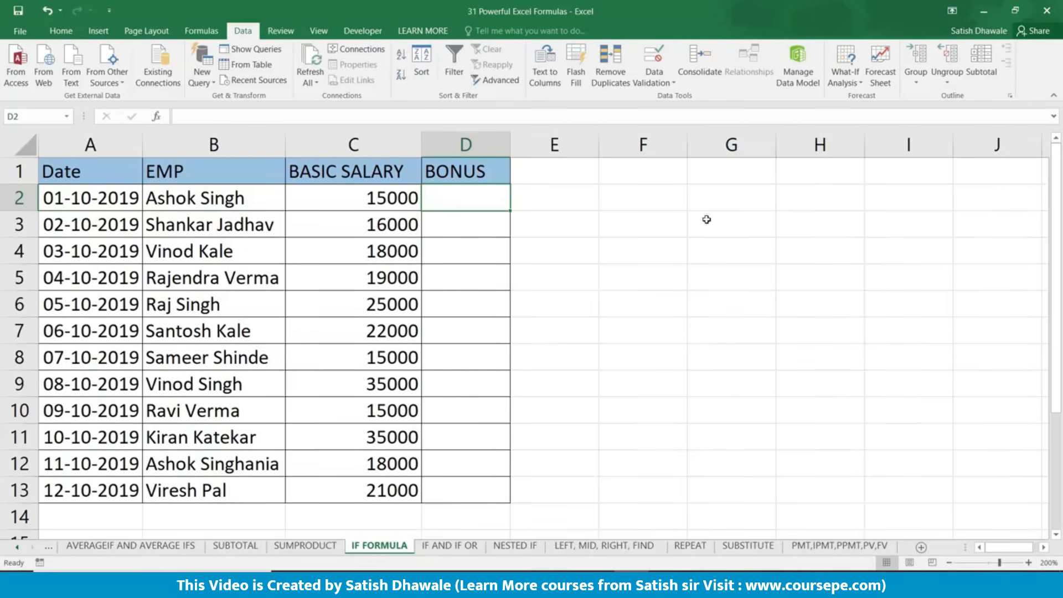
# Step: Note the bonus condition beside the salary table by entering 20000 in G2 and >= in G1
pyautogui.click(704, 203)
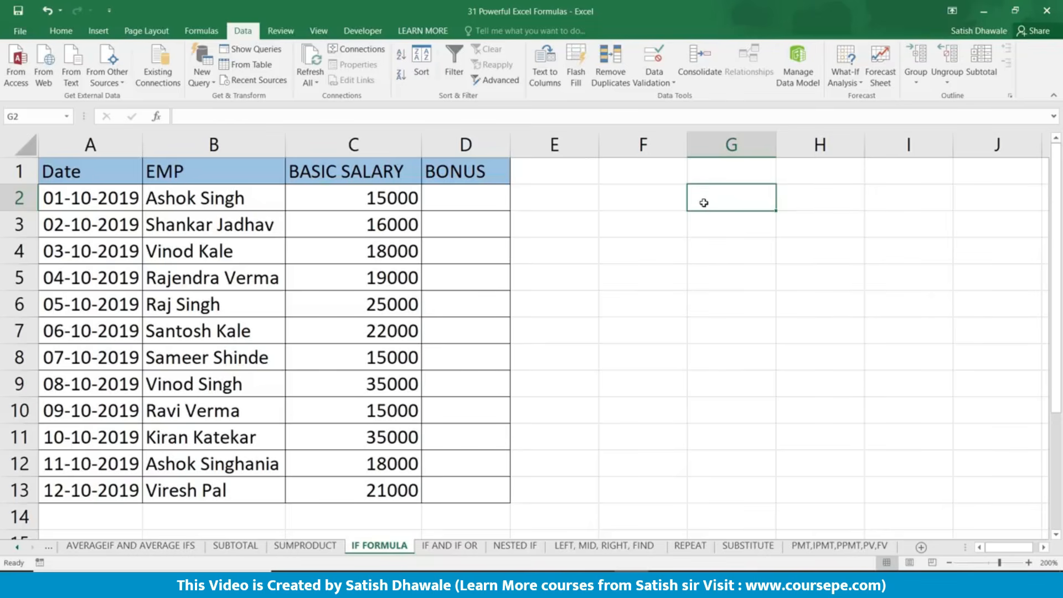
pyautogui.write('20000')
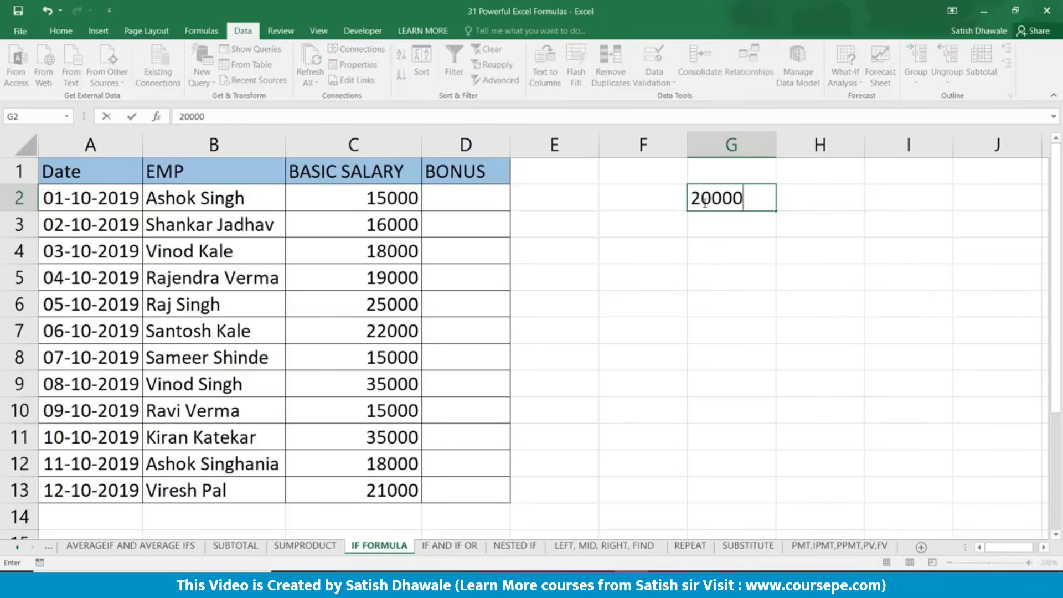
pyautogui.press('Return')
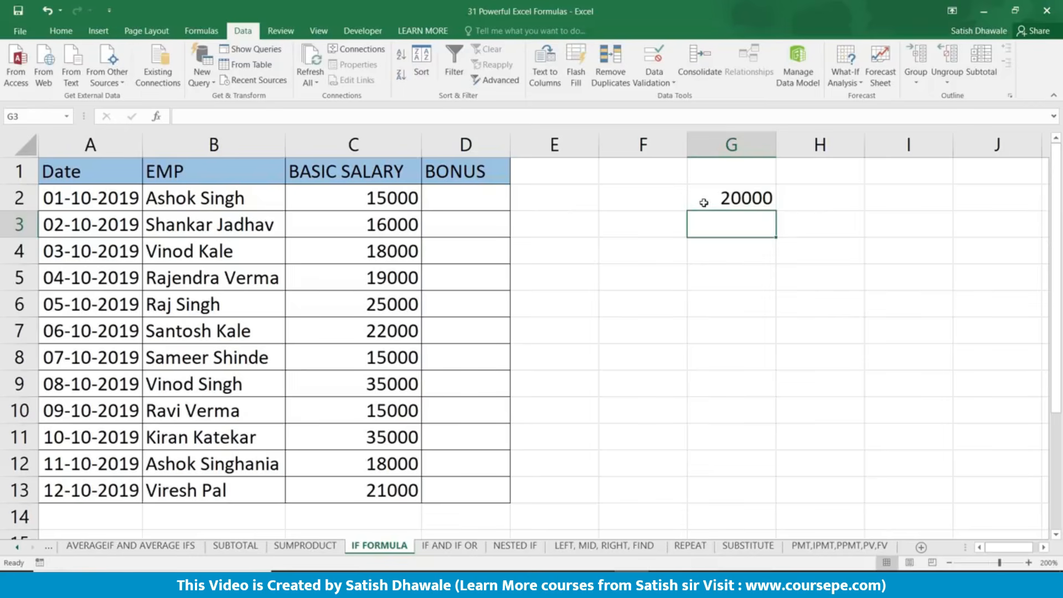
pyautogui.press('Up')
pyautogui.press('Up')
pyautogui.write('>=')
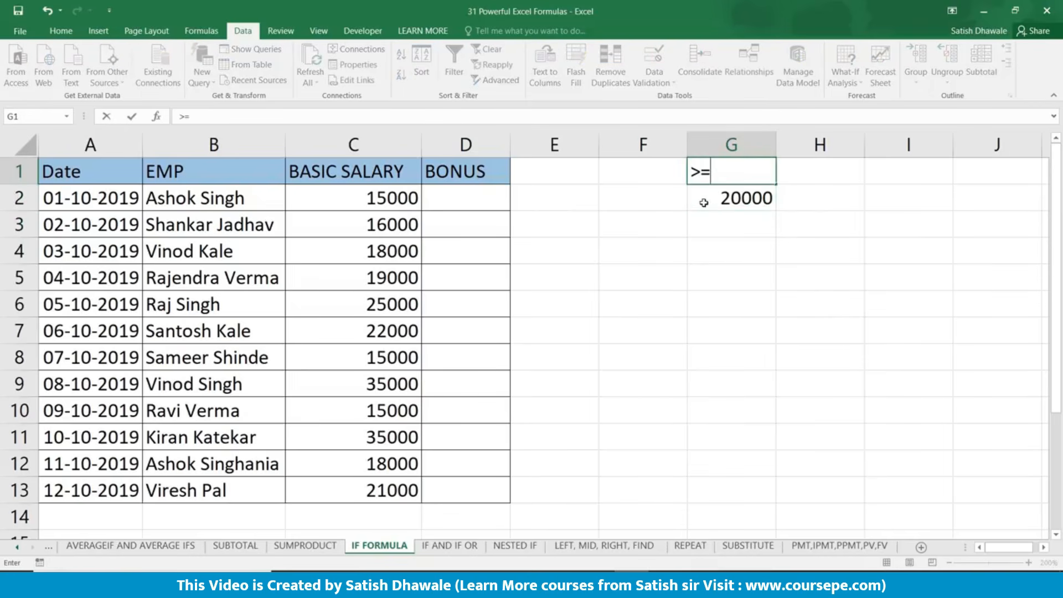
pyautogui.press('Return')
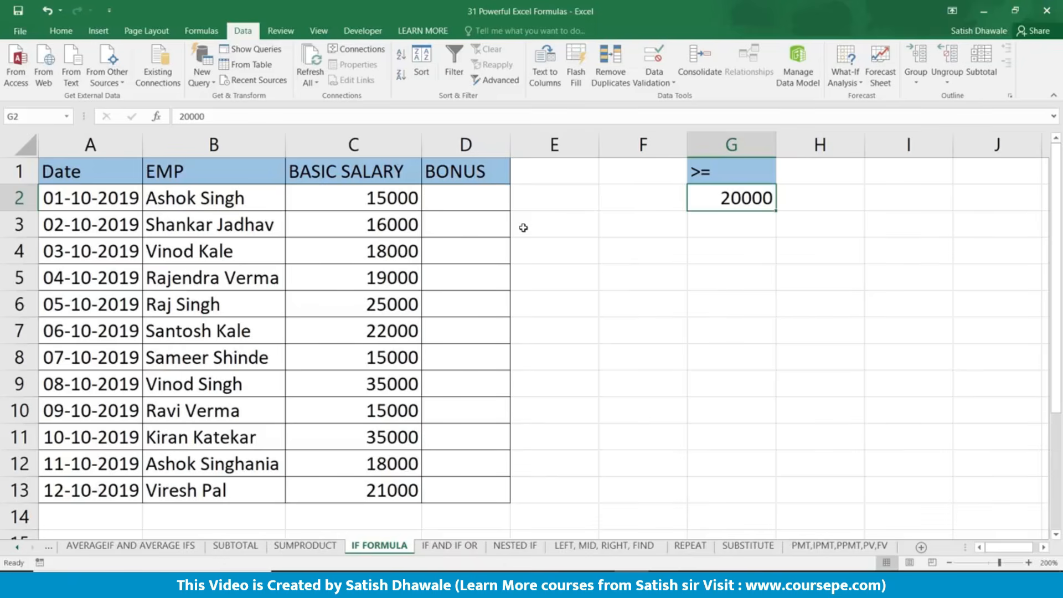
# Step: Enter =IF(C2>=20000,"YES","NO") in D2 and fill it down the BONUS column to D13
pyautogui.click(443, 194)
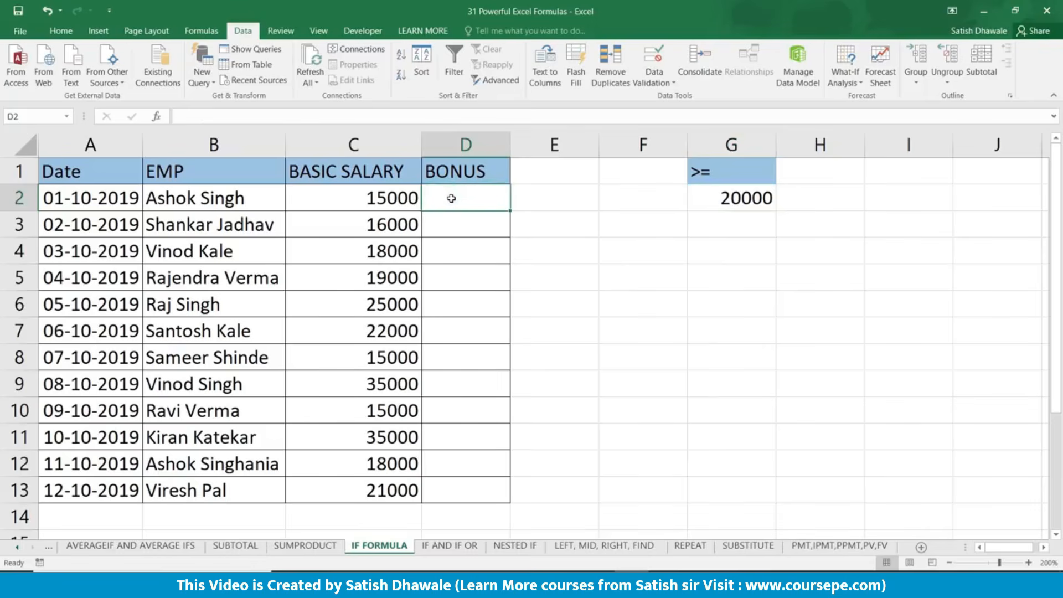
pyautogui.write('=IF')
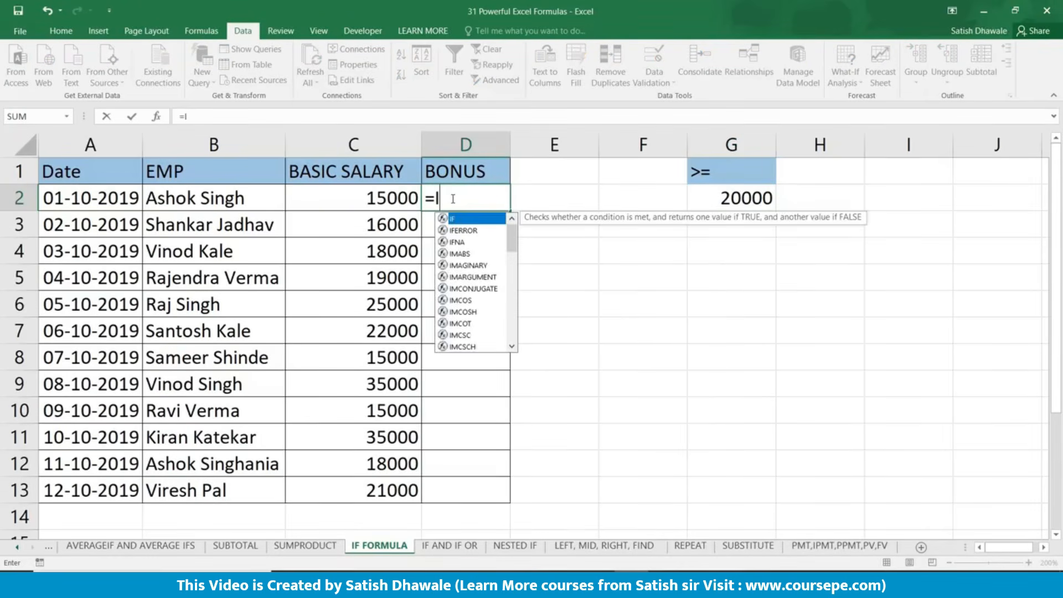
pyautogui.write('(')
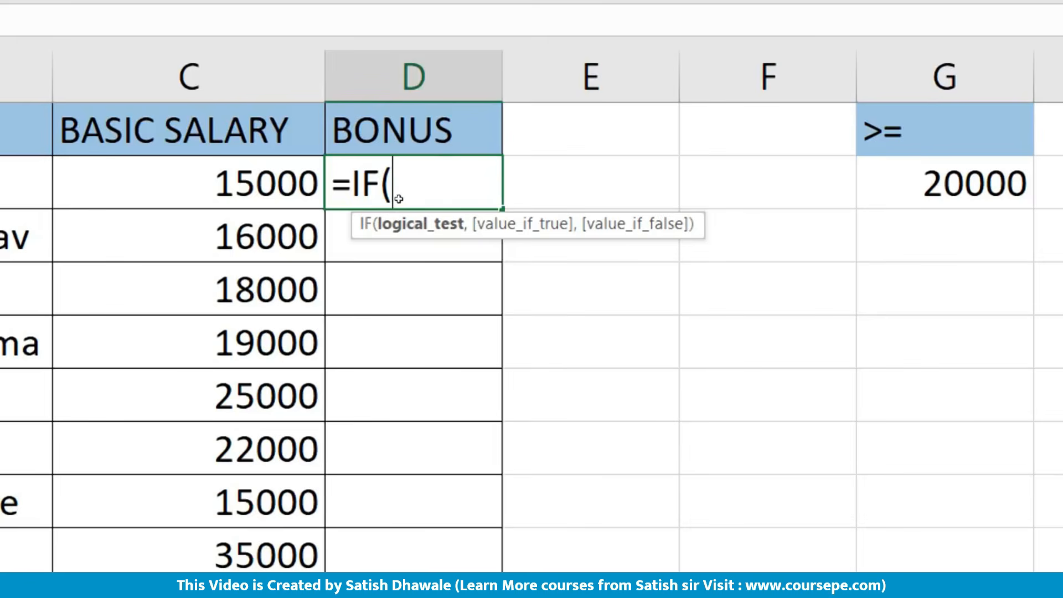
pyautogui.press('Left')
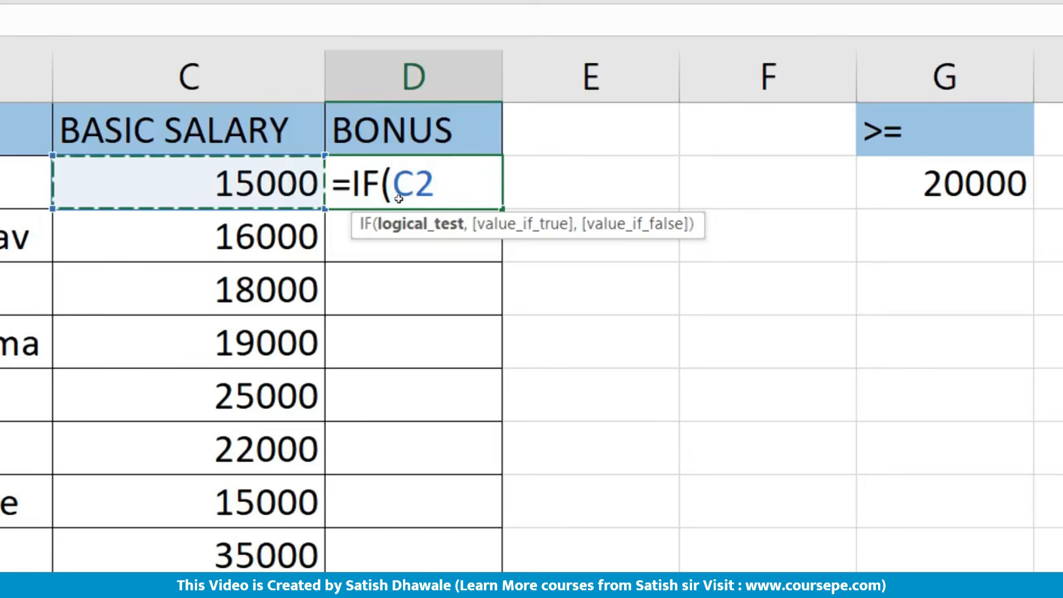
pyautogui.write('>')
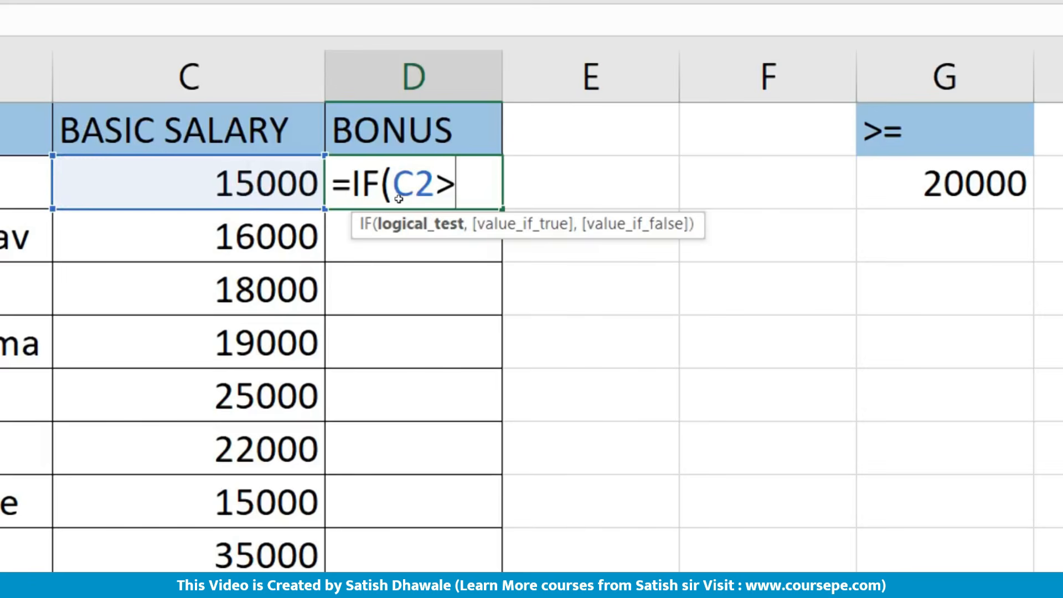
pyautogui.write('=20000')
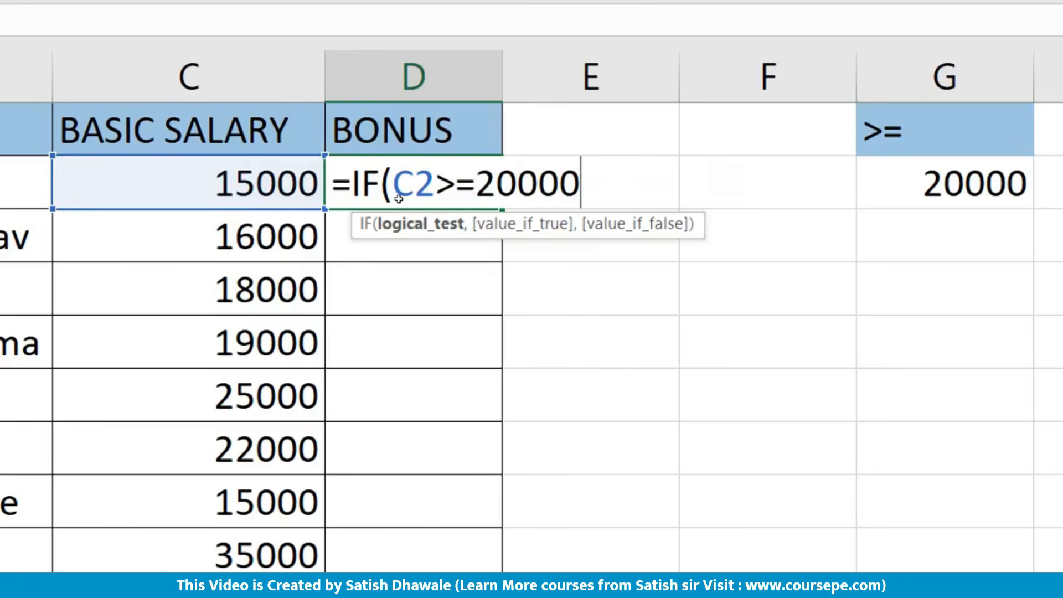
pyautogui.write(',')
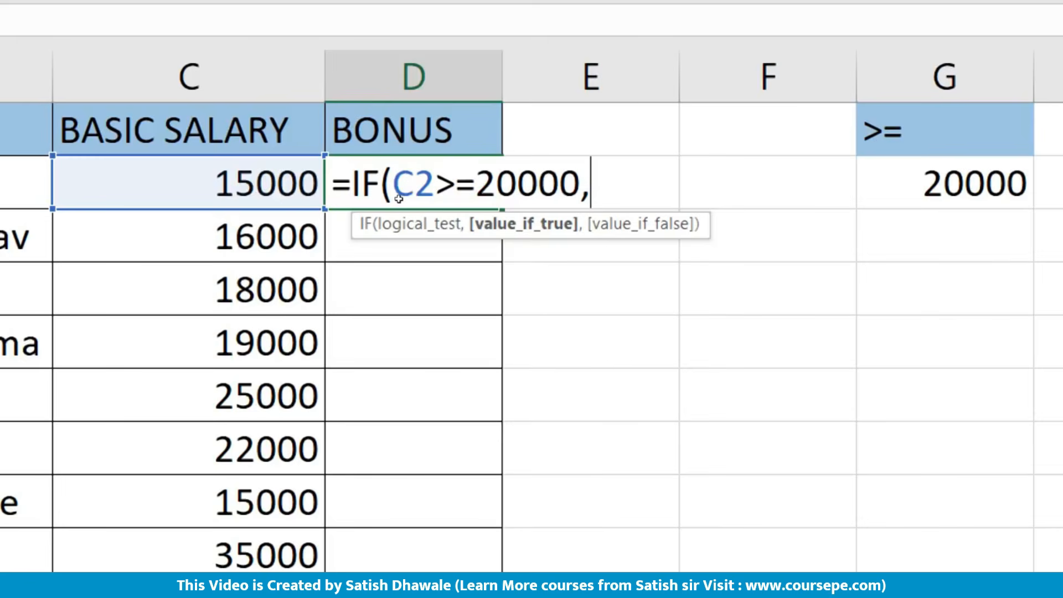
pyautogui.write('"Y')
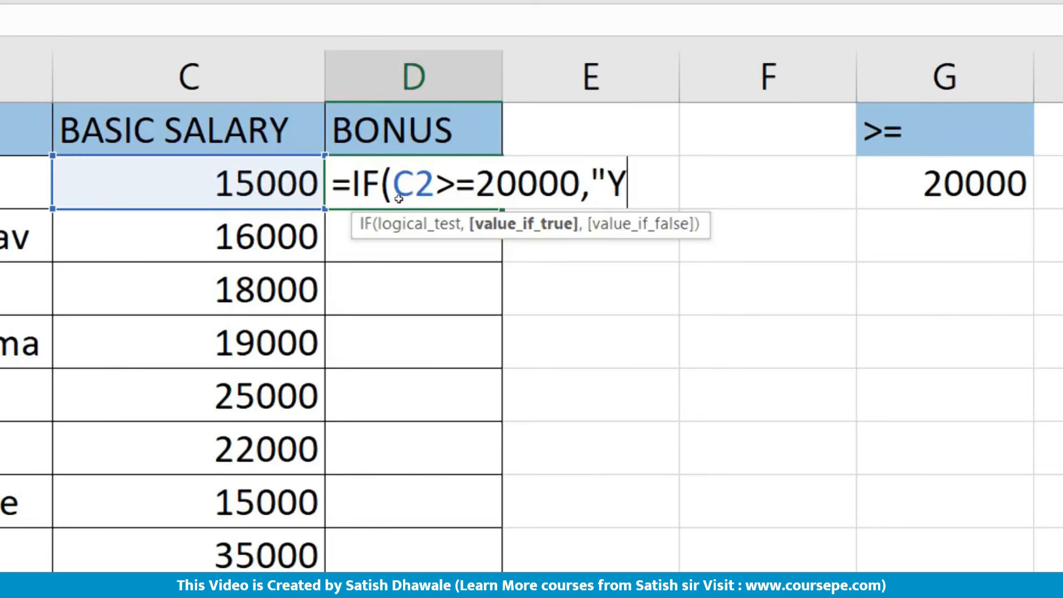
pyautogui.write('ES"')
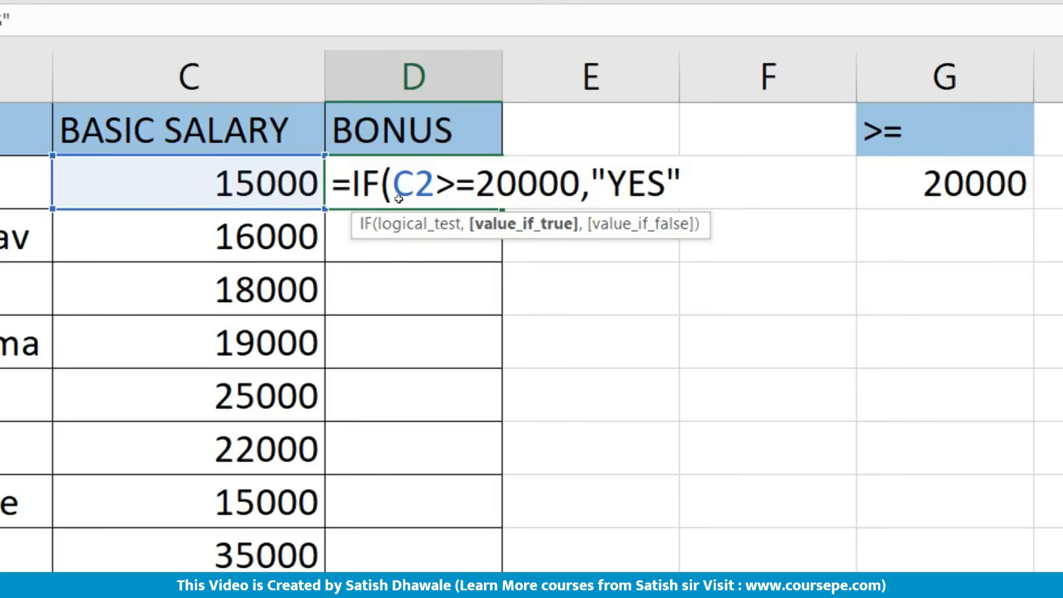
pyautogui.write(',')
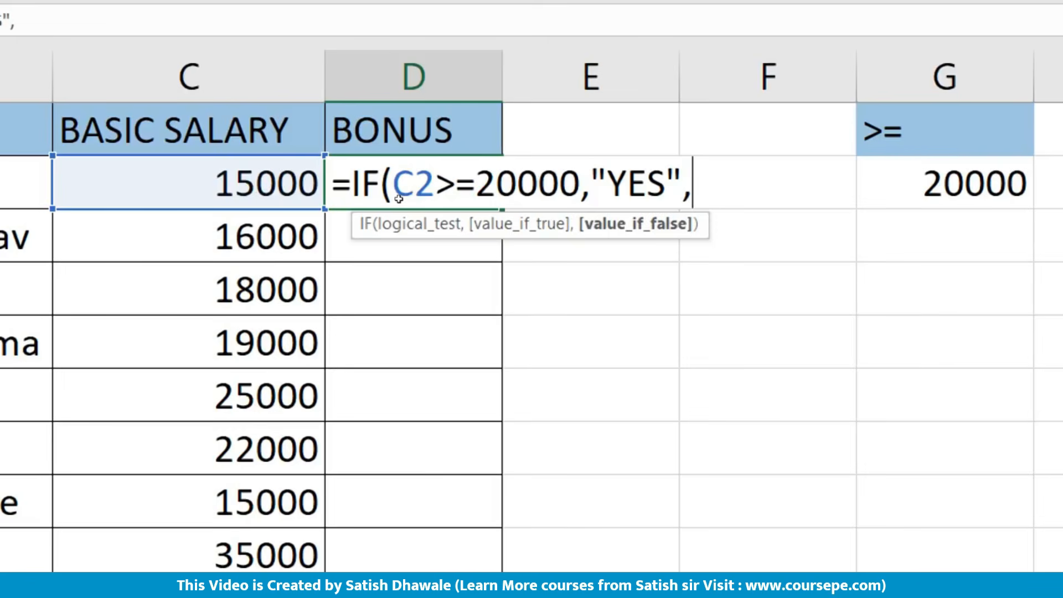
pyautogui.write('"NO"')
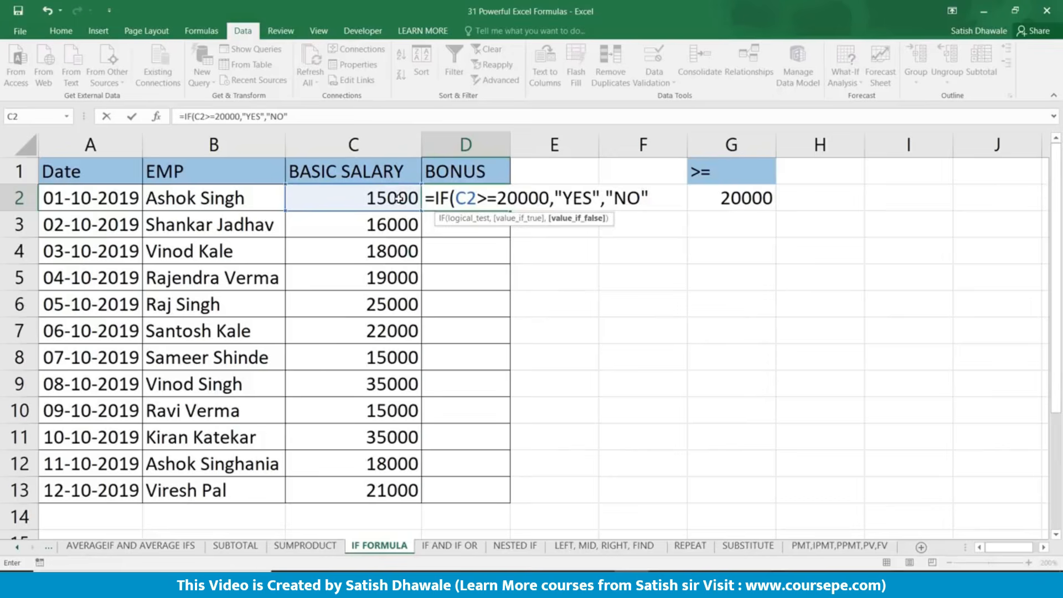
pyautogui.press('Return')
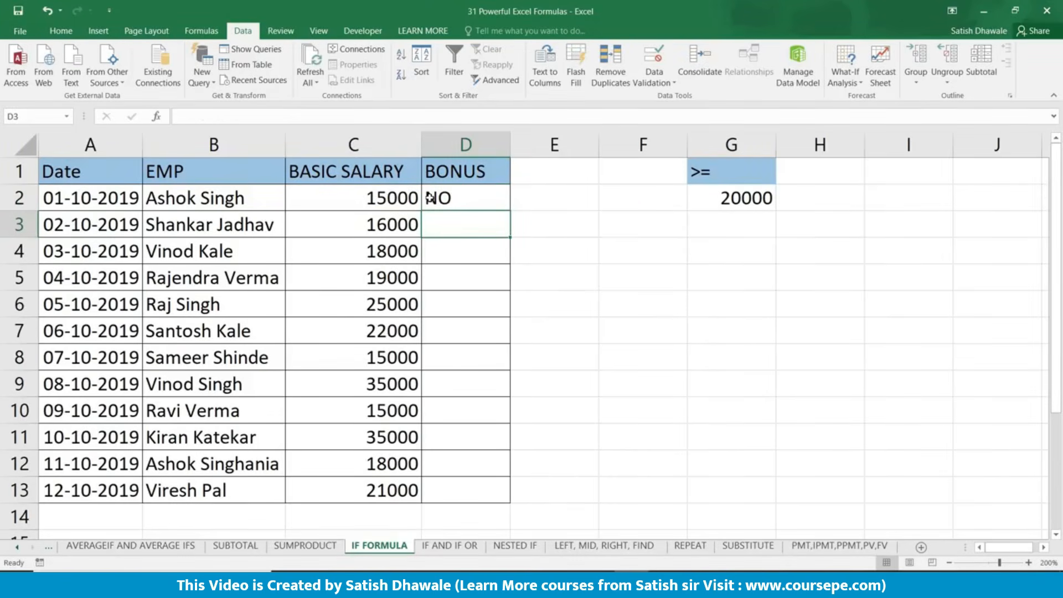
pyautogui.click(480, 197)
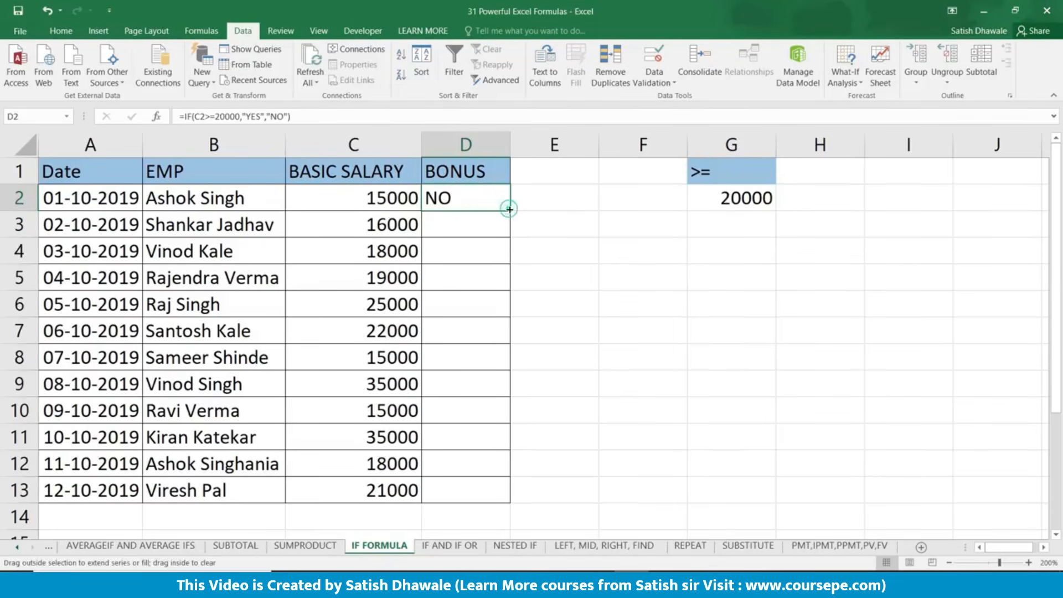
pyautogui.doubleClick(509, 209)
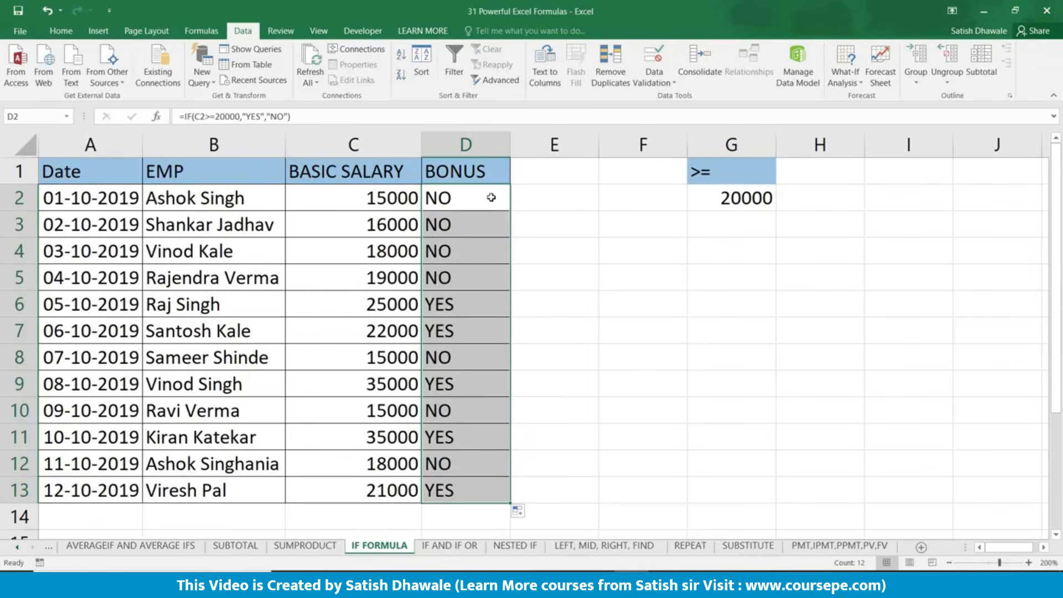
# Step: Change the comparison in the D2 bonus formula to <20000 and refill the BONUS column down to D13
pyautogui.doubleClick(491, 198)
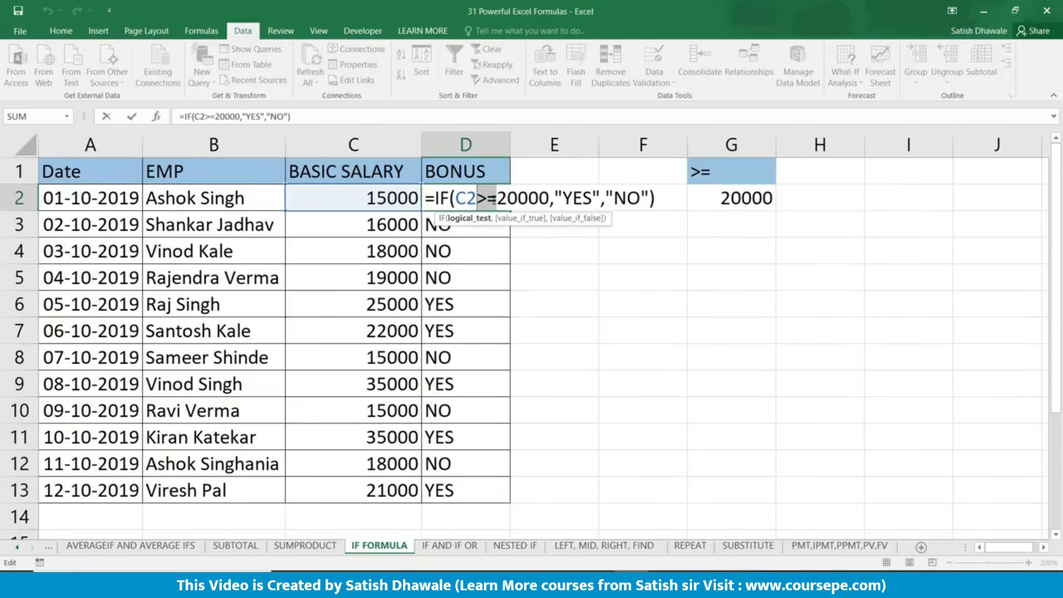
pyautogui.write('<')
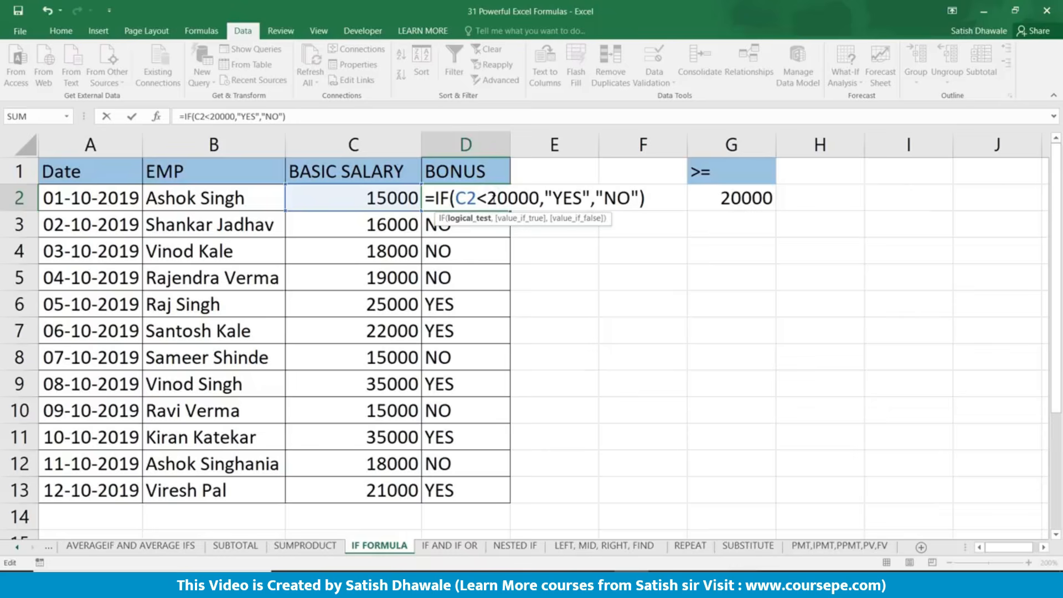
pyautogui.press('Return')
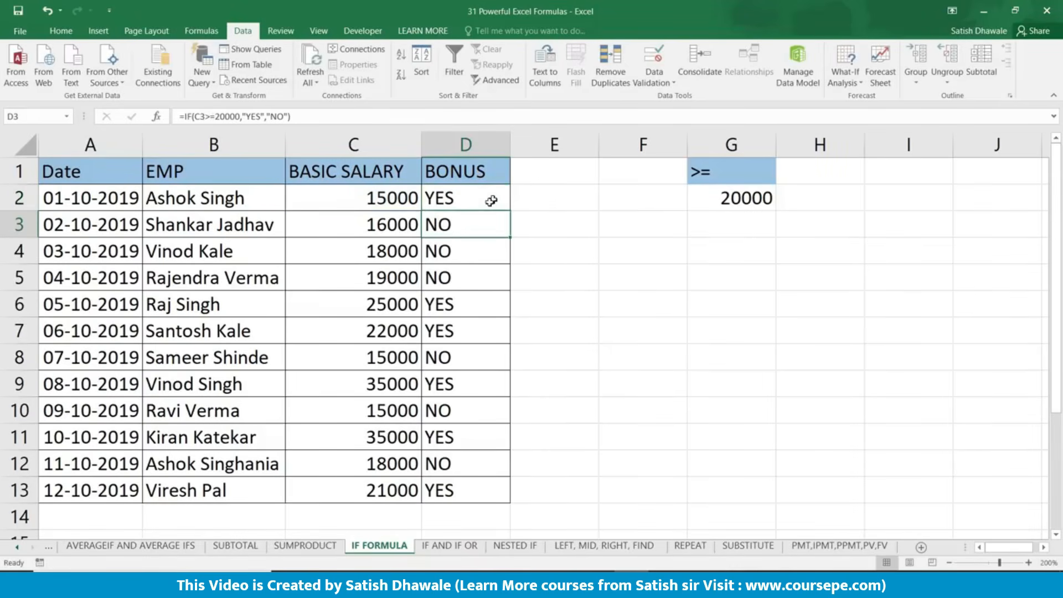
pyautogui.click(486, 206)
pyautogui.doubleClick(508, 211)
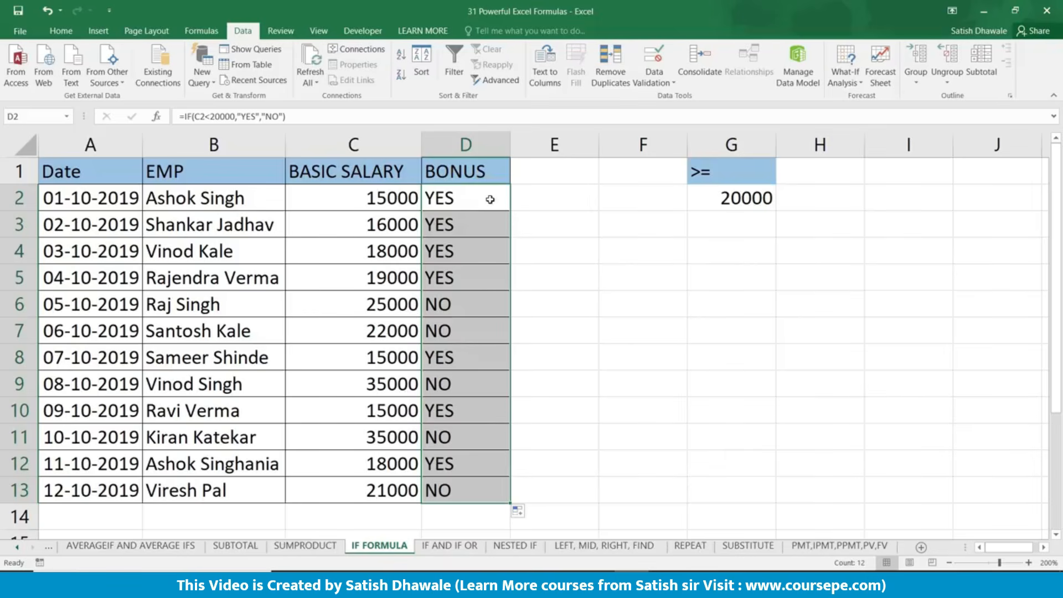
# Step: Review the logical test, the value if true and the value if false in the IF formula in D2
pyautogui.doubleClick(485, 198)
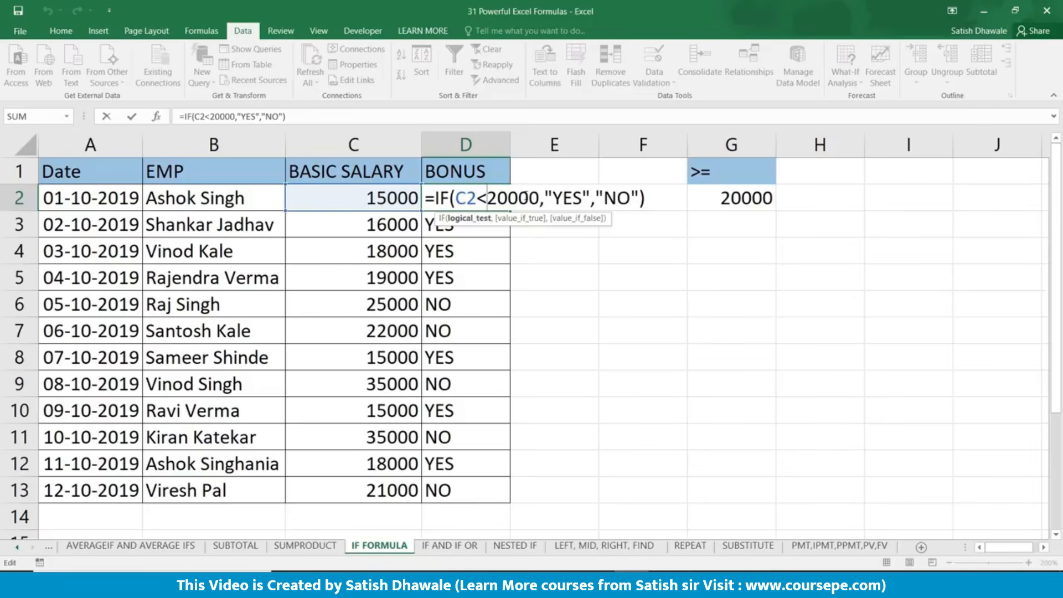
pyautogui.moveTo(540, 198); pyautogui.dragTo(440, 198)
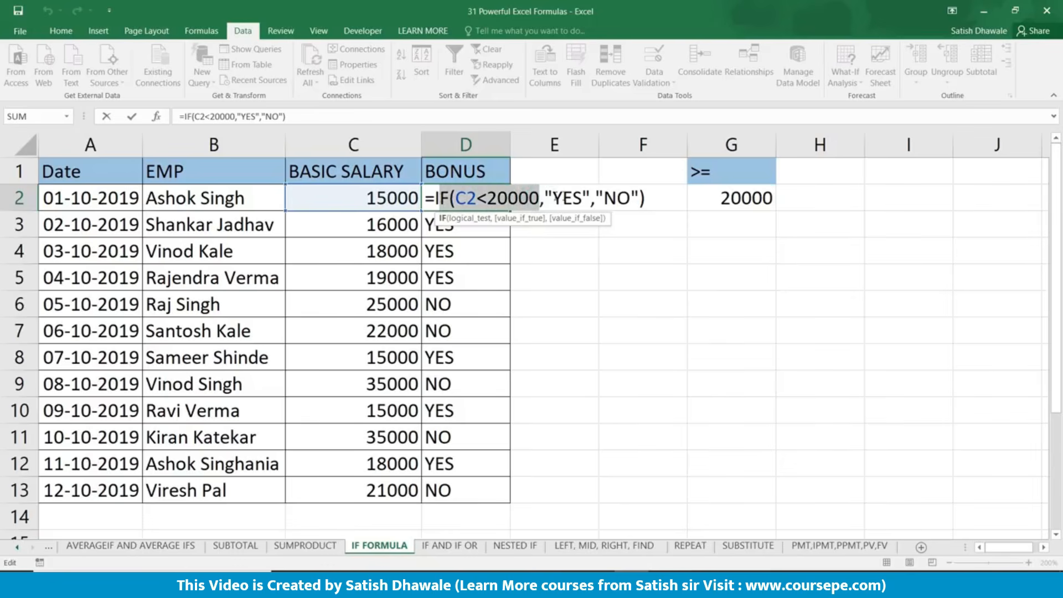
pyautogui.doubleClick(563, 196)
pyautogui.moveTo(596, 198); pyautogui.dragTo(624, 198)
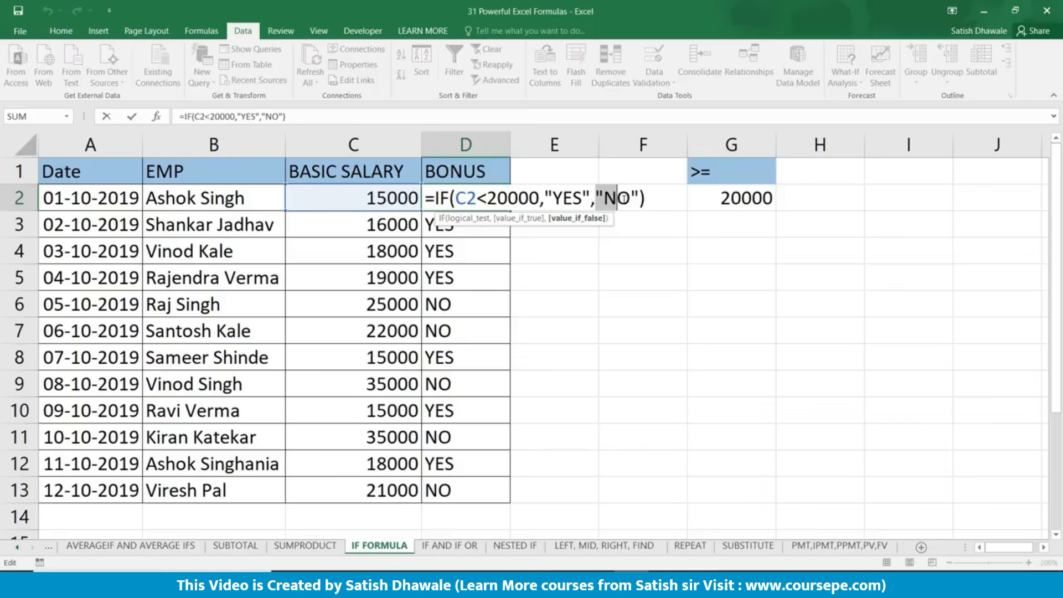
pyautogui.press('Return')
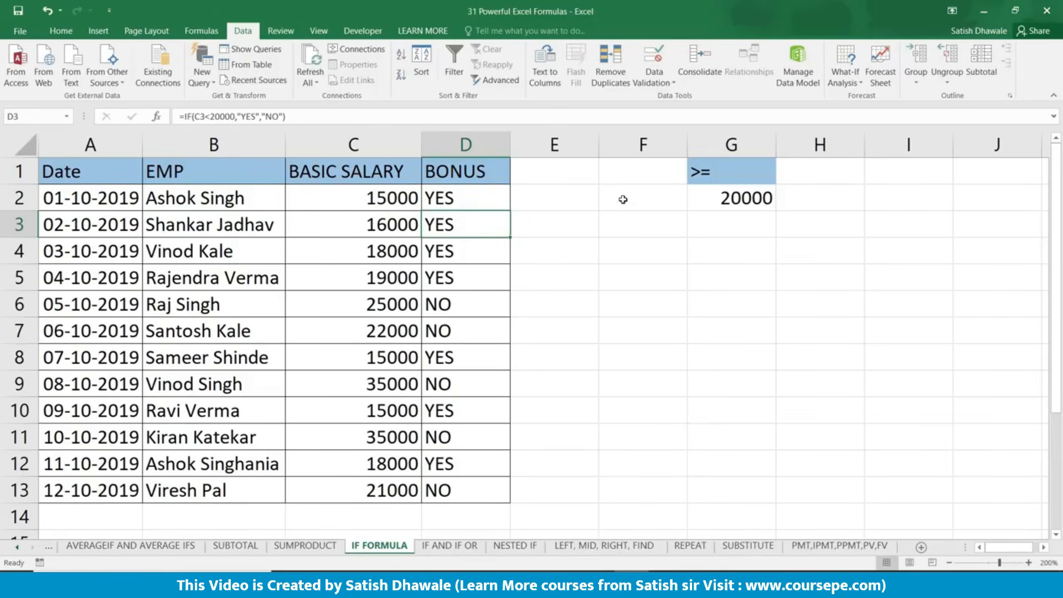
# Step: On the IF AND IF OR sheet, enter DESG in G1 and MANAGER in G2, and fit column G to its contents
pyautogui.click(455, 550)
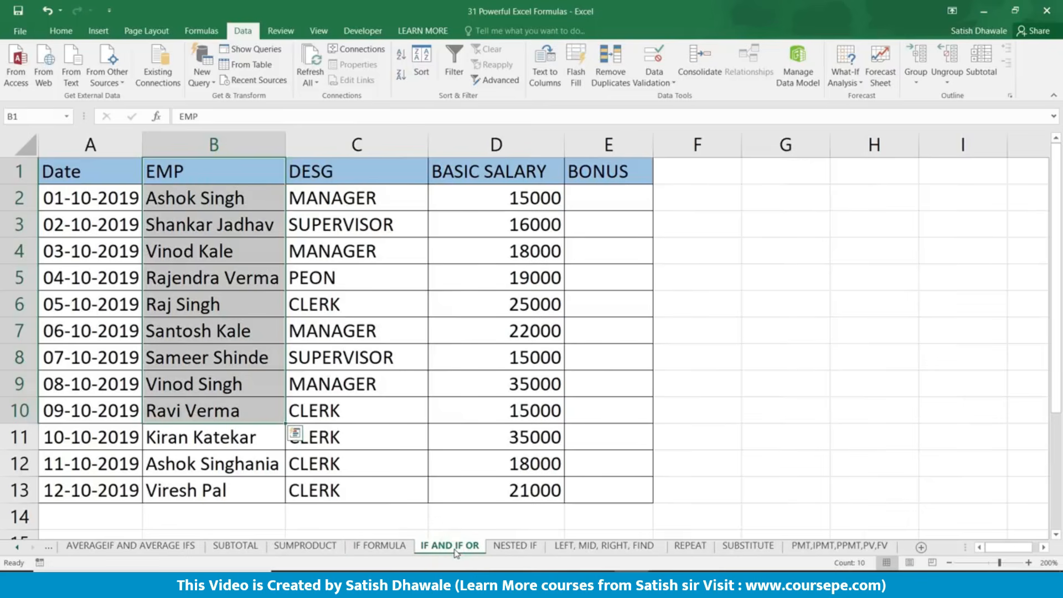
pyautogui.click(620, 322)
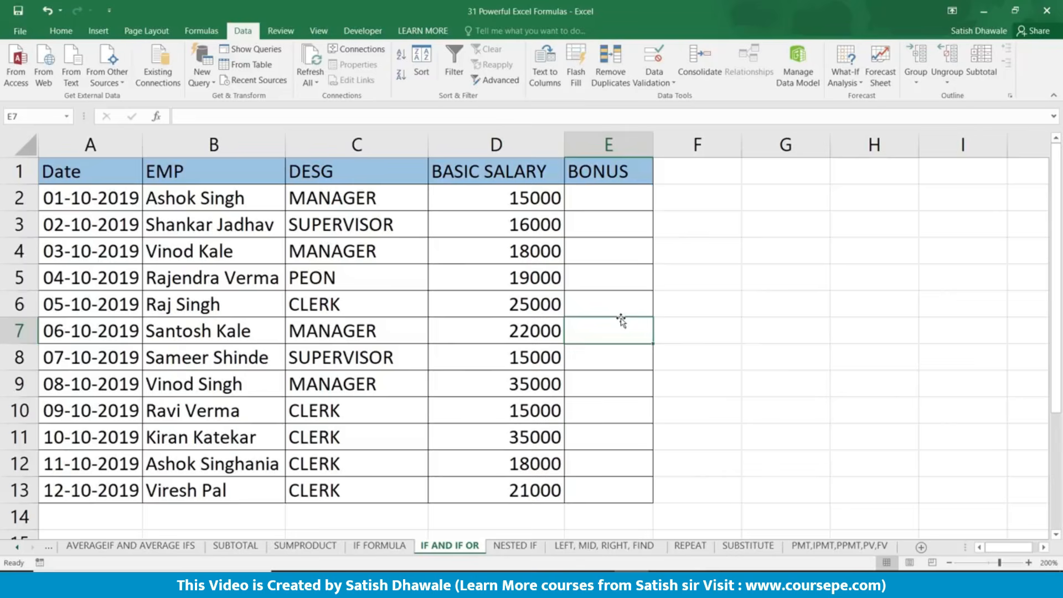
pyautogui.click(800, 174)
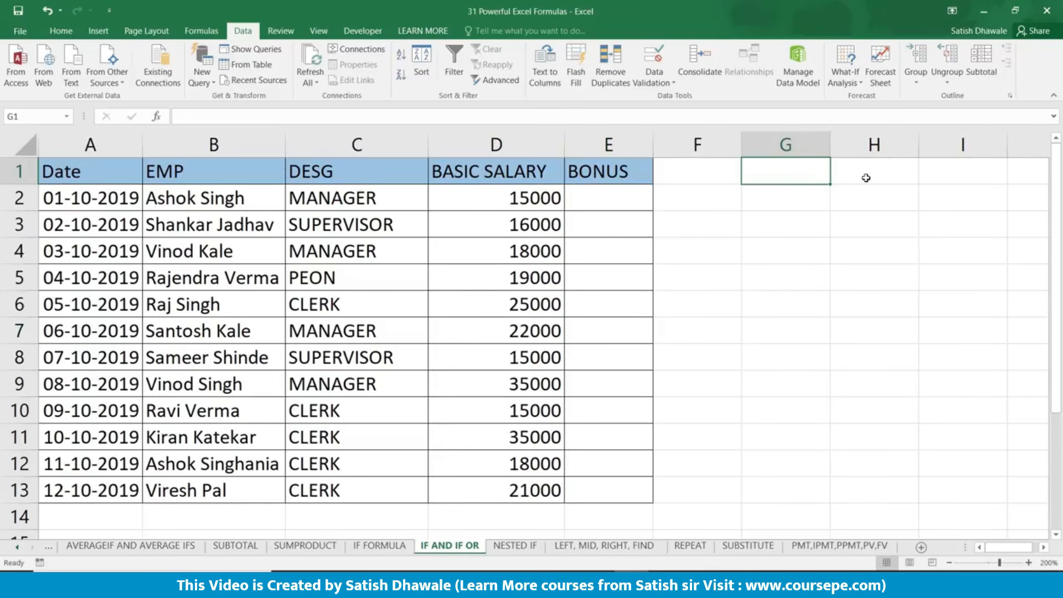
pyautogui.press('F2')
pyautogui.write('DESG')
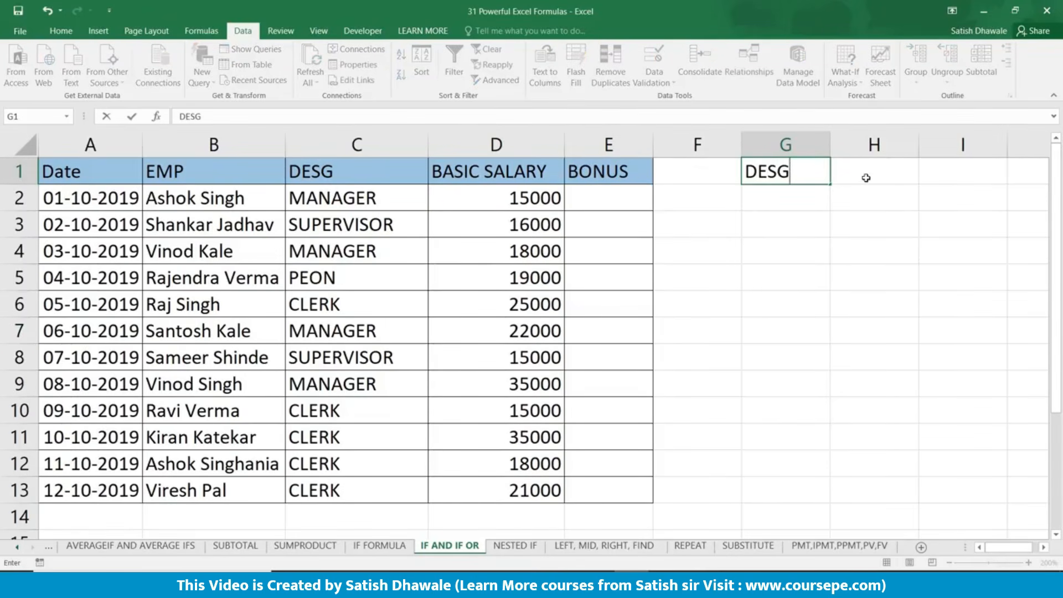
pyautogui.press('Return')
pyautogui.write('MANAGER')
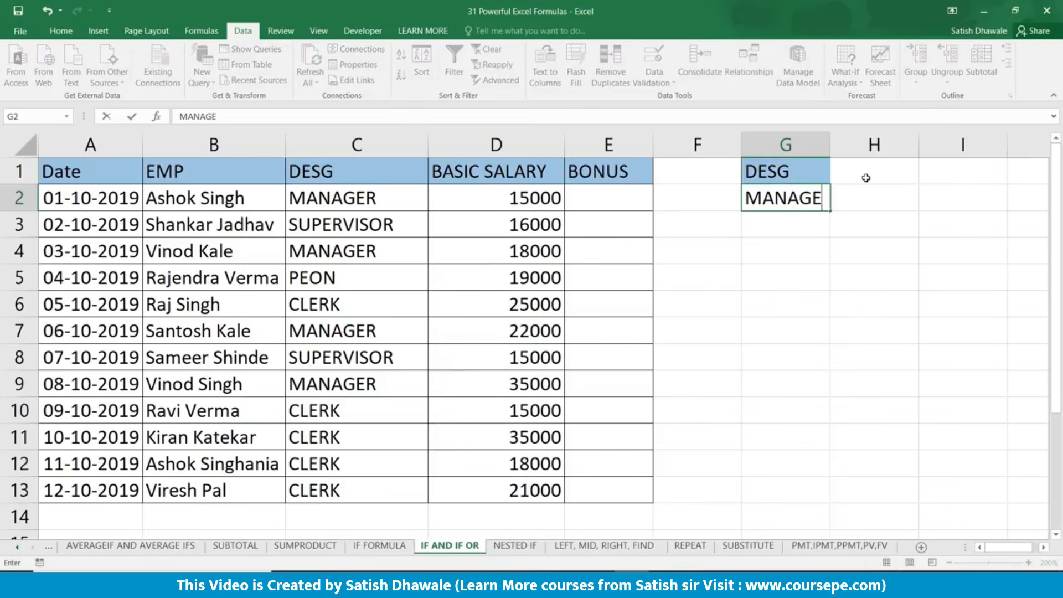
pyautogui.press('Return')
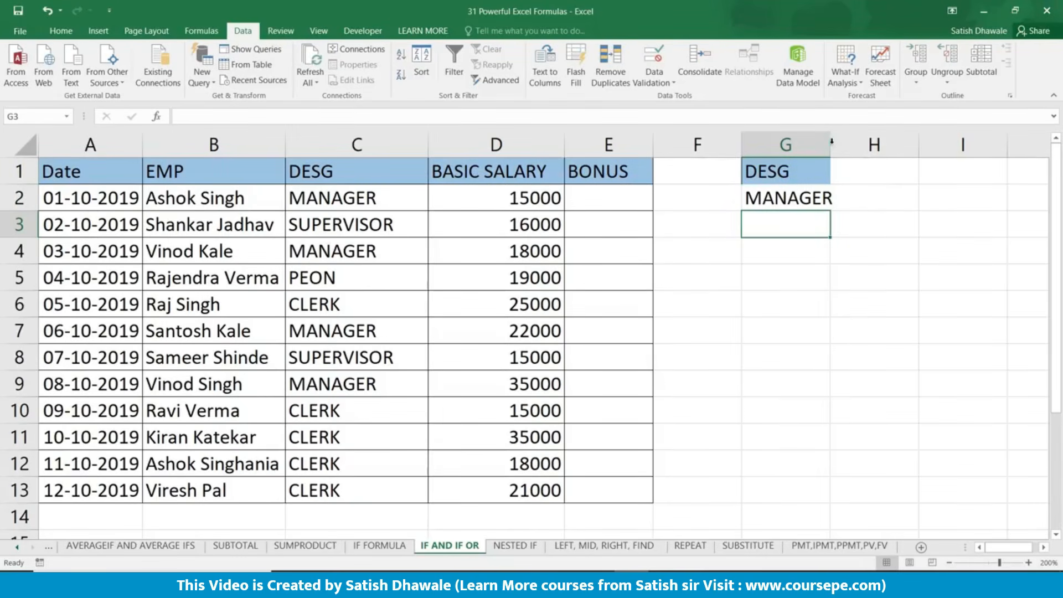
pyautogui.doubleClick(831, 144)
# Step: Add the salary condition beside the designation by entering SALARY in H1 and >=20000 in H2
pyautogui.click(882, 177)
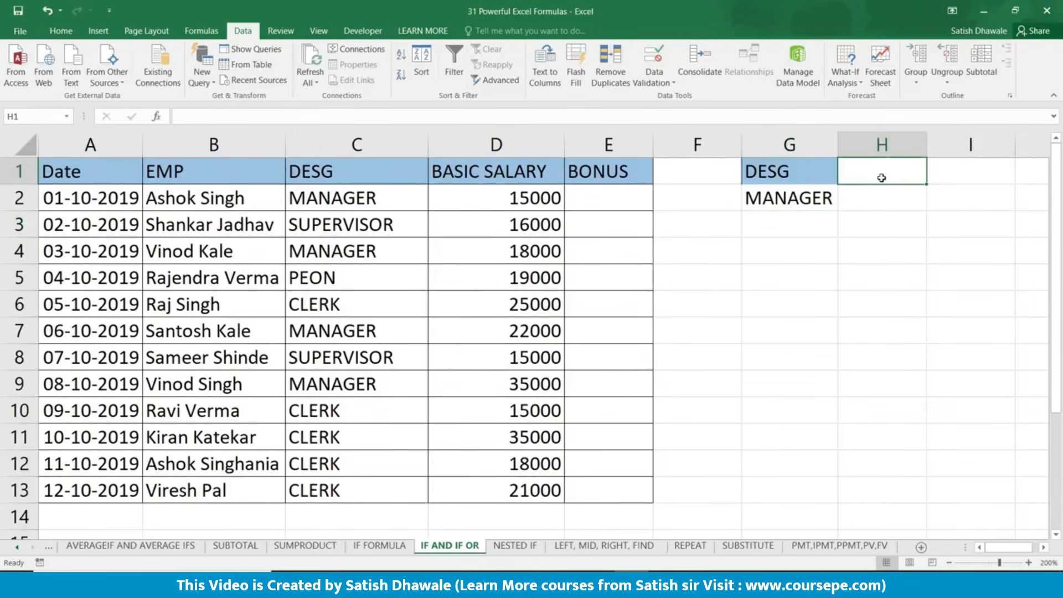
pyautogui.write('SALARY')
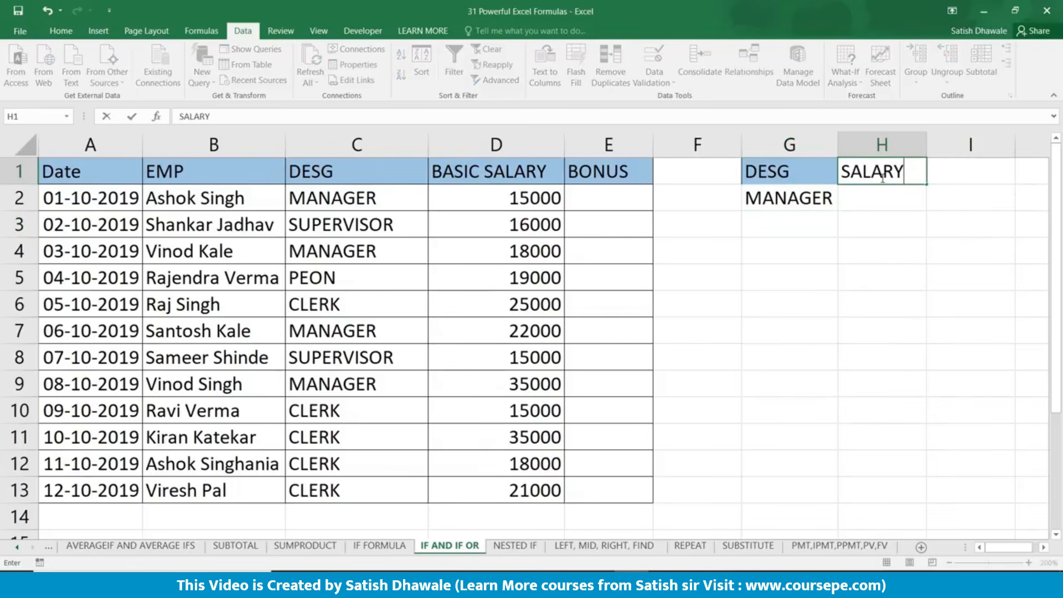
pyautogui.press('Return')
pyautogui.write('>')
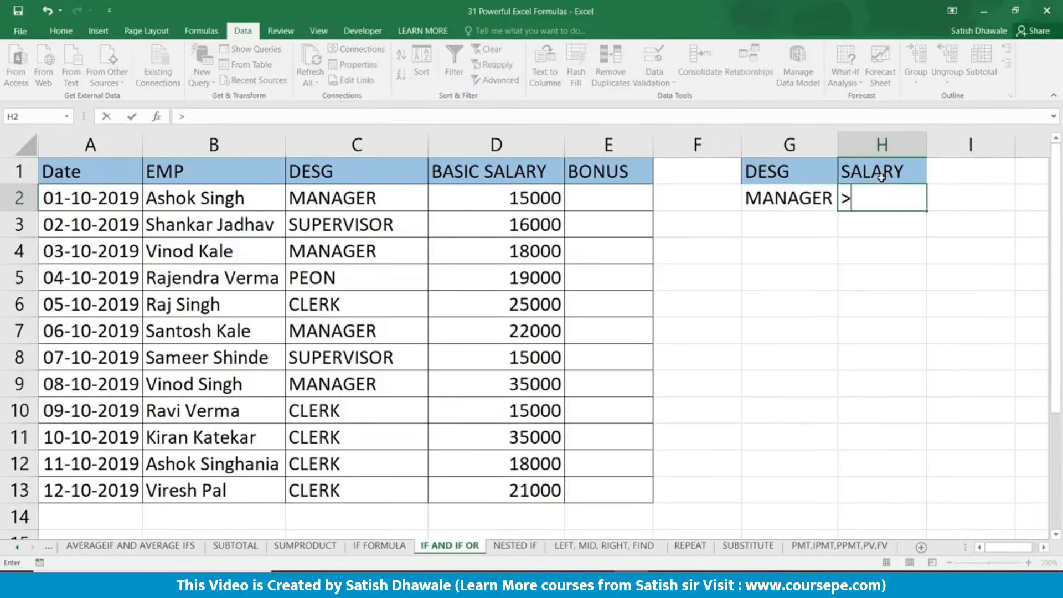
pyautogui.write('=20000')
pyautogui.press('Return')
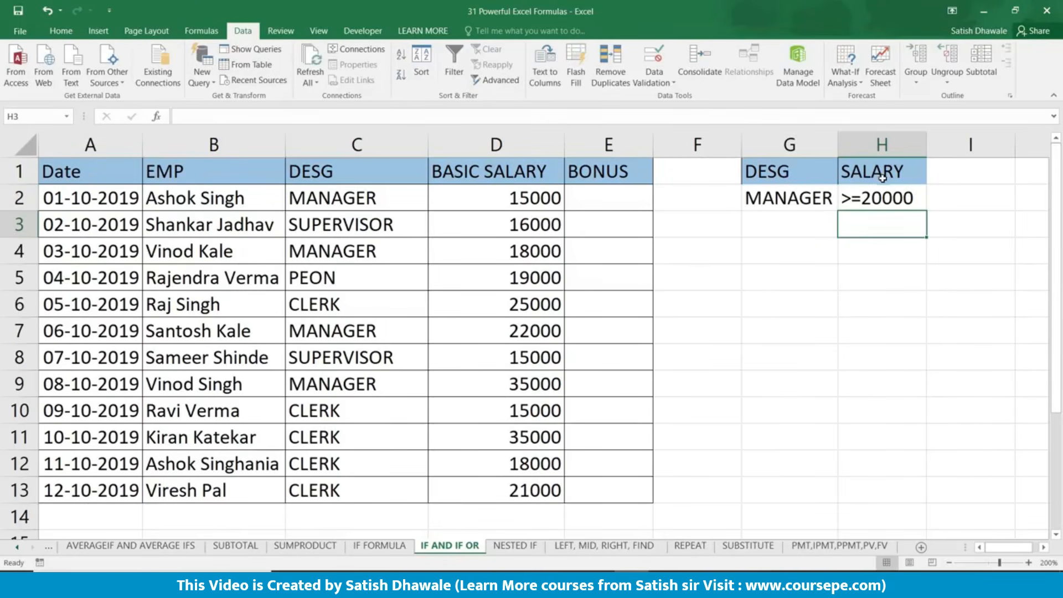
# Step: Start an IF formula in E2 with the logical test AND(C2="MANAGER",D2>=20000)
pyautogui.click(603, 194)
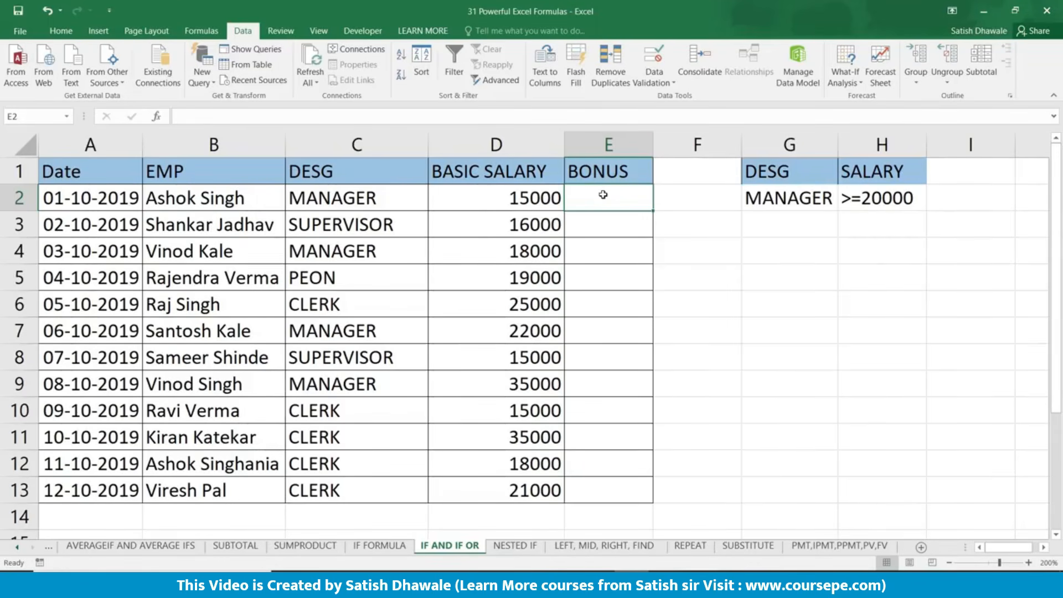
pyautogui.write('=IF')
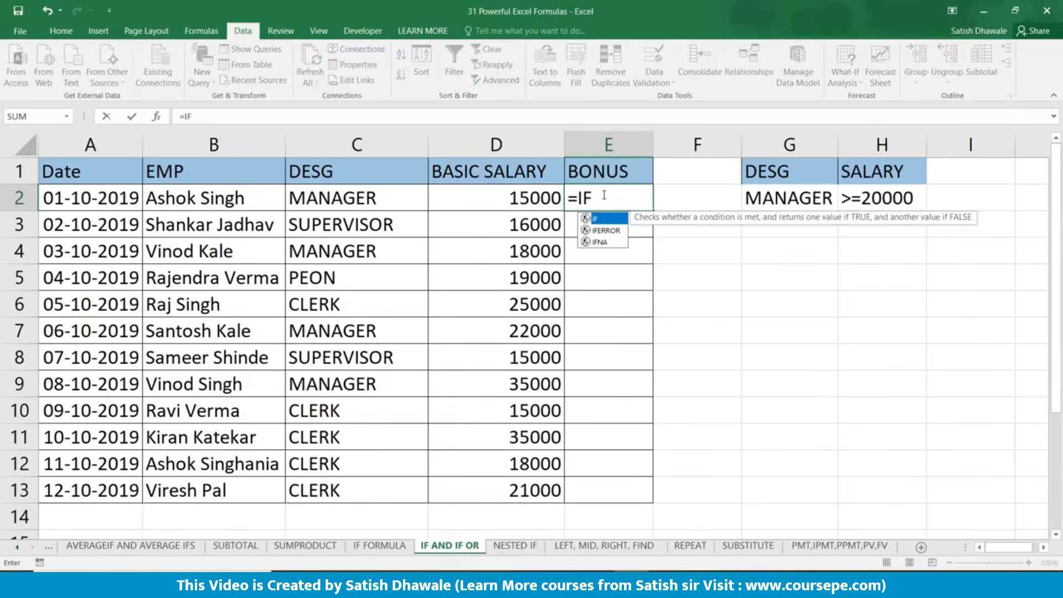
pyautogui.write('(')
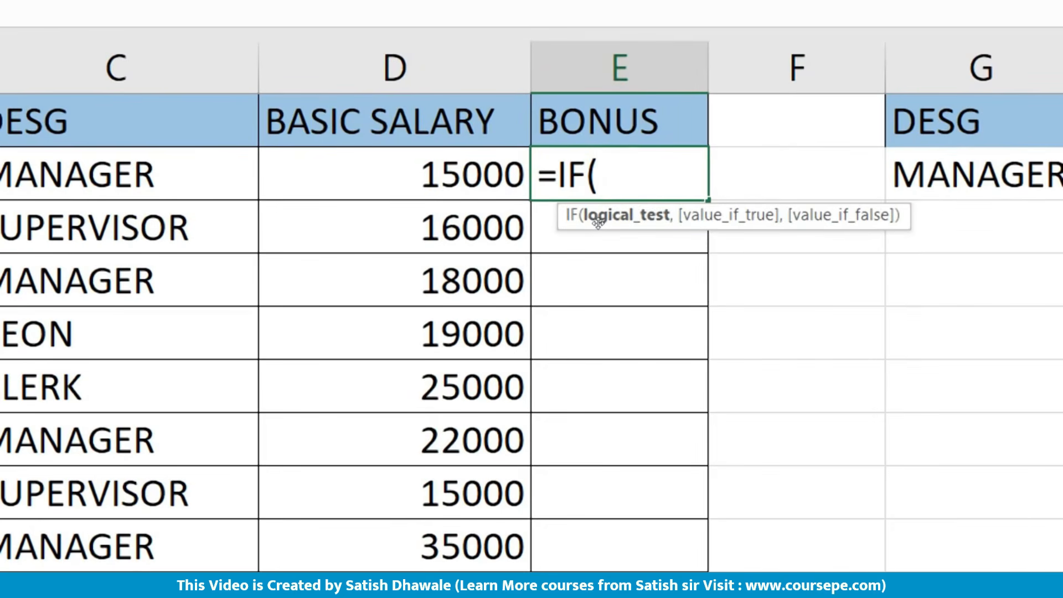
pyautogui.write('AND')
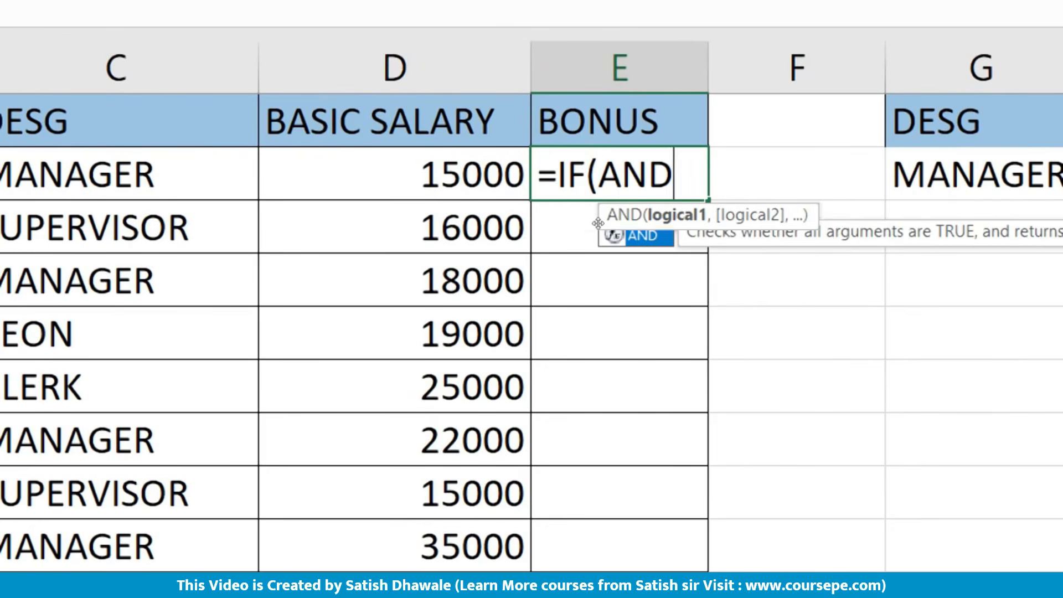
pyautogui.write('(')
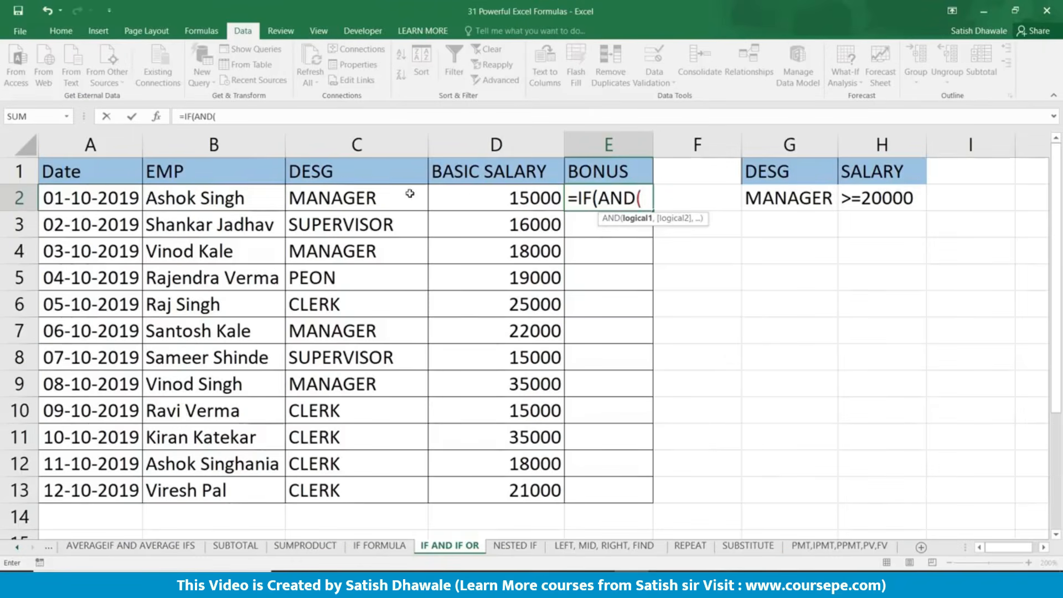
pyautogui.click(393, 197)
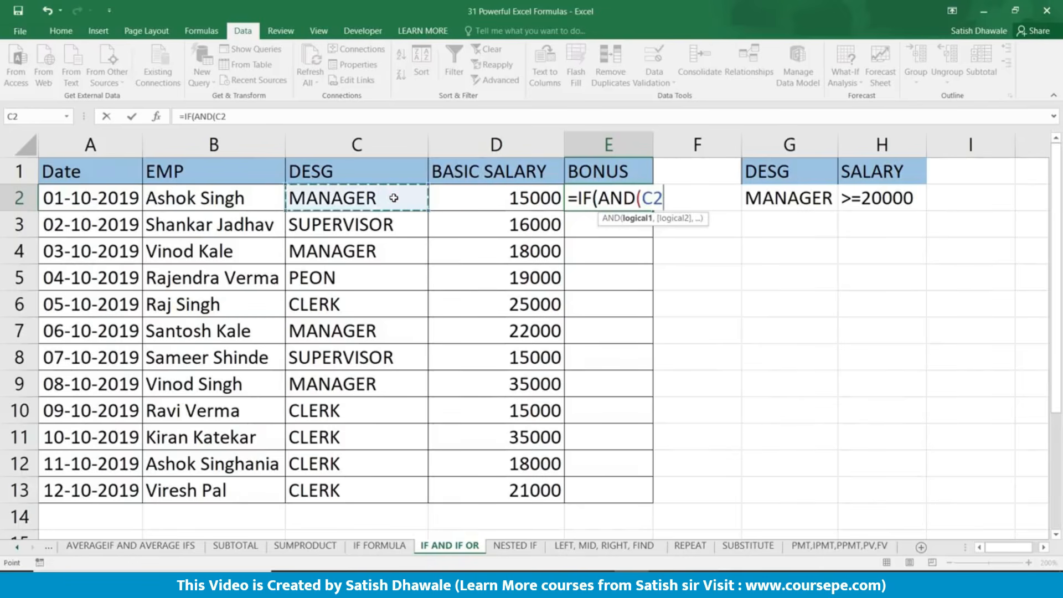
pyautogui.write('="MANAGER"')
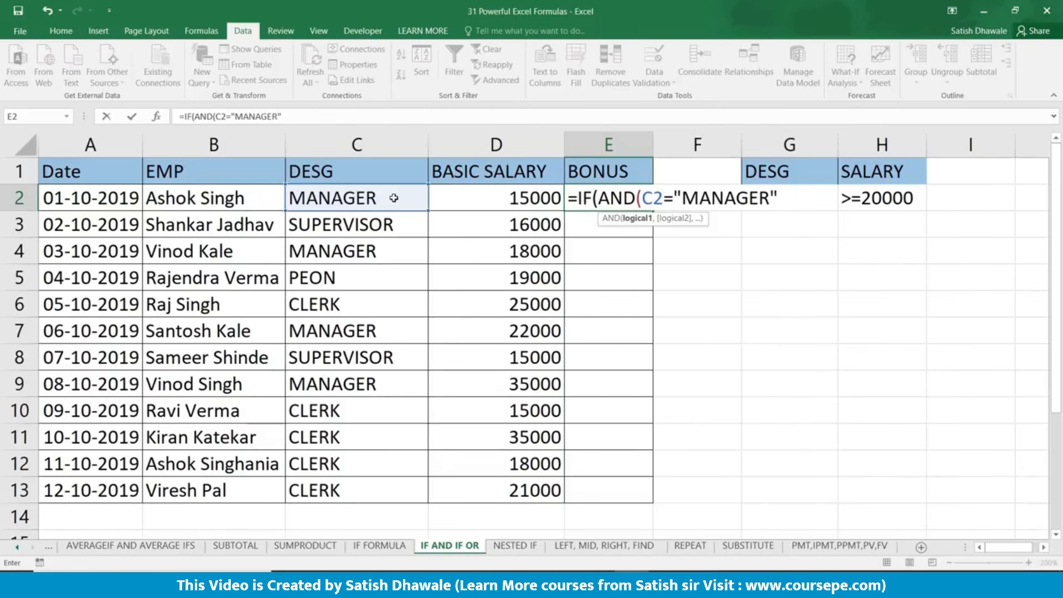
pyautogui.write(',')
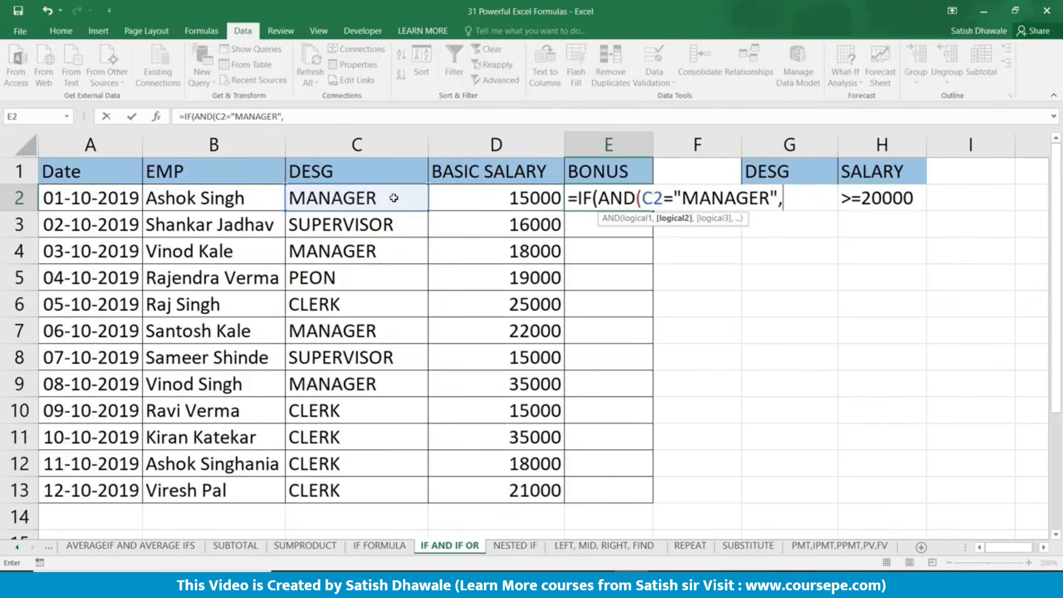
pyautogui.click(458, 199)
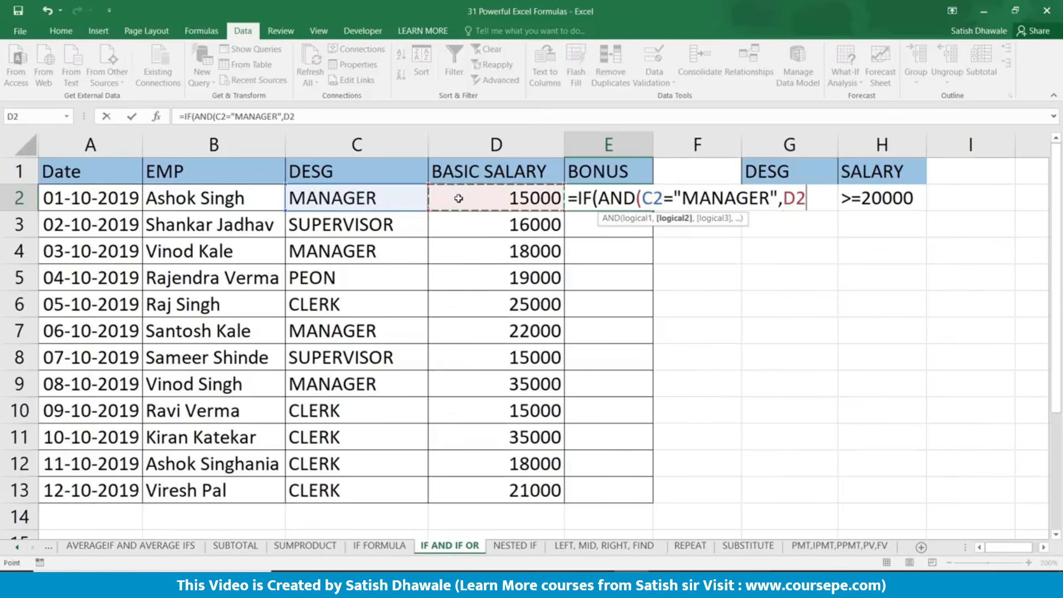
pyautogui.write('>=200')
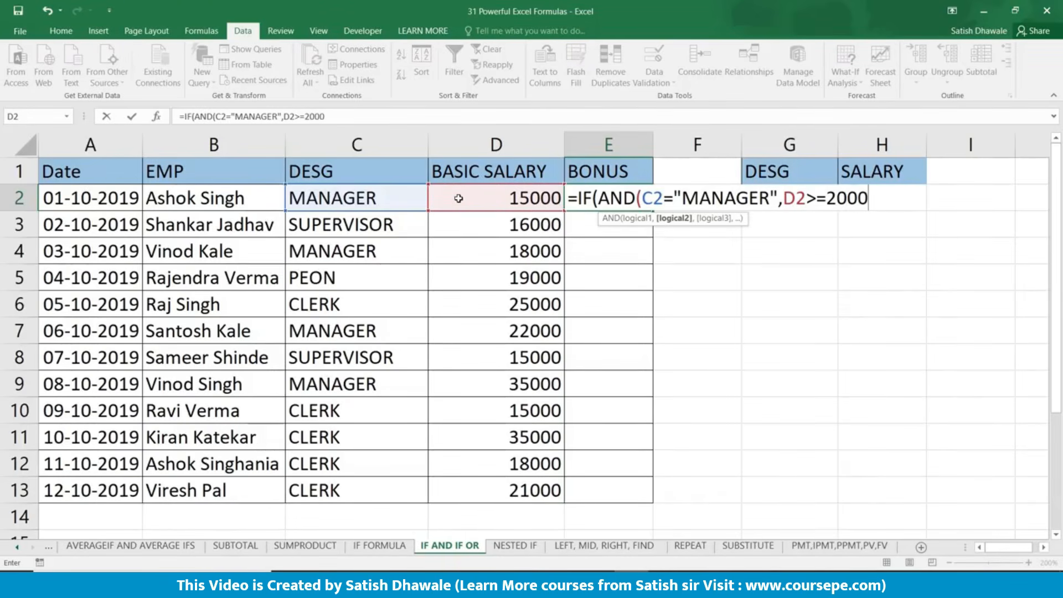
pyautogui.write('0)')
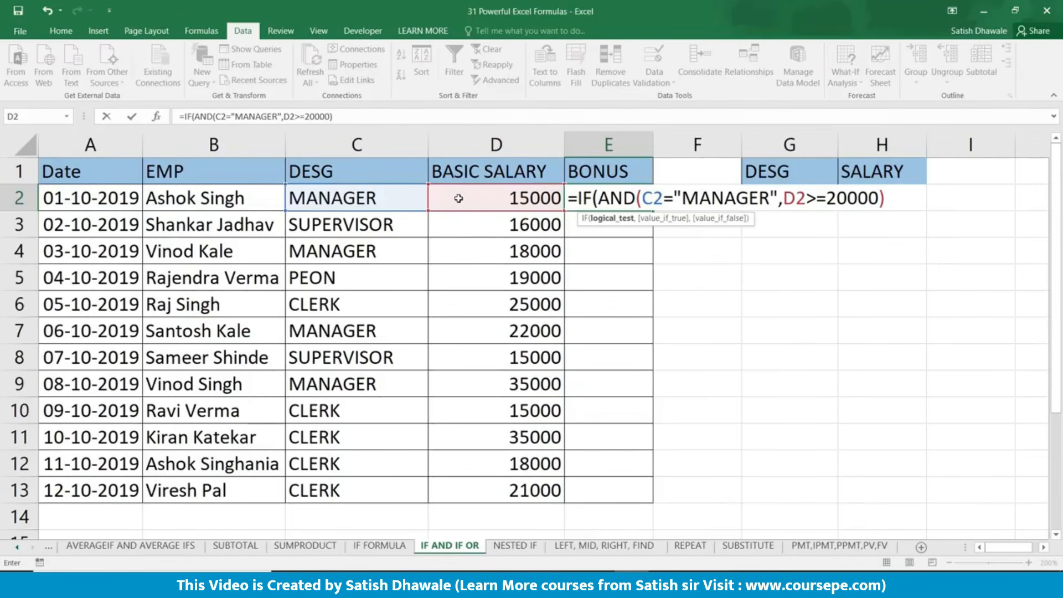
# Step: Complete the E2 formula with "YES" if true and "NO" if false, and fill it down the BONUS column to E13
pyautogui.write(',')
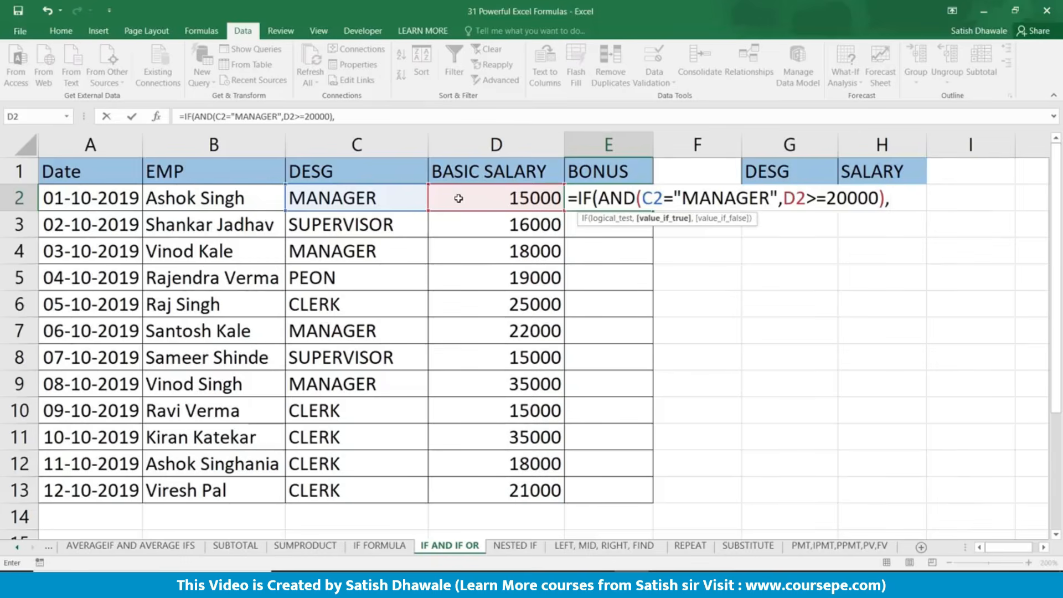
pyautogui.write('"YES","NO')
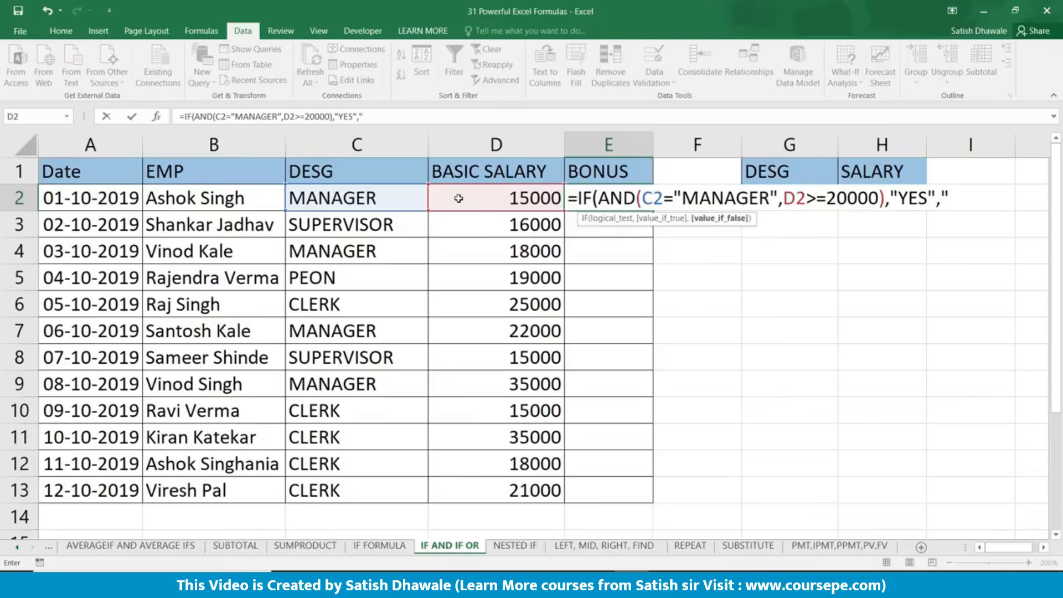
pyautogui.write('"')
pyautogui.press('Return')
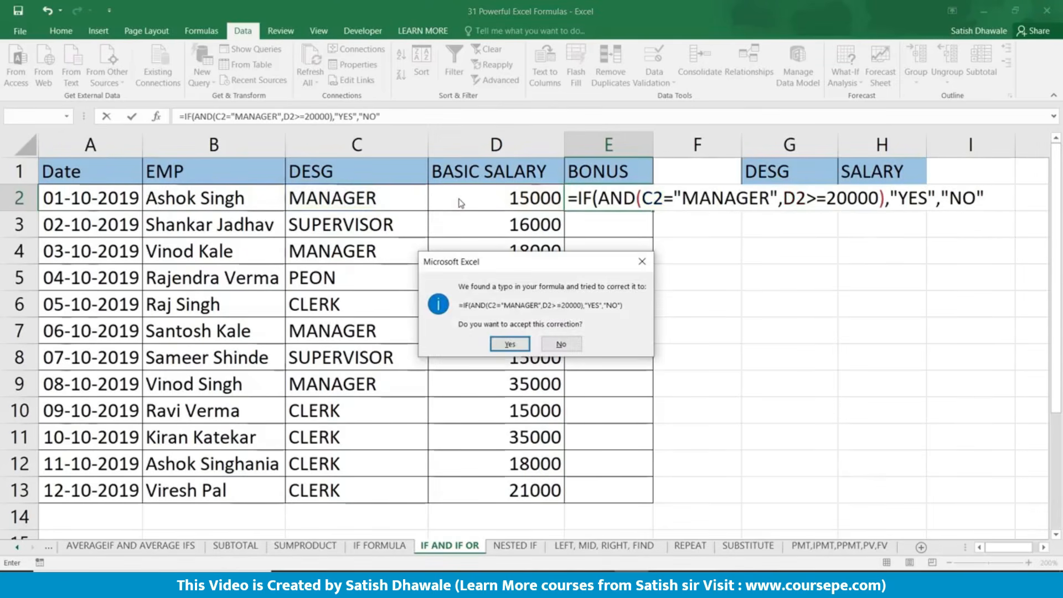
pyautogui.press('Return')
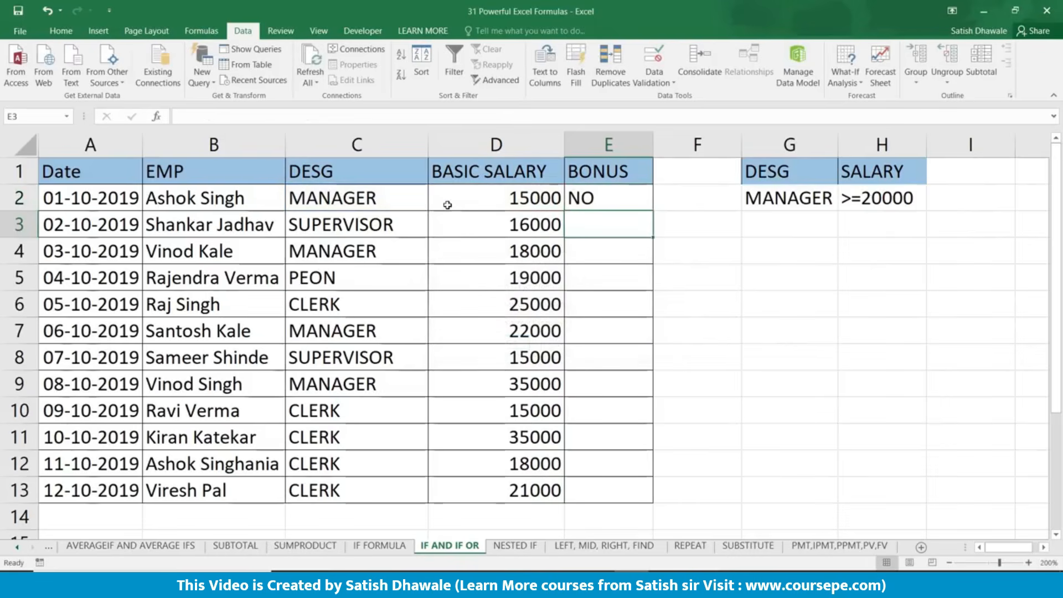
pyautogui.click(594, 197)
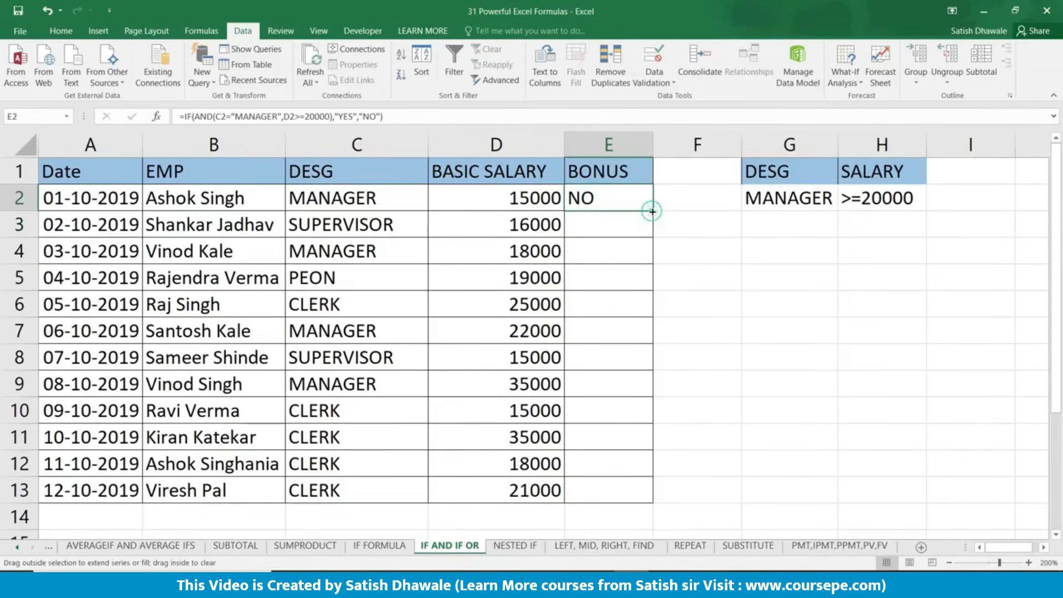
pyautogui.doubleClick(652, 211)
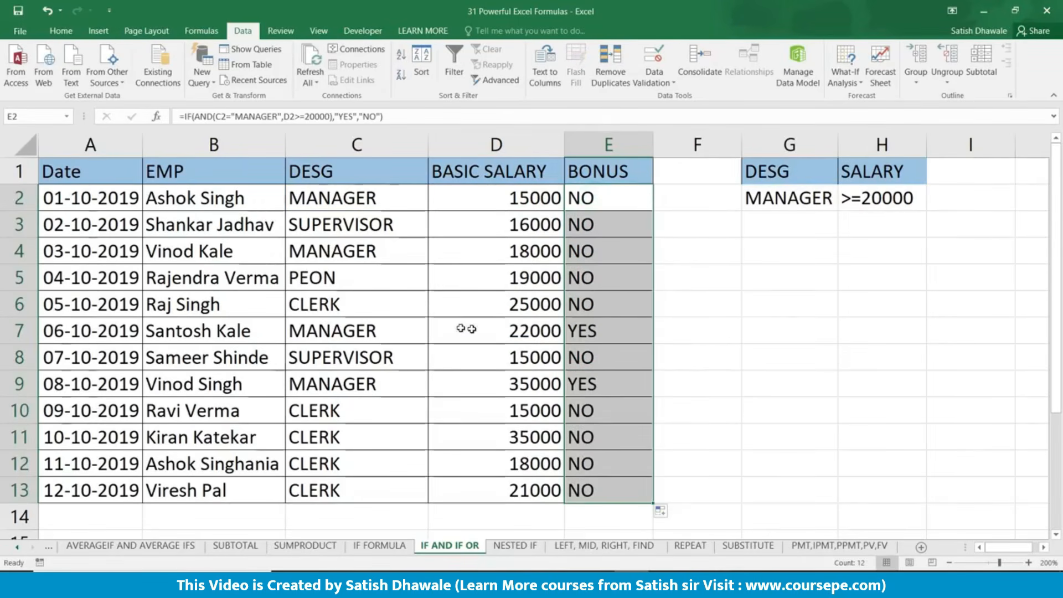
# Step: Check the BONUS results in rows 7, 9, 2 and 6 against each row's designation and basic salary
pyautogui.click(399, 329)
pyautogui.click(599, 331)
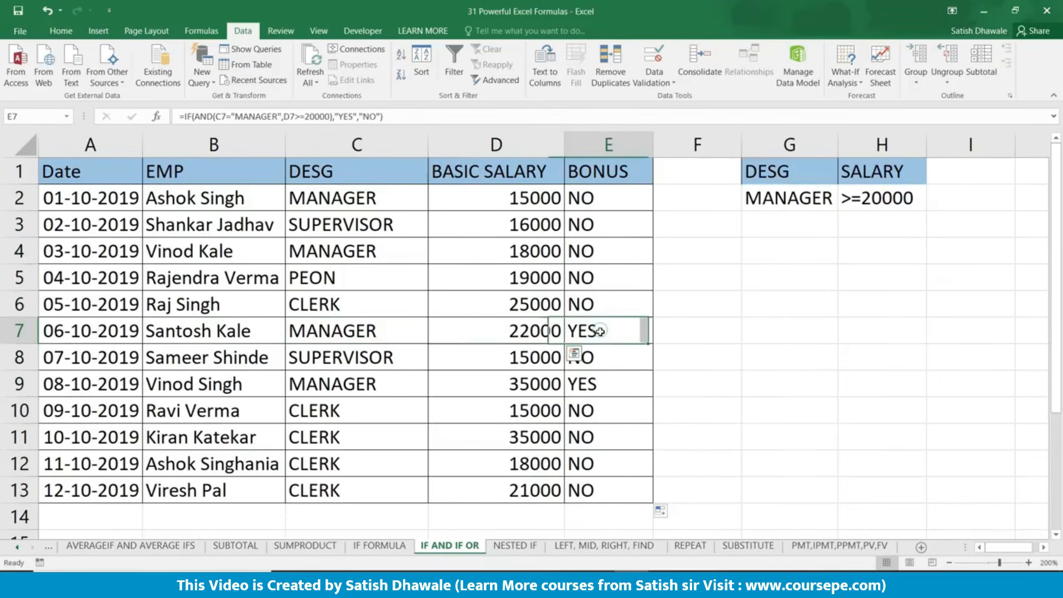
pyautogui.click(606, 384)
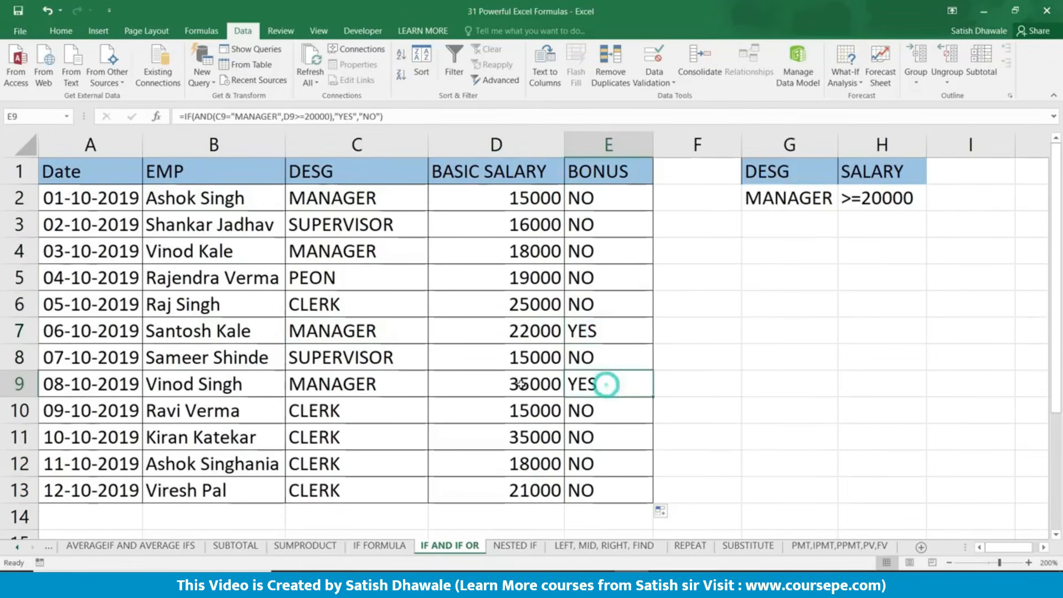
pyautogui.click(396, 386)
pyautogui.click(605, 384)
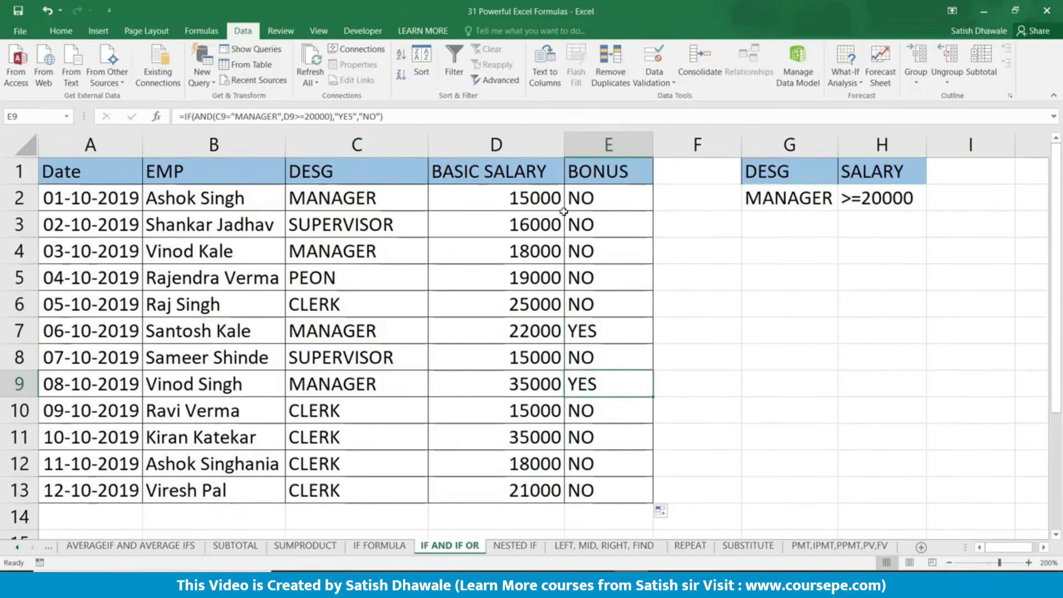
pyautogui.moveTo(590, 200); pyautogui.dragTo(416, 206)
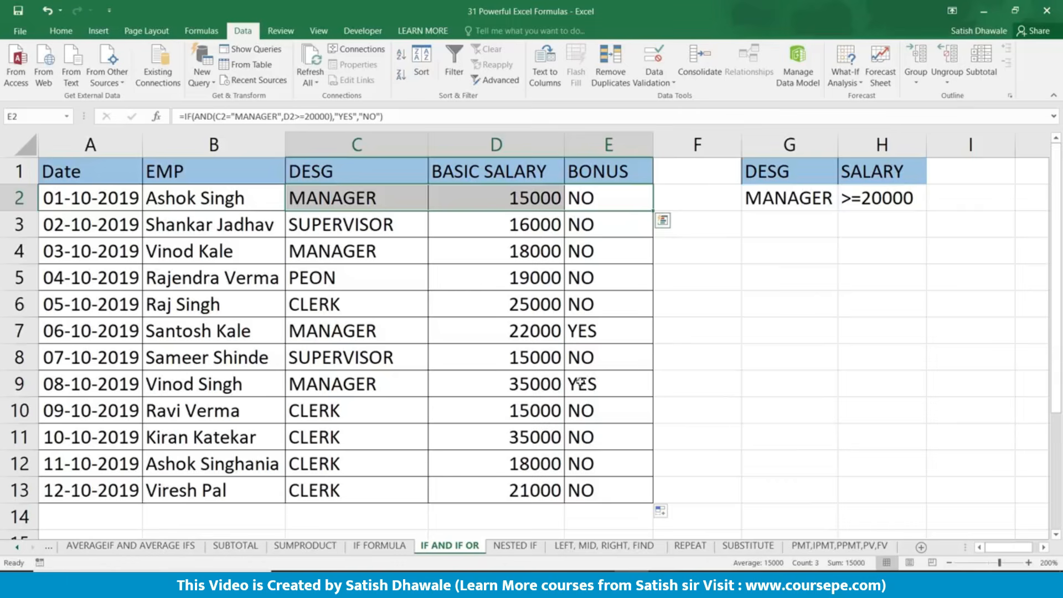
pyautogui.click(542, 304)
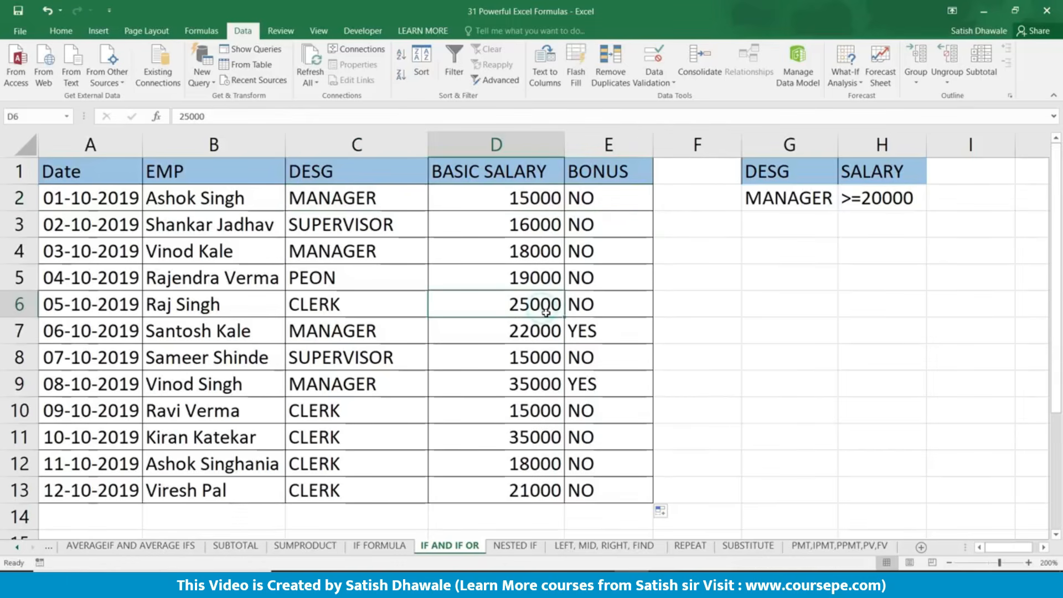
pyautogui.click(316, 302)
pyautogui.click(576, 303)
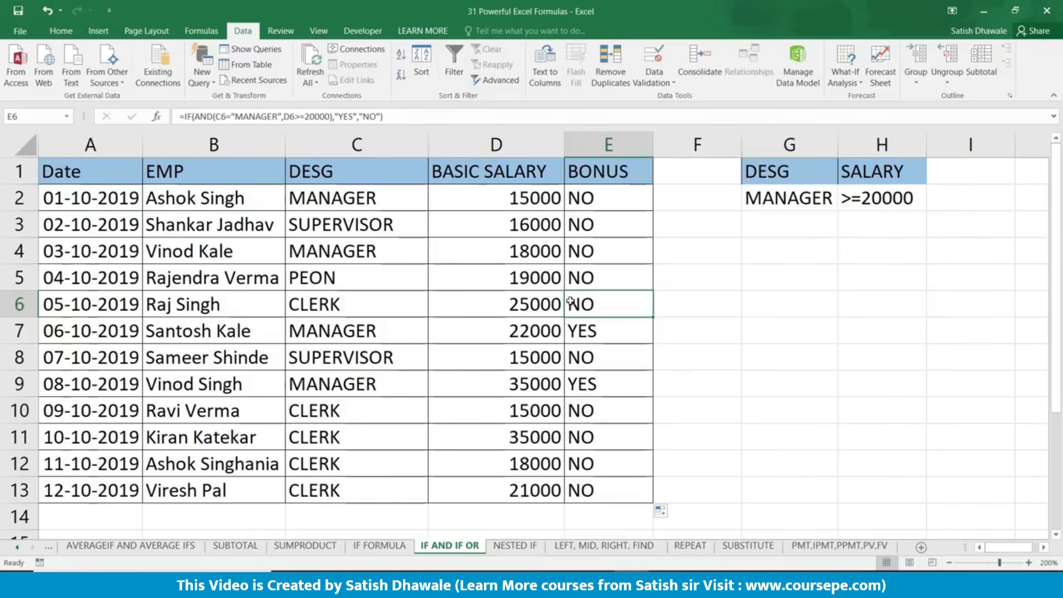
# Step: Review the two AND conditions and the true and false values in the E2 bonus formula, leaving it as is
pyautogui.doubleClick(629, 192)
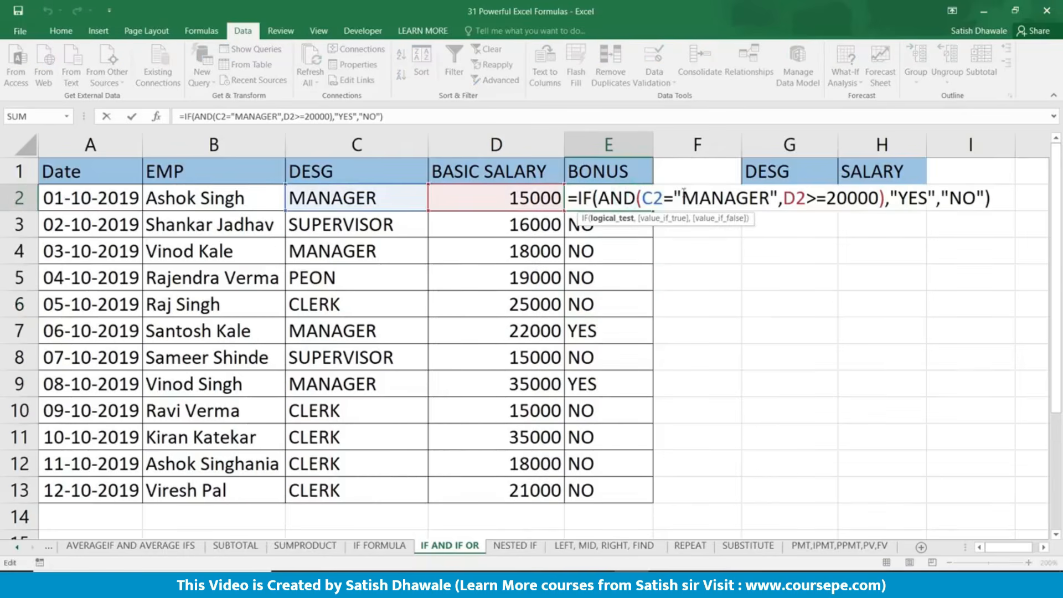
pyautogui.moveTo(642, 197); pyautogui.dragTo(784, 198)
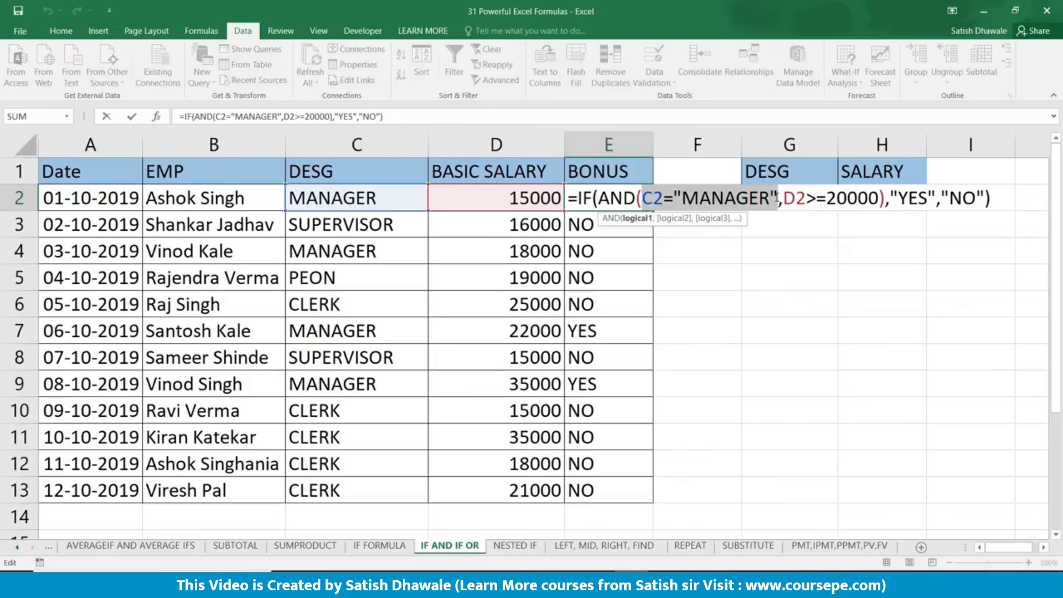
pyautogui.moveTo(784, 197); pyautogui.dragTo(879, 198)
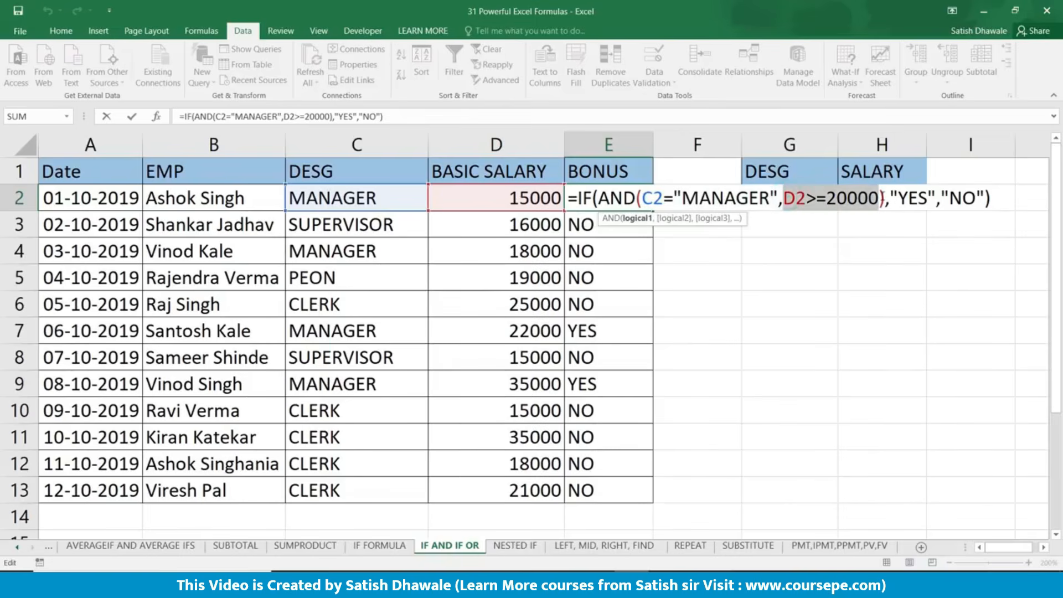
pyautogui.click(908, 197)
pyautogui.click(735, 198)
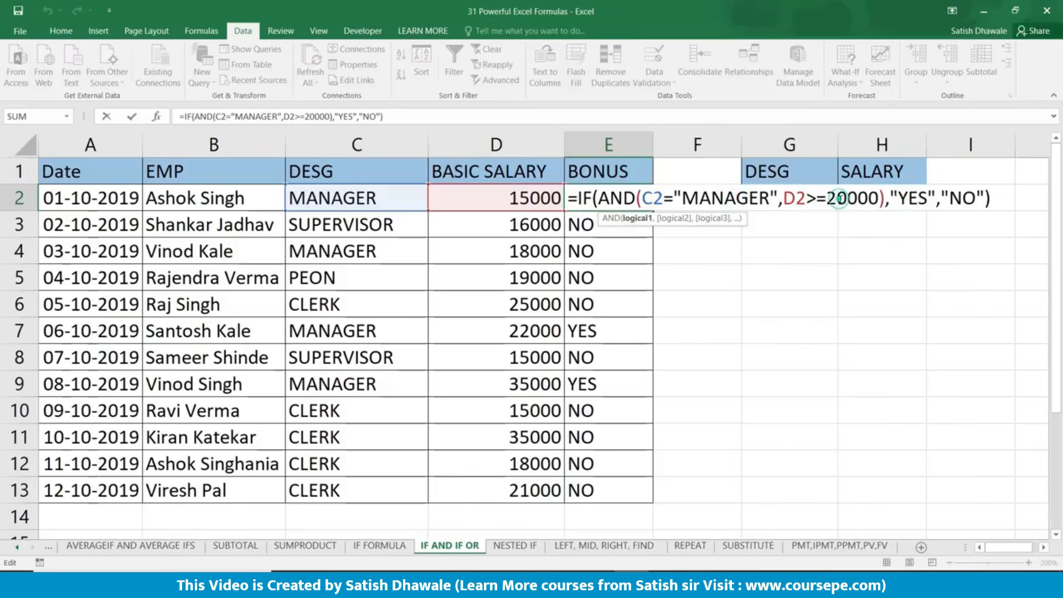
pyautogui.click(839, 198)
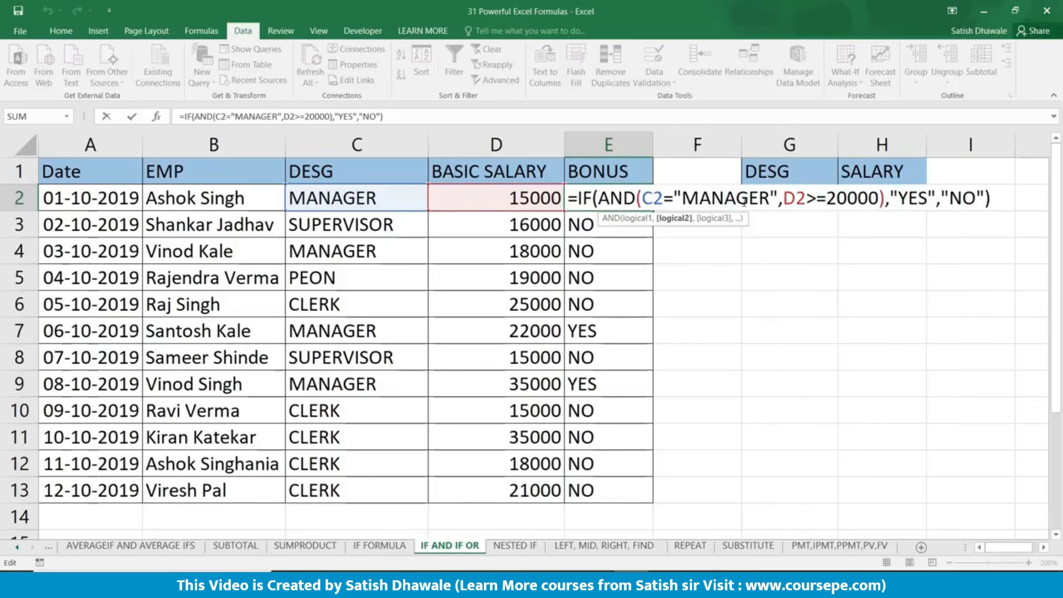
pyautogui.click(671, 200)
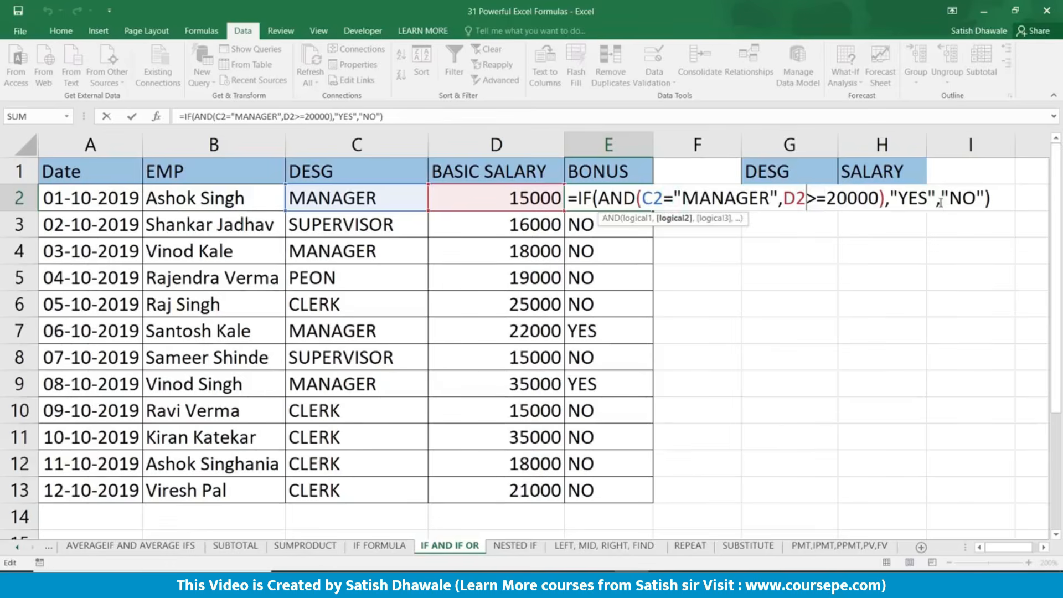
pyautogui.click(727, 197)
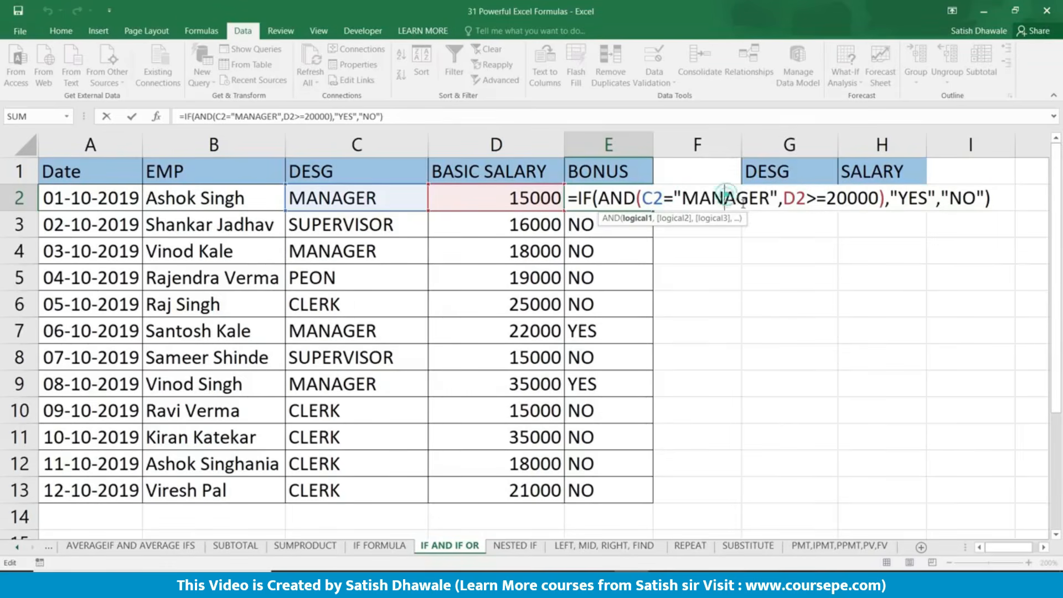
pyautogui.click(815, 199)
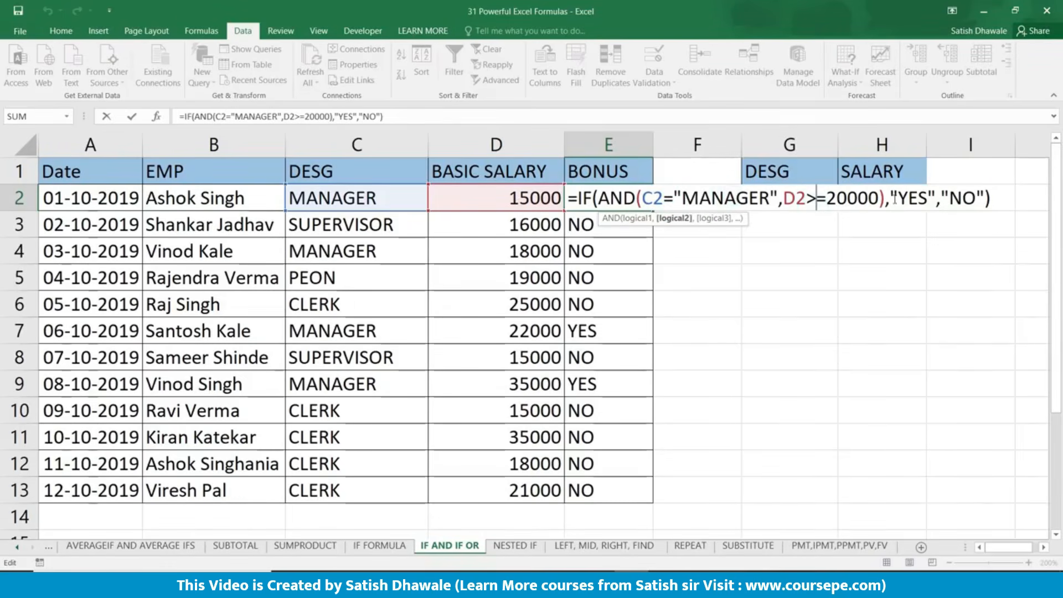
pyautogui.click(960, 199)
pyautogui.press('Return')
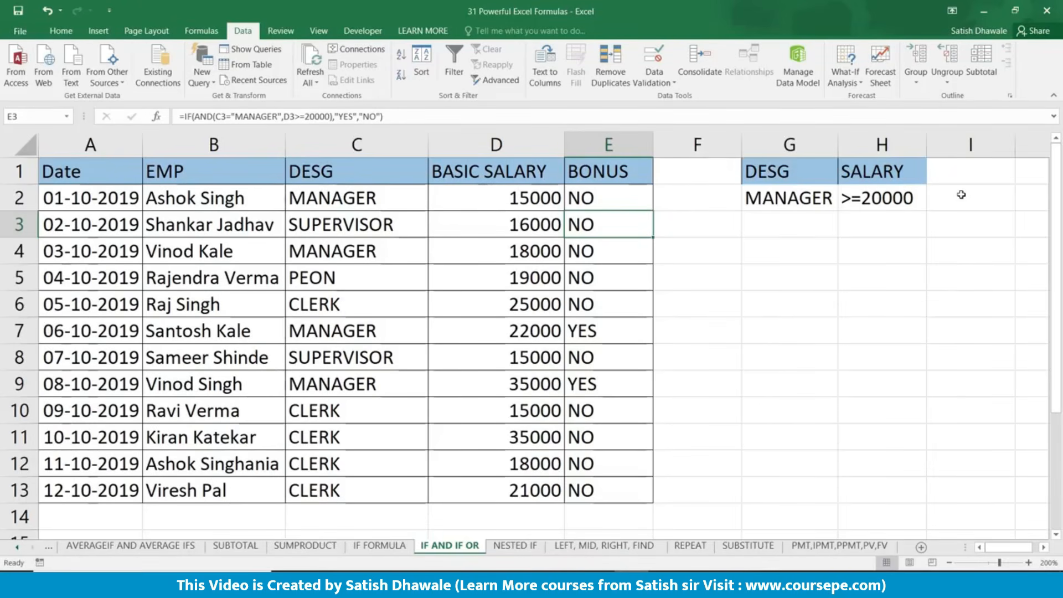
pyautogui.doubleClick(624, 204)
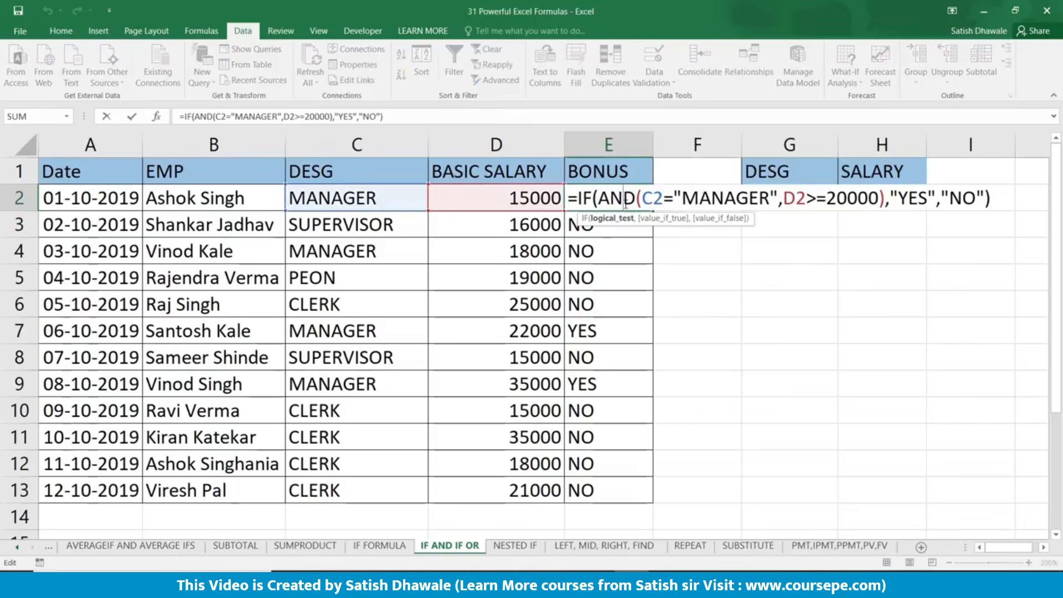
pyautogui.press('Escape')
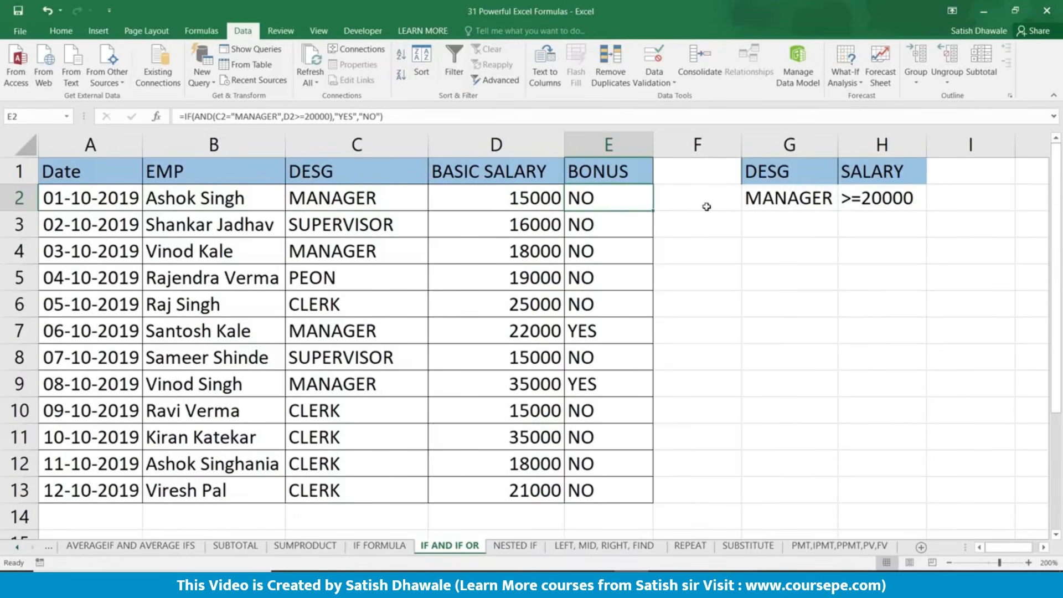
# Step: Add the heading OR in F1 and look over the MANAGER and >=20000 criteria in G2 and H2
pyautogui.click(674, 198)
pyautogui.click(686, 174)
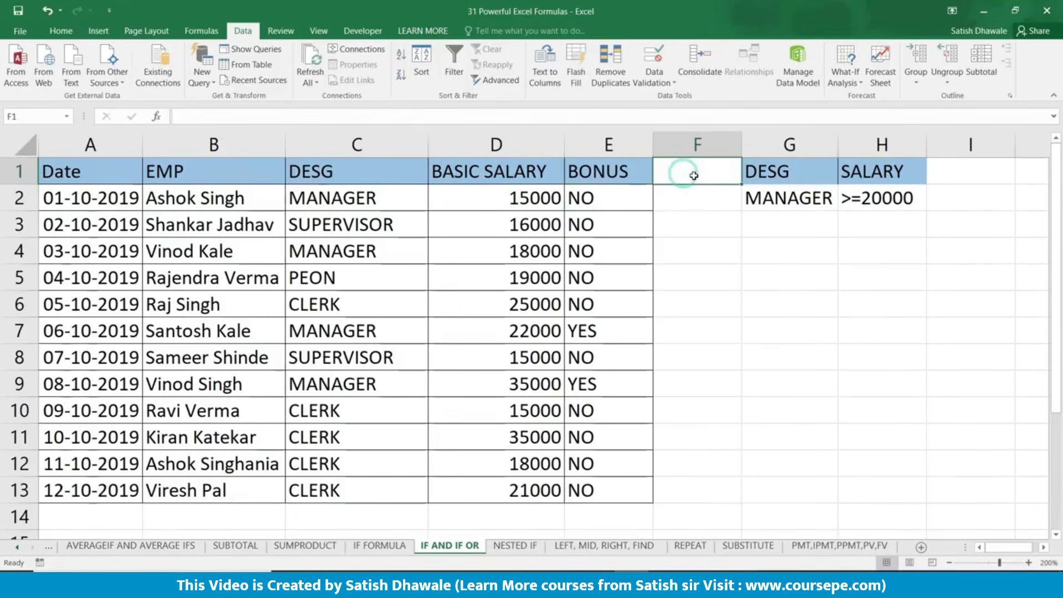
pyautogui.write('OR')
pyautogui.press('Return')
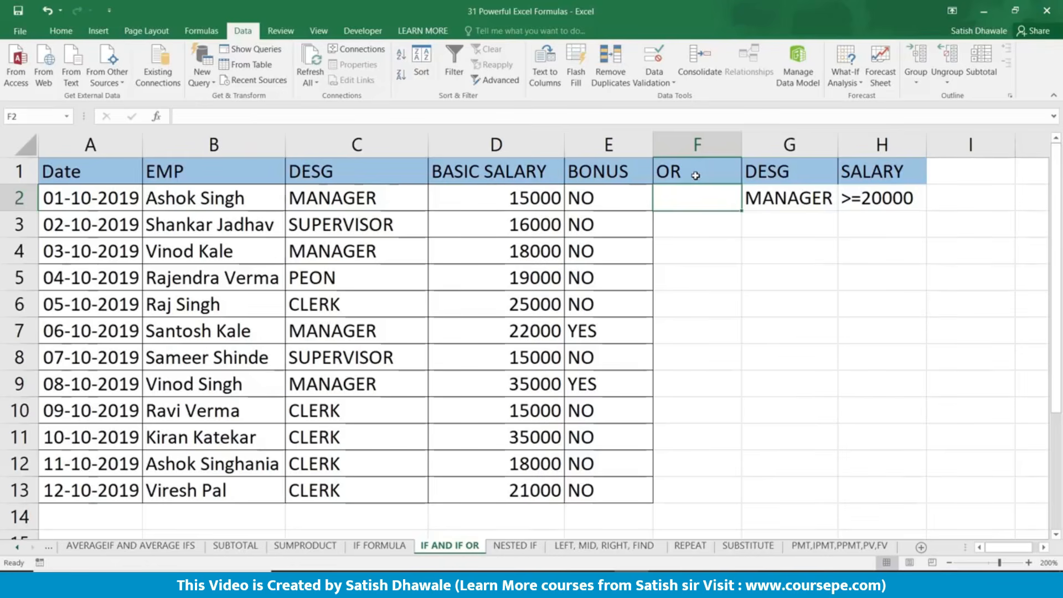
pyautogui.click(814, 203)
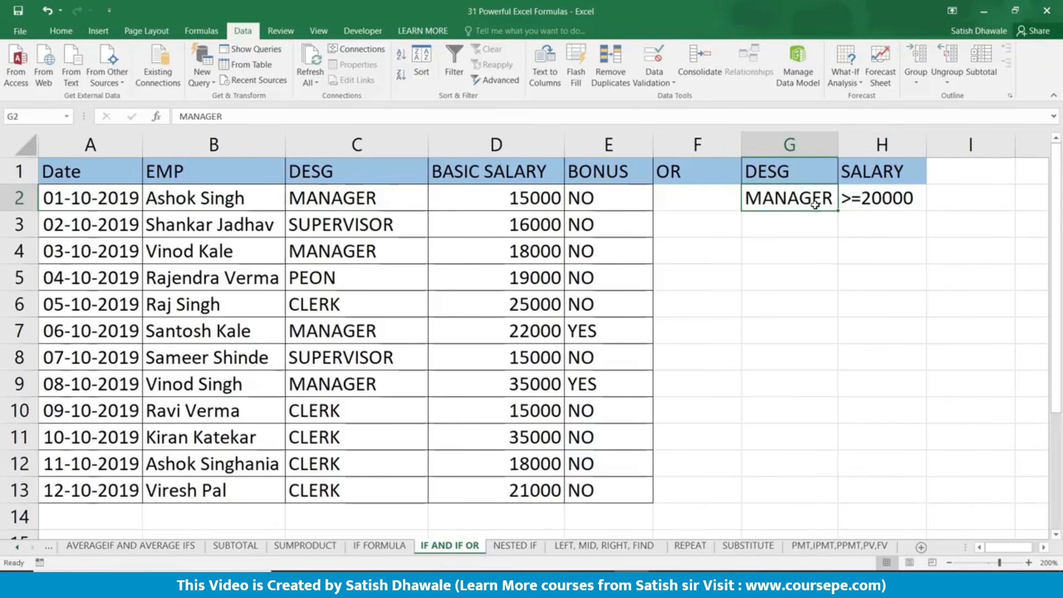
pyautogui.click(887, 202)
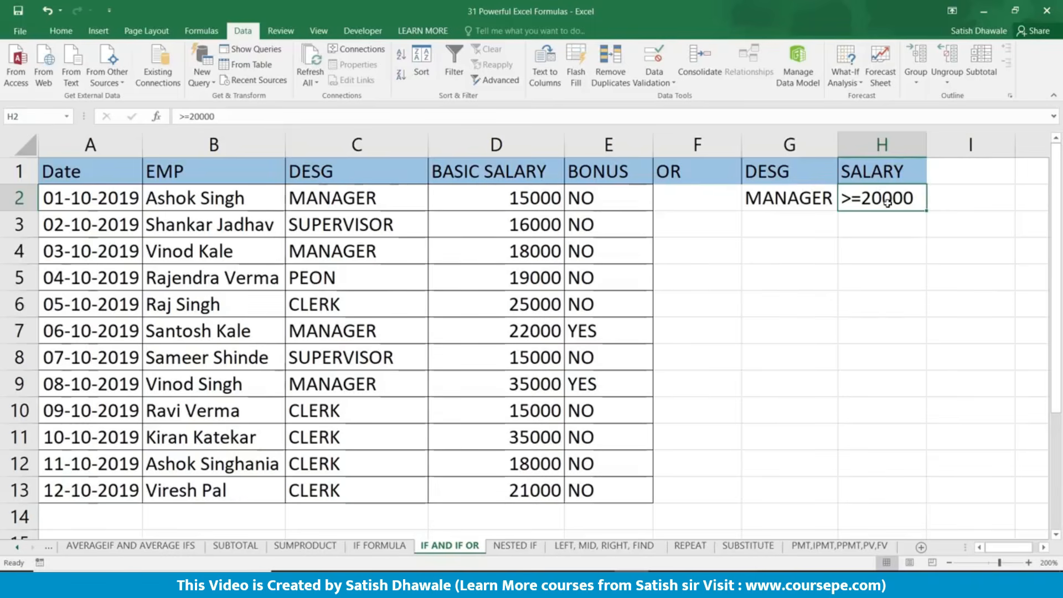
# Step: Start an IF formula in F2 with the logical test OR(C2="MANAGER",D2>=20000)
pyautogui.click(687, 195)
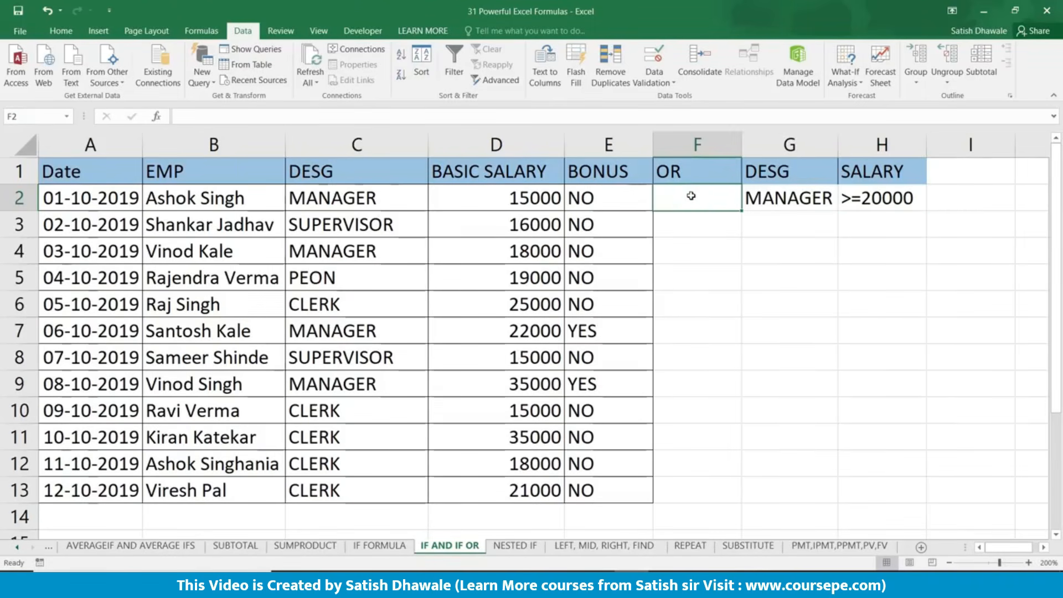
pyautogui.write('=IF(')
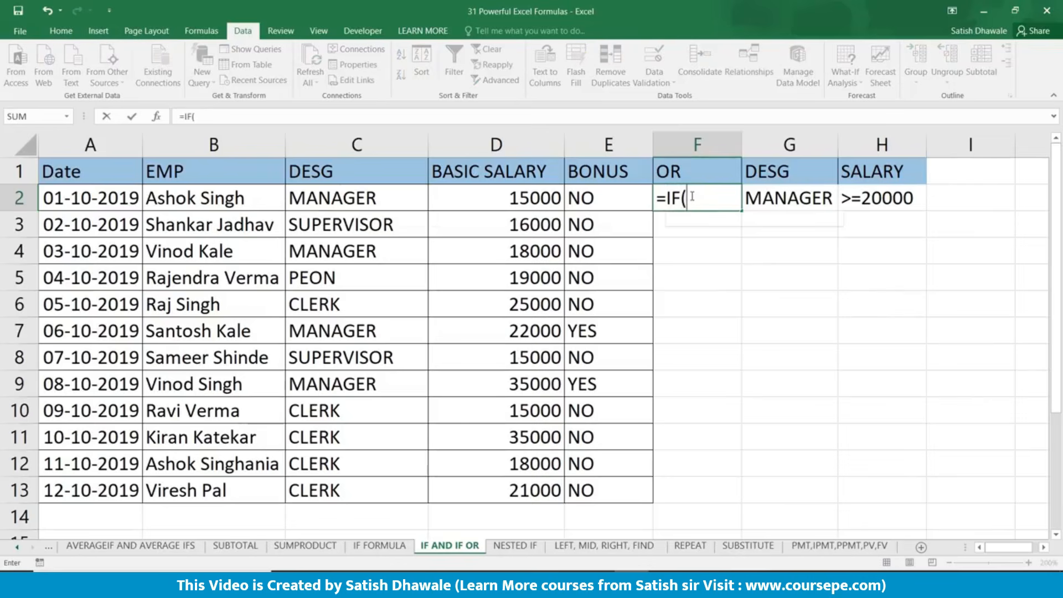
pyautogui.write('OR(')
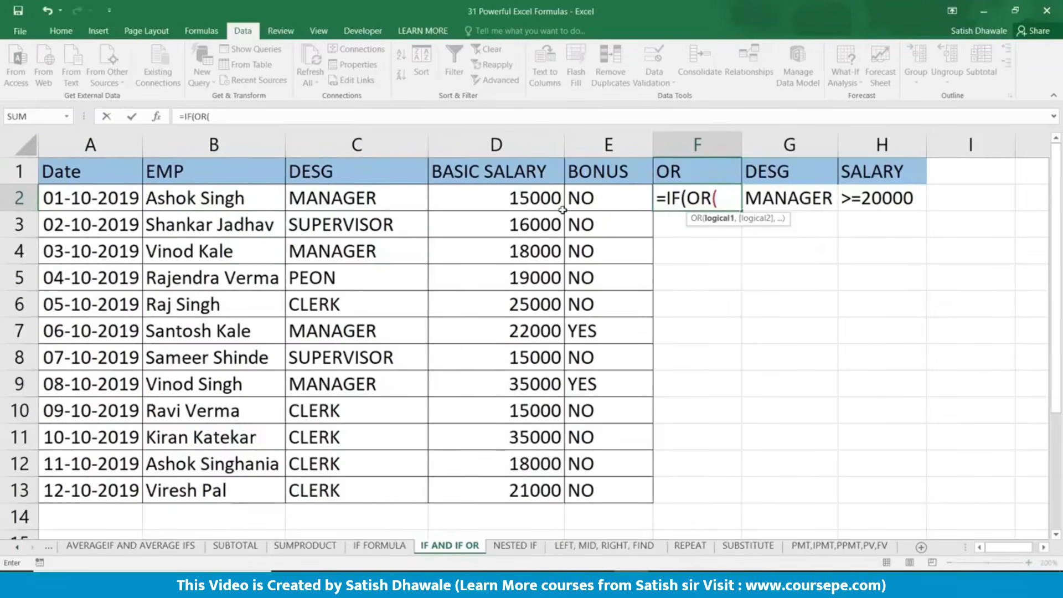
pyautogui.click(396, 199)
pyautogui.write('=')
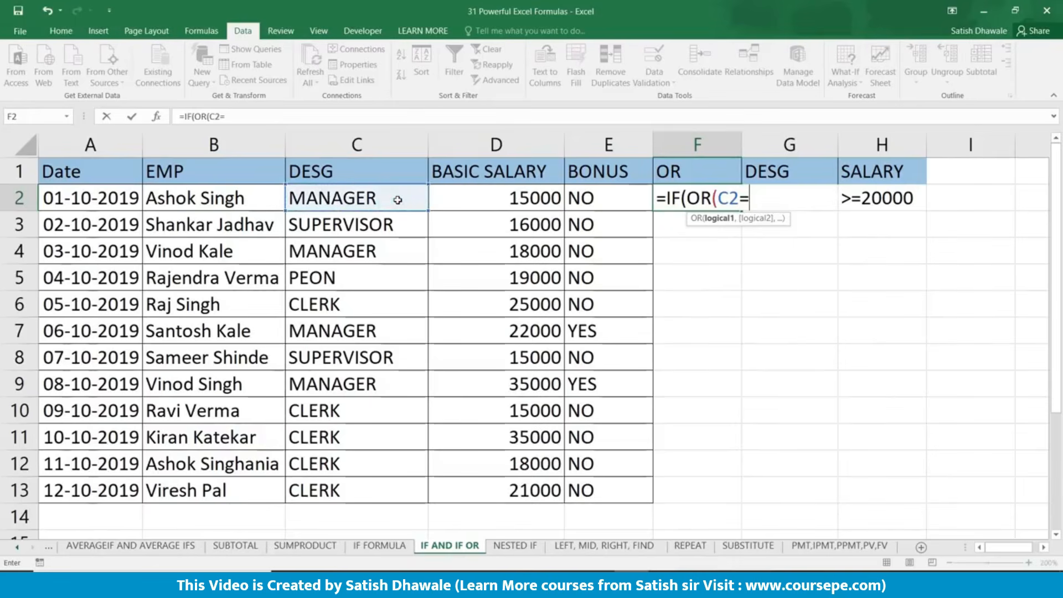
pyautogui.write('"')
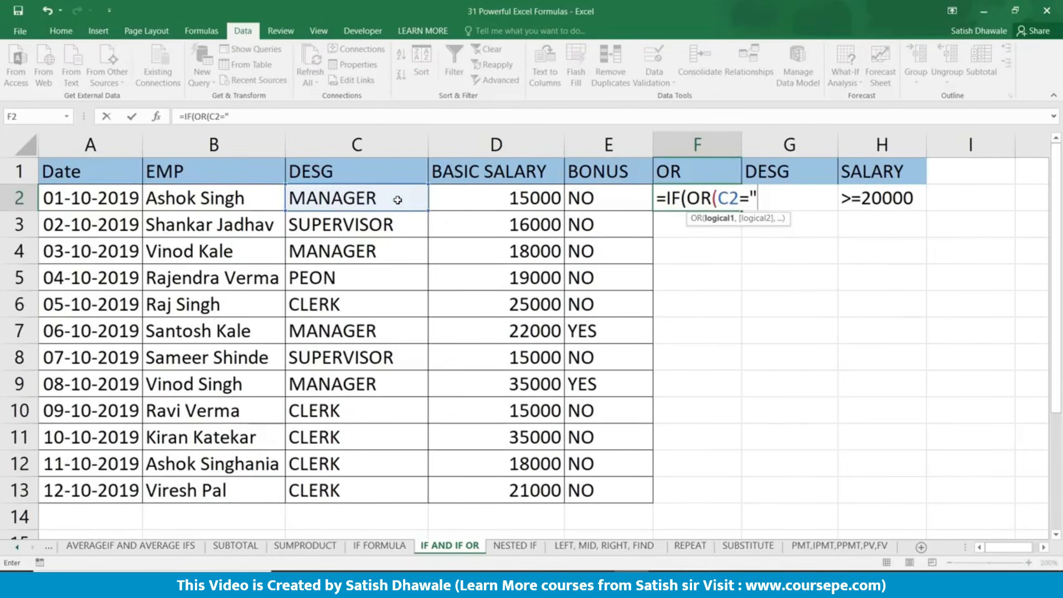
pyautogui.write('MANAGER",')
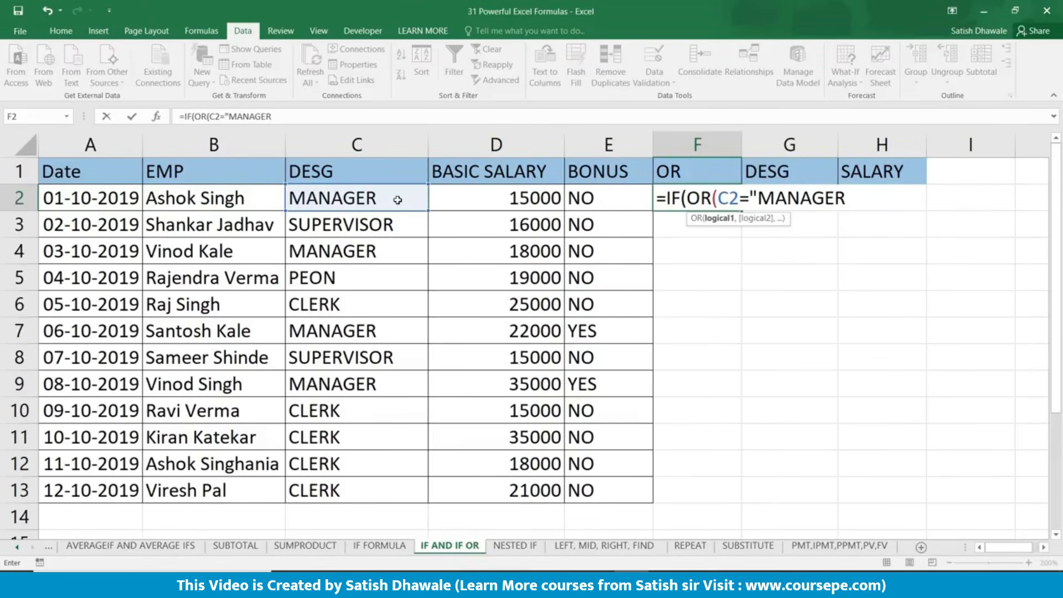
pyautogui.click(463, 199)
pyautogui.write('>=')
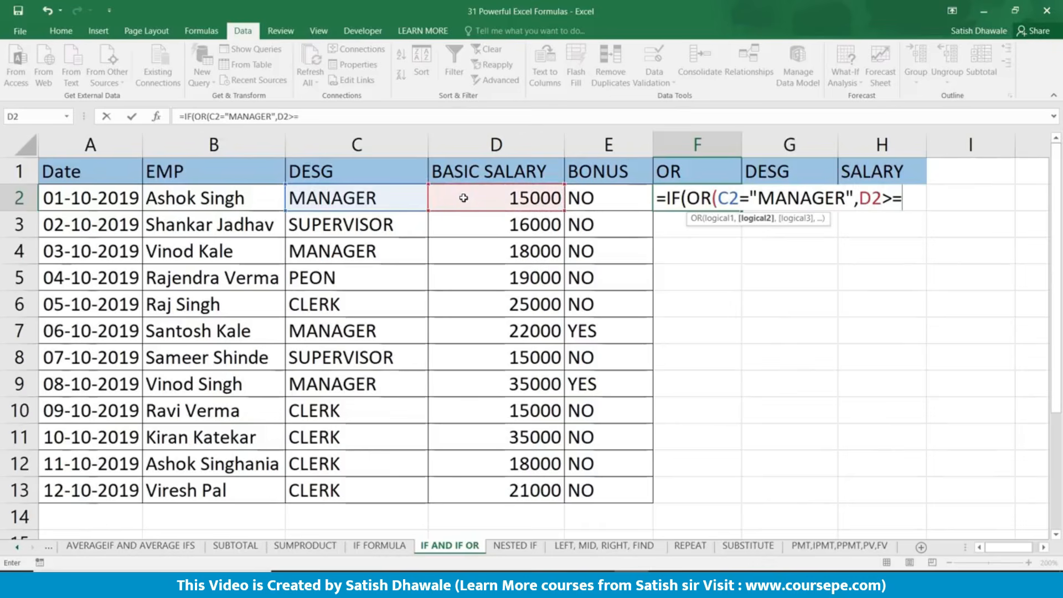
pyautogui.write('20000')
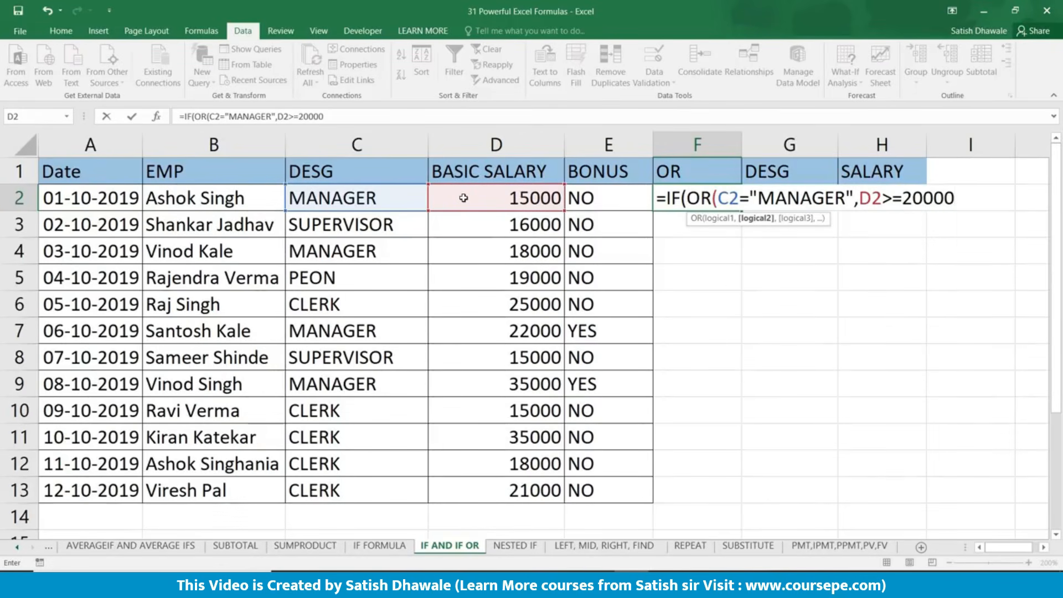
pyautogui.write('),')
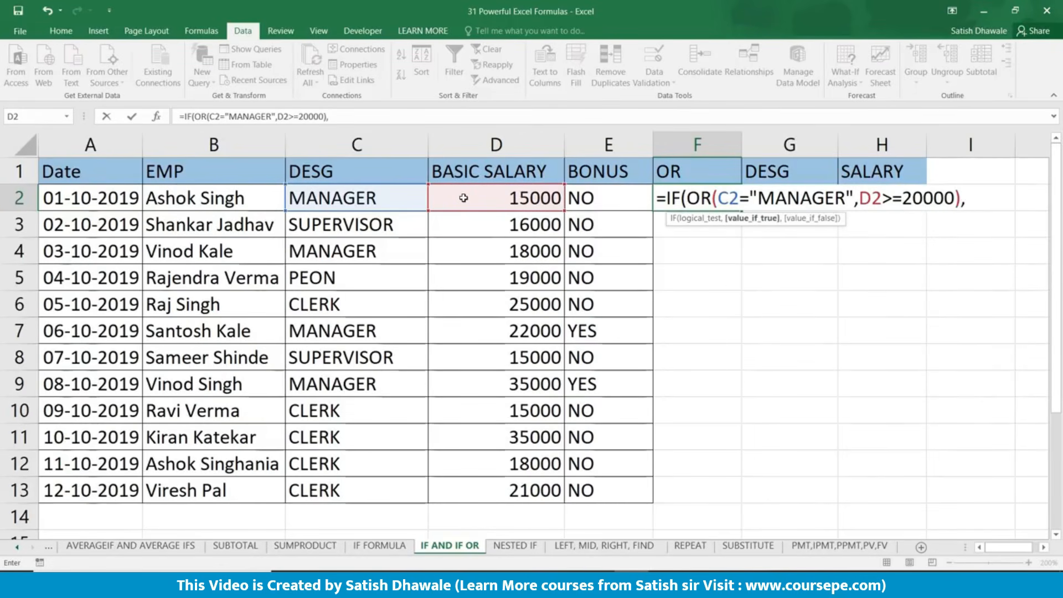
# Step: Complete the F2 formula with "YES" if true and "NO" if false, and fill it down the OR column to F13
pyautogui.write('"YES","NO')
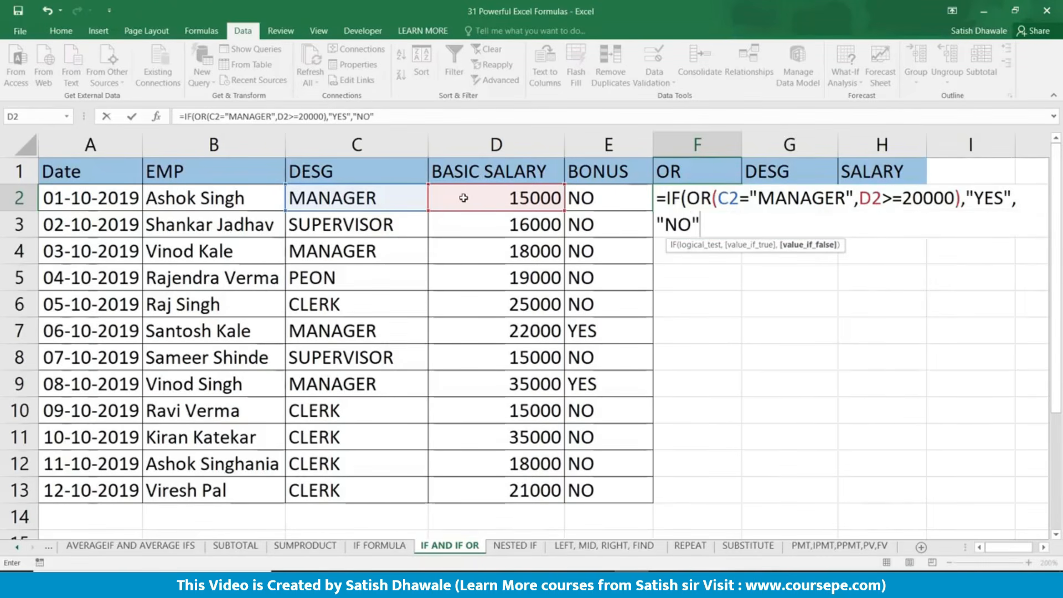
pyautogui.press('Return')
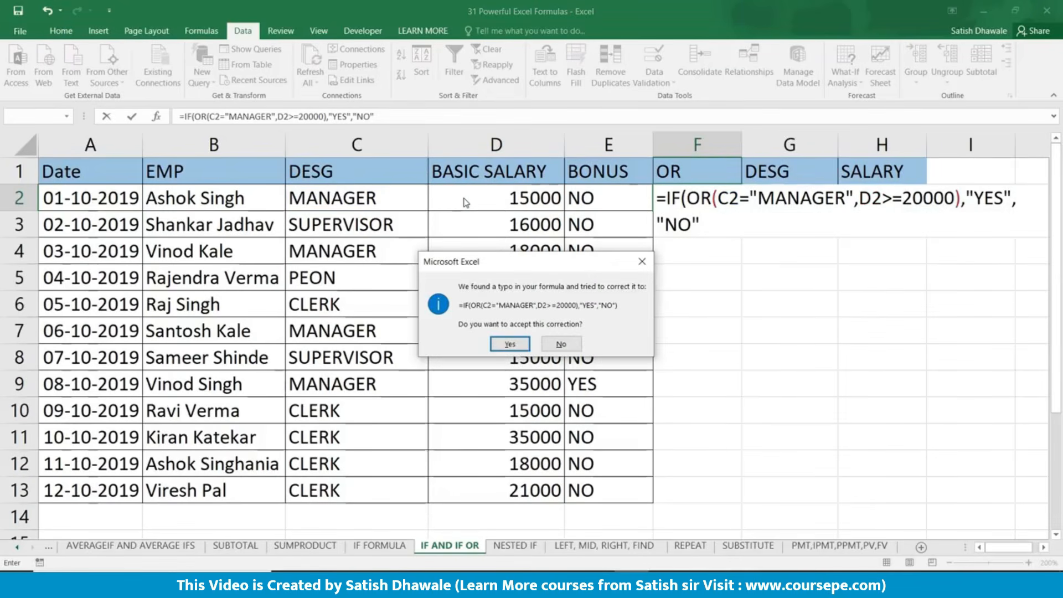
pyautogui.press('Return')
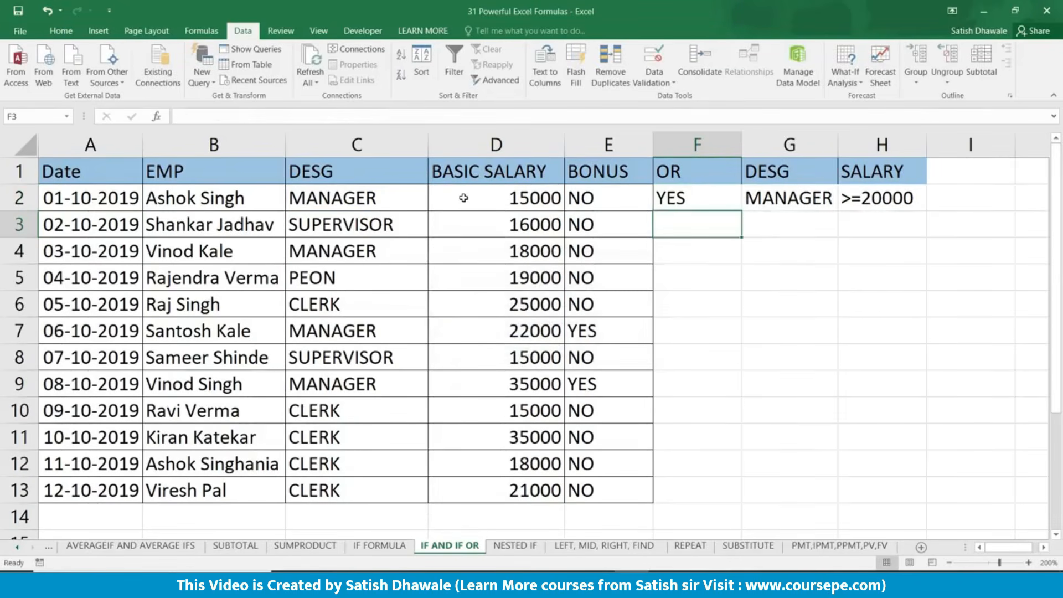
pyautogui.click(733, 206)
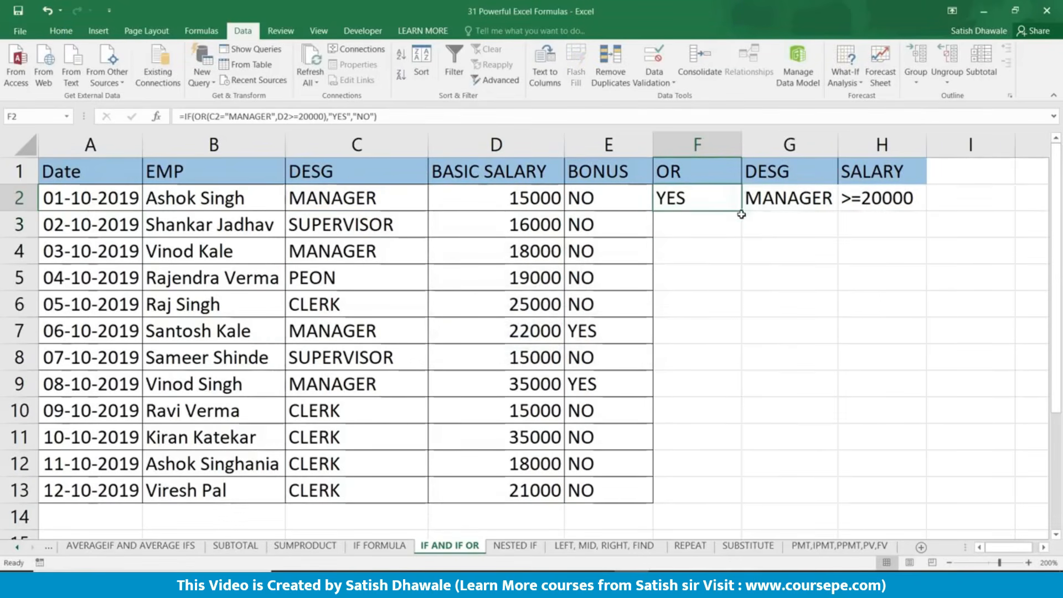
pyautogui.doubleClick(739, 201)
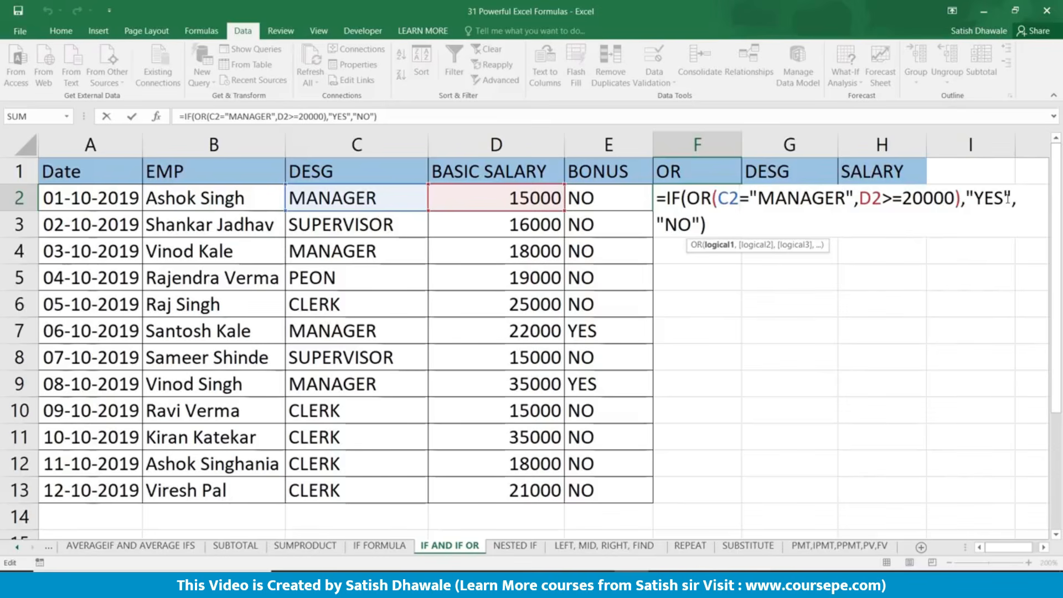
pyautogui.press('Return')
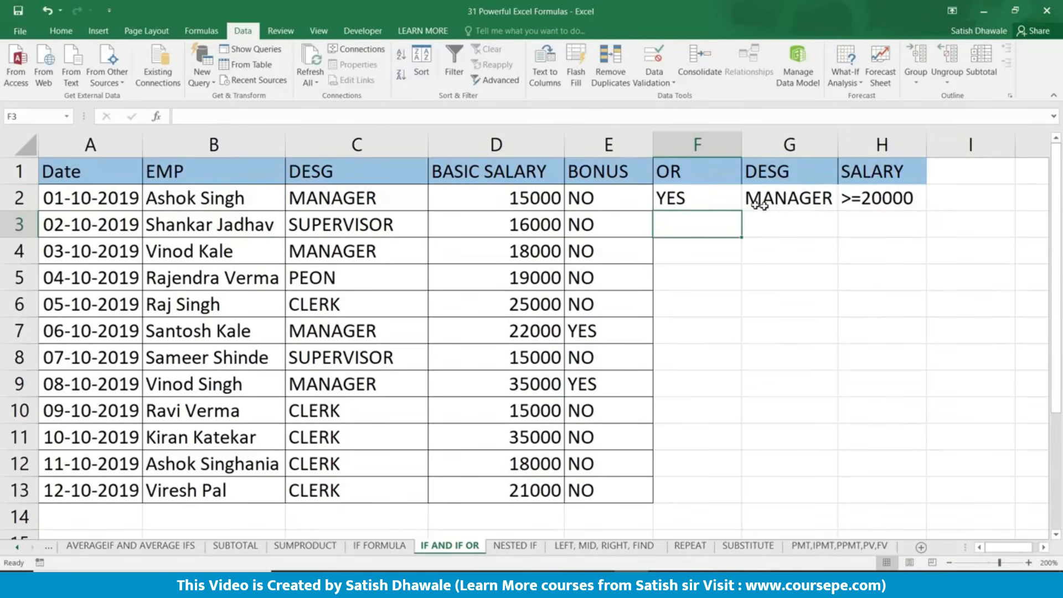
pyautogui.click(731, 206)
pyautogui.doubleClick(740, 211)
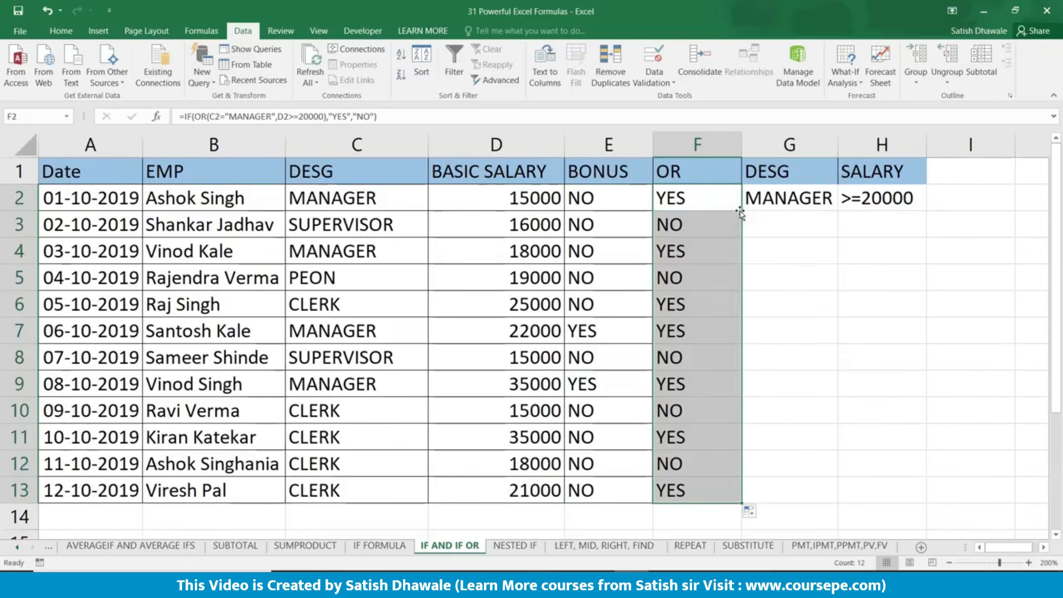
# Step: Check the OR results in rows 2 to 4 against each row's designation and basic salary
pyautogui.click(541, 198)
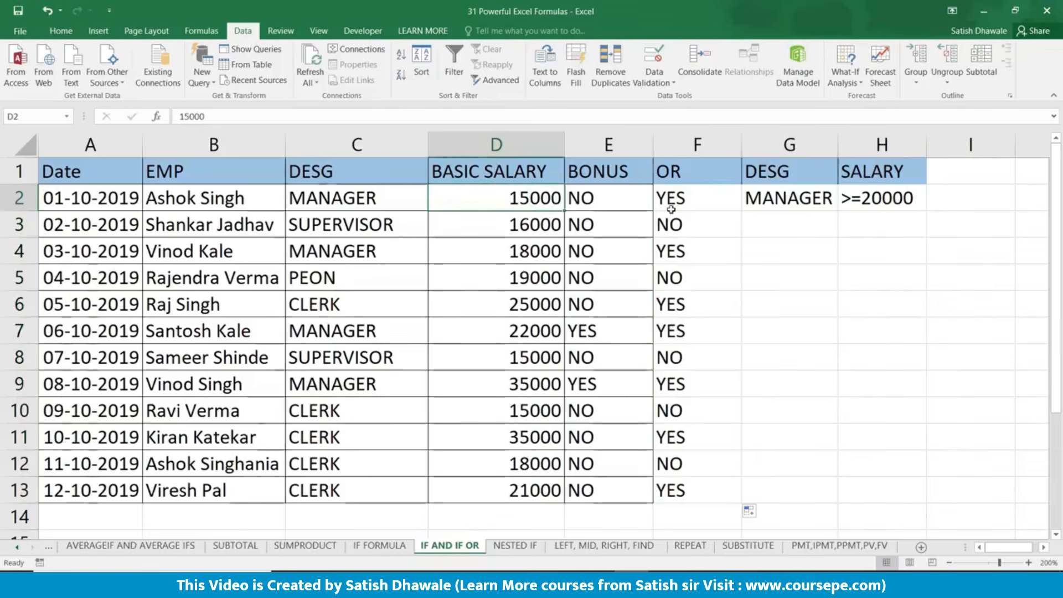
pyautogui.click(688, 223)
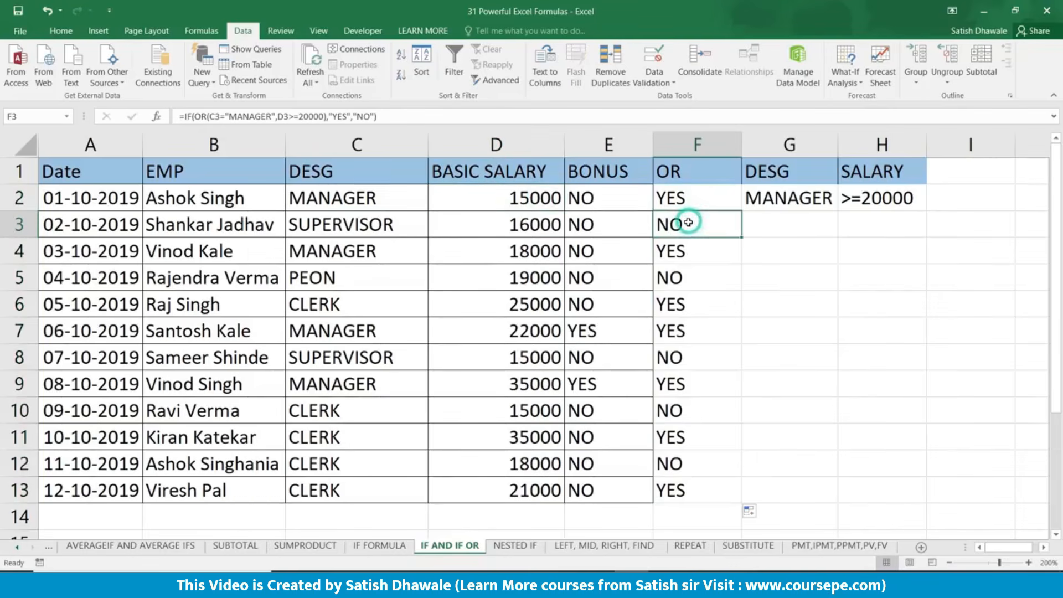
pyautogui.click(377, 225)
pyautogui.click(484, 224)
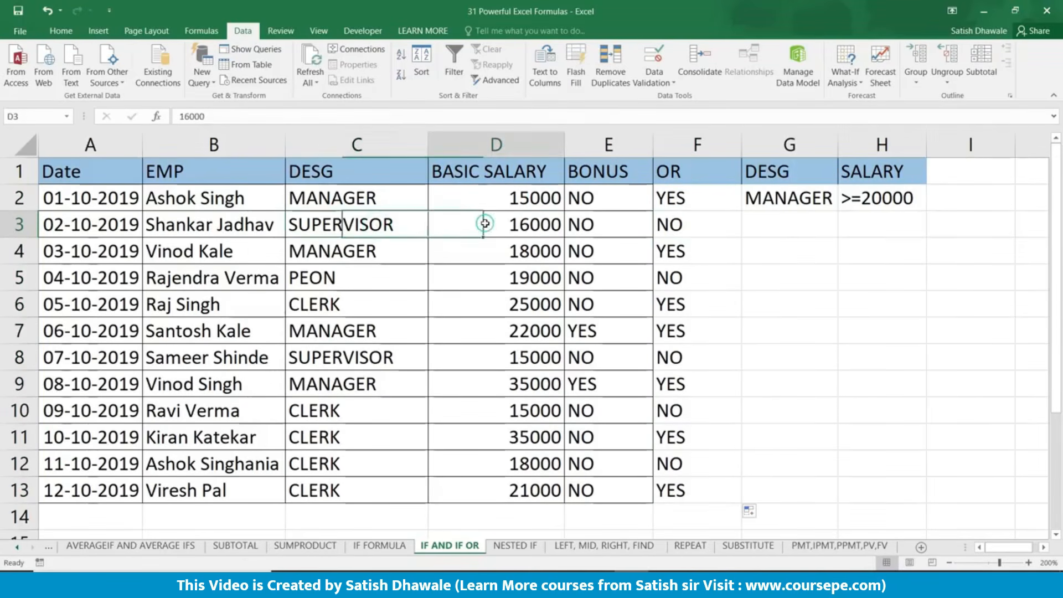
pyautogui.click(664, 253)
pyautogui.click(392, 249)
pyautogui.click(483, 255)
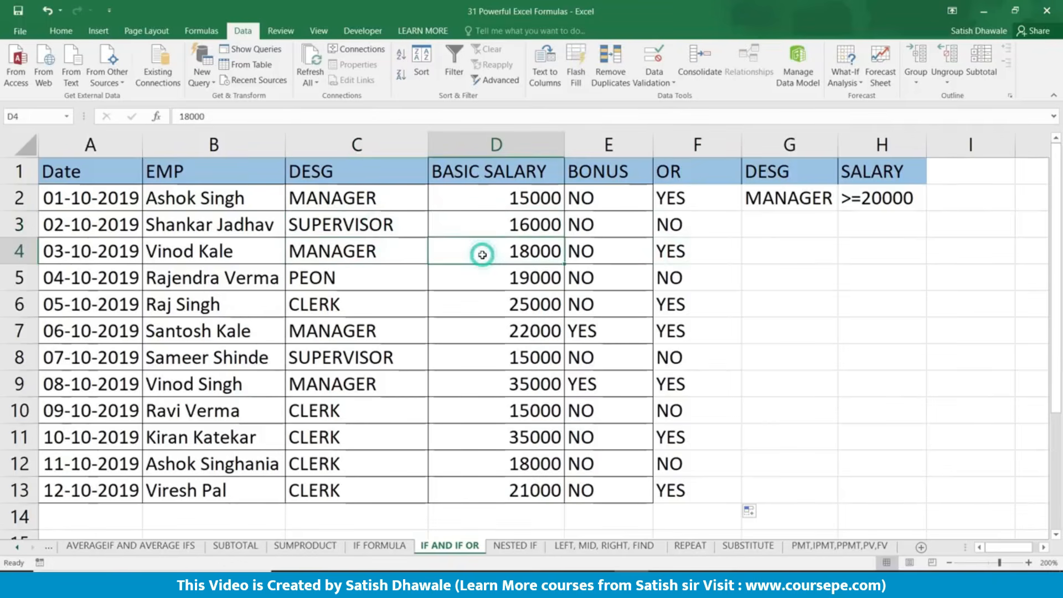
pyautogui.click(391, 251)
# Step: Compare the designation and basic salary in rows 5 and 6 with their OR column results
pyautogui.click(391, 275)
pyautogui.click(496, 282)
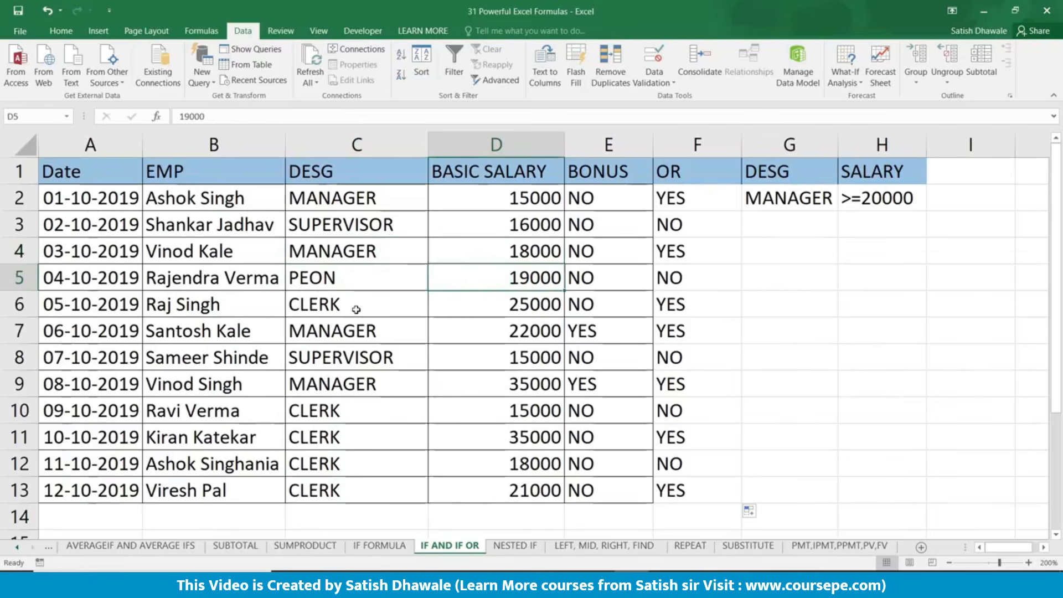
pyautogui.click(371, 284)
pyautogui.click(482, 283)
pyautogui.click(410, 304)
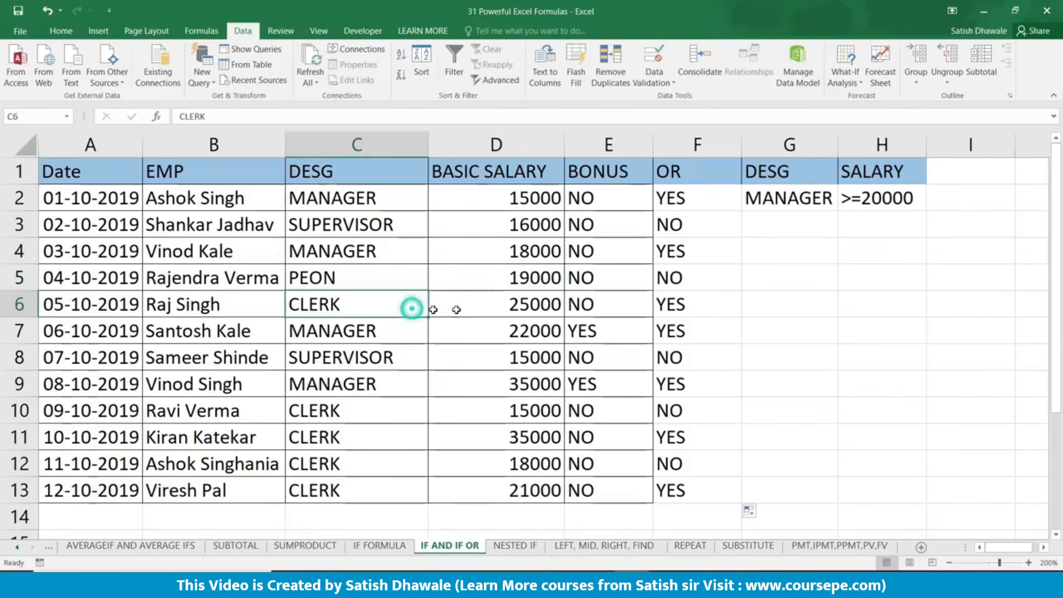
pyautogui.click(486, 304)
pyautogui.click(685, 311)
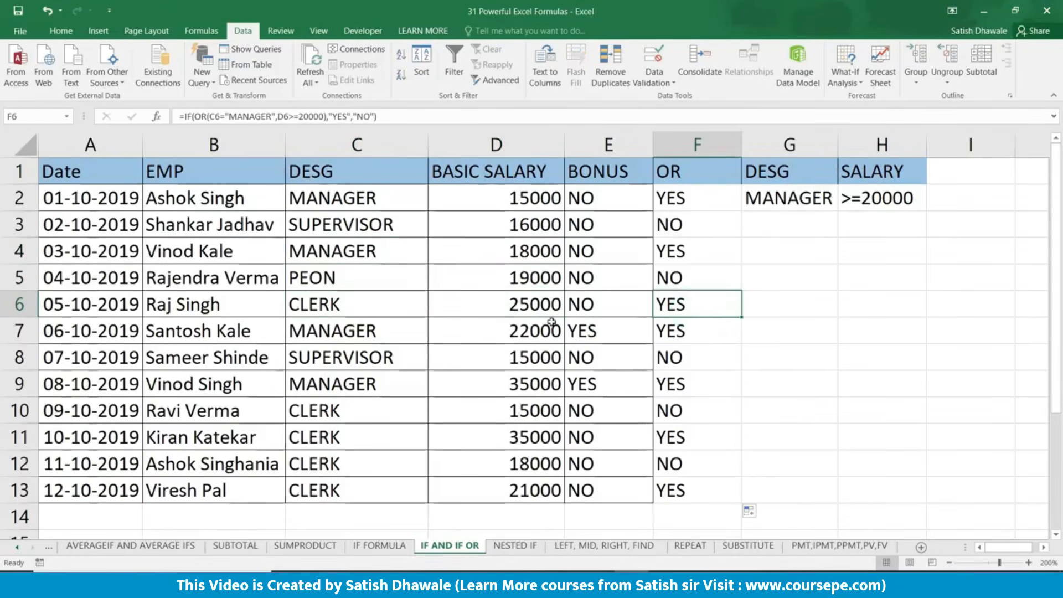
pyautogui.click(506, 305)
pyautogui.click(387, 300)
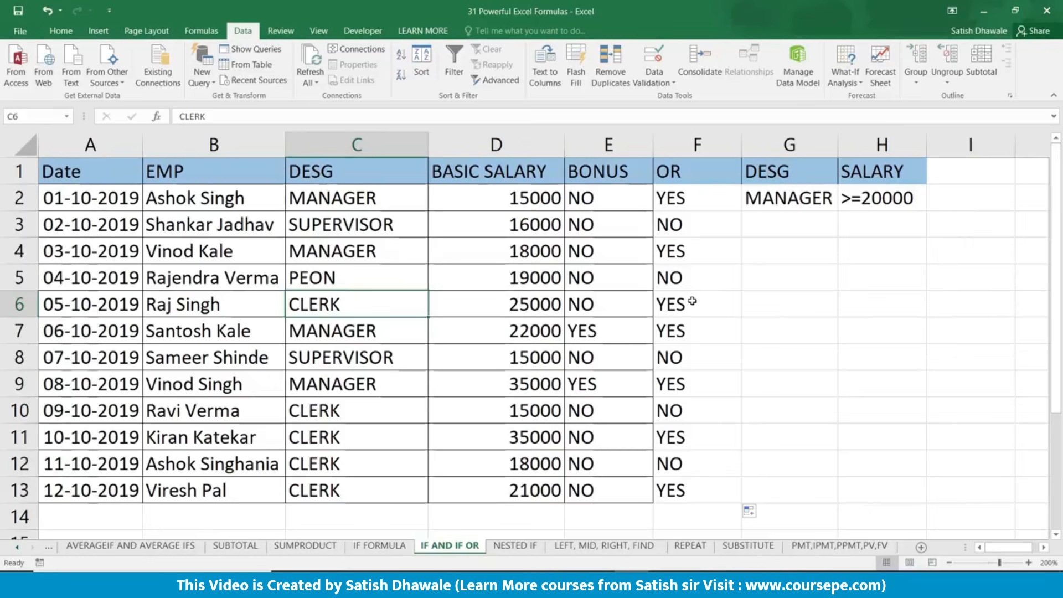
# Step: On the NESTED IF sheet, enter MANAGER in G1 and its bonus amount 5000 in G2
pyautogui.click(520, 548)
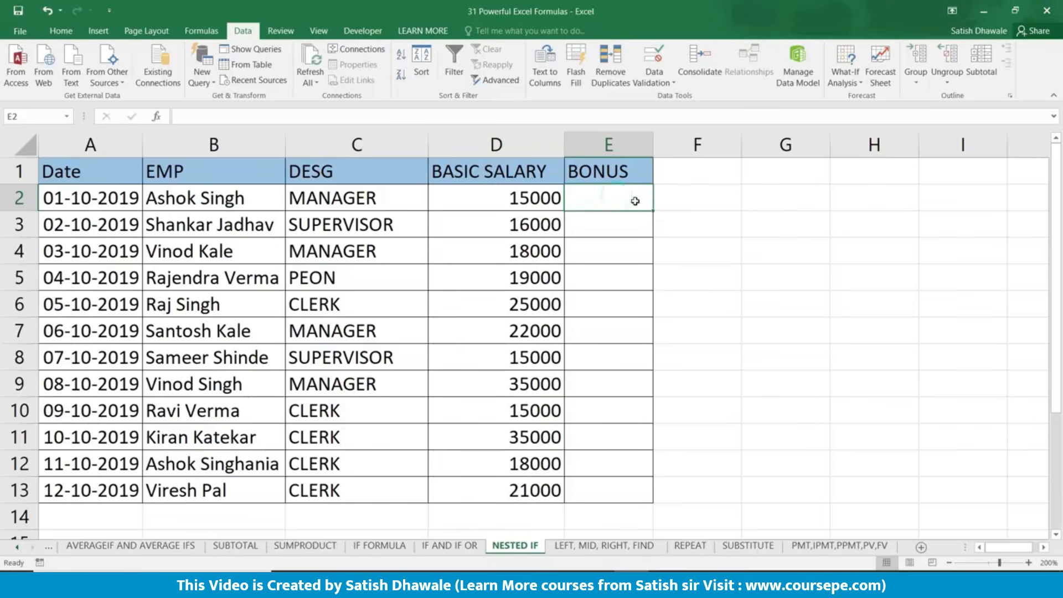
pyautogui.click(790, 173)
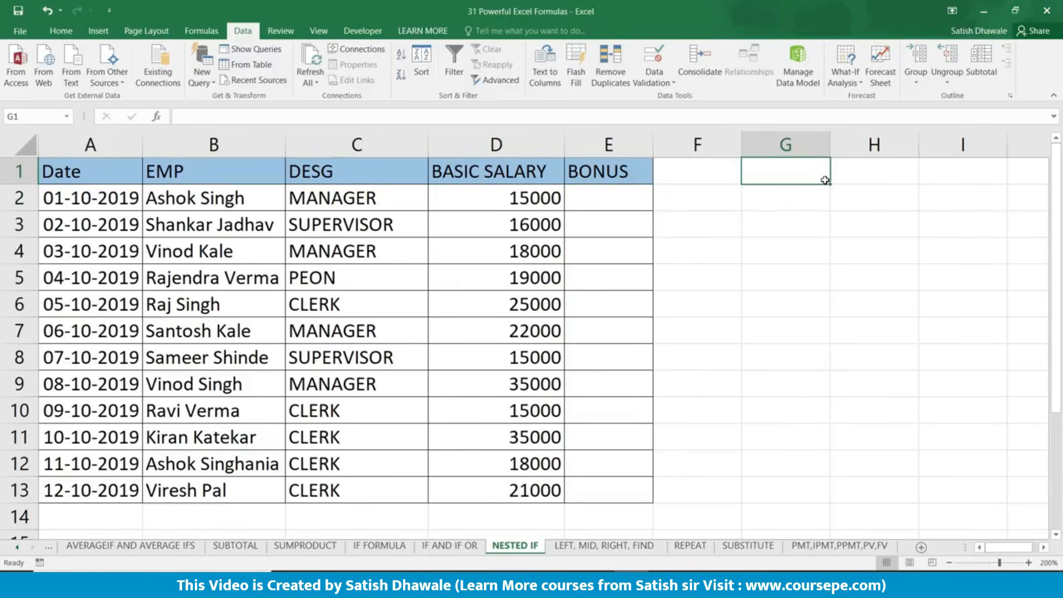
pyautogui.write('MANAGER')
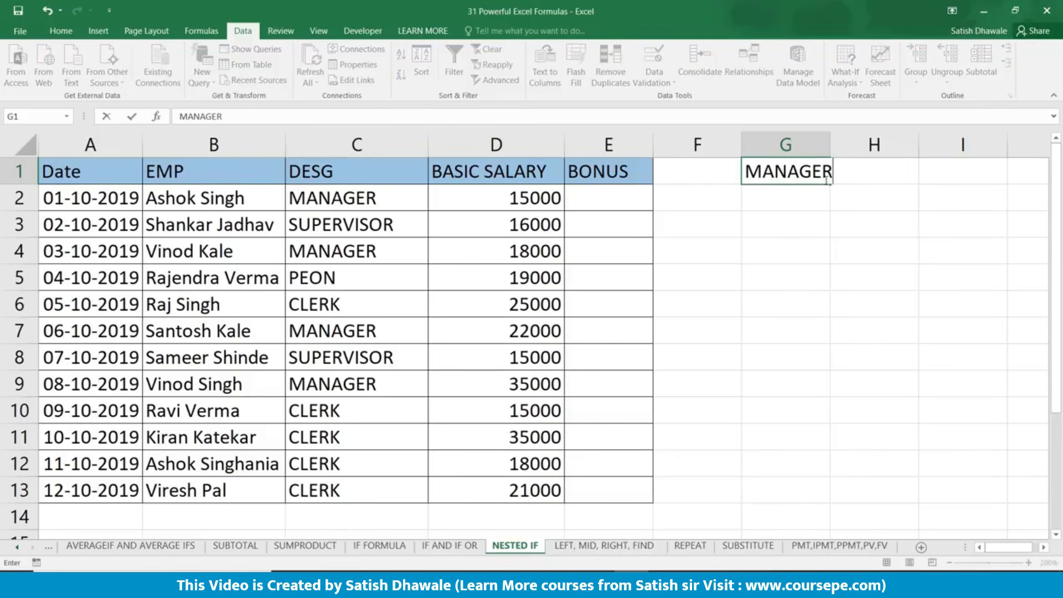
pyautogui.press('Return')
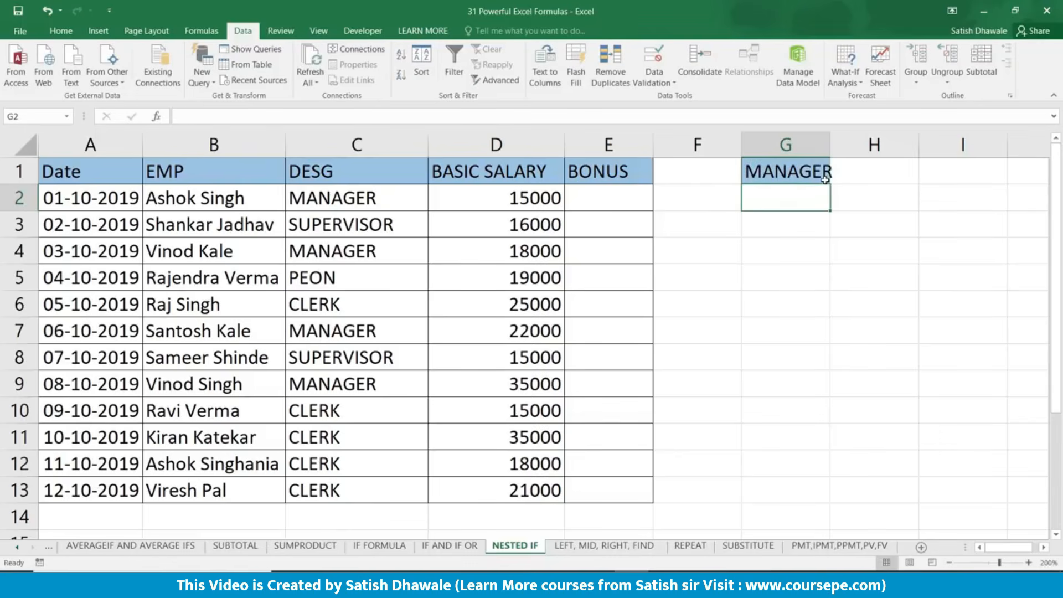
pyautogui.write('50000')
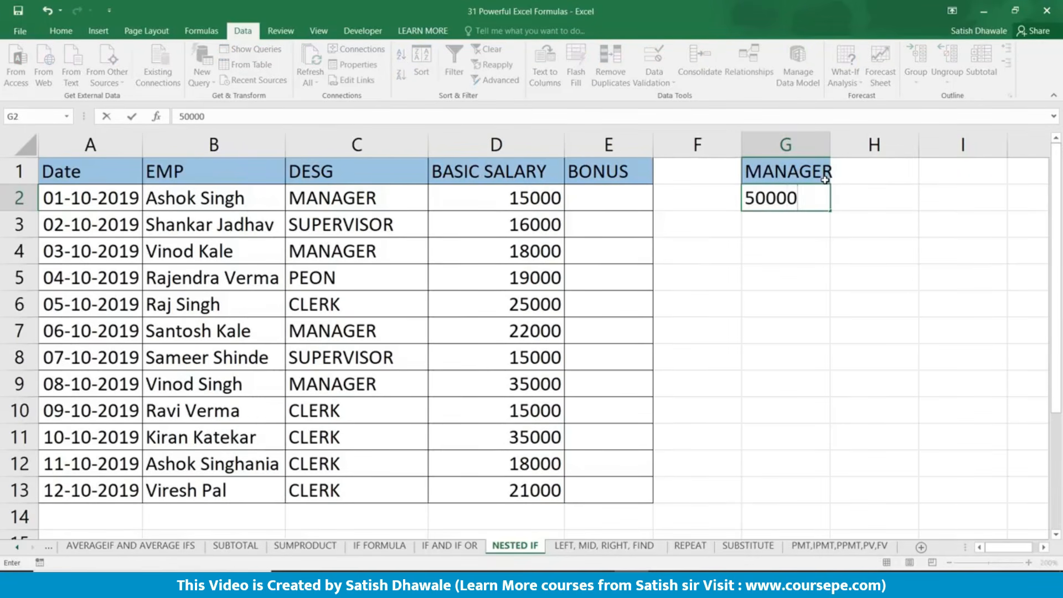
pyautogui.press('BackSpace')
pyautogui.press('Return')
# Step: Enter SUPERVISOR in G3 and 3000 in G4, and widen column G to fit its text
pyautogui.write('SU')
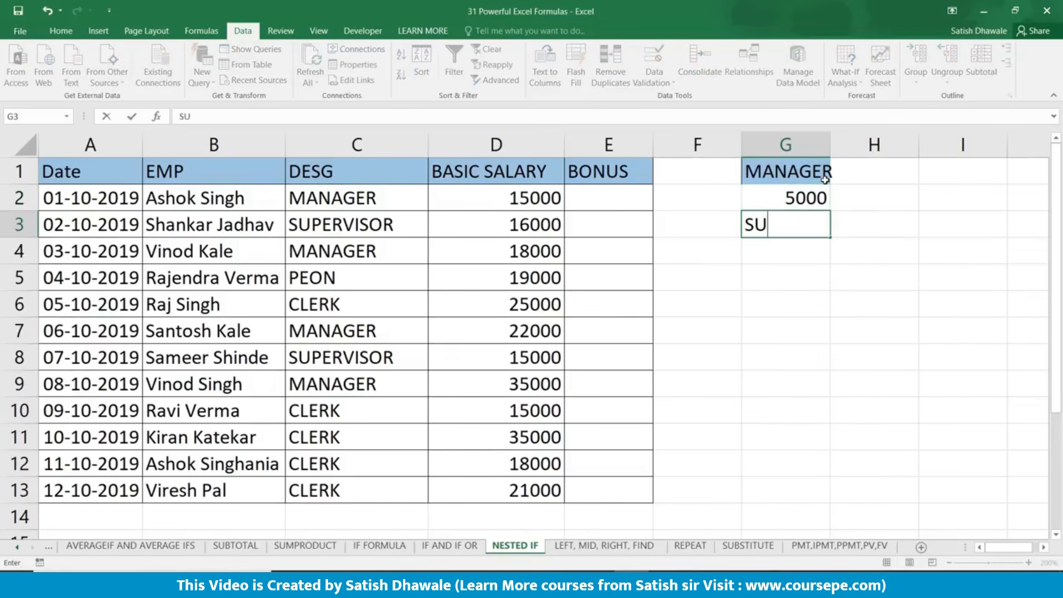
pyautogui.write('PERVISOR')
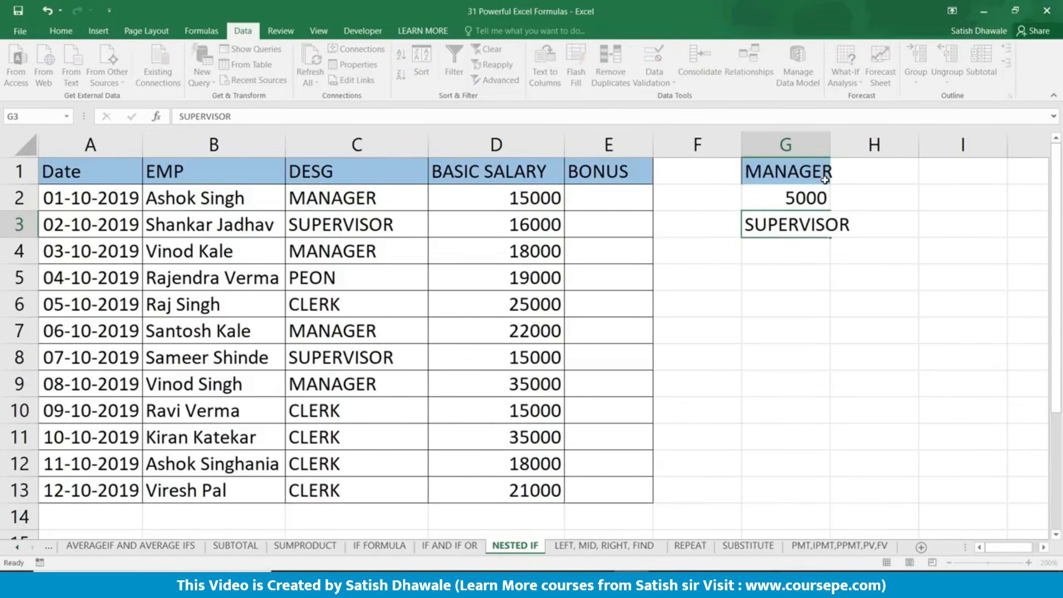
pyautogui.press('Return')
pyautogui.doubleClick(831, 146)
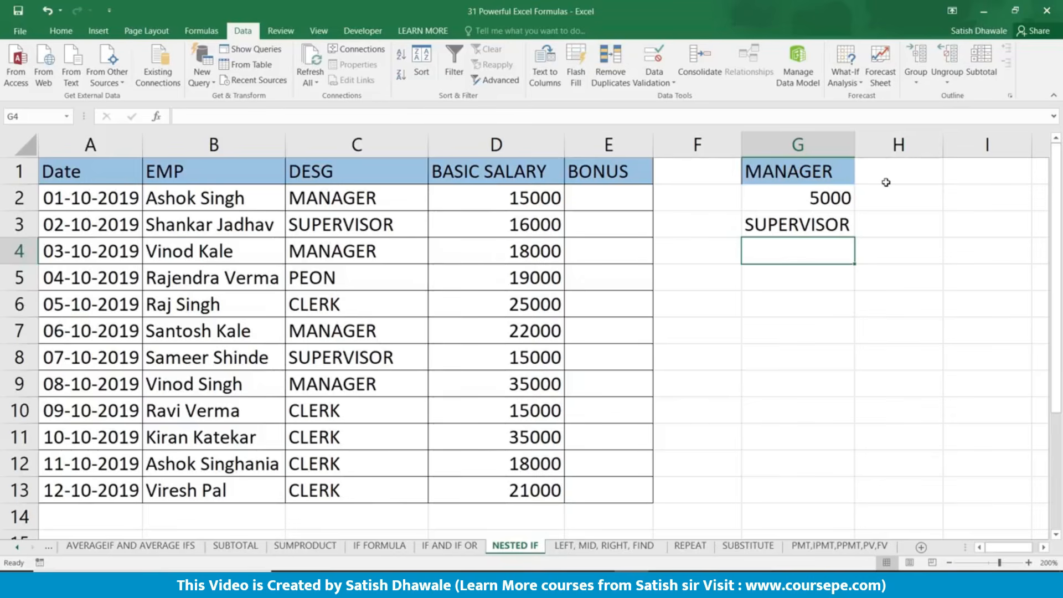
pyautogui.write('7')
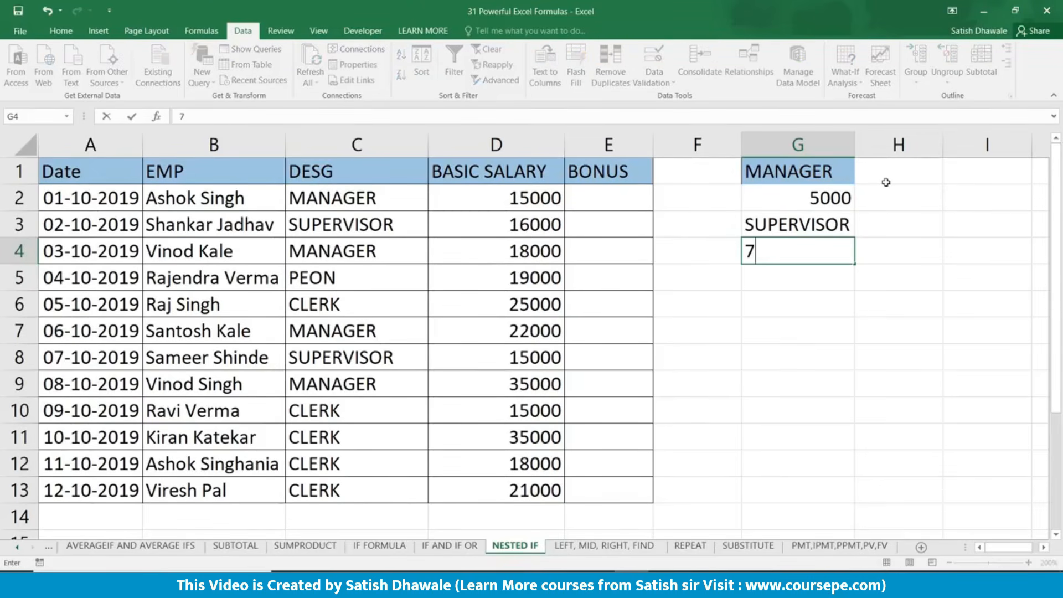
pyautogui.press('BackSpace')
pyautogui.write('3000')
pyautogui.press('Return')
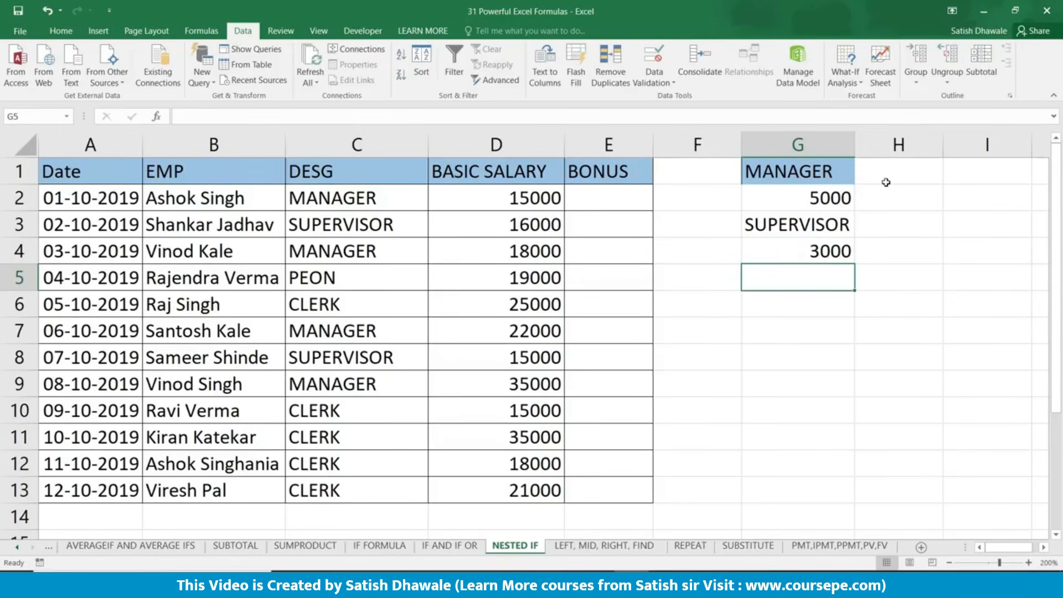
# Step: Extend the criteria list with CLERK in G5, 2500 in G6, PEON in G7 and 2000 in G8
pyautogui.write('CLE')
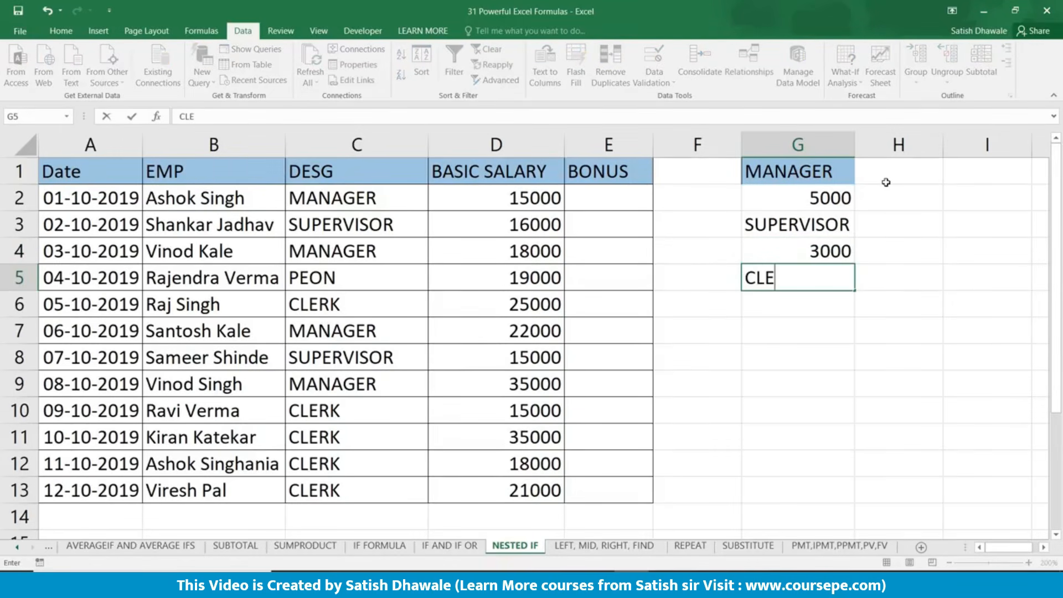
pyautogui.write('RK')
pyautogui.press('Return')
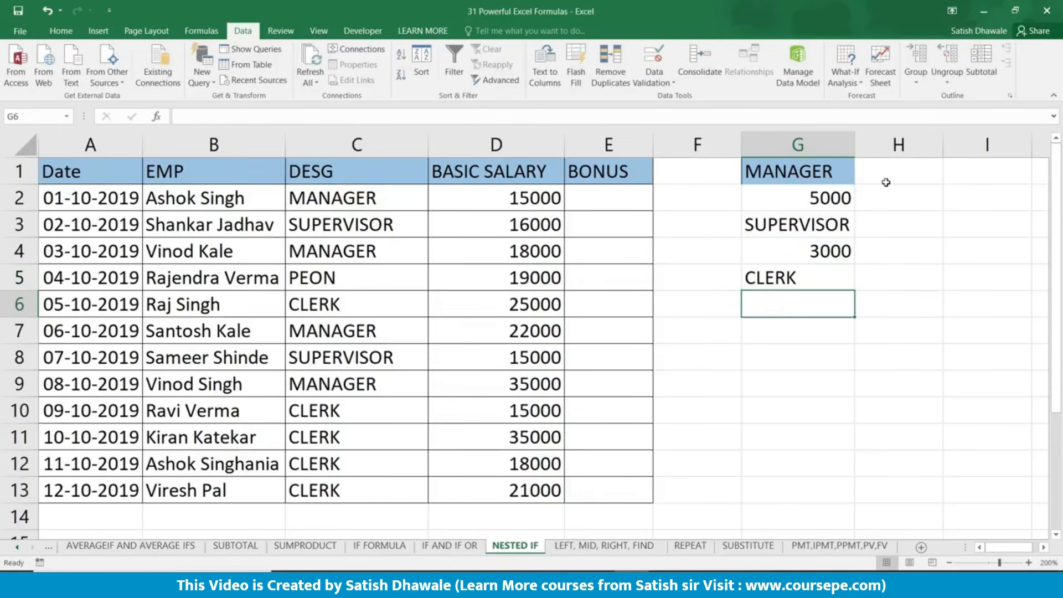
pyautogui.write('2500')
pyautogui.press('Return')
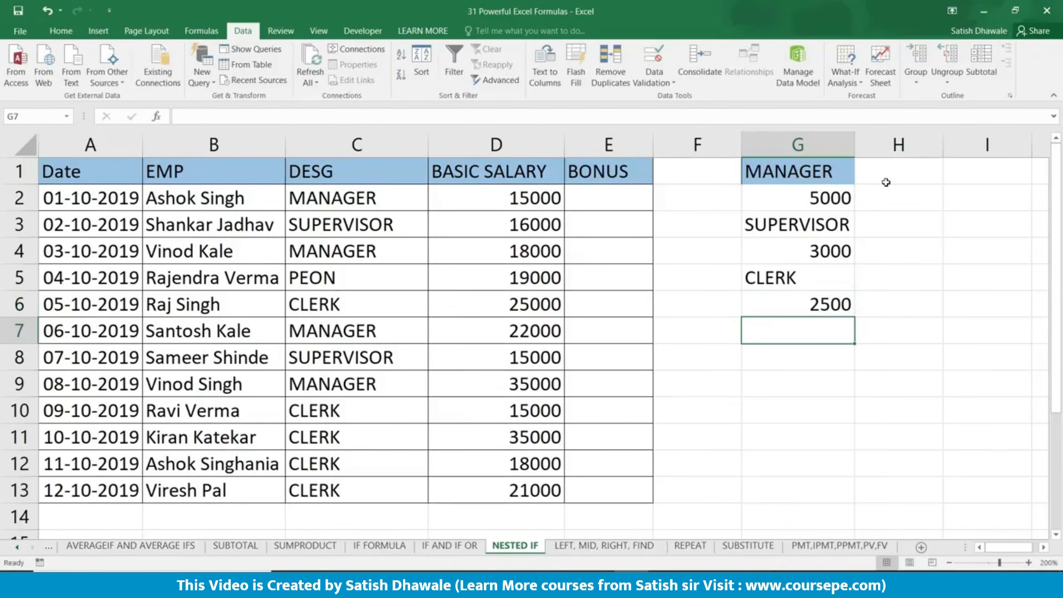
pyautogui.write('PEON')
pyautogui.press('Return')
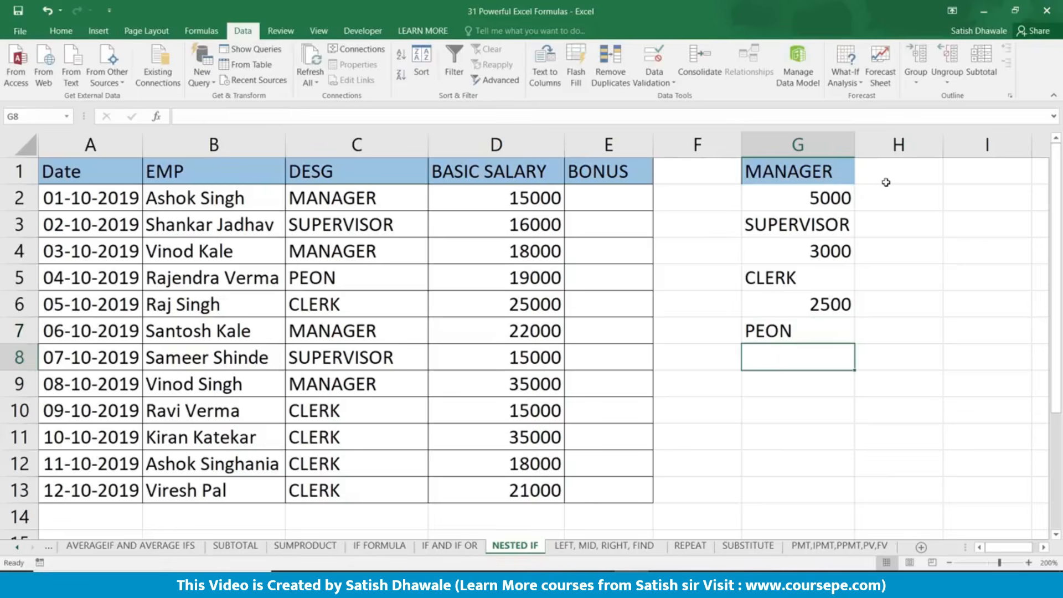
pyautogui.write('2000')
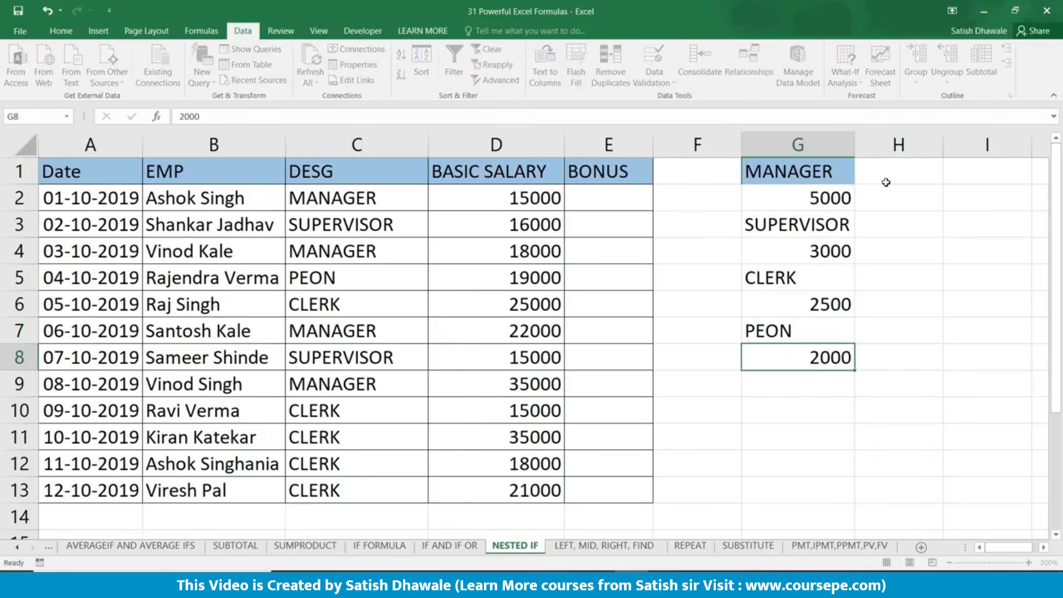
pyautogui.press('Return')
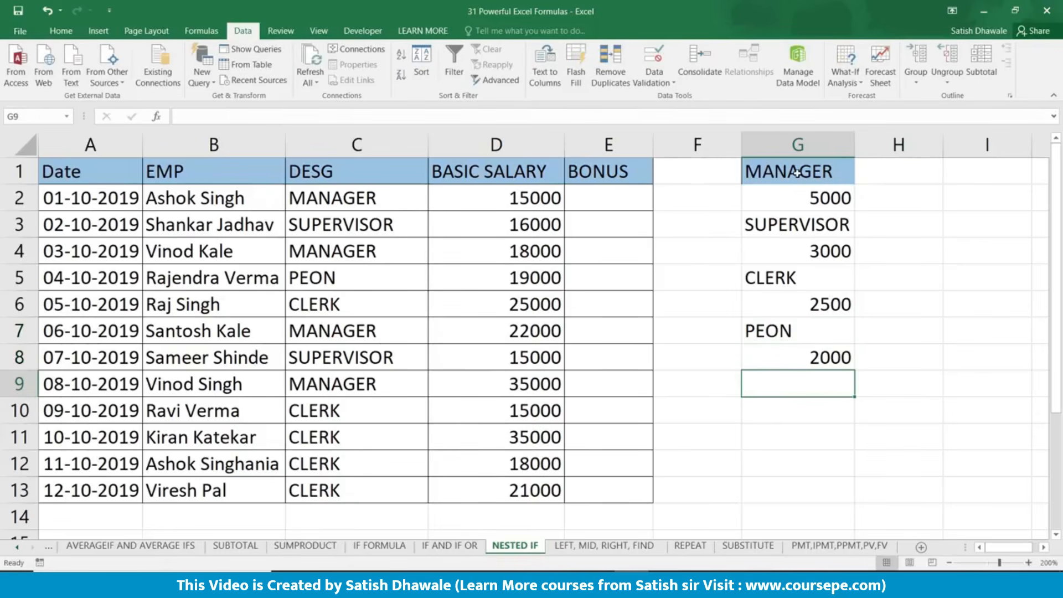
# Step: Review each designation and its bonus amount in the criteria list G1:G8 against the empty BONUS column
pyautogui.moveTo(796, 172); pyautogui.dragTo(813, 355)
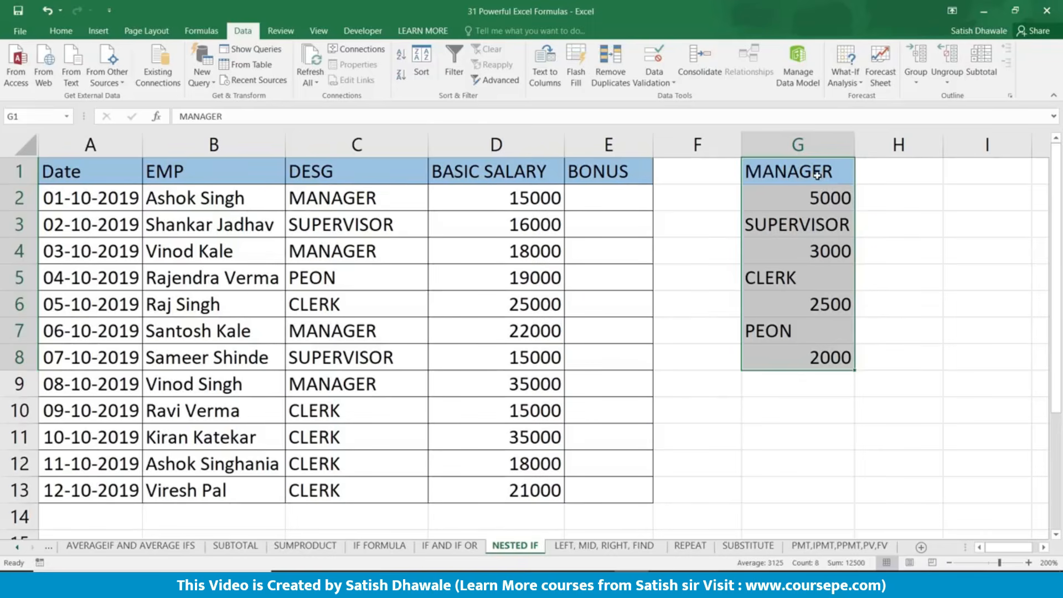
pyautogui.click(629, 197)
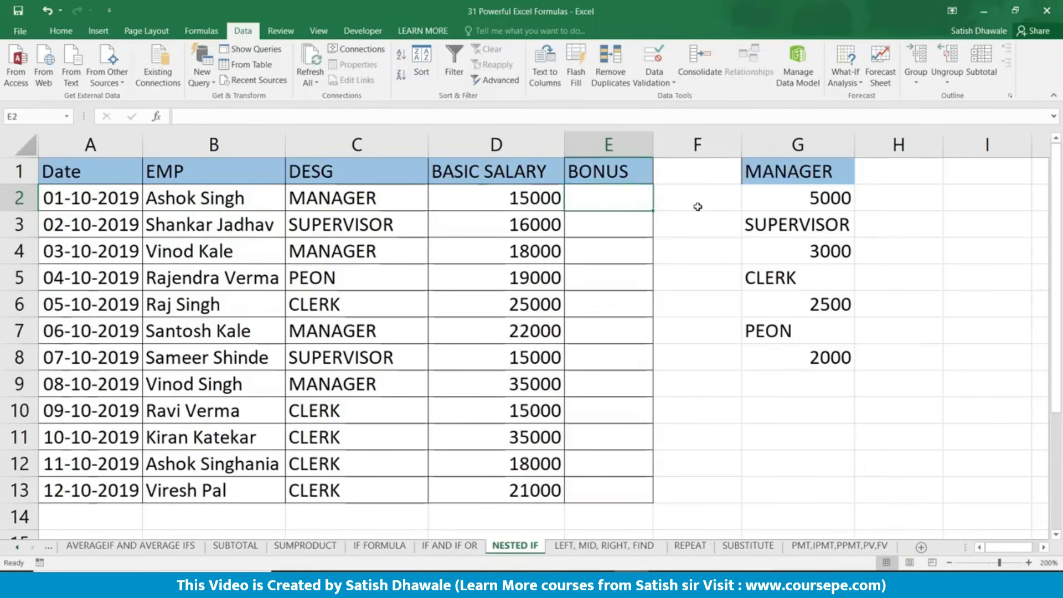
pyautogui.moveTo(819, 172); pyautogui.dragTo(821, 350)
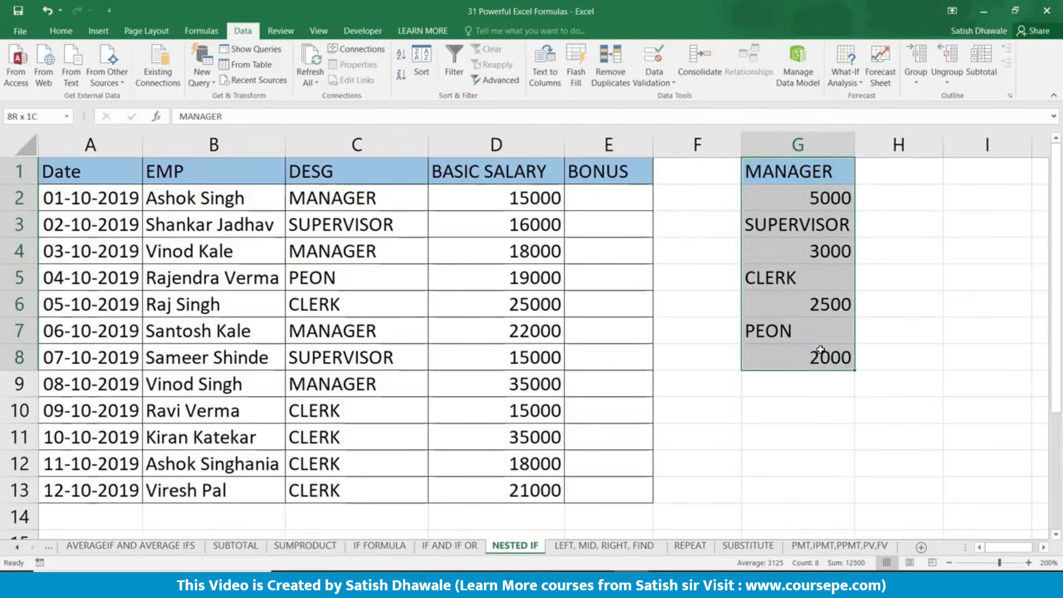
pyautogui.click(839, 197)
pyautogui.click(815, 227)
pyautogui.click(810, 252)
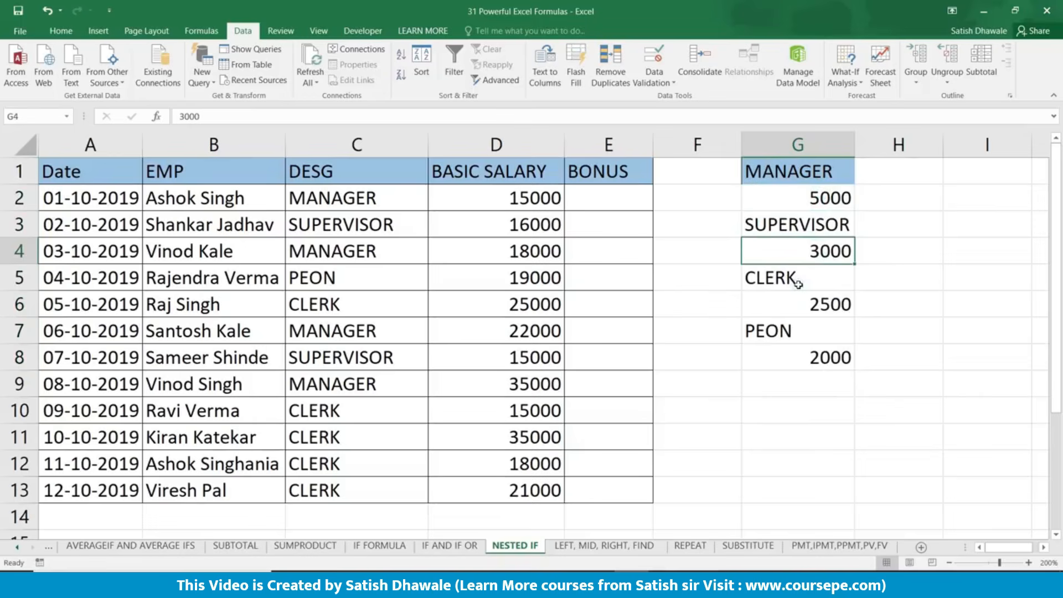
pyautogui.click(798, 284)
pyautogui.click(809, 302)
pyautogui.click(814, 355)
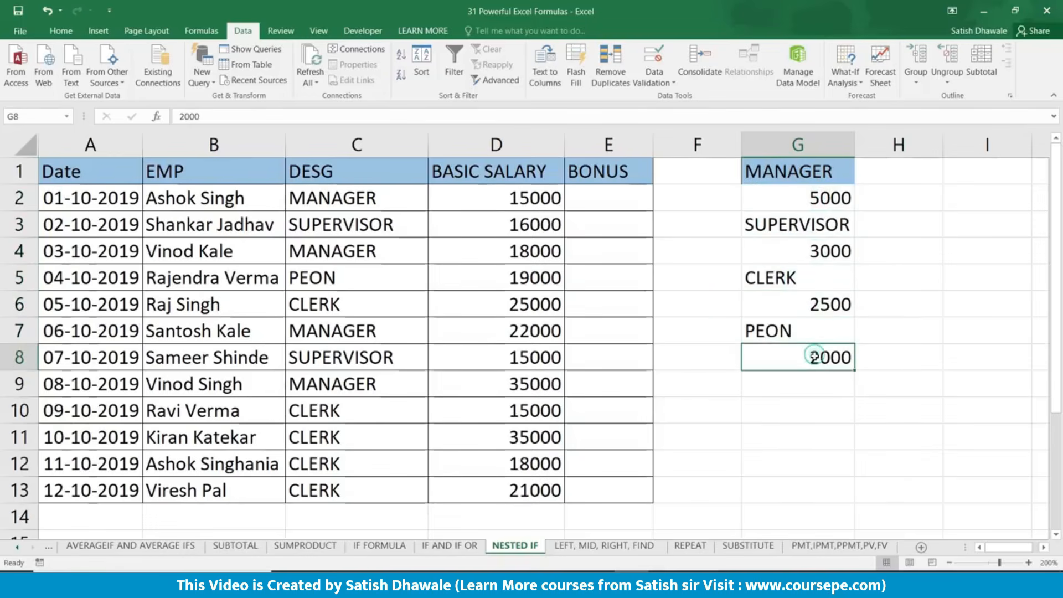
# Step: Move the four bonus amounts from column G into column H beside their designations, in H1, H3, H5 and H7
pyautogui.moveTo(827, 346); pyautogui.dragTo(935, 320)
pyautogui.click(829, 294)
pyautogui.moveTo(829, 293); pyautogui.dragTo(897, 277)
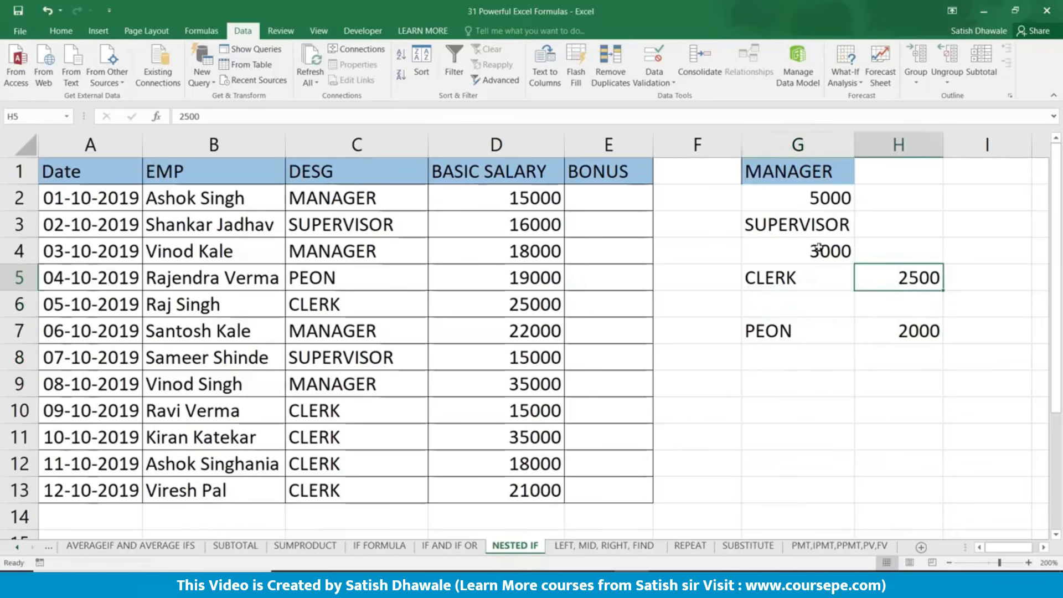
pyautogui.click(813, 237)
pyautogui.moveTo(838, 239); pyautogui.dragTo(897, 223)
pyautogui.click(815, 197)
pyautogui.moveTo(818, 186); pyautogui.dragTo(897, 172)
# Step: Start the E2 formula as =IF(C2="MANAGER",5000,IF( so a second IF begins in the false argument
pyautogui.click(616, 198)
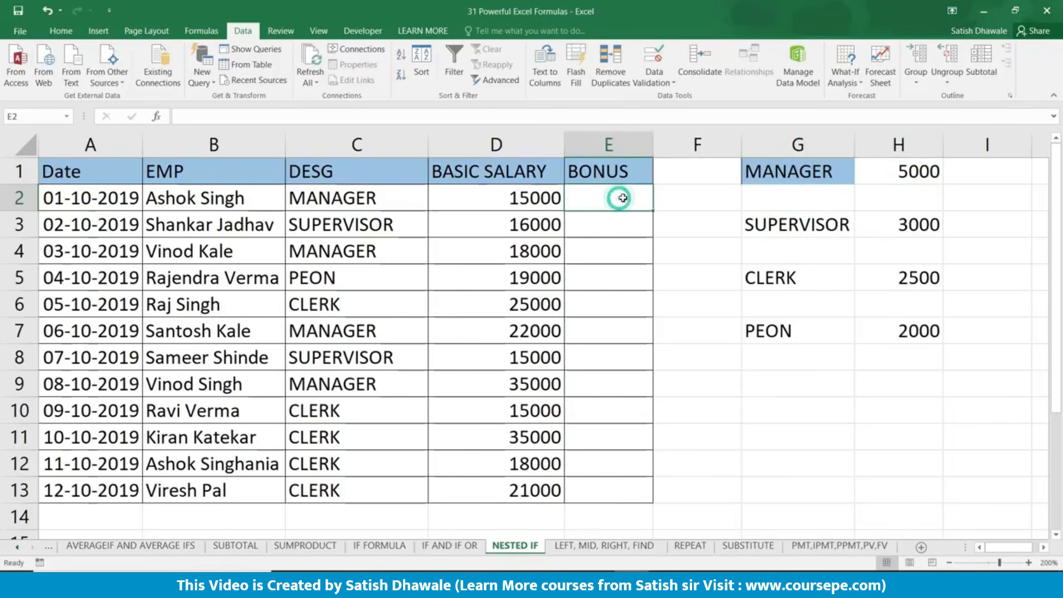
pyautogui.write('=IF(')
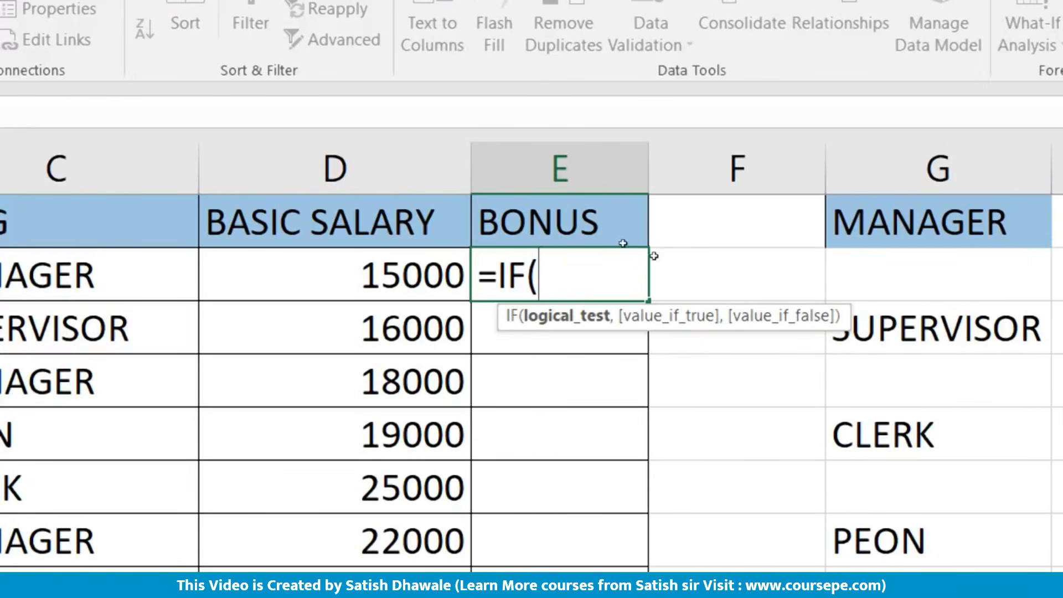
pyautogui.click(66, 275)
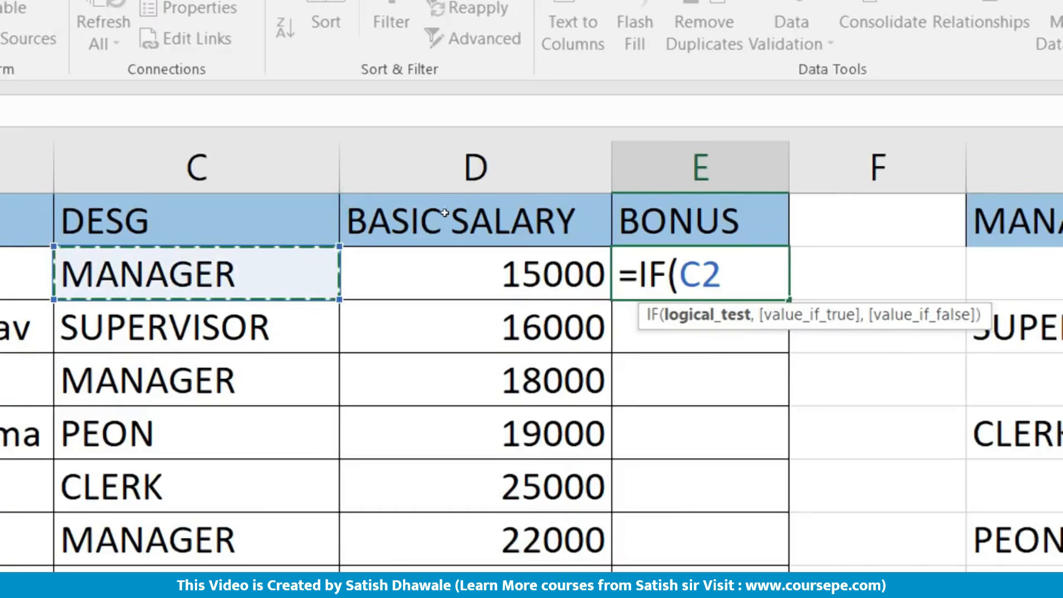
pyautogui.write('="MANAGER')
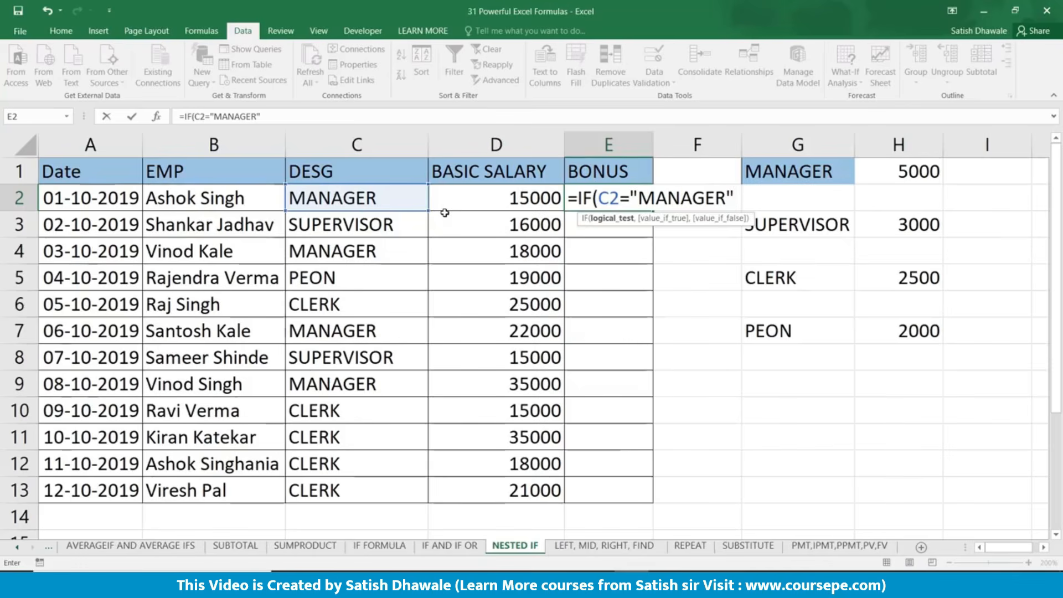
pyautogui.write('",')
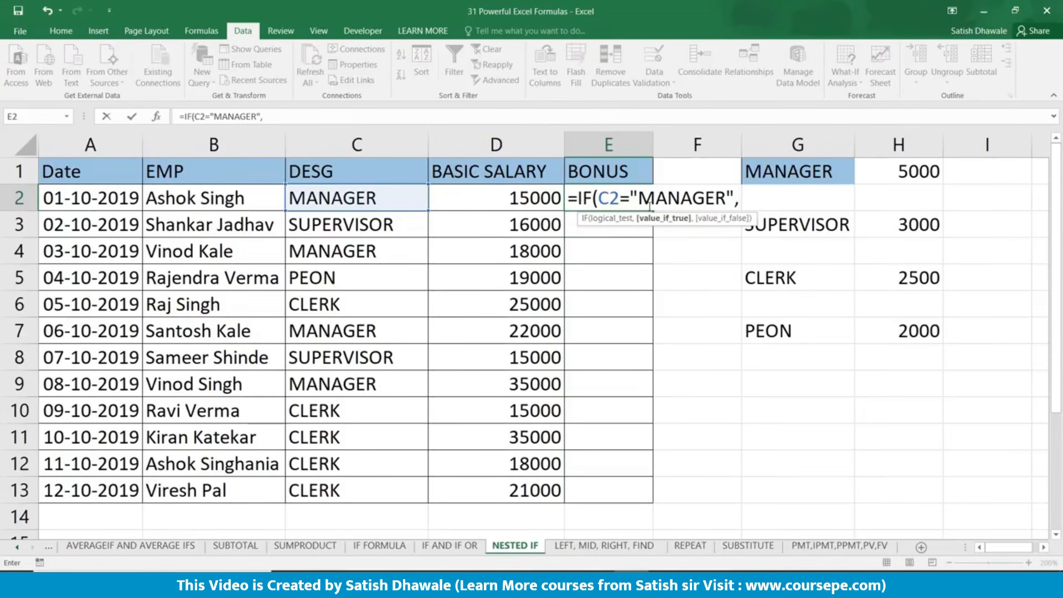
pyautogui.write('5000')
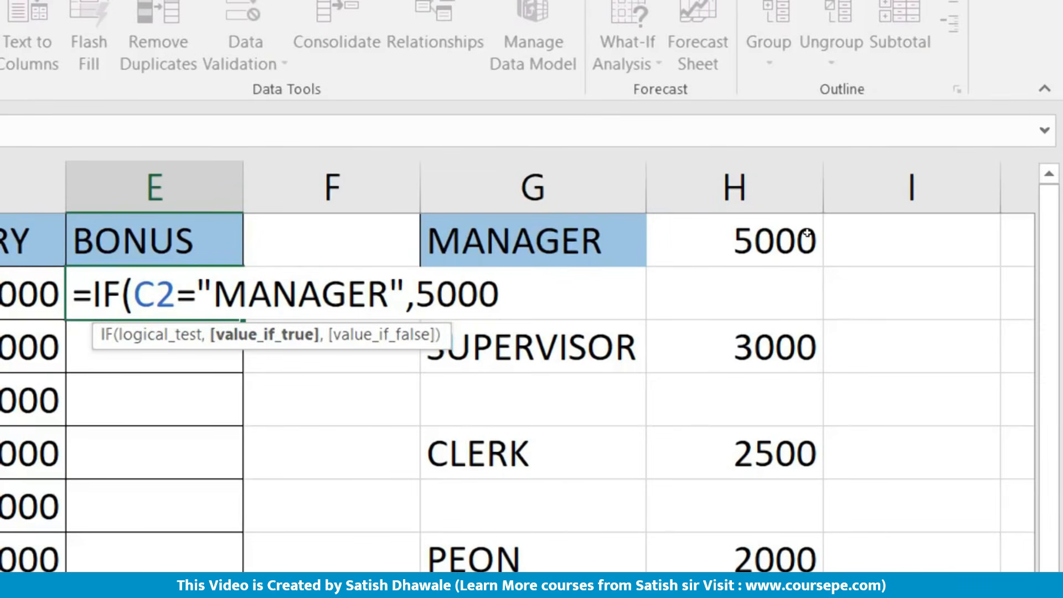
pyautogui.write(',IF(')
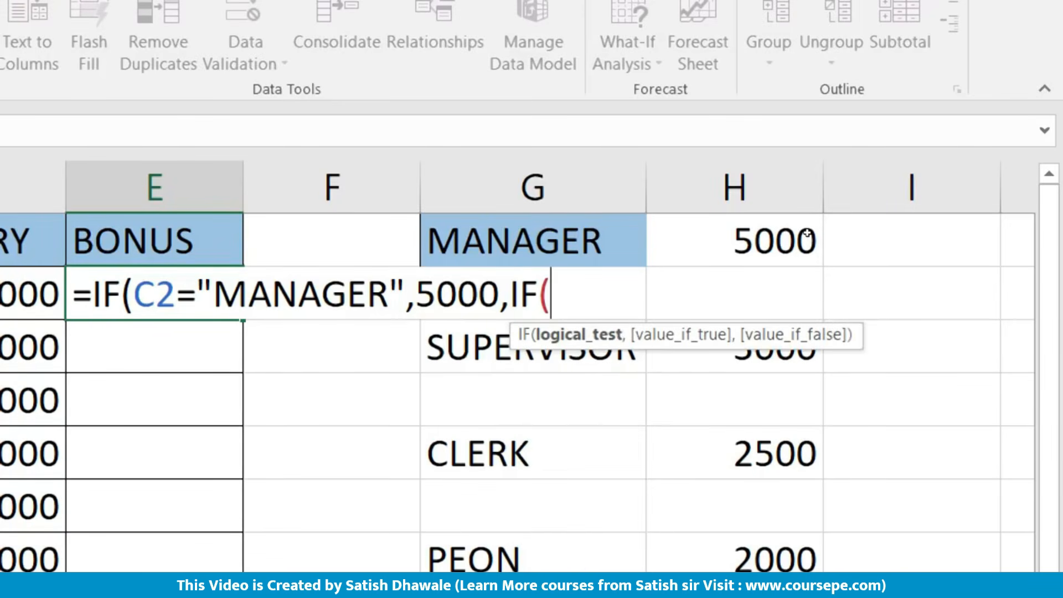
pyautogui.write('SUPER')
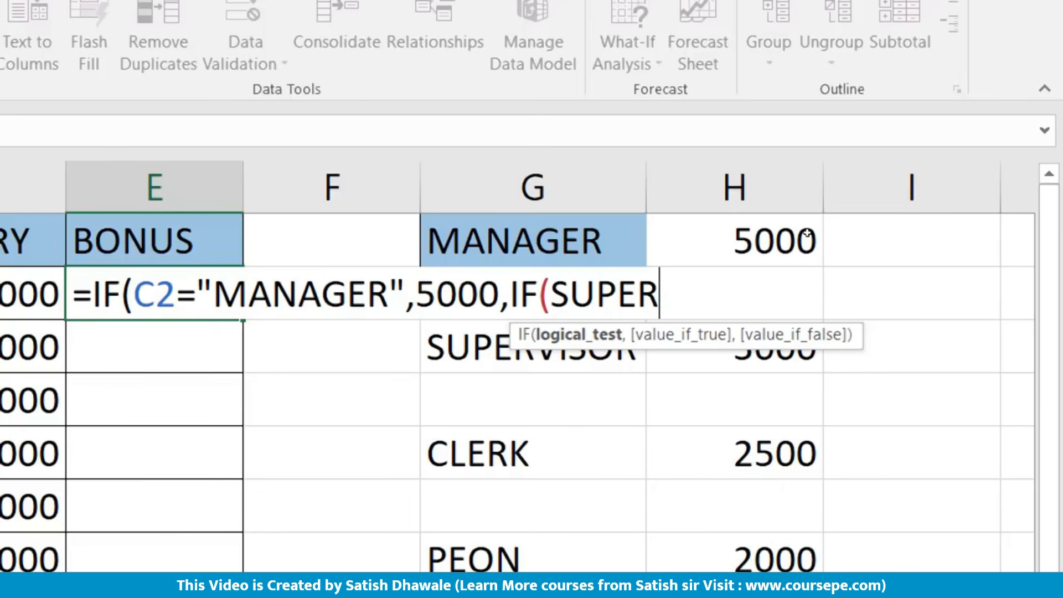
pyautogui.press('BackSpace')
pyautogui.press('BackSpace')
pyautogui.press('BackSpace')
pyautogui.press('BackSpace')
pyautogui.press('BackSpace')
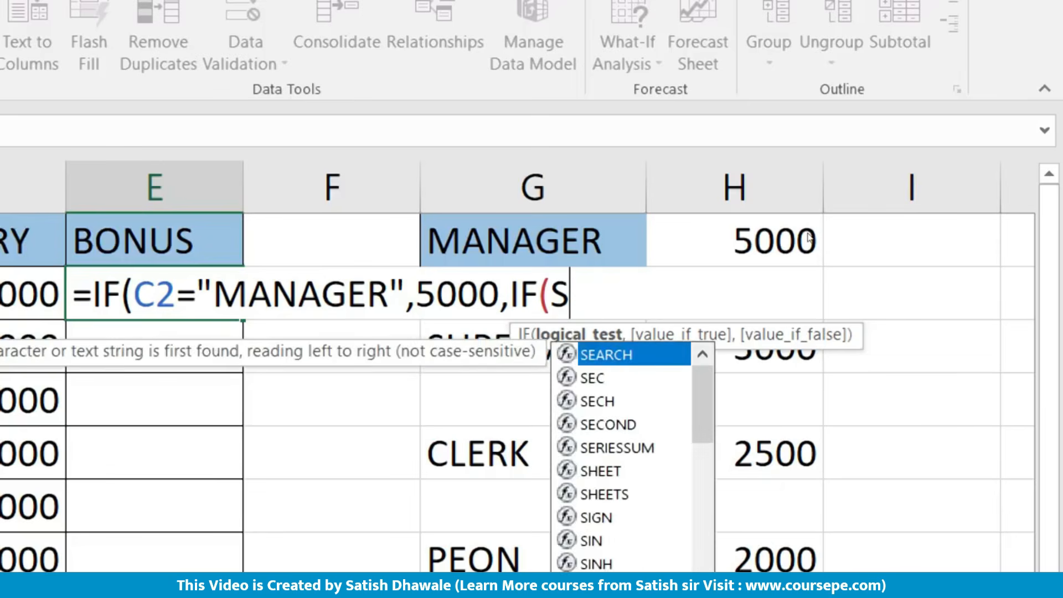
# Step: Enter C2="SUPERVISOR" as the logical test of the second IF in the E2 formula, with the designation in quotation marks
pyautogui.write('C2')
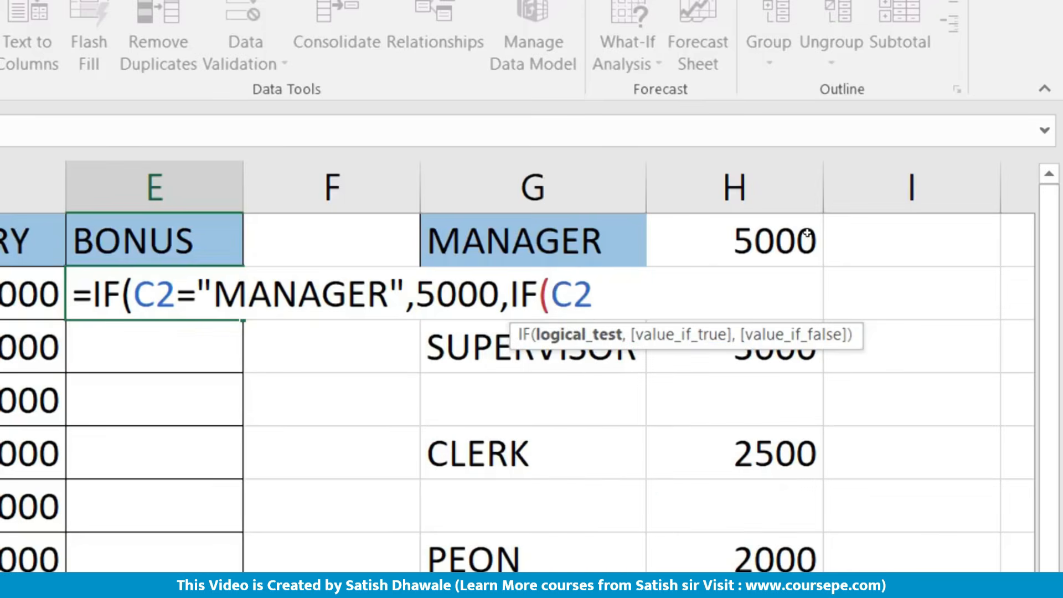
pyautogui.write('=SUPER')
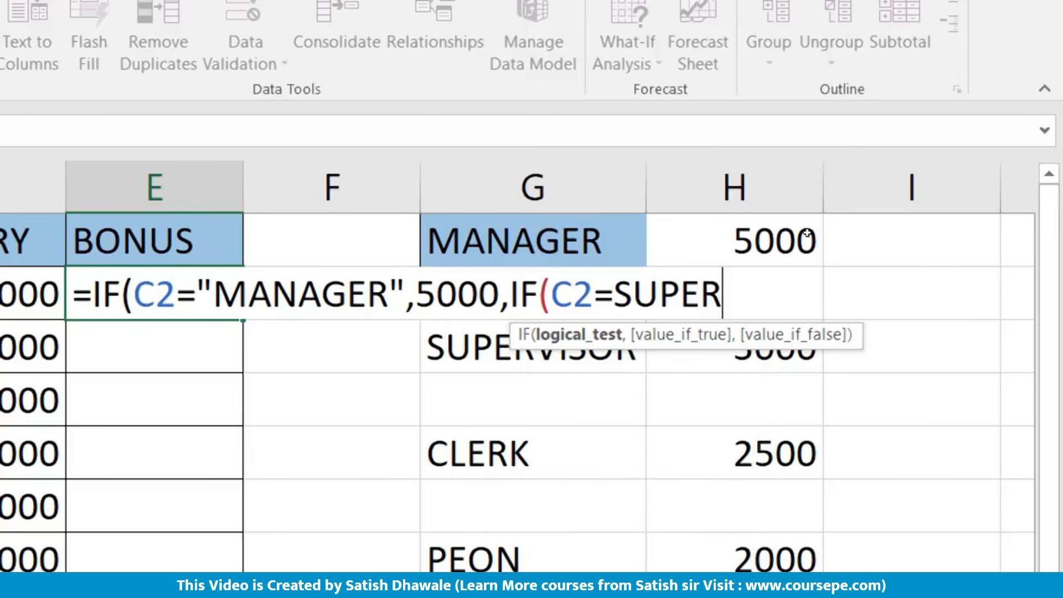
pyautogui.write('VISOR')
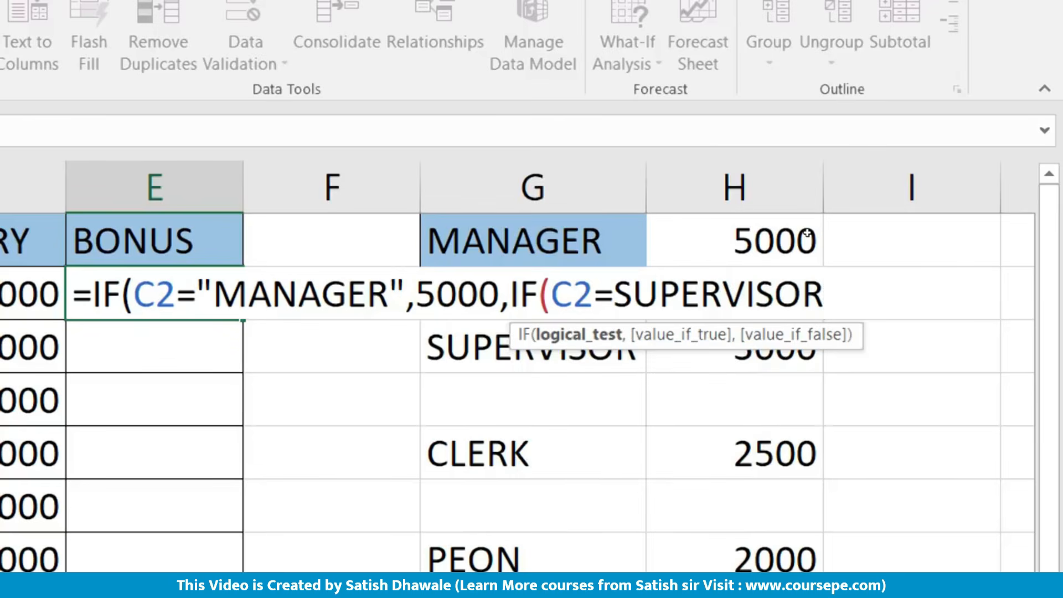
pyautogui.write('"')
pyautogui.press('Left')
pyautogui.press('Left')
pyautogui.press('Left')
pyautogui.press('Left')
pyautogui.press('Left')
pyautogui.press('Left')
pyautogui.press('Left')
pyautogui.press('Left')
pyautogui.press('Left')
pyautogui.press('Left')
pyautogui.press('Left')
pyautogui.write('"')
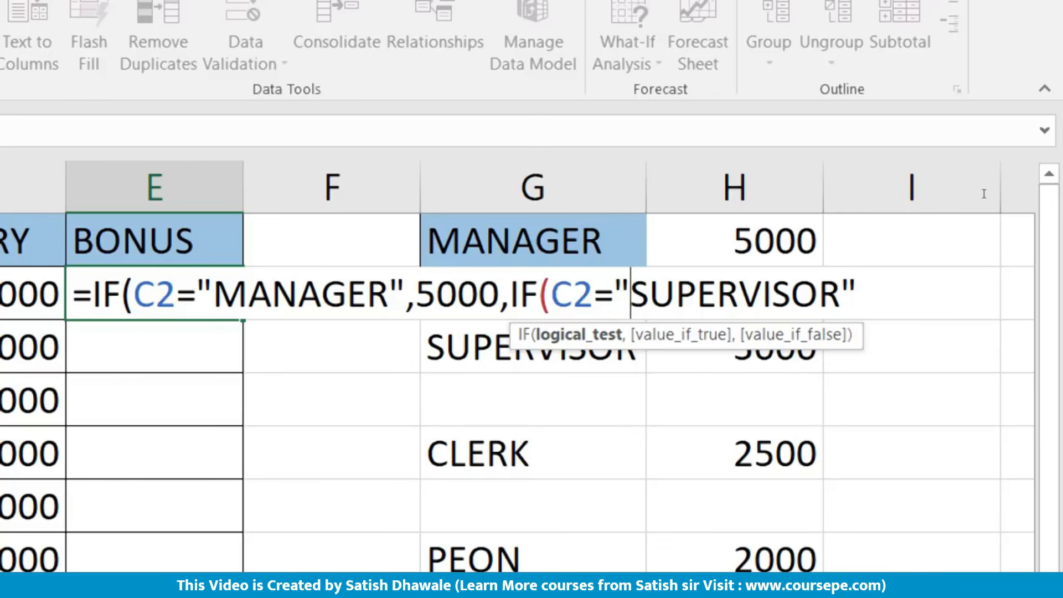
# Step: Add 3000 as the value if true for the SUPERVISOR test in the E2 formula, followed by a comma for the false argument
pyautogui.press('End')
pyautogui.write(',')
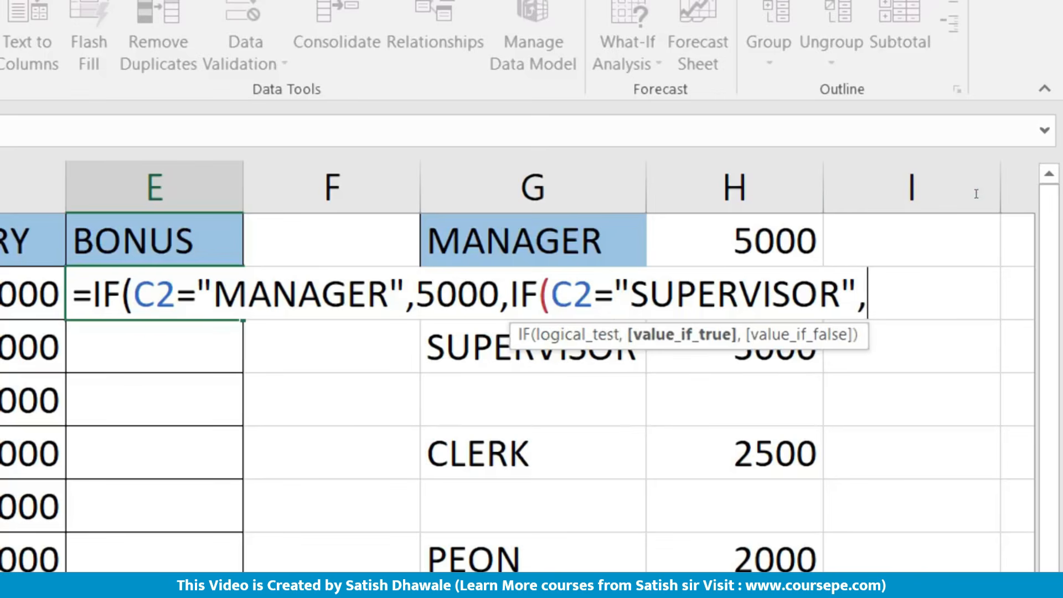
pyautogui.write('3000')
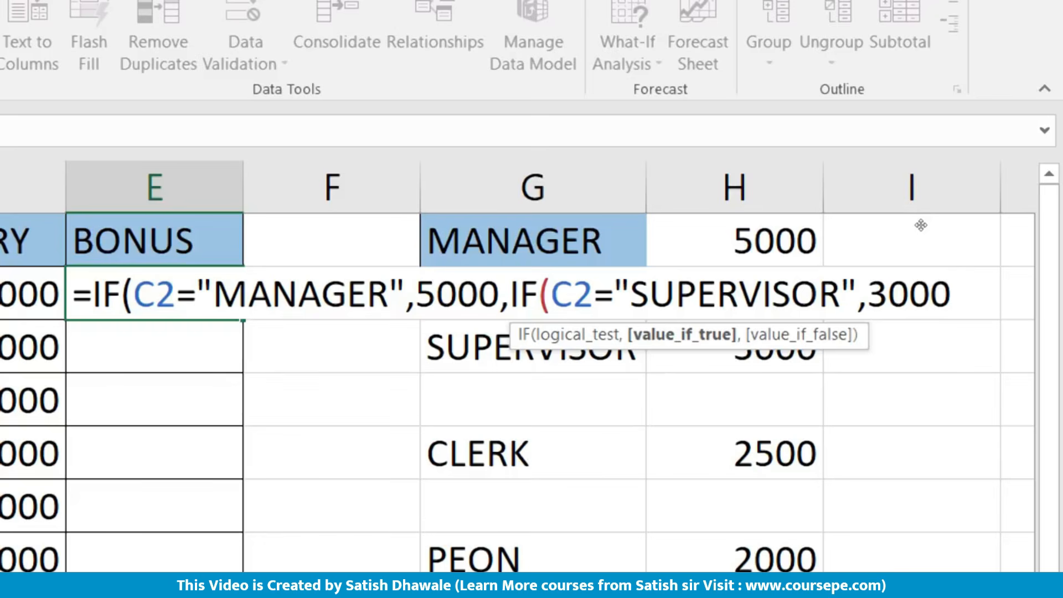
pyautogui.write('.')
pyautogui.press('BackSpace')
pyautogui.write(',')
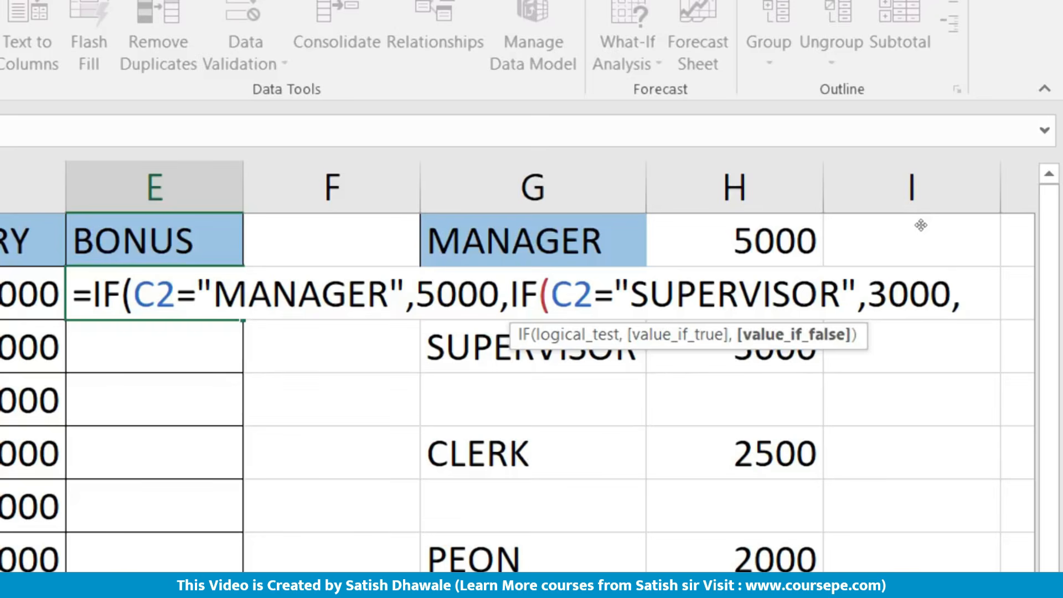
# Step: Nest a third IF in the false argument of the E2 formula with C2="CLERK" as its logical test
pyautogui.write('IF(')
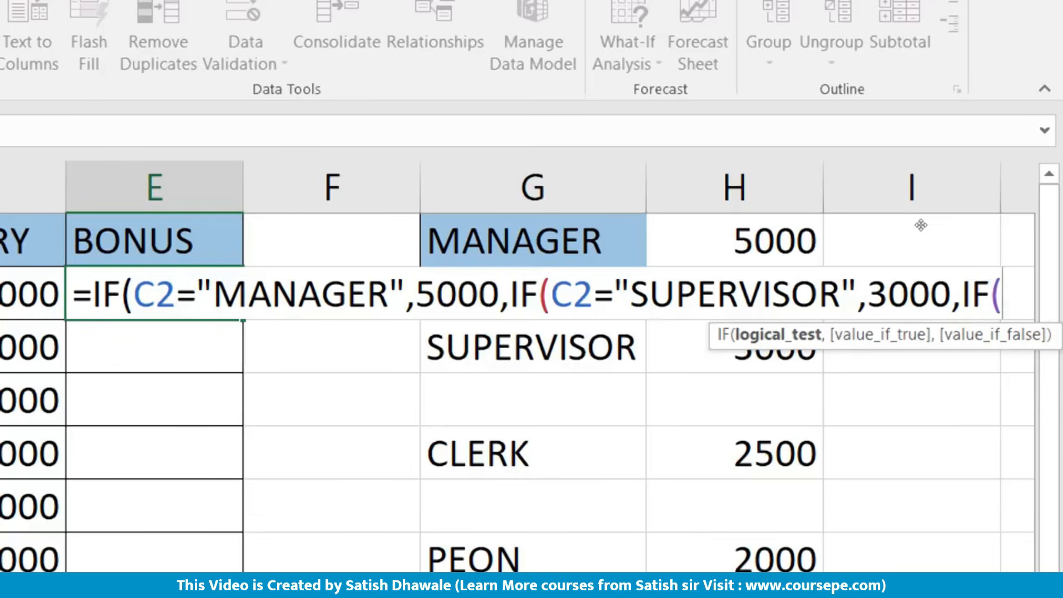
pyautogui.write('C2=')
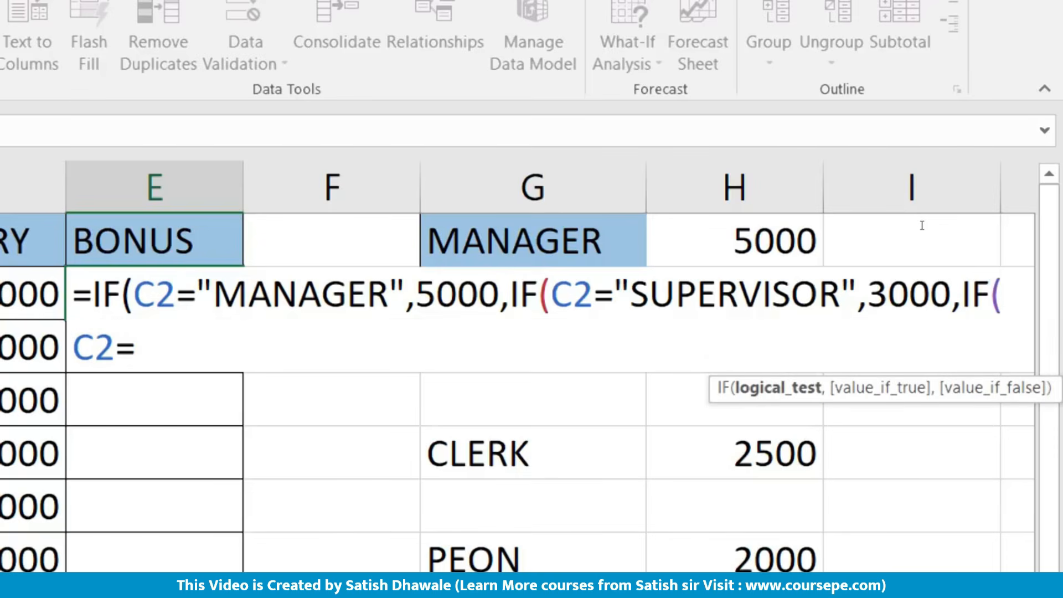
pyautogui.write('"CLERK')
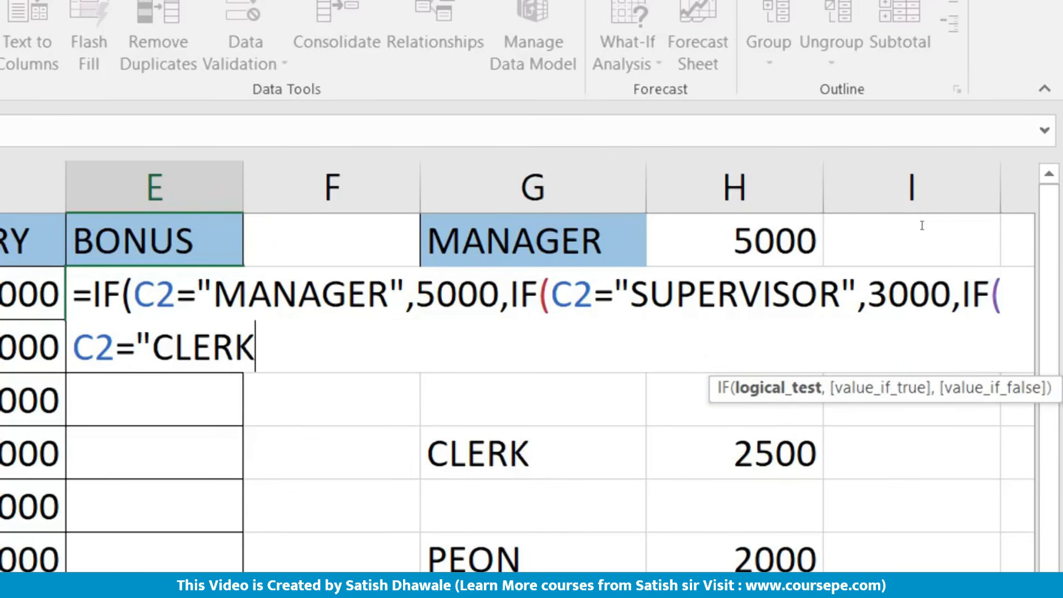
pyautogui.press('BackSpace')
pyautogui.press('BackSpace')
pyautogui.write('RK",')
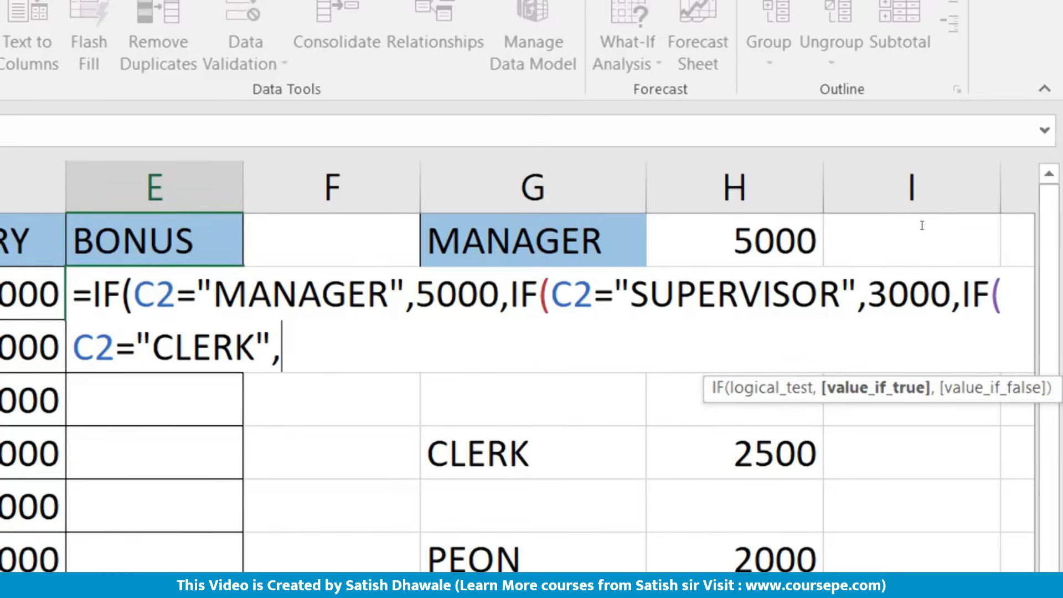
# Step: Complete the third IF with 2500 if true and 2000 if false, and submit the E2 formula
pyautogui.write('2500,')
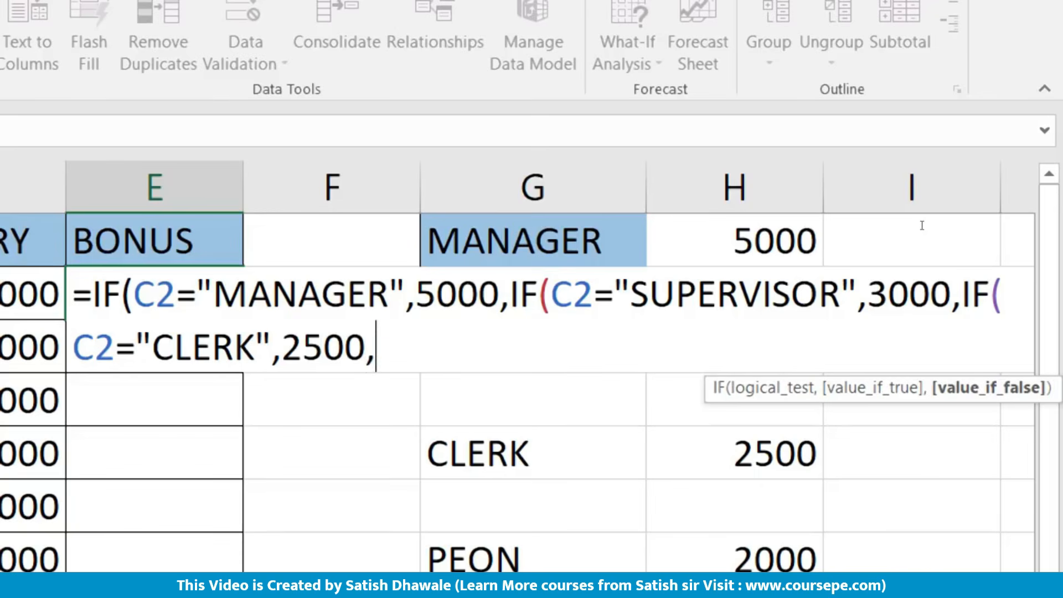
pyautogui.write('2000')
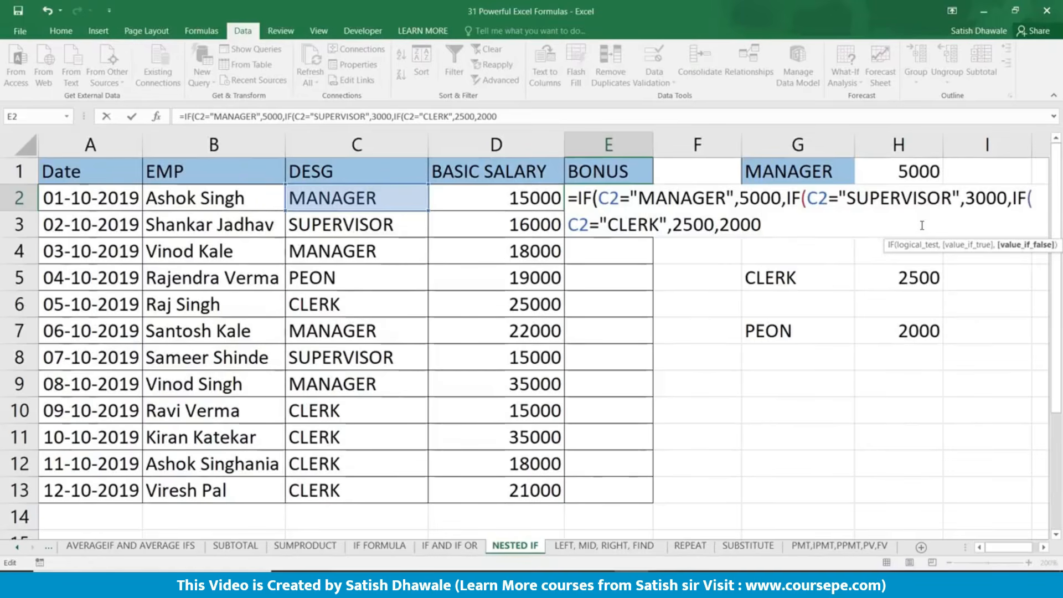
pyautogui.press('Return')
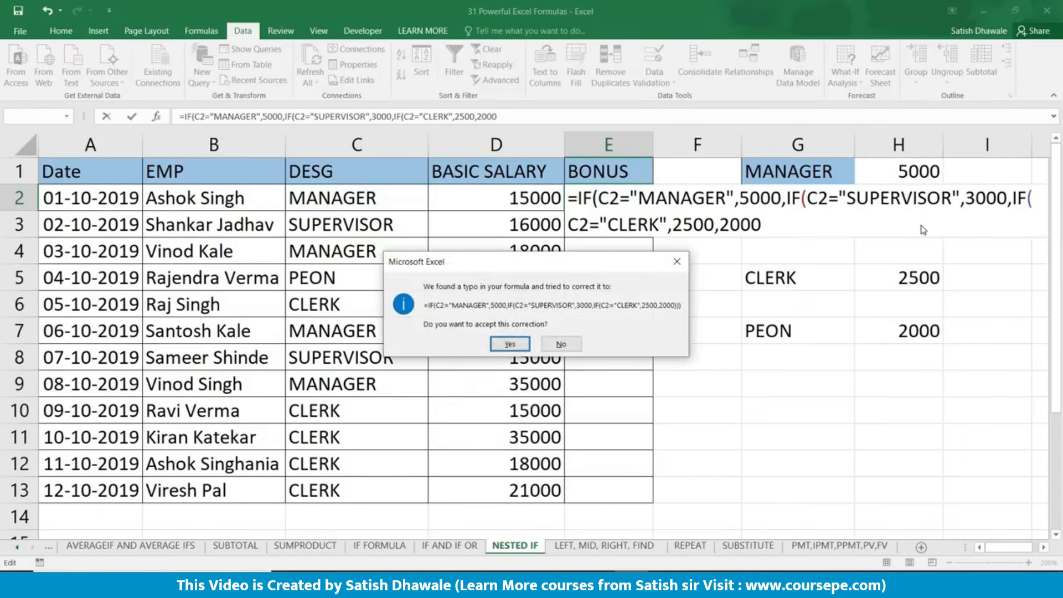
# Step: Accept the proposed correction to complete the nested IF bonus formula in E2
pyautogui.press('Return')
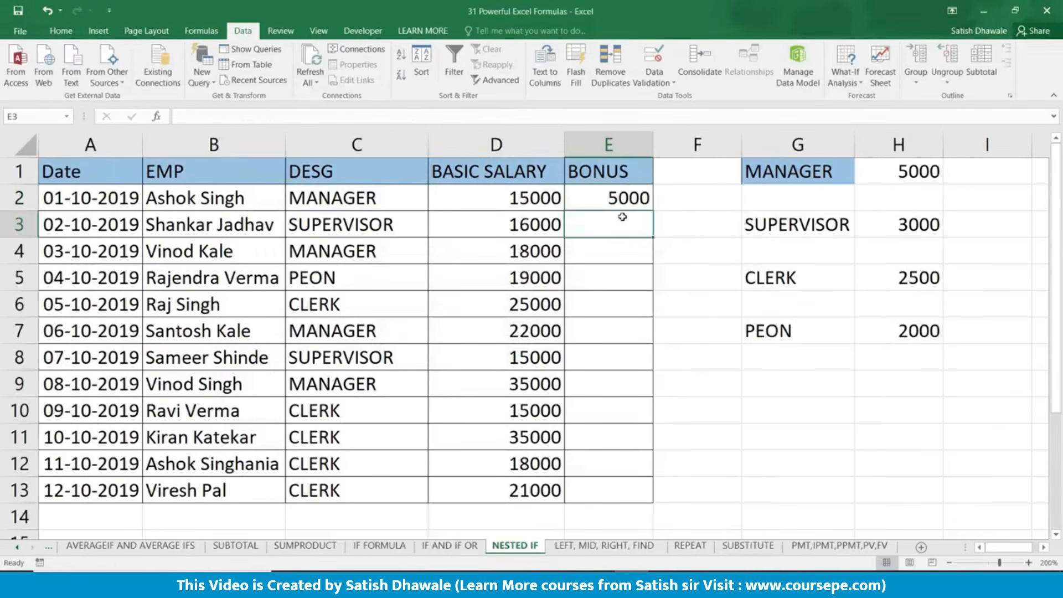
# Step: Review the nested IF formula in E2, examining its MANAGER and SUPERVISOR conditions and the amount tied to MANAGER
pyautogui.doubleClick(629, 197)
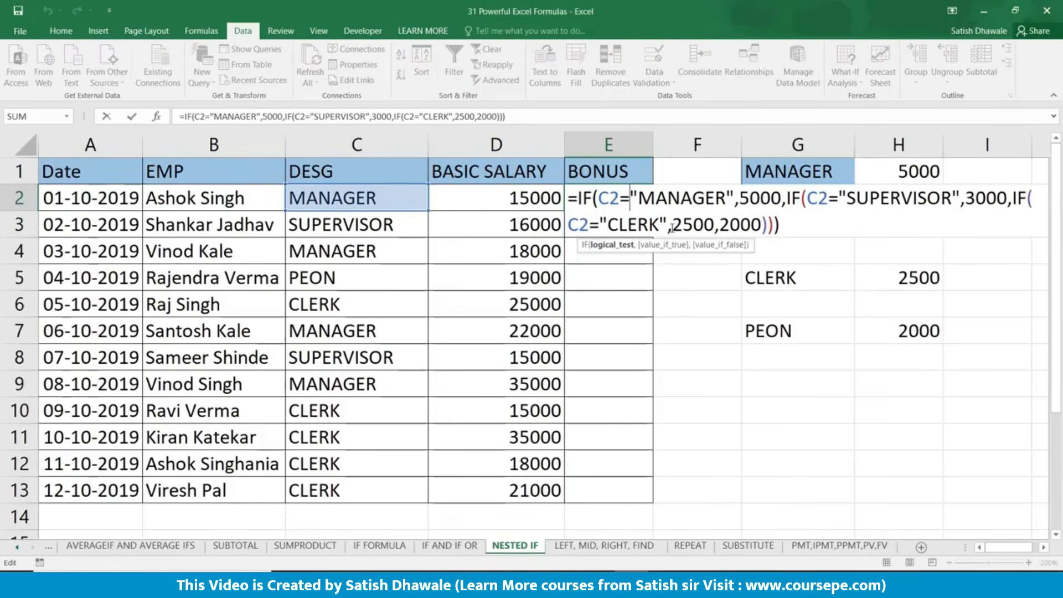
pyautogui.doubleClick(755, 198)
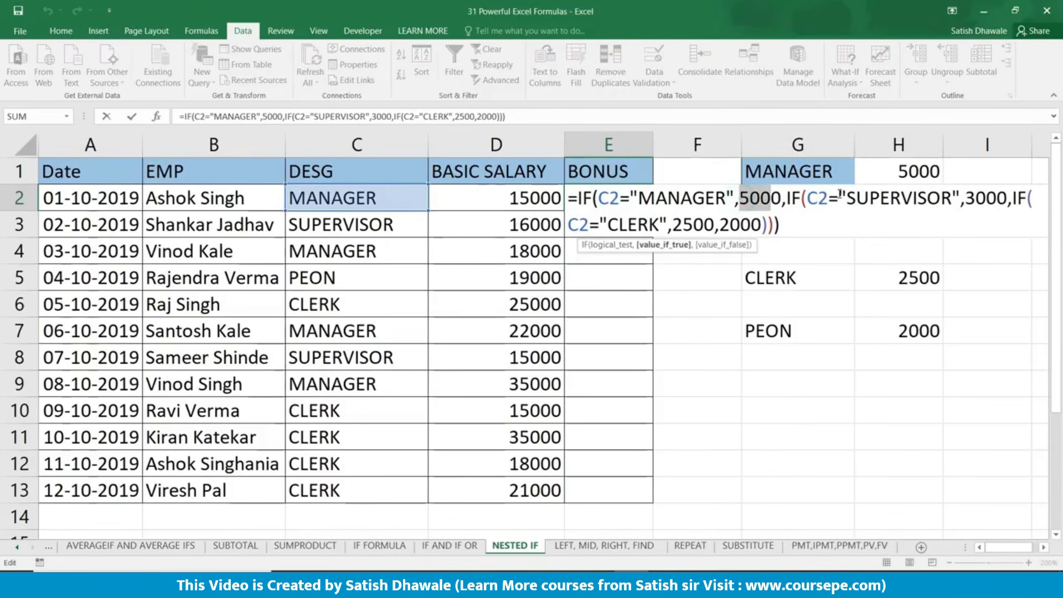
pyautogui.moveTo(839, 198); pyautogui.dragTo(919, 198)
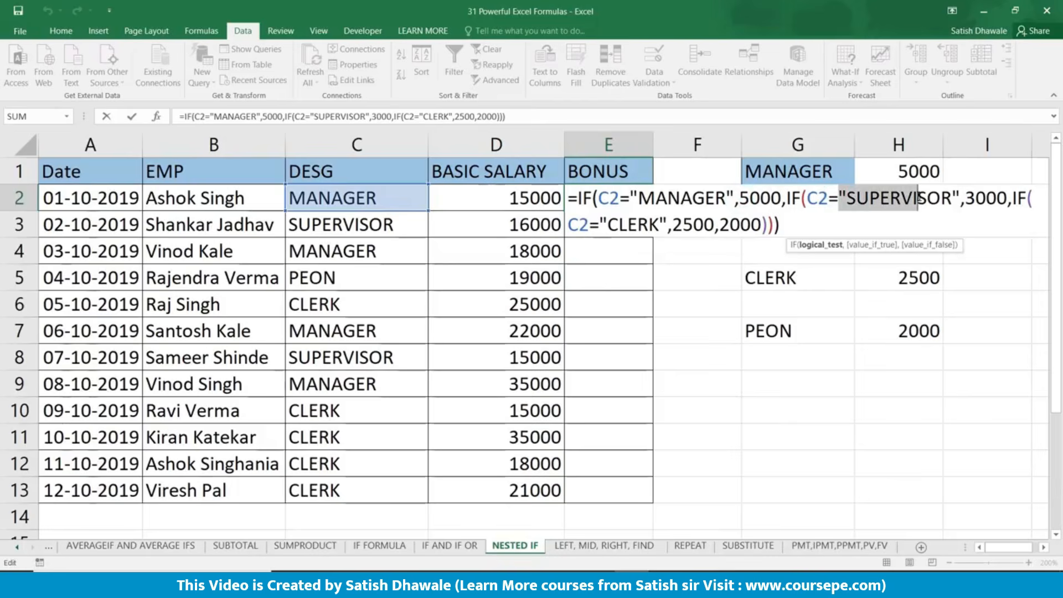
pyautogui.moveTo(655, 197); pyautogui.dragTo(771, 198)
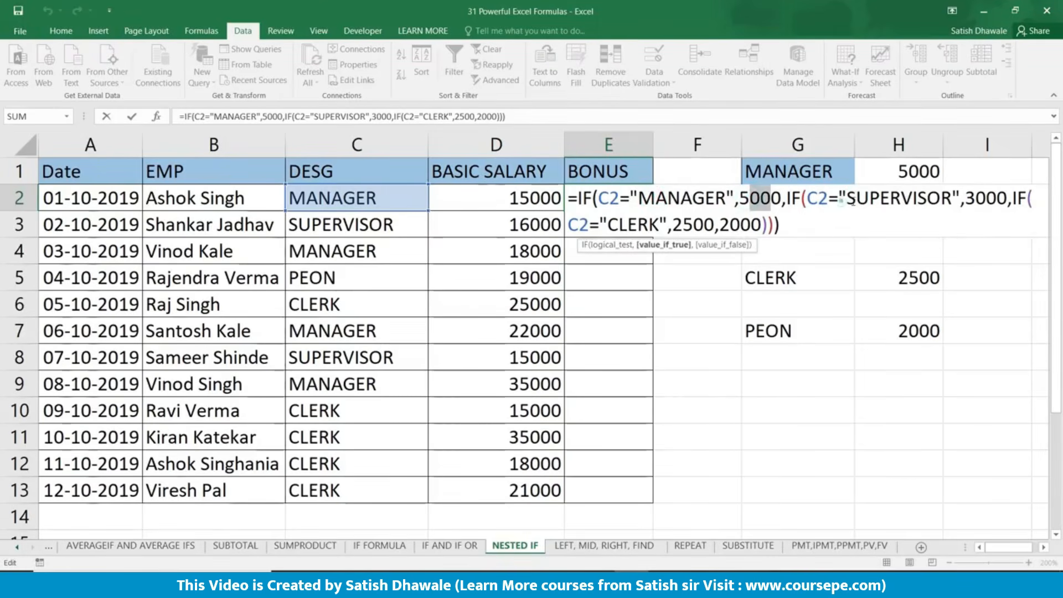
pyautogui.moveTo(840, 197); pyautogui.dragTo(901, 197)
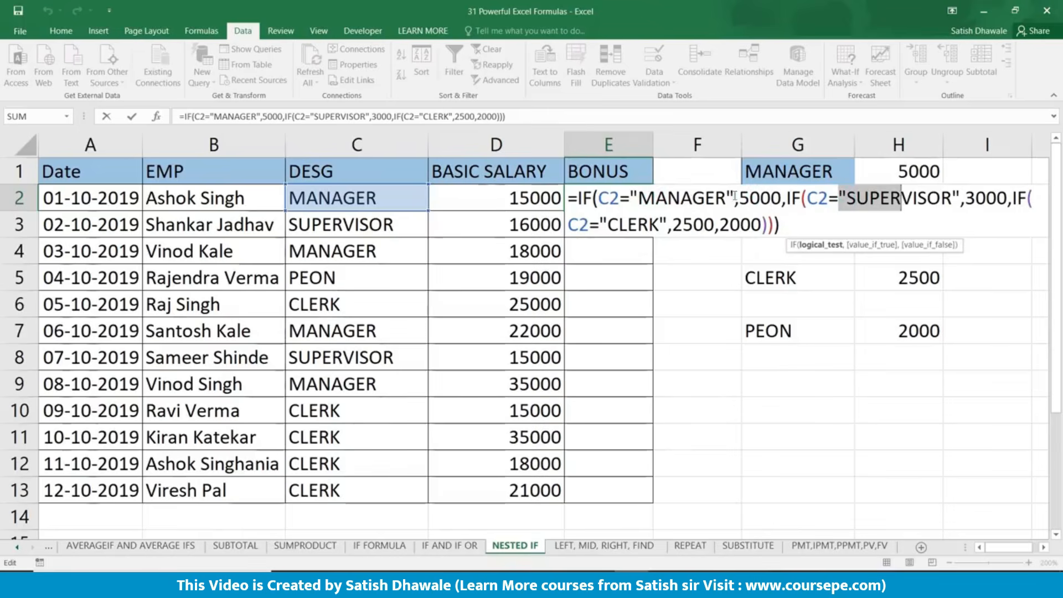
pyautogui.click(735, 198)
pyautogui.moveTo(847, 198); pyautogui.dragTo(912, 197)
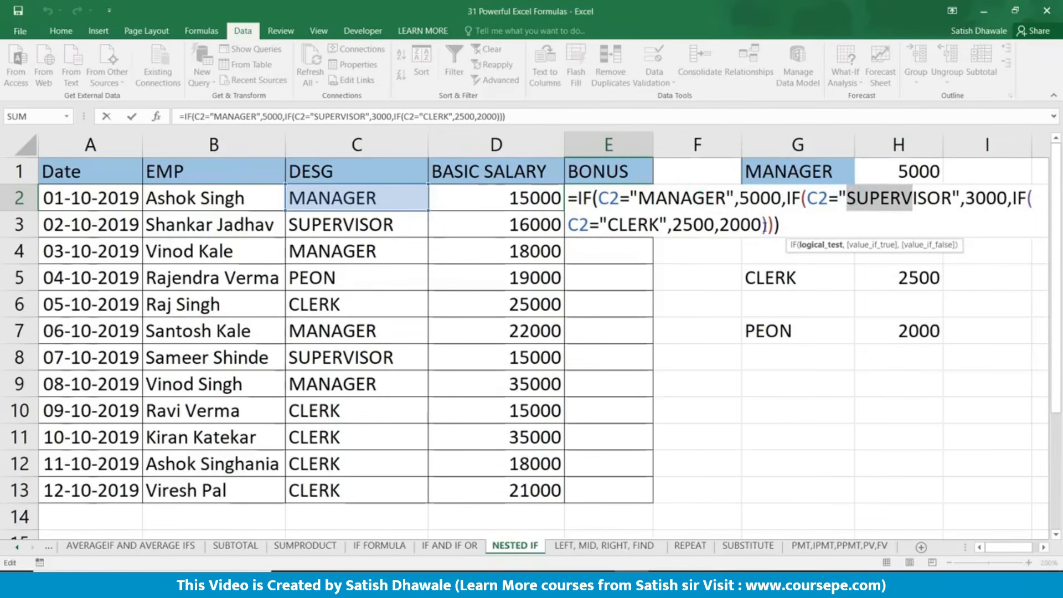
pyautogui.press('Return')
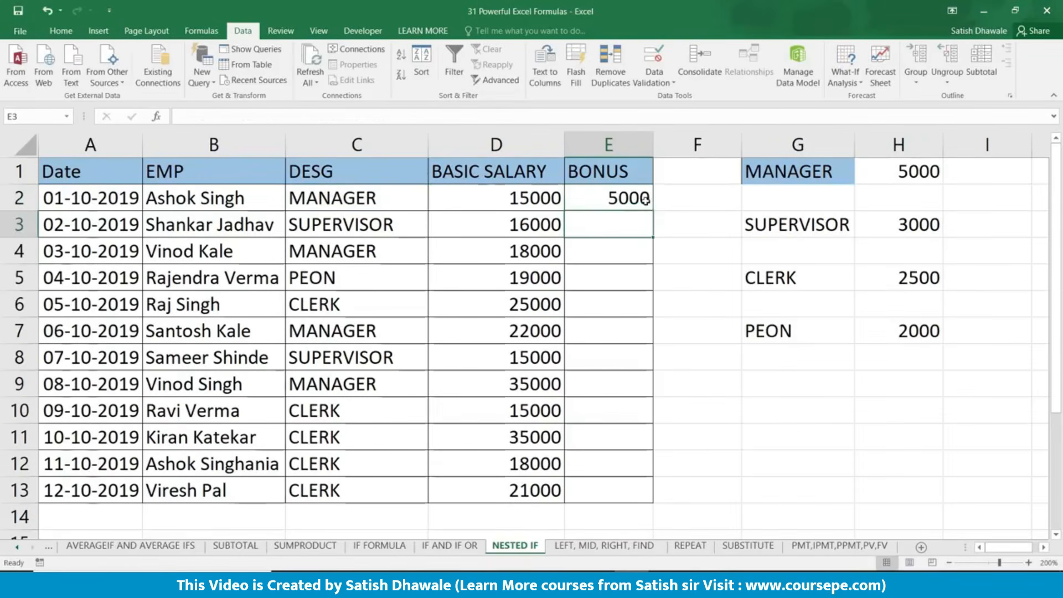
# Step: Fill the nested IF bonus formula from E2 down through E13 and check the bonuses for several rows
pyautogui.click(642, 203)
pyautogui.moveTo(653, 209); pyautogui.dragTo(658, 501)
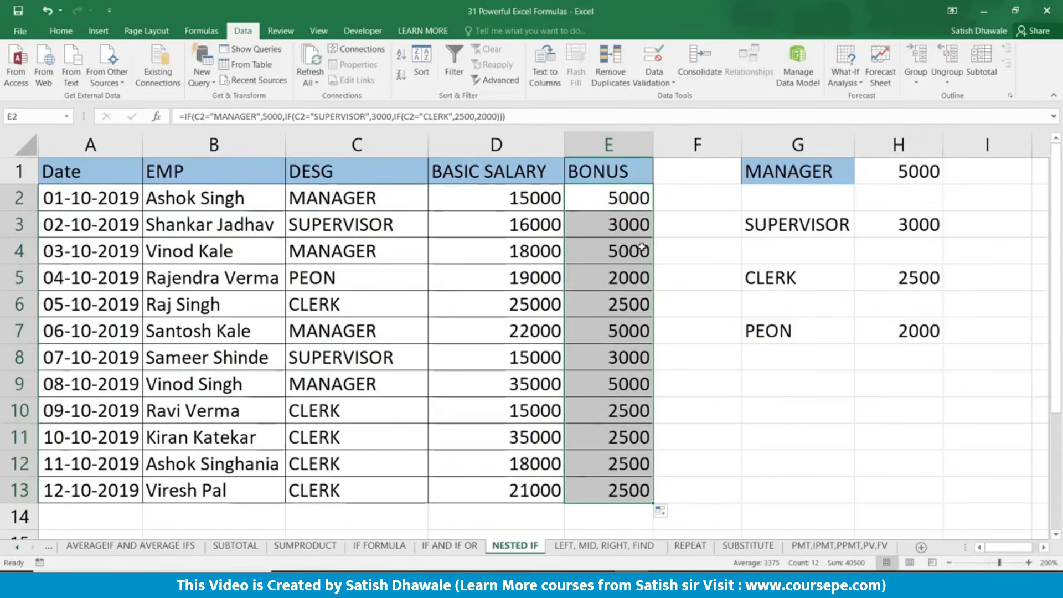
pyautogui.click(630, 225)
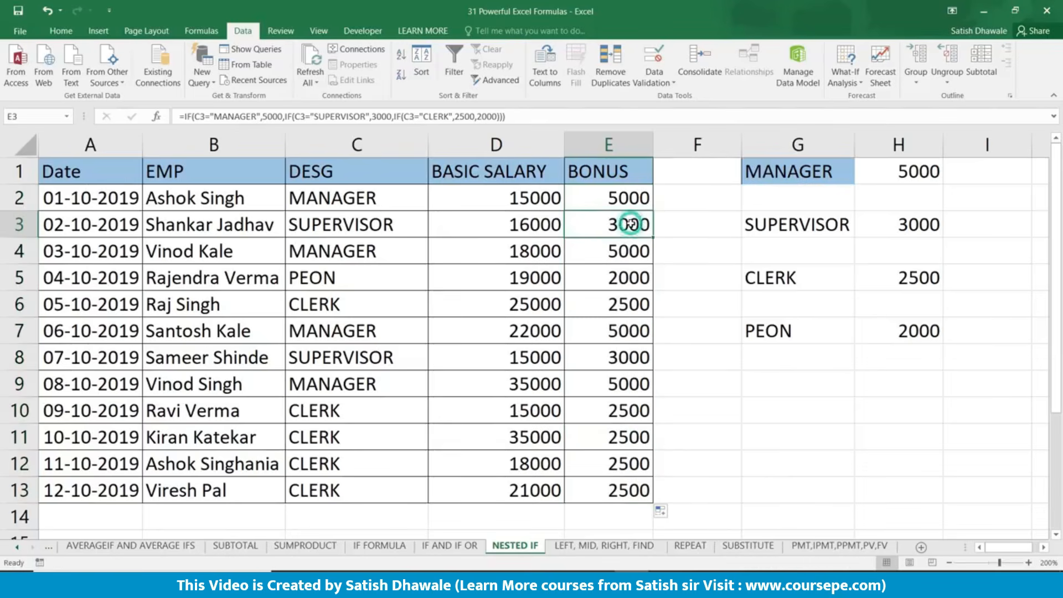
pyautogui.click(629, 277)
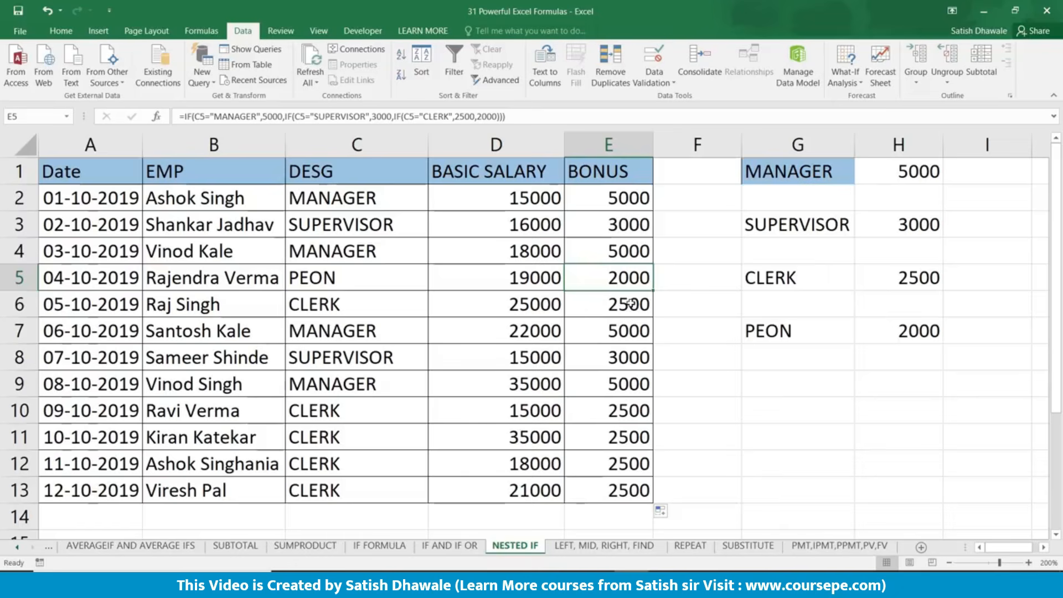
pyautogui.moveTo(629, 410); pyautogui.dragTo(631, 490)
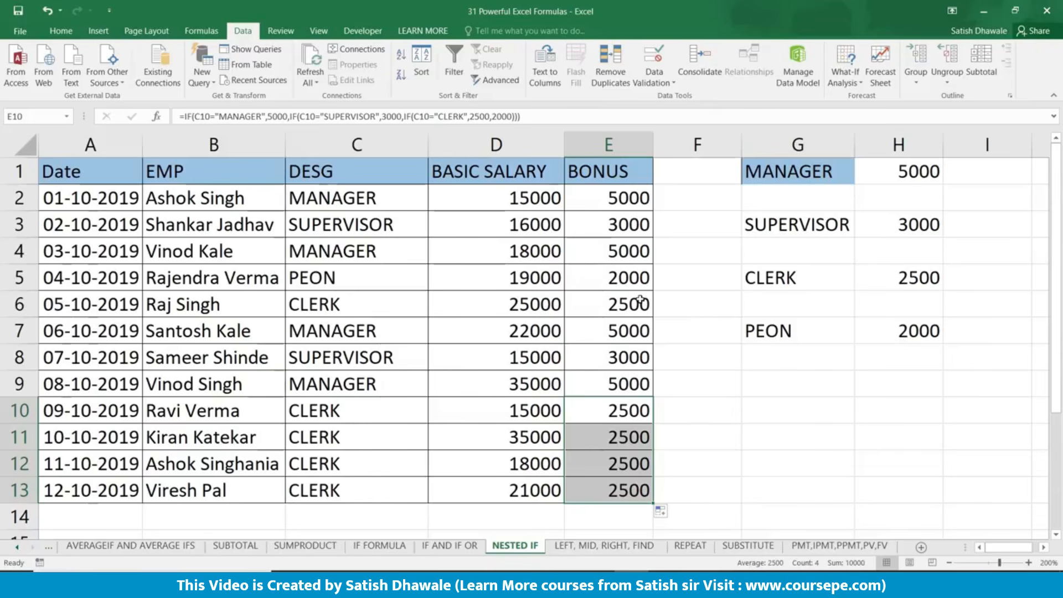
# Step: Examine the structure of the nested IF in E2 again, including its C2 tests and closing parentheses
pyautogui.doubleClick(622, 195)
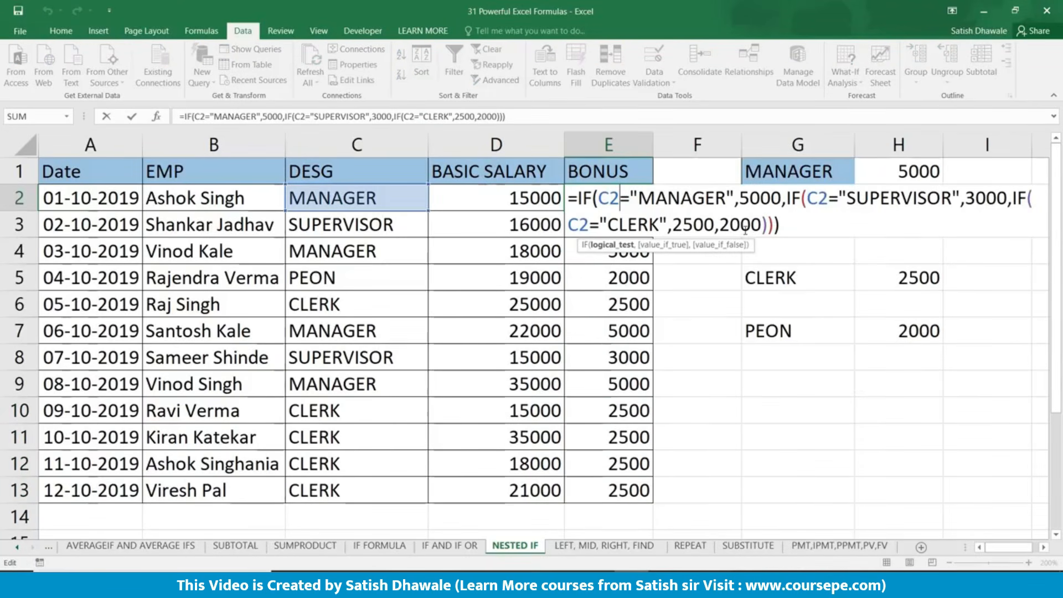
pyautogui.click(787, 226)
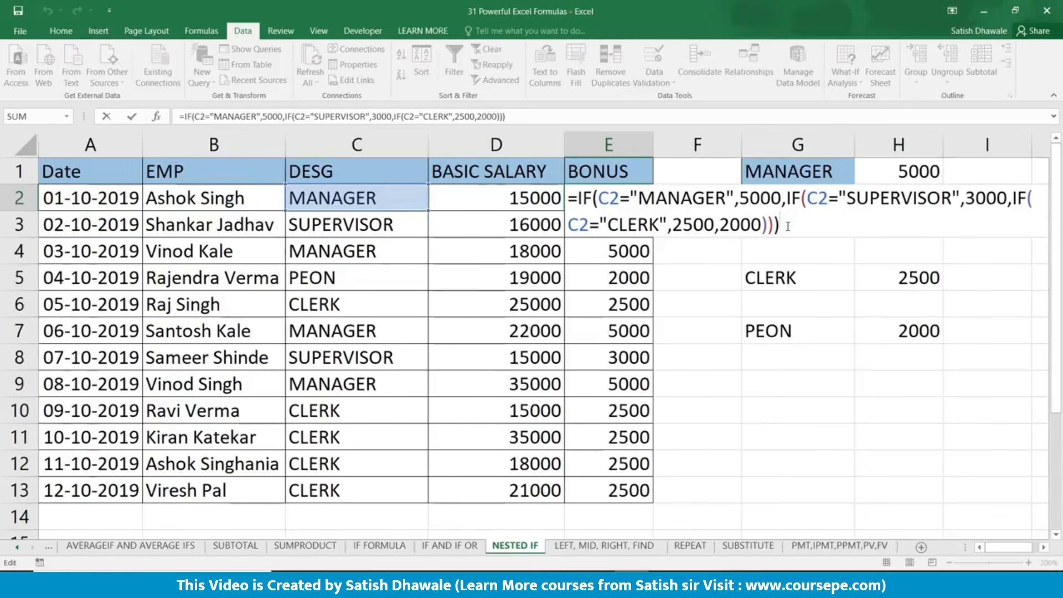
pyautogui.moveTo(638, 198); pyautogui.dragTo(715, 195)
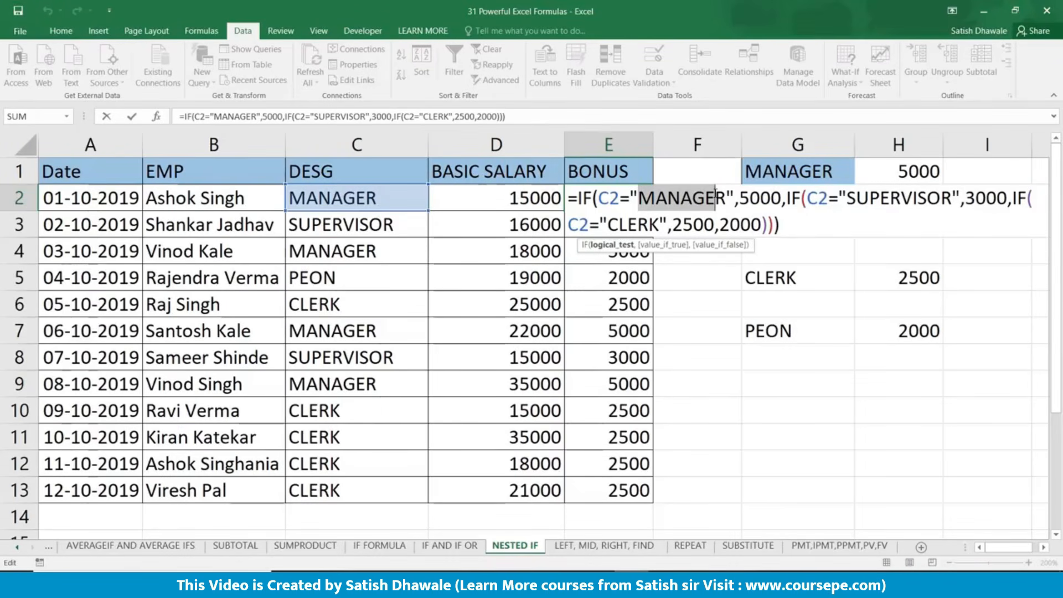
pyautogui.click(603, 198)
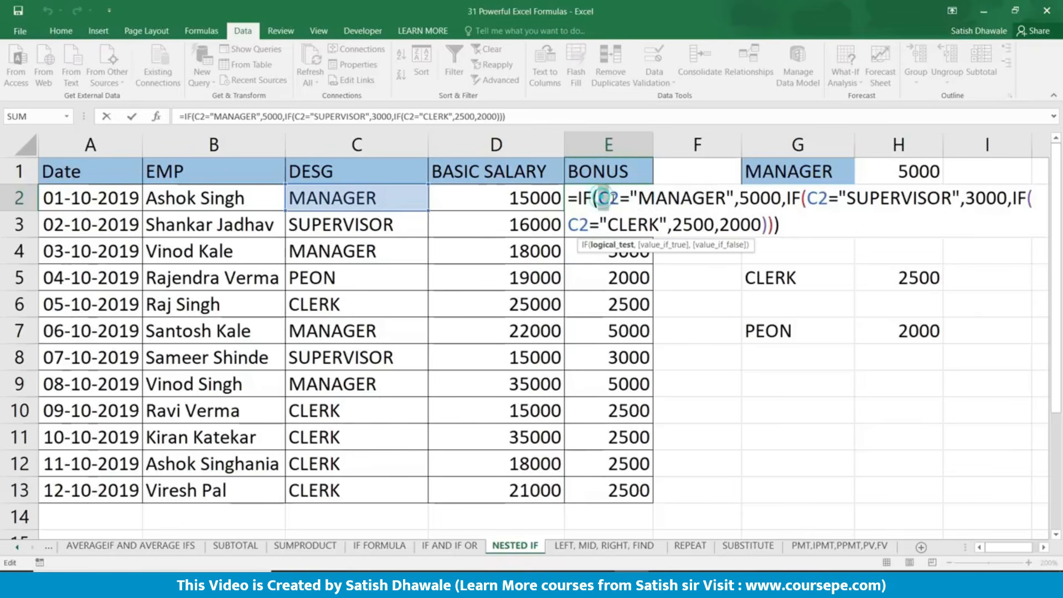
pyautogui.doubleClick(604, 198)
pyautogui.click(646, 198)
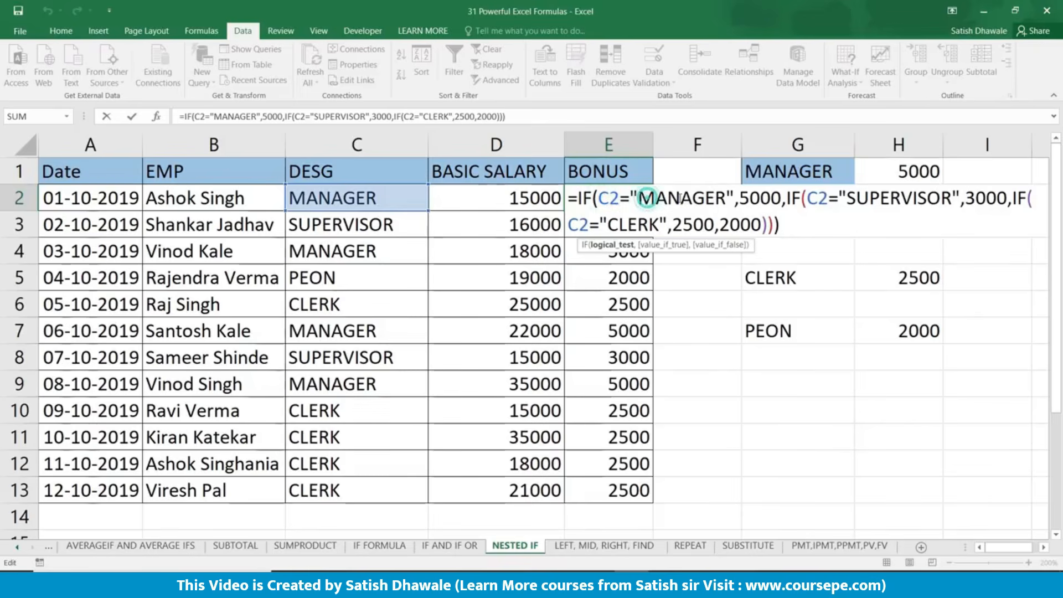
pyautogui.moveTo(649, 198); pyautogui.dragTo(881, 198)
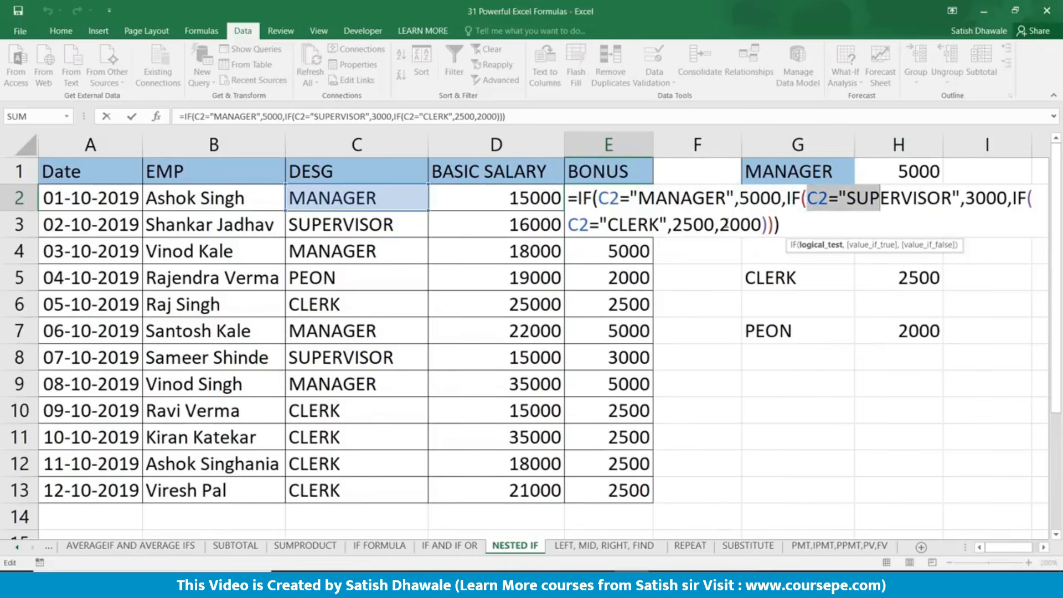
pyautogui.hotkey('ctrl', 'Return')
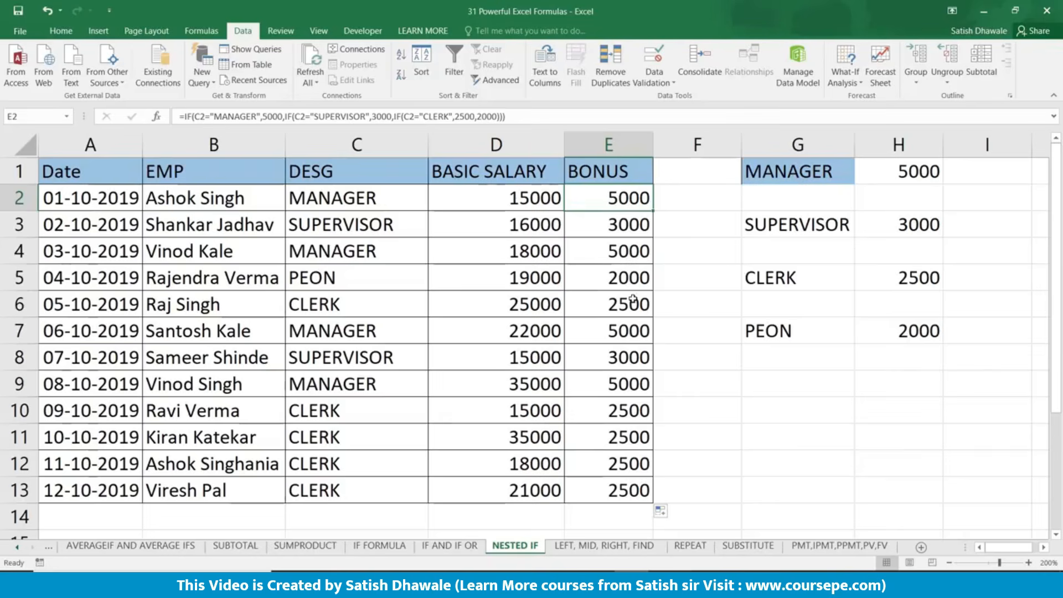
# Step: Go to the "LEFT, MID, RIGHT, FIND" sheet and enter the header LEFT in B1
pyautogui.click(607, 547)
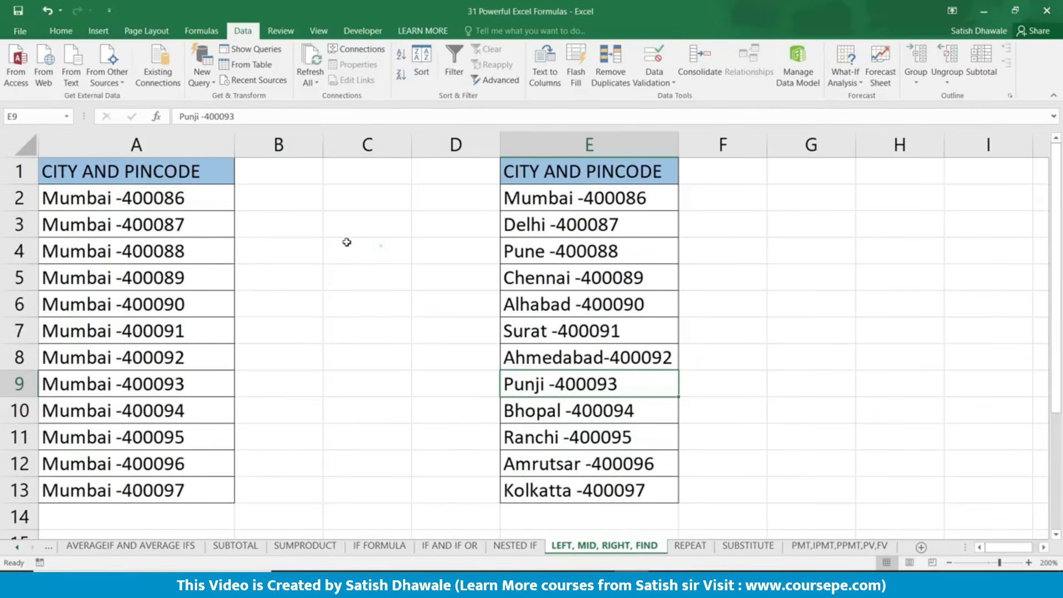
pyautogui.moveTo(346, 242); pyautogui.dragTo(67, 249)
pyautogui.click(285, 179)
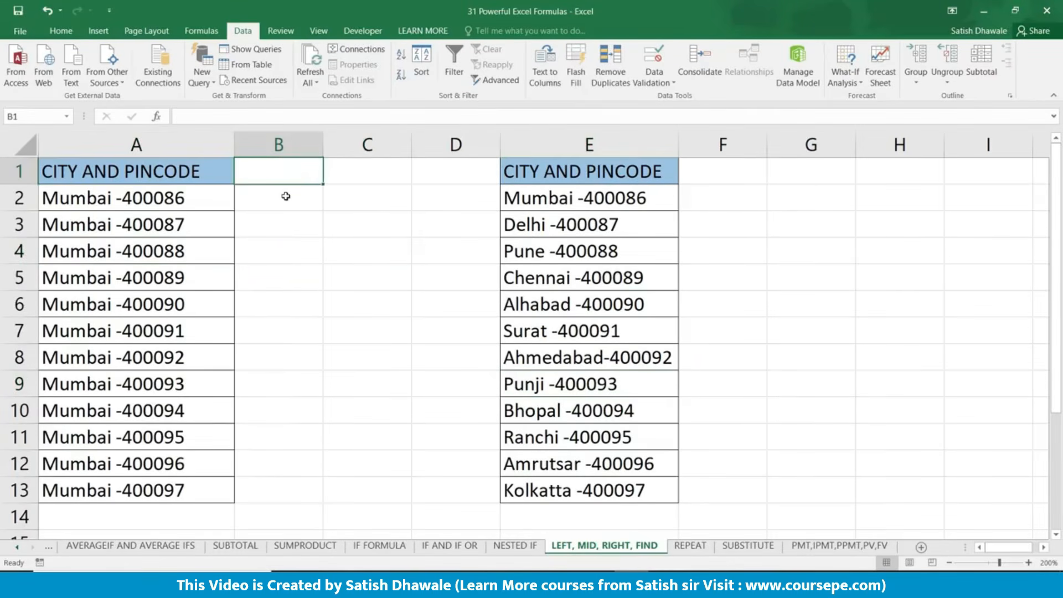
pyautogui.click(281, 204)
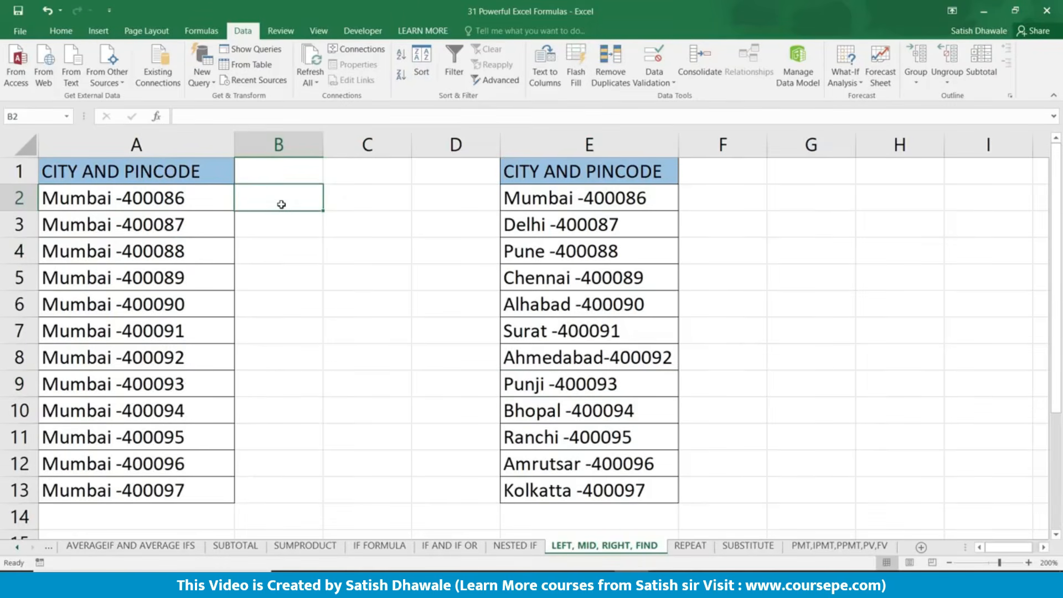
pyautogui.press('Up')
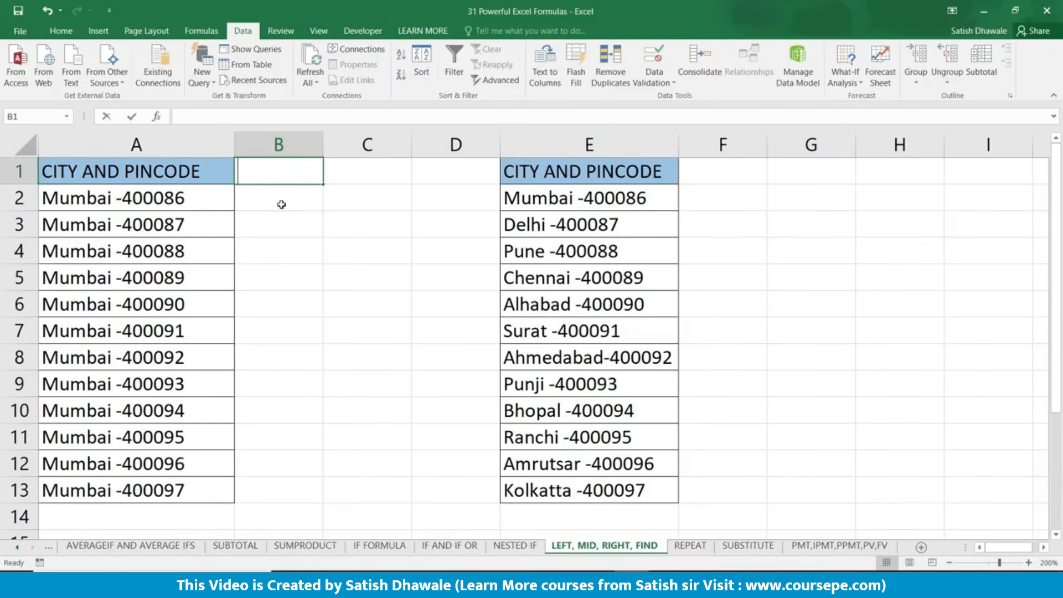
pyautogui.write('LEF')
pyautogui.press('Return')
pyautogui.press('Up')
pyautogui.write('LEFT')
pyautogui.press('Return')
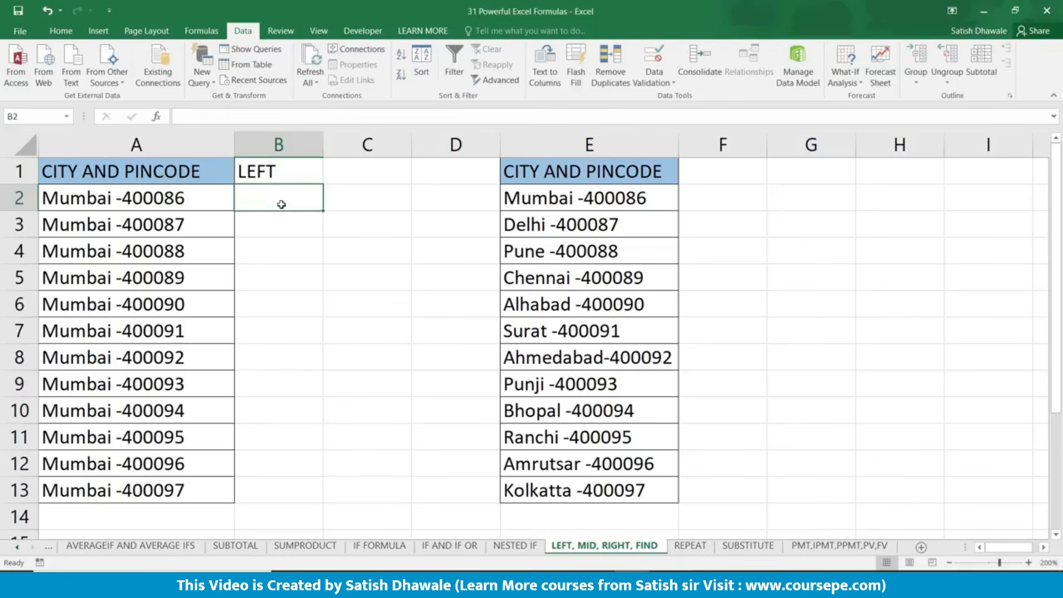
# Step: Extract the first six characters of A2 into B2 with =LEFT(A2,6) and fill the formula down through B13
pyautogui.write('=')
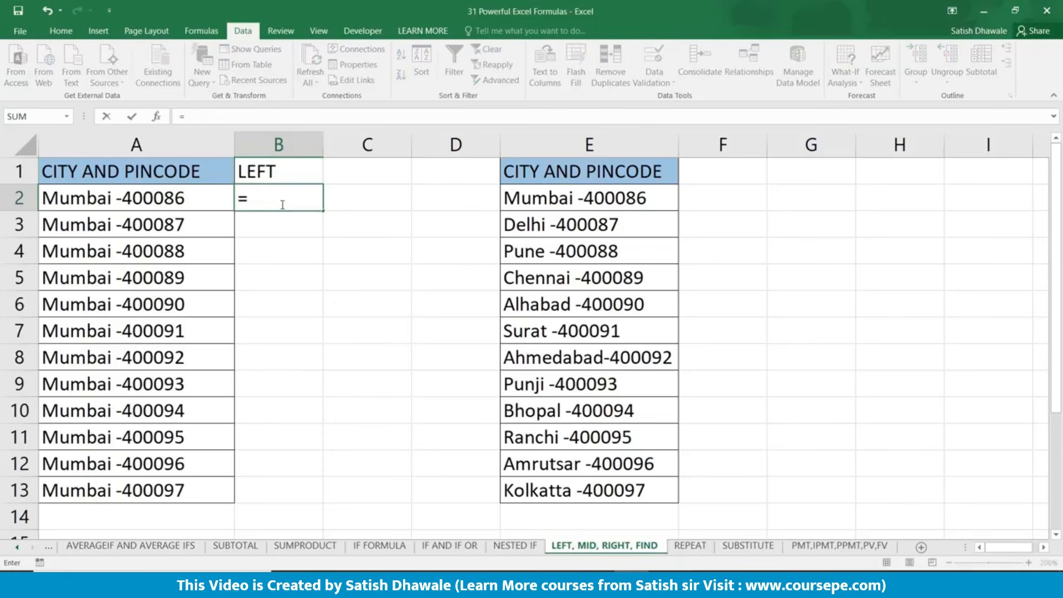
pyautogui.write('LEFT(')
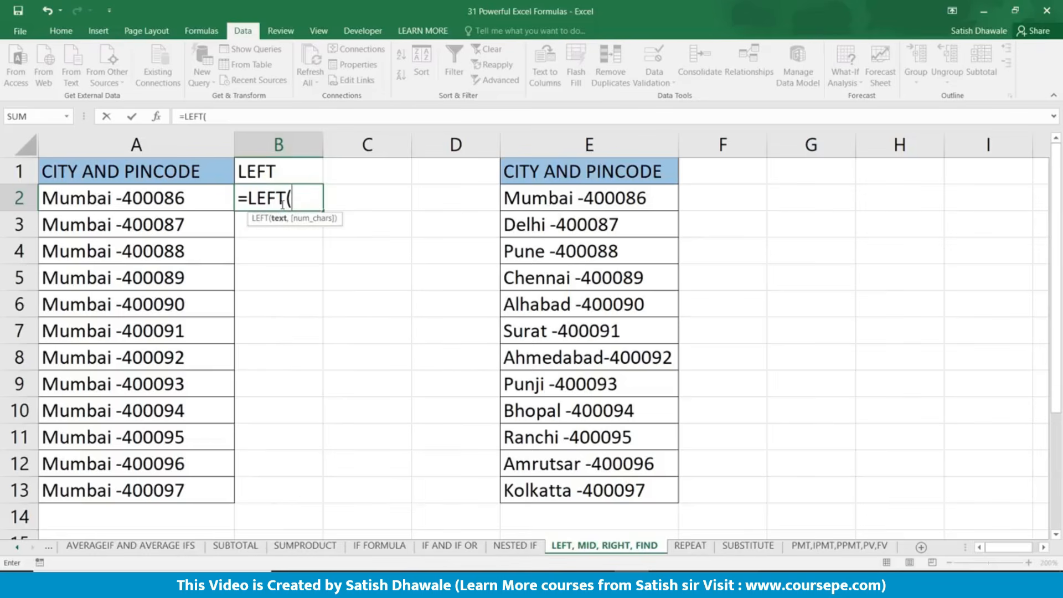
pyautogui.click(82, 201)
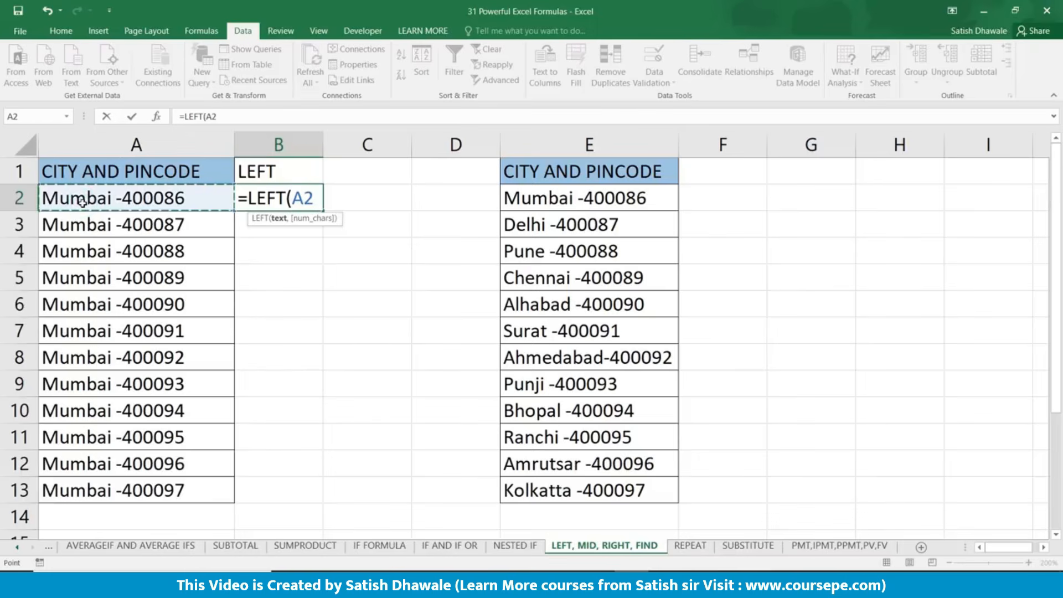
pyautogui.write(',6')
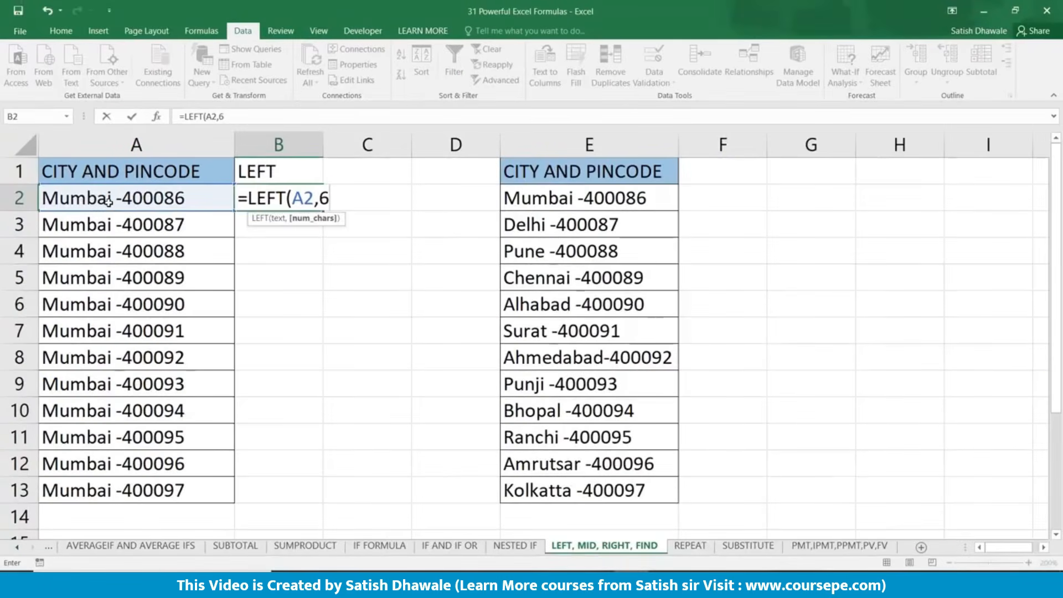
pyautogui.press('Return')
pyautogui.click(300, 195)
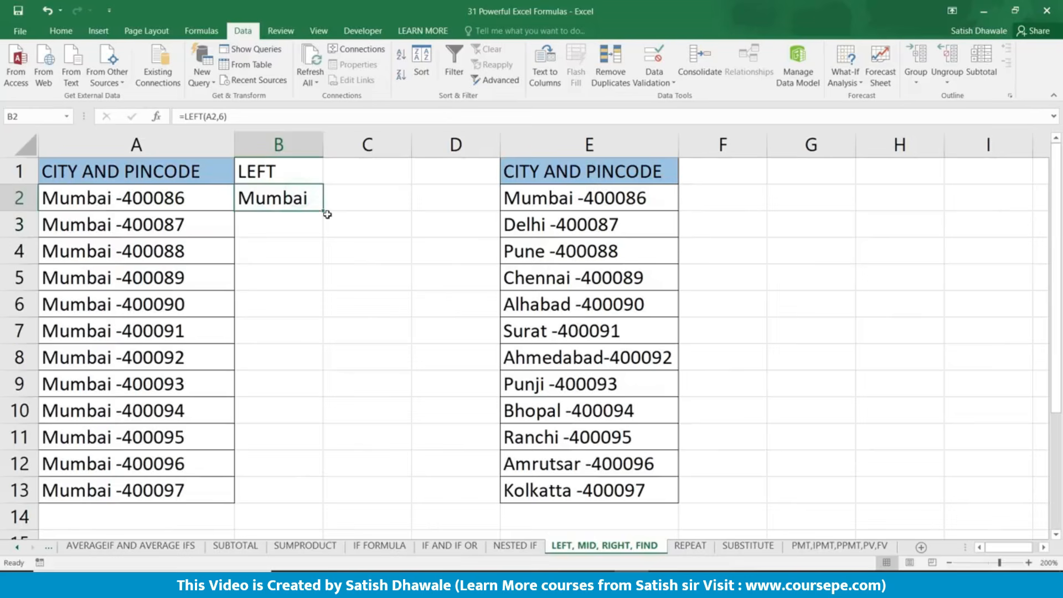
pyautogui.doubleClick(324, 211)
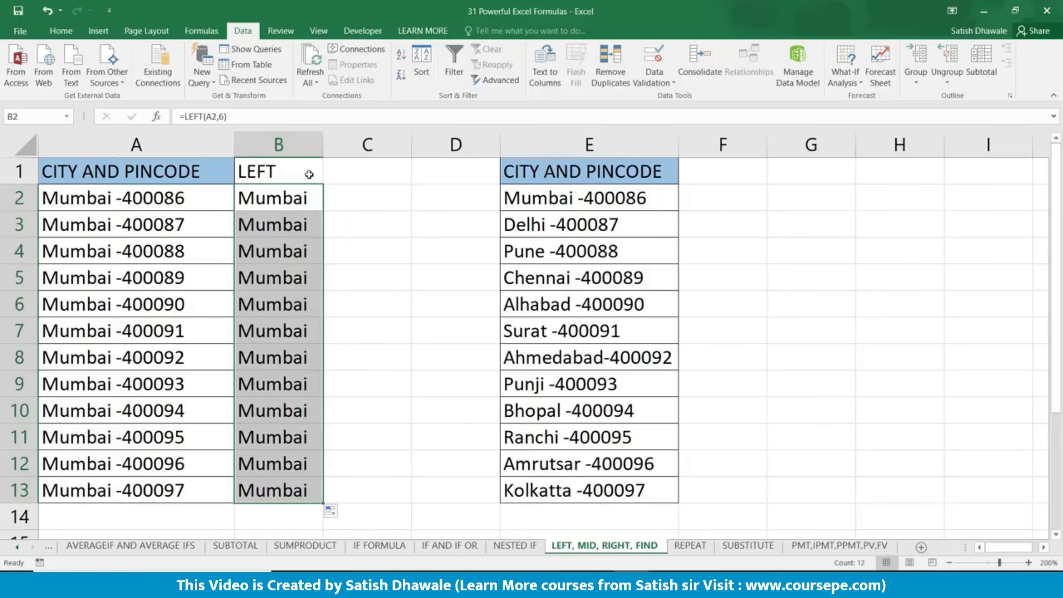
# Step: Enter the header RIGHT in C1 beside the LEFT column
pyautogui.click(309, 174)
pyautogui.click(350, 174)
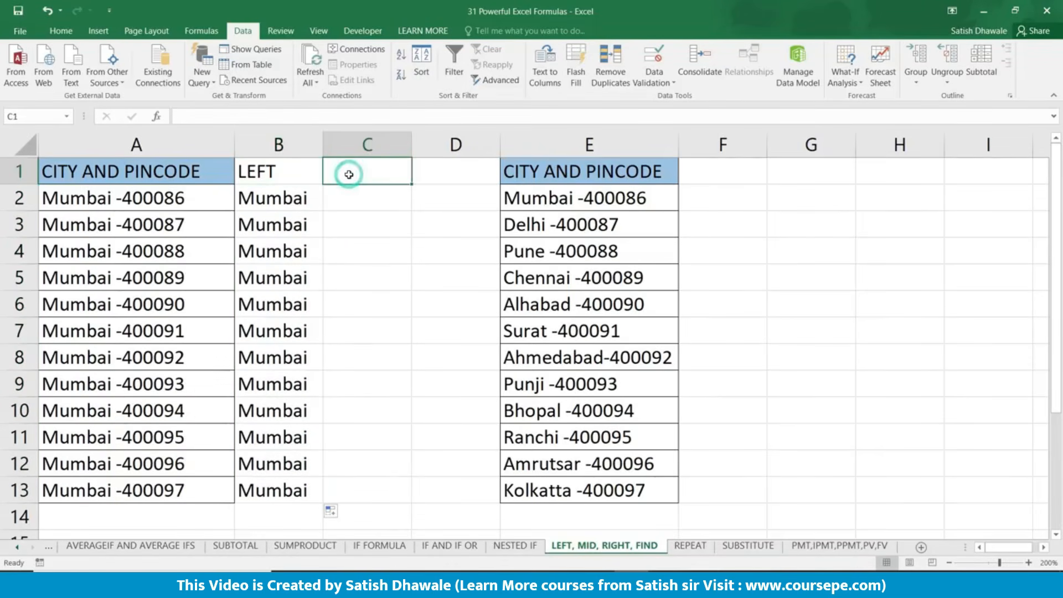
pyautogui.write('RIGHT')
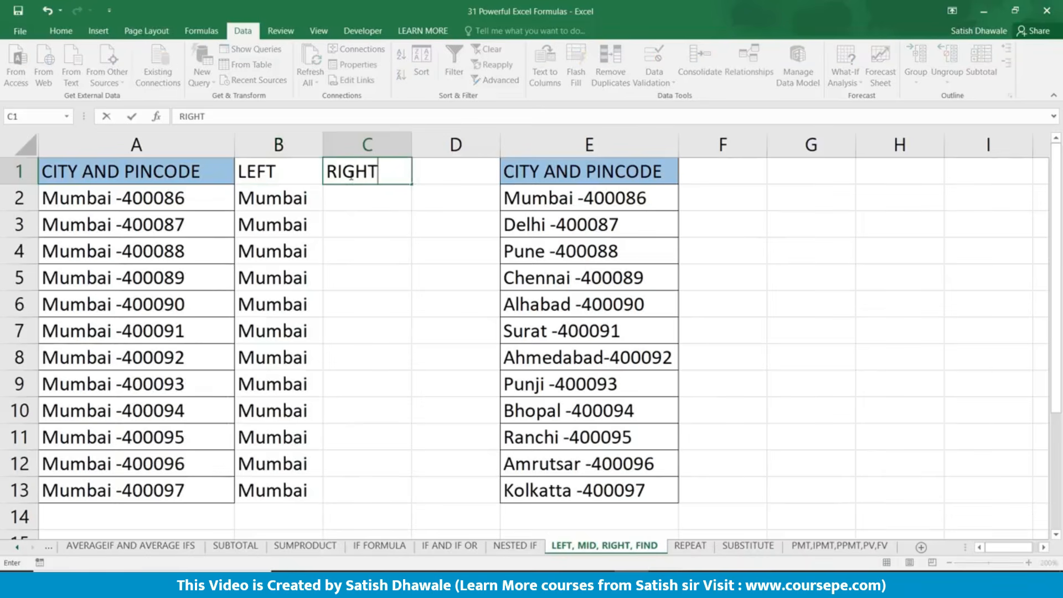
pyautogui.press('Return')
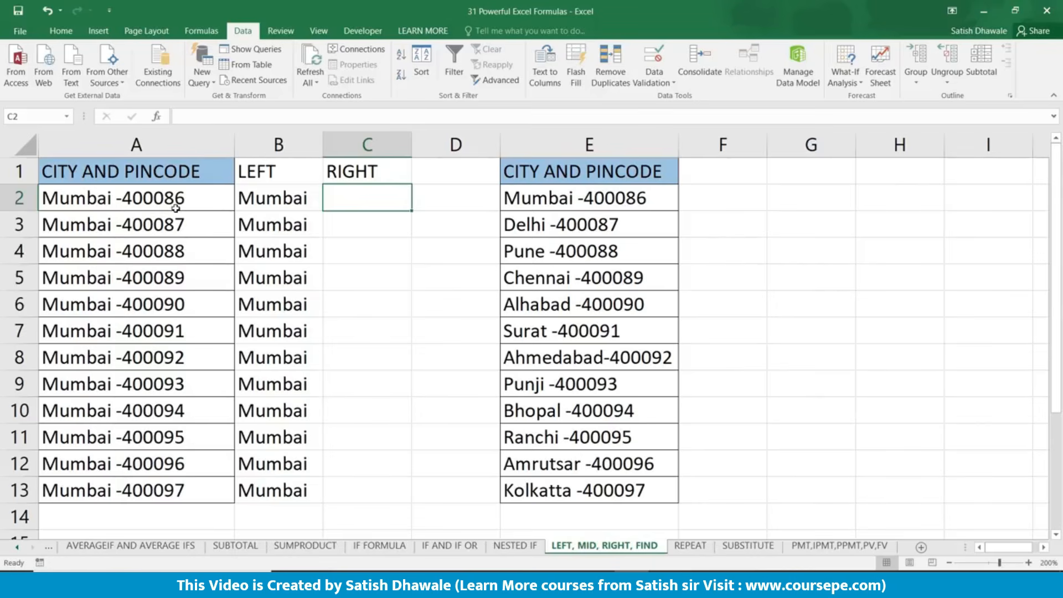
# Step: Extract the last six characters of A2 into C2 with =RIGHT(A2,6) and fill the formula down through C13
pyautogui.write('=RIGHT(')
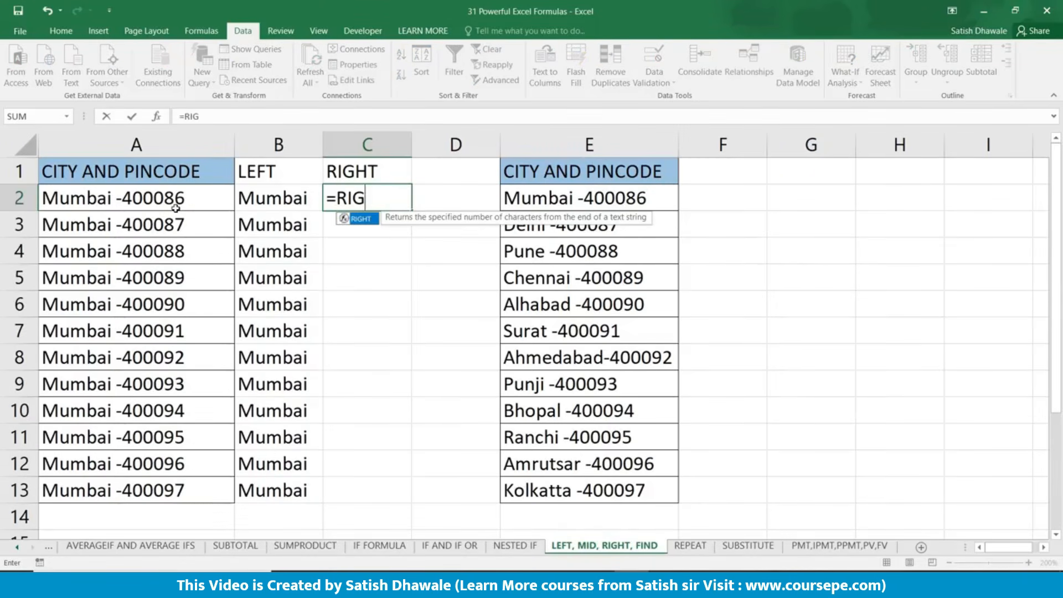
pyautogui.click(134, 197)
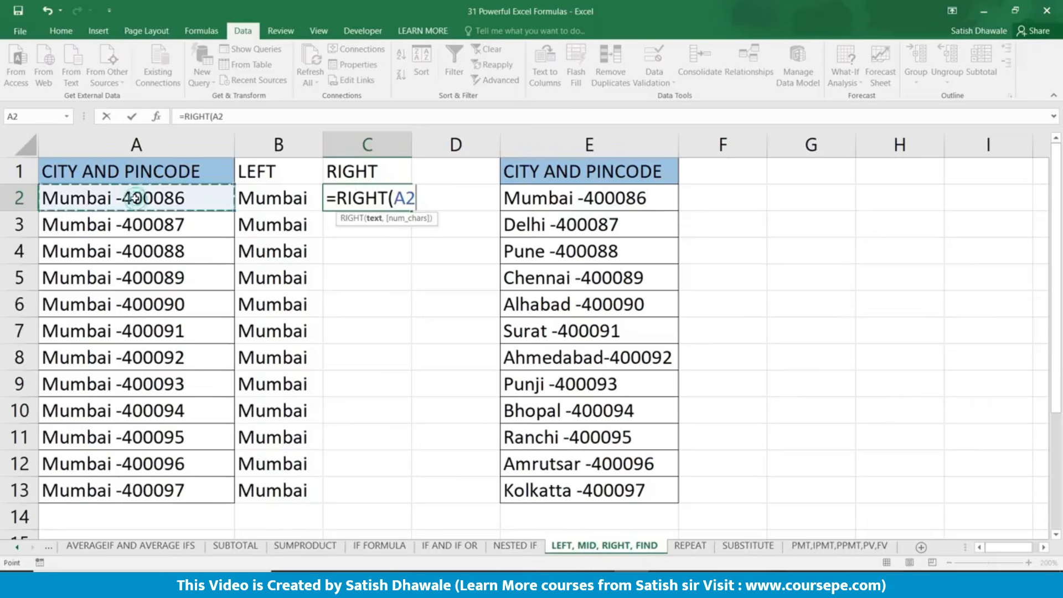
pyautogui.write(',')
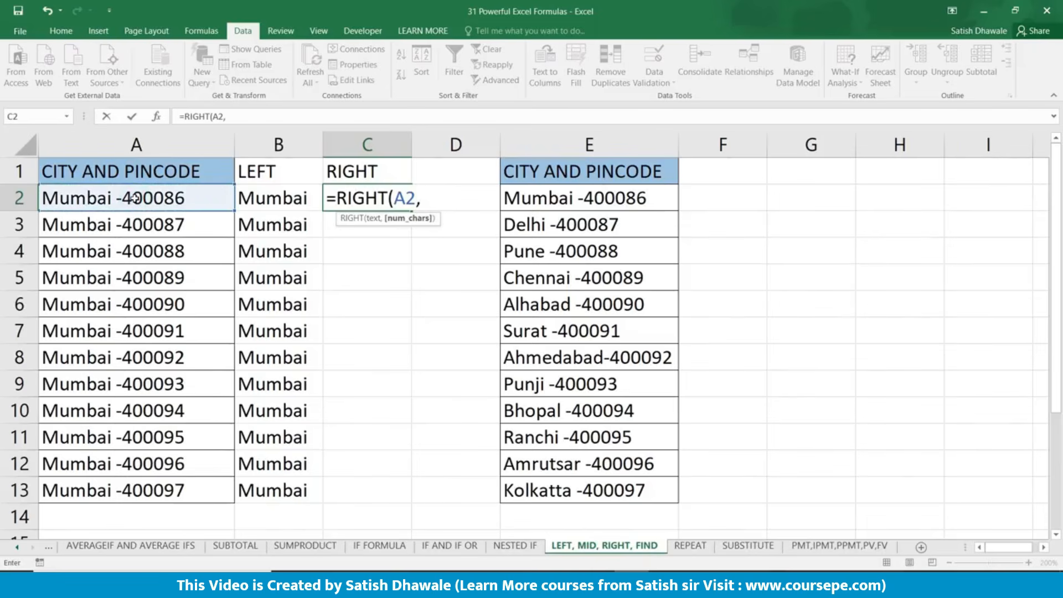
pyautogui.write('6)')
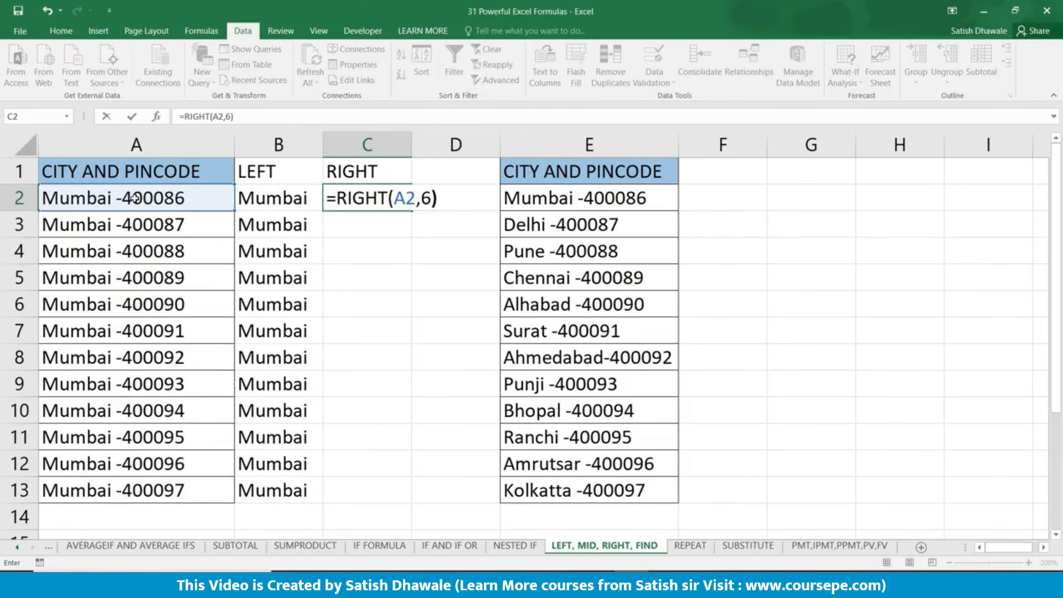
pyautogui.press('Return')
pyautogui.click(349, 201)
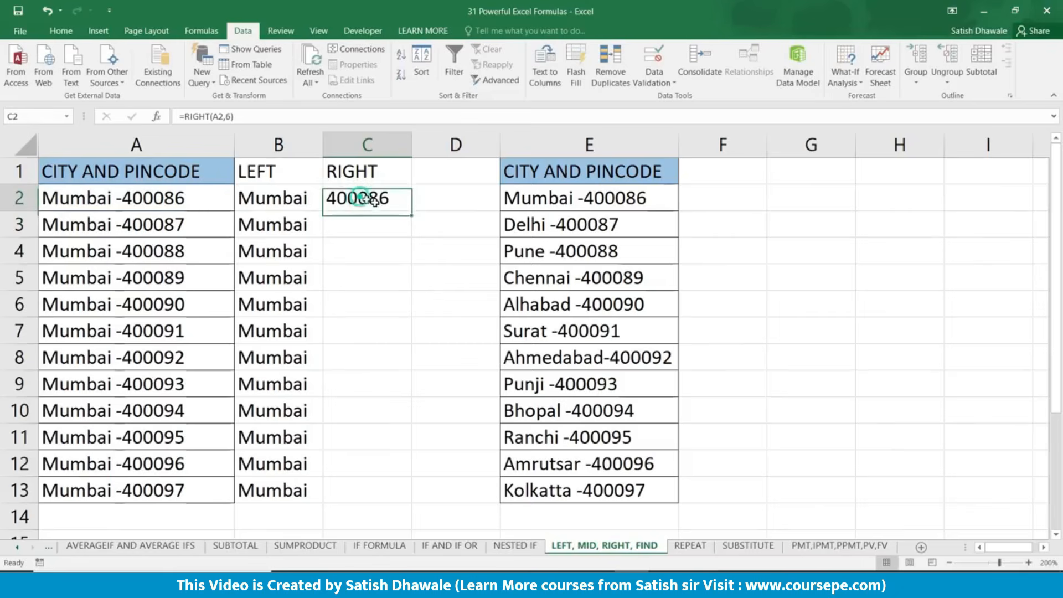
pyautogui.doubleClick(412, 210)
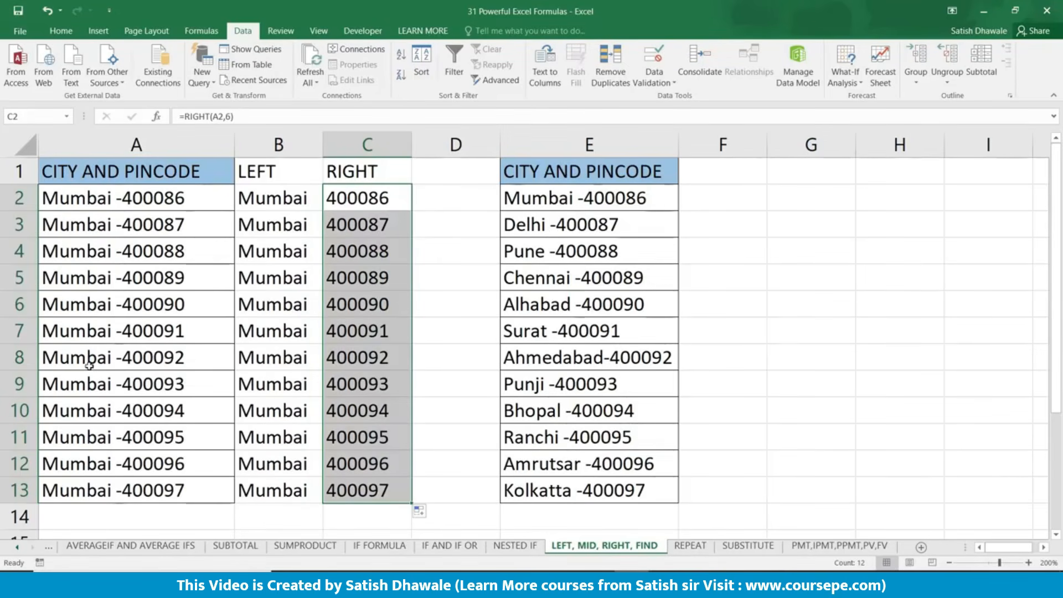
# Step: Extract three characters starting at the fourth character of A2 into D2 with =MID(A2,4,3) and fill the formula down through D13
pyautogui.click(443, 195)
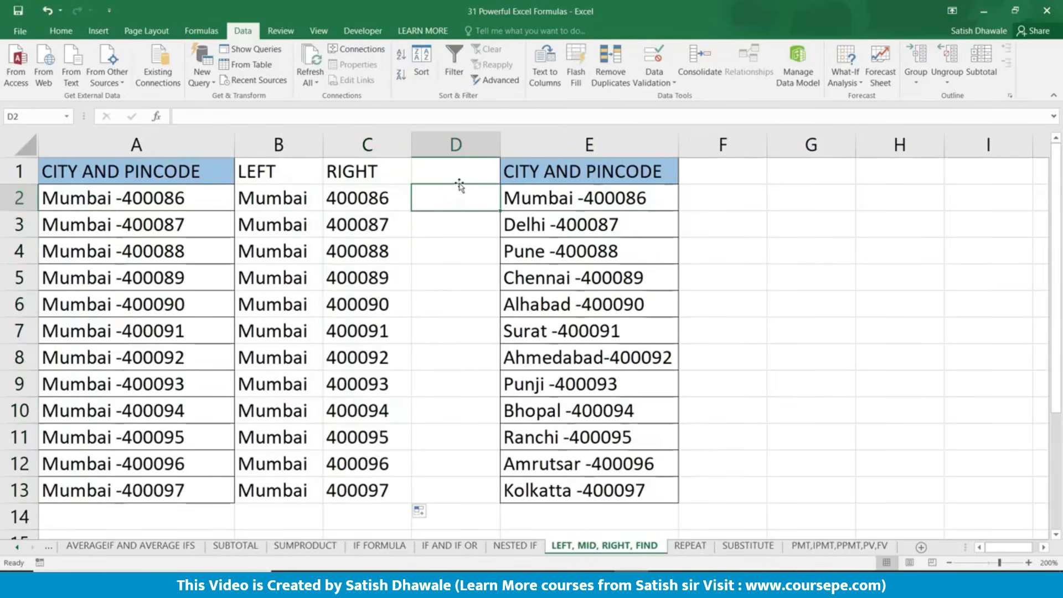
pyautogui.write('=MID')
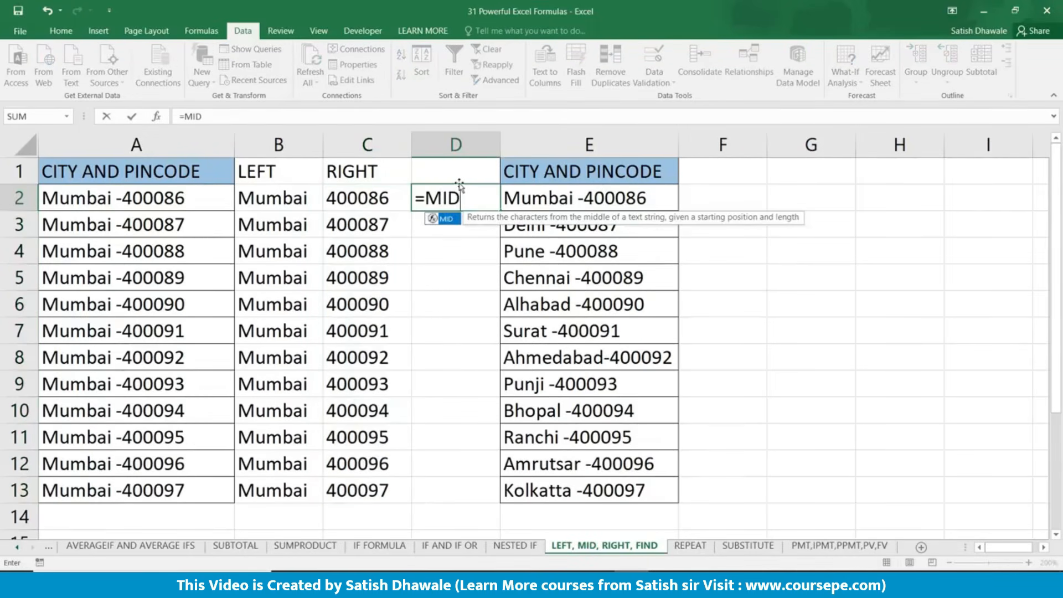
pyautogui.write('(')
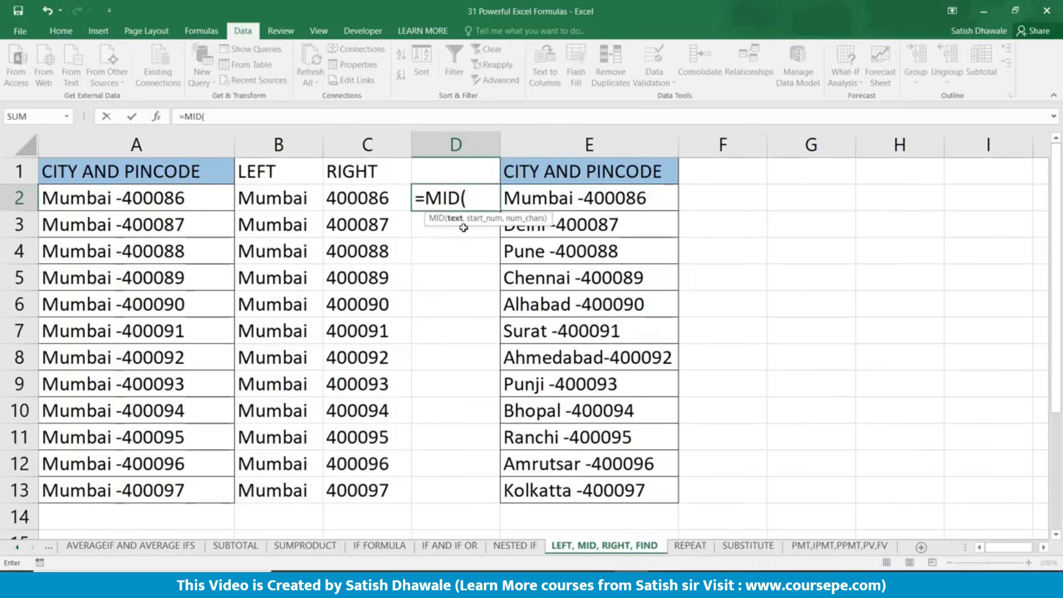
pyautogui.click(88, 201)
pyautogui.write(',')
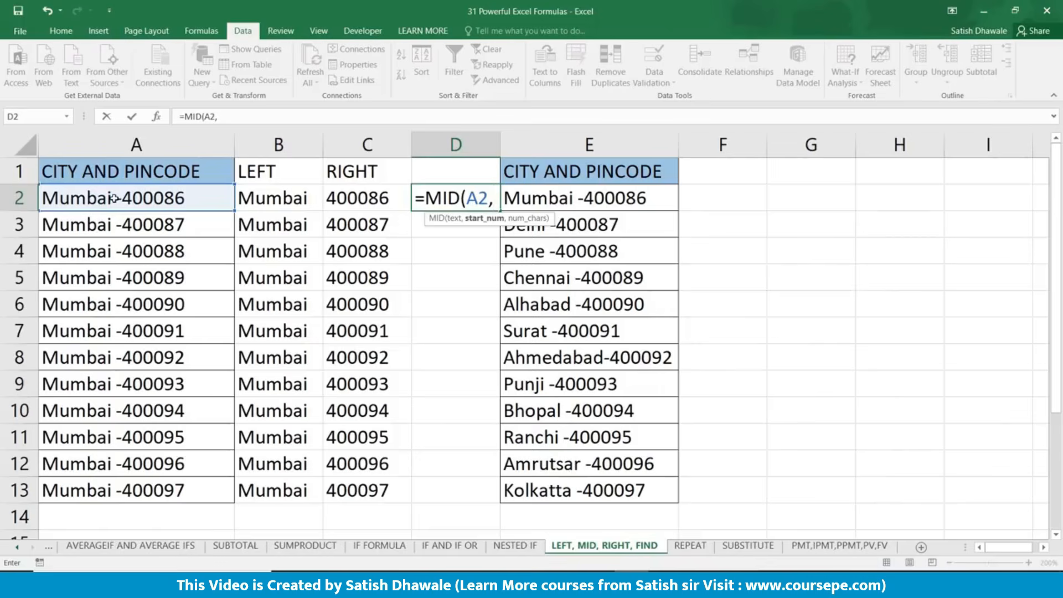
pyautogui.write('4,')
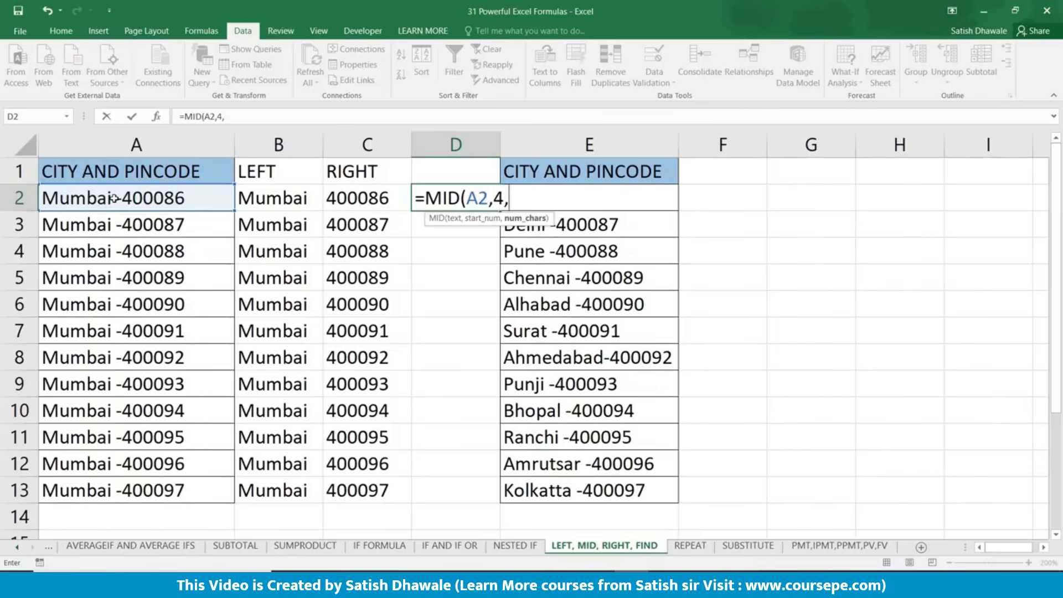
pyautogui.write('3)')
pyautogui.press('Return')
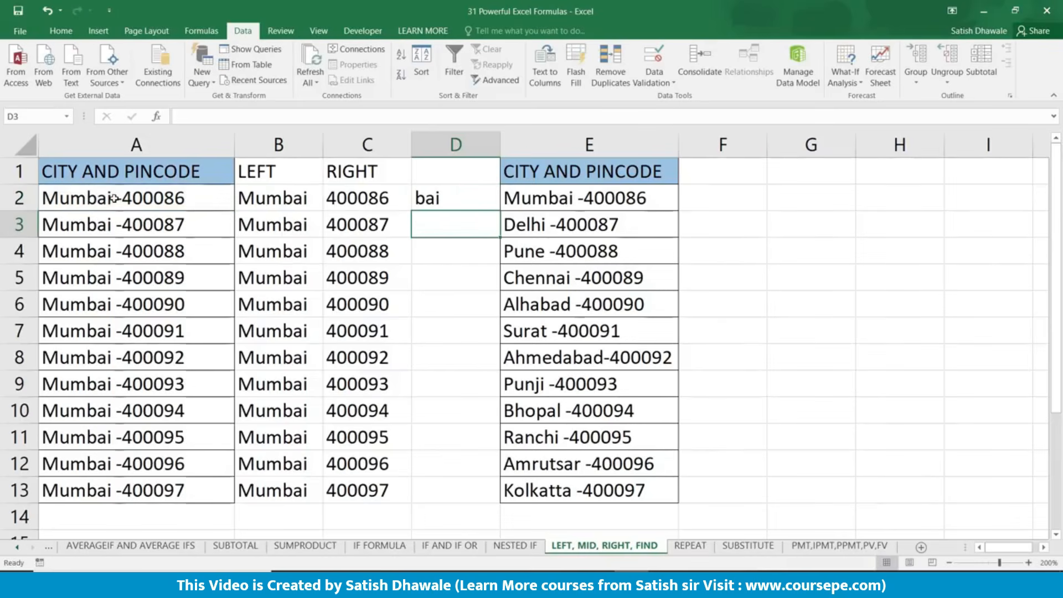
pyautogui.click(458, 198)
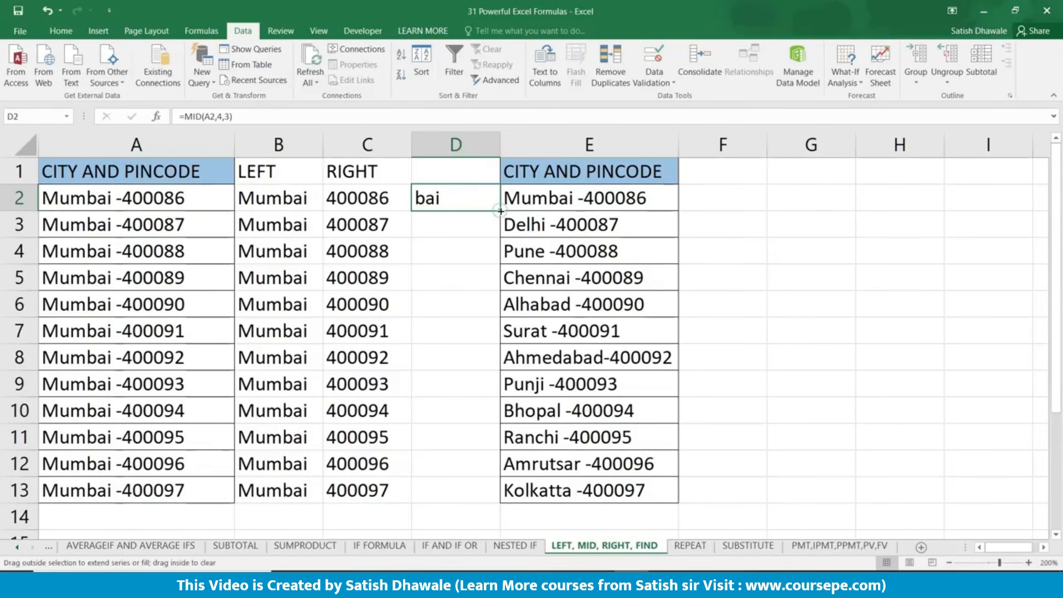
pyautogui.doubleClick(500, 211)
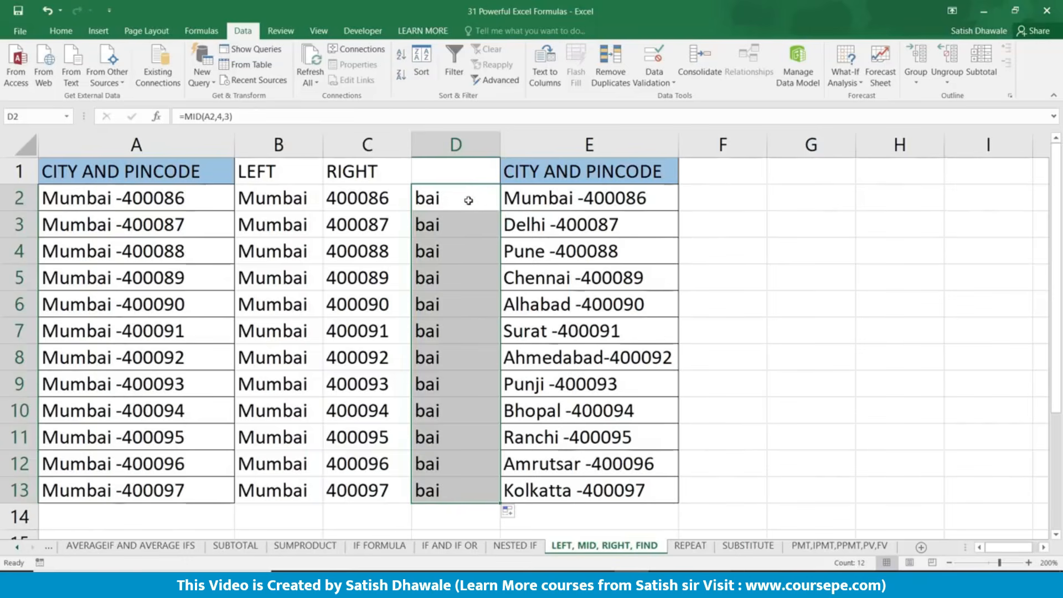
# Step: Enter the header MID in D1 above the extracted middle characters
pyautogui.click(483, 171)
pyautogui.write('M')
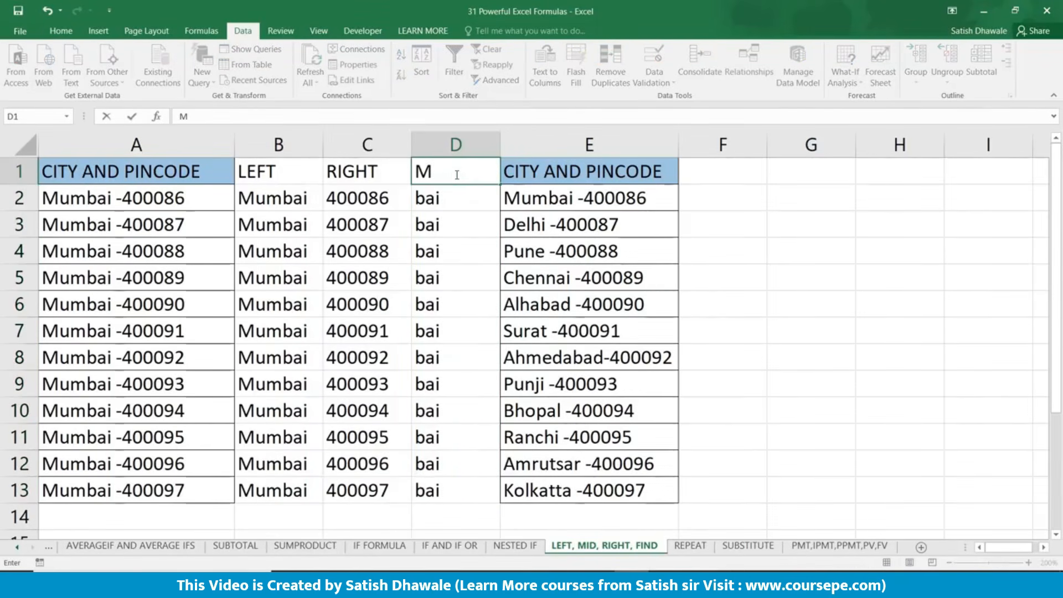
pyautogui.write('ID')
pyautogui.press('Return')
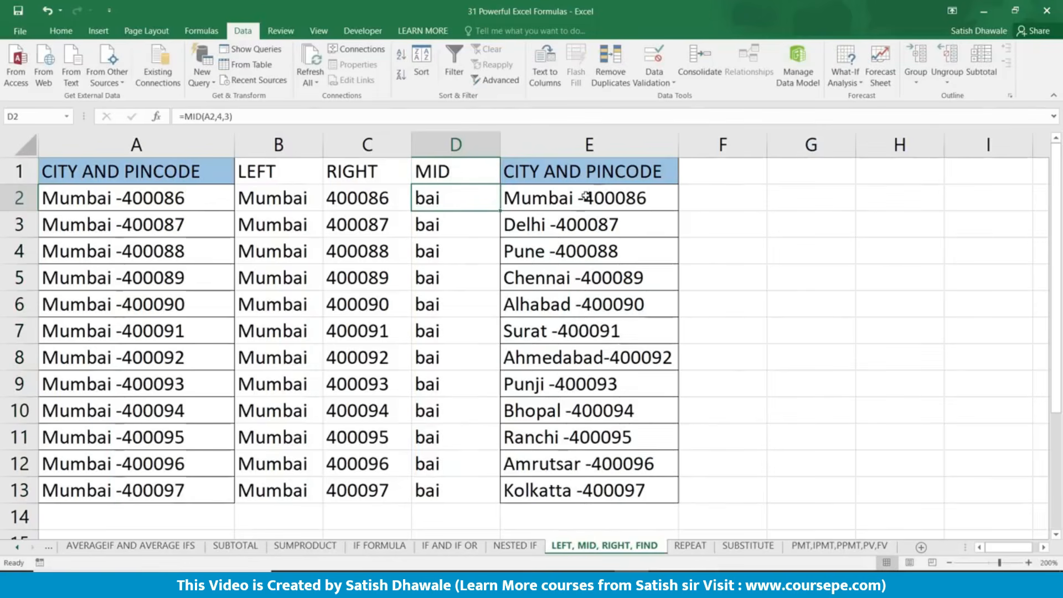
# Step: Examine the entries in E2:E13, comparing the lengths of the city names before the pincodes
pyautogui.moveTo(586, 198); pyautogui.dragTo(647, 479)
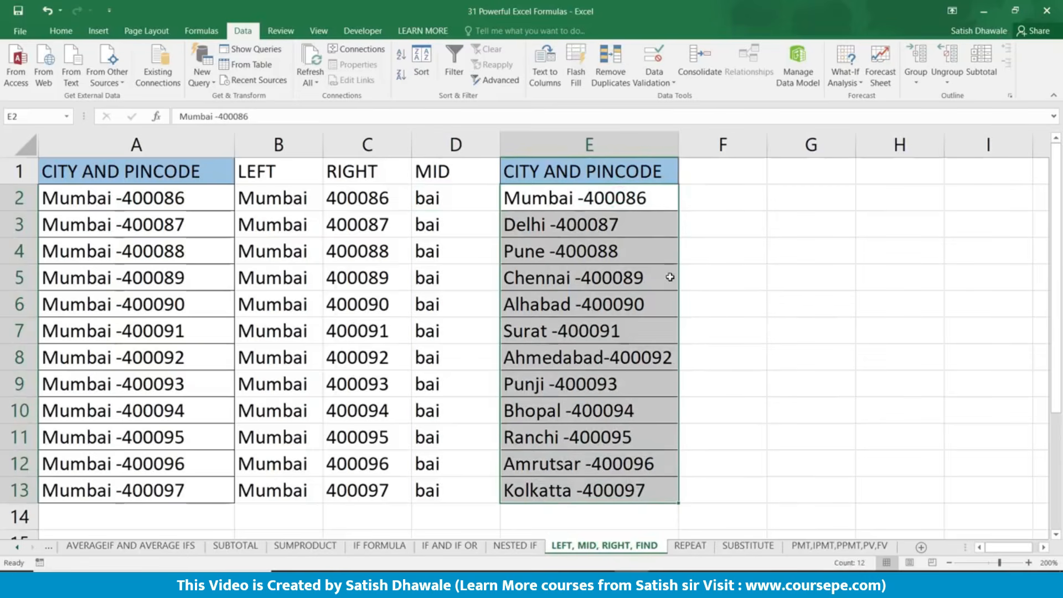
pyautogui.click(573, 206)
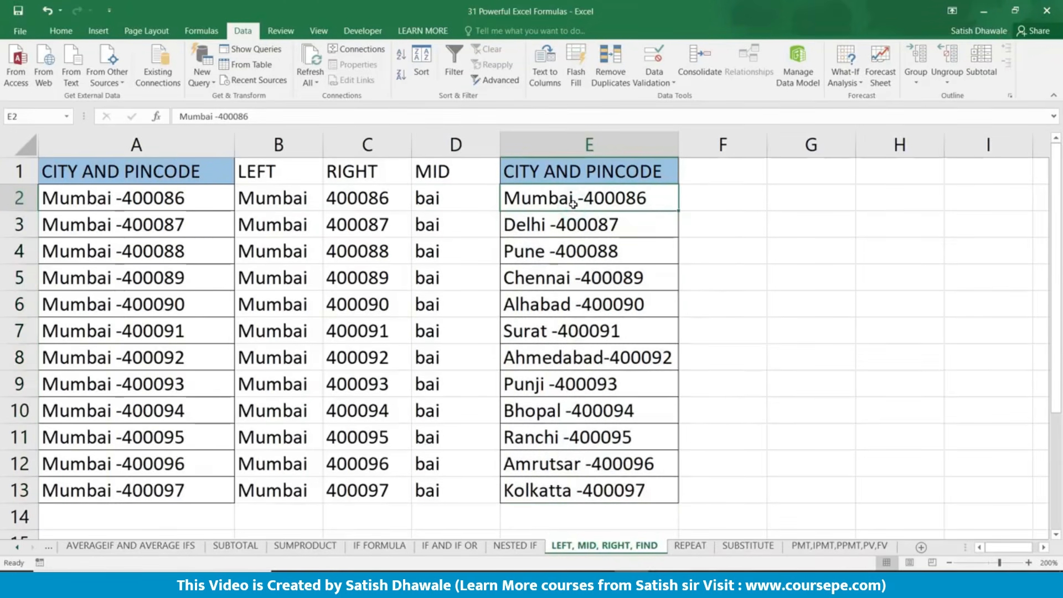
pyautogui.click(568, 216)
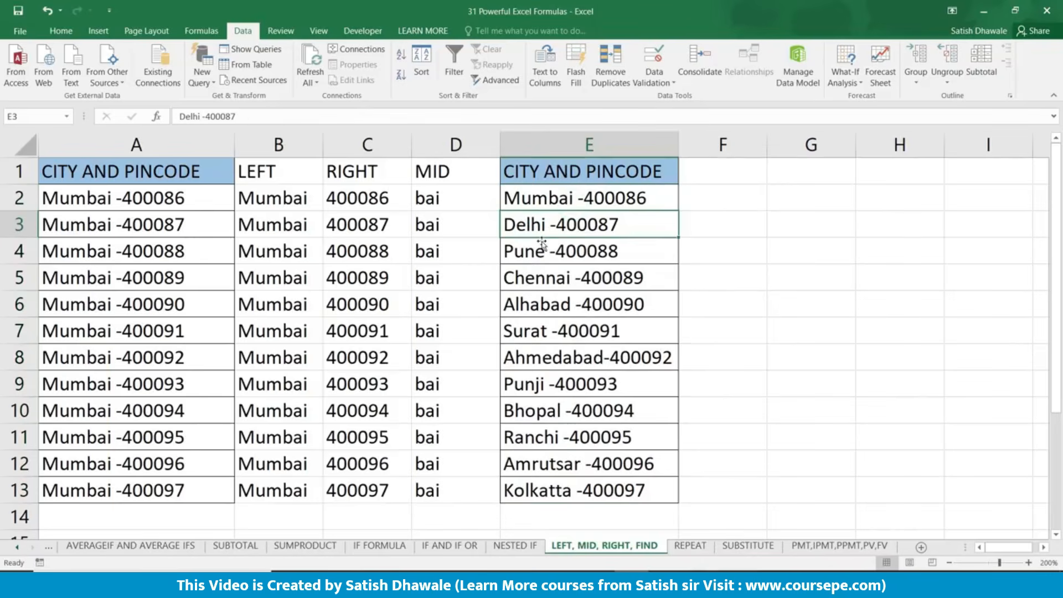
pyautogui.click(542, 247)
pyautogui.click(584, 274)
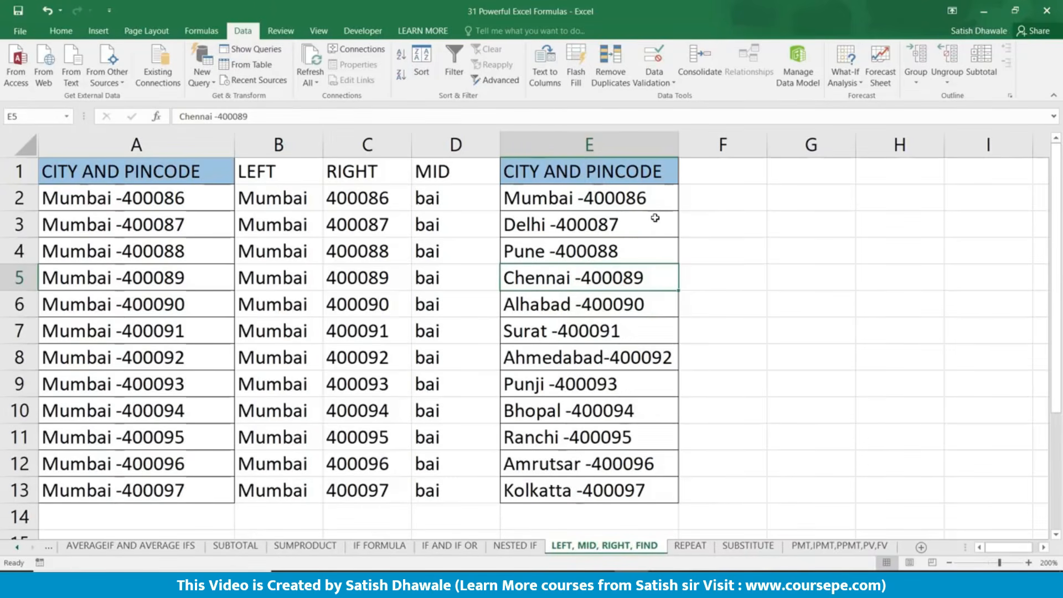
pyautogui.click(719, 193)
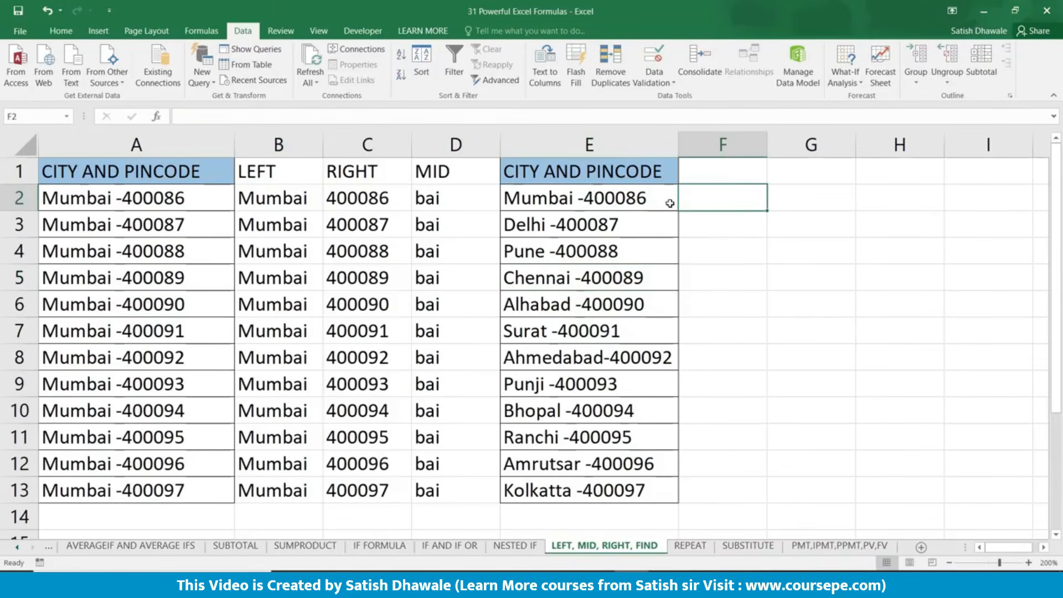
pyautogui.click(595, 195)
# Step: Extract the first six characters of E2 into F2 with =LEFT(E2,6) and fill the formula down through F13
pyautogui.click(711, 199)
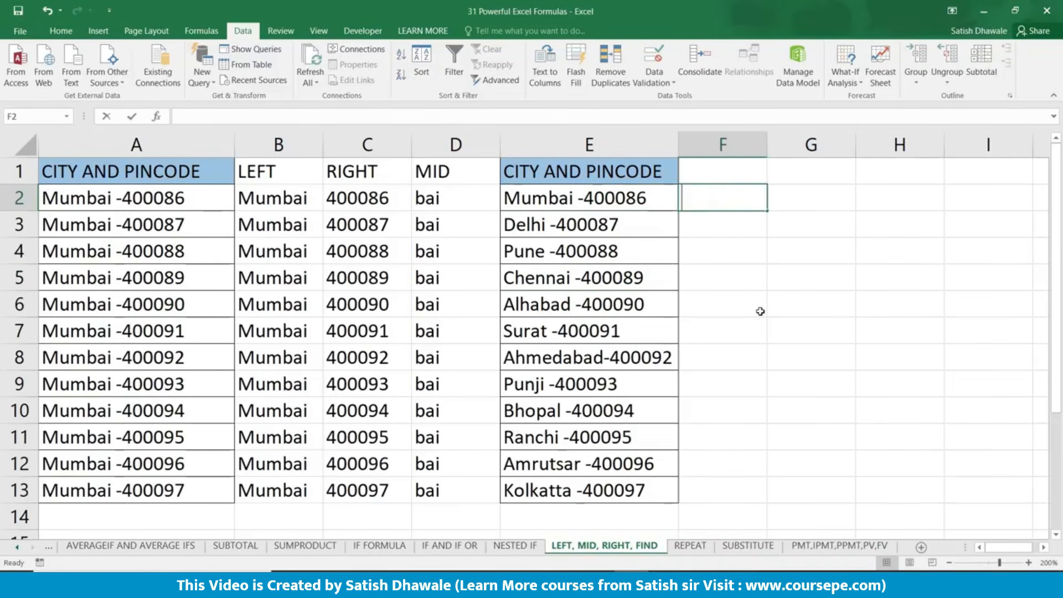
pyautogui.write('=LEFT(')
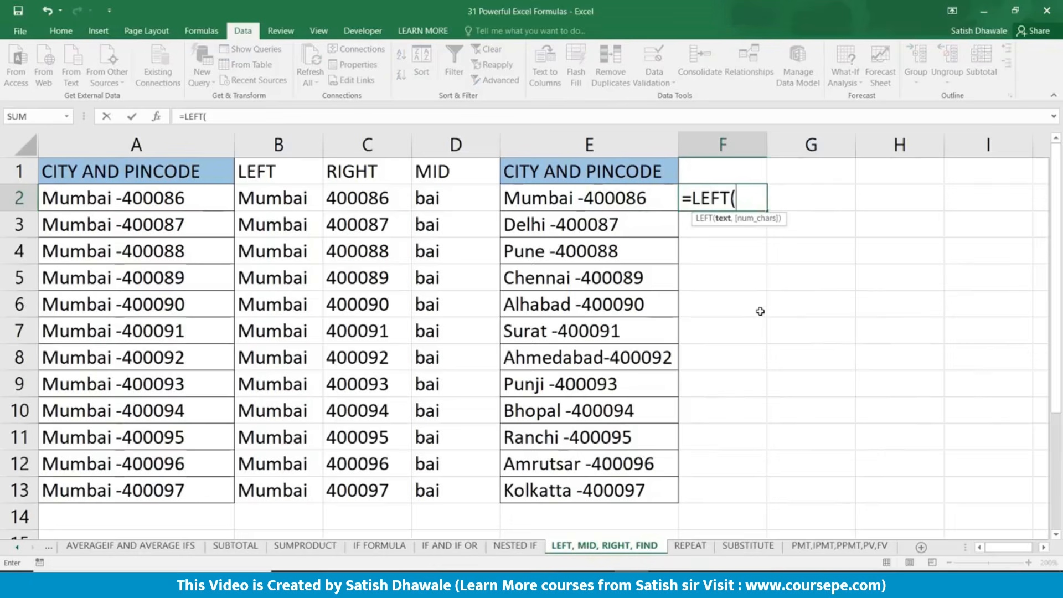
pyautogui.click(638, 207)
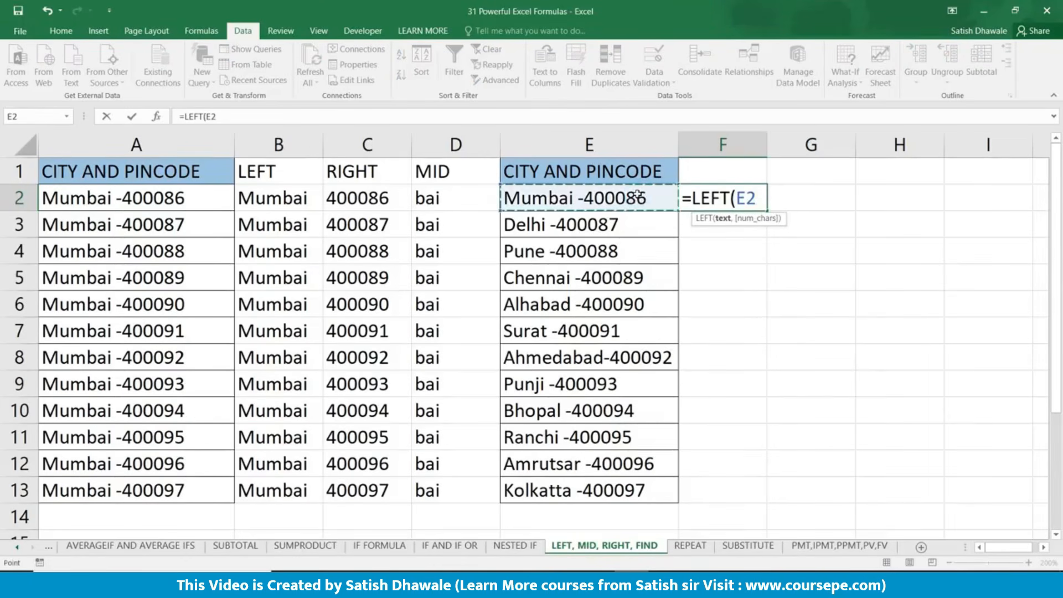
pyautogui.write(',6)')
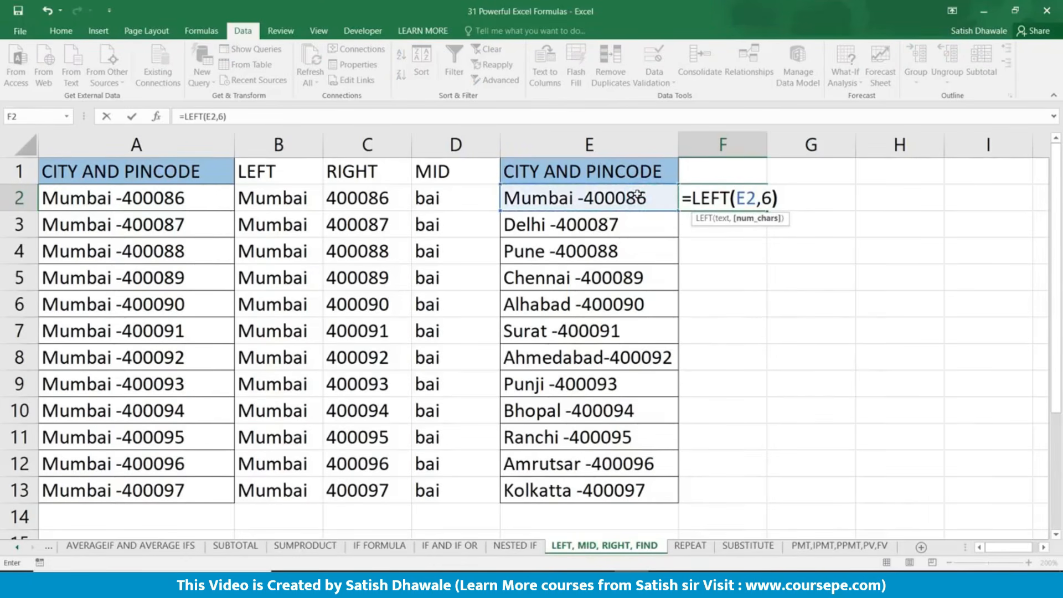
pyautogui.press('Return')
pyautogui.click(724, 195)
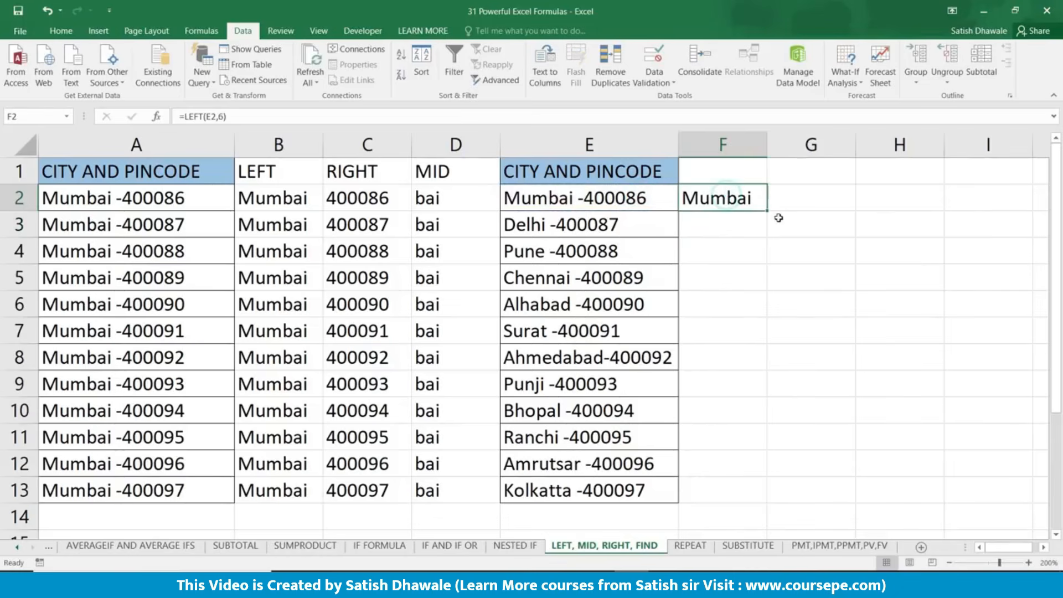
pyautogui.moveTo(765, 210); pyautogui.dragTo(766, 502)
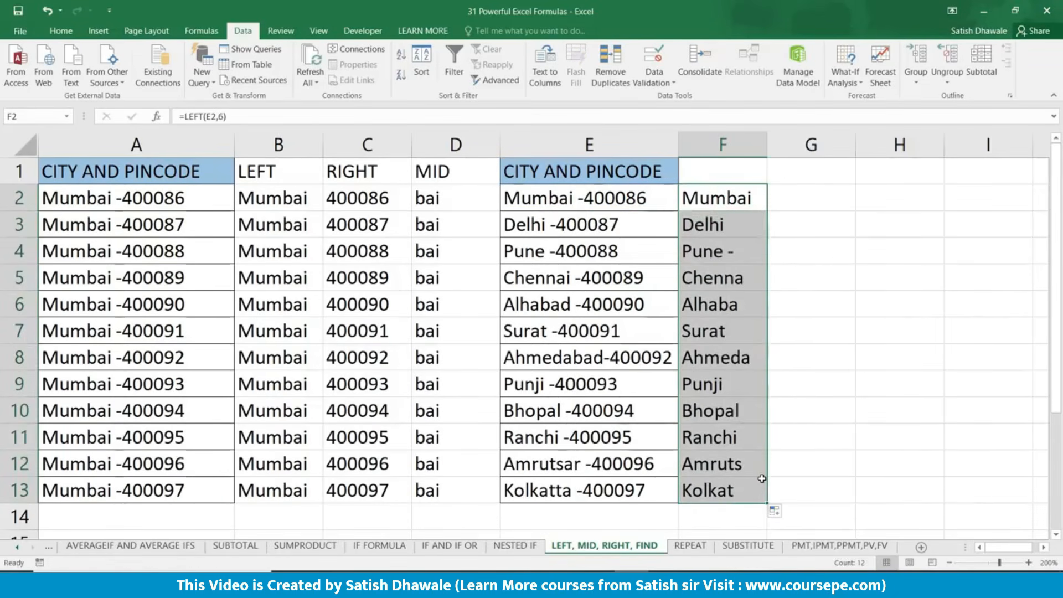
# Step: Check the LEFT results in F5, F4, F3 and F8 against the full city names in column E
pyautogui.click(745, 277)
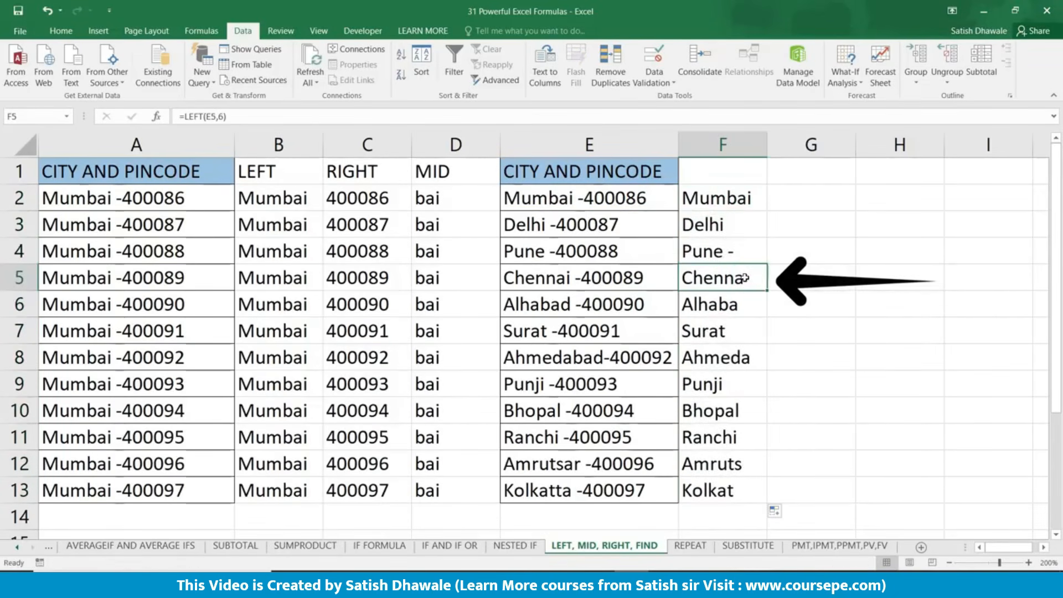
pyautogui.click(746, 245)
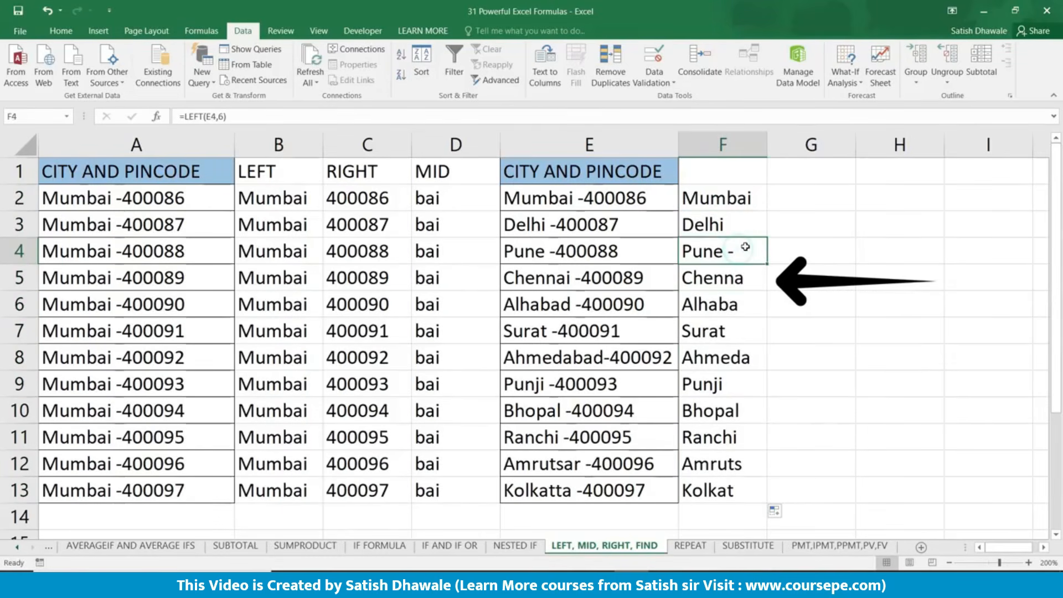
pyautogui.click(740, 217)
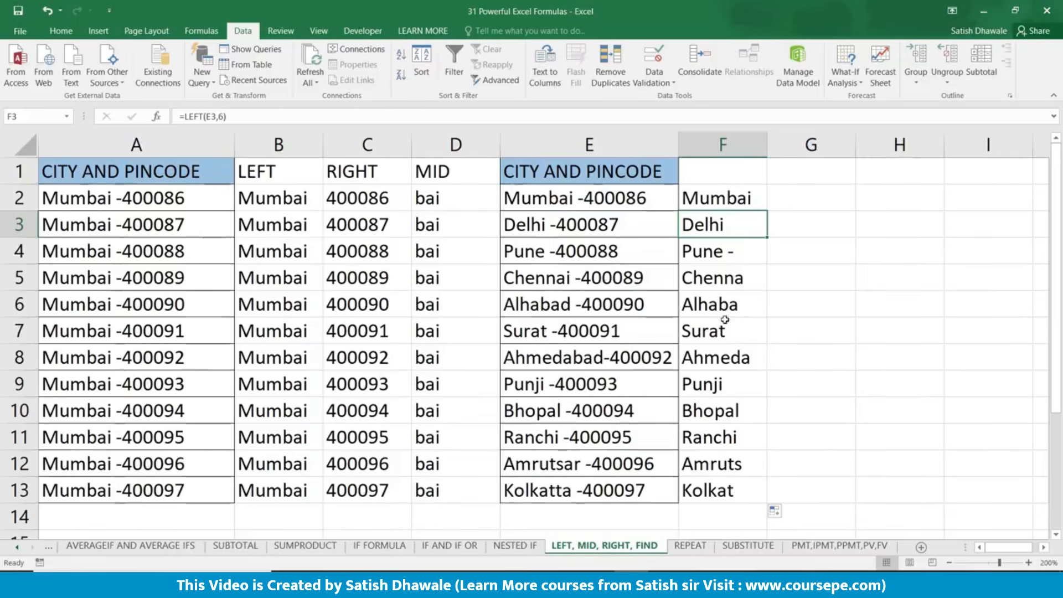
pyautogui.click(741, 357)
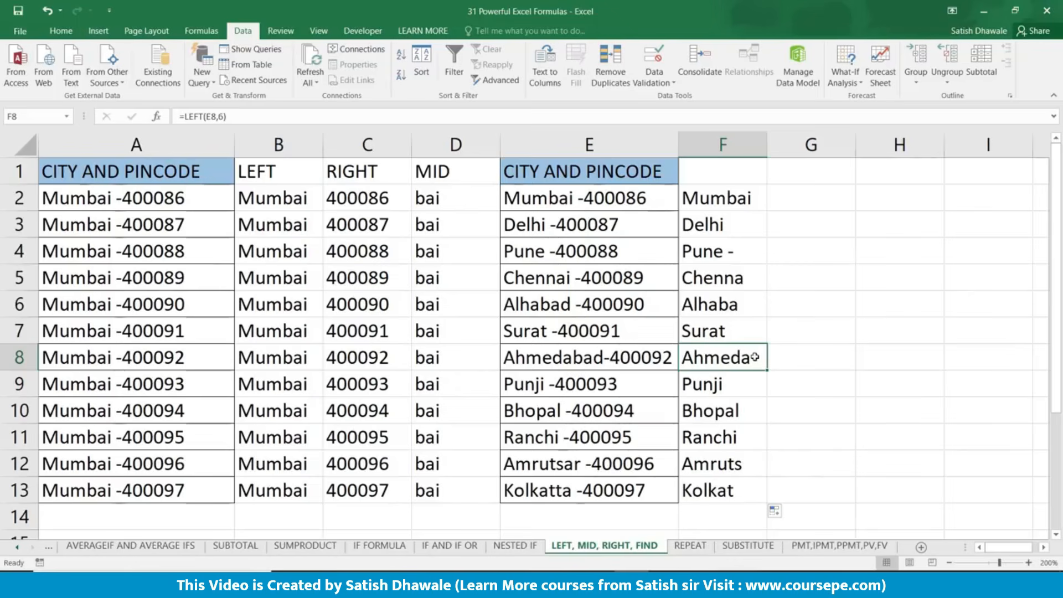
# Step: Remove the character count from the LEFT formula in F2, re-enter it as 6, and select G2
pyautogui.doubleClick(751, 199)
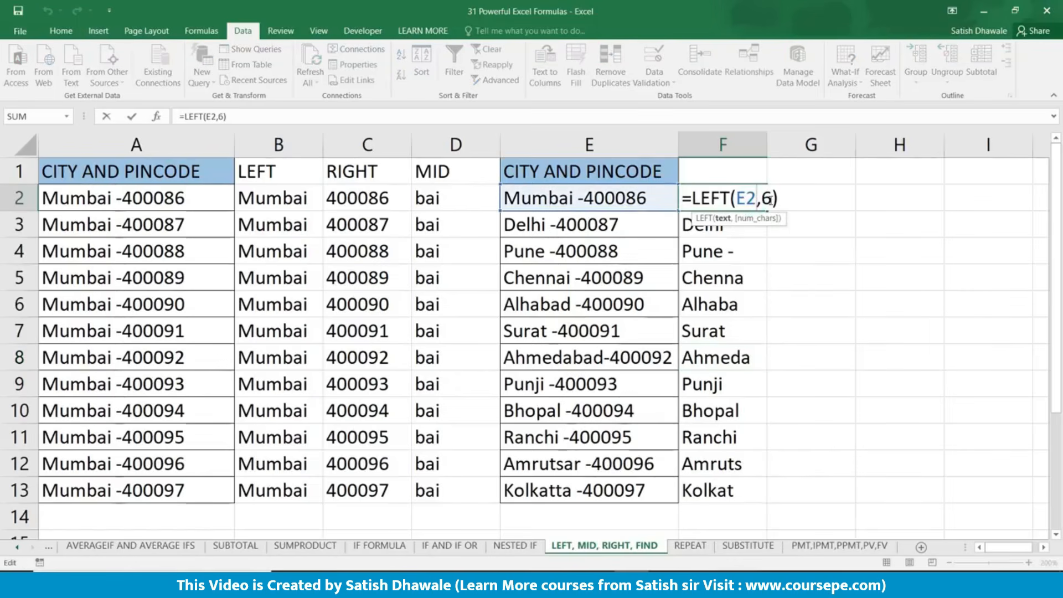
pyautogui.click(771, 197)
pyautogui.press('BackSpace')
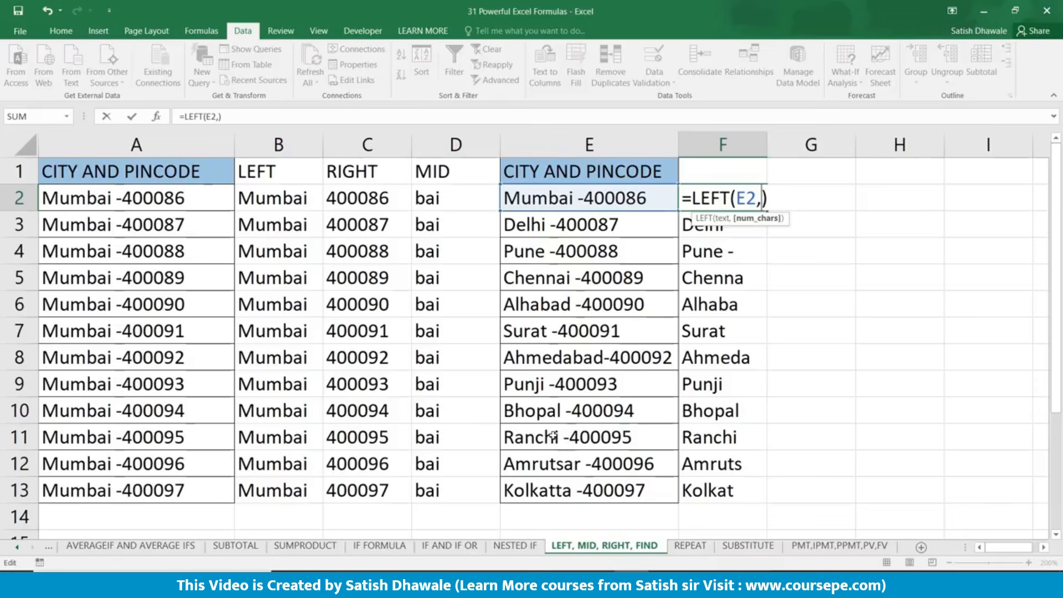
pyautogui.write('6')
pyautogui.press('Return')
pyautogui.click(722, 198)
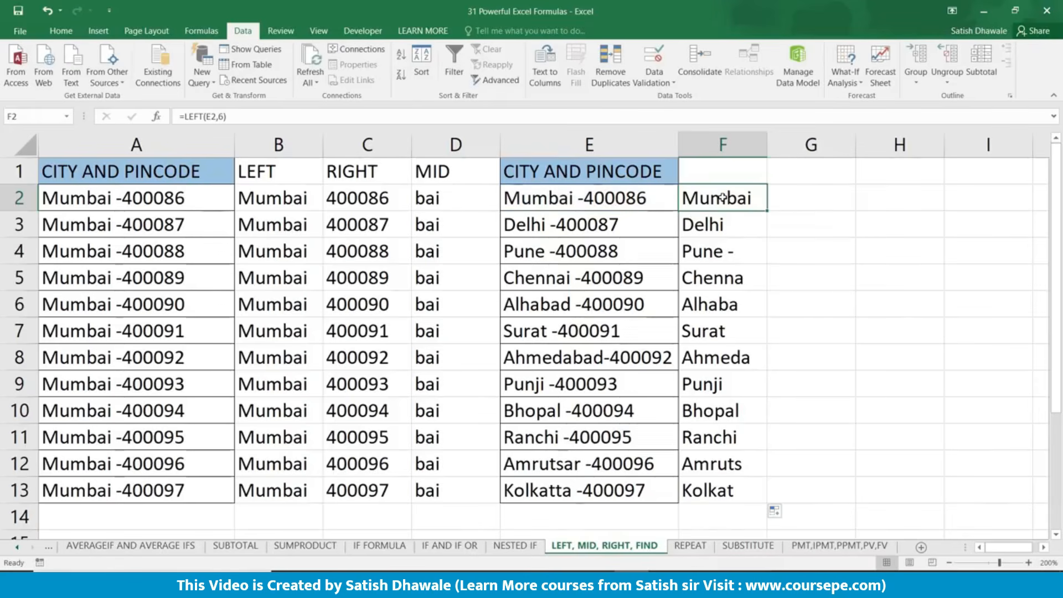
pyautogui.click(824, 197)
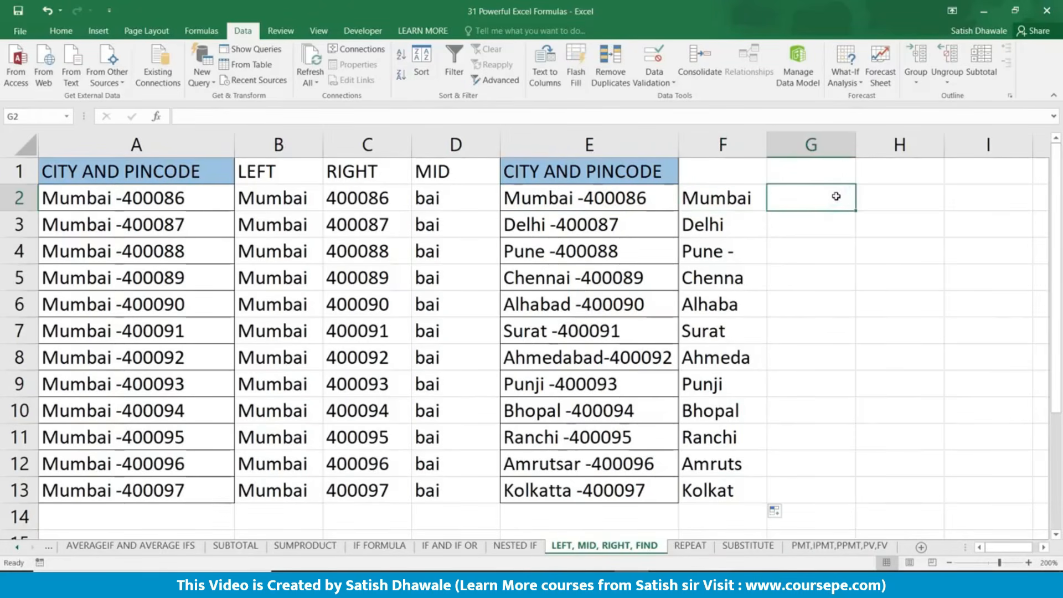
# Step: Enter =FIND("-",E2,1) in G2 to locate the hyphen in the E2 text
pyautogui.write('=FIND(')
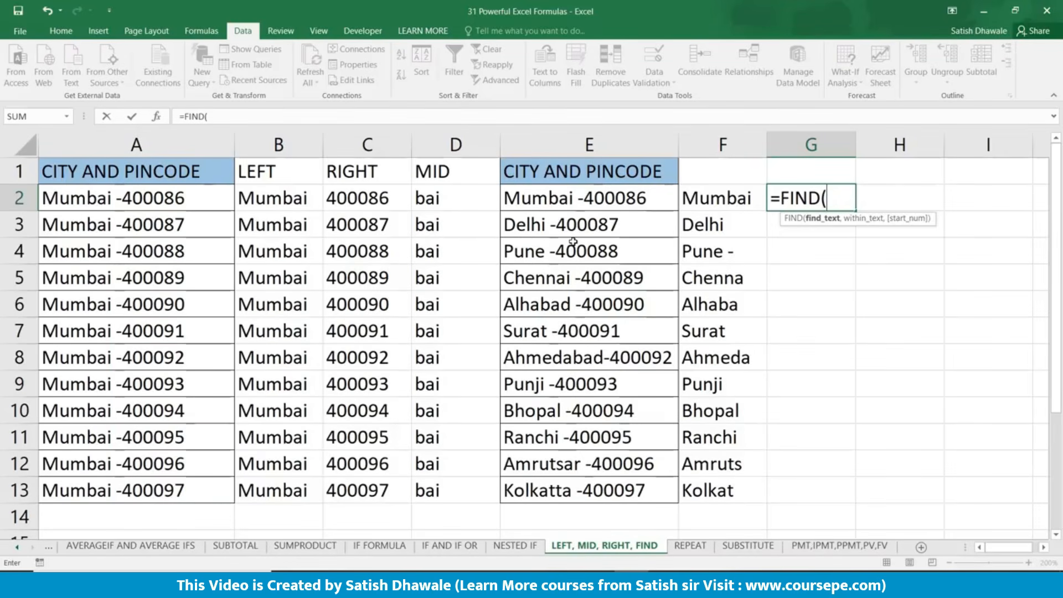
pyautogui.write('"')
pyautogui.write(' "')
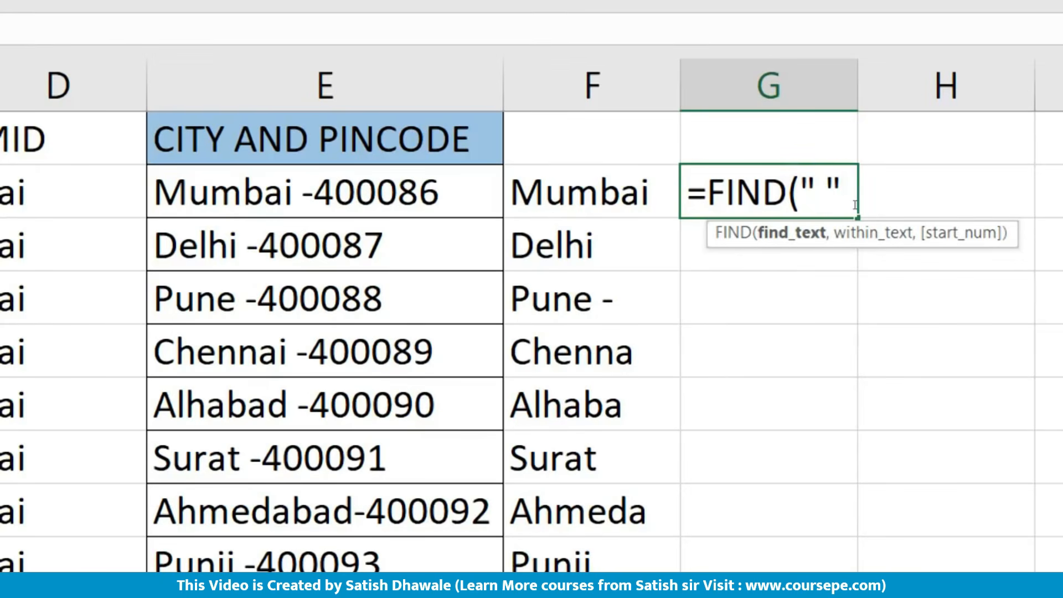
pyautogui.press('BackSpace')
pyautogui.press('BackSpace')
pyautogui.write('-",')
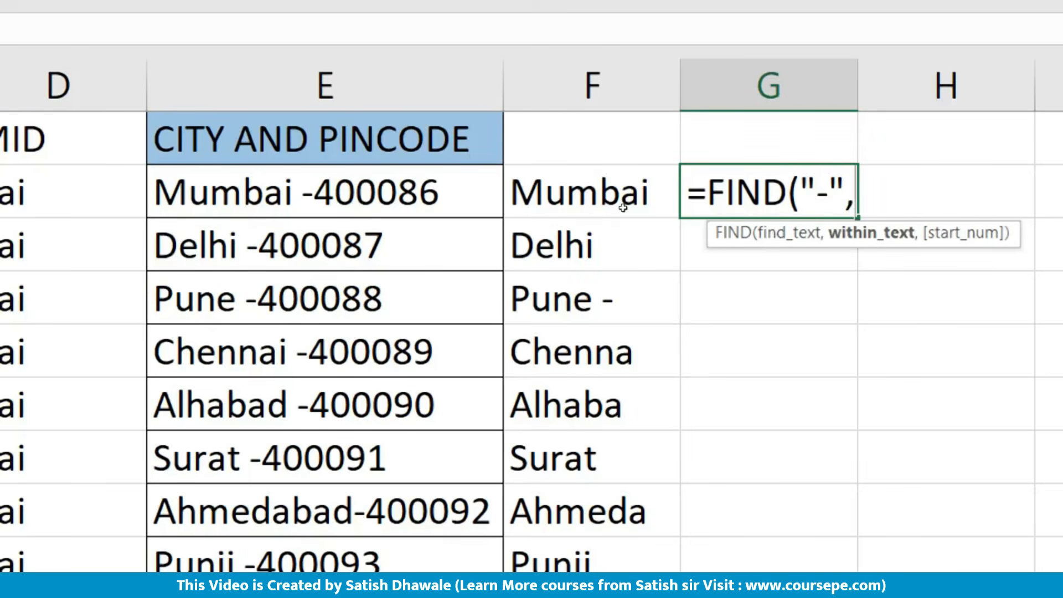
pyautogui.press('Left')
pyautogui.press('Left')
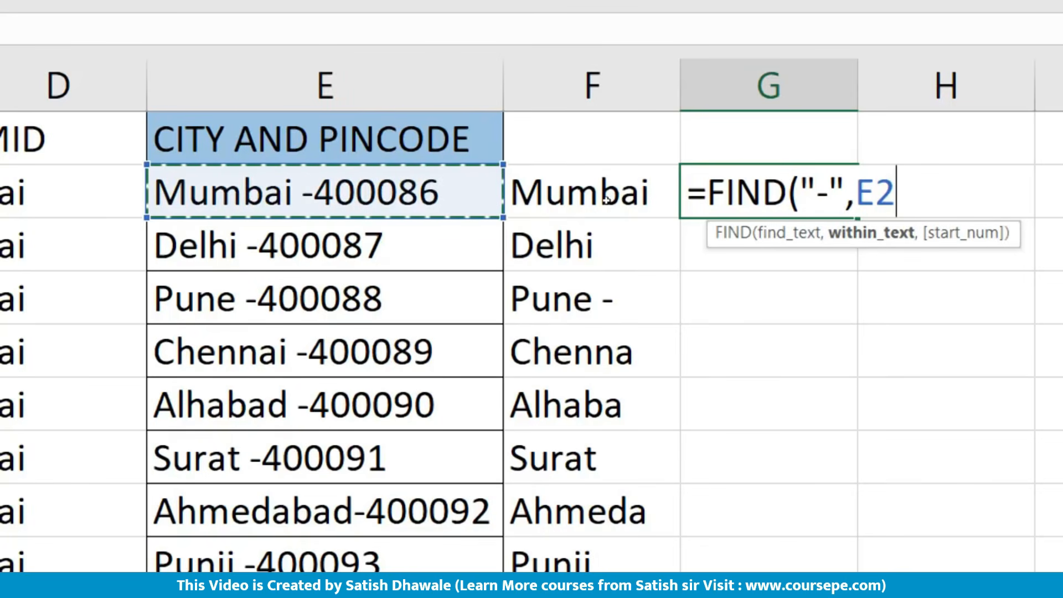
pyautogui.write(',1')
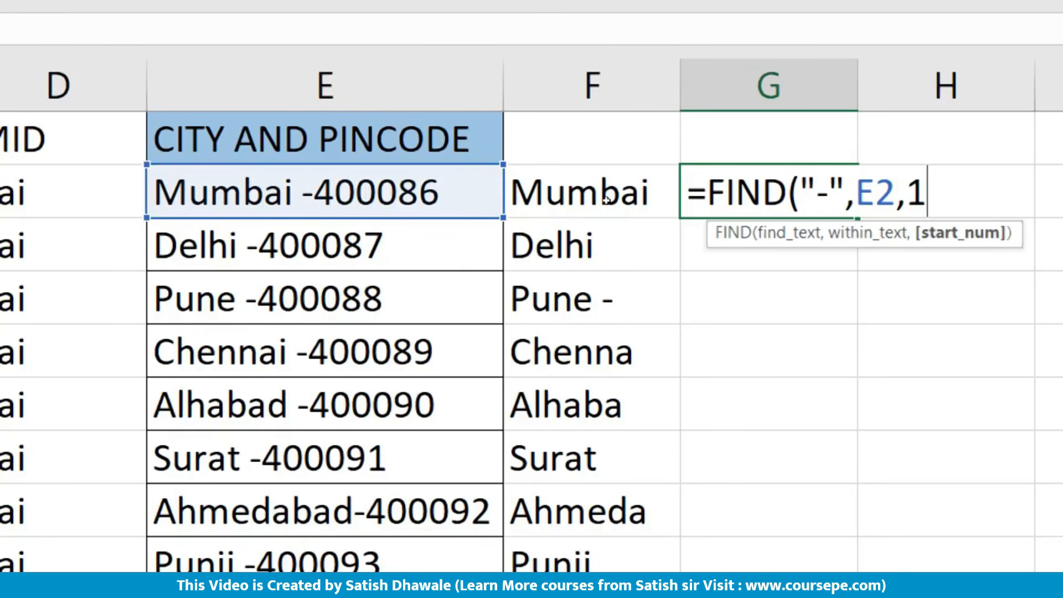
pyautogui.write(')')
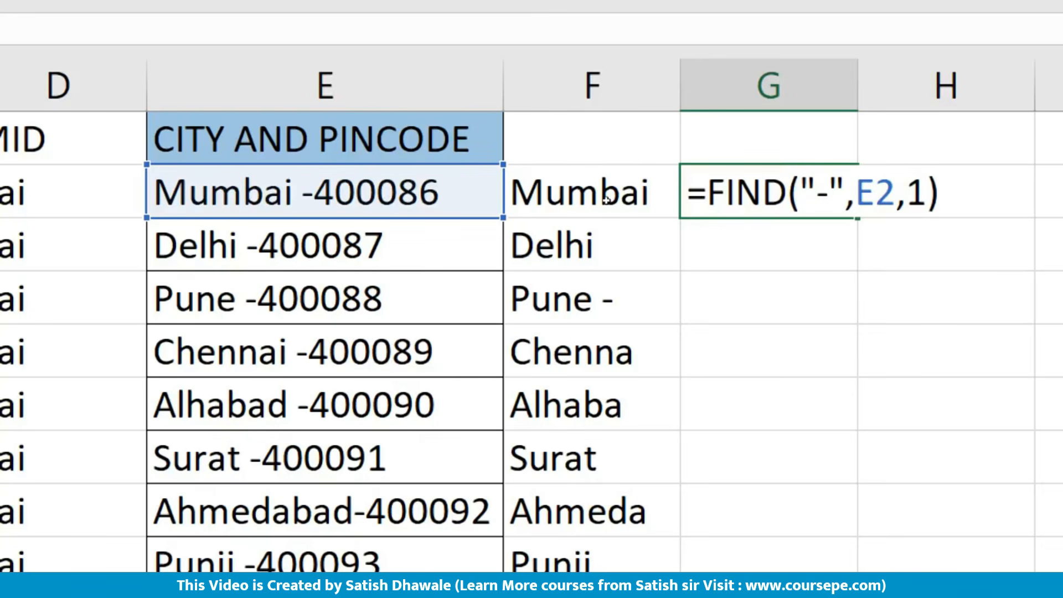
pyautogui.press('Return')
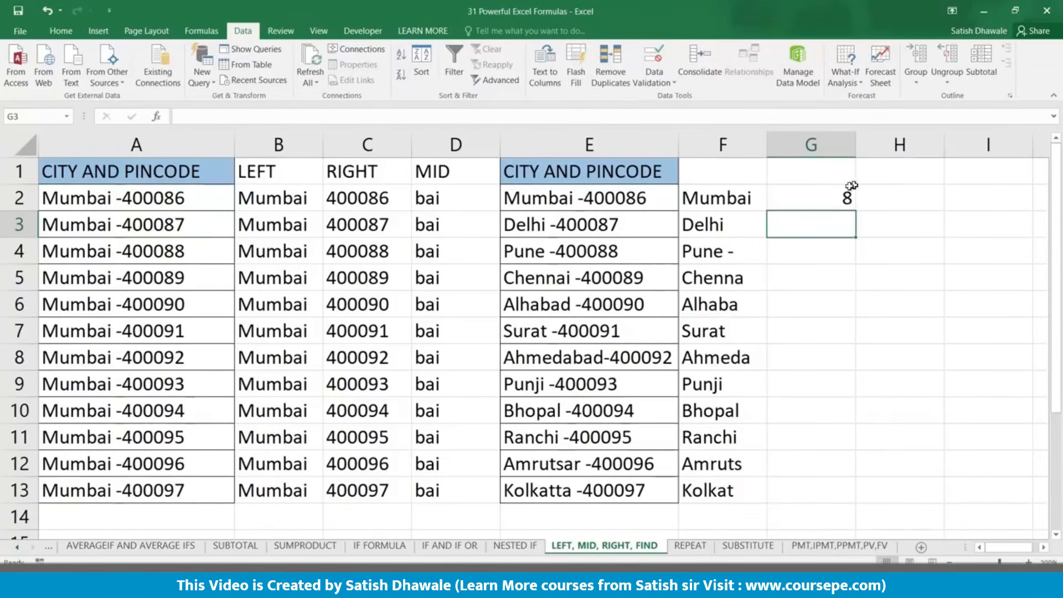
# Step: Change the search text of the FIND formula in G2 to a space and fill it down through G13
pyautogui.click(850, 191)
pyautogui.doubleClick(847, 195)
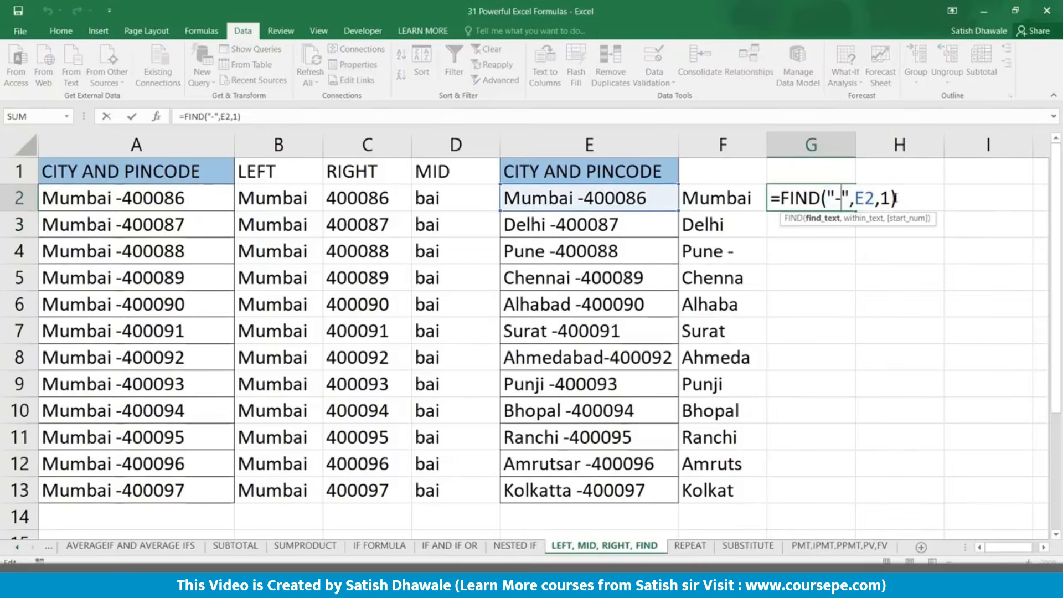
pyautogui.press('Escape')
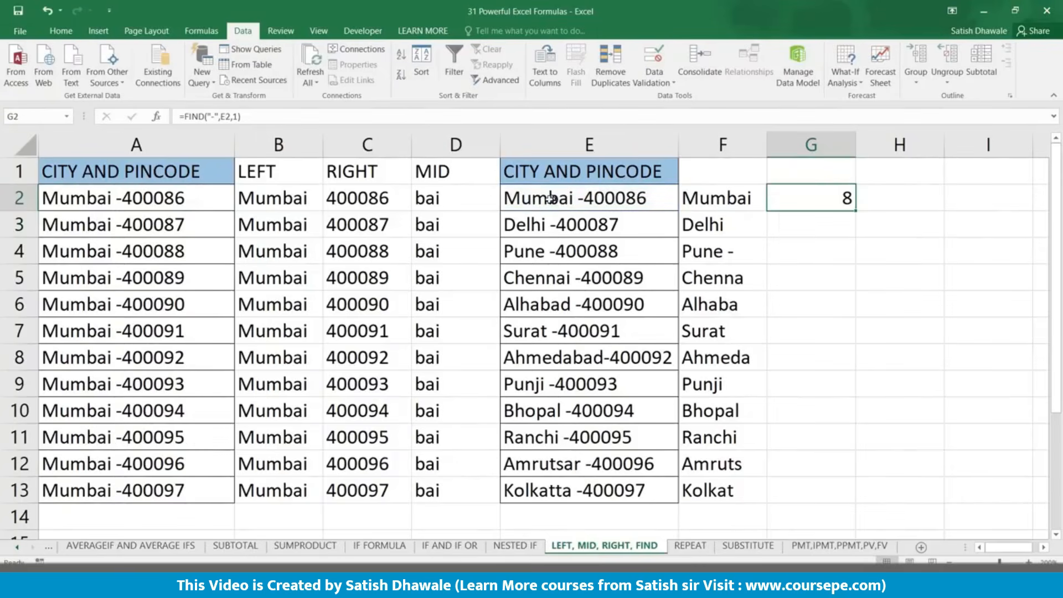
pyautogui.doubleClick(807, 196)
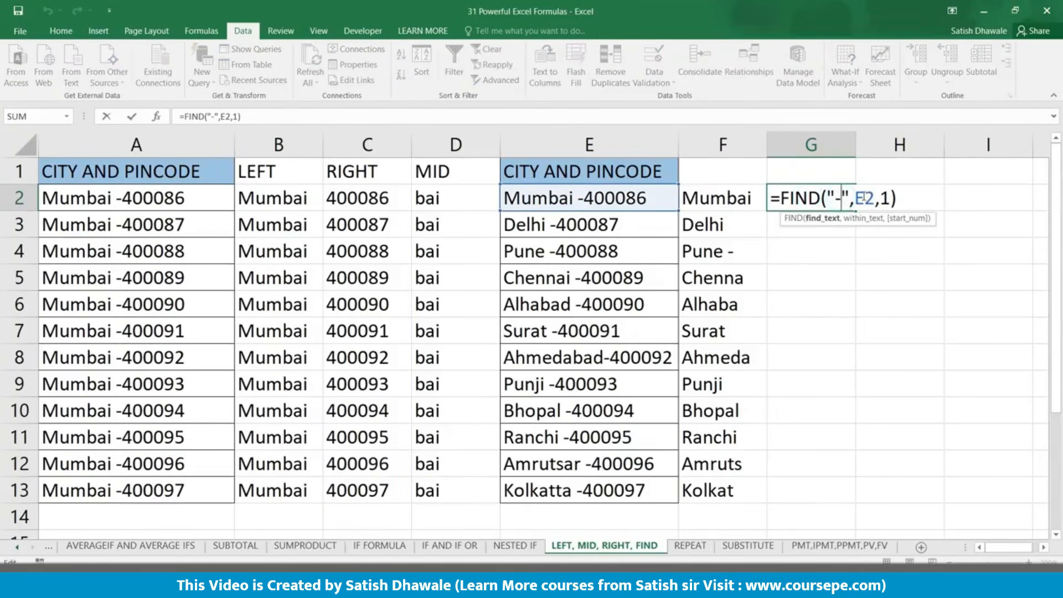
pyautogui.press('BackSpace')
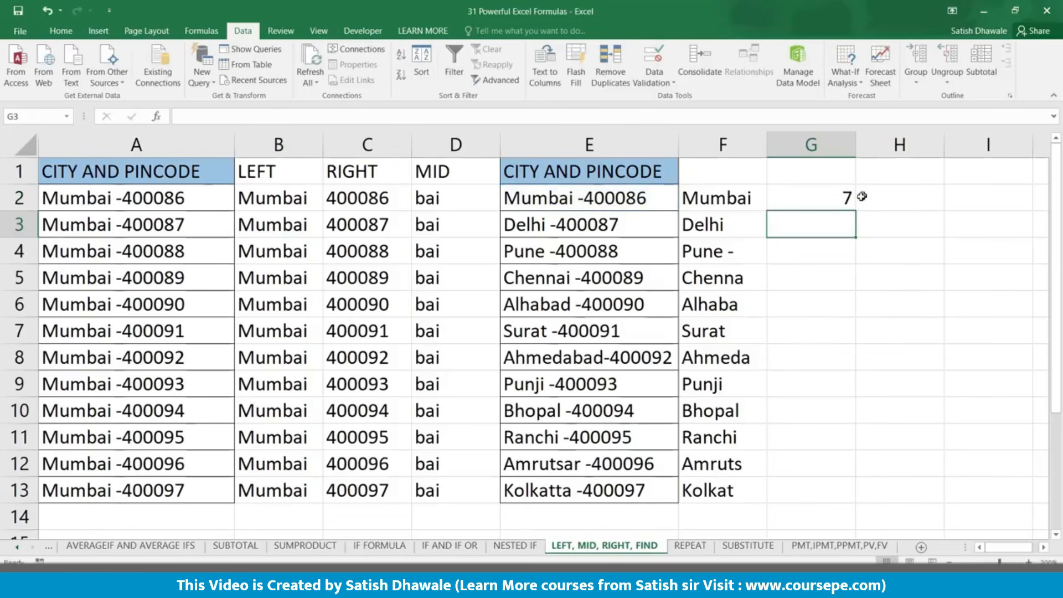
pyautogui.click(841, 200)
pyautogui.doubleClick(858, 213)
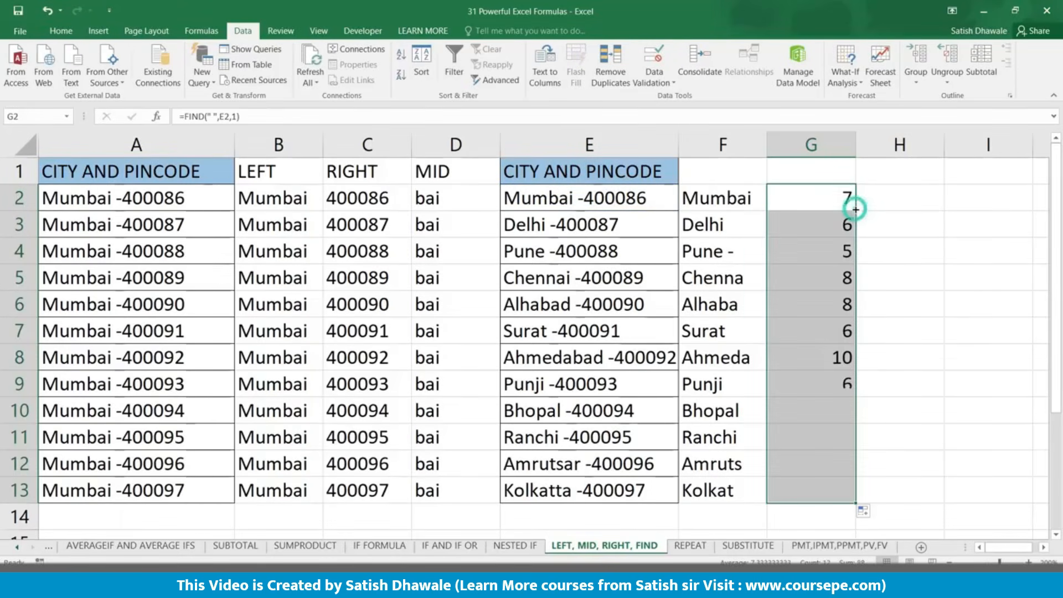
# Step: Subtract 1 from the FIND formula in G2, making it =FIND(" ",E2,1)-1, and fill it down through G13
pyautogui.doubleClick(817, 199)
pyautogui.click(839, 196)
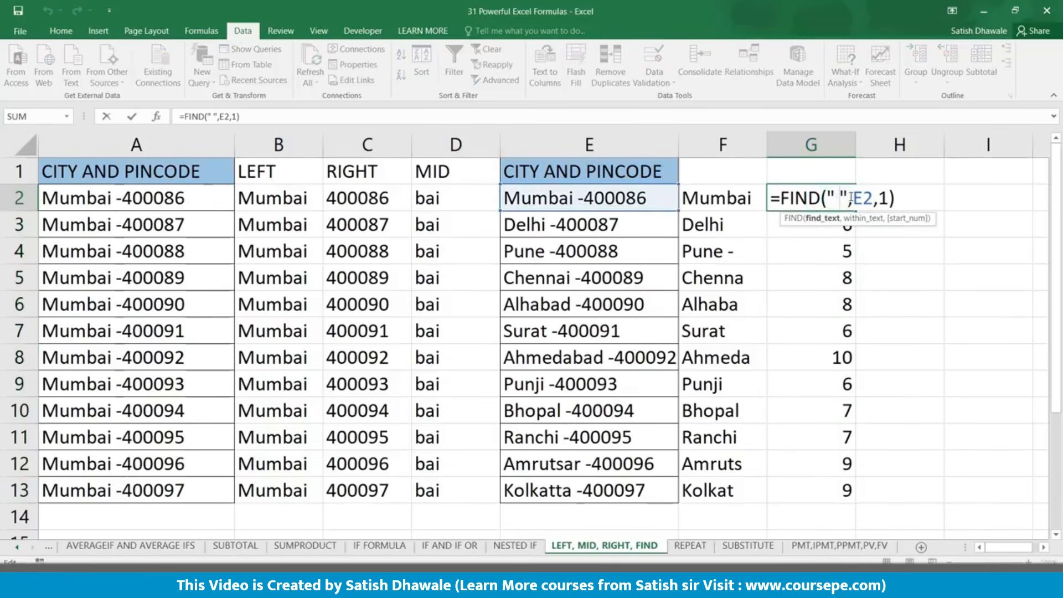
pyautogui.press('Return')
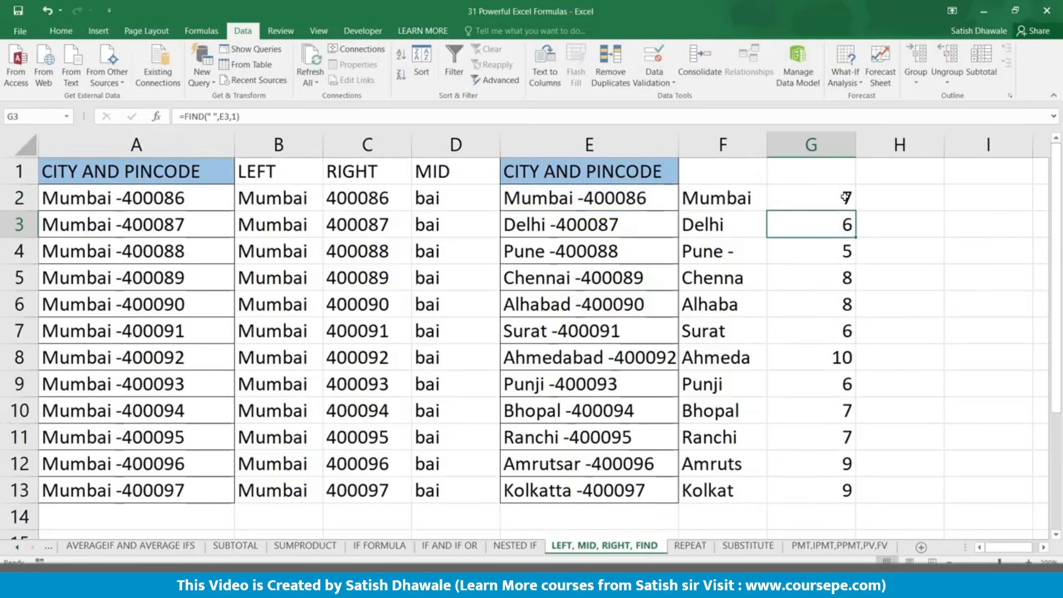
pyautogui.doubleClick(841, 198)
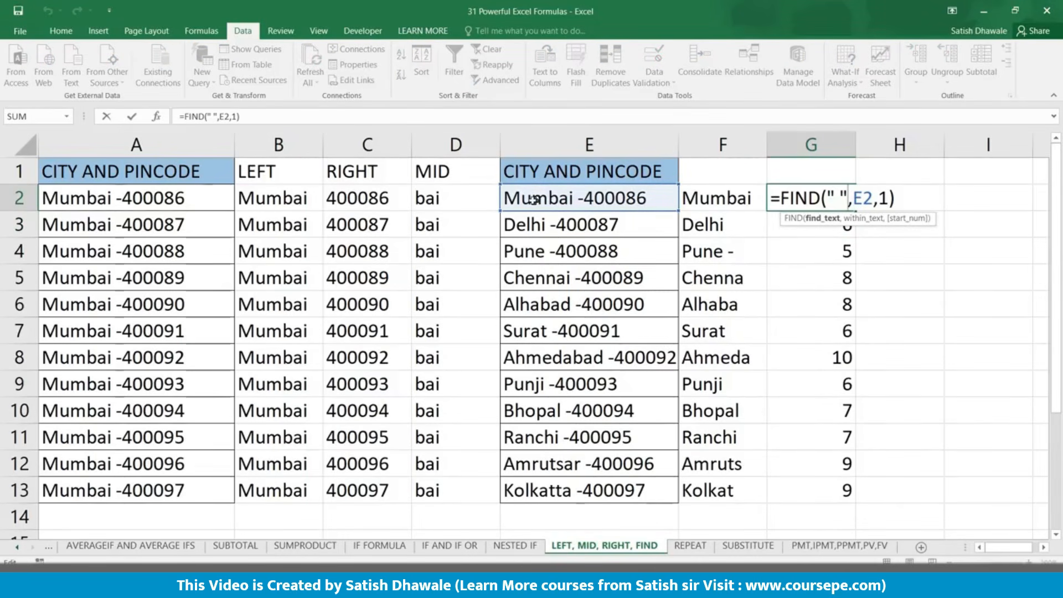
pyautogui.click(897, 200)
pyautogui.write('-')
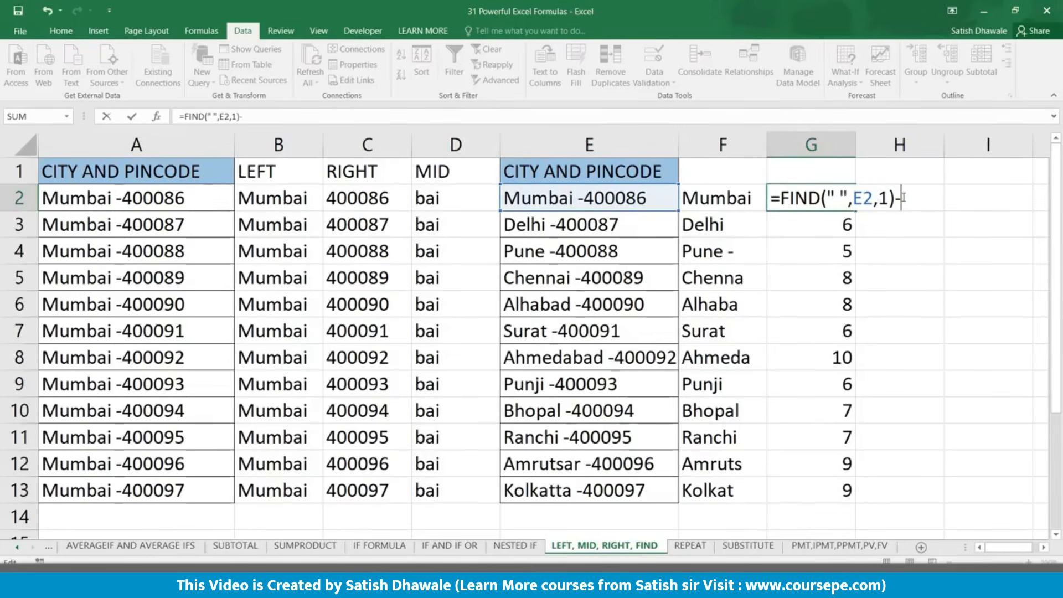
pyautogui.write('1')
pyautogui.press('Return')
pyautogui.click(842, 206)
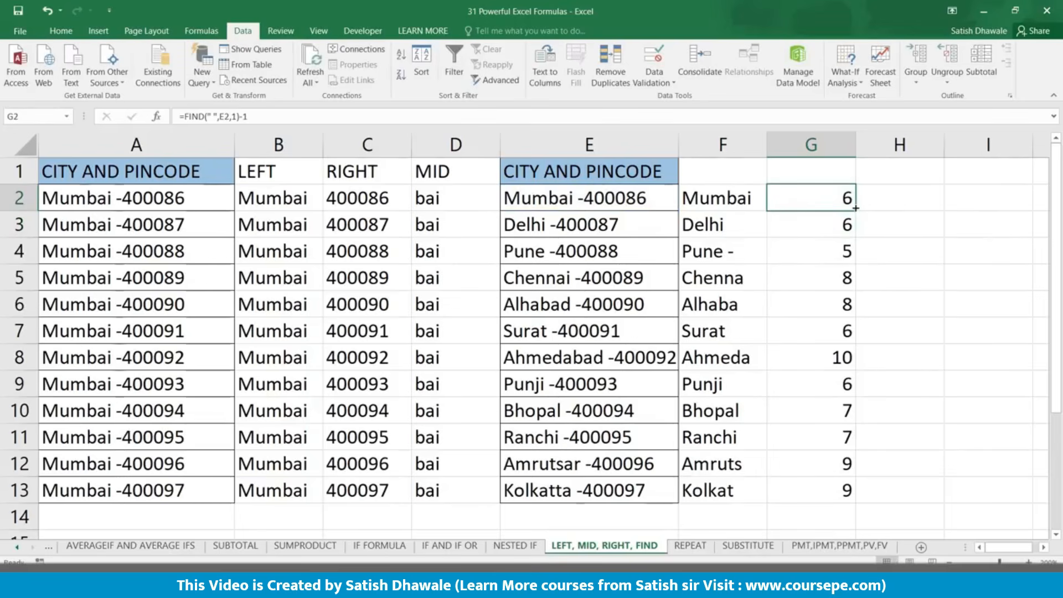
pyautogui.doubleClick(855, 208)
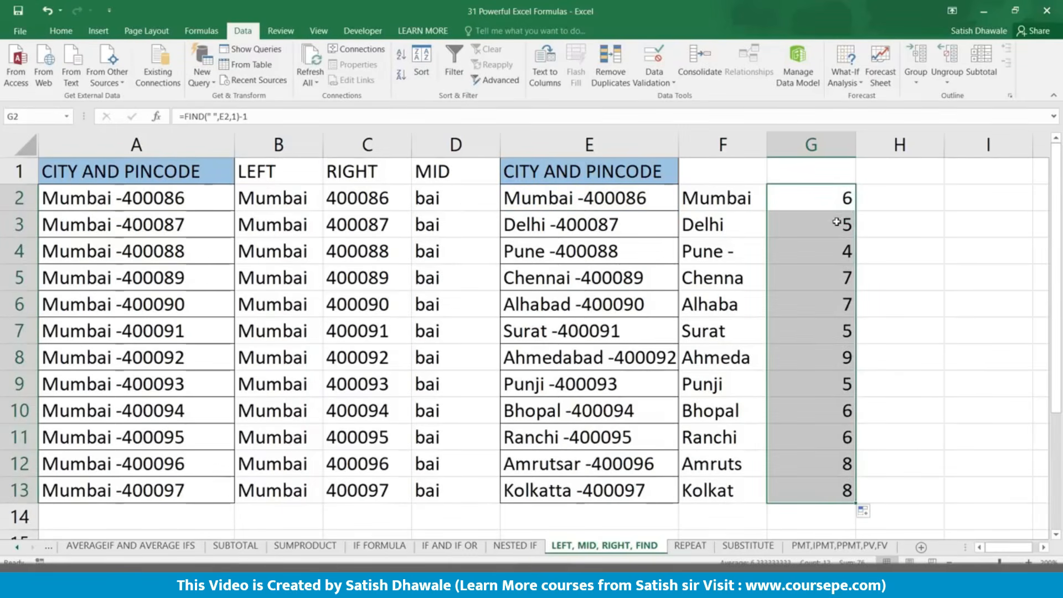
# Step: Compare the character counts in G2:G13 with the city names in column E and review the FIND formula in G2
pyautogui.click(837, 222)
pyautogui.click(812, 247)
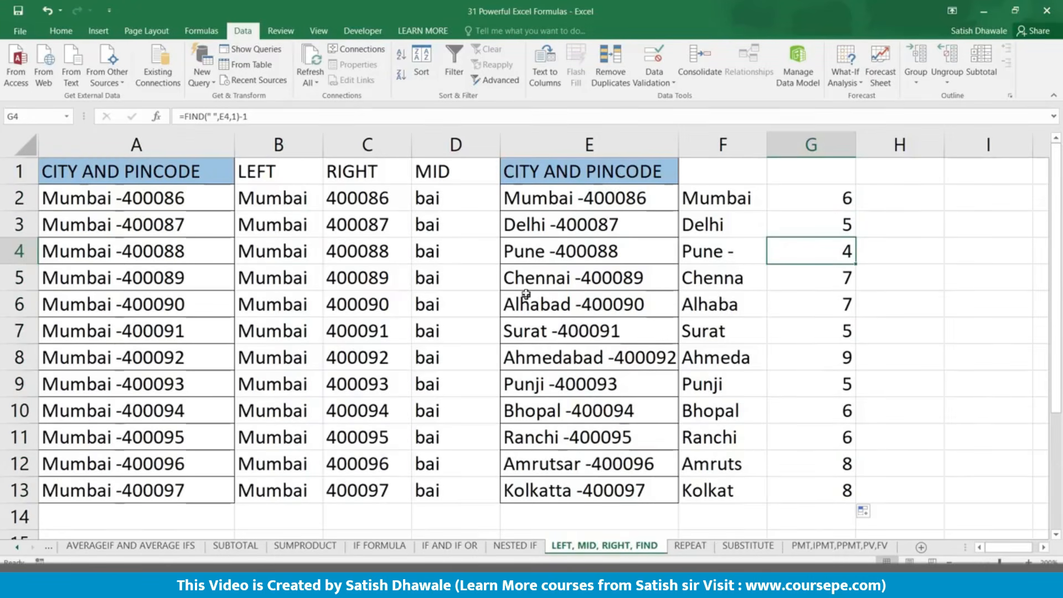
pyautogui.click(814, 280)
pyautogui.moveTo(839, 198); pyautogui.dragTo(859, 501)
pyautogui.click(827, 198)
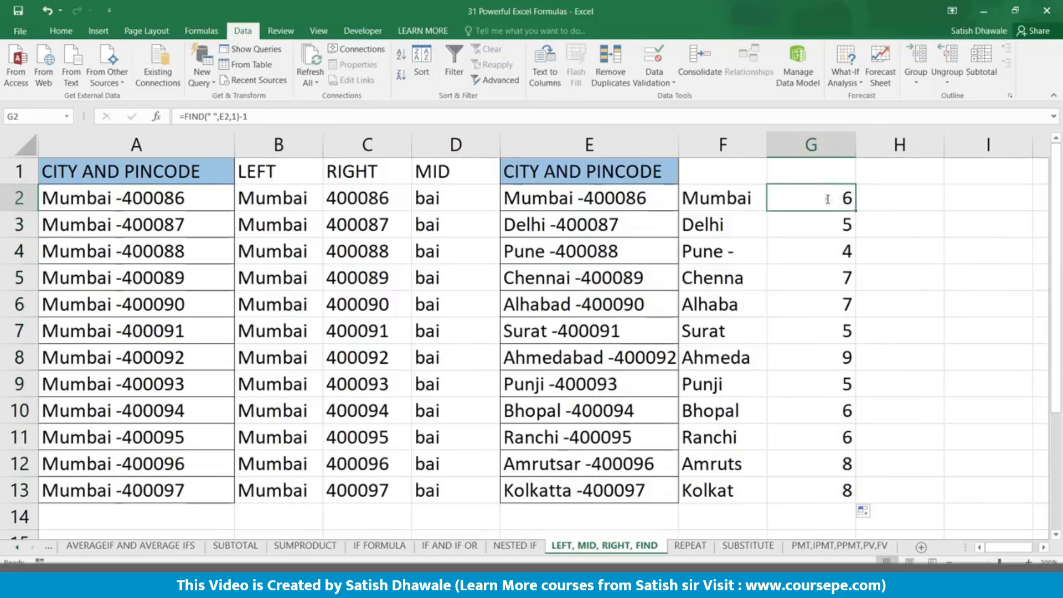
pyautogui.doubleClick(827, 199)
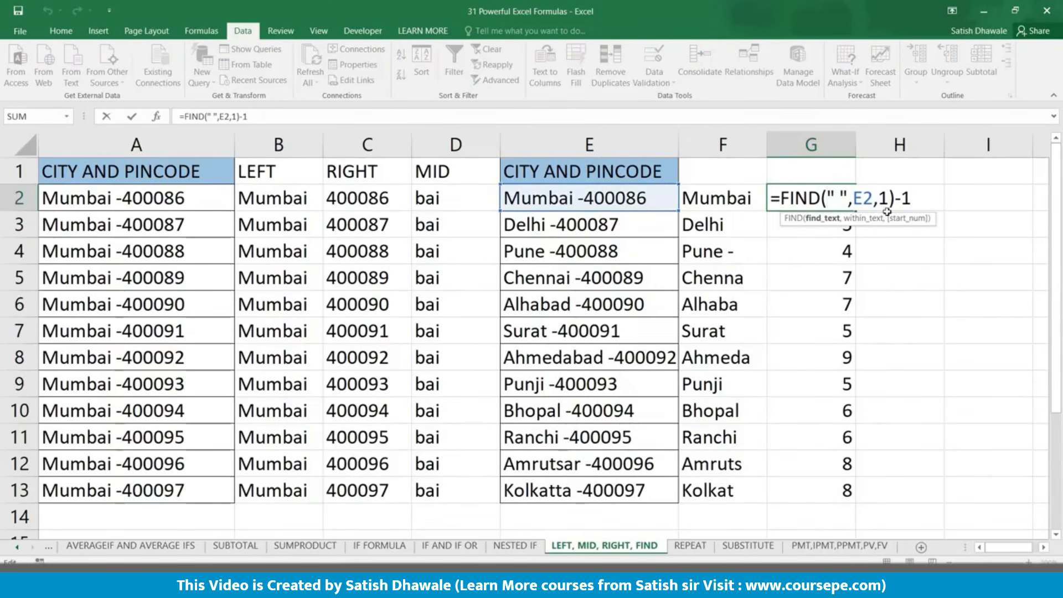
pyautogui.press('Escape')
pyautogui.moveTo(845, 199)
pyautogui.mouseDown()
pyautogui.moveTo(830, 277)
pyautogui.moveTo(825, 493)
pyautogui.mouseUp()
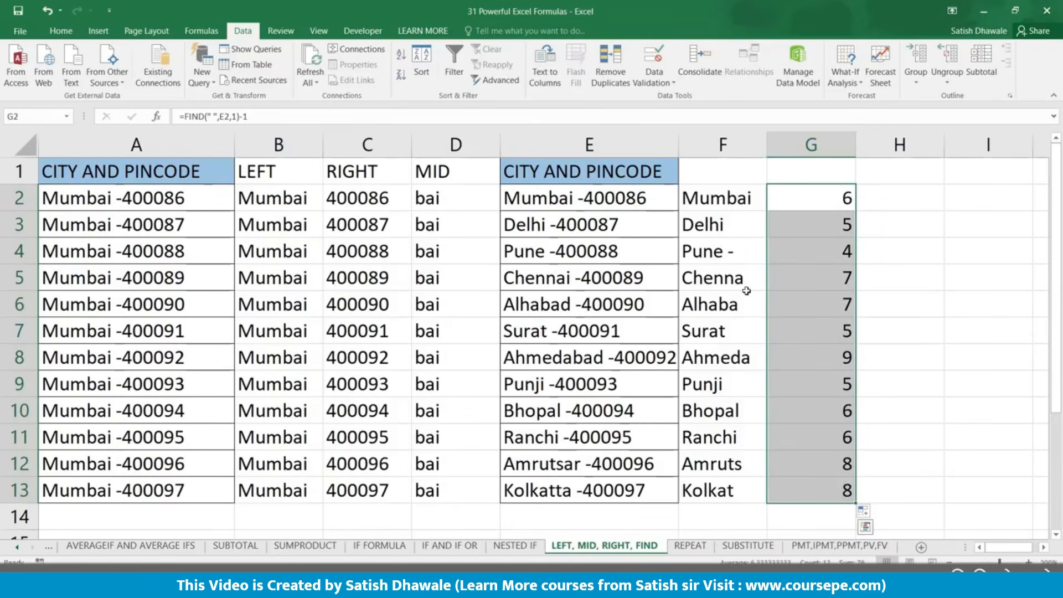
# Step: Replace the fixed character count in F2 with the FIND expression, making the formula =LEFT(E2,FIND(" ",E2,1)-1)
pyautogui.doubleClick(747, 197)
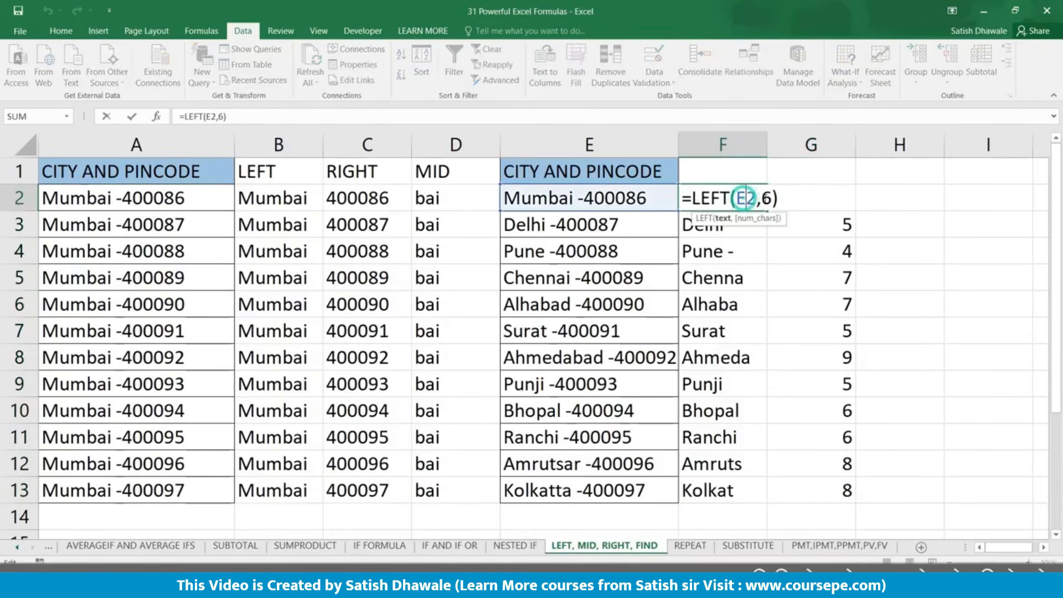
pyautogui.doubleClick(767, 197)
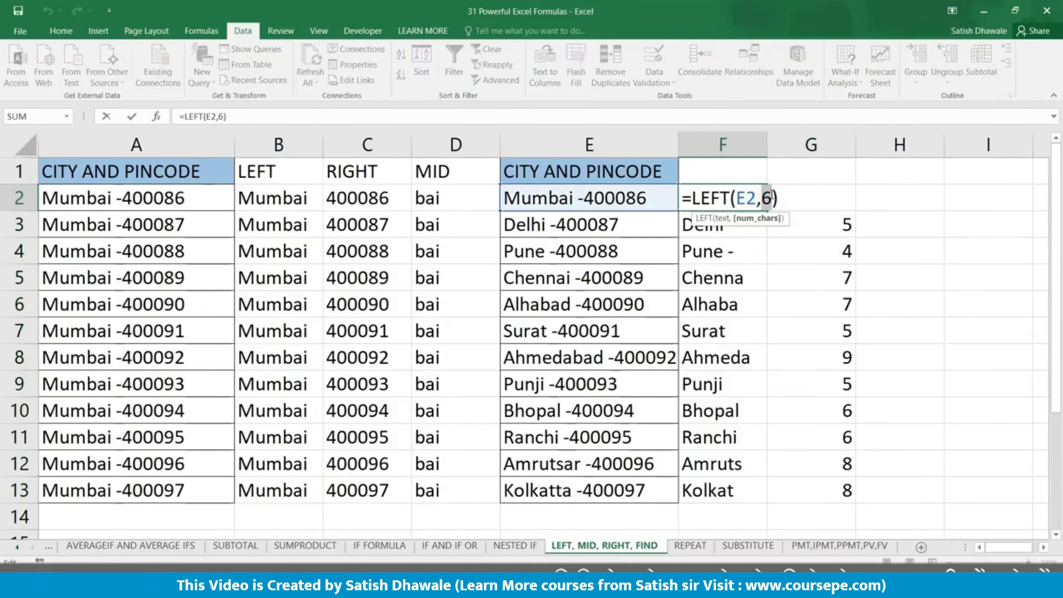
pyautogui.write('FIND(')
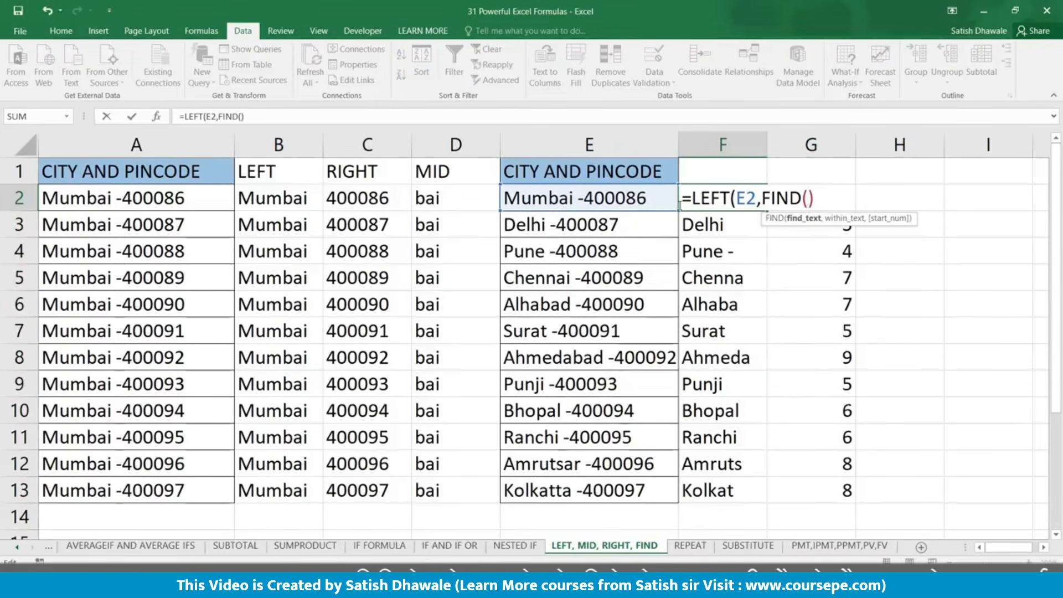
pyautogui.write('"')
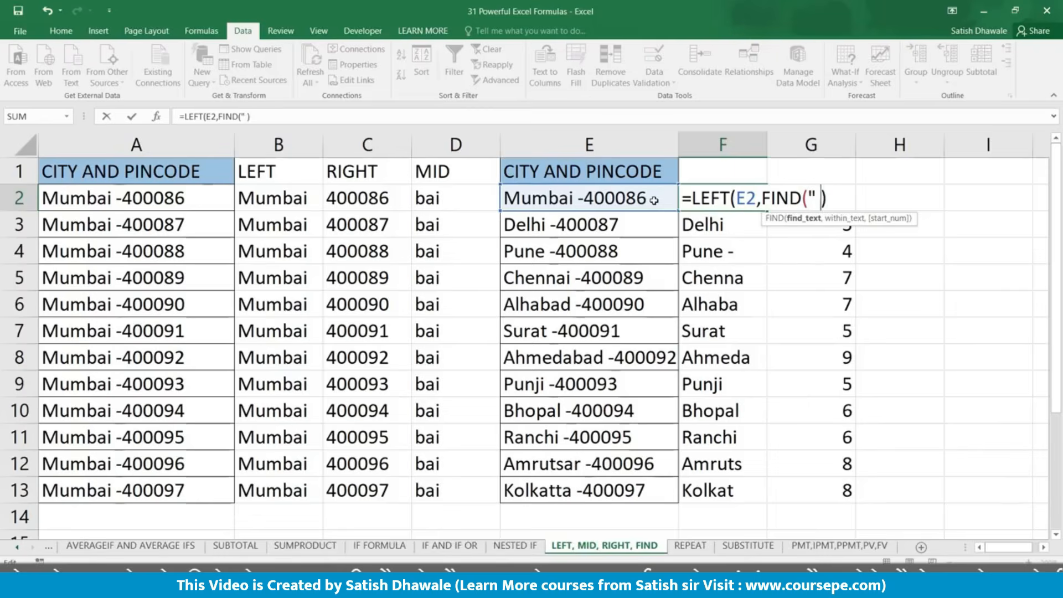
pyautogui.write(' ",')
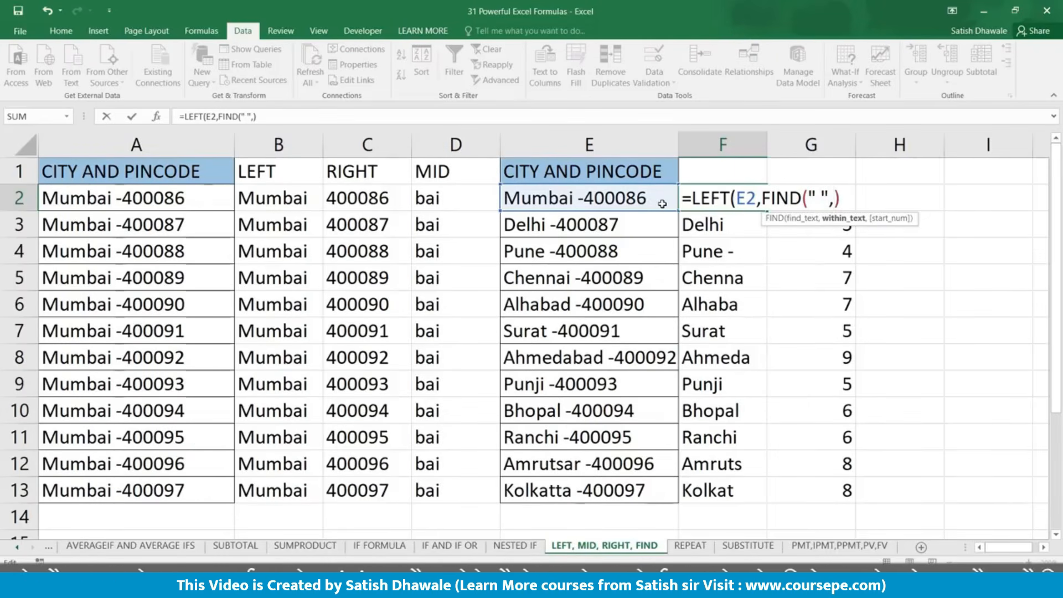
pyautogui.click(663, 204)
pyautogui.write(',')
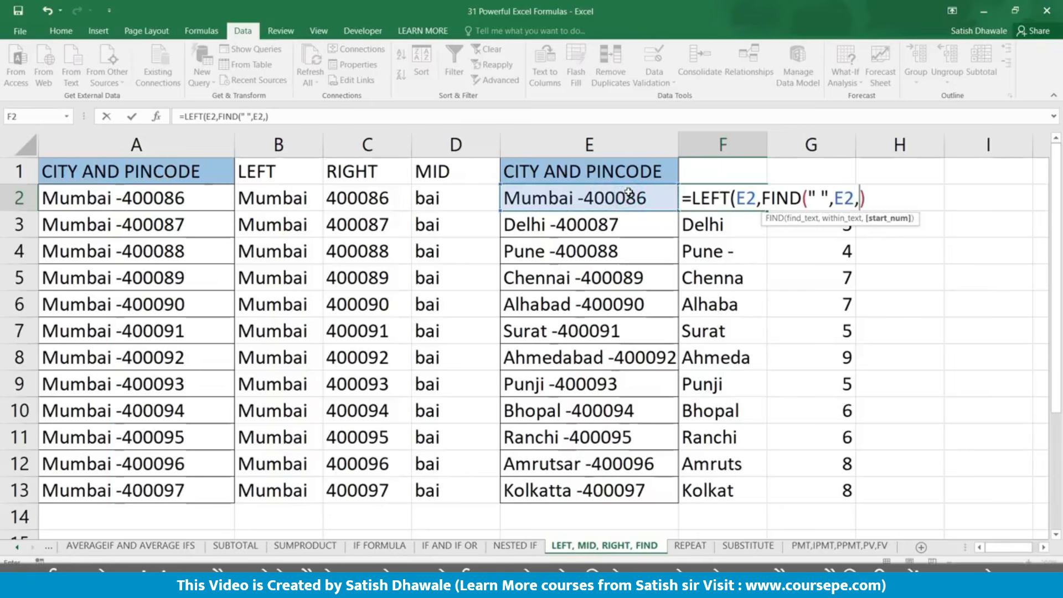
pyautogui.write('1)')
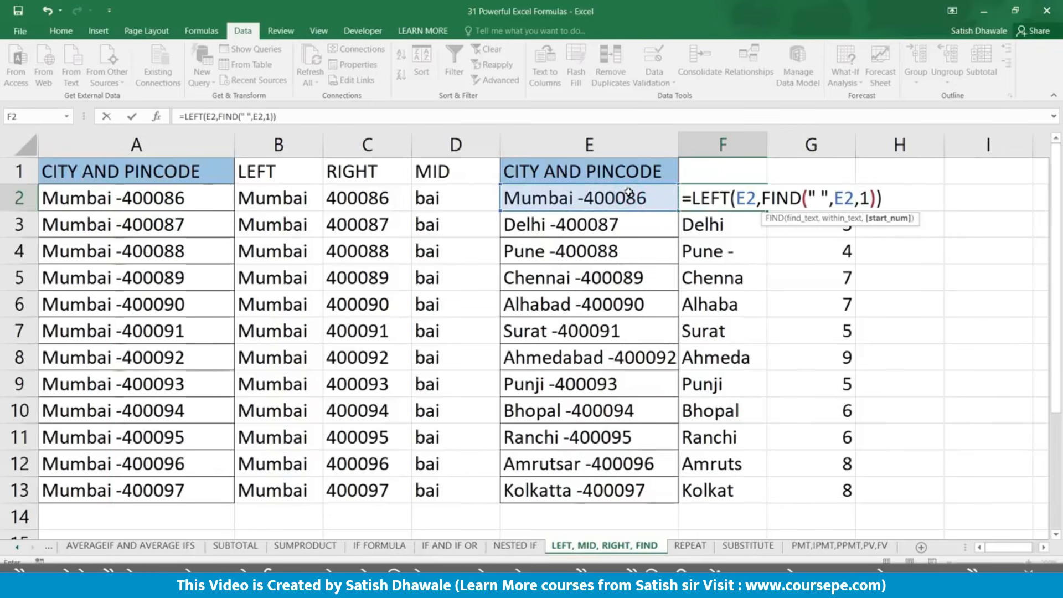
pyautogui.press('Right')
pyautogui.write('-1')
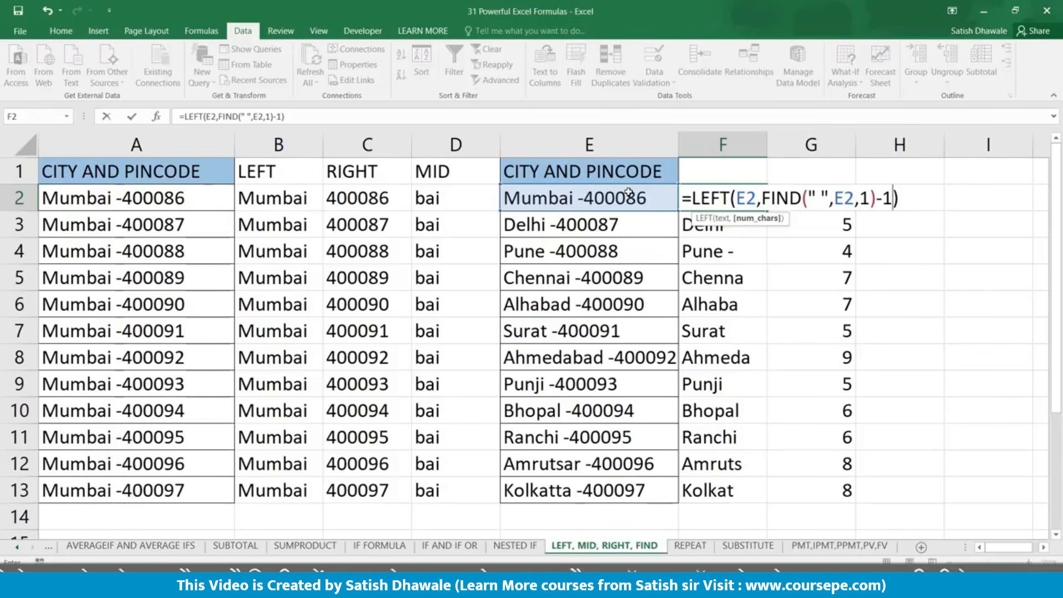
pyautogui.press('Return')
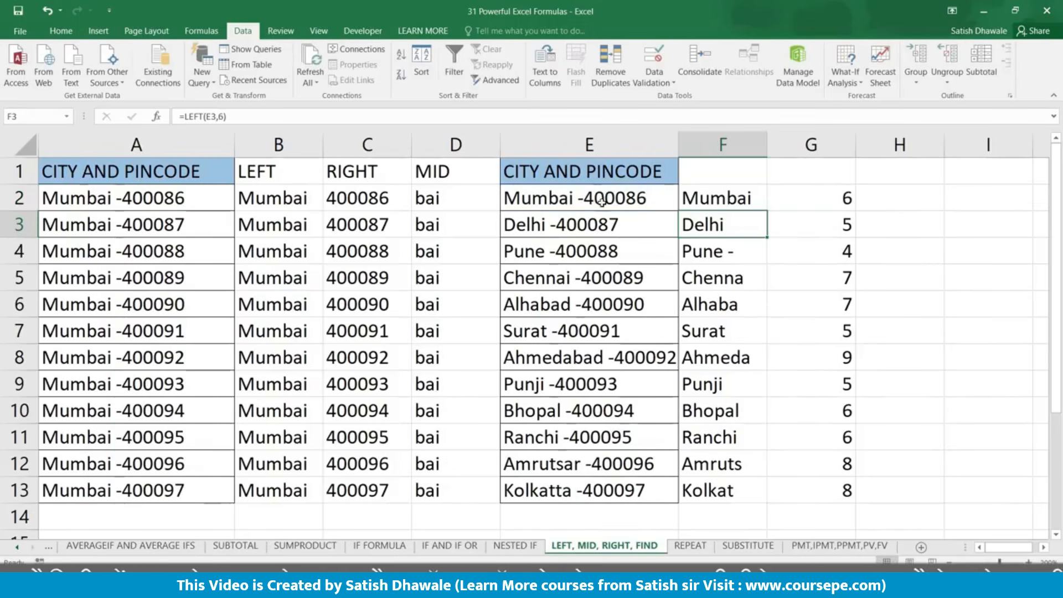
# Step: Fill the combined LEFT and FIND formula from F2 down through F13 and auto-fit column F to the city names
pyautogui.click(725, 204)
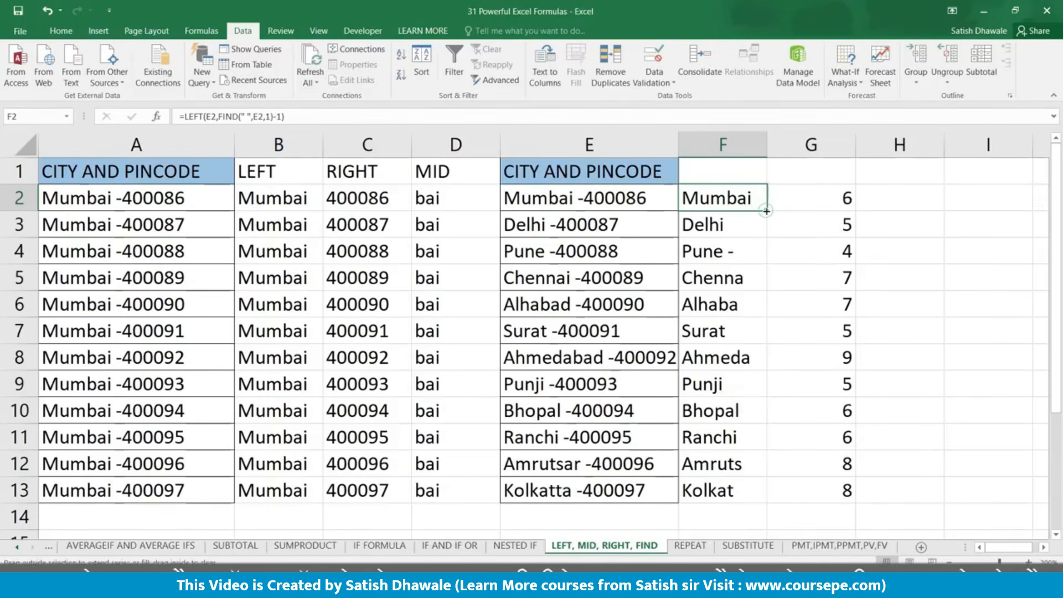
pyautogui.doubleClick(766, 211)
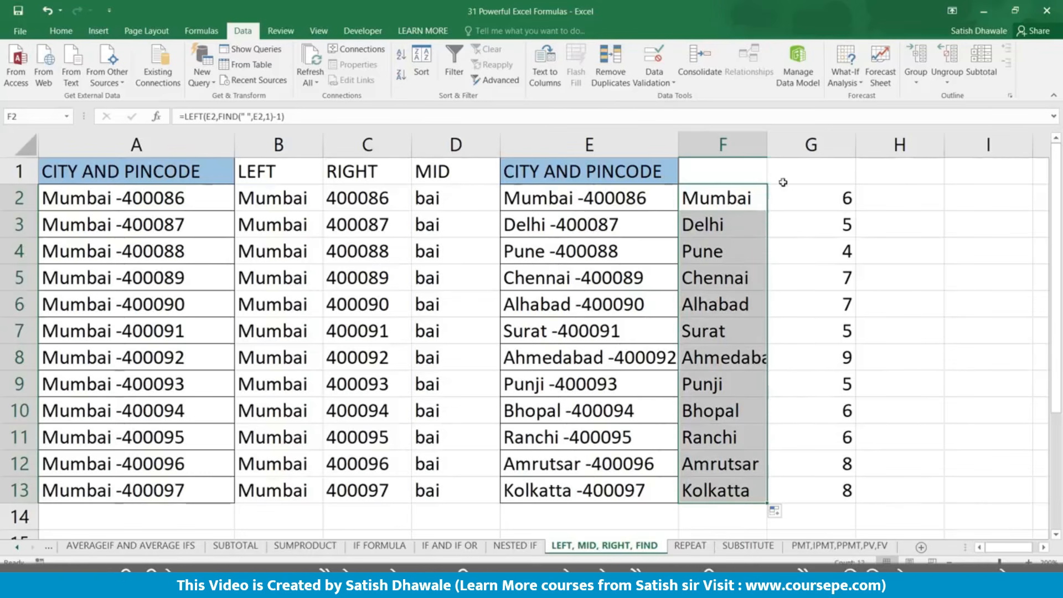
pyautogui.doubleClick(767, 145)
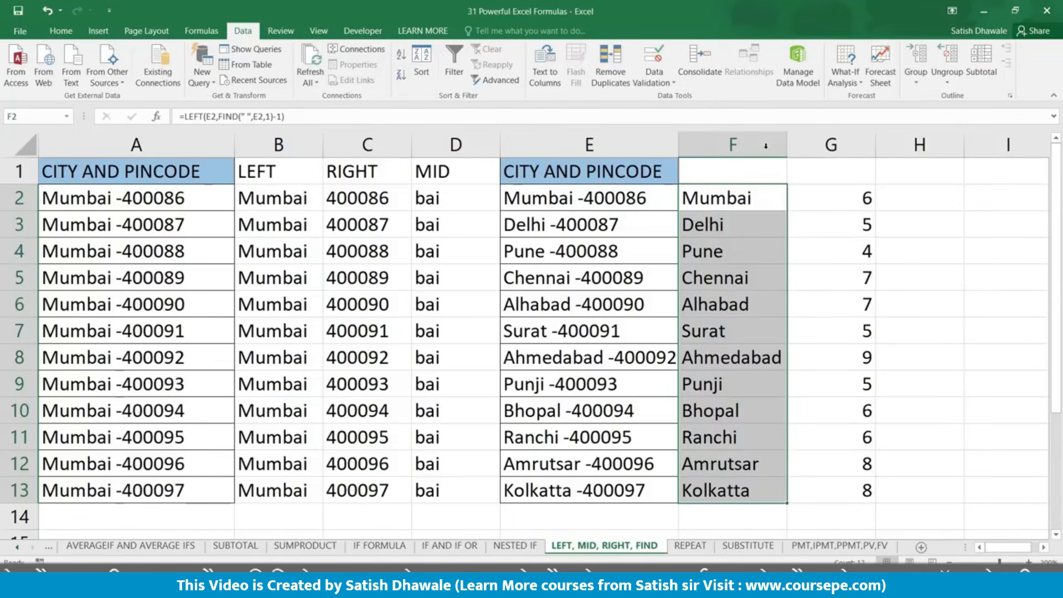
# Step: Copy the city and pincode list from E1:E13 to I1 and auto-fit column I to its entries
pyautogui.moveTo(645, 172); pyautogui.dragTo(637, 485)
pyautogui.hotkey('ctrl', 'c')
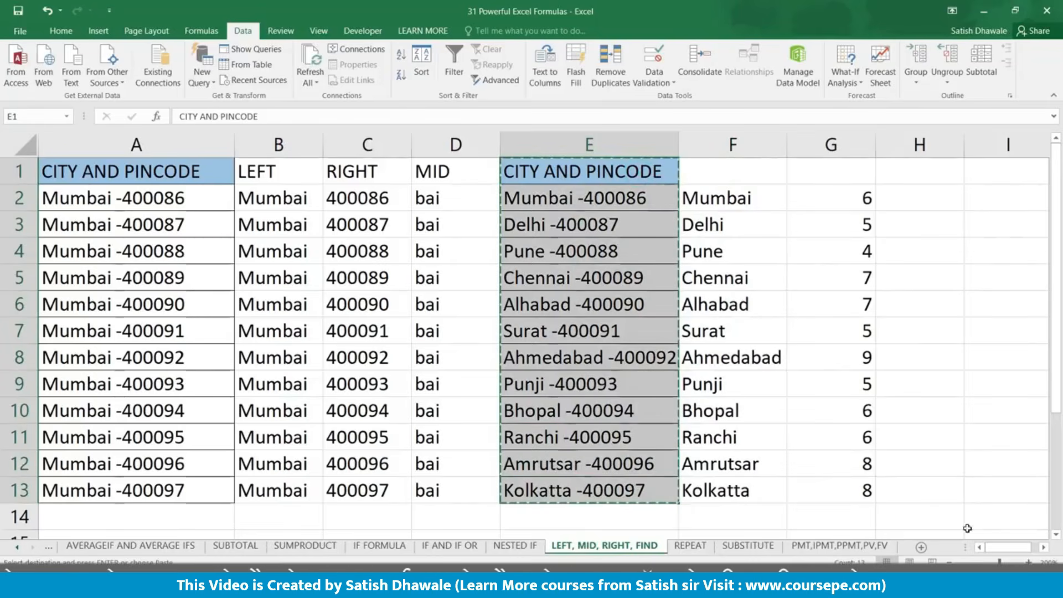
pyautogui.click(1044, 547)
pyautogui.click(1043, 547)
pyautogui.click(720, 176)
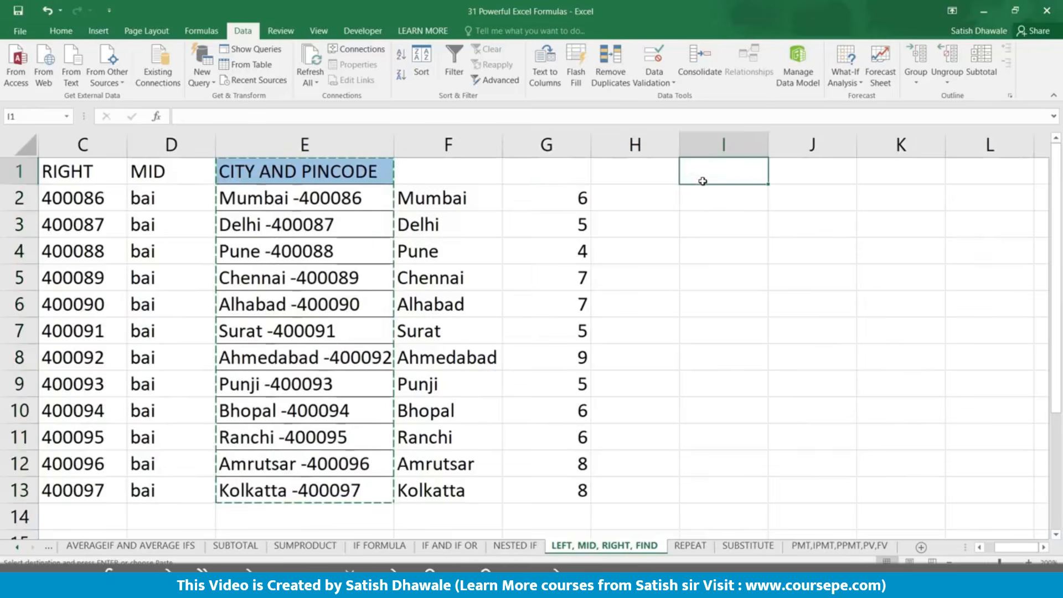
pyautogui.hotkey('ctrl', 'v')
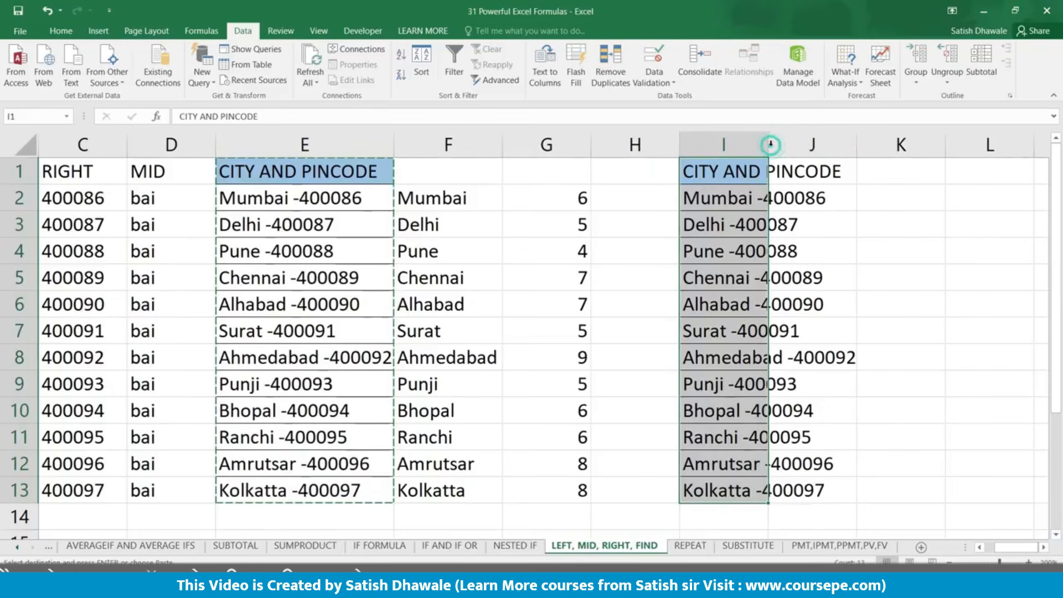
pyautogui.doubleClick(770, 145)
pyautogui.click(1045, 548)
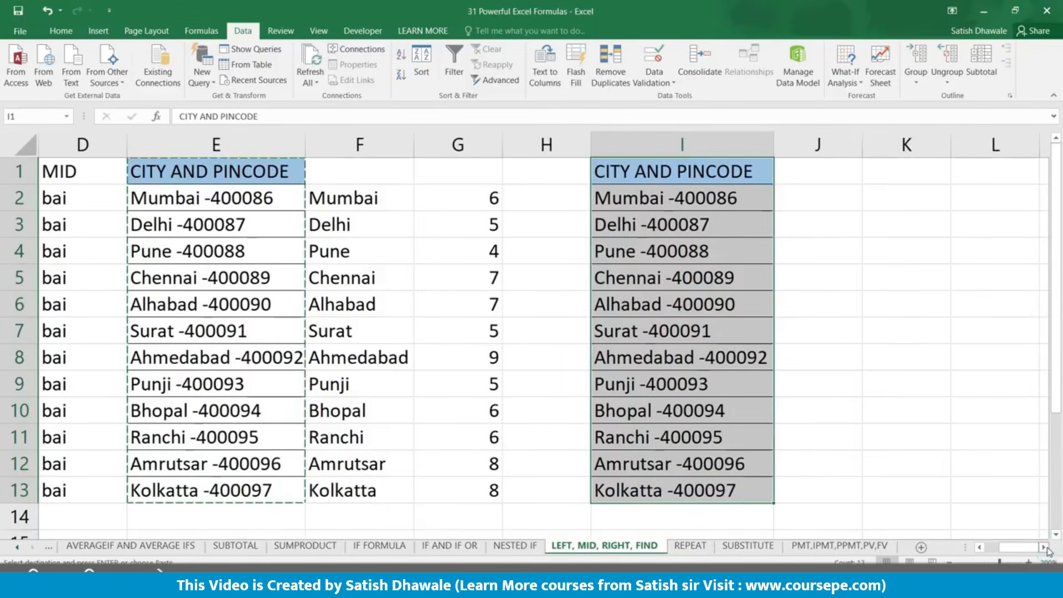
# Step: Split I1:I13 with Text to Columns as delimited data, using only a hyphen (-) as the custom delimiter and General format
pyautogui.click(553, 69)
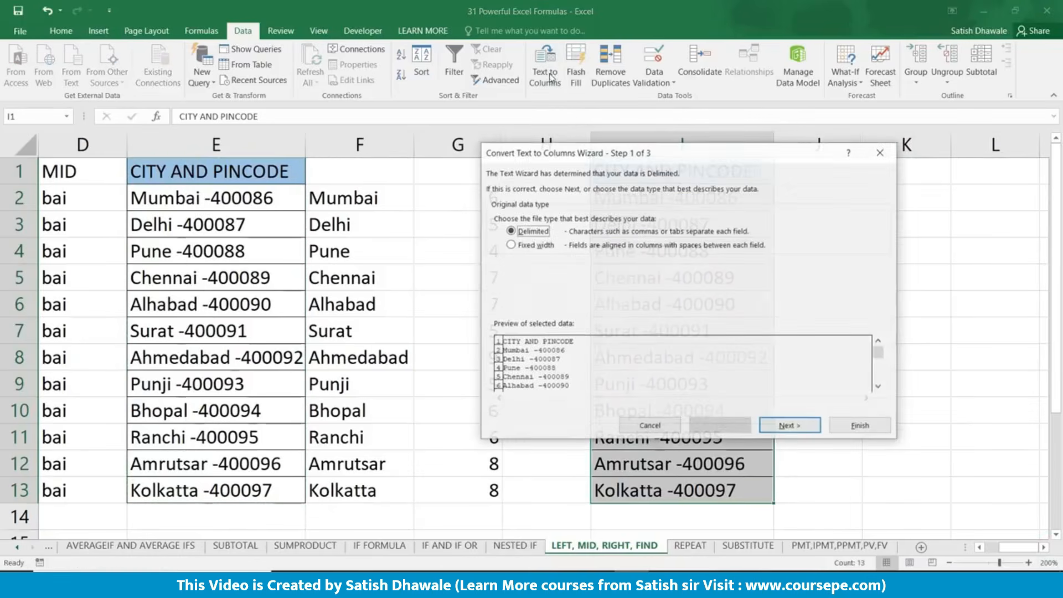
pyautogui.click(786, 426)
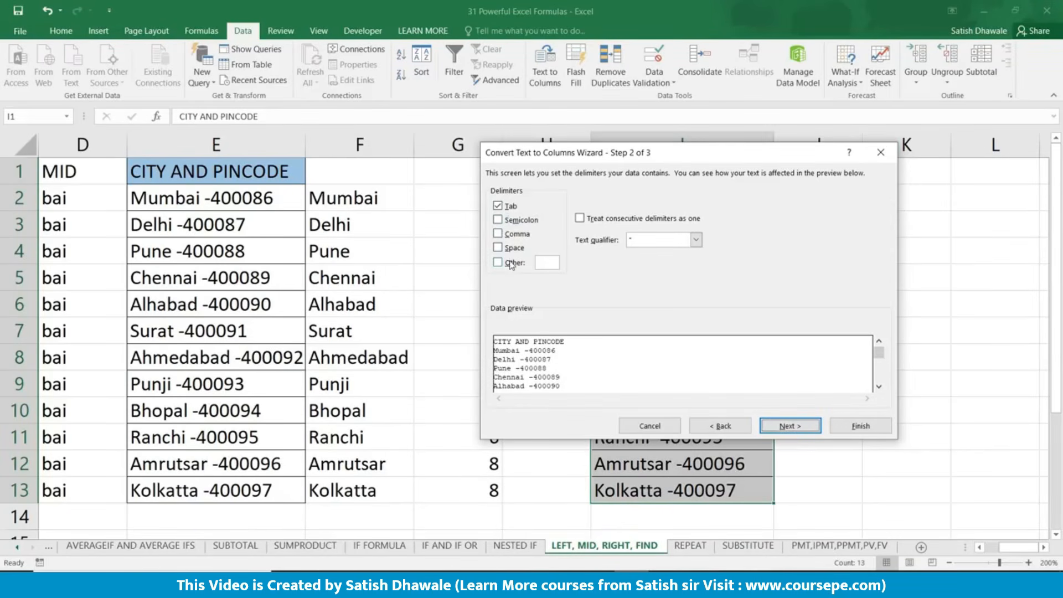
pyautogui.click(498, 206)
pyautogui.click(498, 262)
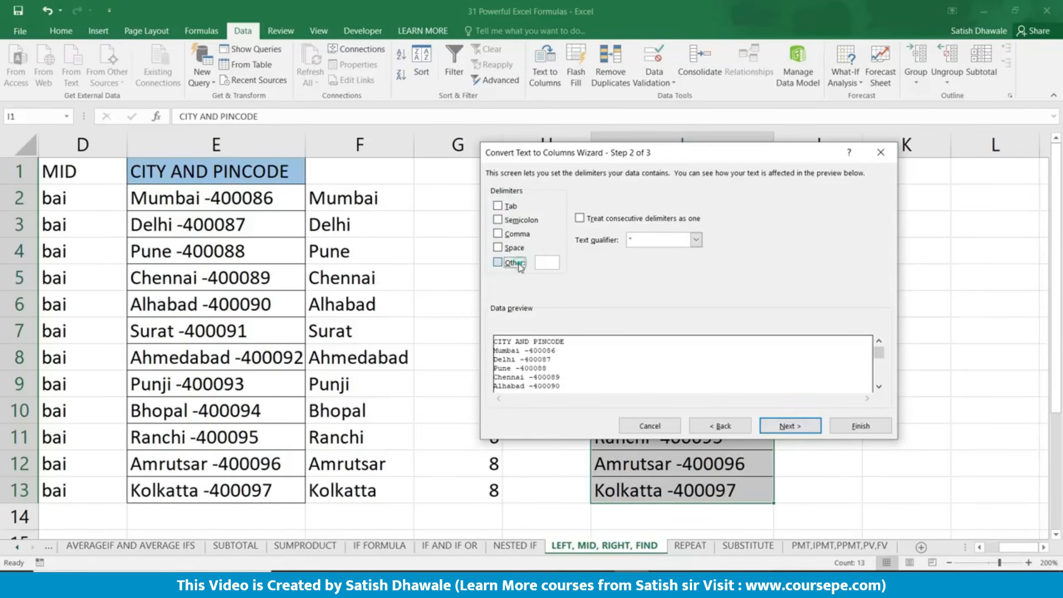
pyautogui.click(547, 262)
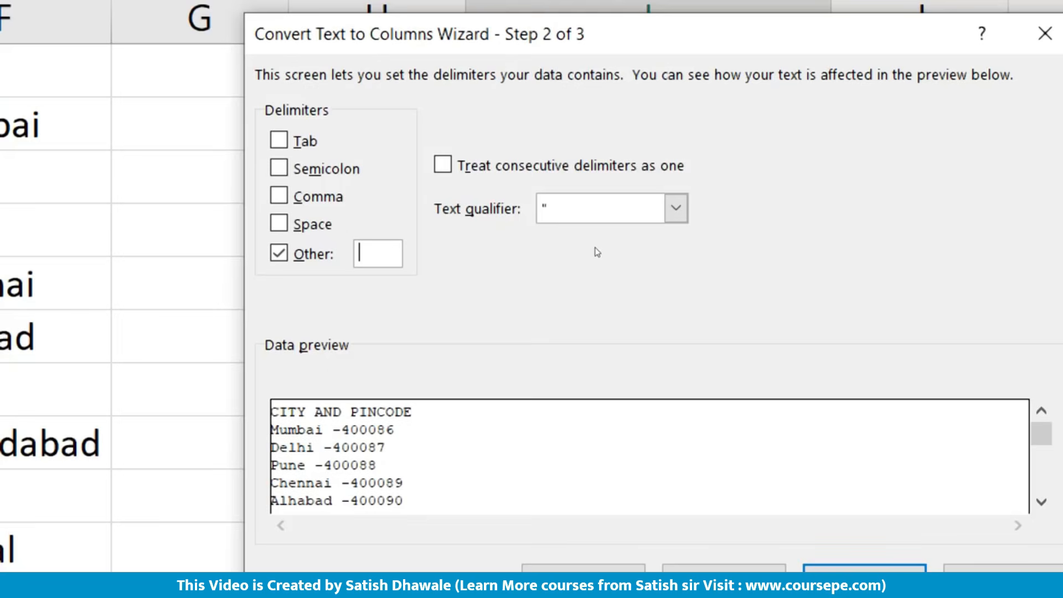
pyautogui.write('-')
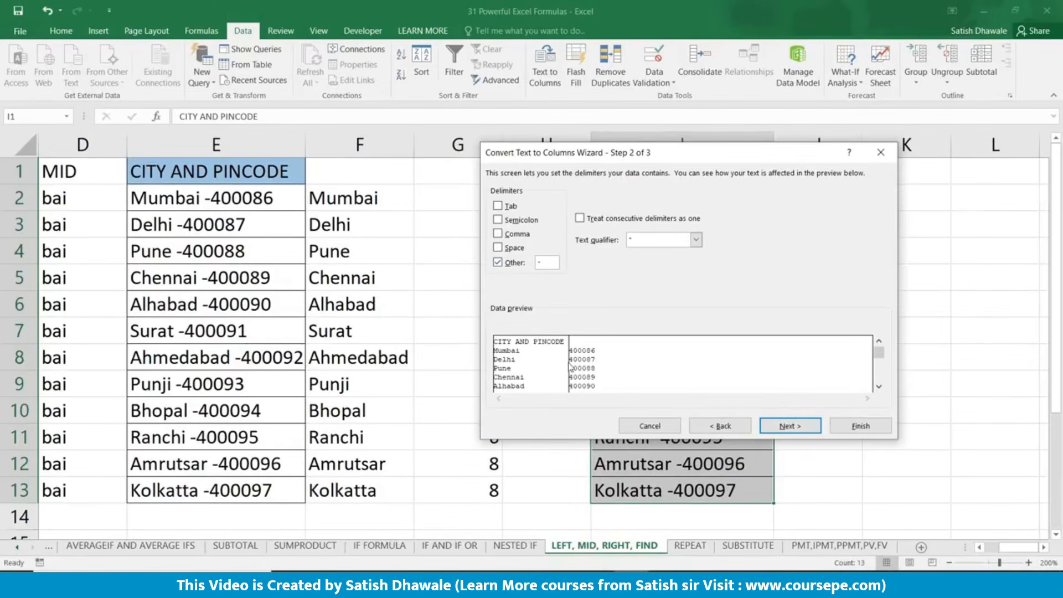
pyautogui.click(790, 426)
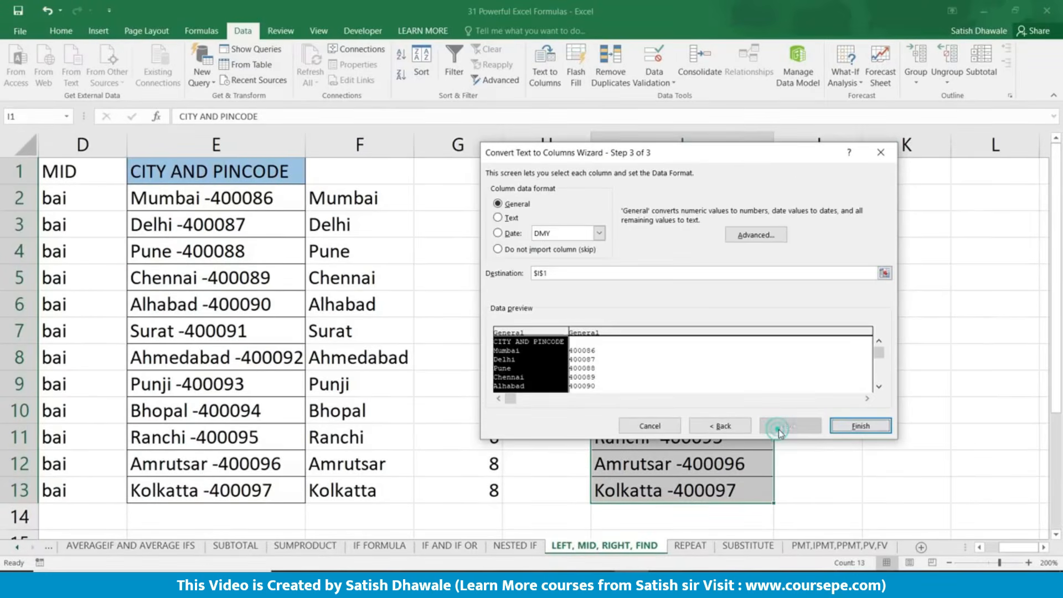
pyautogui.click(846, 426)
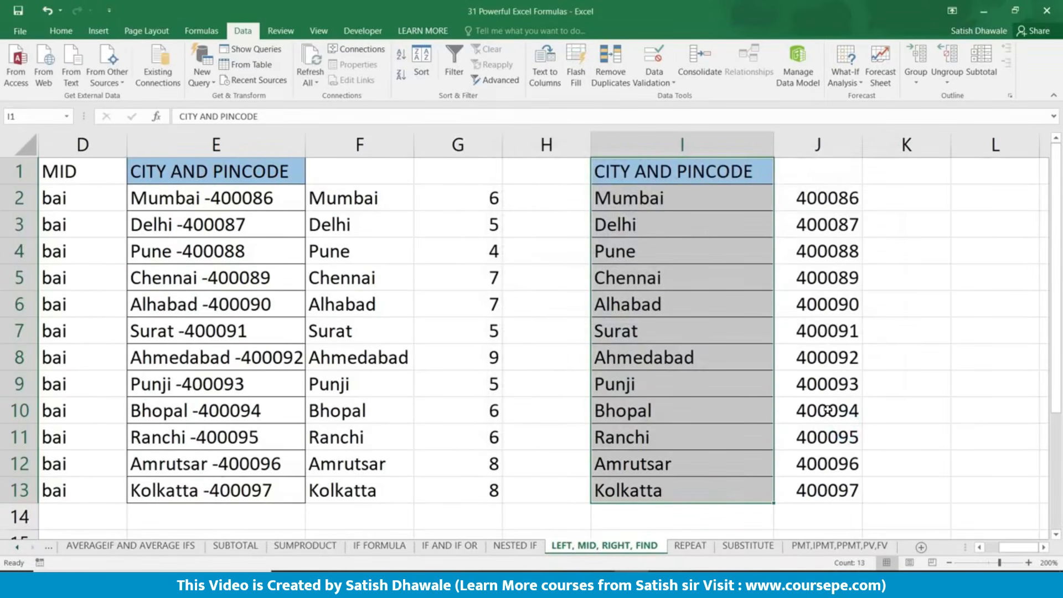
# Step: Clear the contents of I1:J13 and switch to the REPEAT sheet
pyautogui.moveTo(762, 183); pyautogui.dragTo(830, 492)
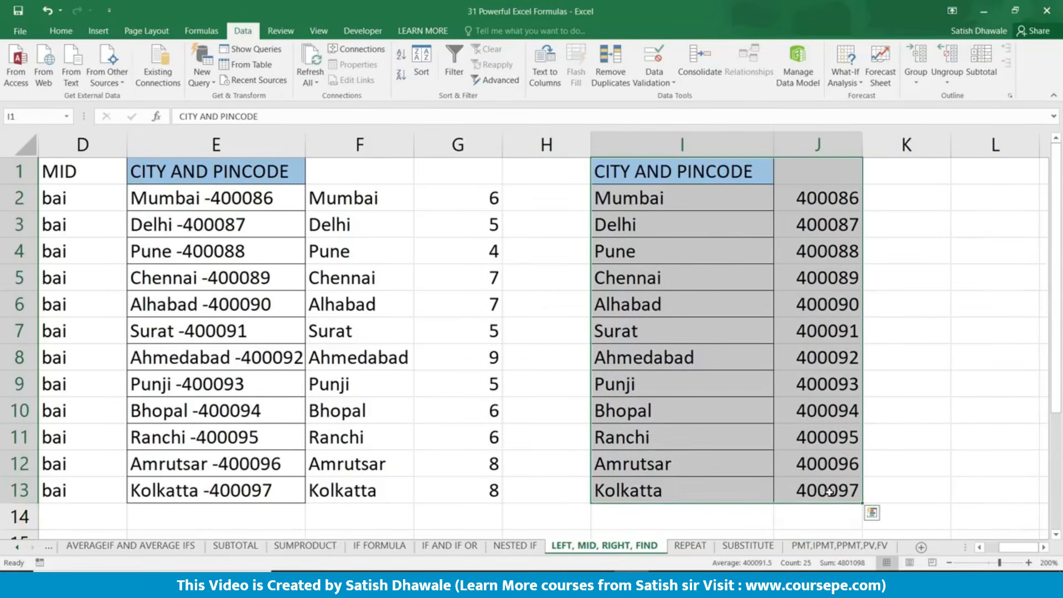
pyautogui.press('Delete')
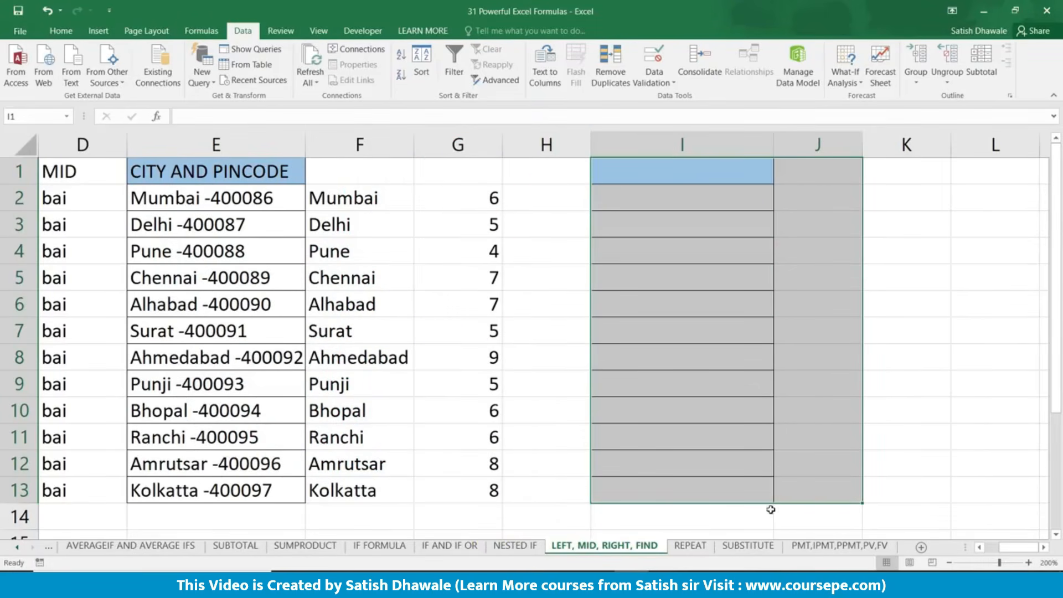
pyautogui.click(690, 546)
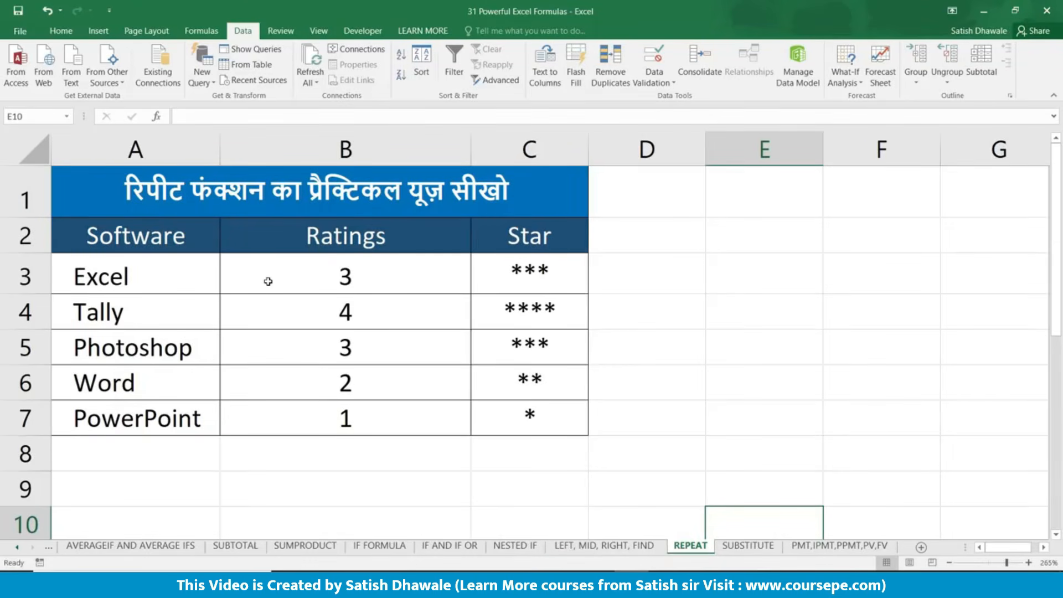
# Step: Compare the software ratings in B3:B7 with the repeated star symbols in C3:C7
pyautogui.moveTo(180, 280); pyautogui.dragTo(377, 281)
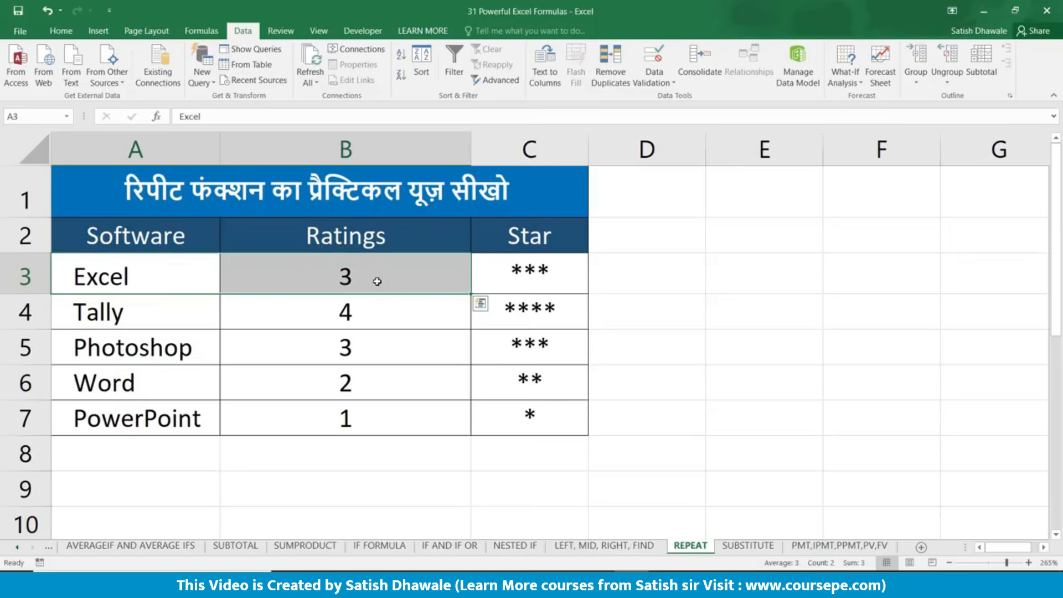
pyautogui.click(404, 318)
pyautogui.click(383, 351)
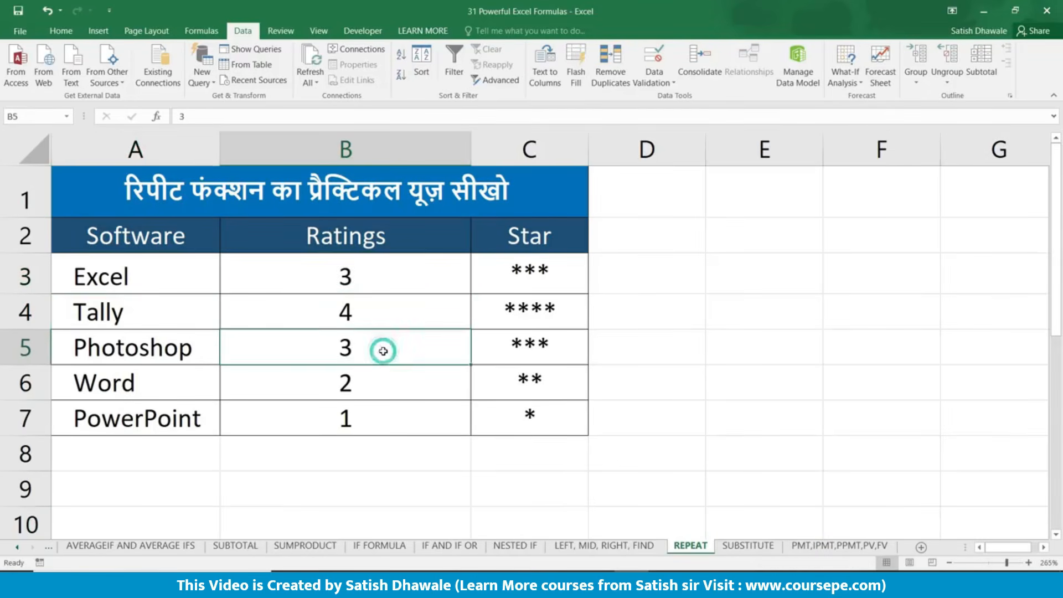
pyautogui.click(375, 392)
pyautogui.click(374, 422)
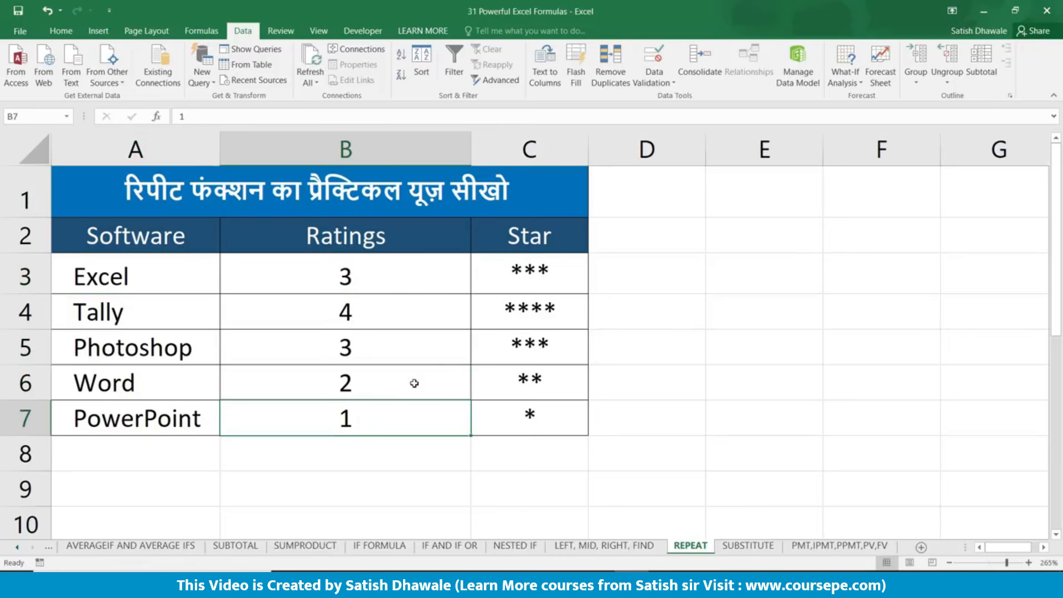
pyautogui.moveTo(551, 270); pyautogui.dragTo(544, 433)
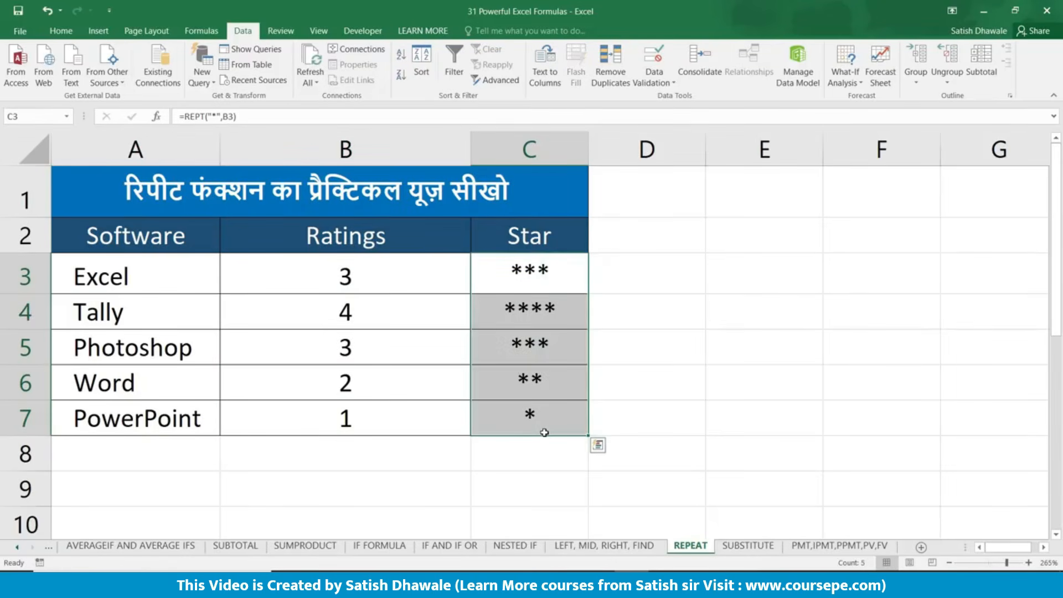
# Step: Set Tally's rating in B4 to 5 and clear the star formulas from C3:C7
pyautogui.click(361, 317)
pyautogui.write('5')
pyautogui.press('Return')
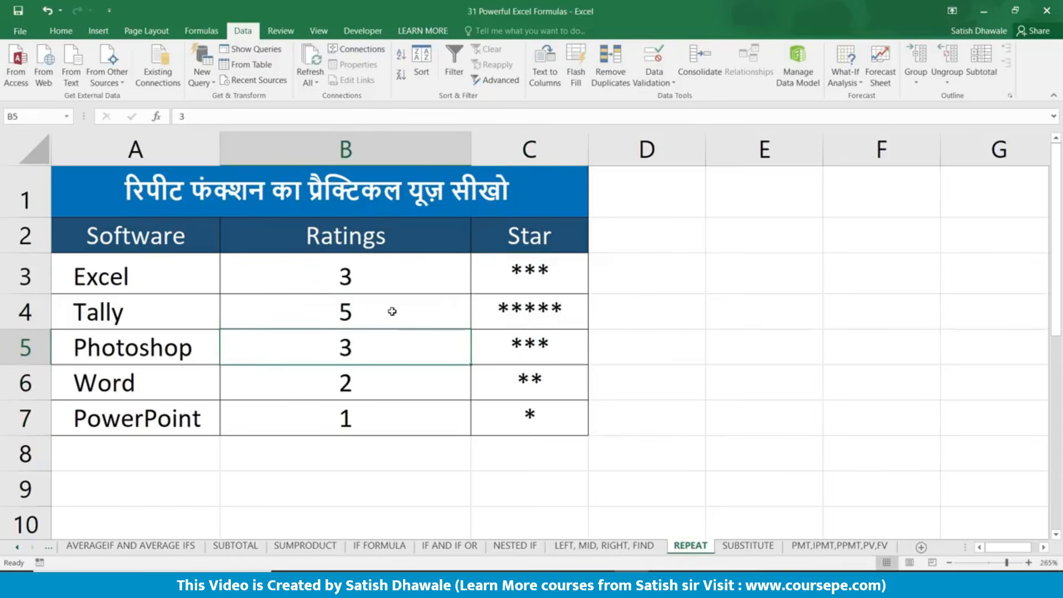
pyautogui.moveTo(529, 272); pyautogui.dragTo(565, 428)
pyautogui.press('Delete')
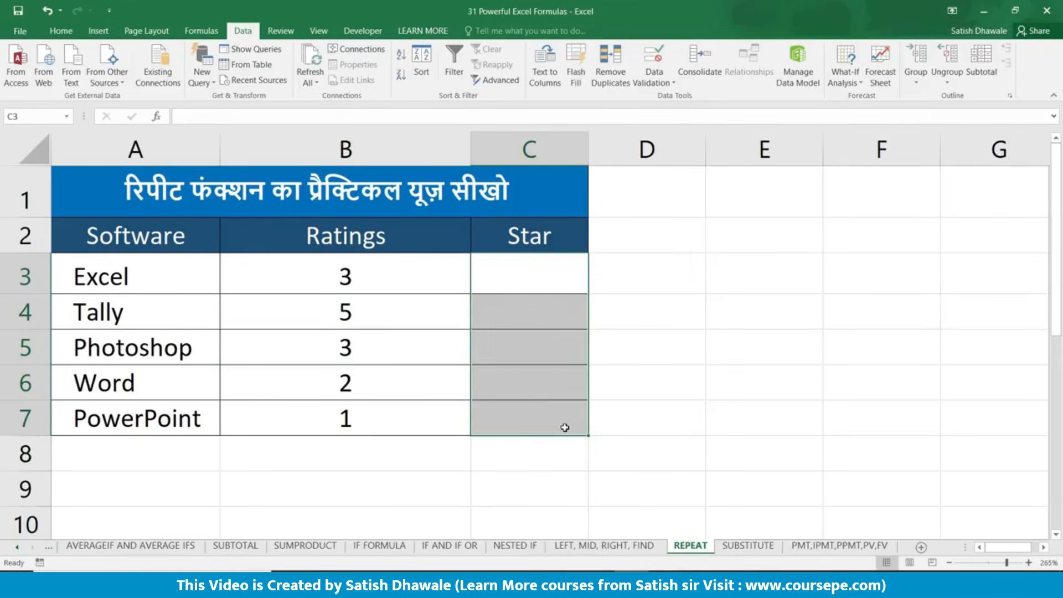
# Step: Enter =REPT("*",B3) in C3 and fill the formula down through C7
pyautogui.hotkey('shift', 'BackSpace')
pyautogui.write('=')
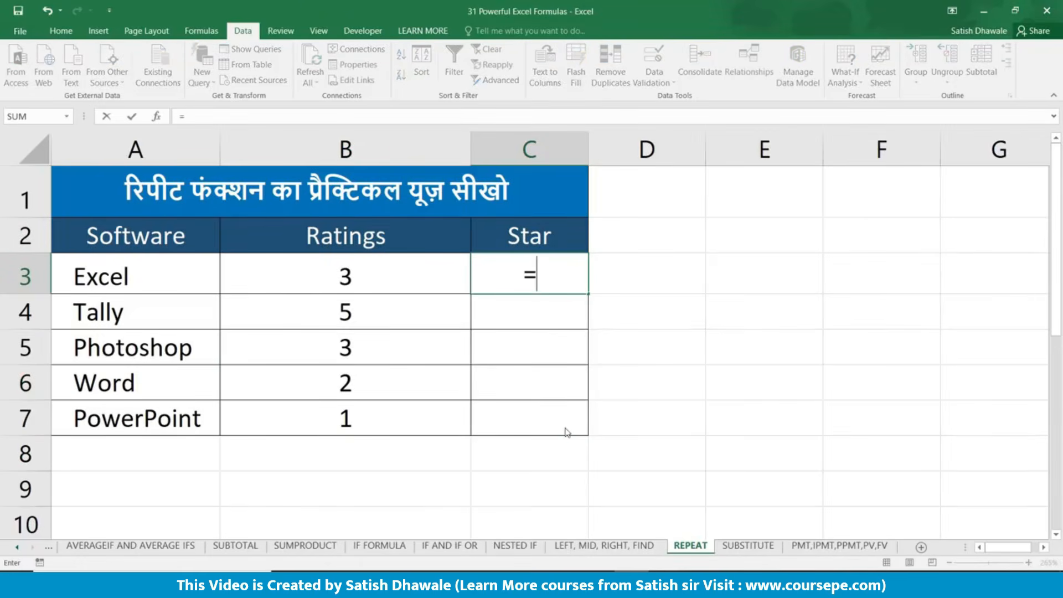
pyautogui.write('REPT(')
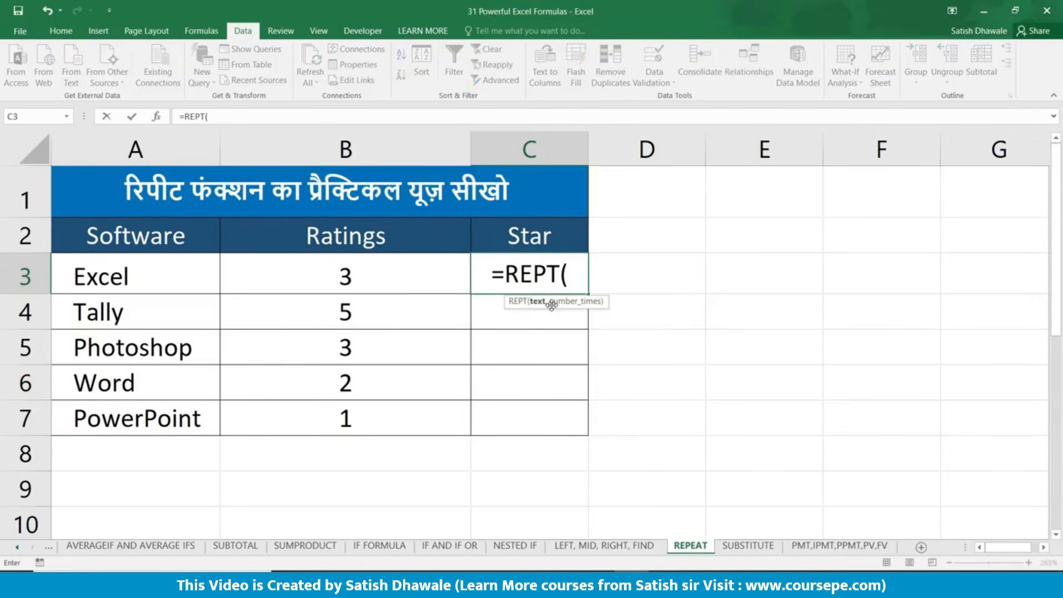
pyautogui.write('"')
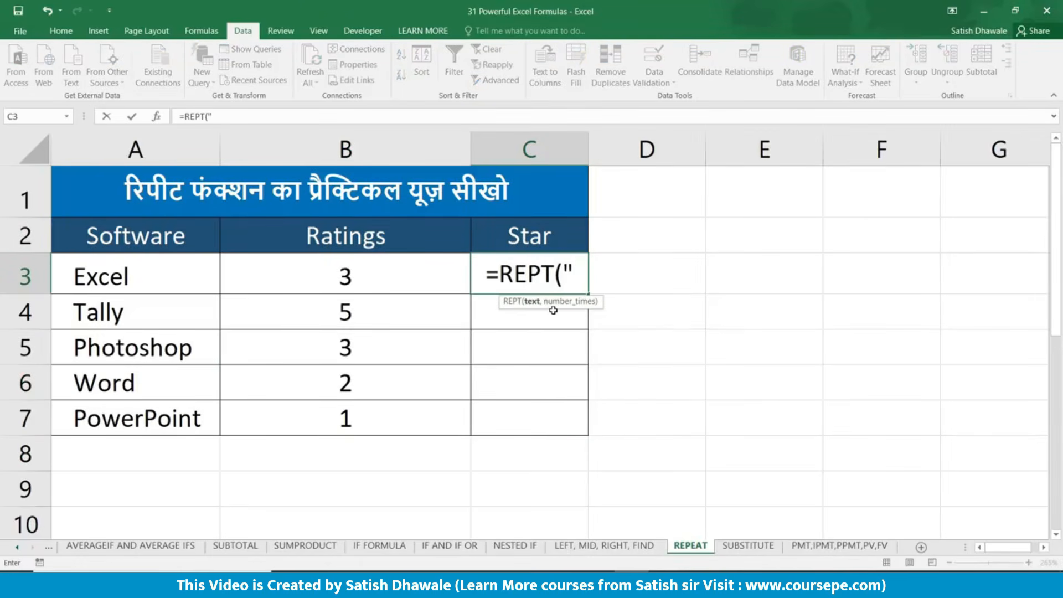
pyautogui.write('*')
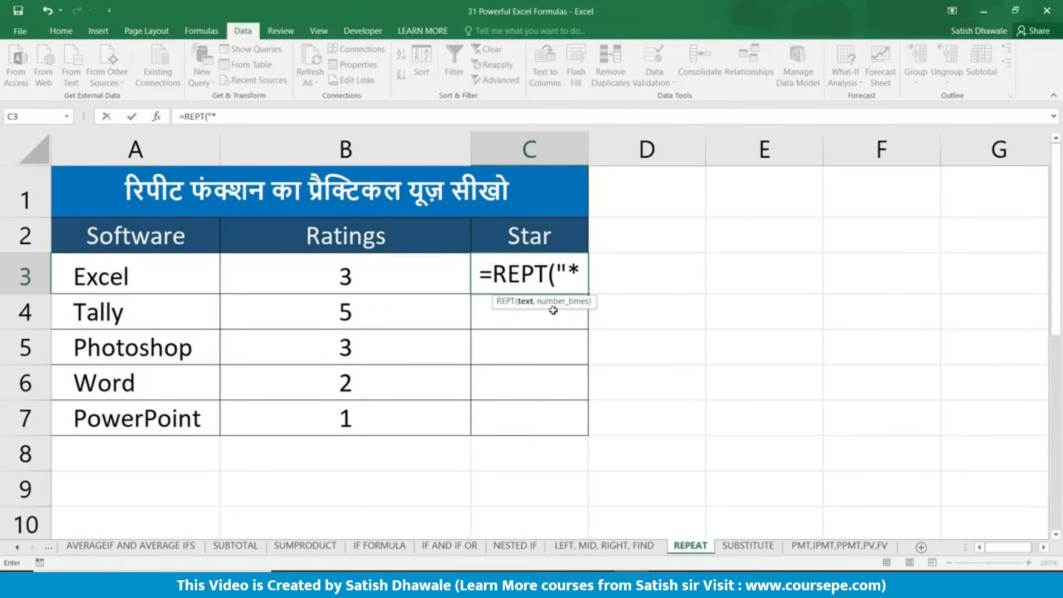
pyautogui.write('"')
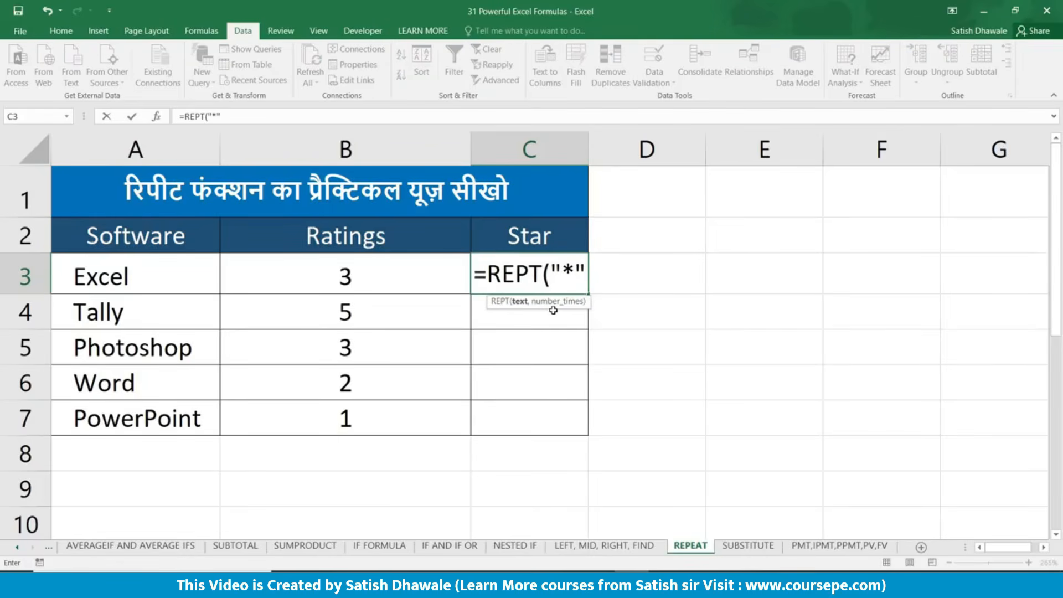
pyautogui.write(',')
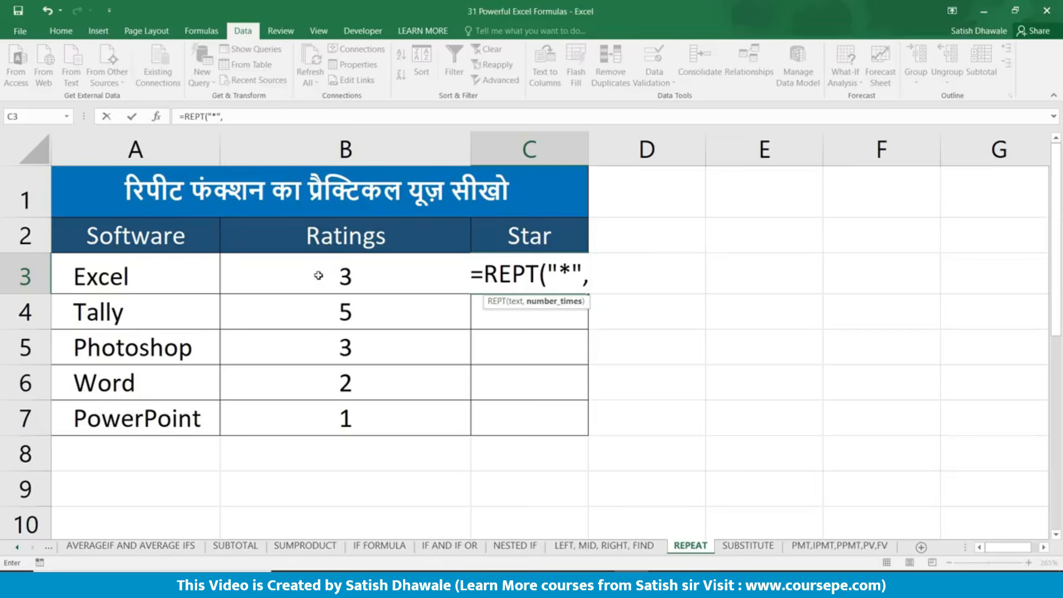
pyautogui.click(286, 274)
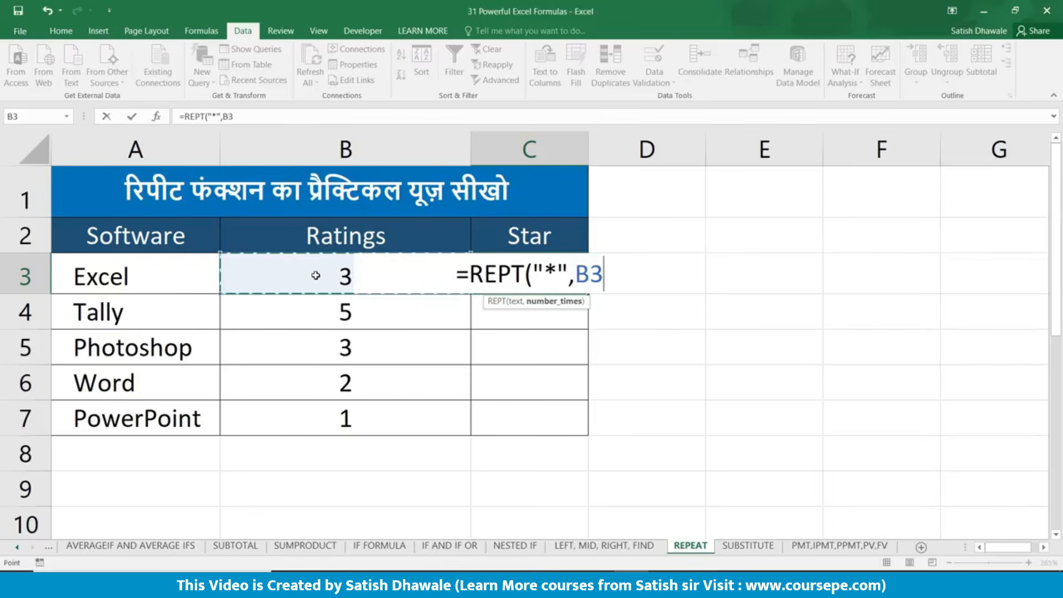
pyautogui.press('Return')
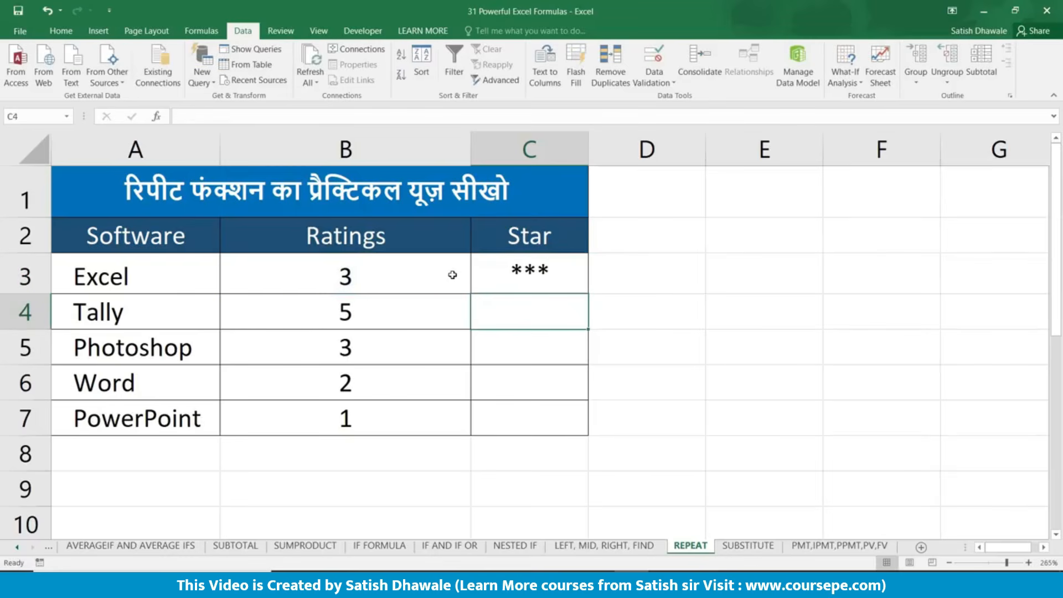
pyautogui.click(540, 276)
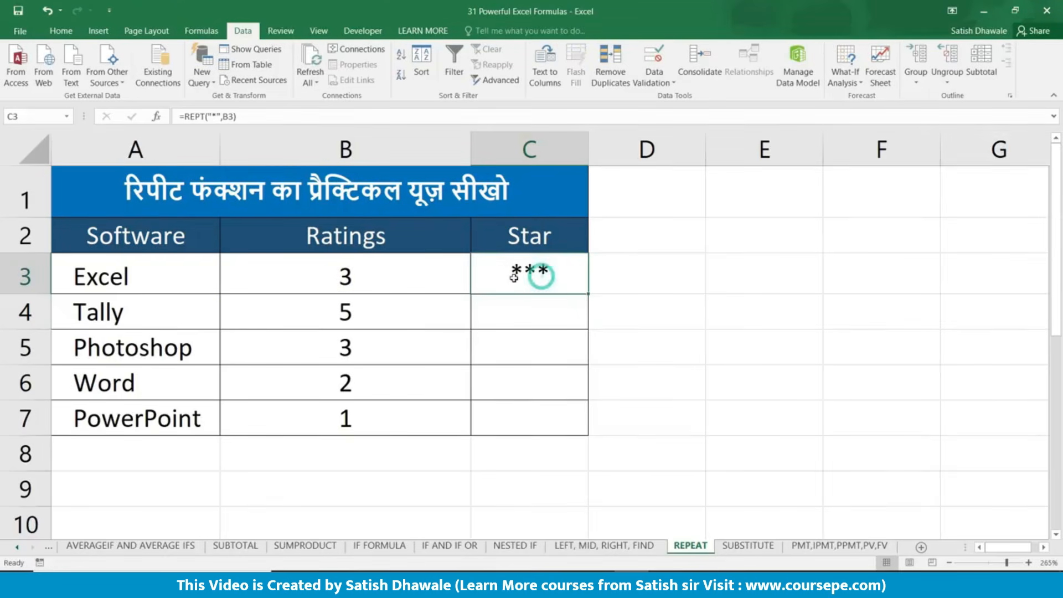
pyautogui.doubleClick(586, 292)
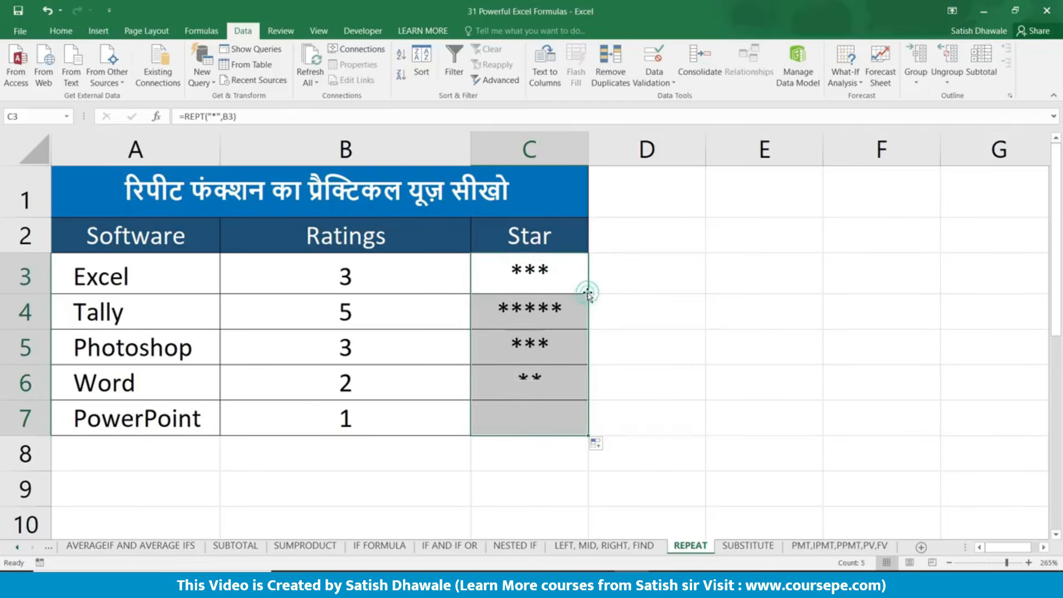
# Step: Replace the asterisk with # in C3, making the formula =REPT("#",B3), and review the edited formula
pyautogui.doubleClick(563, 270)
pyautogui.click(555, 273)
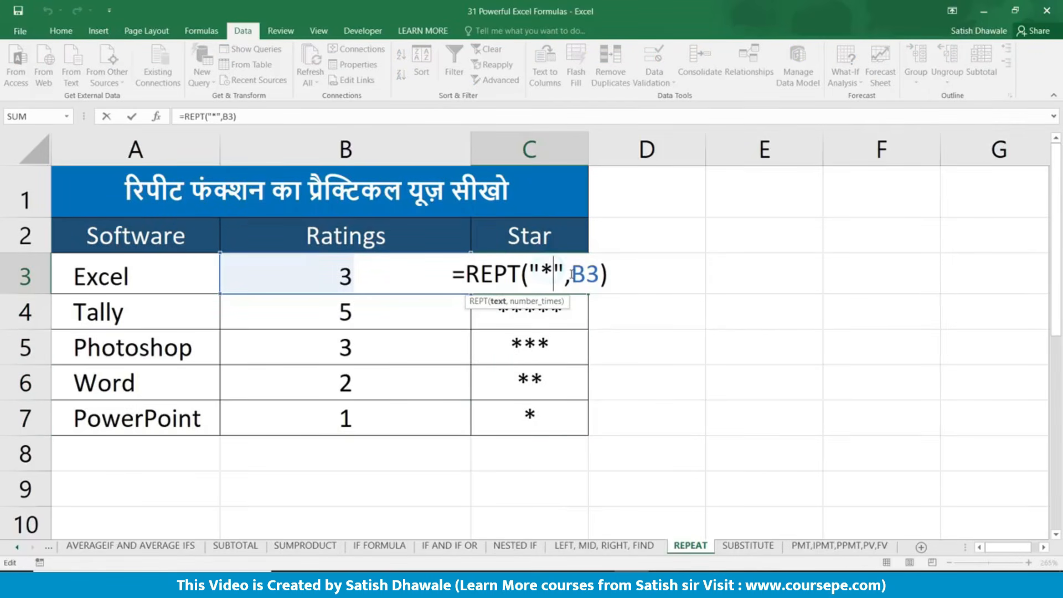
pyautogui.press('BackSpace')
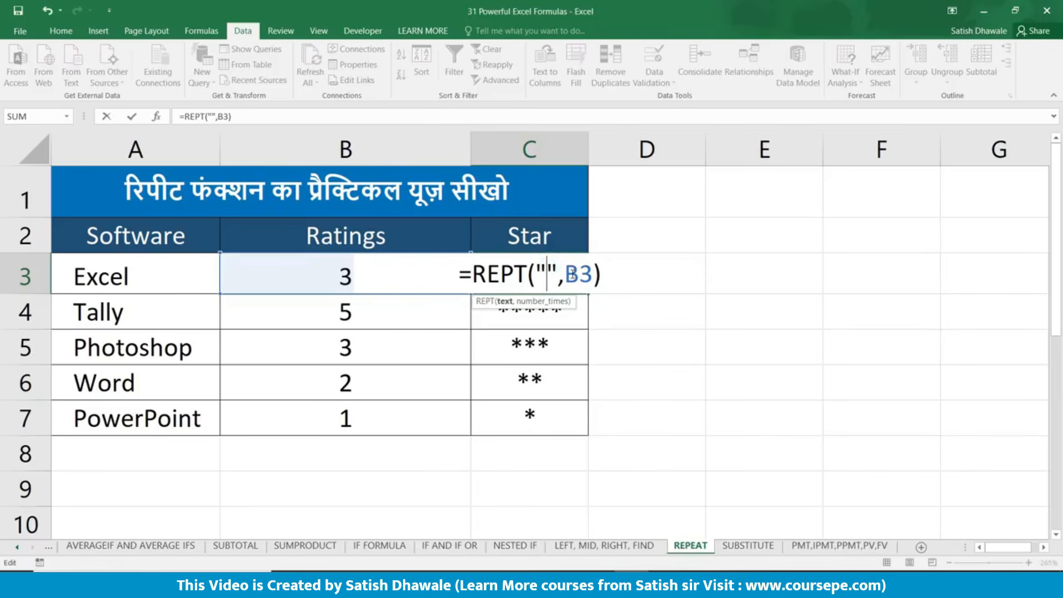
pyautogui.write('#')
pyautogui.press('Return')
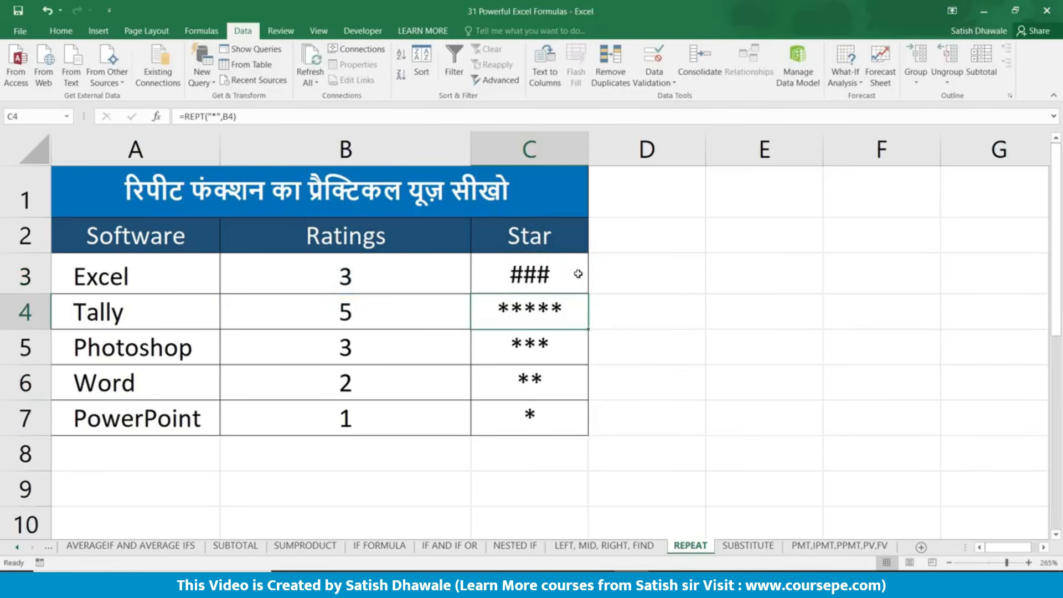
pyautogui.doubleClick(571, 273)
pyautogui.click(557, 274)
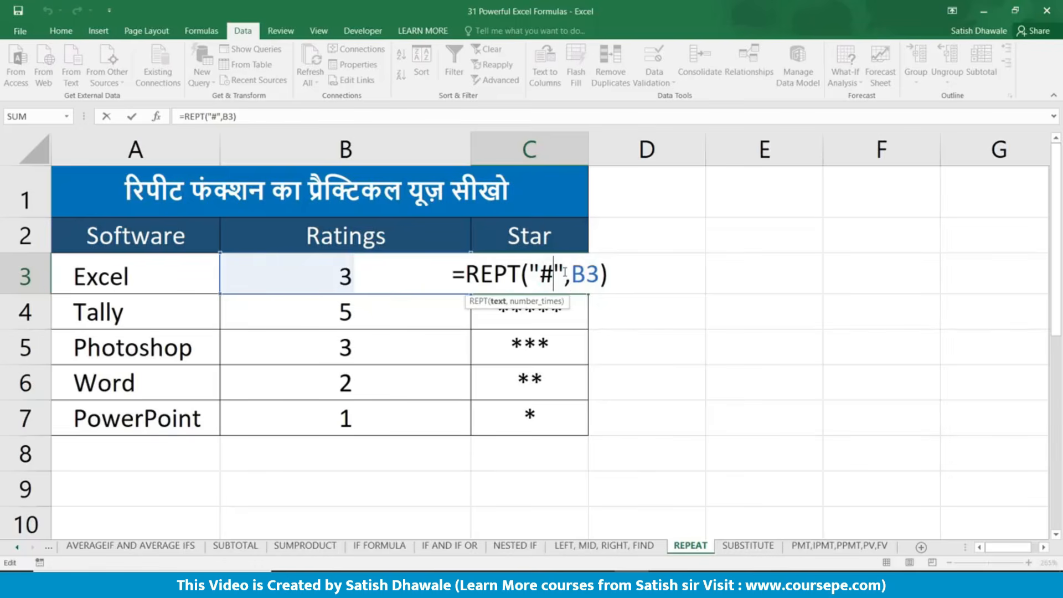
pyautogui.press('Return')
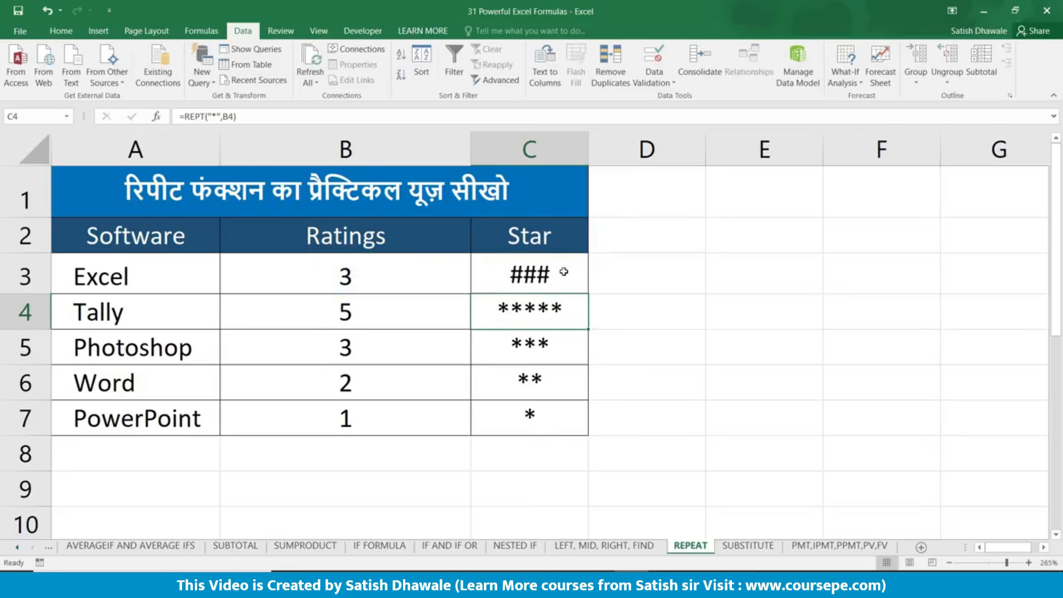
# Step: Change the repeated symbol in C3 to @, making the formula =REPT("@",B3), and fill it down through C7
pyautogui.doubleClick(564, 272)
pyautogui.doubleClick(547, 273)
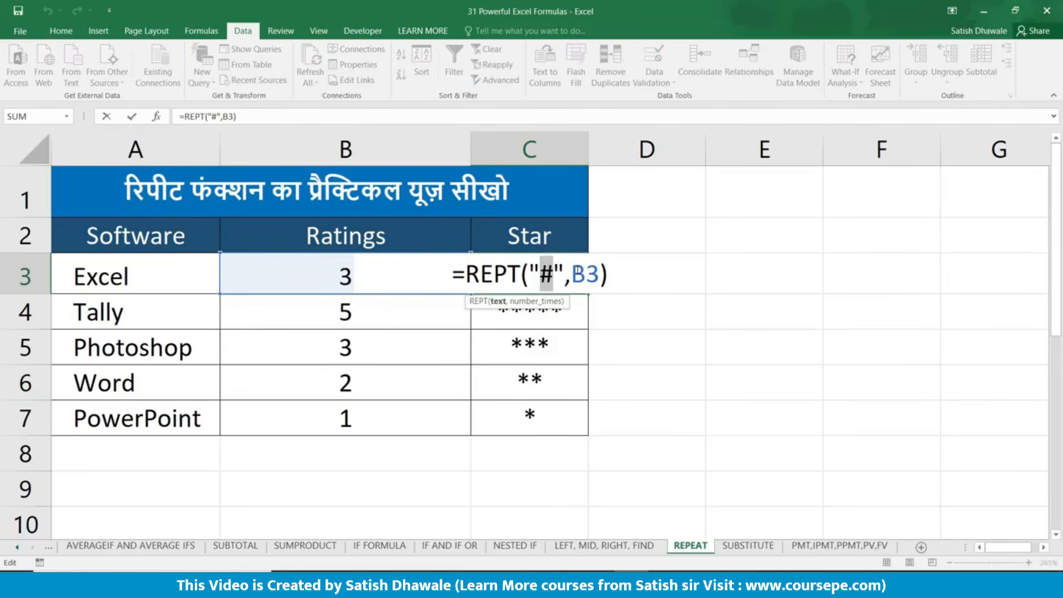
pyautogui.write('@')
pyautogui.press('Return')
pyautogui.click(576, 270)
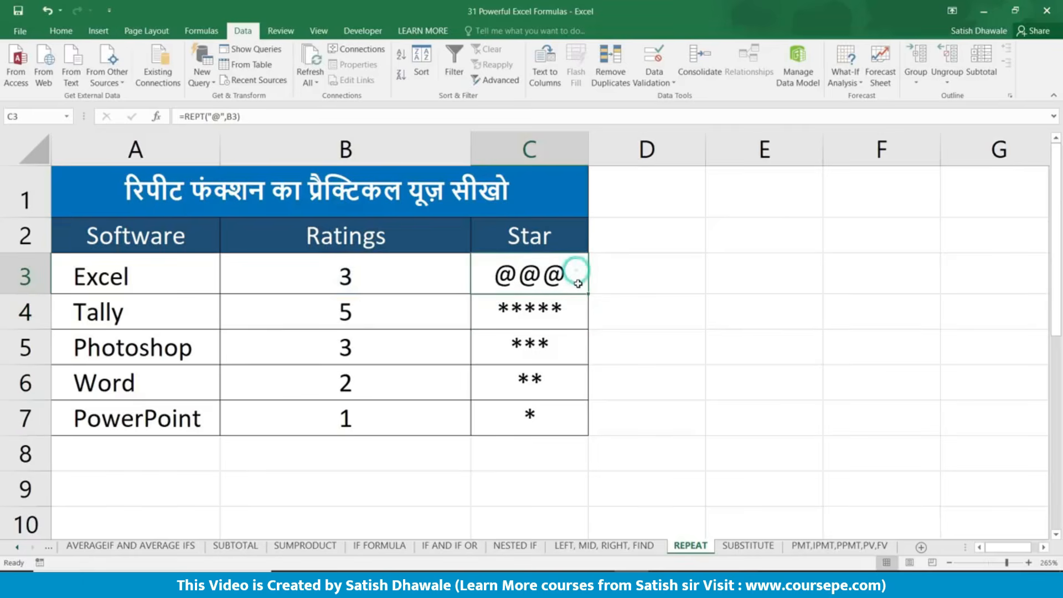
pyautogui.doubleClick(587, 294)
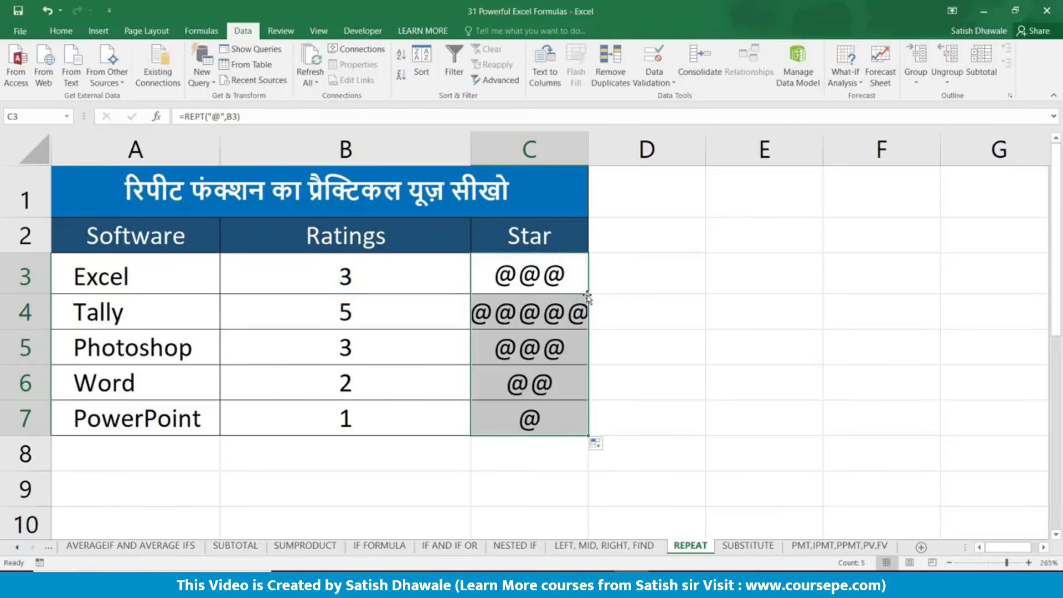
# Step: Widen column C slightly so the longest row of @ symbols fits, and review C3:C7
pyautogui.moveTo(587, 157); pyautogui.dragTo(603, 157)
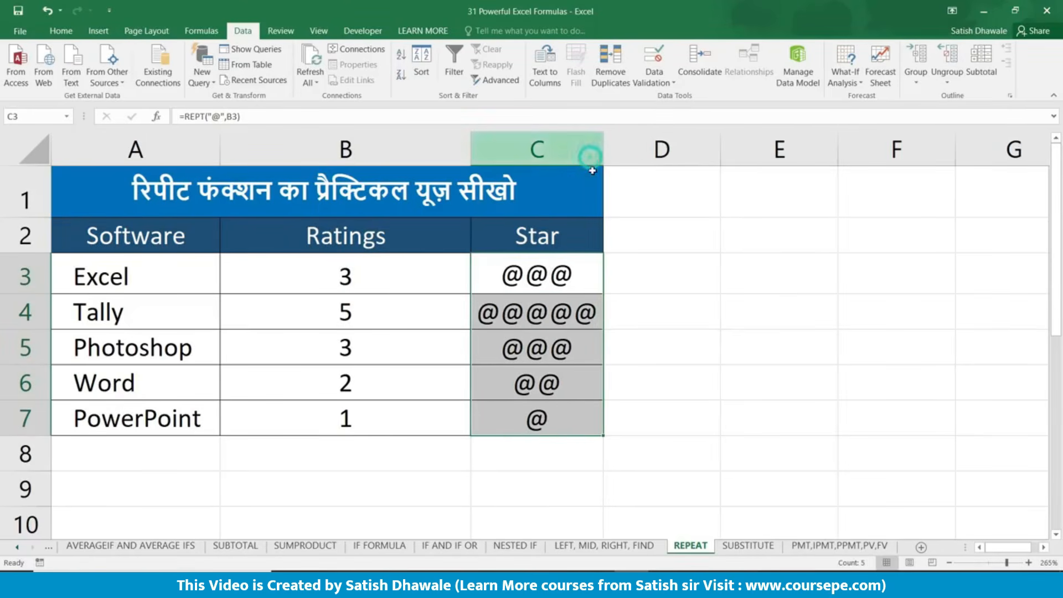
pyautogui.moveTo(578, 275); pyautogui.dragTo(577, 404)
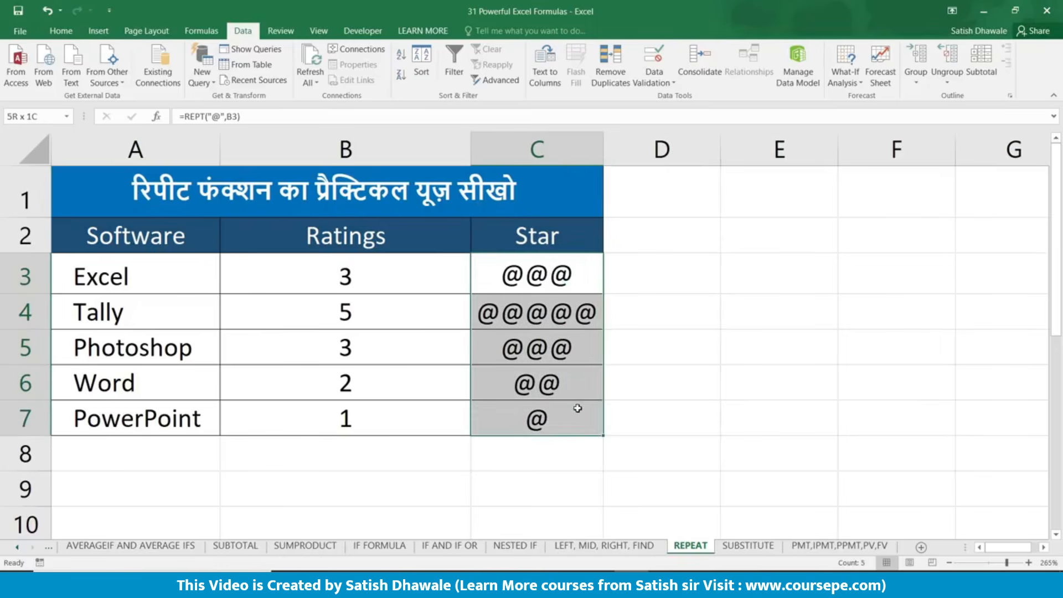
pyautogui.click(587, 409)
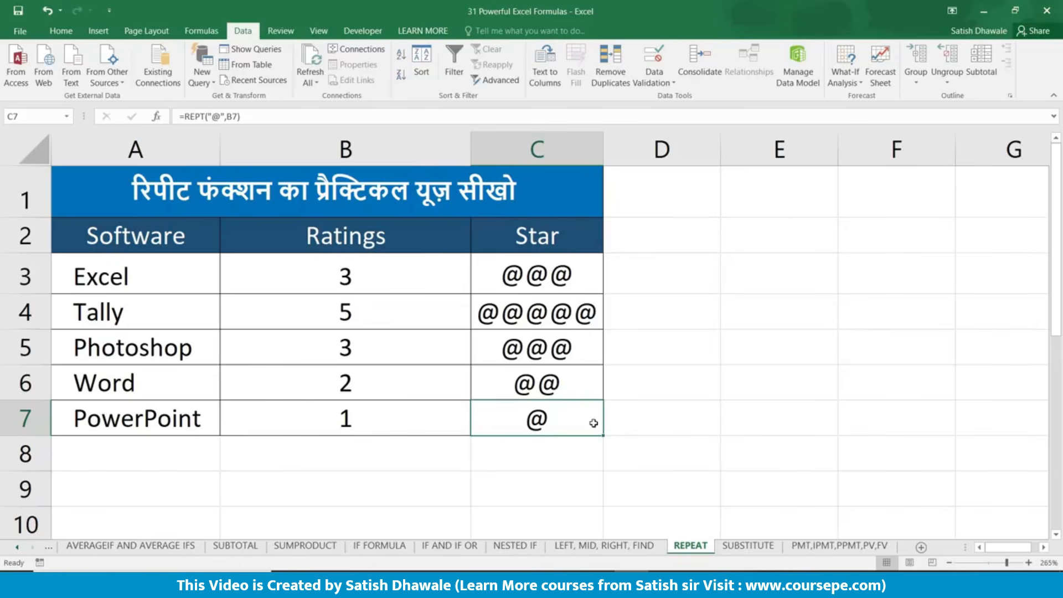
# Step: Open the SUBSTITUTE sheet and compare the entries in A3:A6 with the substituted results in B3:B4
pyautogui.click(755, 547)
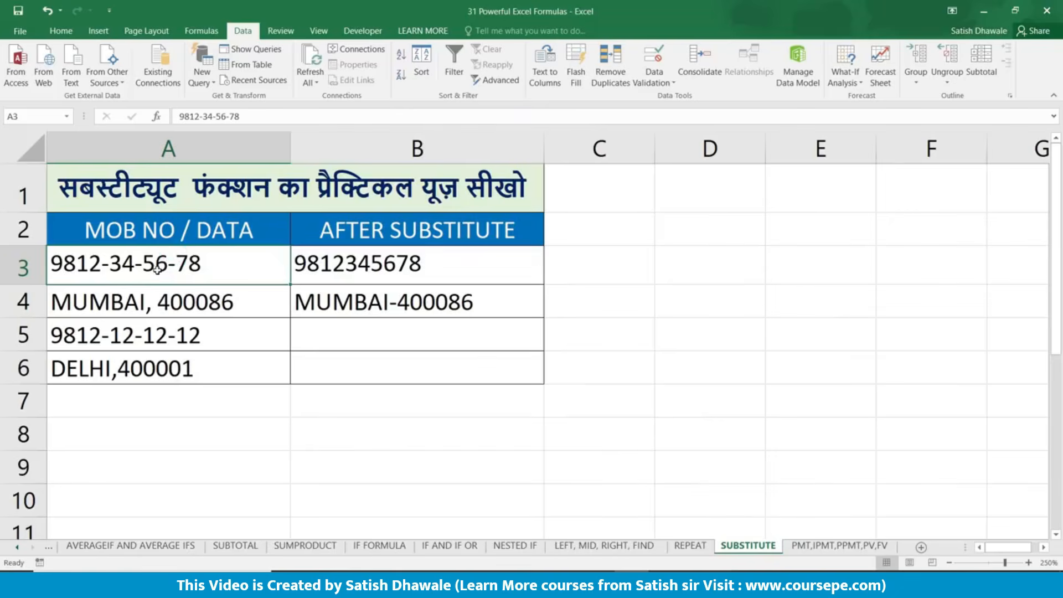
pyautogui.click(147, 366)
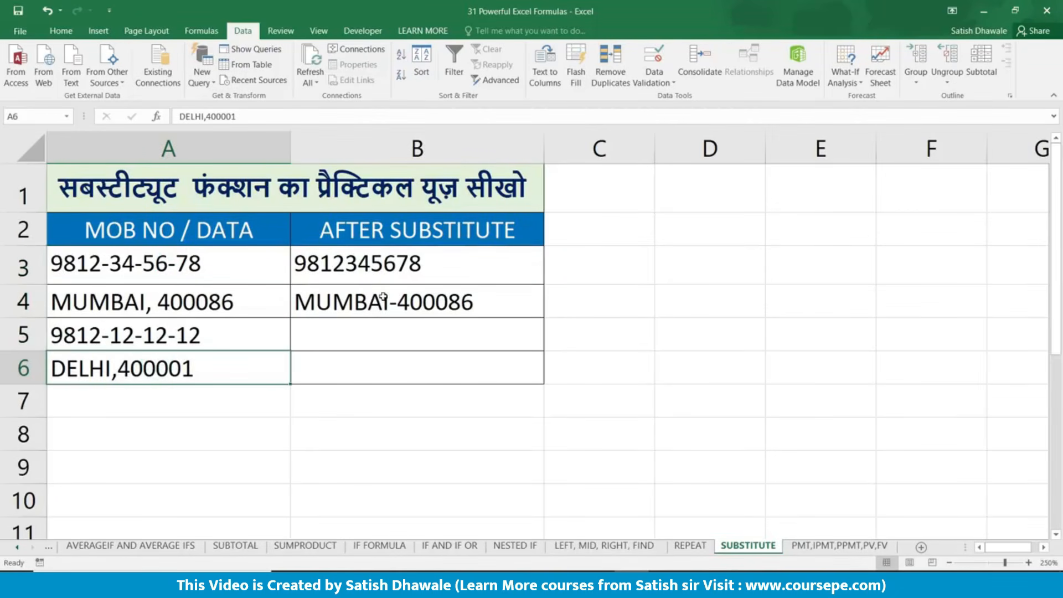
pyautogui.moveTo(385, 264); pyautogui.dragTo(393, 289)
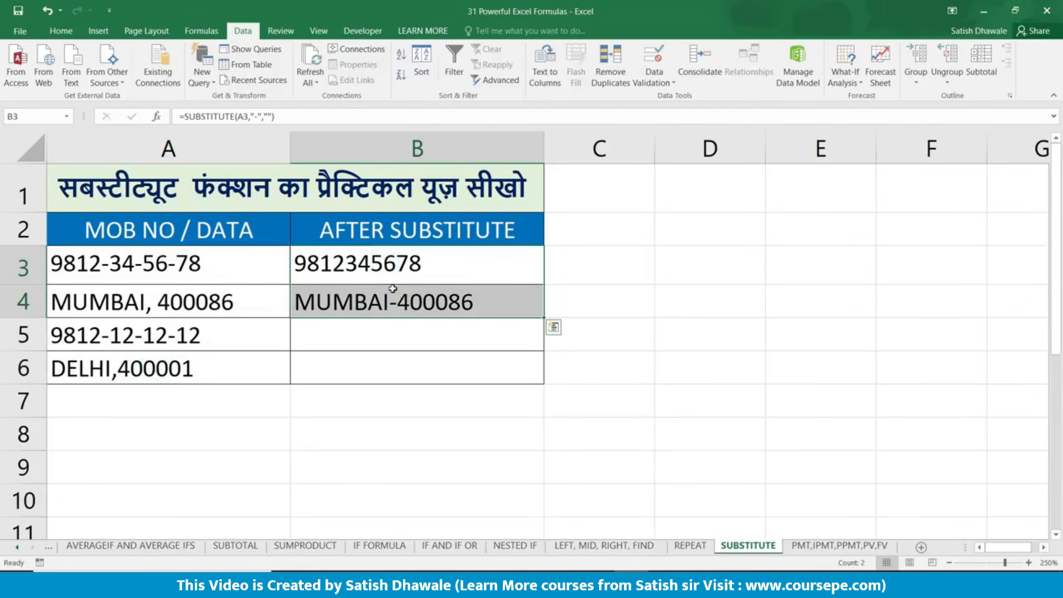
pyautogui.click(151, 308)
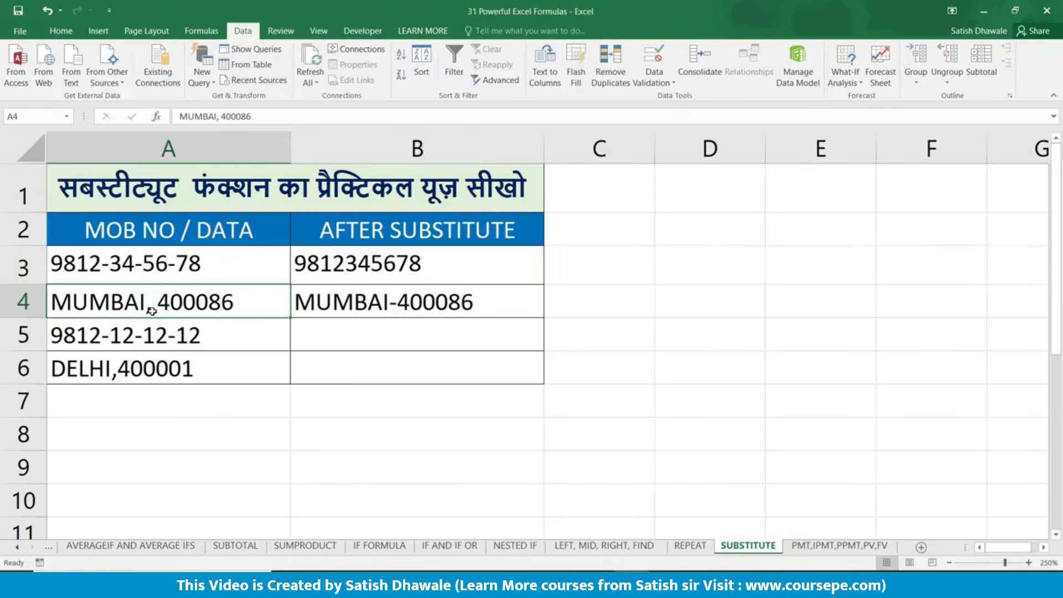
pyautogui.click(149, 336)
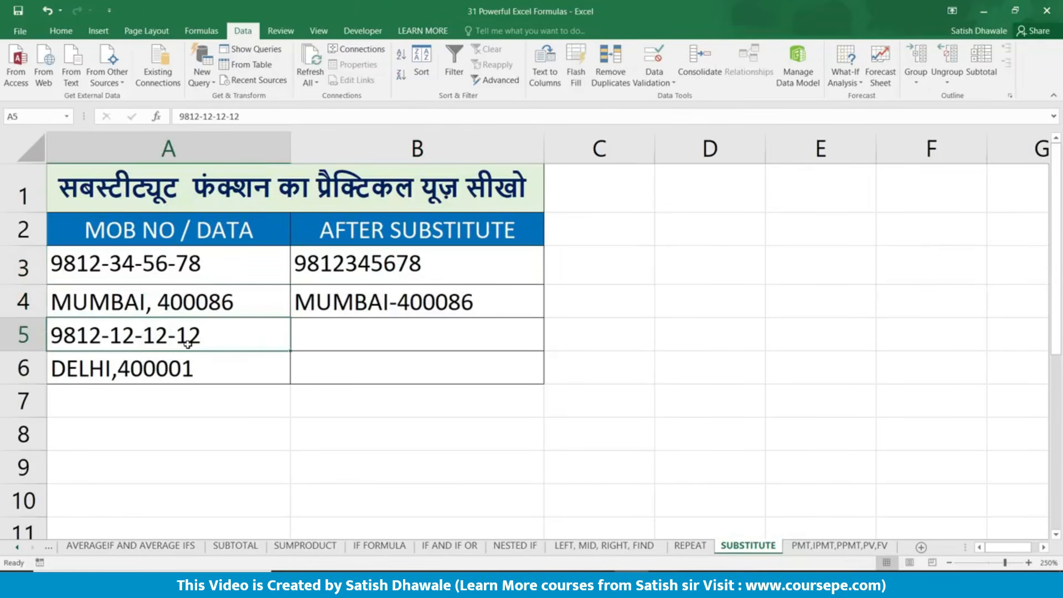
pyautogui.click(157, 373)
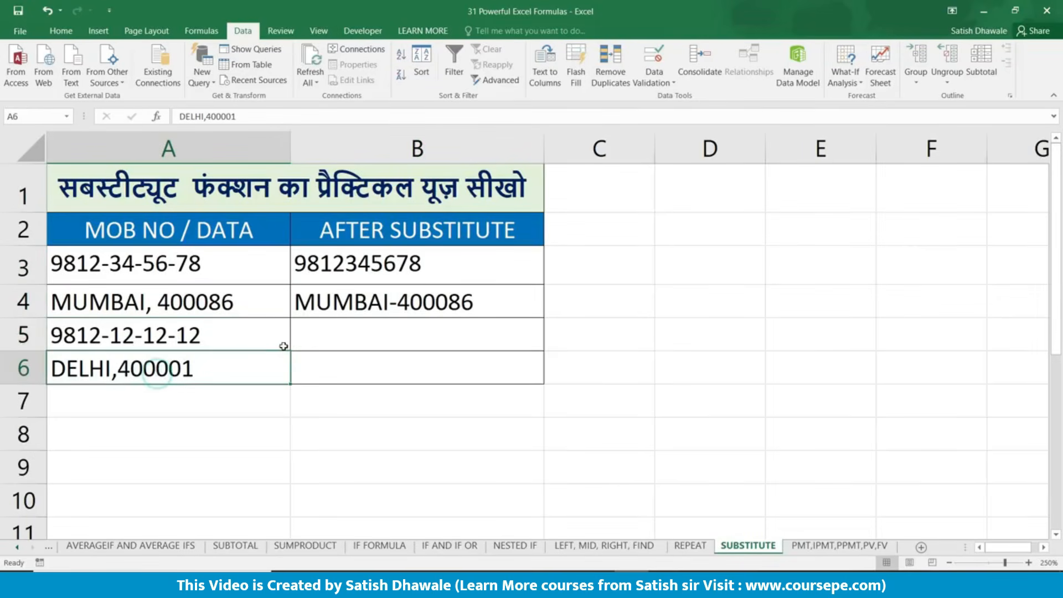
pyautogui.click(313, 335)
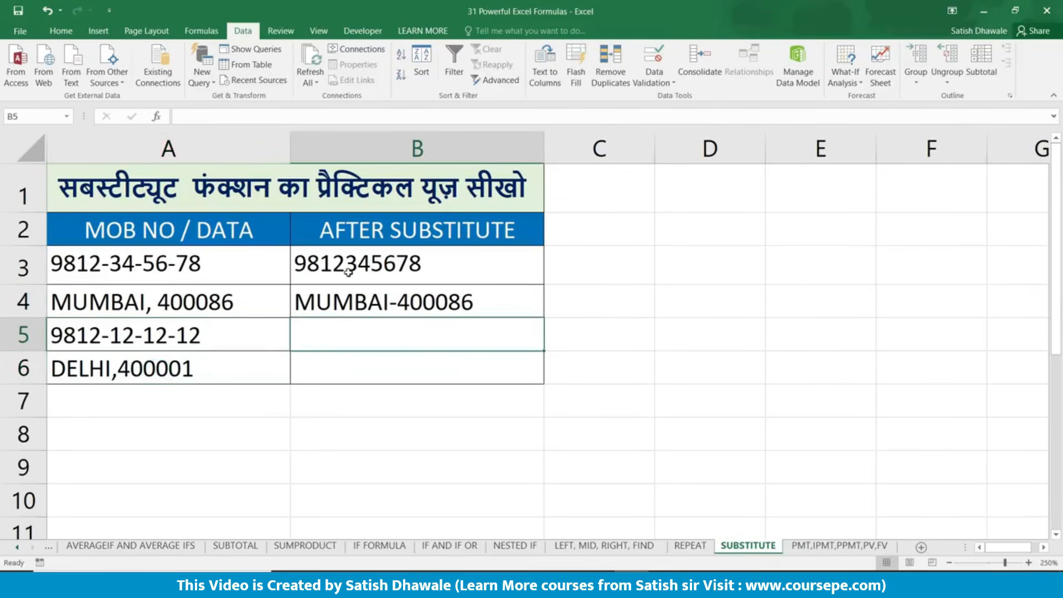
pyautogui.click(203, 330)
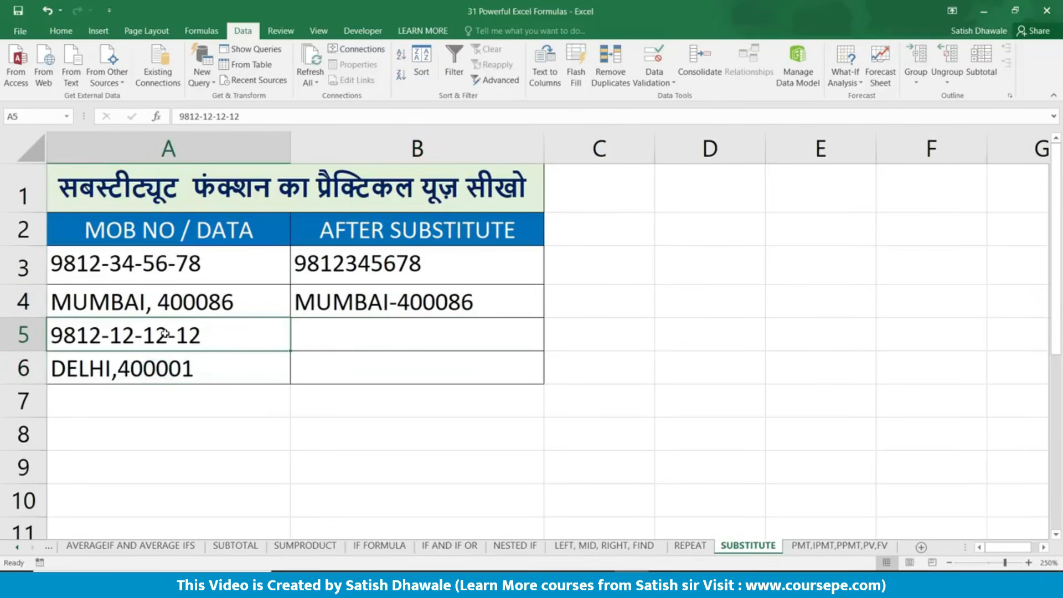
# Step: Enter =SUBSTITUTE(A5,"-","") in B5 to remove the hyphens from the mobile number
pyautogui.click(334, 330)
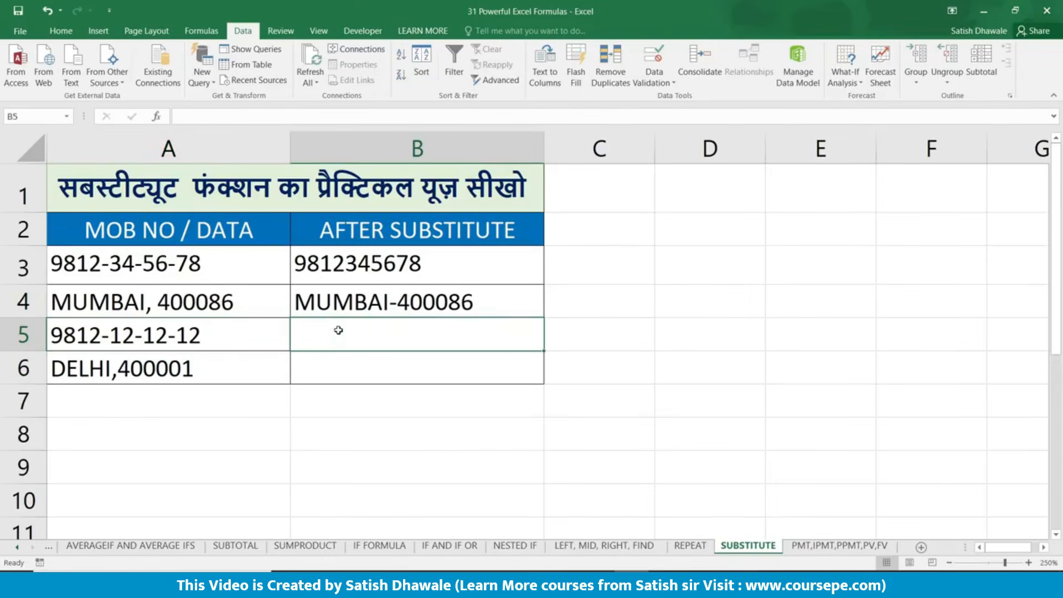
pyautogui.write('=SUB')
pyautogui.press('Tab')
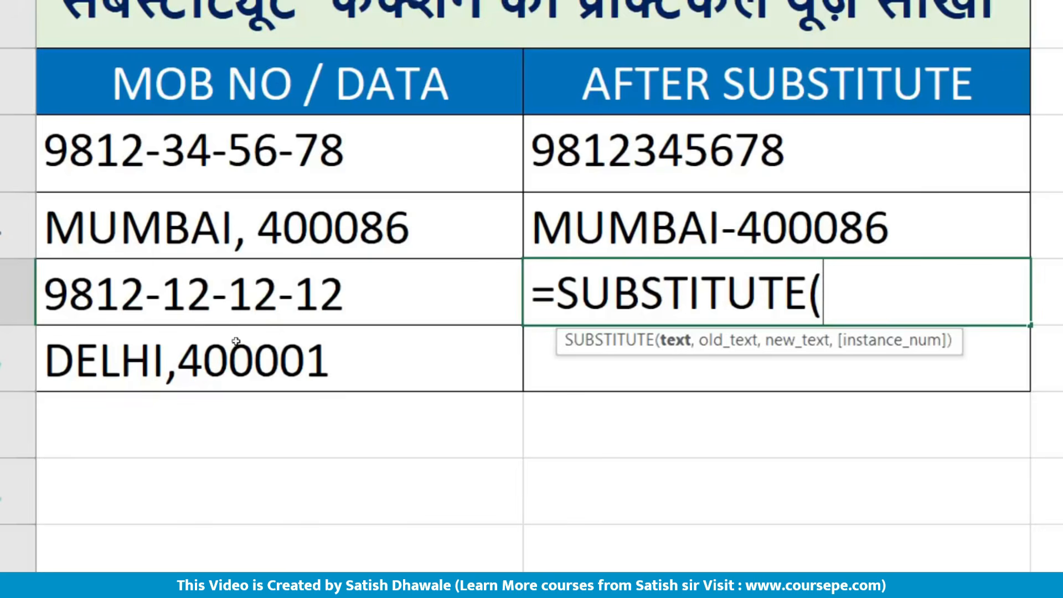
pyautogui.click(205, 313)
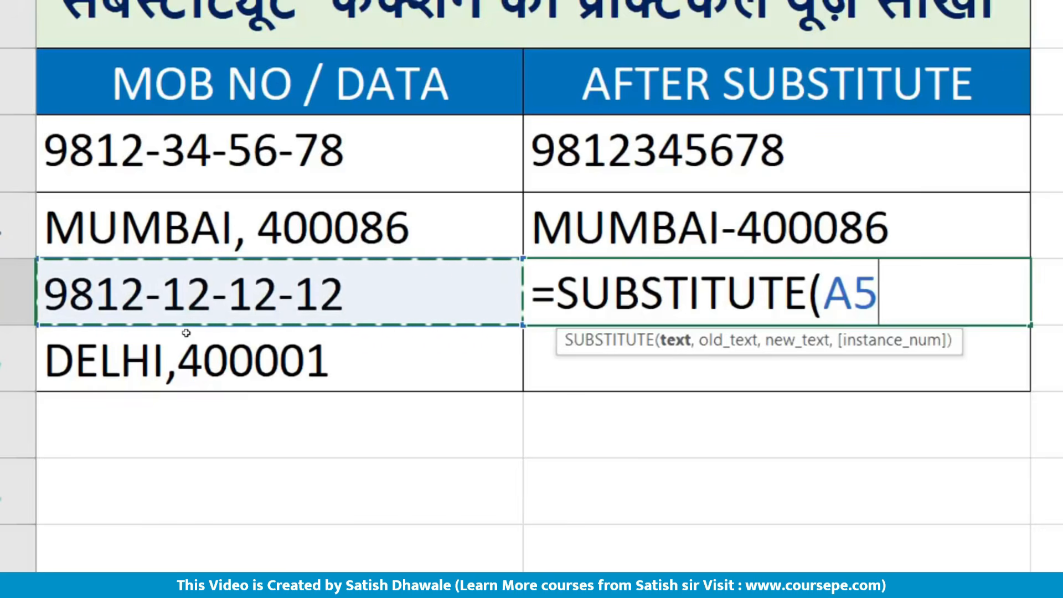
pyautogui.write(',')
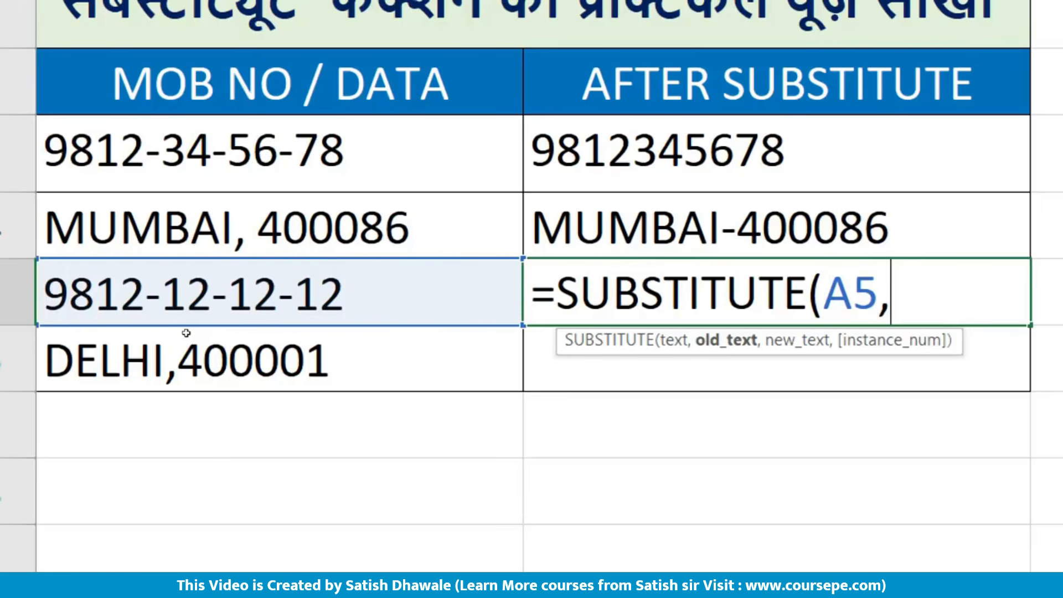
pyautogui.write('"-"')
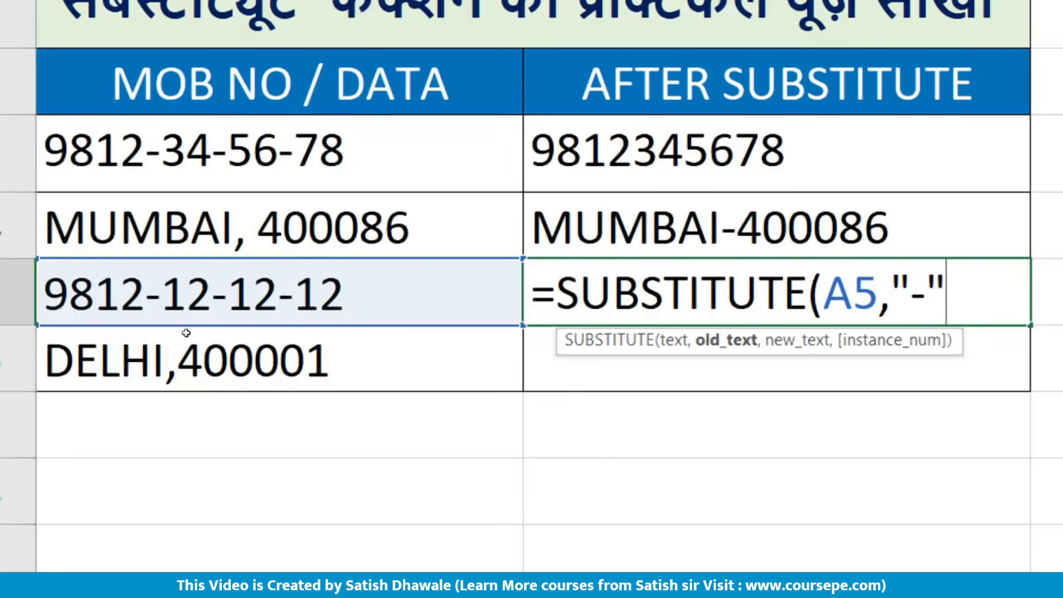
pyautogui.write(',"')
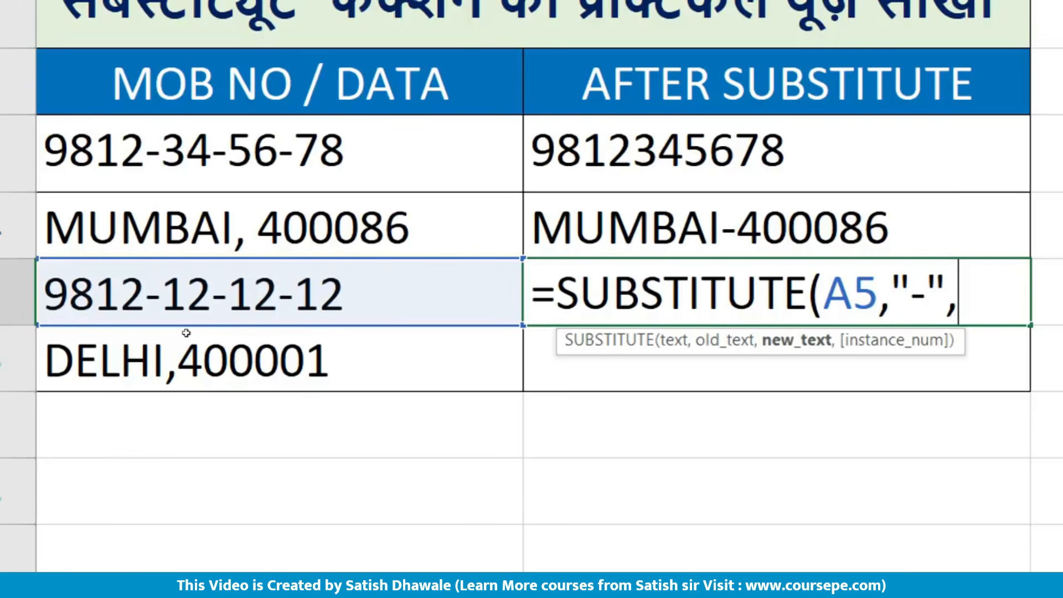
pyautogui.write('"')
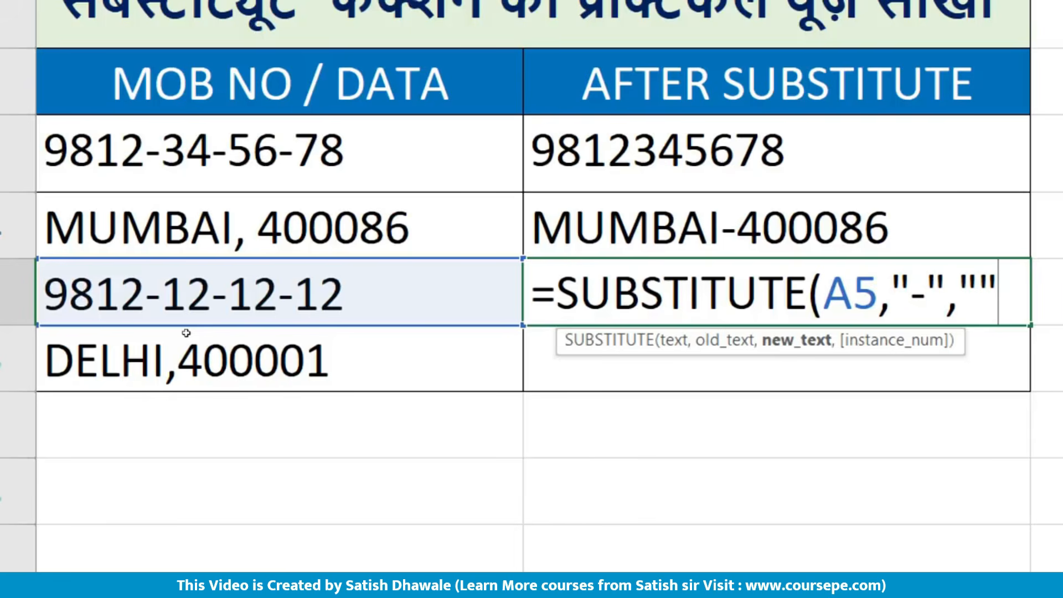
pyautogui.write(',')
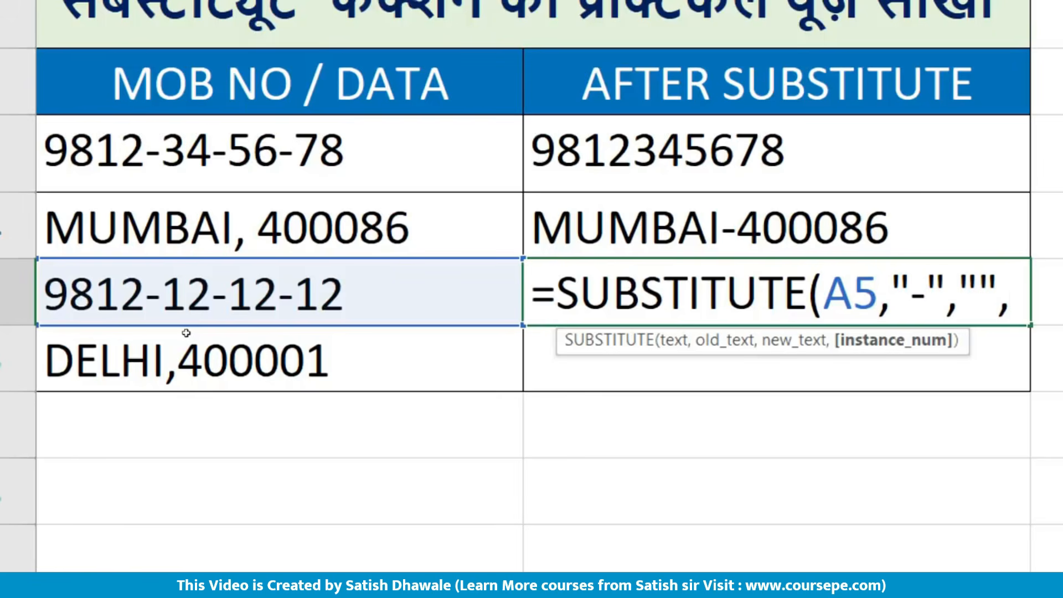
pyautogui.press('BackSpace')
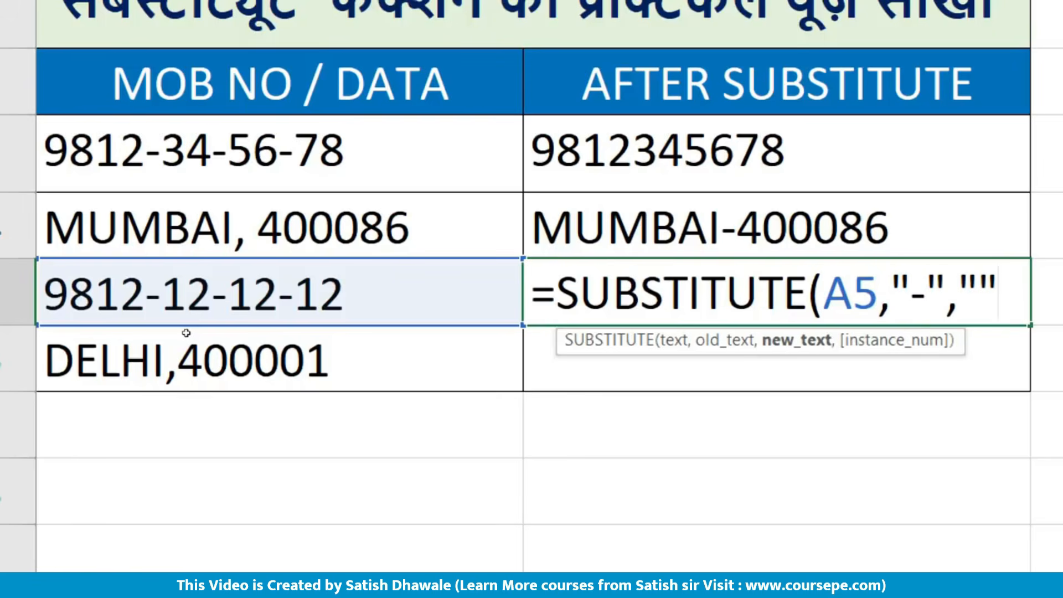
pyautogui.write(')')
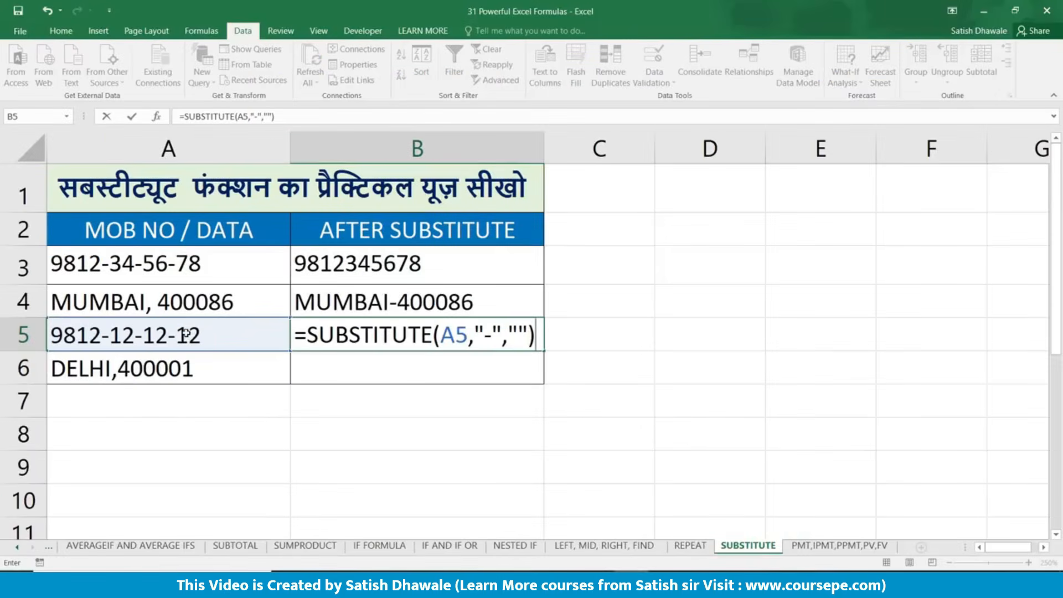
pyautogui.press('Return')
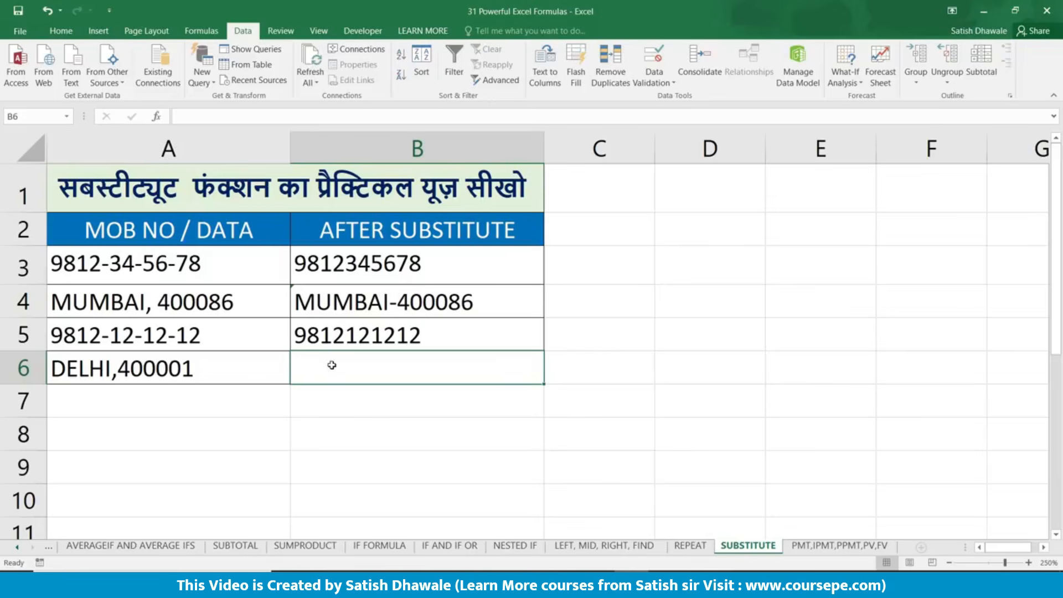
# Step: Build a SUBSTITUTE formula in B6 on A6 with "," as the old text and "-" as the new text
pyautogui.write('=SUBSTITUTE(')
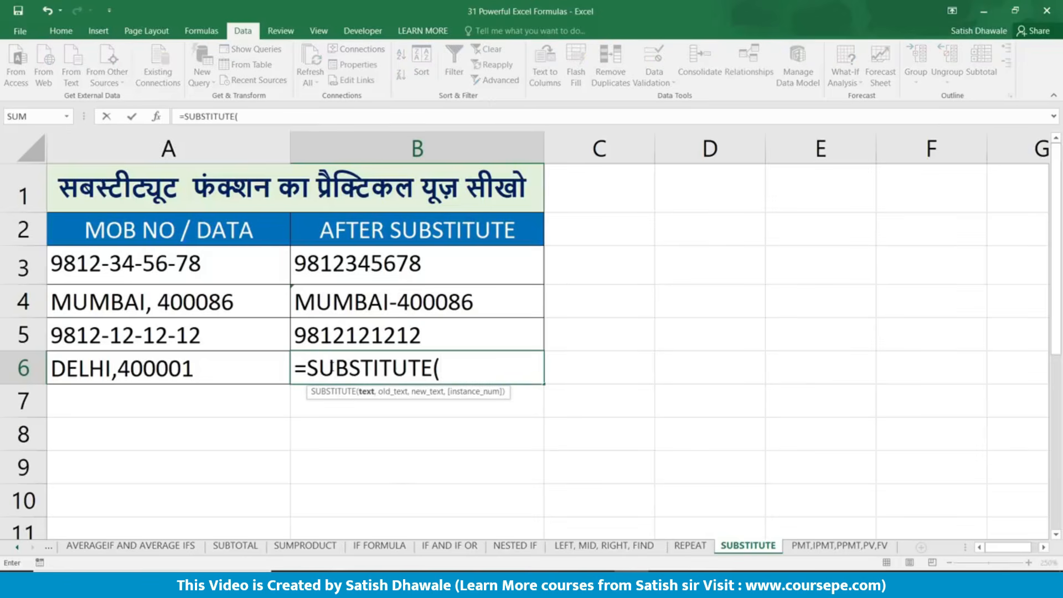
pyautogui.click(207, 368)
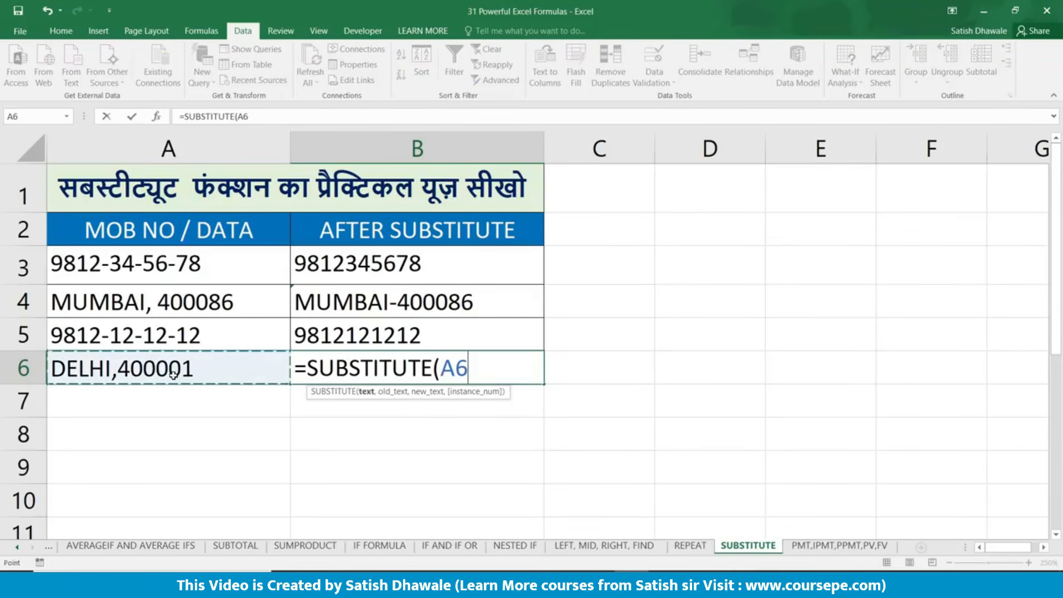
pyautogui.write('M')
pyautogui.press('BackSpace')
pyautogui.write(',"')
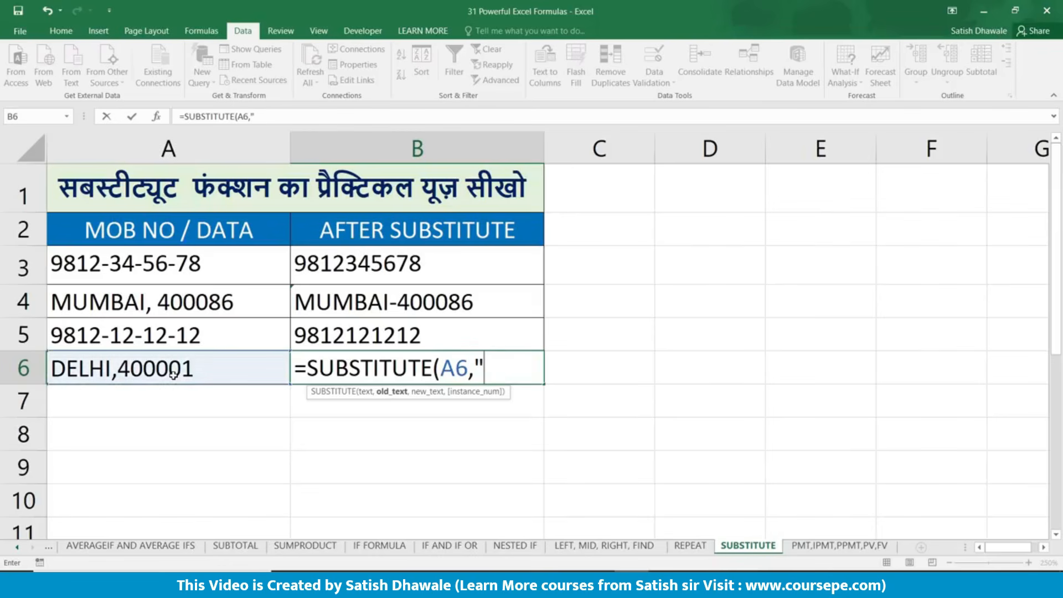
pyautogui.write(',","')
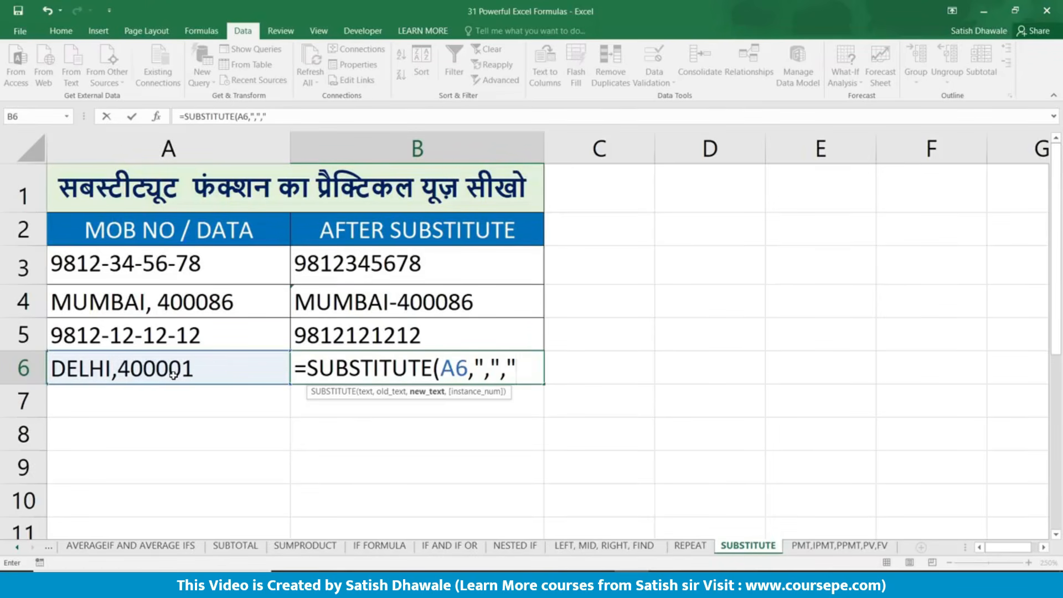
pyautogui.press('BackSpace')
pyautogui.write('+')
pyautogui.press('BackSpace')
pyautogui.write('"-"')
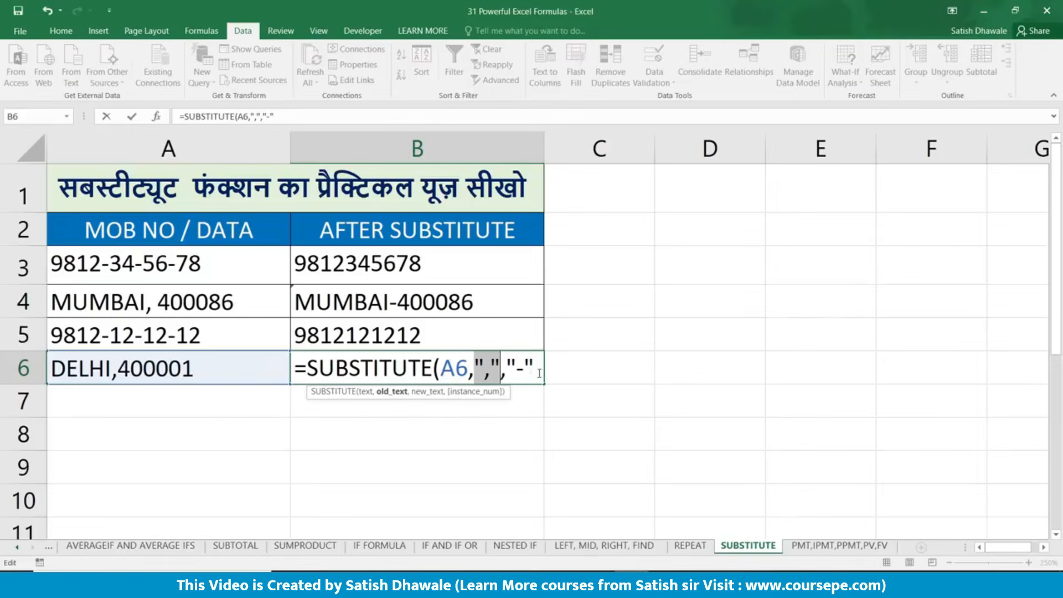
# Step: Review the comma and hyphen arguments in B6 and commit the completed formula =SUBSTITUTE(A6,",","-")
pyautogui.click(538, 372)
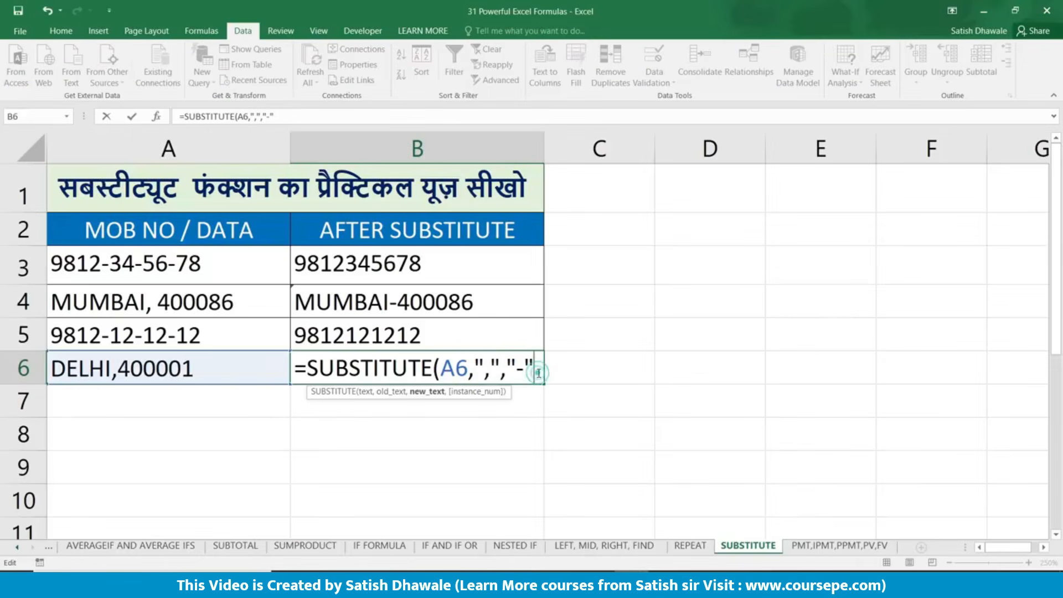
pyautogui.moveTo(475, 367); pyautogui.dragTo(493, 366)
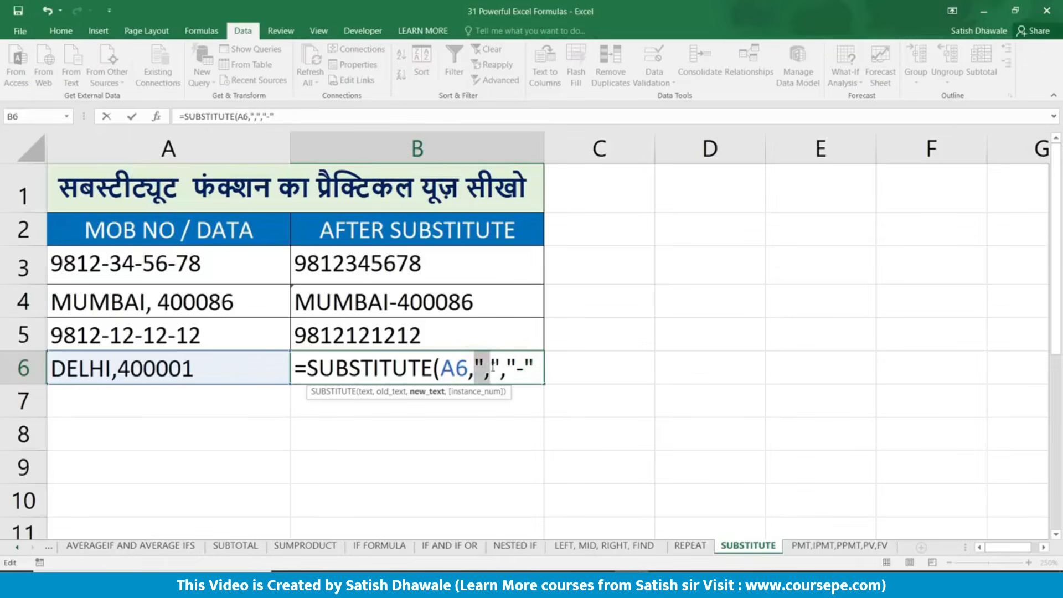
pyautogui.click(502, 368)
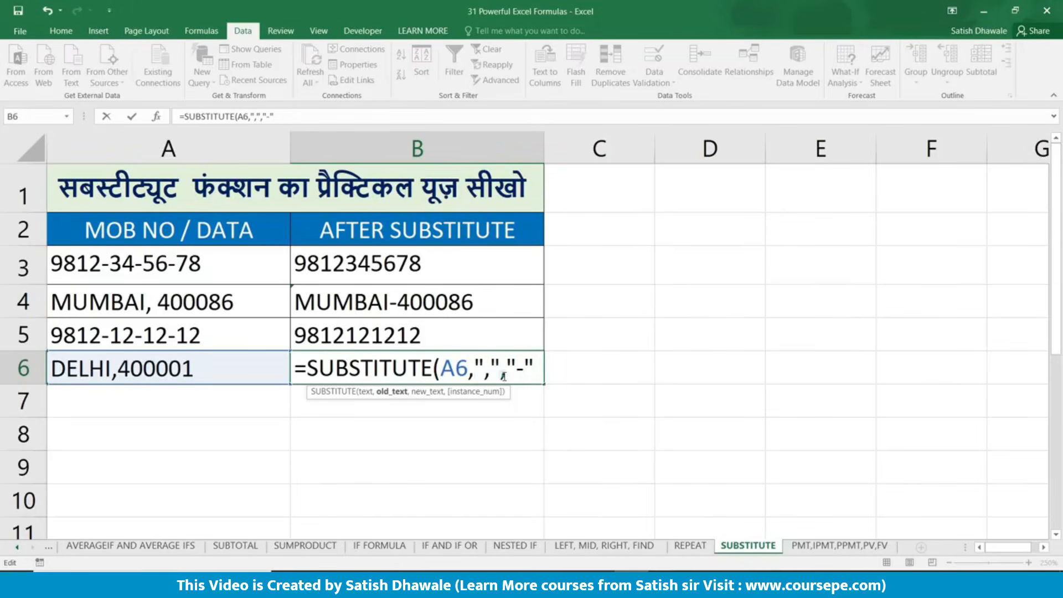
pyautogui.moveTo(507, 371); pyautogui.dragTo(533, 372)
pyautogui.click(539, 371)
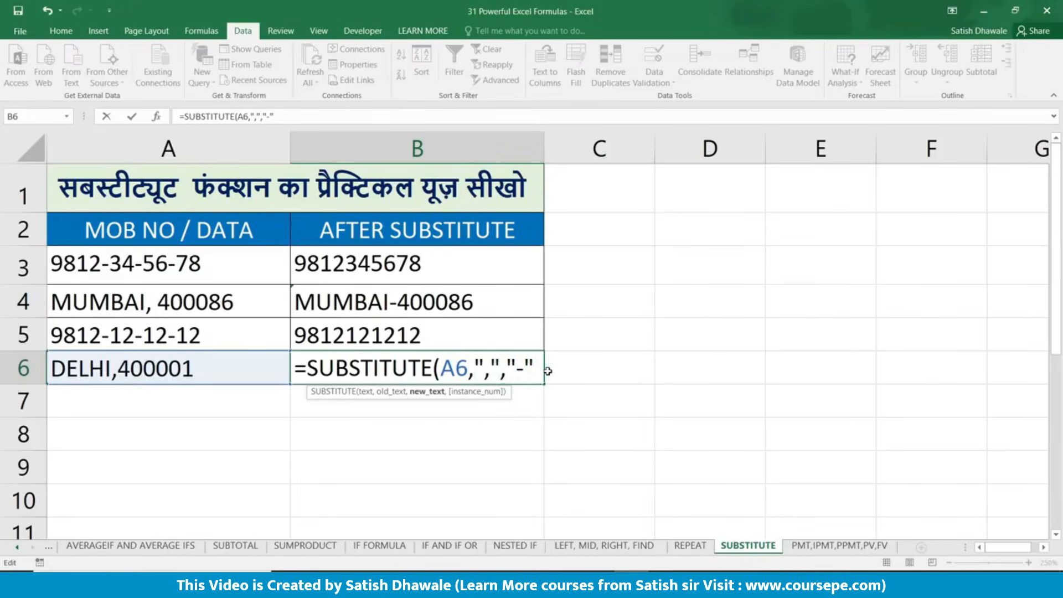
pyautogui.write(')')
pyautogui.press('Return')
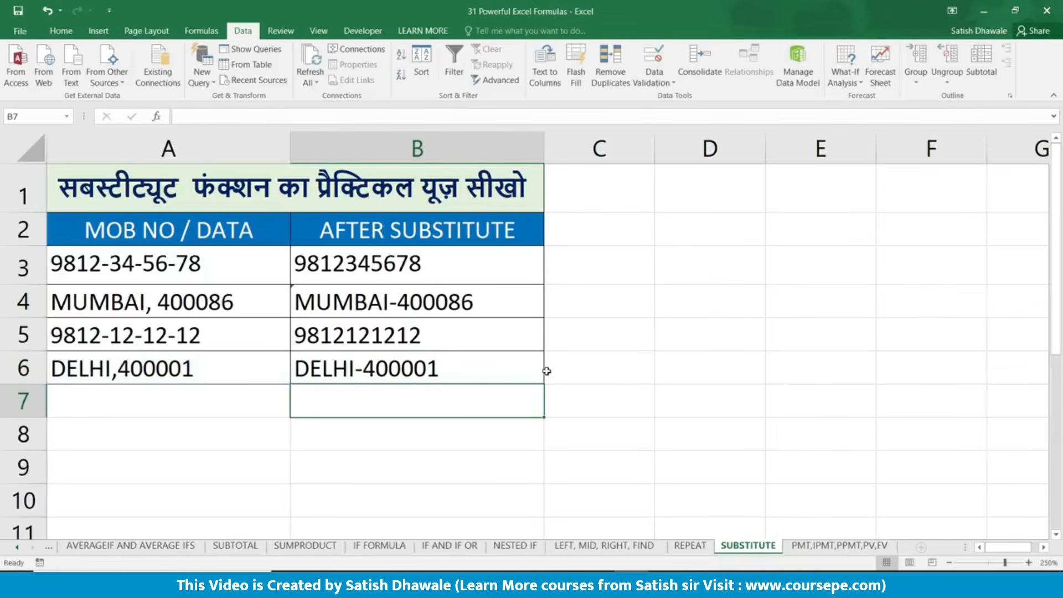
# Step: Open the PMT,IPMT,PPMT,PV,FV sheet at its payment terms table
pyautogui.click(476, 371)
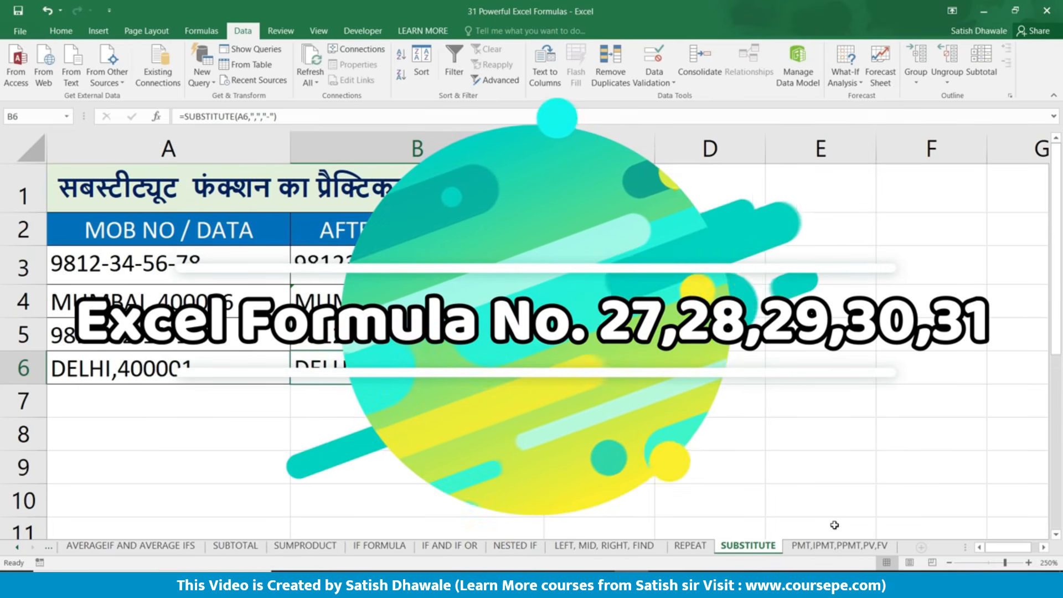
pyautogui.click(839, 551)
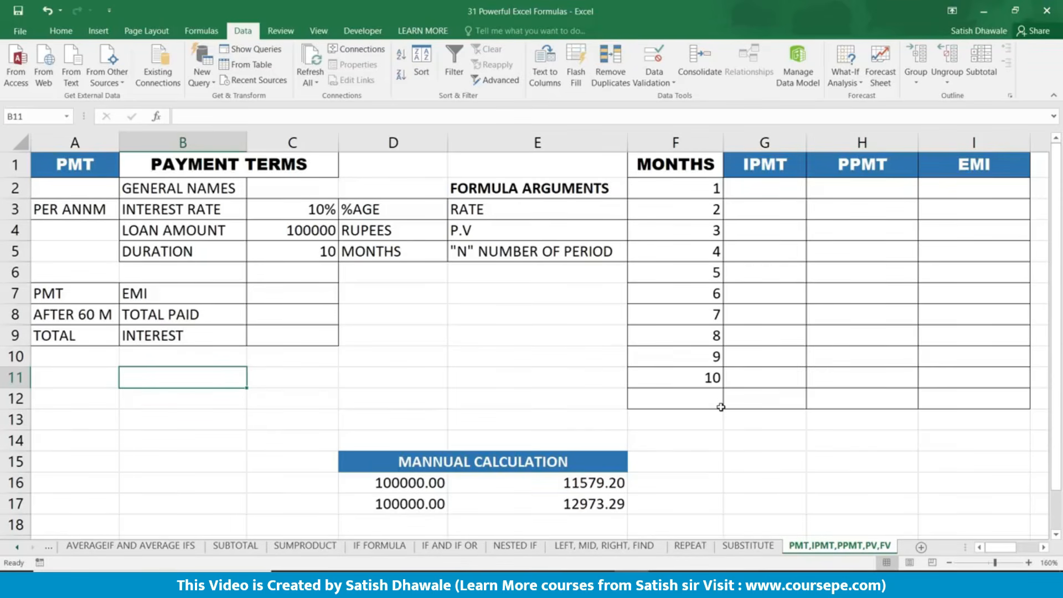
pyautogui.click(40, 292)
pyautogui.scroll(4, 22, 263)
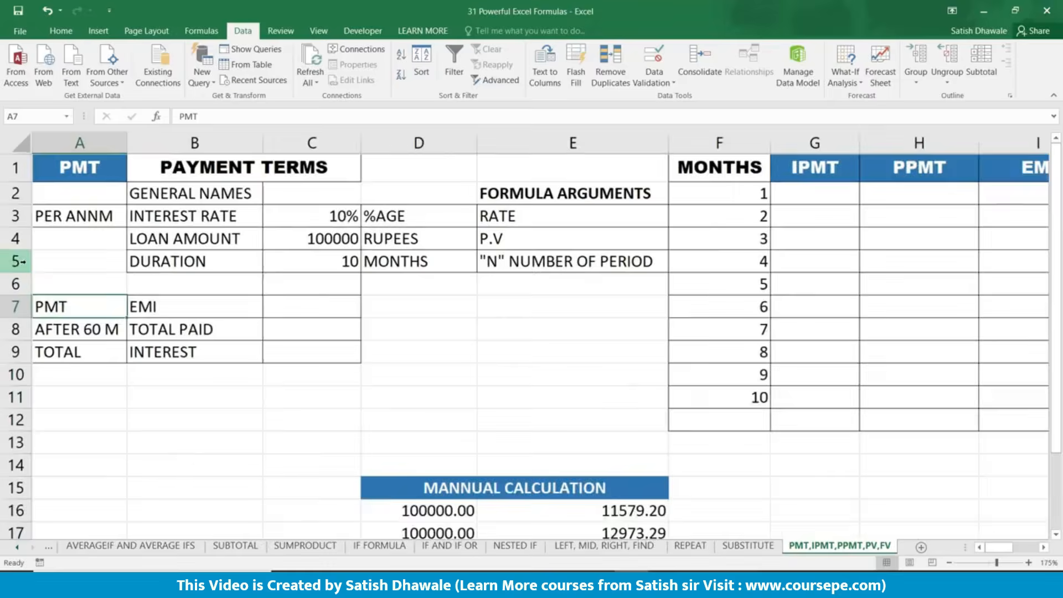
pyautogui.scroll(1, 169, 273)
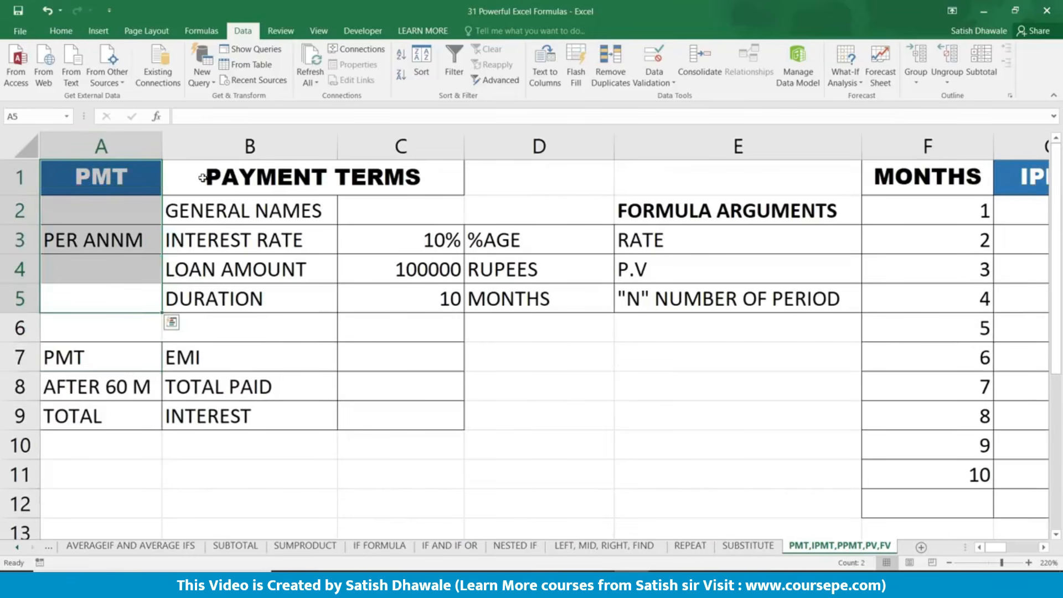
# Step: Examine the interest rate, loan amount and duration rows in B3:D5, including their values and units
pyautogui.click(247, 248)
pyautogui.moveTo(269, 248); pyautogui.dragTo(399, 244)
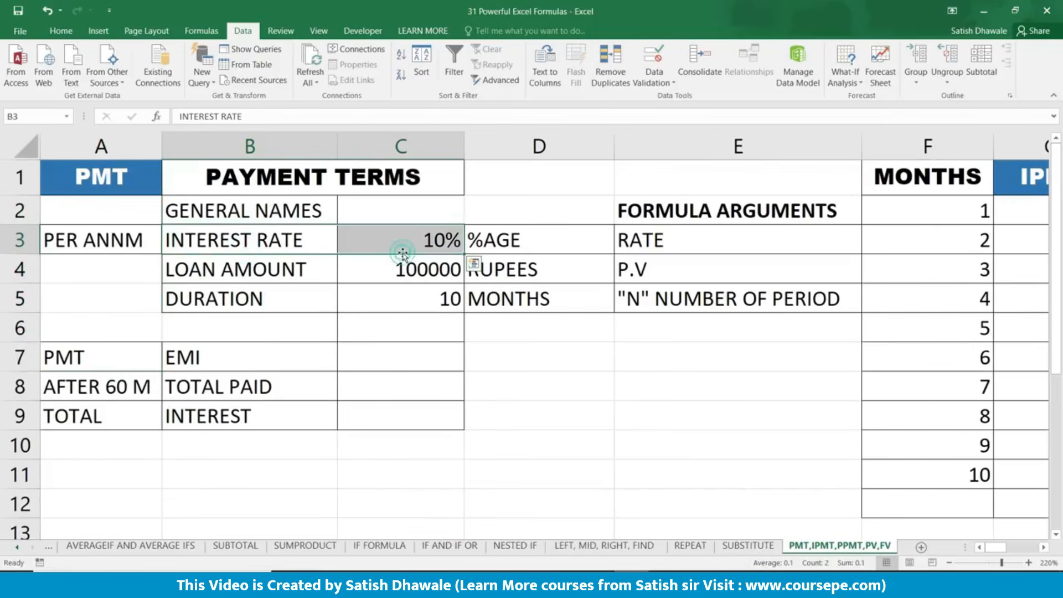
pyautogui.click(413, 240)
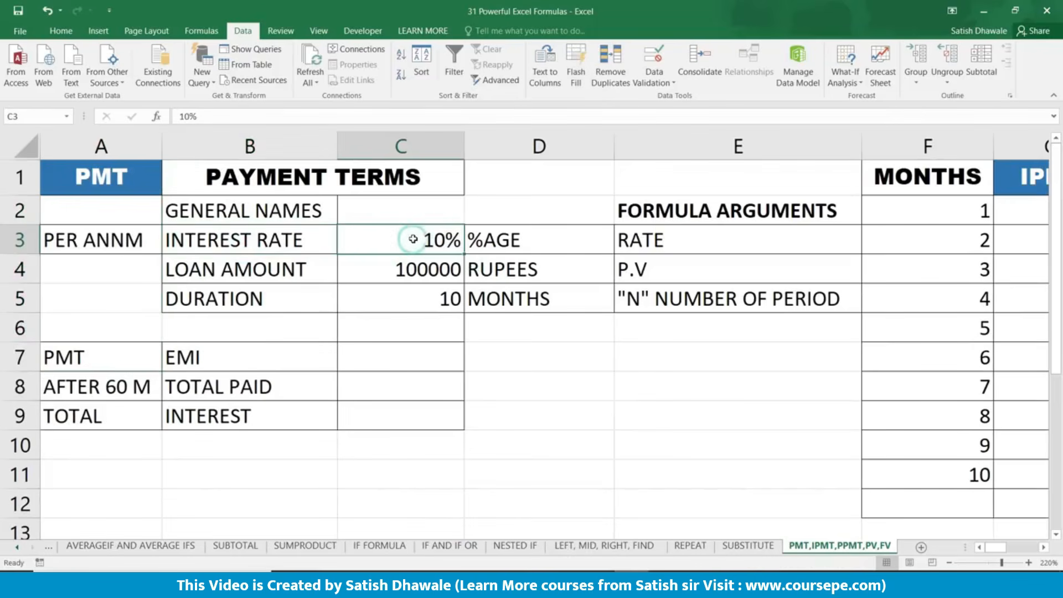
pyautogui.click(400, 267)
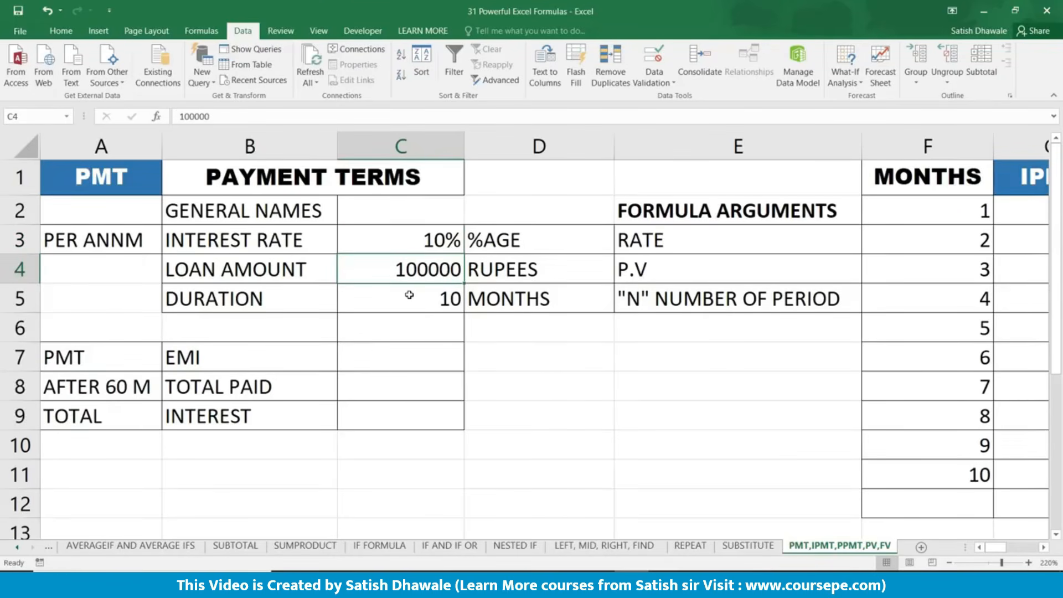
pyautogui.click(435, 248)
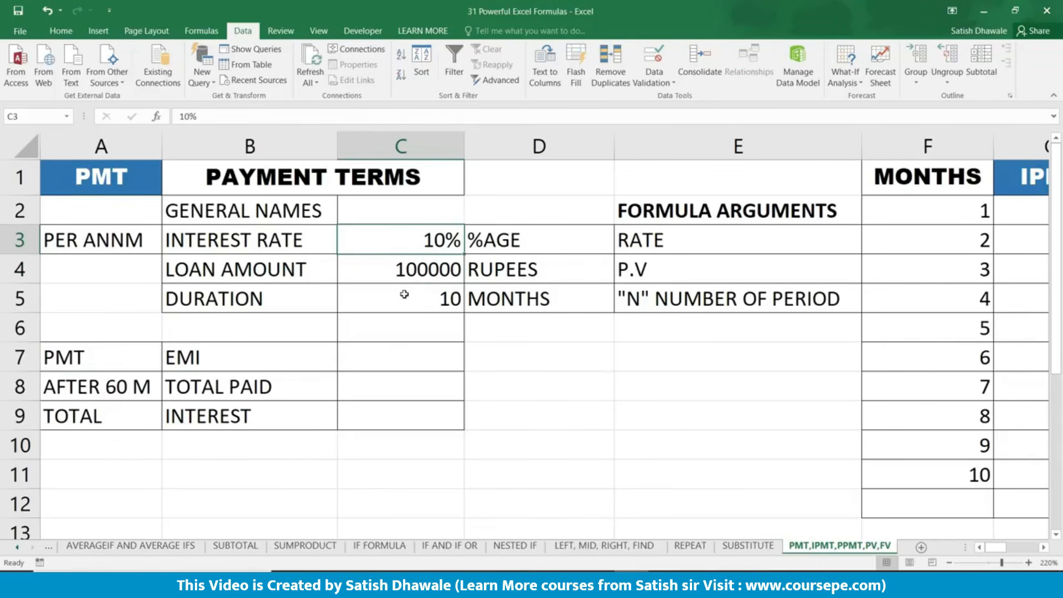
pyautogui.click(418, 270)
pyautogui.click(414, 297)
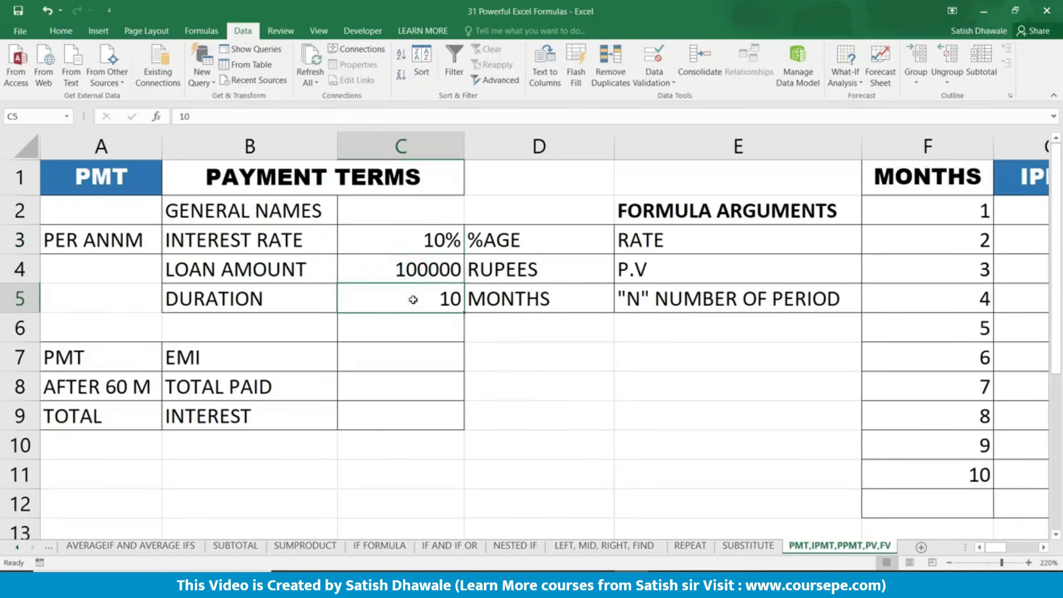
pyautogui.click(485, 300)
pyautogui.click(504, 243)
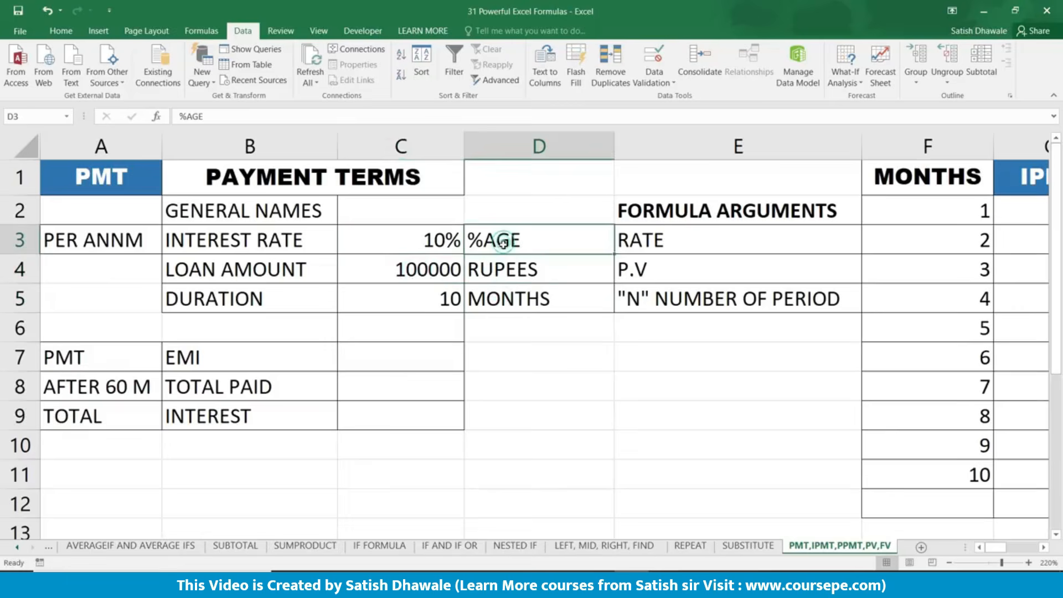
pyautogui.click(503, 276)
pyautogui.click(443, 270)
pyautogui.click(427, 299)
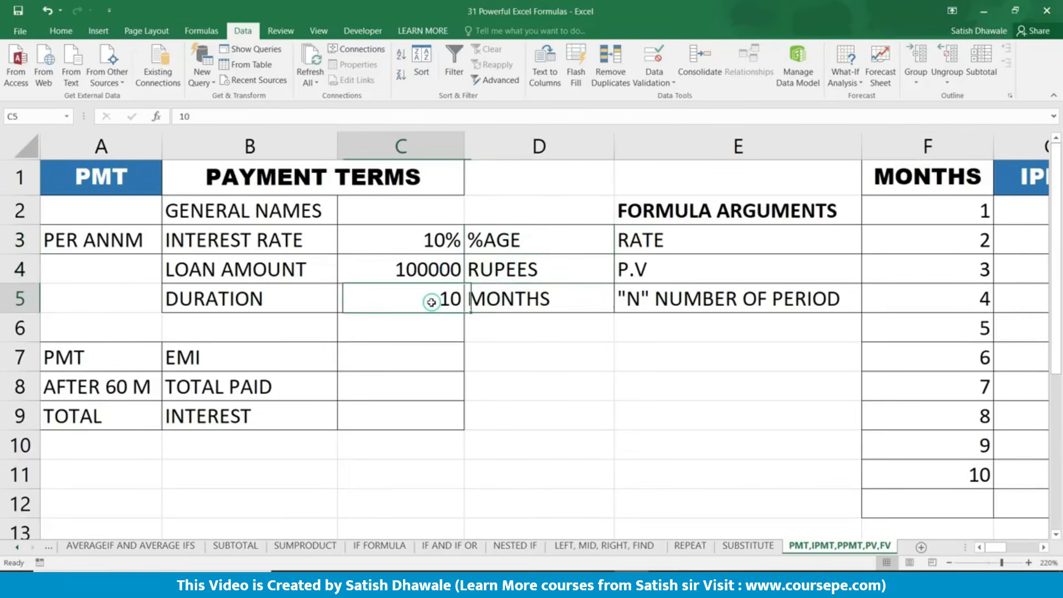
pyautogui.click(282, 241)
pyautogui.click(278, 277)
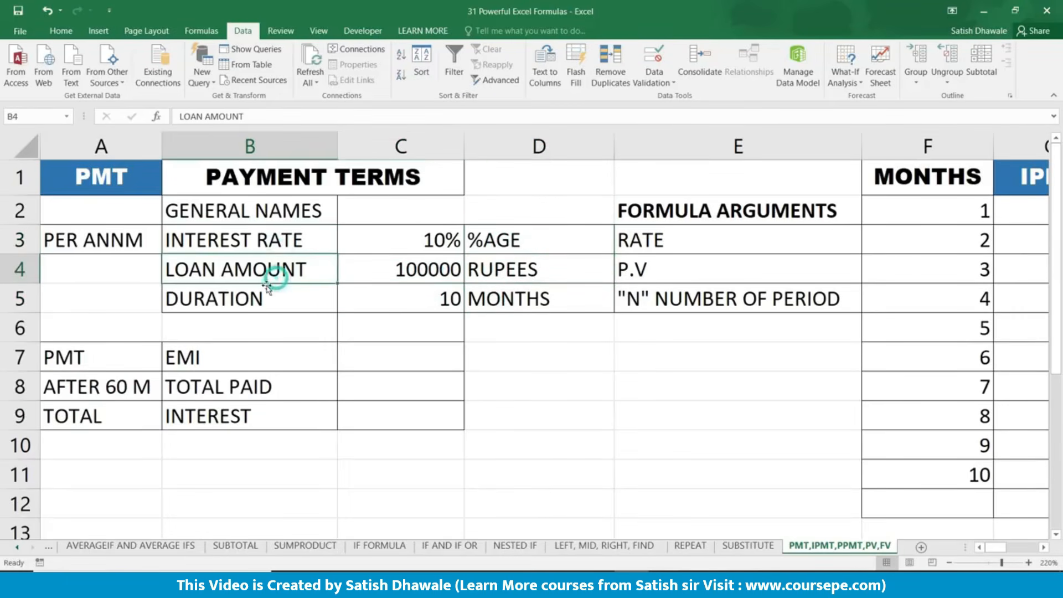
pyautogui.click(261, 299)
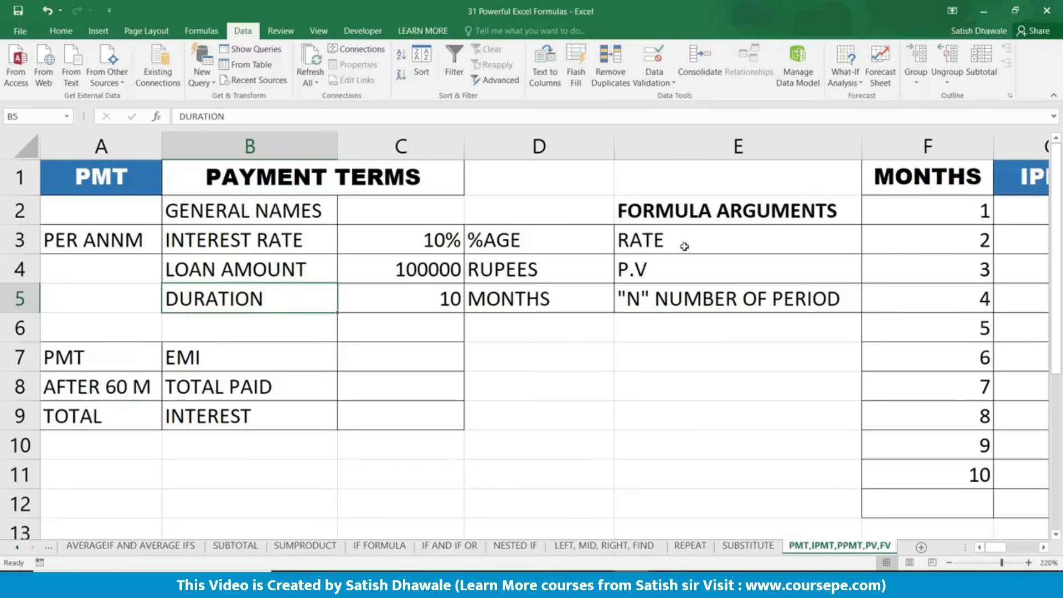
# Step: Match the loan values in C3:C5 to the formula arguments RATE, P.V and number of period in E3:E5
pyautogui.click(437, 240)
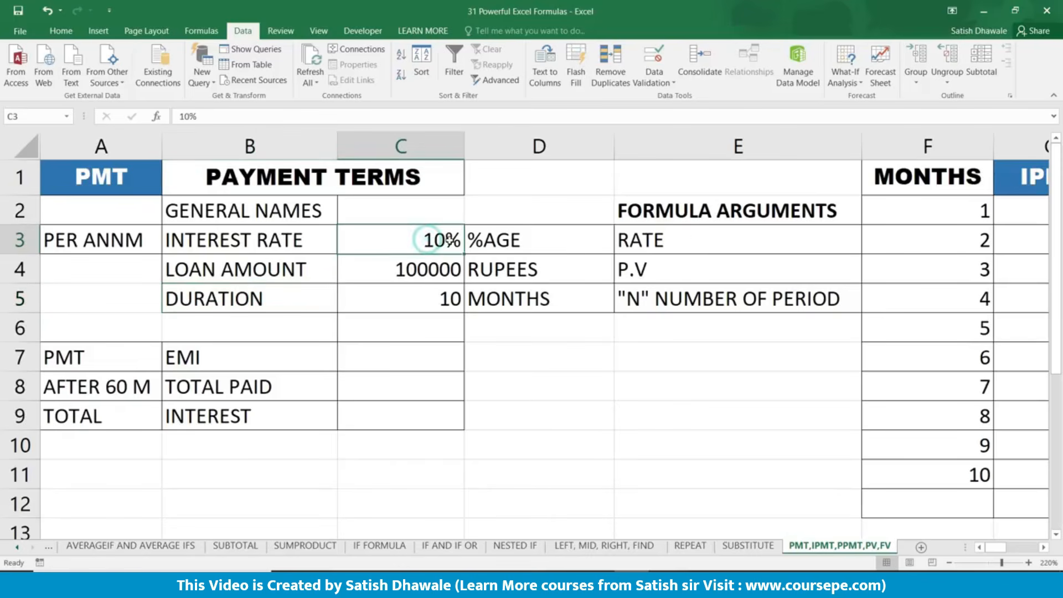
pyautogui.moveTo(526, 240); pyautogui.dragTo(656, 244)
pyautogui.click(683, 244)
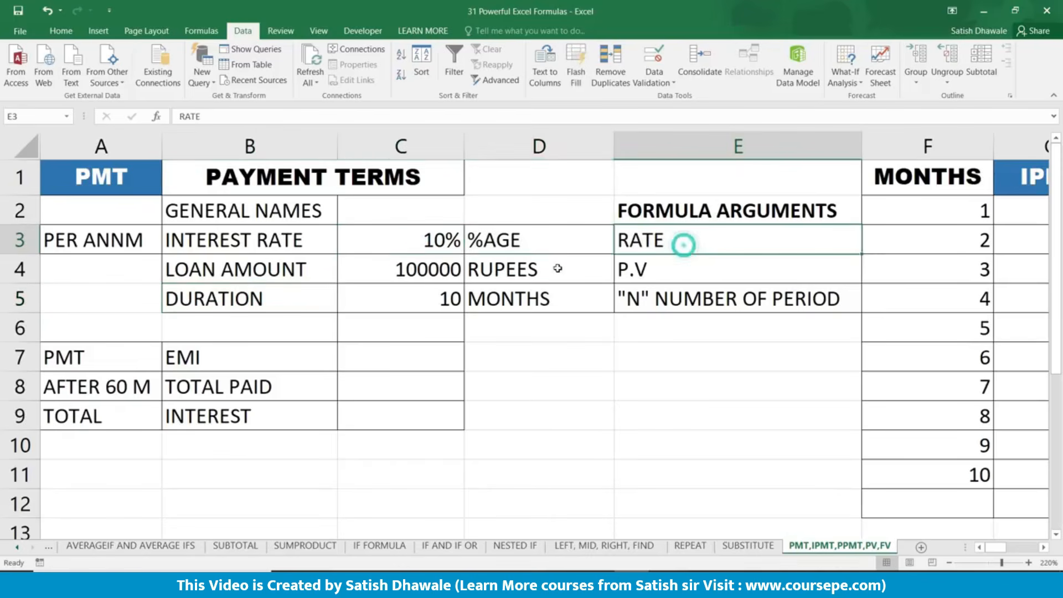
pyautogui.click(407, 272)
pyautogui.moveTo(526, 269); pyautogui.dragTo(678, 270)
pyautogui.click(678, 269)
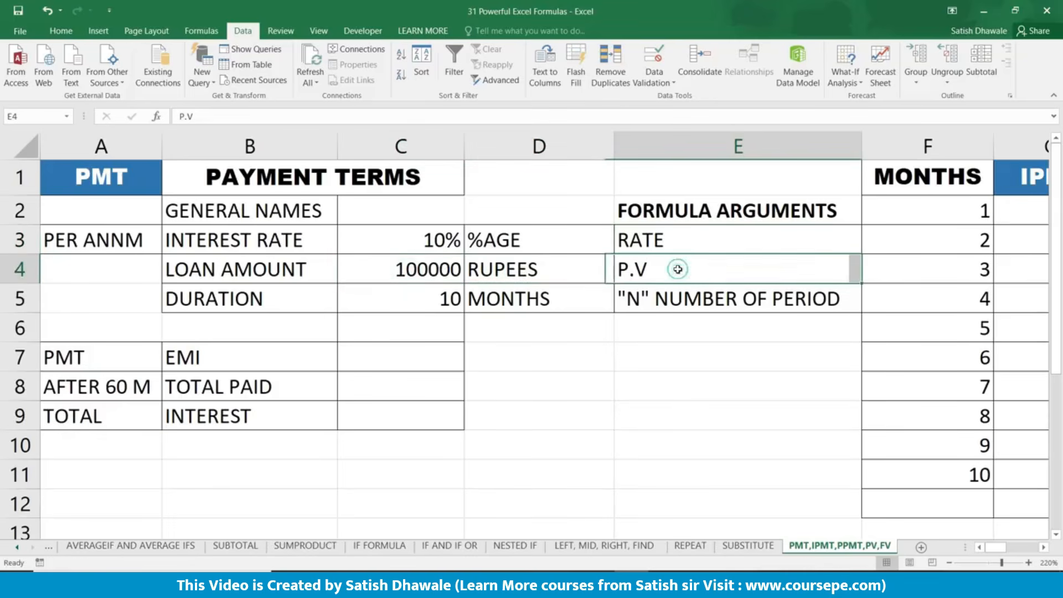
pyautogui.click(412, 296)
pyautogui.click(682, 299)
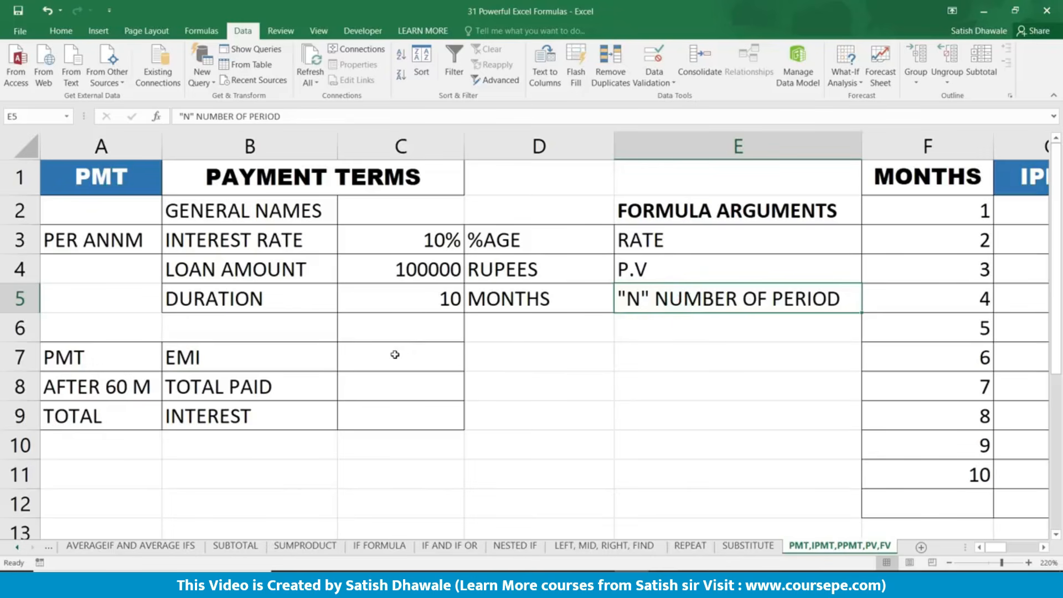
pyautogui.moveTo(686, 242)
pyautogui.mouseDown()
pyautogui.moveTo(685, 230)
pyautogui.moveTo(681, 299)
pyautogui.mouseUp()
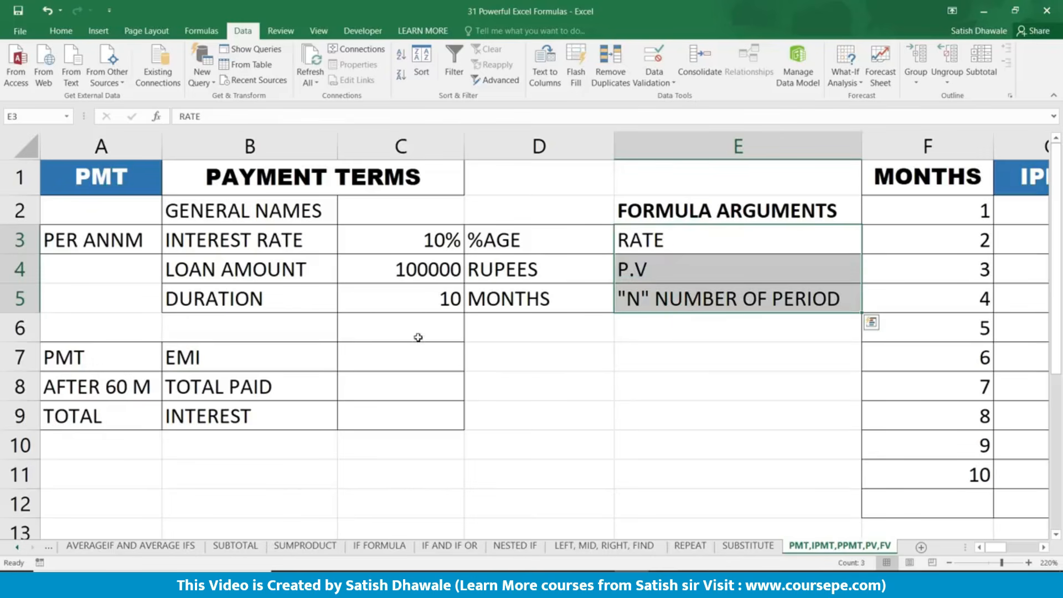
# Step: Begin a PMT formula in the EMI cell C7 with C3/12 as the monthly rate argument
pyautogui.click(352, 359)
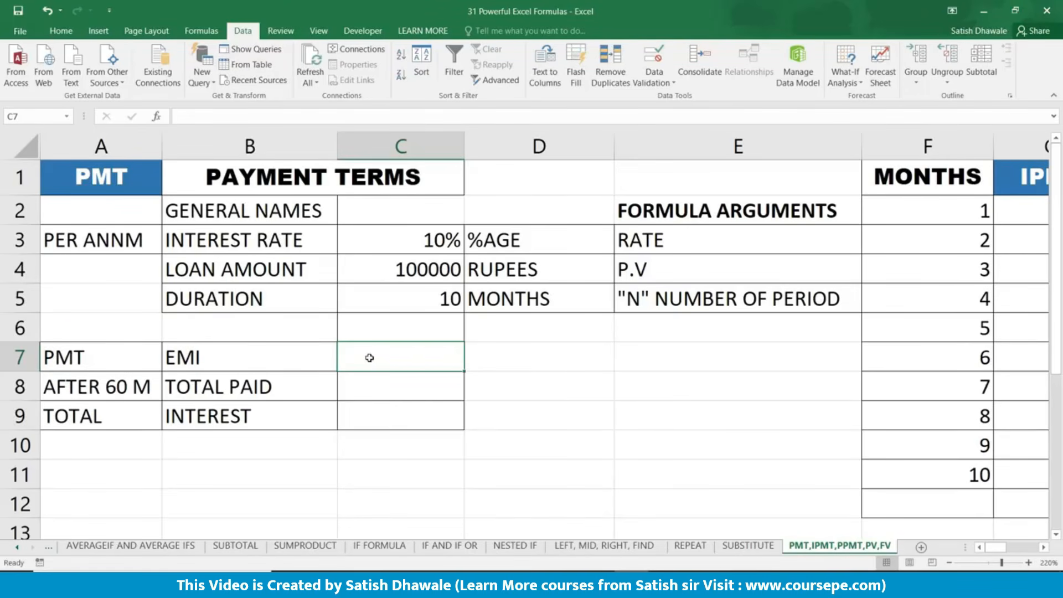
pyautogui.write('=PMT')
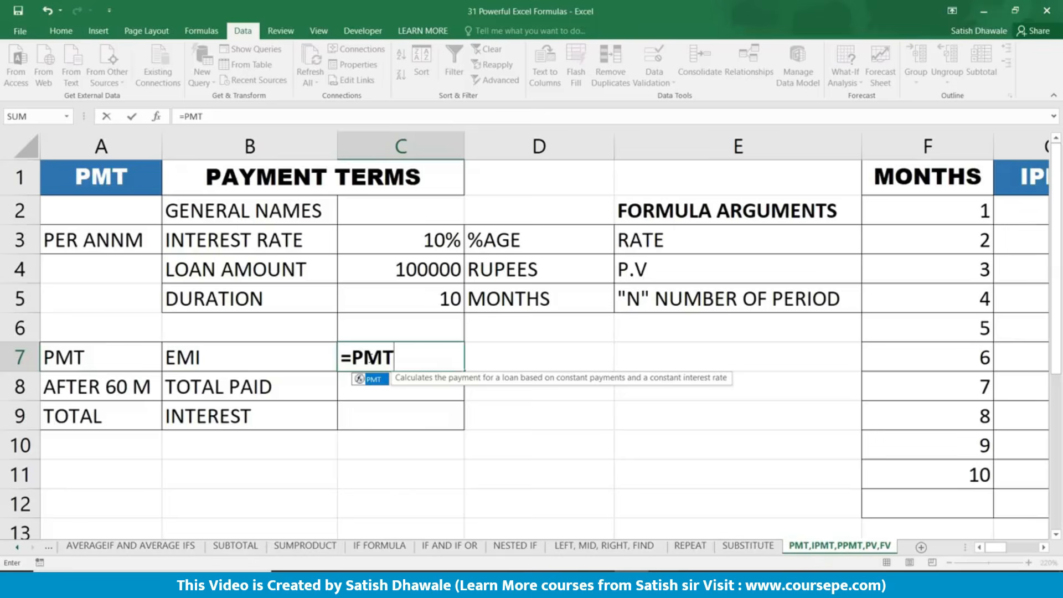
pyautogui.write('(')
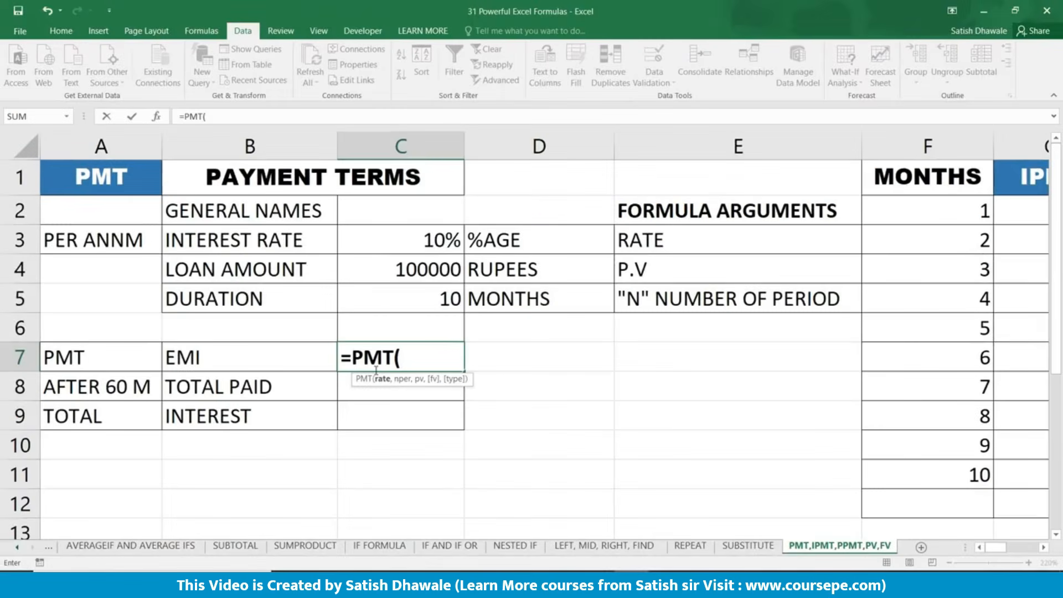
pyautogui.click(407, 238)
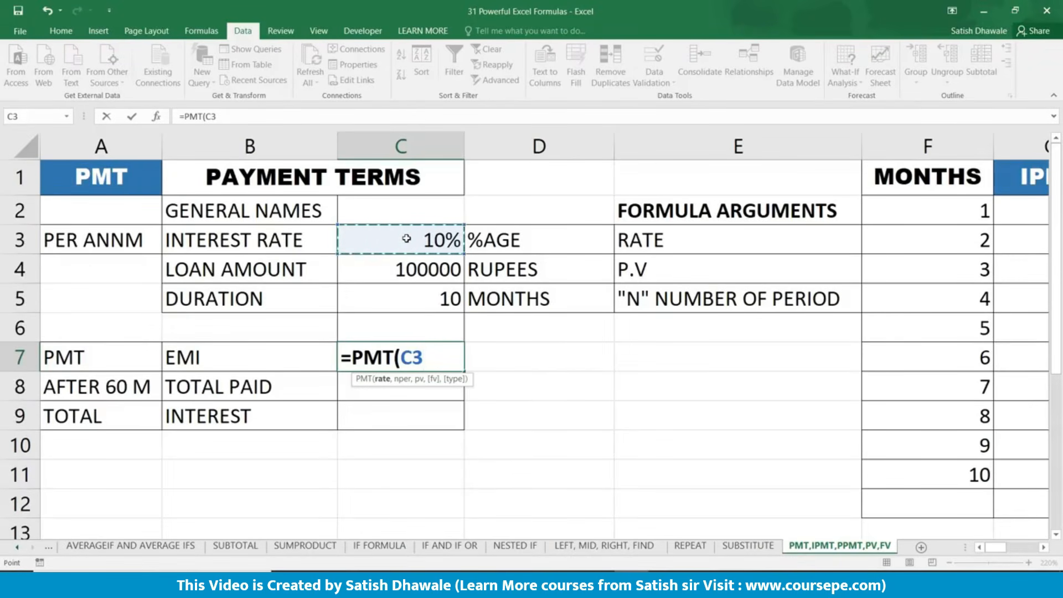
pyautogui.write('/12,')
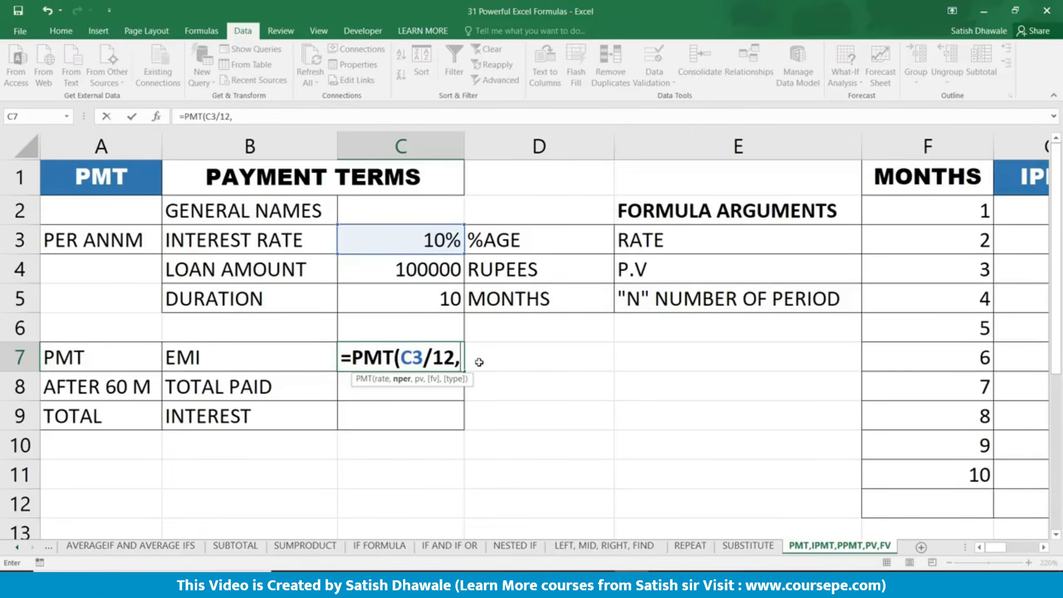
# Step: Complete the EMI formula in C7 as =PMT(C3/12,C5,C4), using the duration as nper and the loan amount as pv
pyautogui.click(418, 298)
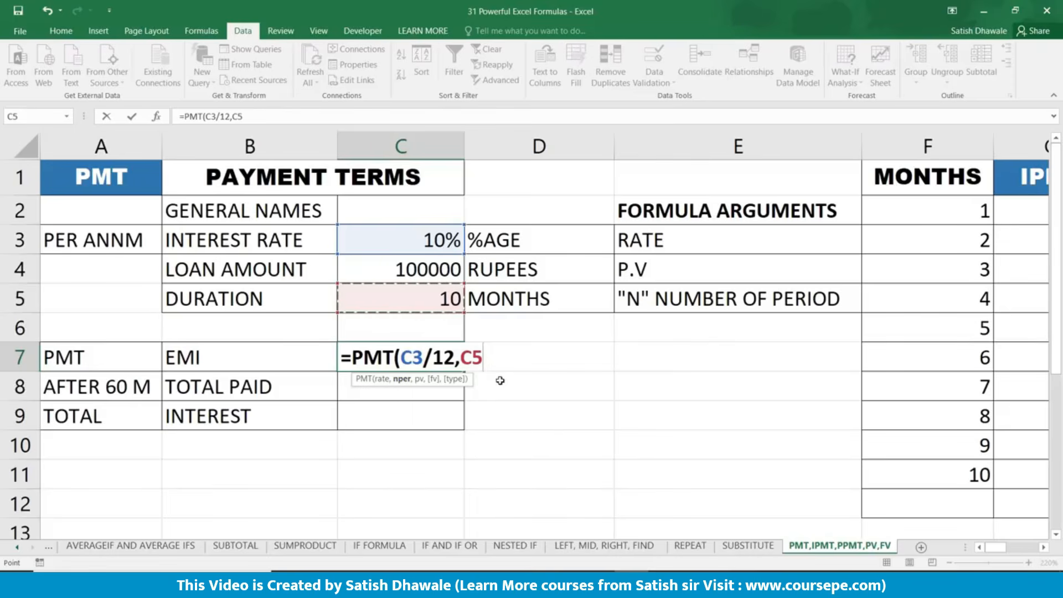
pyautogui.write(',')
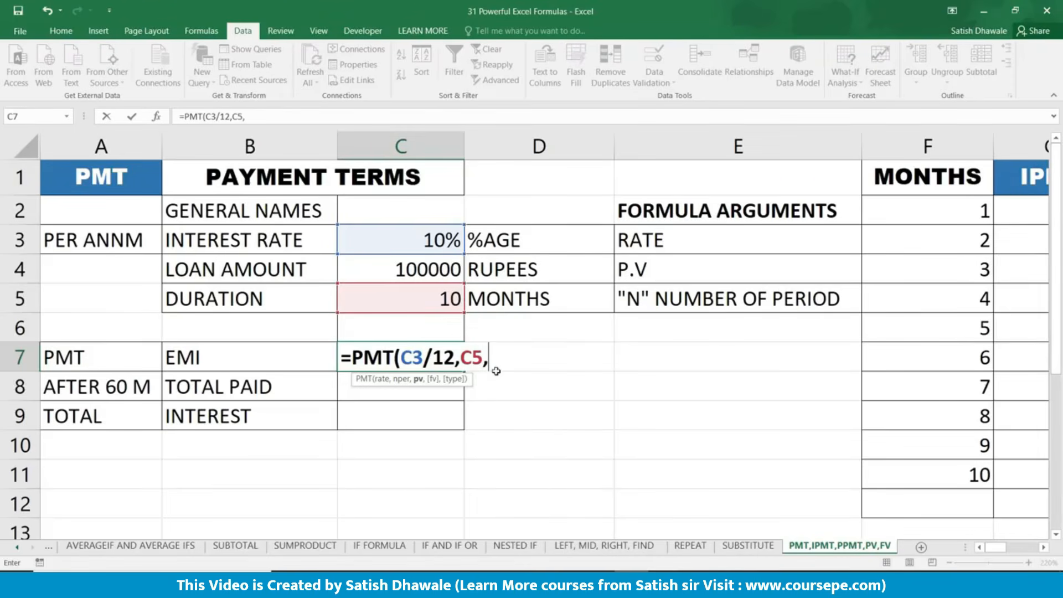
pyautogui.click(428, 269)
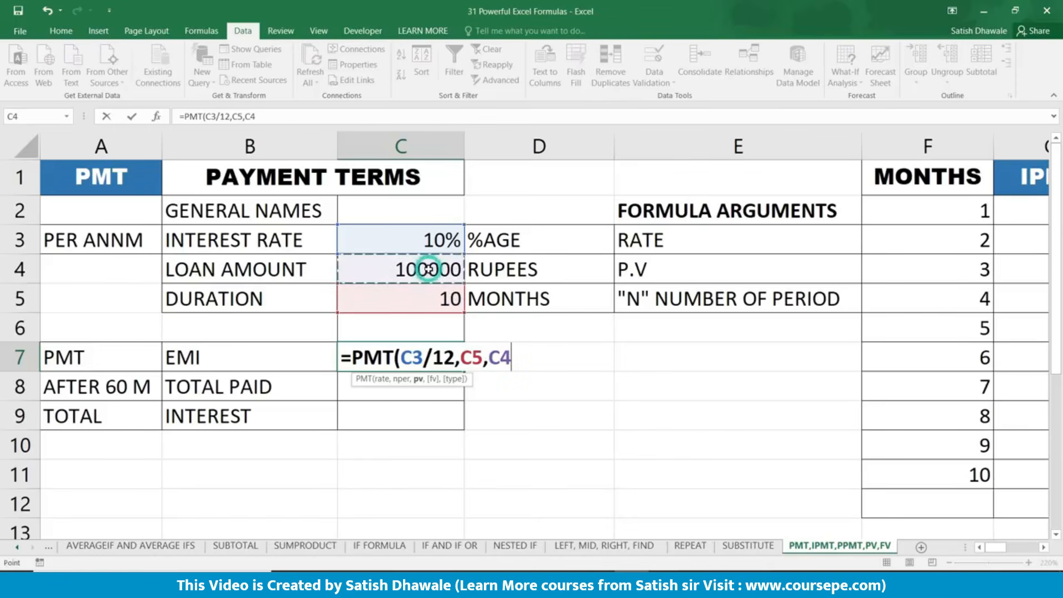
pyautogui.click(490, 358)
pyautogui.write('-')
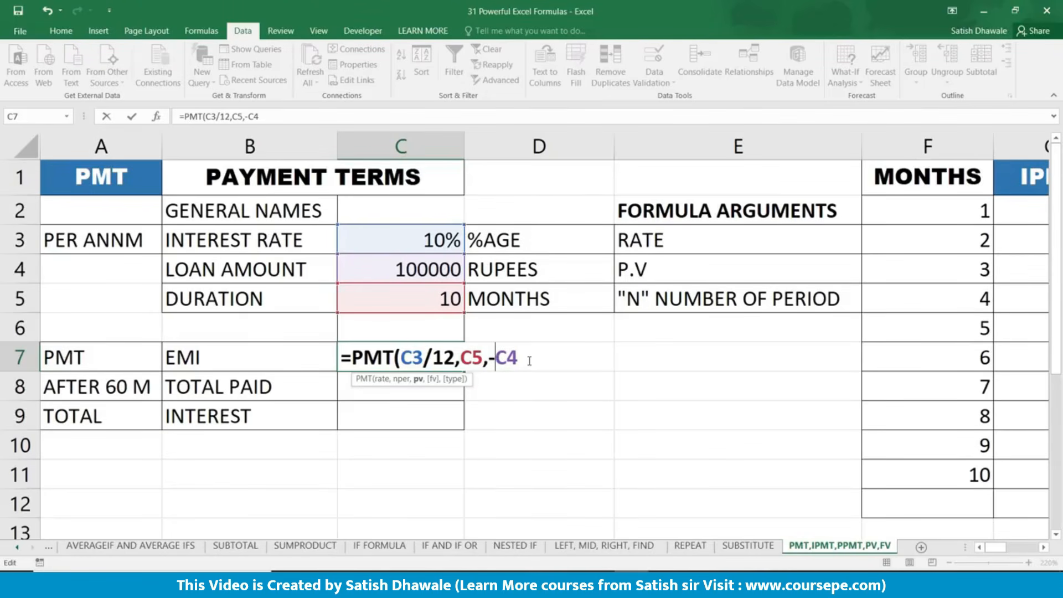
pyautogui.press('BackSpace')
pyautogui.click(533, 357)
pyautogui.write(')')
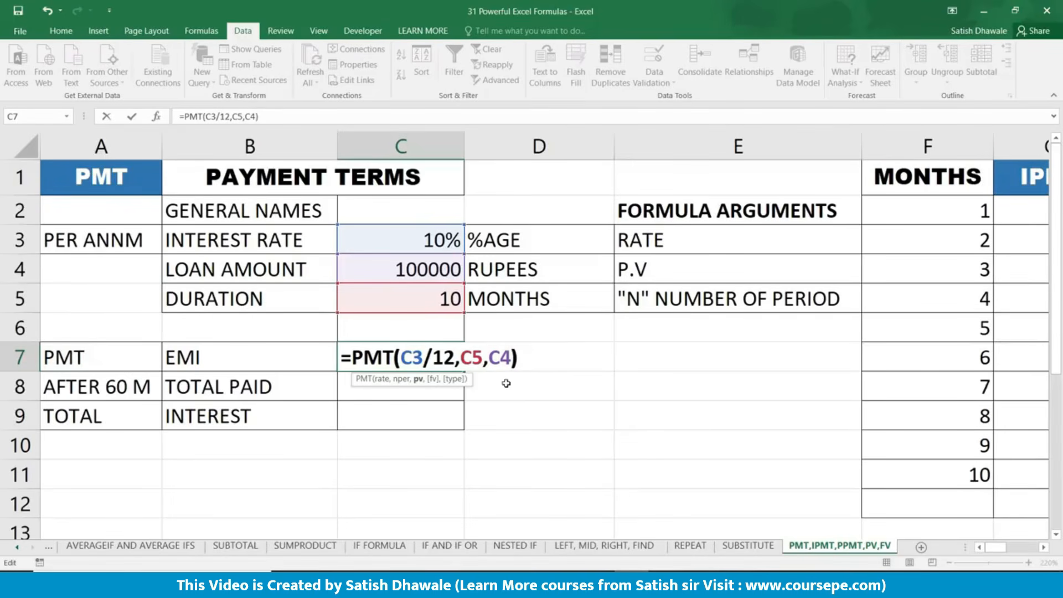
pyautogui.press('Return')
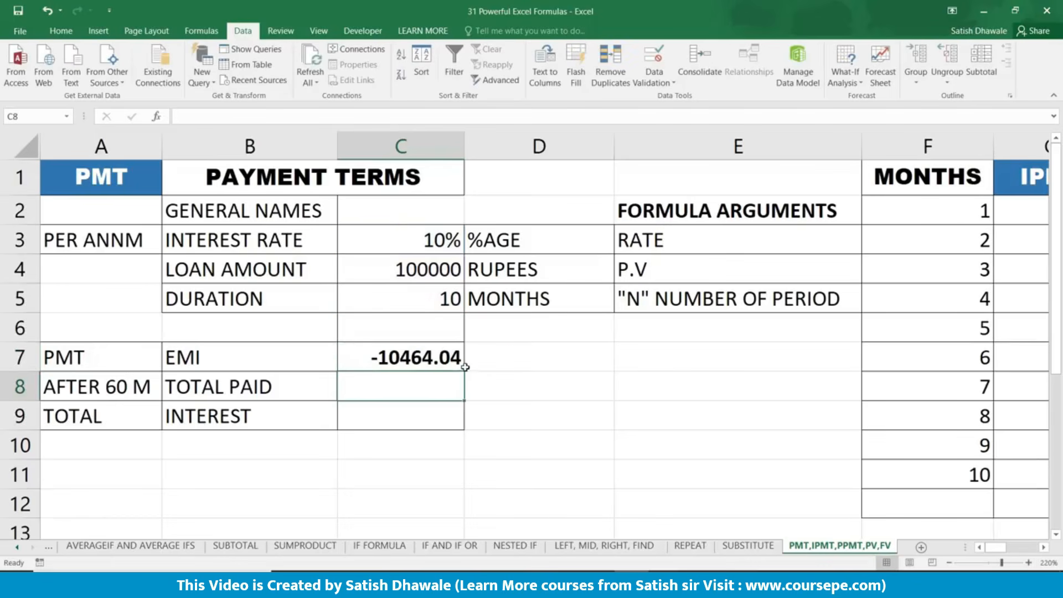
# Step: Negate the loan amount argument in C7 so the formula reads =PMT(C3/12,C5,-C4)
pyautogui.click(438, 357)
pyautogui.doubleClick(437, 357)
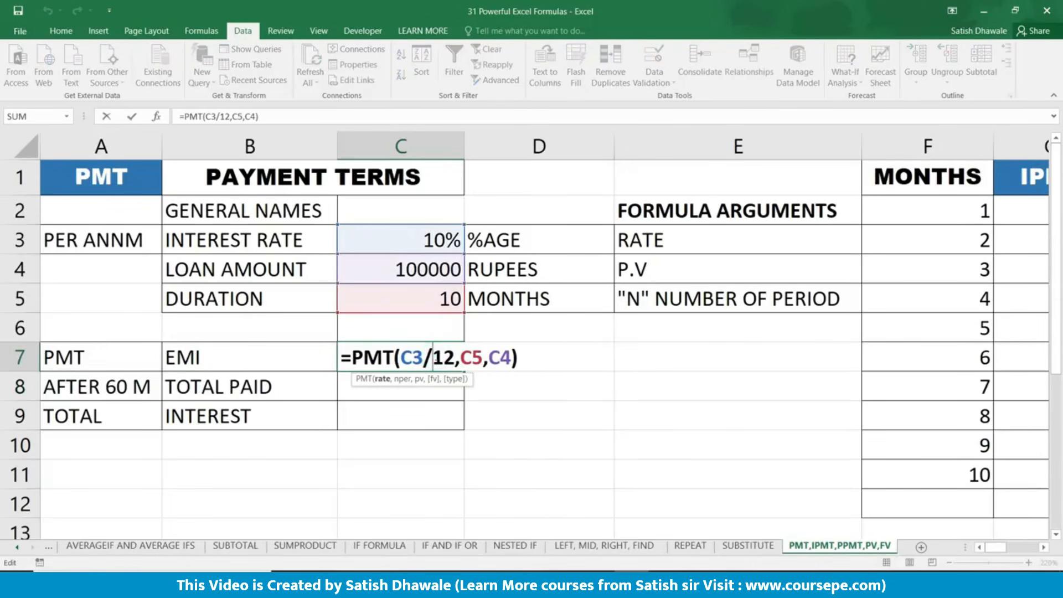
pyautogui.click(491, 357)
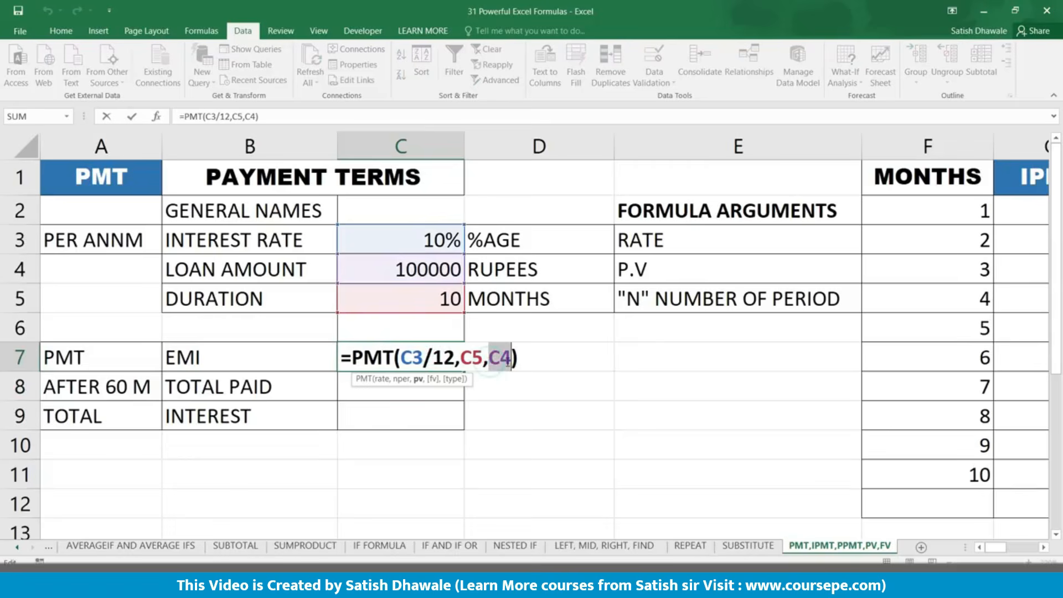
pyautogui.write('-')
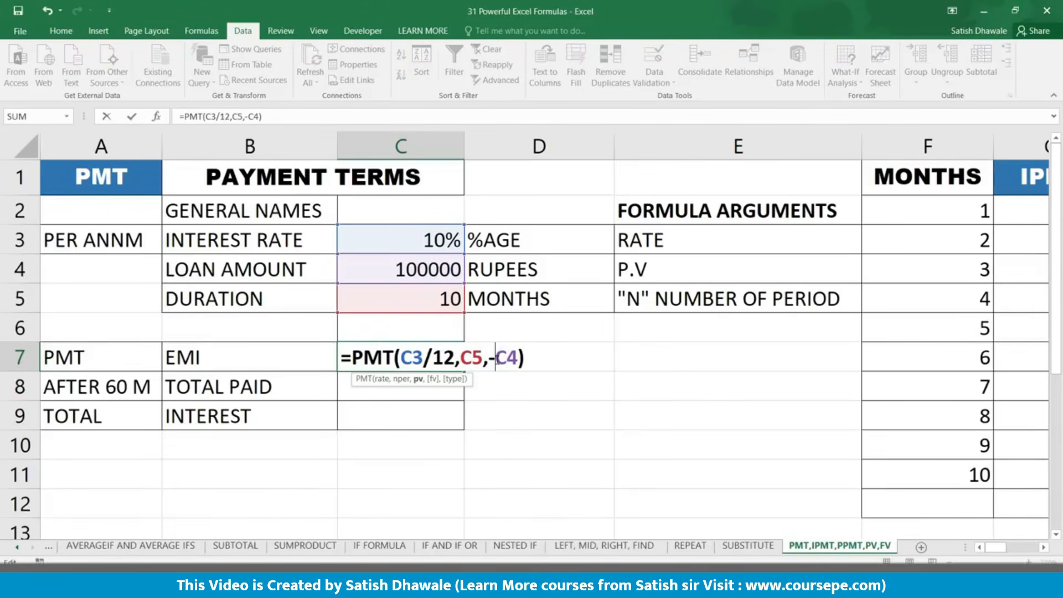
pyautogui.press('Return')
pyautogui.click(457, 357)
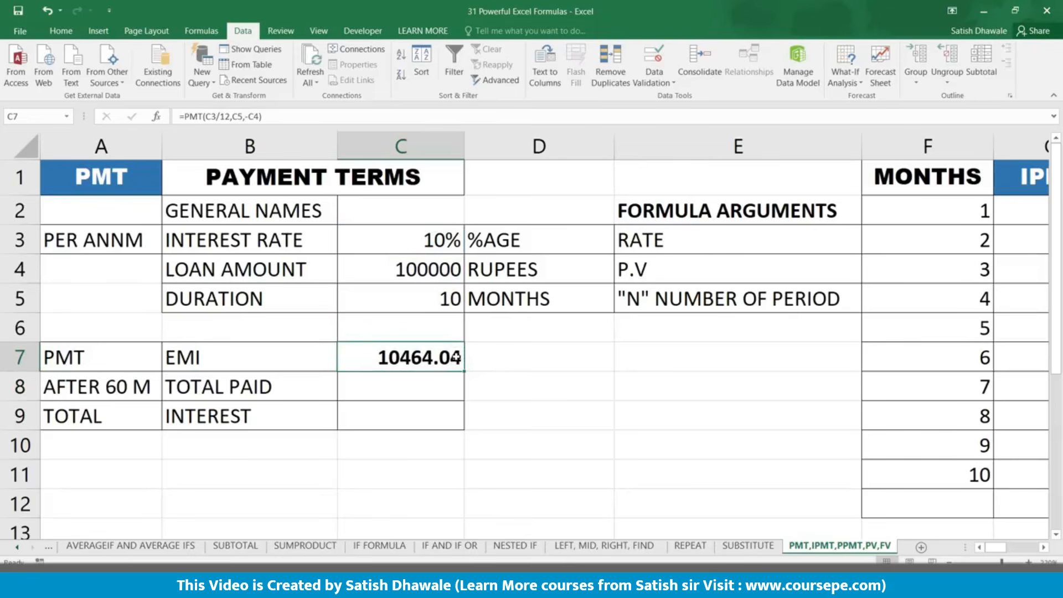
# Step: Calculate the total paid in C8 by multiplying the EMI by the duration with =C7*C5
pyautogui.click(427, 377)
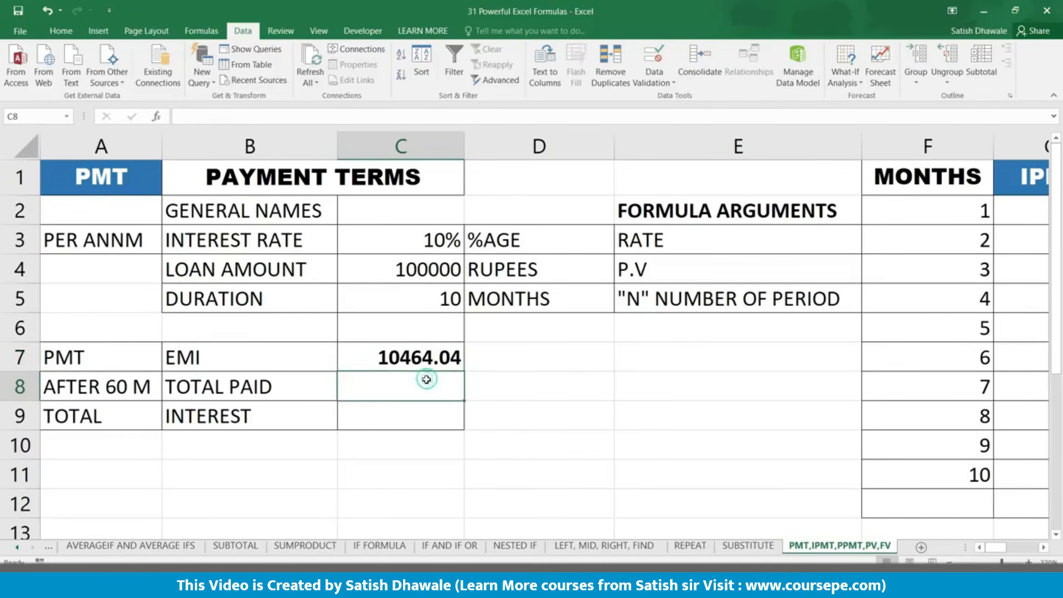
pyautogui.write('=')
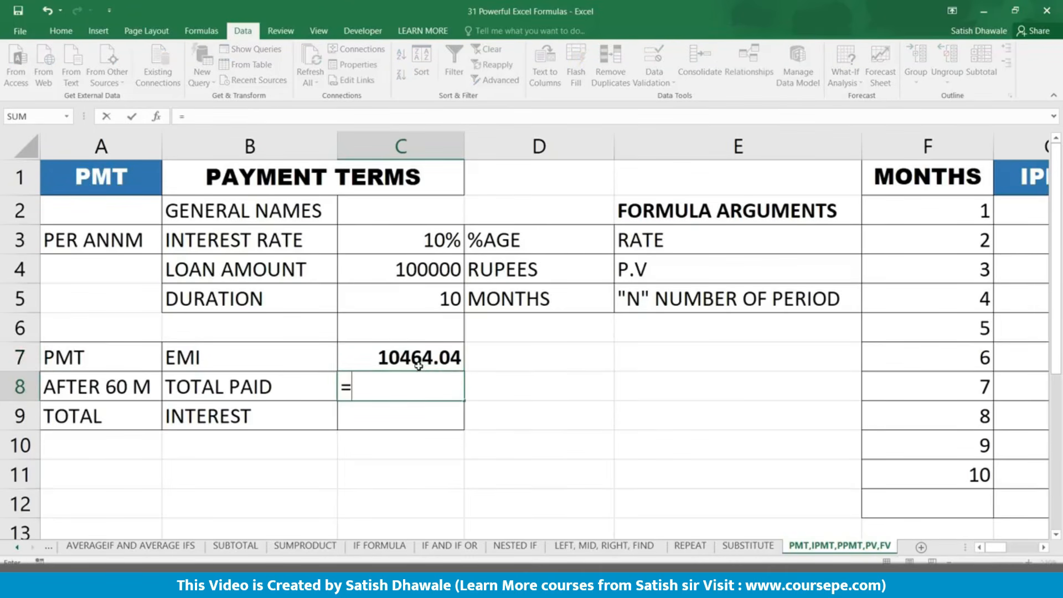
pyautogui.click(425, 358)
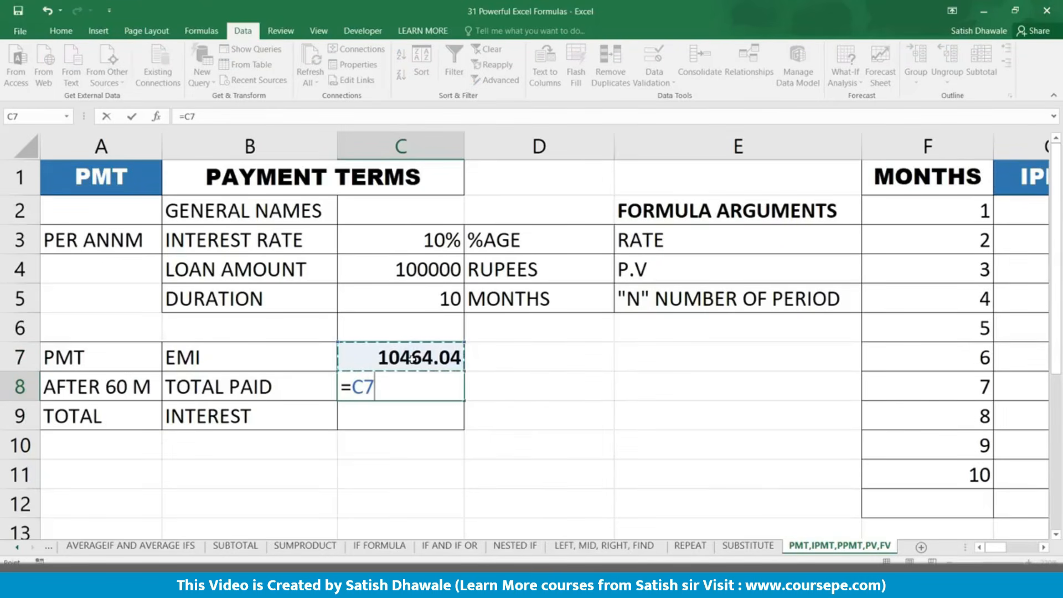
pyautogui.write('*')
pyautogui.click(416, 300)
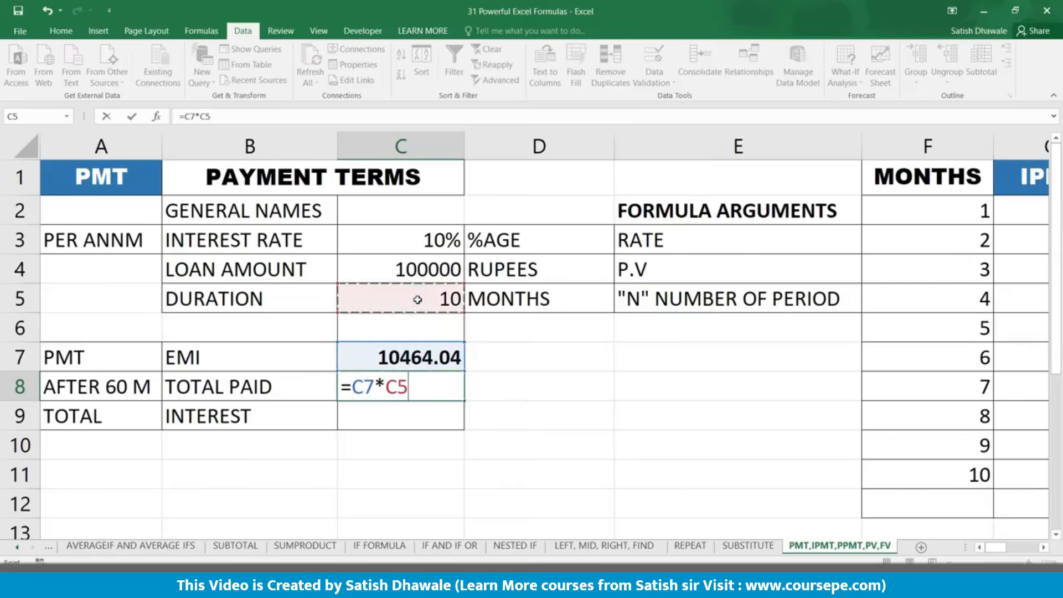
pyautogui.press('Return')
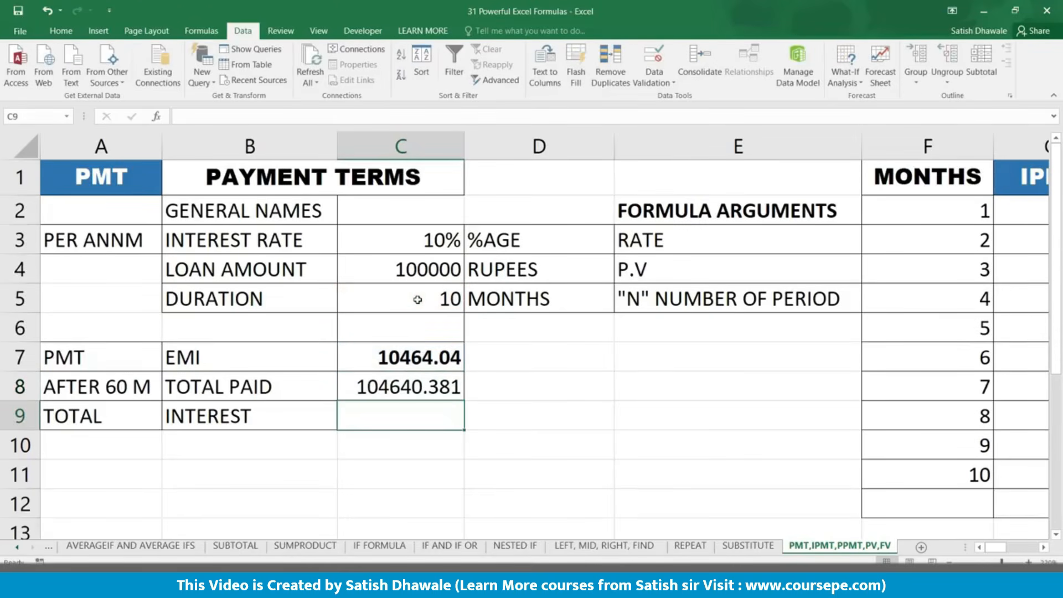
# Step: Calculate the total interest in C9 by subtracting the loan amount from the total paid with =C8-C4
pyautogui.click(420, 390)
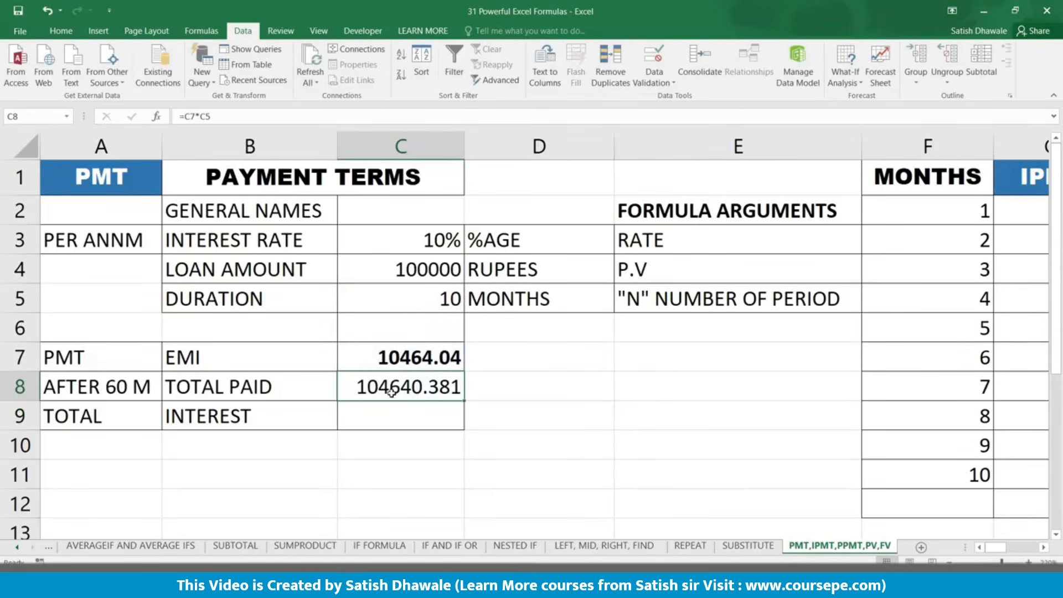
pyautogui.click(444, 272)
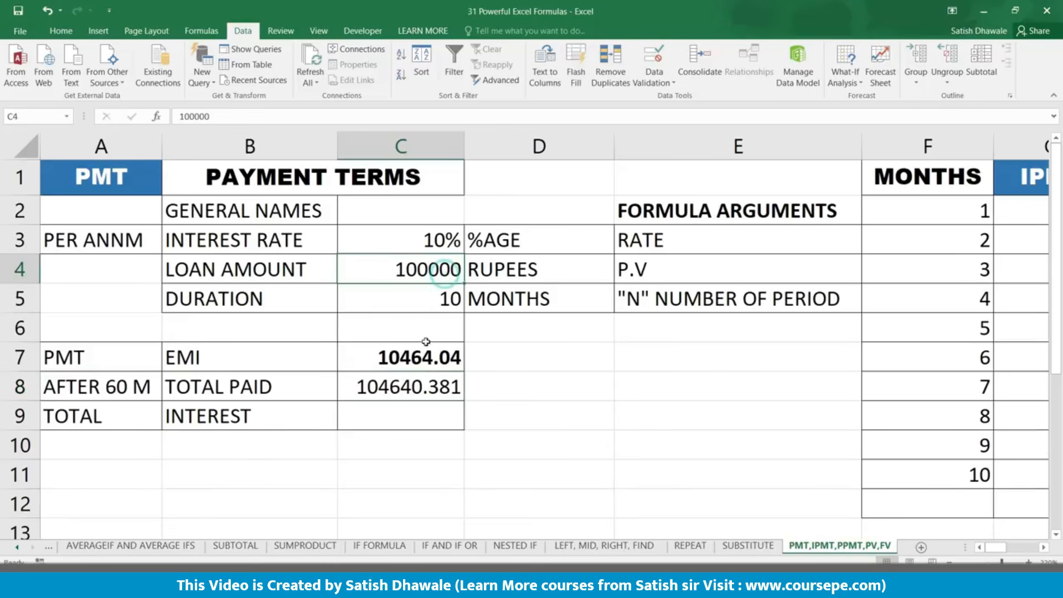
pyautogui.click(404, 392)
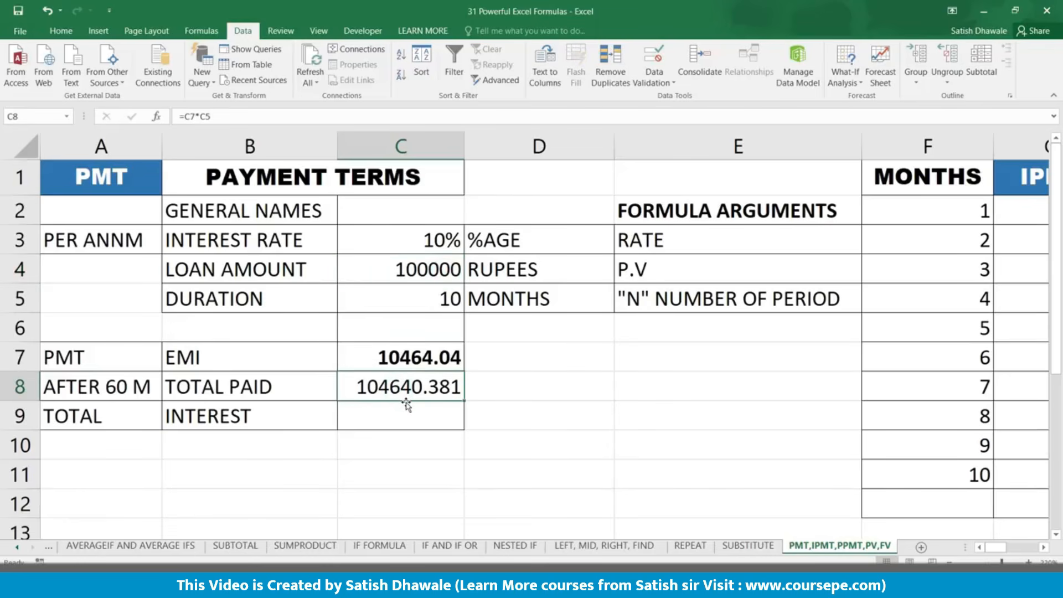
pyautogui.click(406, 408)
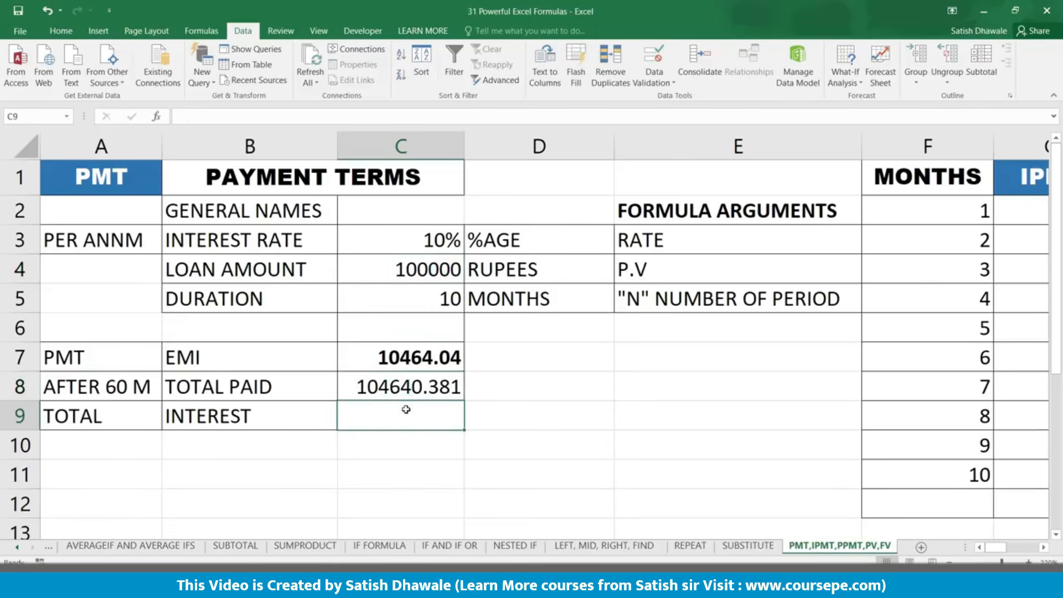
pyautogui.click(416, 388)
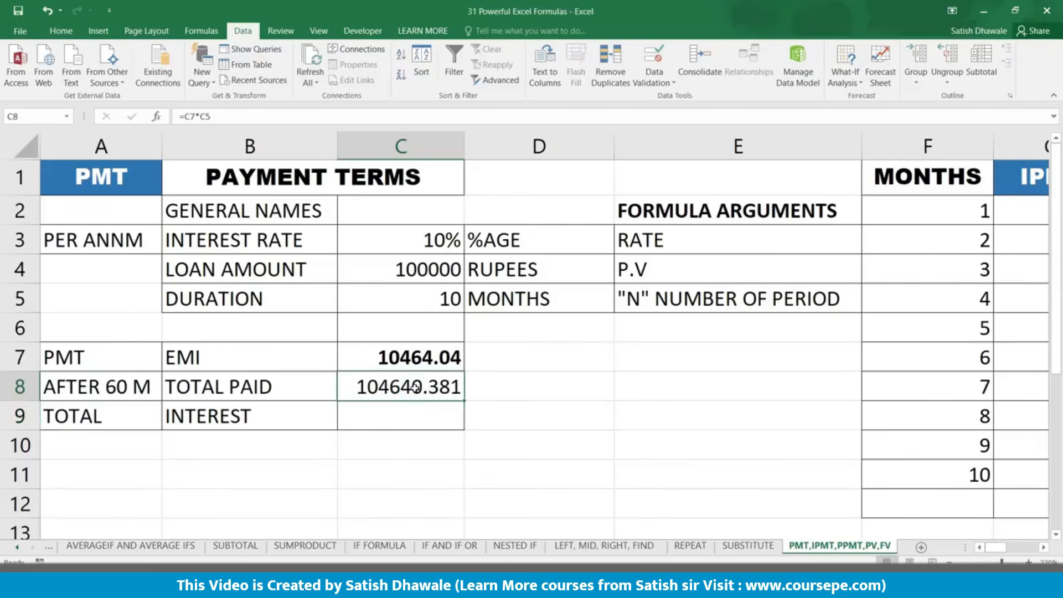
pyautogui.click(412, 409)
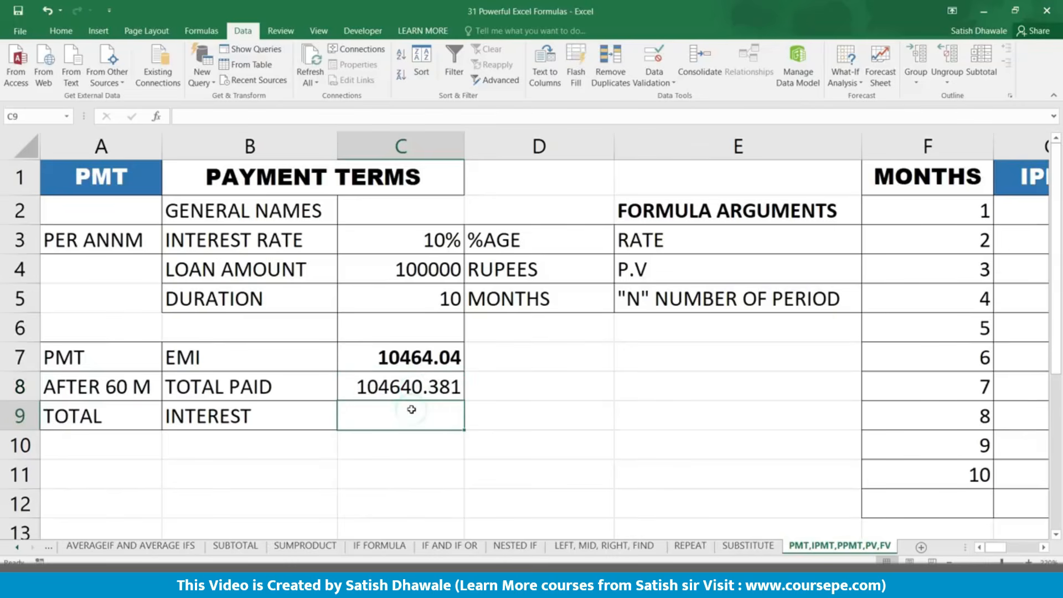
pyautogui.write('=')
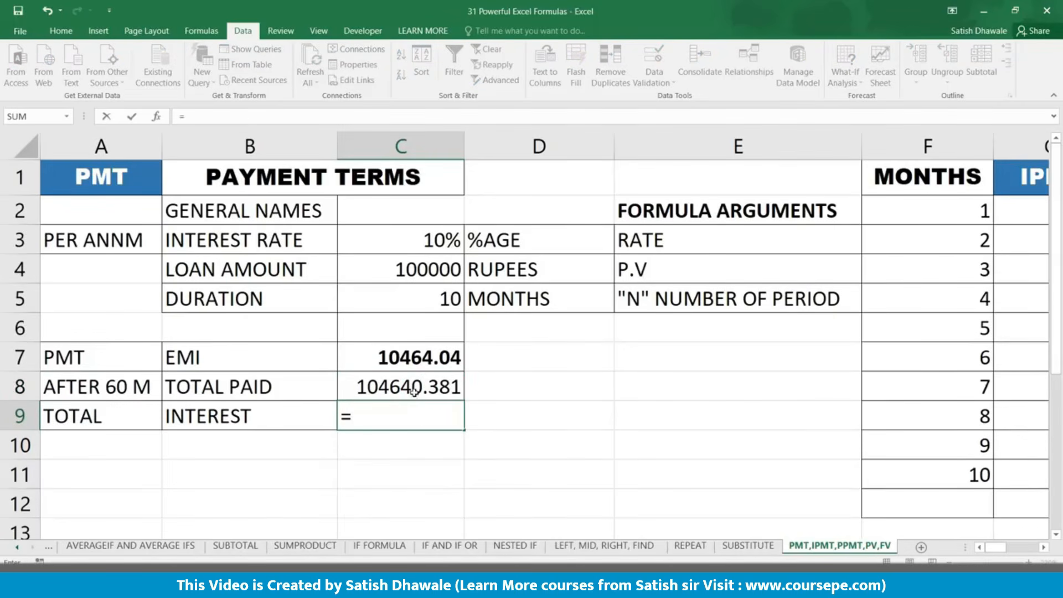
pyautogui.click(403, 384)
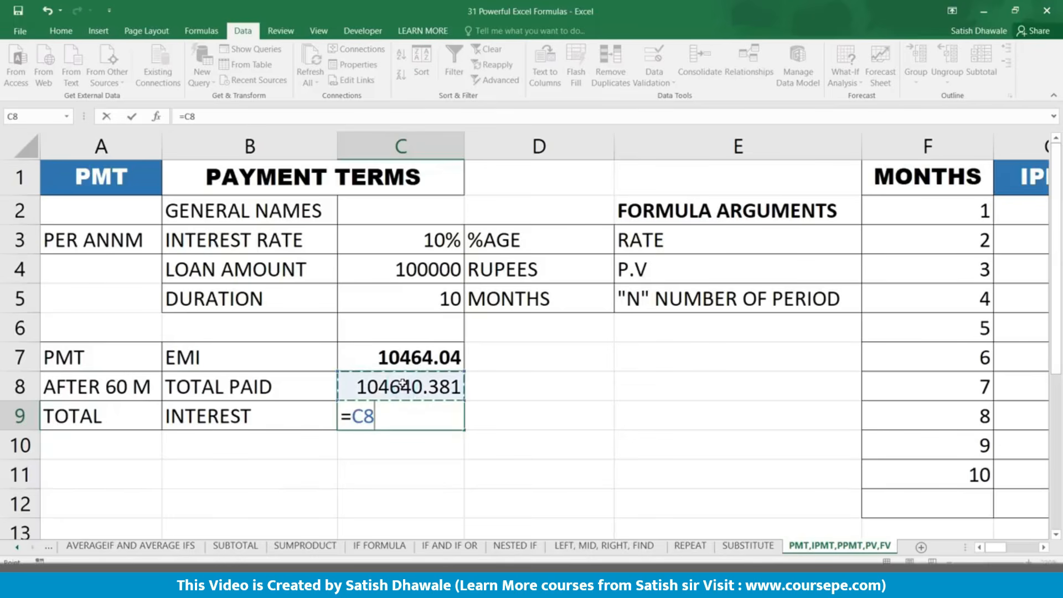
pyautogui.write('-')
pyautogui.click(416, 270)
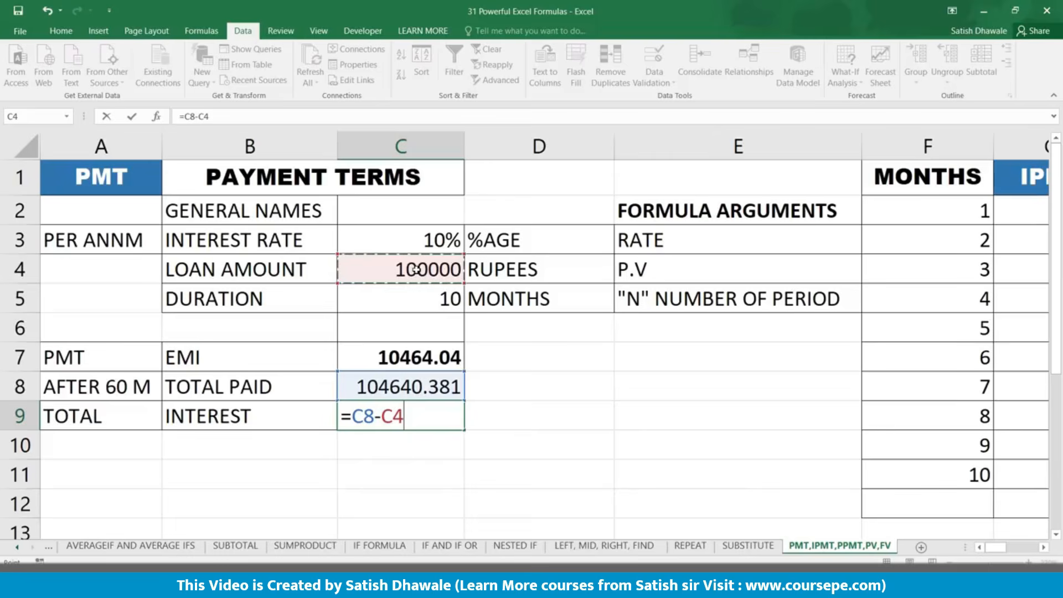
pyautogui.press('Return')
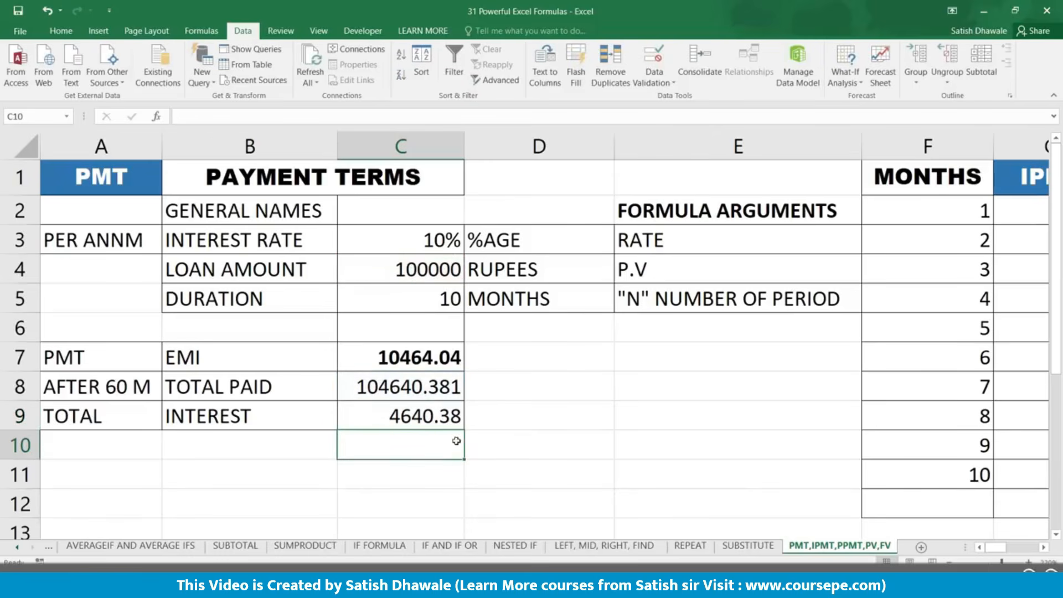
# Step: Examine the rate argument C3/12 within the EMI formula in C7, leaving the formula as it is
pyautogui.click(441, 416)
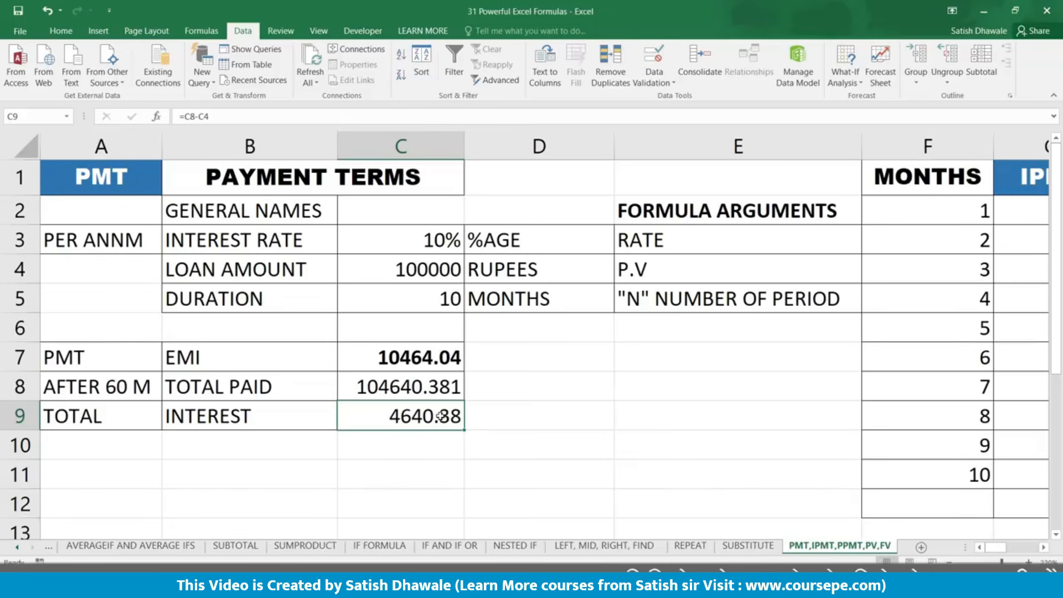
pyautogui.click(435, 360)
pyautogui.doubleClick(435, 359)
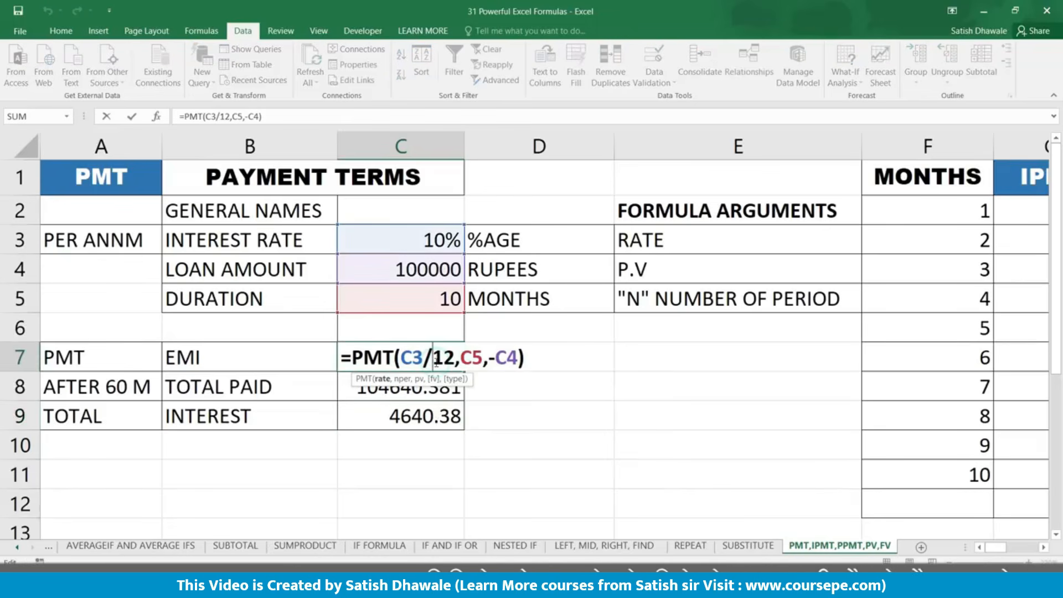
pyautogui.moveTo(403, 357); pyautogui.dragTo(444, 357)
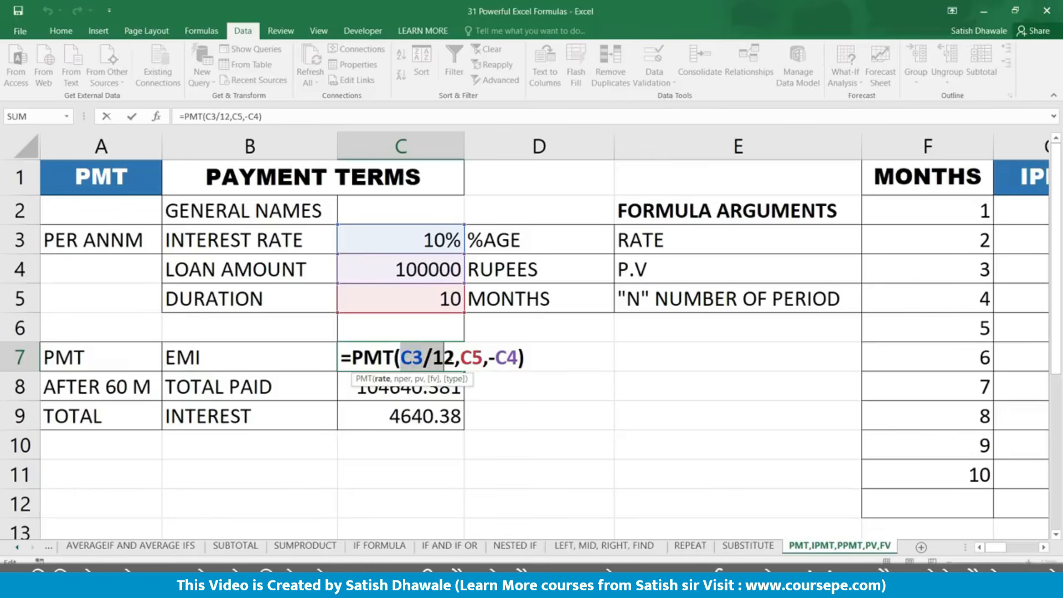
pyautogui.press('Escape')
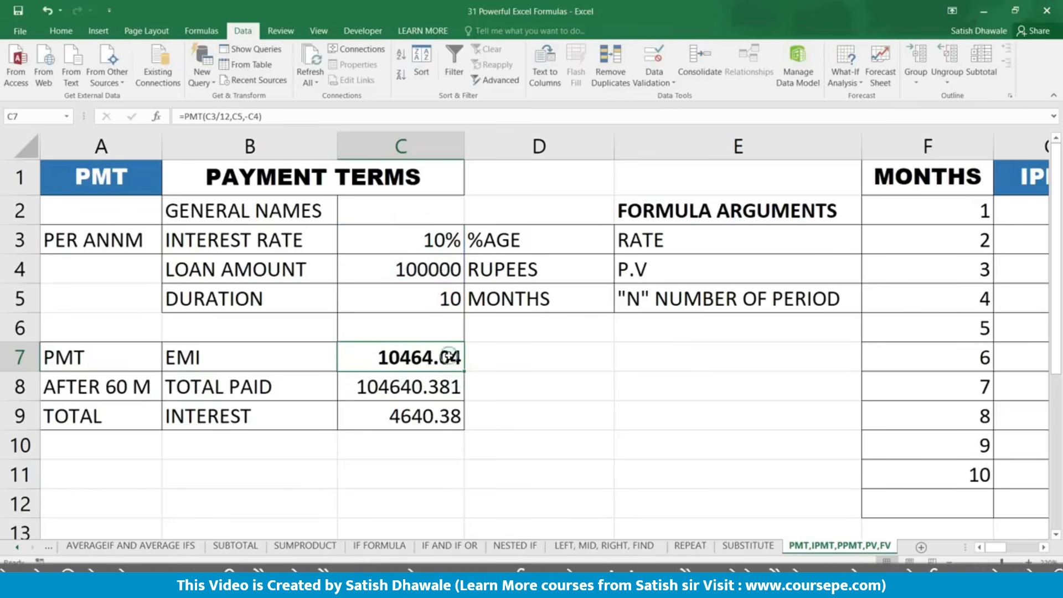
# Step: Extend the EMI formula in C7 to =PMT(C3/12,C5,-C4,,1) for beginning-of-period payments, and check the interest and total paid
pyautogui.doubleClick(449, 357)
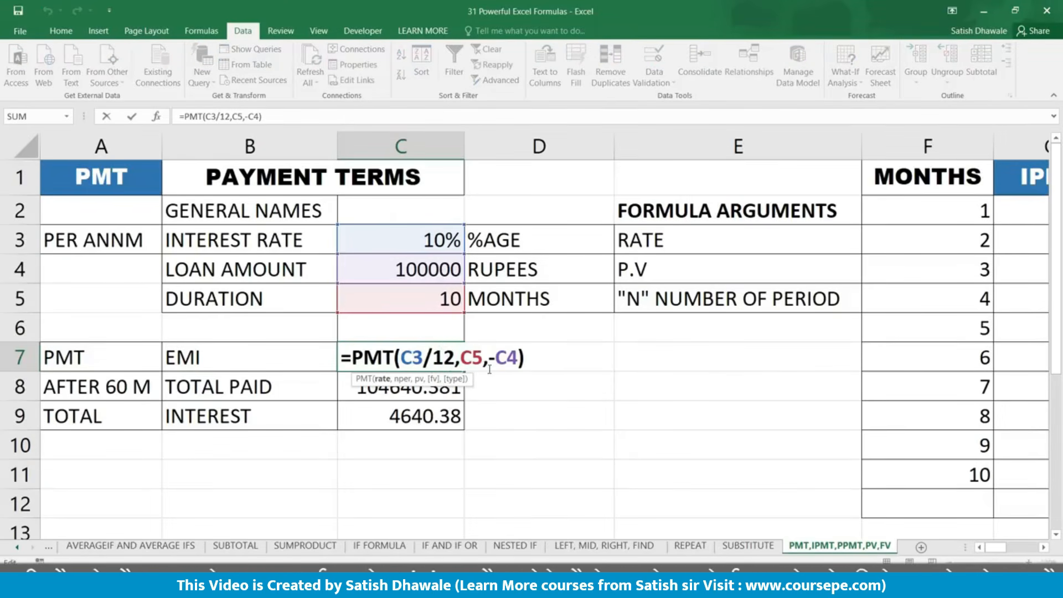
pyautogui.click(516, 361)
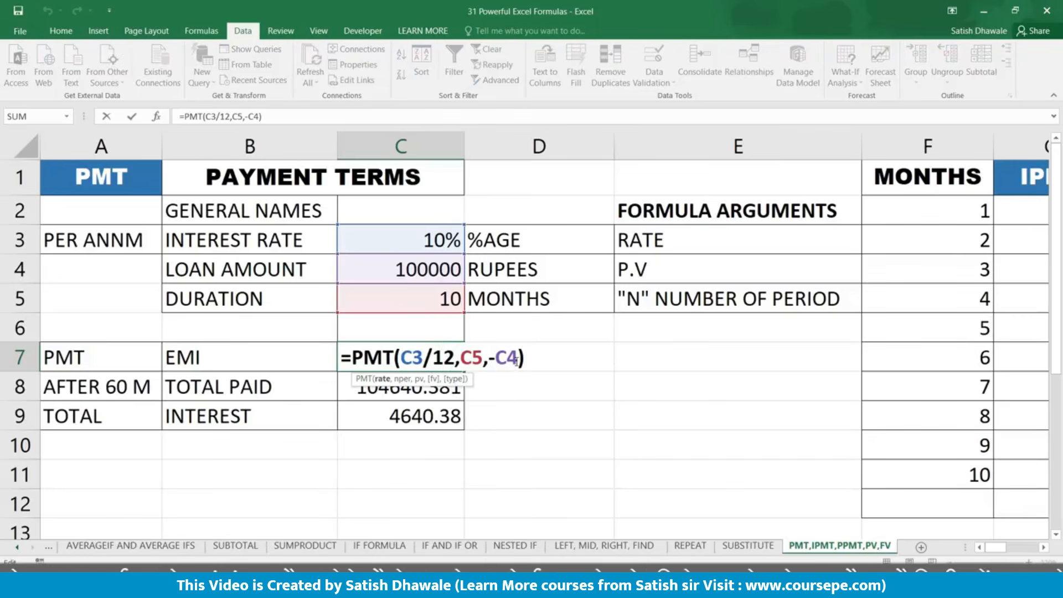
pyautogui.write(',,')
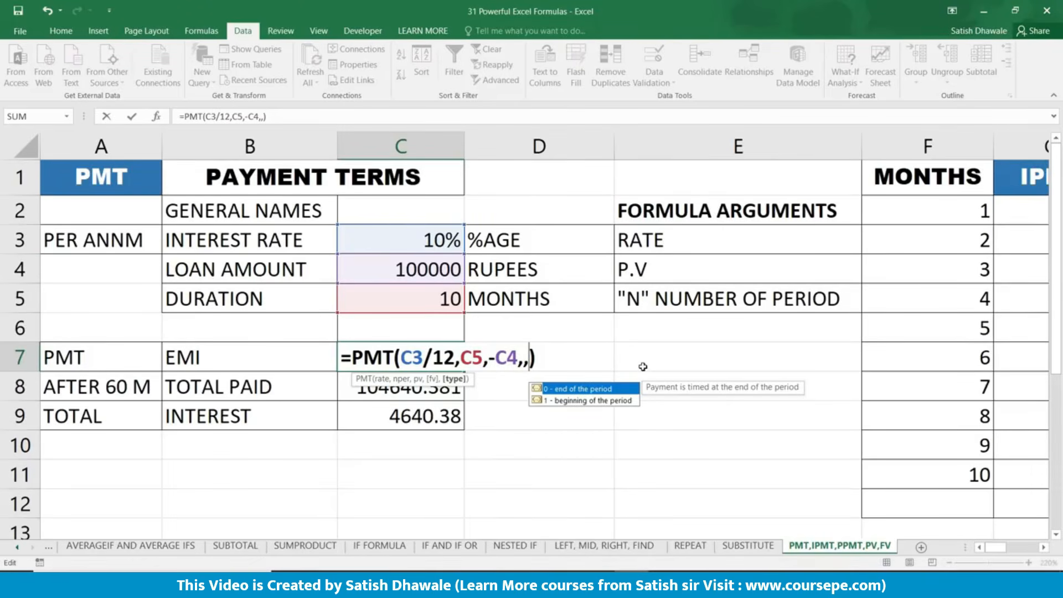
pyautogui.write('1')
pyautogui.press('Return')
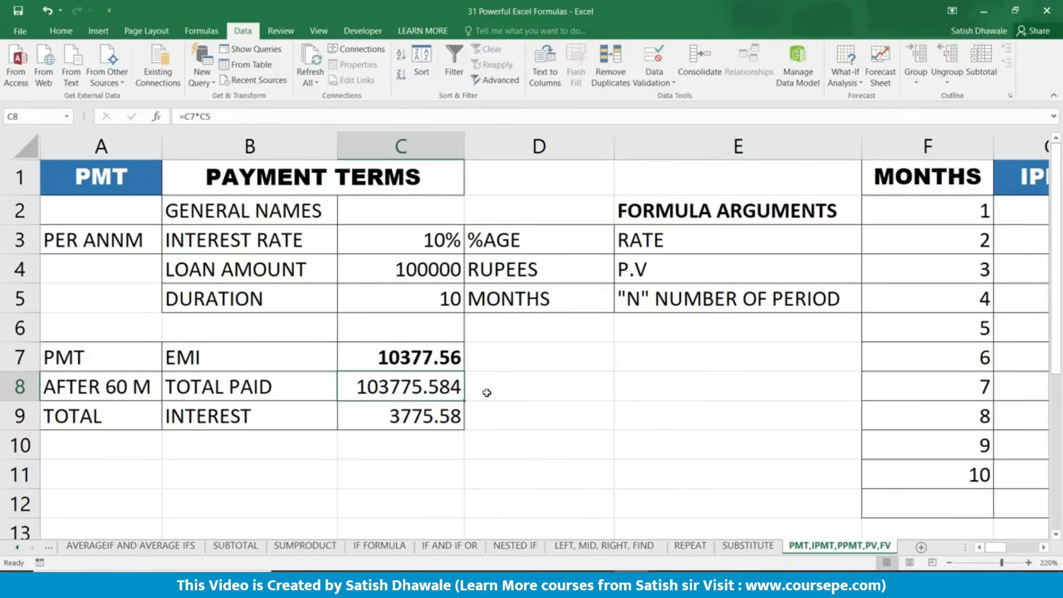
pyautogui.click(419, 415)
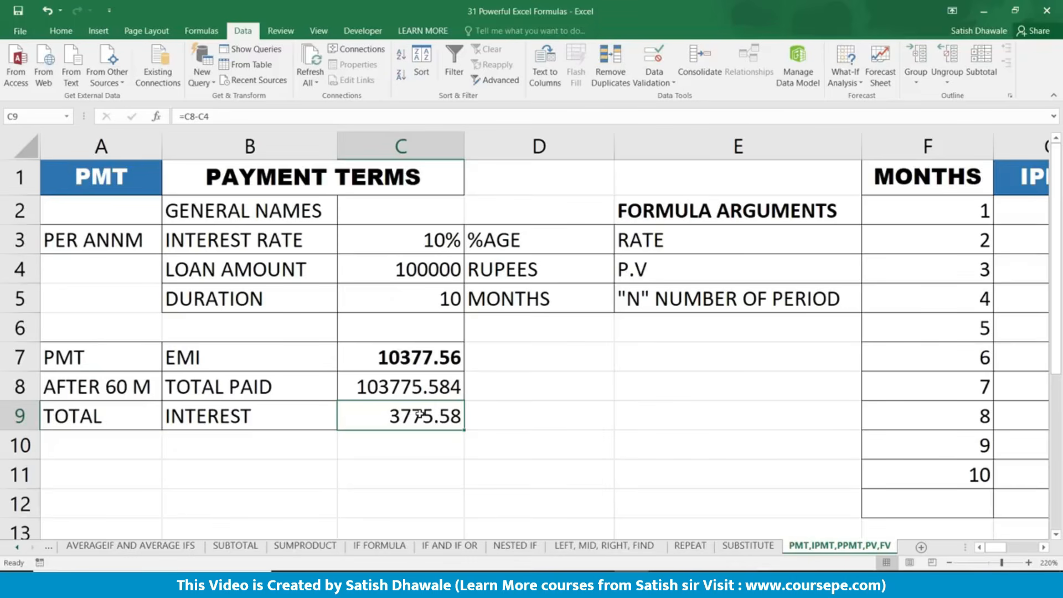
pyautogui.click(437, 386)
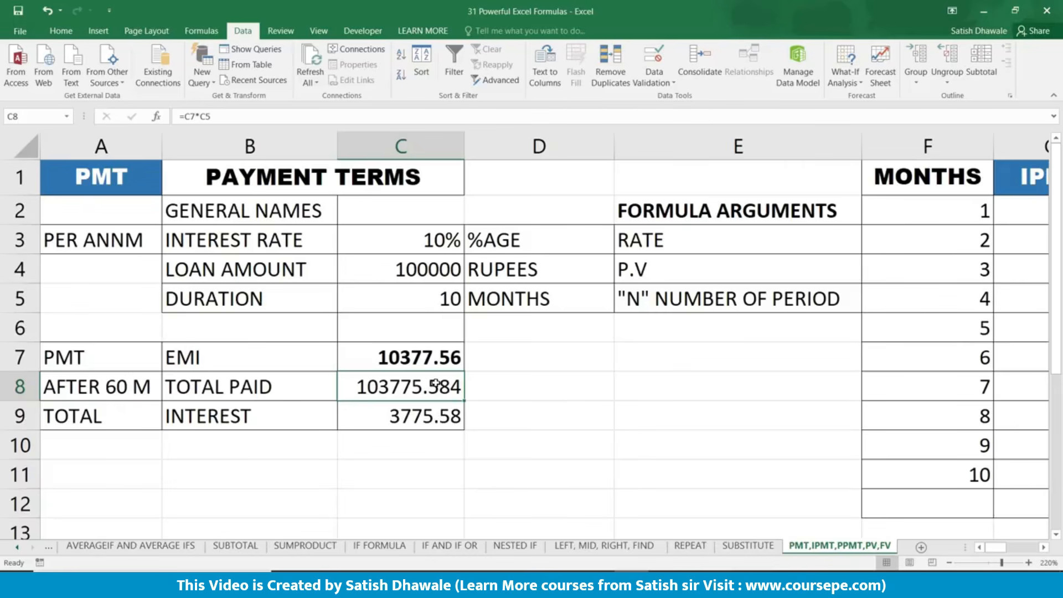
# Step: Remove the optional arguments from C7 so the formula reads =PMT(C3/12,C5,-C4), and review the EMI and interest
pyautogui.doubleClick(437, 359)
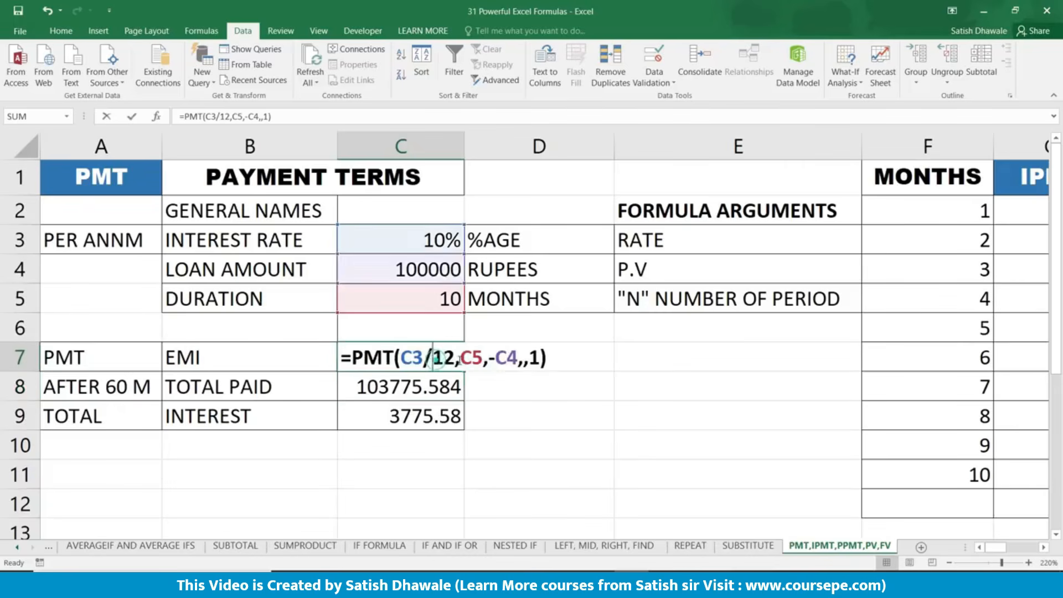
pyautogui.click(542, 359)
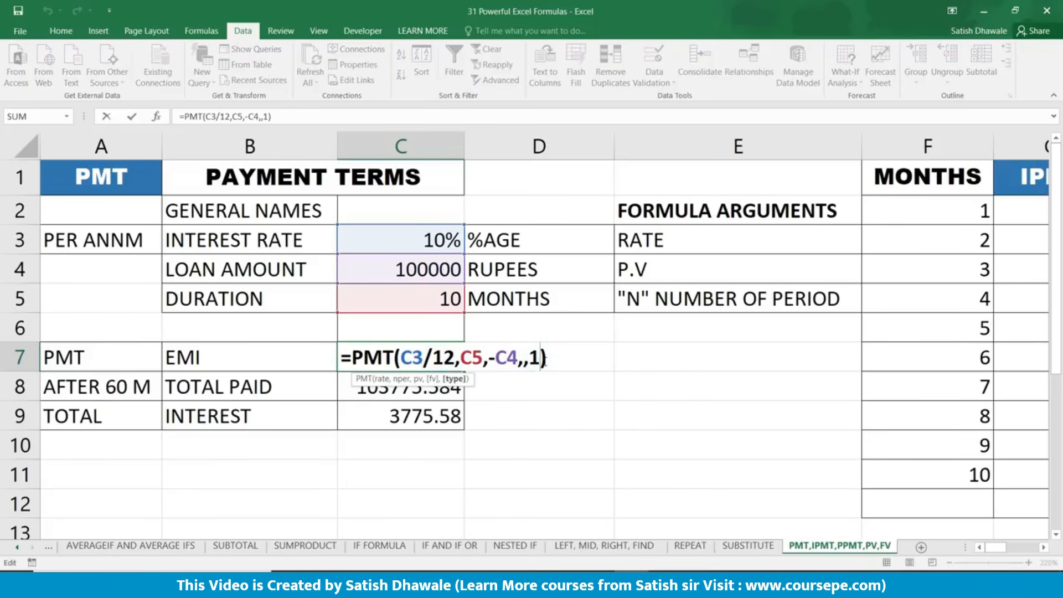
pyautogui.press('BackSpace')
pyautogui.press('BackSpace')
pyautogui.press('BackSpace')
pyautogui.press('BackSpace')
pyautogui.write(')')
pyautogui.hotkey('ctrl', 'Return')
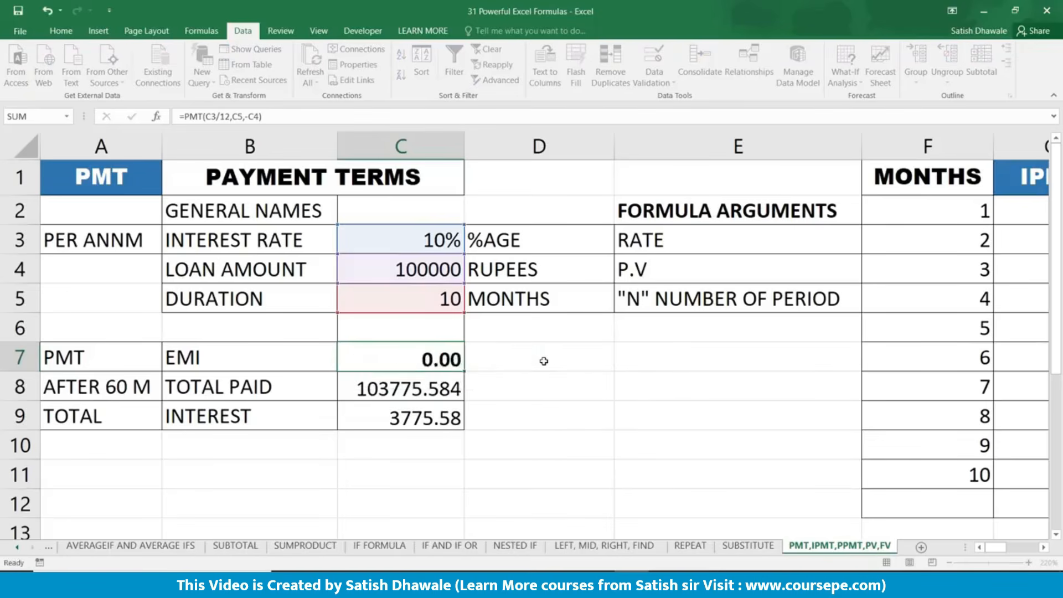
pyautogui.click(403, 413)
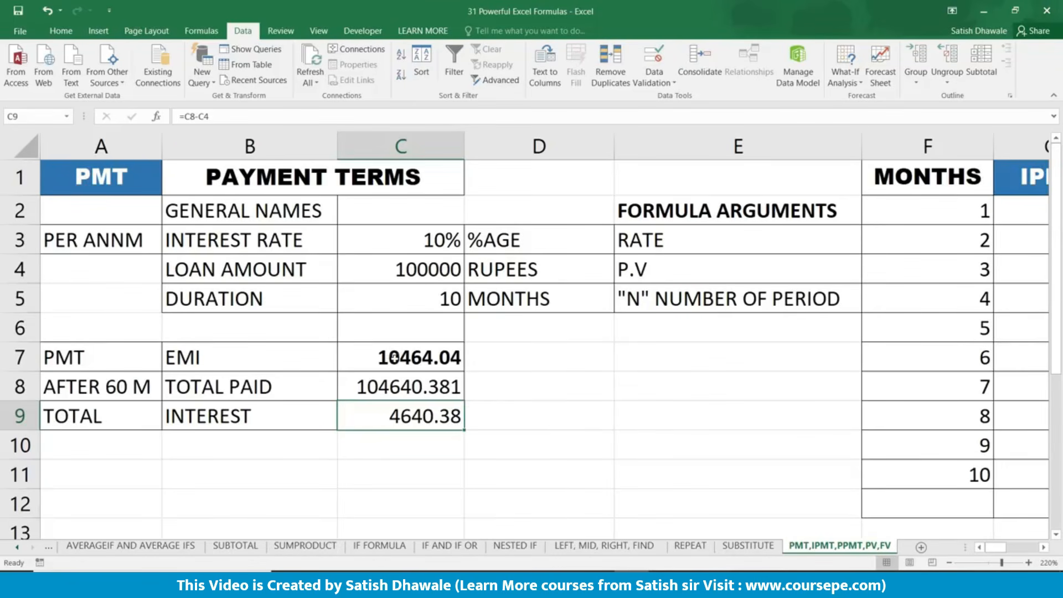
pyautogui.click(405, 361)
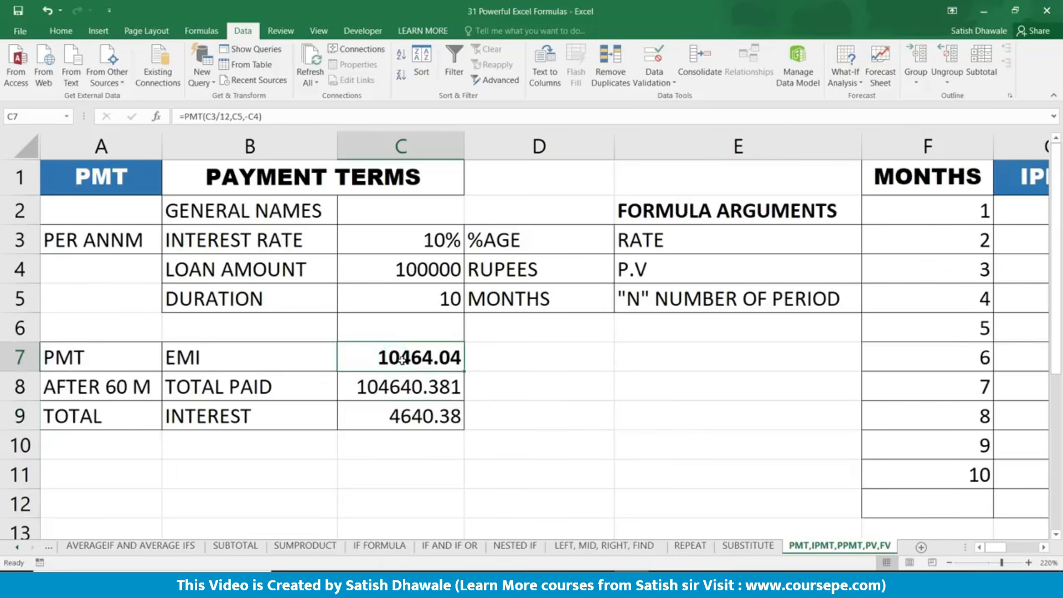
pyautogui.click(400, 419)
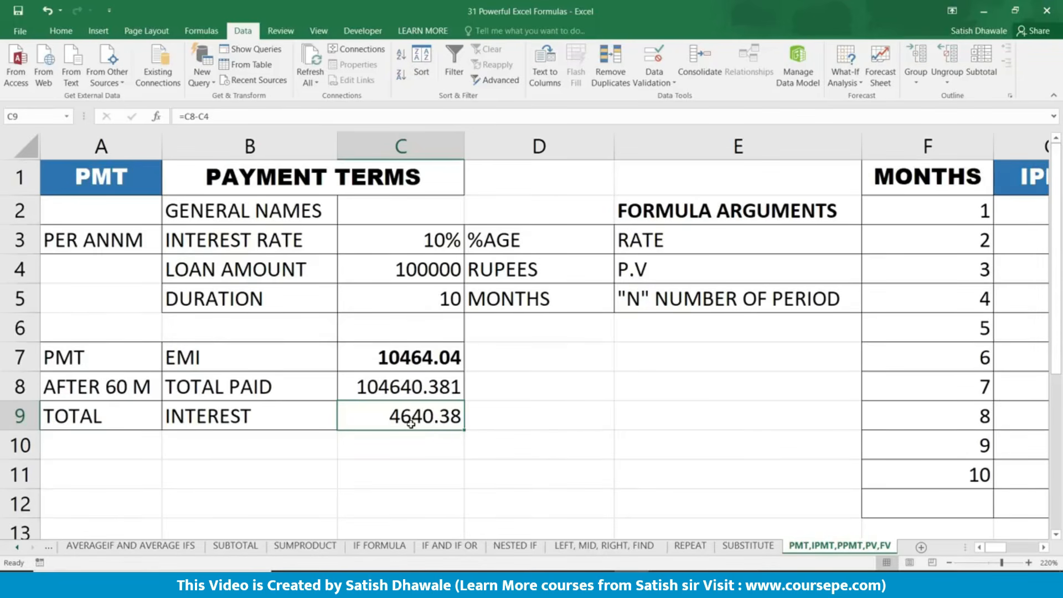
# Step: Compare the month numbers in F2:F11 of the IPMT and PPMT table with the loan duration in C5
pyautogui.click(1044, 549)
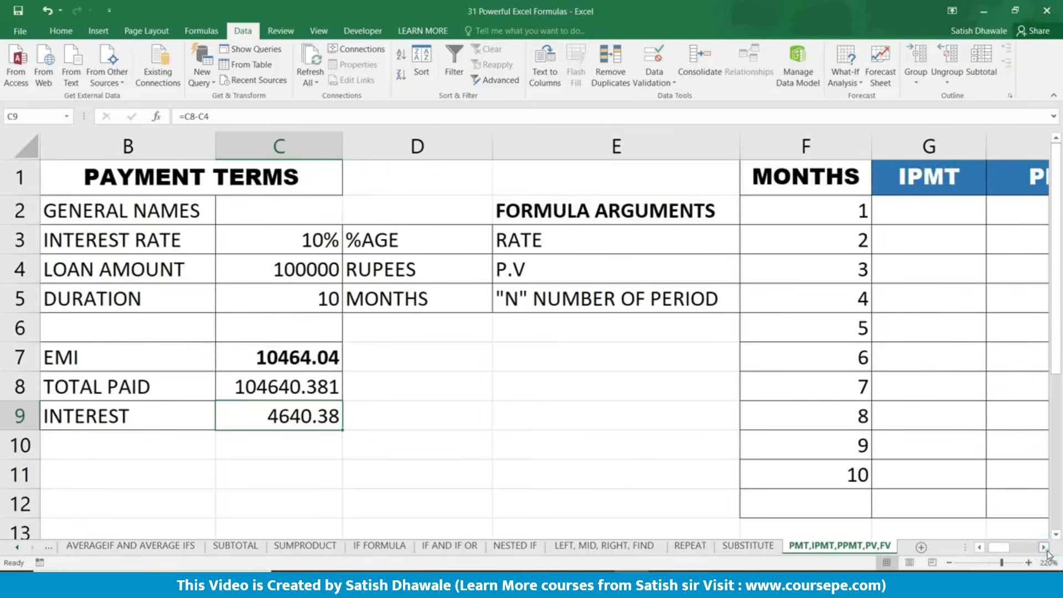
pyautogui.click(1044, 549)
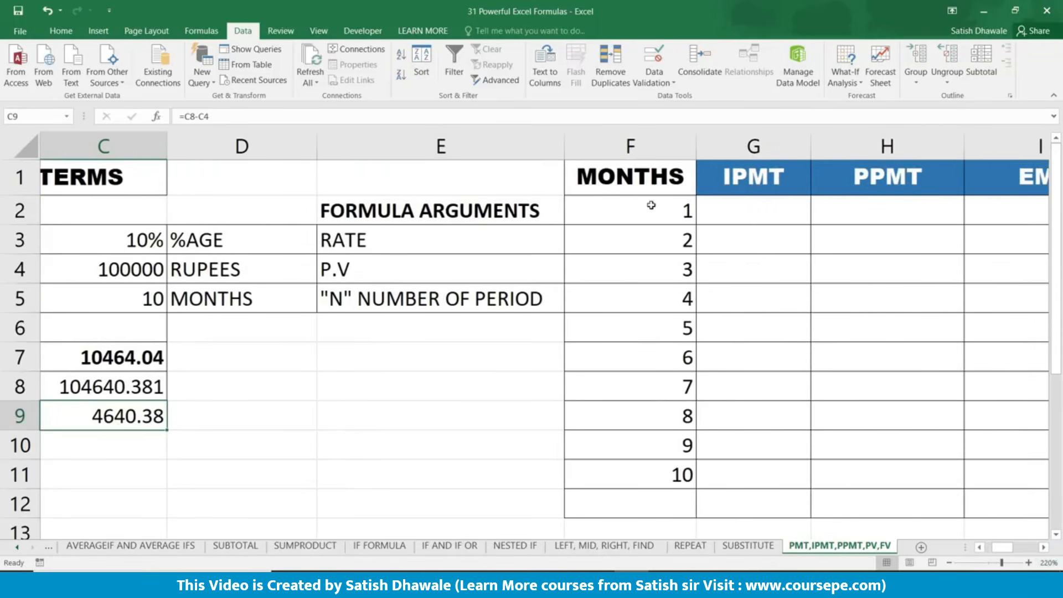
pyautogui.moveTo(644, 209); pyautogui.dragTo(666, 480)
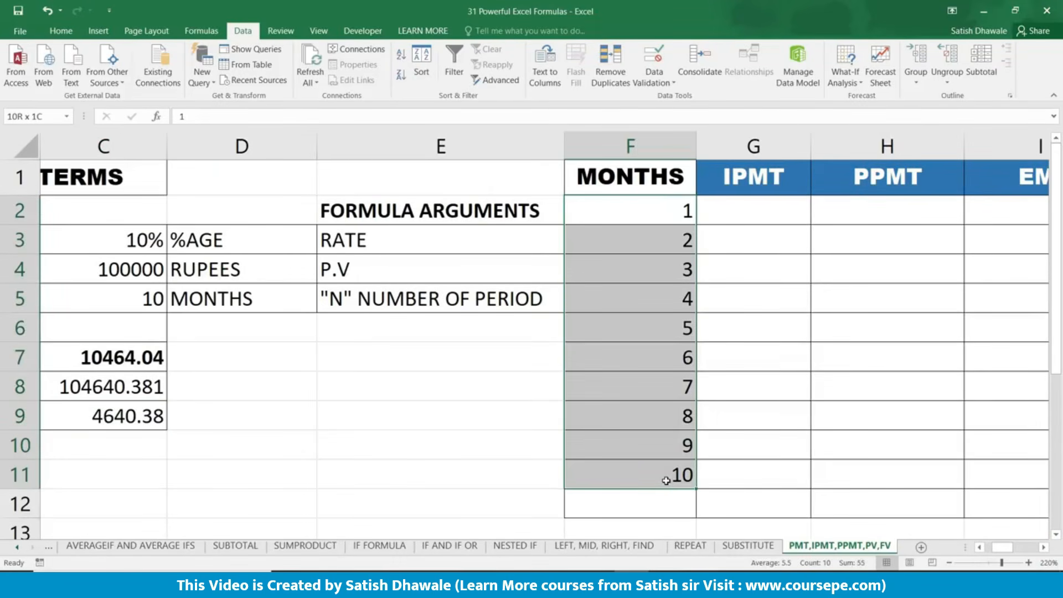
pyautogui.click(108, 300)
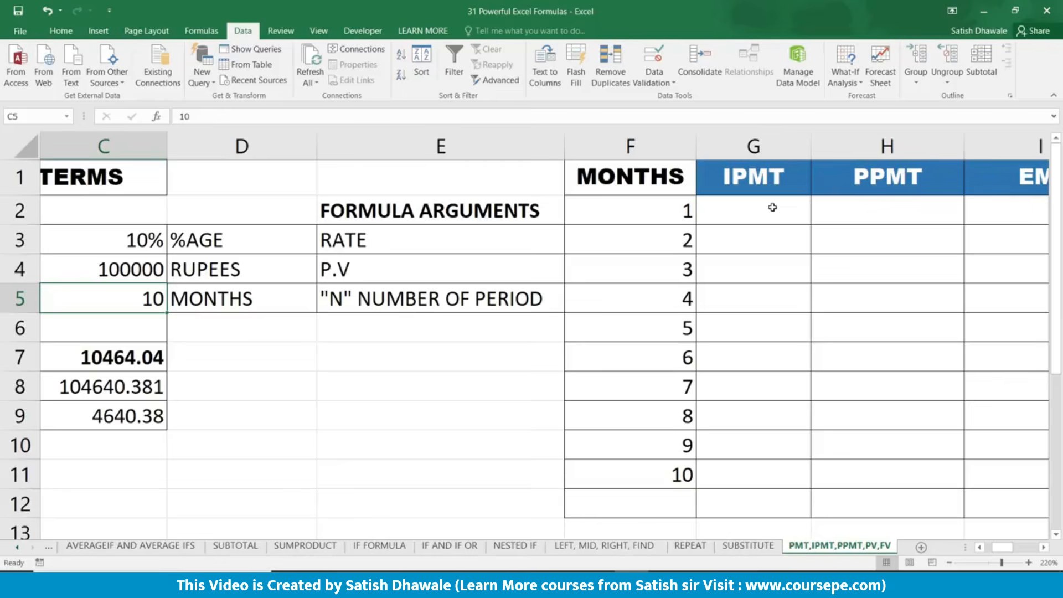
# Step: Examine the empty IPMT and PPMT columns against the loan amount in C4 and the EMI in C7
pyautogui.click(763, 184)
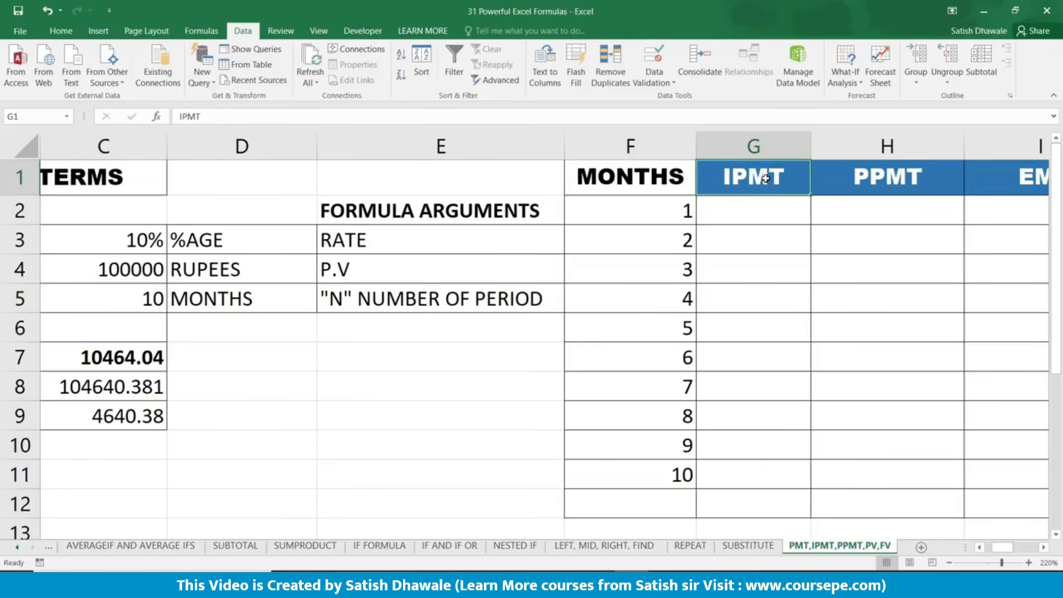
pyautogui.click(863, 180)
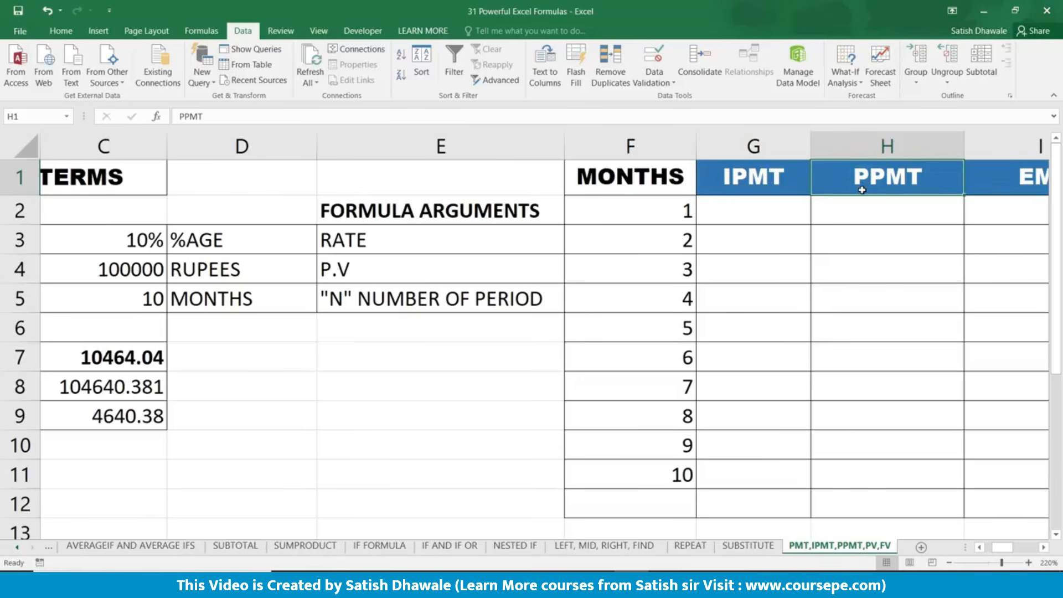
pyautogui.click(762, 266)
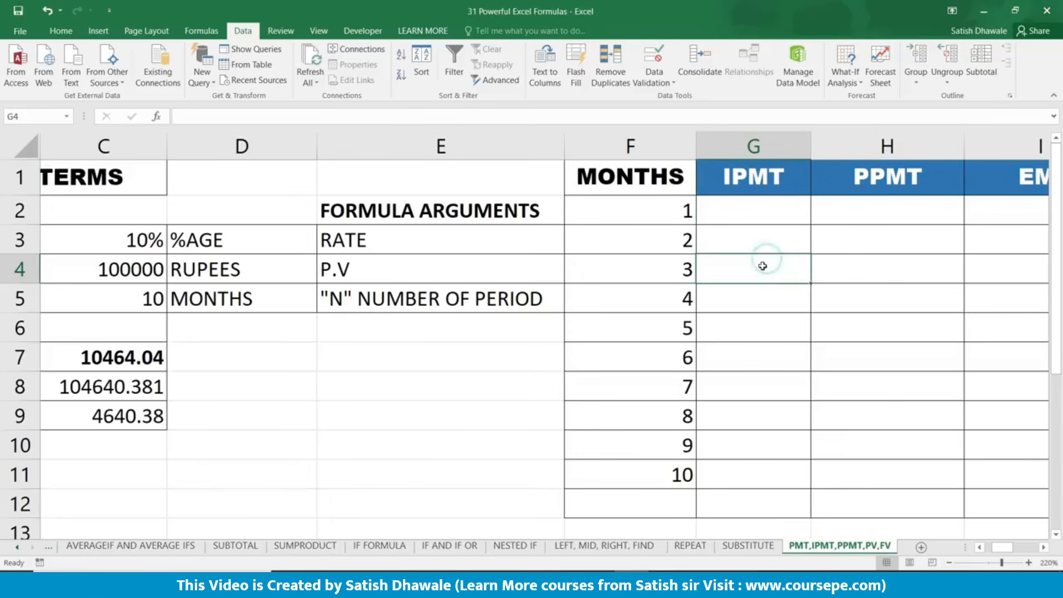
pyautogui.click(751, 216)
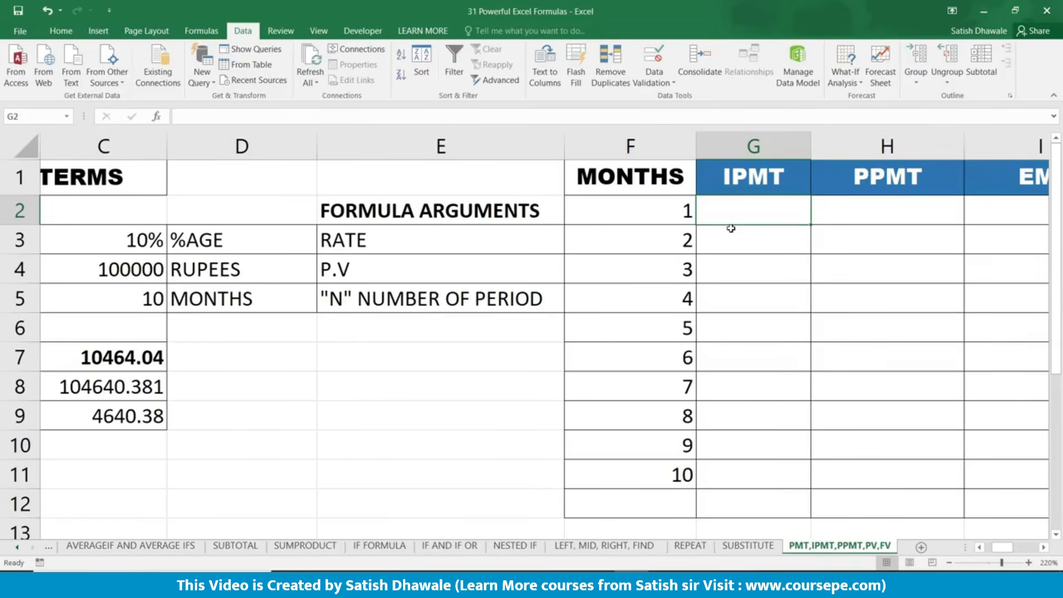
pyautogui.click(132, 357)
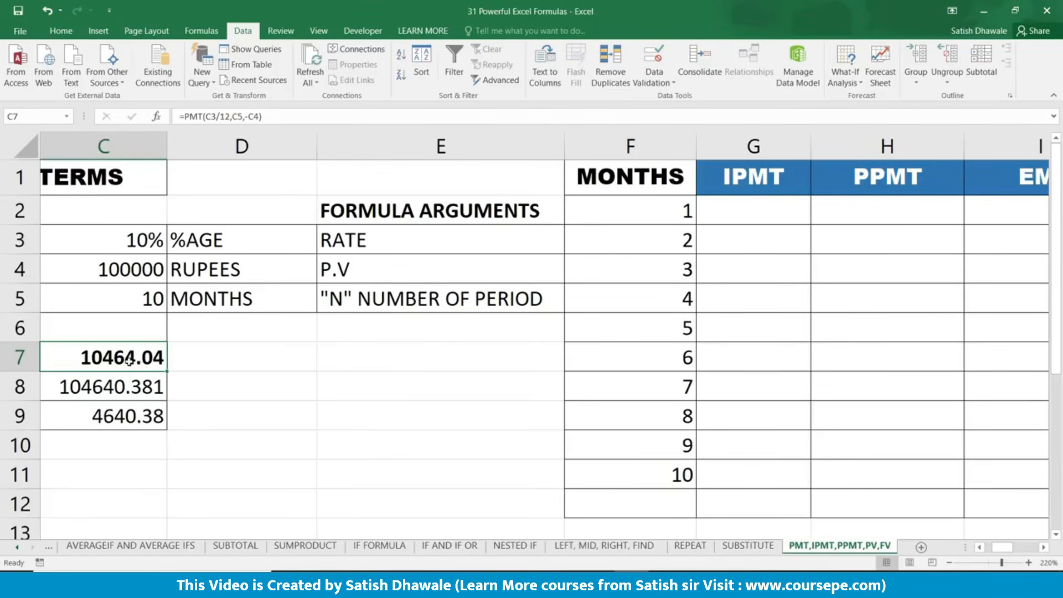
pyautogui.click(129, 276)
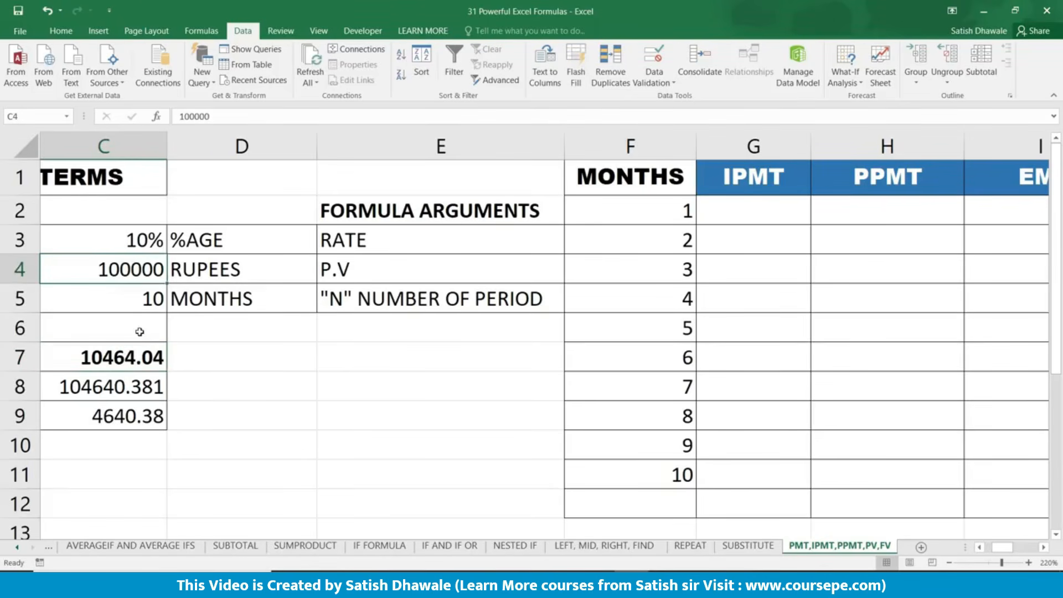
pyautogui.click(135, 356)
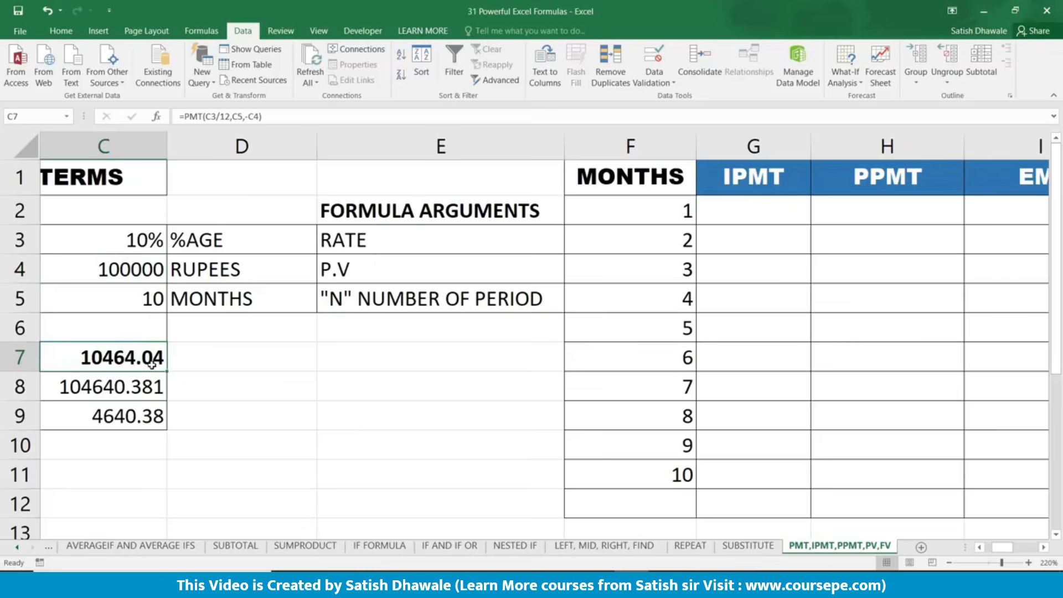
# Step: Begin an IPMT formula in G2 with the absolute rate $C$3 and the month number F2 as the period
pyautogui.click(712, 218)
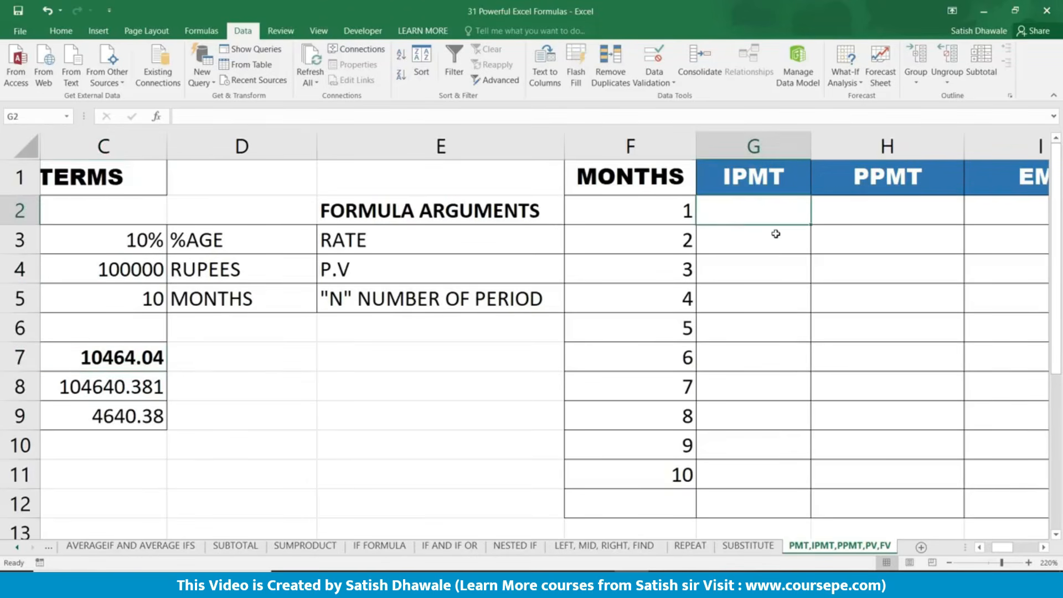
pyautogui.write('=IPM')
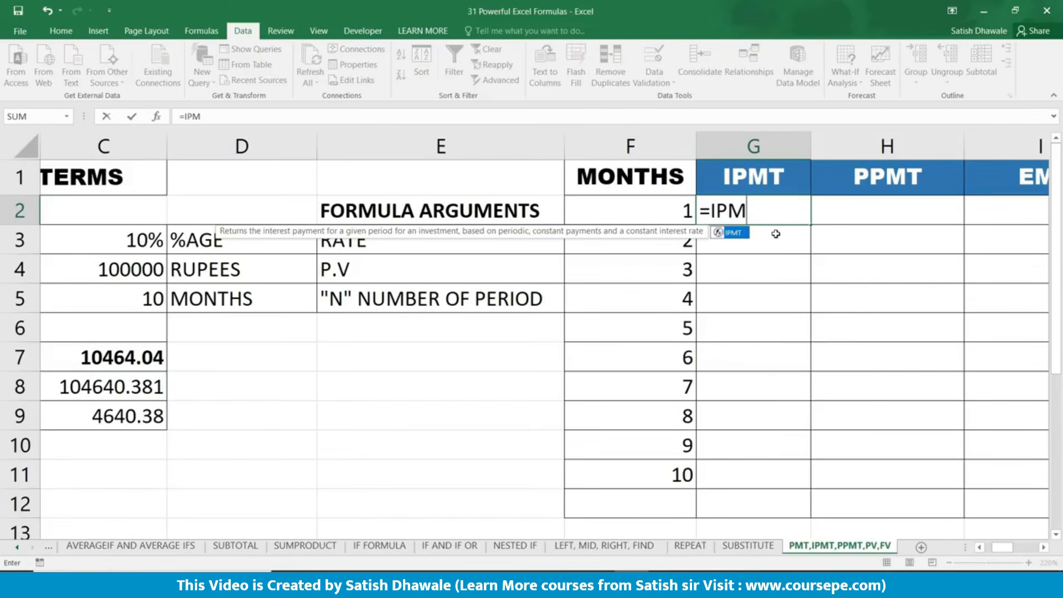
pyautogui.write('T(')
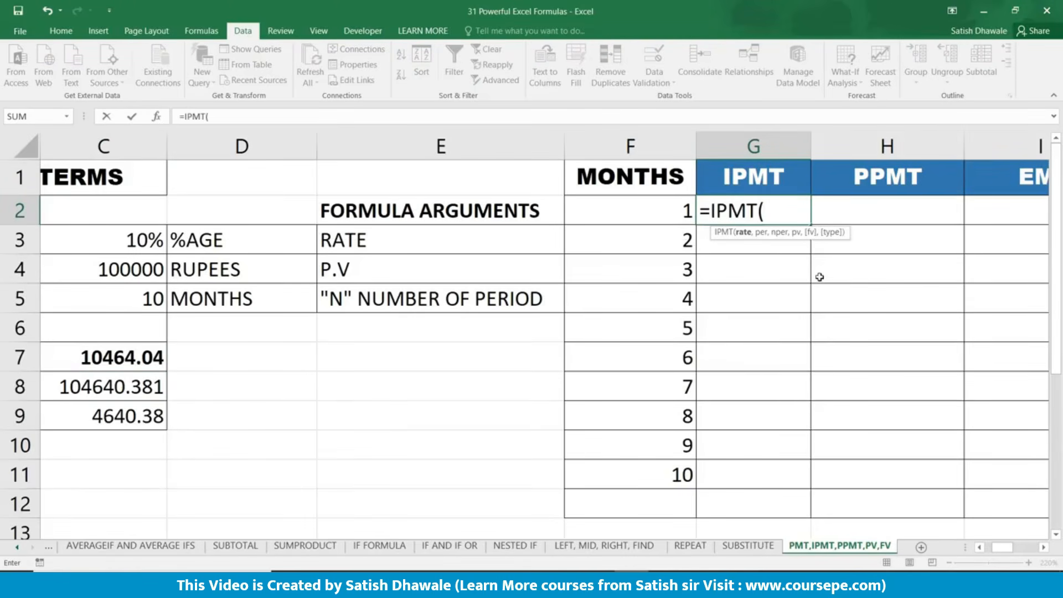
pyautogui.click(123, 233)
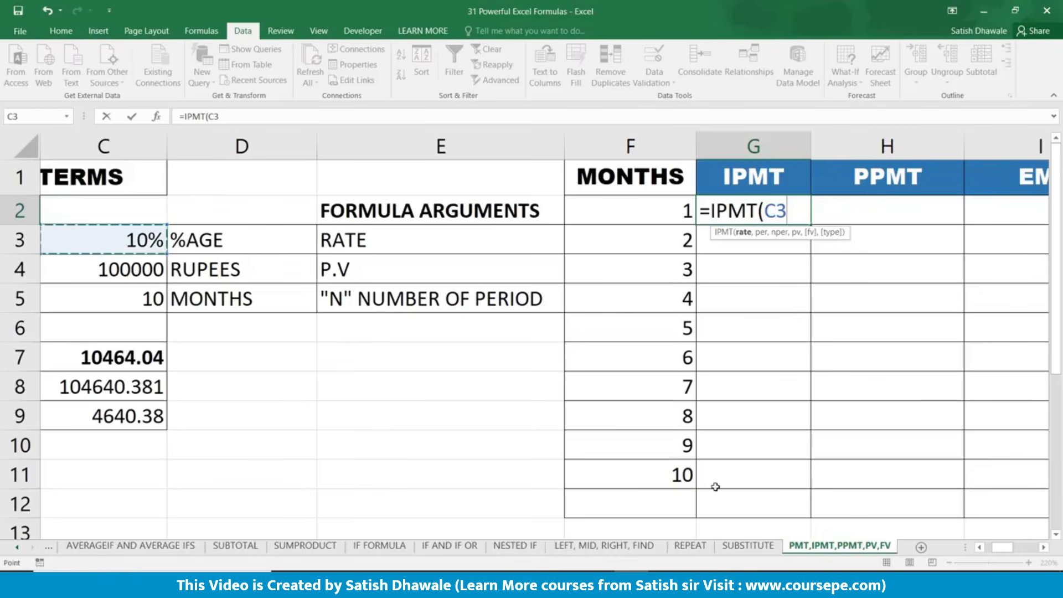
pyautogui.press('F4')
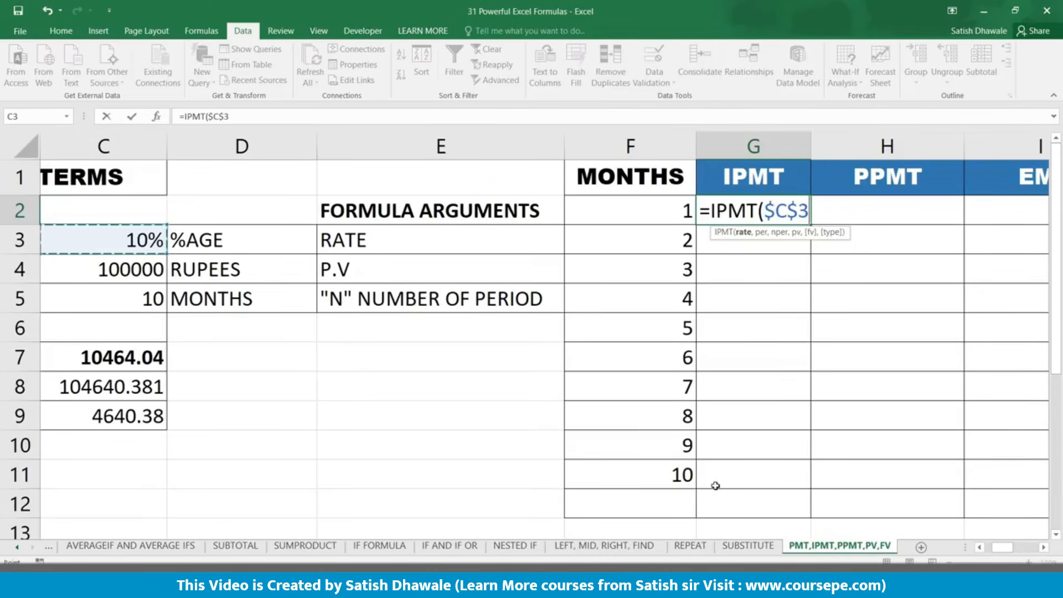
pyautogui.write(',')
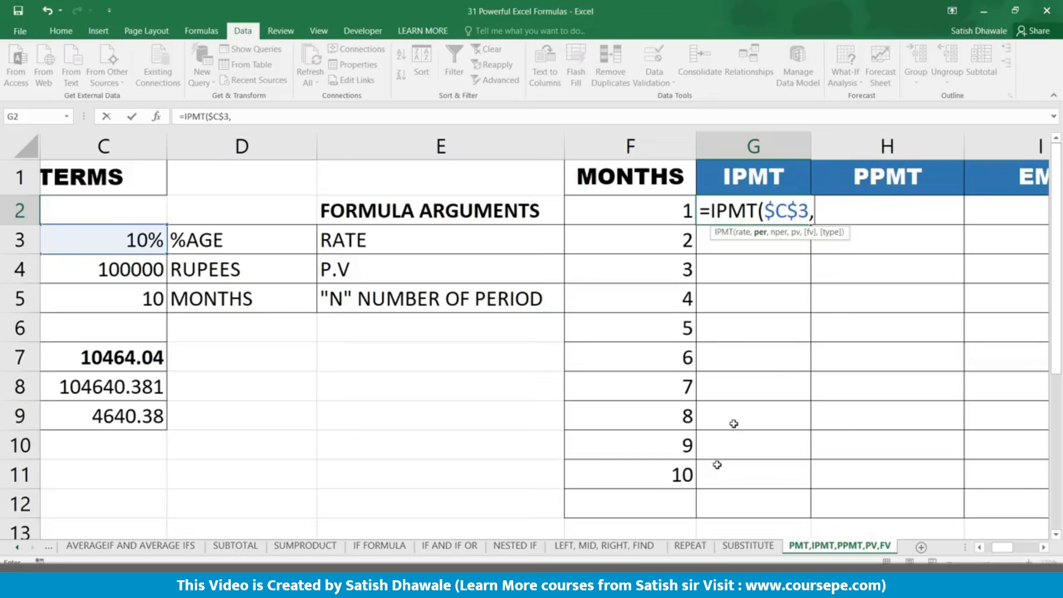
pyautogui.click(657, 212)
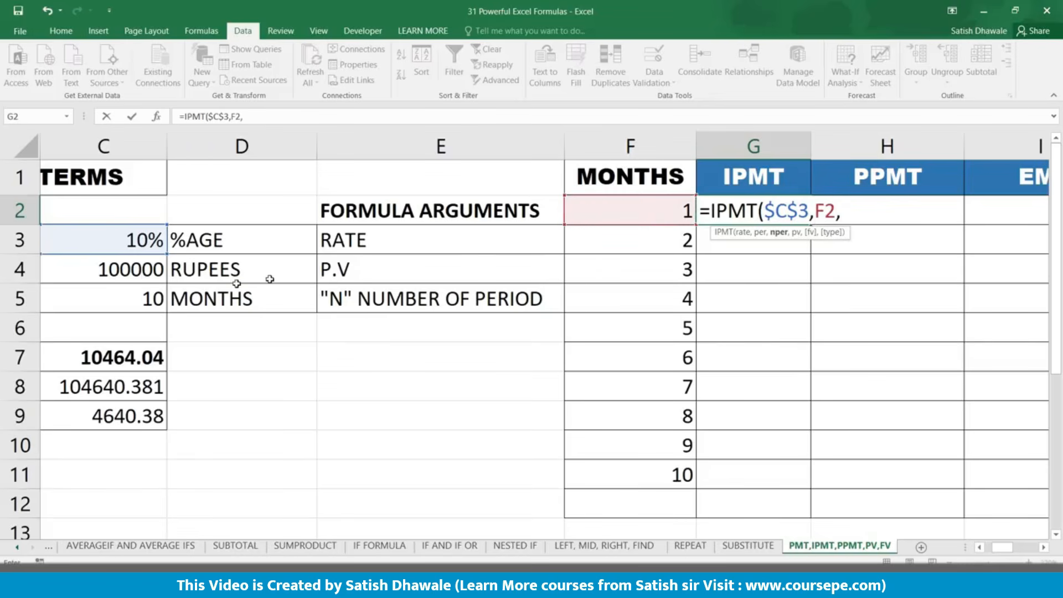
# Step: Add the absolute duration $C$5 as nper and the negative absolute loan amount -$C$4 as pv to the G2 formula
pyautogui.click(145, 299)
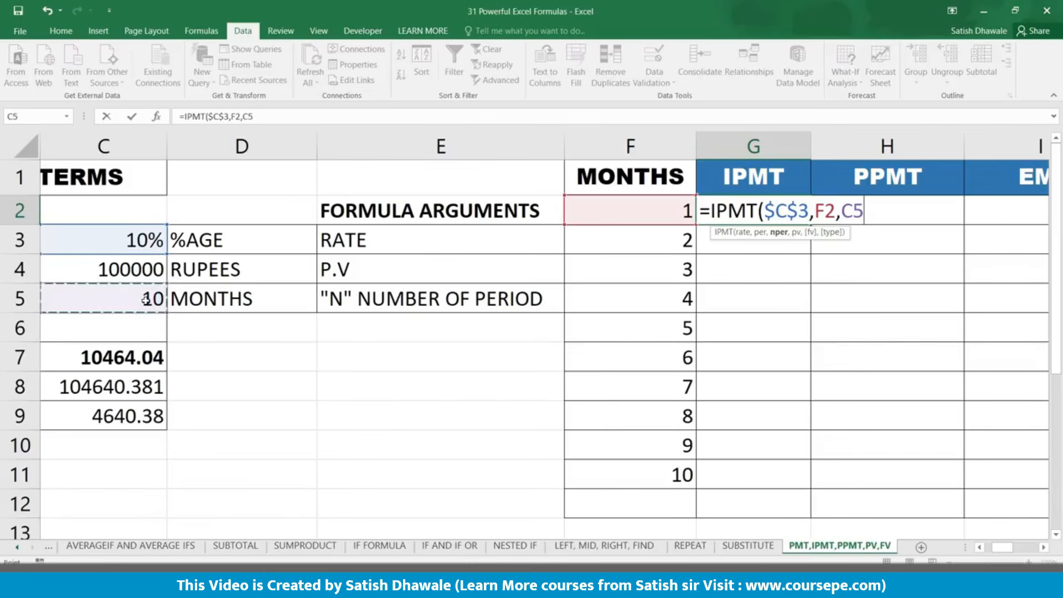
pyautogui.press('F4')
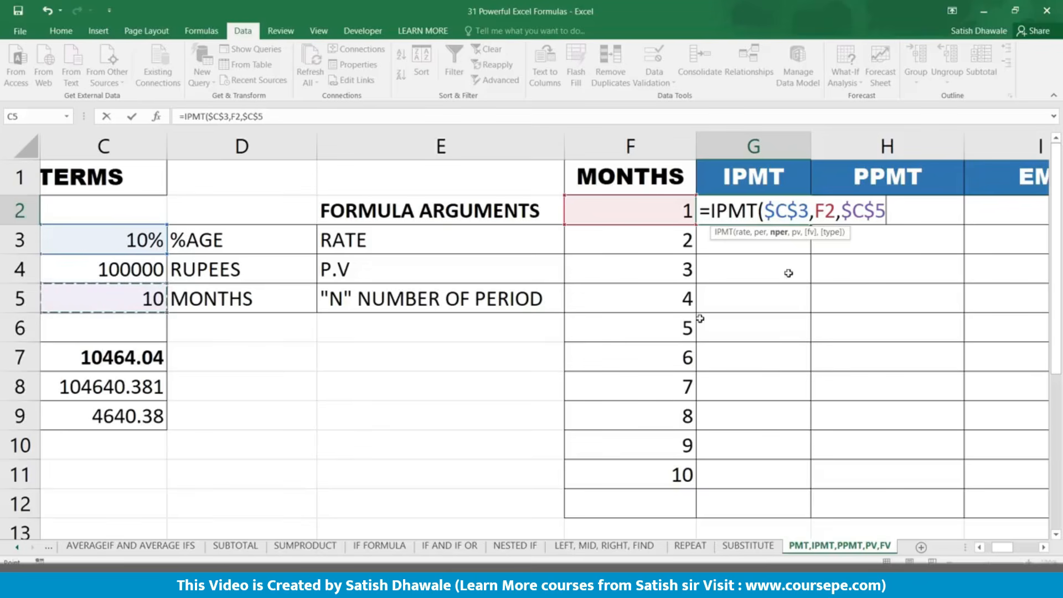
pyautogui.write(',')
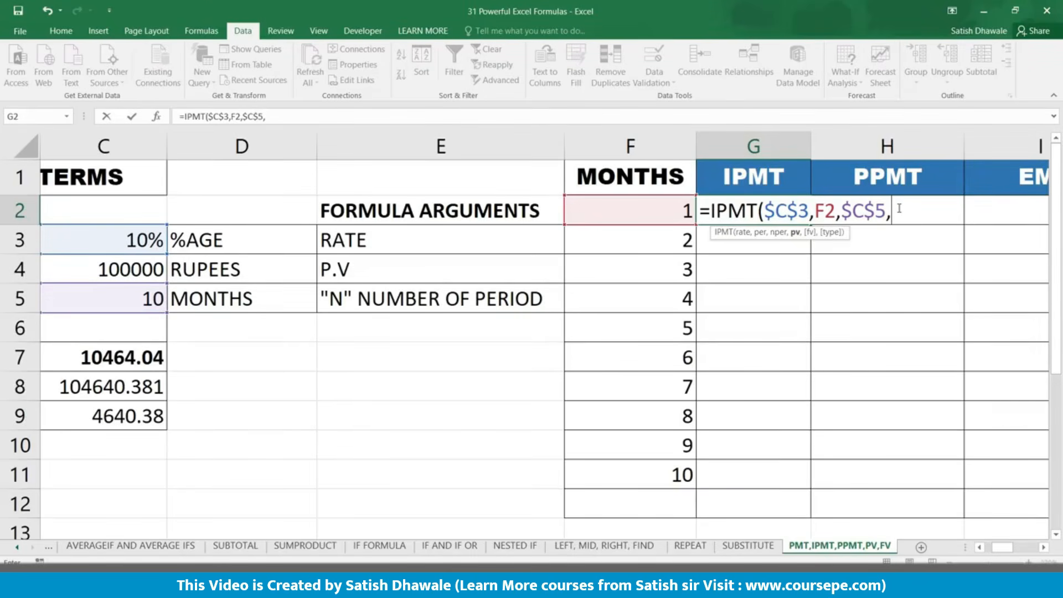
pyautogui.write('-')
pyautogui.click(133, 269)
pyautogui.press('F4')
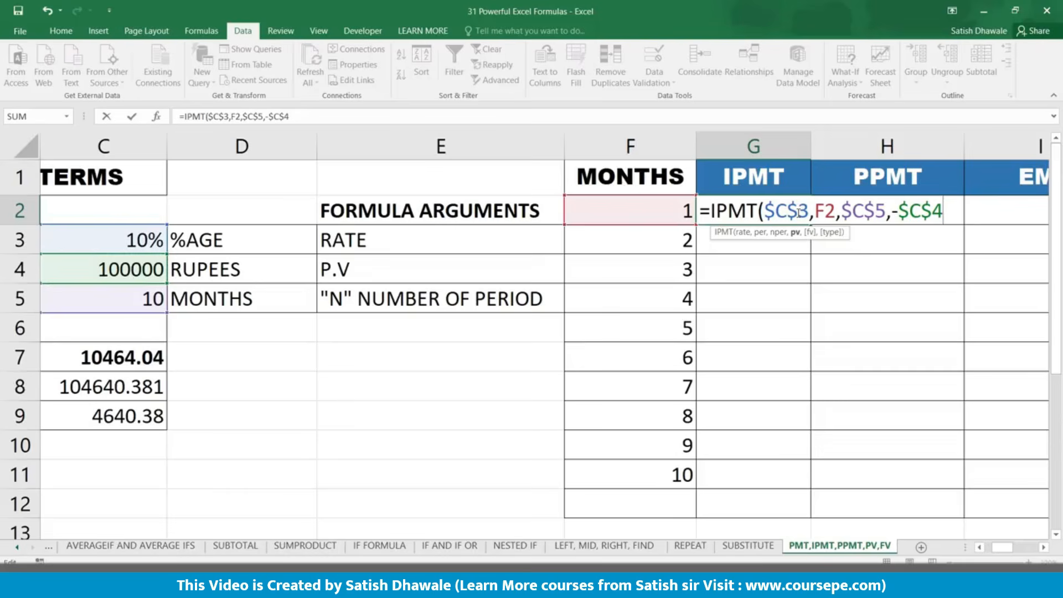
# Step: Divide the rate by 12 so G2 reads =IPMT($C$3/12,F2,$C$5,-$C$4), and compare its result with the EMI in C7
pyautogui.click(806, 210)
pyautogui.write('/12')
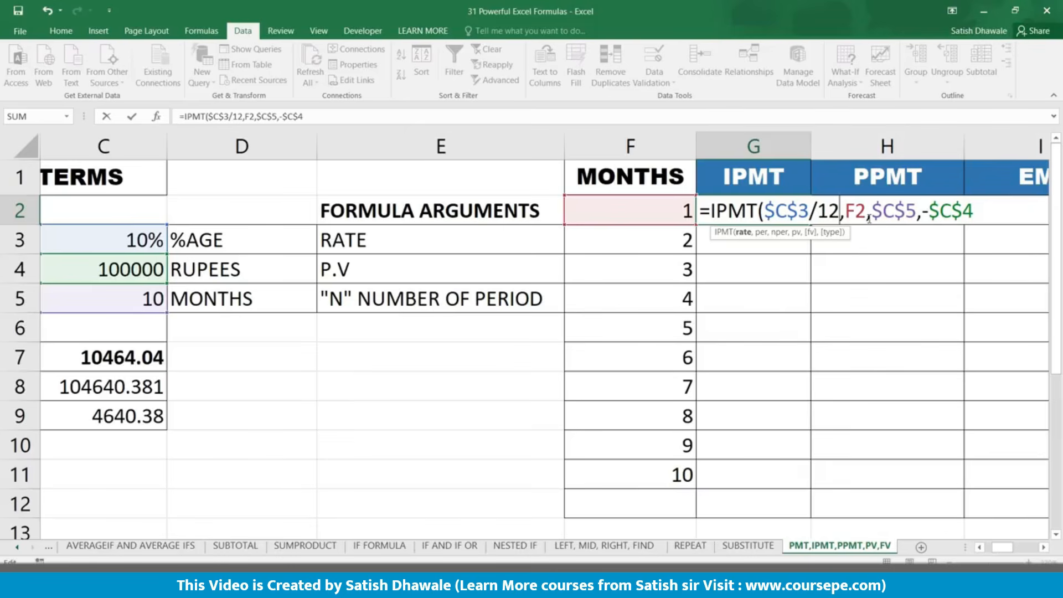
pyautogui.press('Return')
pyautogui.click(796, 220)
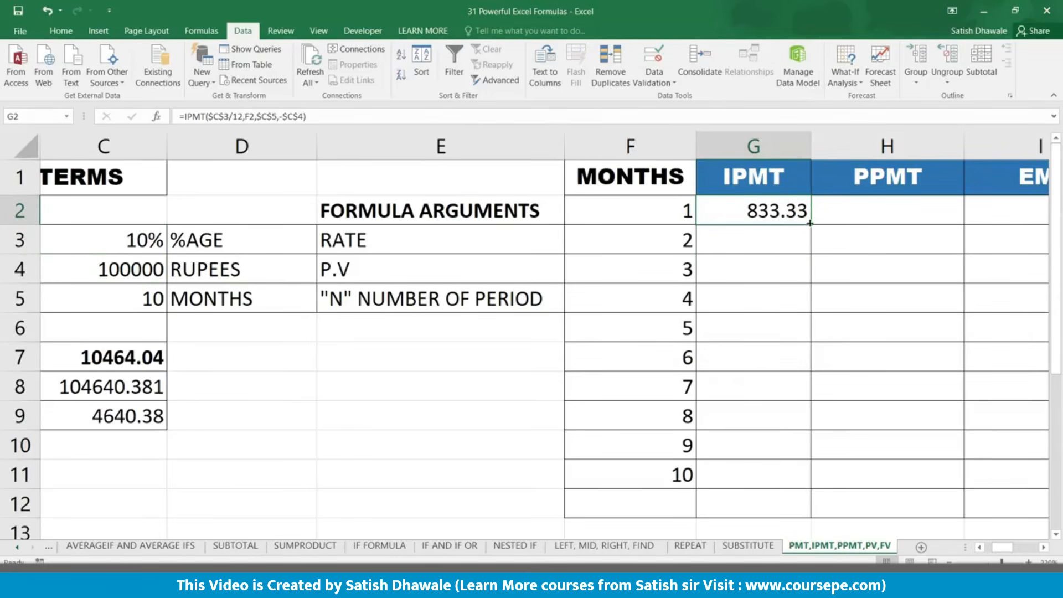
pyautogui.click(84, 358)
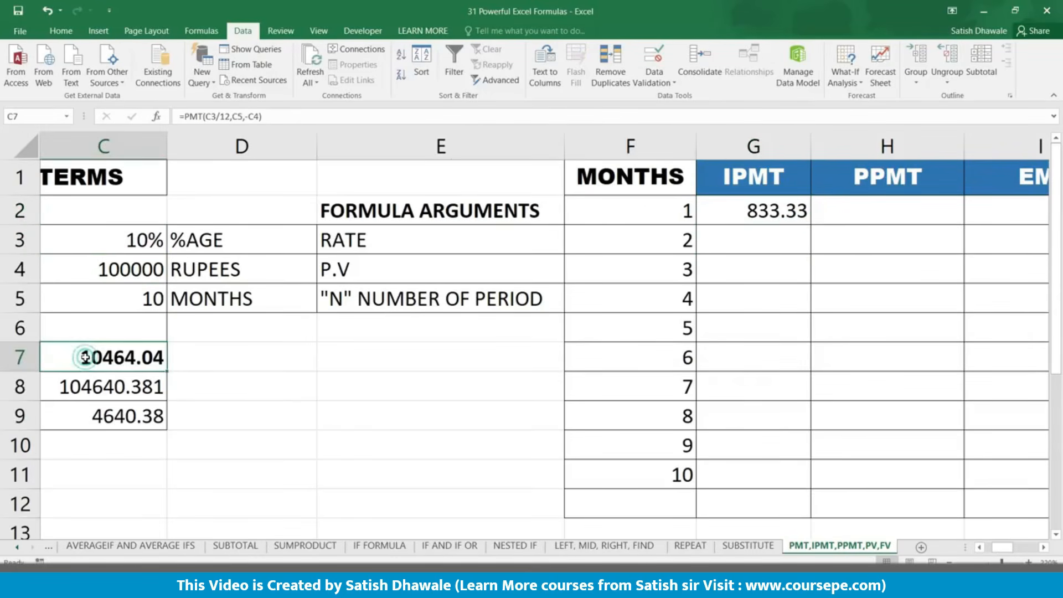
# Step: Fill the IPMT formula from G2 down to G11 for all ten months
pyautogui.click(756, 217)
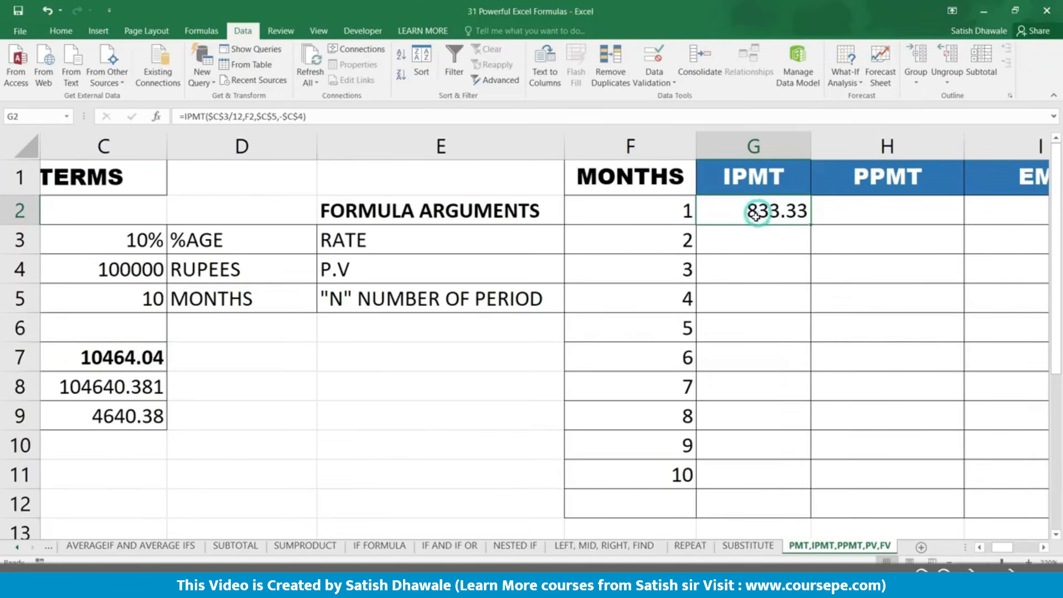
pyautogui.moveTo(812, 226); pyautogui.dragTo(814, 254)
pyautogui.click(798, 247)
pyautogui.click(132, 361)
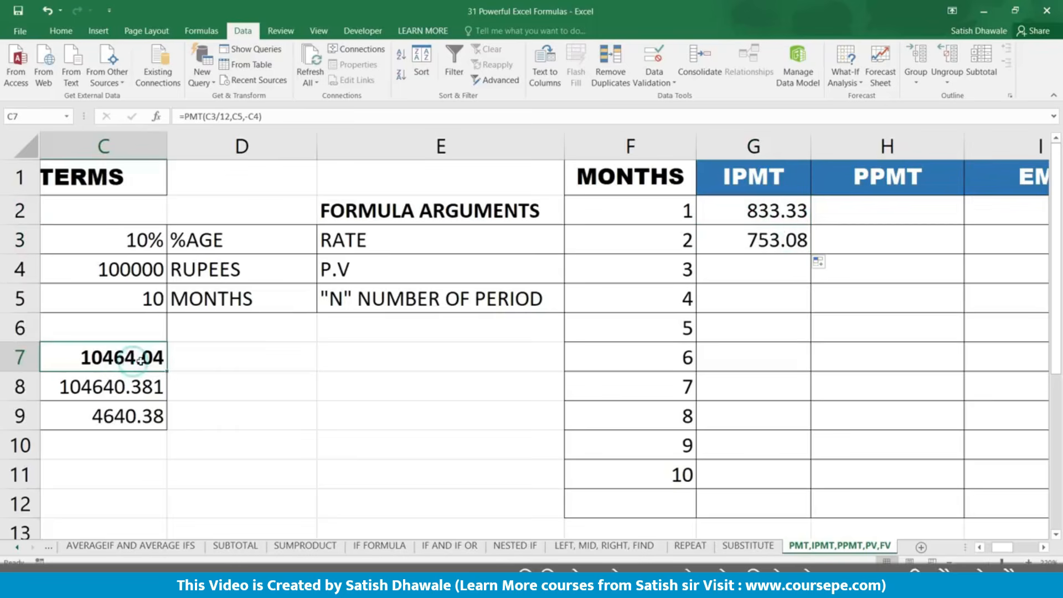
pyautogui.click(775, 239)
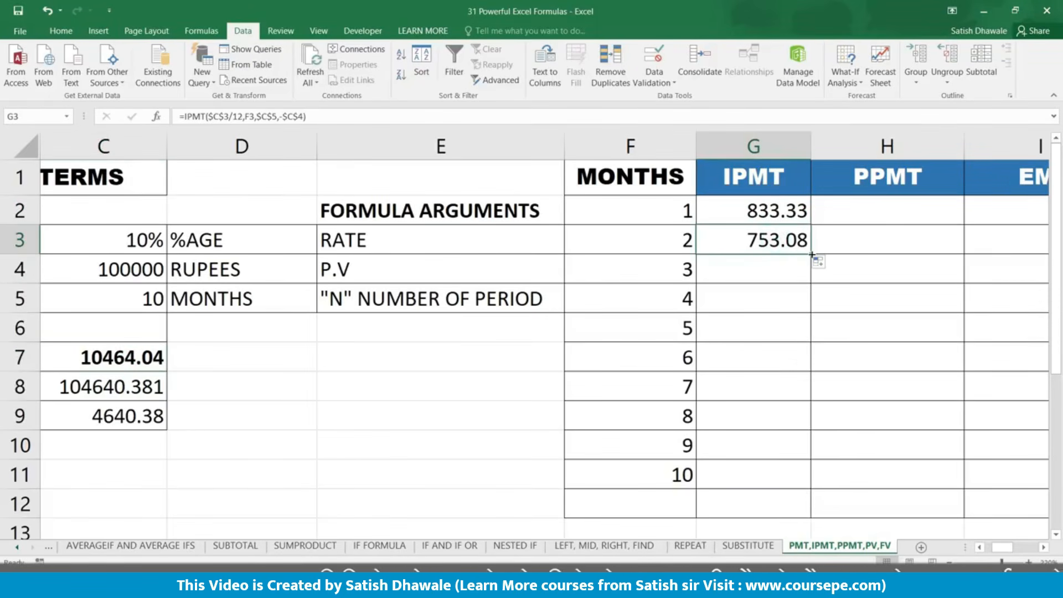
pyautogui.moveTo(812, 253); pyautogui.dragTo(814, 487)
pyautogui.click(774, 277)
# Step: Total the monthly interest in G12 with =SUM(G2:G11)
pyautogui.click(786, 505)
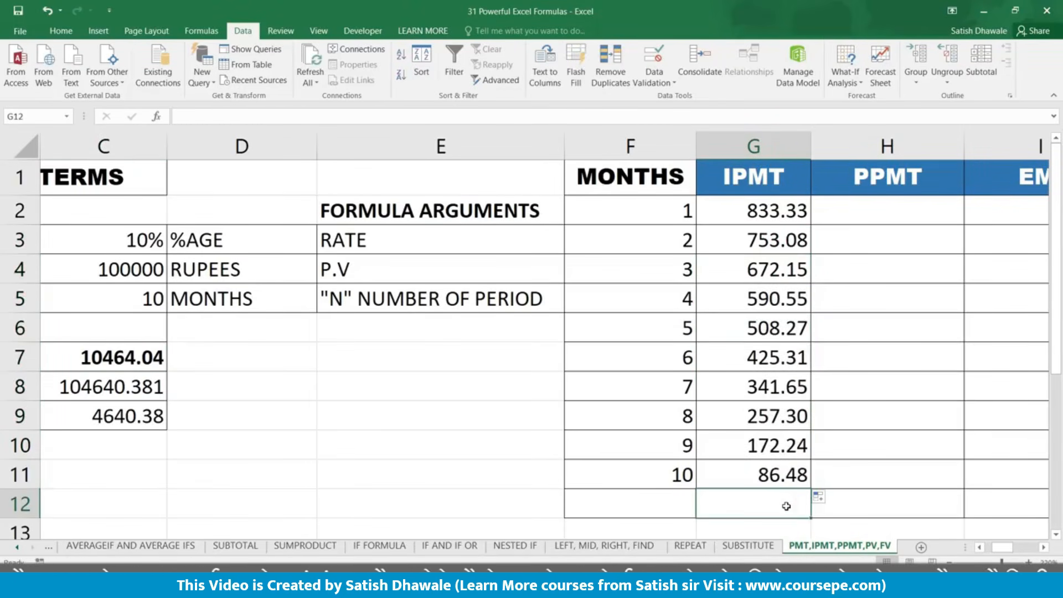
pyautogui.hotkey('alt', '=')
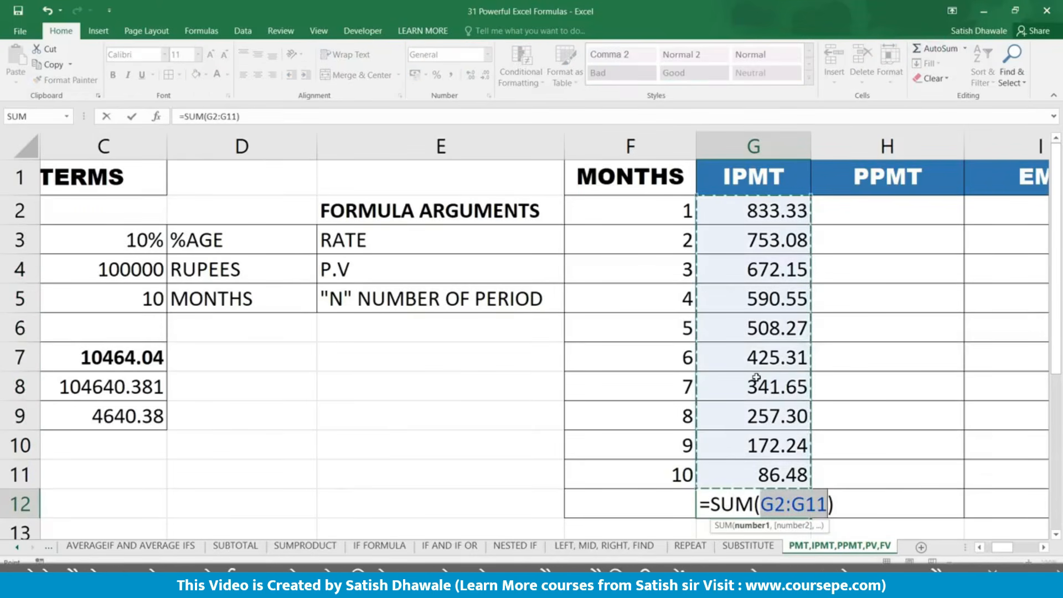
pyautogui.press('Return')
# Step: Compare the interest total in G12 with C9, and review the monthly interest in G2:G11 against the EMI in C7
pyautogui.click(780, 473)
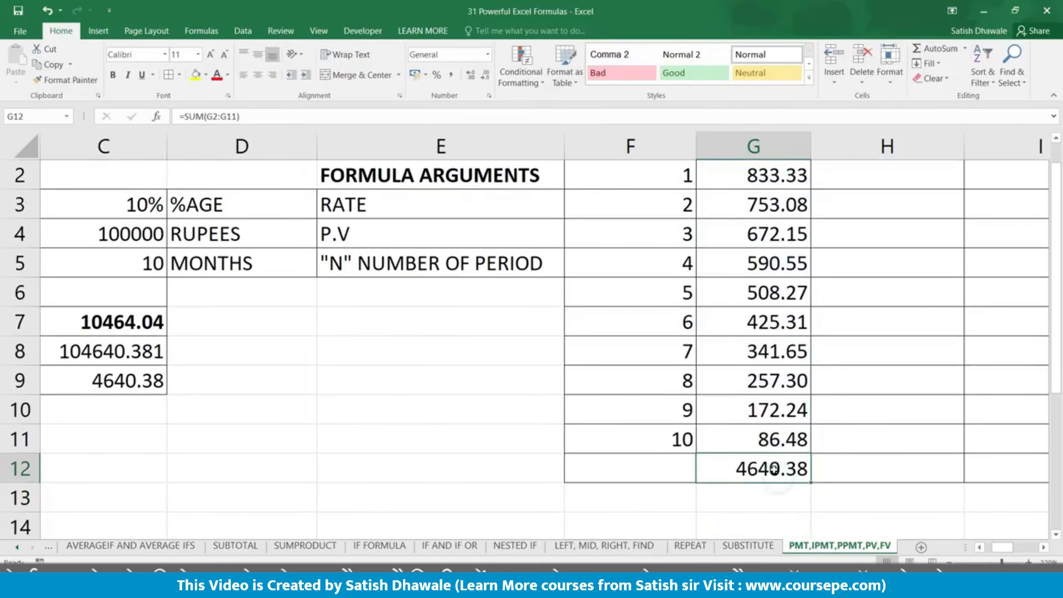
pyautogui.moveTo(766, 368); pyautogui.dragTo(751, 121)
pyautogui.click(155, 423)
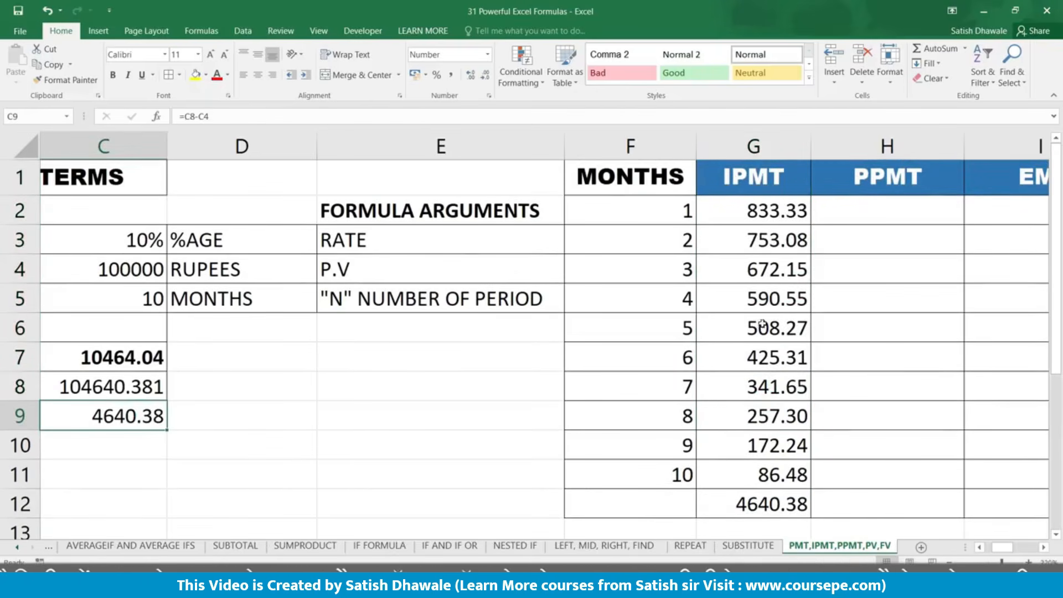
pyautogui.moveTo(771, 209); pyautogui.dragTo(809, 486)
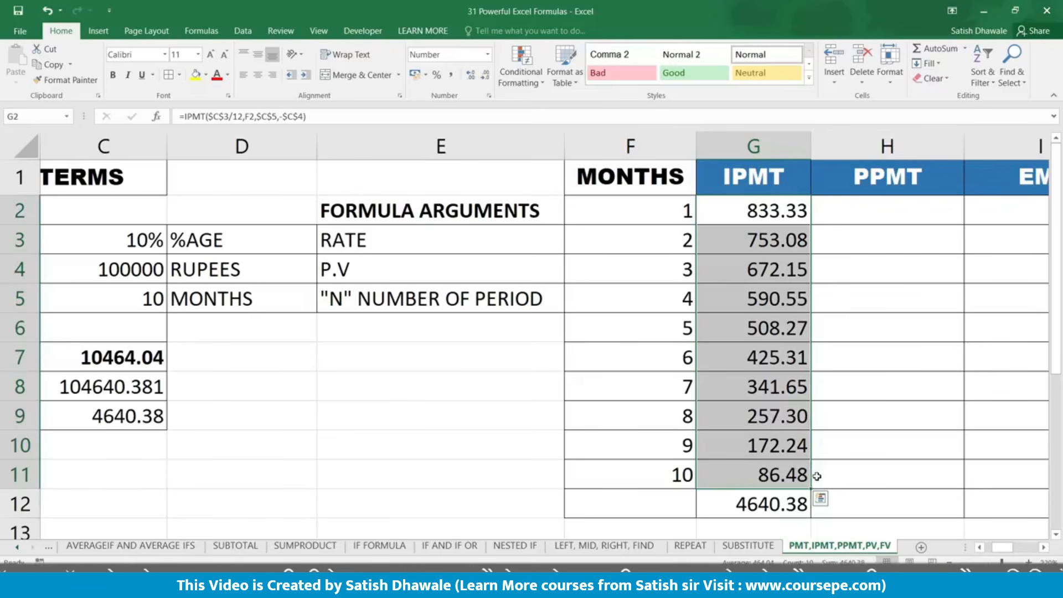
pyautogui.click(774, 479)
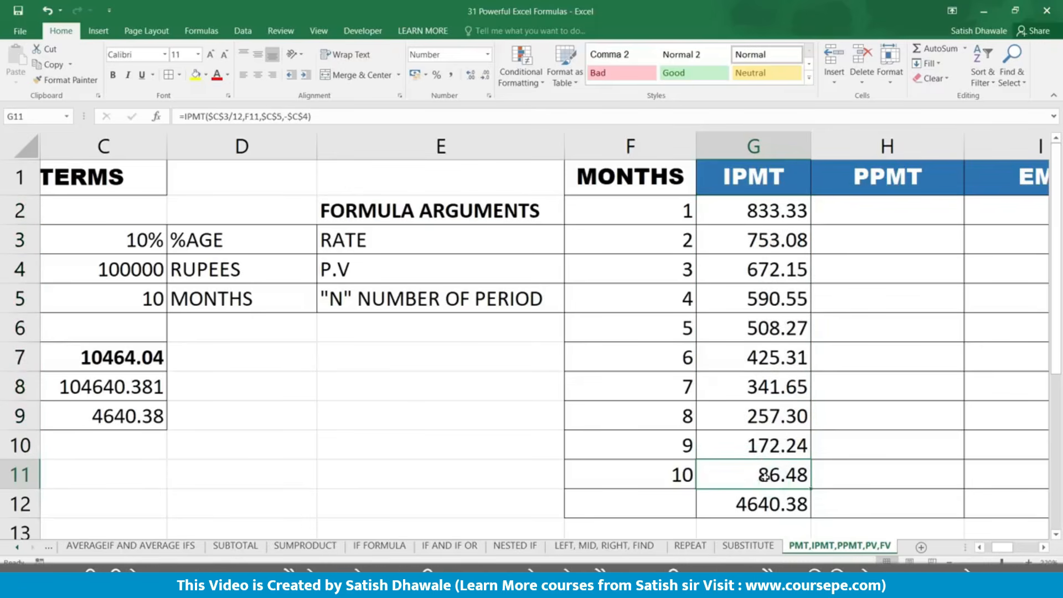
pyautogui.click(785, 504)
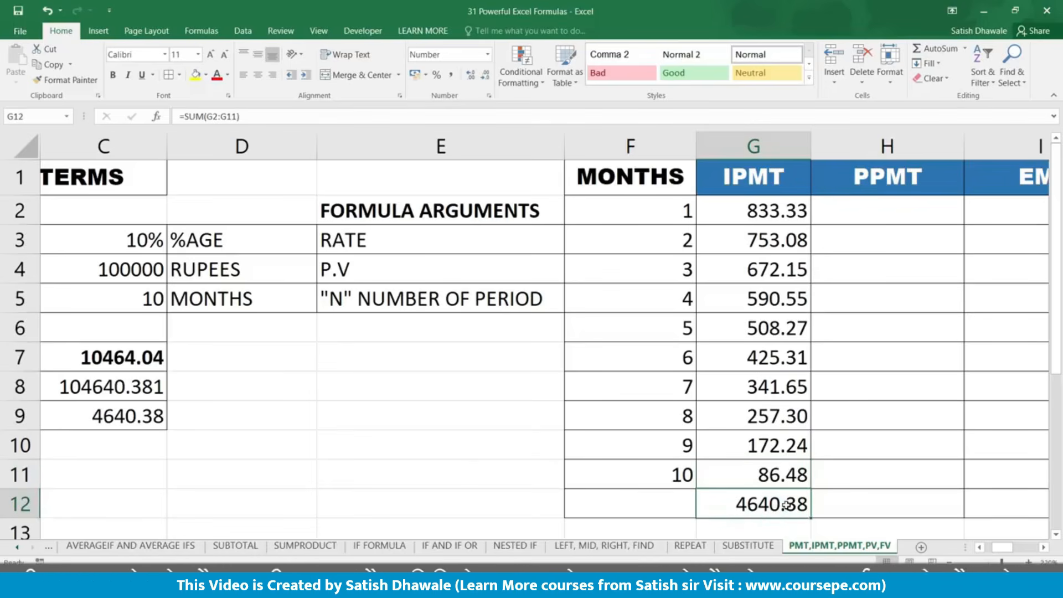
pyautogui.click(123, 357)
pyautogui.moveTo(737, 211); pyautogui.dragTo(736, 384)
# Step: Reuse the IPMT formula from G2 in H2, changing the function so it reads =PPMT($C$3/12,F2,$C$5,-$C$4)
pyautogui.click(868, 214)
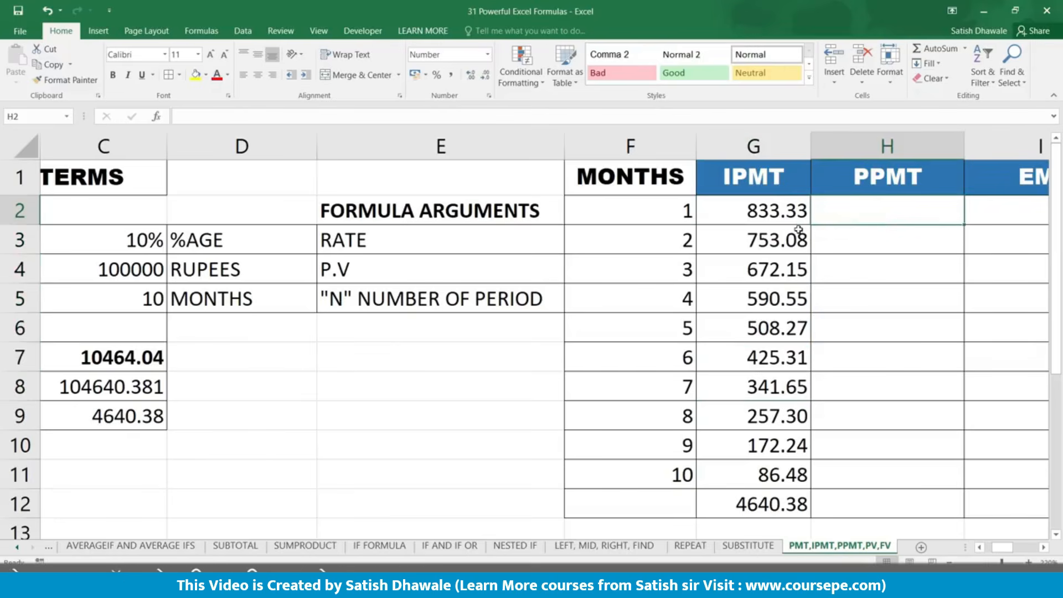
pyautogui.doubleClick(791, 211)
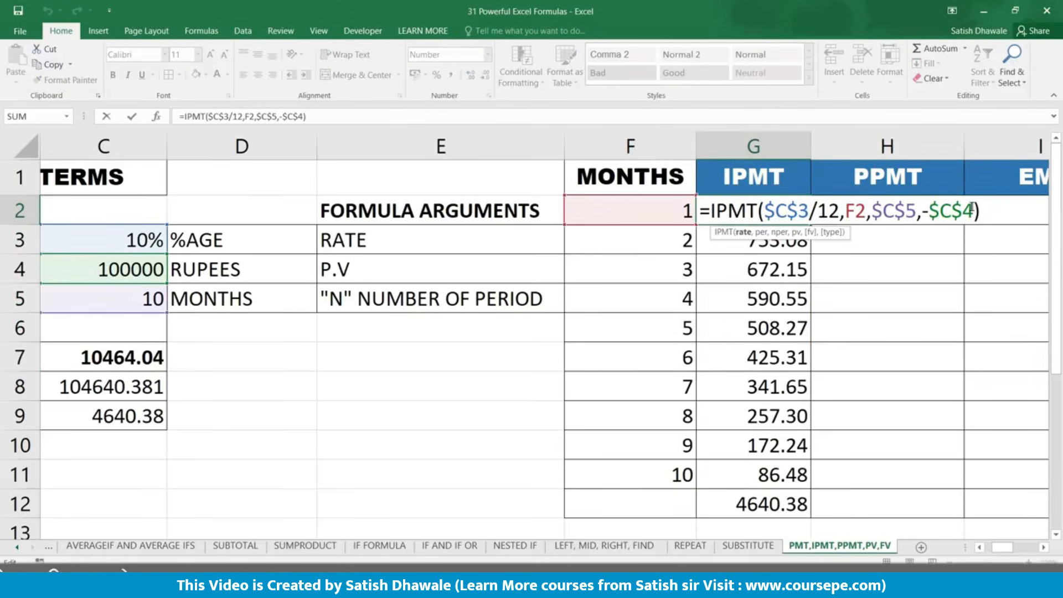
pyautogui.moveTo(983, 212); pyautogui.dragTo(699, 212)
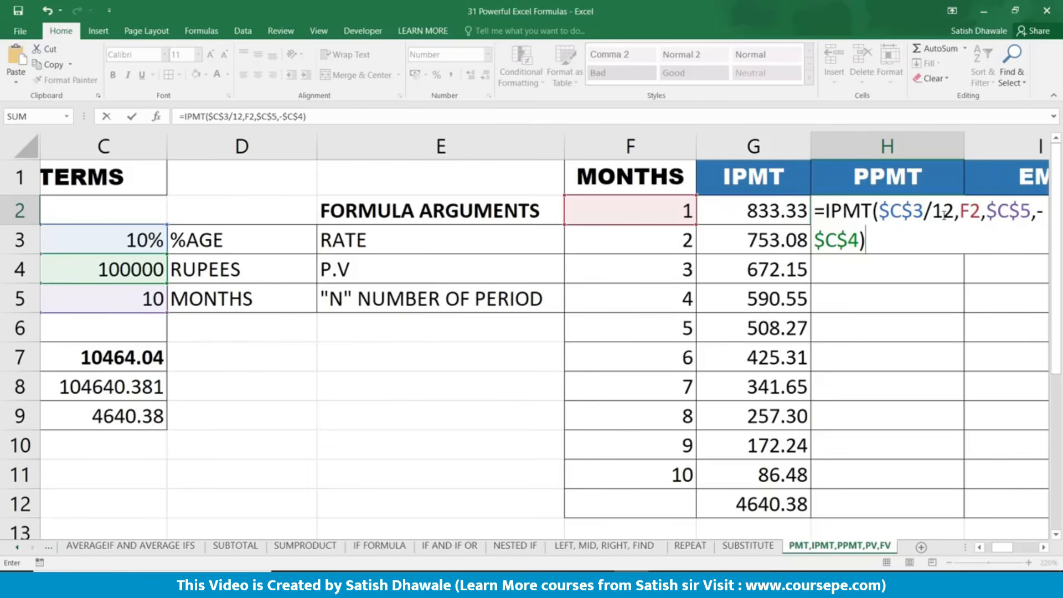
pyautogui.click(829, 211)
pyautogui.press('BackSpace')
pyautogui.write('P')
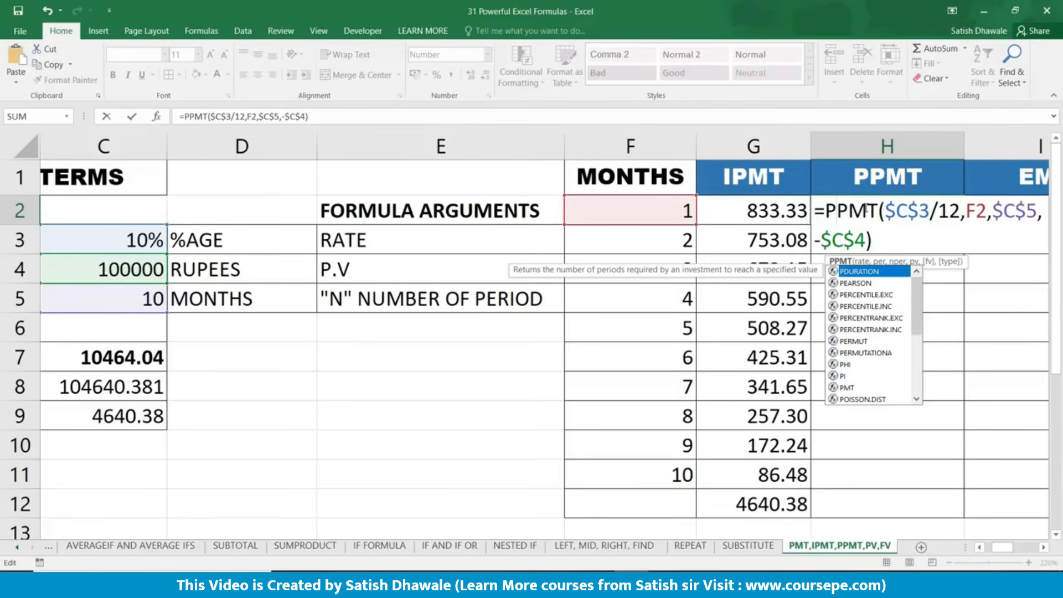
pyautogui.press('Return')
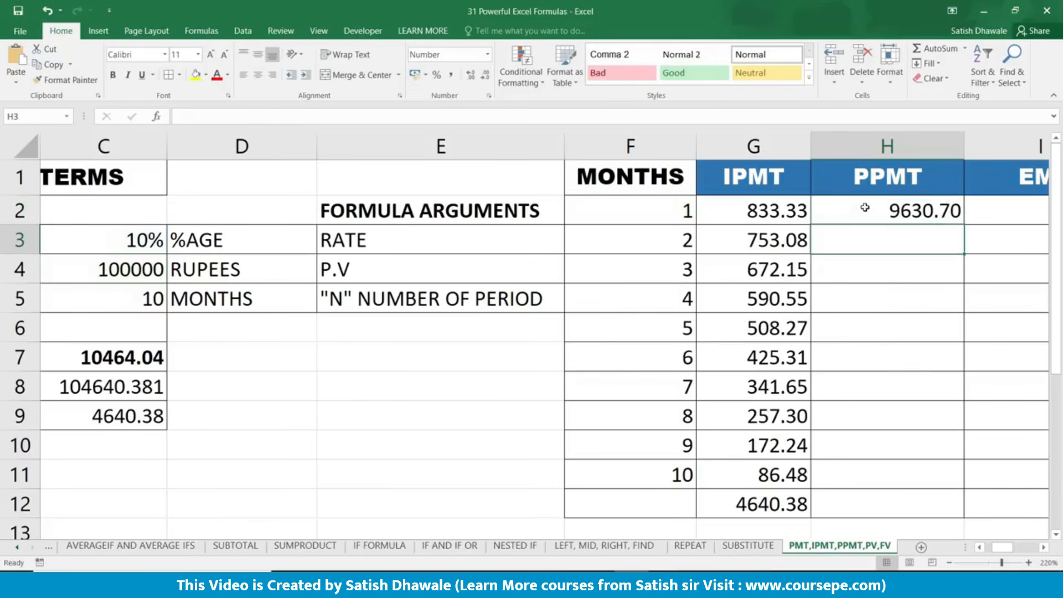
# Step: Fill the PPMT formula from H2 down to H11 for all ten months
pyautogui.click(865, 207)
pyautogui.moveTo(965, 226); pyautogui.dragTo(966, 481)
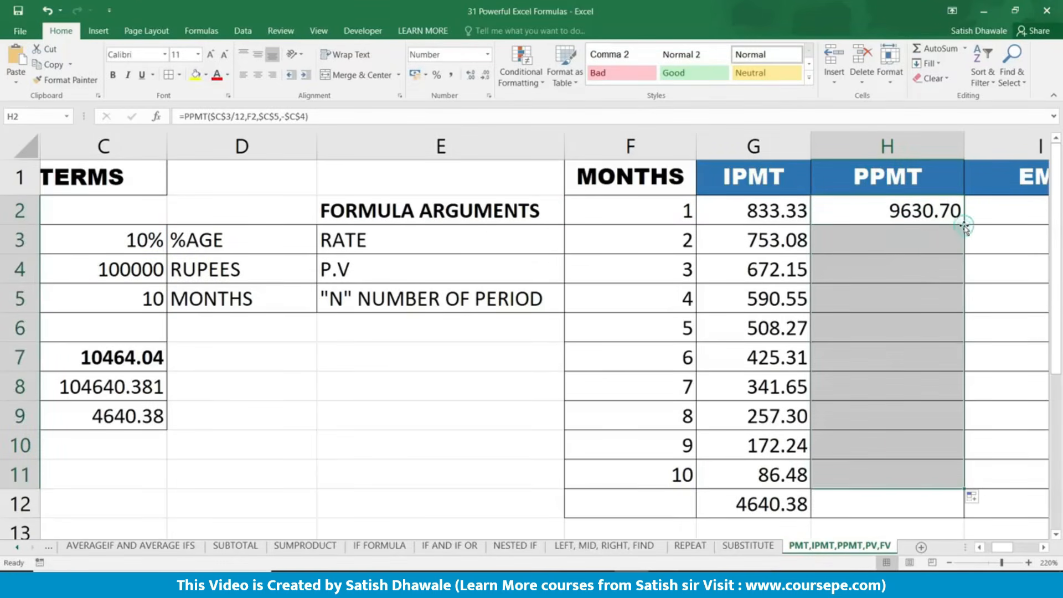
pyautogui.click(139, 346)
pyautogui.click(889, 221)
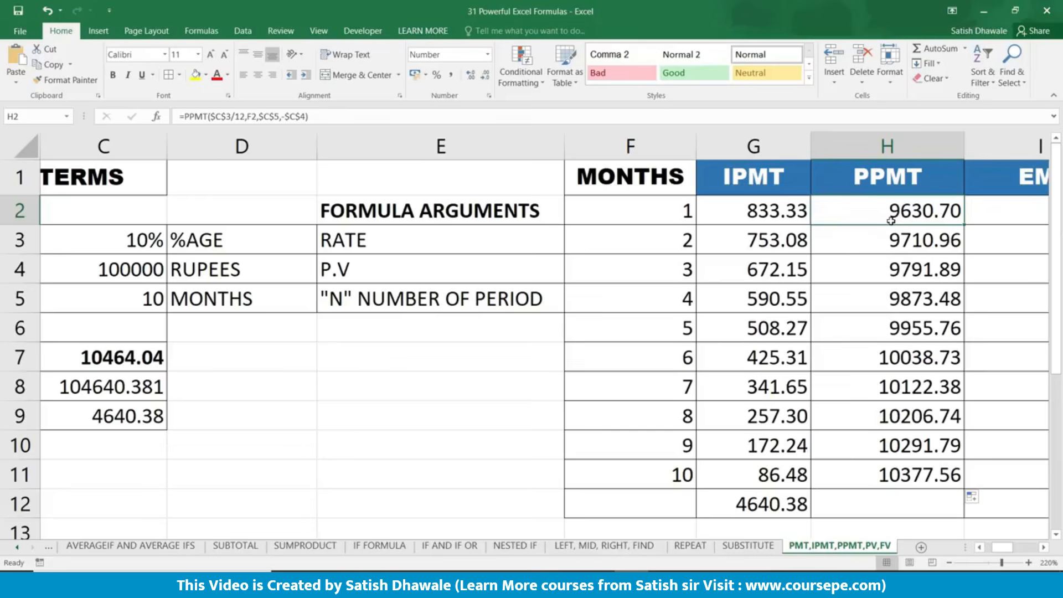
# Step: Enter =G2+H2 in I2 to add the monthly interest and principal, and fill the formula down to I11
pyautogui.click(1044, 547)
pyautogui.click(1045, 548)
pyautogui.click(876, 218)
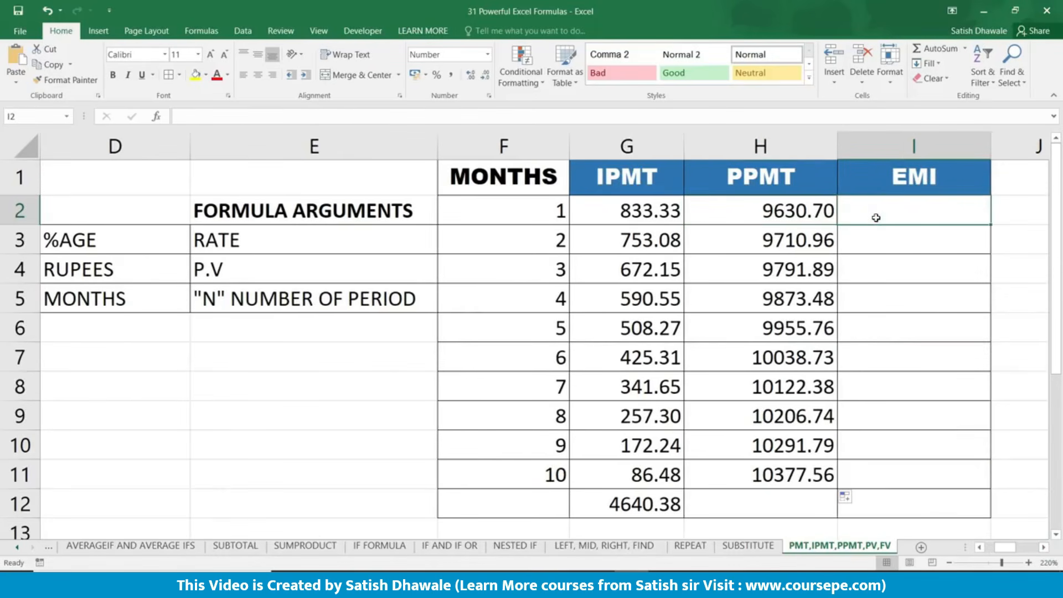
pyautogui.write('=')
pyautogui.click(673, 214)
pyautogui.write('+')
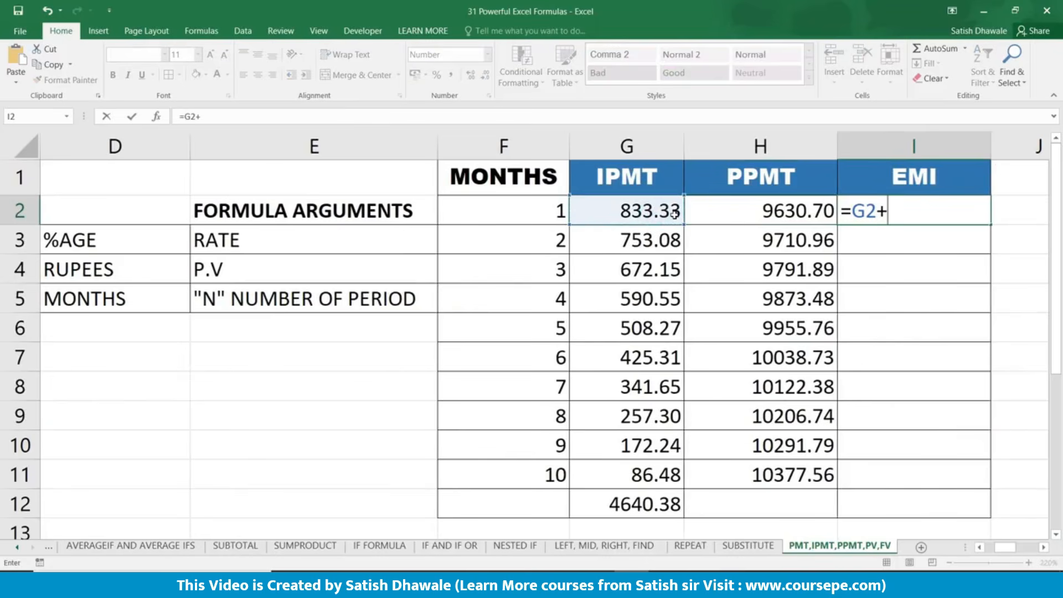
pyautogui.click(735, 214)
pyautogui.press('Return')
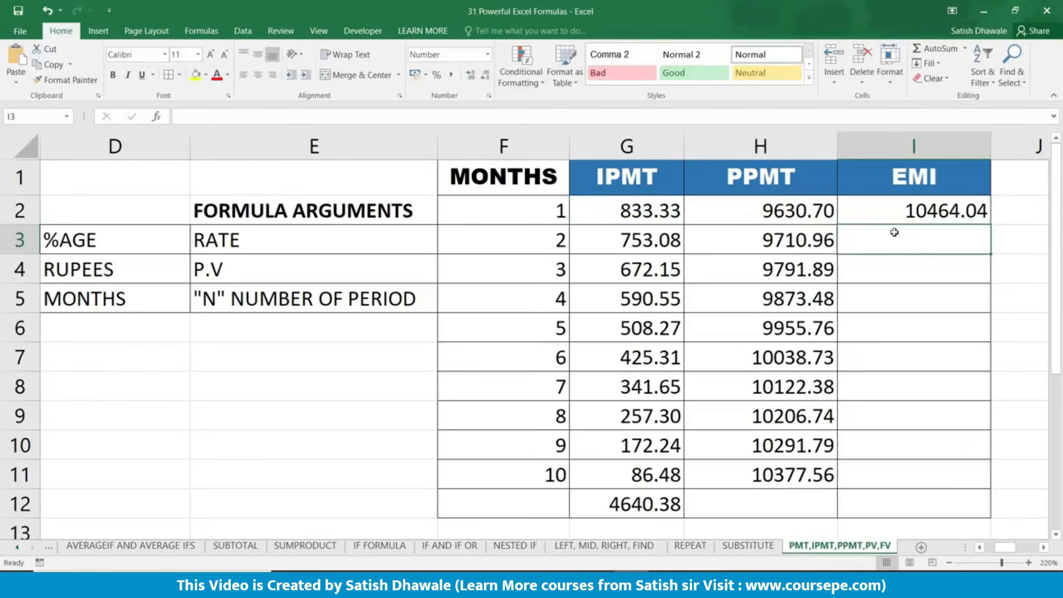
pyautogui.click(947, 218)
pyautogui.moveTo(990, 224); pyautogui.dragTo(996, 476)
# Step: Total the EMI column in I12 with SUM, and compare it with the total paid and interest in rows 8 and 9
pyautogui.click(956, 501)
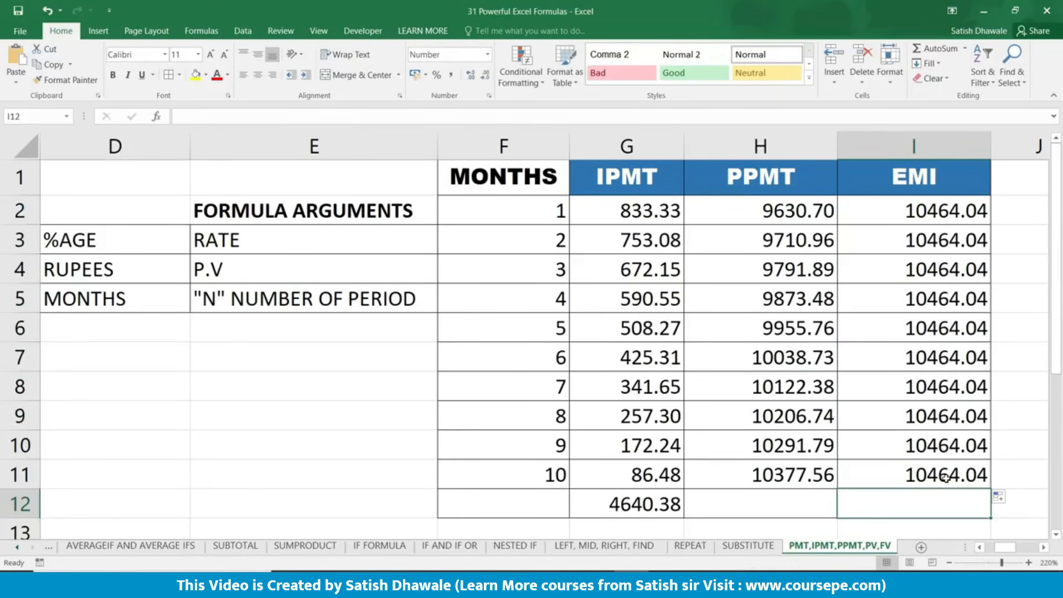
pyautogui.hotkey('alt', '=')
pyautogui.press('Return')
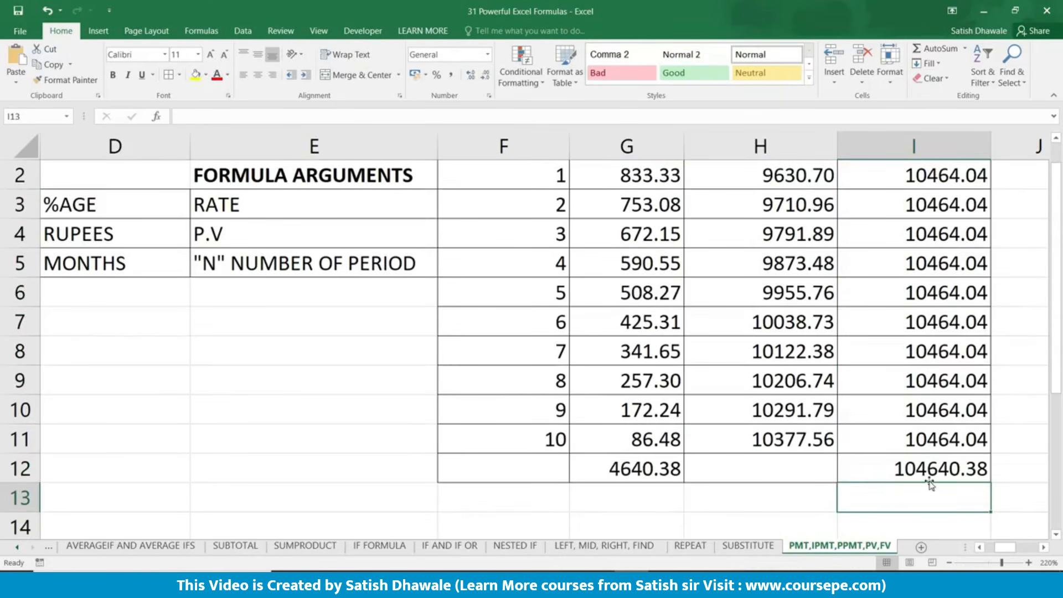
pyautogui.moveTo(424, 382); pyautogui.dragTo(22, 349)
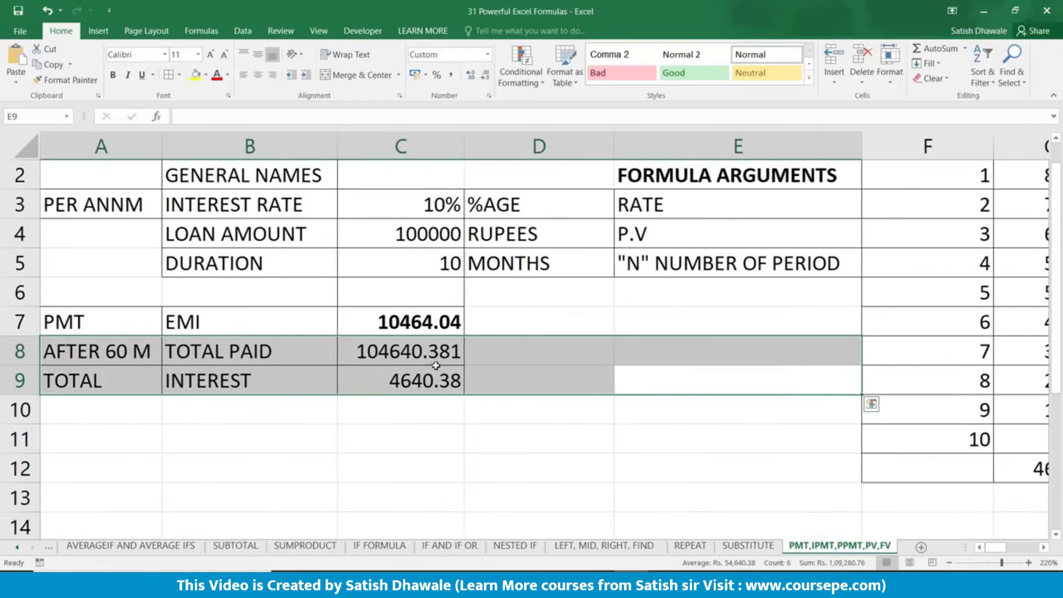
pyautogui.moveTo(437, 365); pyautogui.dragTo(985, 351)
# Step: Total the monthly principal in H12 with =SUM(H2:H11)
pyautogui.click(620, 473)
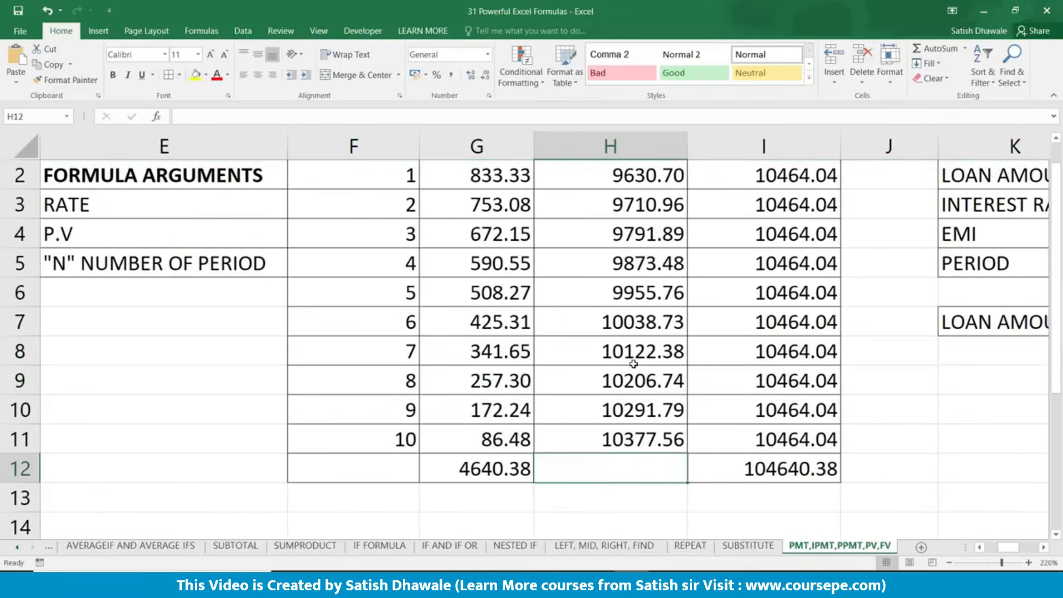
pyautogui.scroll(1, 1057, 354)
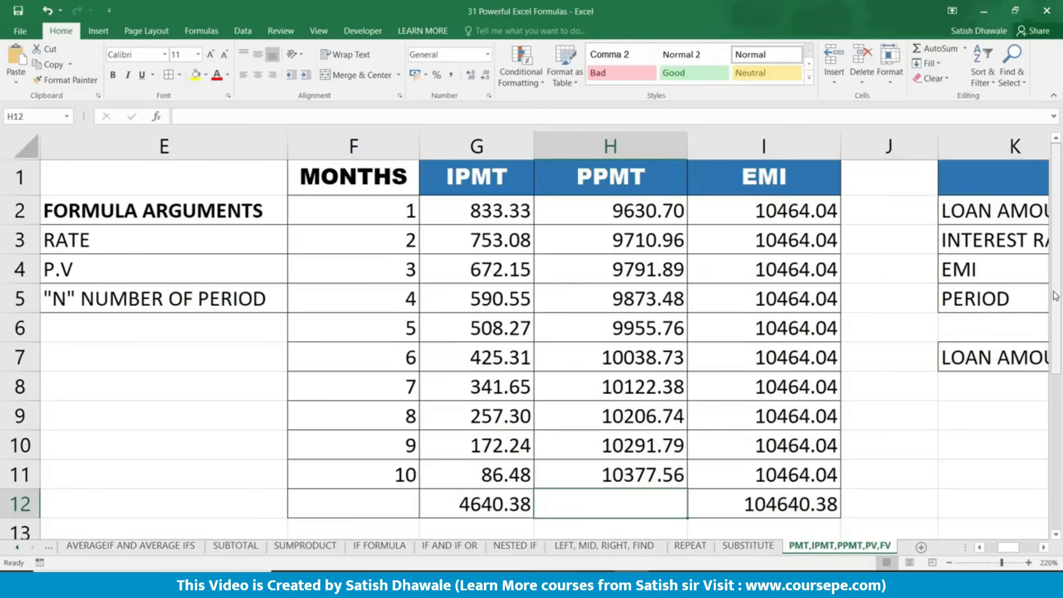
pyautogui.click(936, 48)
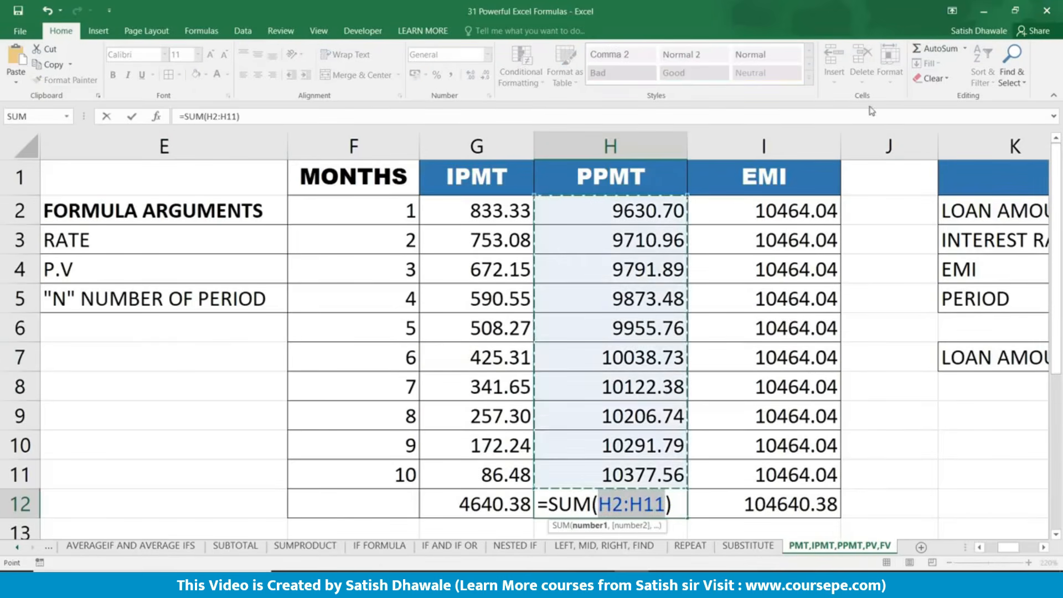
pyautogui.press('Return')
pyautogui.click(649, 463)
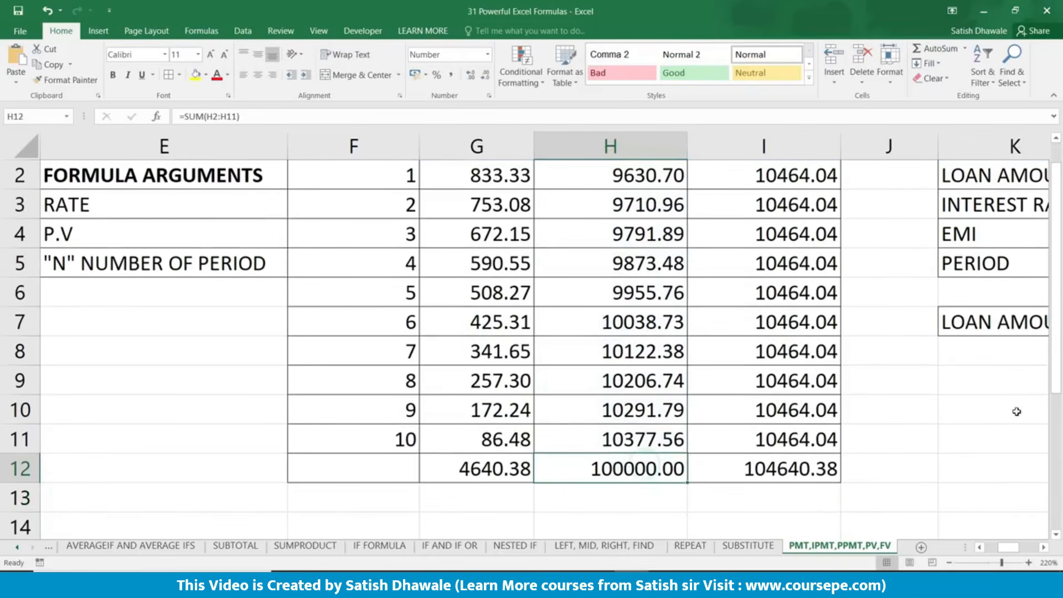
# Step: Review the months in column F, the IPMT and PPMT values, and the payment terms in A1:C9
pyautogui.scroll(1, 1058, 391)
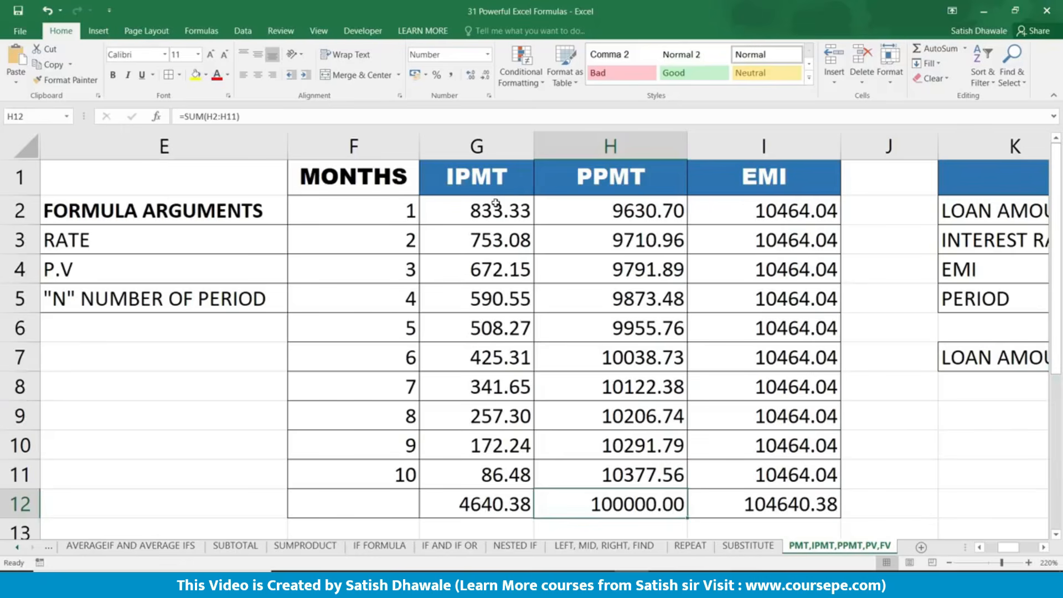
pyautogui.click(495, 210)
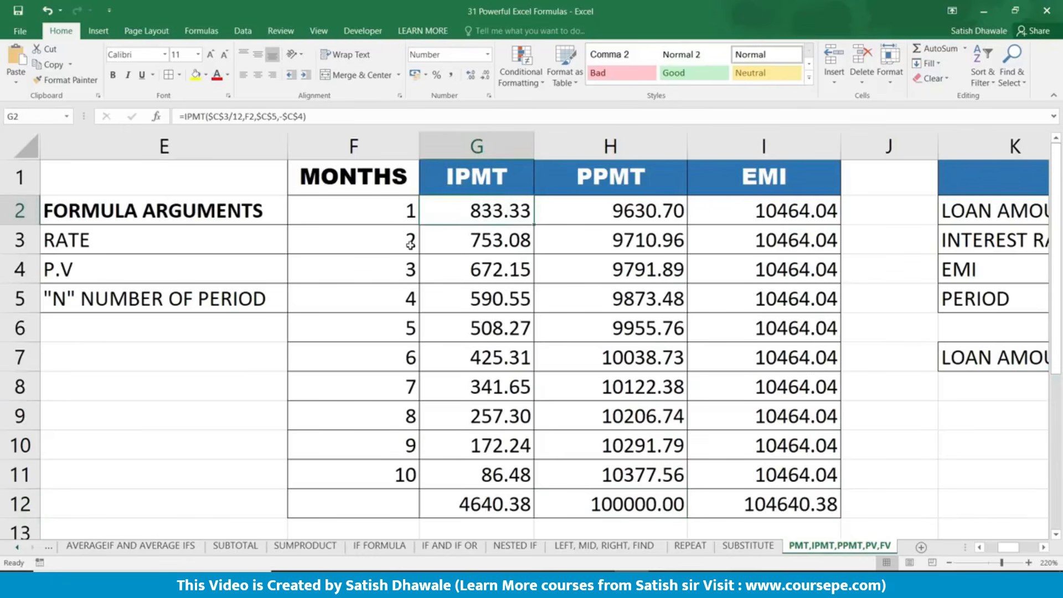
pyautogui.moveTo(384, 212); pyautogui.dragTo(382, 529)
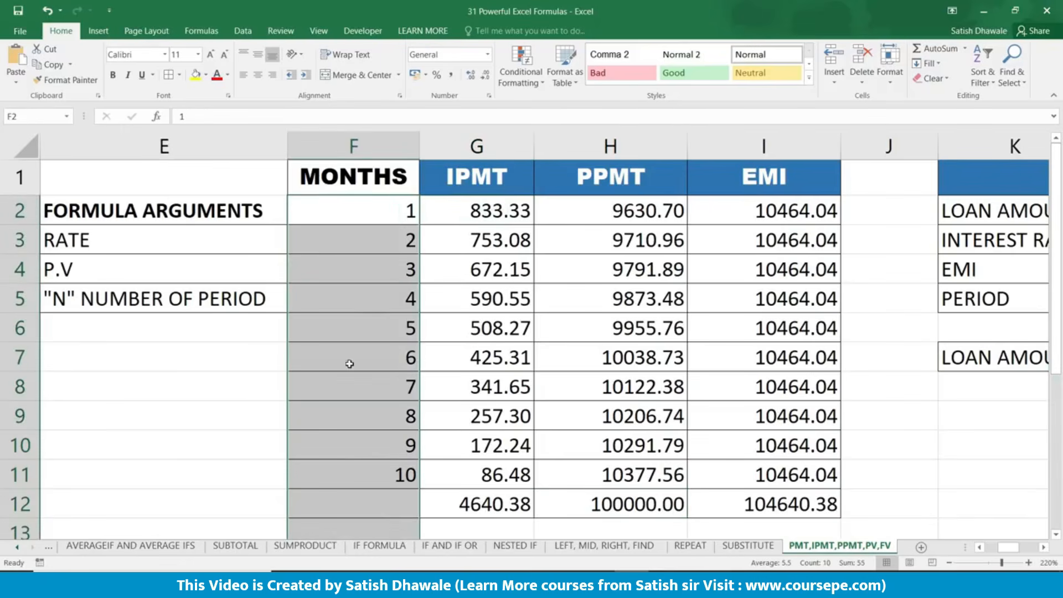
pyautogui.click(607, 368)
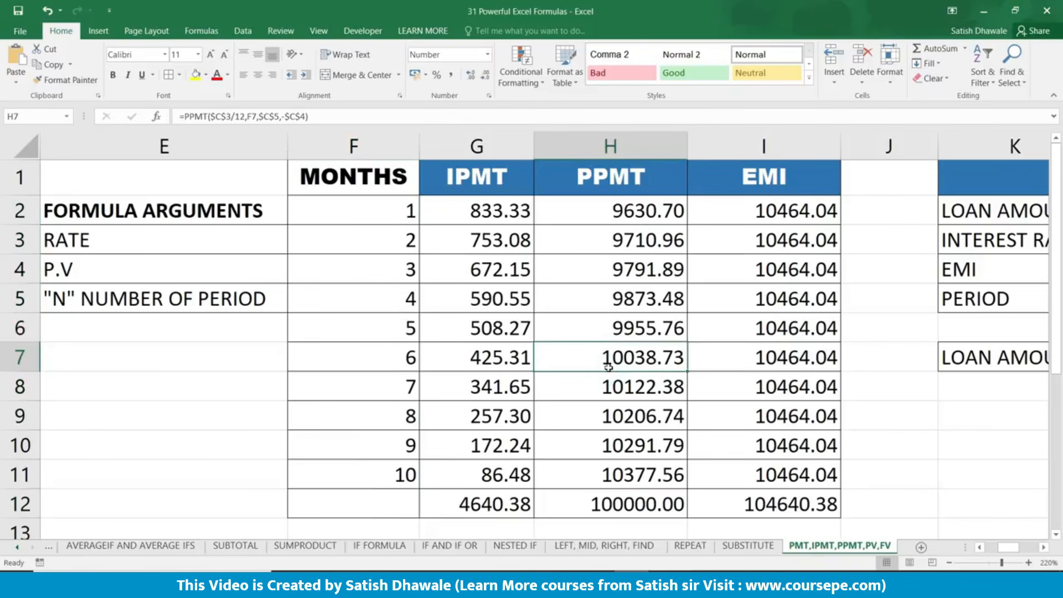
pyautogui.click(627, 271)
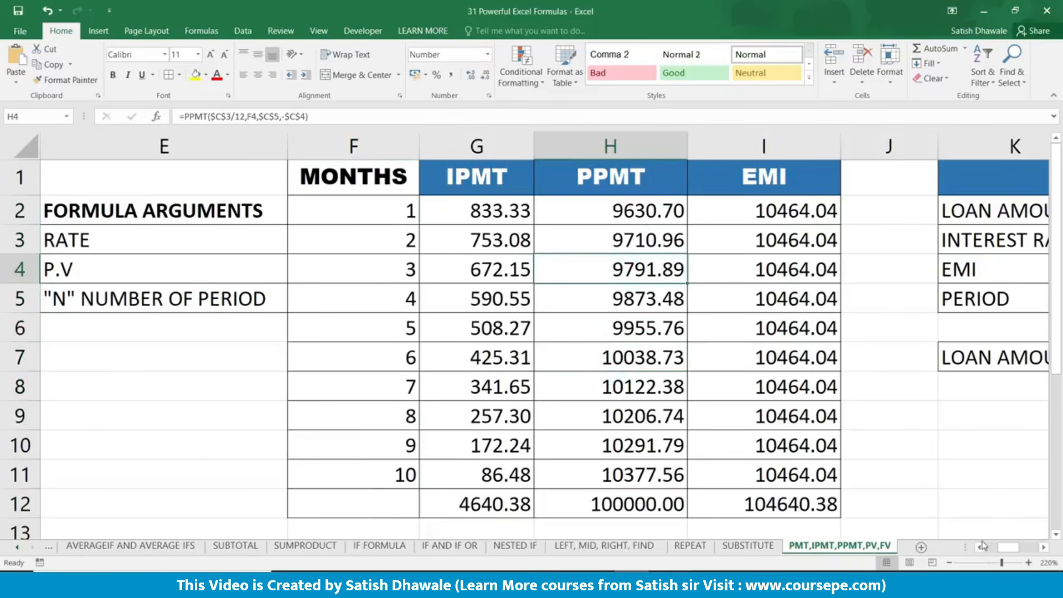
pyautogui.moveTo(1001, 547); pyautogui.dragTo(991, 548)
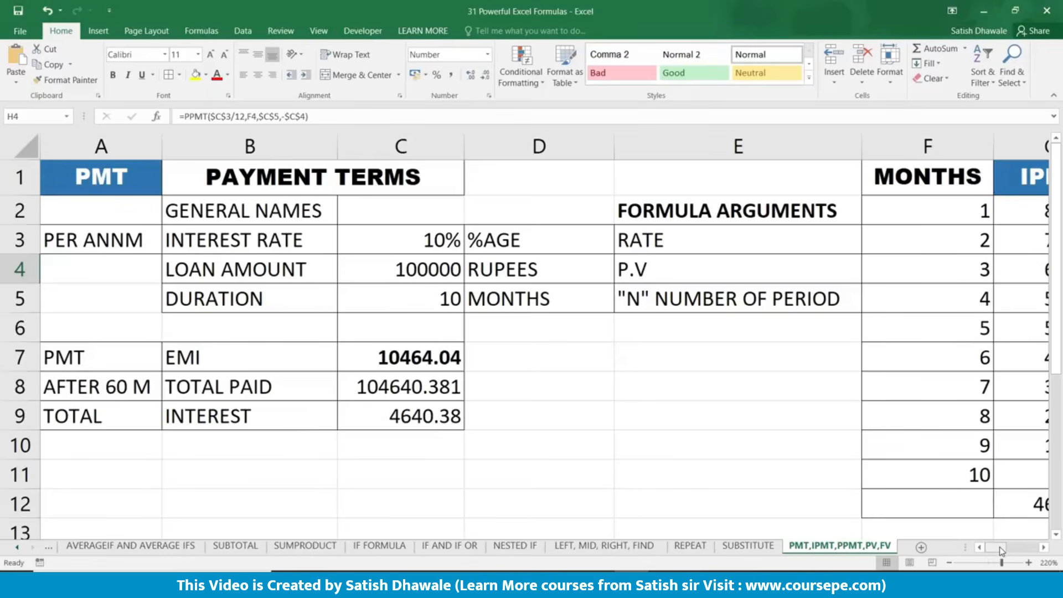
pyautogui.moveTo(1002, 550); pyautogui.dragTo(1024, 551)
# Step: Examine the PV table's inputs in L2:L5: loan amount, interest rate, EMI and period
pyautogui.click(1045, 549)
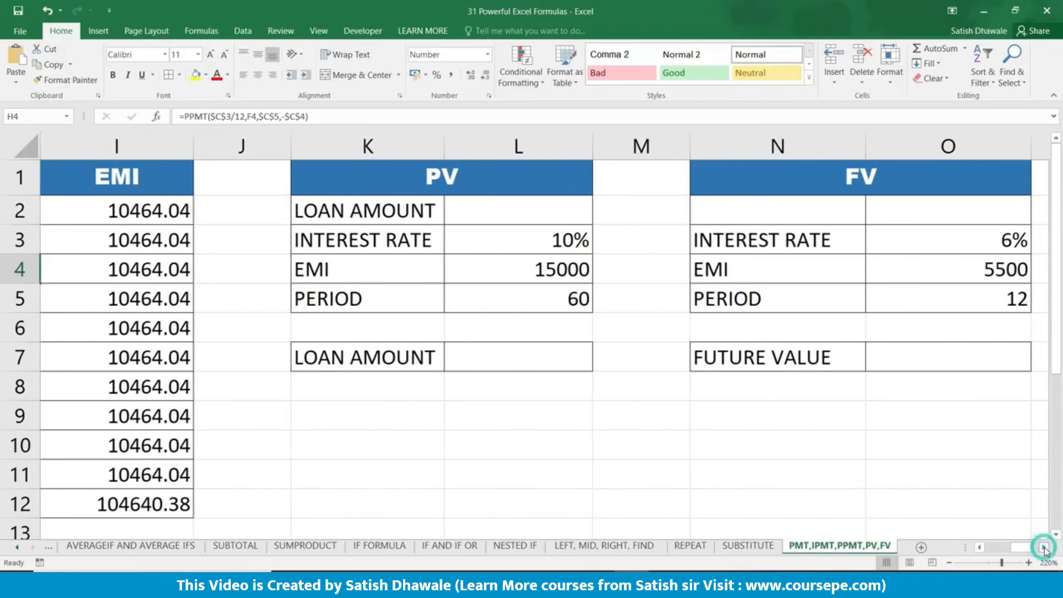
pyautogui.click(1044, 549)
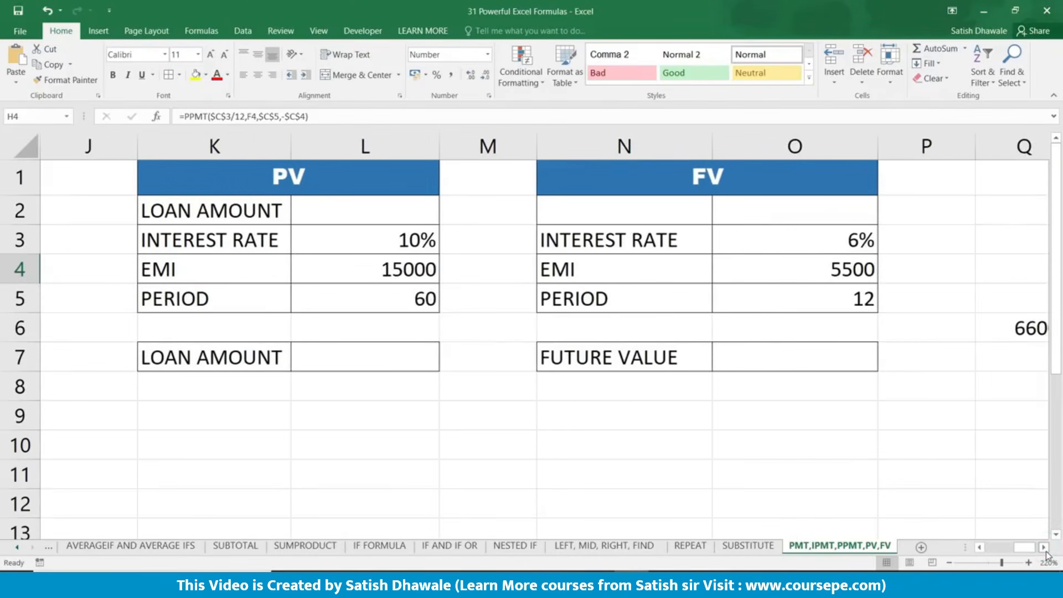
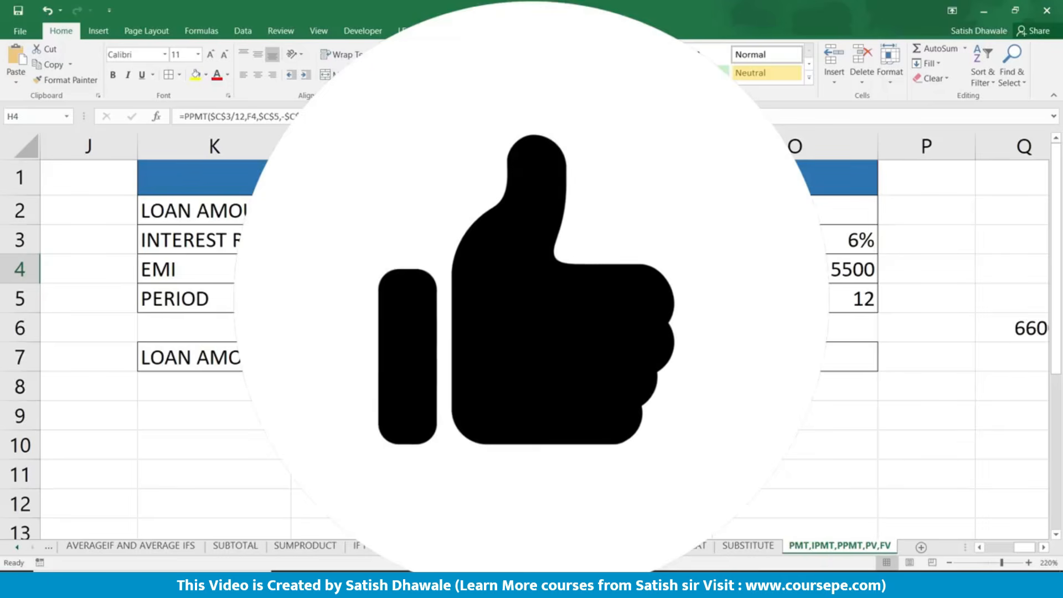
pyautogui.click(365, 210)
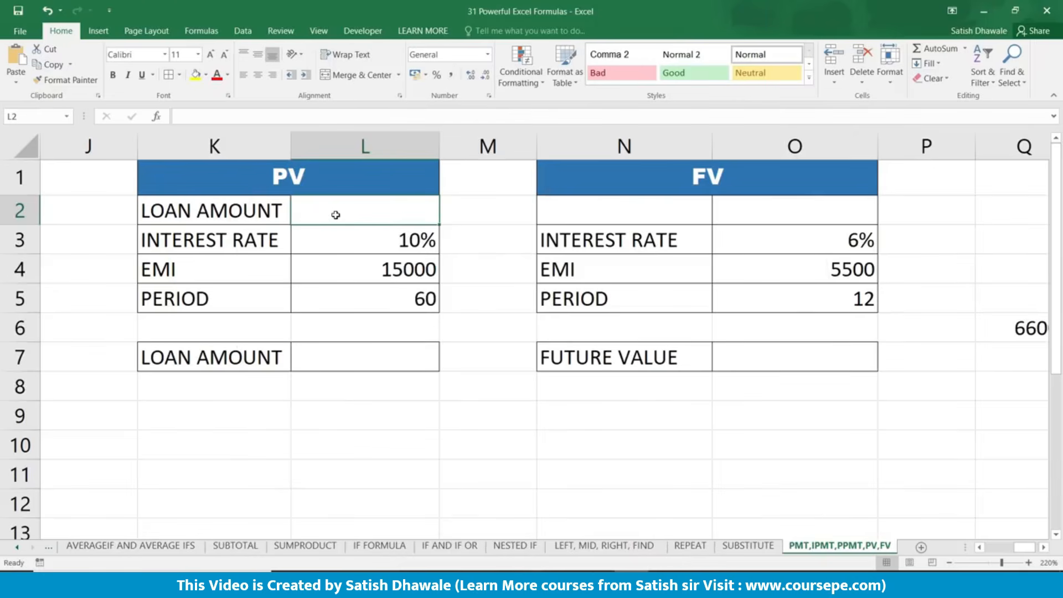
pyautogui.press('Down')
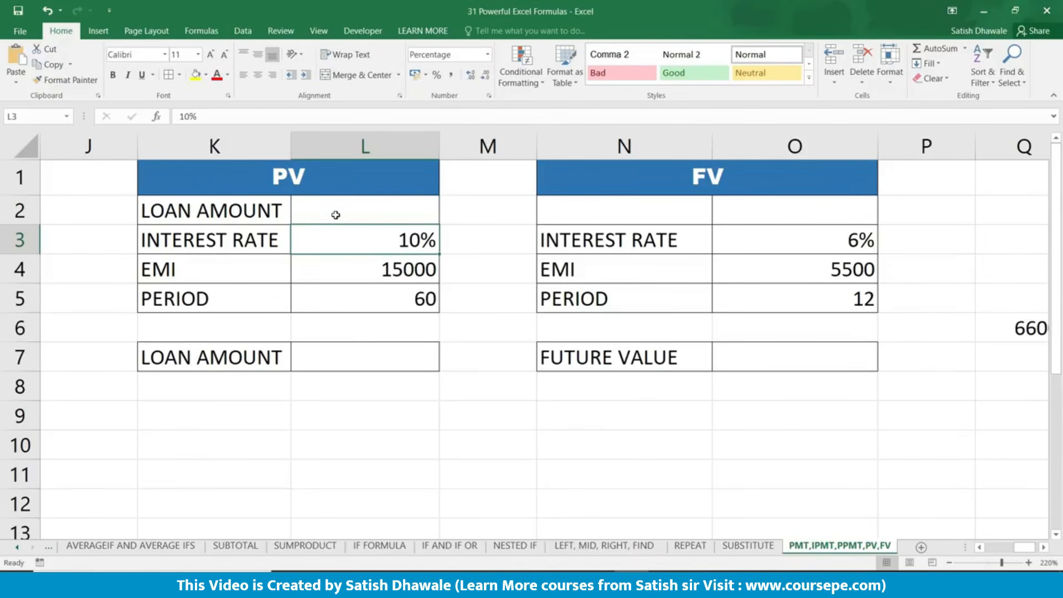
pyautogui.press('Down')
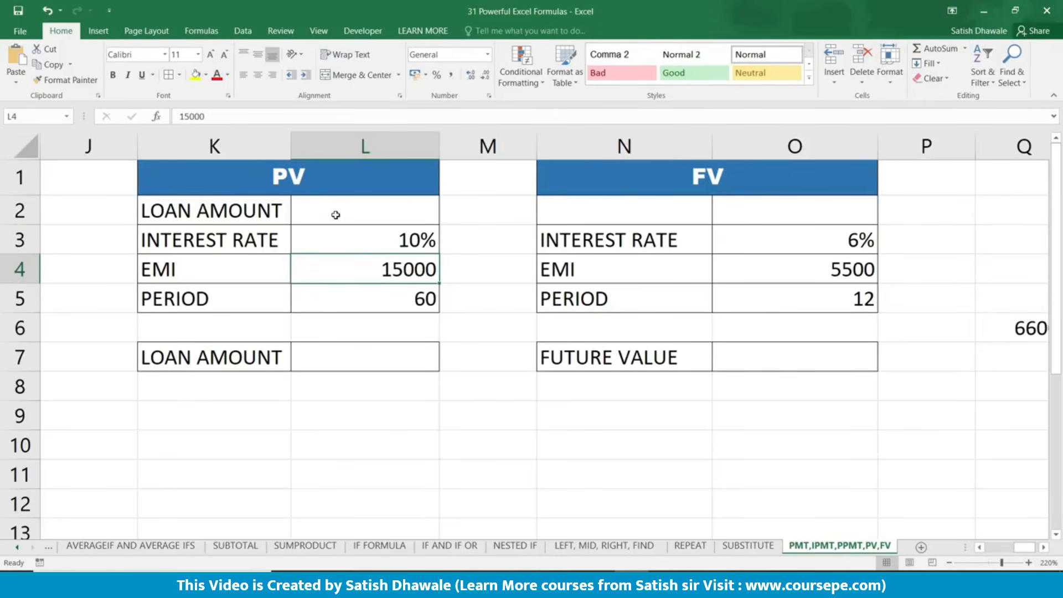
pyautogui.press('Return')
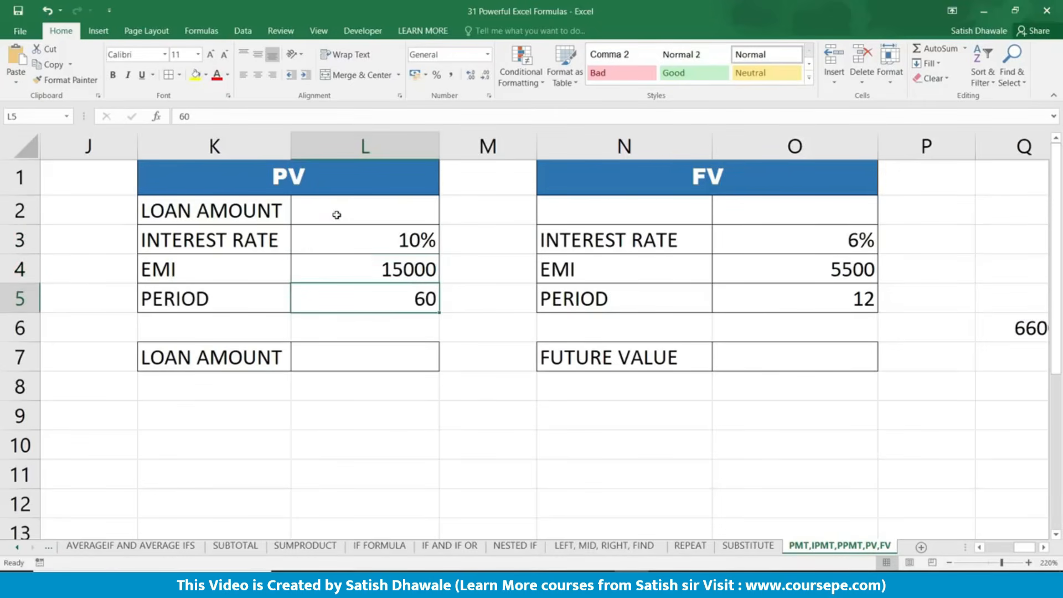
pyautogui.click(360, 208)
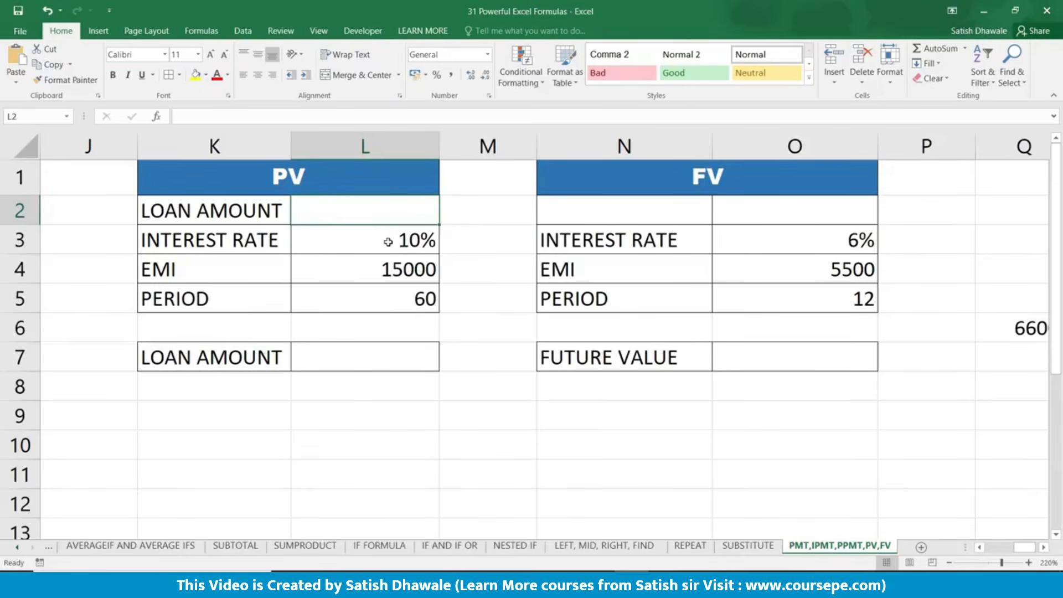
pyautogui.moveTo(387, 238); pyautogui.dragTo(389, 291)
pyautogui.click(389, 266)
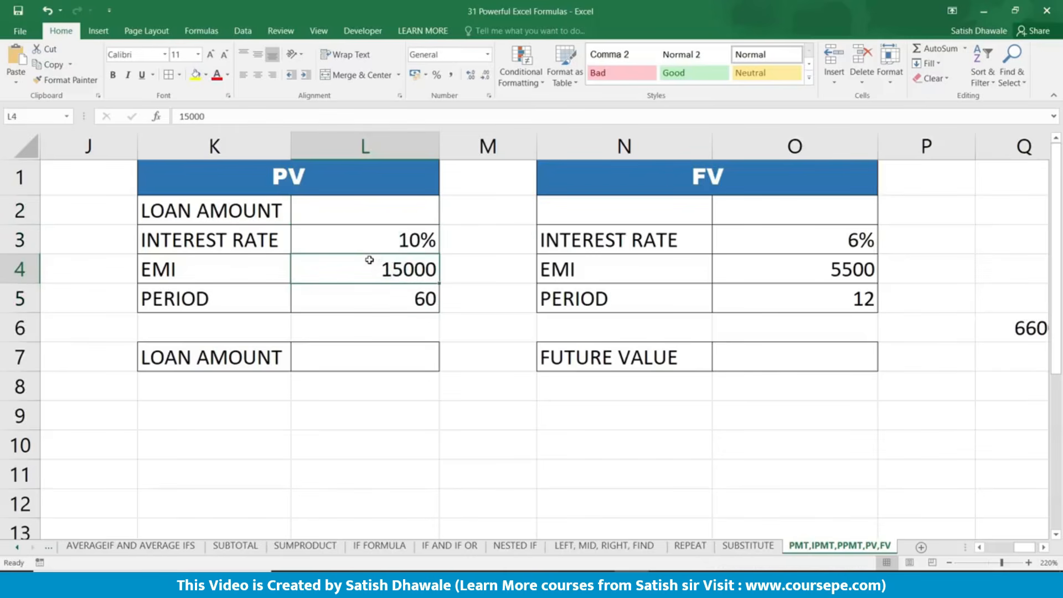
pyautogui.click(360, 211)
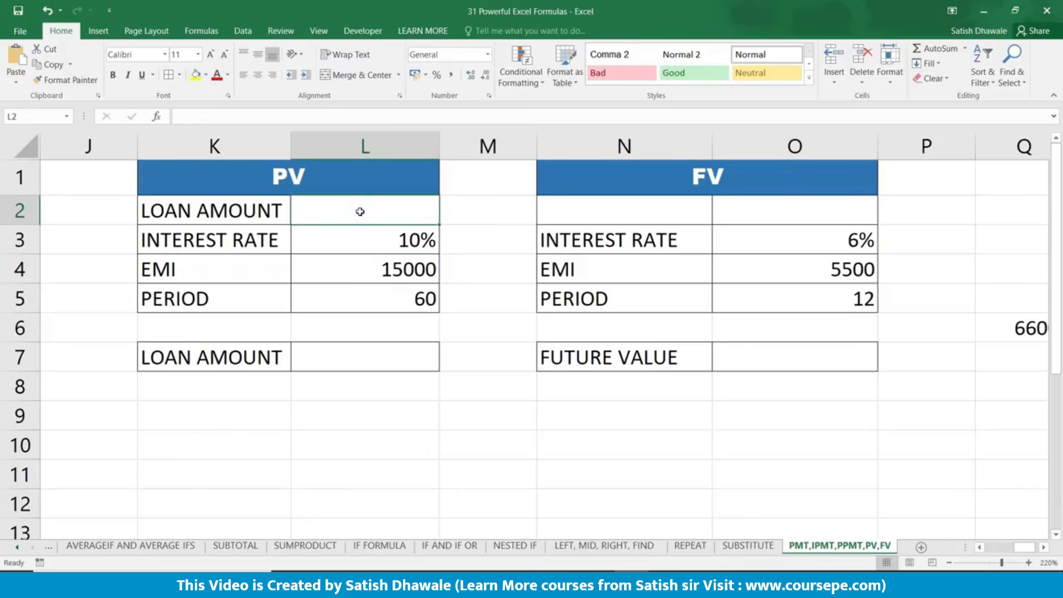
# Step: Begin a PV formula in L7 for the loan amount, using L3/12 as rate, L5 as period and L4 as payment
pyautogui.click(344, 340)
pyautogui.click(365, 215)
pyautogui.click(343, 356)
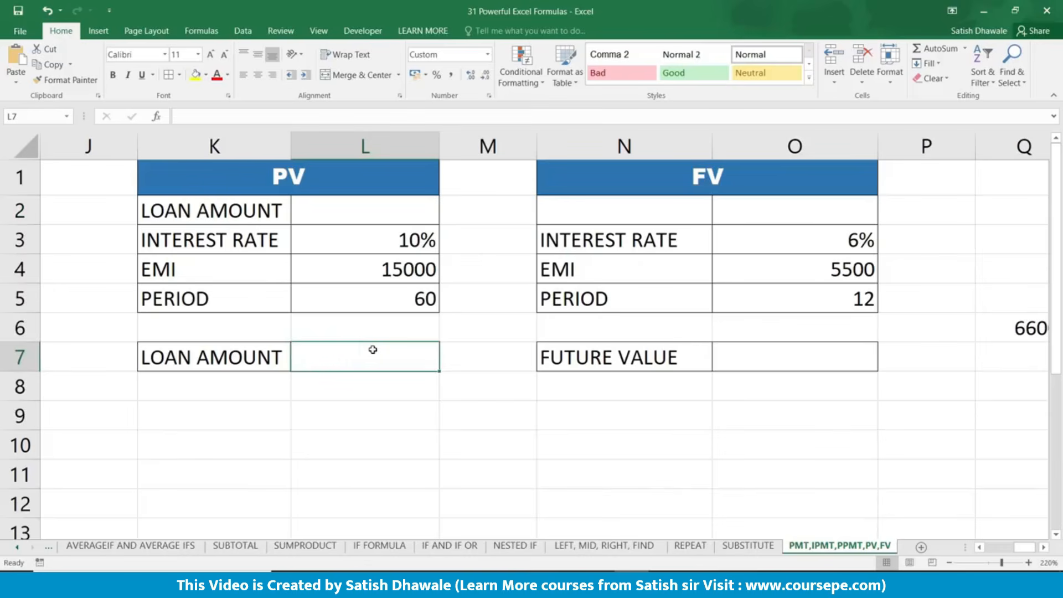
pyautogui.write('=PV(')
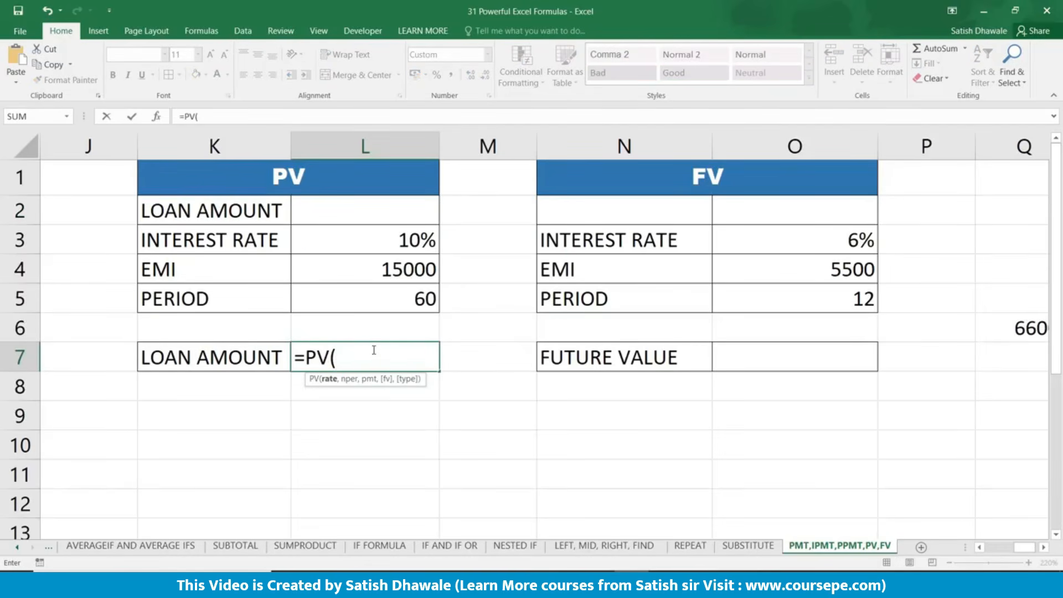
pyautogui.click(360, 244)
pyautogui.write('/12')
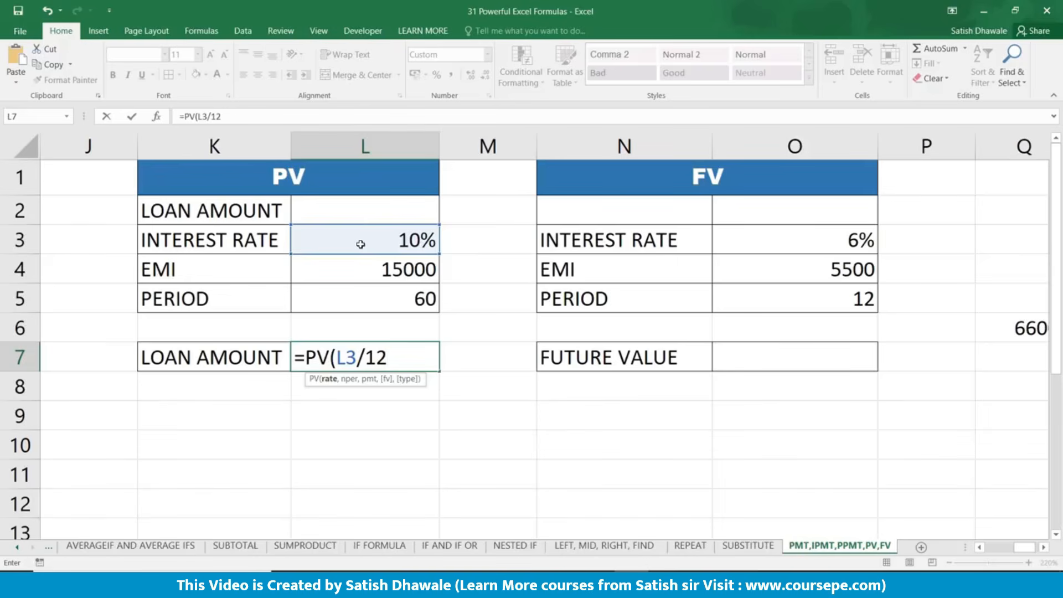
pyautogui.write(',')
pyautogui.click(366, 298)
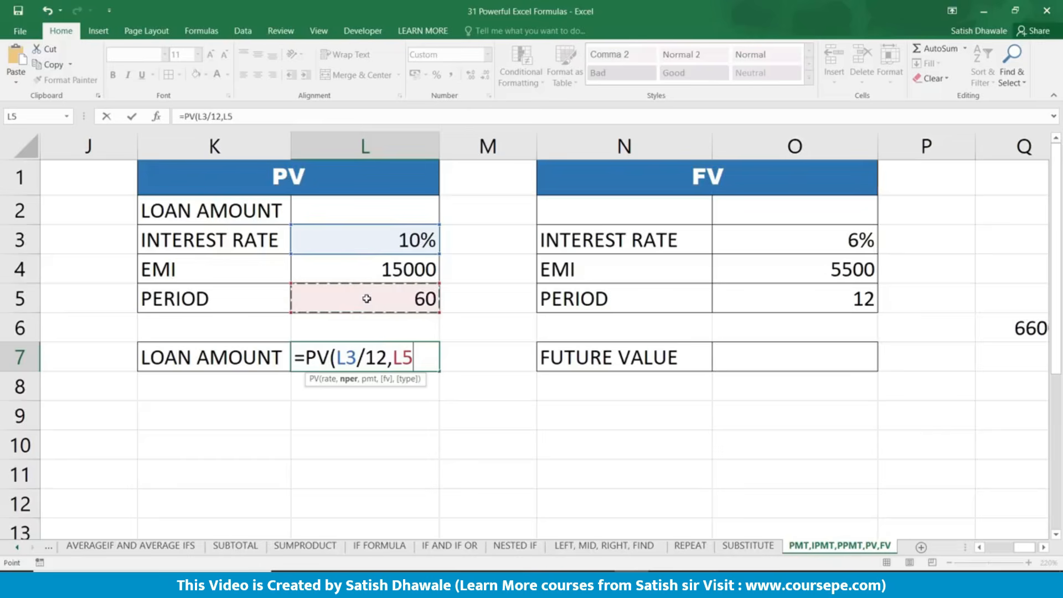
pyautogui.write(',')
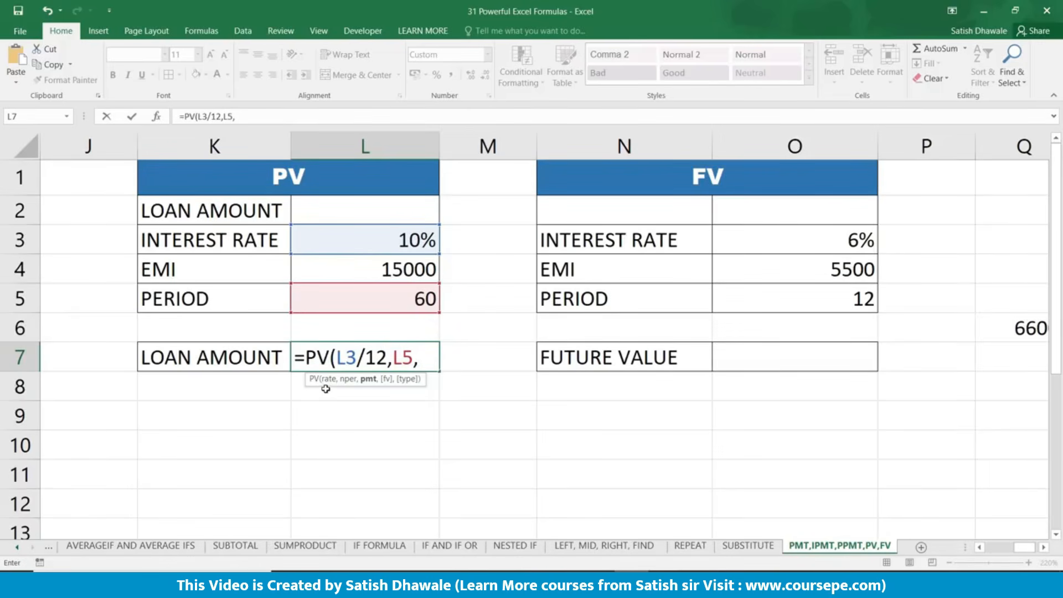
pyautogui.click(332, 275)
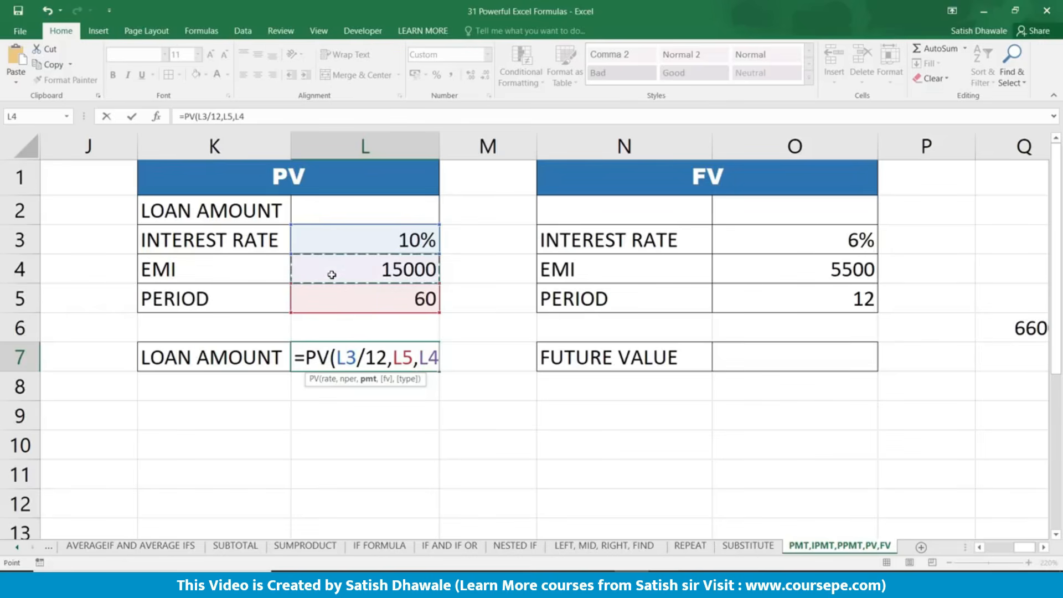
# Step: Make the payment argument negative and complete the L7 formula as =PV(L3/12,L5,-L4)
pyautogui.click(427, 357)
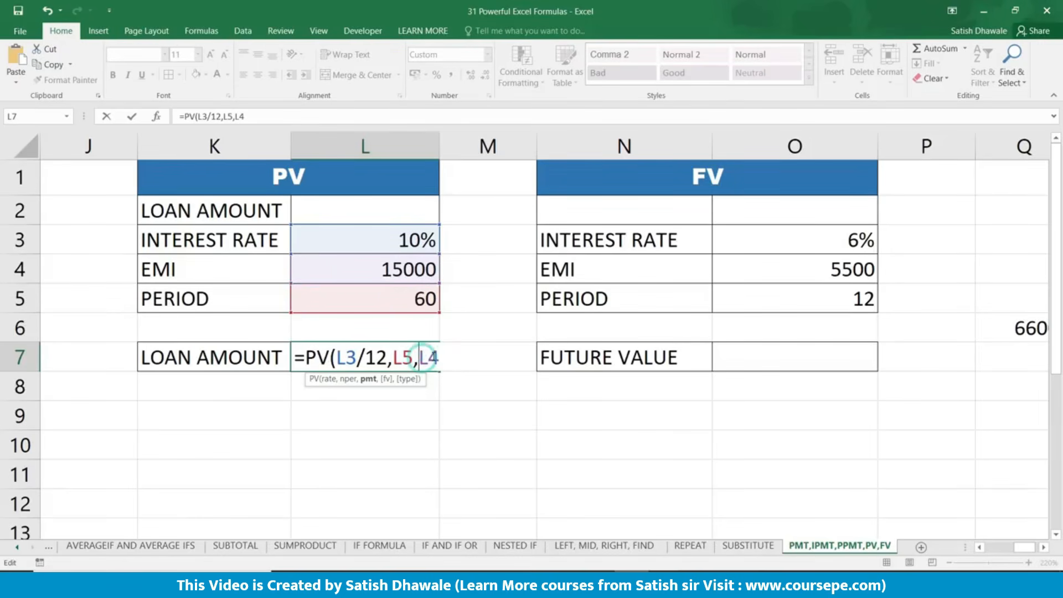
pyautogui.write('-')
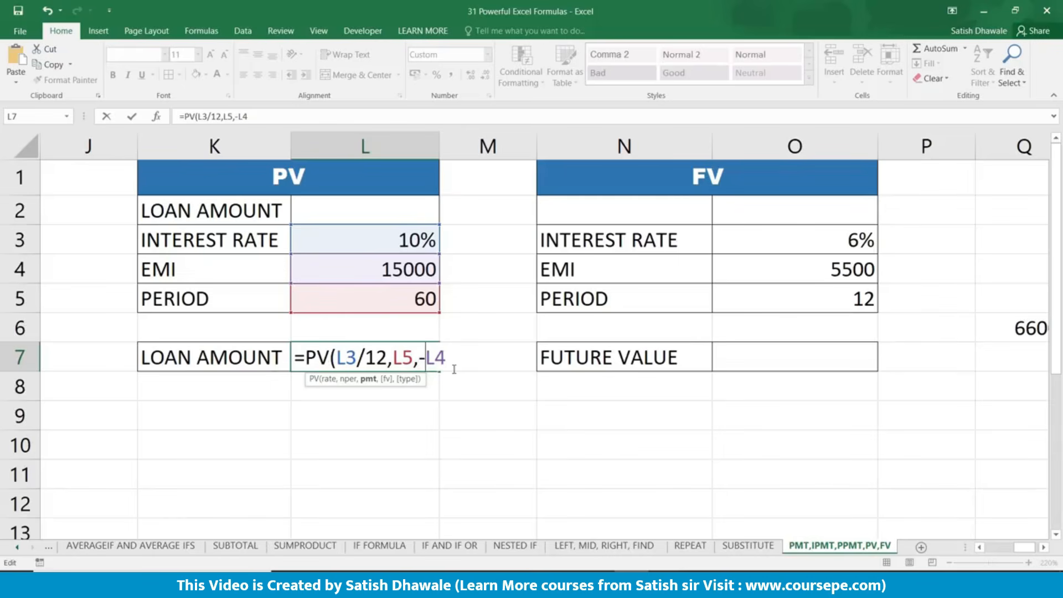
pyautogui.click(376, 356)
pyautogui.moveTo(392, 358); pyautogui.dragTo(413, 357)
pyautogui.click(450, 358)
pyautogui.press('Return')
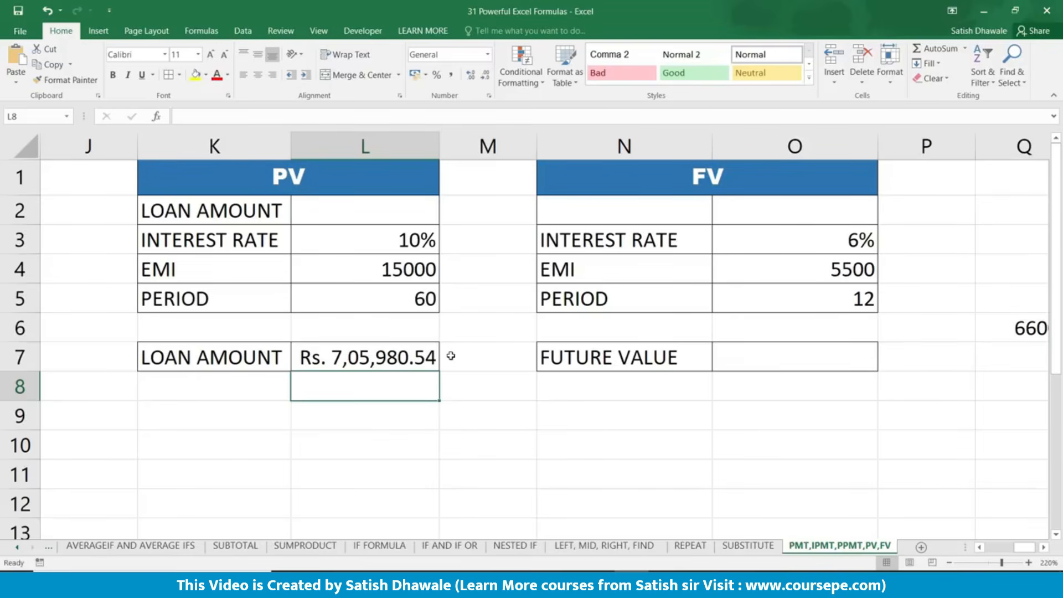
# Step: Set the PV table's EMI in L4 to 20000
pyautogui.click(338, 275)
pyautogui.write('20000')
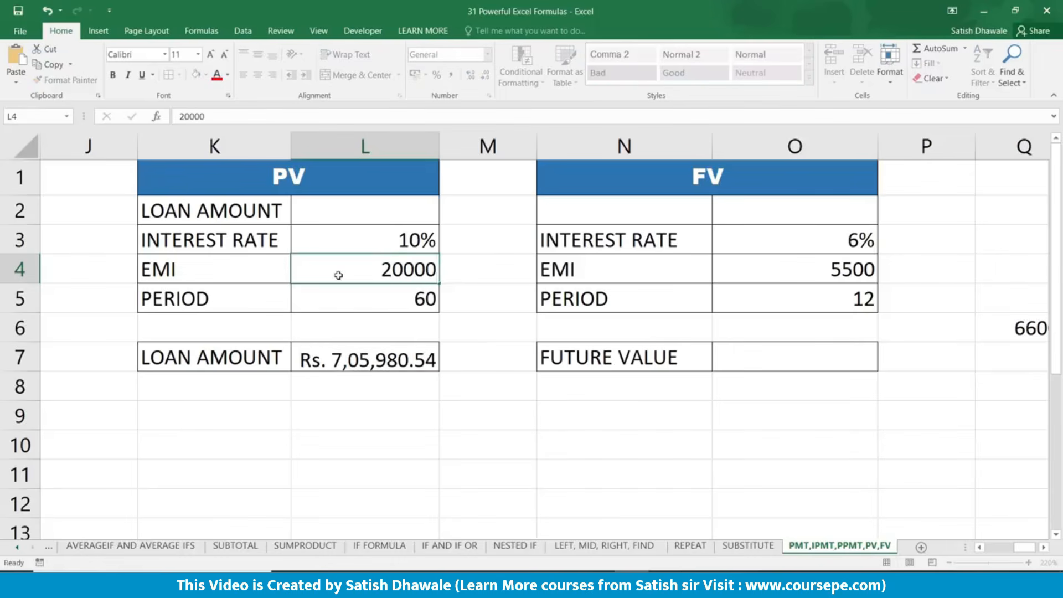
pyautogui.press('Return')
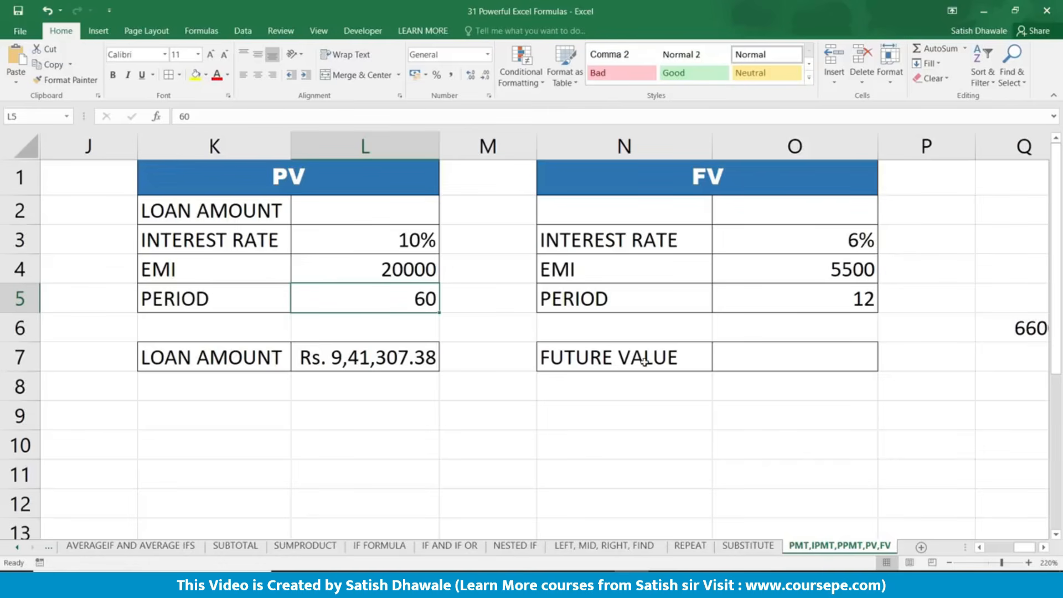
# Step: Calculate the future value in O7 with =FV(O3/12,O5,-O4)
pyautogui.click(764, 356)
pyautogui.write('=FV(')
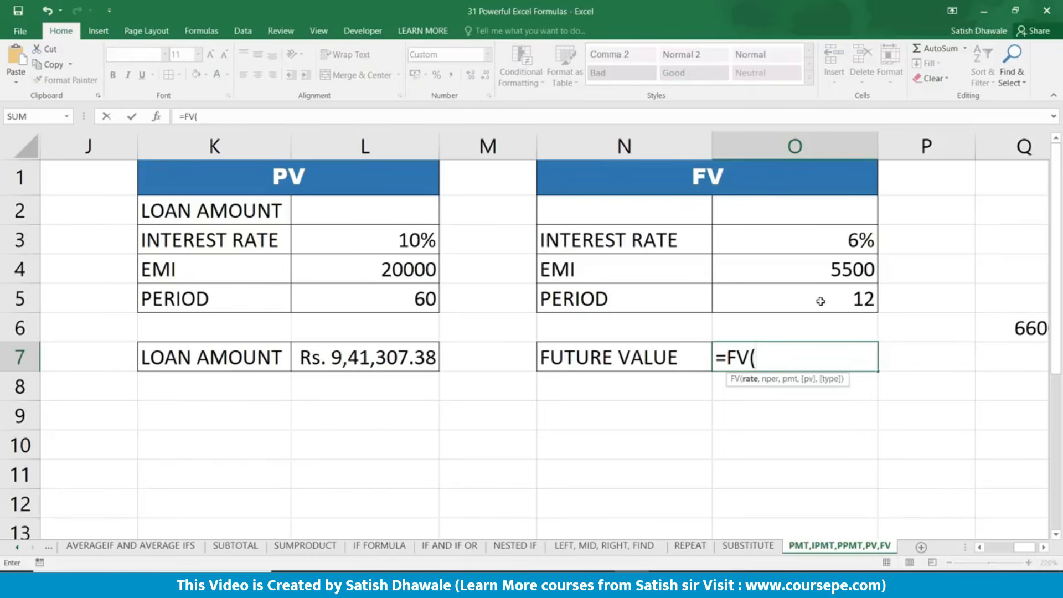
pyautogui.click(832, 233)
pyautogui.write('/12')
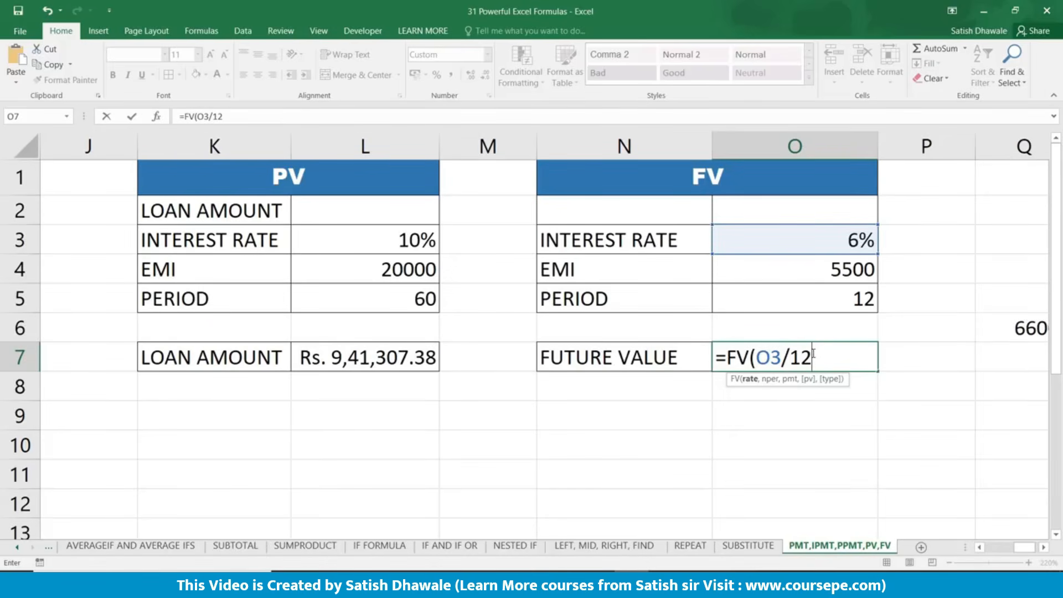
pyautogui.write(',')
pyautogui.click(820, 304)
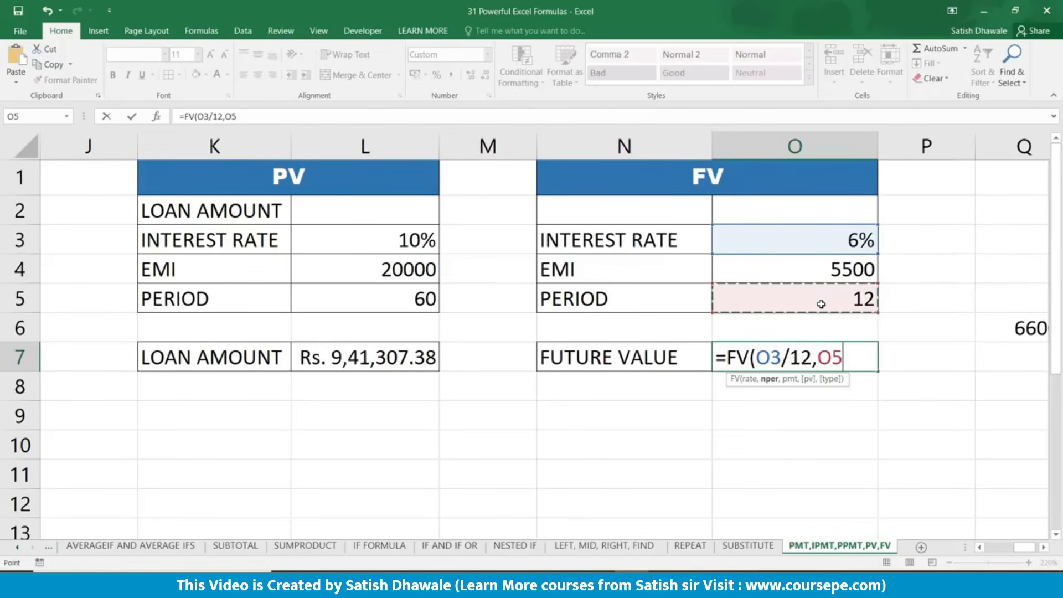
pyautogui.write(',')
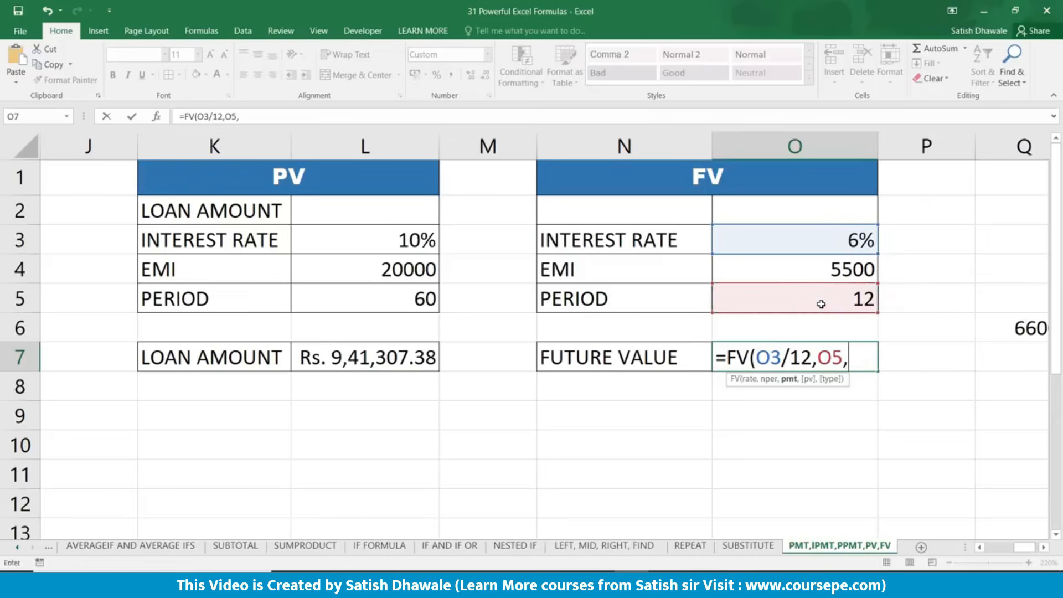
pyautogui.click(822, 270)
pyautogui.click(852, 357)
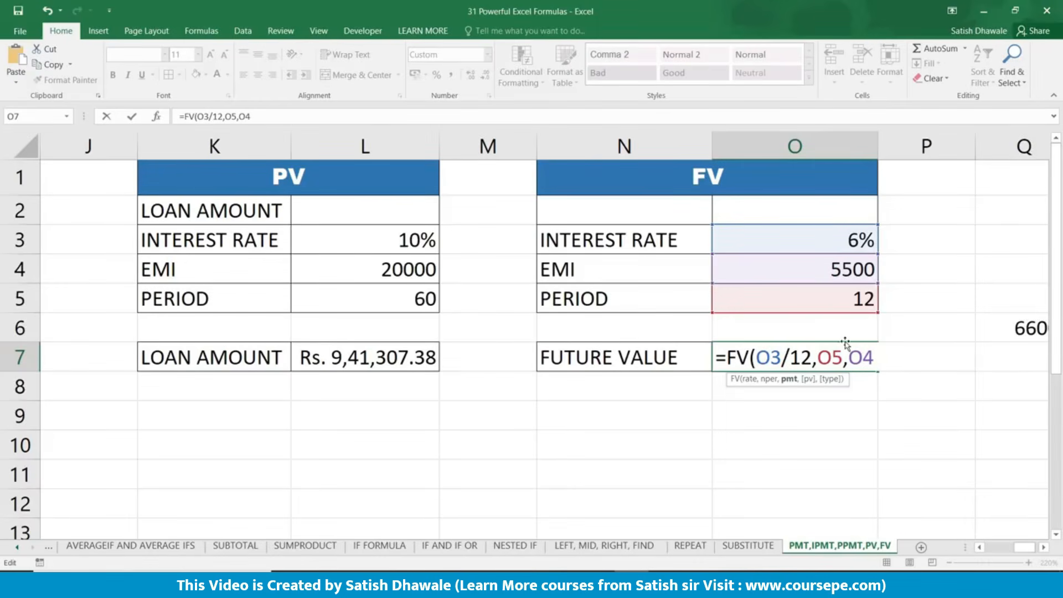
pyautogui.write('-')
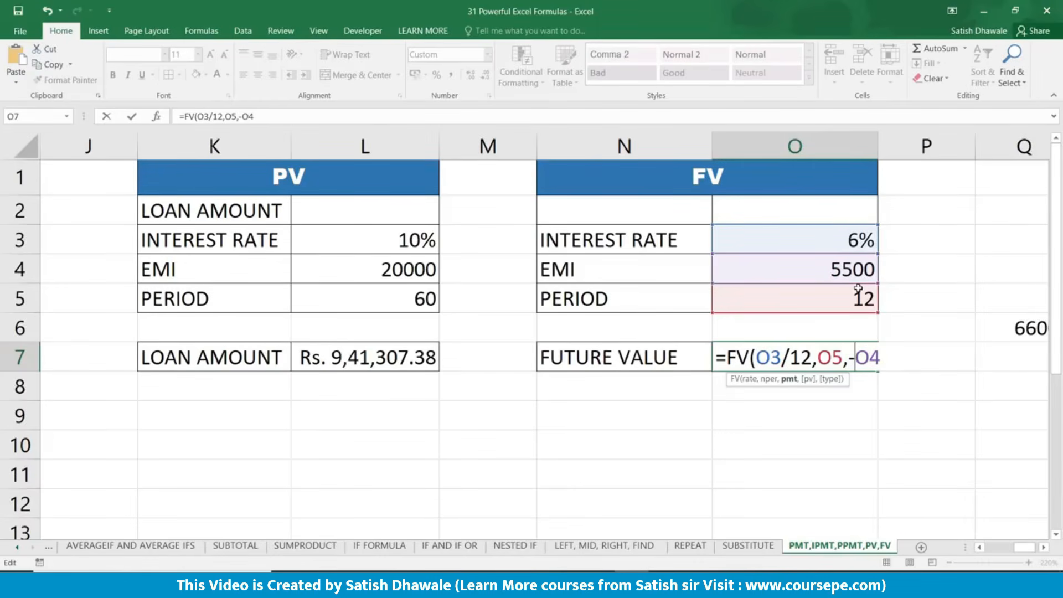
pyautogui.press('Return')
pyautogui.press('Up')
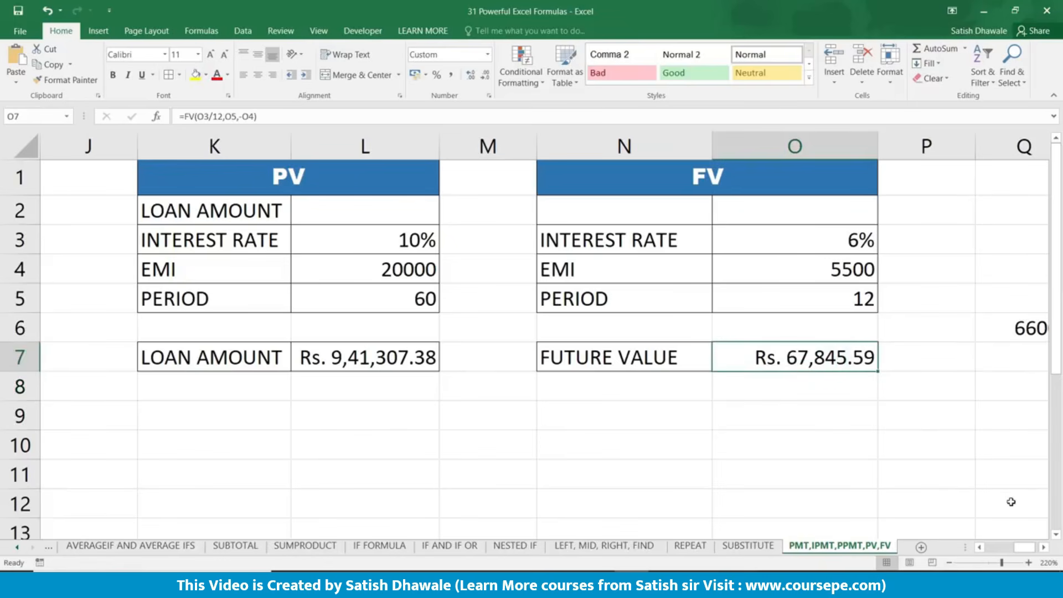
# Step: Inspect the total deposit formula in Q6 and compare its result with the future value in O7
pyautogui.click(1042, 549)
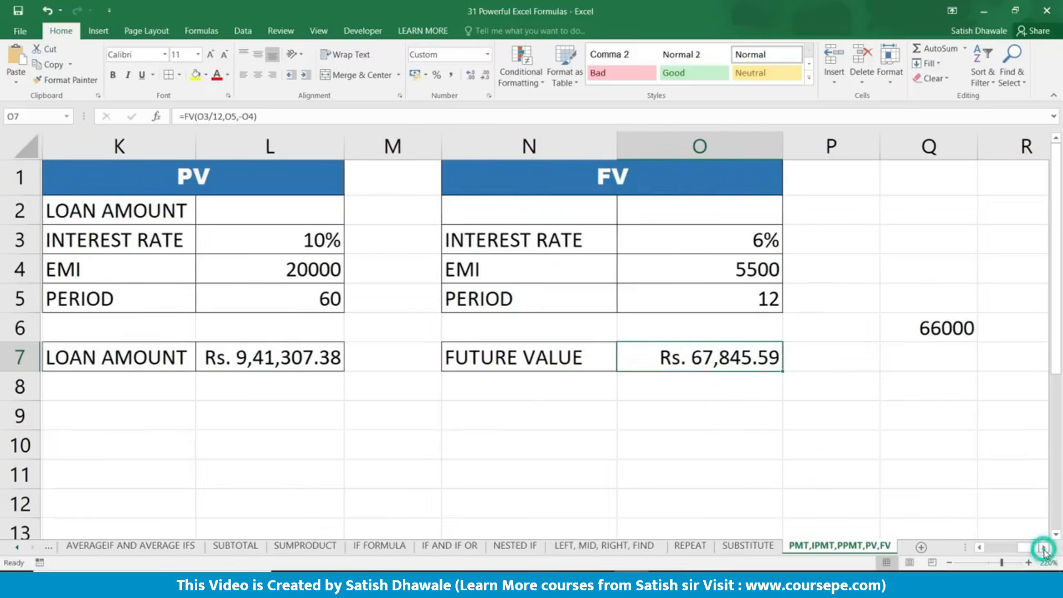
pyautogui.click(944, 328)
pyautogui.doubleClick(944, 327)
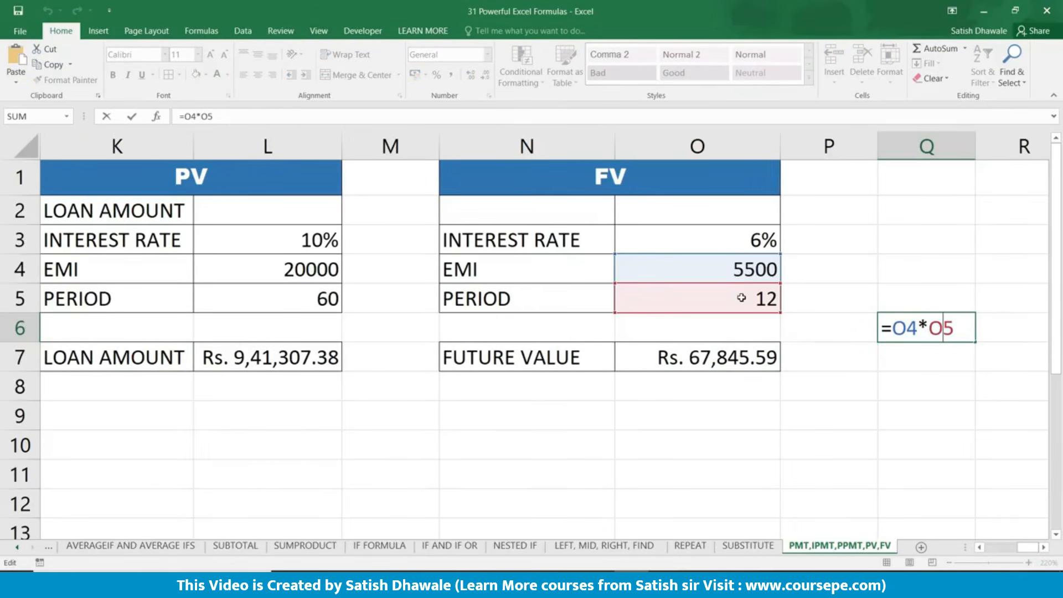
pyautogui.hotkey('ctrl', 'Return')
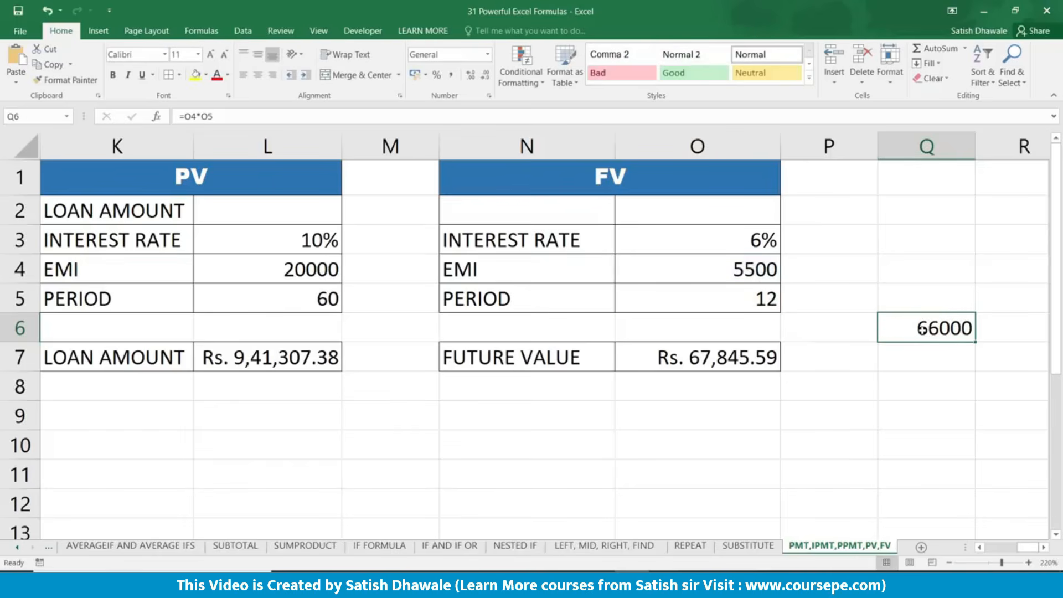
pyautogui.click(741, 365)
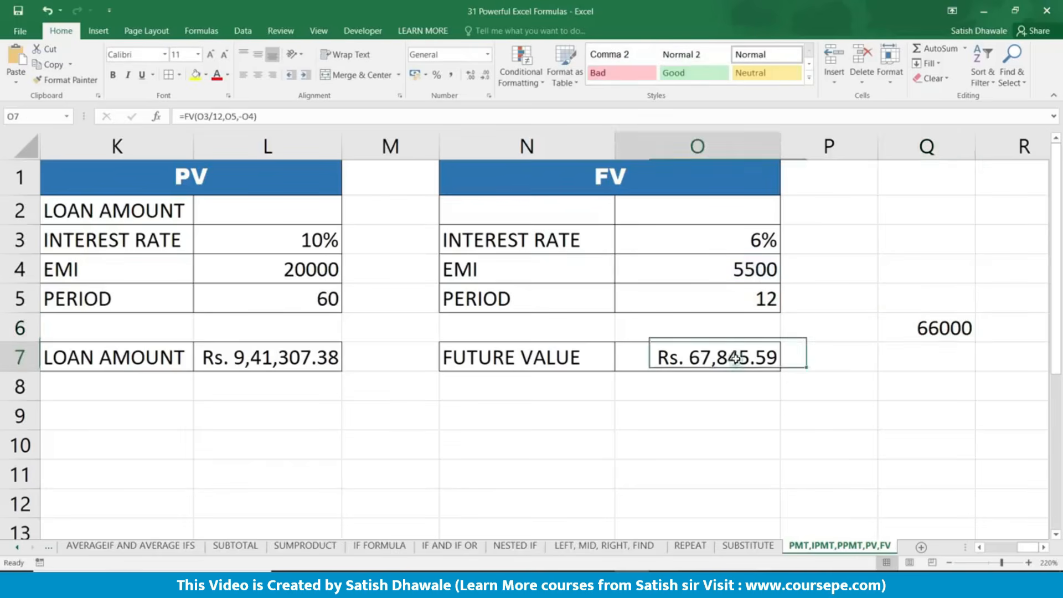
# Step: Set the FV table's interest rate in O3 to 3% and check the future value in O7
pyautogui.click(743, 239)
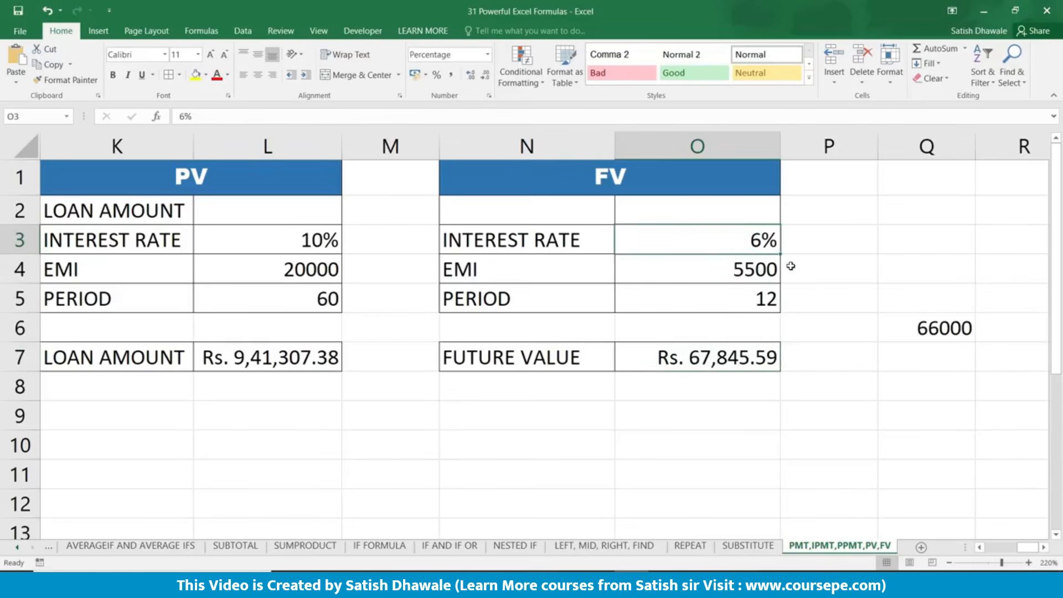
pyautogui.write('3')
pyautogui.press('Return')
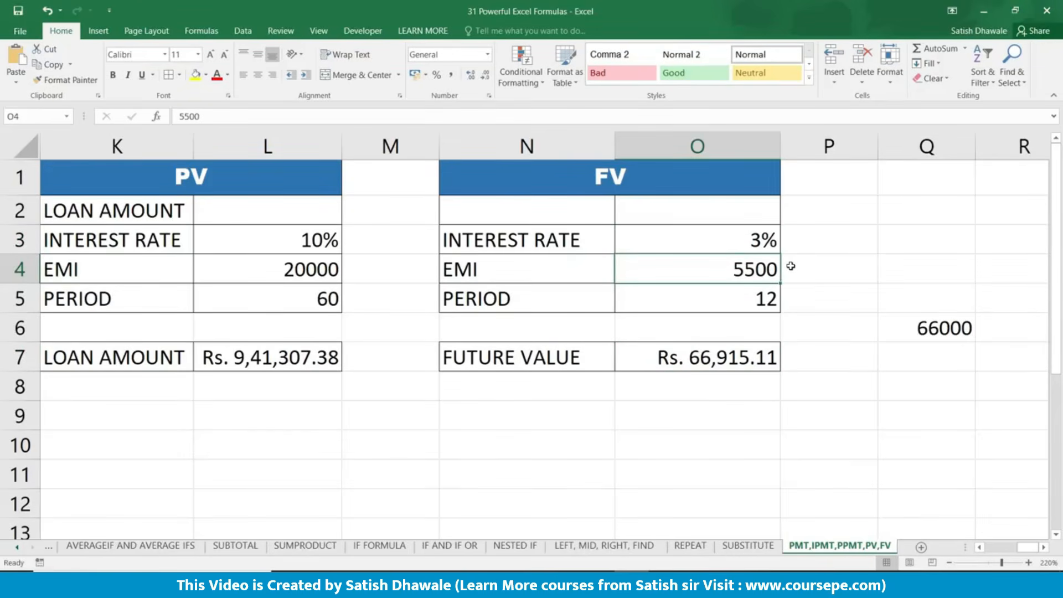
pyautogui.click(708, 360)
pyautogui.click(736, 269)
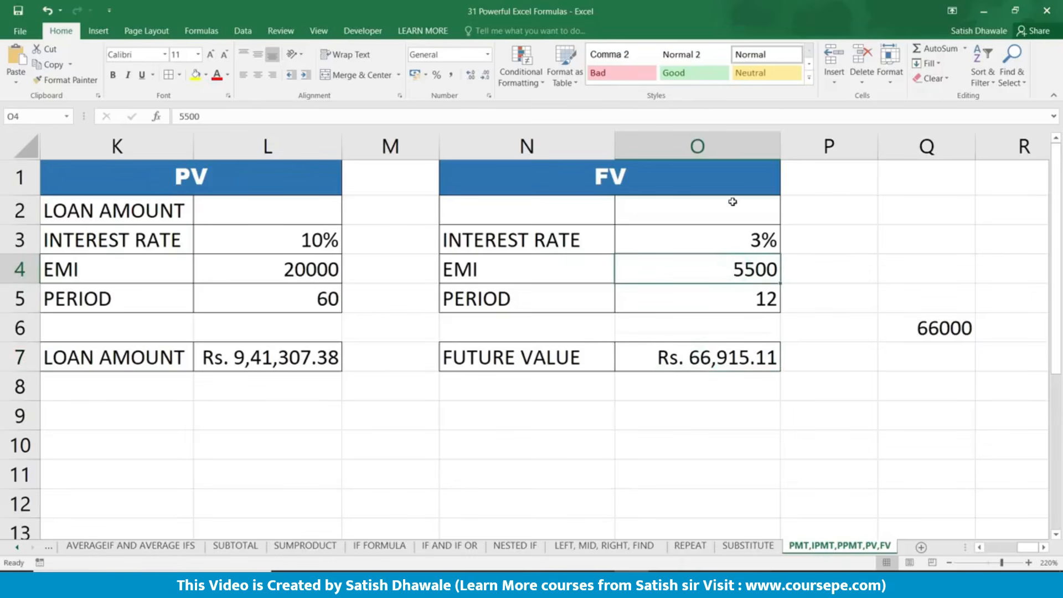